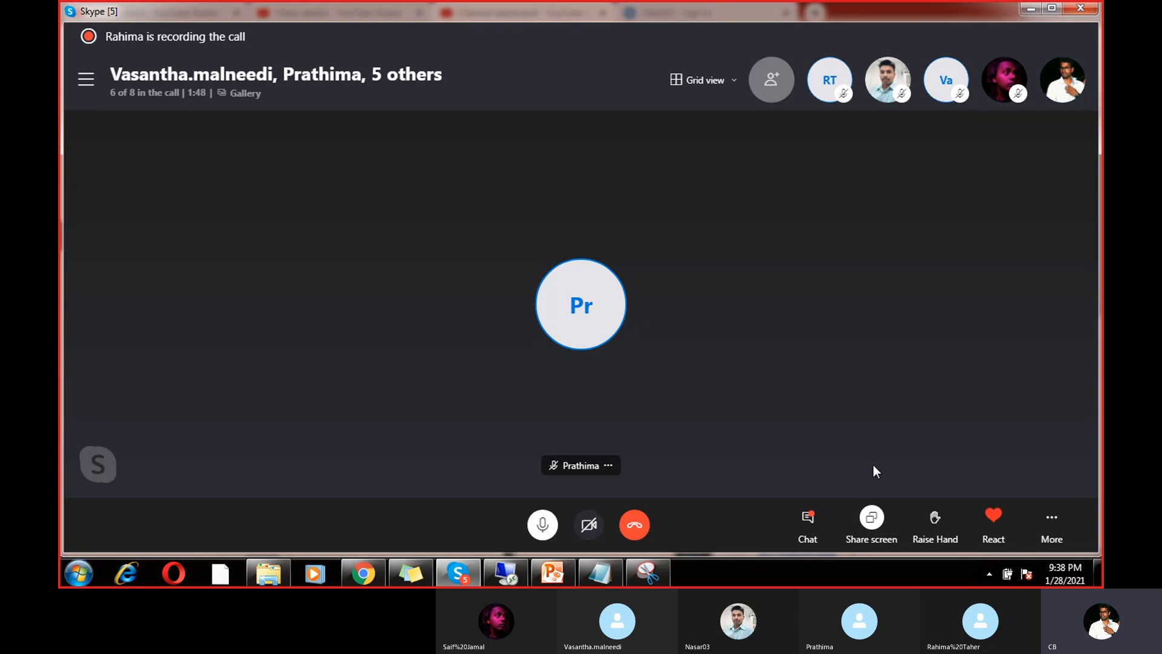
Step: Dismiss the S83 auto-logout error and bring up the SAP Logon 750 connection list
left_click(506, 571)
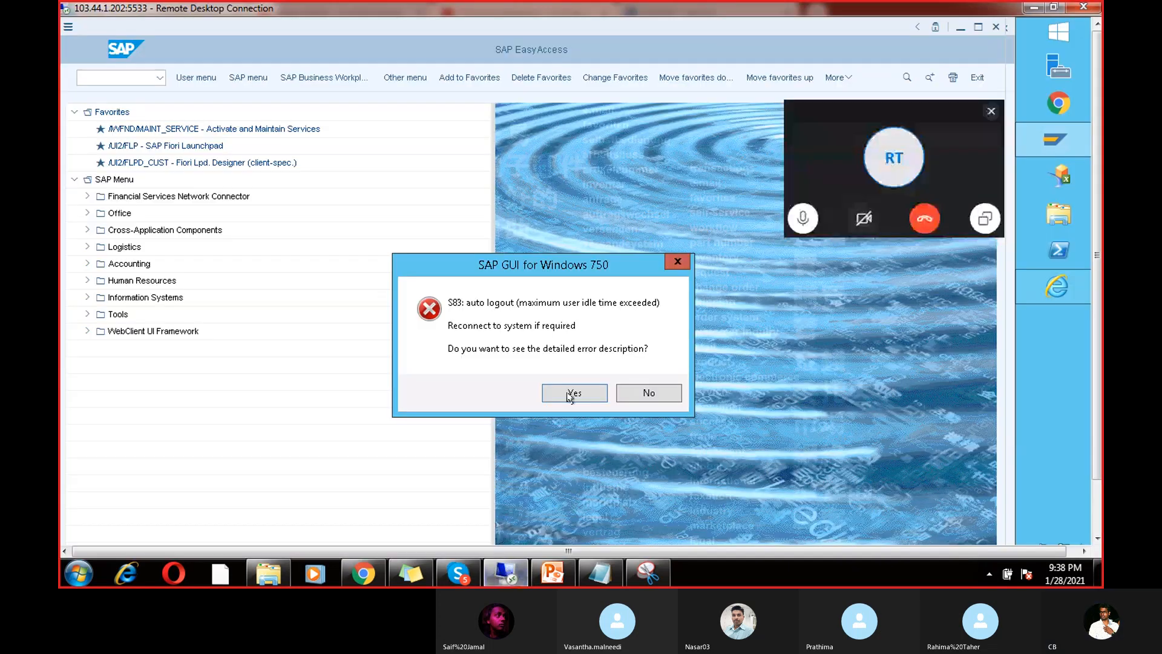
left_click(564, 393)
left_click(648, 409)
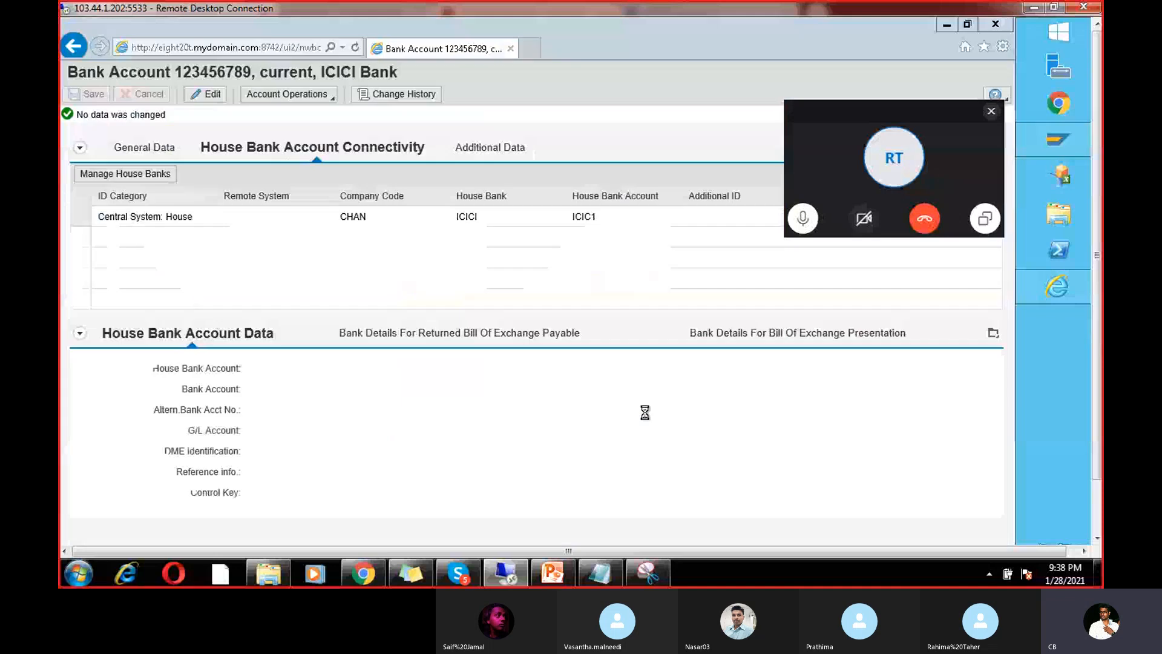
left_click(992, 113)
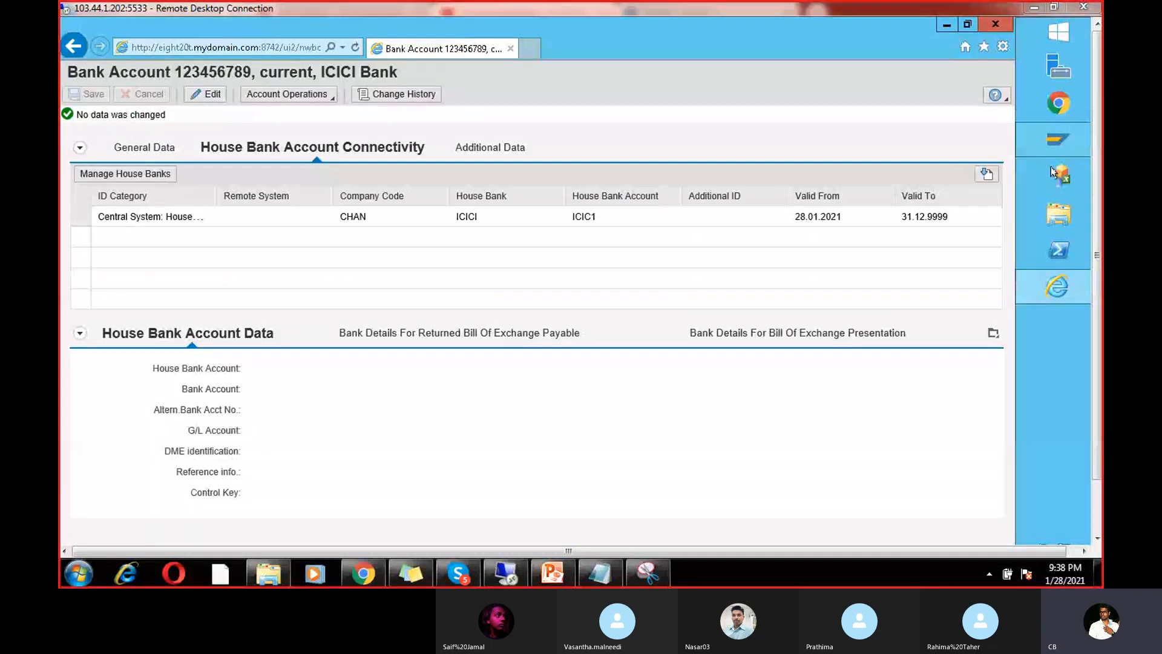
left_click(1057, 140)
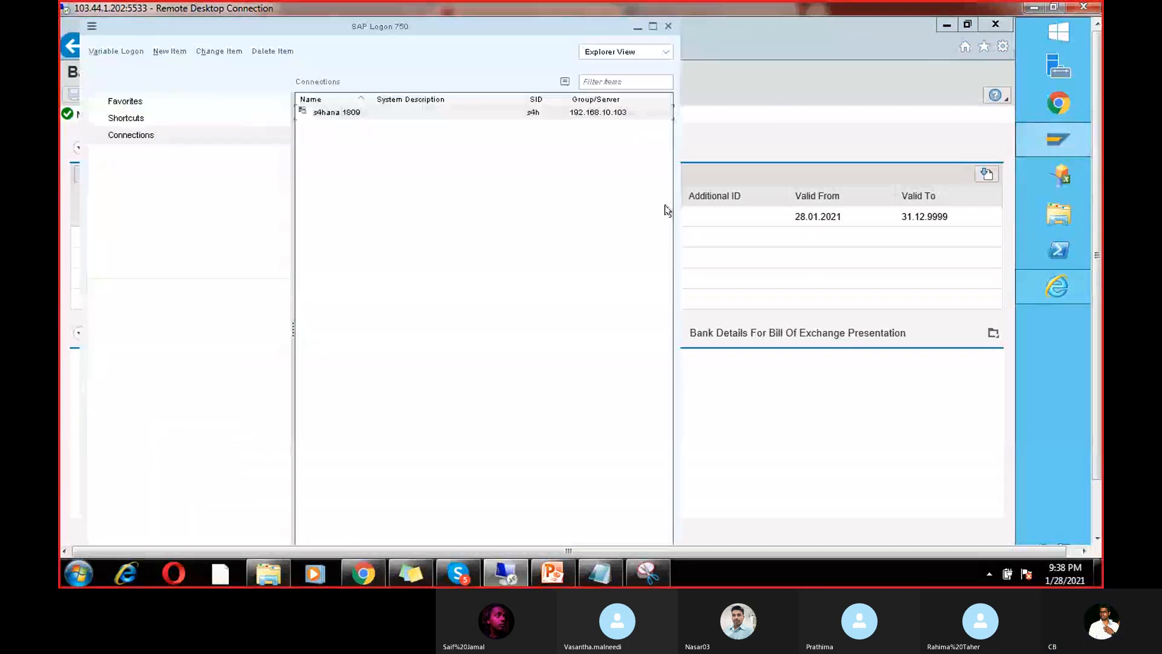
Step: Log on to s4hana 1809 with the saved user and password, then start FB60 for company code CHAN
double_click(348, 112)
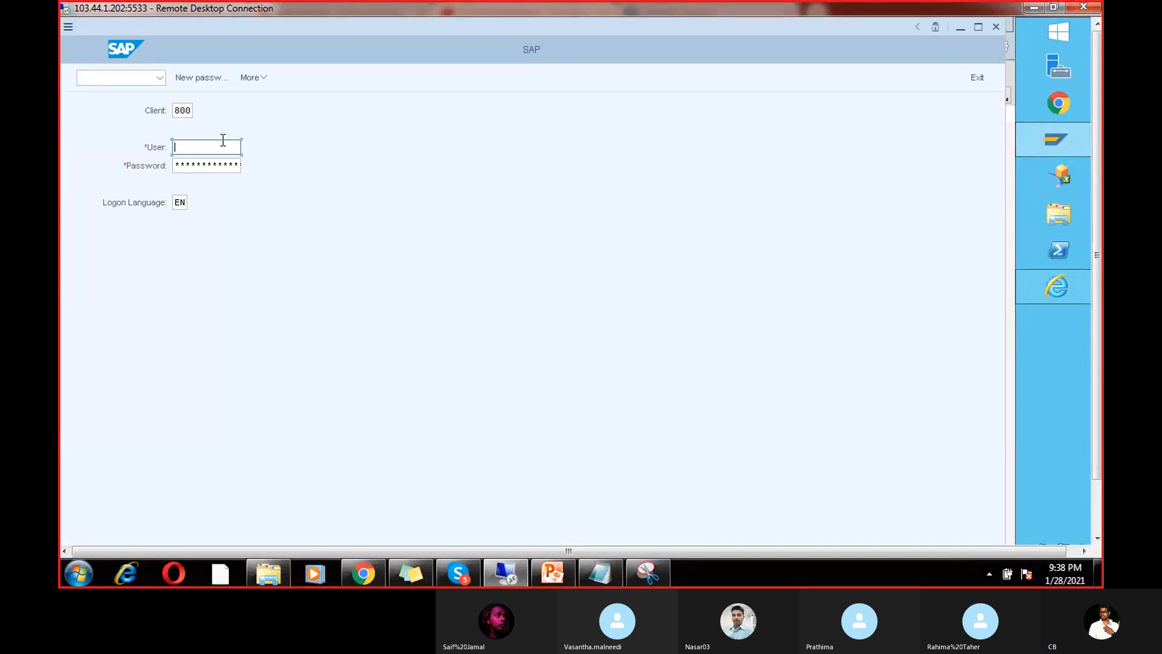
left_click(222, 143)
left_click(217, 163)
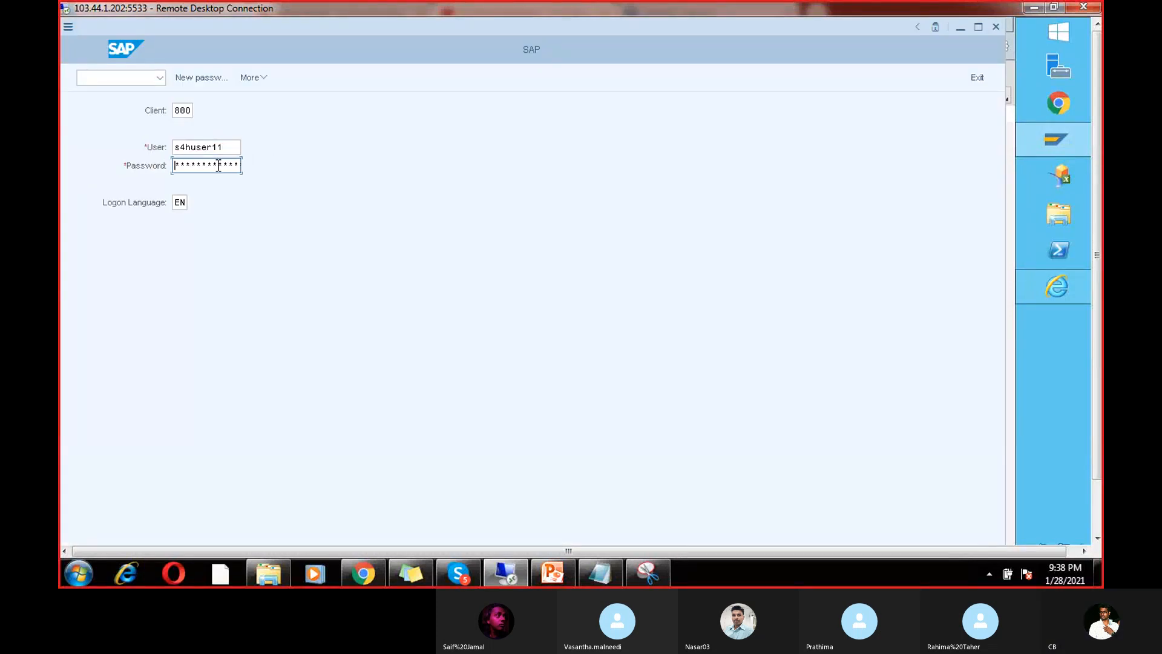
type("*******")
key("Return")
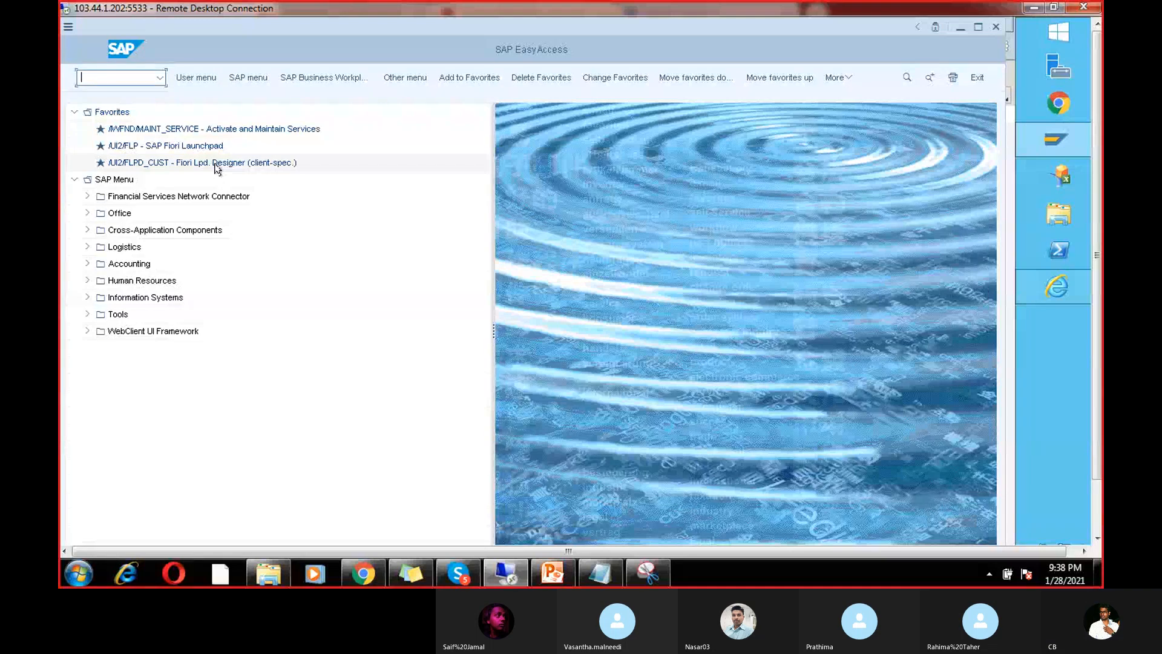
type("Fb")
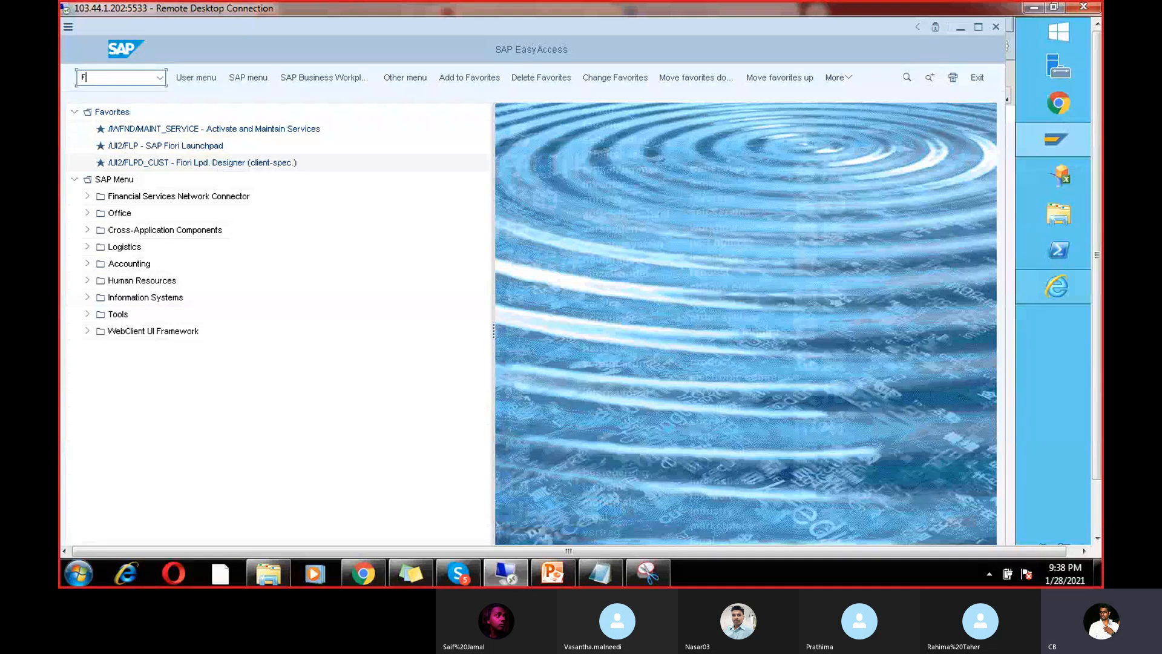
type("60")
key("Return")
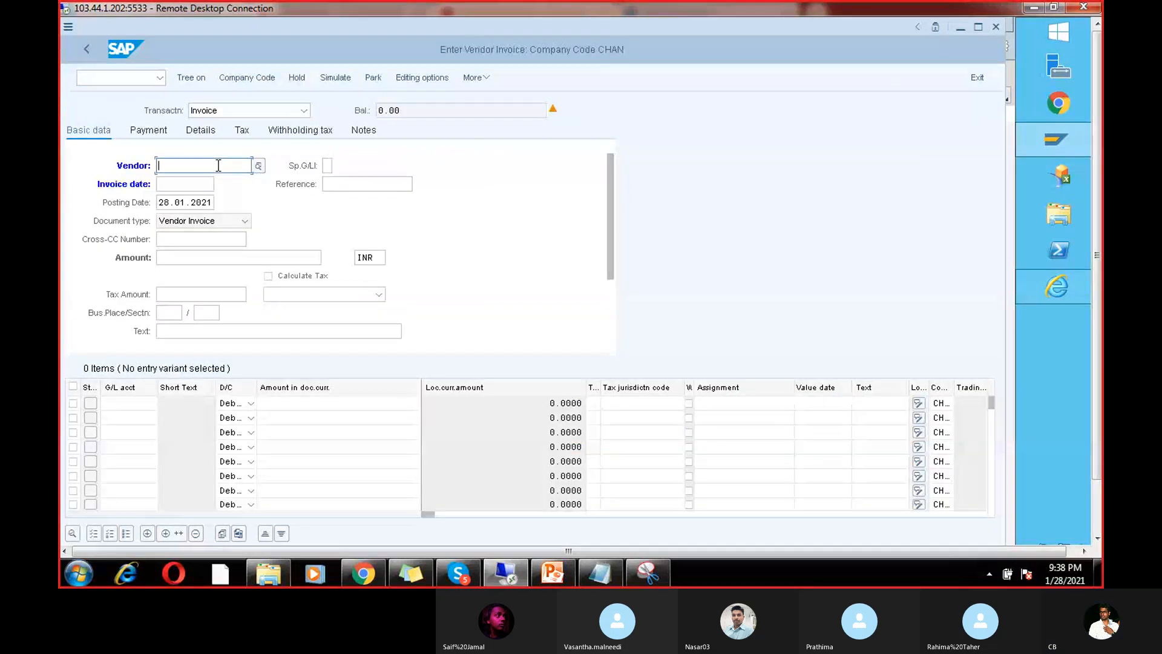
Step: Enter vendor 7614 and invoice date 28.01.2021 in the invoice header
left_click(219, 165)
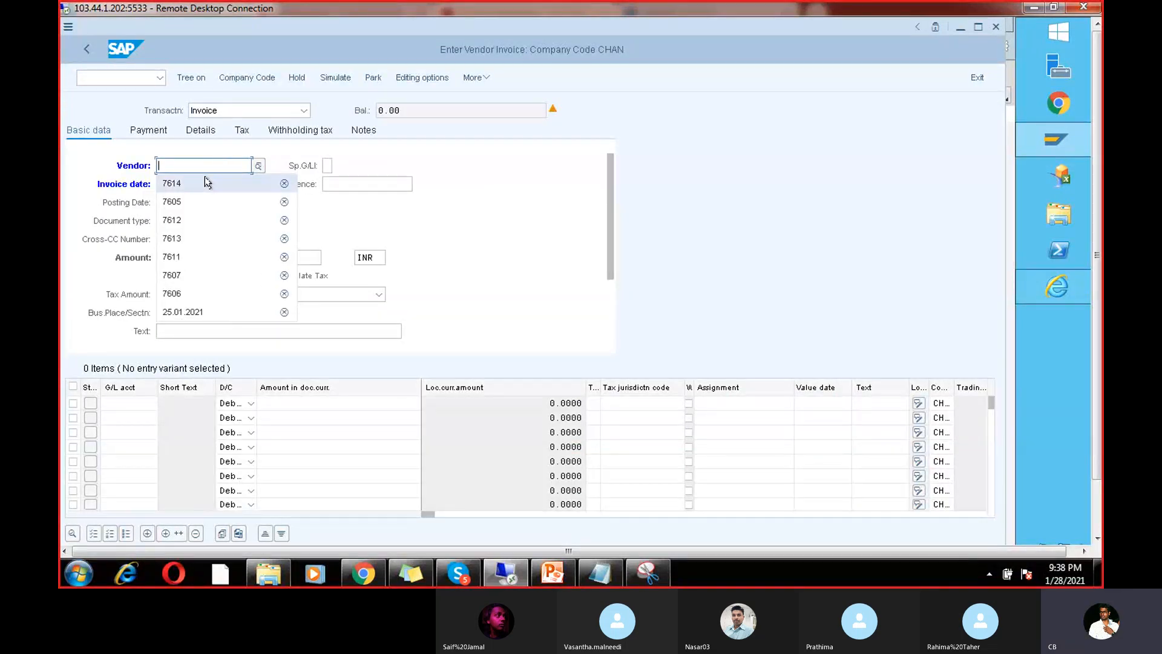
left_click(202, 183)
left_click_drag(191, 163, 146, 158)
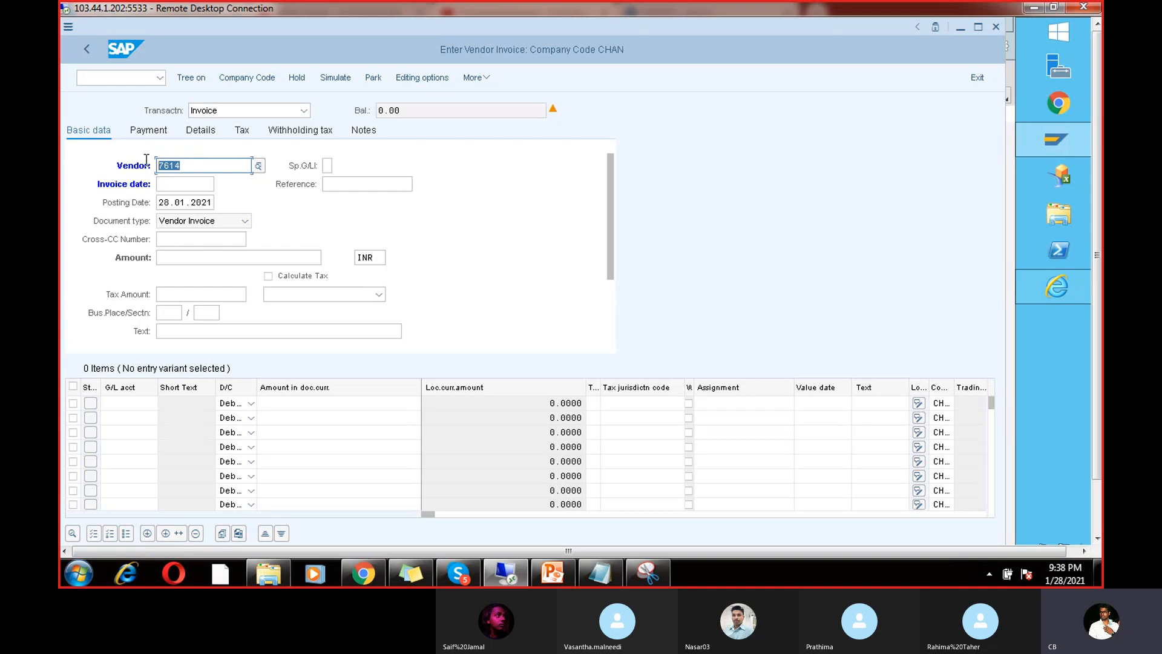
left_click(190, 181)
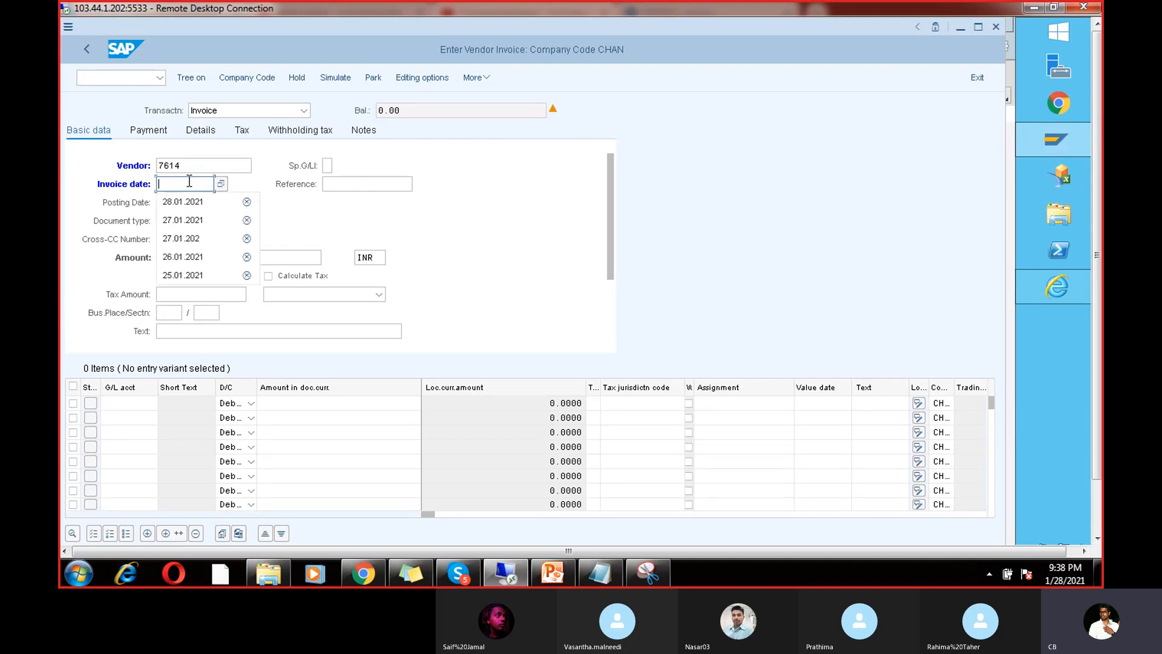
left_click(197, 204)
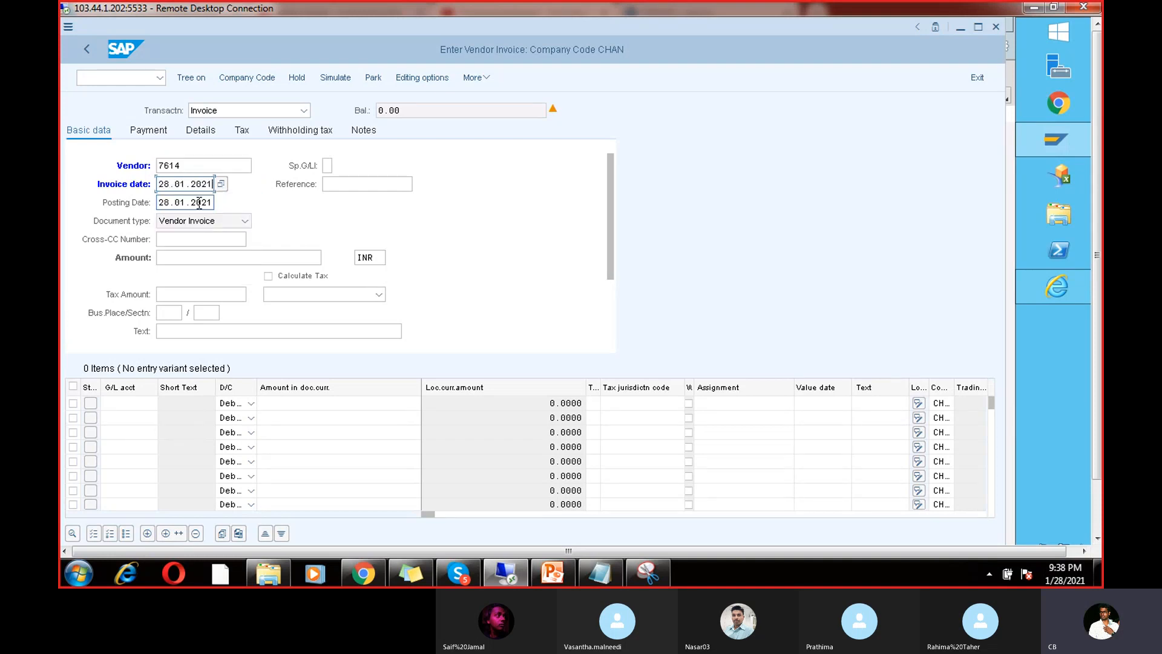
Step: Fill in reference Ref8888, amount 1000 INR and header text Test77
left_click(342, 184)
left_click(344, 202)
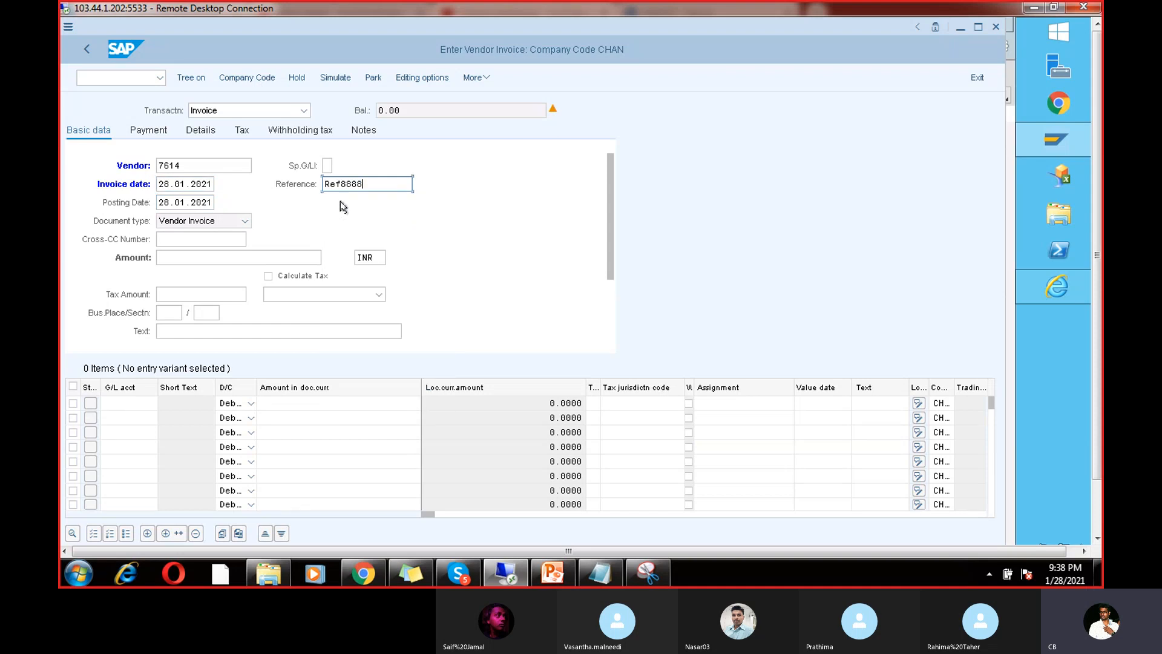
left_click(268, 254)
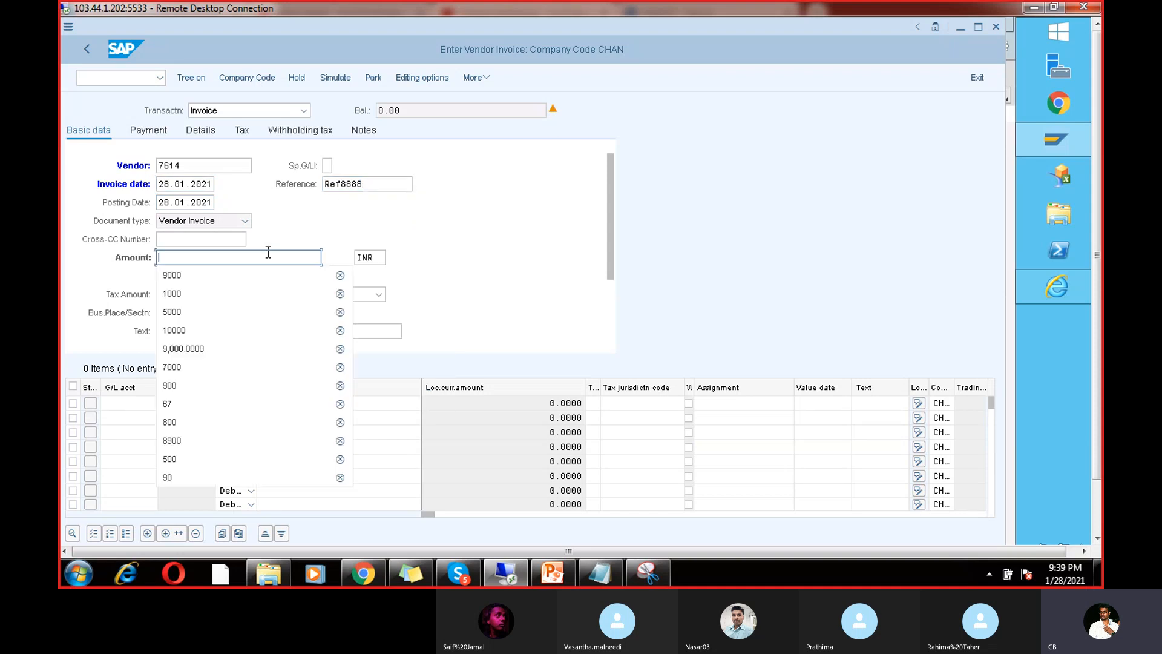
left_click(251, 290)
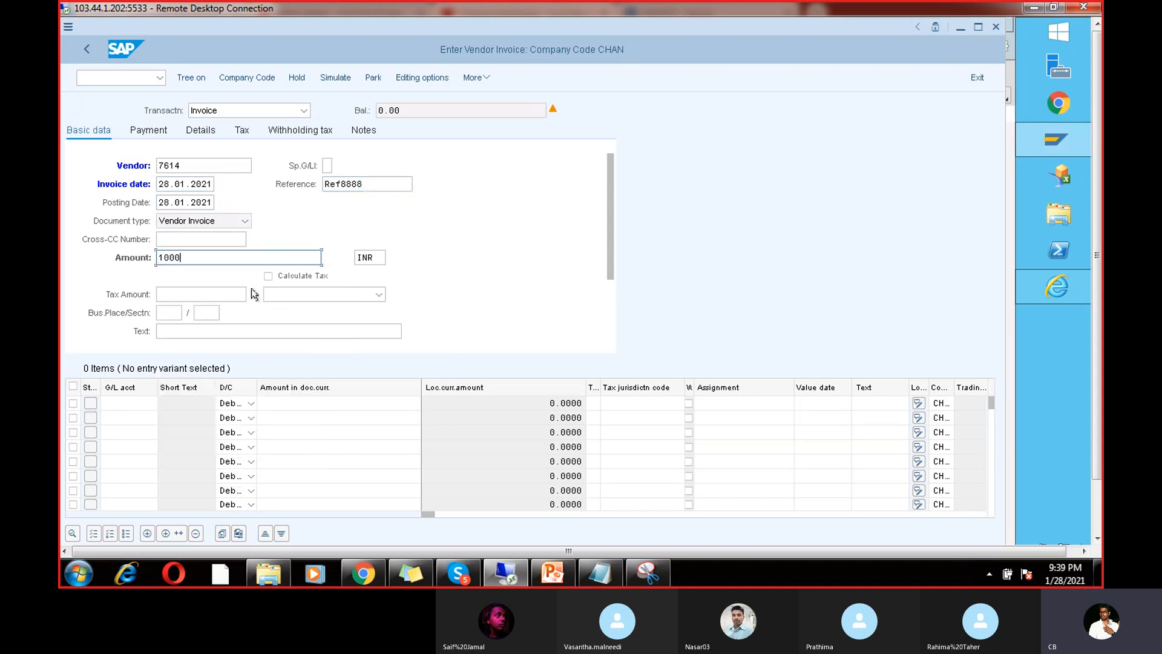
left_click(224, 326)
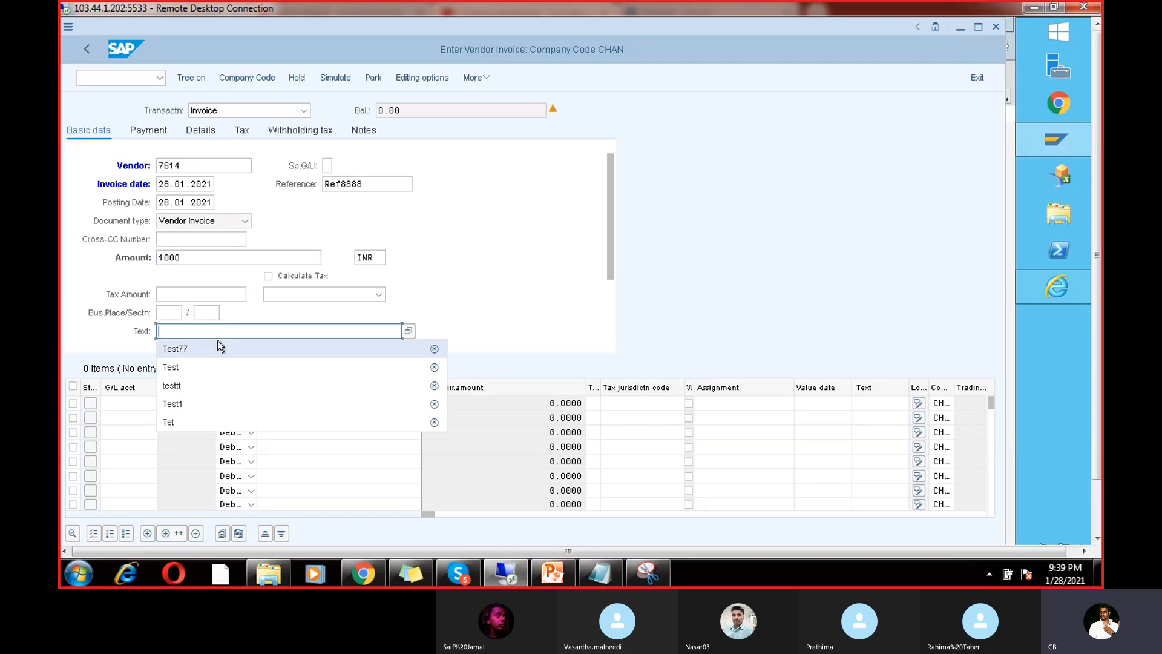
left_click(221, 347)
left_click(138, 403)
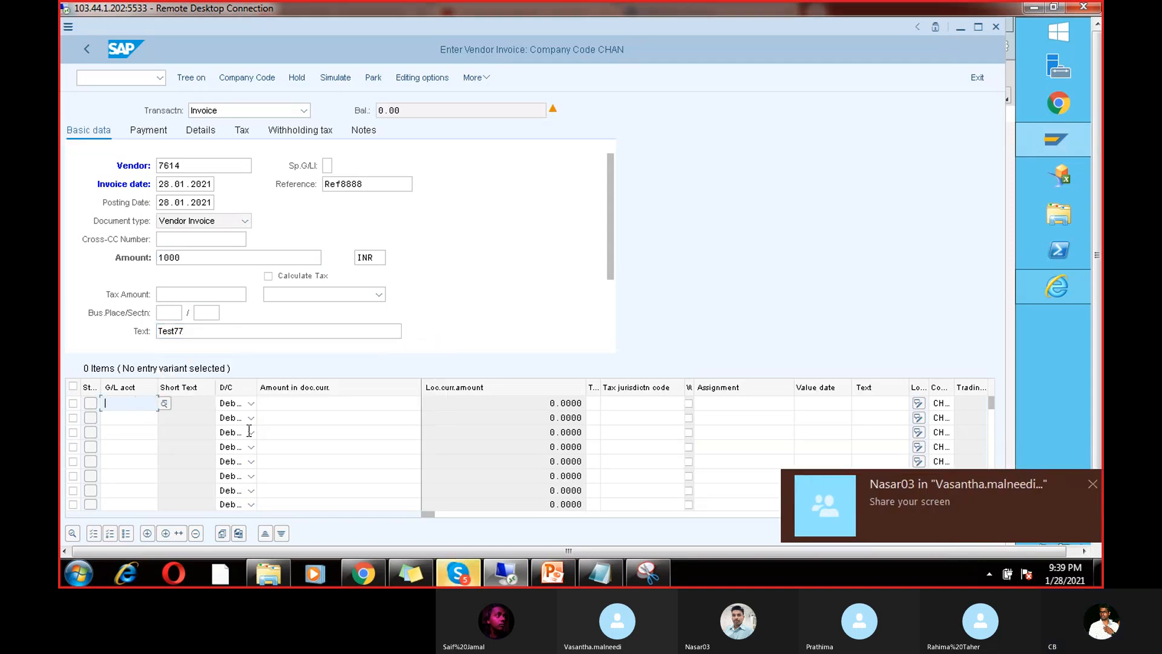
left_click(445, 582)
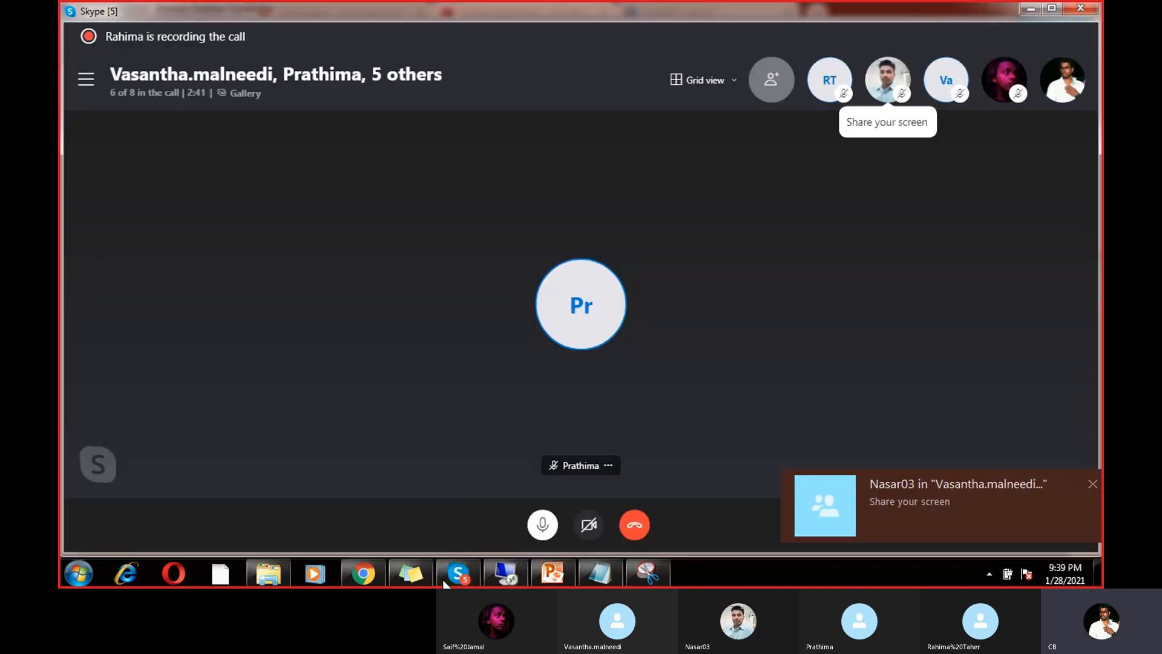
left_click(1093, 479)
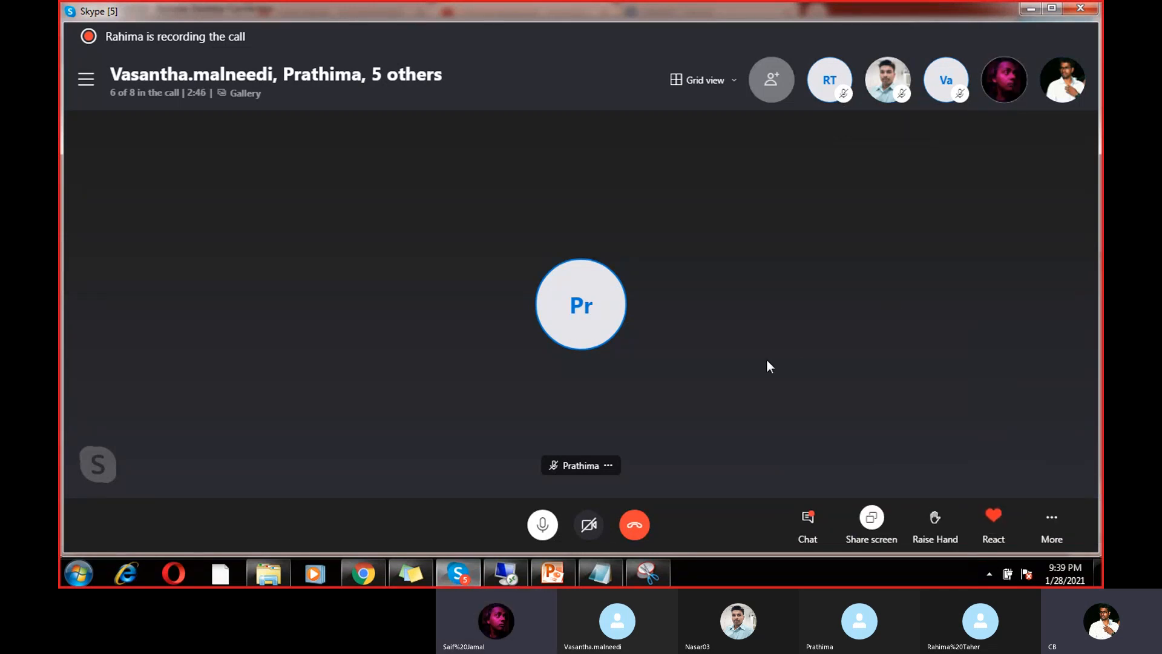
left_click(566, 574)
left_click(516, 574)
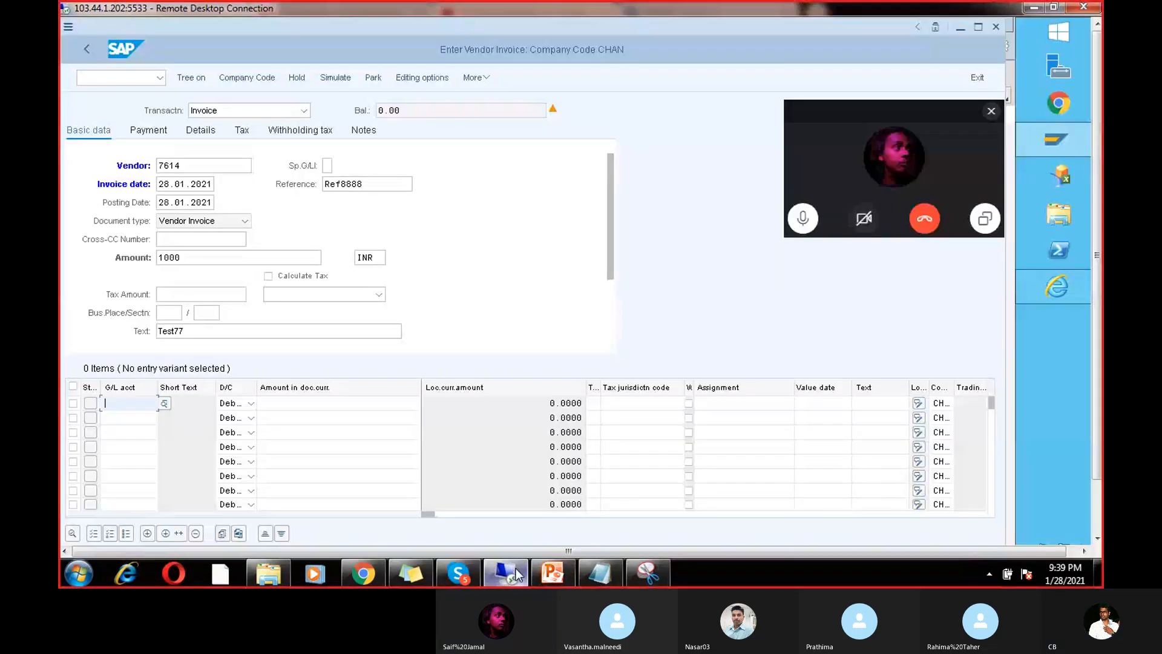
Step: Choose G/L account 200101 Raw materials for the first line item from the search list
left_click(991, 111)
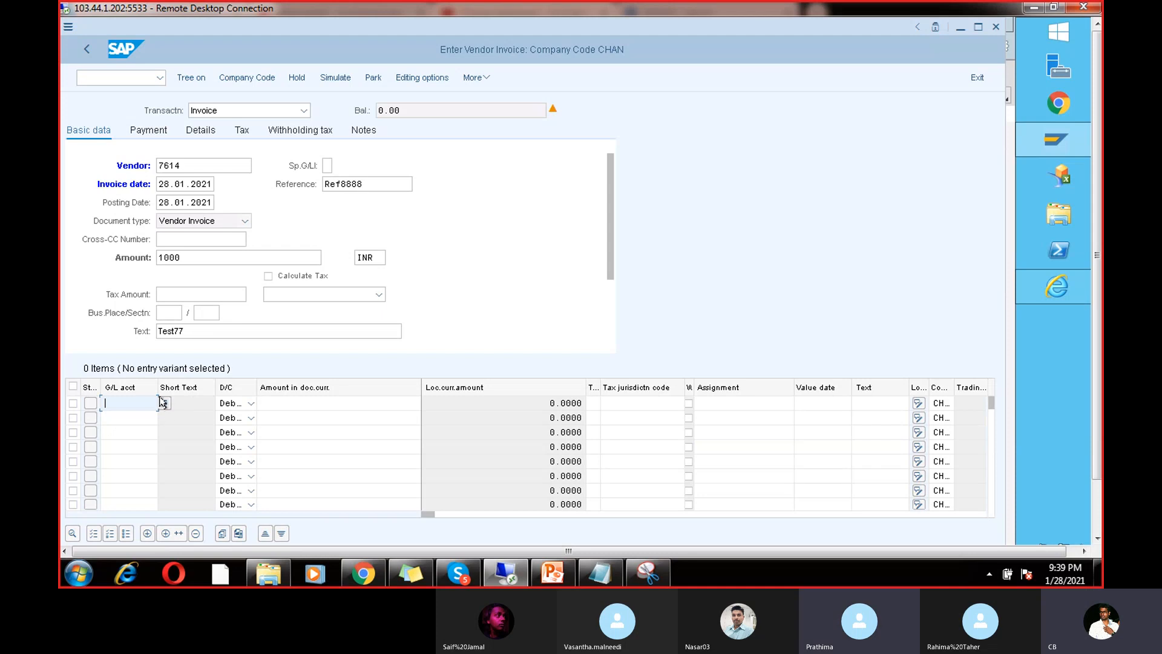
left_click(164, 403)
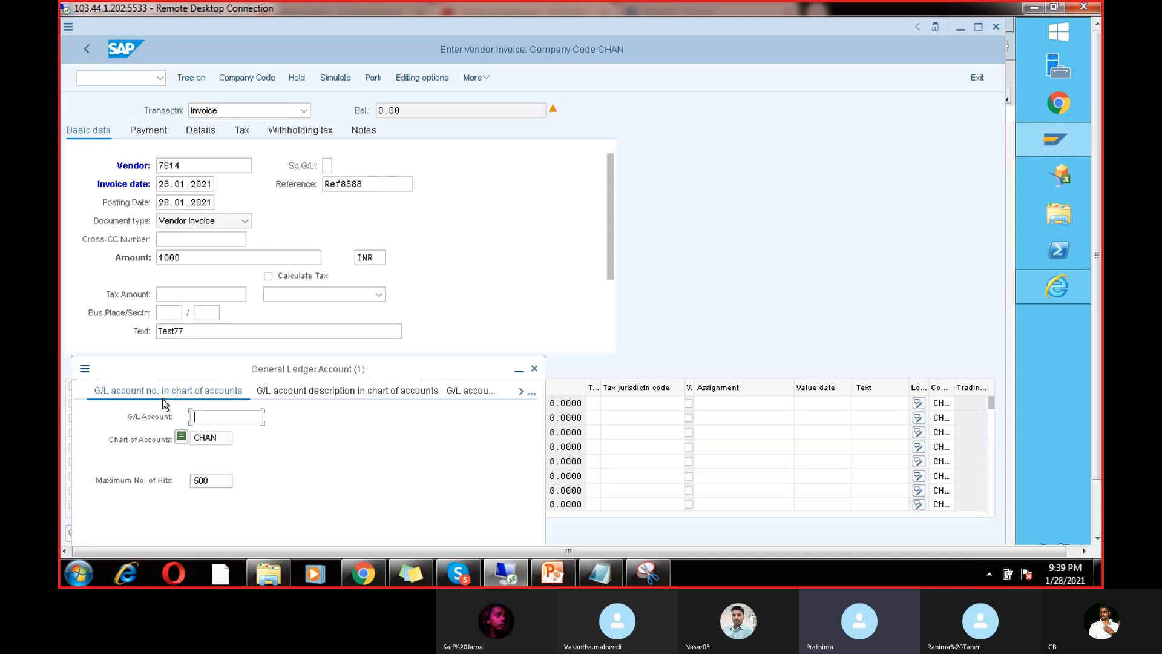
key("Return")
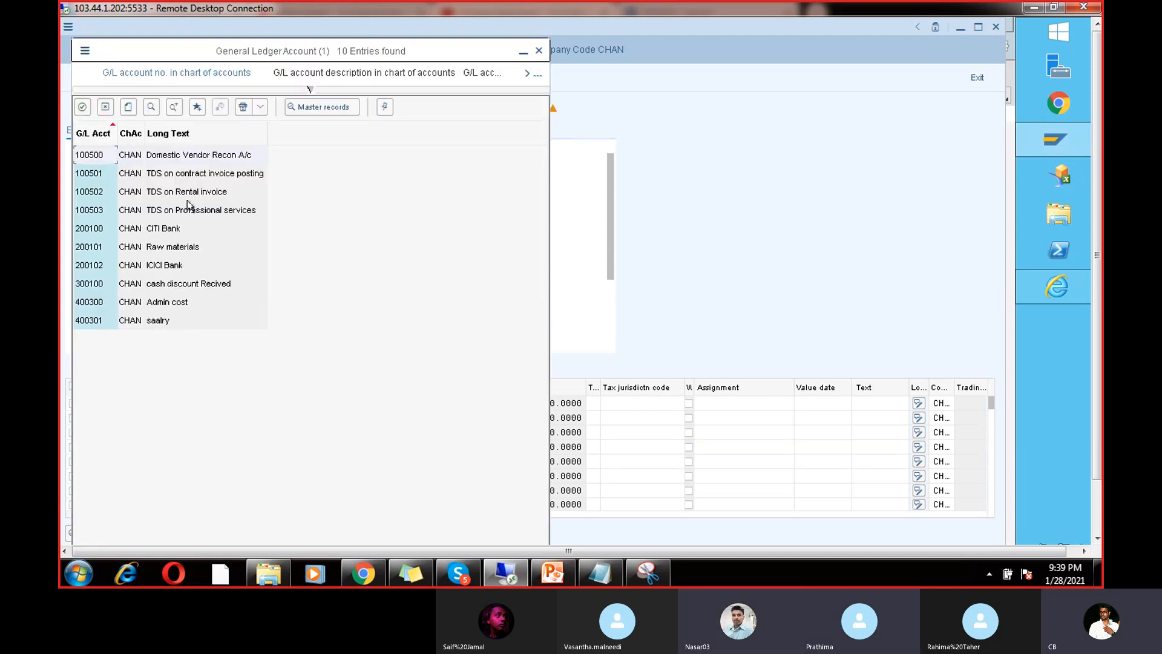
double_click(183, 248)
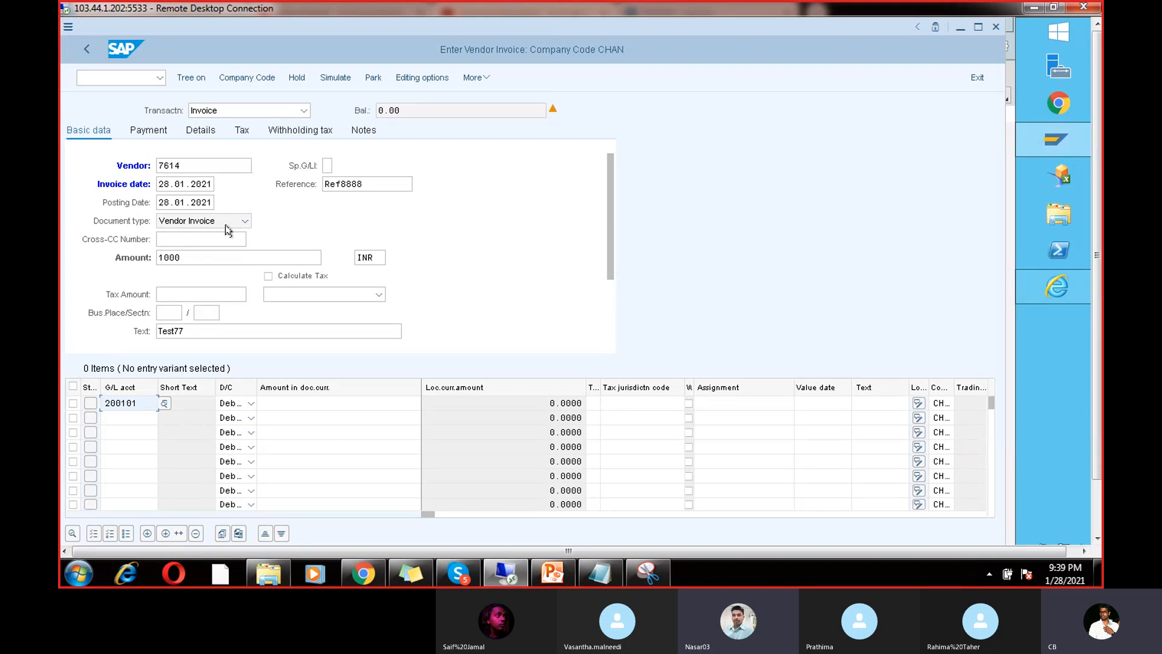
Step: Enter line amount 1000 and text TEST, then simulate the balanced 1,000 document overview
left_click(337, 401)
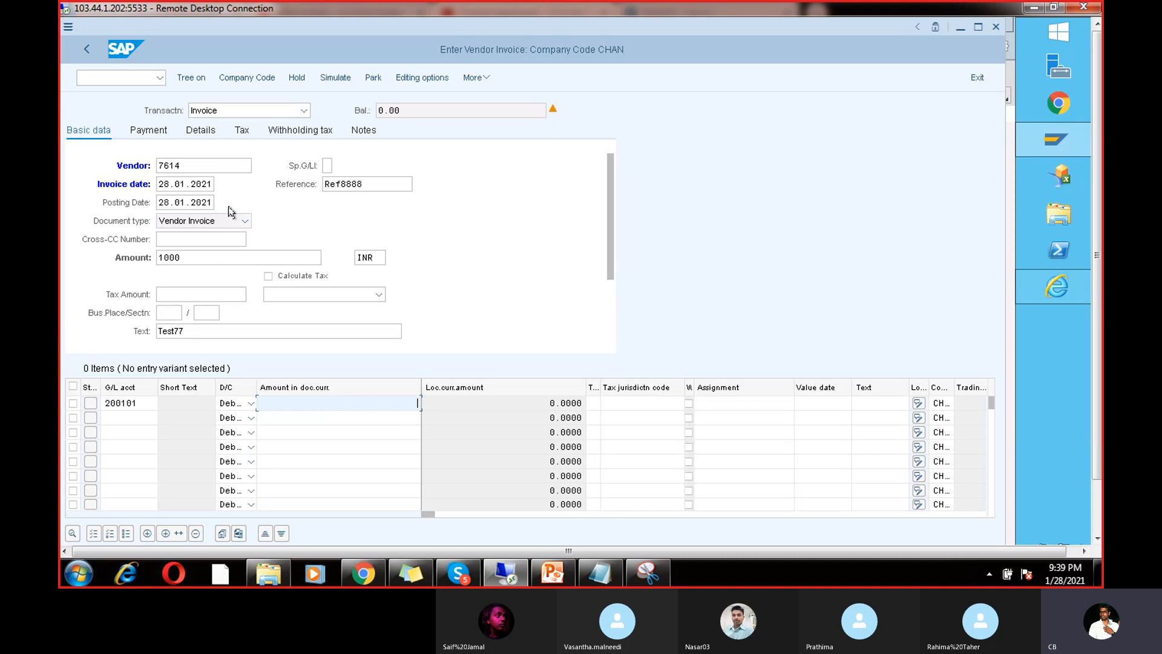
left_click(200, 163)
left_click_drag(199, 164, 158, 156)
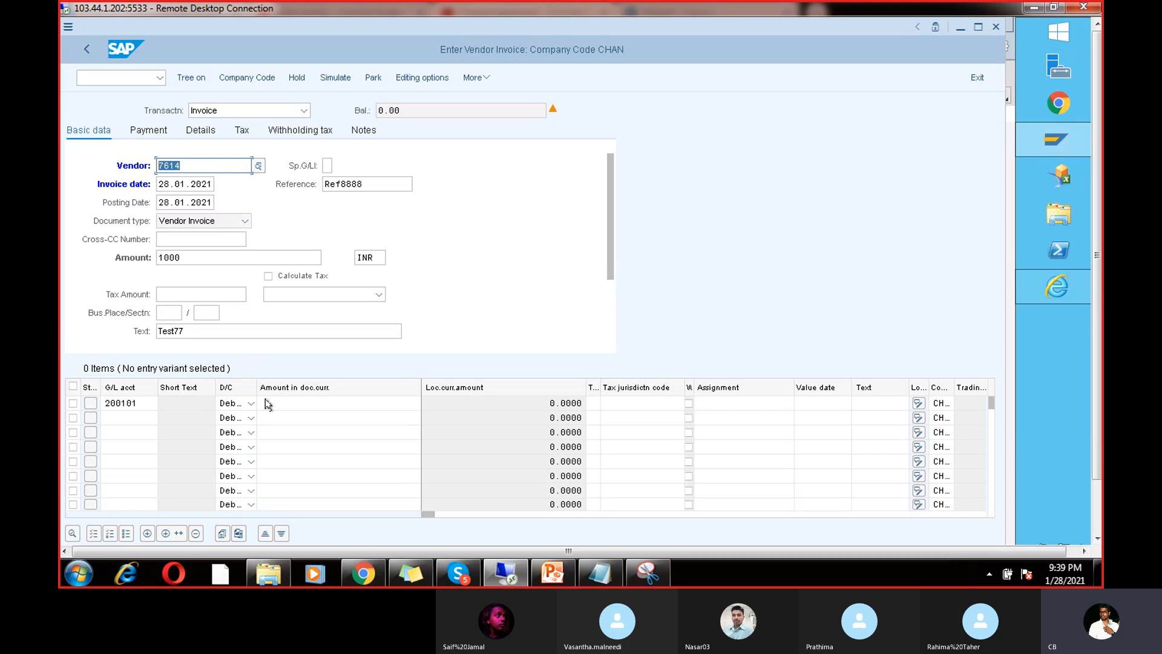
left_click(297, 404)
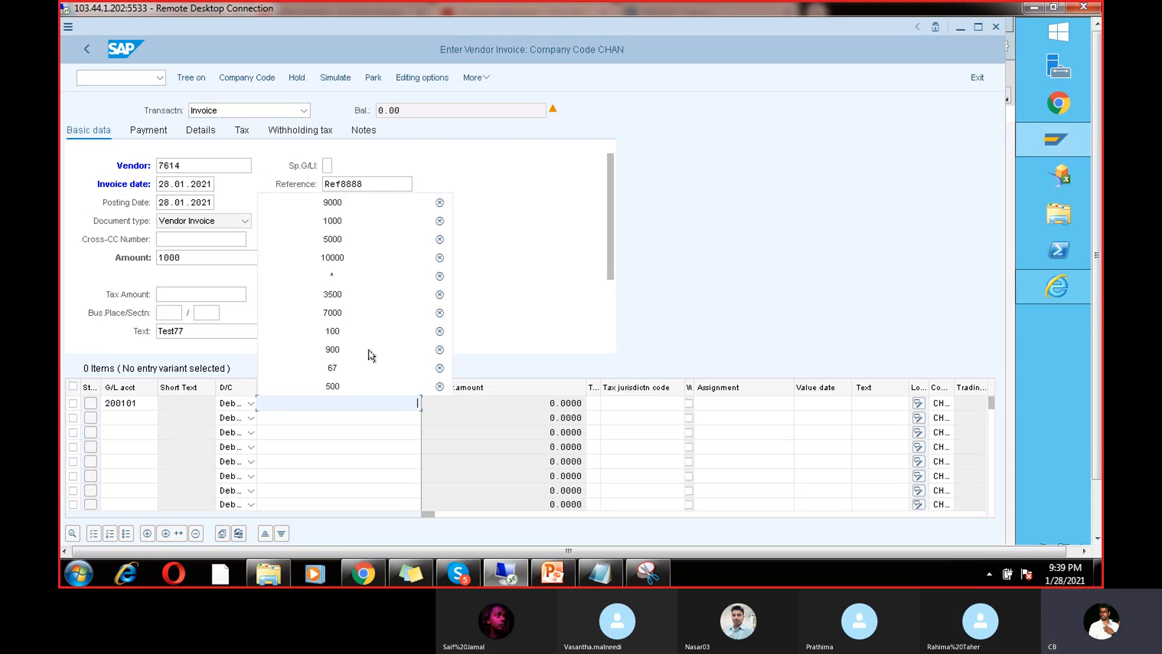
left_click(372, 223)
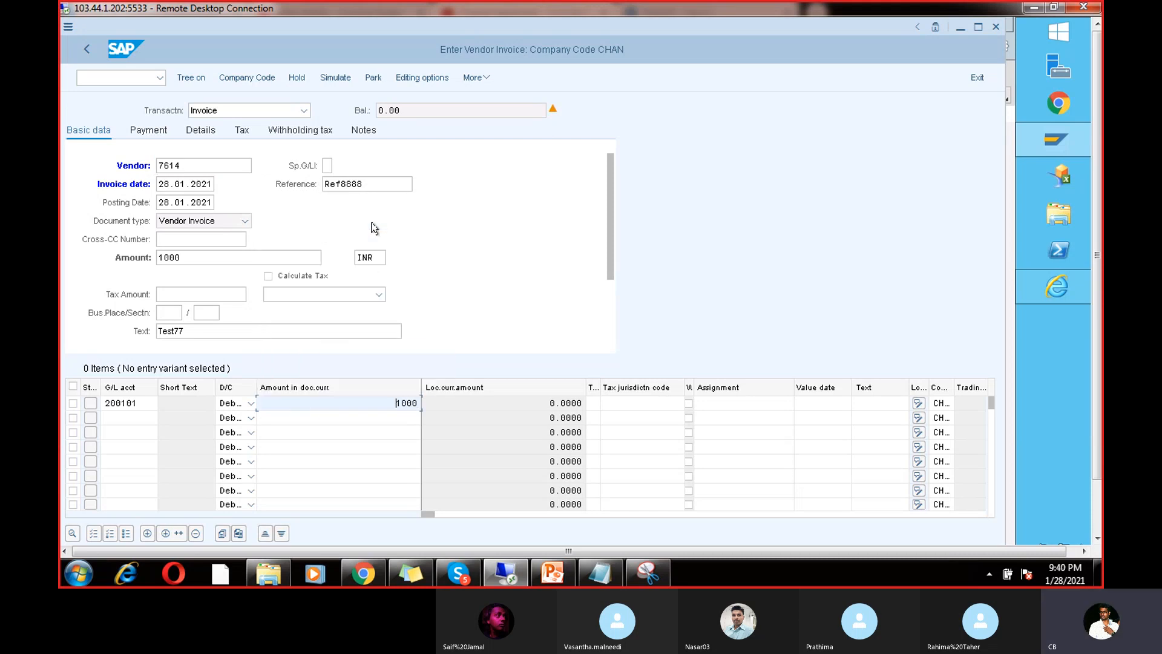
left_click(878, 403)
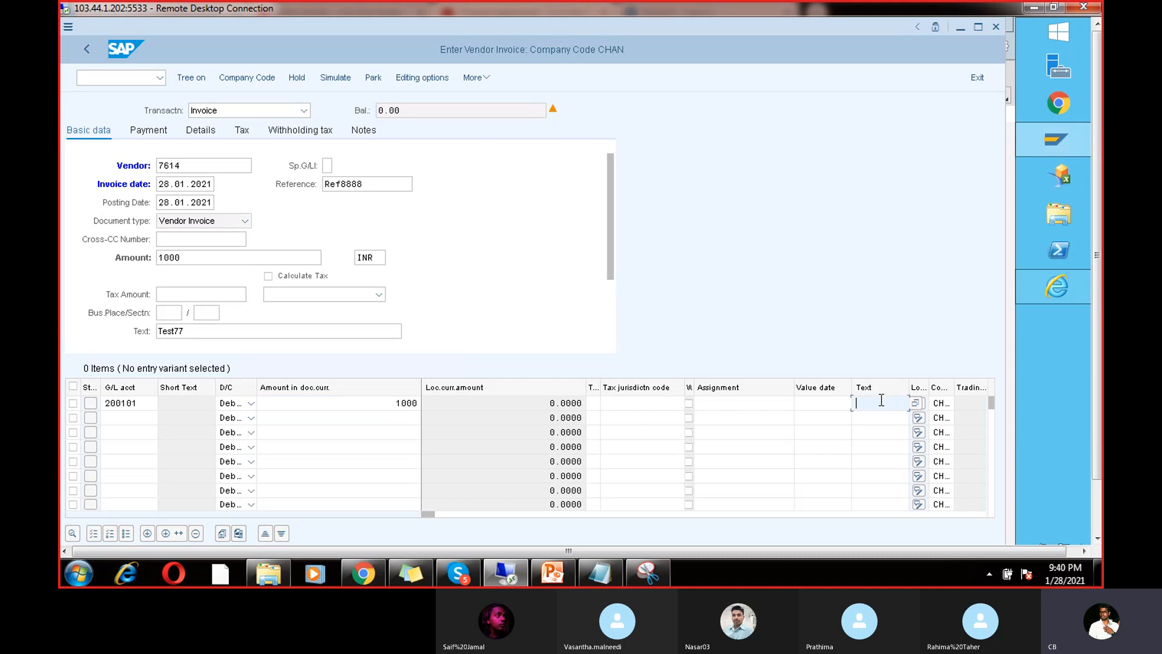
left_click(877, 418)
left_click(327, 77)
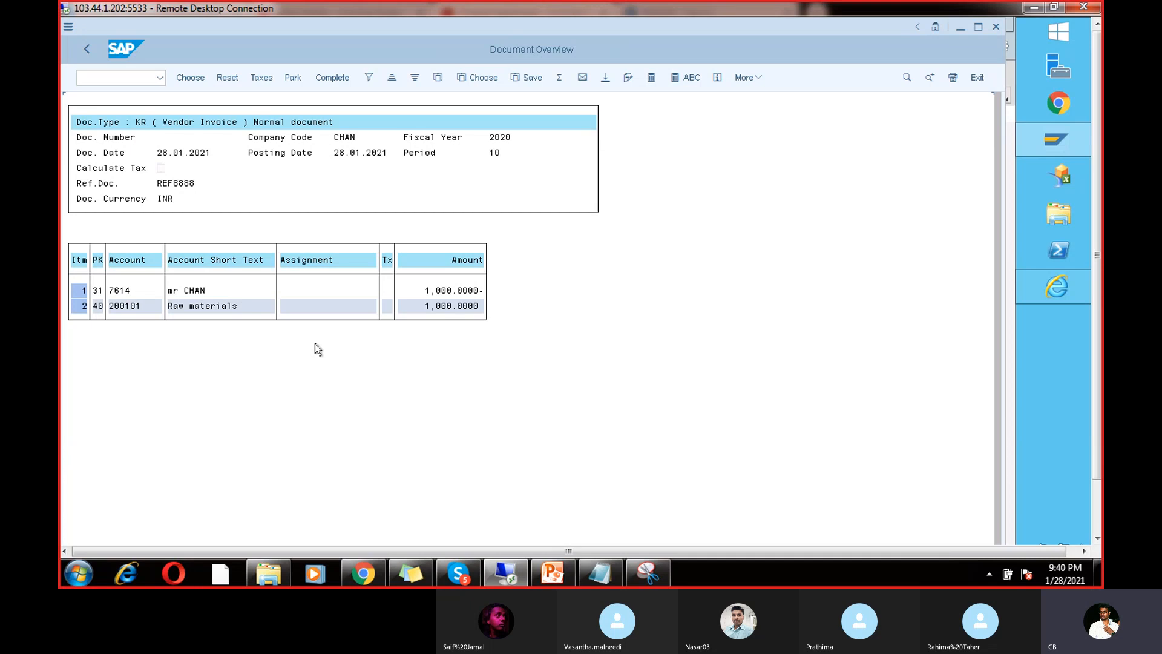
Step: Post the invoice with Ctrl+S, creating document 319 in company code CHAN
key("ctrl+s")
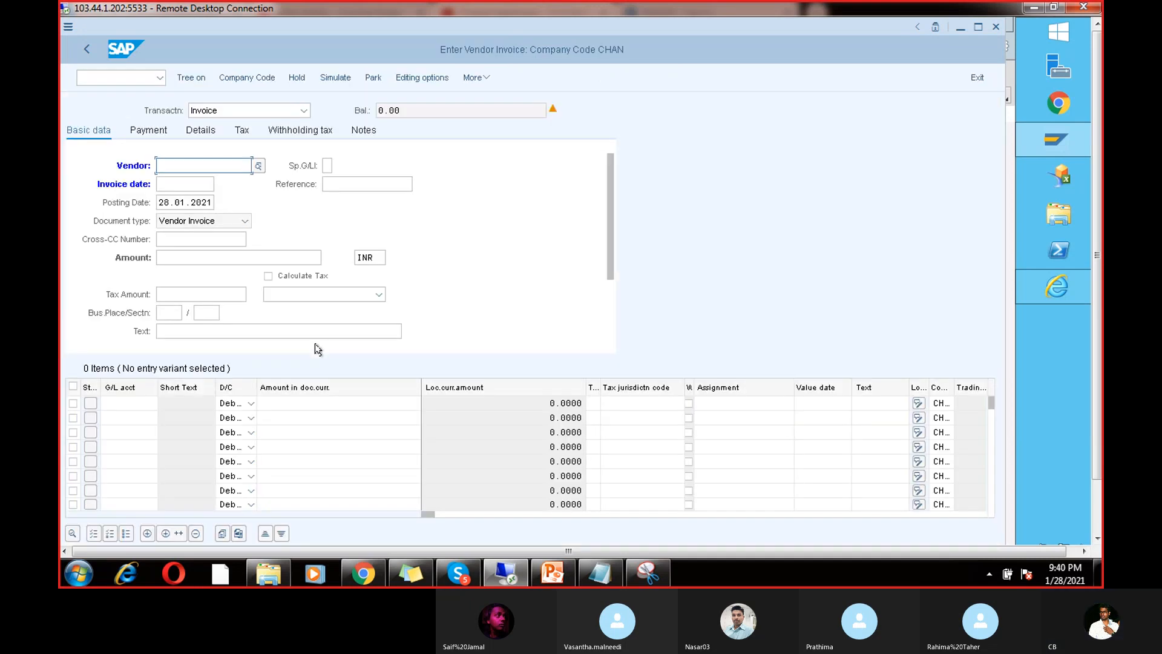
left_click(1097, 514)
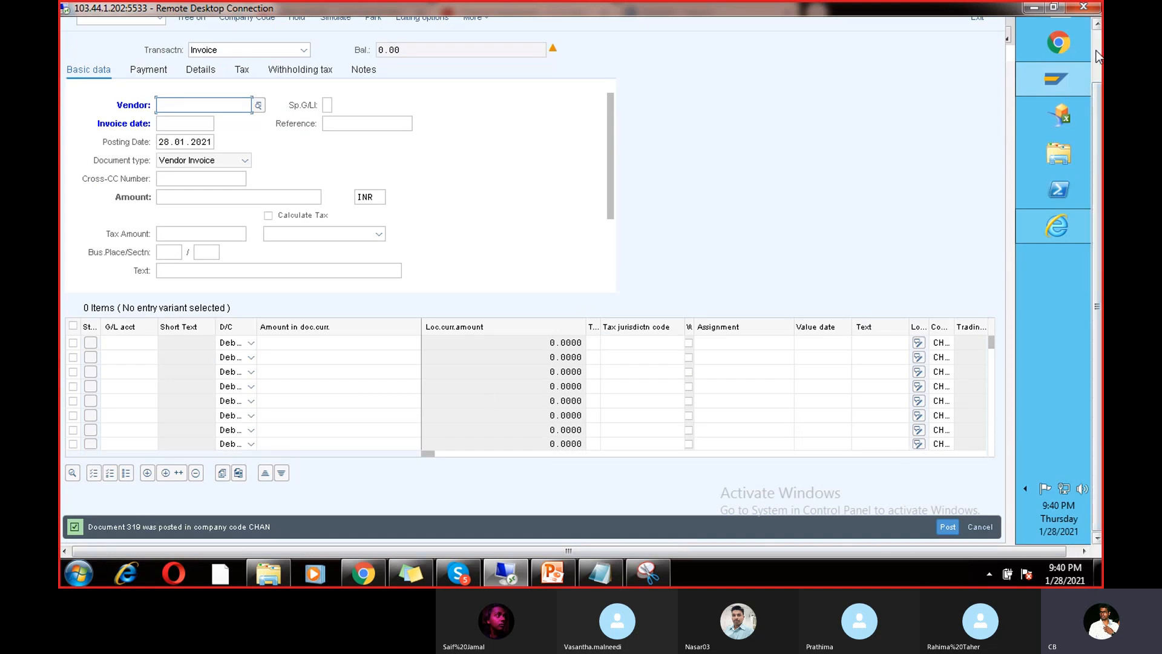
left_click(1097, 23)
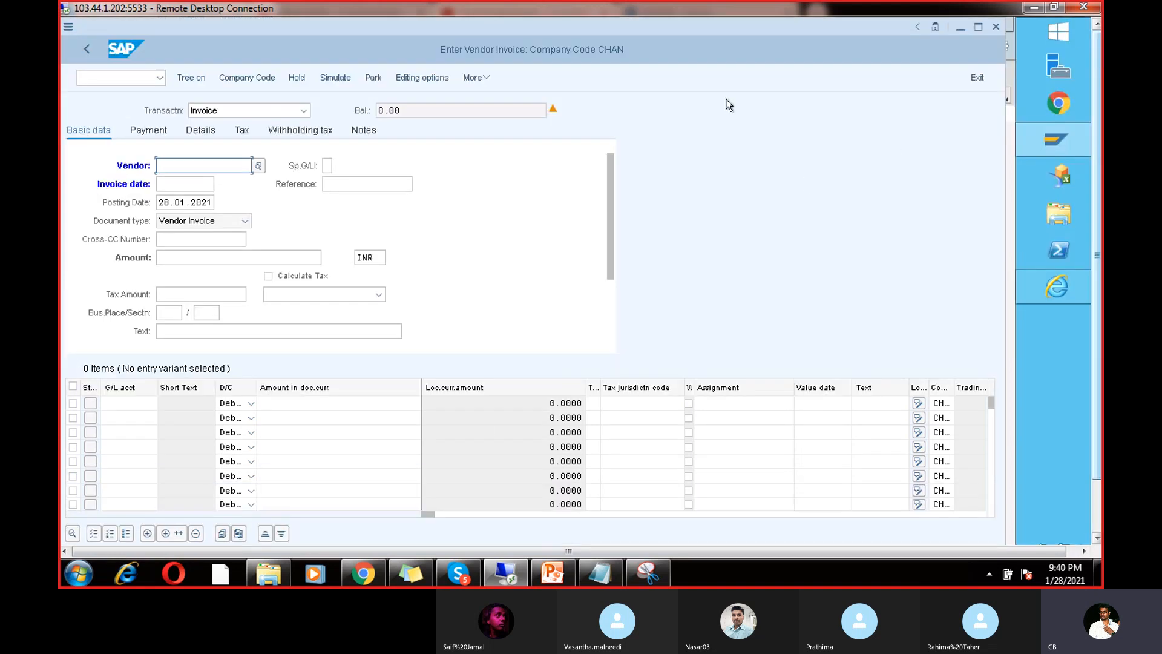
Step: Fill the header with vendor 7614, date 28.01.2021, reference 8545845, amount 8000 and text Test77
left_click(162, 171)
left_click(176, 184)
left_click(175, 183)
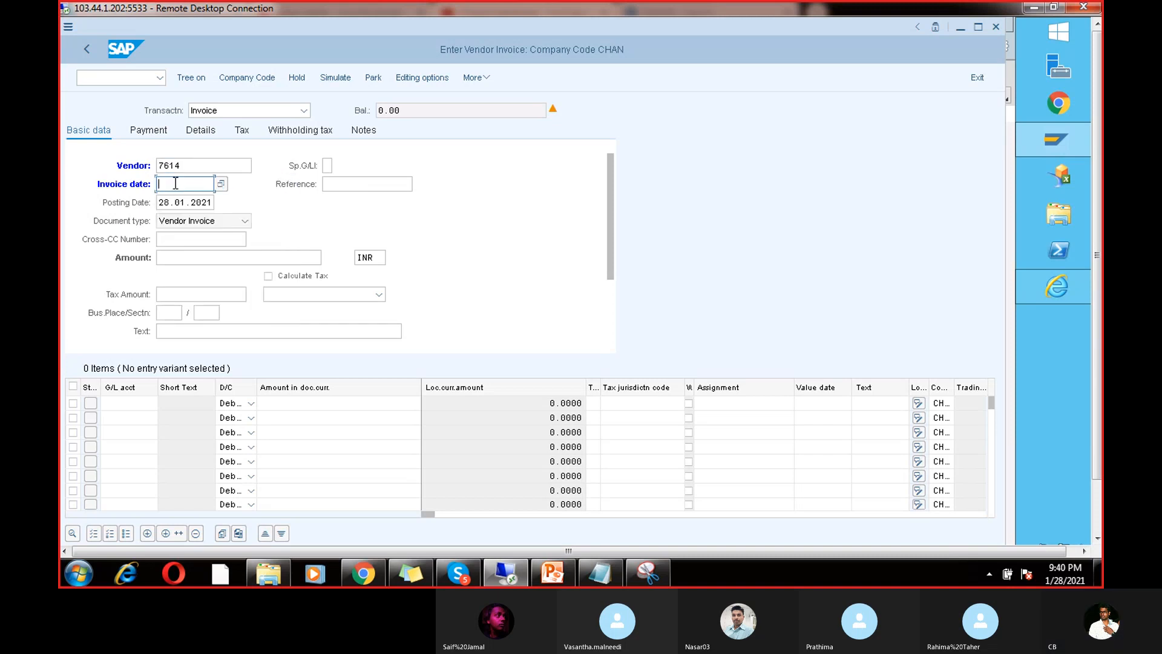
left_click(185, 199)
left_click(357, 185)
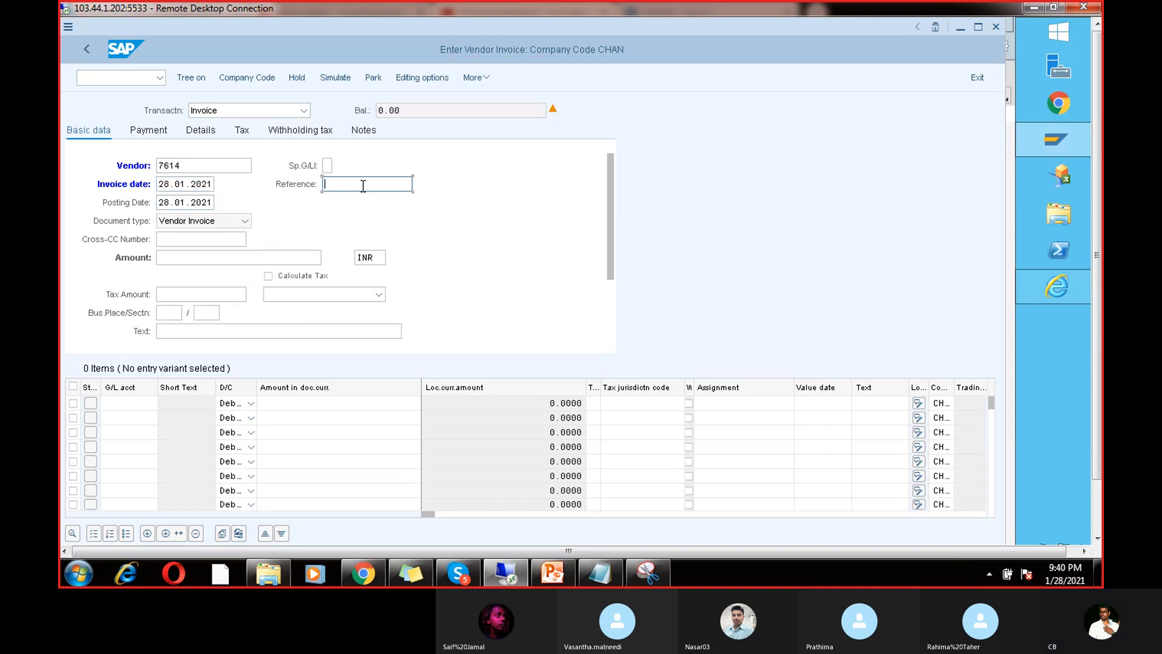
left_click(353, 249)
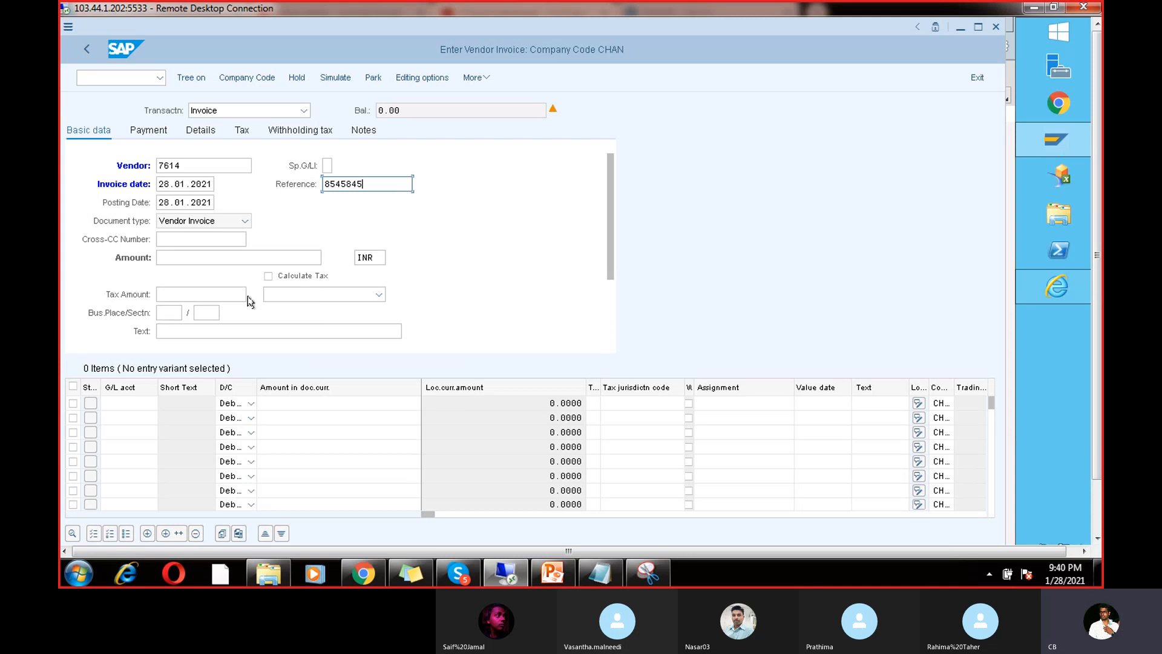
left_click(219, 263)
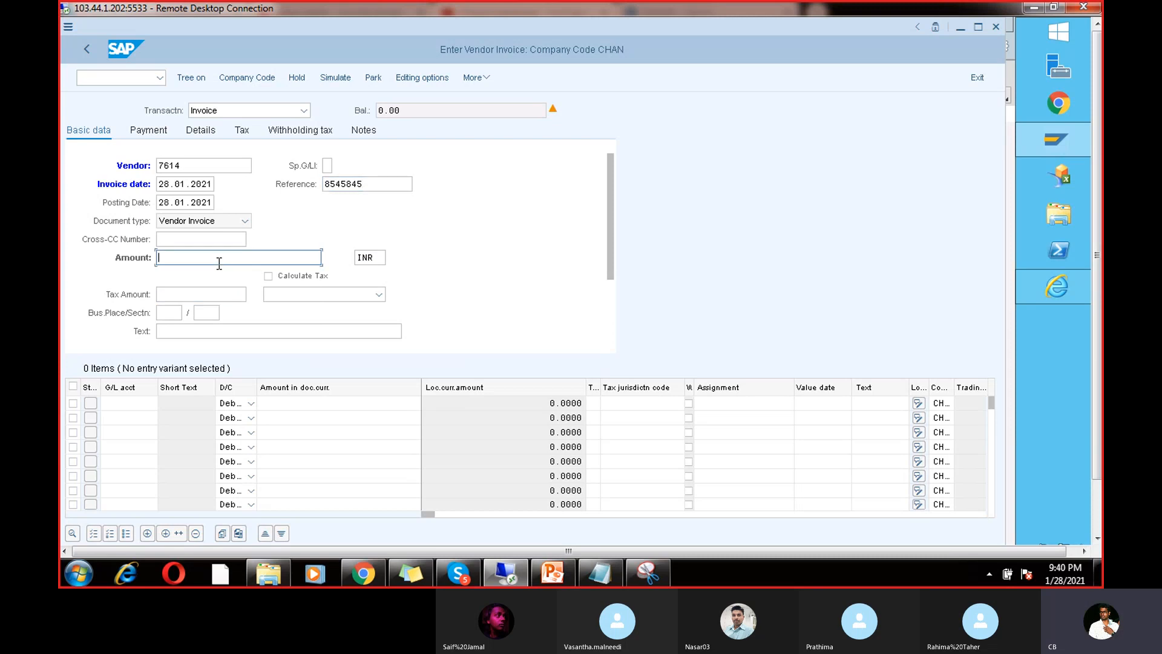
type("8000")
left_click(209, 330)
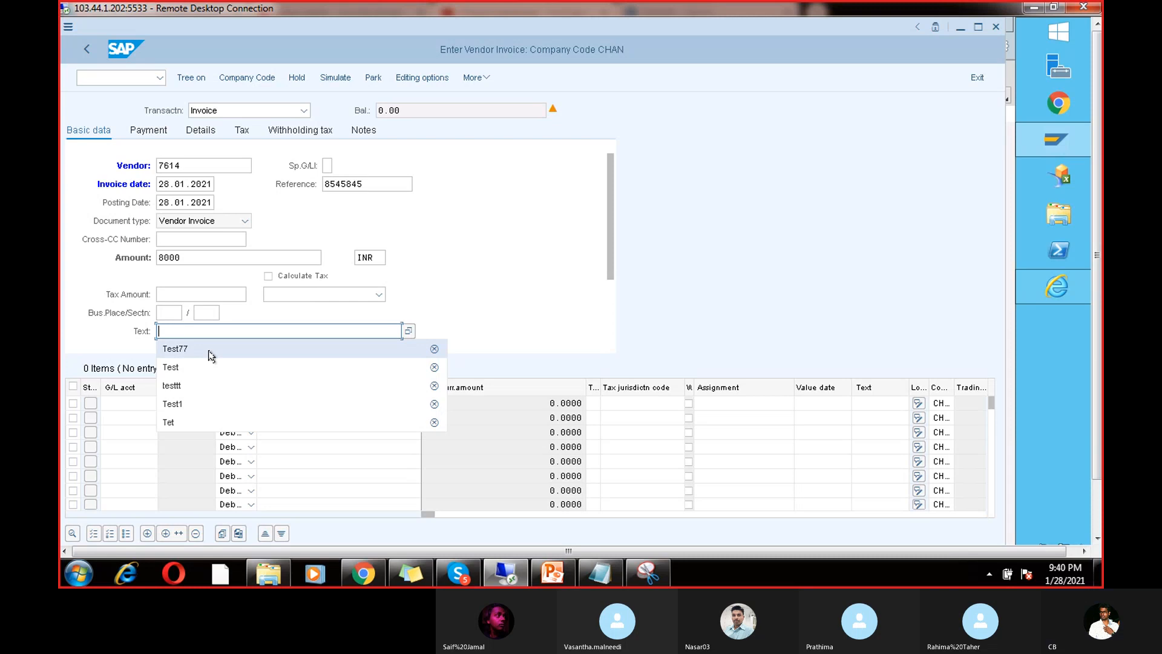
left_click(210, 350)
Step: Set the first line to G/L account 200101, amount 8000 and text TEST
left_click(118, 403)
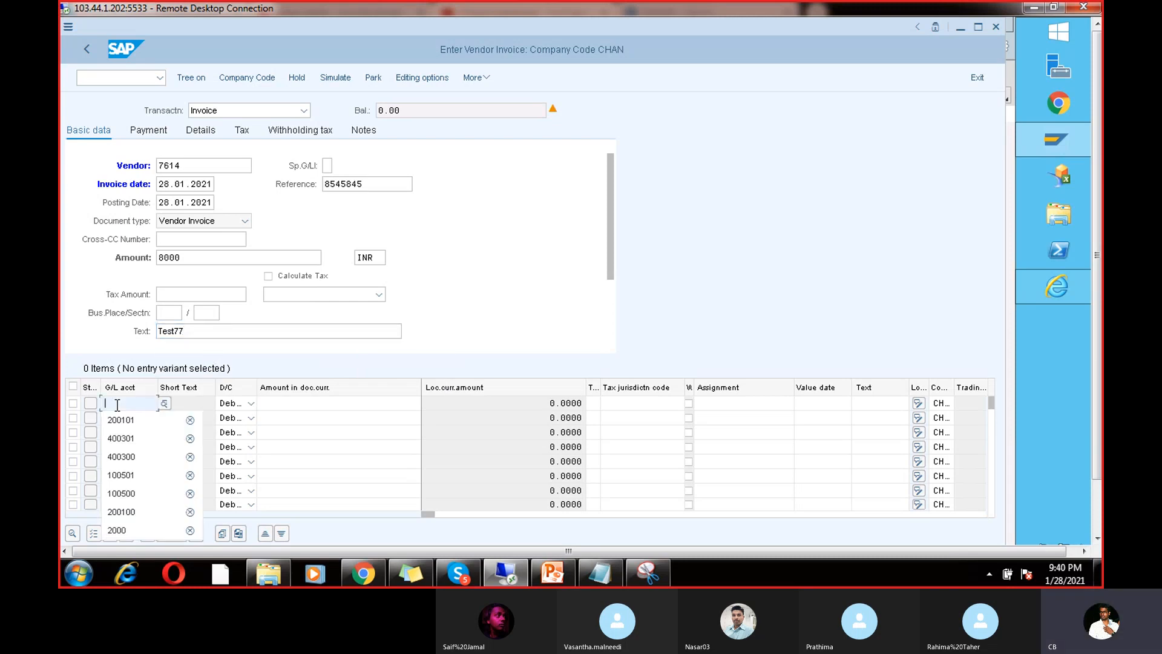
left_click(124, 418)
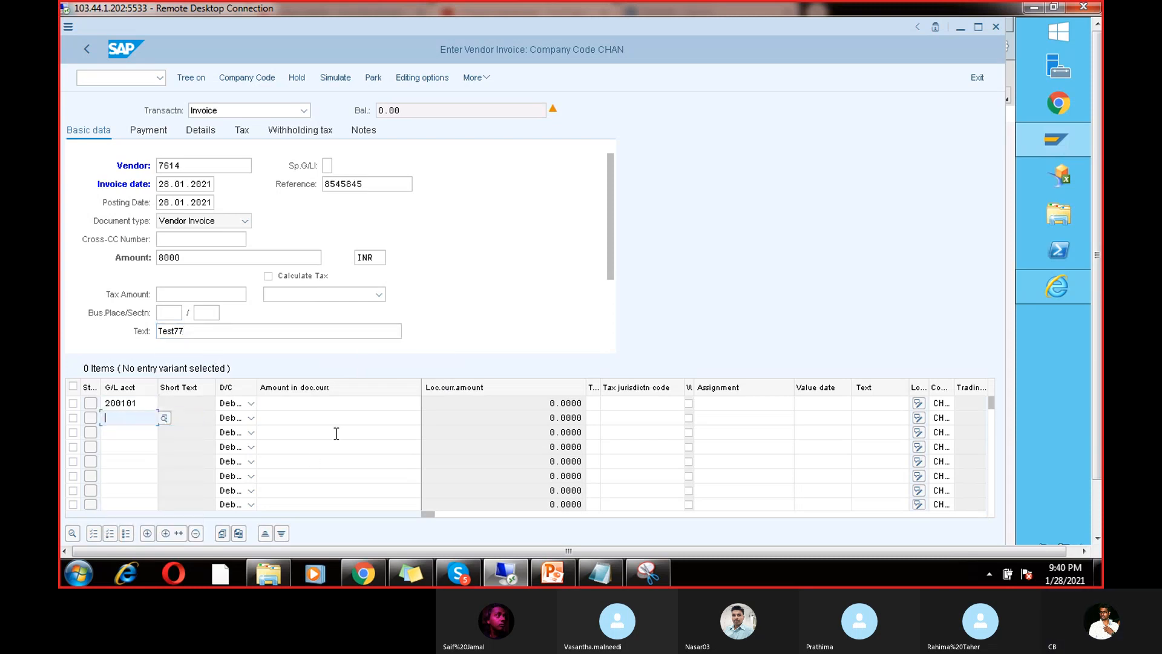
left_click(337, 407)
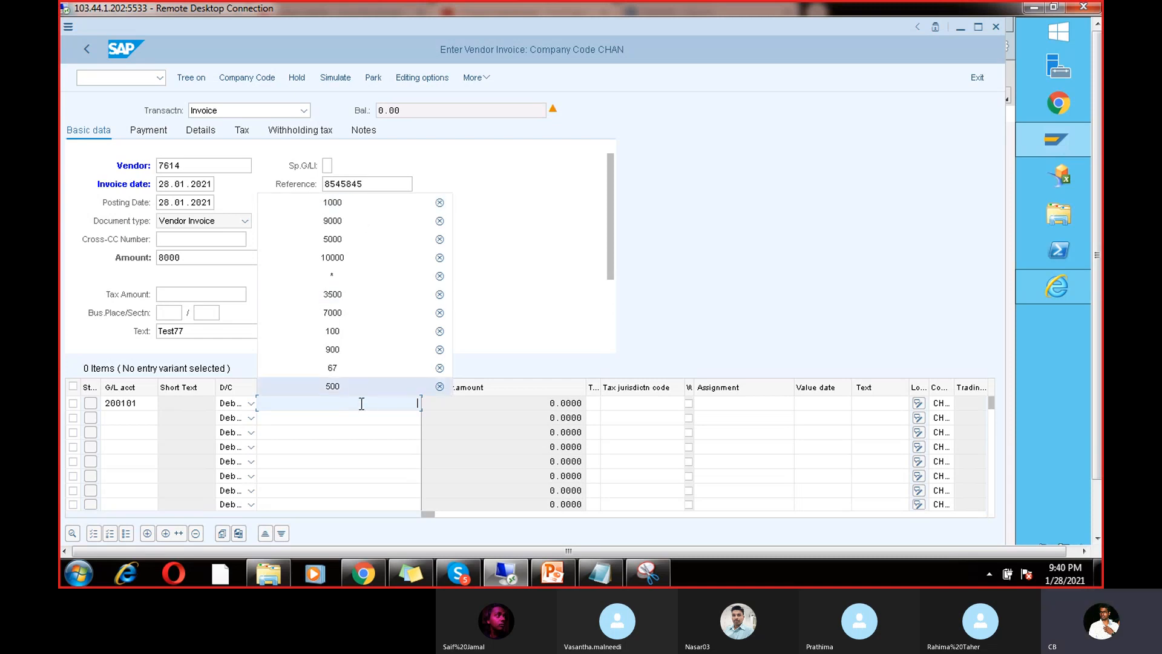
type("8000")
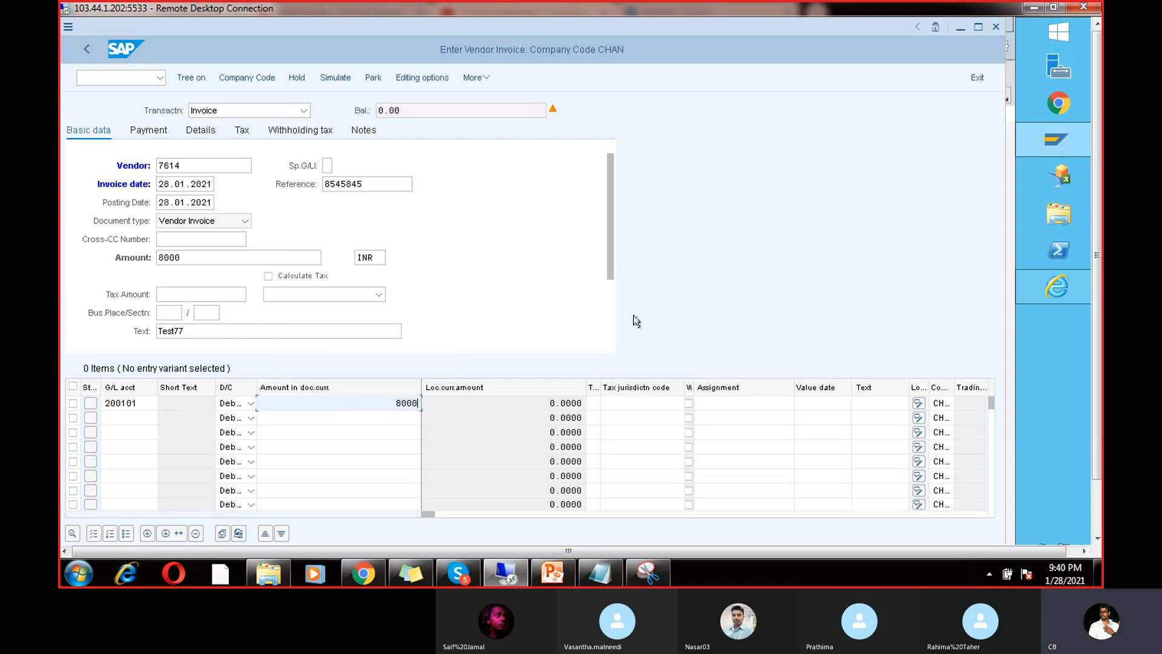
left_click(867, 392)
left_click(867, 403)
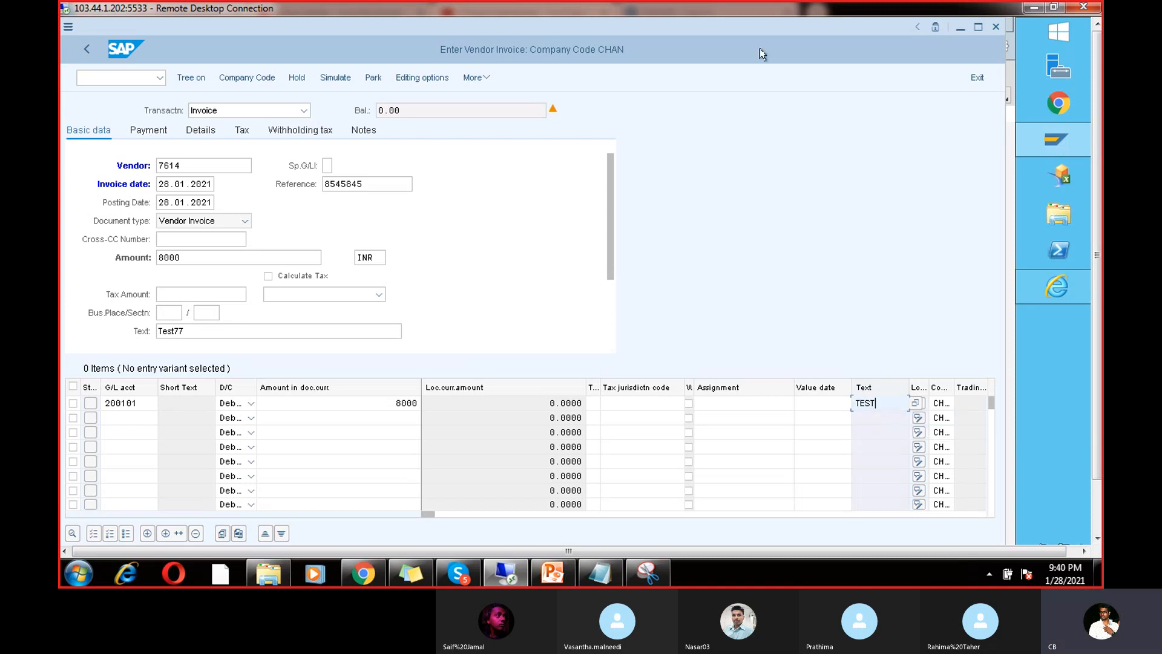
Step: Post the second invoice and confirm document 320 was created in CHAN
left_click(337, 76)
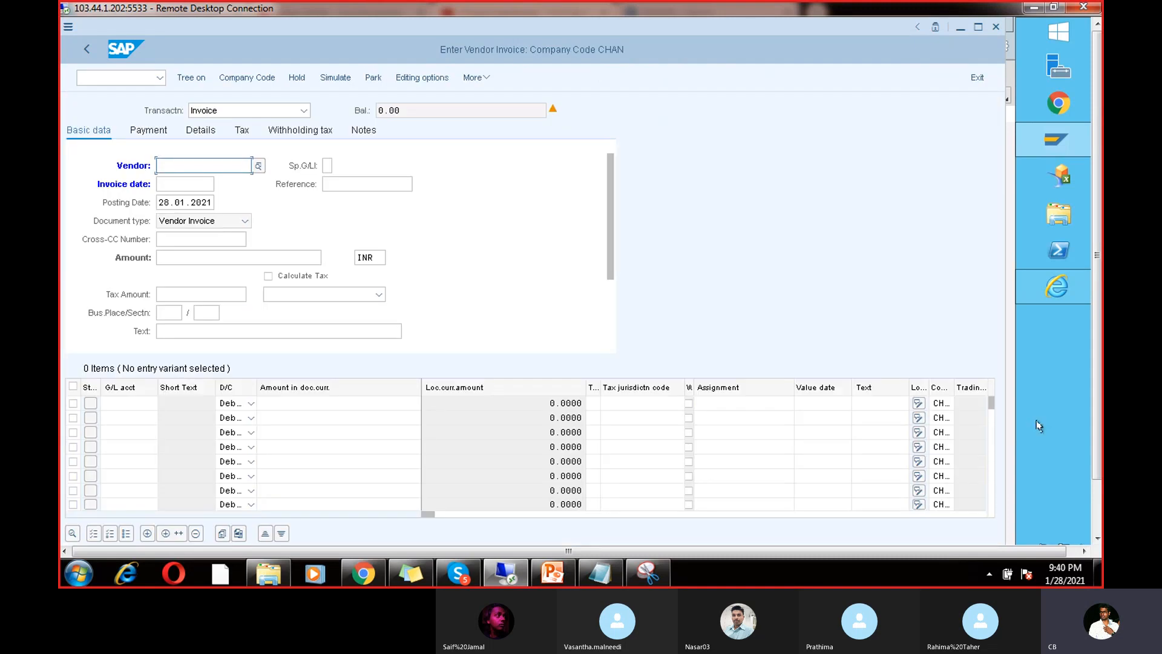
left_click(1096, 496)
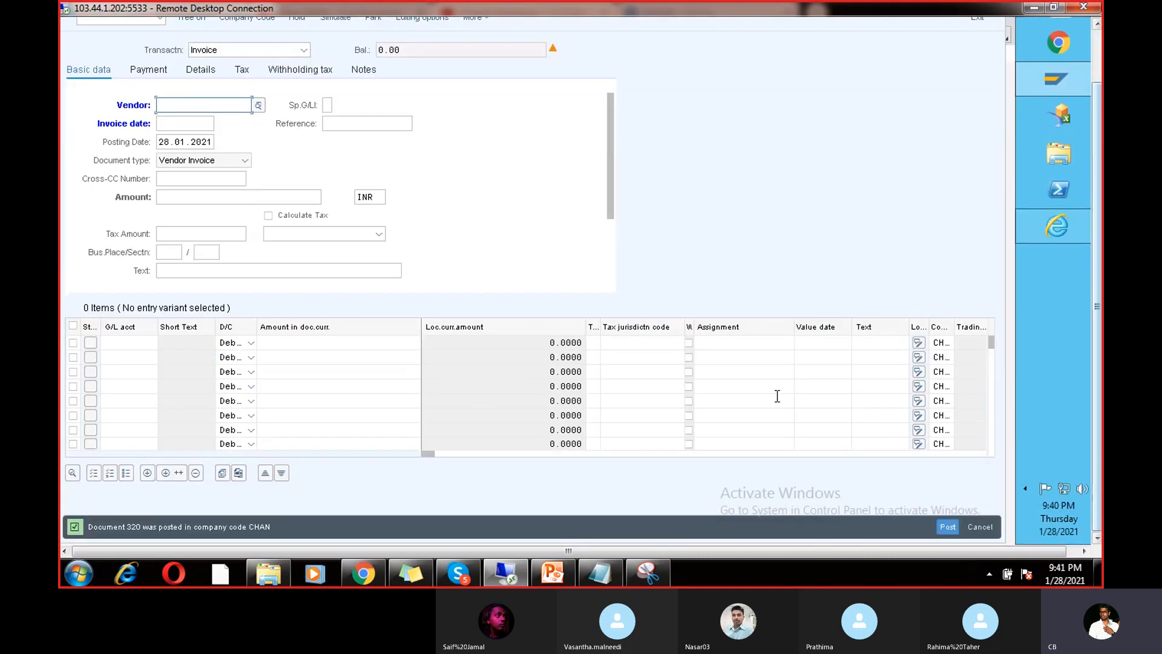
left_click(1097, 59)
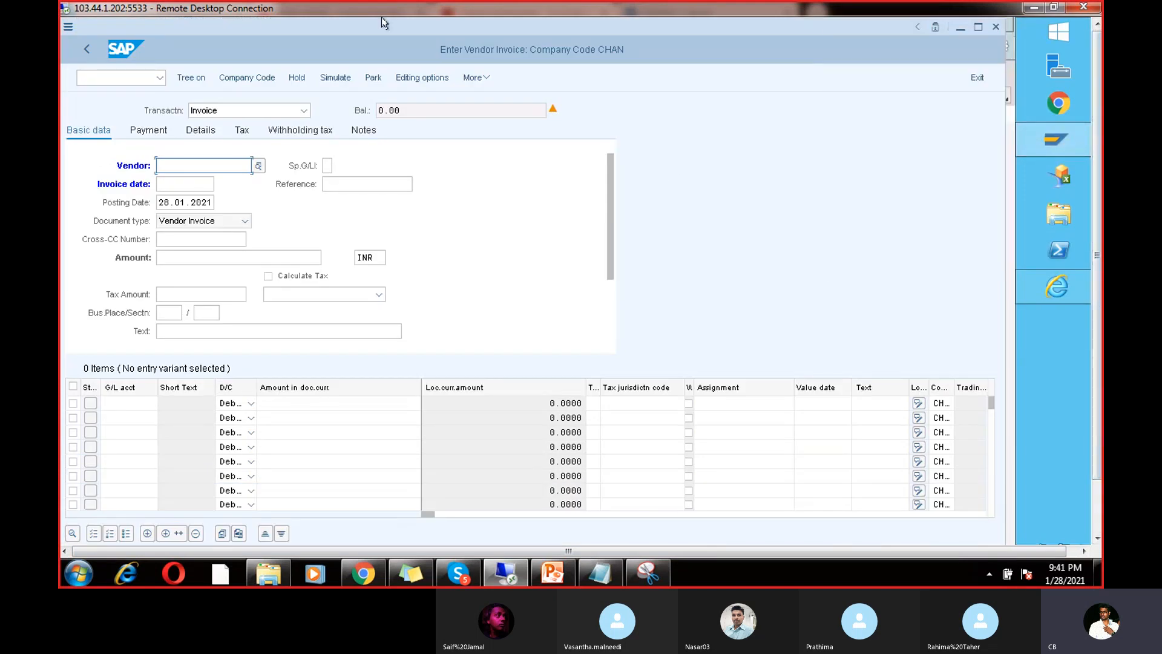
left_click(129, 82)
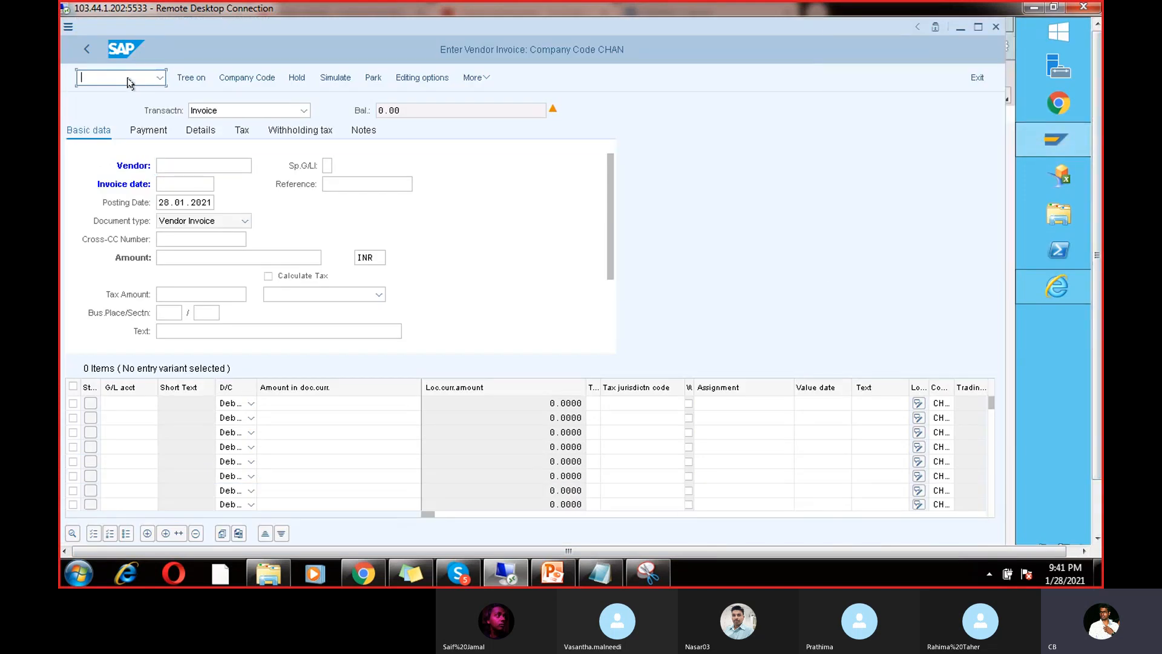
Step: Start transaction /nFBL1N to reach the Vendor Line Item Display selection screen
type("Fbl1n")
key("Return")
left_click(128, 79)
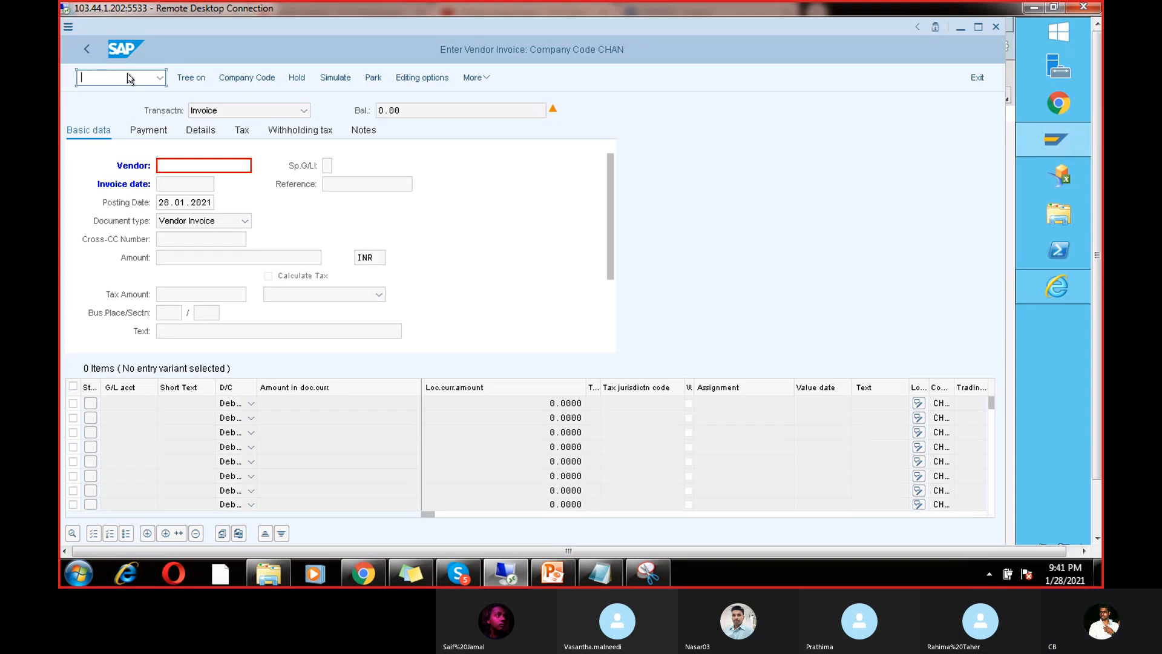
type("/nfbl")
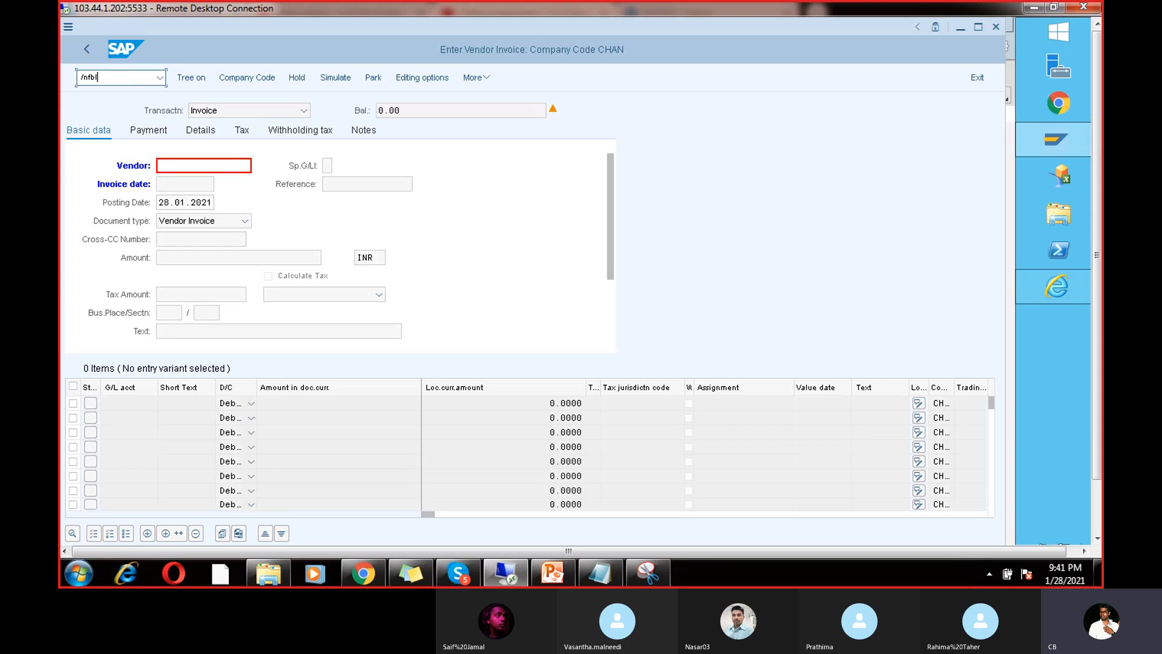
type("1n")
key("Return")
Step: Run the open-items list for vendor 7614 in CHAN at key date 28.01.2021
left_click(279, 132)
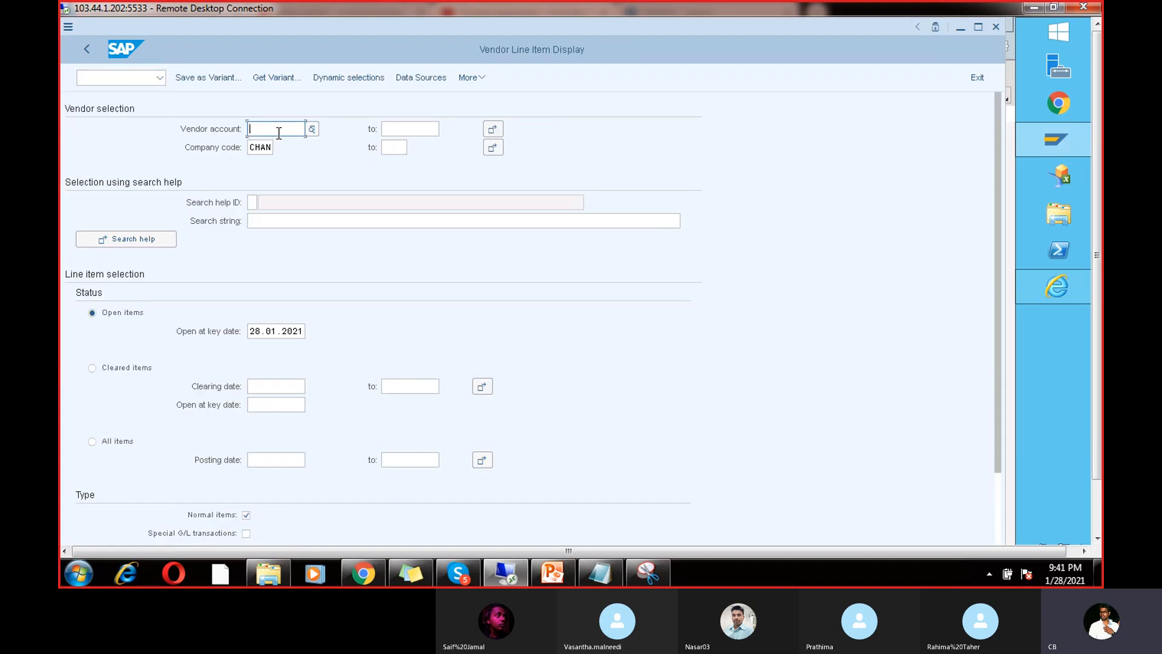
left_click(278, 145)
left_click_drag(272, 148, 245, 149)
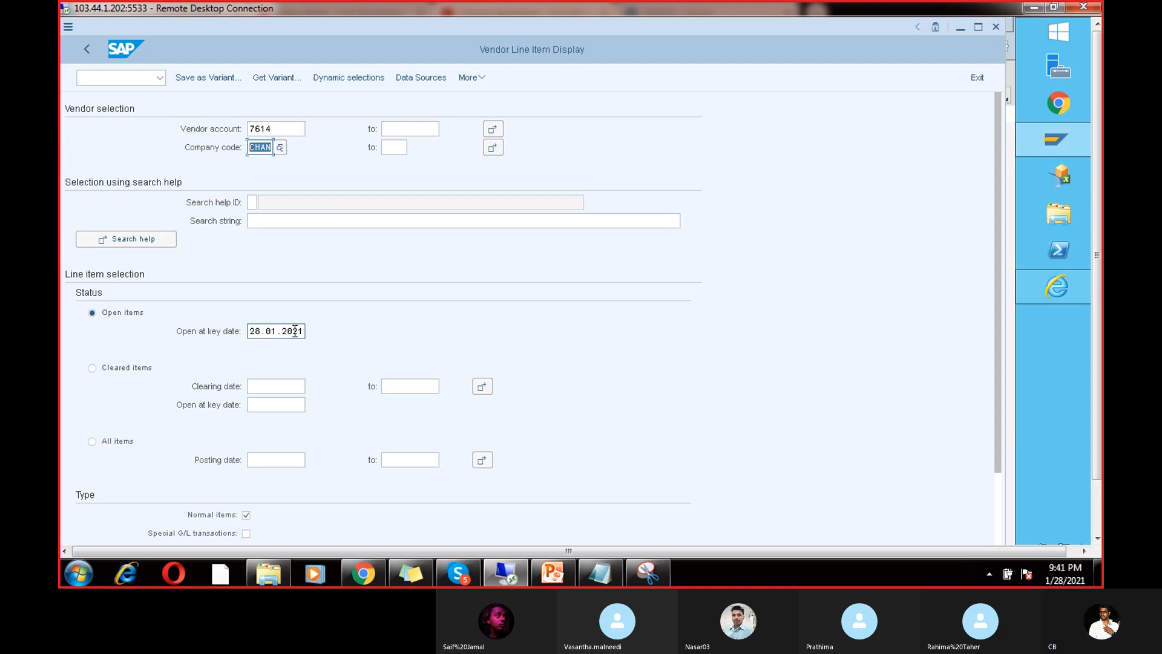
left_click_drag(302, 330, 254, 330)
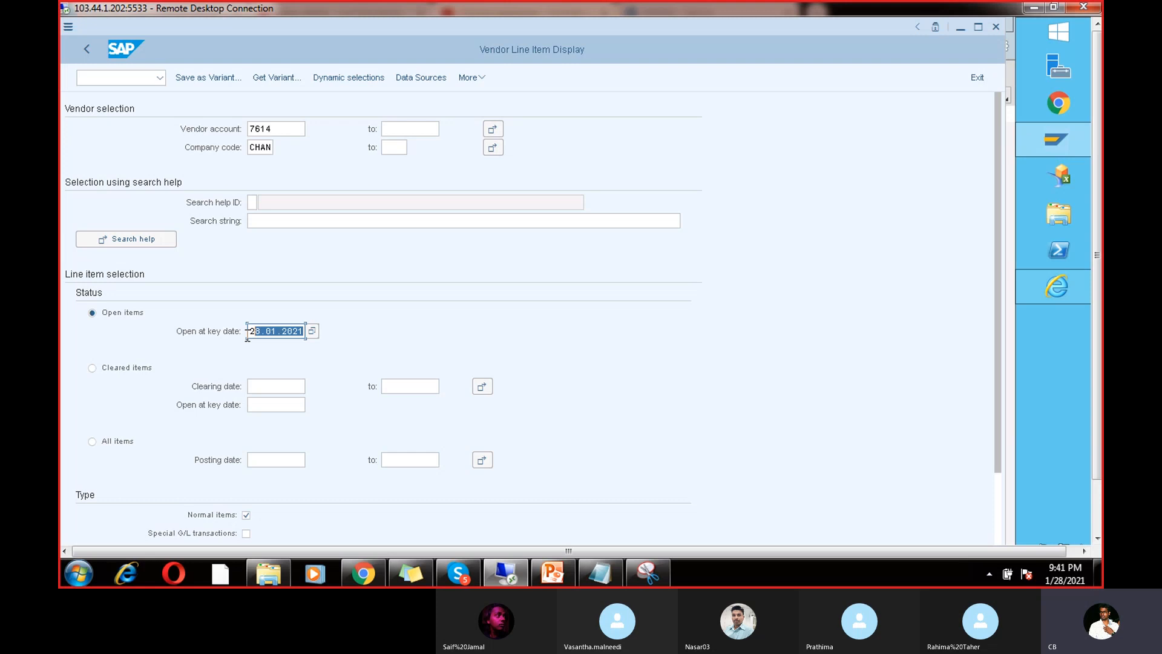
left_click(1097, 511)
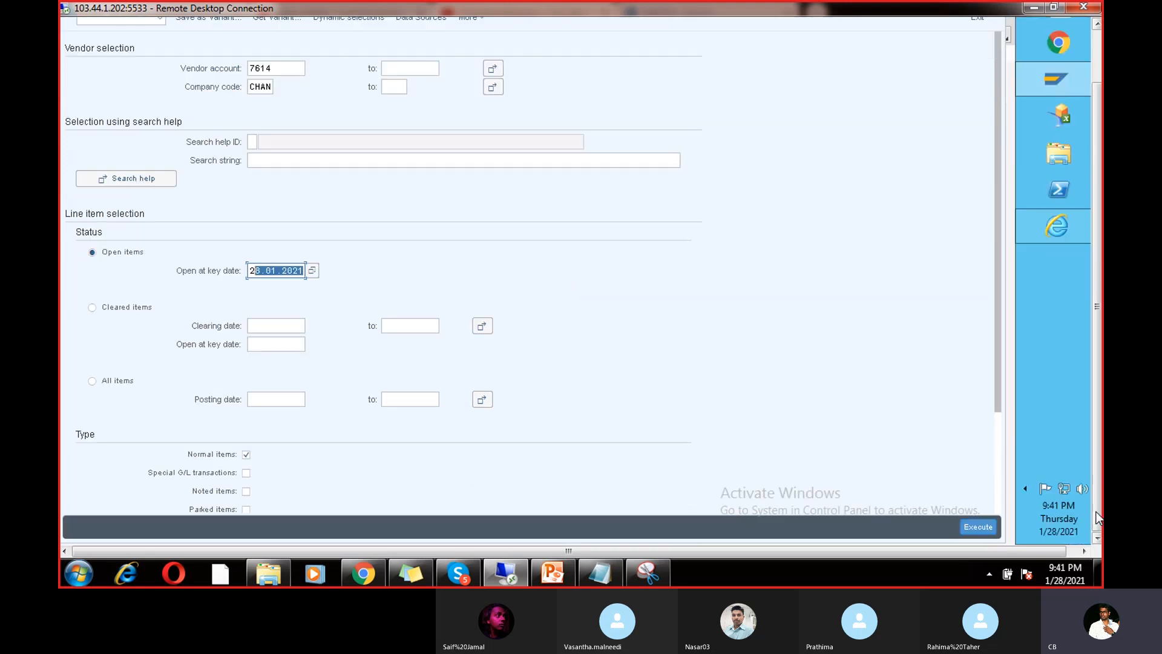
left_click(986, 527)
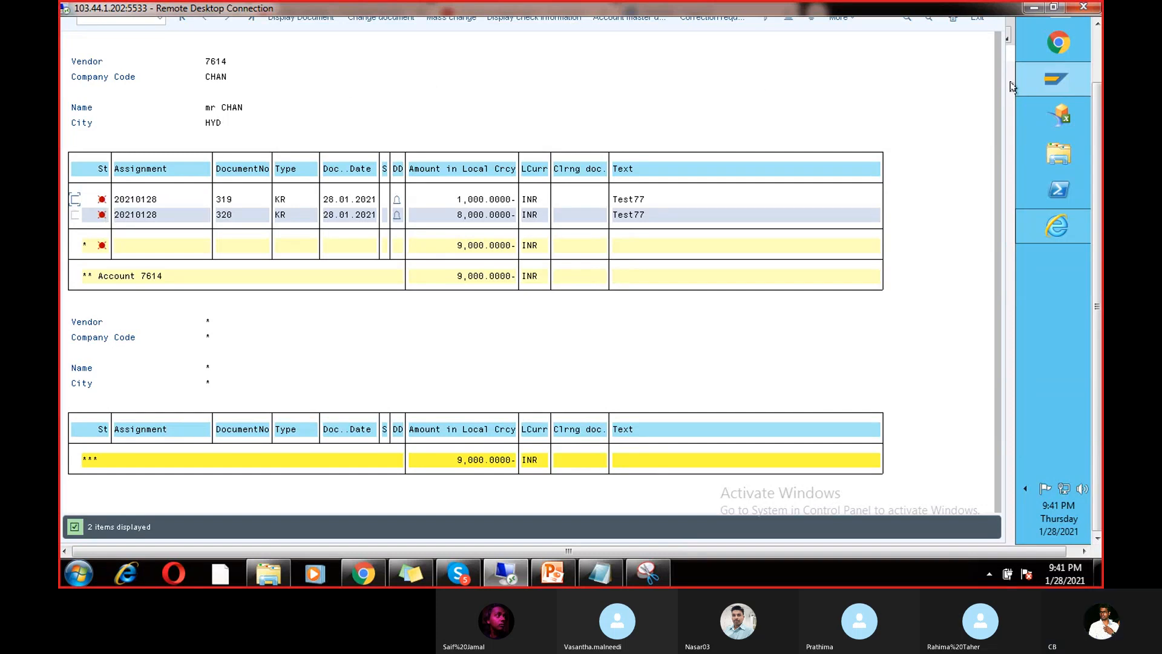
Step: Start transaction /nF110 to reach the Automatic Payment Transactions: Status screen
left_click(1099, 66)
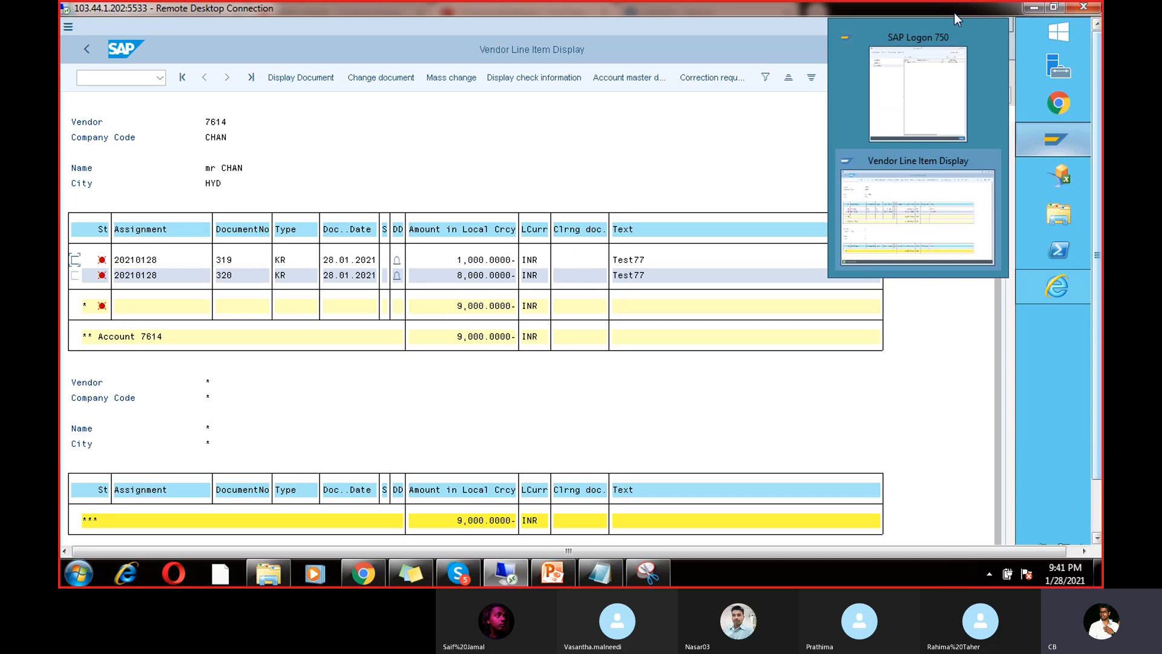
left_click(737, 140)
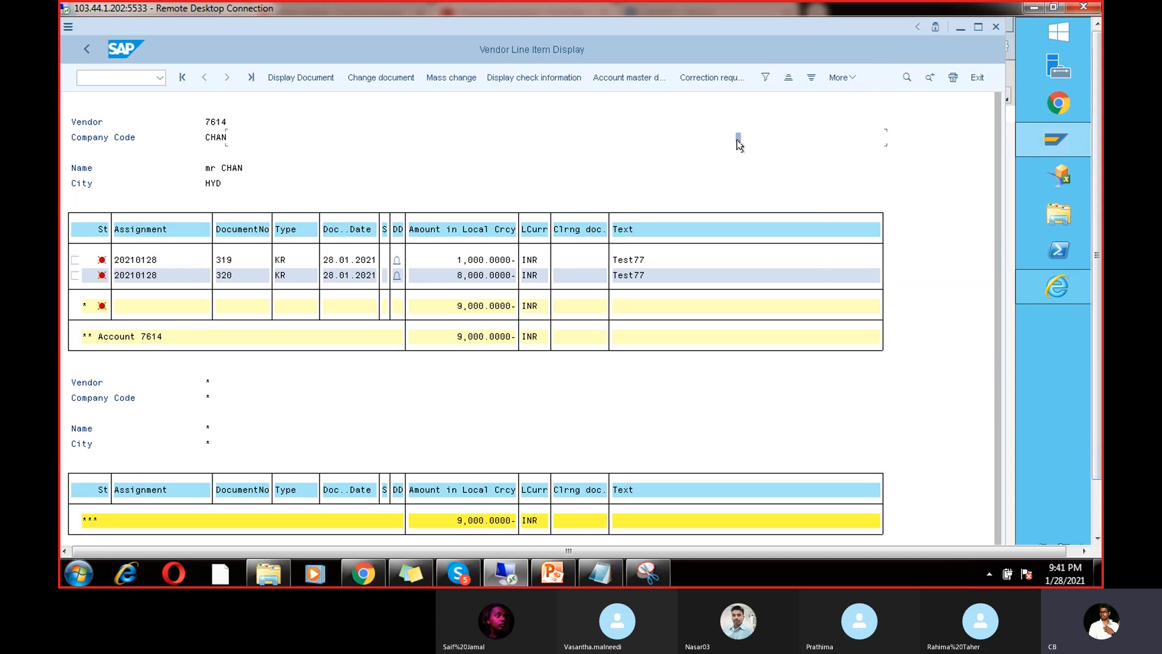
left_click(145, 83)
type("/")
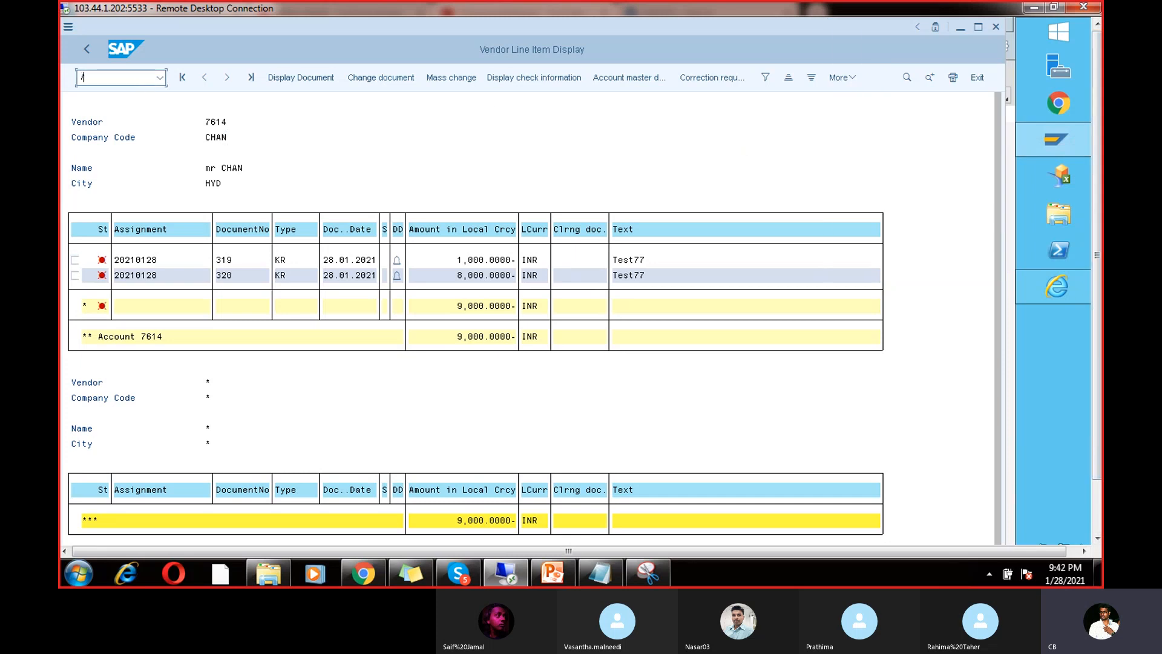
type("nf110")
key("Return")
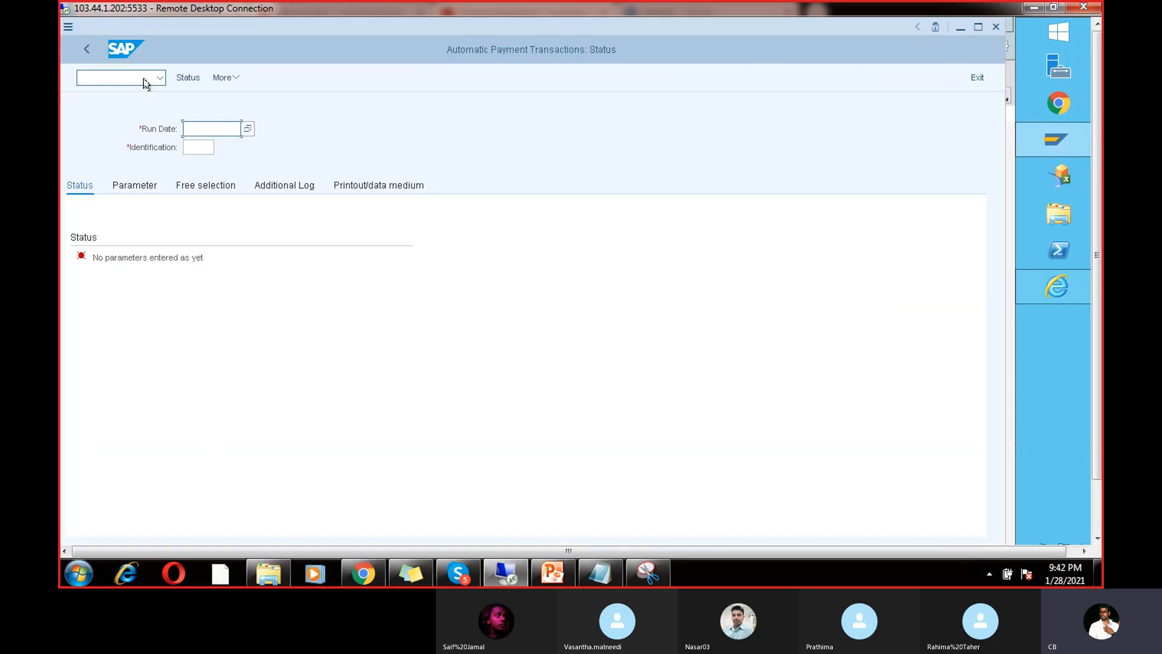
Step: Create payment run dated 28.01.2021 with identification RUN2 and show its parameters
left_click(203, 145)
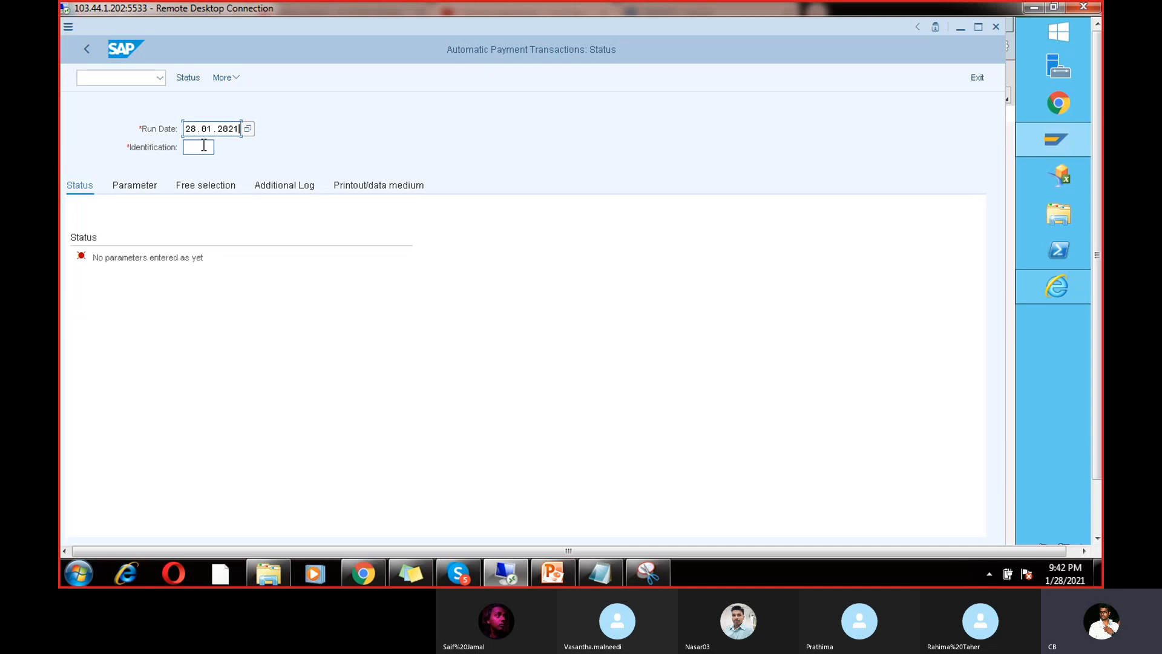
left_click(204, 146)
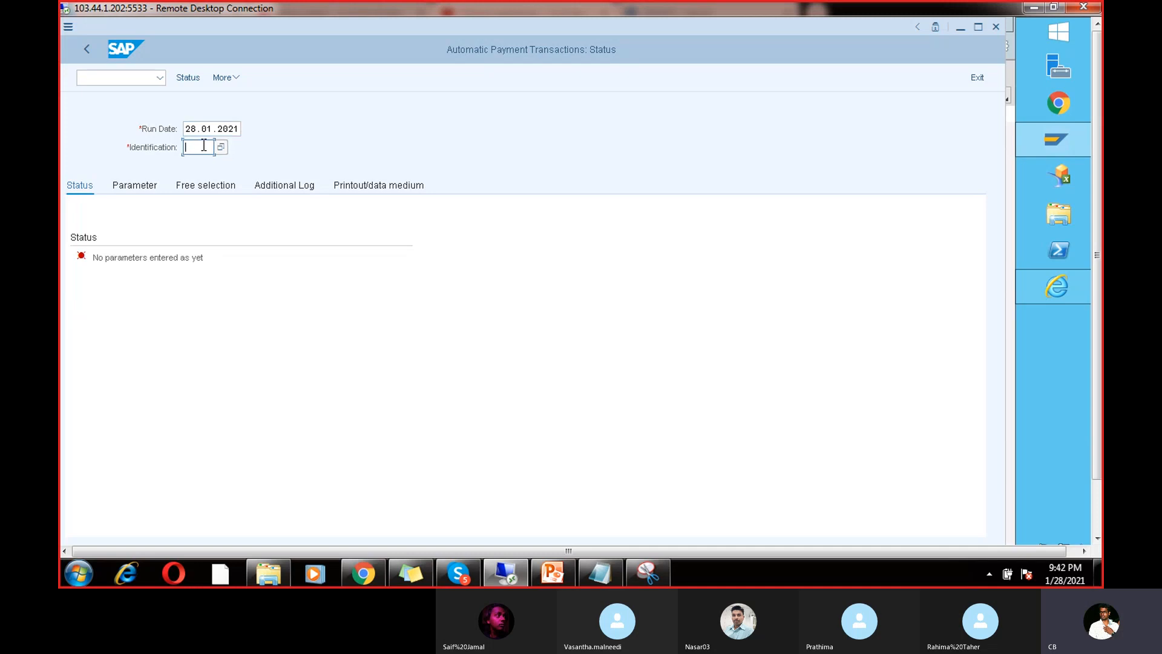
type("RU")
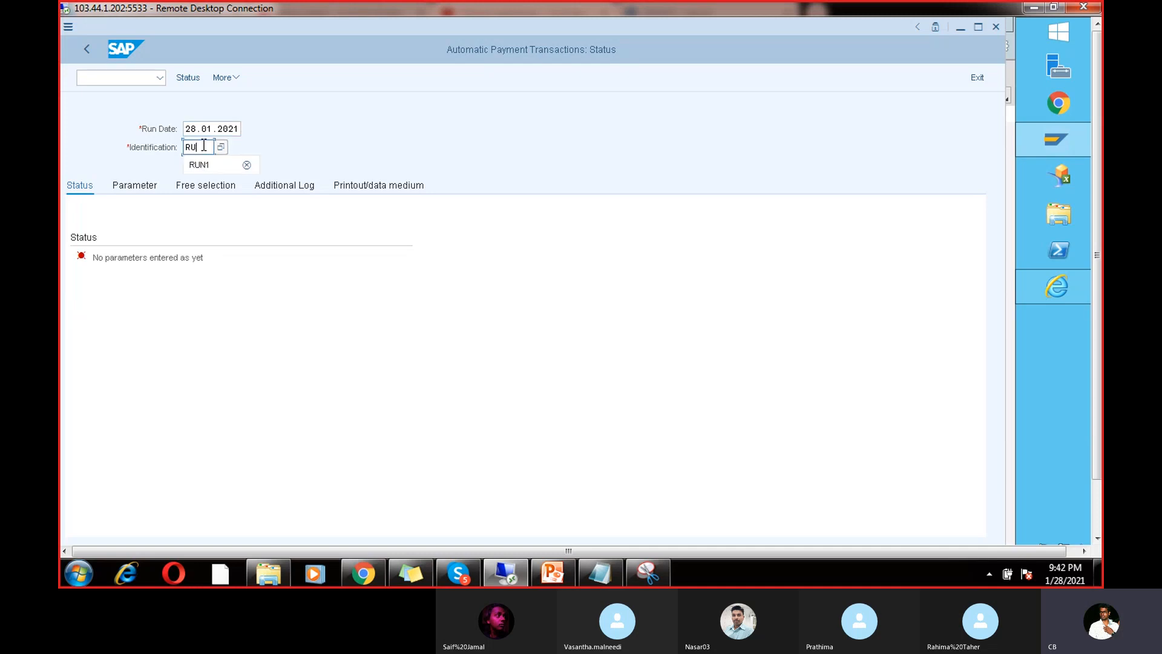
type("N2")
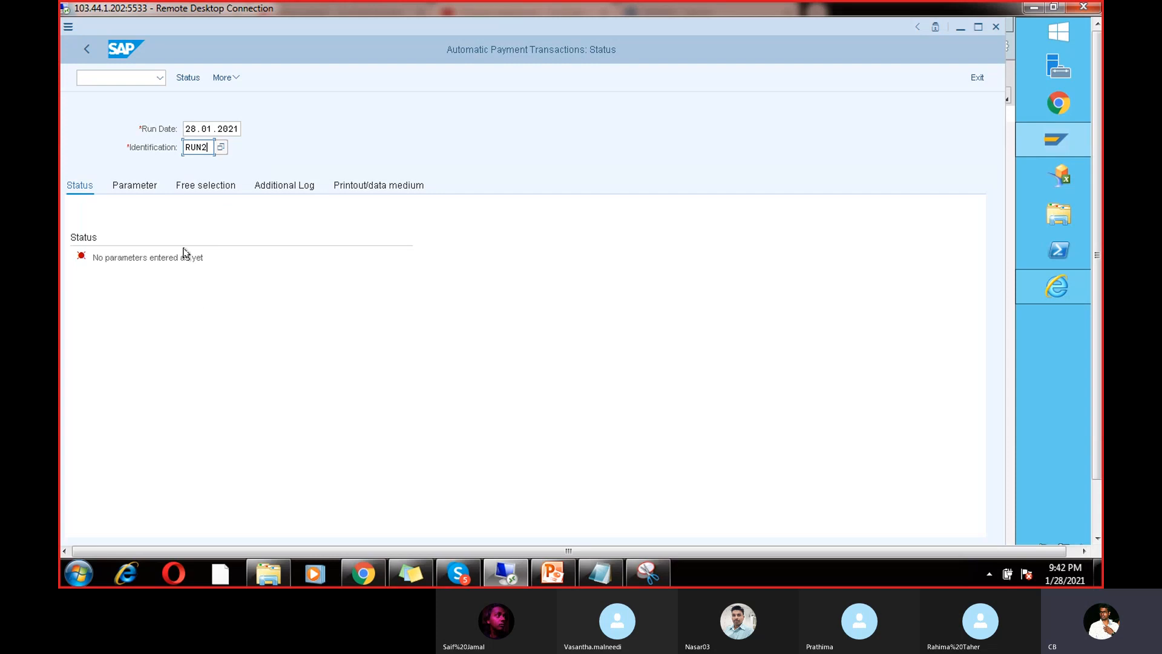
left_click(136, 187)
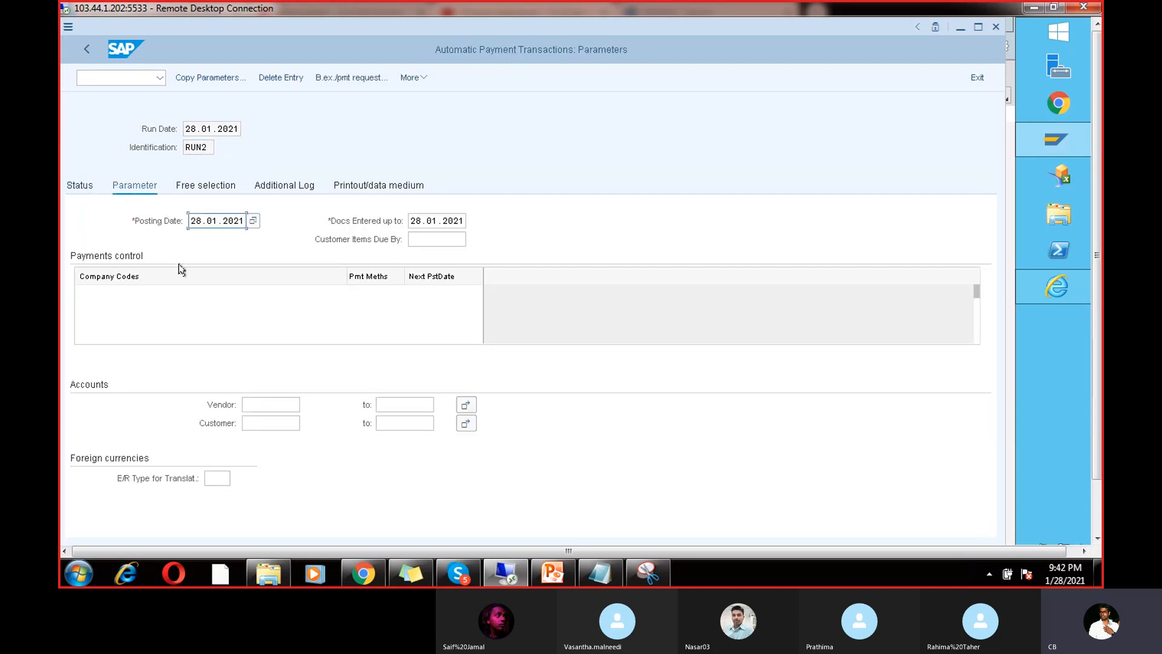
Step: Add company code CHAN with payment method V and next posting date 05.02.2021 to the run parameters
left_click_drag(243, 219, 174, 212)
left_click_drag(464, 219, 408, 212)
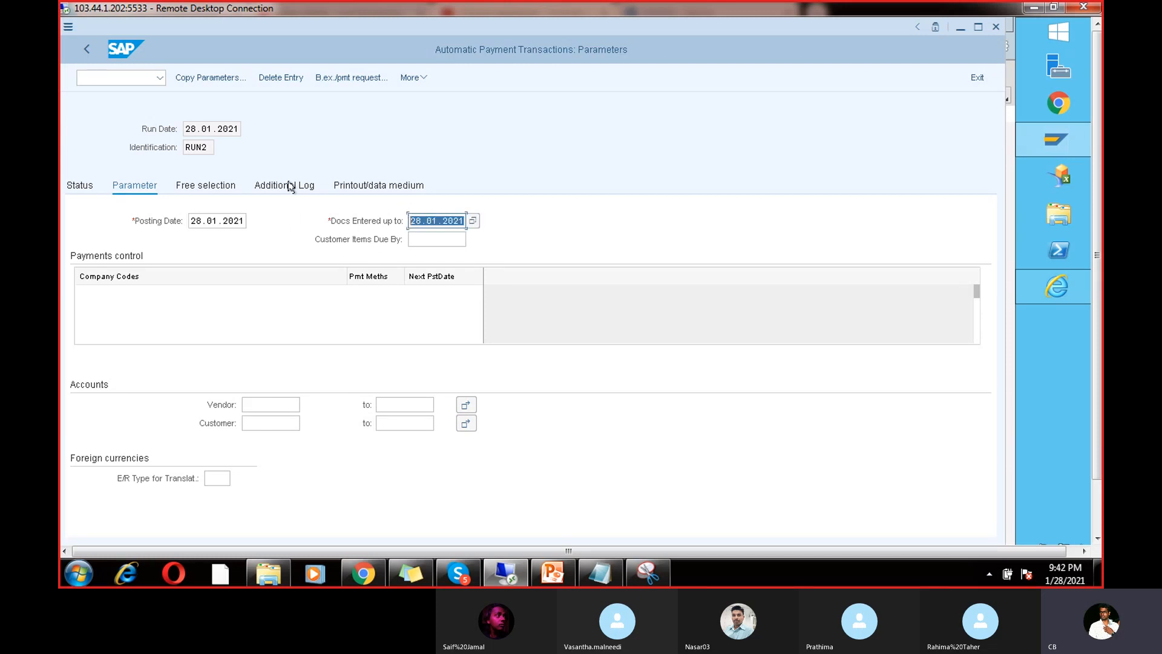
left_click(133, 291)
left_click(134, 311)
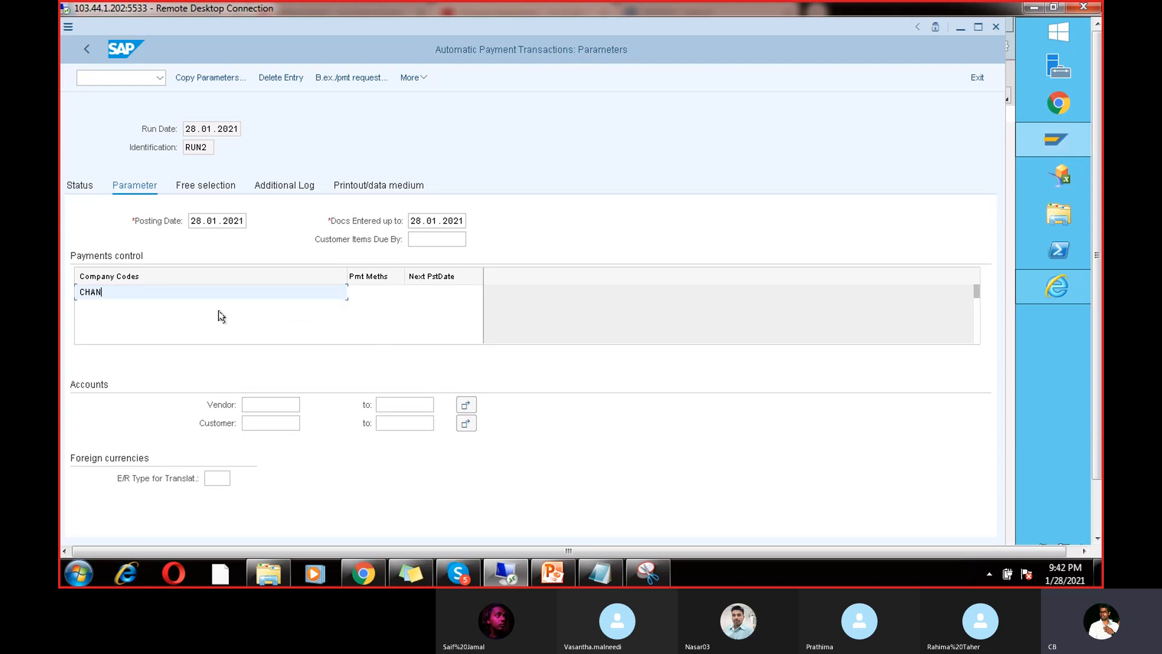
left_click(367, 291)
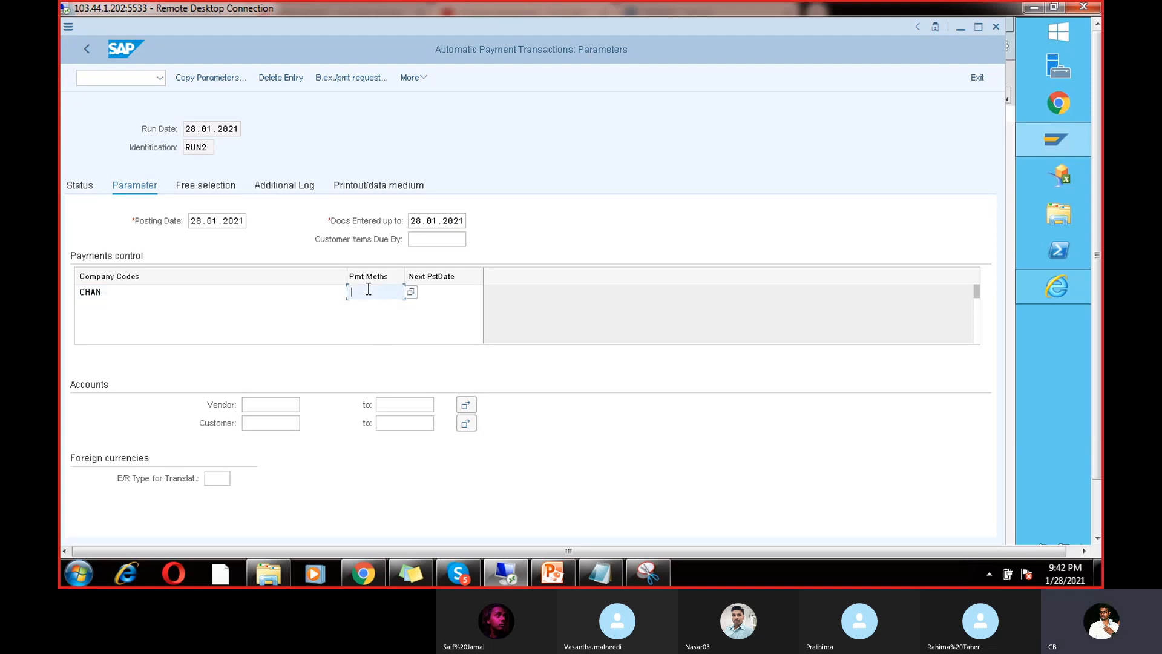
type("V")
left_click(461, 294)
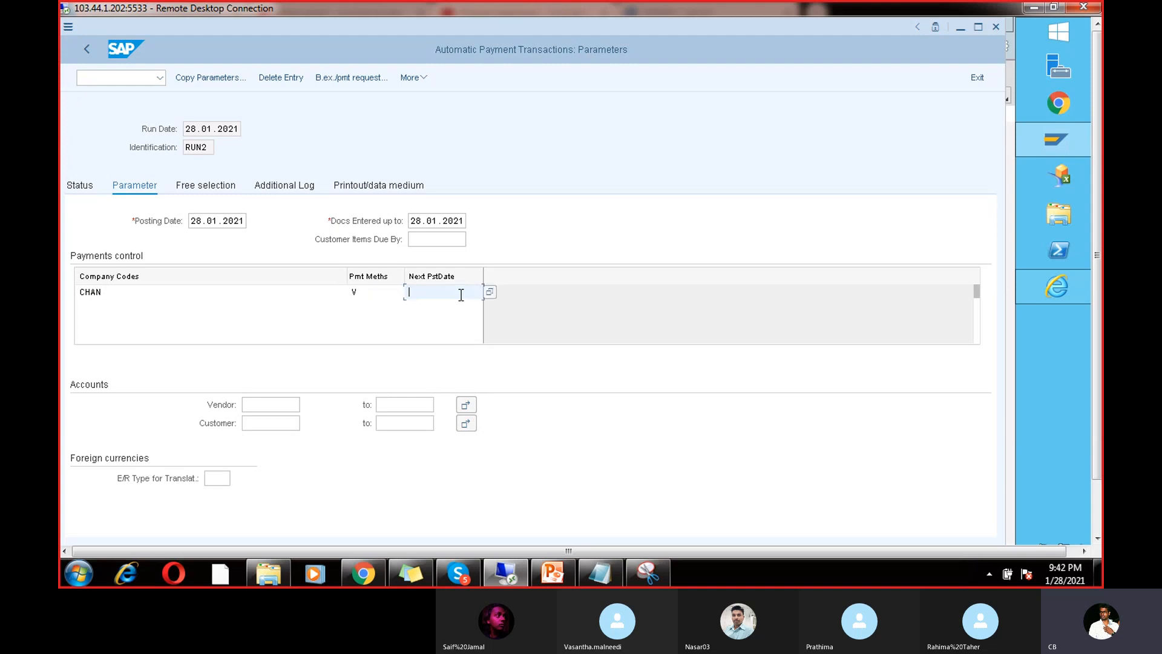
type("0")
left_click(453, 305)
left_click(213, 123)
double_click(213, 124)
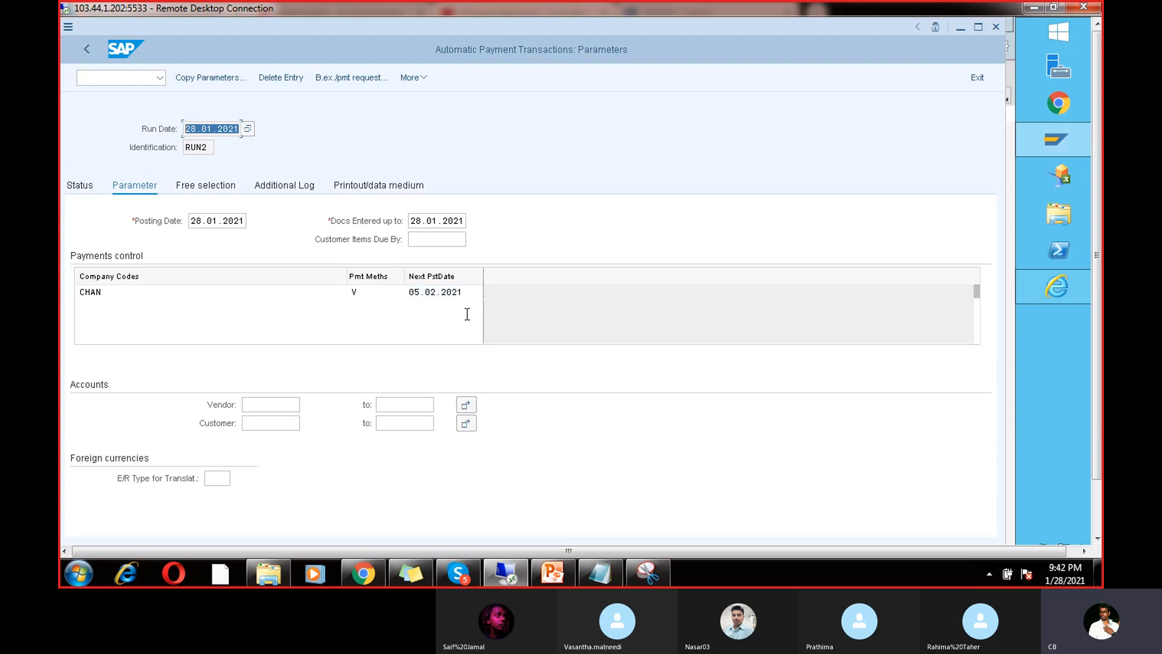
left_click_drag(471, 293, 400, 293)
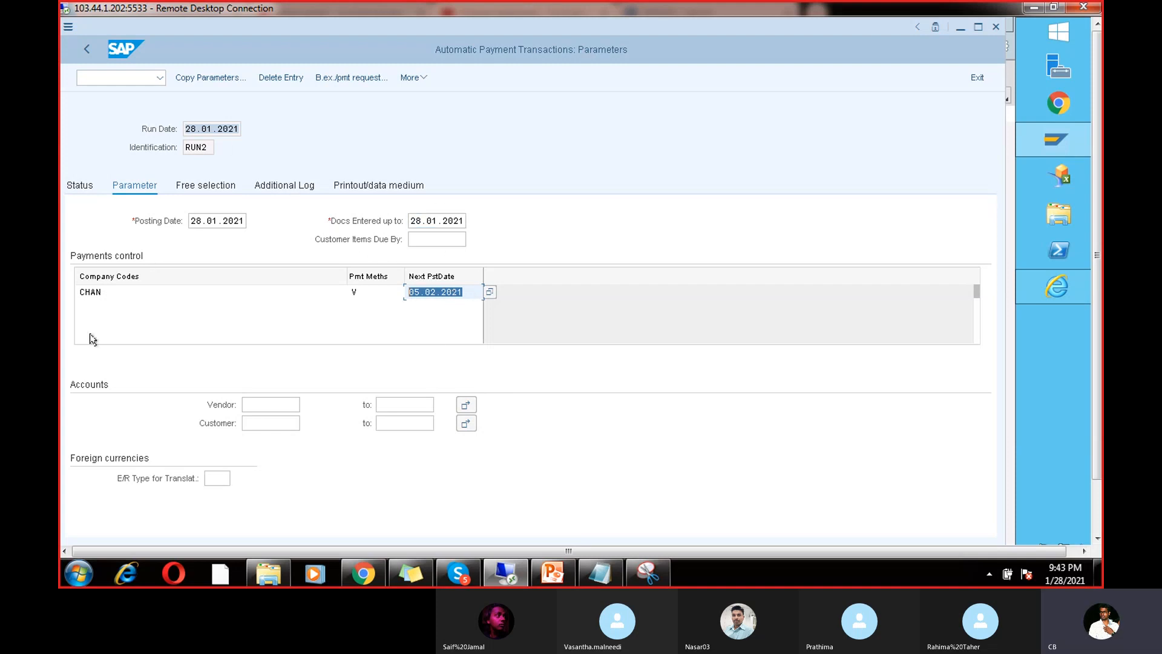
Step: Enter vendor 7614 as the only account for the payment run
left_click(271, 403)
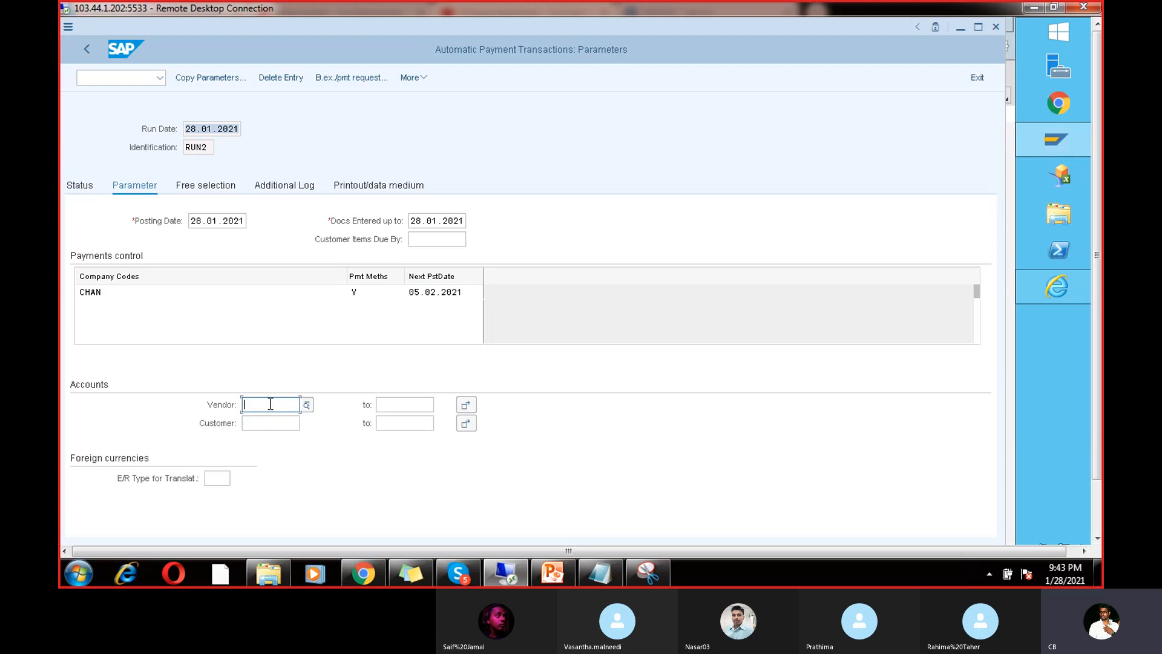
type("7614")
left_click_drag(269, 404, 222, 400)
left_click_drag(411, 292, 465, 291)
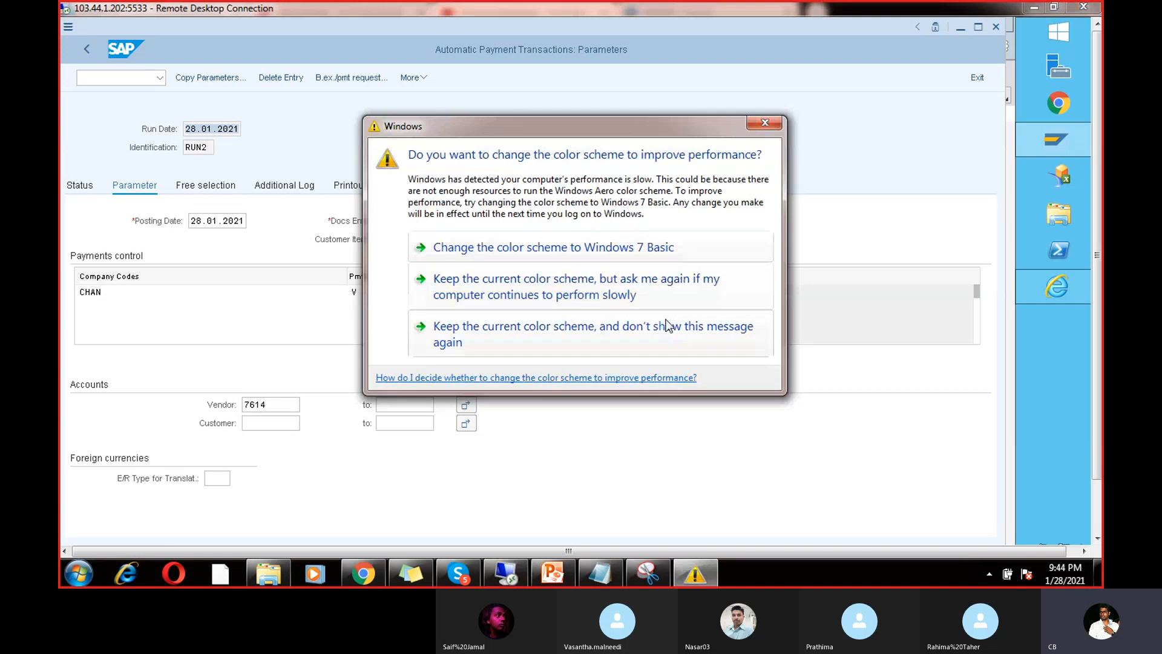
Step: Dismiss the Windows colour-scheme prompt and recheck vendor 7614
left_click(668, 327)
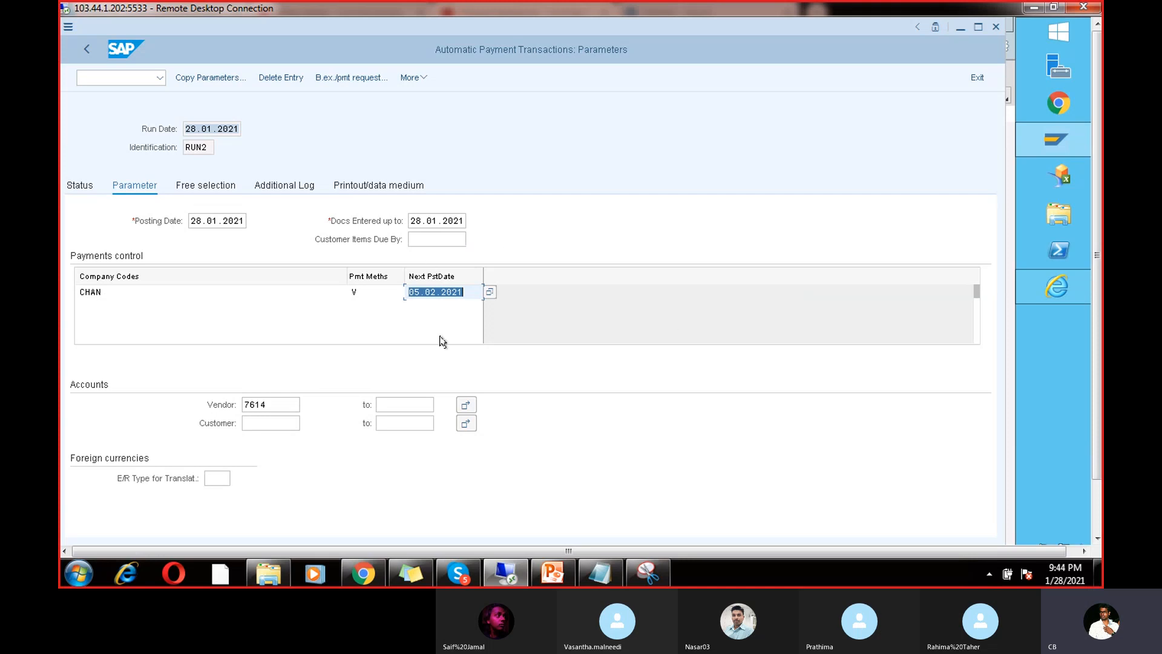
left_click(281, 407)
left_click_drag(281, 407, 180, 425)
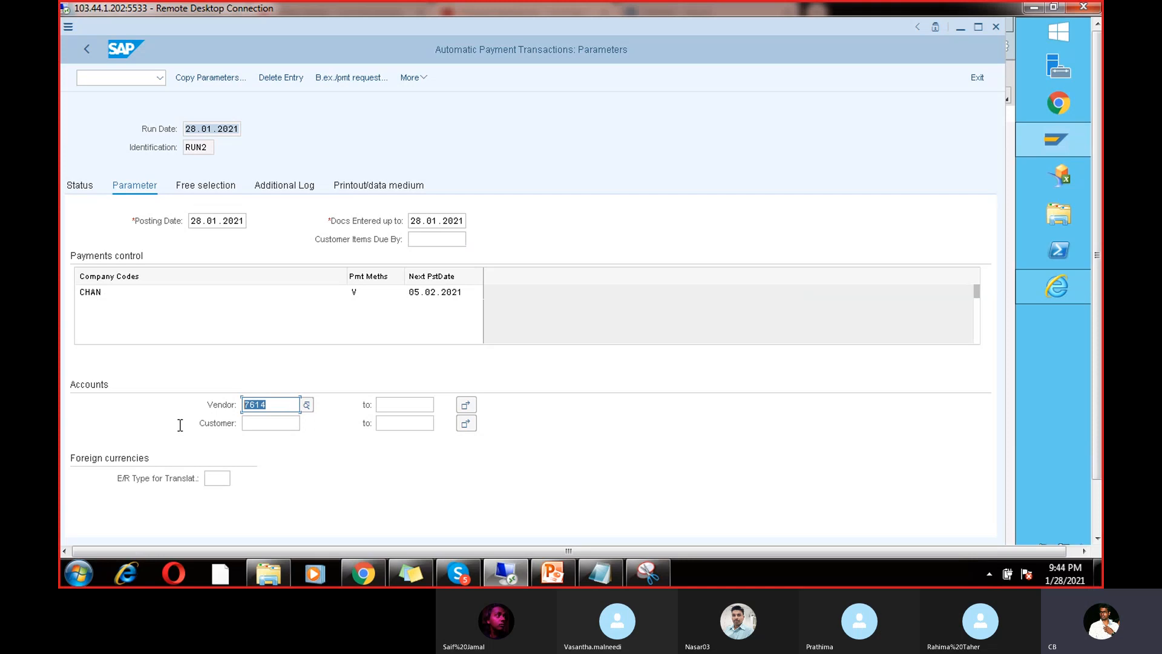
left_click(180, 424)
Step: Log due date checks, failed payment method selection and line items for vendors 7614 to 7614
left_click(289, 184)
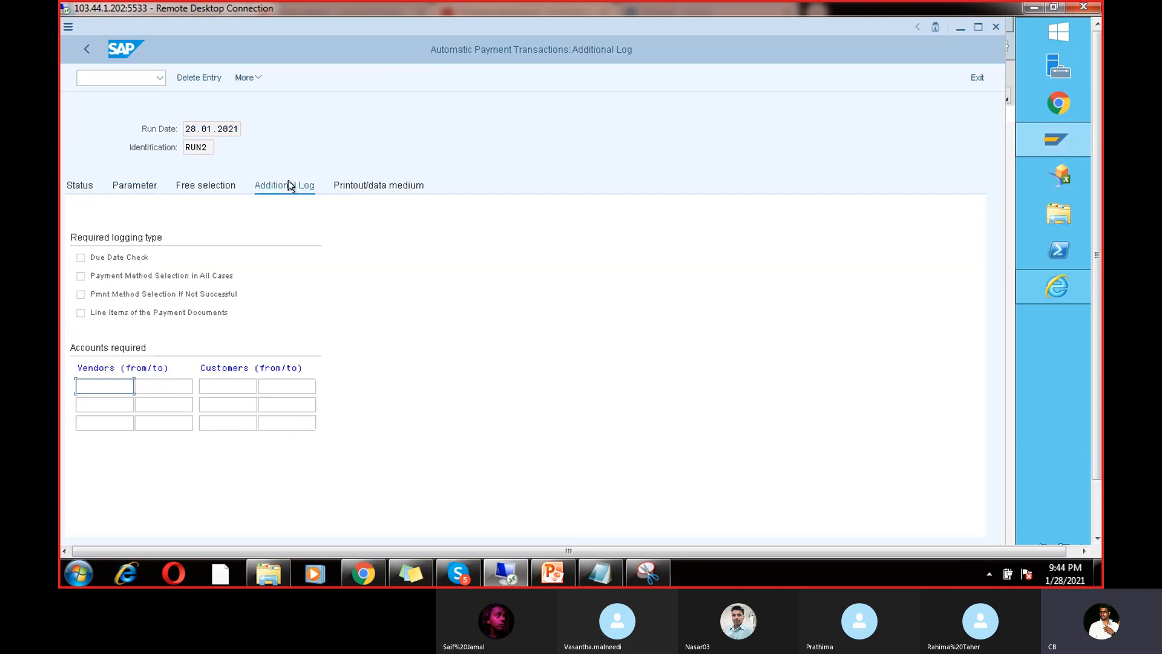
left_click(80, 257)
left_click(81, 294)
left_click(81, 313)
left_click(107, 386)
type("7614")
left_click(144, 386)
type("7614")
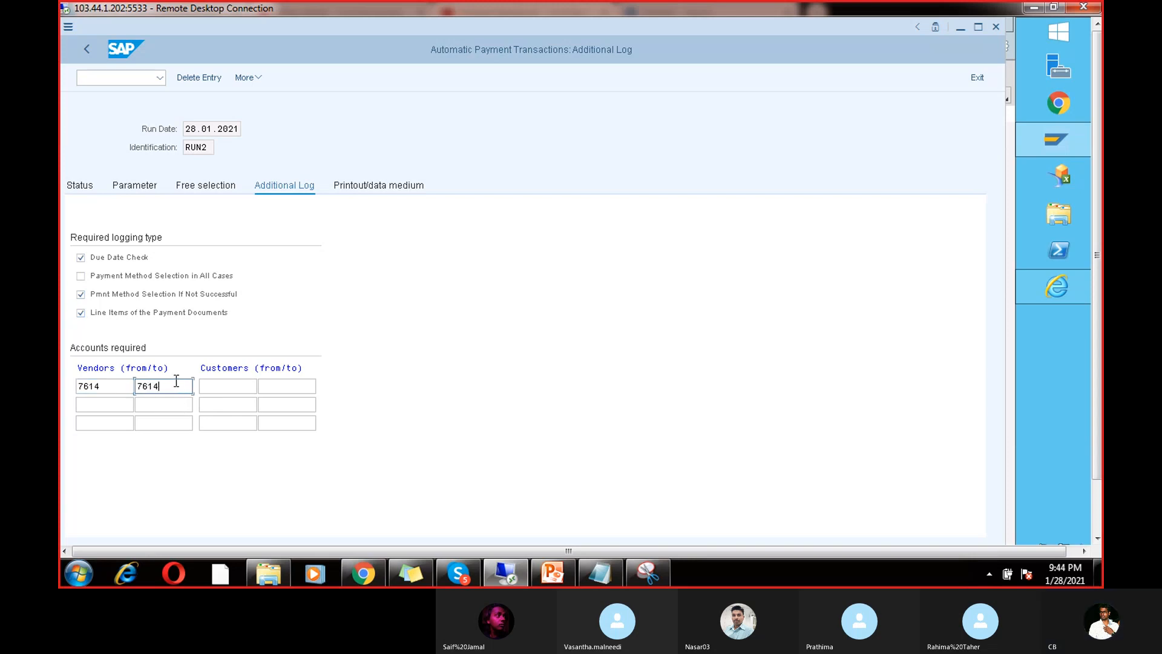
left_click_drag(176, 382, 77, 379)
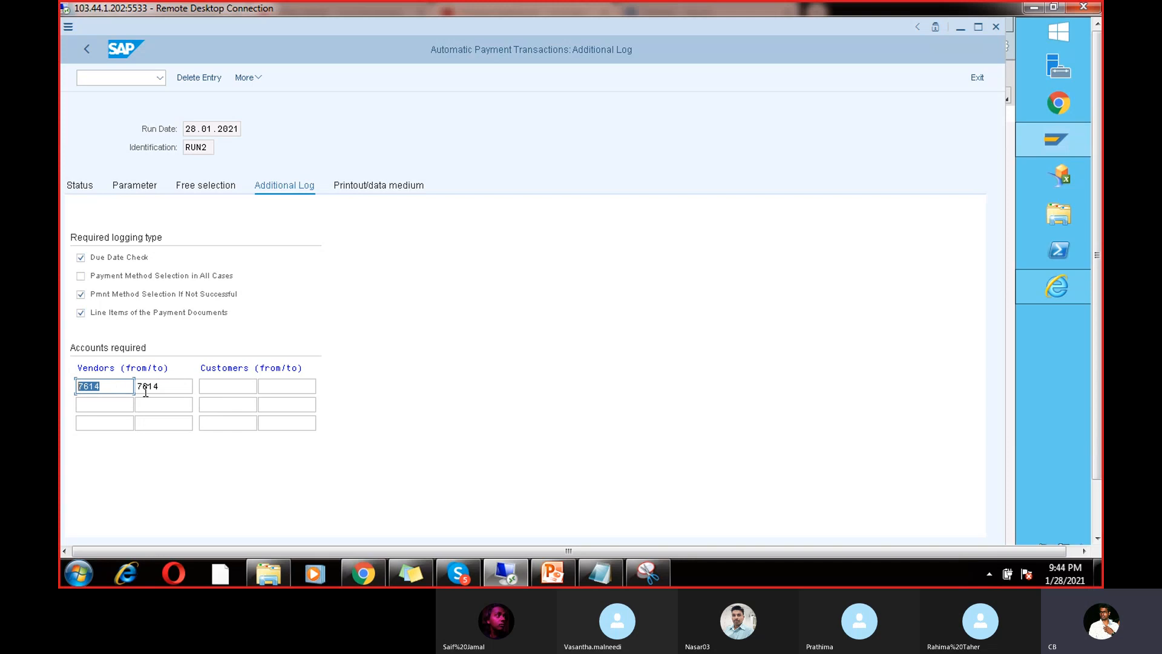
left_click_drag(167, 385, 81, 383)
Step: Save the run parameters from the Status page and open Printout/data medium
left_click(81, 184)
left_click(252, 304)
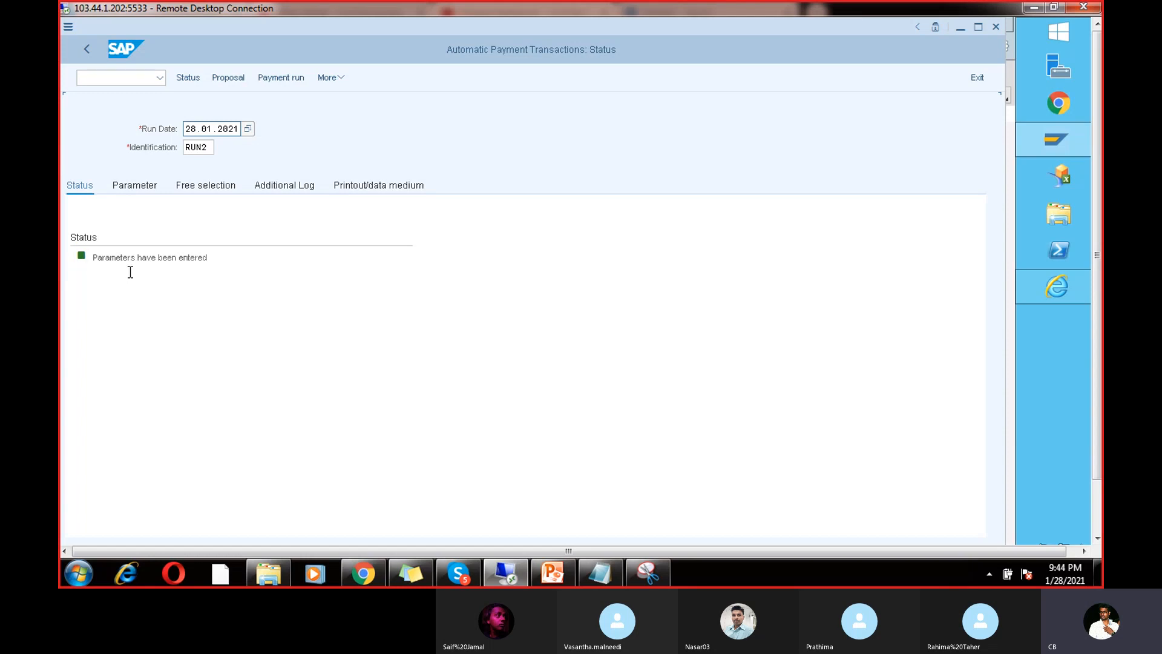
left_click(364, 189)
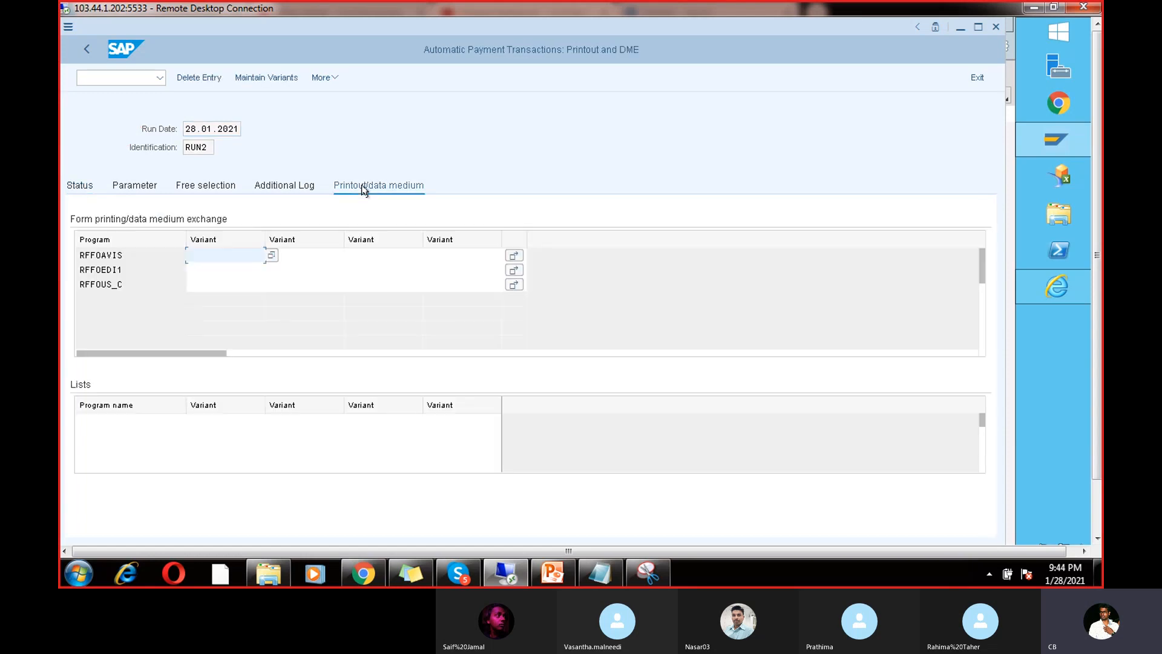
Step: Assign variant test777 to RFFOUS_C and maintain it for all selection screens
left_click(129, 283)
left_click_drag(129, 282, 74, 276)
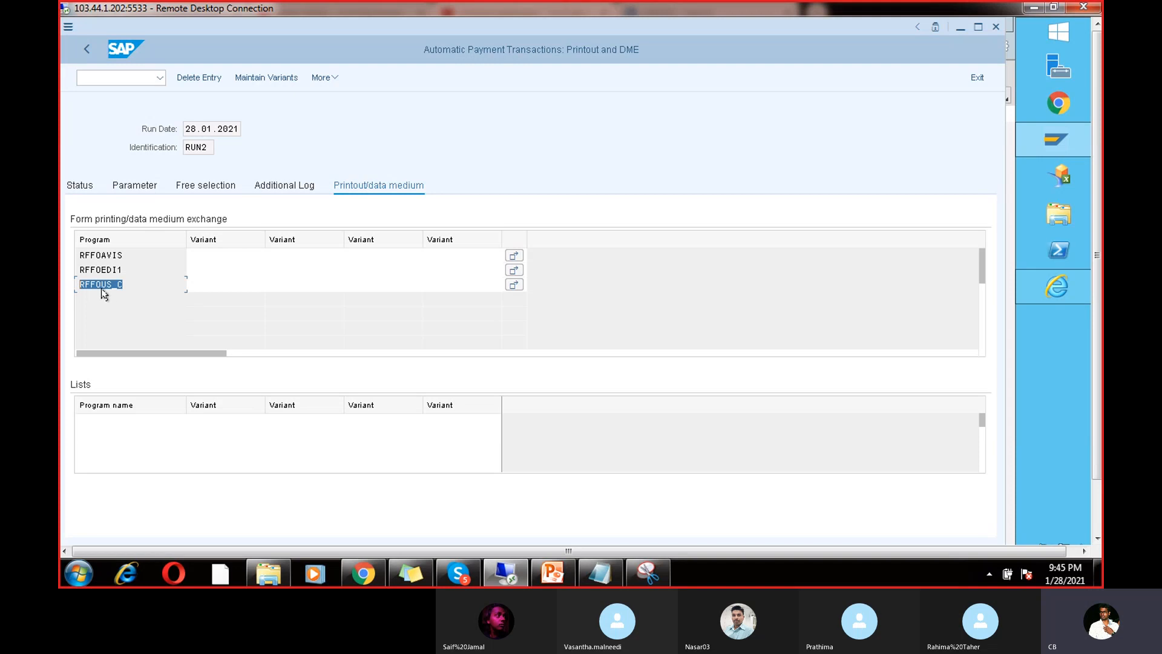
left_click(202, 284)
type("te")
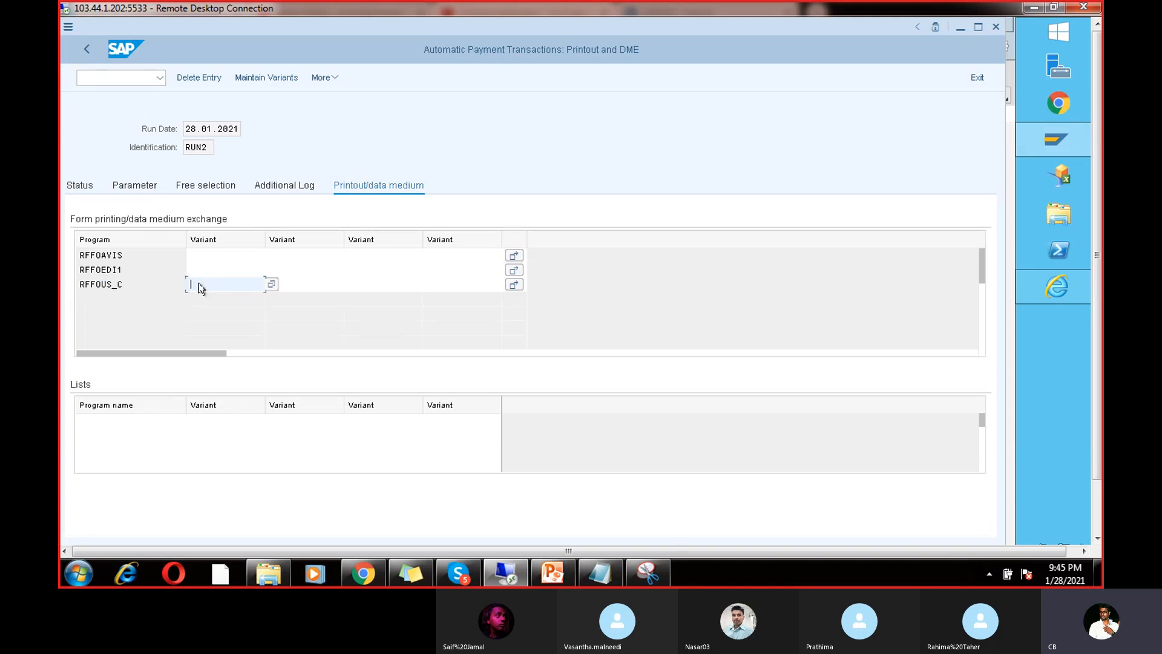
type("st")
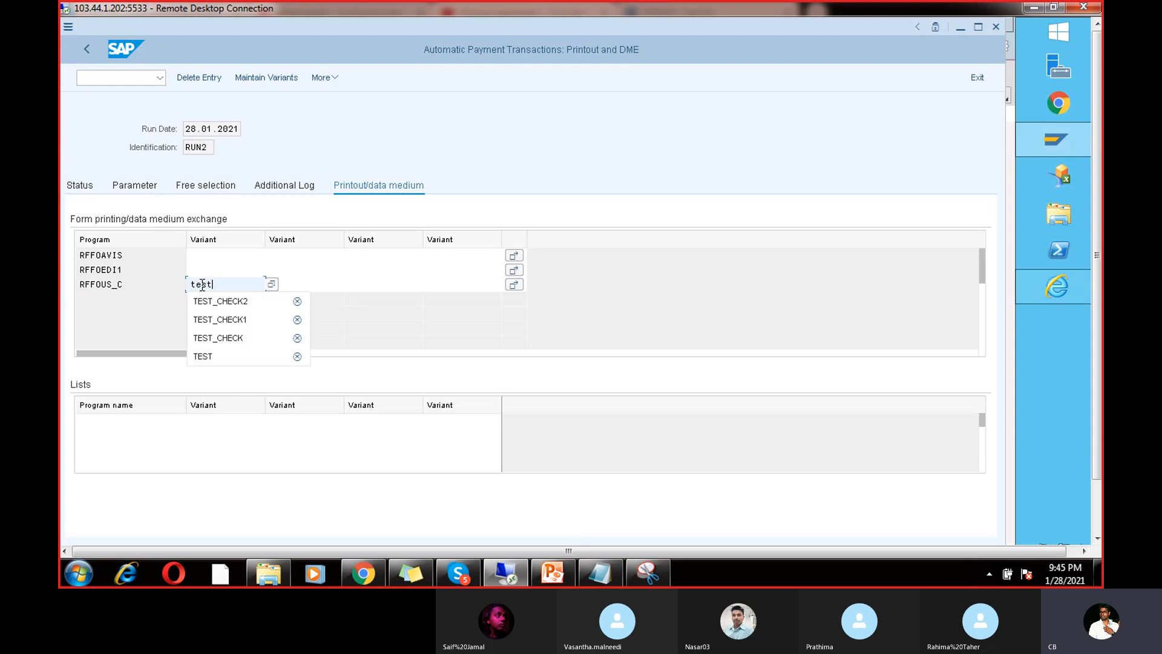
type("777")
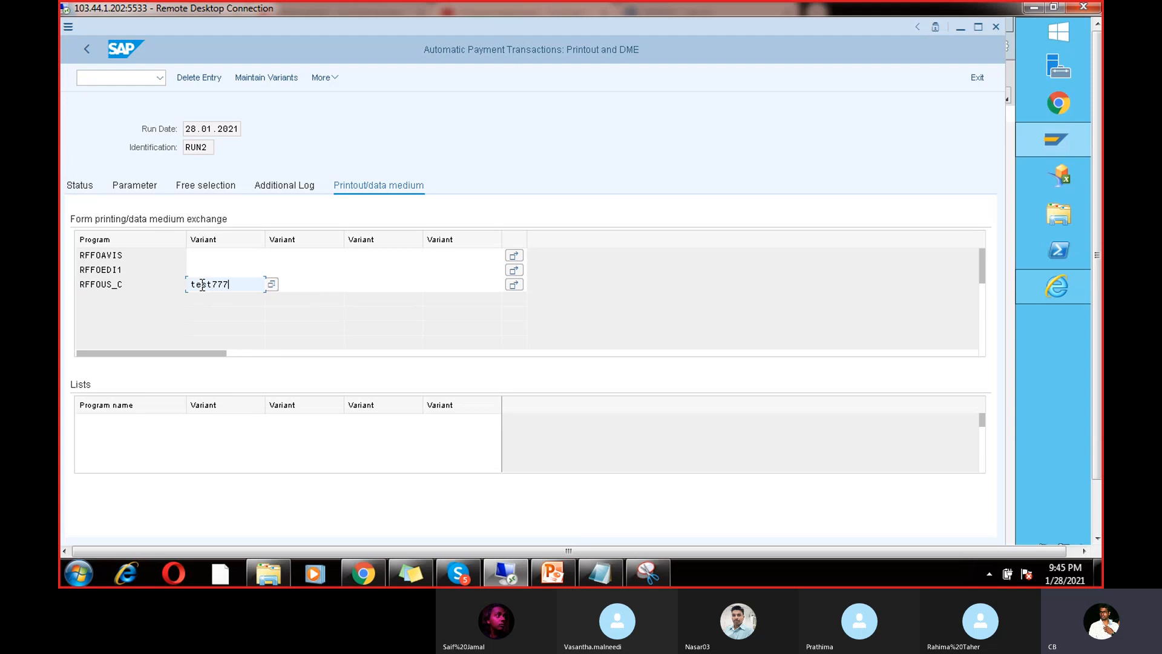
left_click(261, 78)
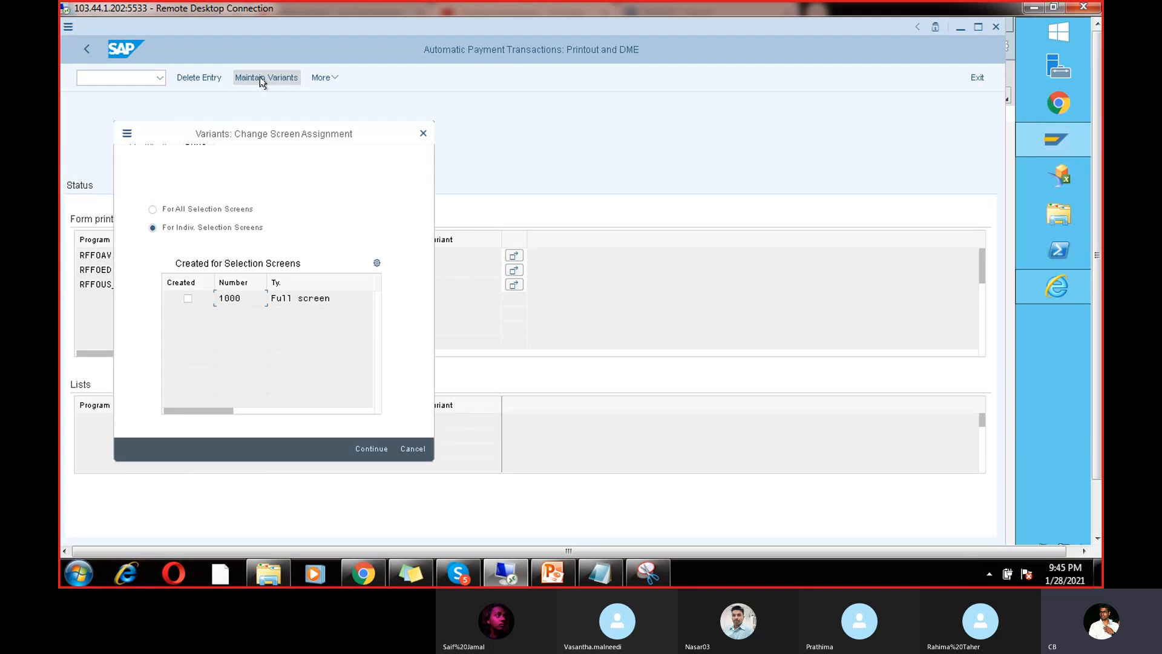
left_click(153, 210)
Step: Set paying company code CHAN and payment method V in variant TEST777
left_click(372, 448)
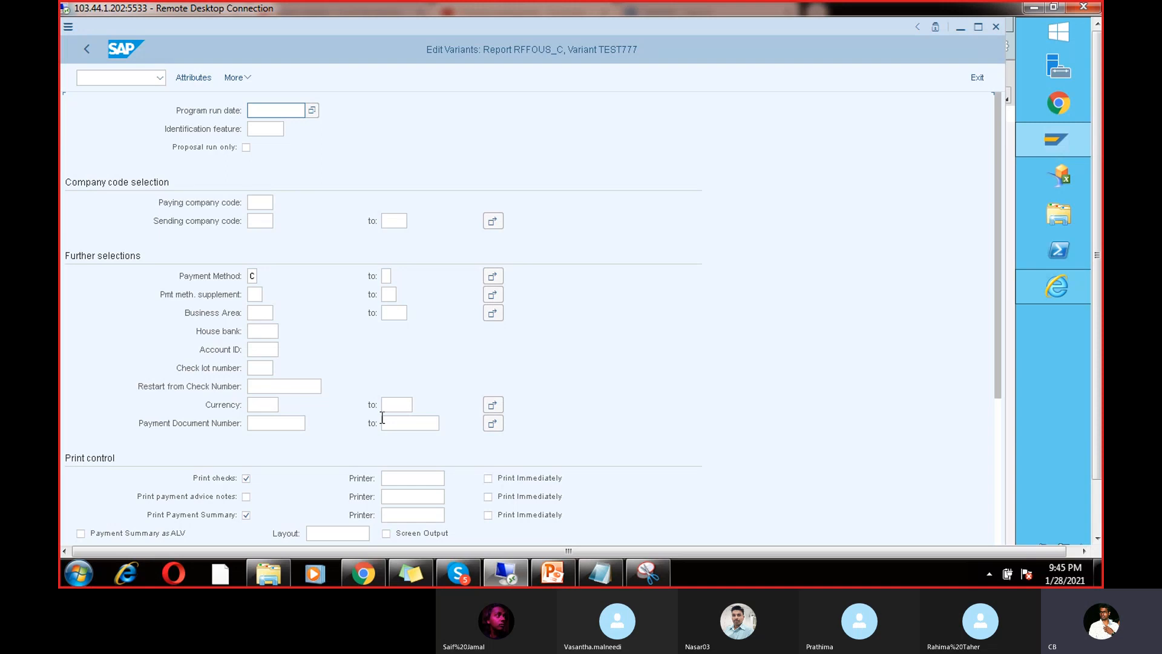
left_click(261, 203)
type("CHAN")
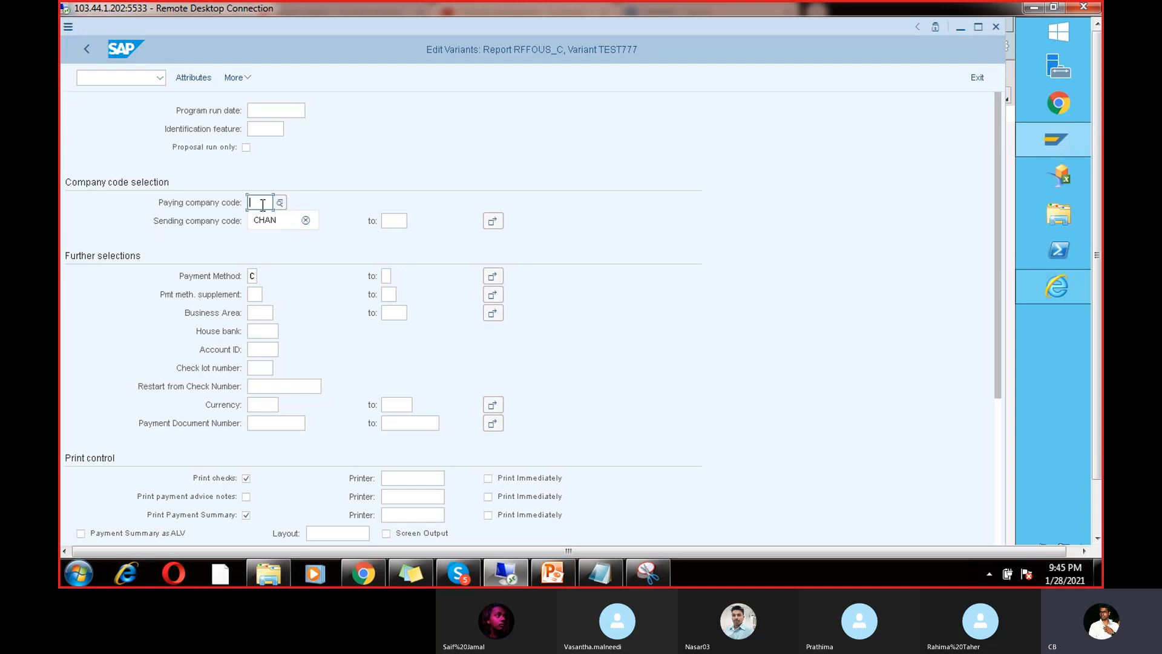
left_click(253, 275)
type("C")
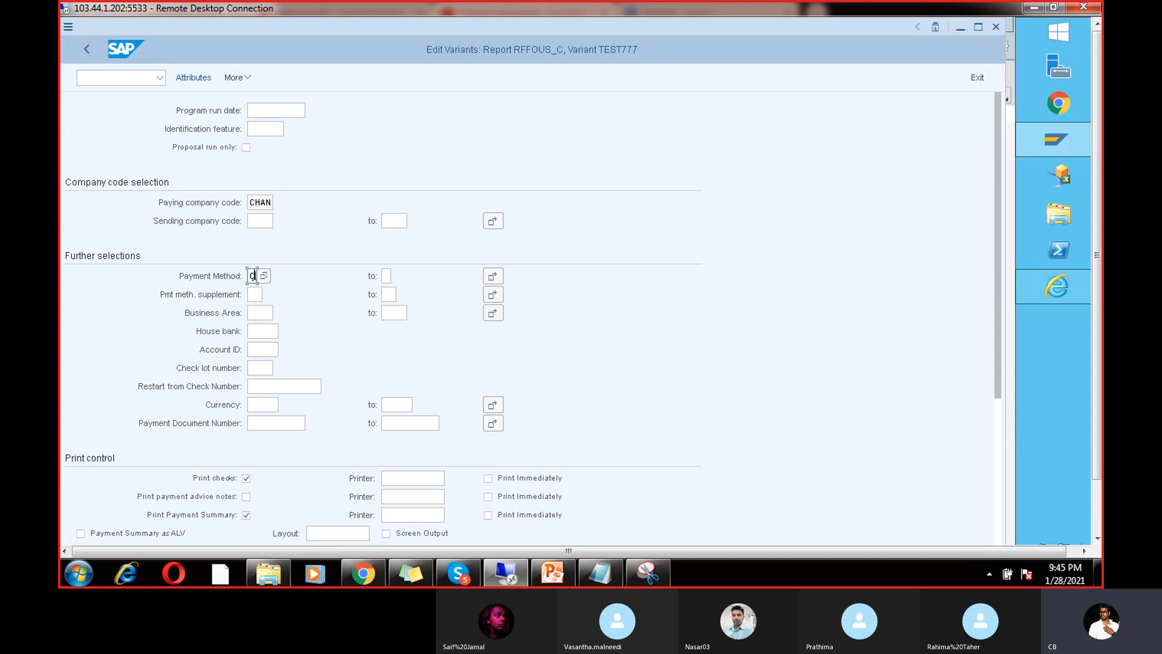
key("BackSpace")
type("V")
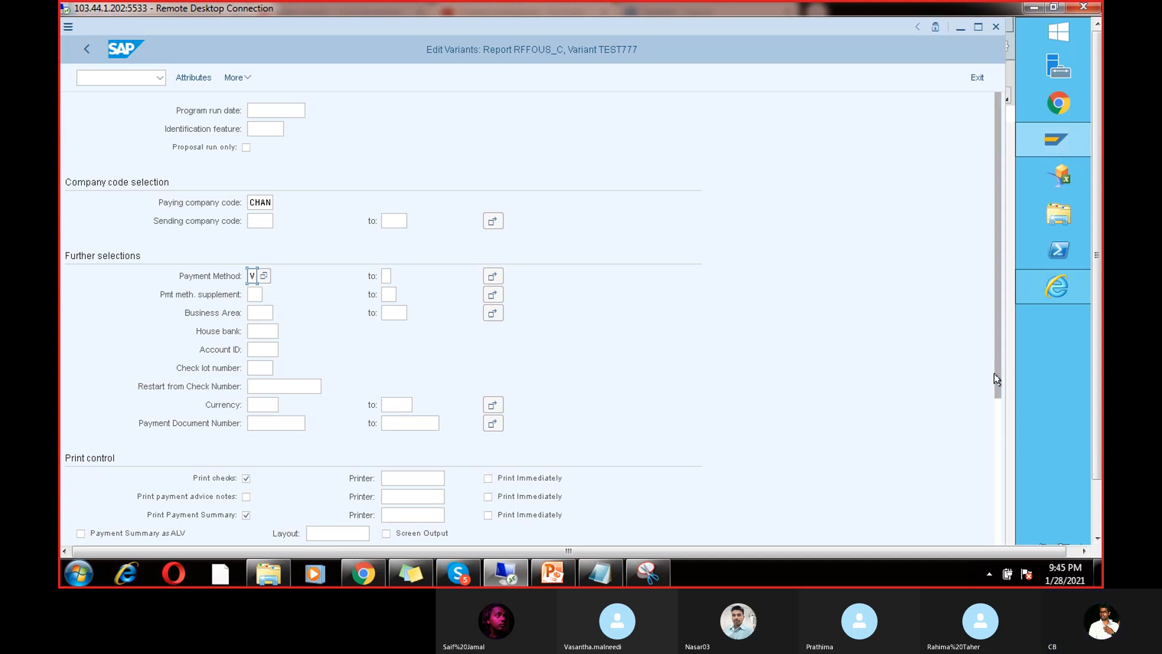
left_click_drag(996, 381, 995, 416)
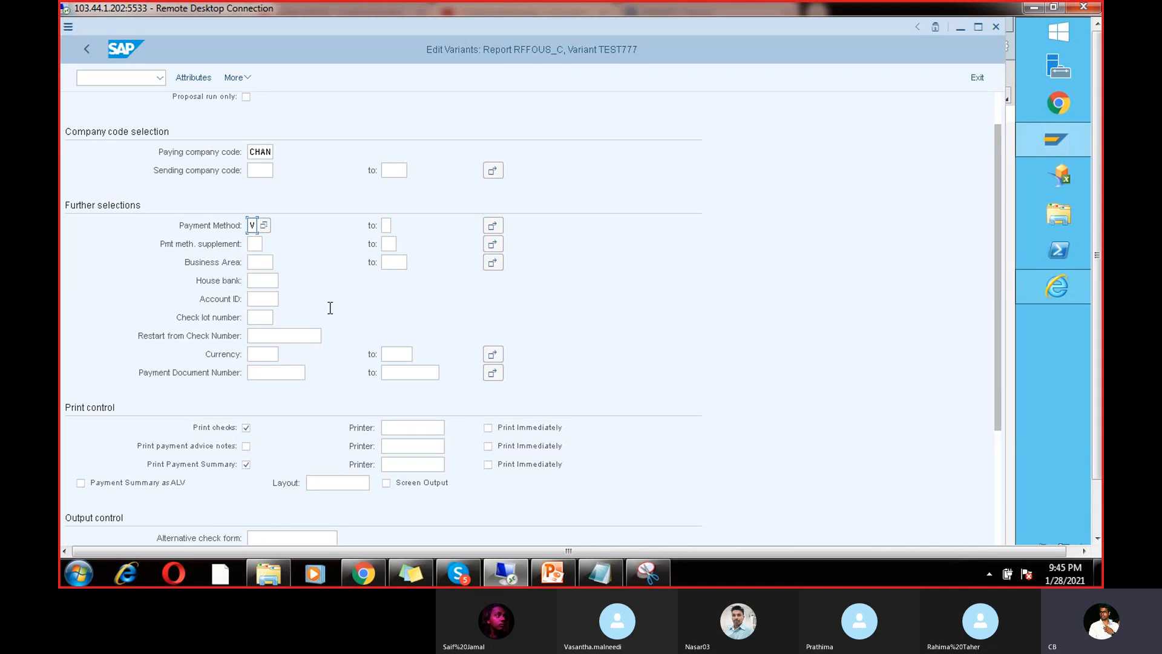
Step: Enter house bank ICICI, account ICIC1, currency INR, and select check lot 1
left_click(276, 279)
type("ICICI")
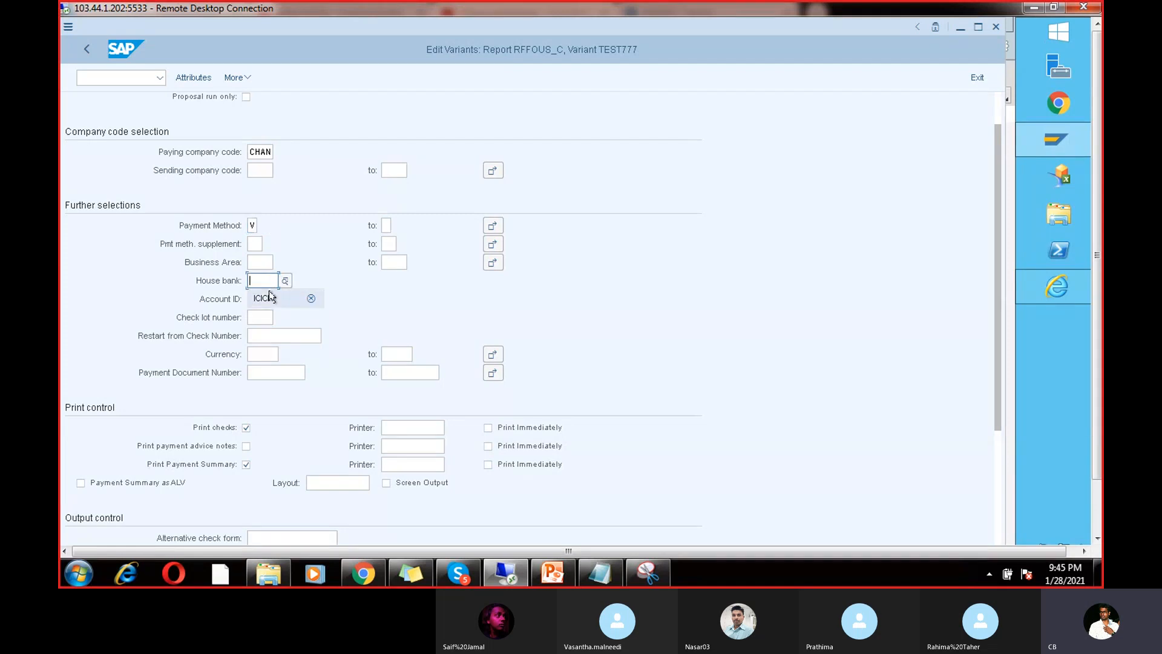
left_click(268, 297)
type("ICIC1")
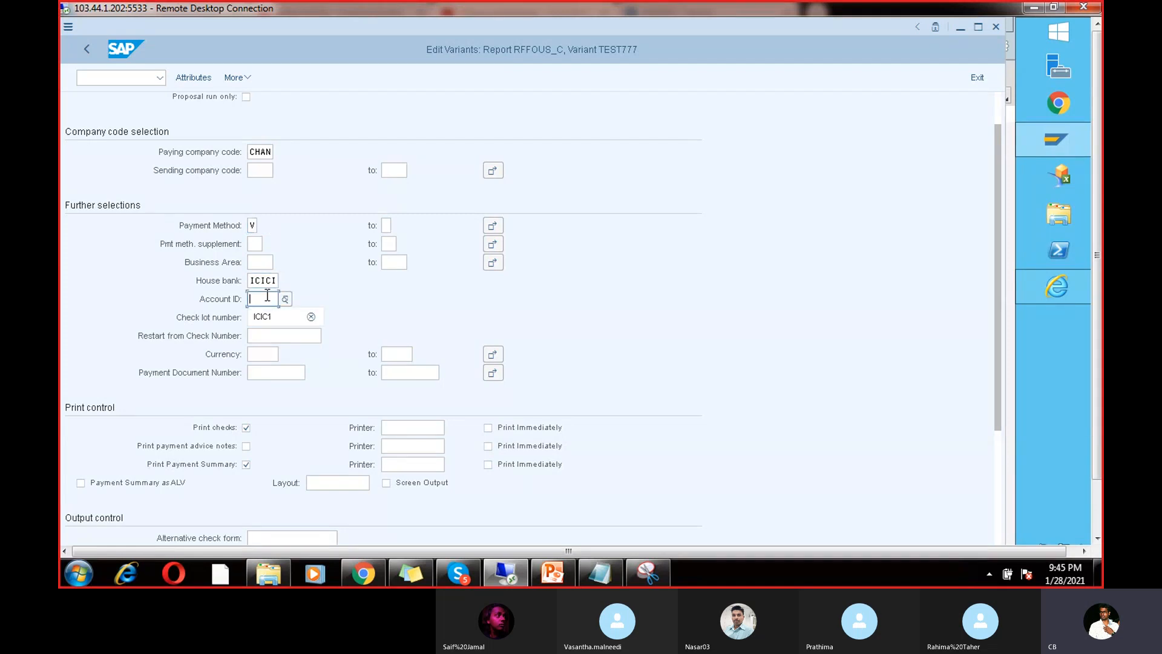
left_click(268, 352)
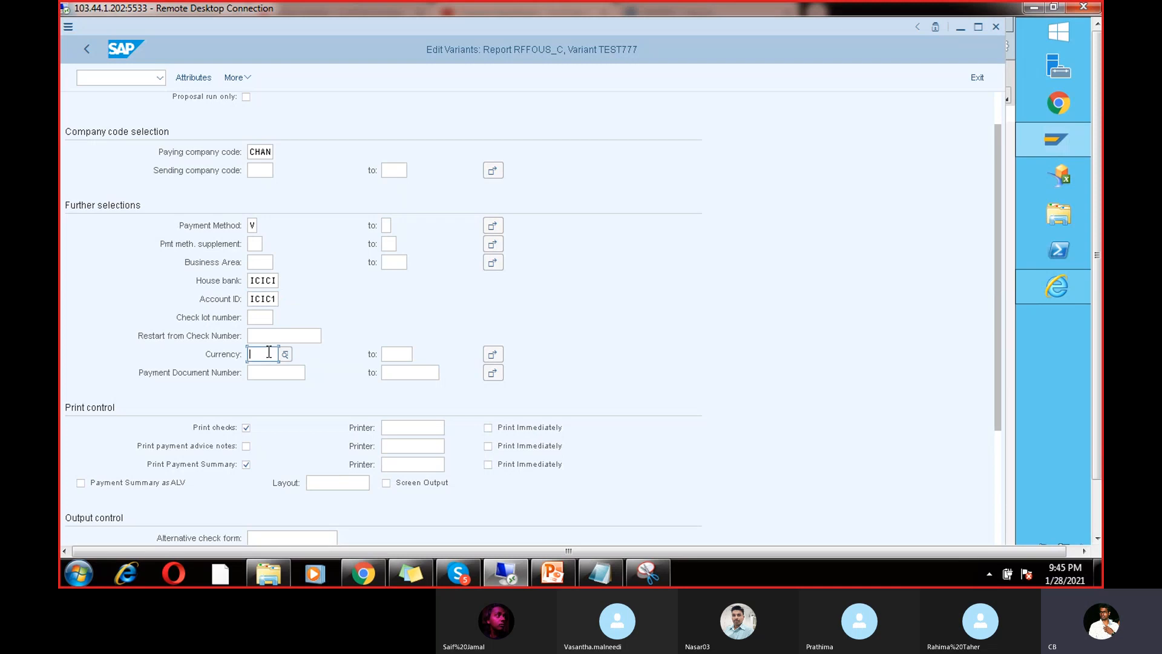
type("INR")
left_click(270, 319)
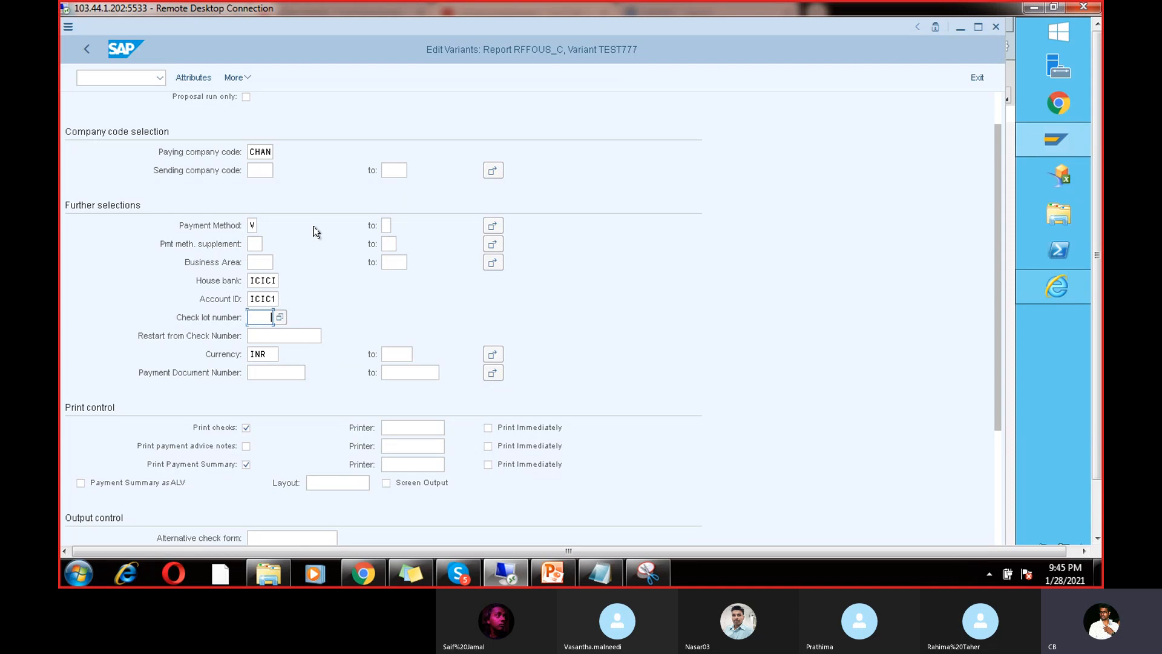
left_click(280, 317)
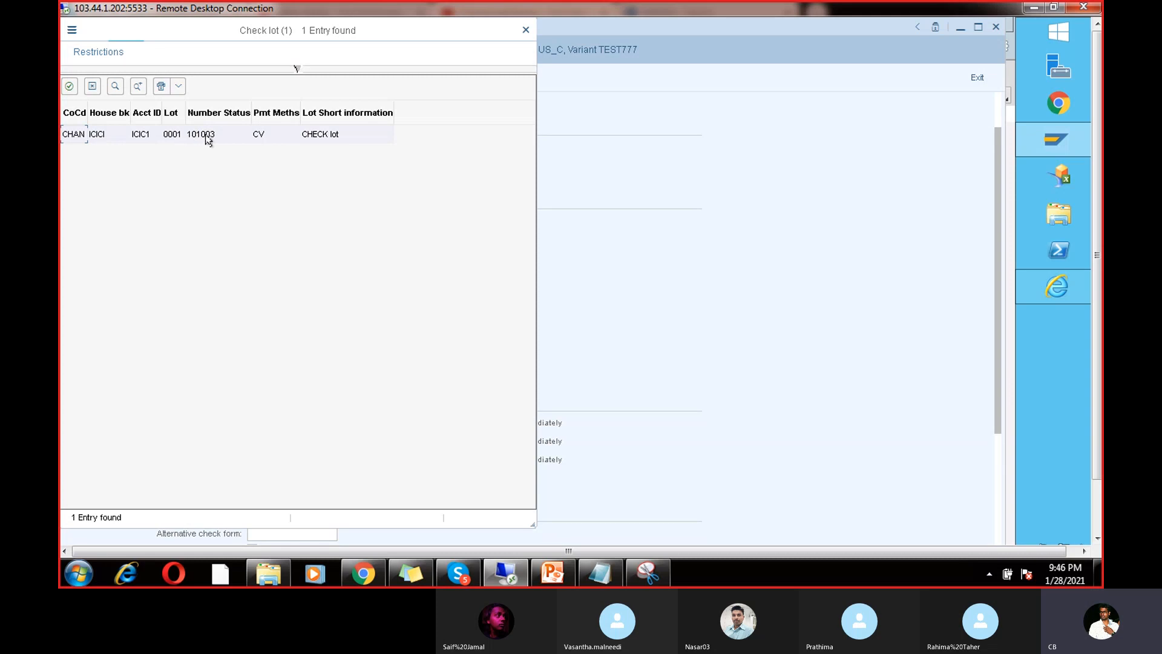
double_click(207, 135)
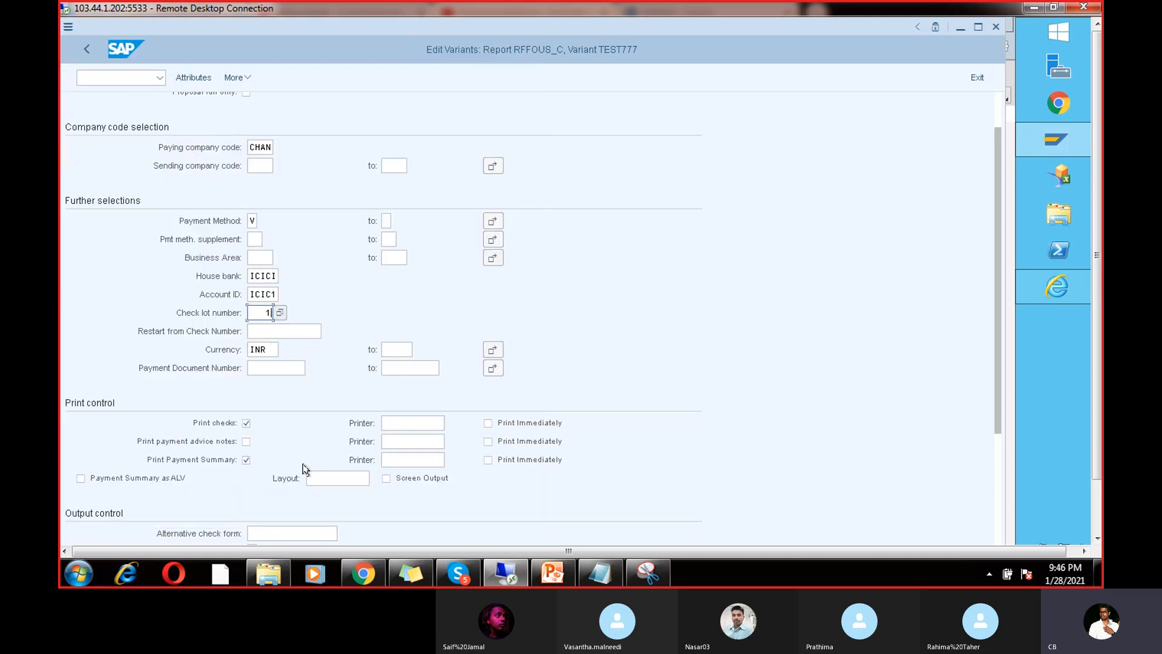
left_click_drag(997, 400, 996, 481)
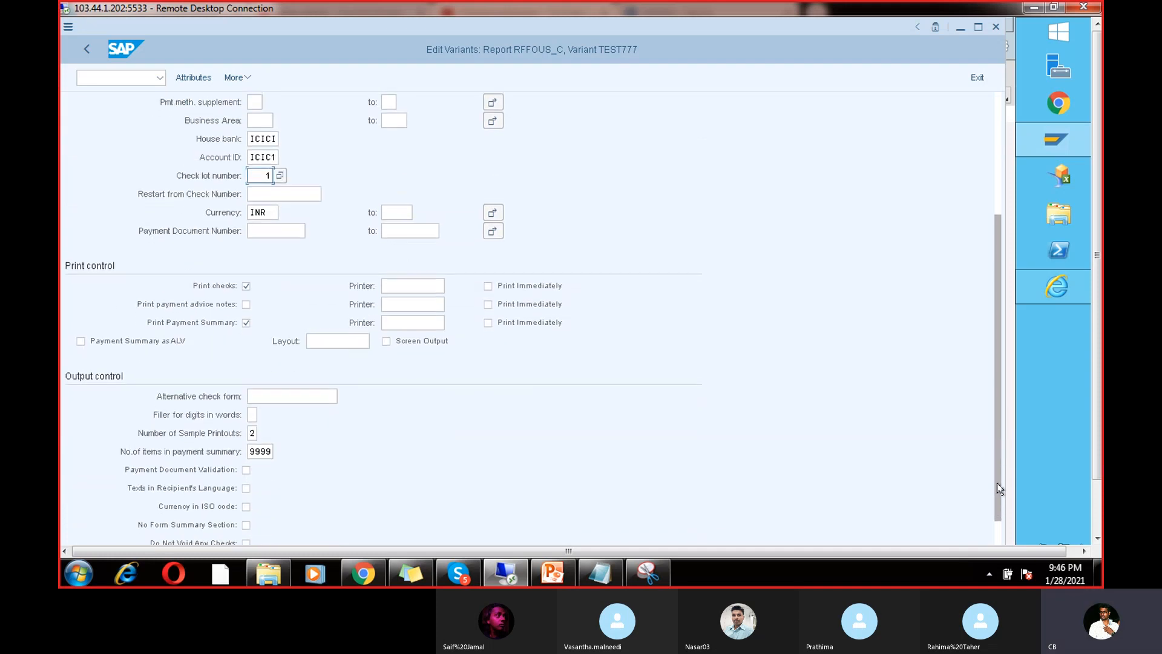
Step: Print cheques, advice notes and payment summary immediately on printer LP01
left_click(488, 286)
left_click(487, 304)
left_click(488, 322)
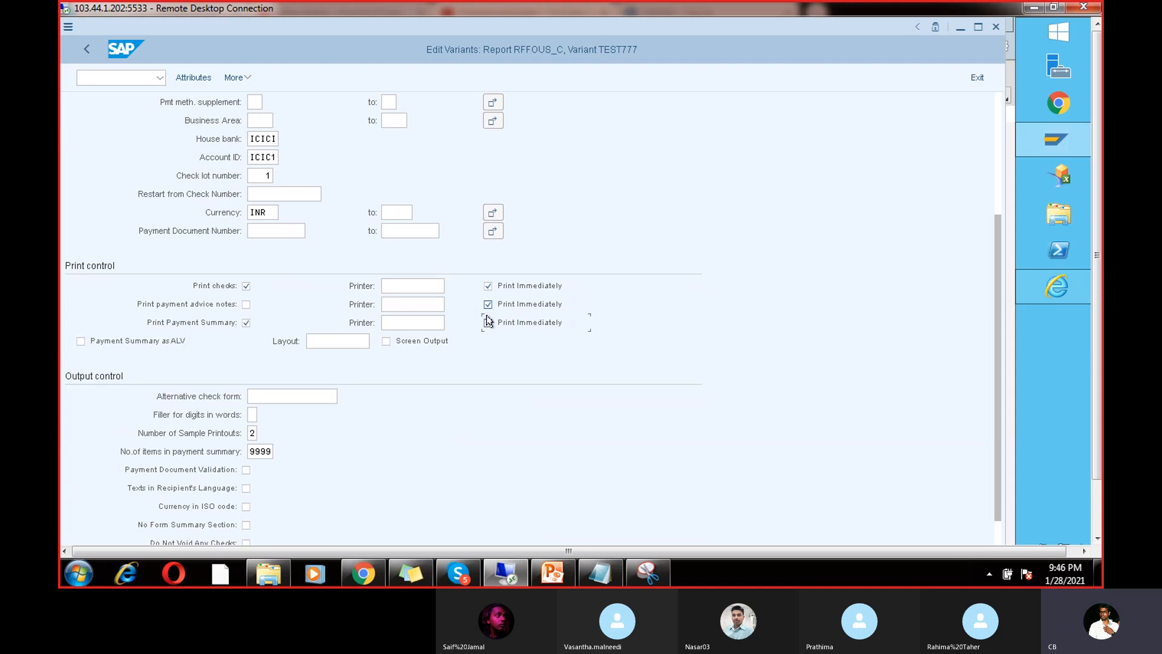
left_click(488, 322)
left_click(409, 289)
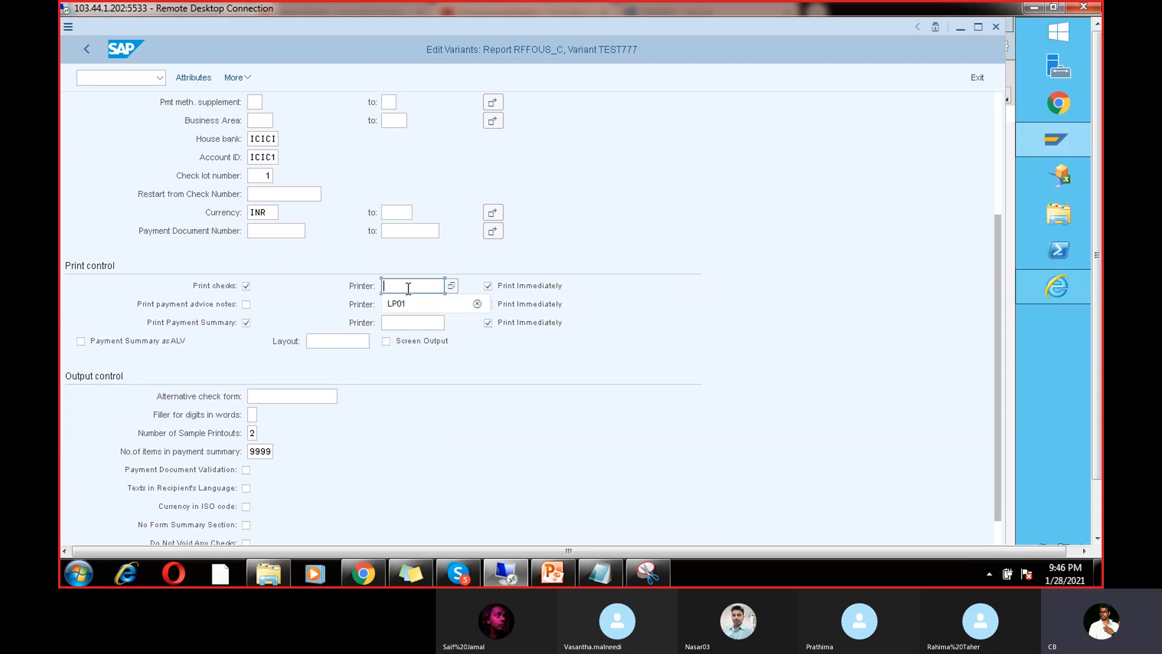
left_click(409, 304)
left_click(409, 304)
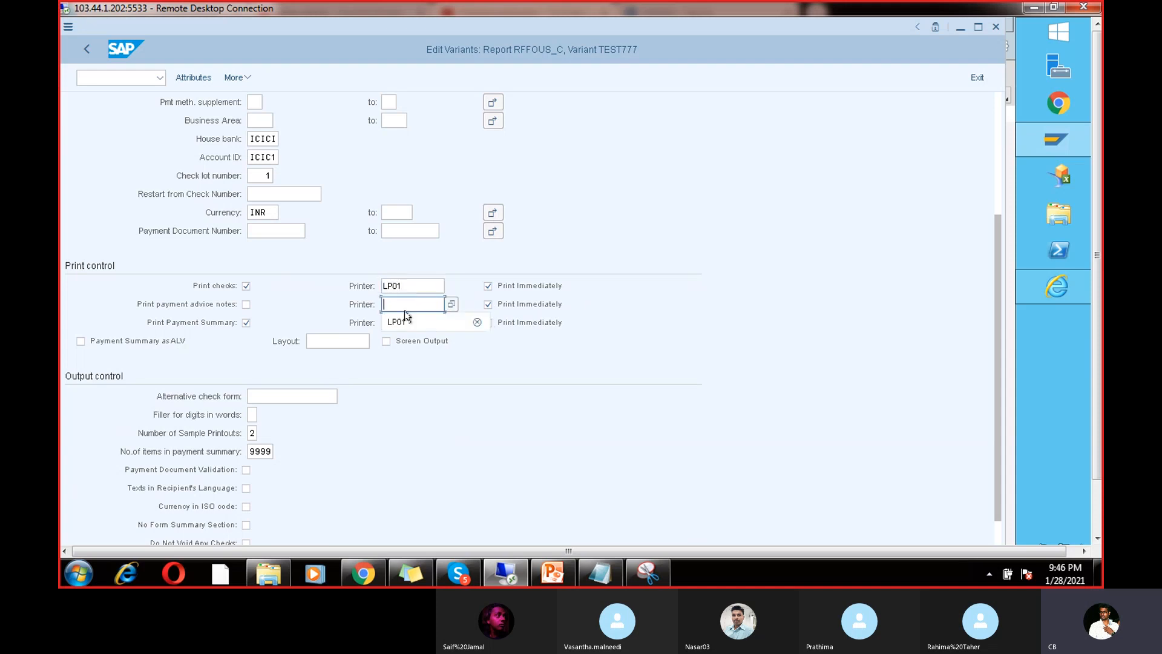
left_click(408, 318)
left_click(408, 319)
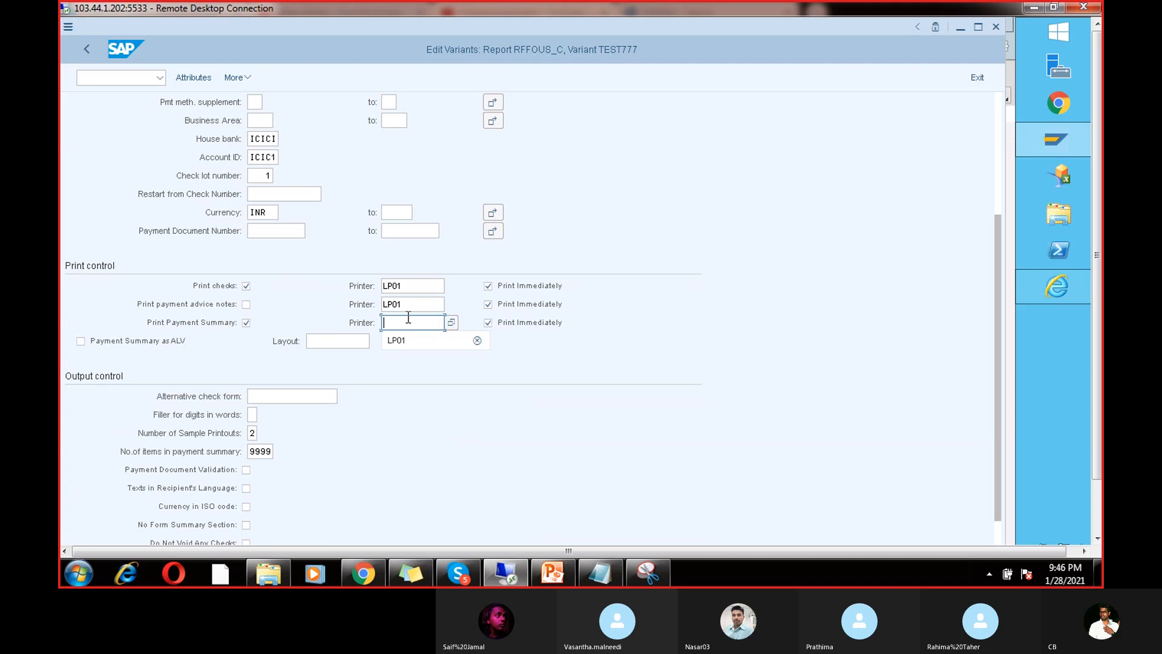
left_click(403, 341)
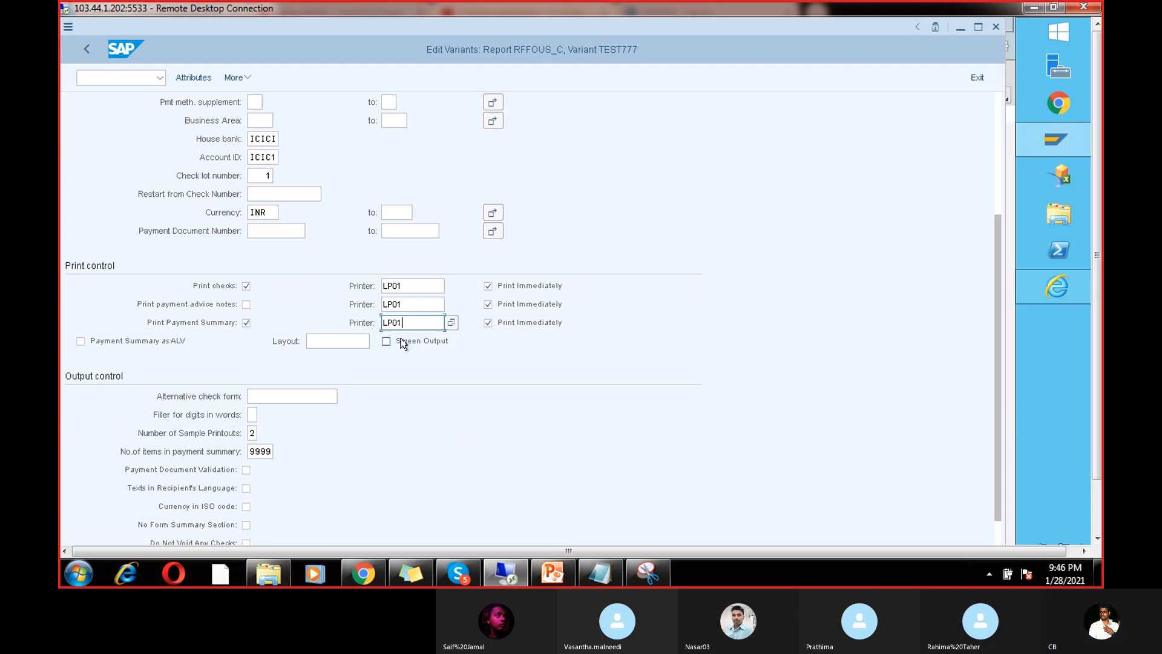
Step: Tick Do Not Void Any Checks and review the variant's house bank and printer values
left_click_drag(993, 446, 990, 546)
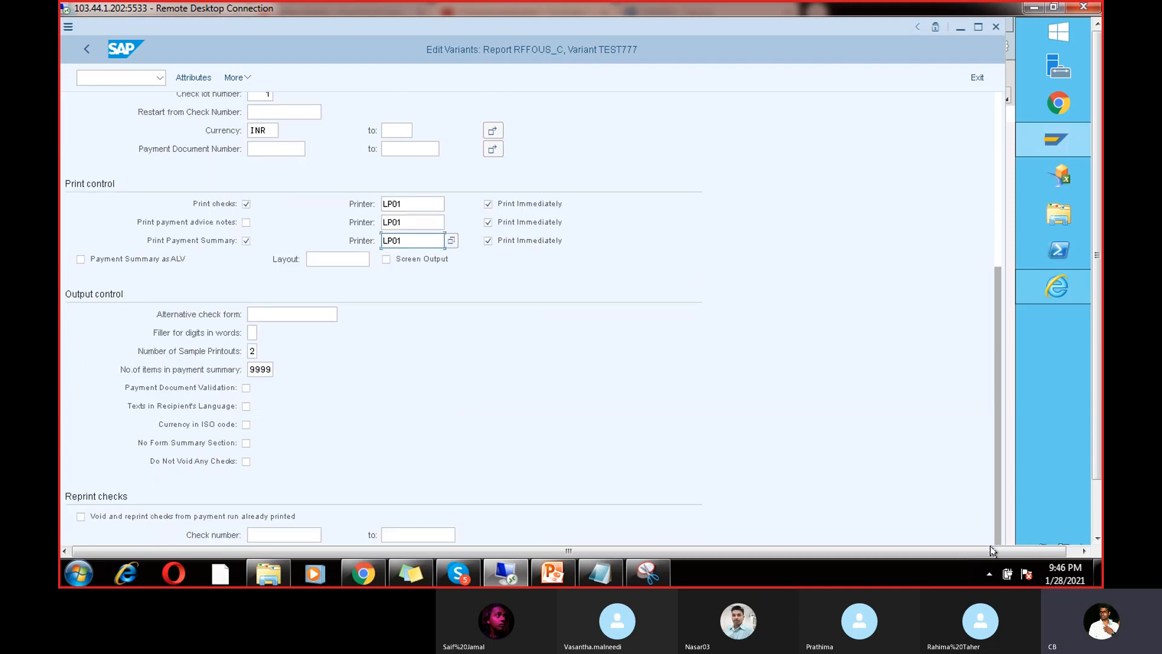
left_click(246, 461)
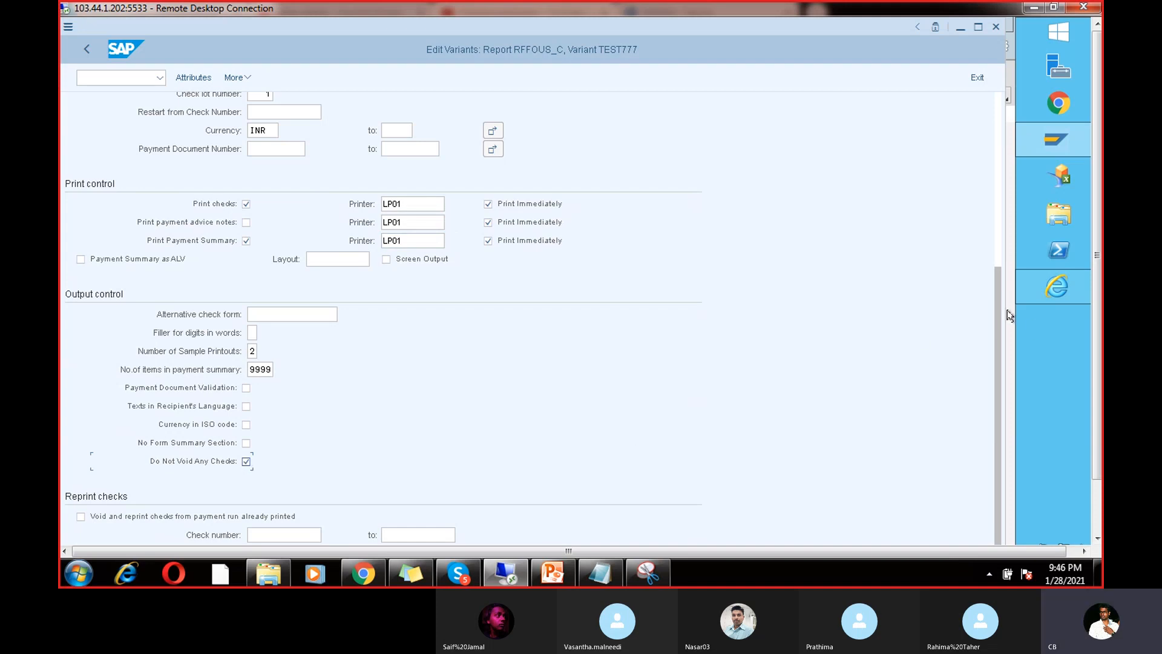
left_click_drag(997, 299, 997, 121)
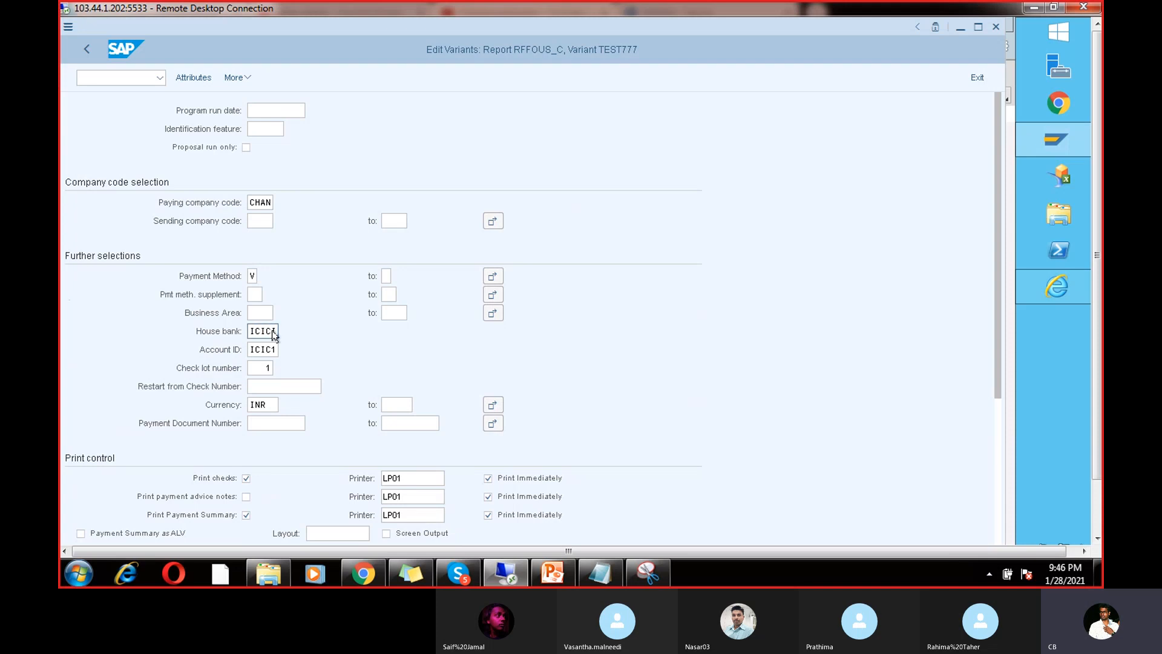
left_click_drag(274, 332, 245, 404)
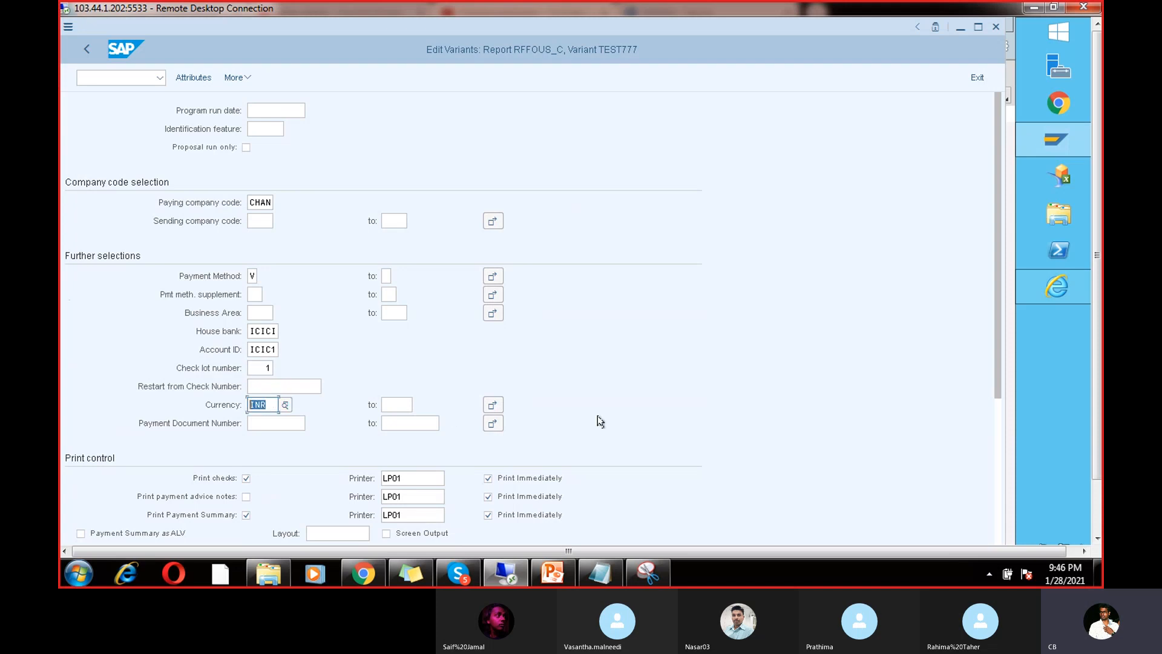
left_click_drag(421, 478, 384, 515)
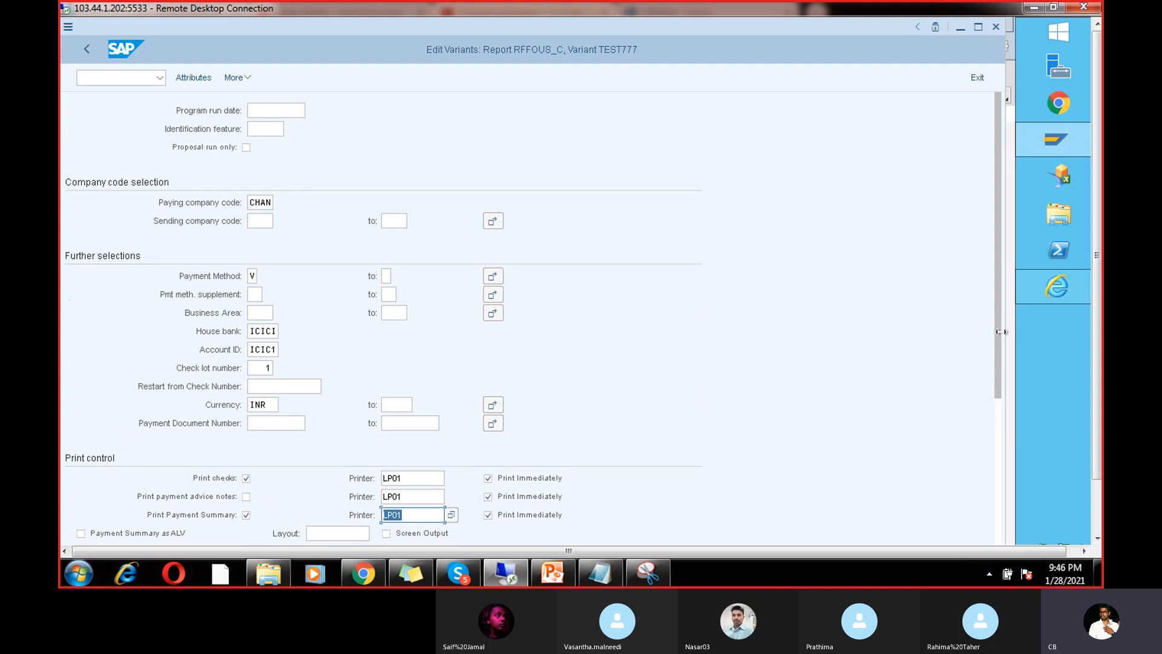
left_click_drag(996, 332, 997, 525)
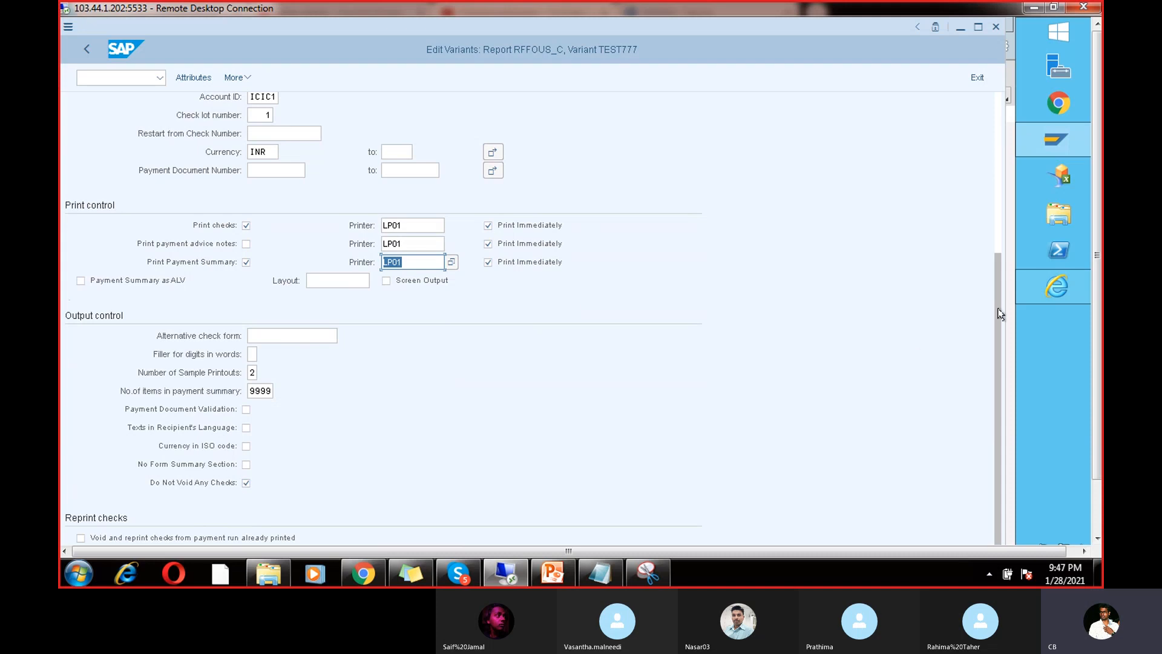
left_click_drag(996, 303, 1008, 118)
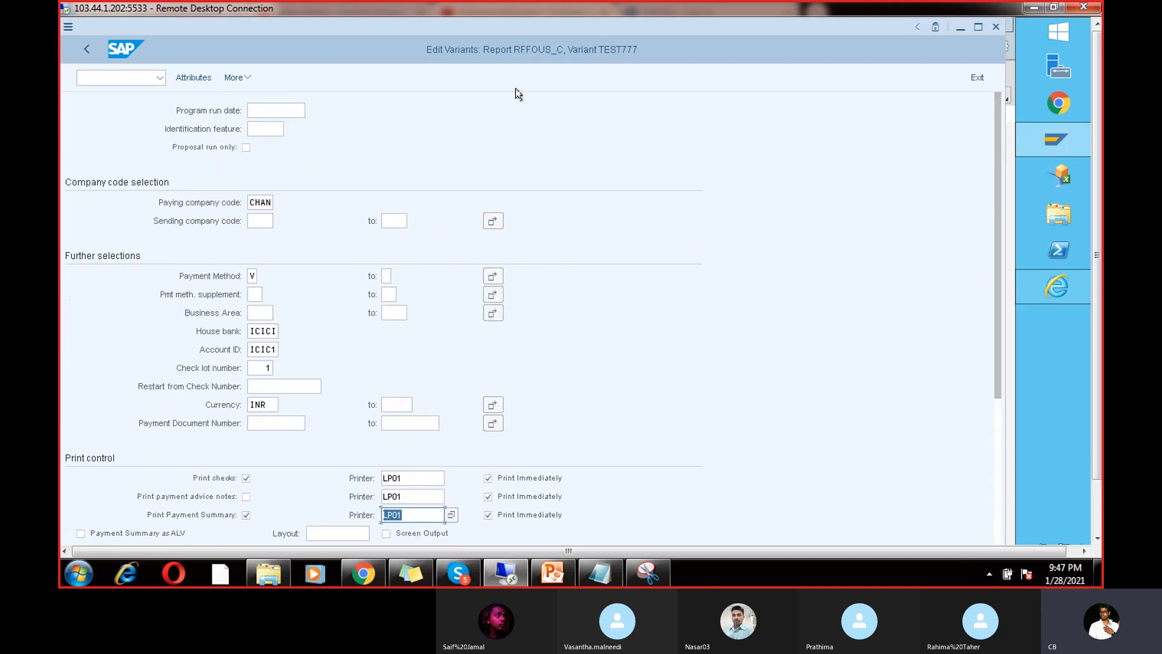
Step: Save variant TEST777 with description 'TEST Run 4'
left_click(192, 80)
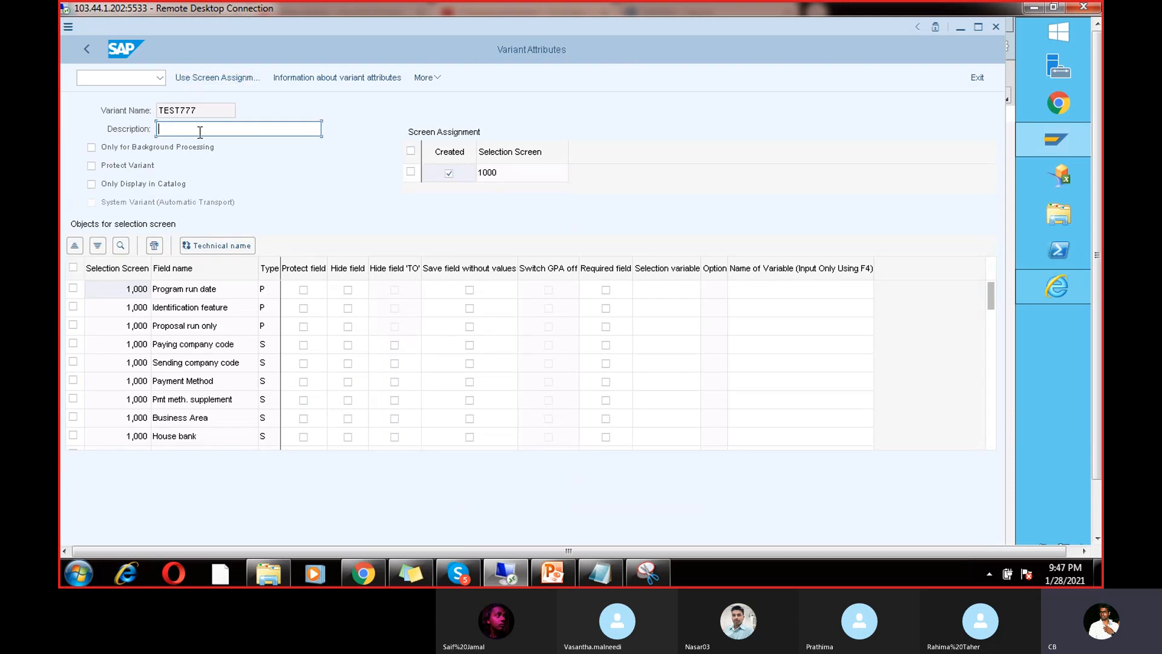
type("TEST Ru")
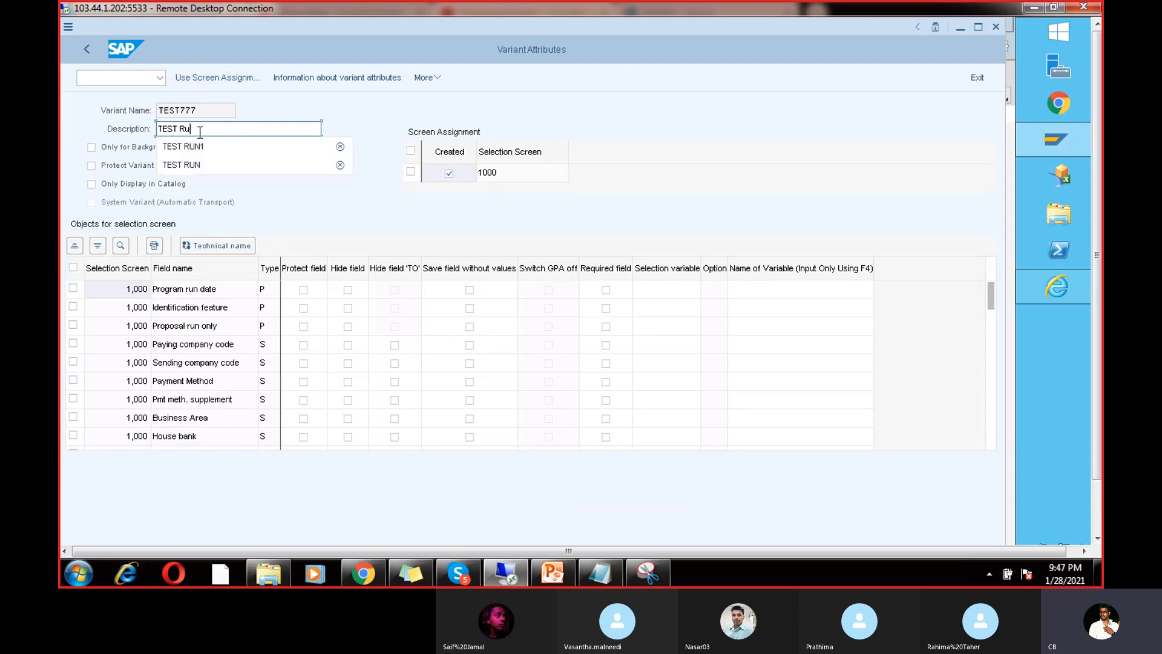
type("n 4")
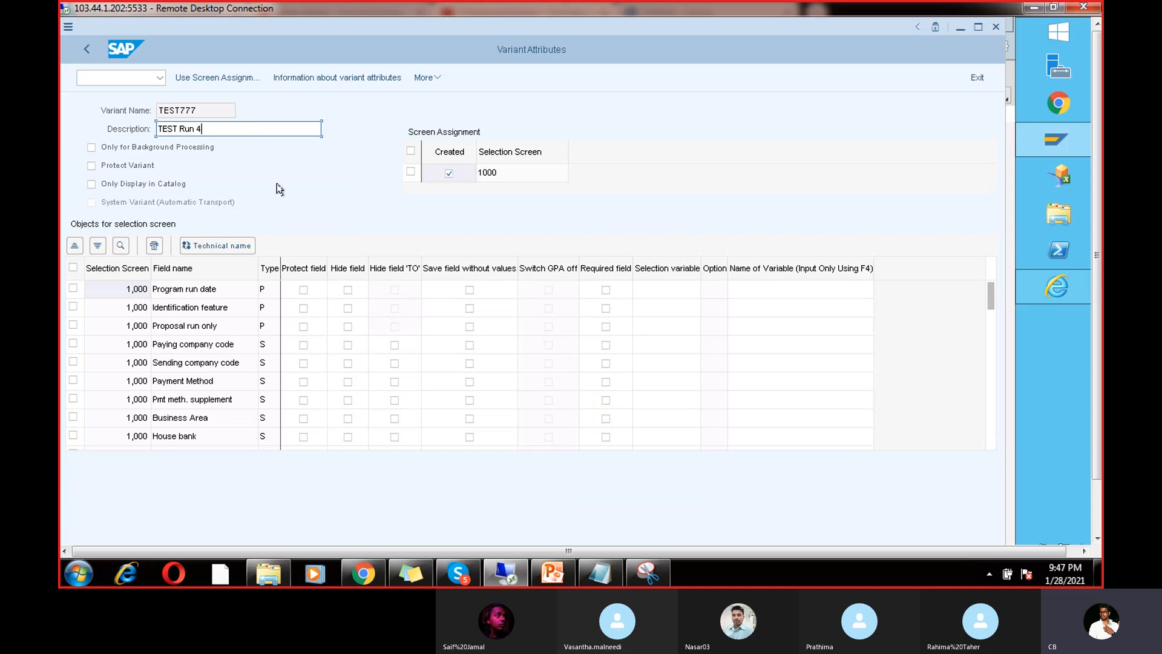
key("ctrl+s")
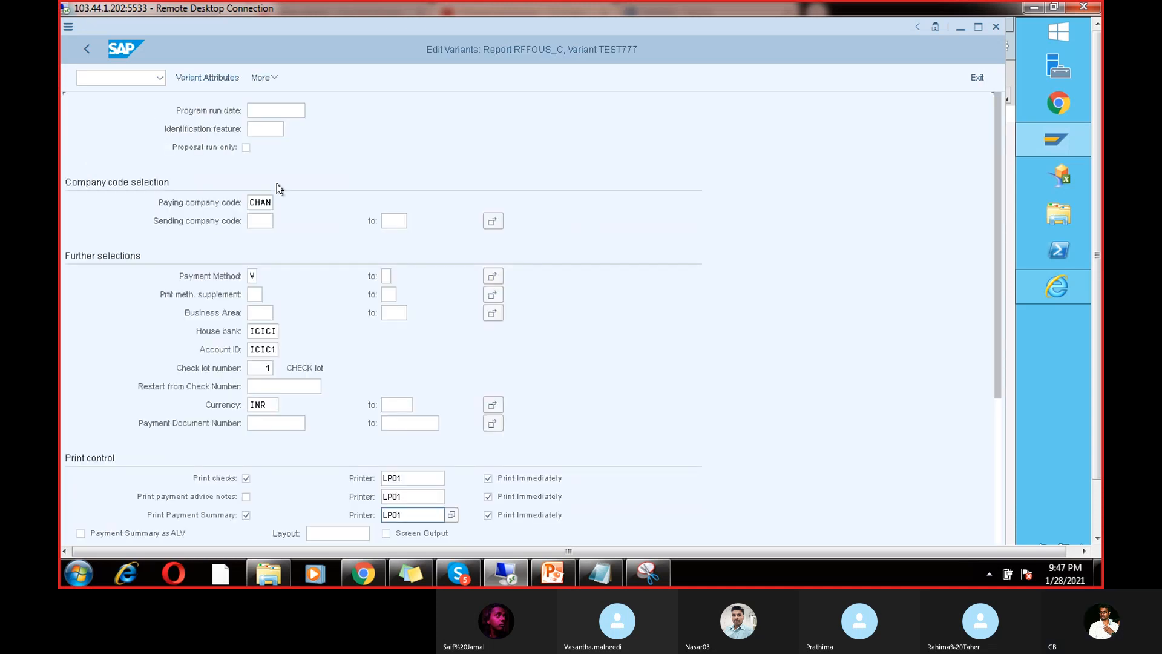
left_click(1098, 510)
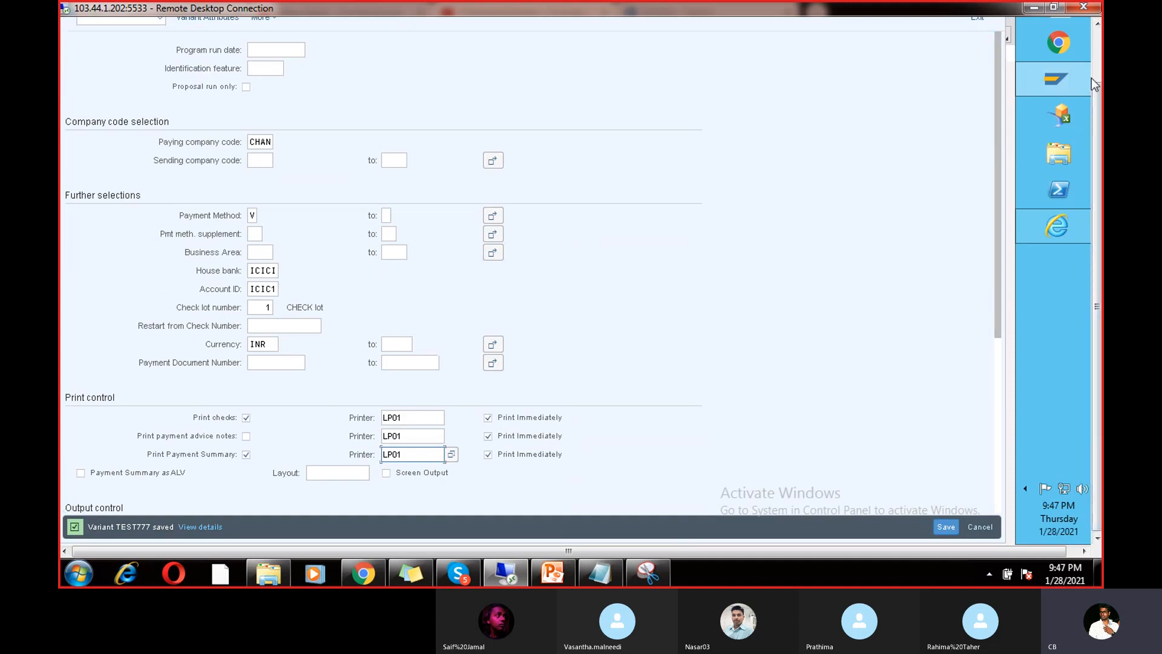
mouse_move(1056, 79)
left_click(1098, 45)
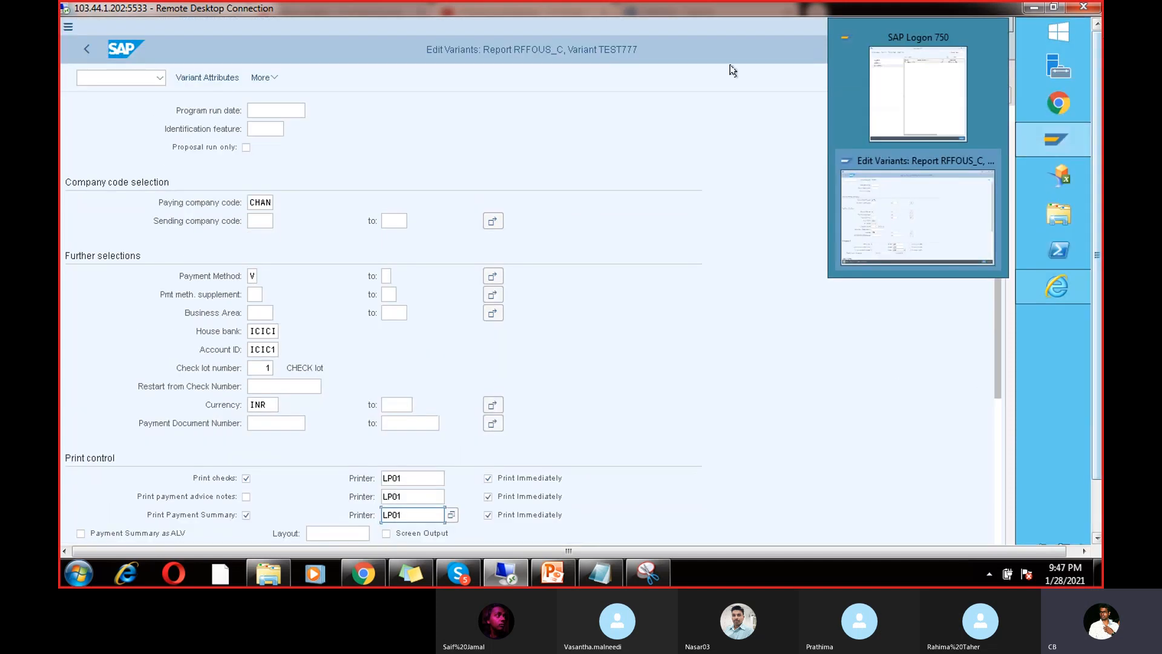
Step: Save RUN2's printout settings with TEST777 assigned to RFFOUS_C
left_click(84, 50)
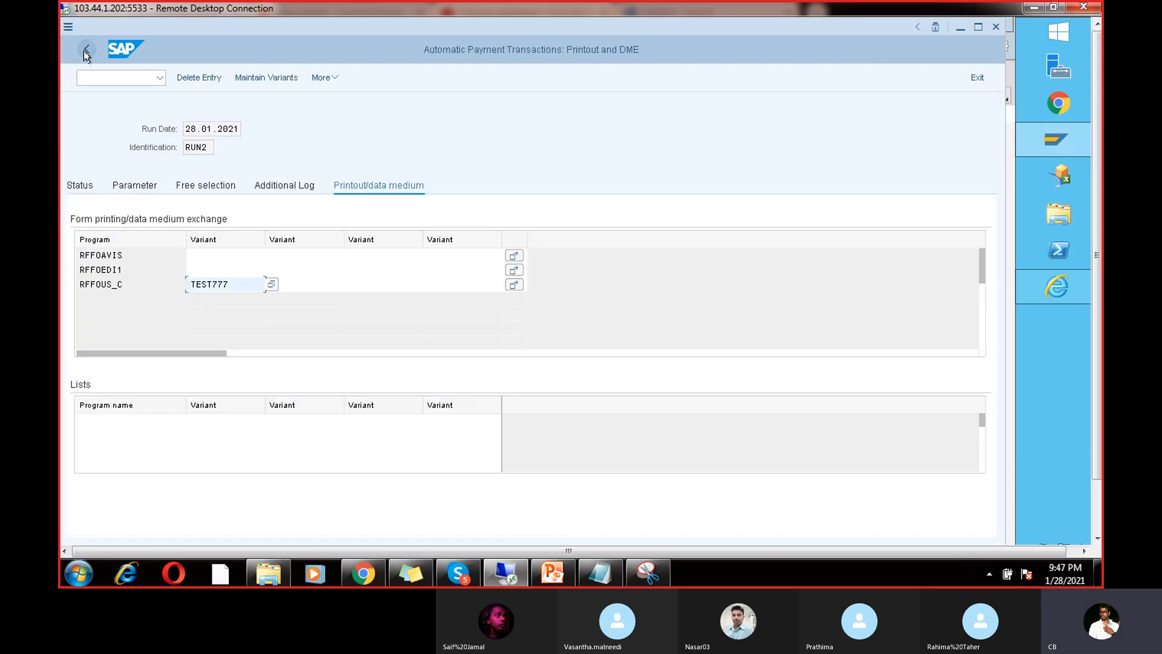
left_click_drag(230, 285, 185, 284)
left_click(84, 180)
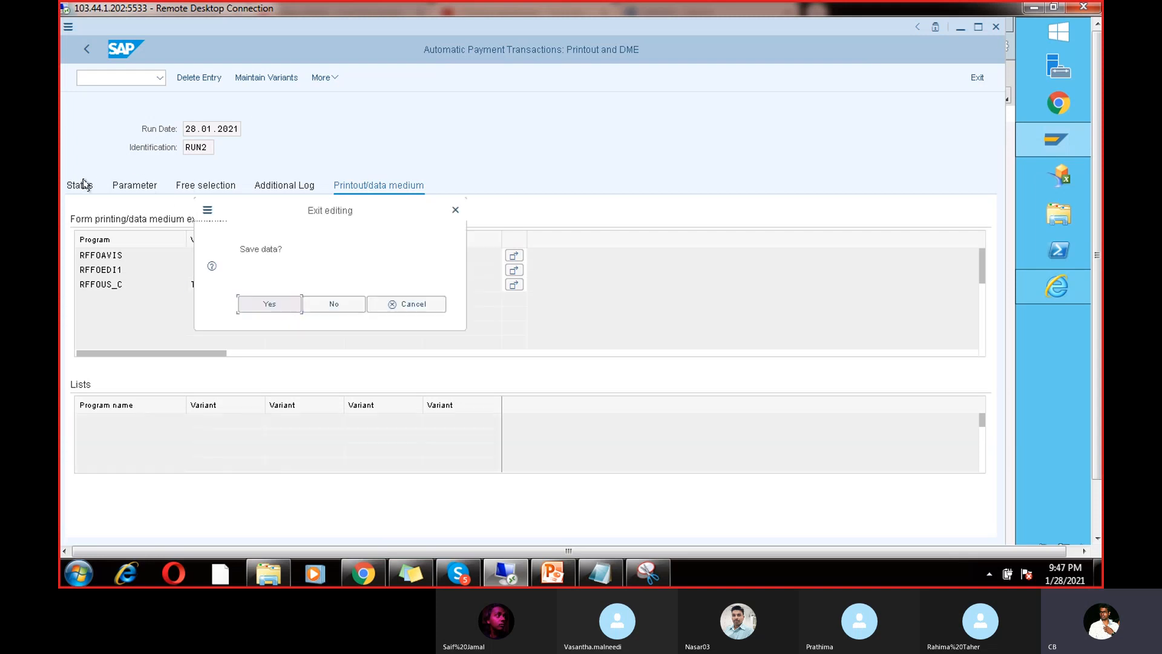
left_click(261, 305)
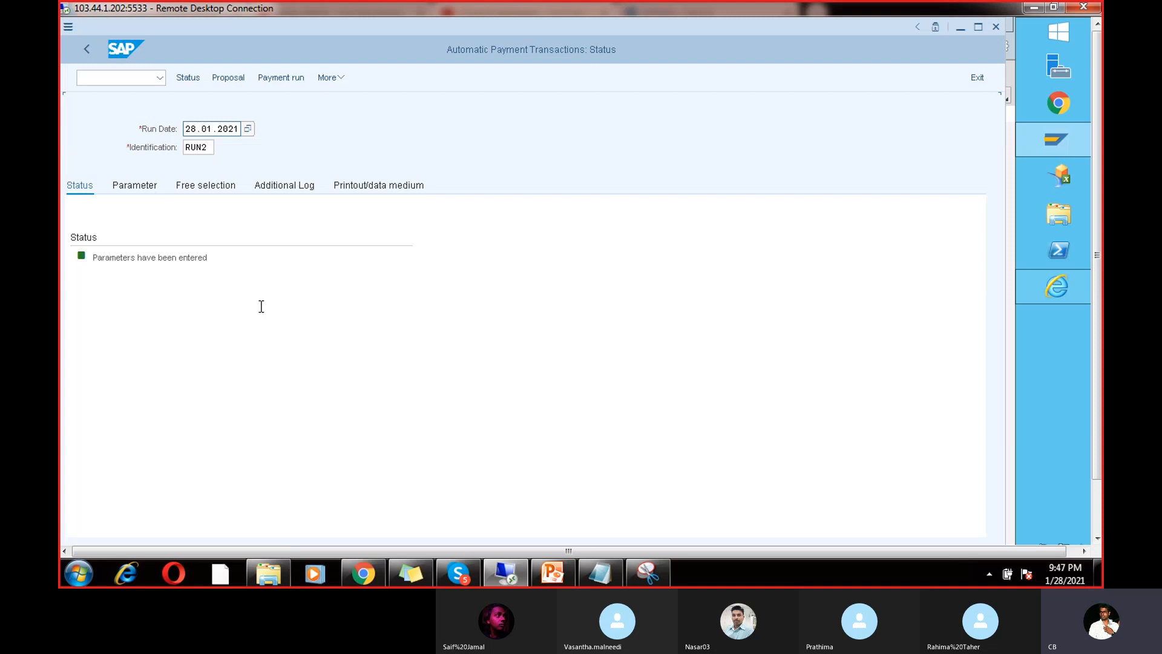
Step: Schedule the RUN2 payment proposal to start immediately and refresh the status
left_click(236, 80)
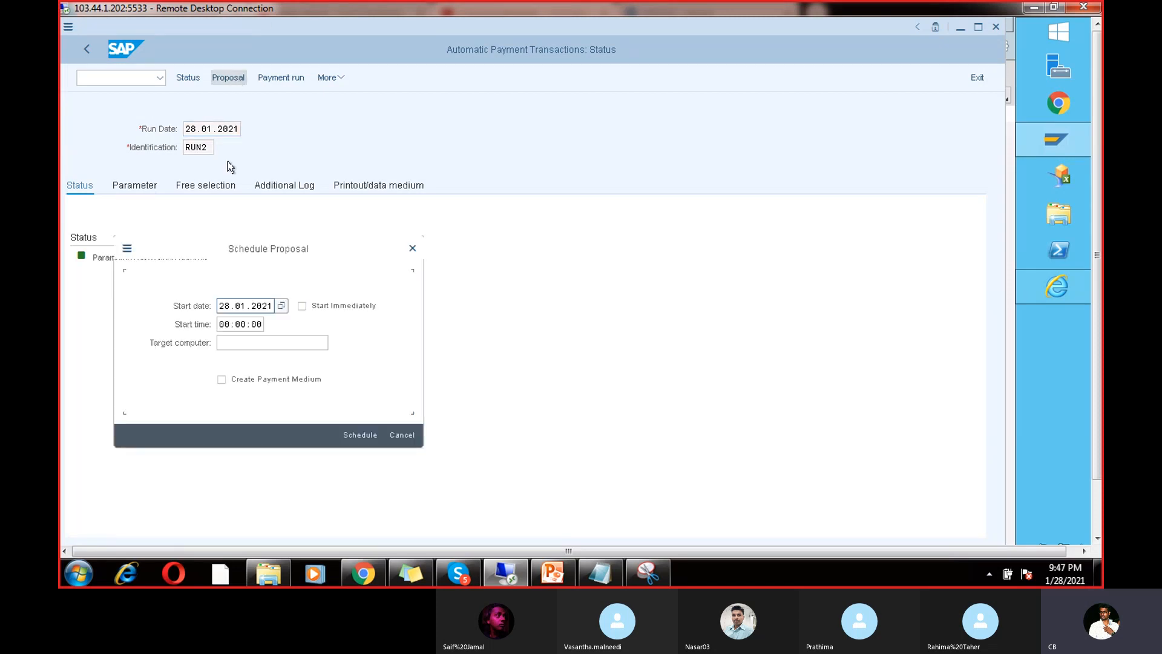
left_click(302, 307)
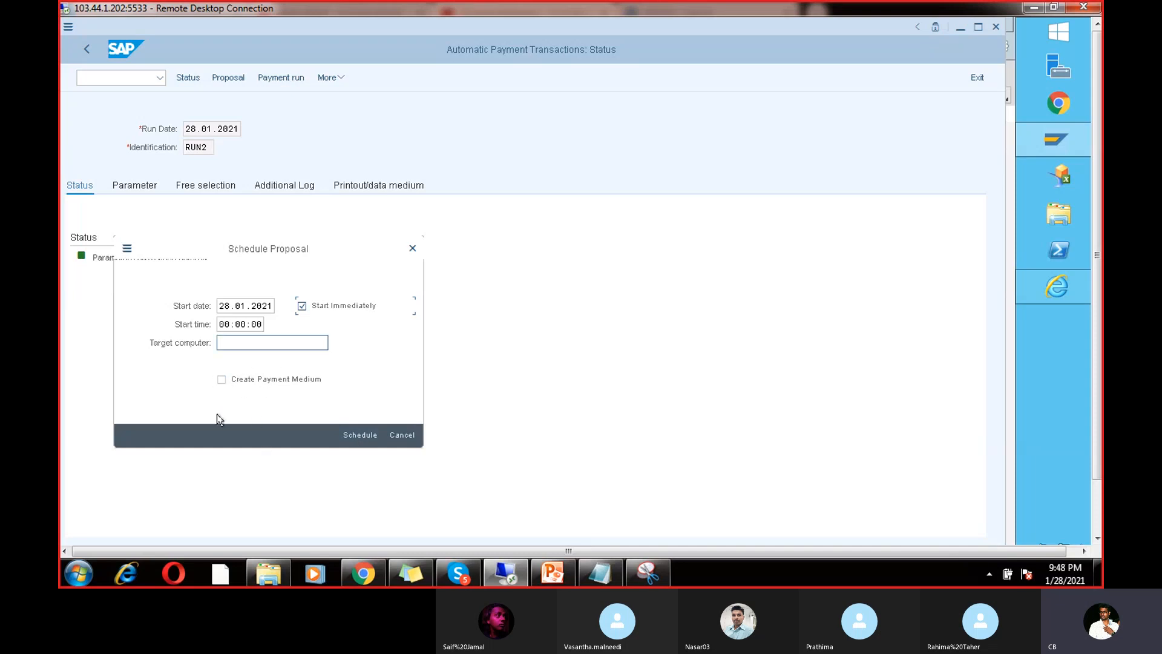
left_click(360, 439)
key("Return")
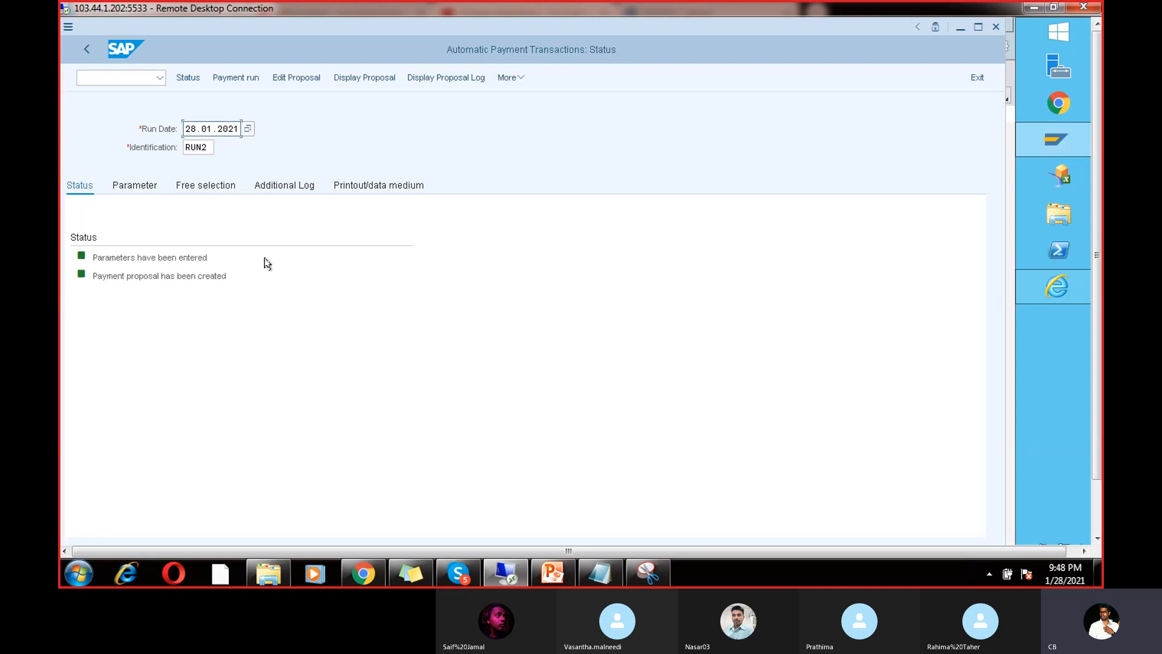
Step: Check the proposal job log, then list the proposed INR payment to vendor 7614
left_click(442, 80)
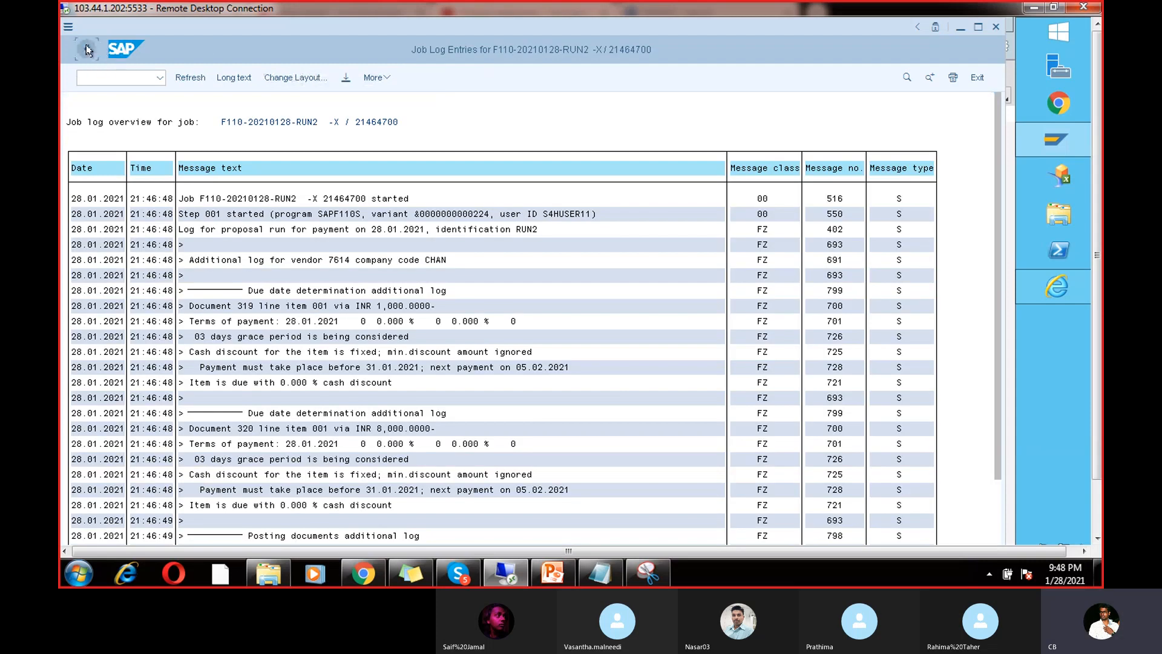
left_click(86, 47)
left_click(349, 80)
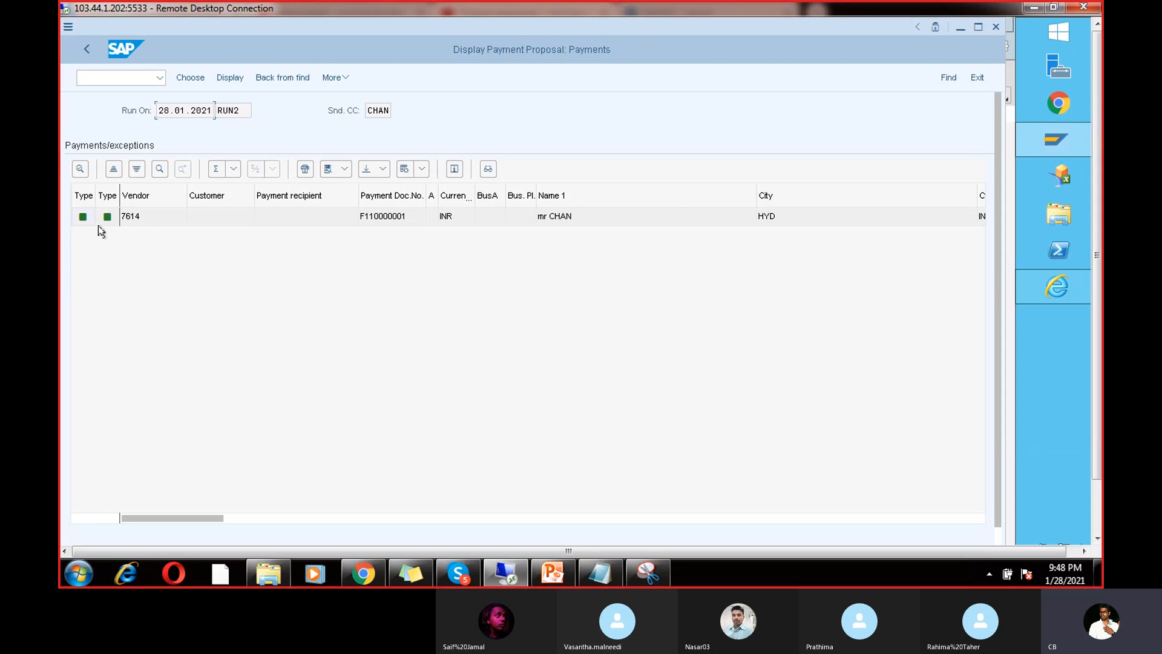
Step: Review vendor 7614's proposed items of 1,000 and 8,000 INR in the payment proposal
left_click(86, 50)
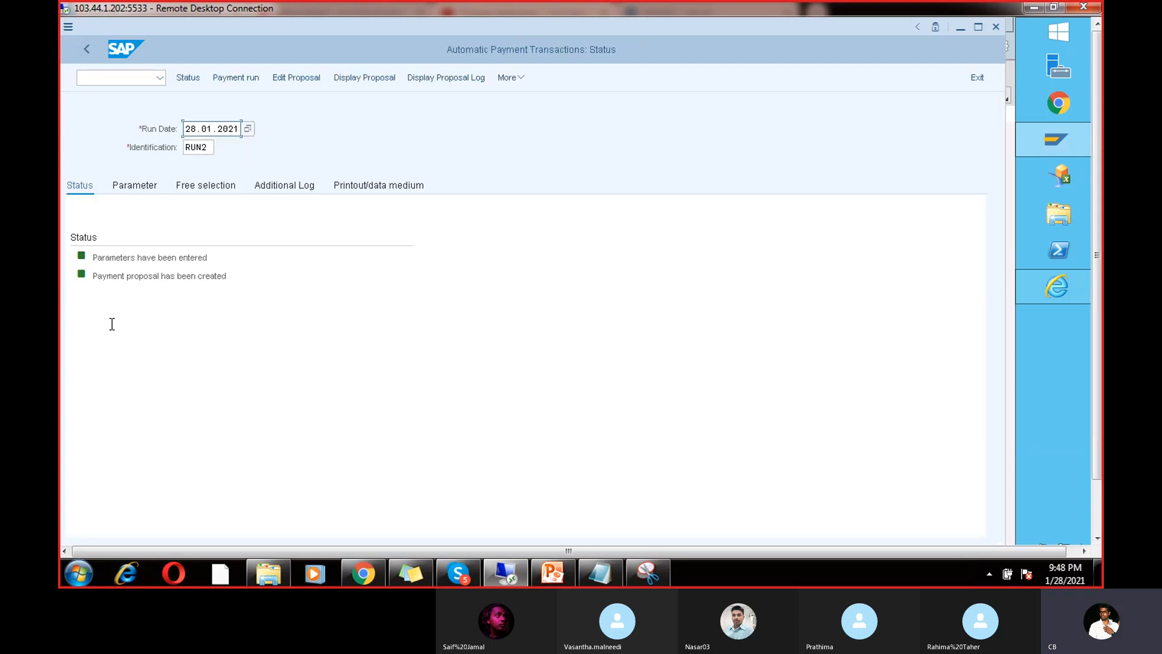
left_click(365, 78)
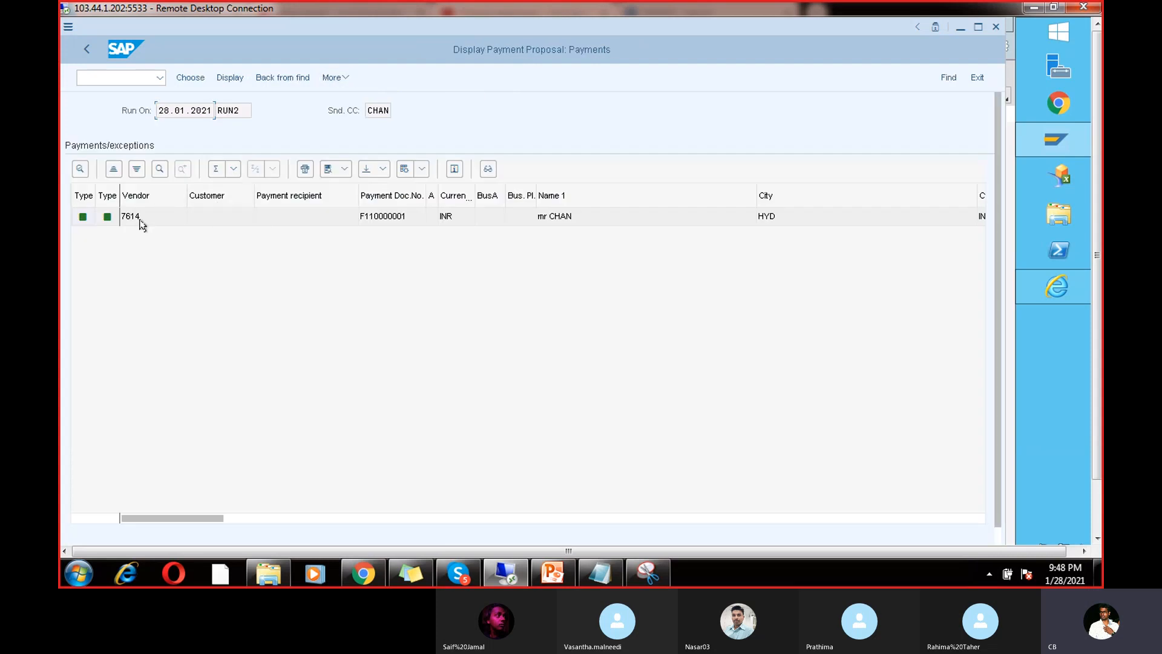
double_click(136, 219)
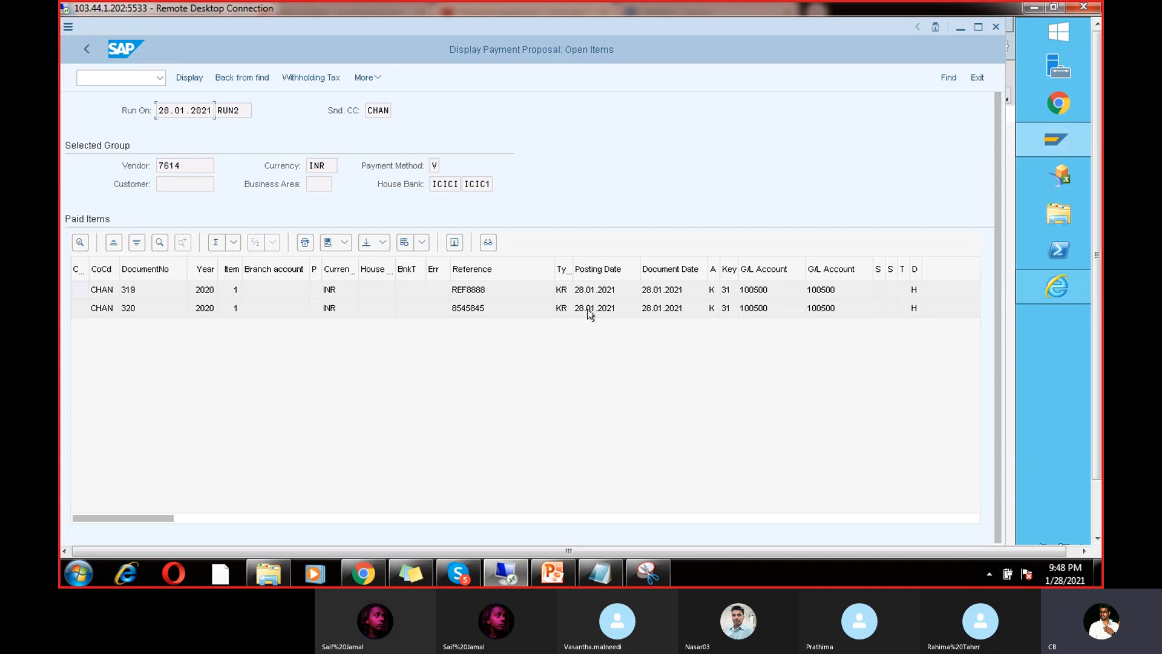
left_click(355, 518)
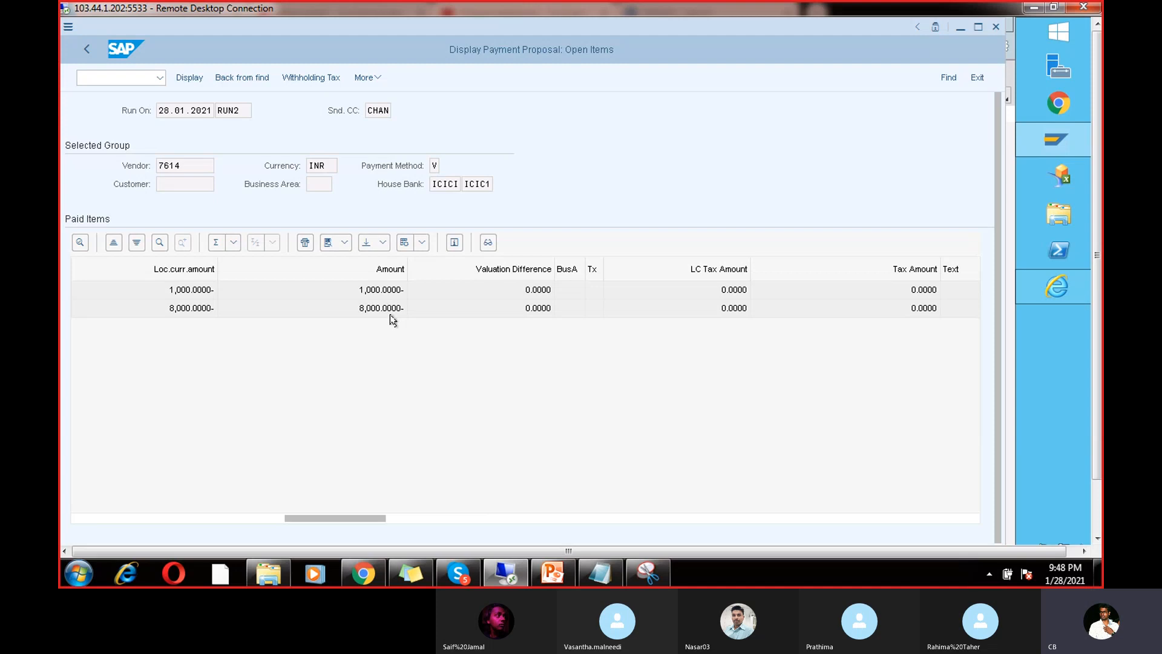
left_click(189, 519)
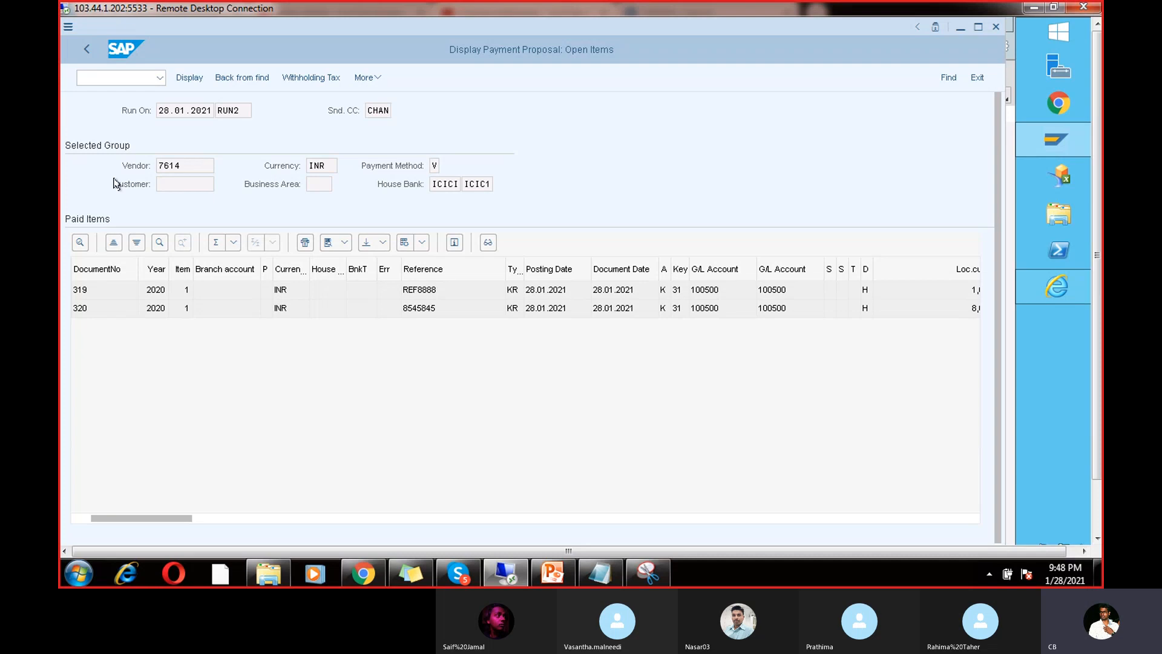
left_click_drag(190, 165, 115, 153)
Step: Return to RUN2's status and schedule the actual payment run
left_click(87, 51)
left_click(88, 53)
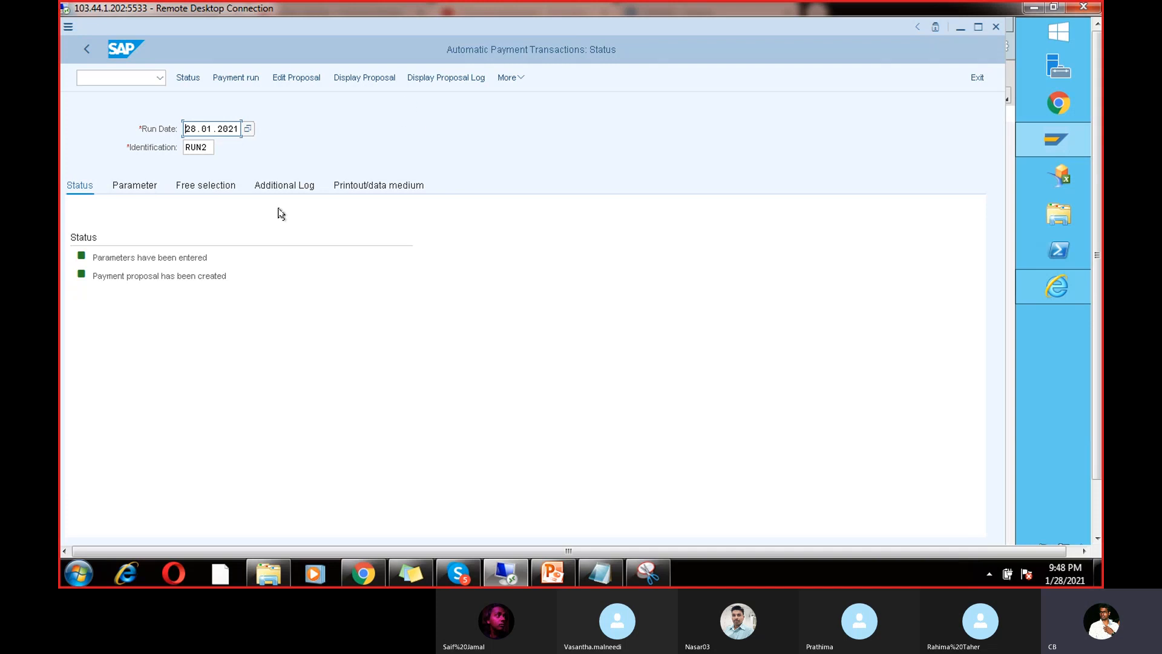
left_click(243, 77)
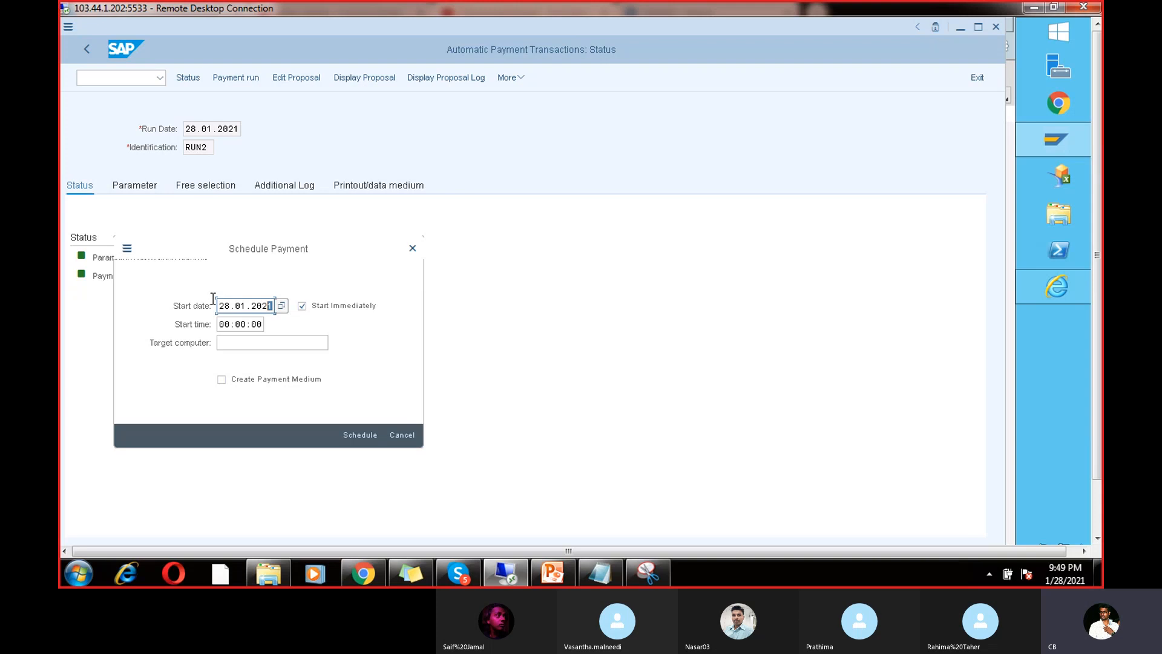
Step: Schedule RUN2's payment run to start immediately on 28.01.2021
left_click(194, 306)
left_click(343, 430)
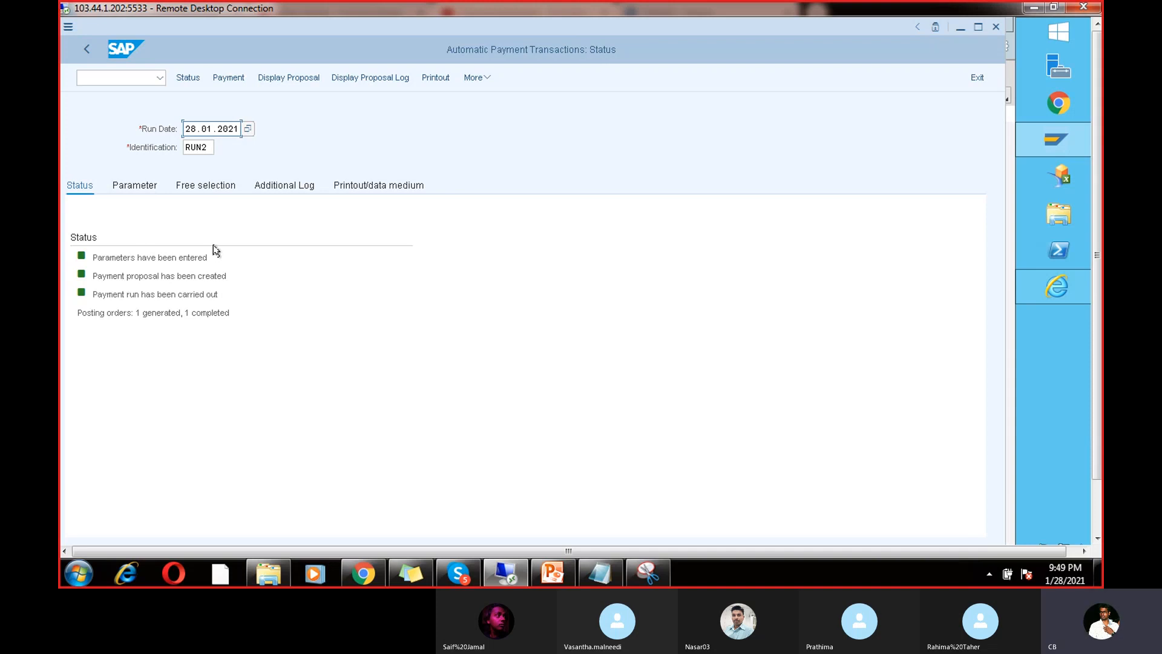
Step: Open FBL1N and run the open-items report for vendor 7614 in company code CHAN
left_click(139, 80)
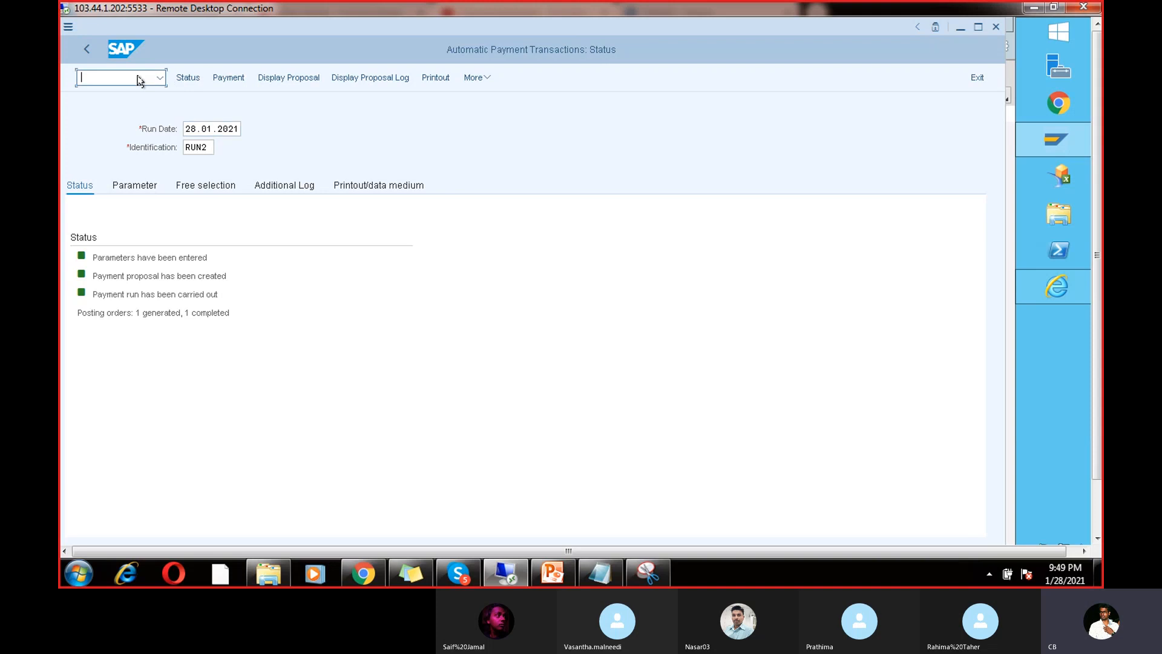
type("/nfbl1n")
key("Return")
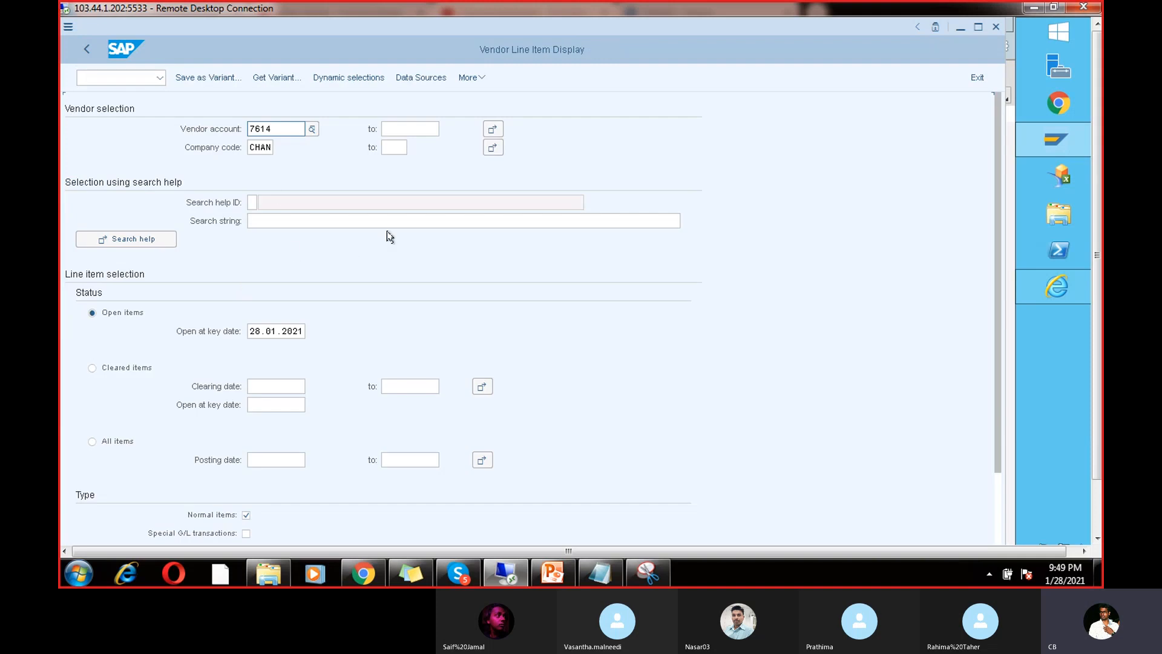
left_click(483, 81)
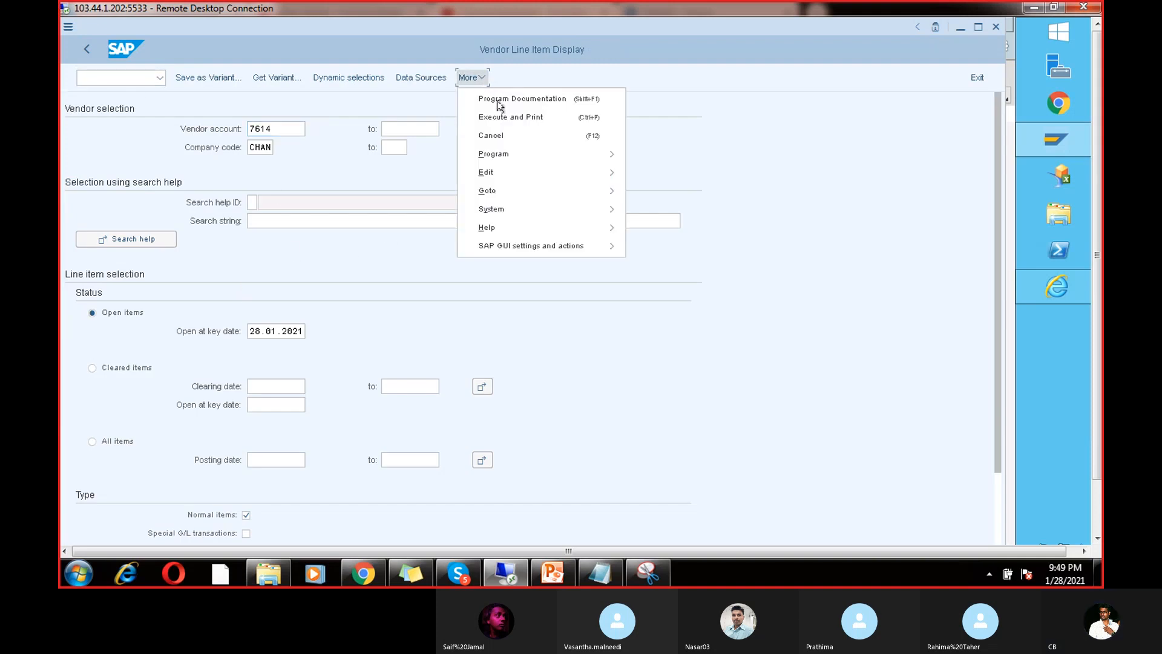
left_click(506, 115)
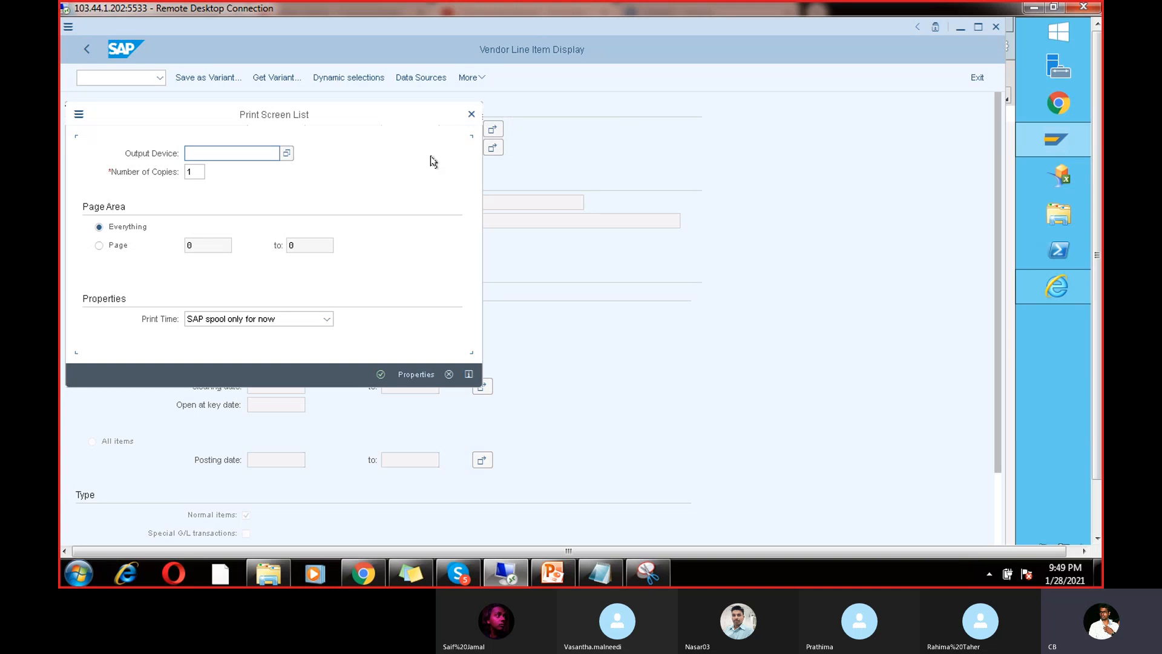
left_click(471, 114)
left_click(481, 78)
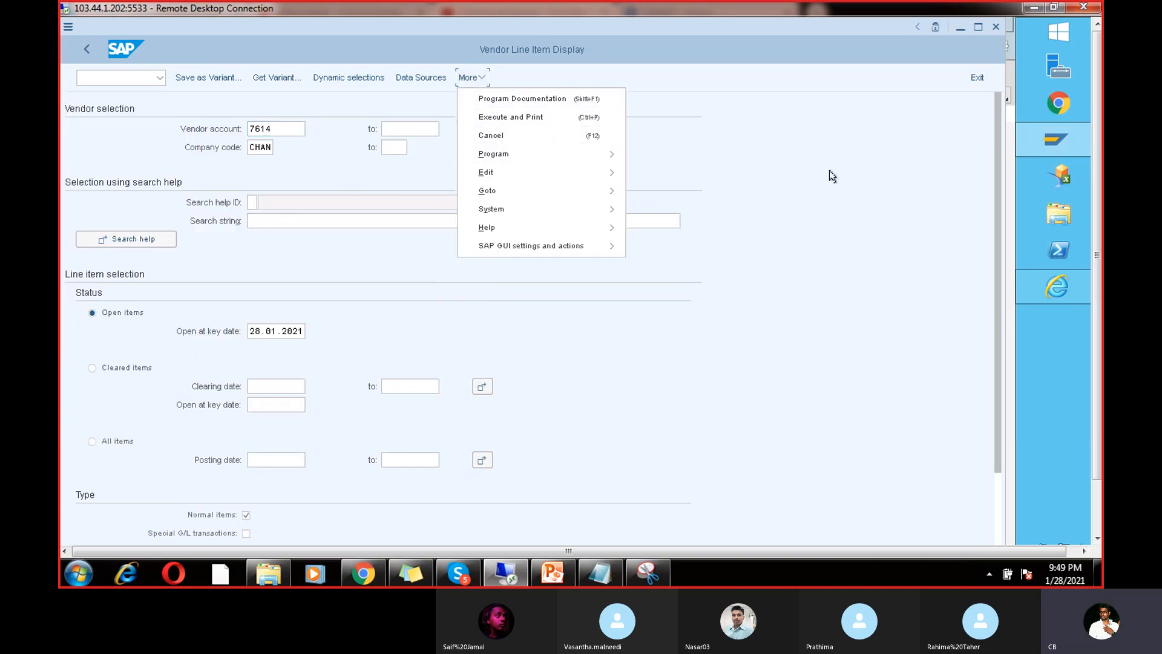
left_click(996, 507)
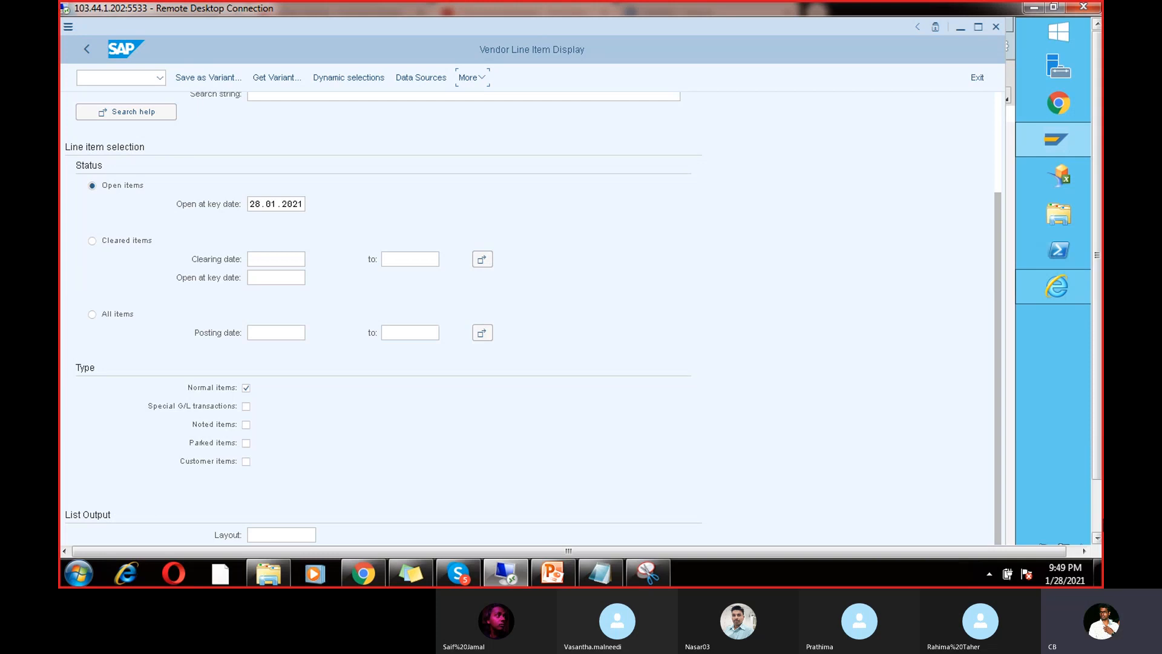
left_click(1096, 507)
left_click(982, 527)
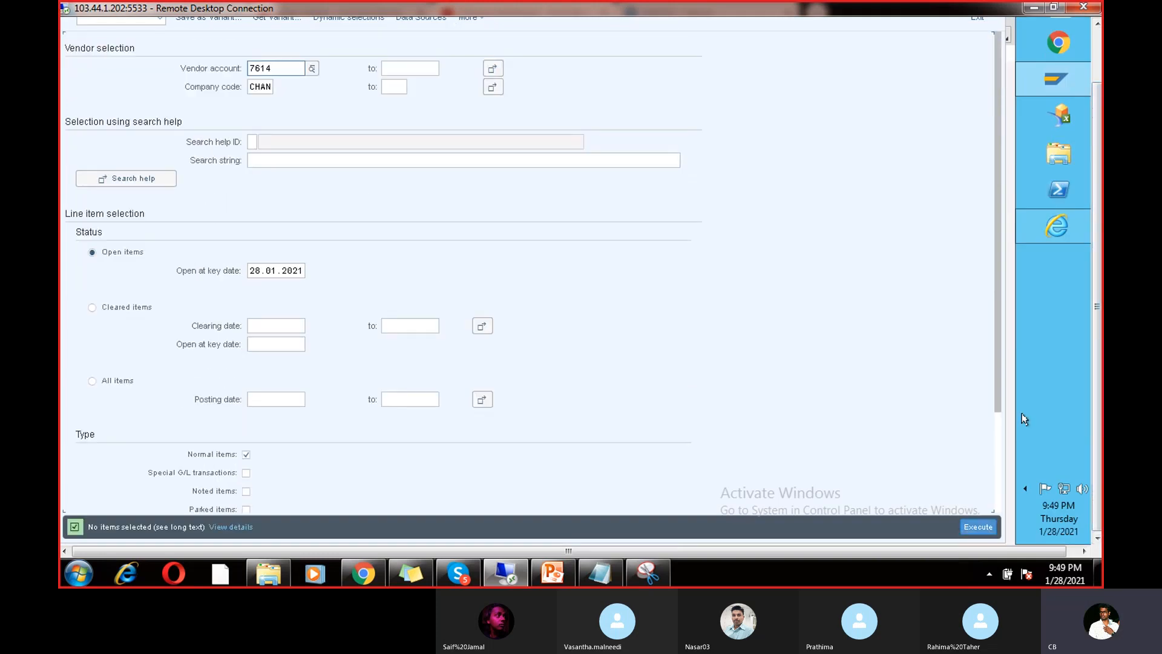
Step: Switch the report to cleared items with clearing date 28.01.2021 and execute it
left_click(1097, 68)
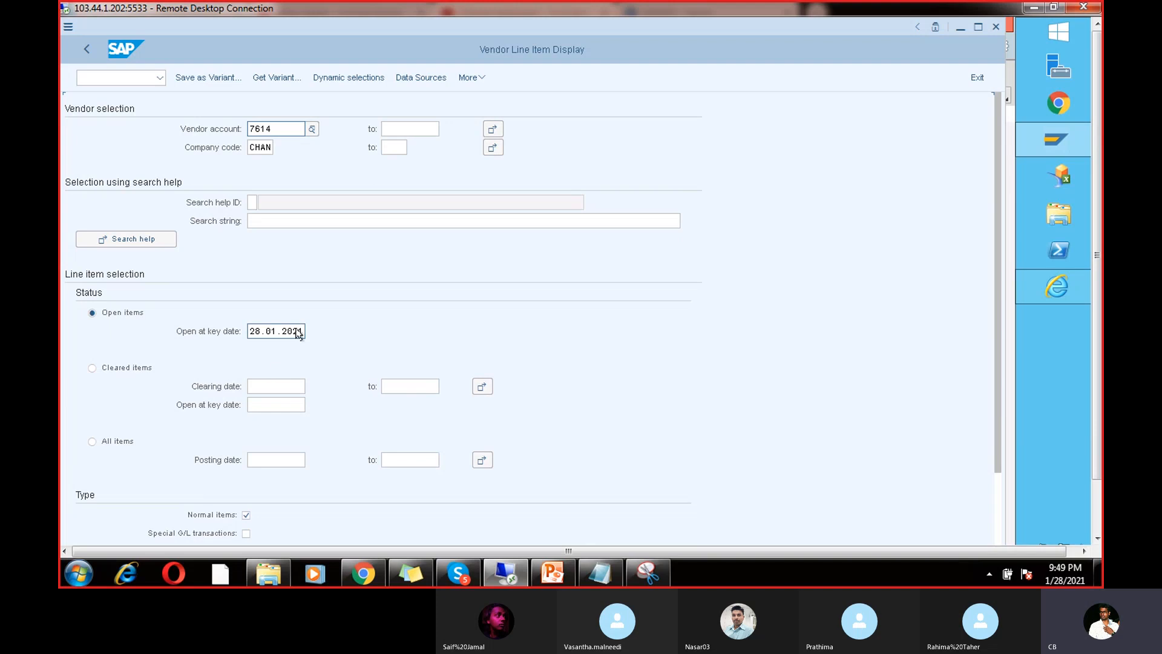
left_click_drag(302, 331, 236, 326)
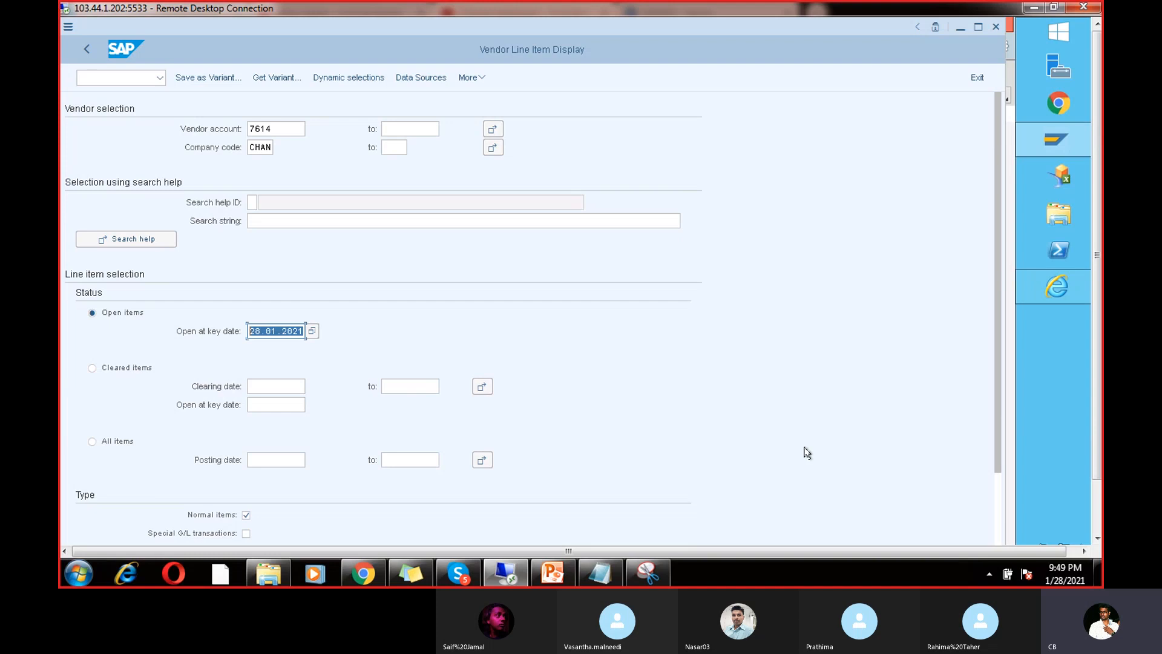
mouse_move(1098, 422)
left_mouse_down()
mouse_move(1095, 476)
mouse_move(1097, 416)
left_mouse_up()
left_click(92, 369)
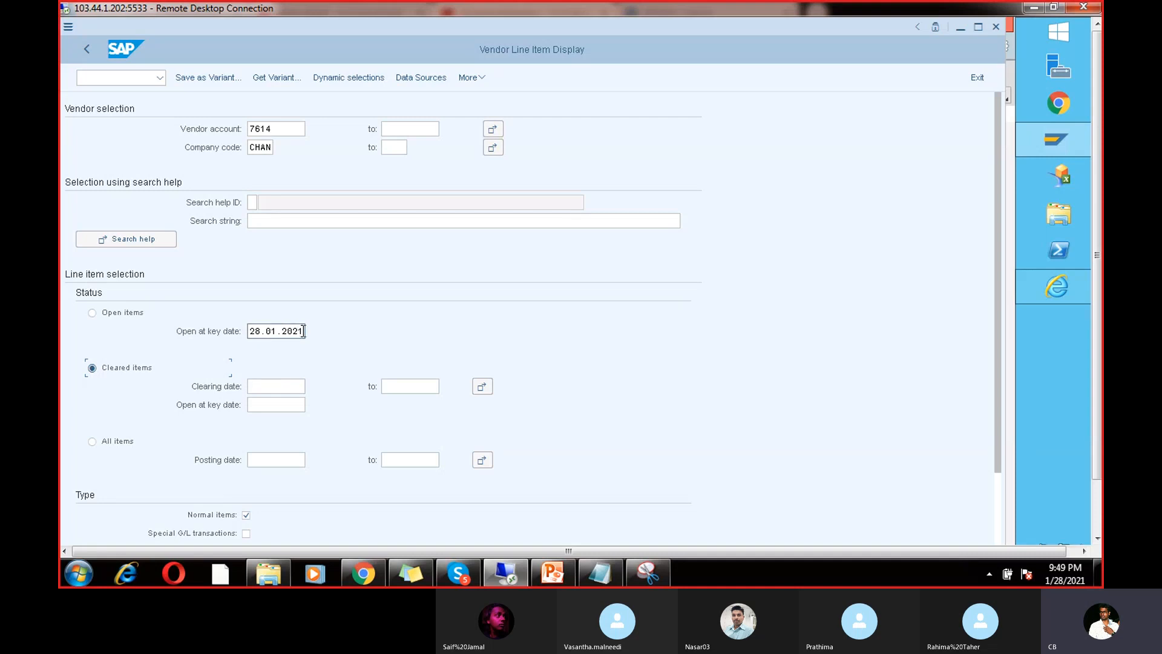
left_click_drag(303, 330, 216, 318)
key("ctrl+c")
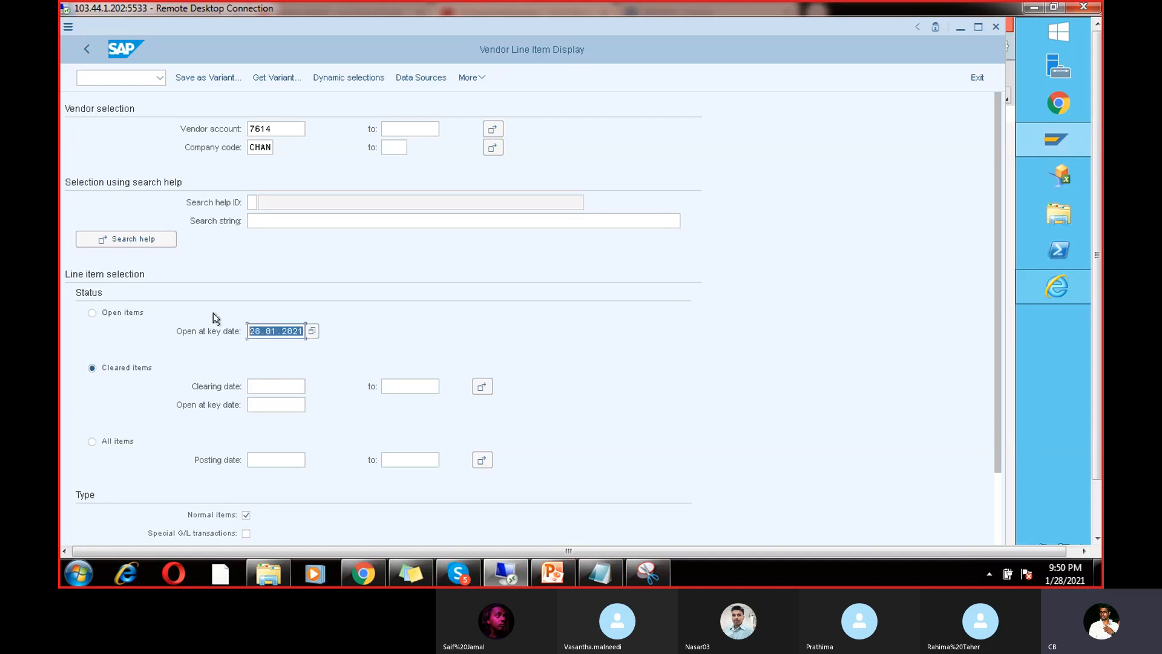
left_click(256, 357)
left_click(265, 384)
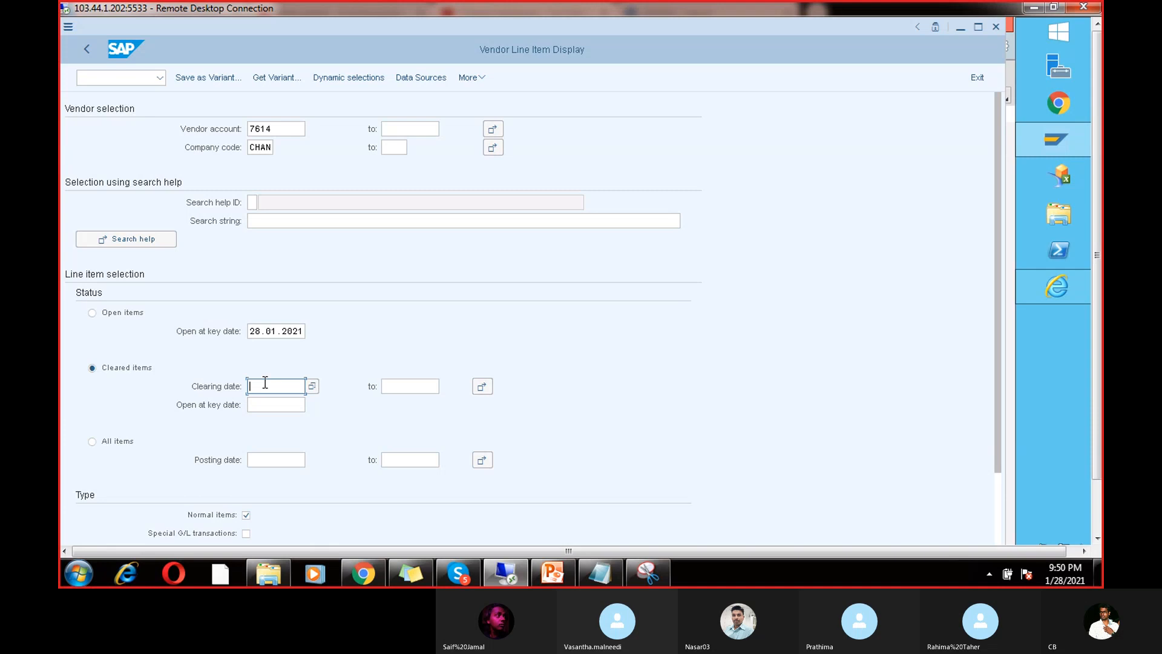
key("ctrl+v")
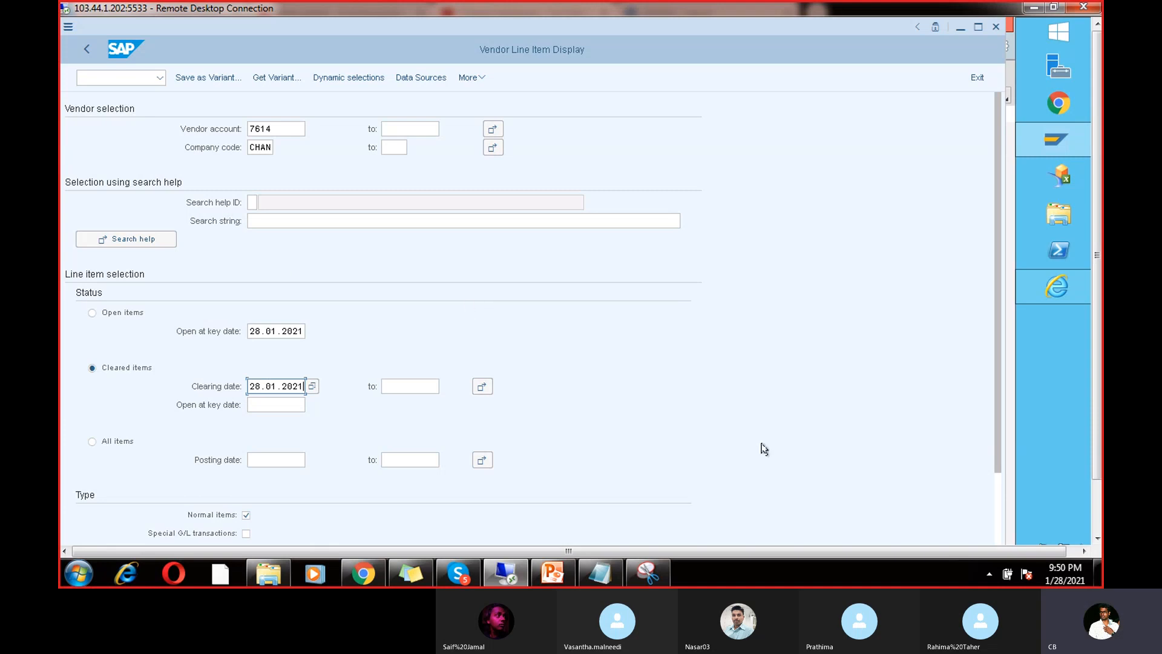
left_click(1097, 493)
left_click(978, 525)
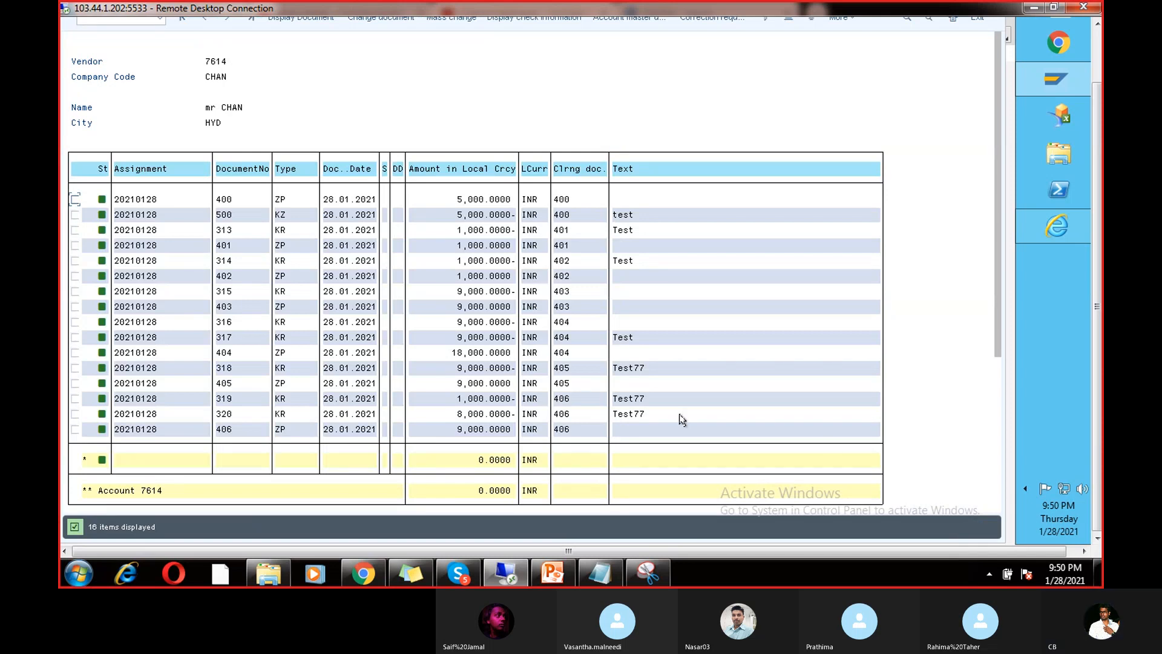
Step: Review the ZP and KZ payment rows, then go back to the FBL1N selection screen
left_click(291, 200)
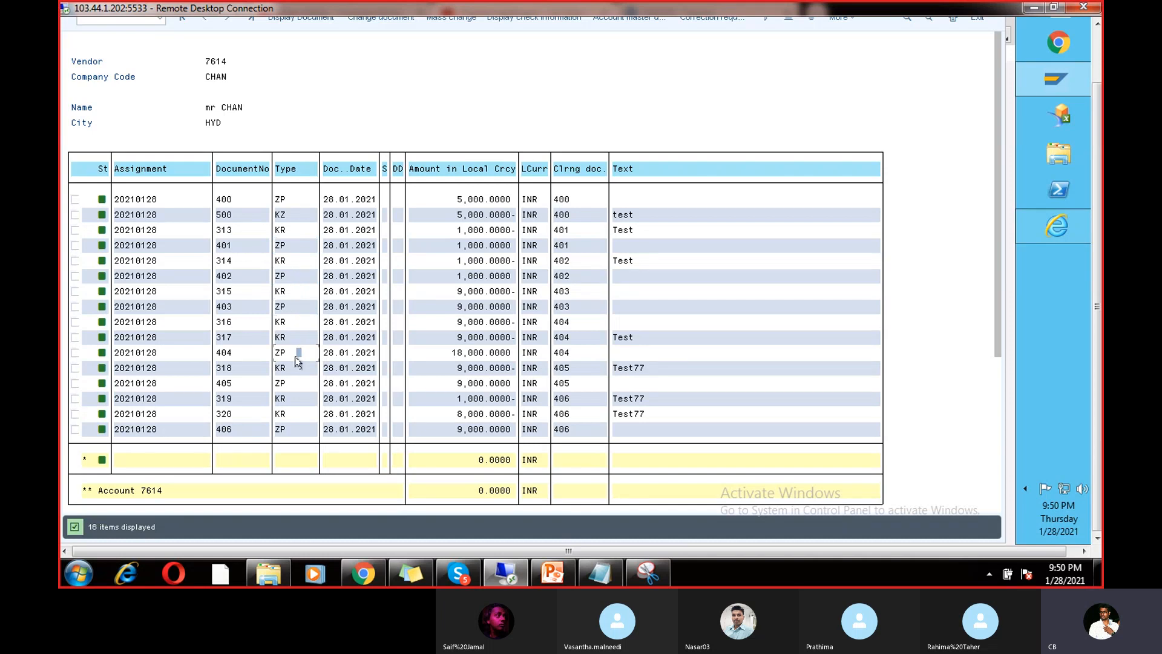
left_click(298, 384)
left_click(282, 216)
left_click(280, 388)
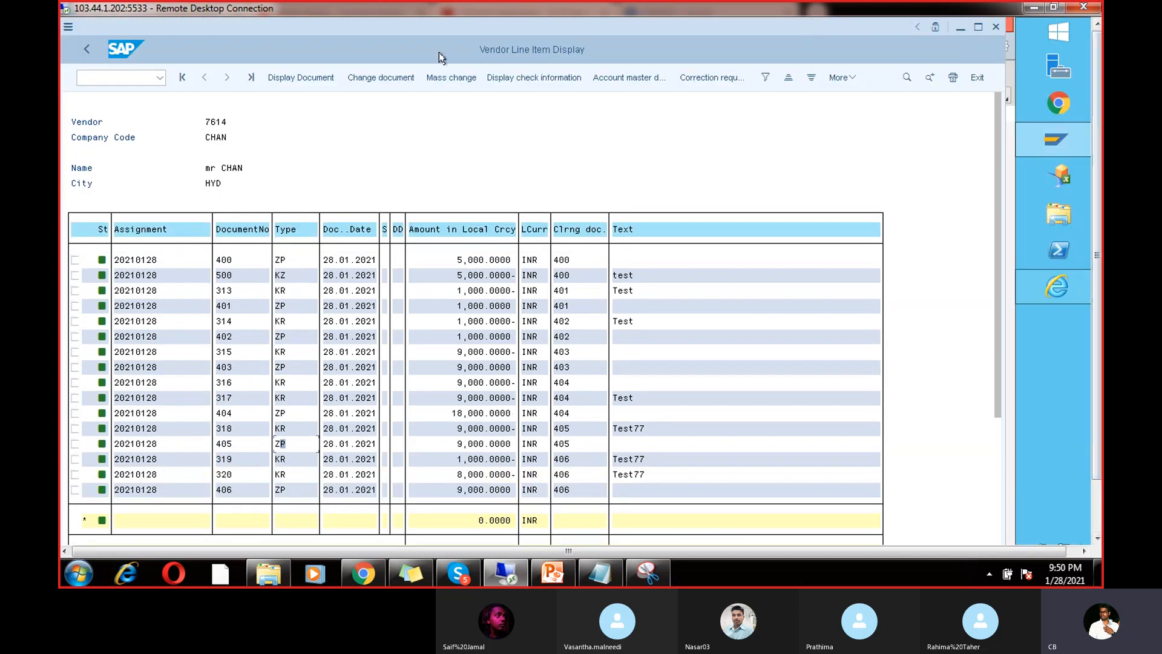
left_click(85, 54)
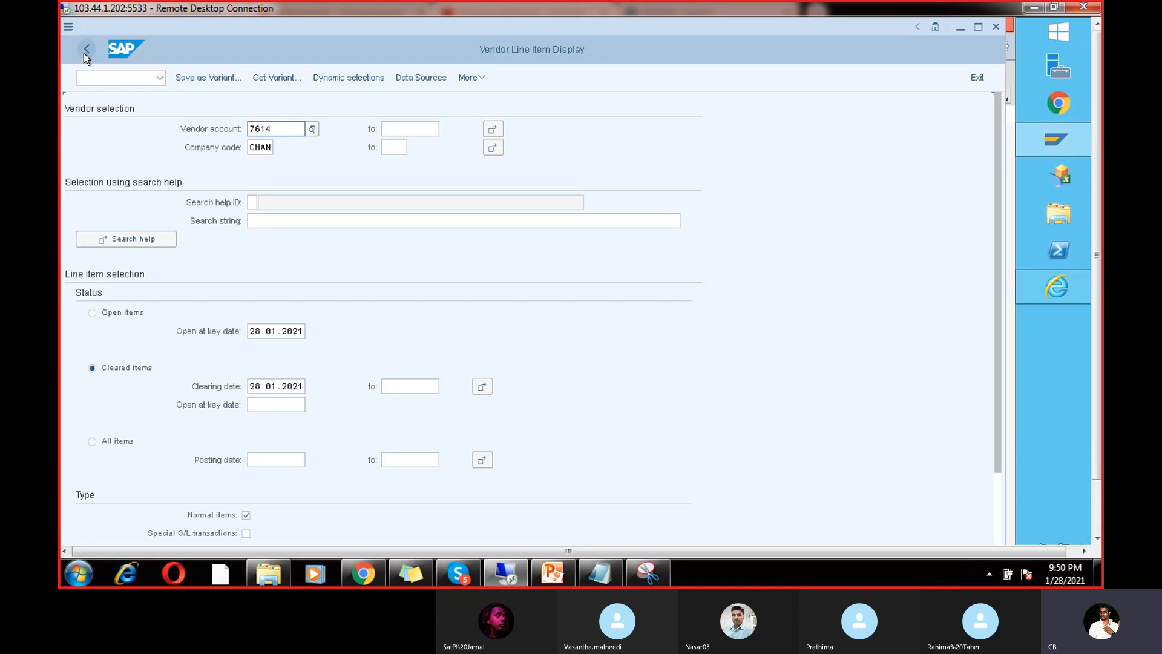
Step: Open SE16 for table BSEG and clear the 500 maximum-hits limit
left_click(100, 81)
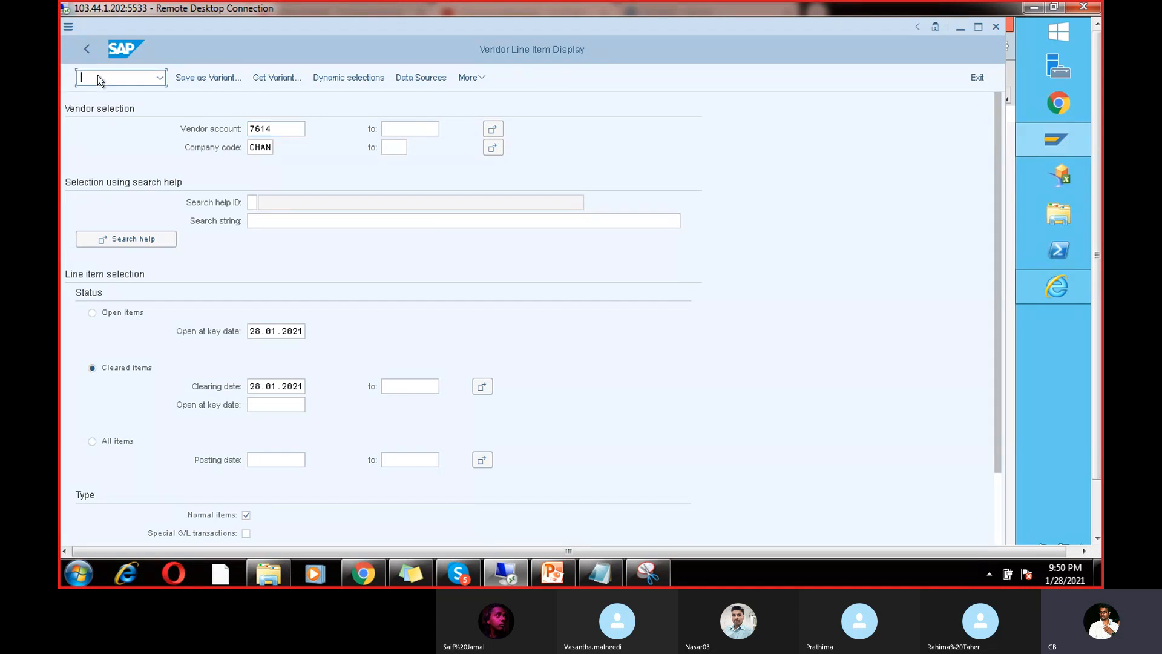
type("/nse16n")
key("Return")
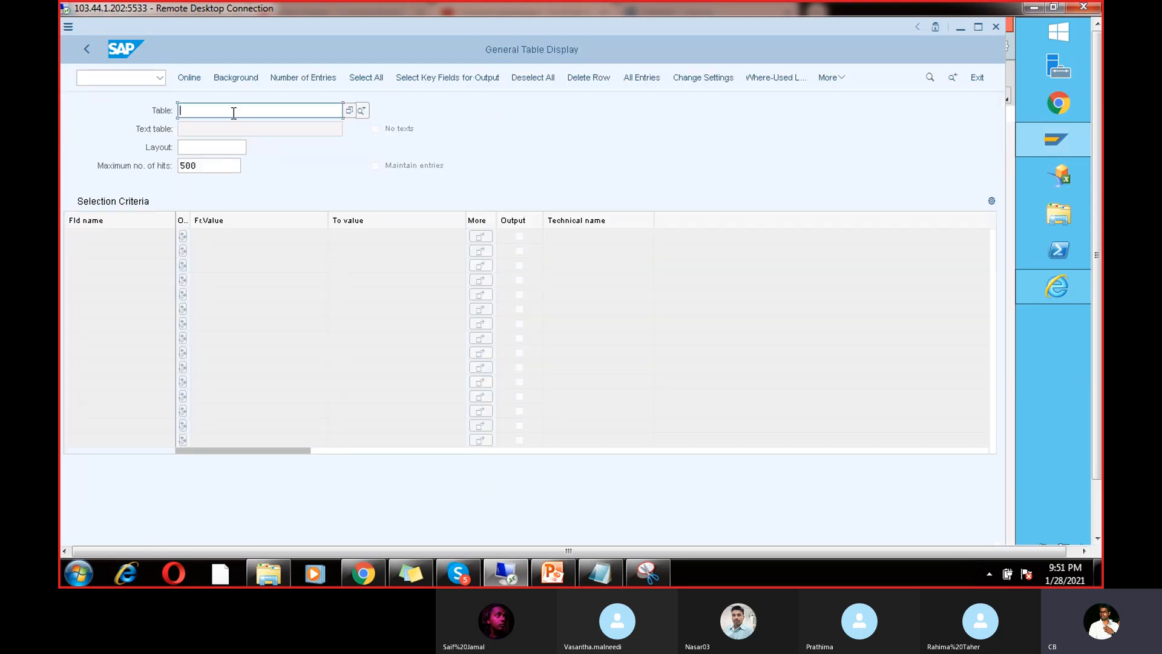
type("BSEG")
key("Return")
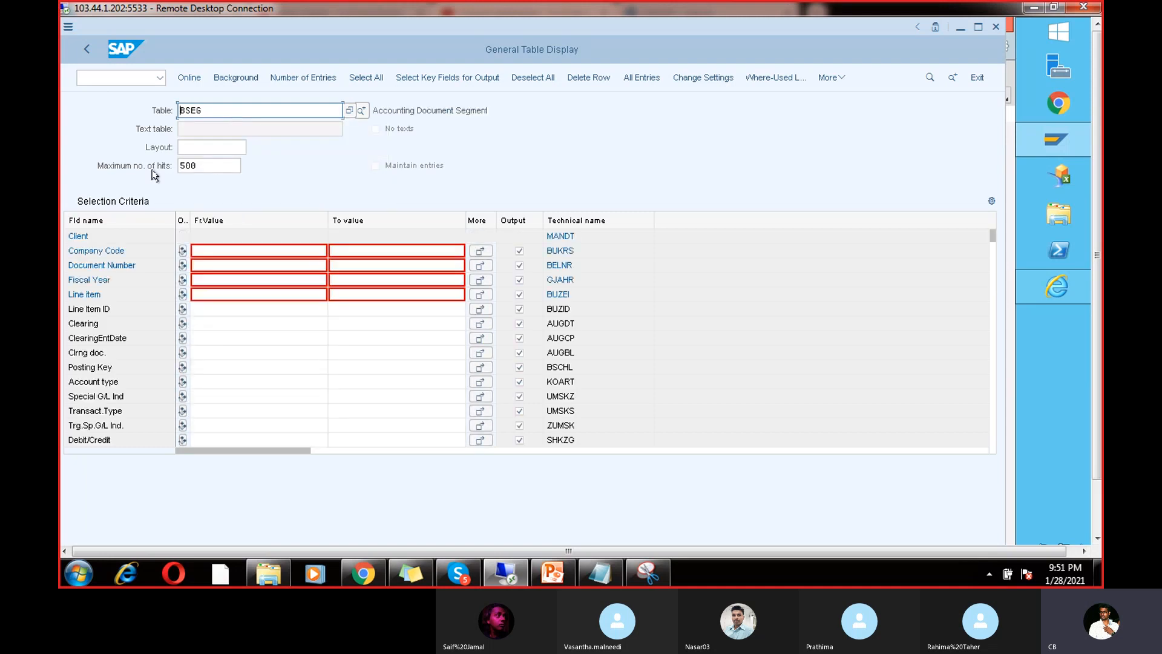
left_click_drag(201, 167, 162, 164)
key("BackSpace")
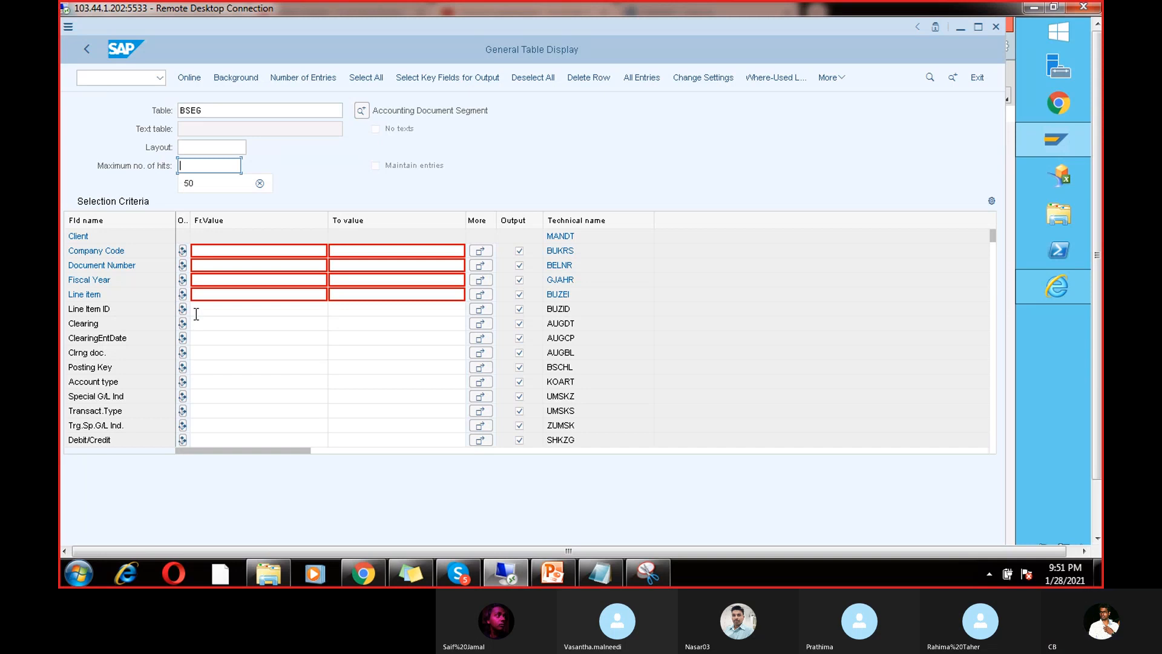
Step: Enter company code CHAN and fiscal year 2021, then run the query, which finds no values
left_click(224, 280)
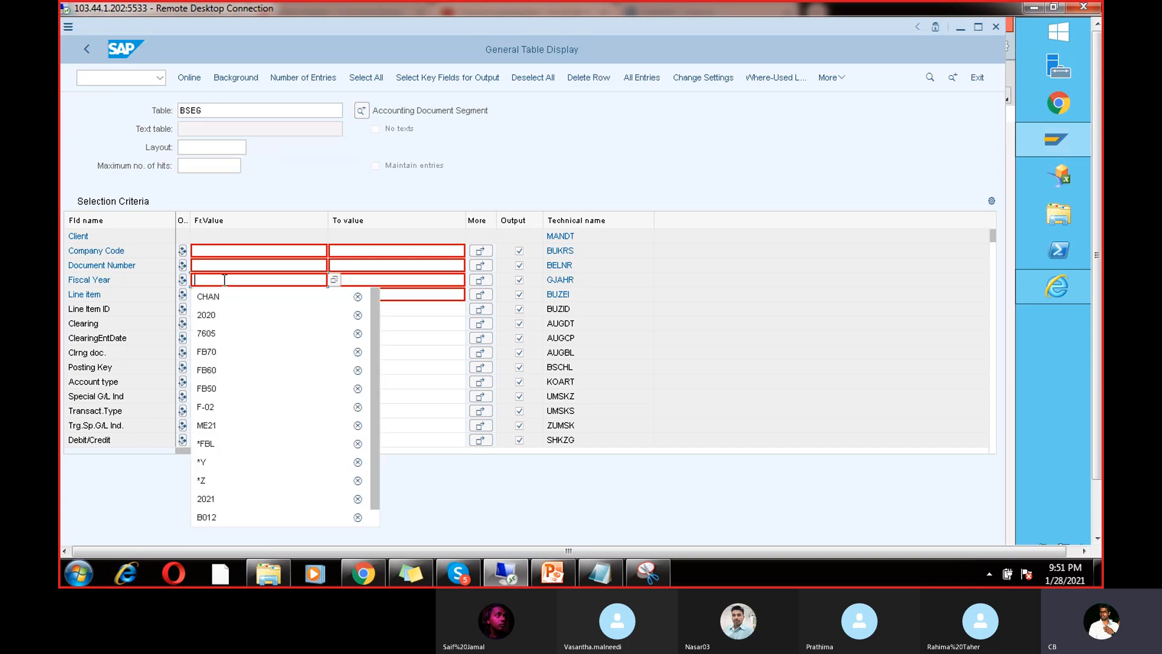
type("CHAN")
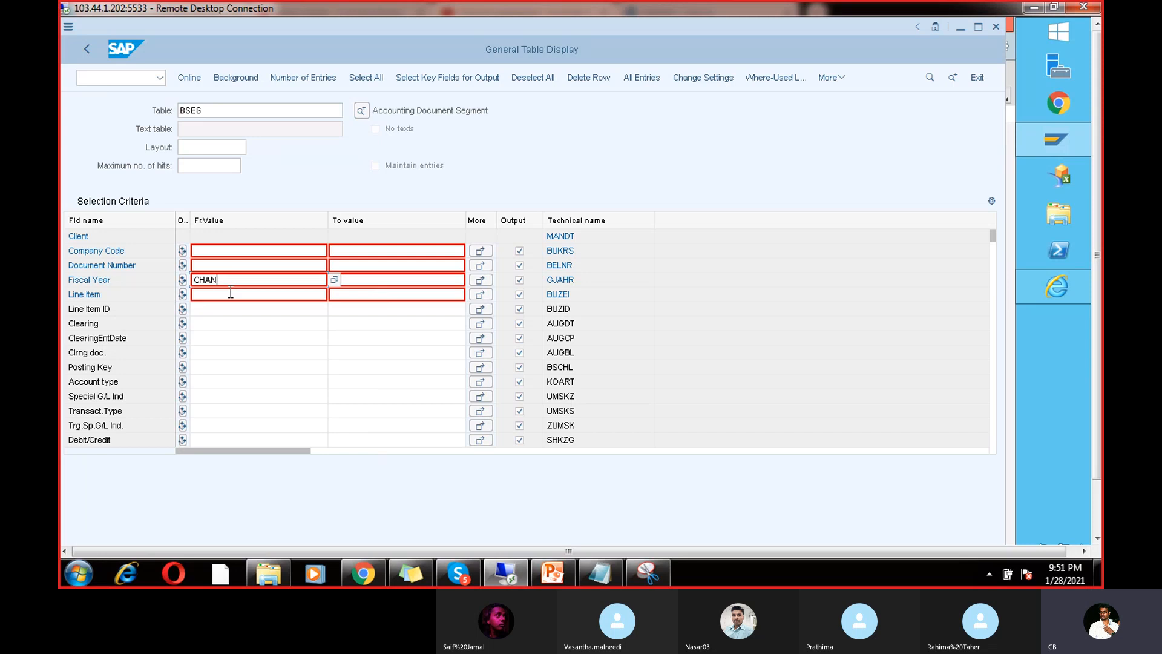
left_click(231, 293)
type("202")
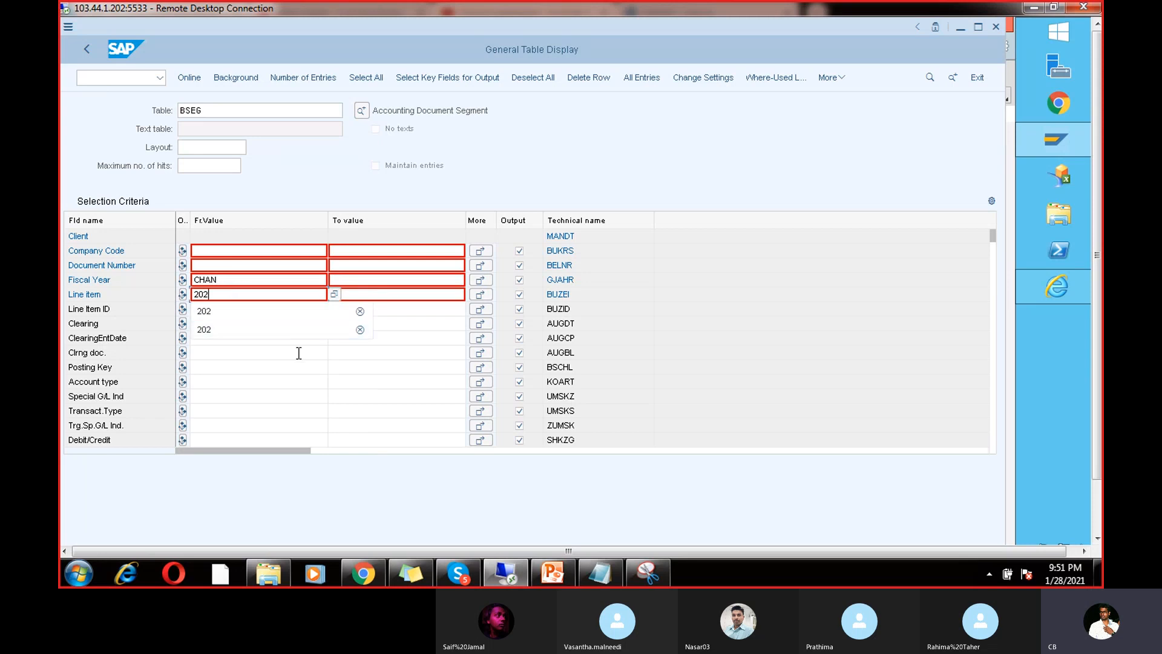
left_click(268, 294)
key("BackSpace")
key("BackSpace")
key("BackSpace")
left_click_drag(264, 280, 177, 273)
key("BackSpace")
left_click(214, 252)
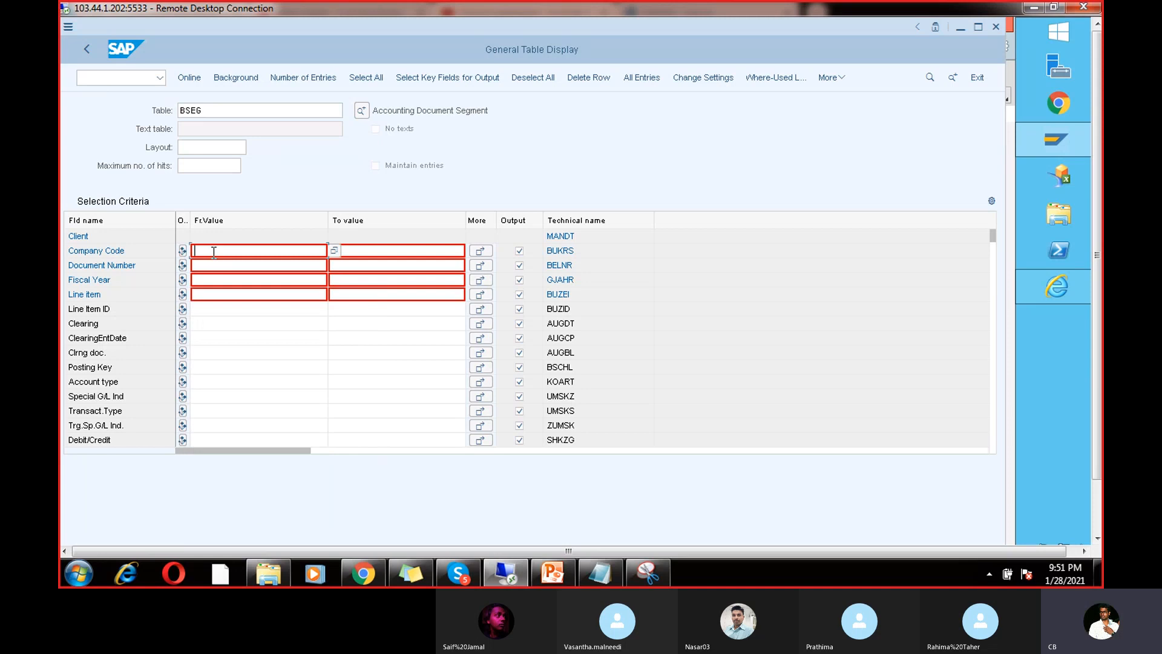
left_click(220, 264)
left_click(214, 279)
type("2021")
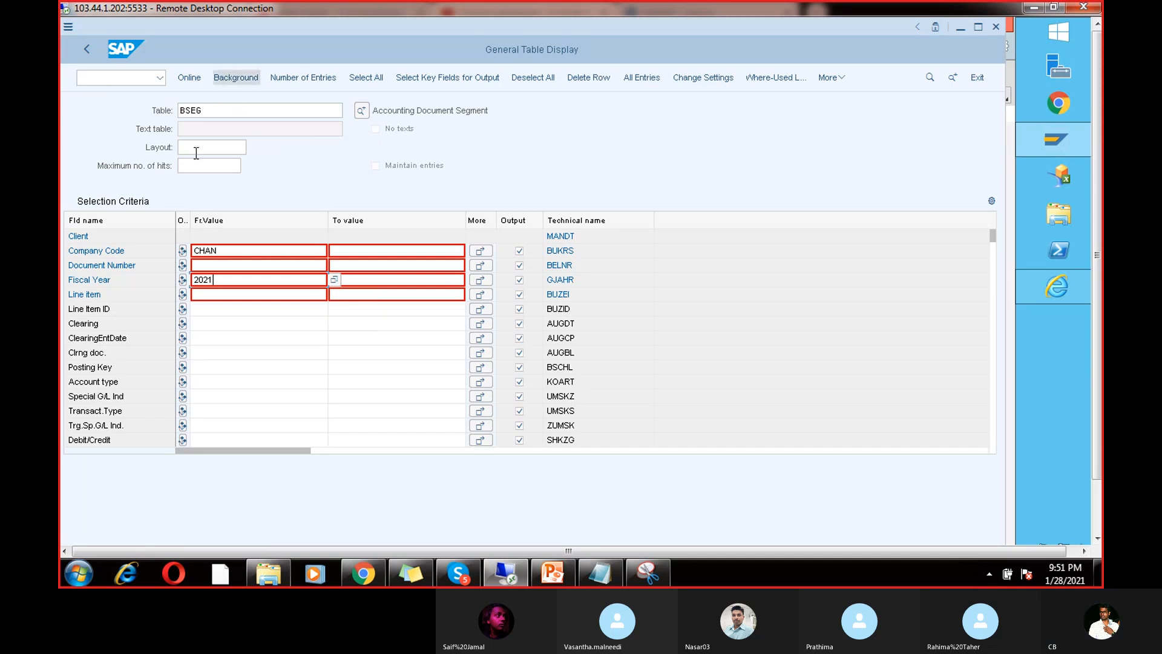
left_click(197, 81)
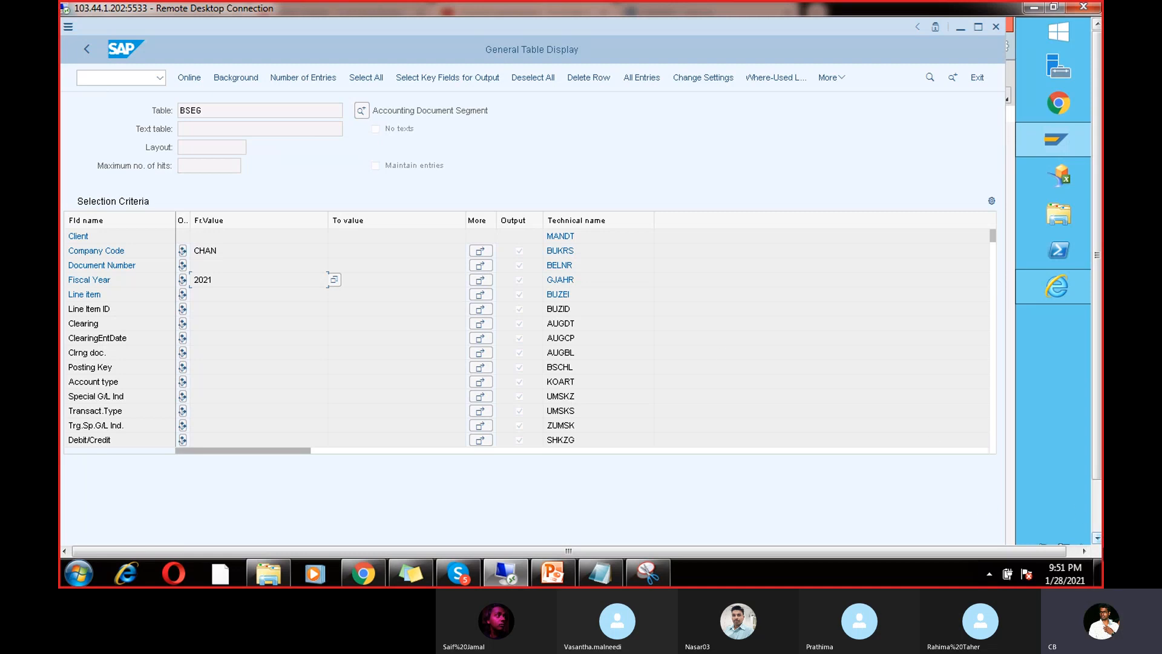
left_click(1098, 535)
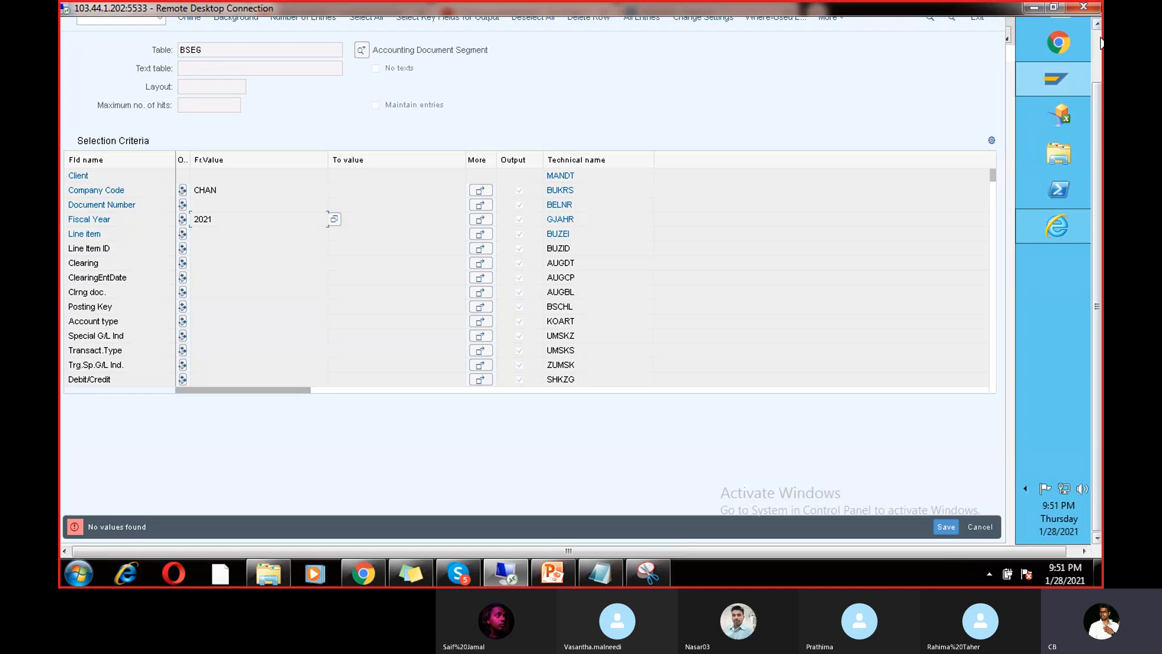
left_click(1100, 40)
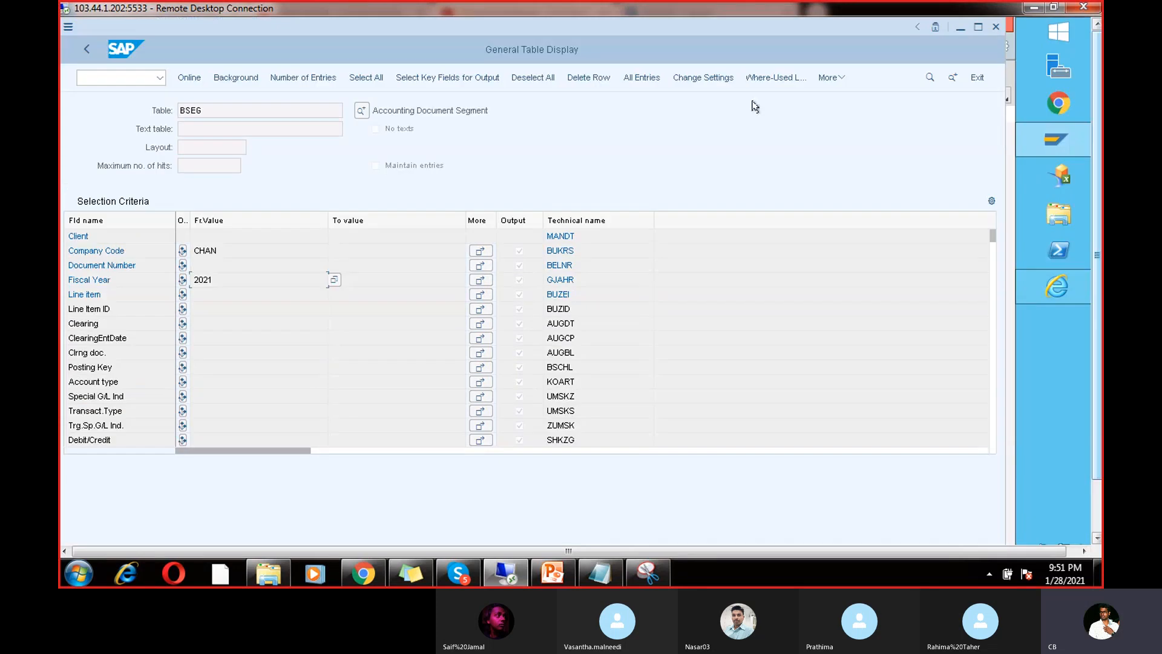
Step: Rerun SE16 on BSEG with company code CHAN and fiscal year 2021, returning 60 hits
left_click(88, 52)
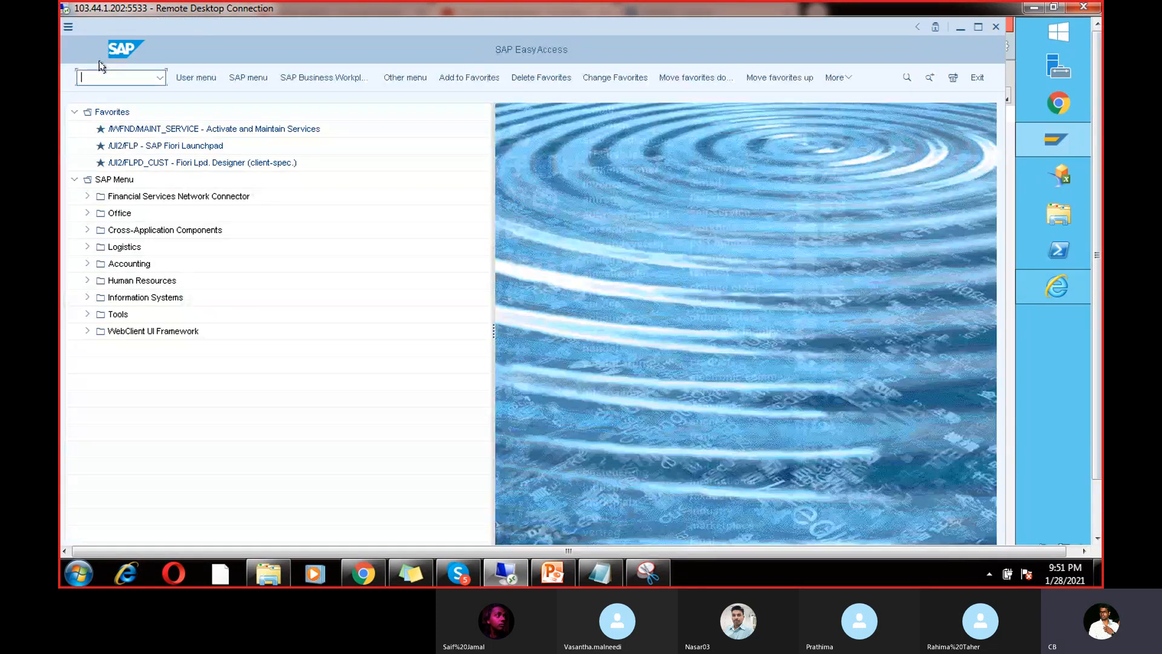
type("se16")
key("Return")
left_click(208, 245)
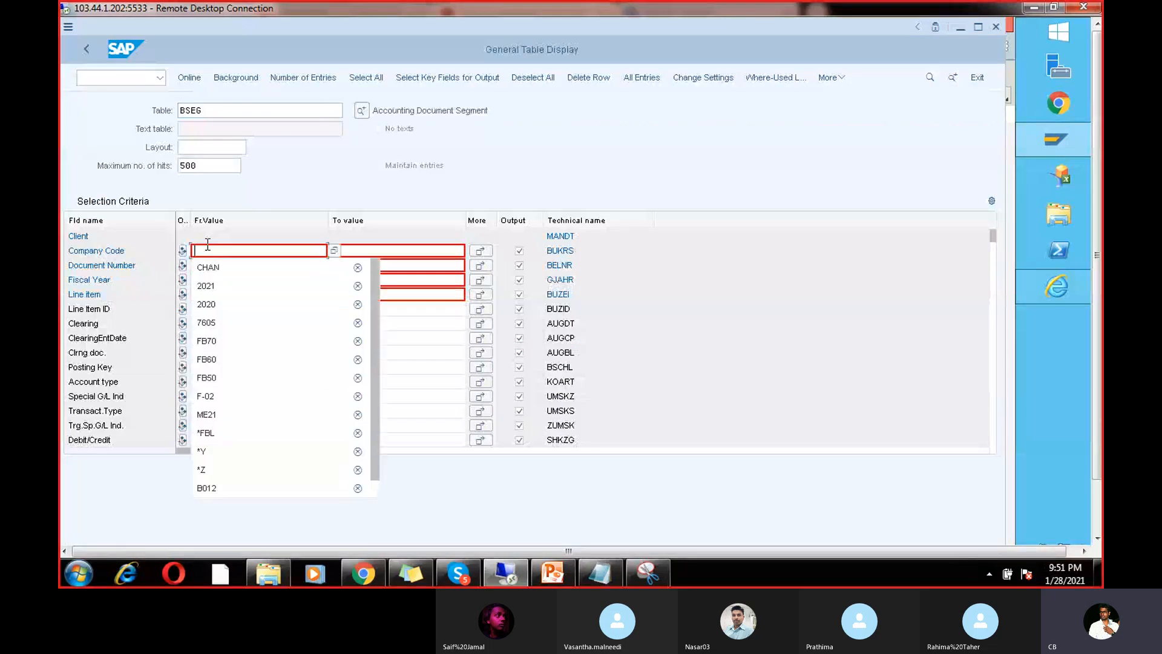
left_click(216, 264)
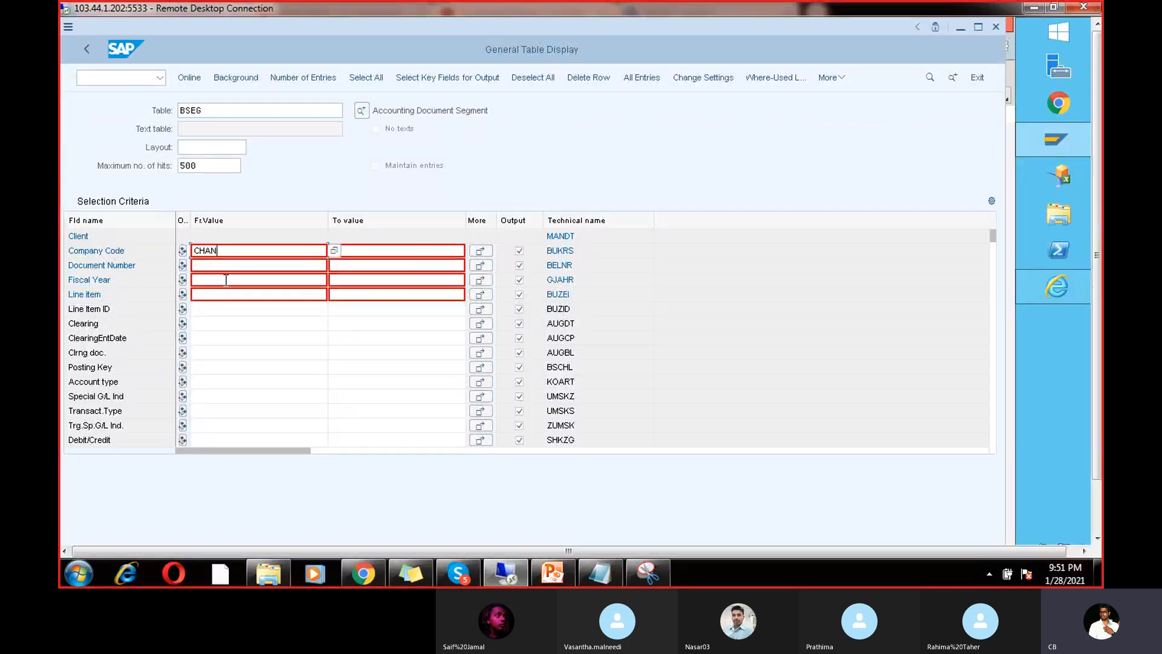
left_click(226, 279)
type("2021")
left_click(189, 78)
left_click(192, 78)
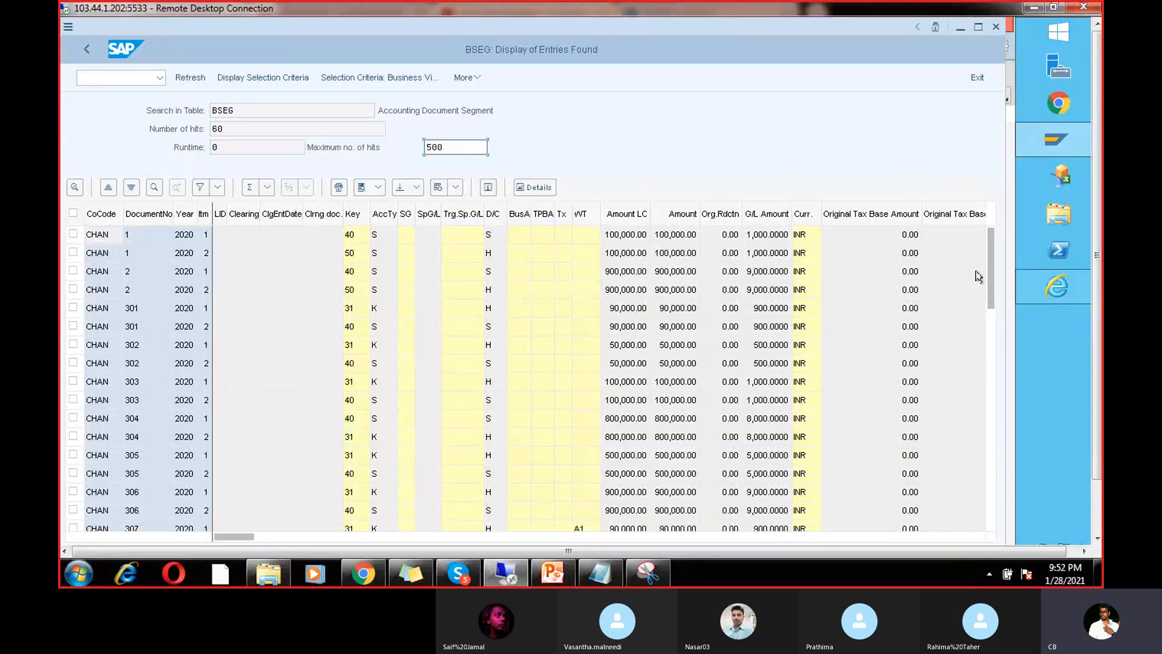
Step: Scroll down and back up through the 60 BSEG entries for CHAN
left_click_drag(990, 272, 989, 483)
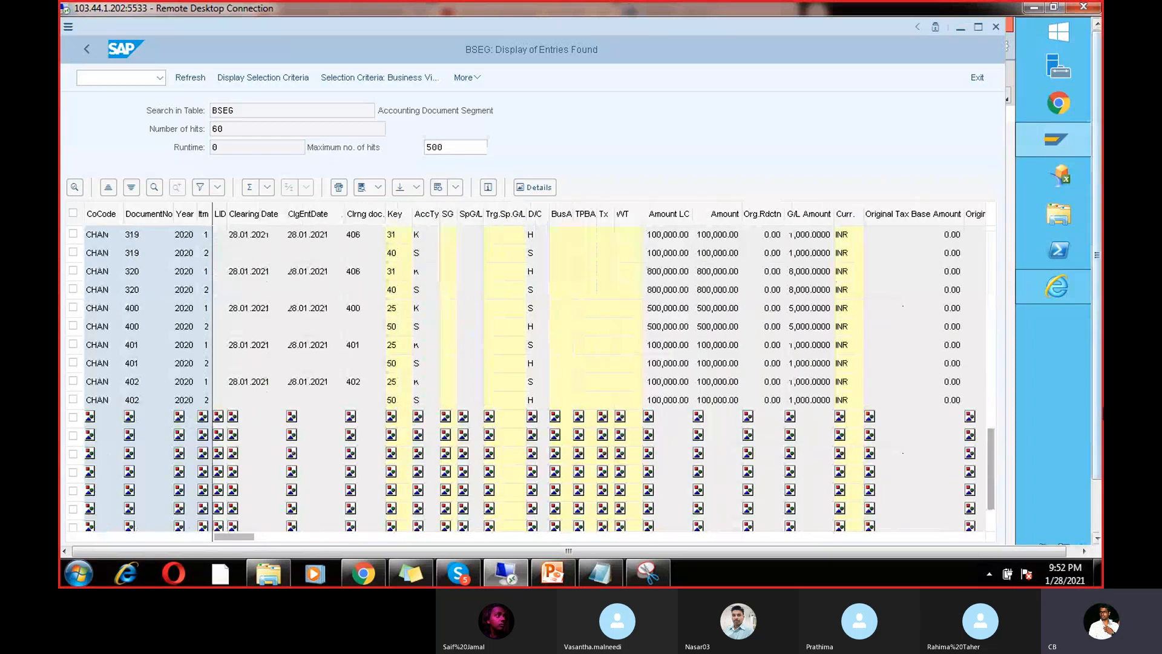
left_click_drag(1098, 410, 1097, 469)
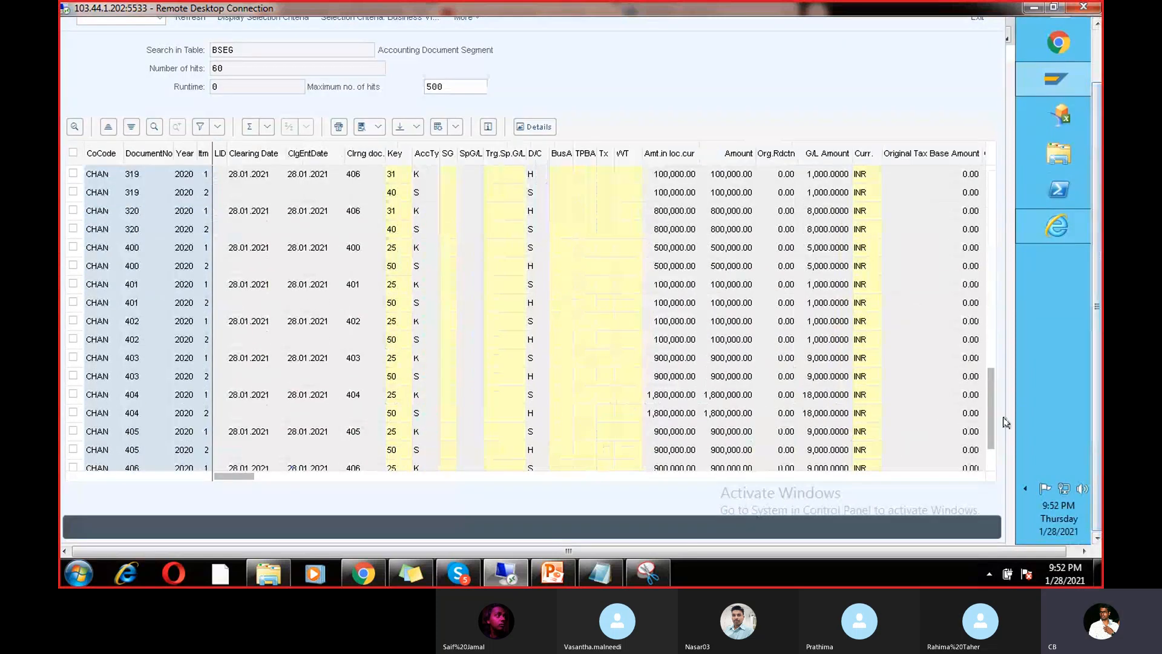
left_click_drag(990, 420, 990, 448)
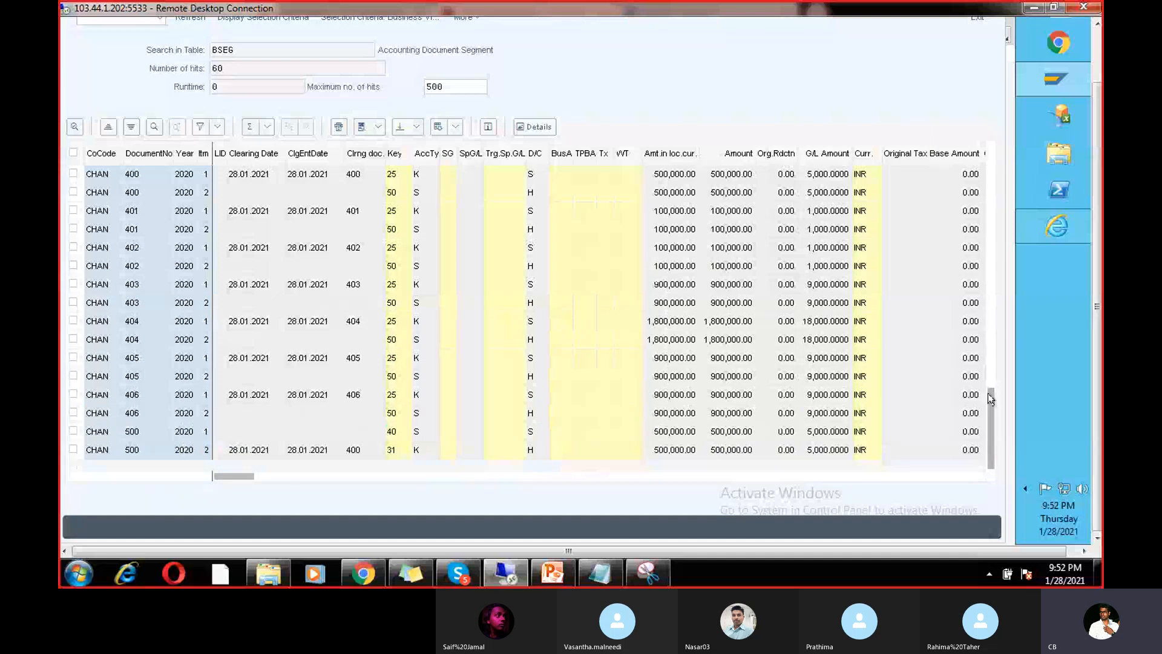
left_click_drag(988, 393, 983, 163)
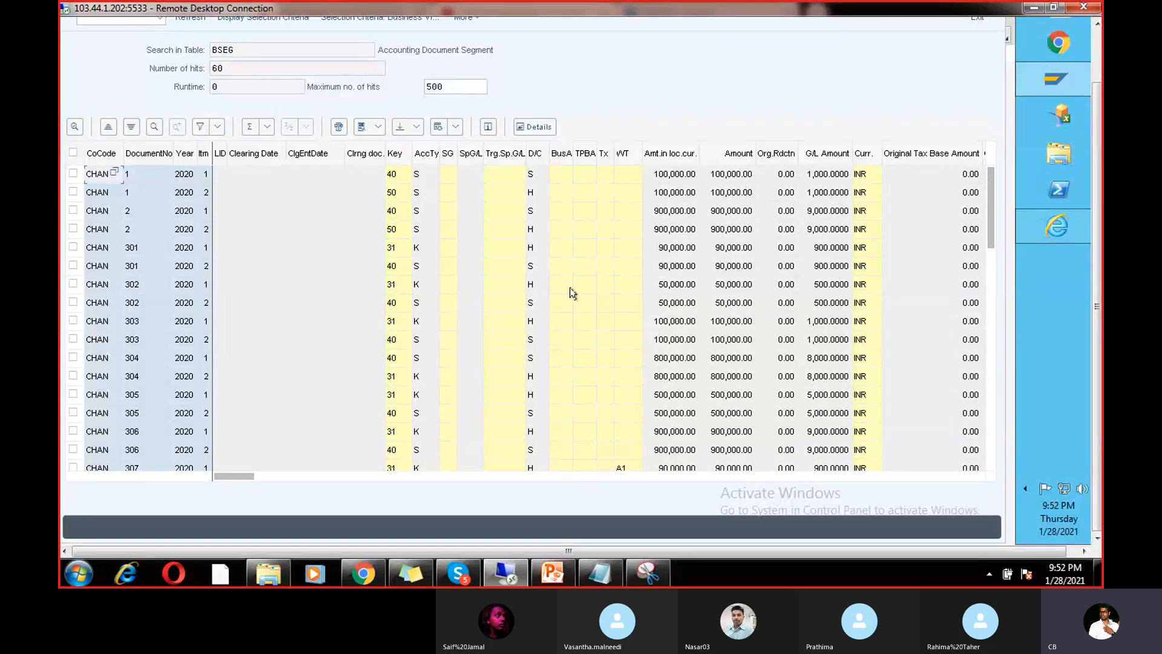
Step: Page right to the posting date, document date and Type columns, selecting Type
left_click(366, 476)
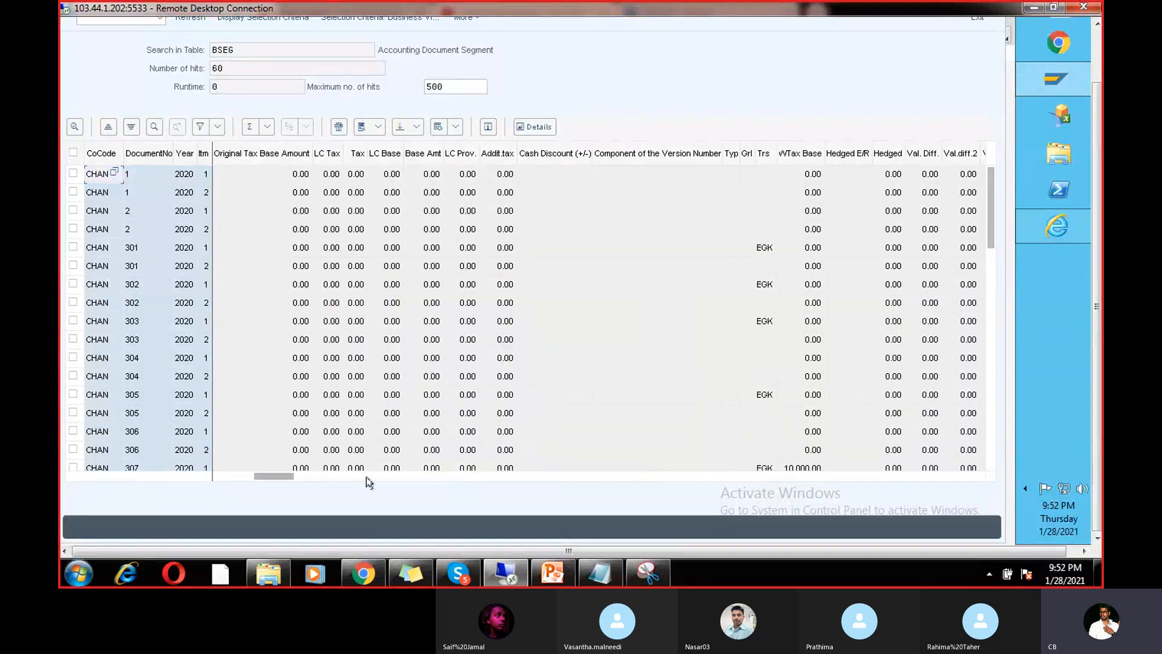
left_click(416, 476)
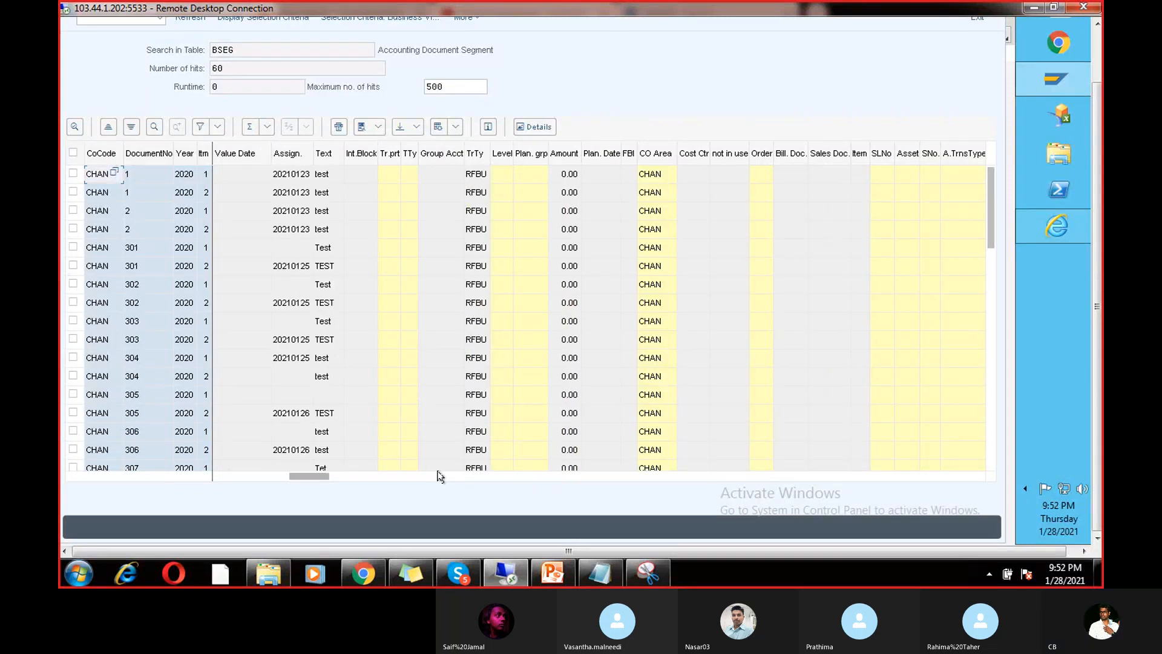
left_click(444, 478)
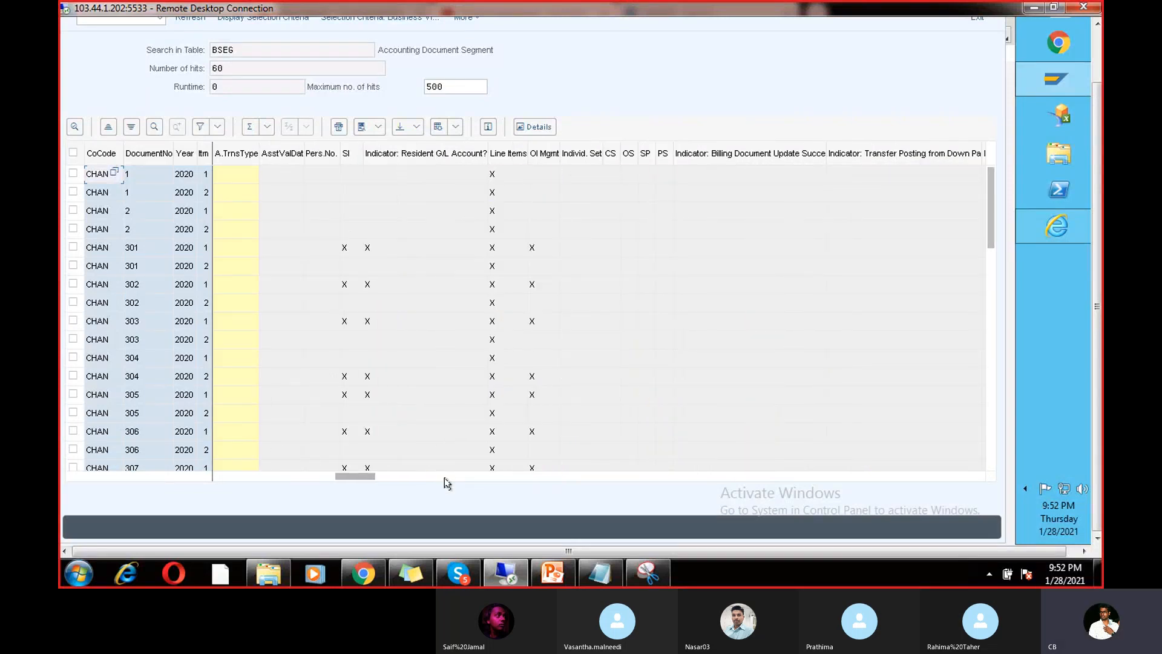
left_click(482, 475)
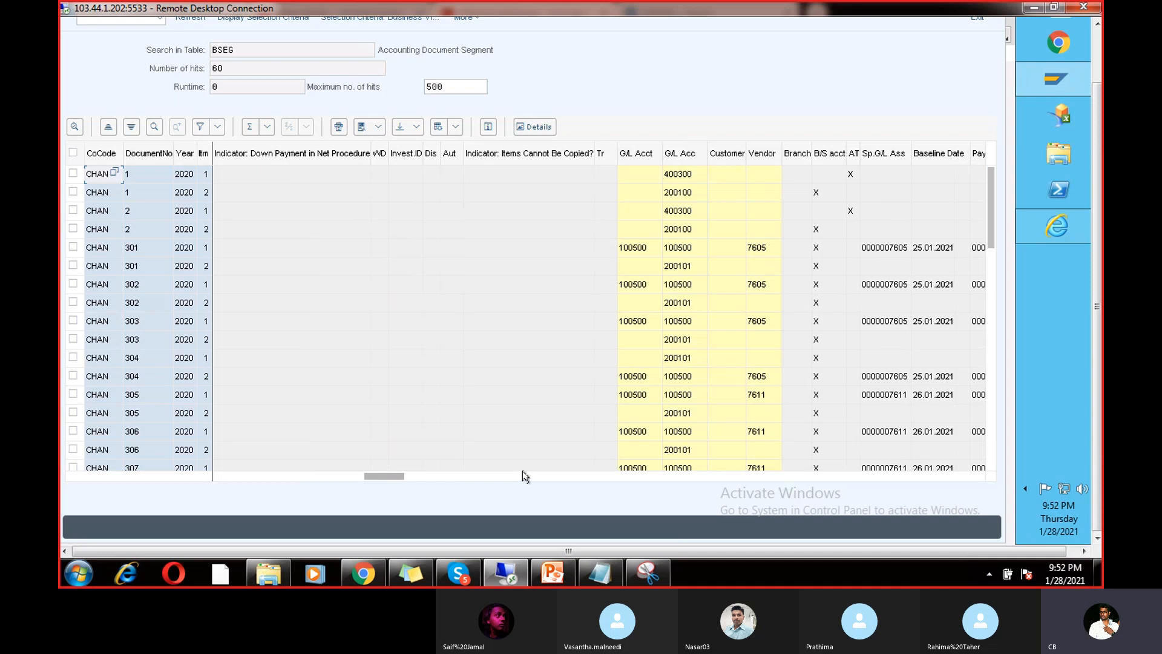
left_click(555, 477)
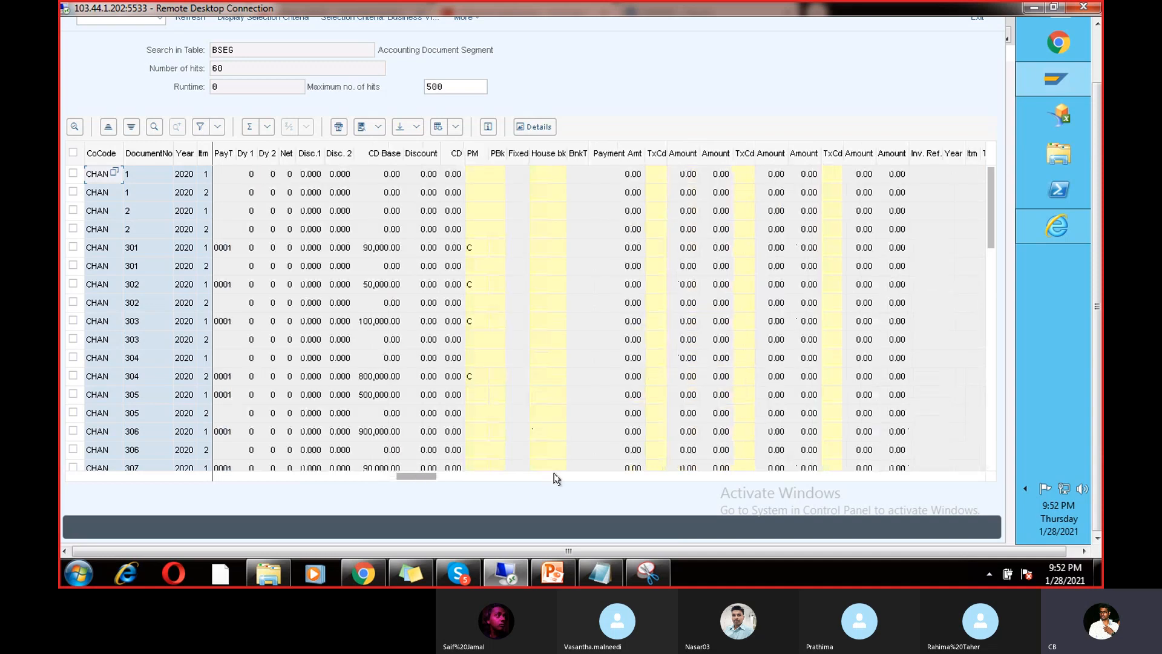
left_click(595, 478)
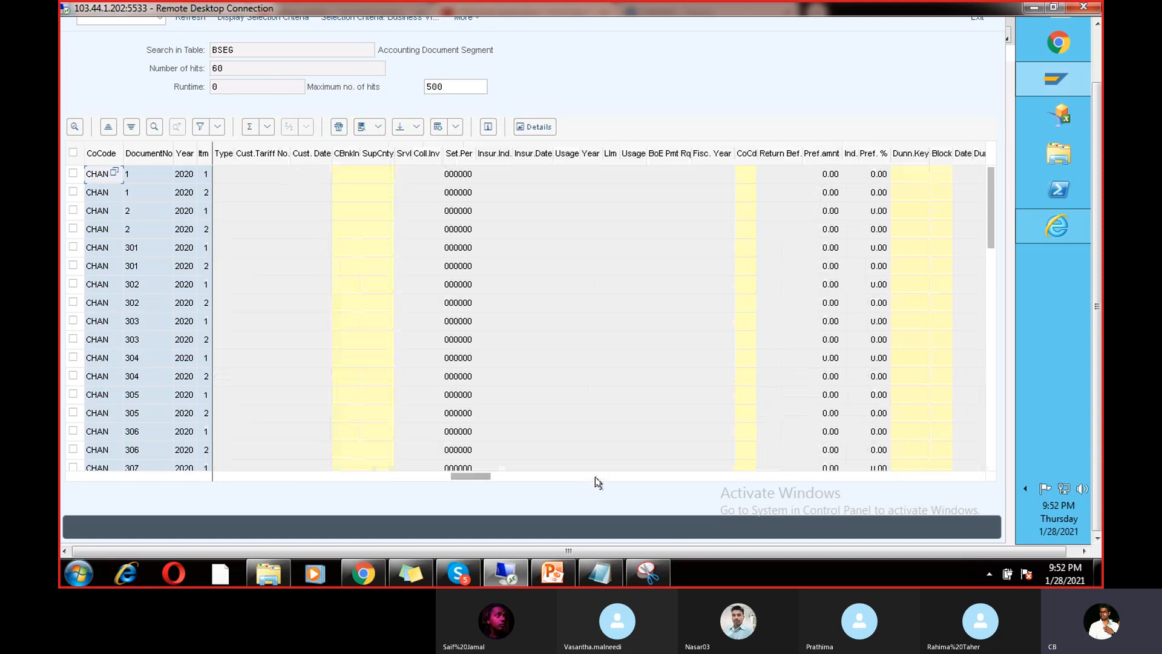
left_click(636, 477)
left_click(655, 477)
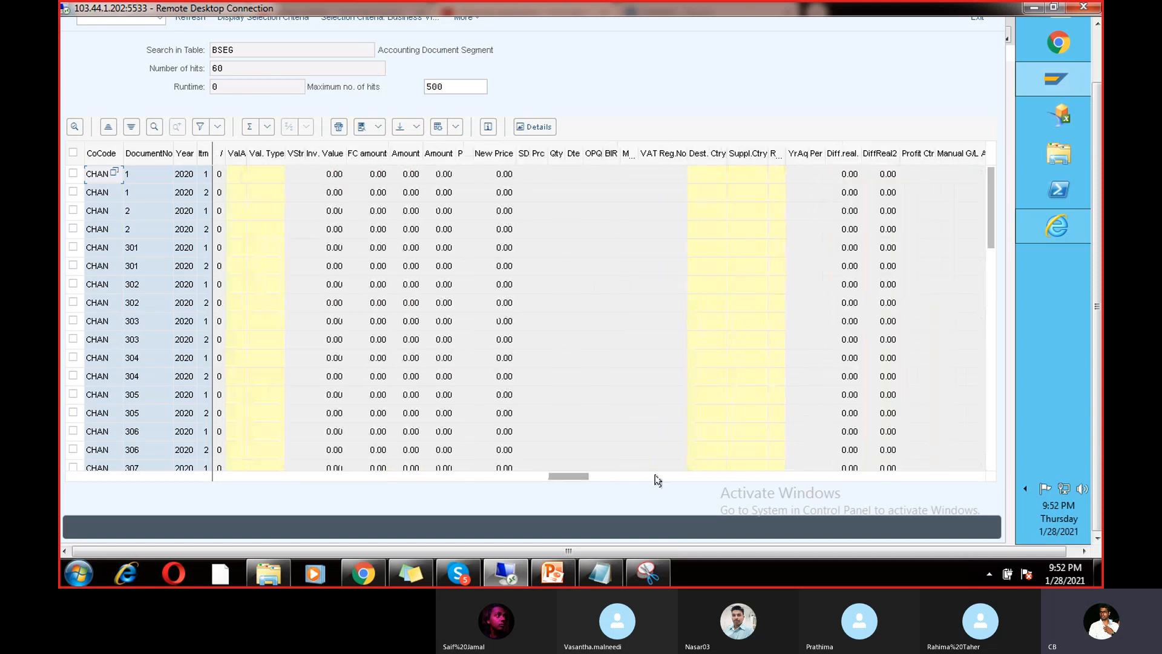
left_click(690, 477)
left_click(707, 477)
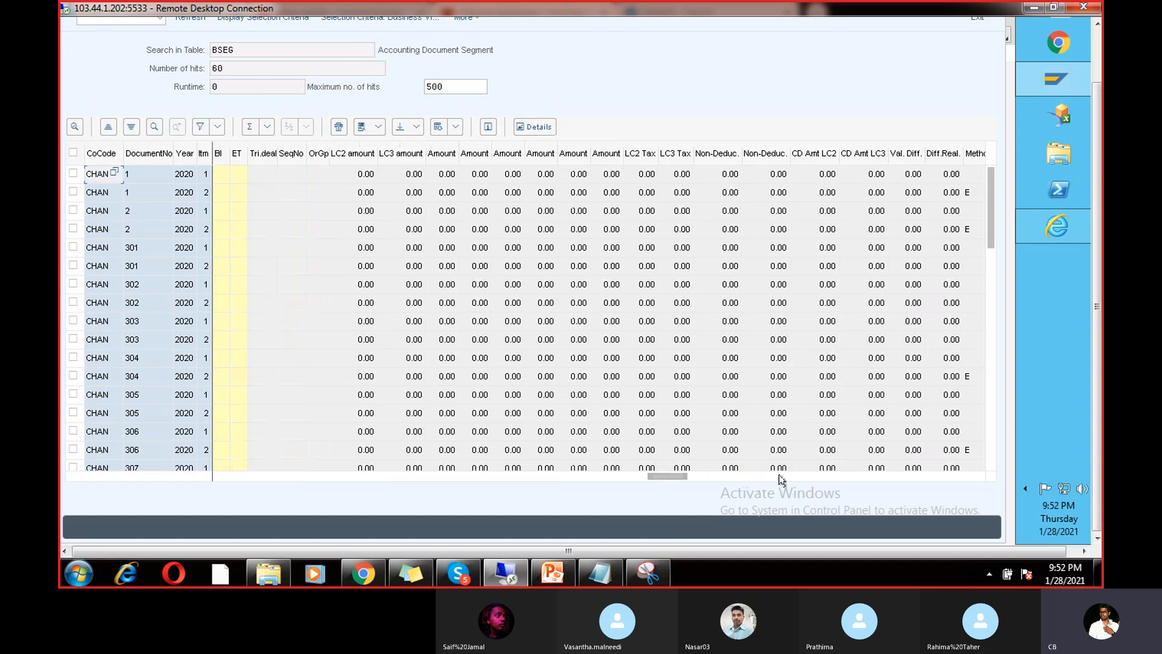
left_click(780, 477)
left_click(864, 476)
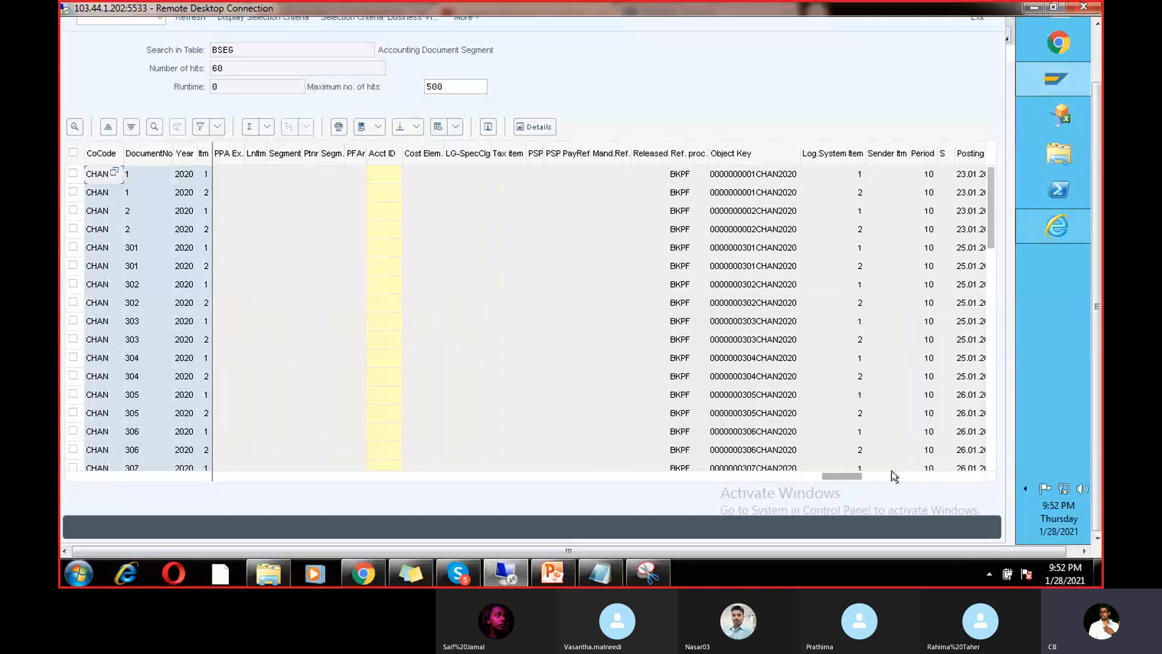
left_click(891, 476)
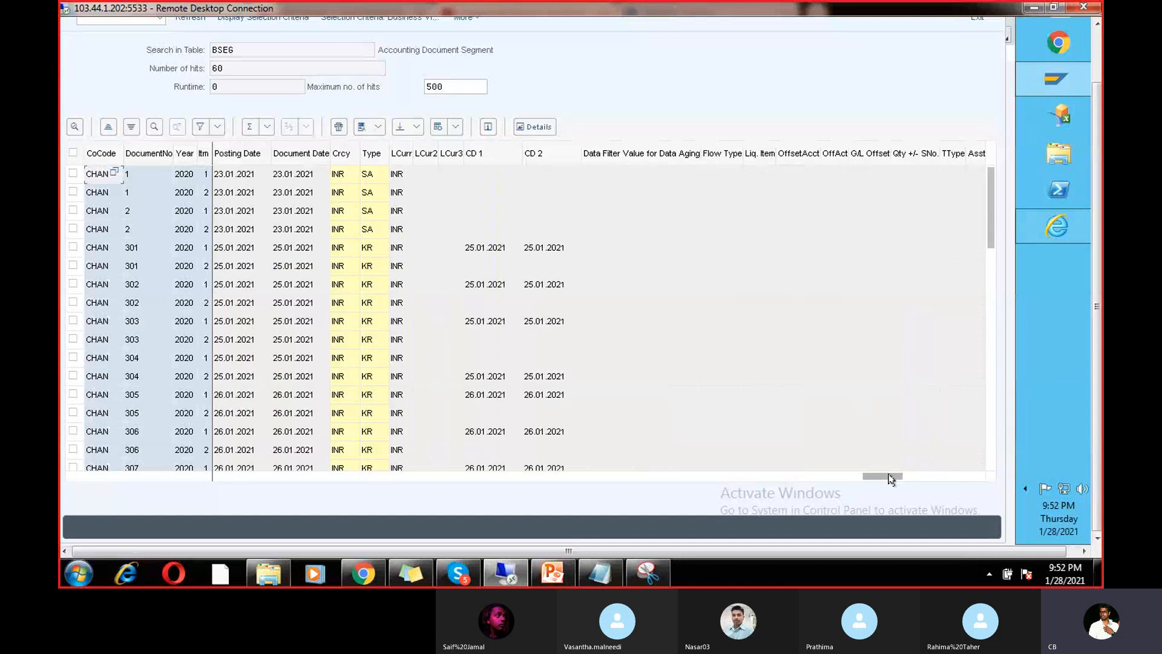
left_click(373, 155)
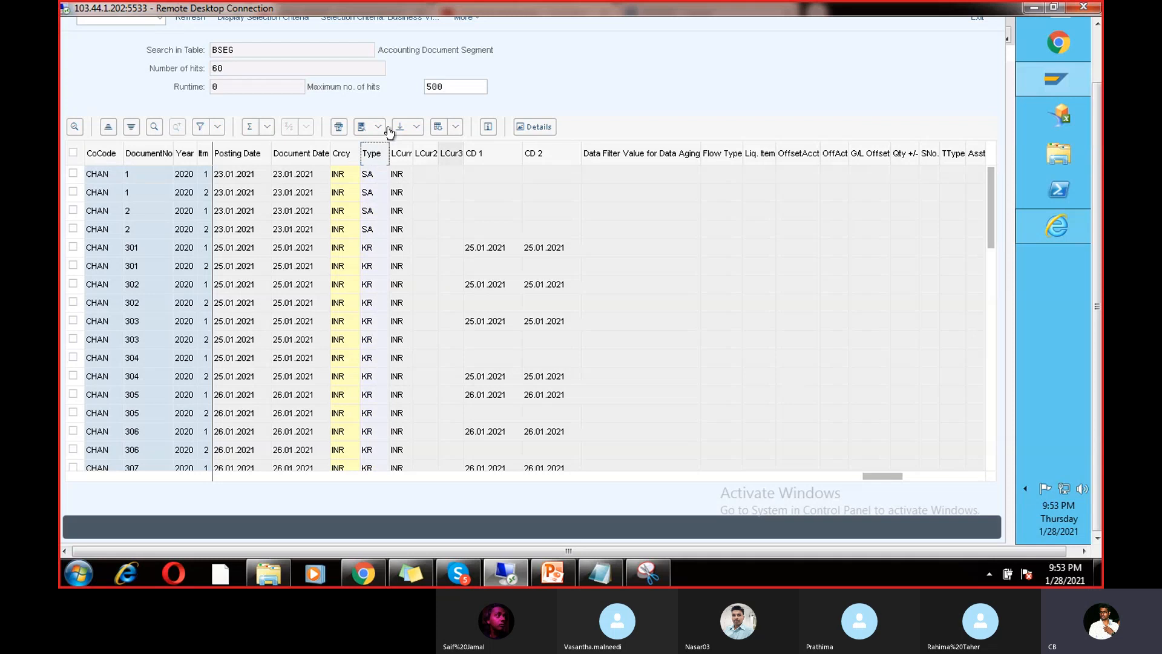
Step: Filter the BSEG list to document type ZP, leaving payment documents 400–406
left_click(216, 128)
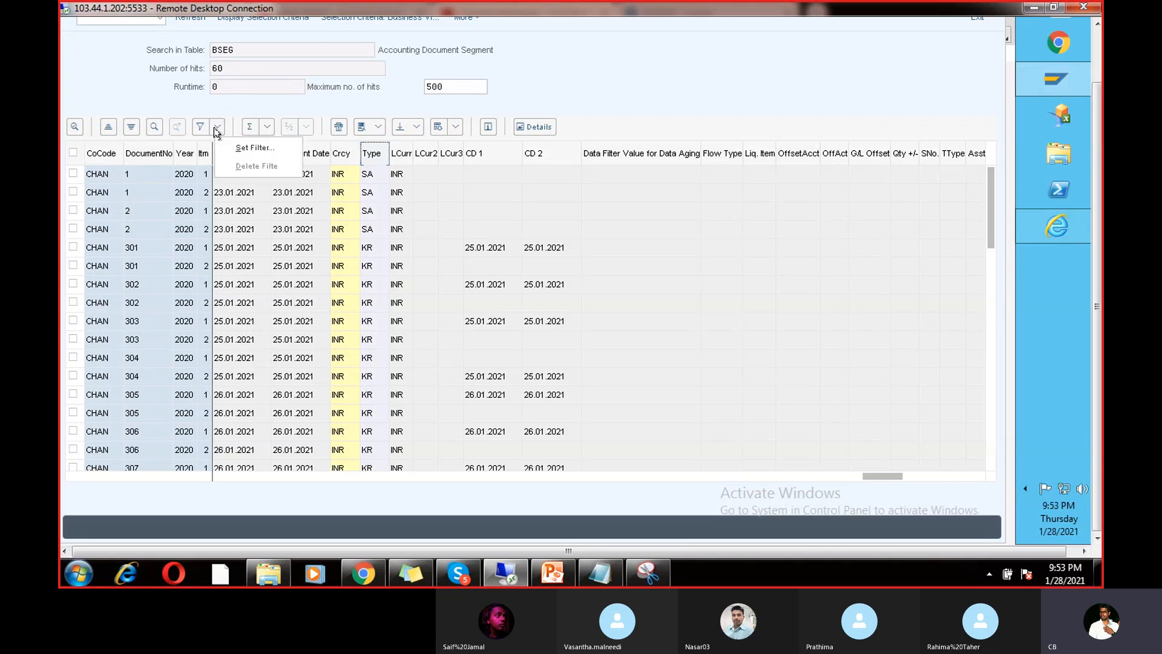
left_click(231, 149)
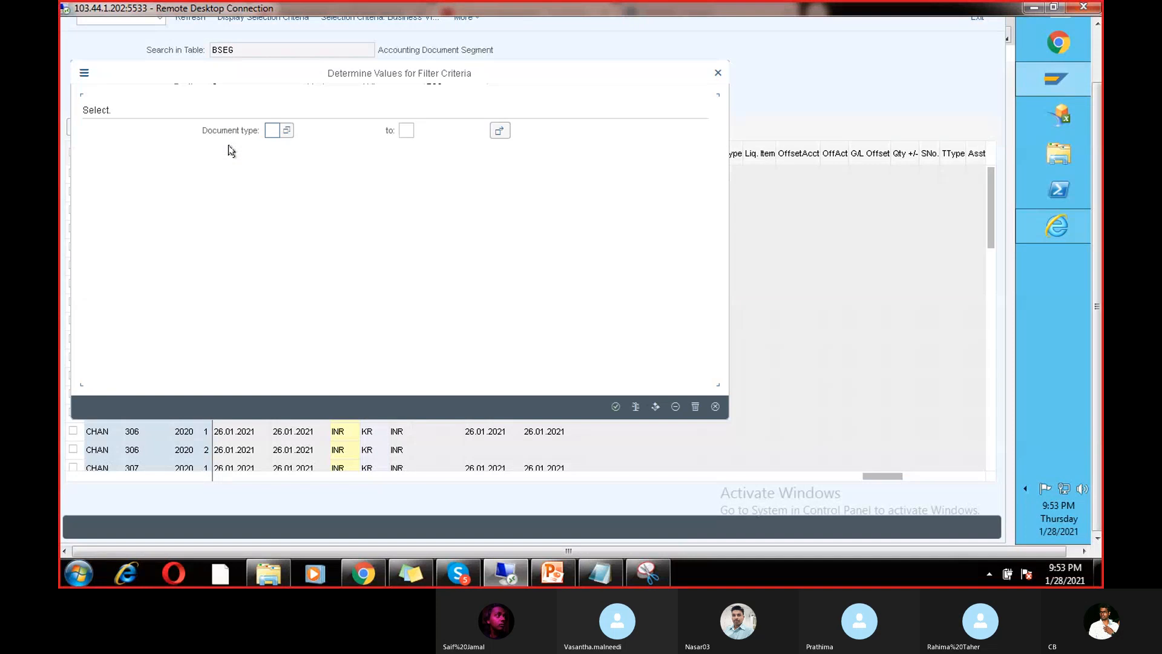
left_click(283, 135)
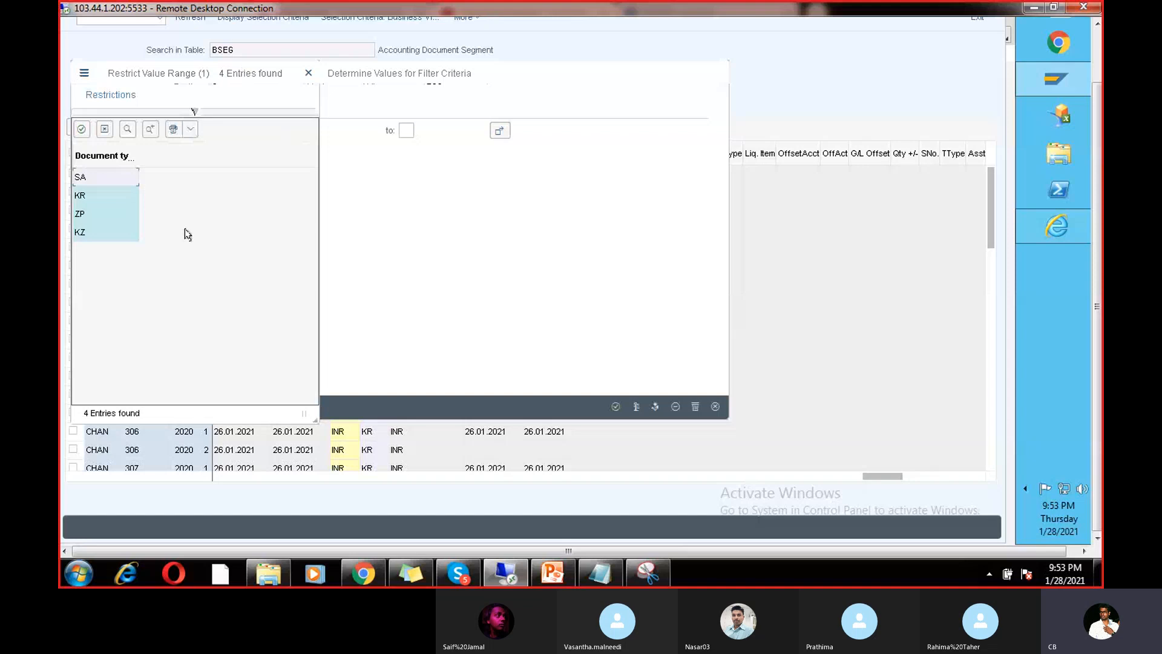
double_click(82, 219)
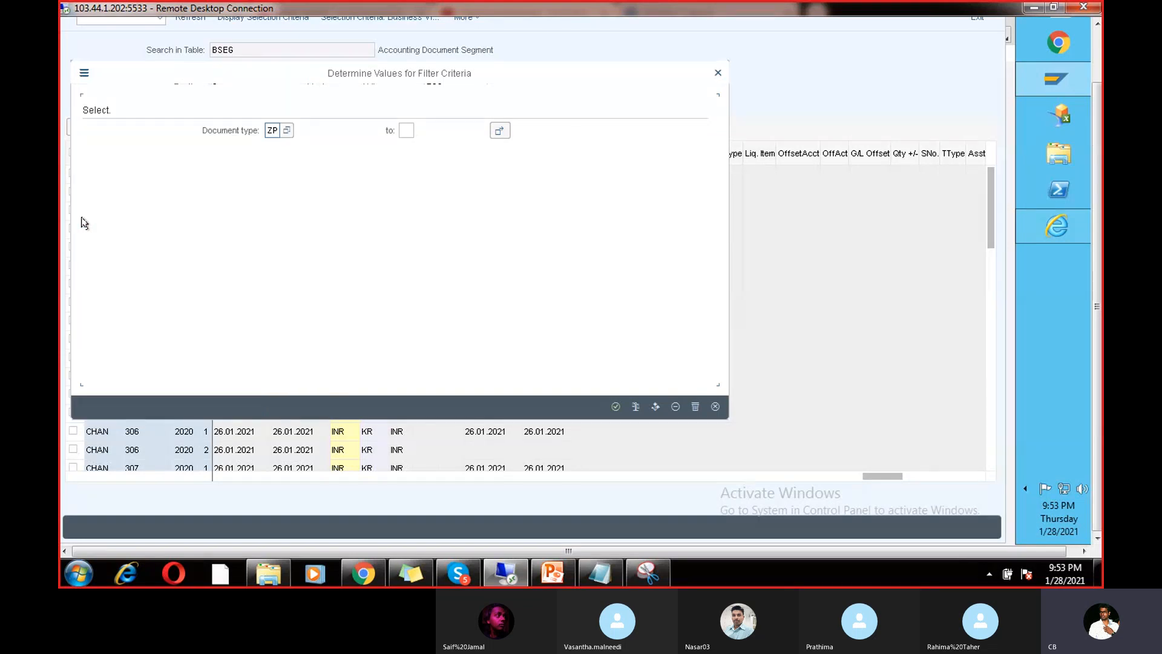
key("Return")
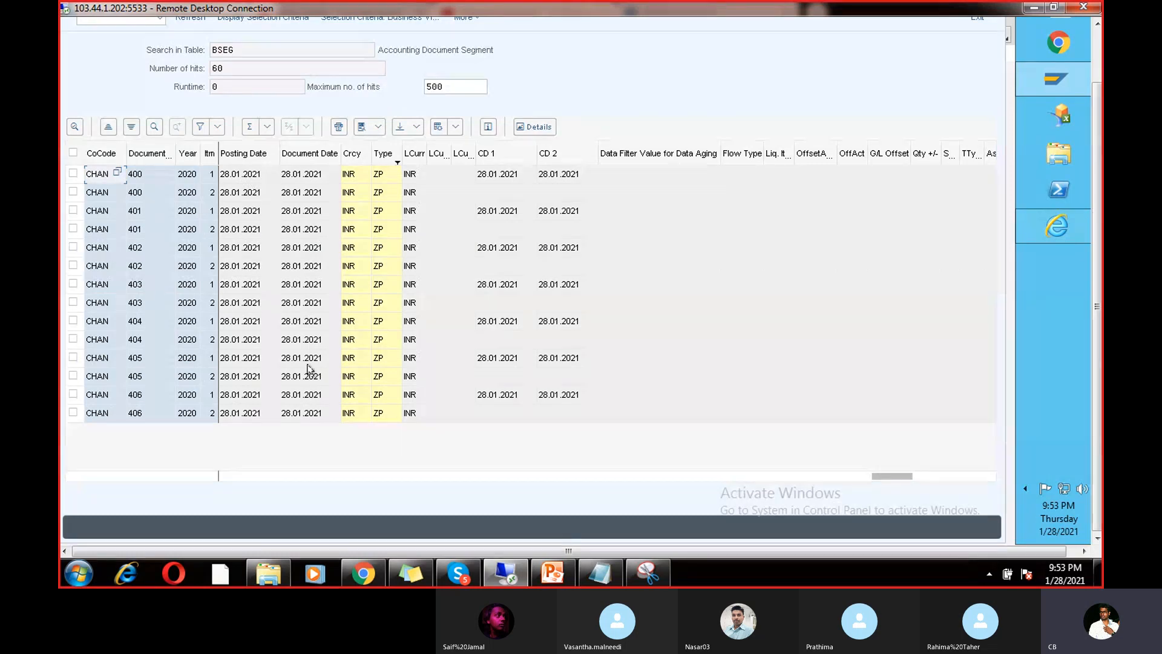
Step: Back out to SAP Easy Access and start FB60 for vendor invoice entry in CHAN
left_click(1097, 25)
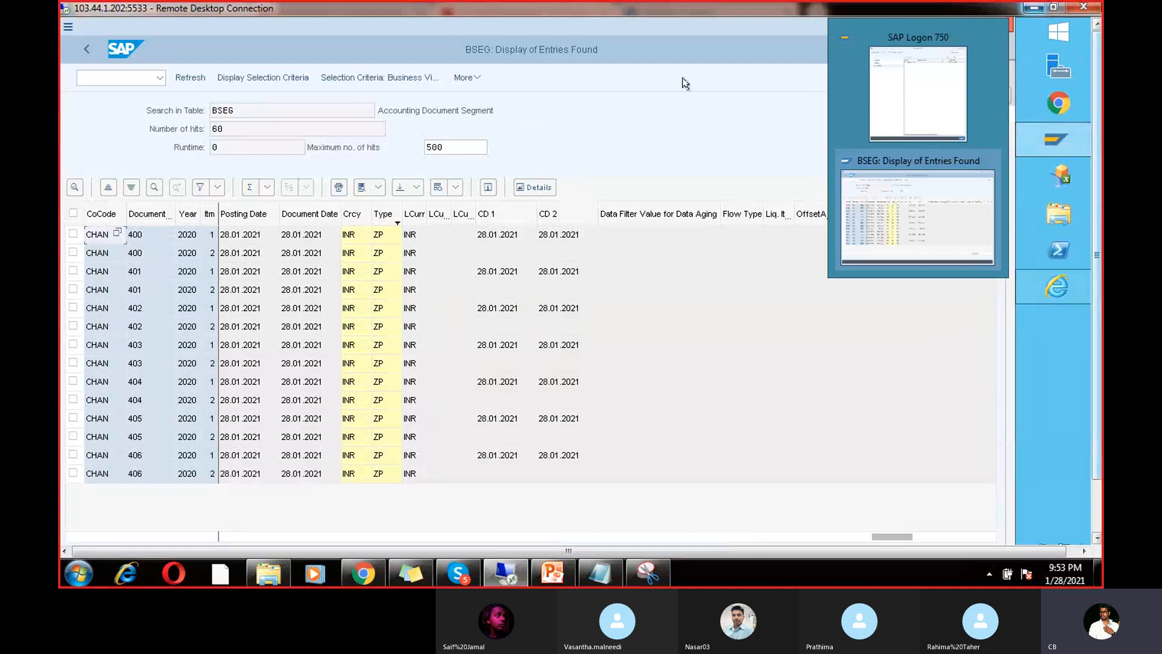
left_click(81, 51)
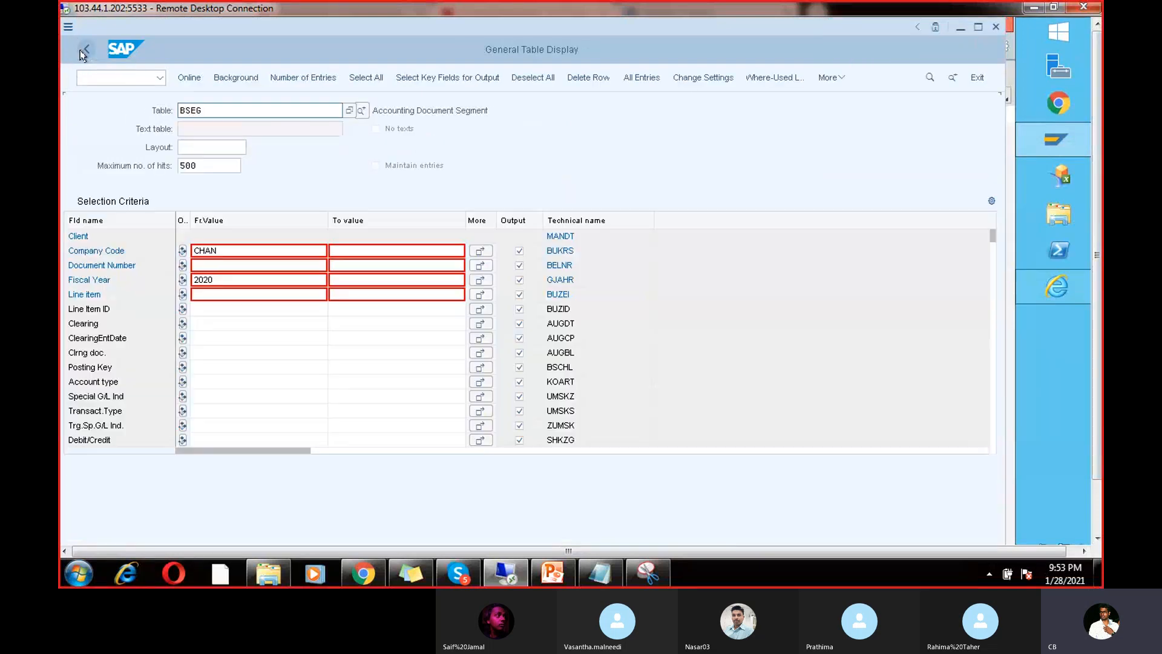
left_click(82, 51)
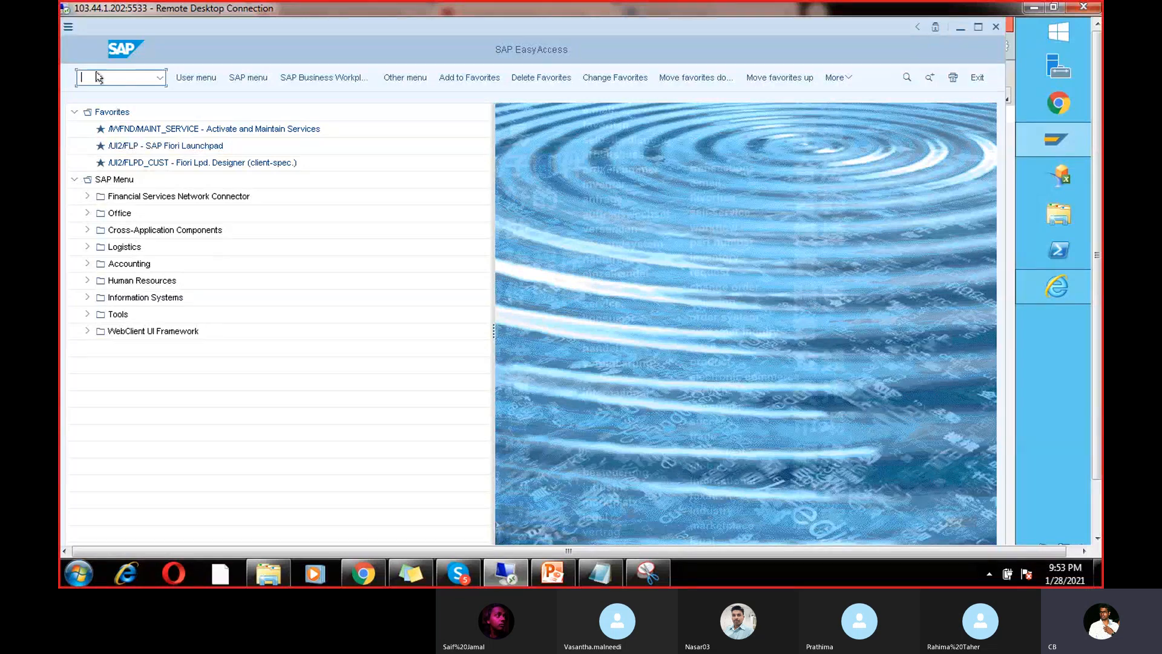
type("Fb60")
key("Return")
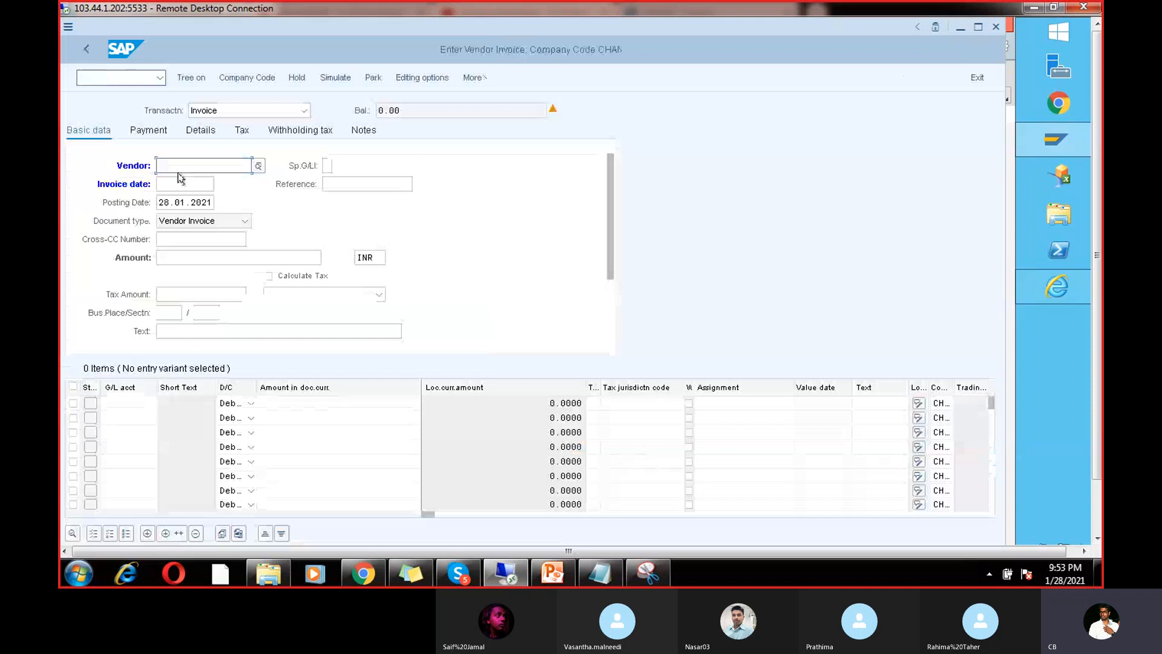
Step: Fill the invoice header: vendor 7614, invoice date 28.01.2021, amount 1000, text Test70
left_click(178, 171)
left_click(181, 182)
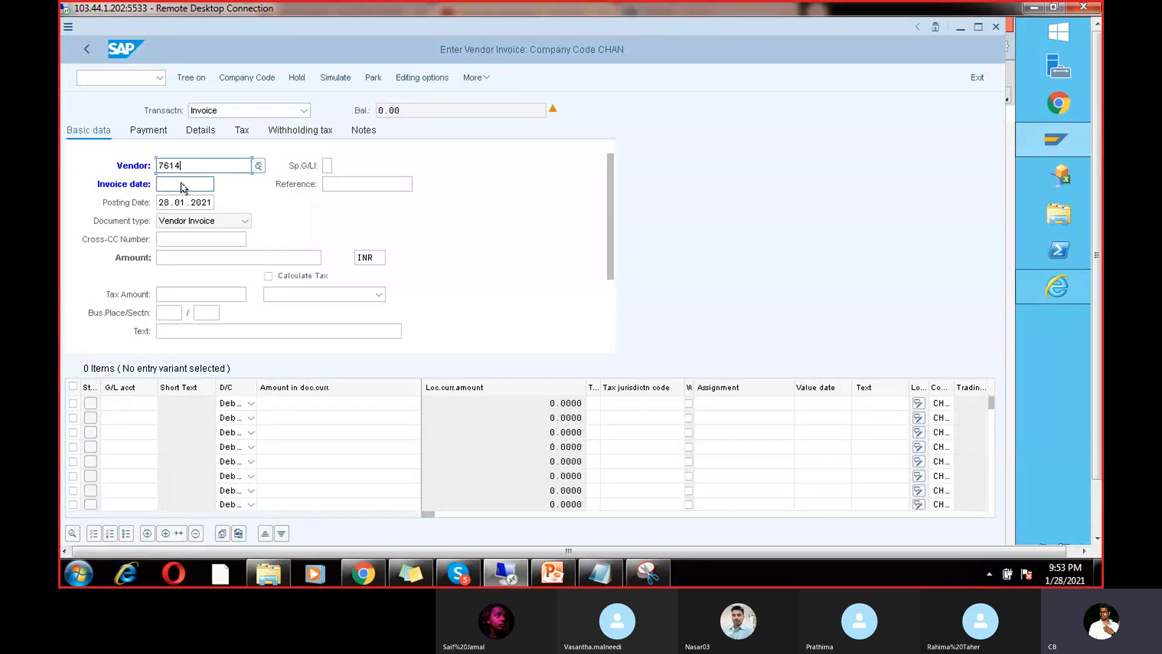
left_click(180, 186)
left_click(183, 201)
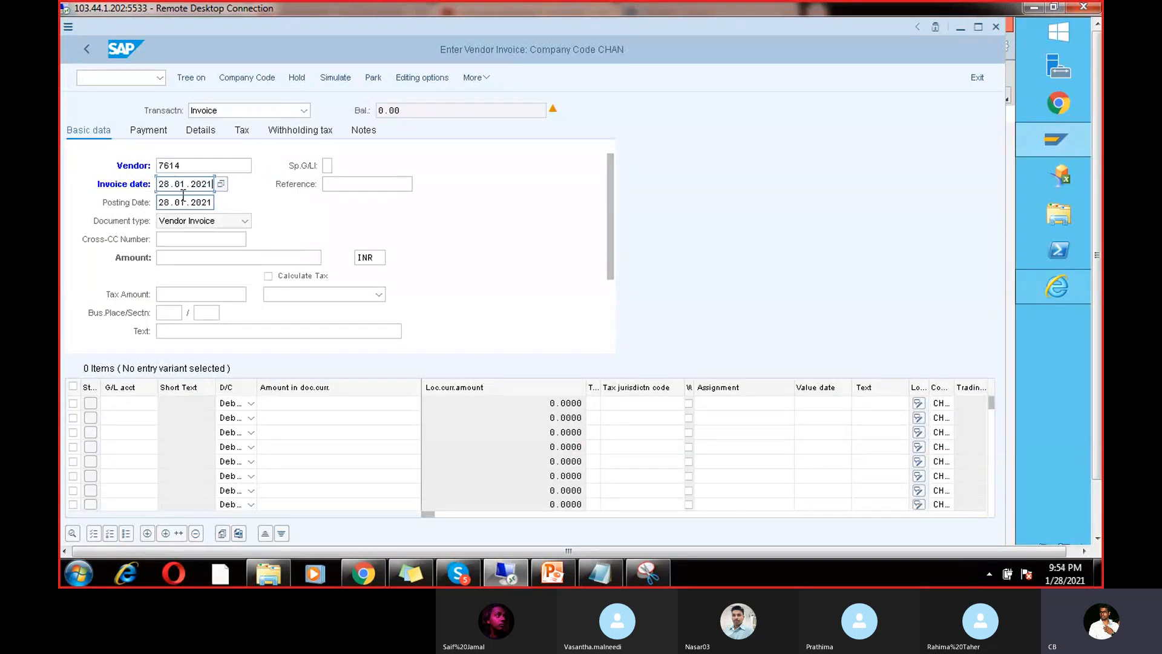
left_click(194, 258)
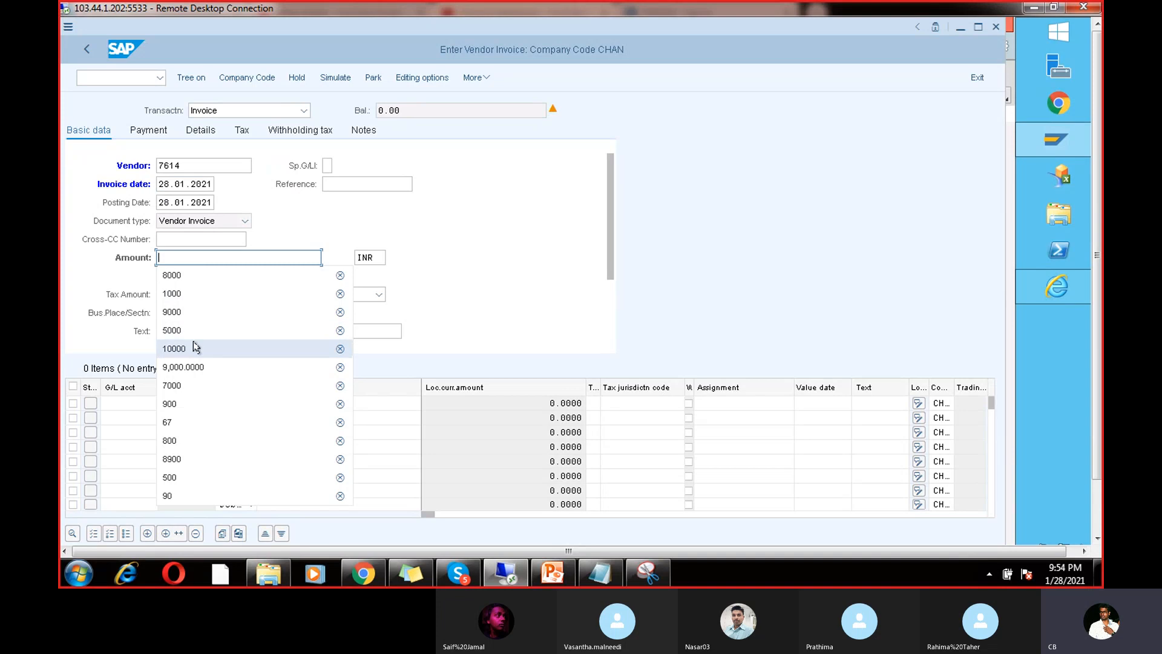
left_click(193, 341)
key("BackSpace")
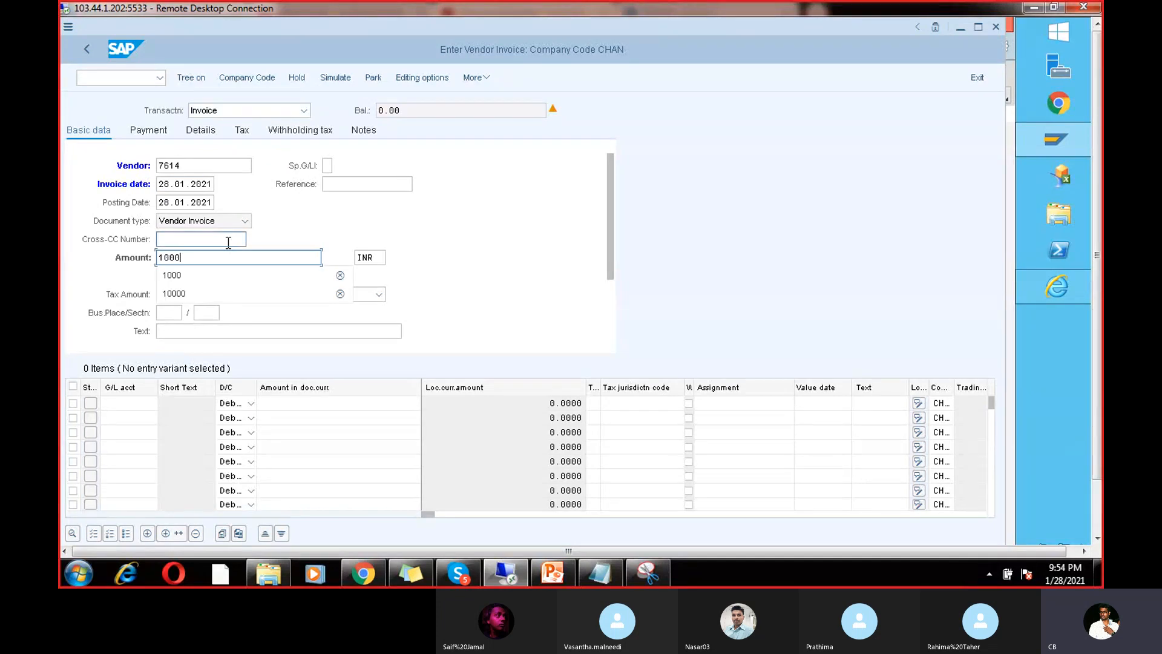
left_click(215, 331)
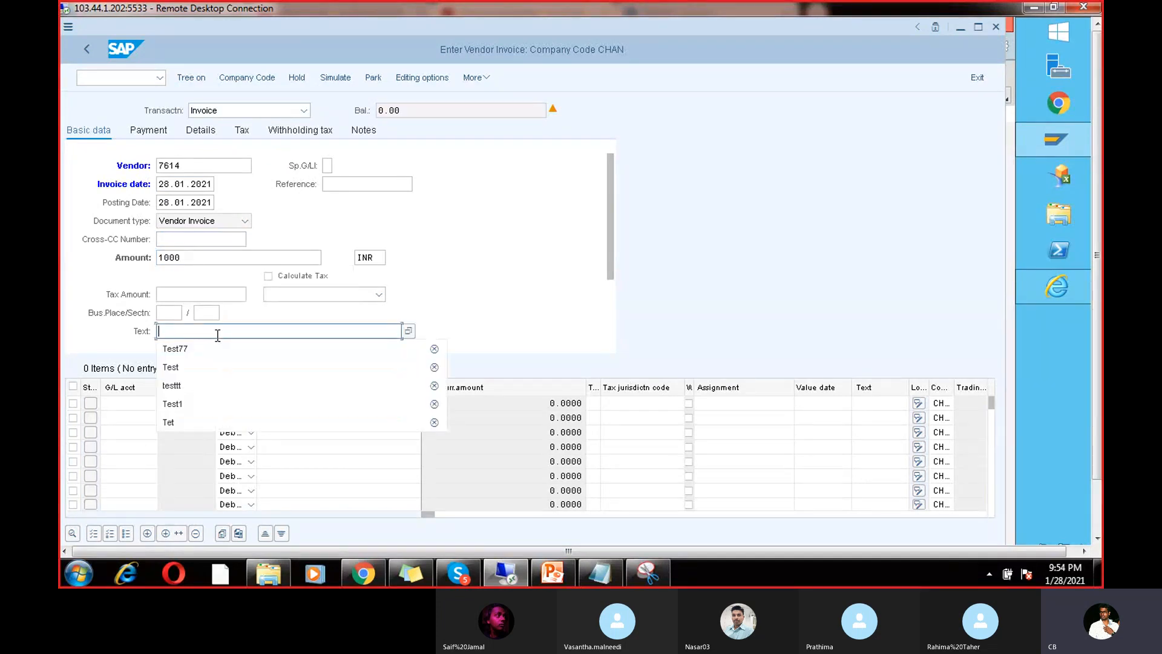
left_click(216, 357)
key("BackSpace")
type("0")
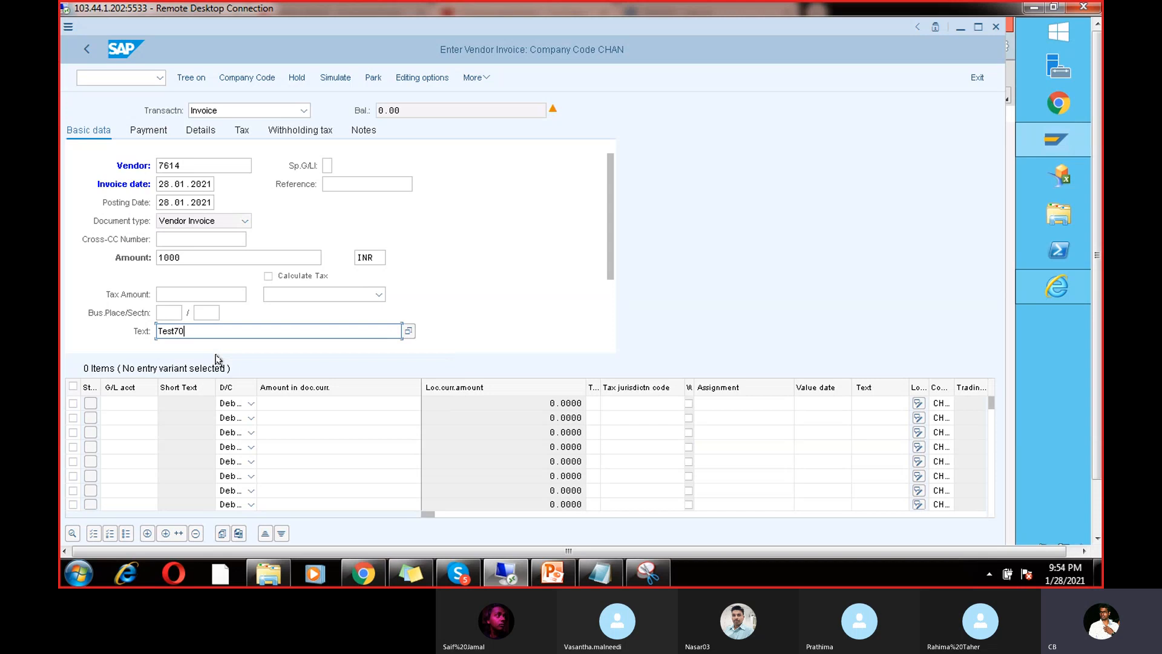
Step: Add a G/L 200101 debit line of 1000 with text TEST, then simulate and post
left_click(125, 403)
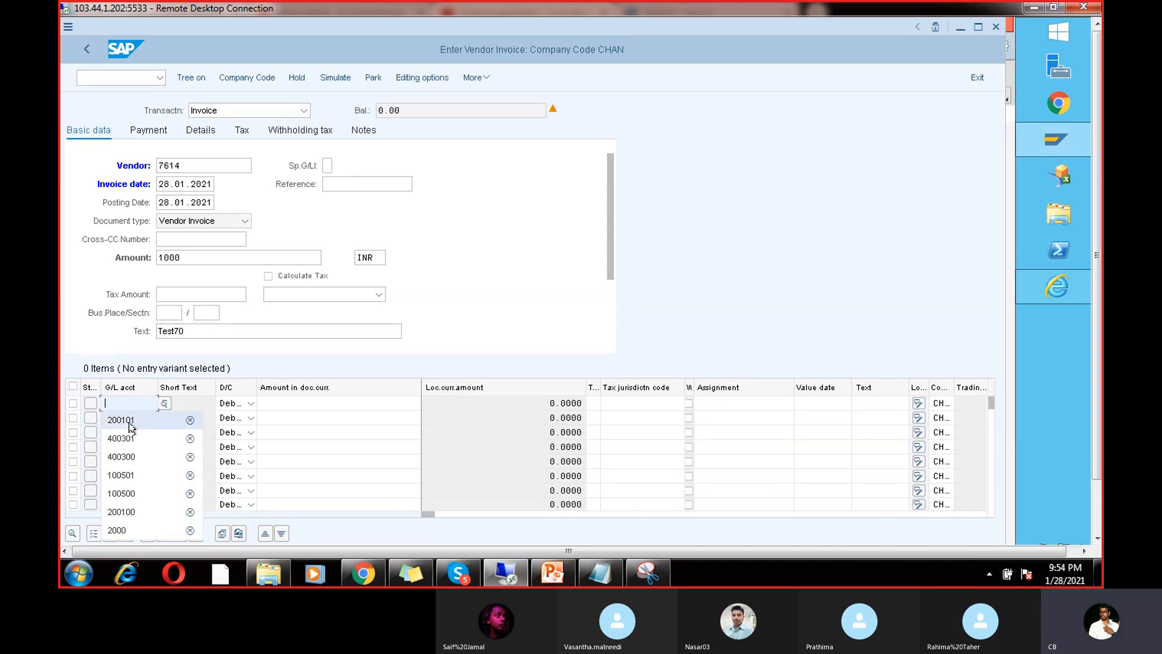
left_click(129, 418)
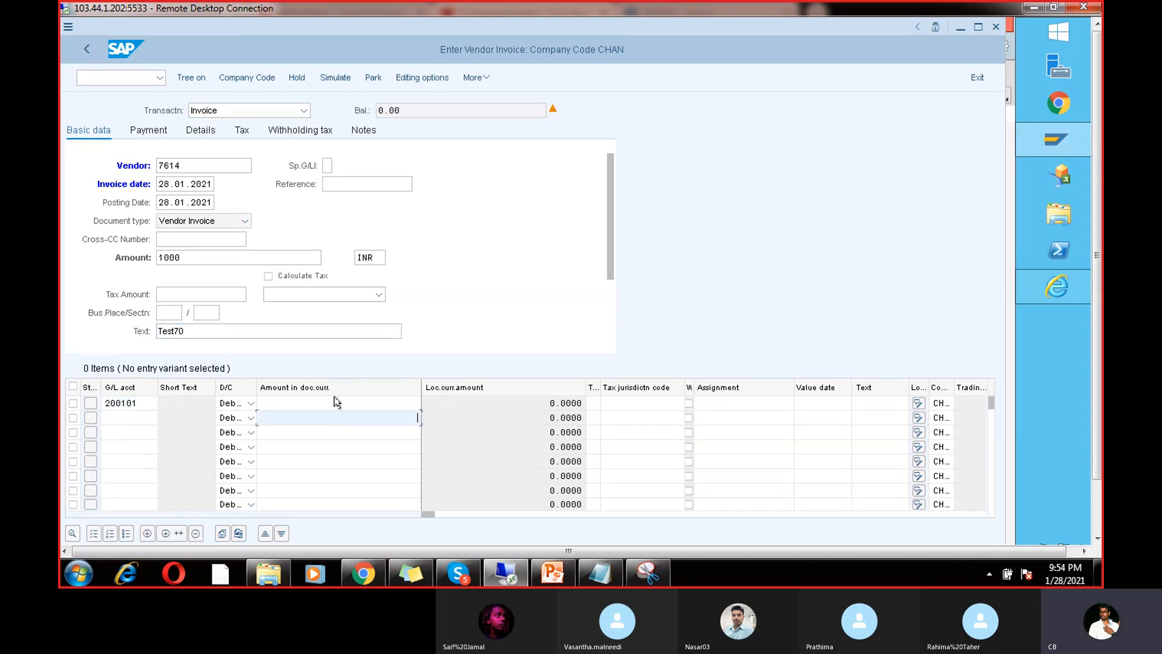
left_click(336, 402)
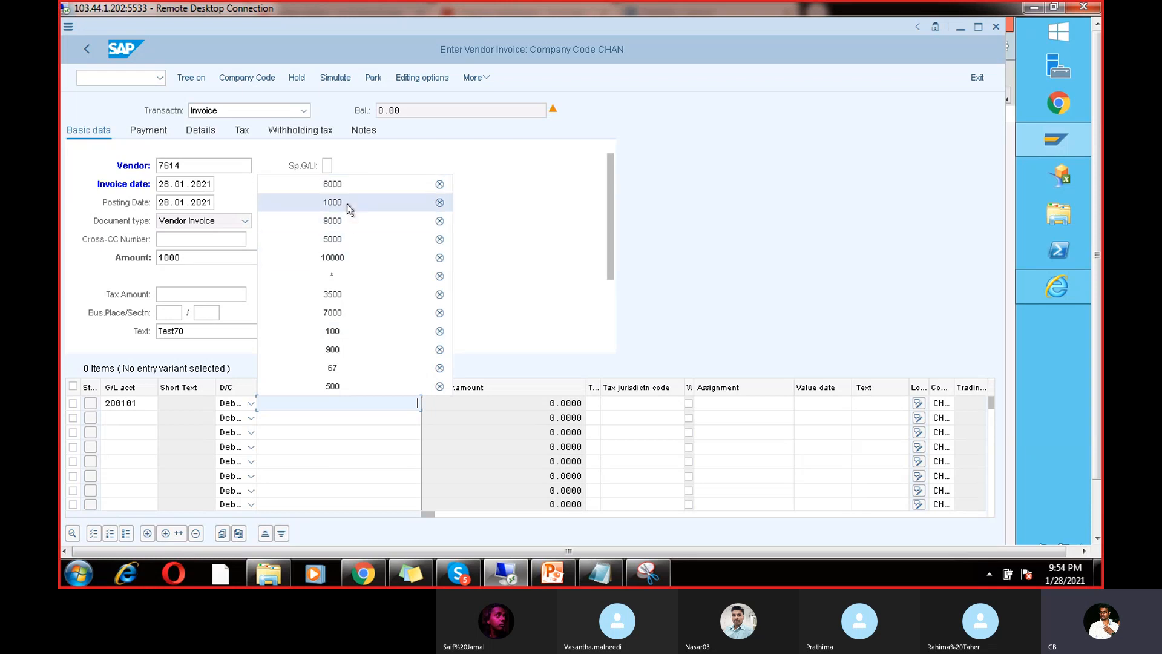
left_click(347, 205)
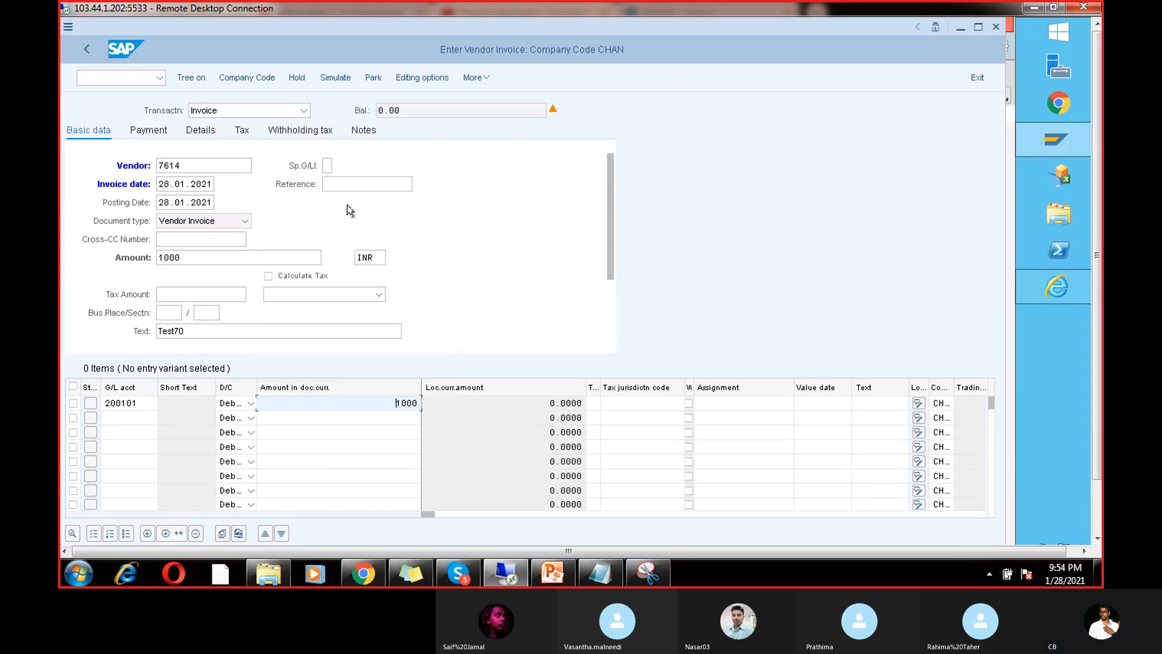
left_click(873, 405)
left_click(871, 417)
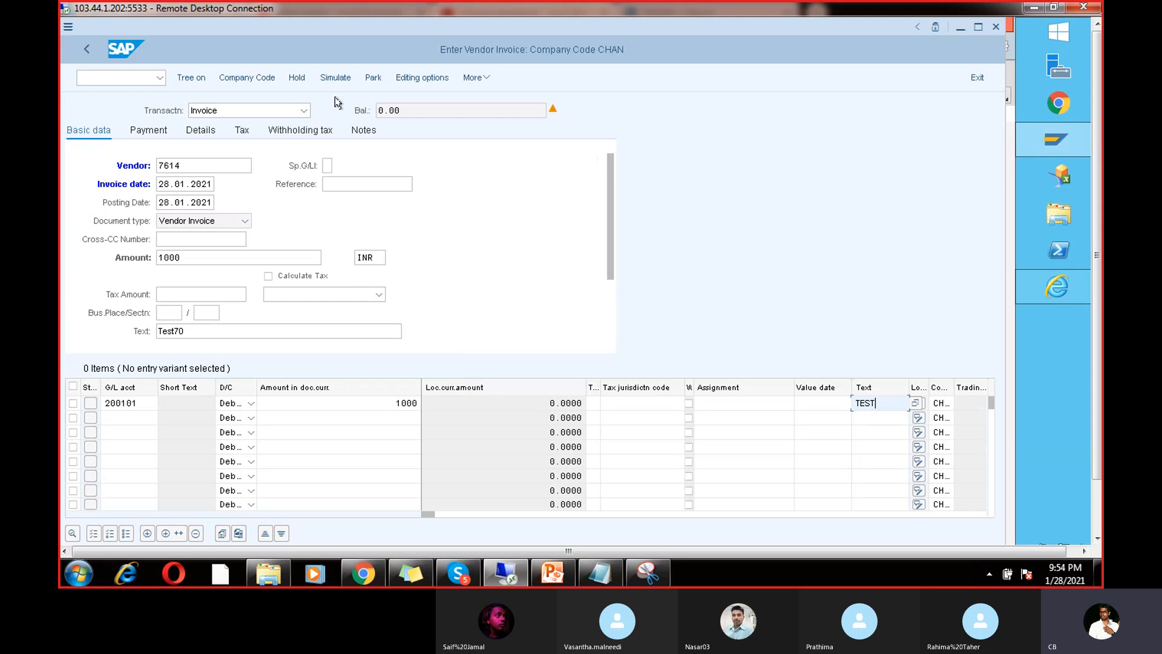
left_click(336, 77)
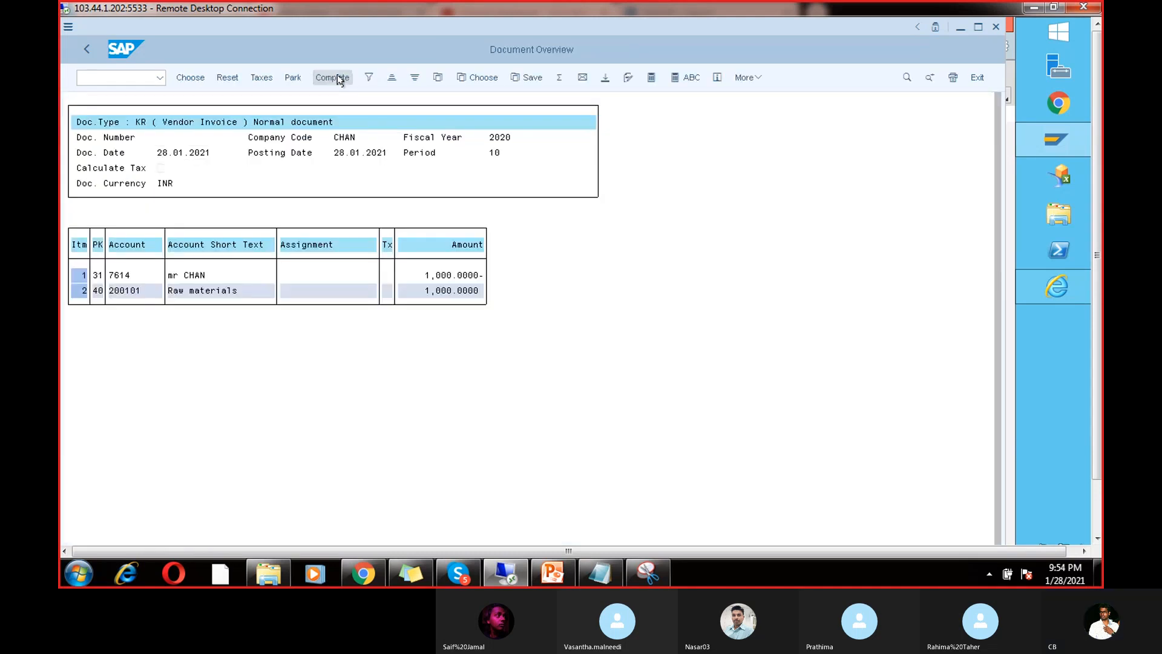
left_click(339, 78)
left_click(133, 78)
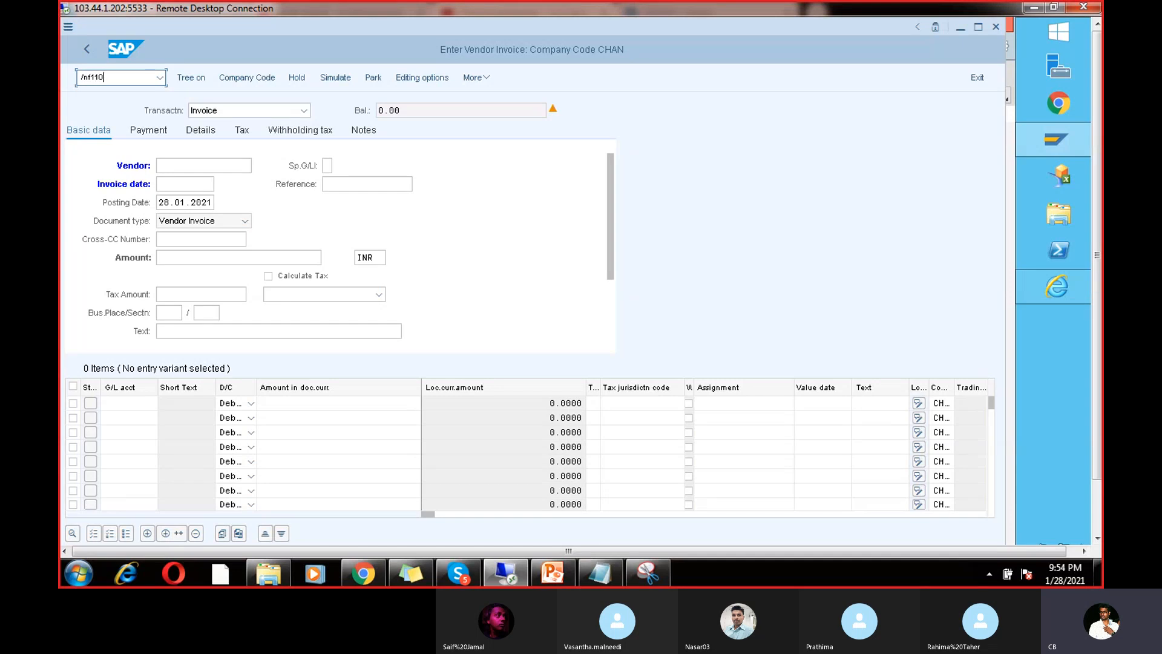
Step: Start an automatic payment run with identification RUN3
key("Return")
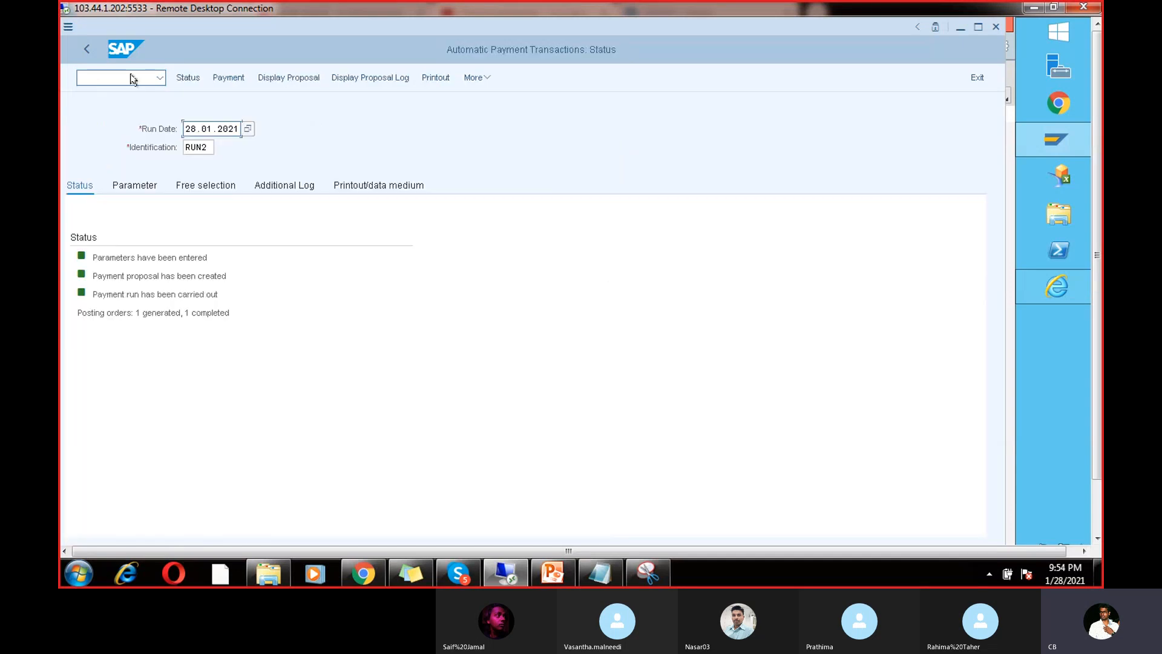
left_click(210, 146)
key("BackSpace")
type("3")
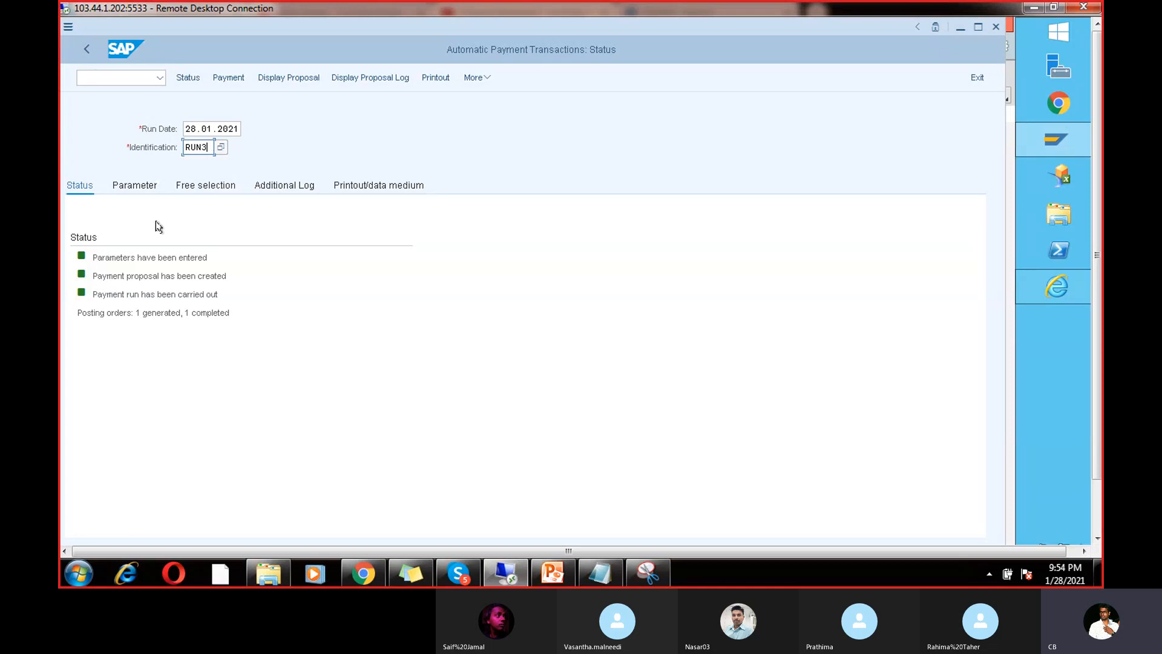
Step: Enter company code CHAN, payment method V and the next posting date in the run parameters
left_click(148, 186)
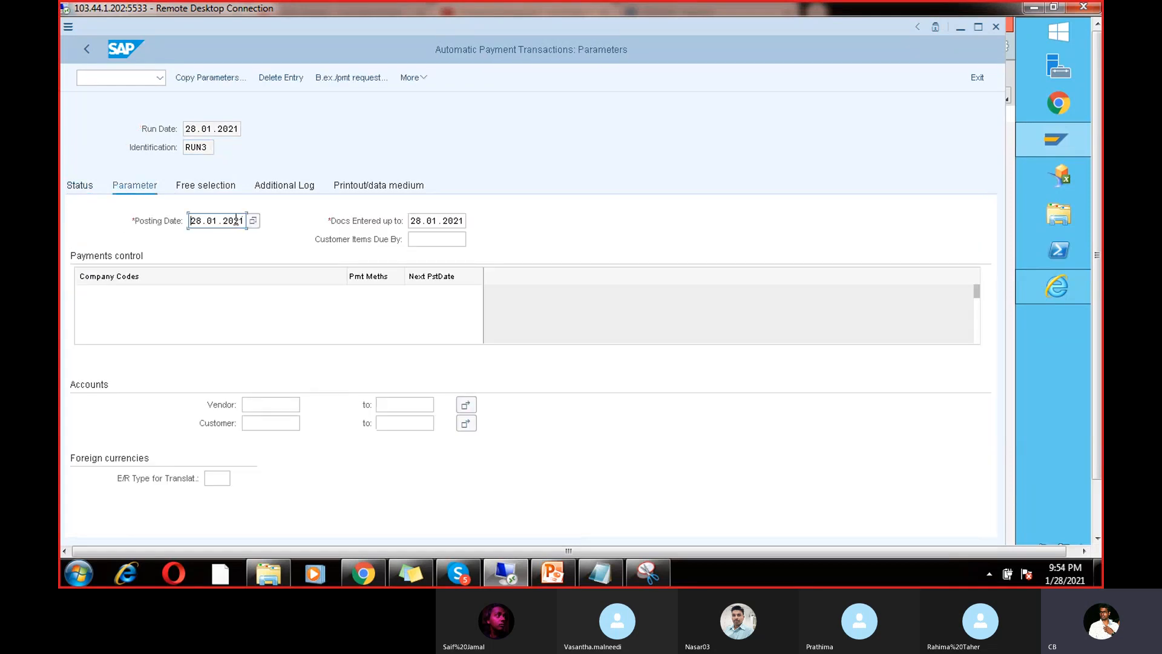
left_click(117, 295)
left_click(115, 310)
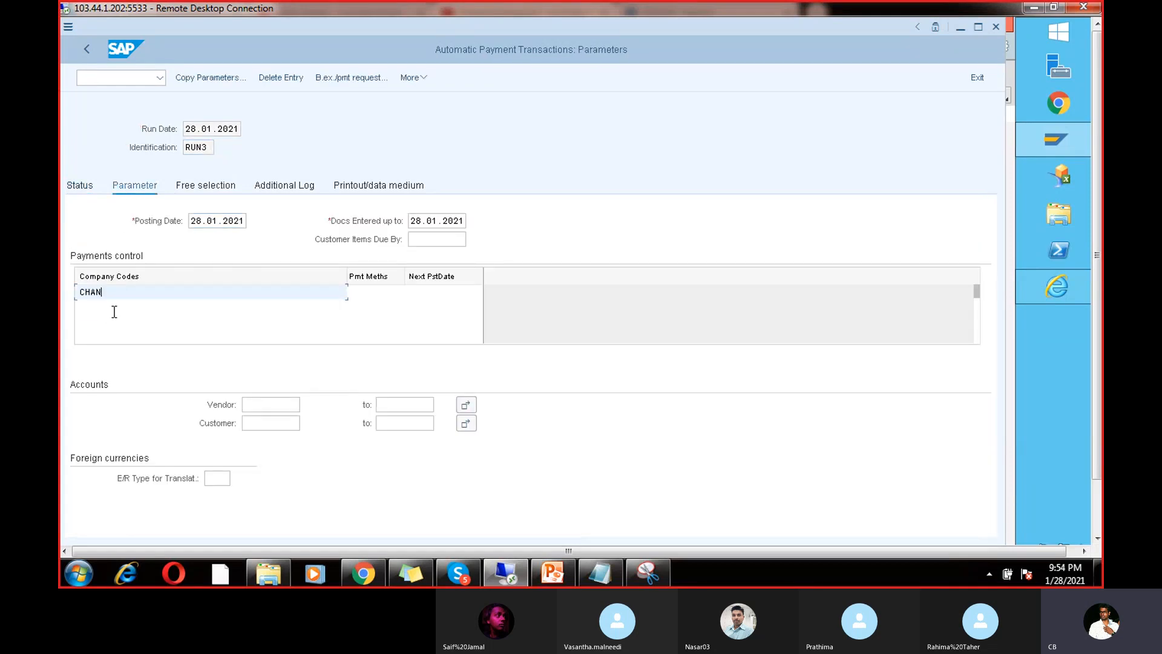
left_click(370, 293)
left_click(363, 313)
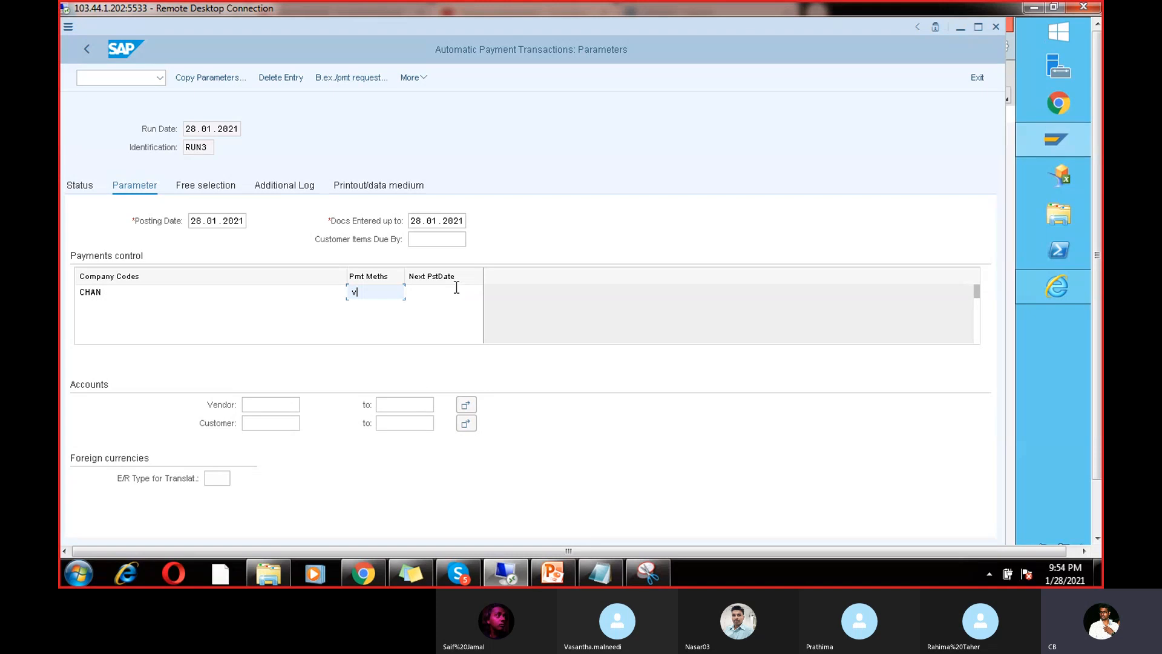
left_click(456, 289)
left_click(446, 314)
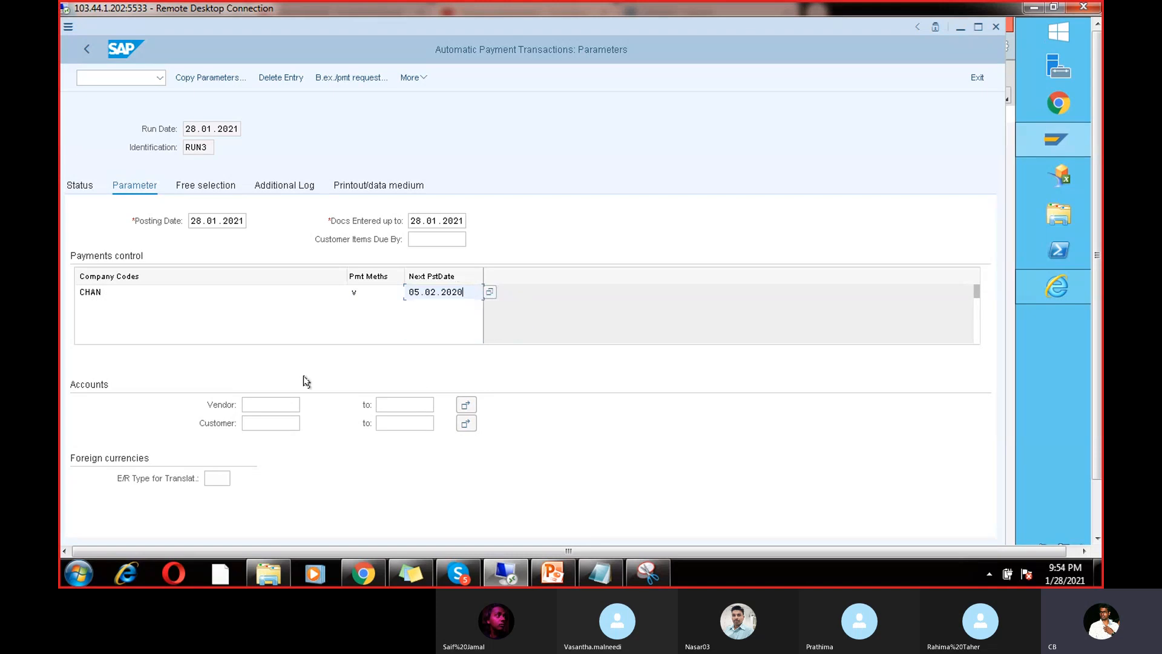
Step: Restrict RUN3 to the invoice's vendor and correct the next posting date to 2021
left_click(270, 404)
left_click(257, 423)
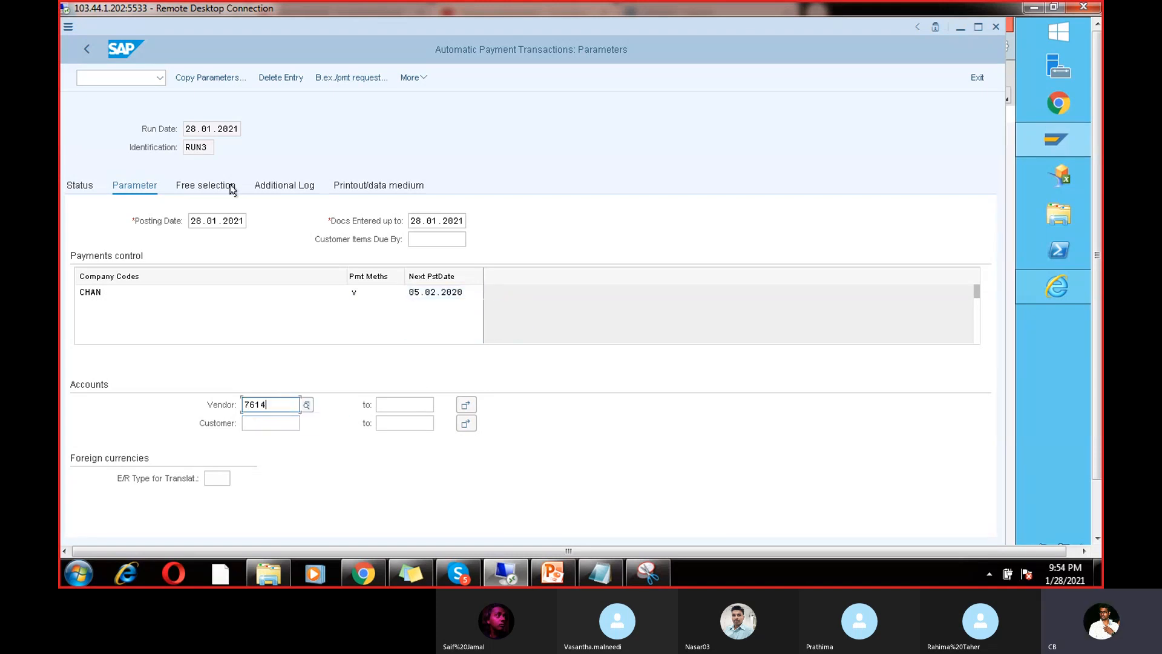
key("Return")
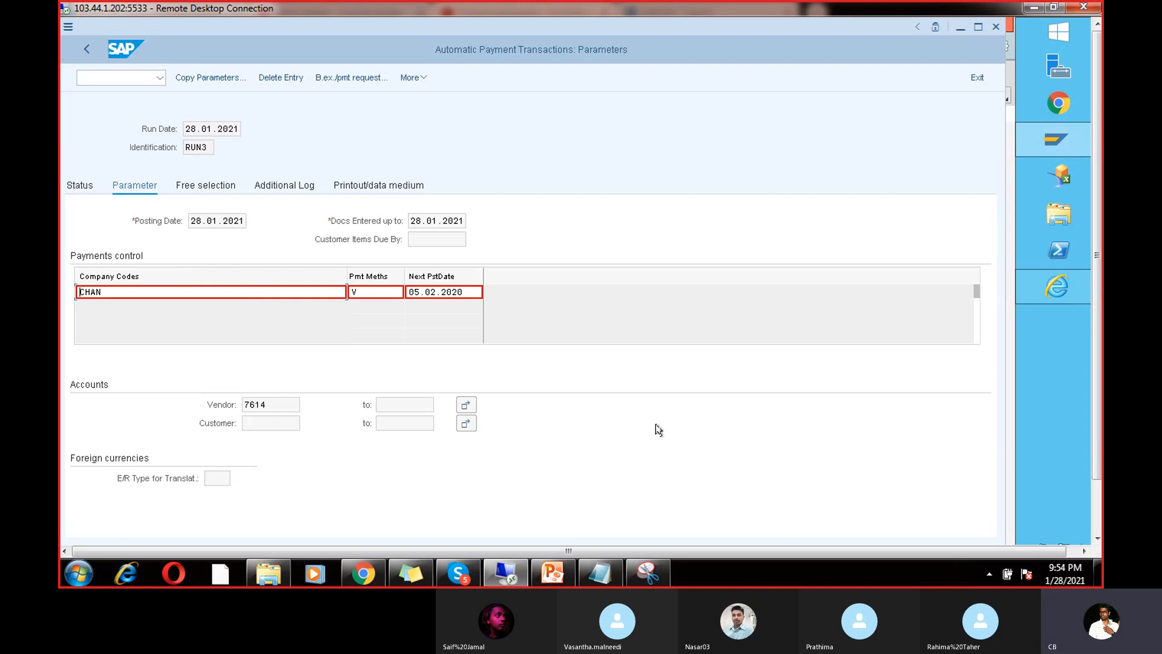
left_click(1098, 525)
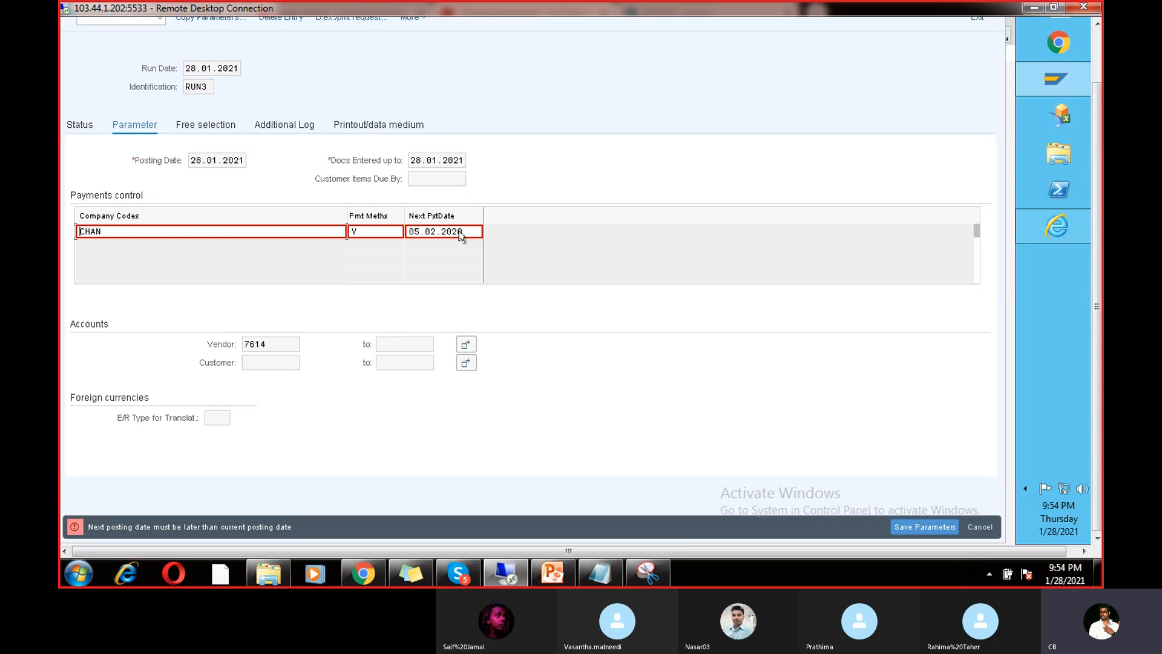
left_click(462, 235)
Step: Tick due date check, payment method and line item logging for the invoice's vendor range
left_click(81, 196)
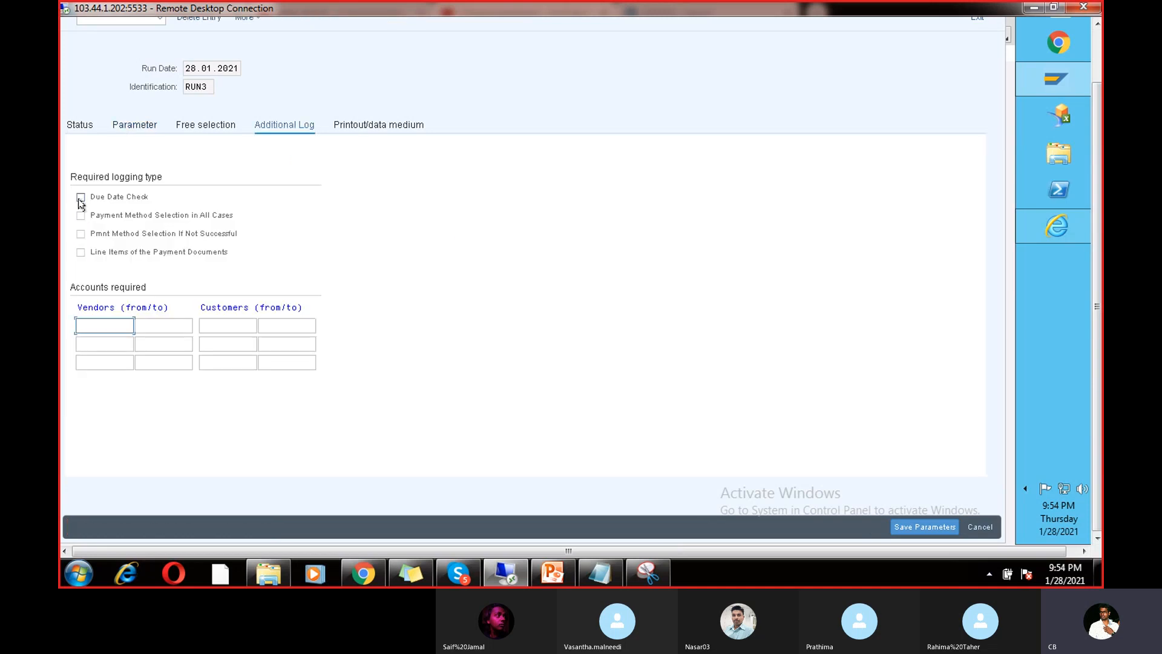
left_click(81, 233)
left_click(80, 251)
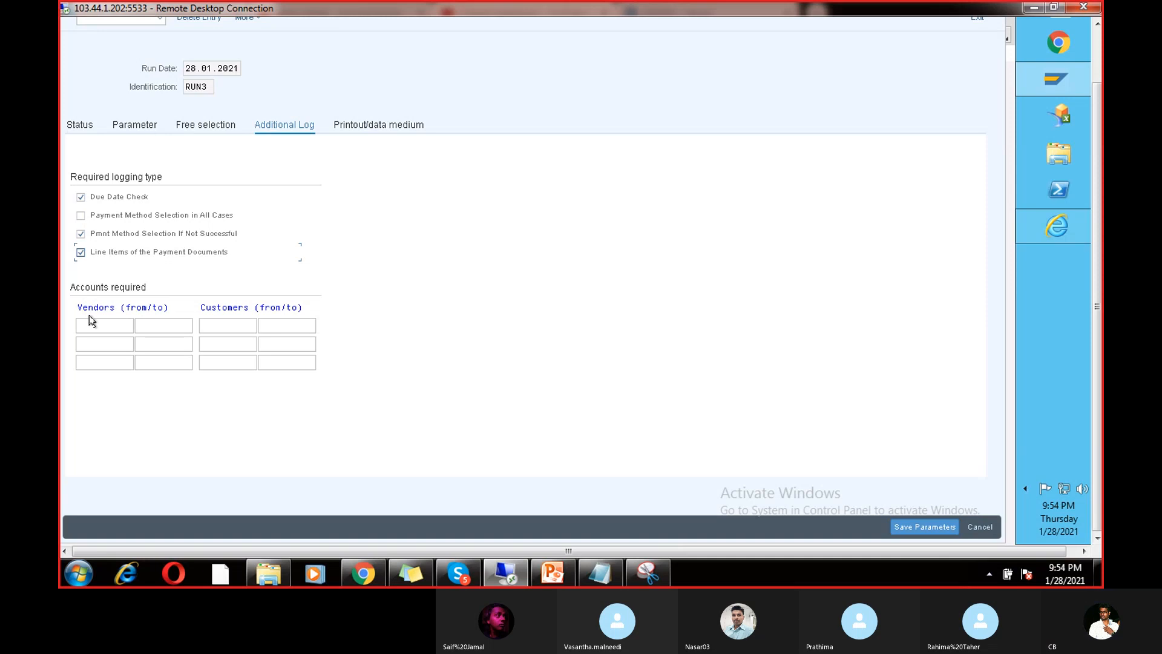
left_click(95, 325)
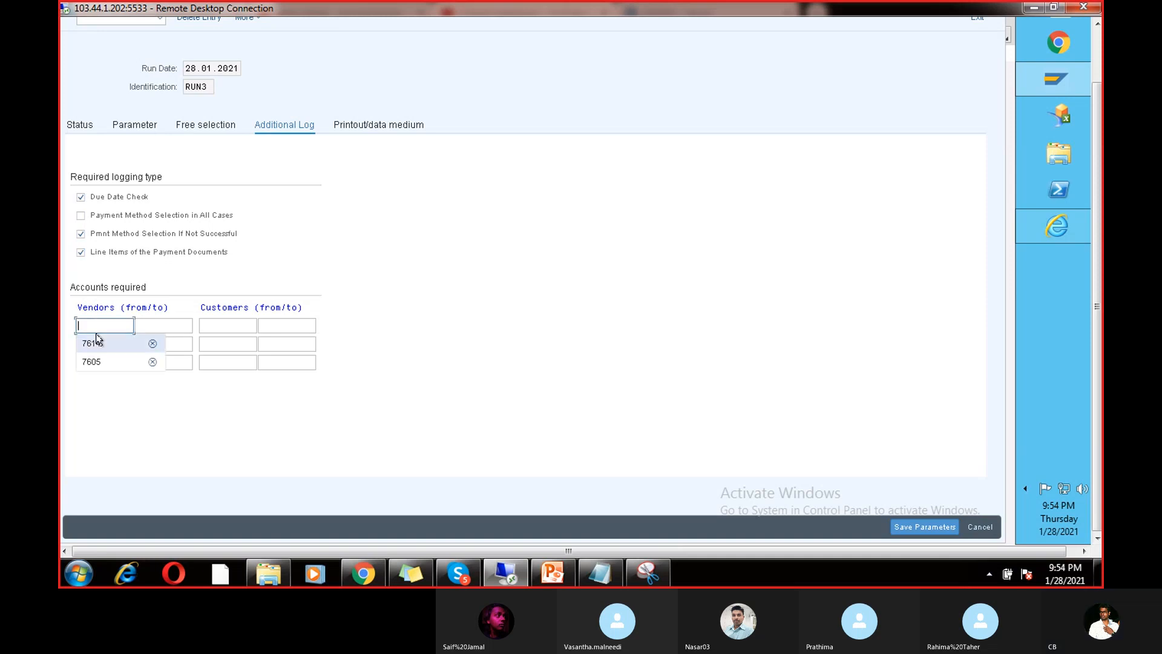
left_click(128, 339)
left_click(143, 325)
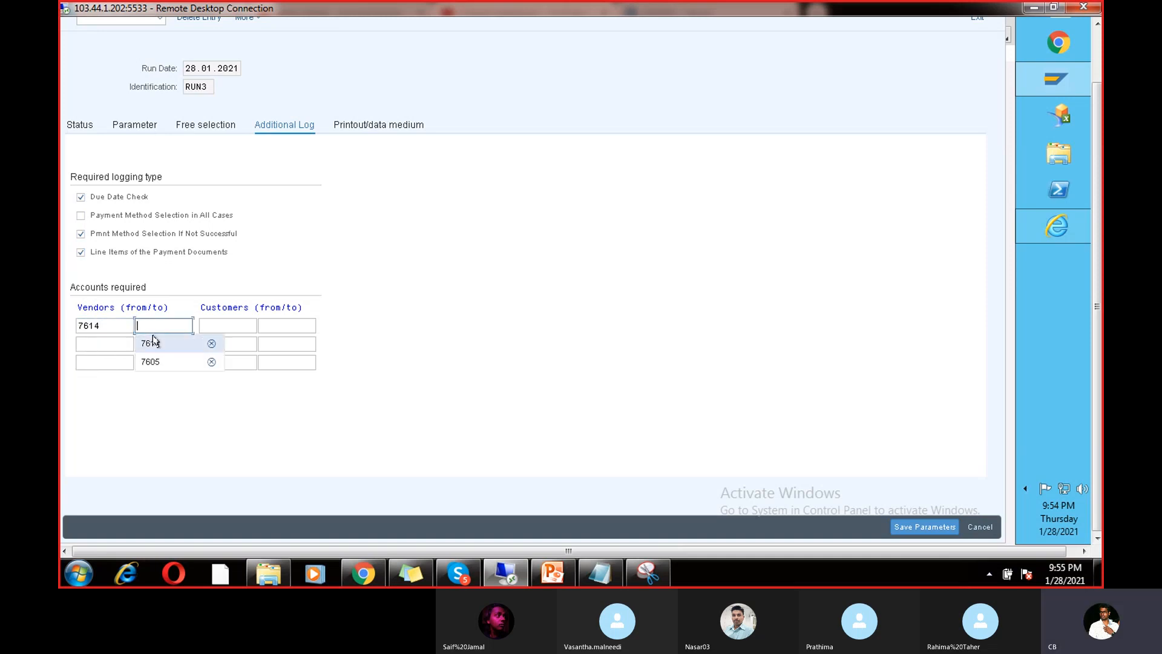
left_click(147, 341)
Step: Save RUN3's parameters and go to the Printout/data medium settings
left_click(84, 126)
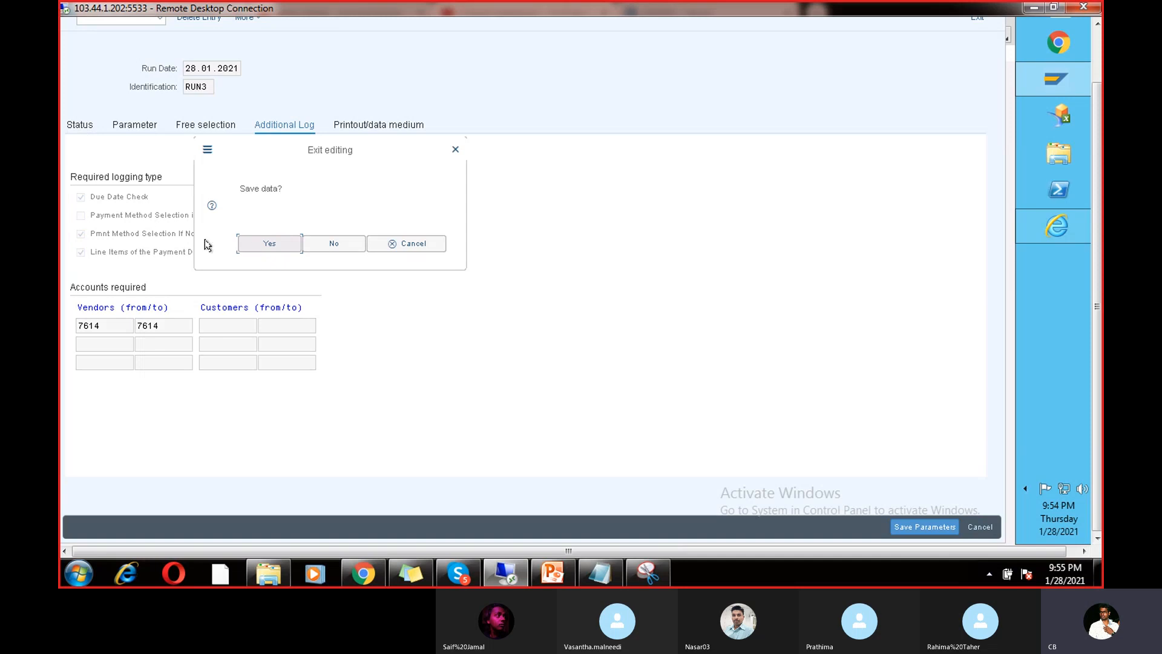
left_click(251, 245)
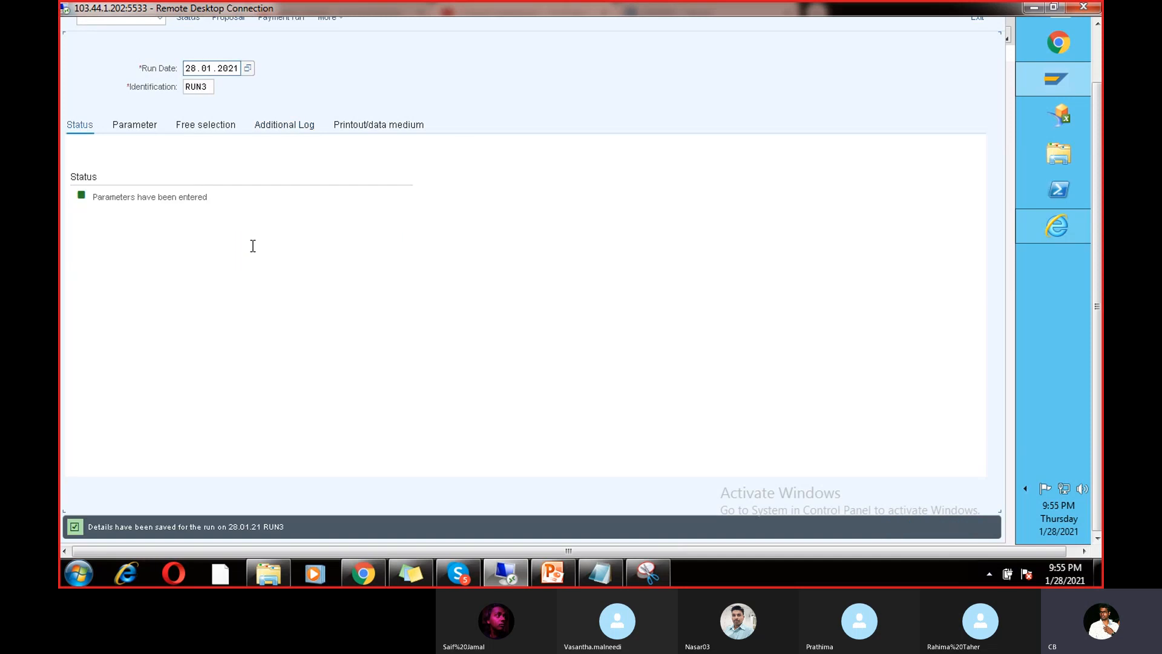
left_click(379, 126)
Step: Enter variant test999 for RFFOUS_C and open its values for all selection screens
left_click(221, 223)
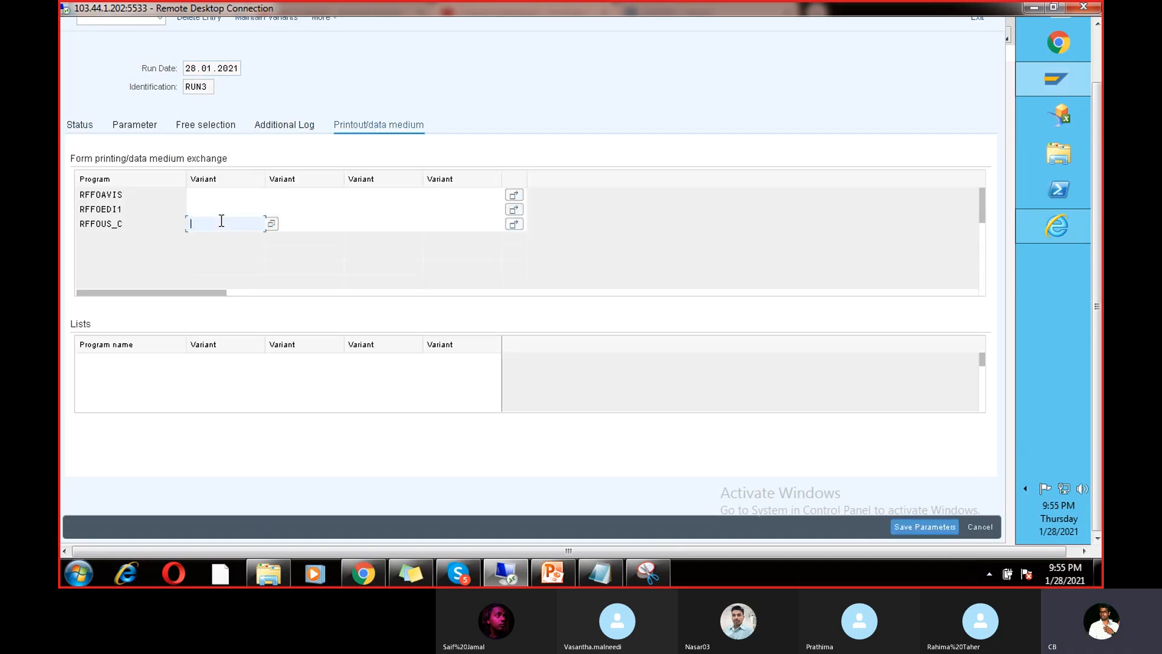
type("test999")
left_click_drag(1099, 89, 1098, 28)
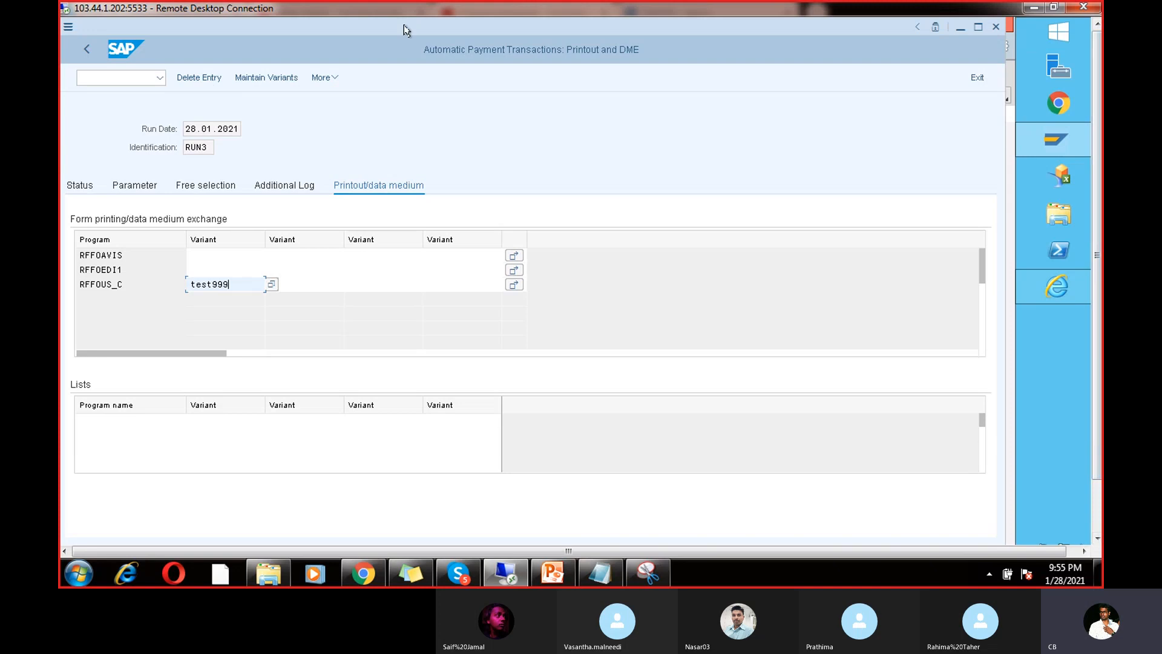
left_click(247, 79)
left_click(153, 209)
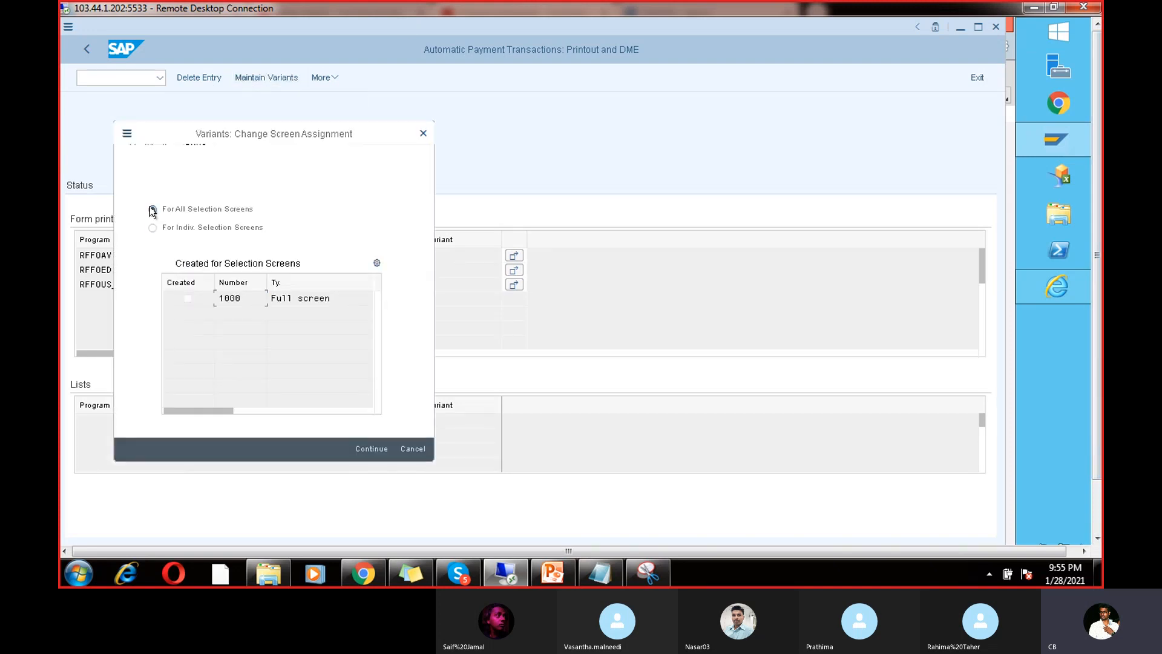
left_click(367, 450)
Step: Set the variant to company code CHAN, payment method V, house bank ICICI/ICIC1 and currency INR
left_click(262, 203)
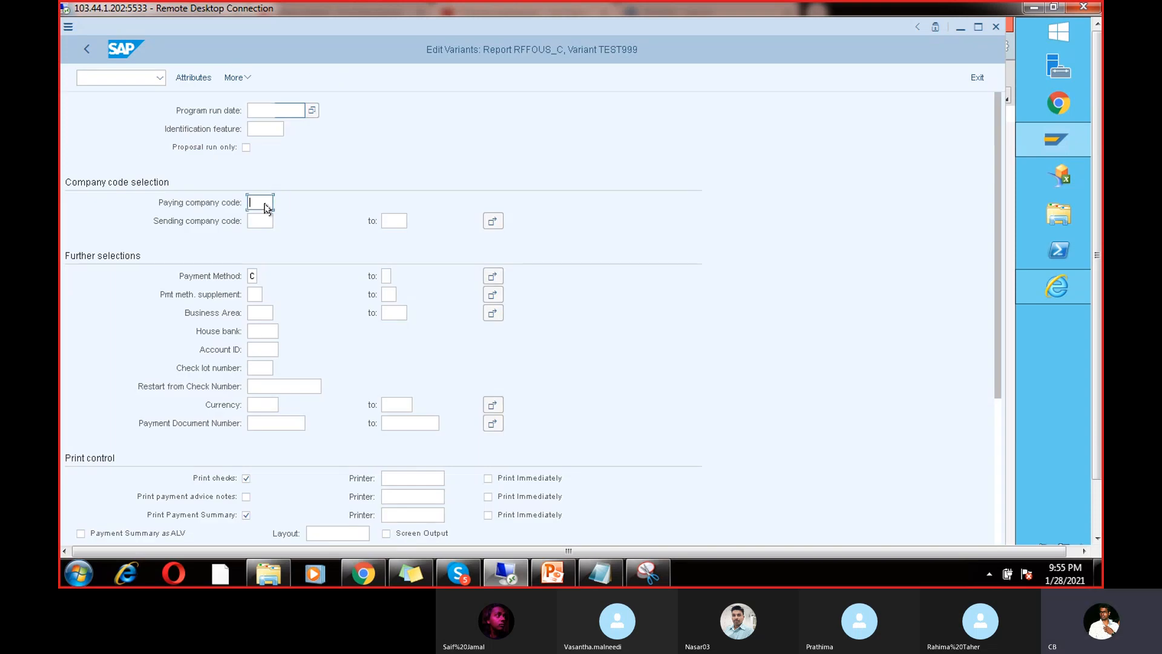
type("CHAN")
left_click(257, 275)
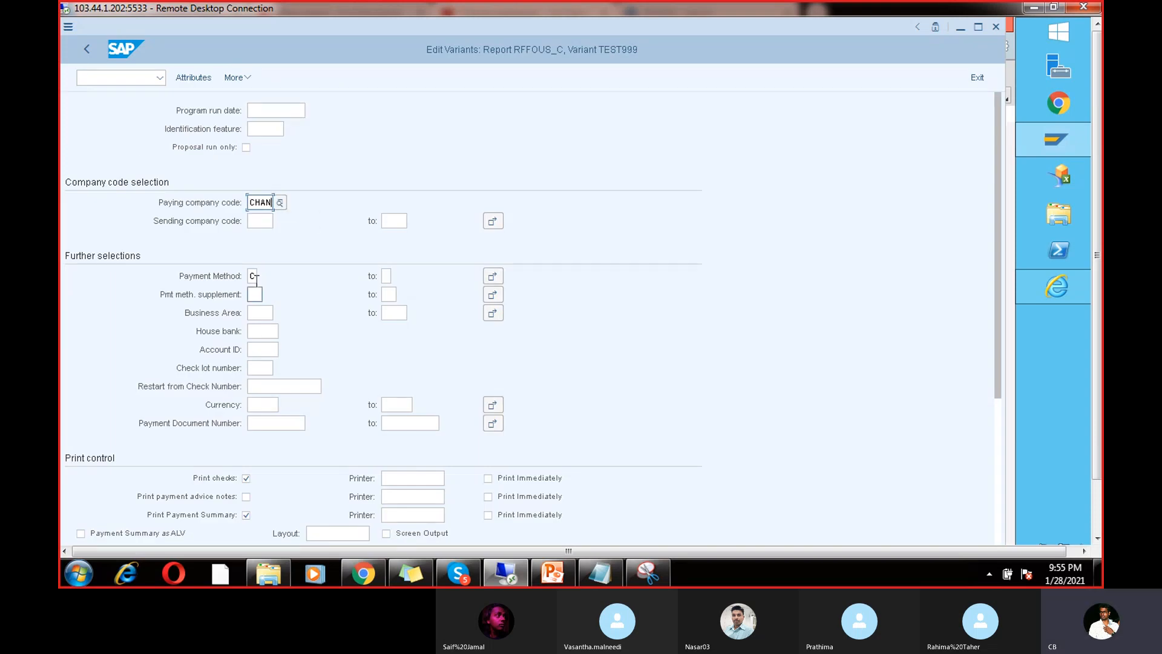
key("BackSpace")
type("V")
left_click(262, 331)
type("ICICIICIC1")
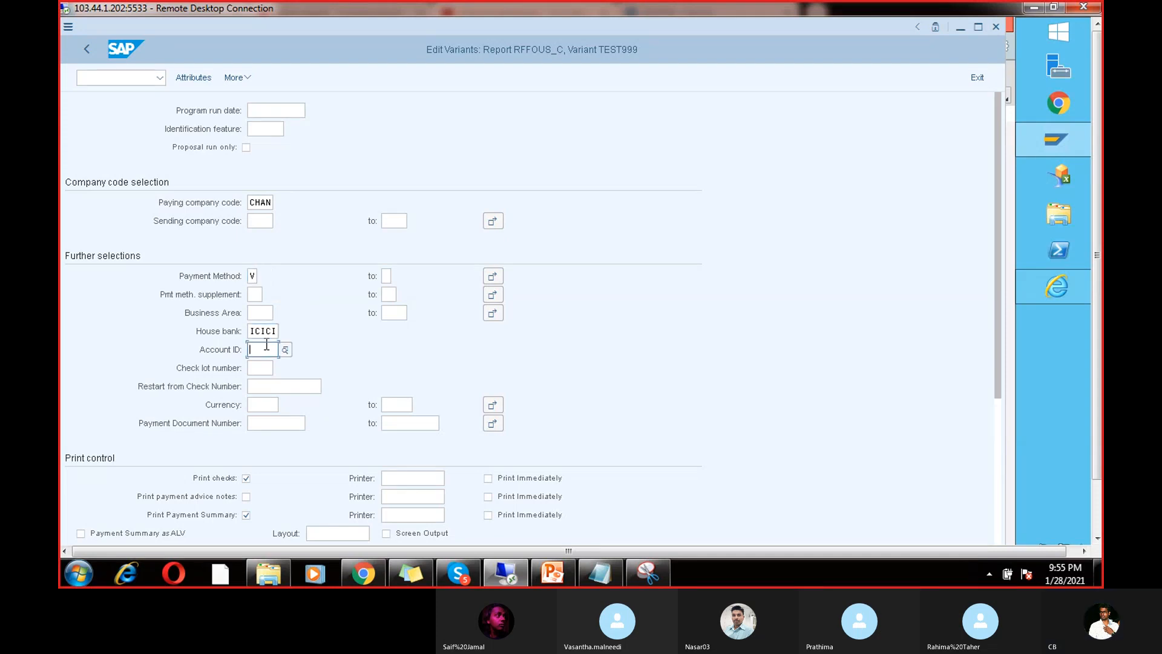
left_click(270, 404)
type("INR")
Step: Use printer LP01 for cheques, advice and summary, all printed immediately, with check lot 1
left_click(387, 478)
left_click(398, 497)
left_click(398, 497)
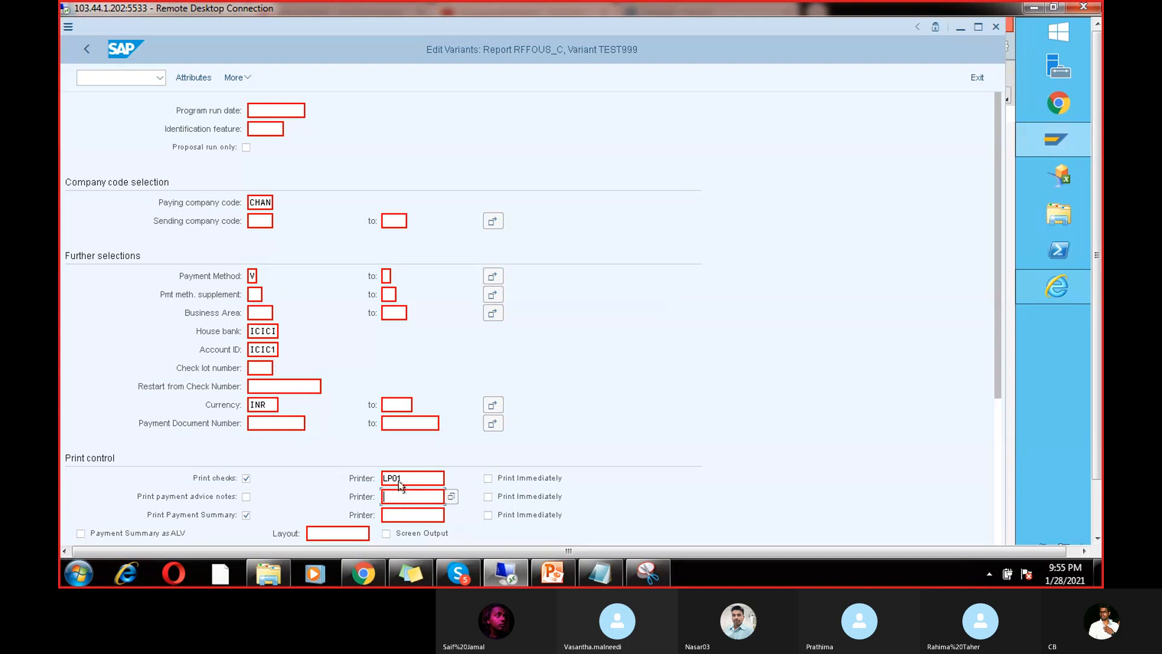
left_click_drag(404, 479, 341, 469)
key("ctrl+c")
left_click(402, 496)
key("ctrl+v")
left_click(407, 515)
left_click(488, 478)
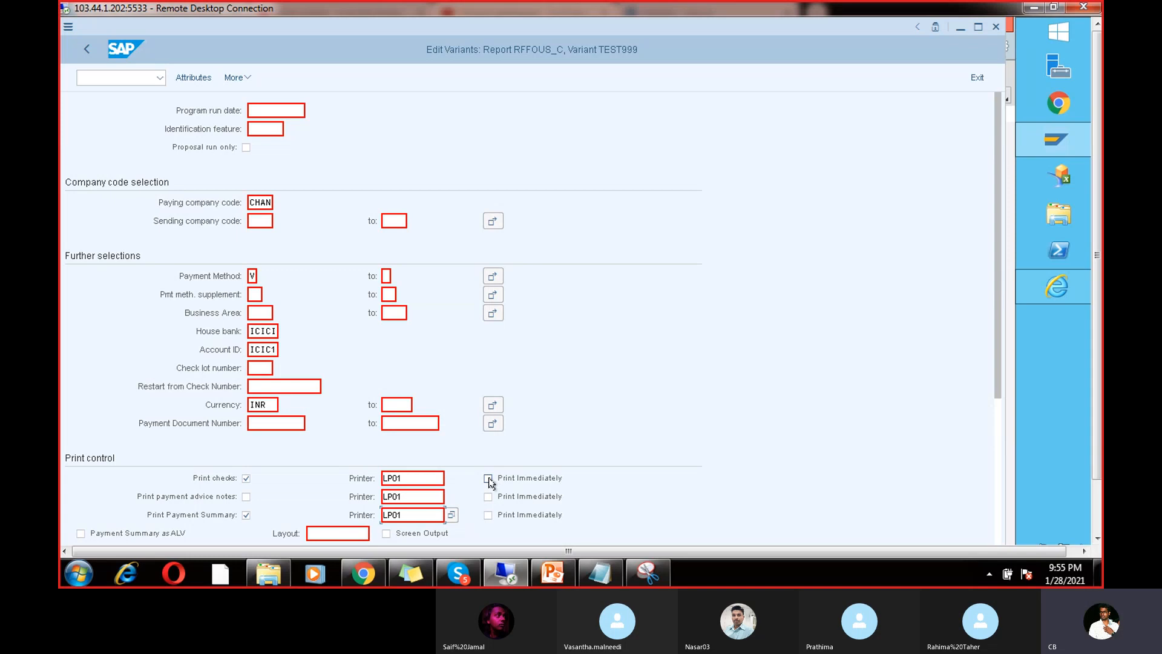
left_click(488, 496)
left_click(488, 515)
left_click(263, 368)
left_click(260, 386)
Step: Save variant TEST999 with description TEST349343 and return to RUN3's printout settings
left_click_drag(996, 368, 994, 510)
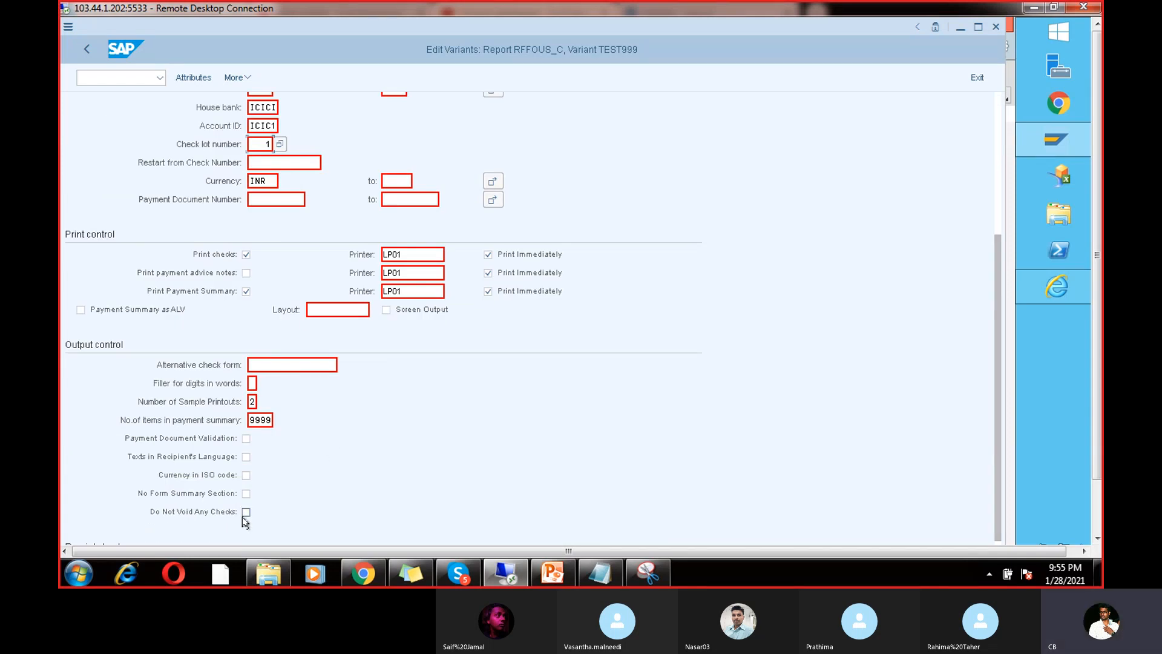
left_click(996, 100)
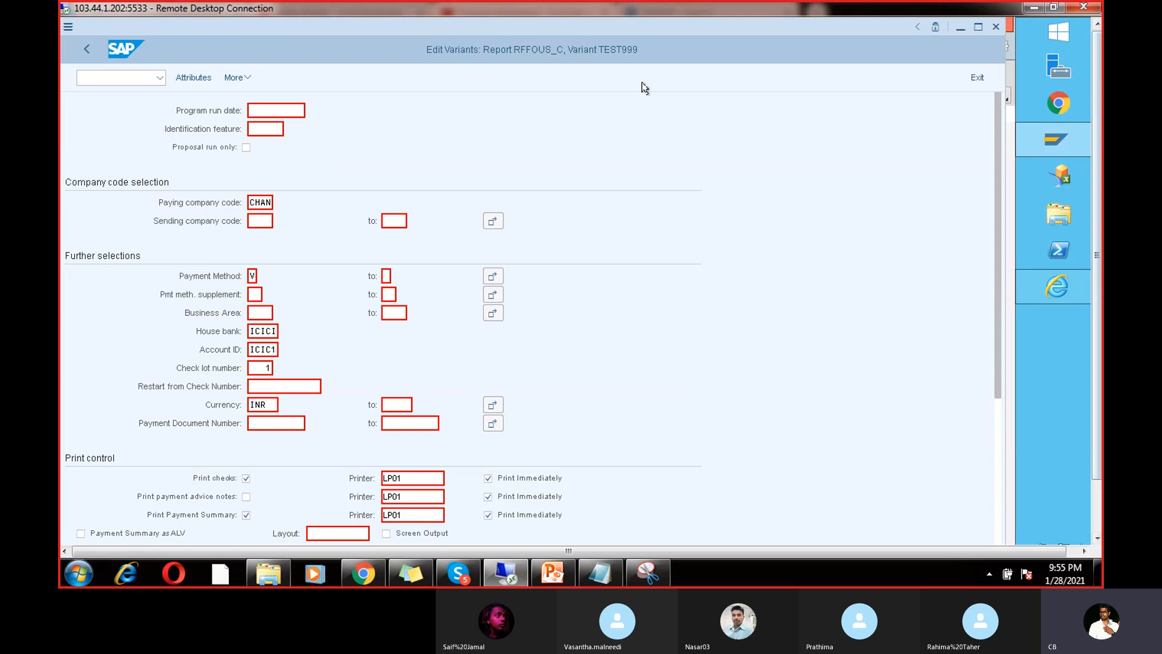
left_click(196, 79)
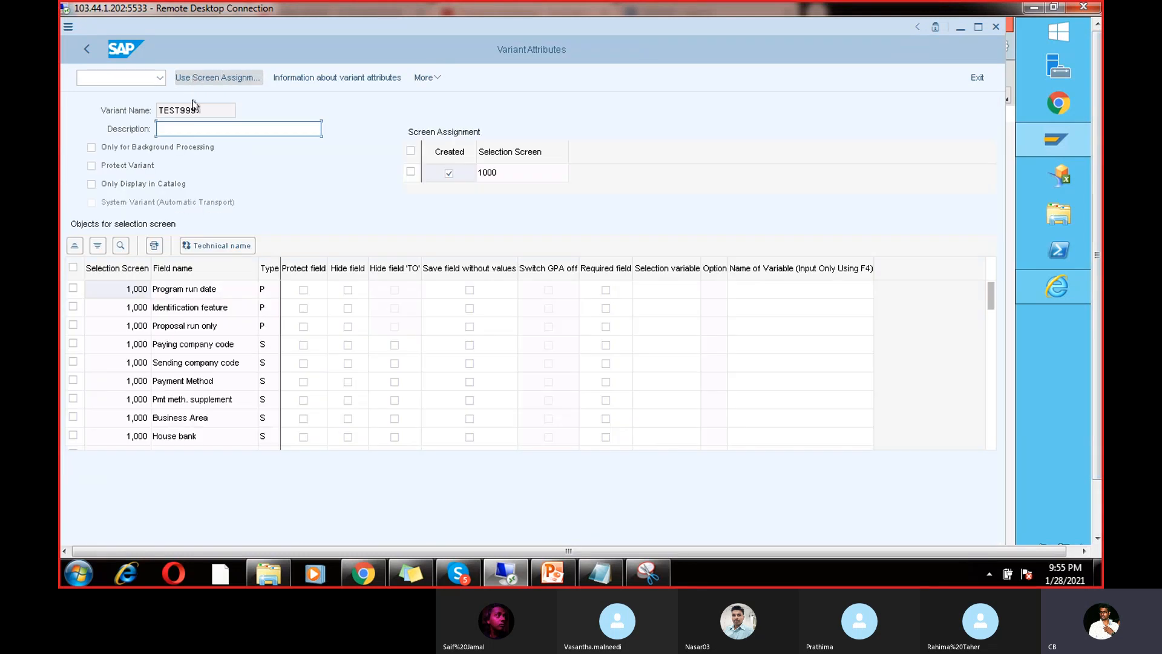
type("TEST")
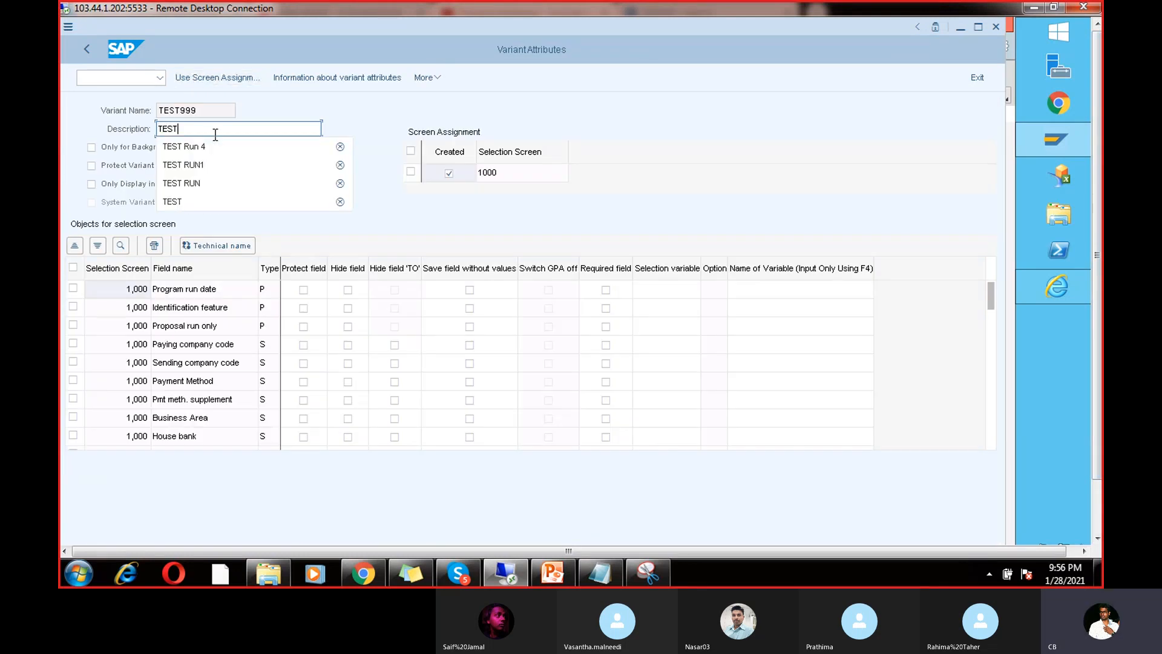
type("349343")
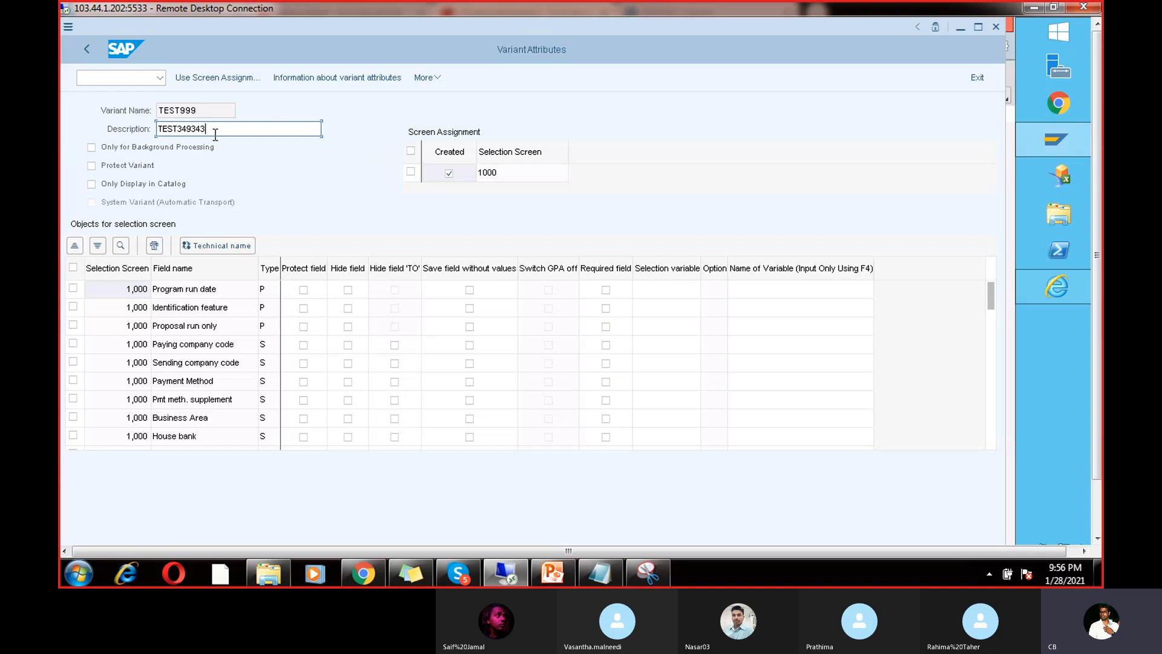
key("ctrl+s")
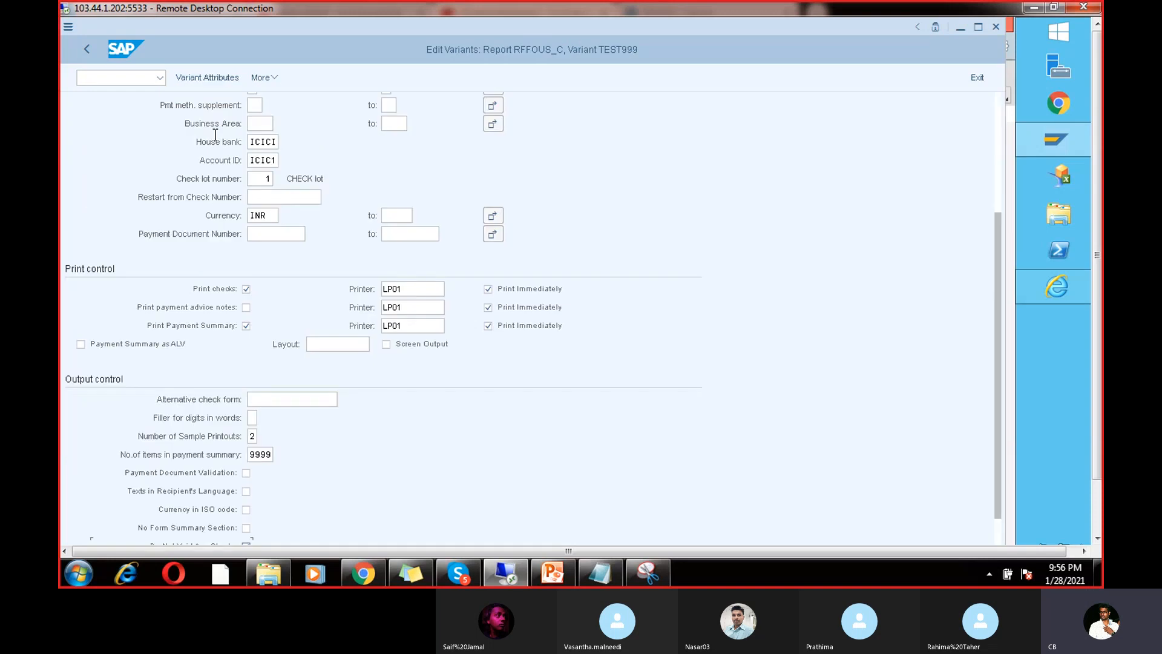
left_click(85, 52)
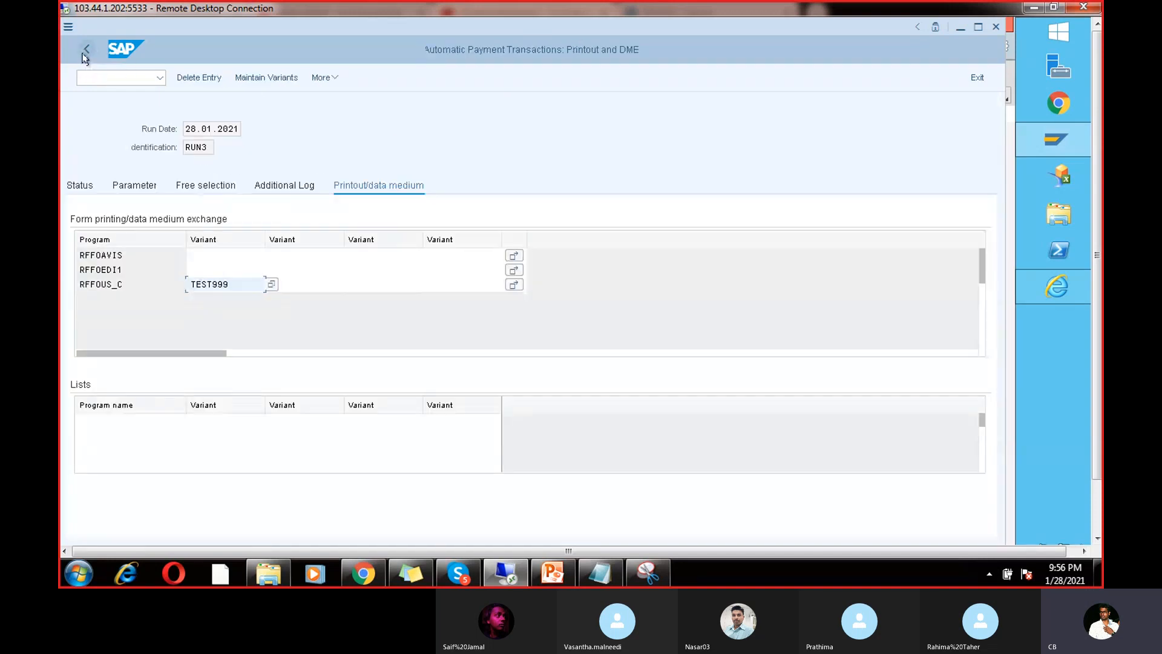
Step: Save RUN3, schedule its payment proposal to start immediately, and review the proposed INR payment
left_click(81, 187)
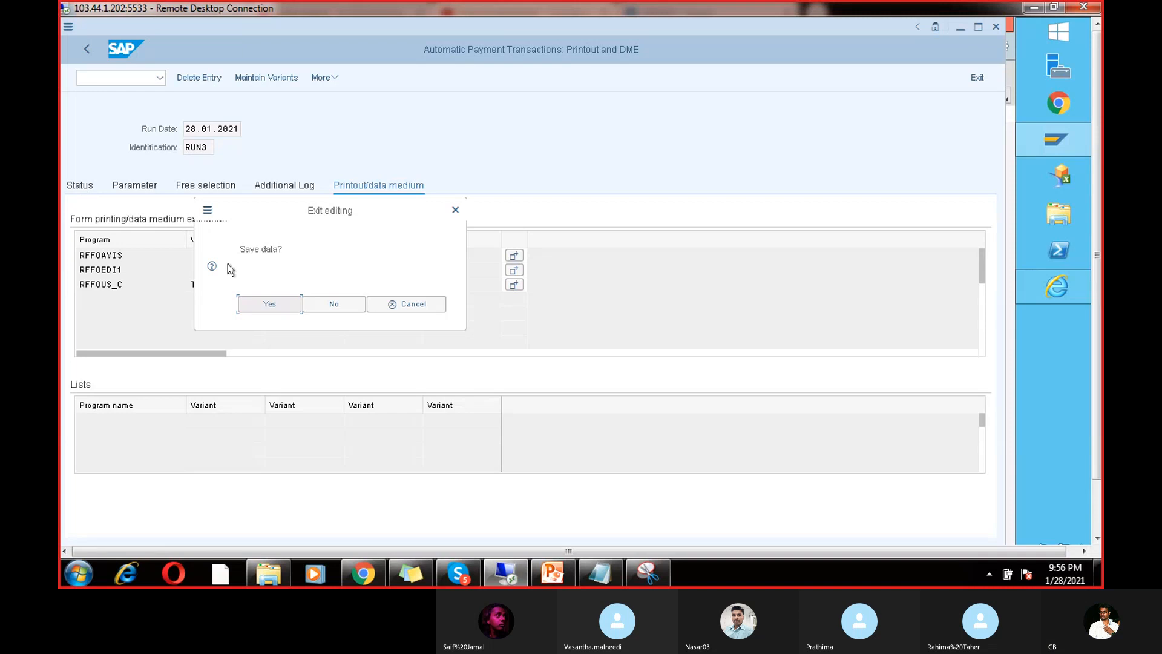
left_click(253, 307)
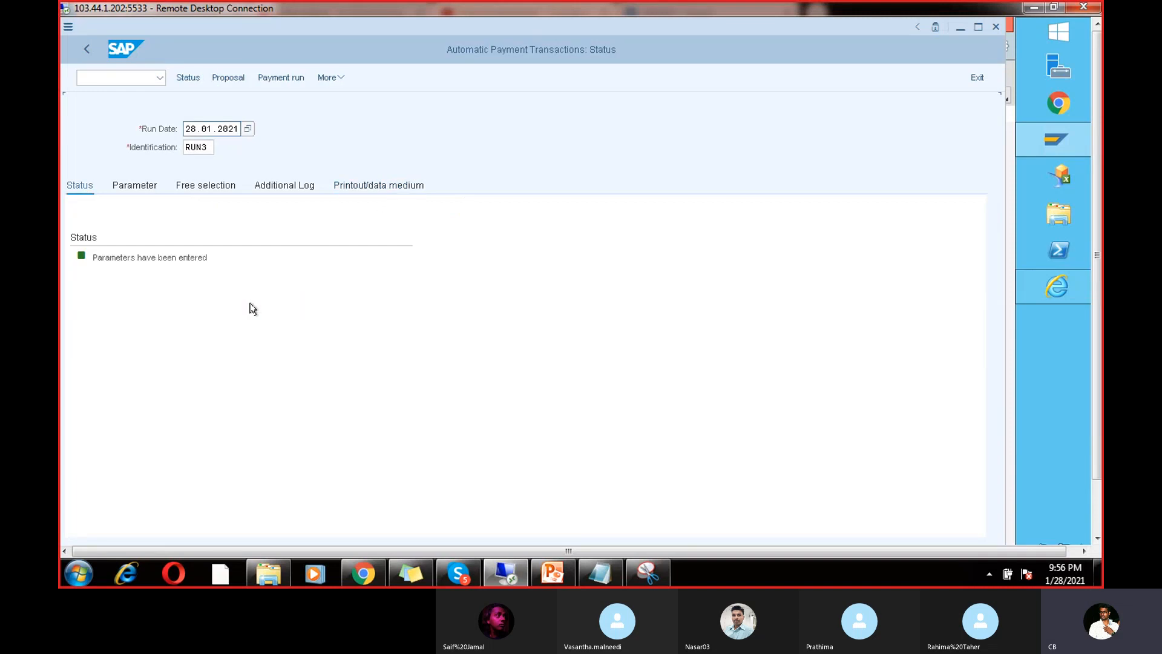
left_click(231, 77)
left_click(302, 306)
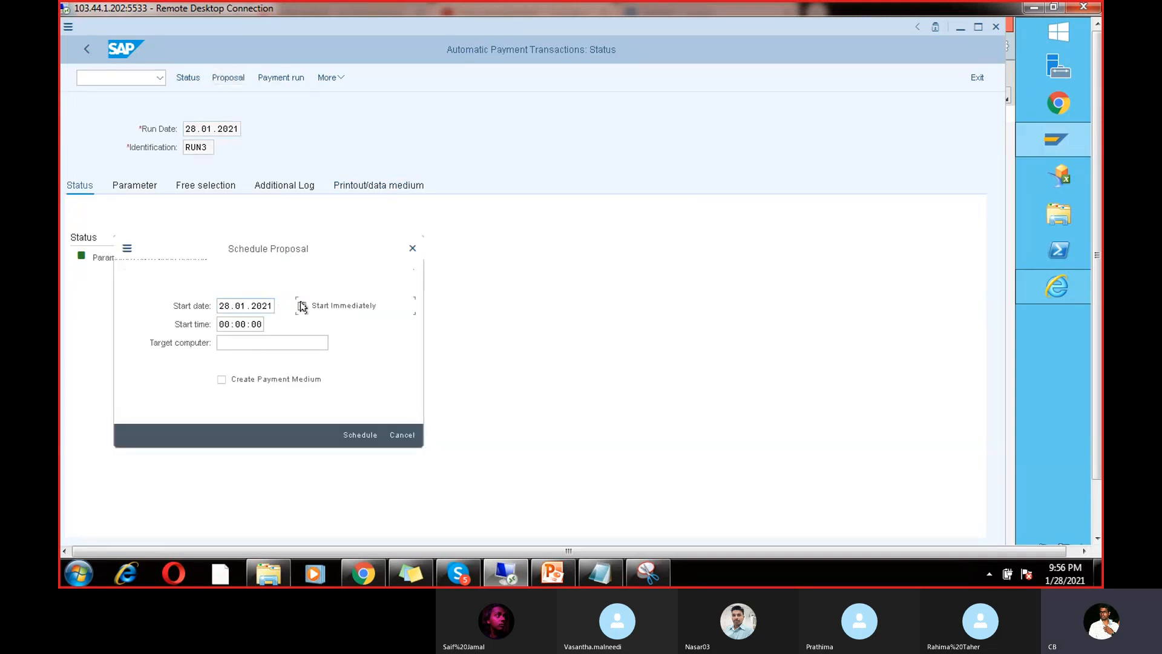
left_click(363, 433)
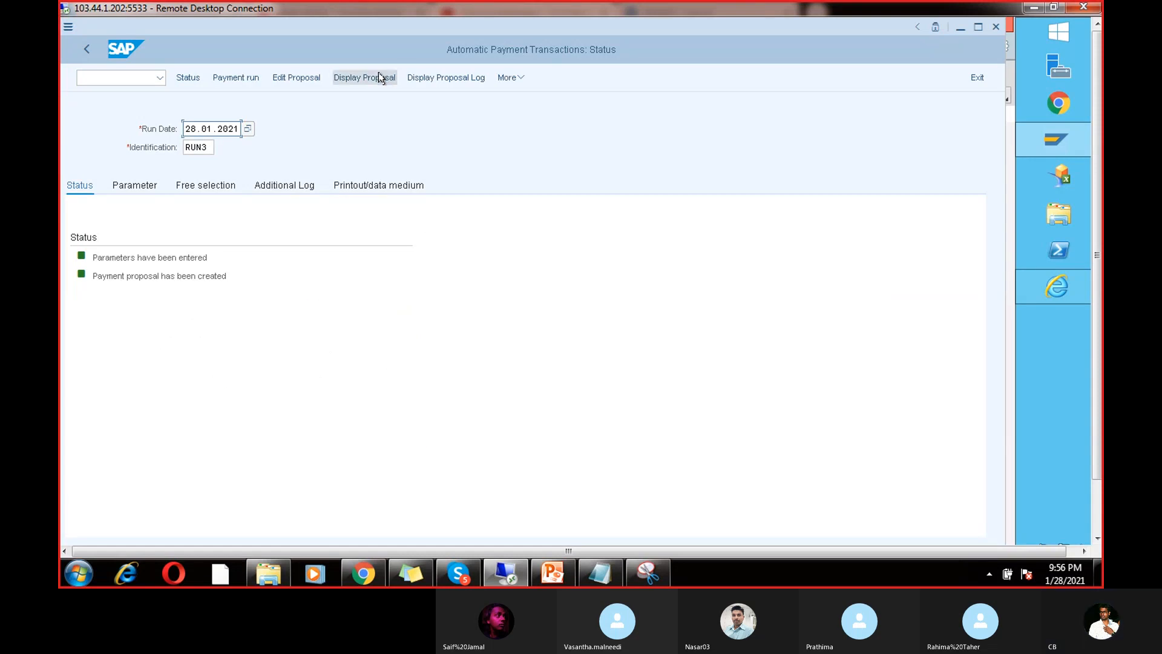
left_click(379, 75)
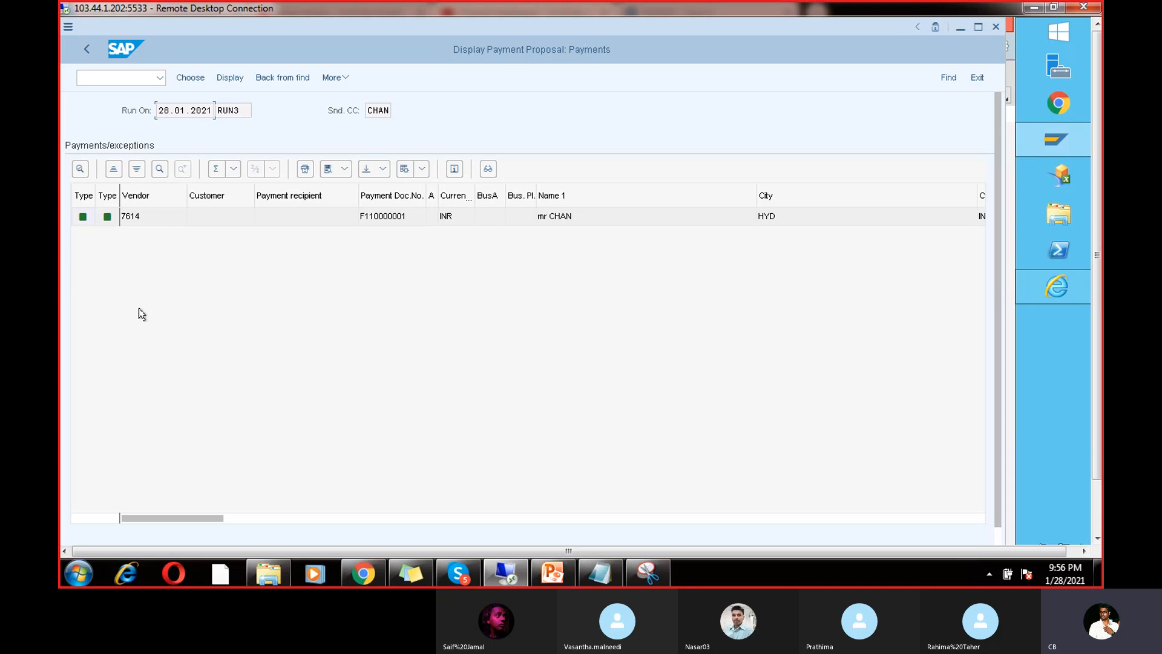
left_click(85, 53)
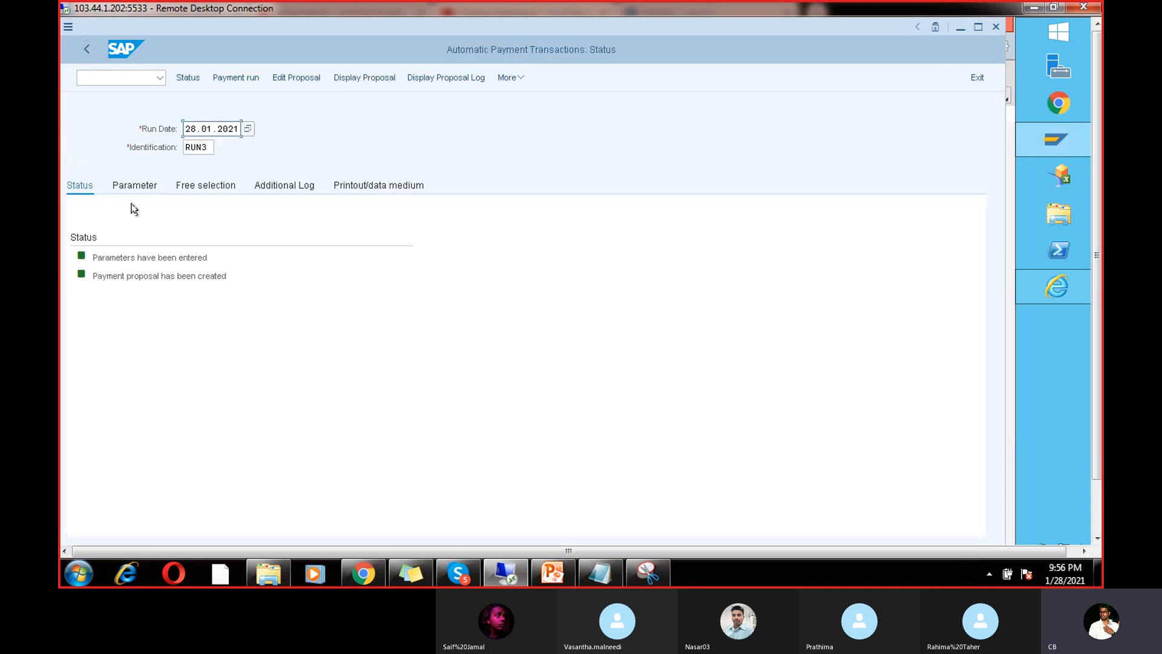
Step: Run the RUN3 payment run immediately and refresh its status
left_click(245, 77)
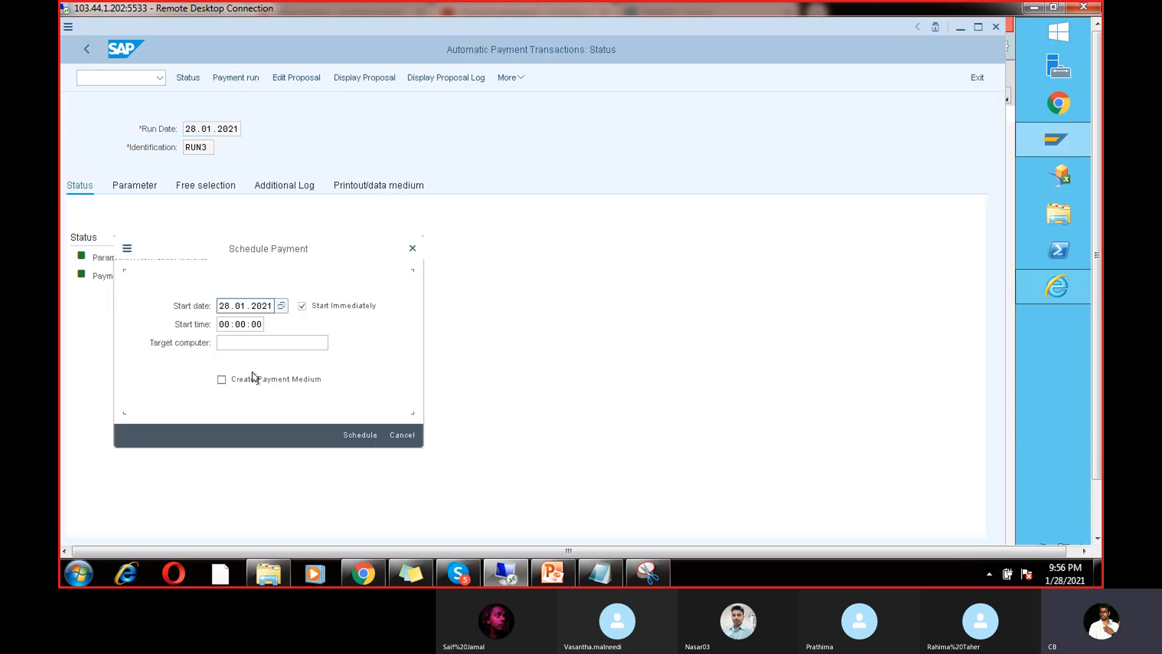
left_click(358, 435)
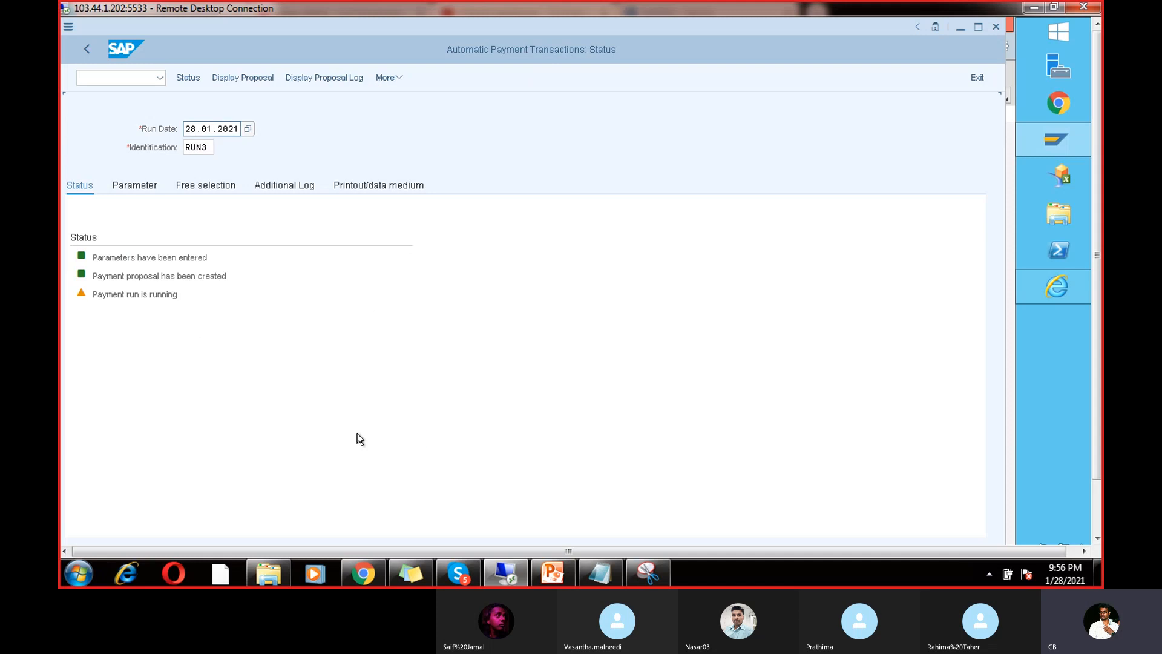
key("Return")
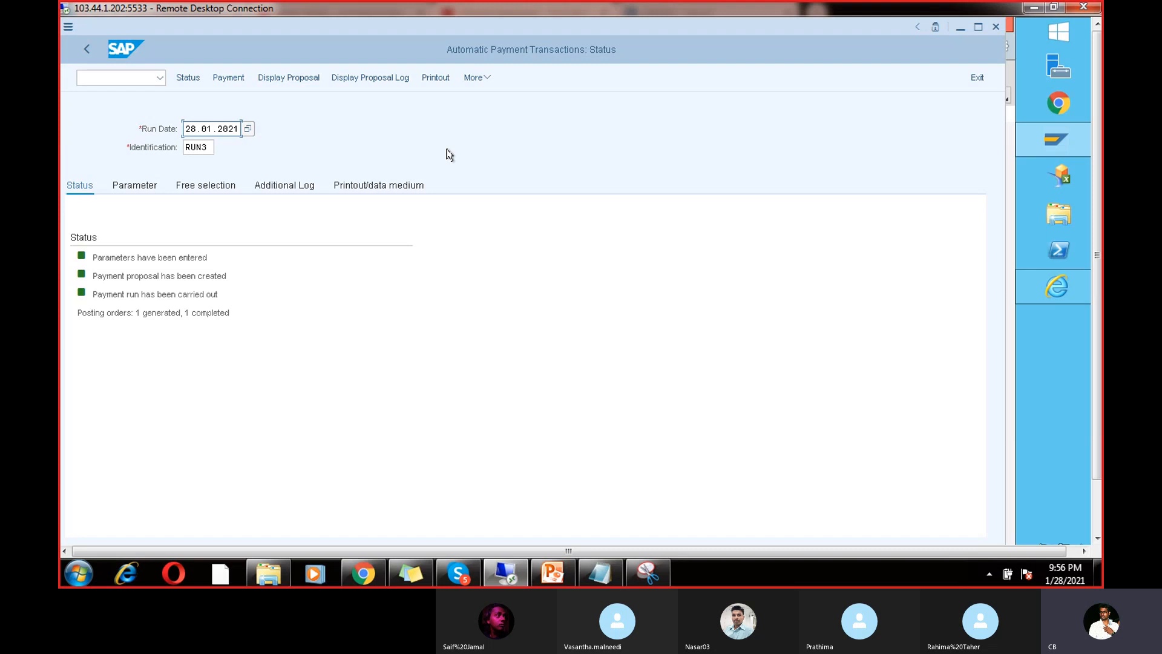
left_click(440, 80)
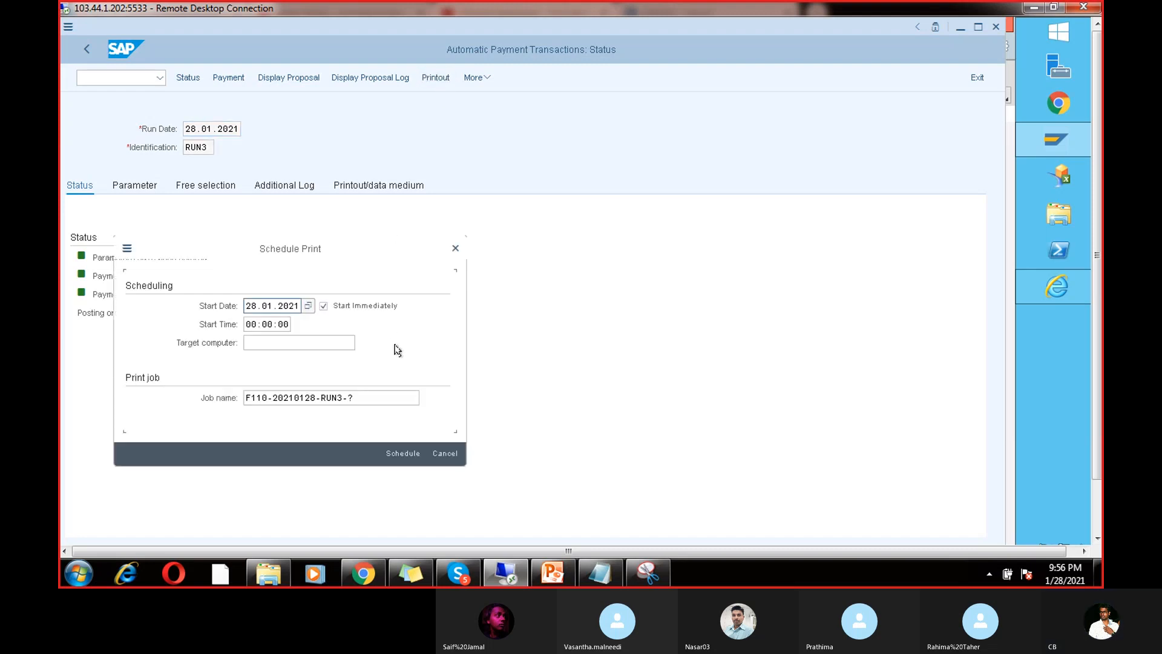
left_click(368, 394)
key("BackSpace")
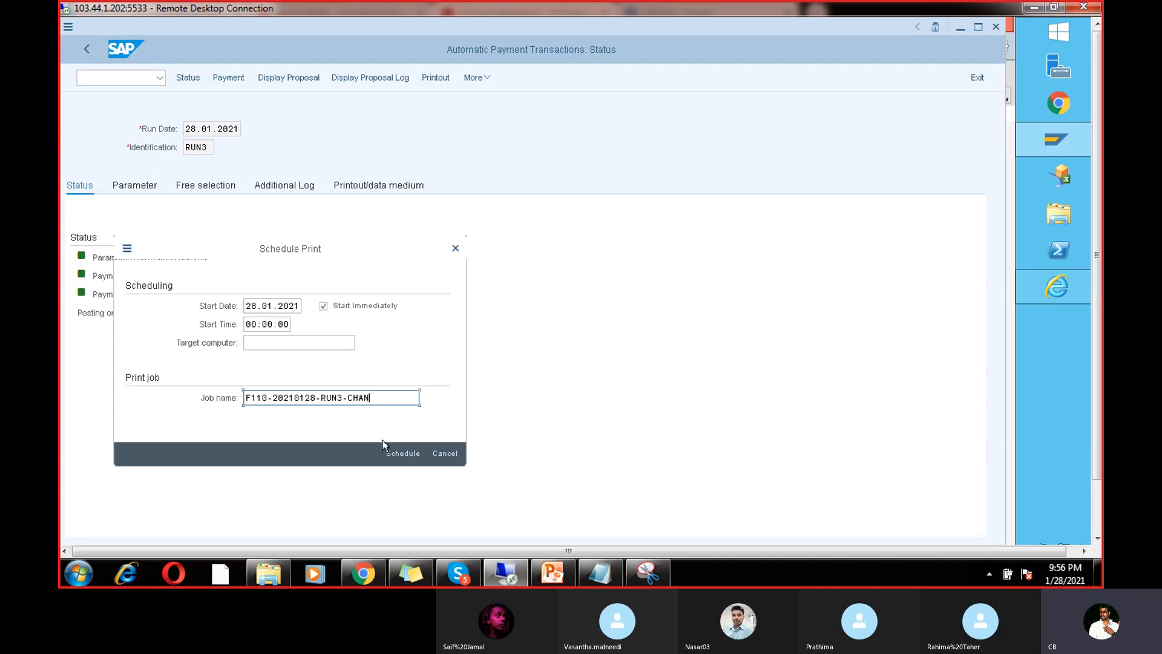
left_click(398, 451)
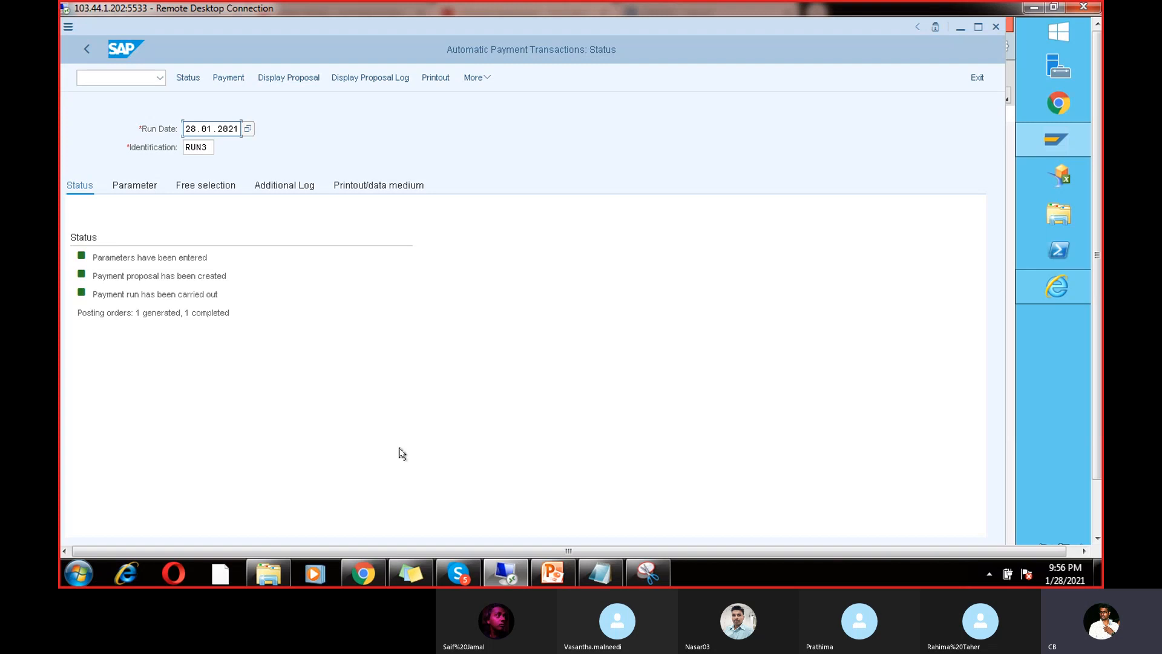
Step: Open SP01 with /nsp01 and list today's spool requests
left_click(126, 79)
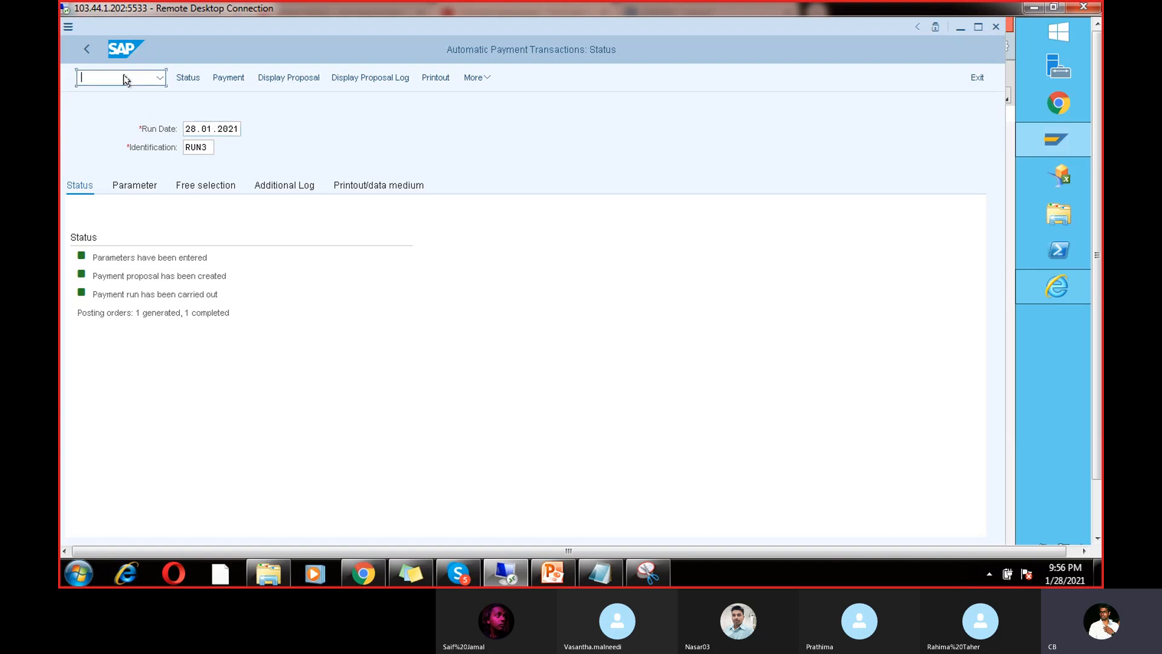
type("sp")
key("BackSpace")
key("BackSpace")
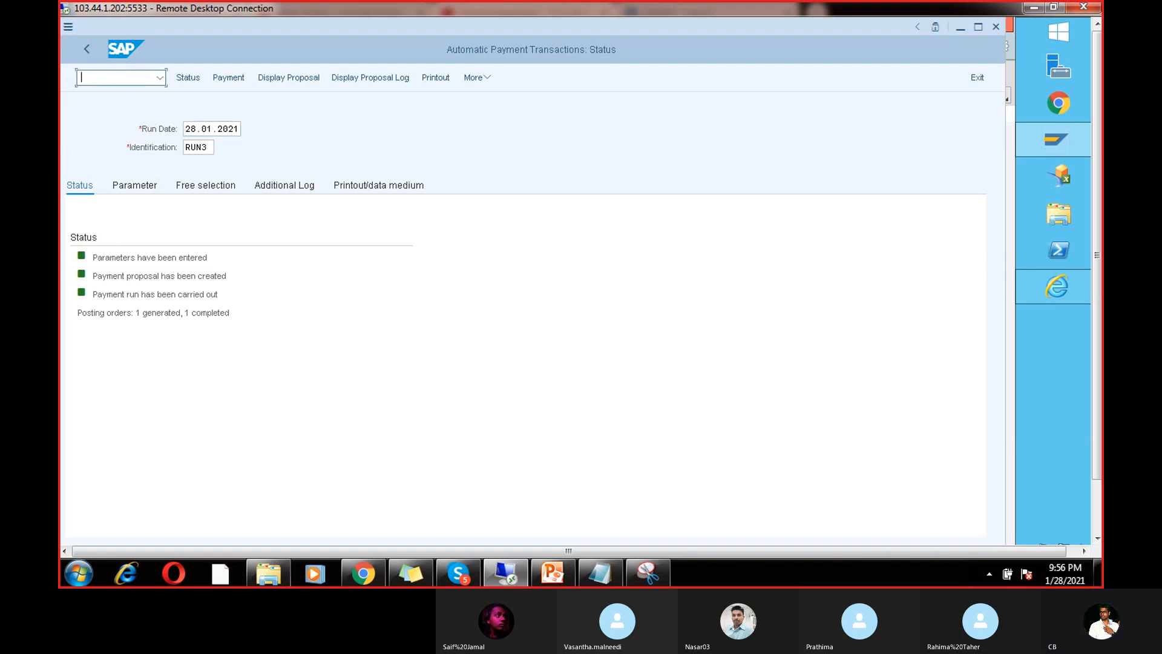
type("/nsp")
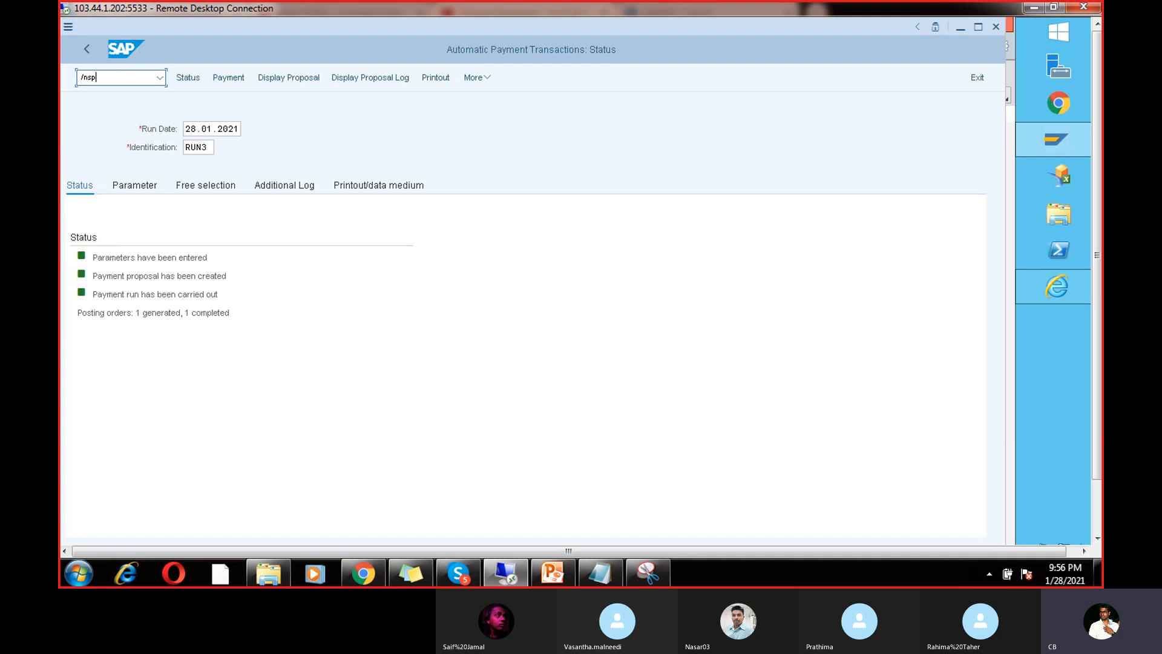
type("01")
key("Return")
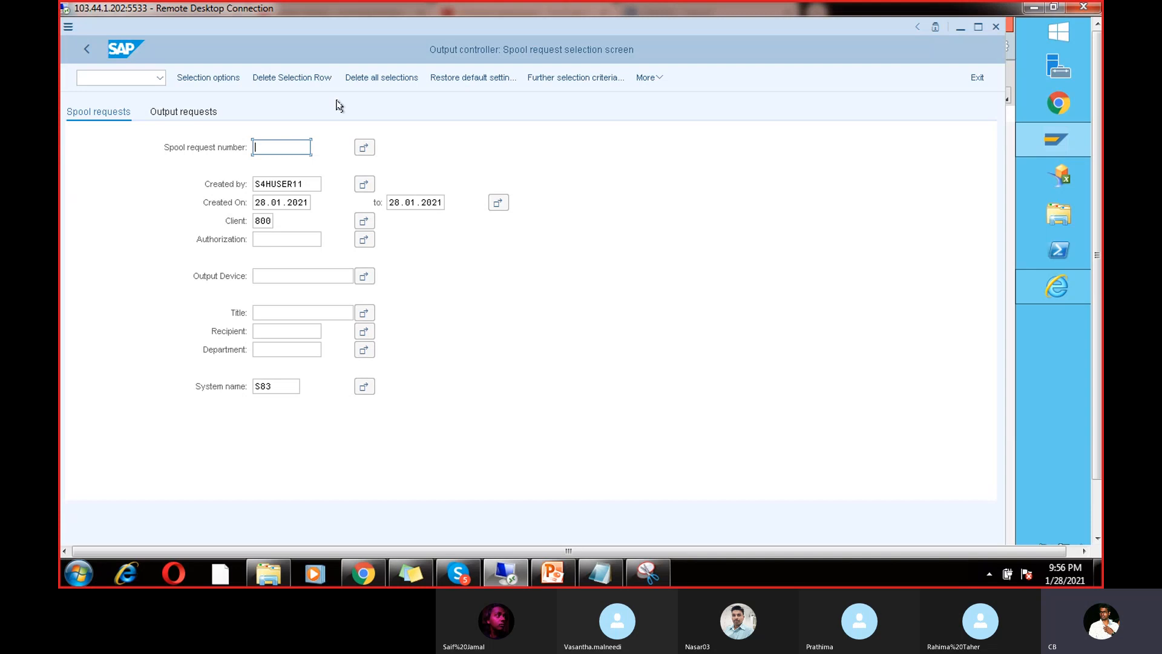
left_click(659, 78)
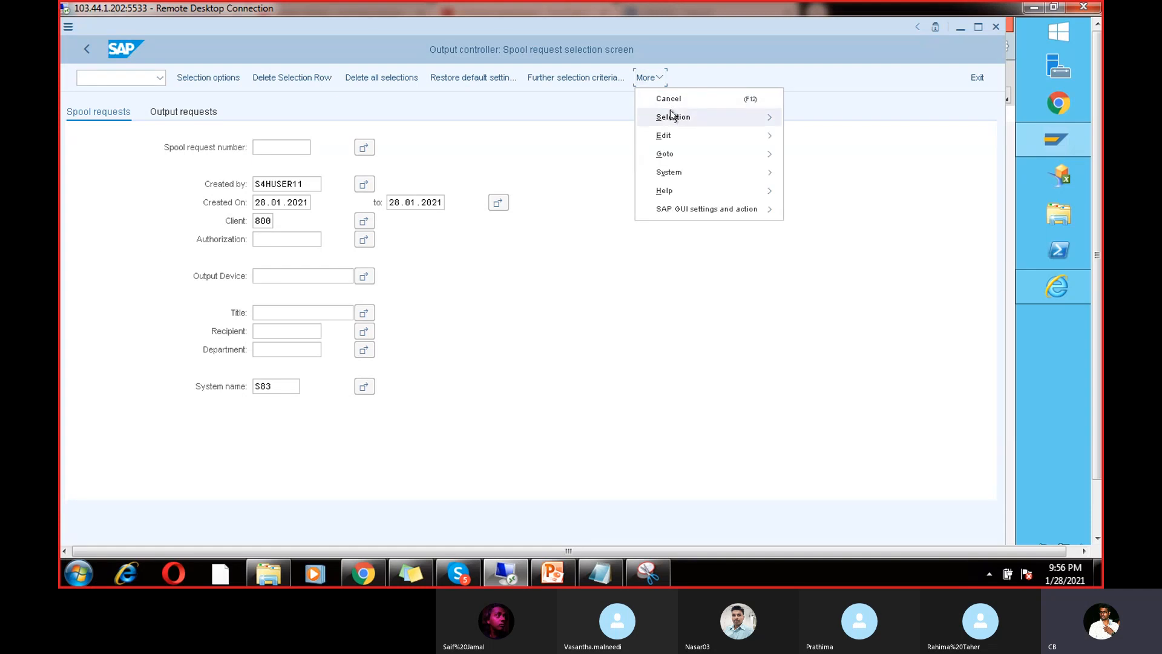
mouse_move(672, 116)
left_click(814, 118)
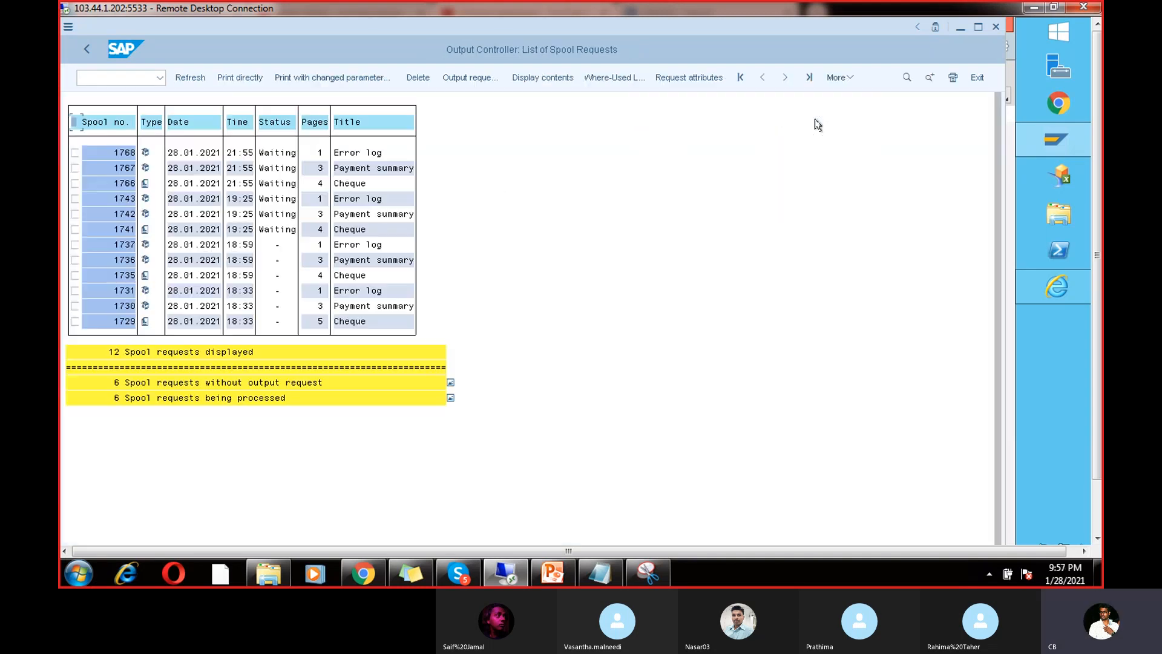
Step: Preview the printed cheque in spool 1729, then return to the list
left_click(144, 325)
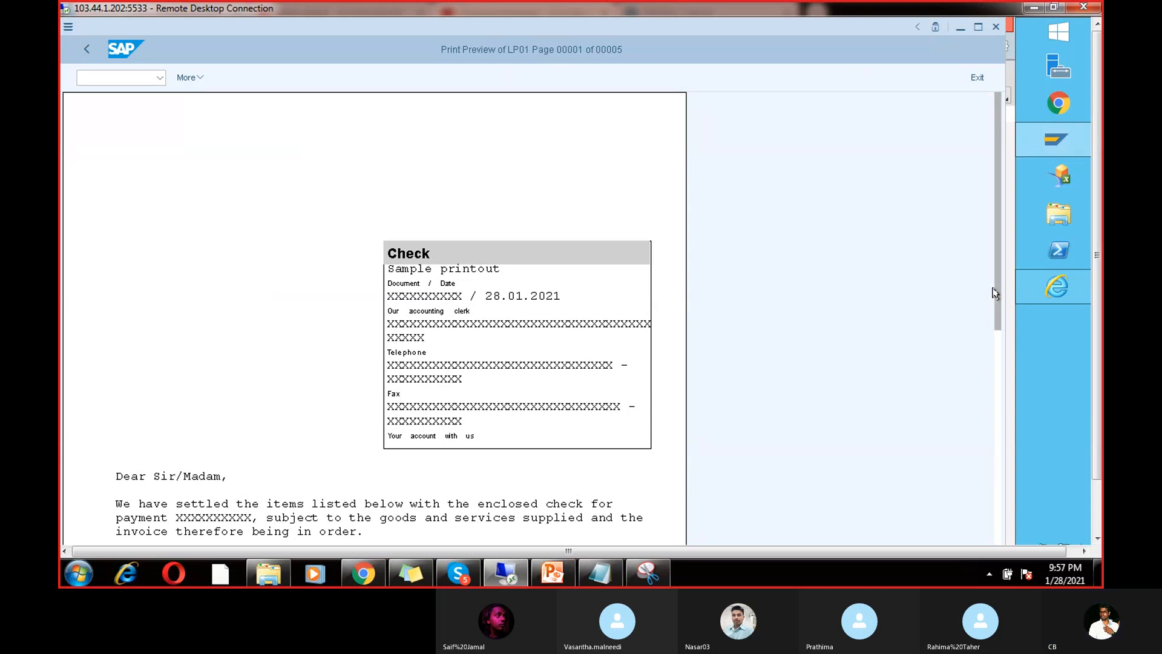
left_click_drag(996, 292, 1009, 268)
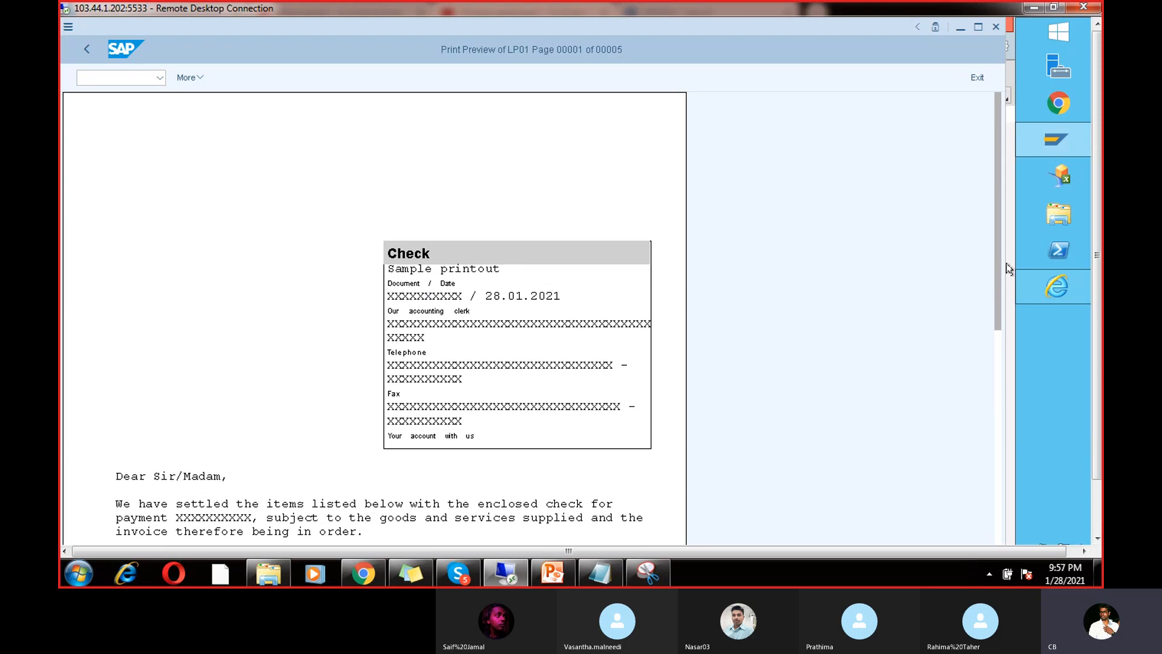
left_click(83, 49)
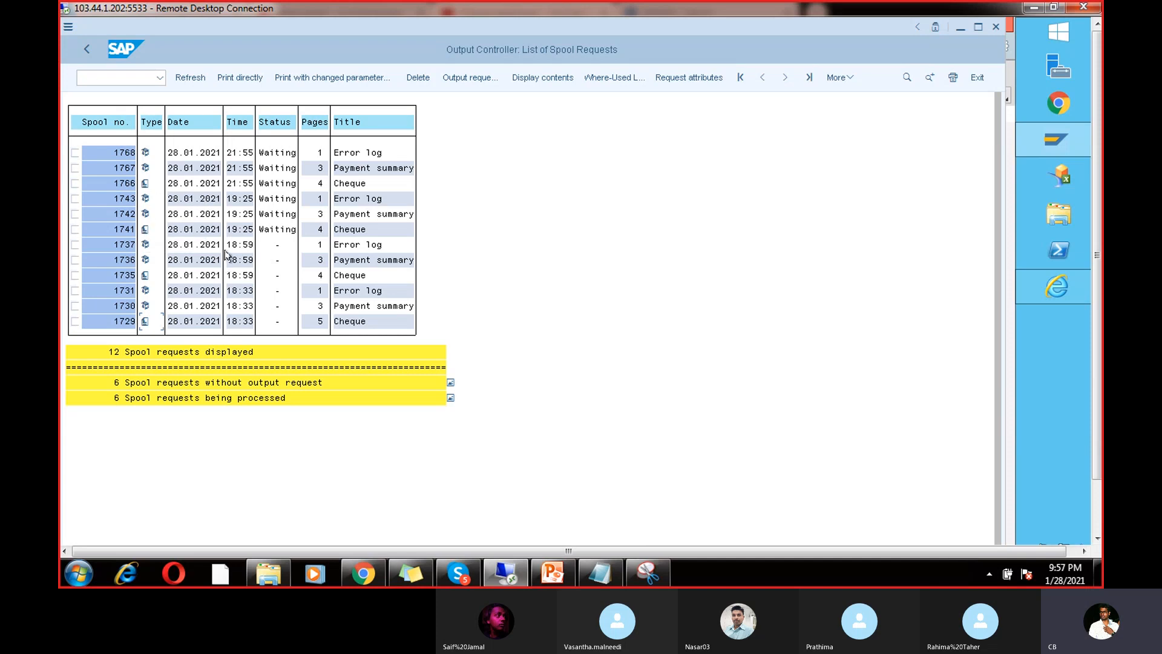
Step: Preview the cheque in spool 1766 and view the error log of spool 1768
left_click(144, 184)
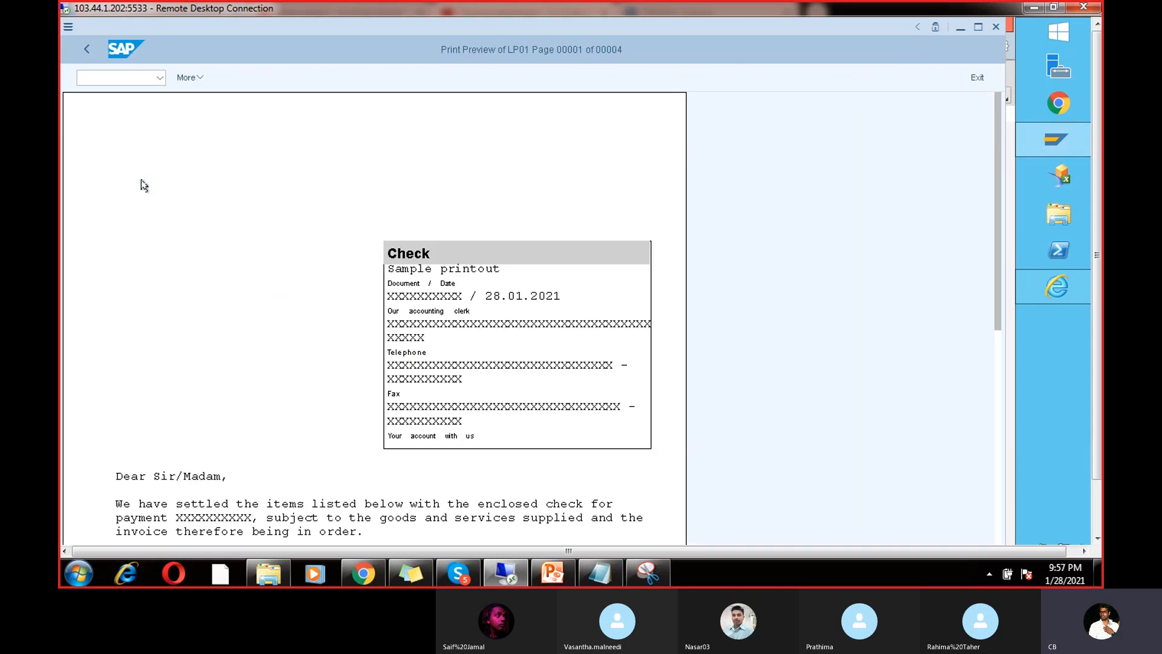
left_click(85, 50)
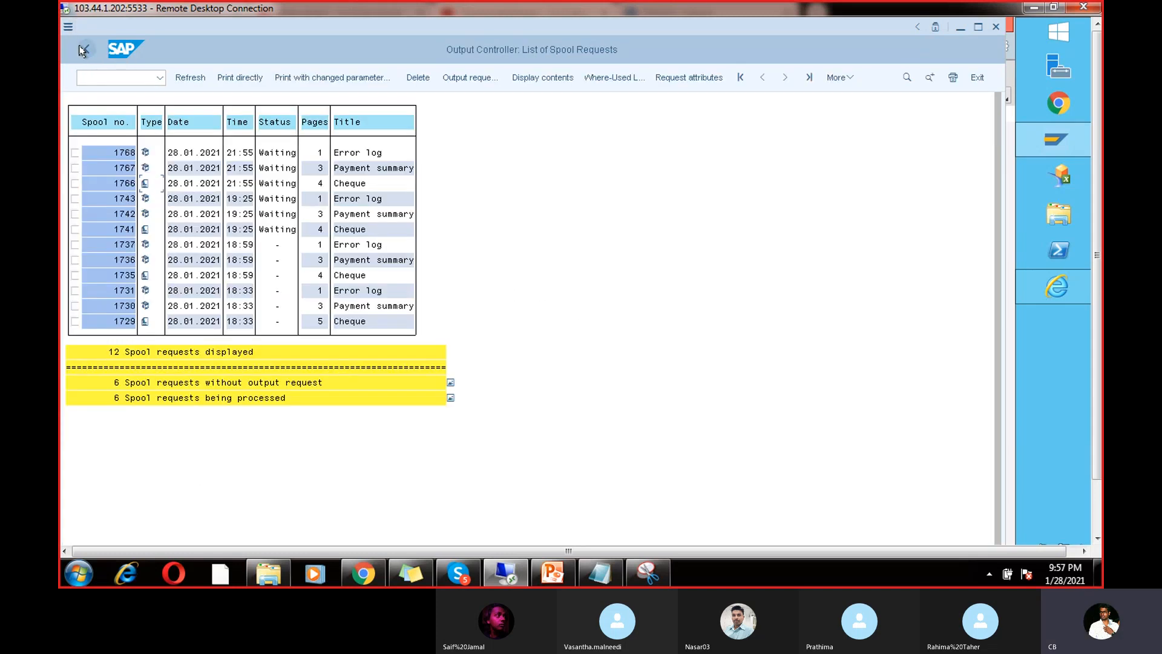
left_click(146, 153)
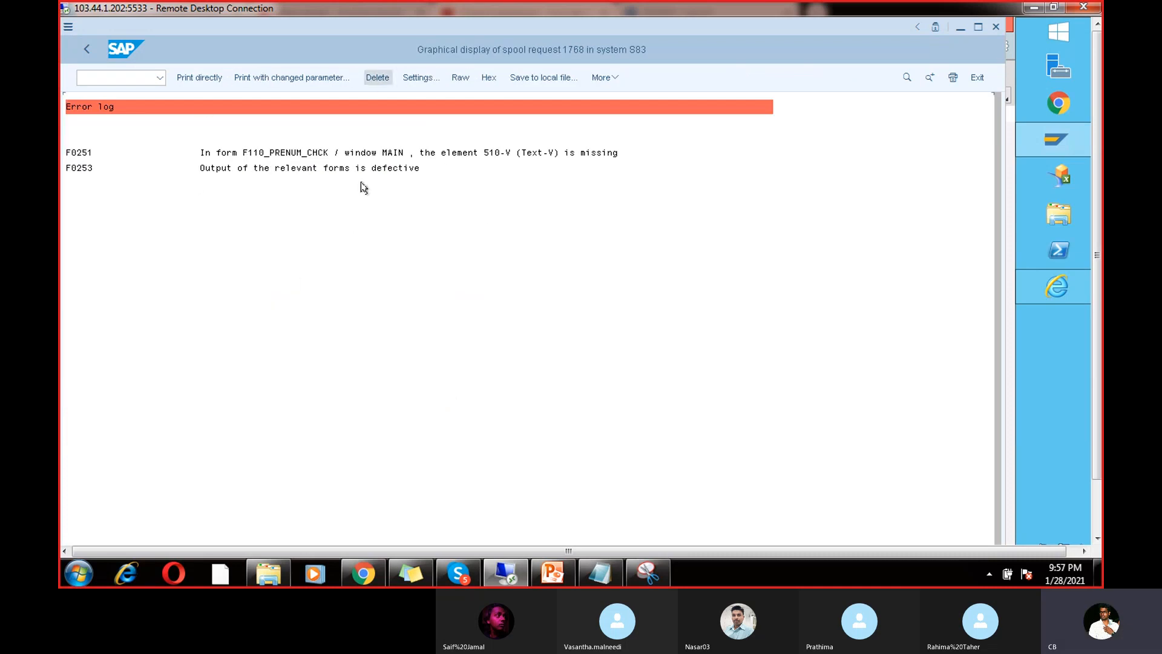
left_click(86, 50)
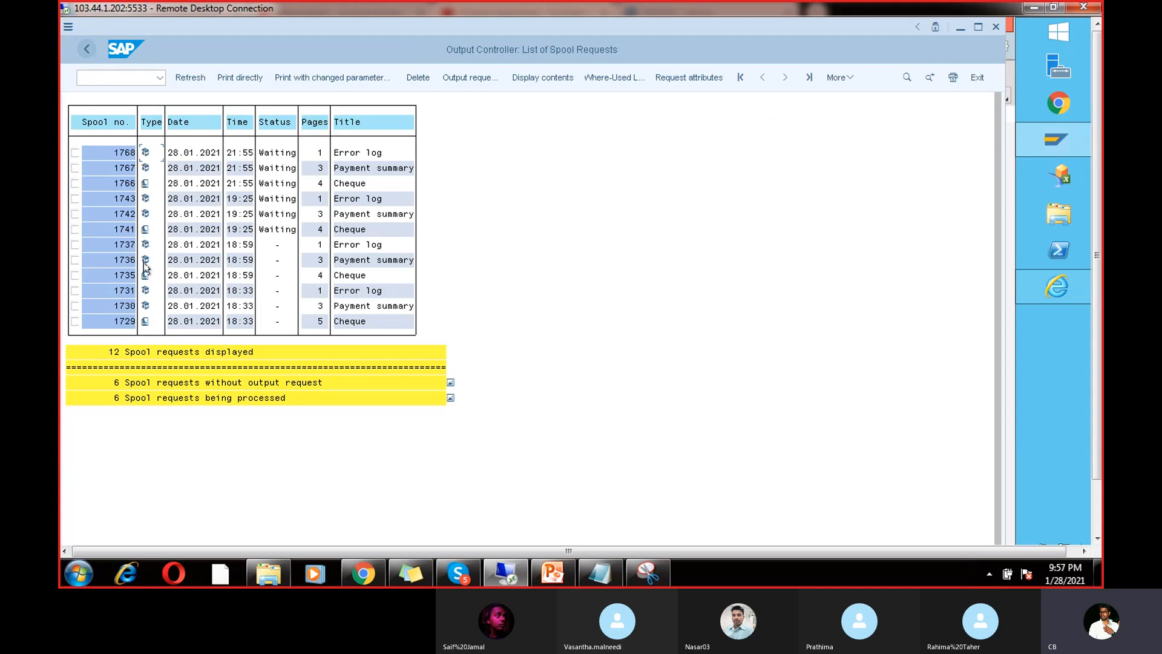
Step: Read the error logs of spools 1743 (F0251 missing element) and 1731, then return to SAP Easy Access
left_click(145, 198)
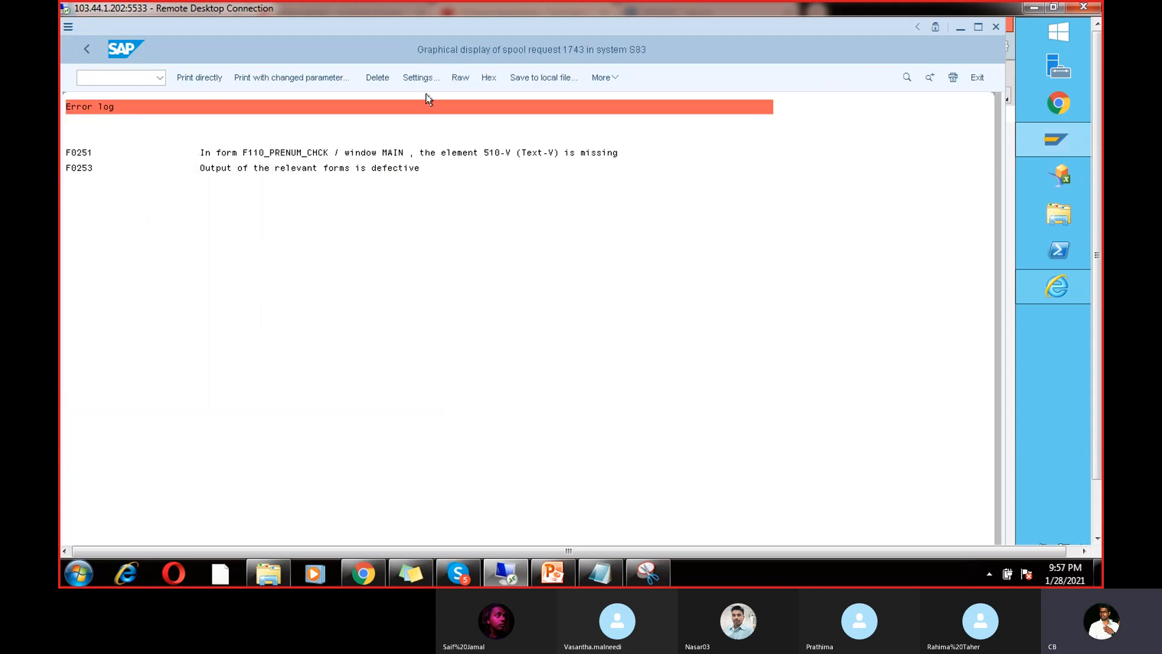
left_click(327, 152)
left_click(84, 51)
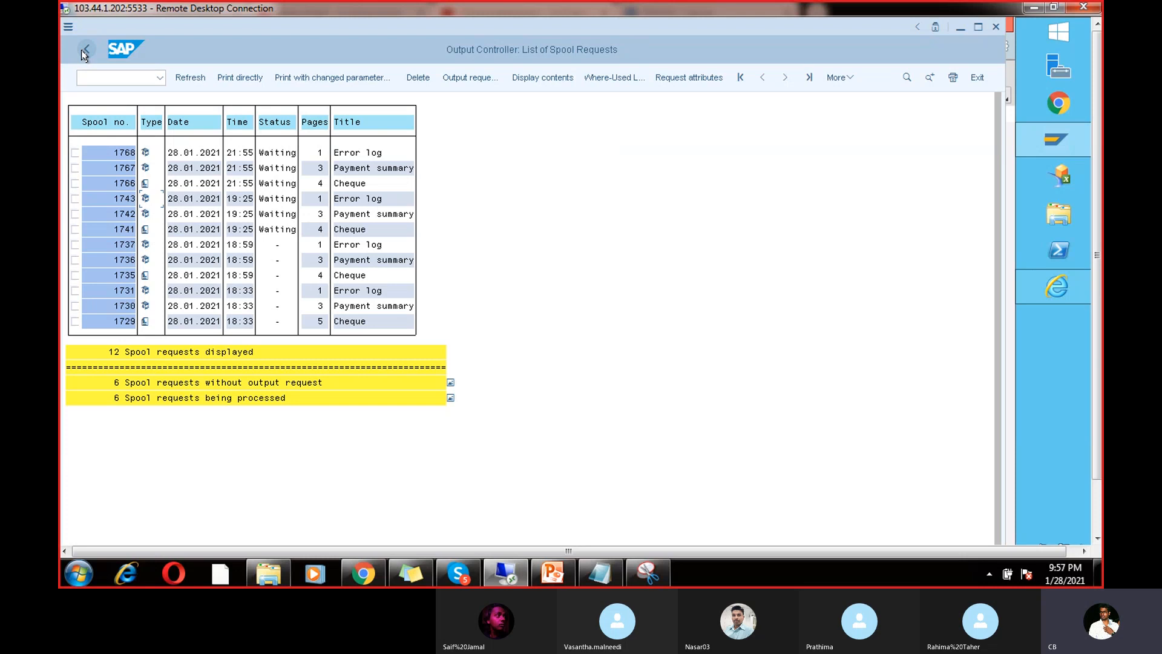
left_click(145, 291)
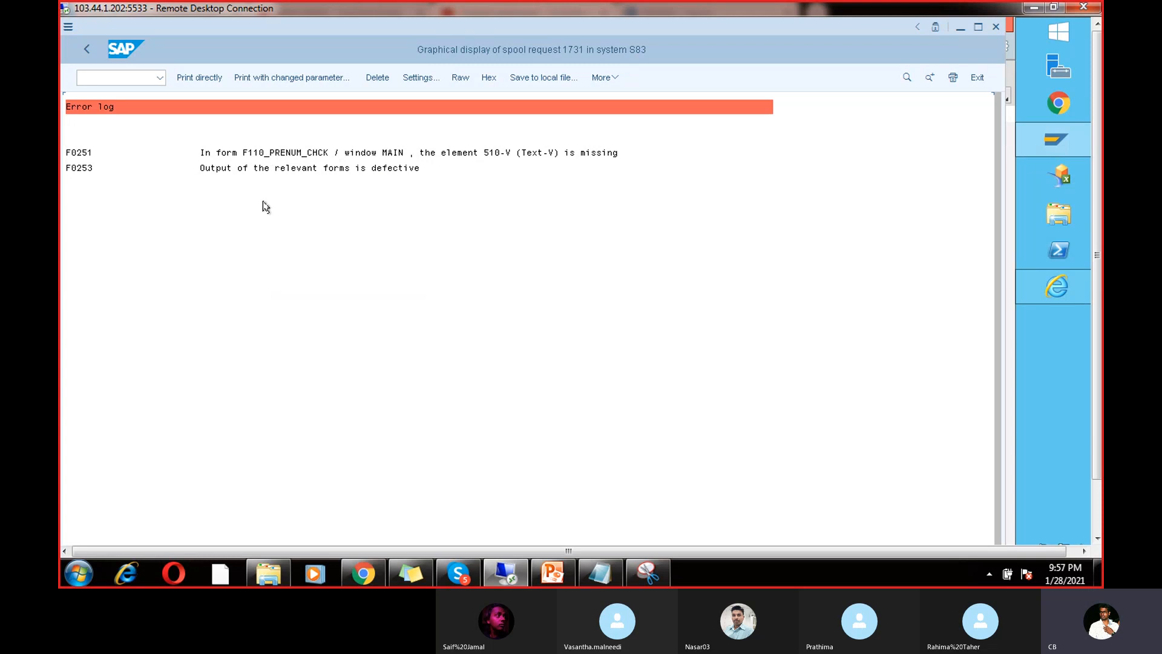
left_click(86, 54)
left_click(86, 54)
left_click(86, 55)
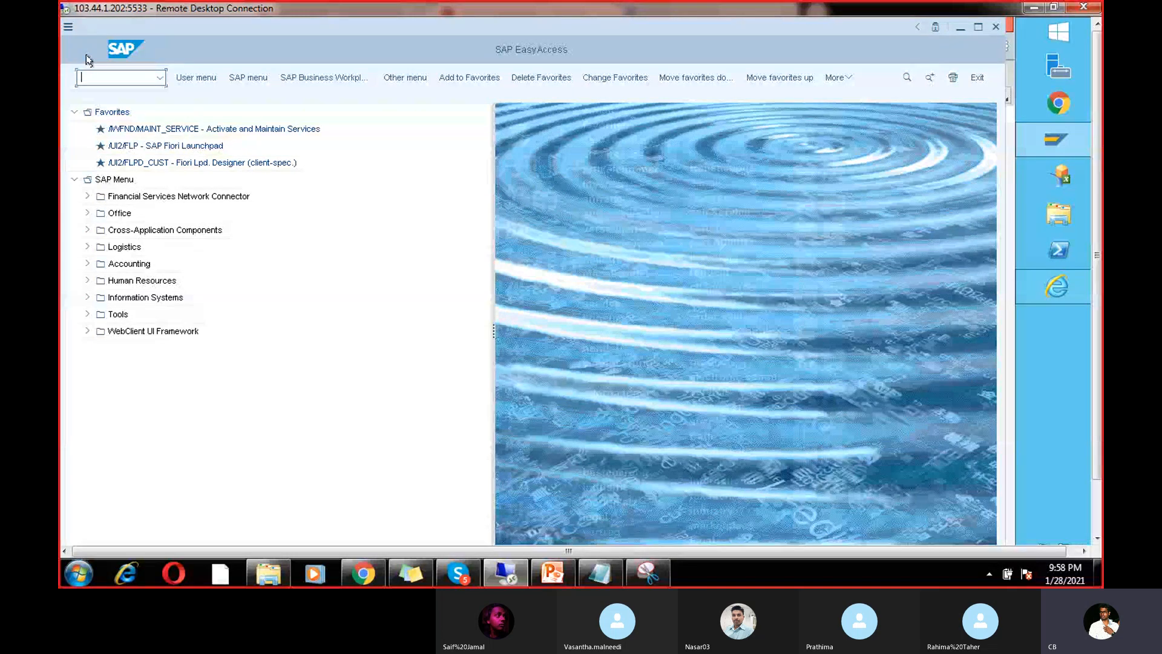
Step: Start transaction F110 from the command field, correcting the mistyped codes
type("FB")
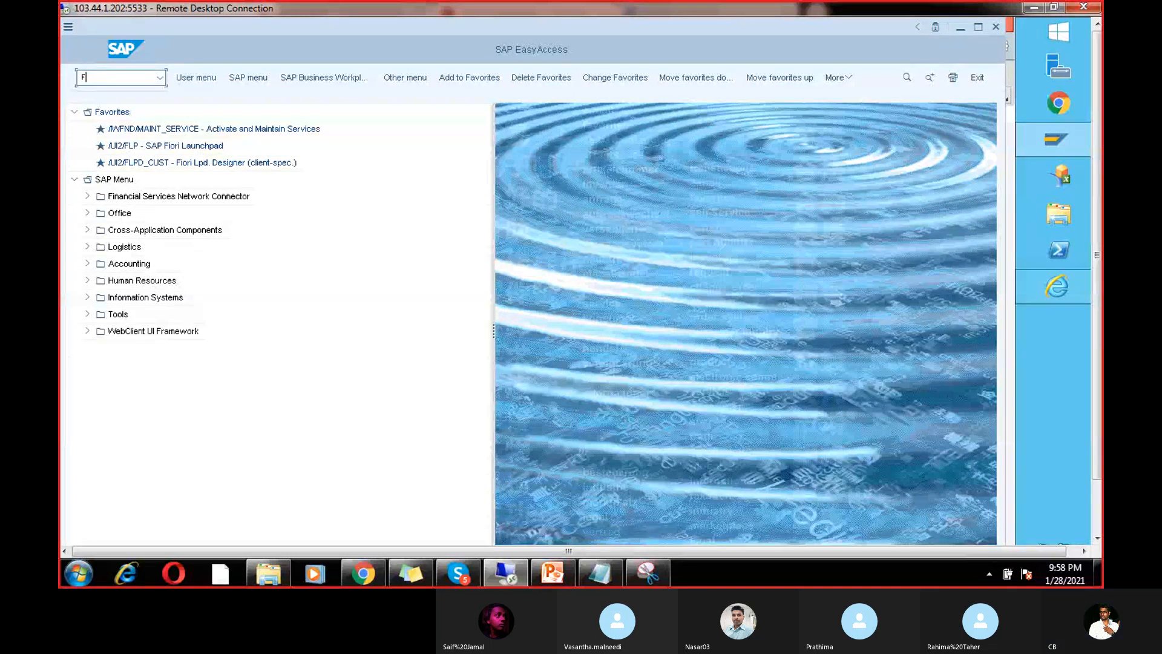
key("BackSpace")
key("BackSpace")
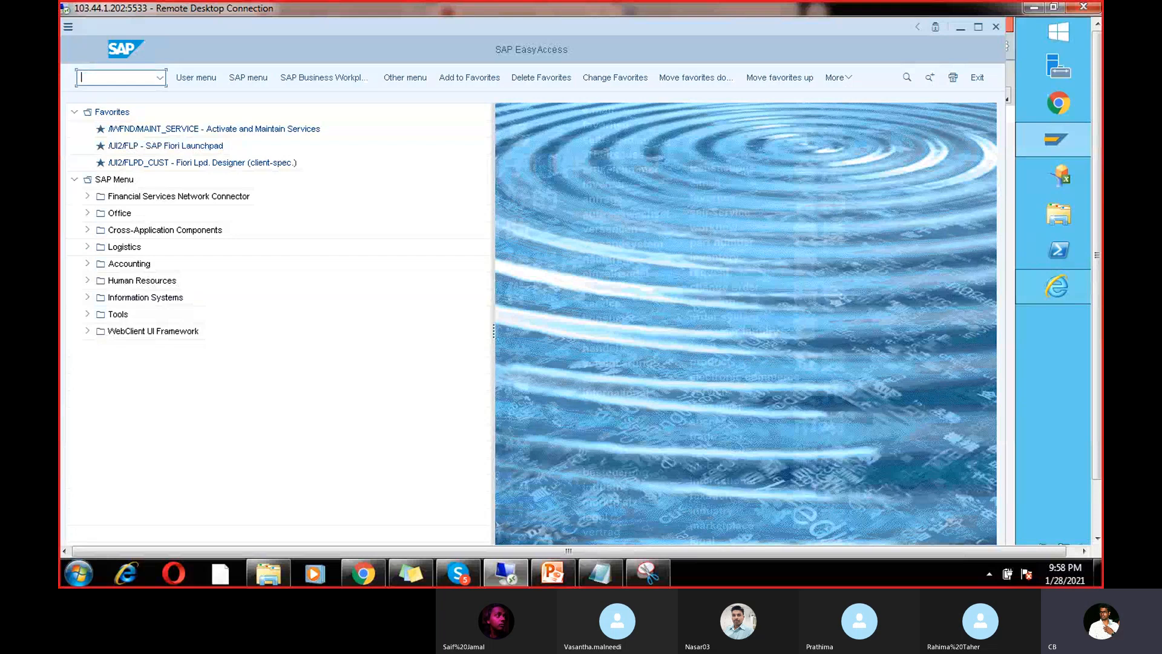
type("/n11")
key("BackSpace")
key("BackSpace")
key("BackSpace")
key("BackSpace")
type("F110")
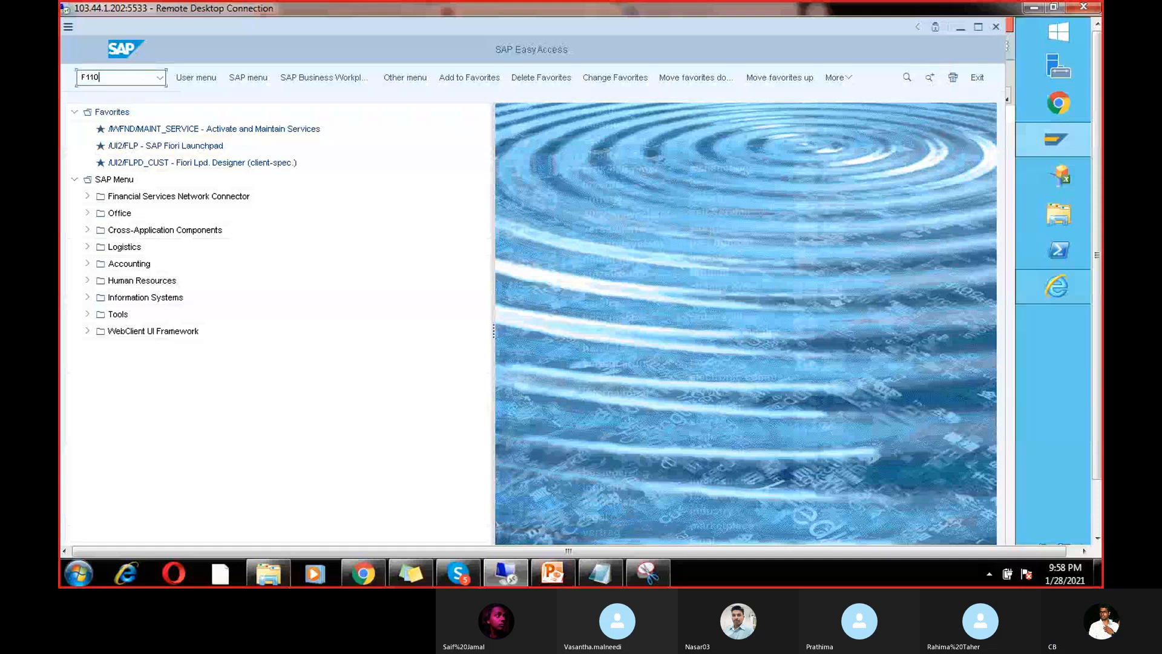
key("Return")
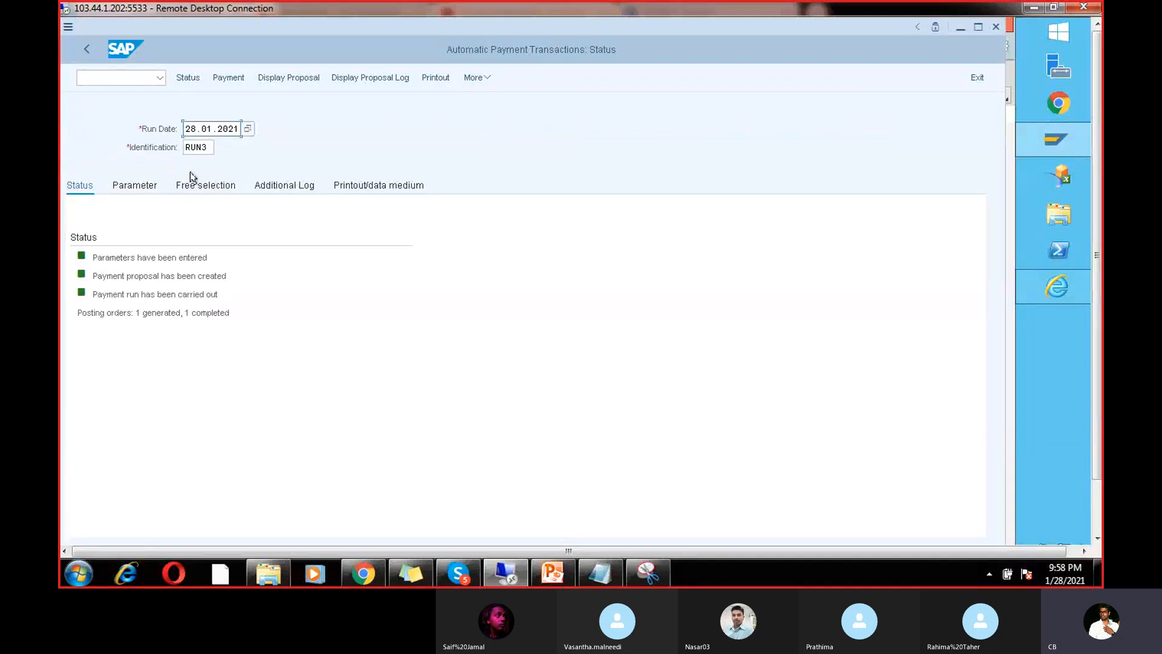
Step: Change the run identification to RUN4 and load its status for 28.01.2021
left_click(208, 148)
key("BackSpace")
type("4")
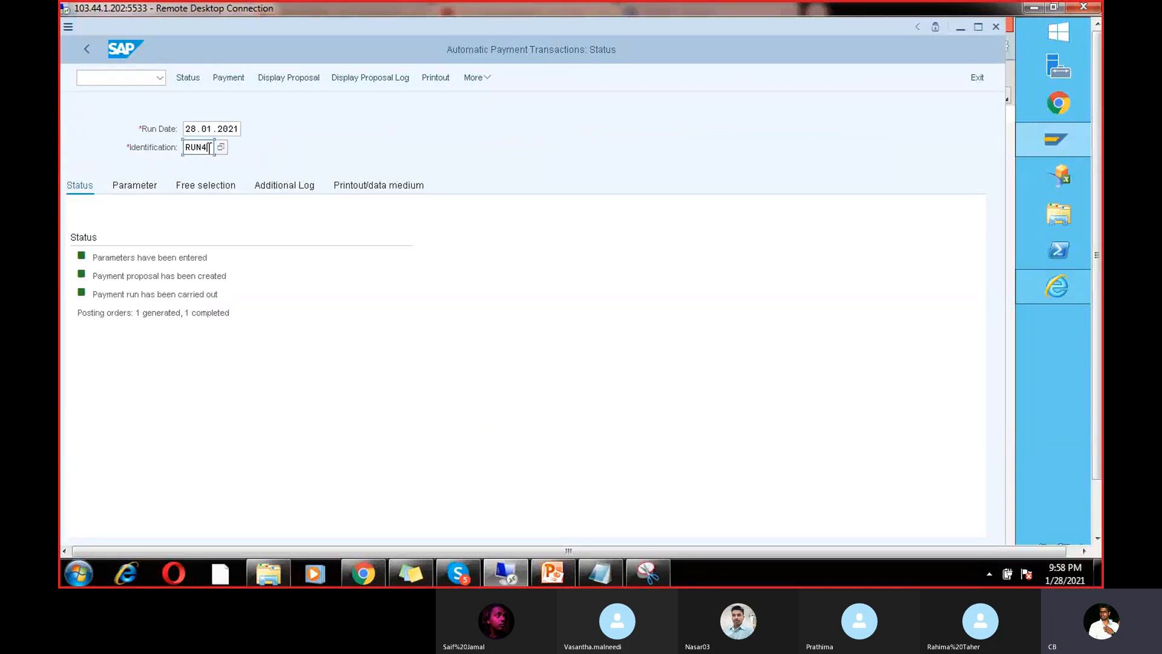
key("Return")
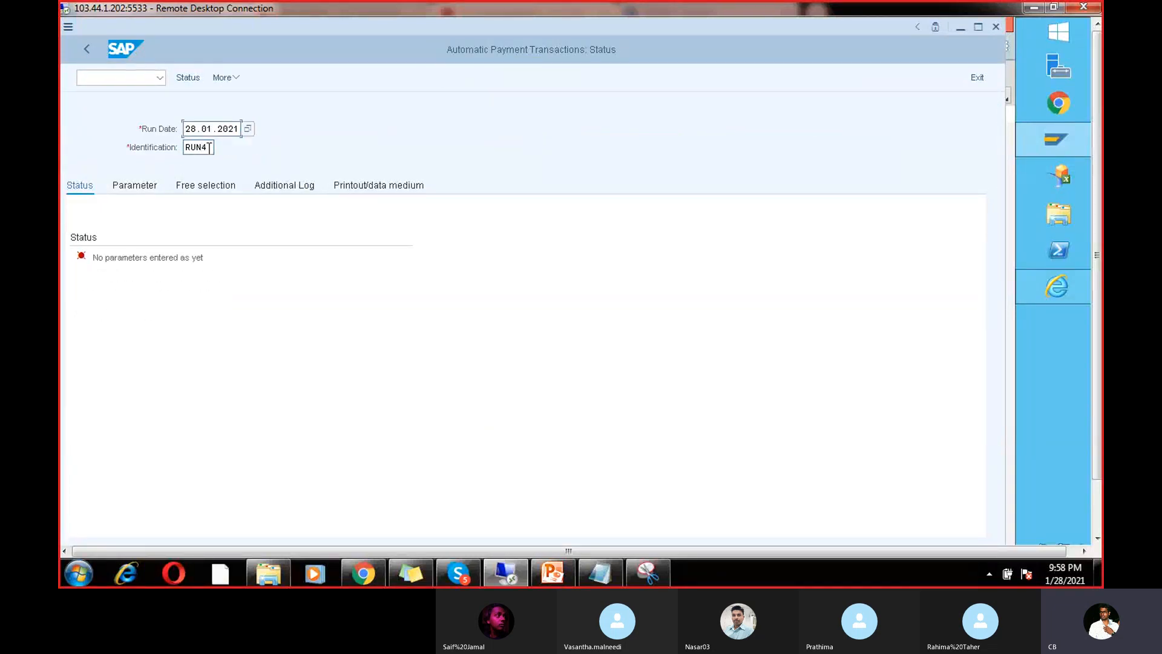
Step: Enter company code CHAN, payment method V, next posting date 05.02.2021 and vendor 7614
left_click(133, 189)
left_click(115, 292)
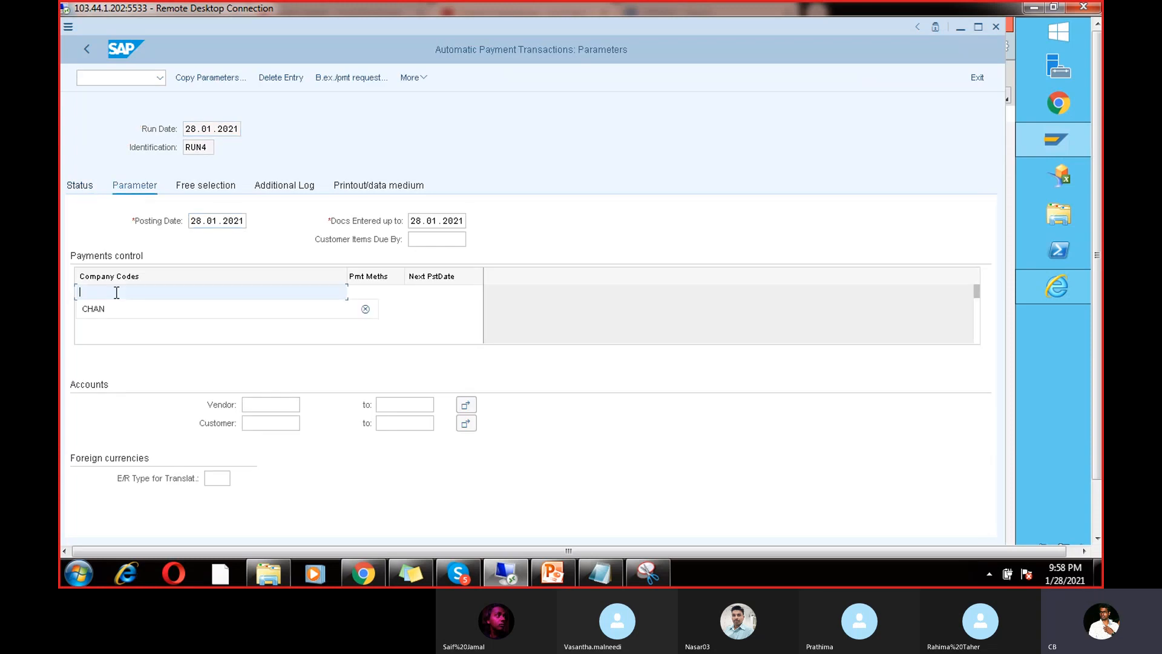
left_click(114, 307)
left_click(363, 291)
left_click(361, 308)
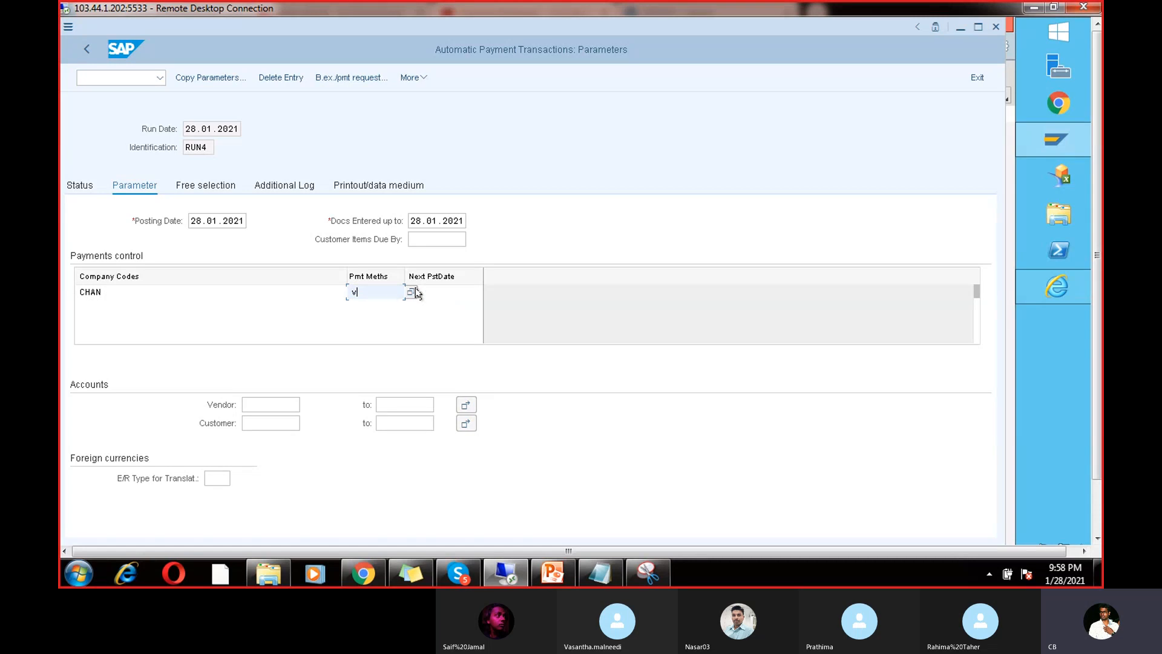
left_click(428, 292)
left_click(434, 307)
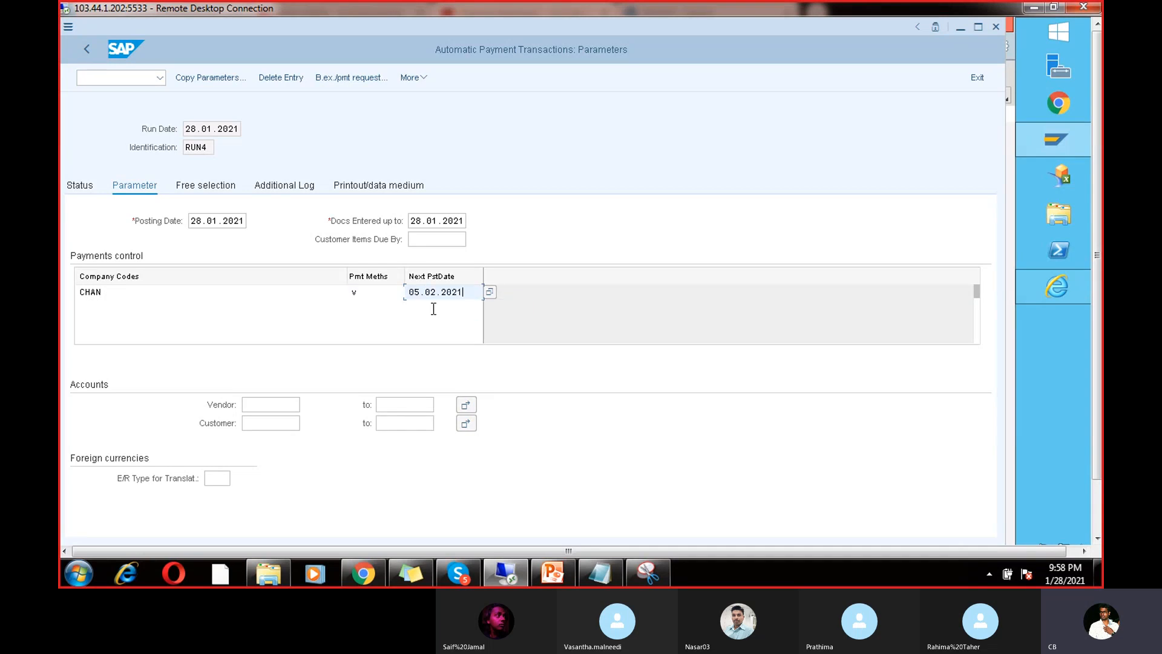
left_click(266, 404)
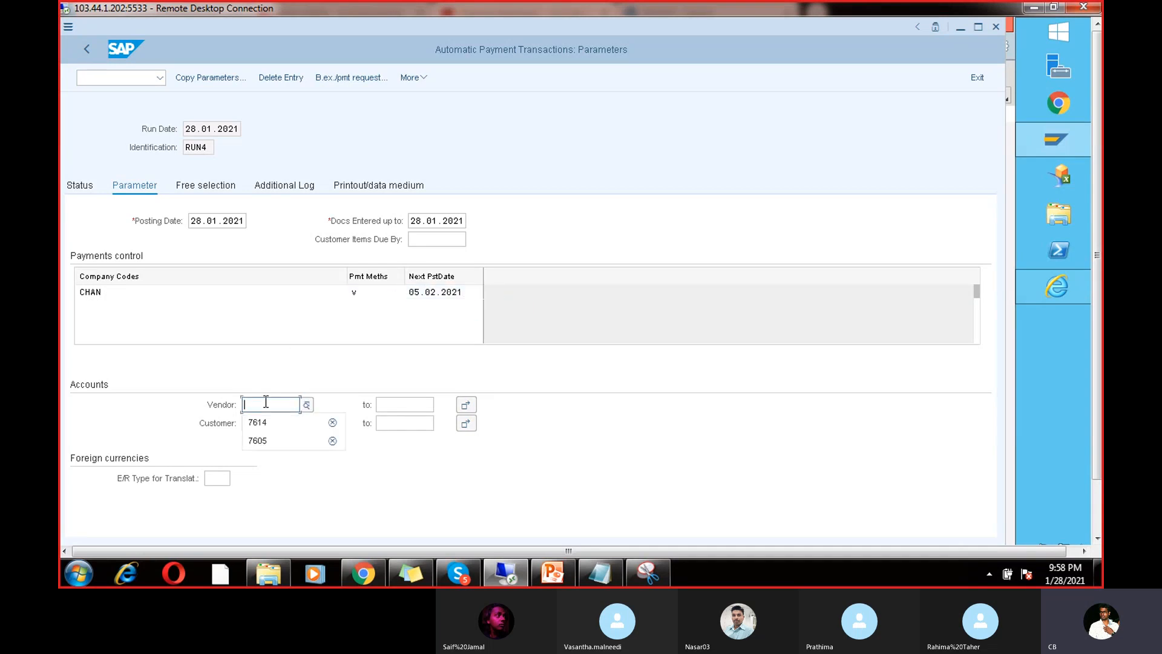
left_click(265, 422)
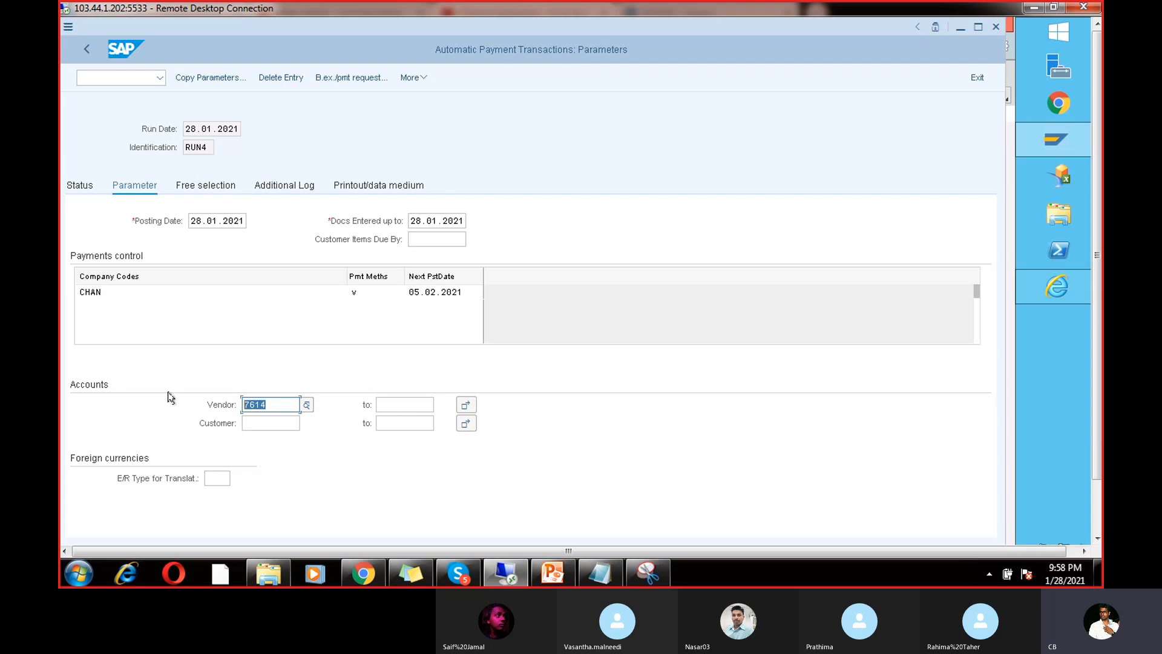
Step: Log due dates, payment method selection and line items for vendors 7614–7614, then save
left_click(286, 185)
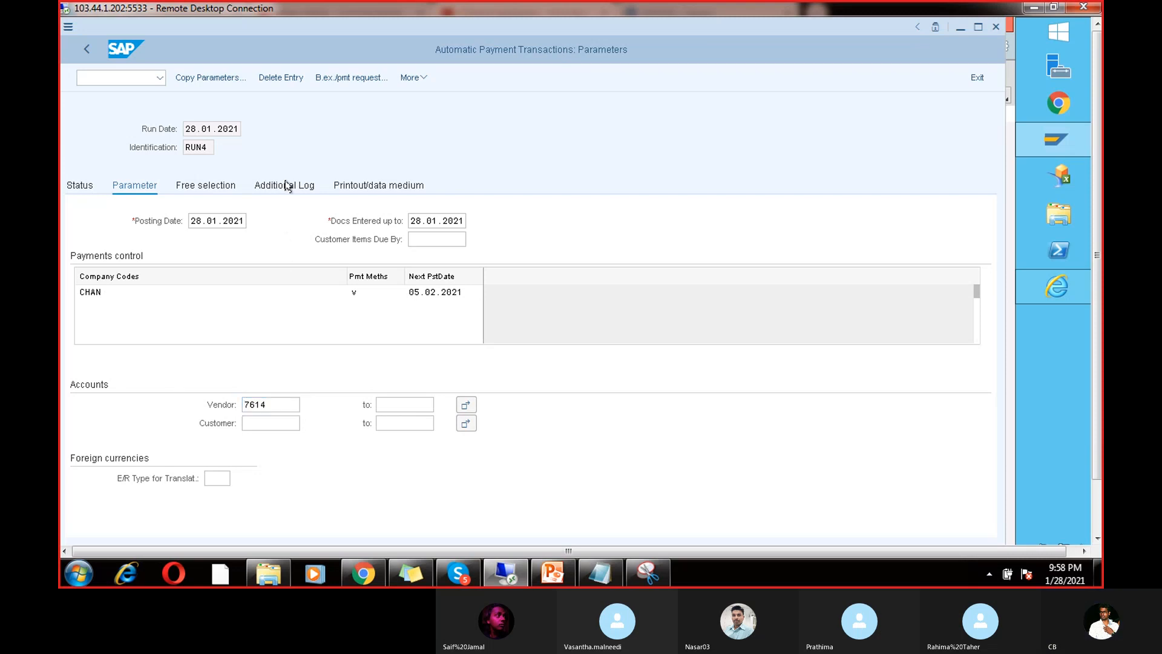
left_click(80, 257)
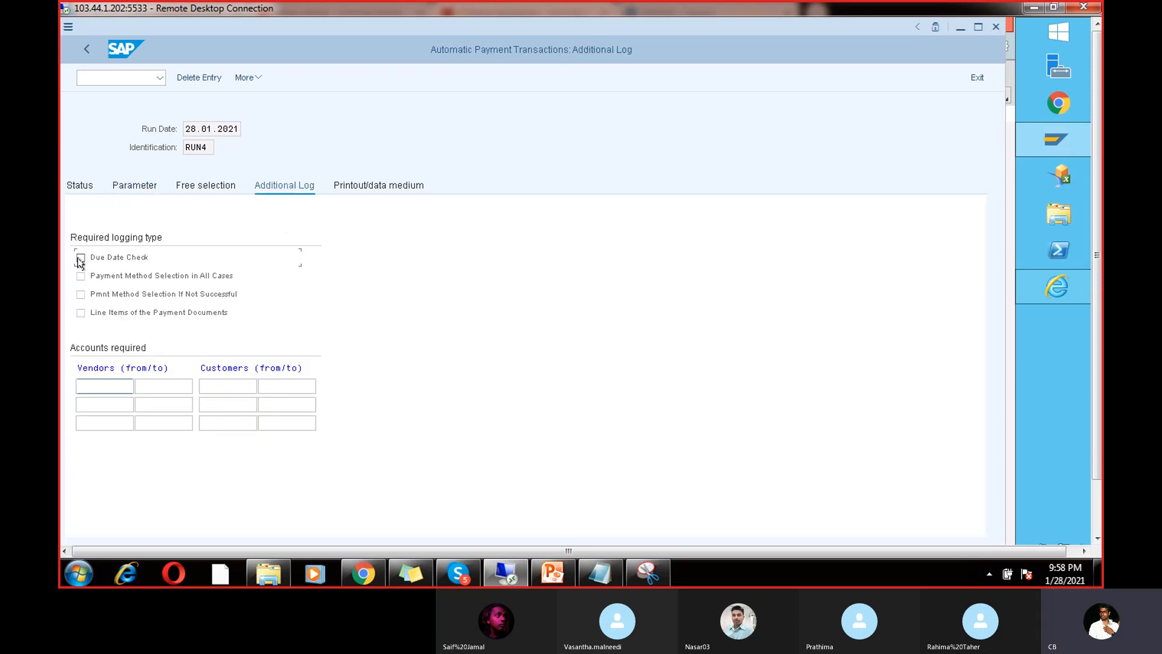
left_click(81, 294)
left_click(80, 313)
left_click(103, 385)
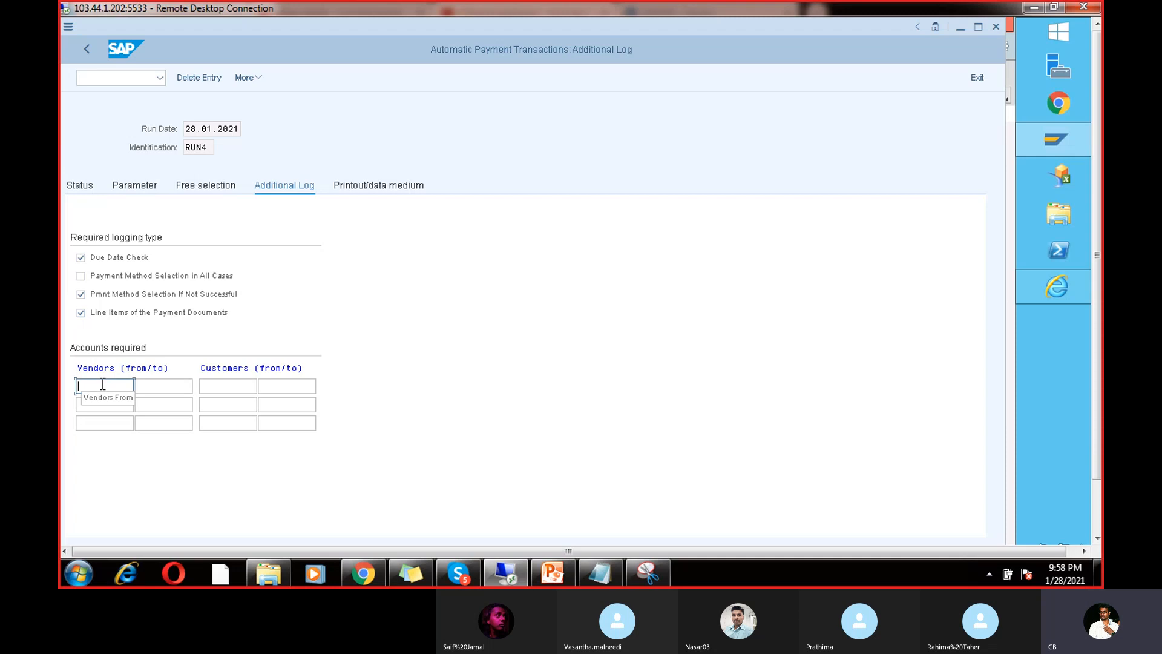
type("7614")
left_click(157, 390)
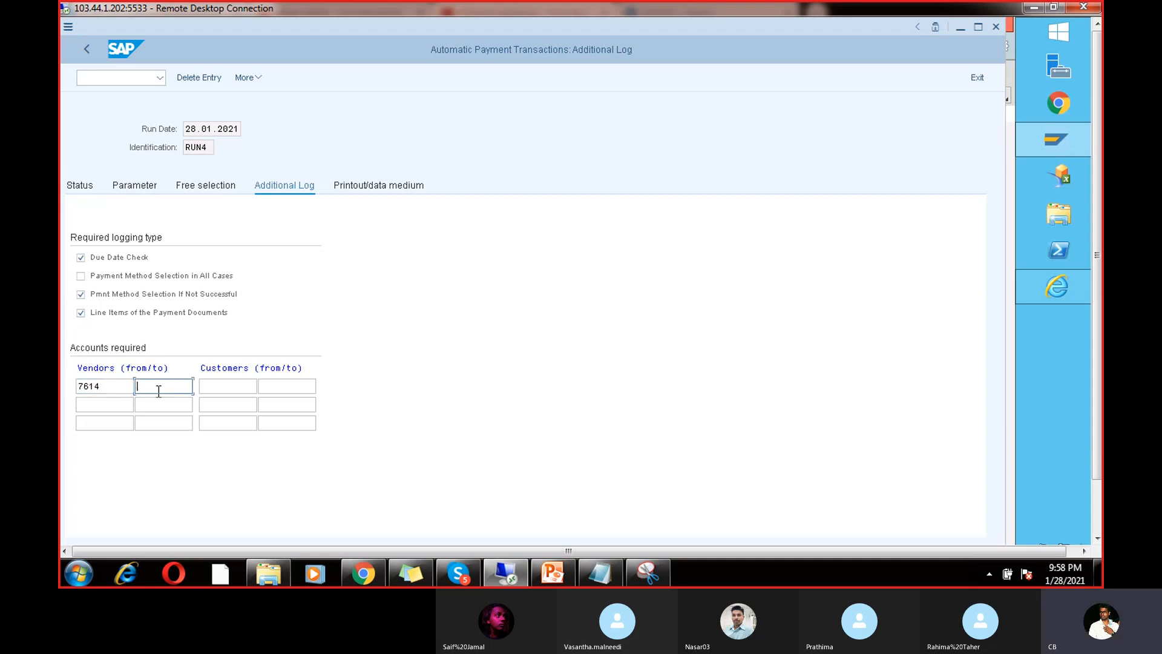
type("7614")
left_click(81, 186)
left_click(278, 304)
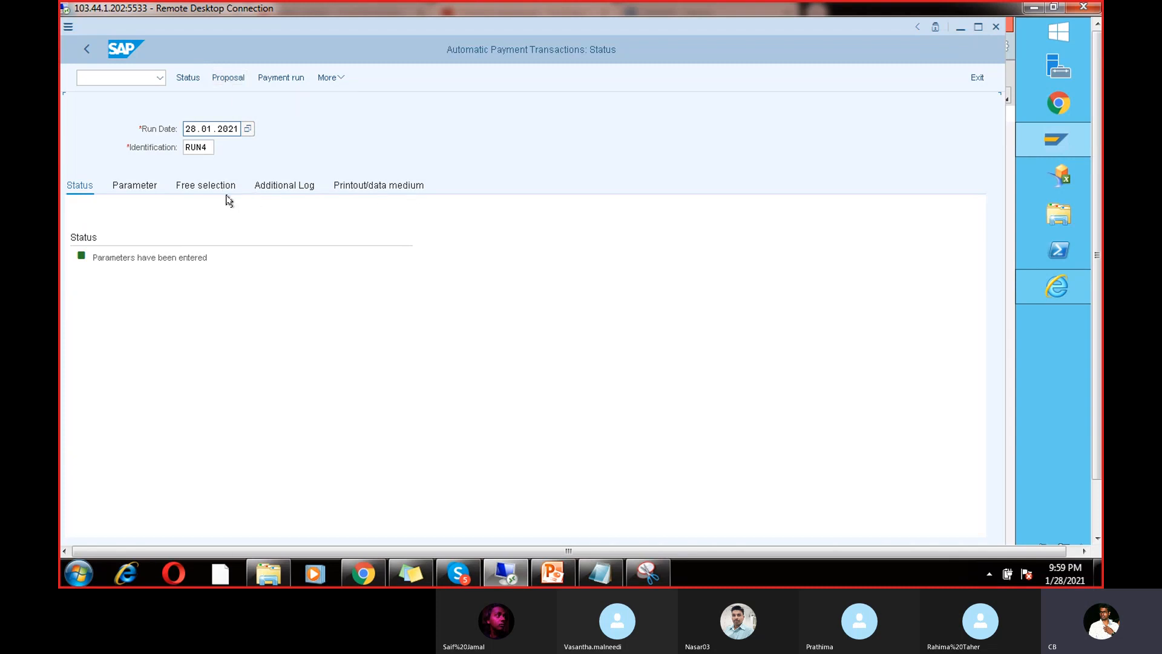
Step: Schedule the RUN4 proposal to start immediately, refresh the status, and display the proposal
left_click(228, 79)
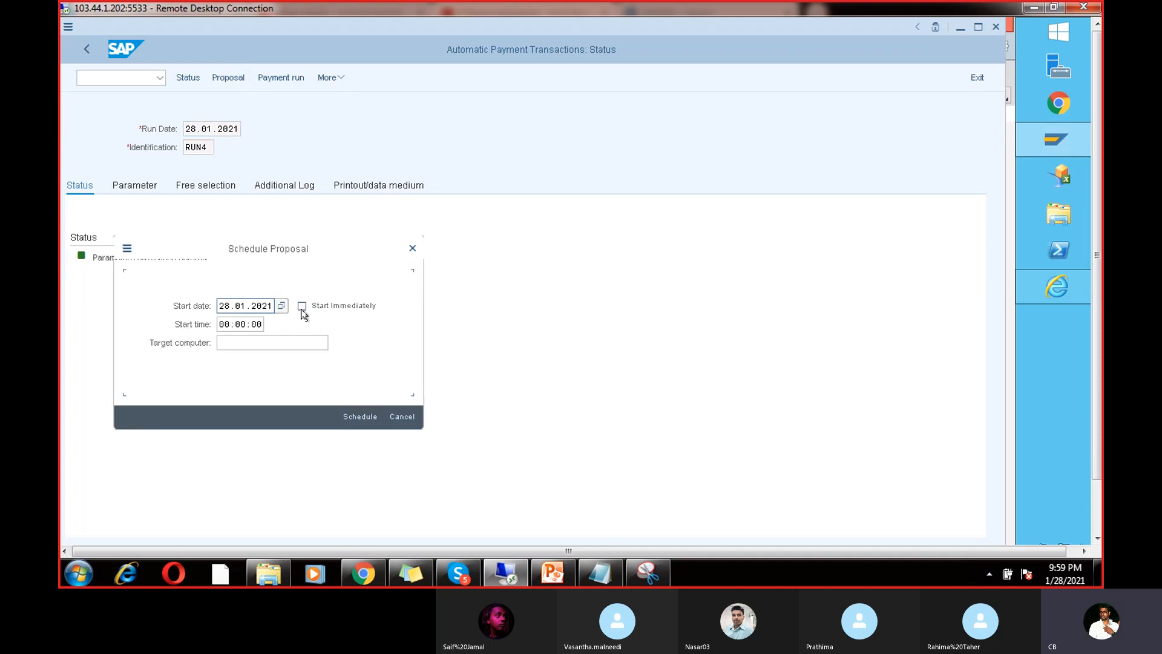
left_click(301, 307)
left_click(360, 417)
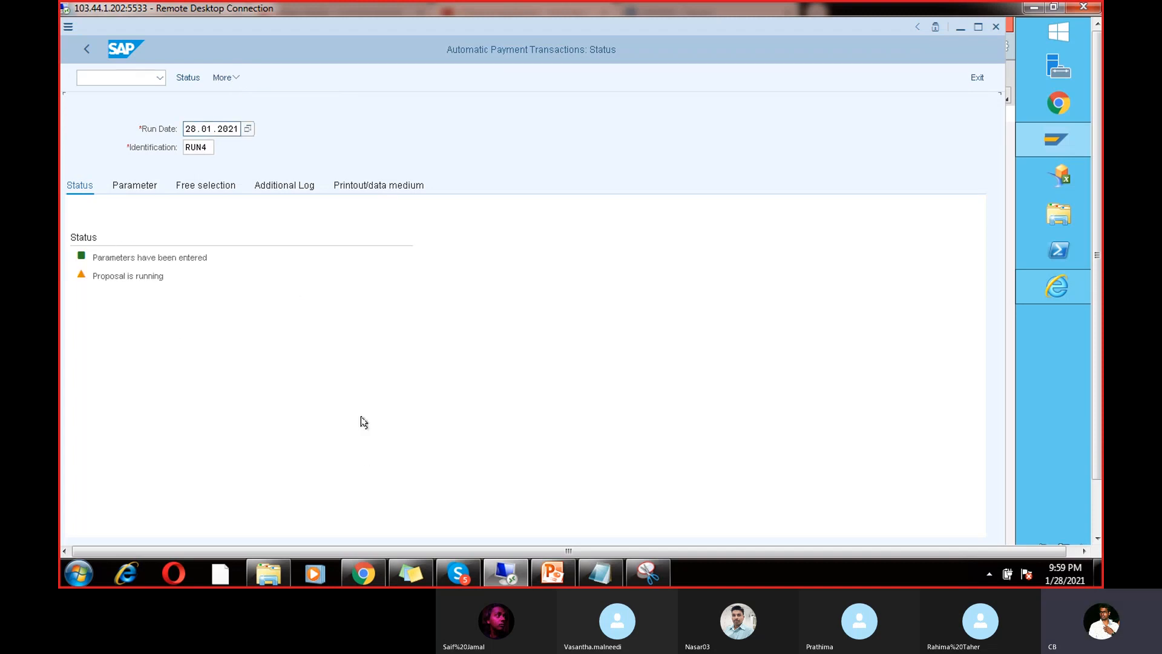
key("Return")
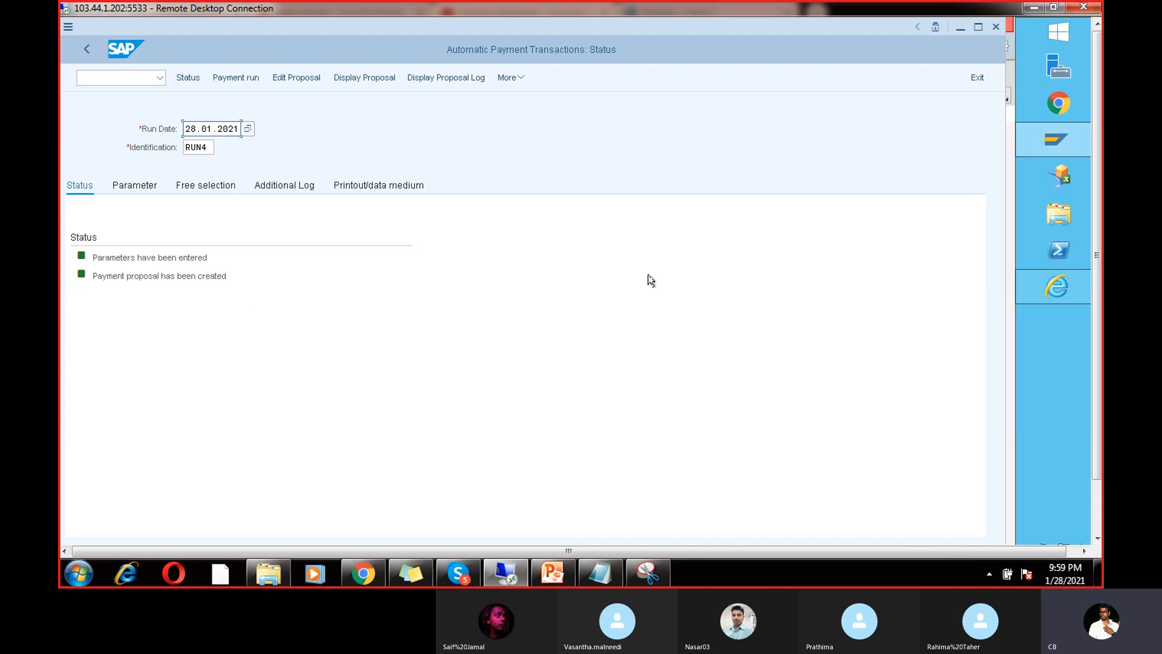
left_click(1097, 538)
left_click(1098, 59)
left_click(375, 79)
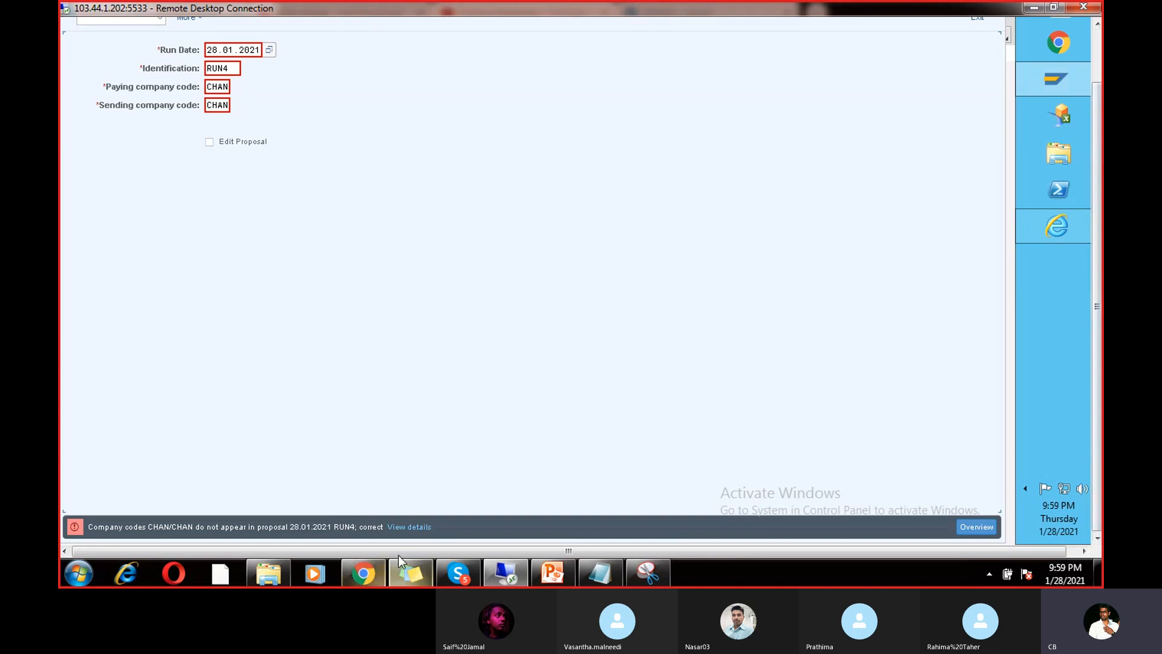
Step: Read the full explanation of the 'company codes CHAN/CHAN not in proposal' error
left_click(409, 527)
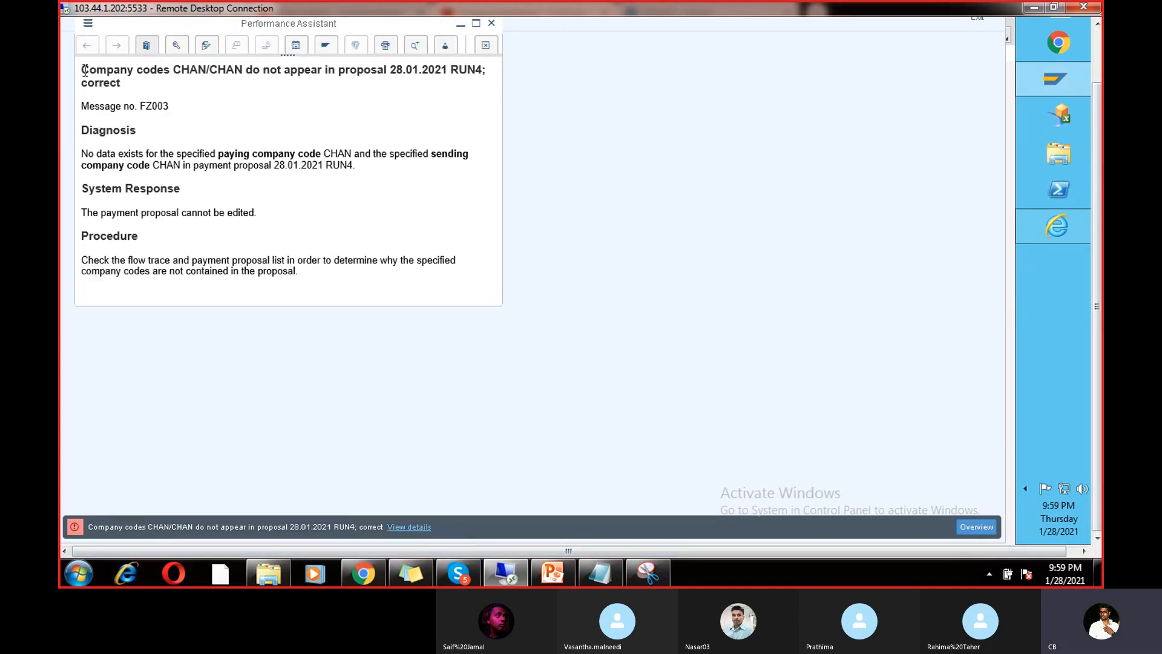
left_click_drag(81, 72, 165, 86)
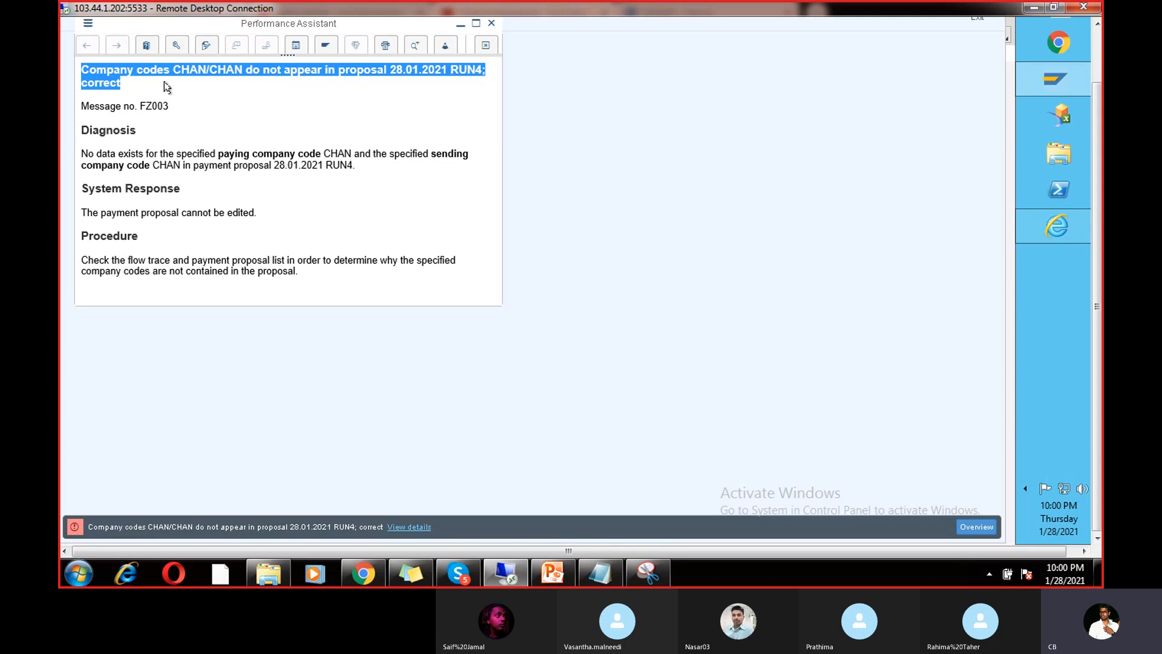
left_click(490, 23)
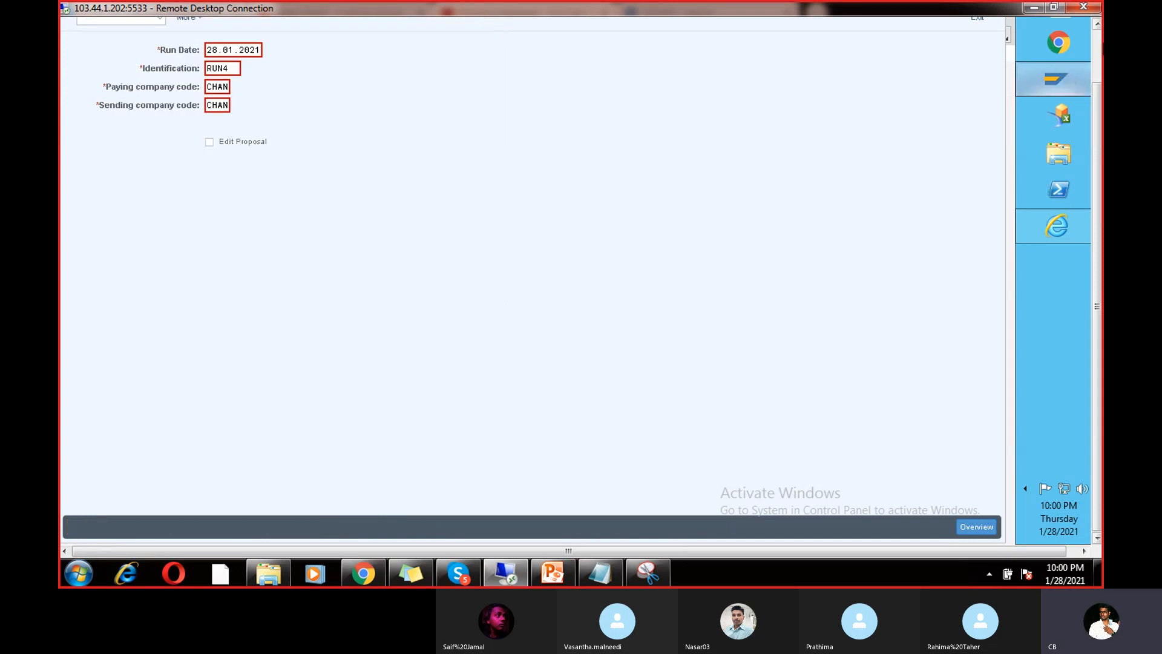
Step: Request the RUN4 payment proposal overview and open the additional functions list
left_click(1097, 58)
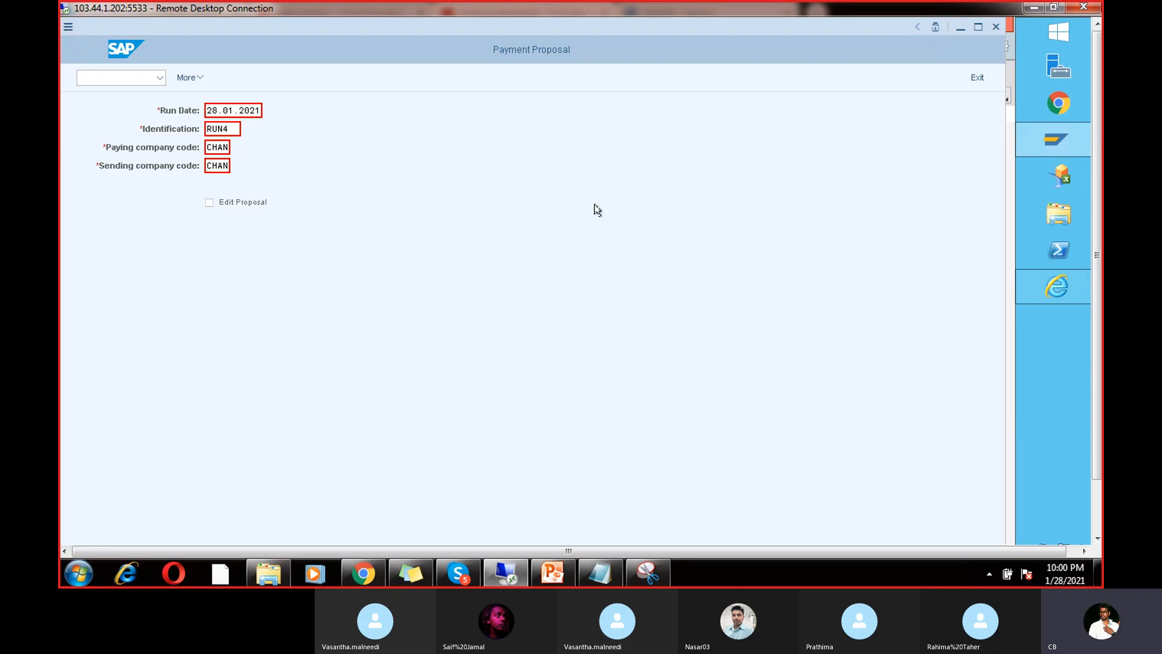
left_click(1097, 501)
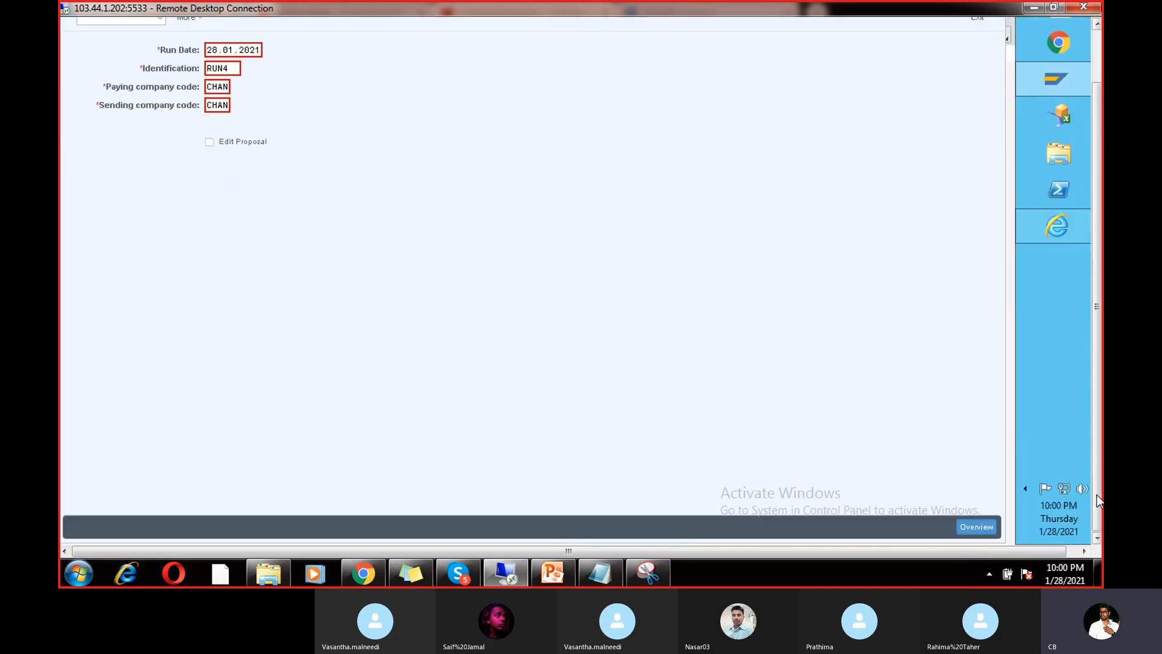
left_click(993, 527)
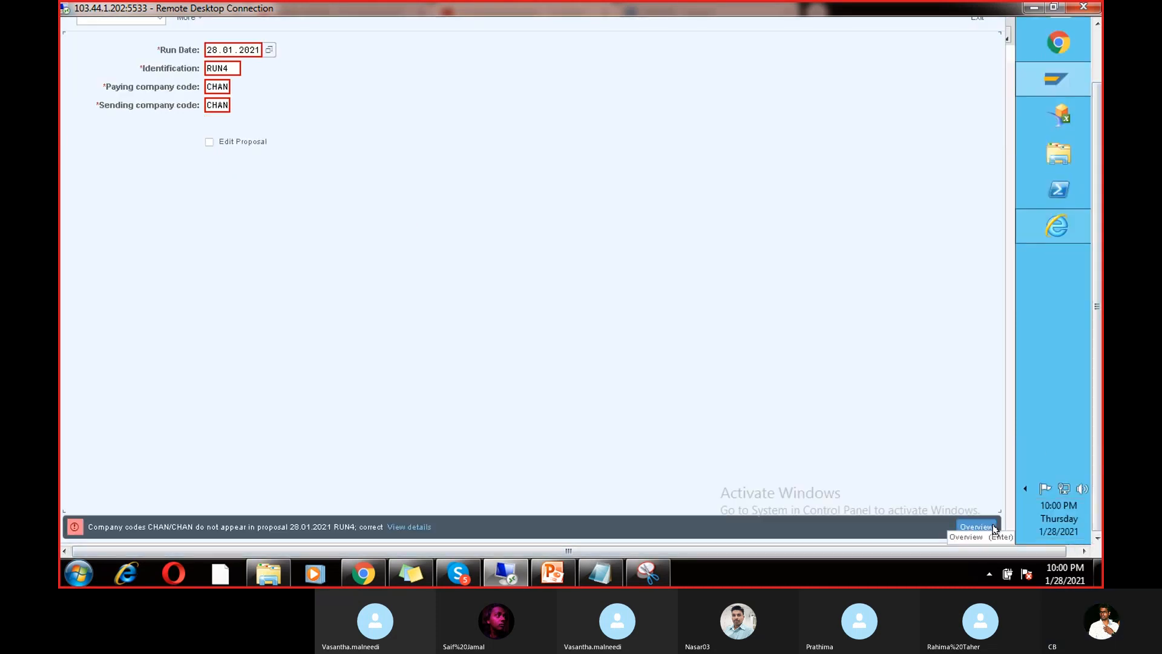
left_click(1099, 76)
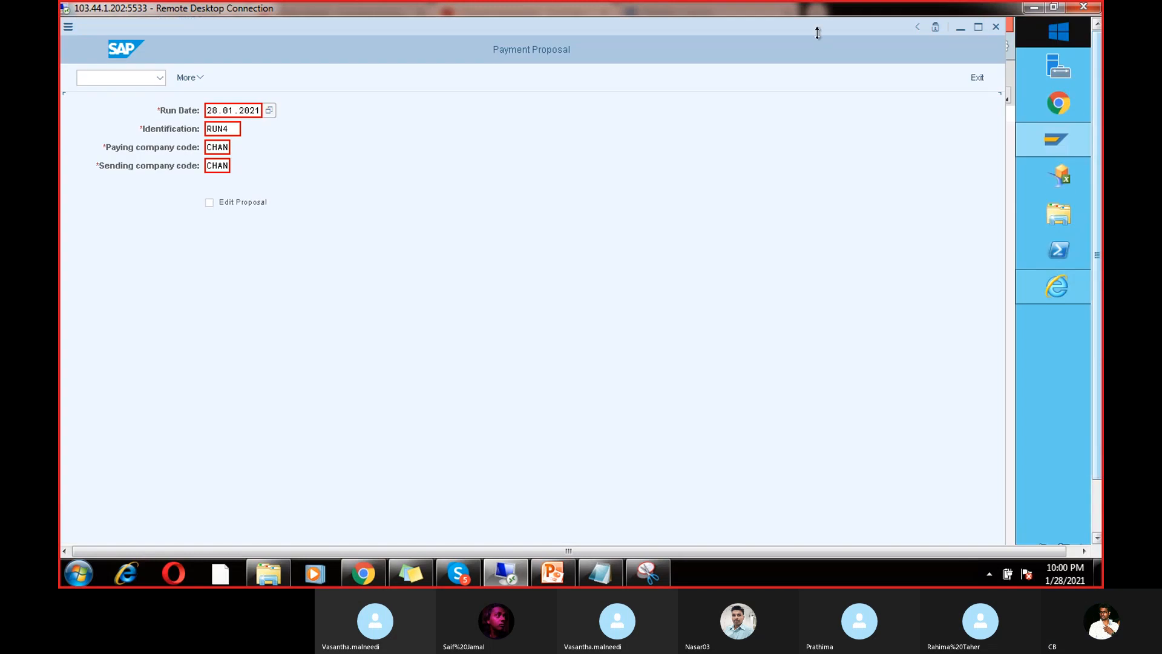
left_click(198, 77)
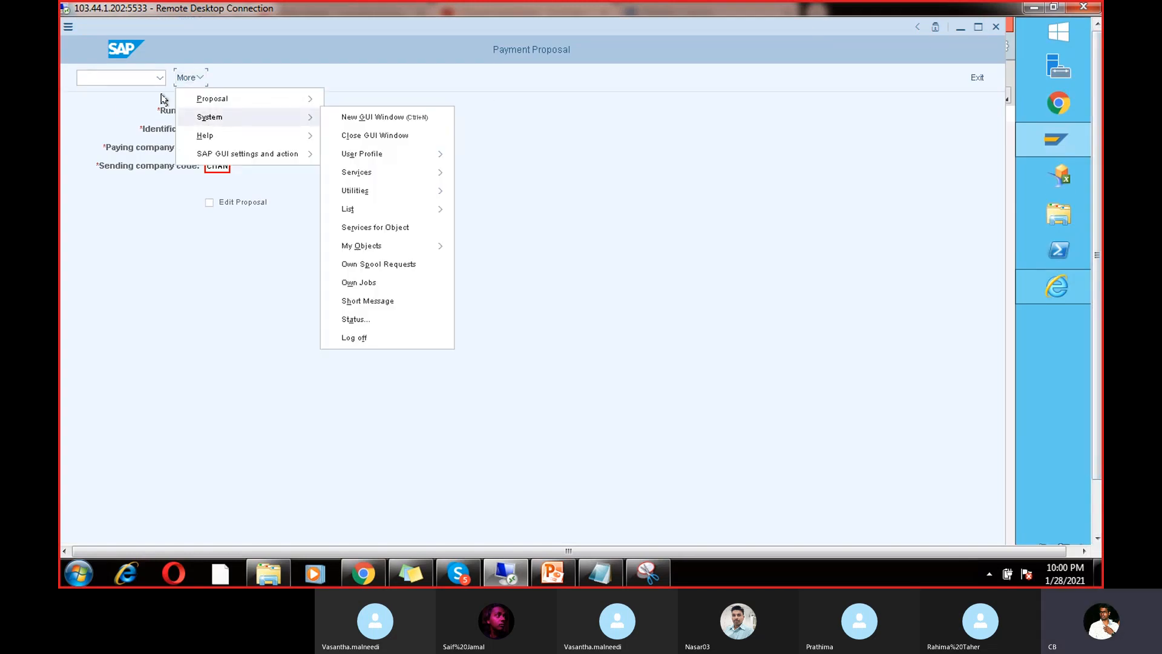
Step: Log off despite unsaved data and log back on to the S/4HANA system
left_click(65, 25)
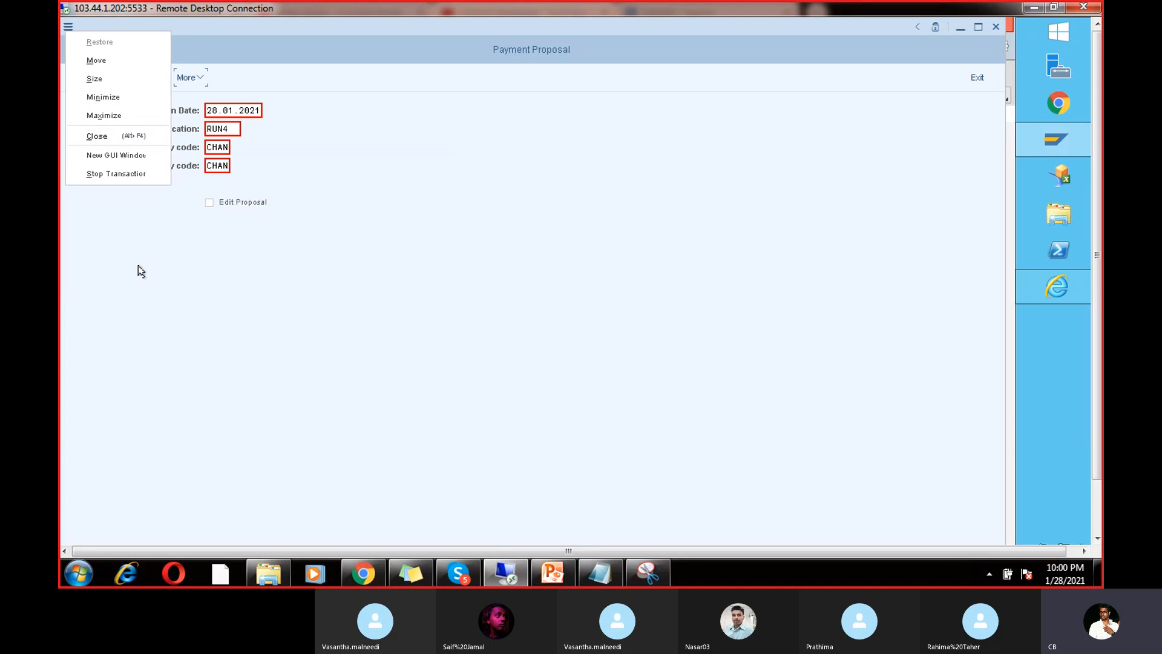
left_click(122, 142)
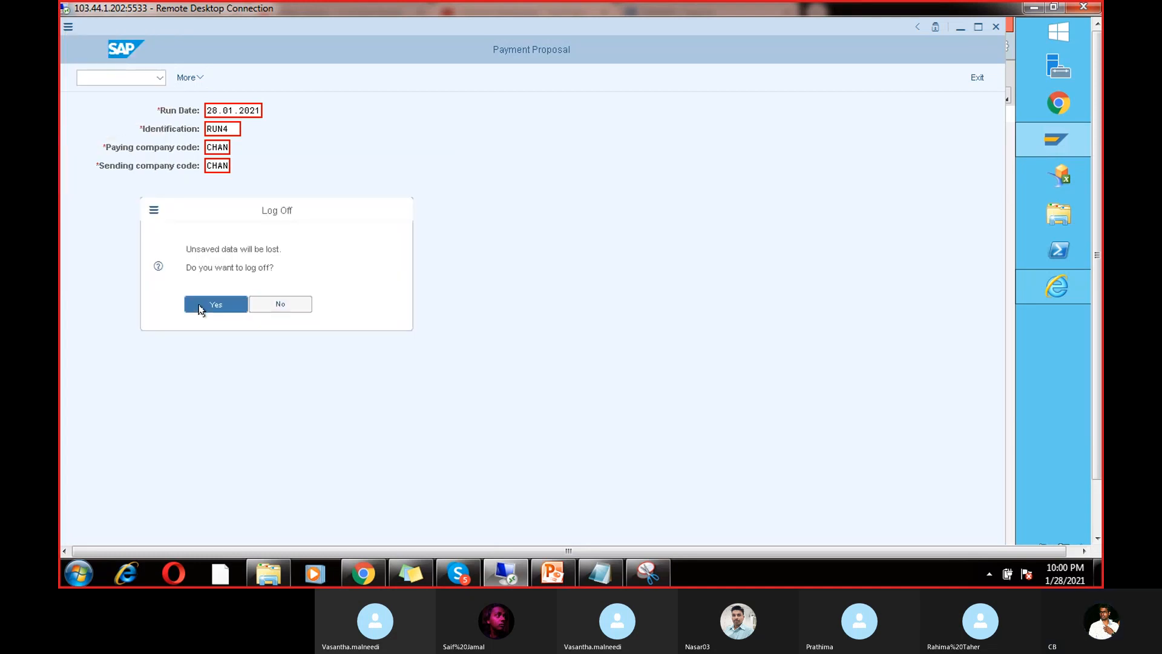
left_click(199, 305)
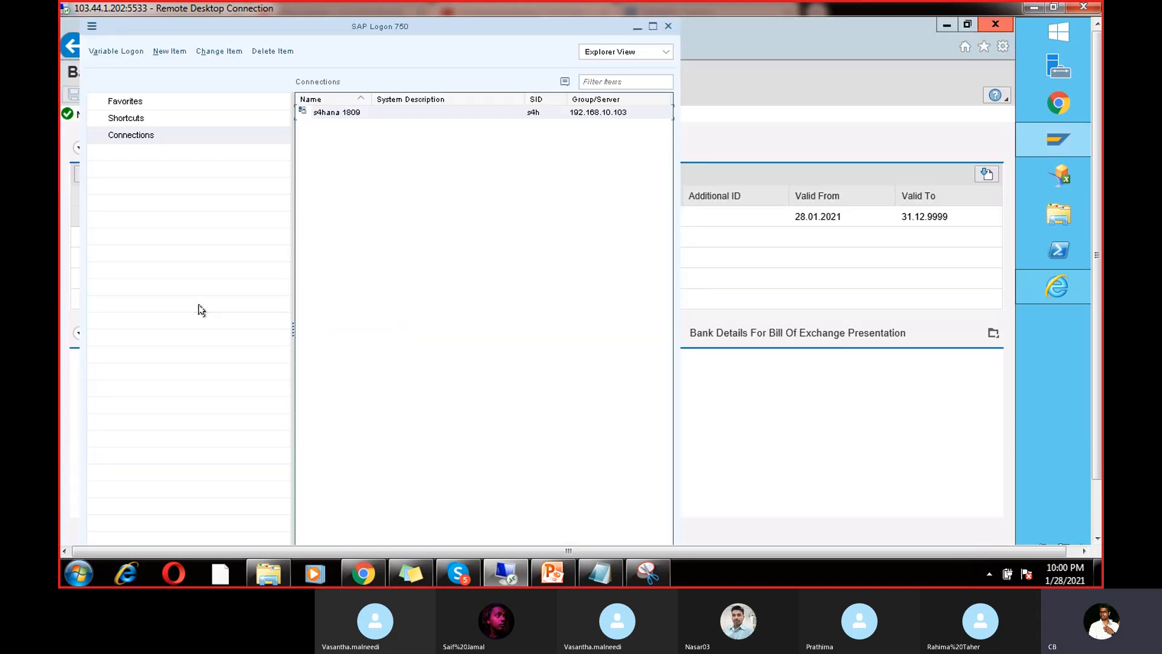
double_click(343, 112)
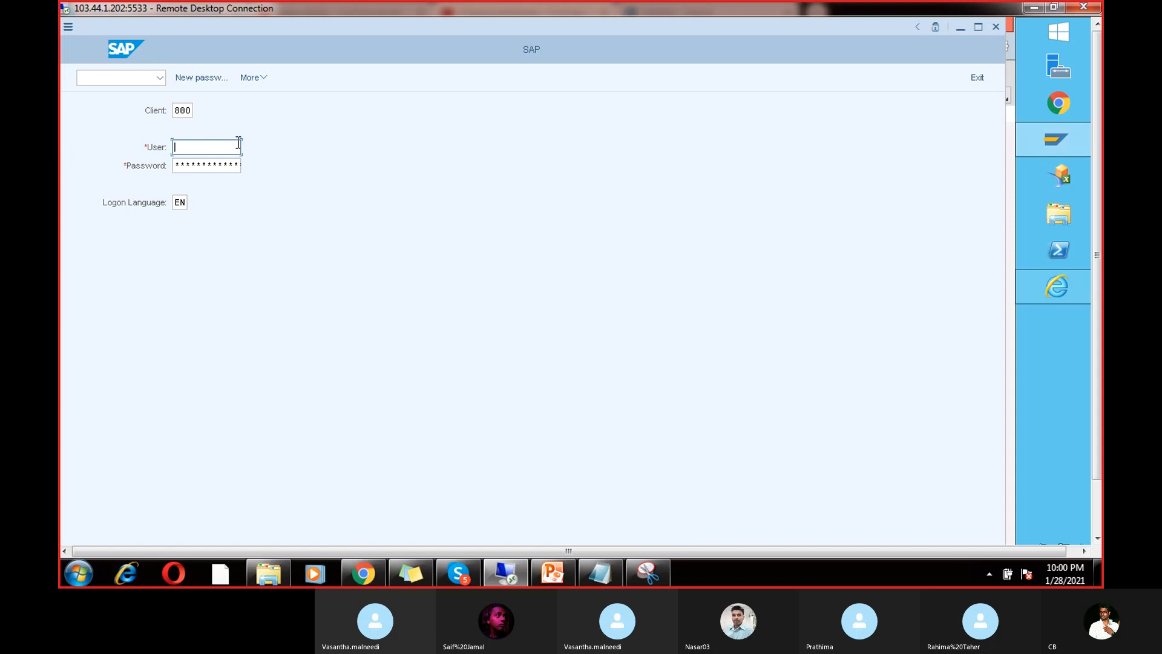
left_click(239, 145)
left_click(213, 165)
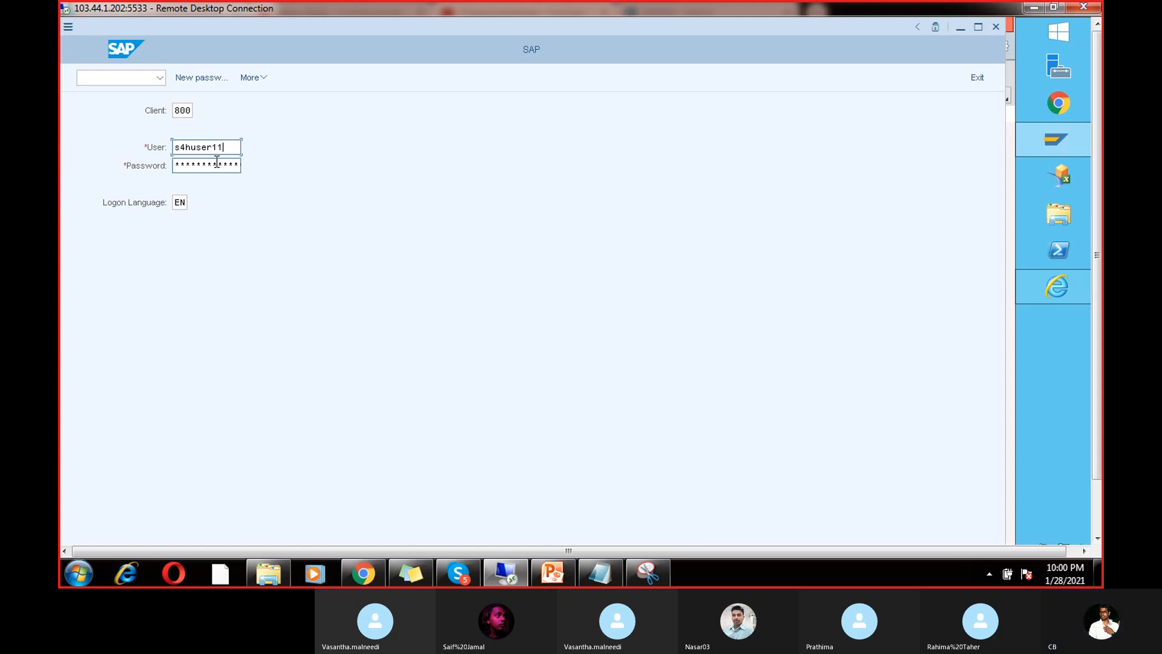
key("Tab")
key("Right")
key("Right")
key("Return")
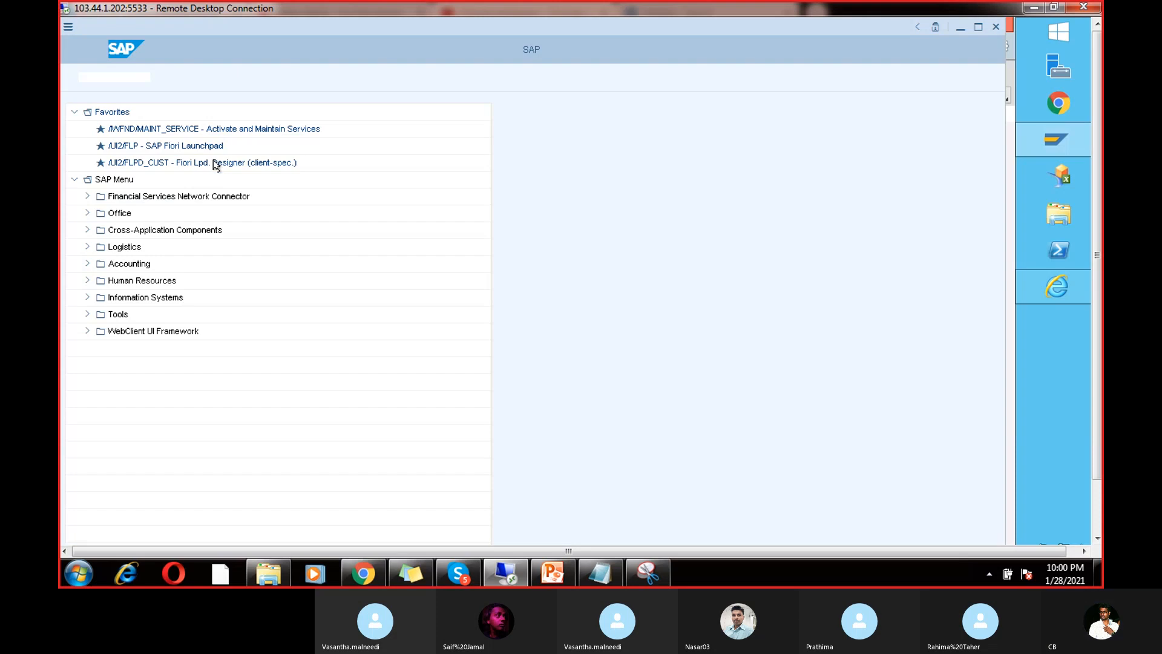
Step: Reopen F110 and load payment run 28.01.2021 RUN4 from the value list
type("f110")
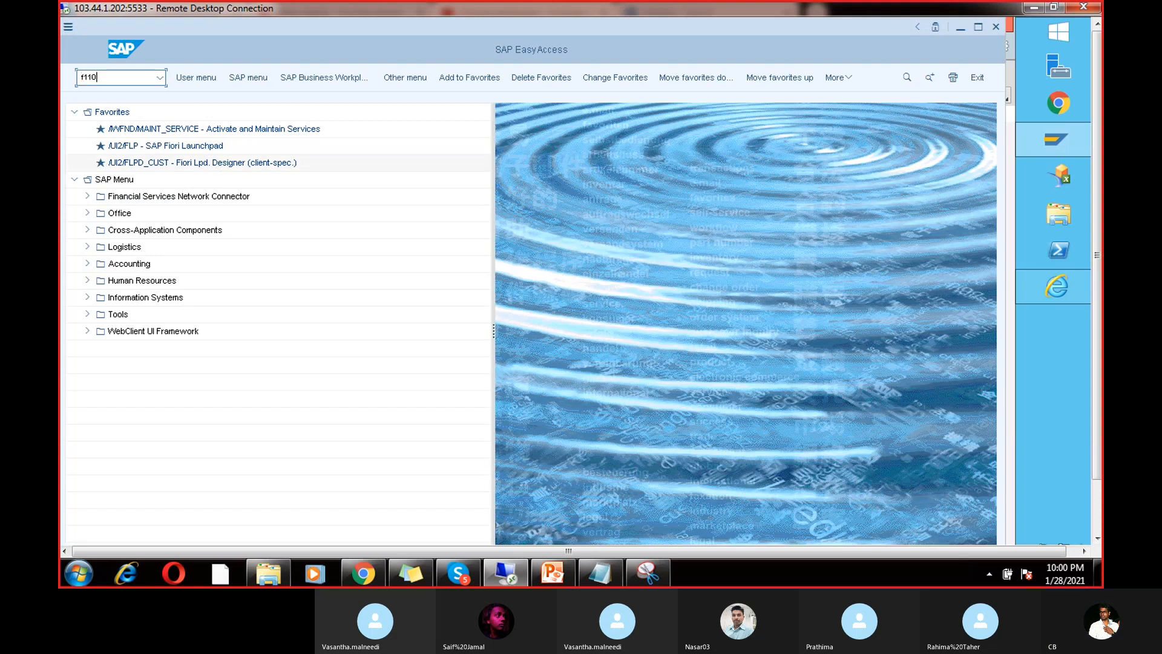
key("Return")
left_click(212, 149)
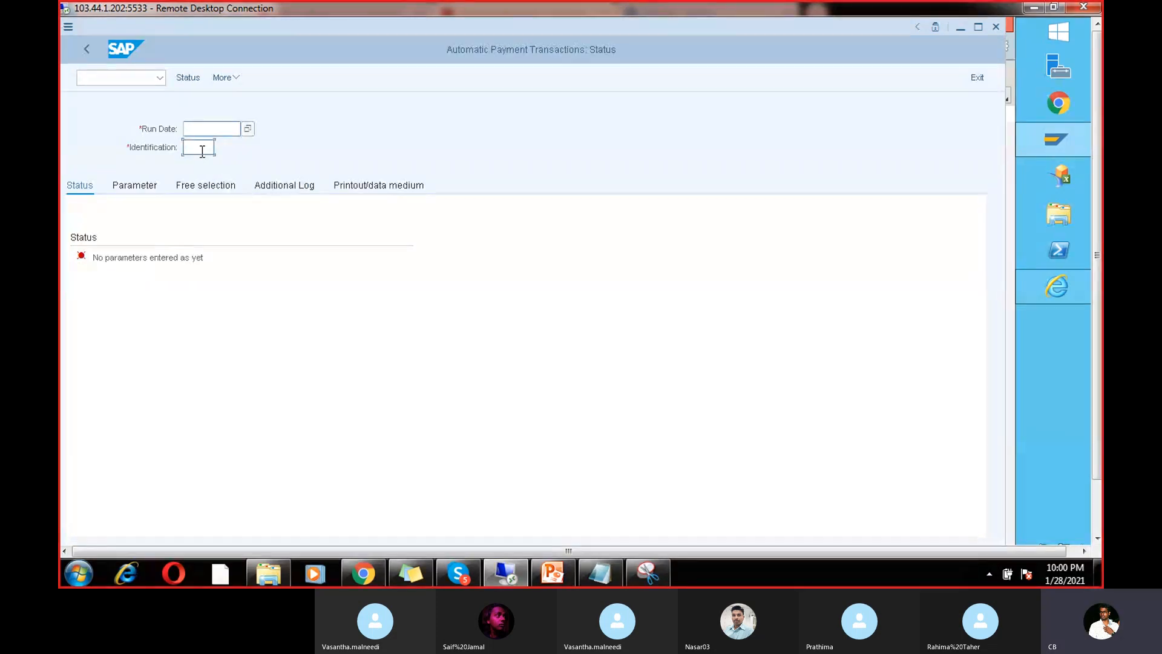
left_click(219, 148)
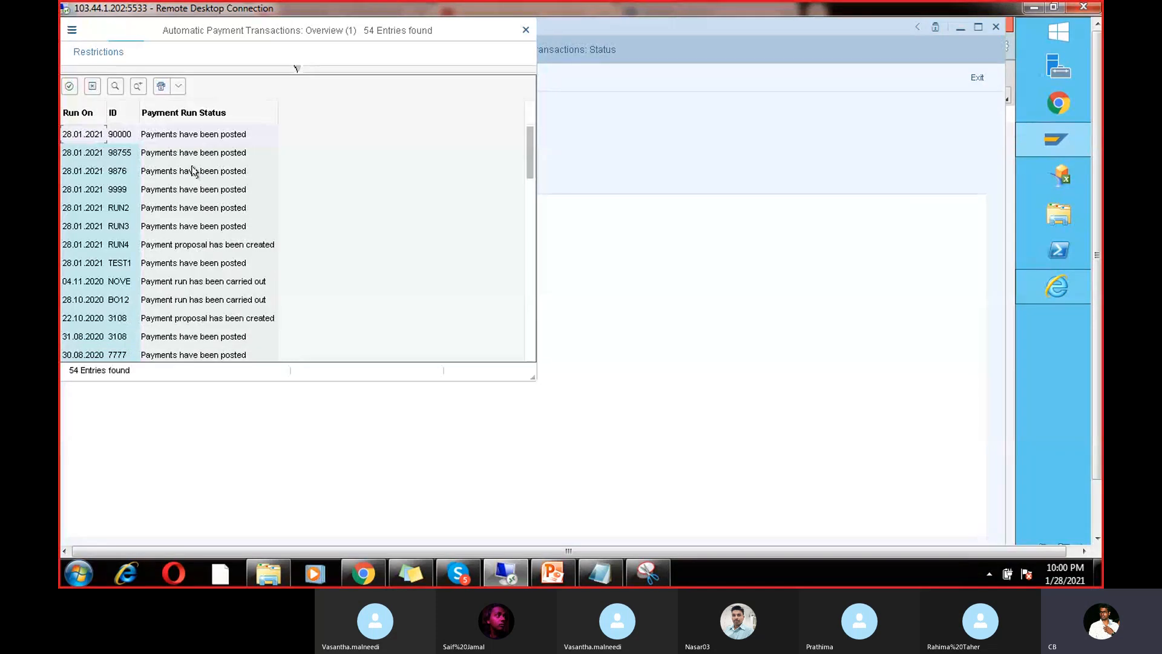
double_click(170, 244)
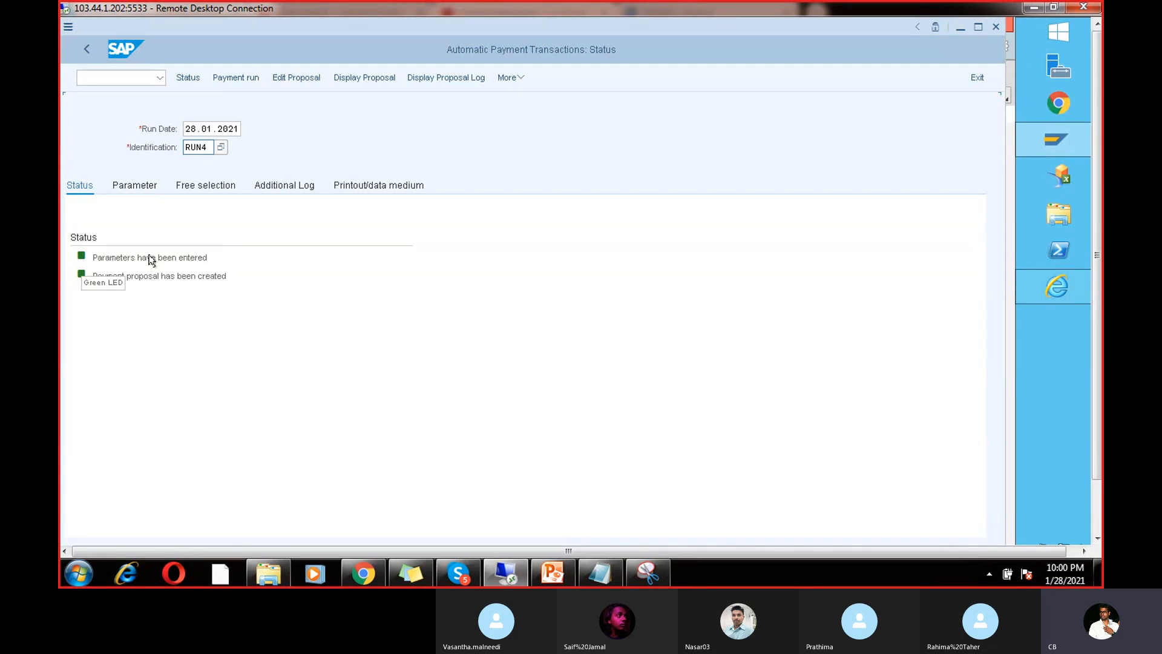
Step: Go to the vendor line item display with /nfbl1n
left_click(123, 80)
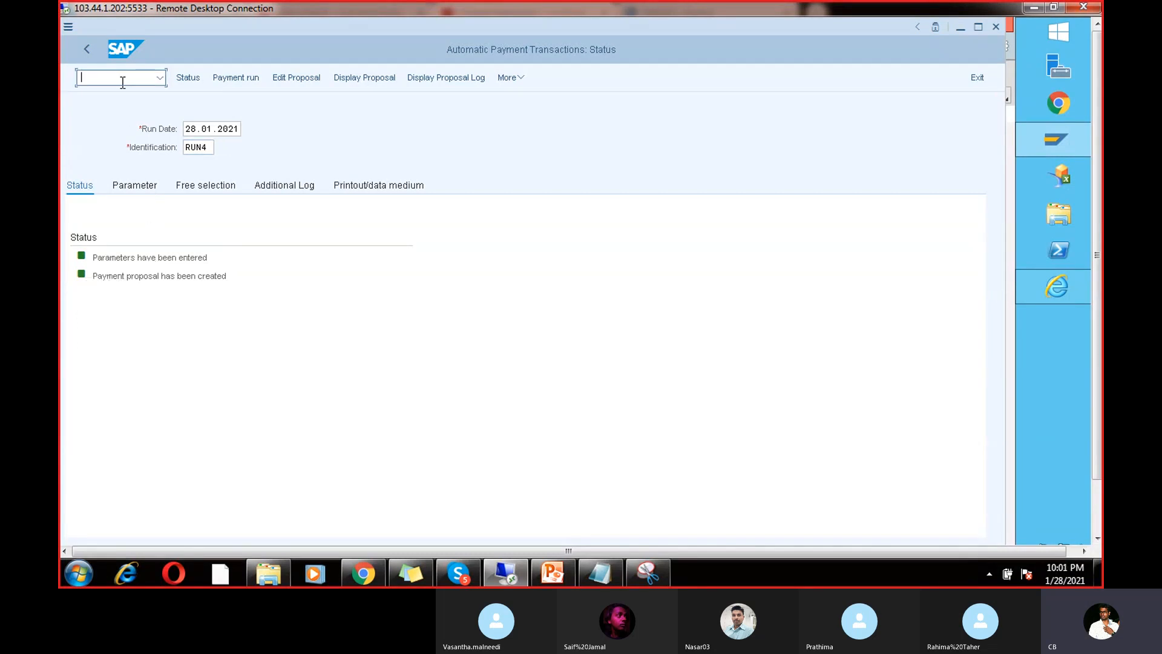
type("/nfbl1n")
key("Return")
Step: List open items for vendor 7614 in company code CHAN
left_click(254, 126)
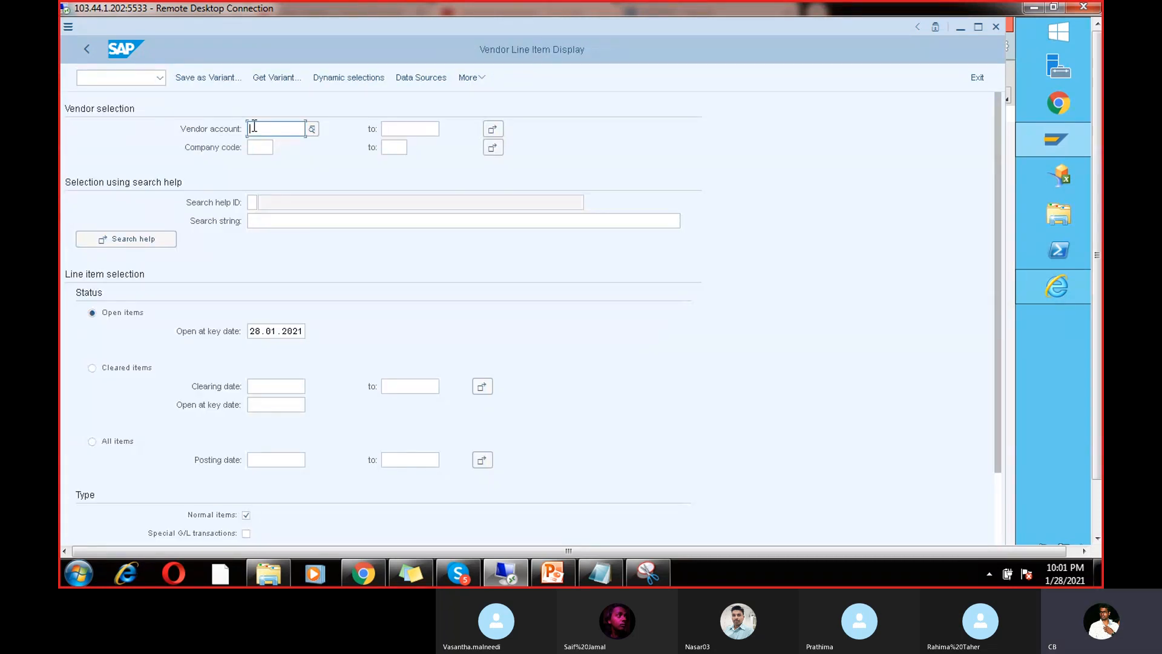
left_click(254, 127)
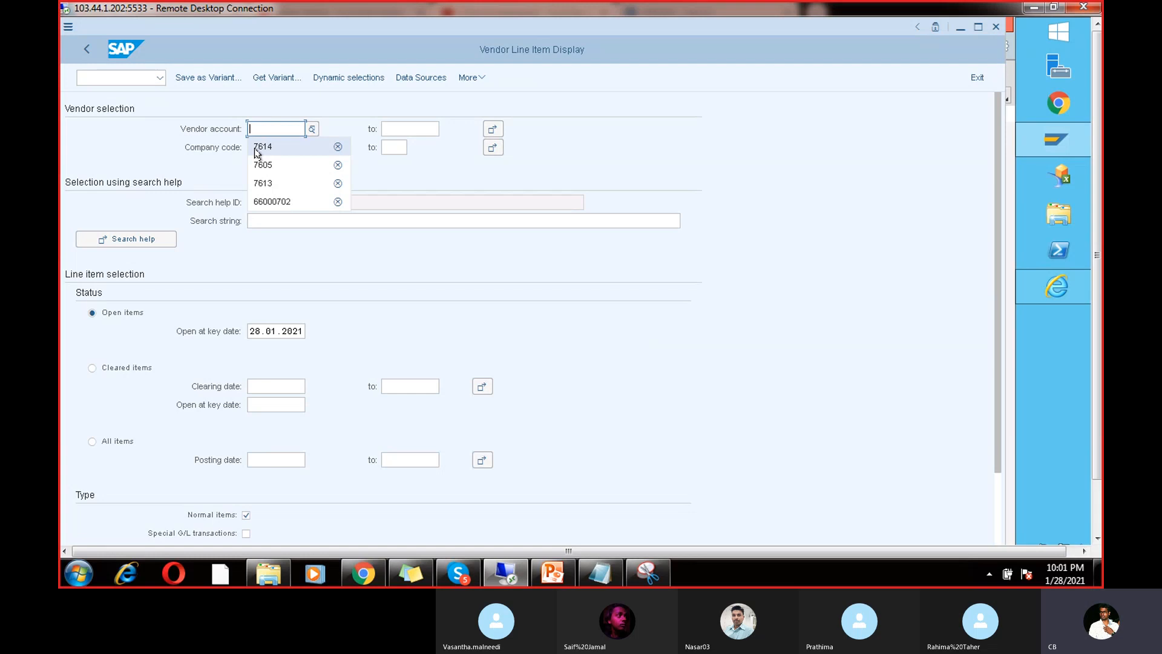
left_click(256, 147)
left_click(260, 147)
left_click(260, 148)
left_click(260, 164)
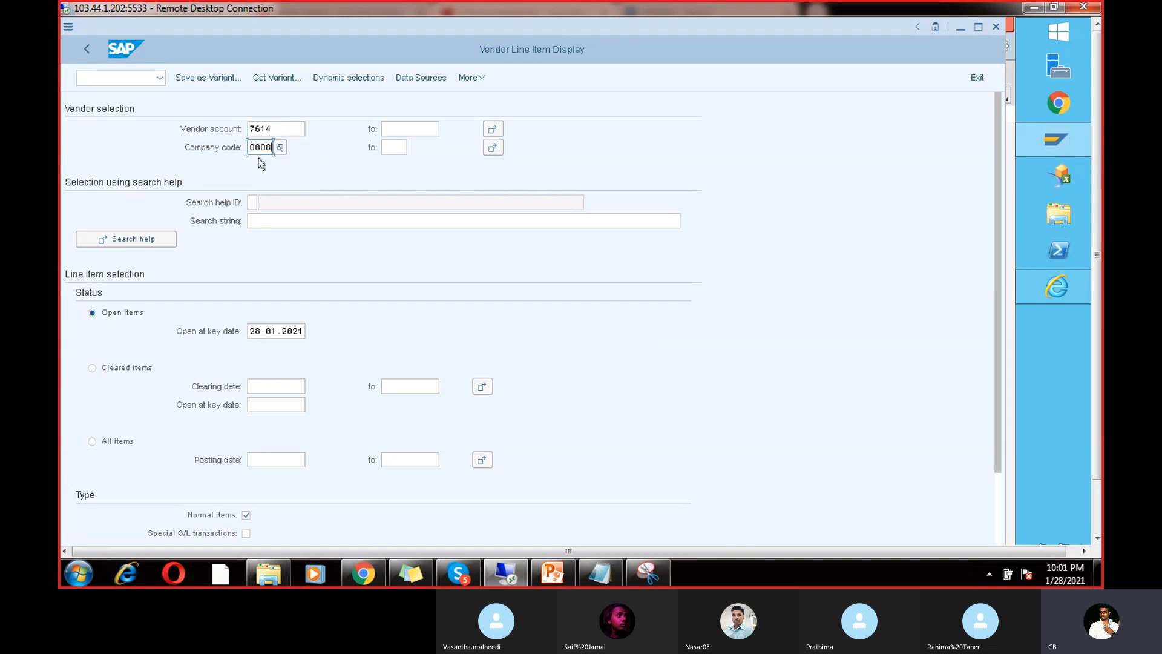
key("BackSpace")
key("BackSpace")
key("BackSpace")
key("BackSpace")
type("CAHN")
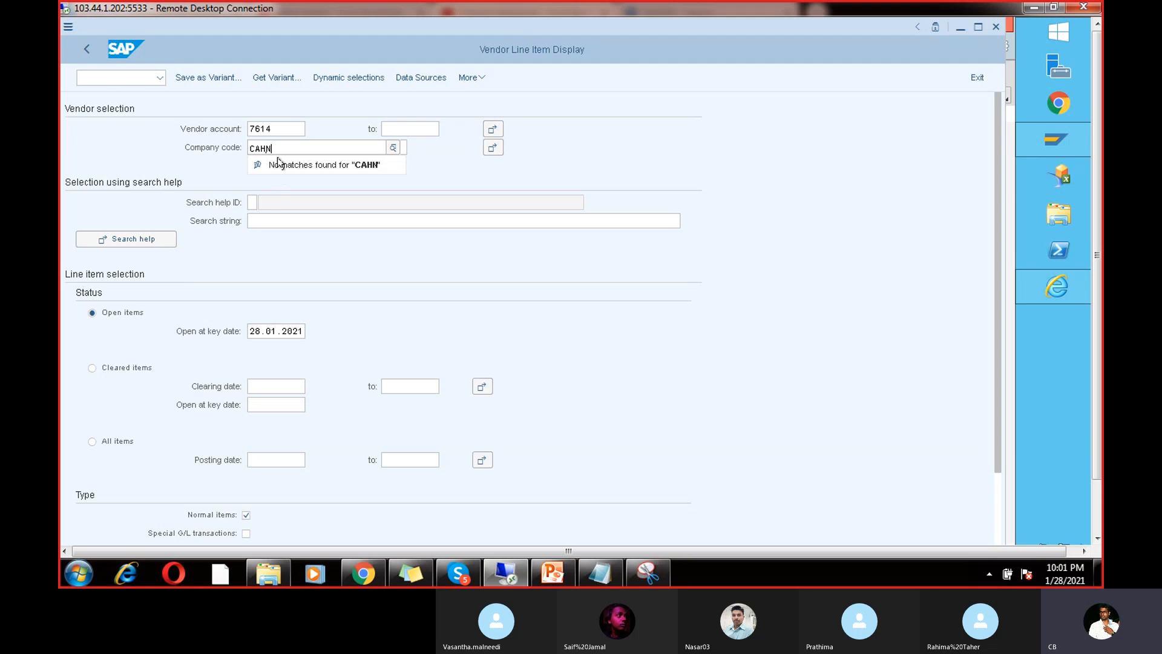
key("BackSpace")
key("BackSpace")
key("BackSpace")
type("HAN")
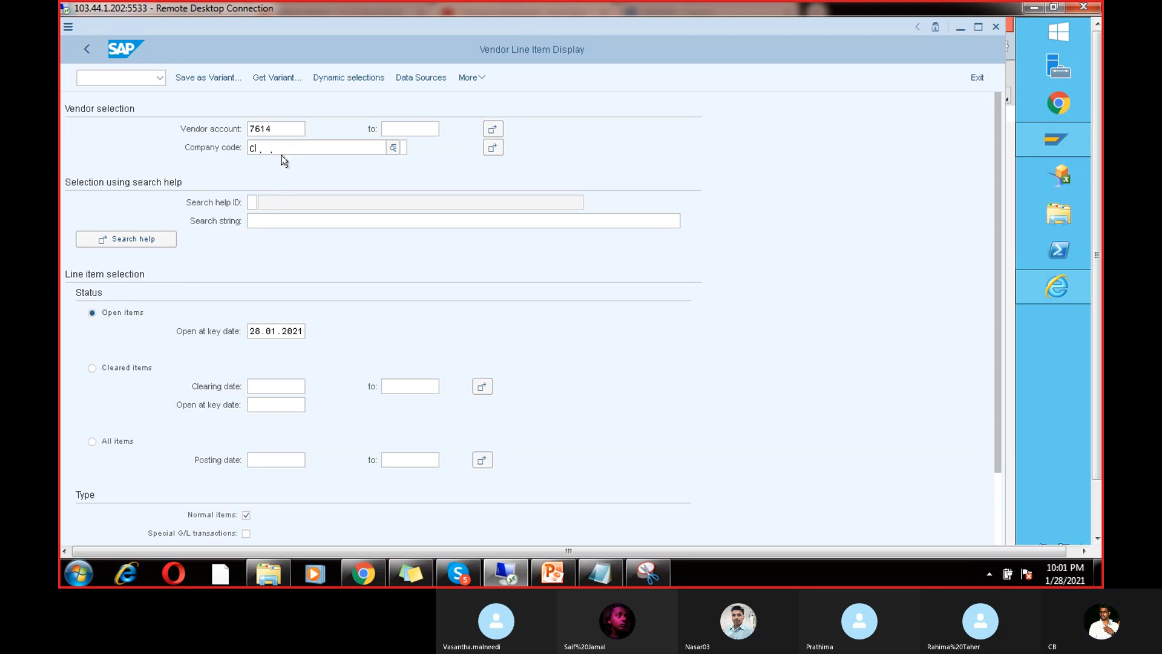
left_click(561, 245)
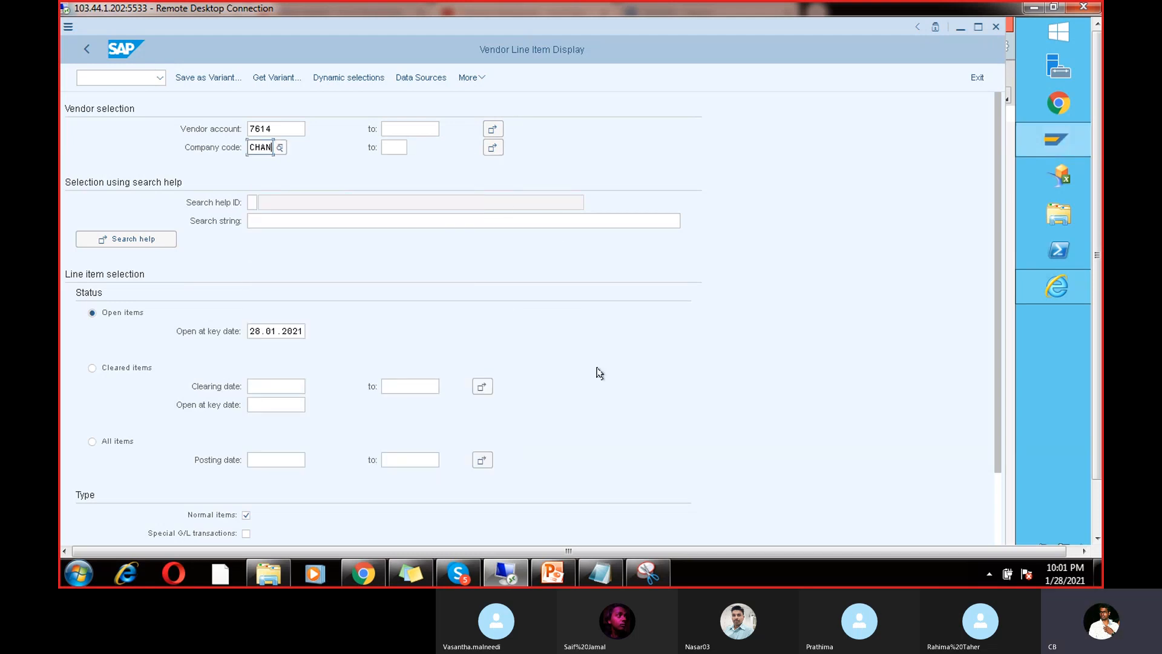
left_click(1097, 519)
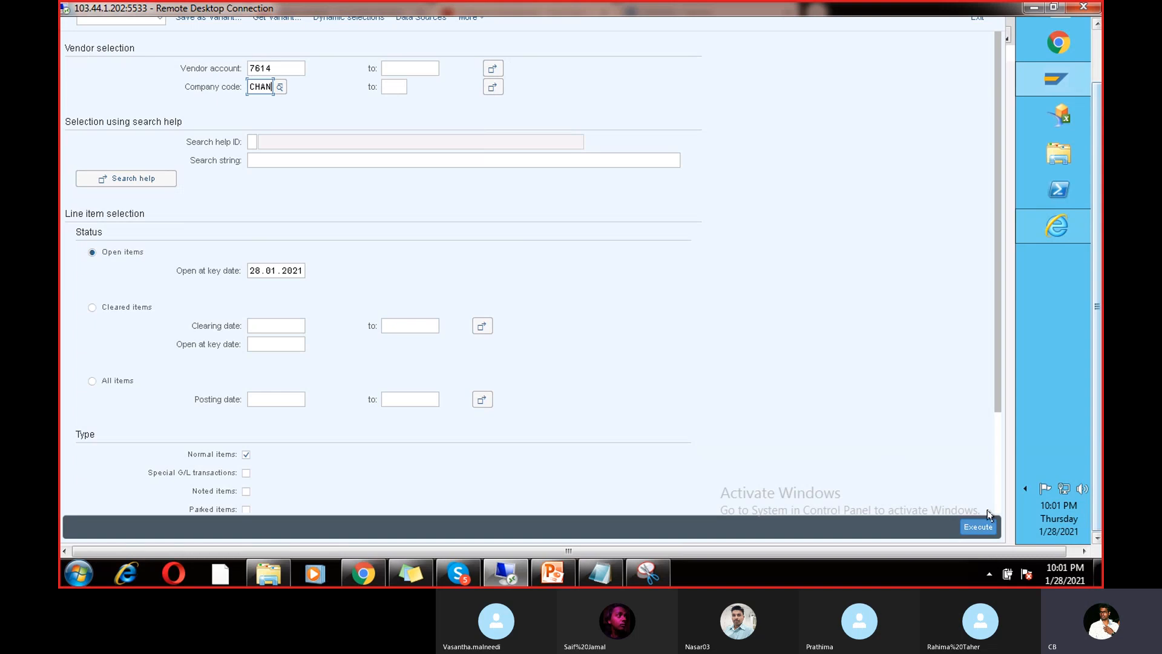
left_click(980, 527)
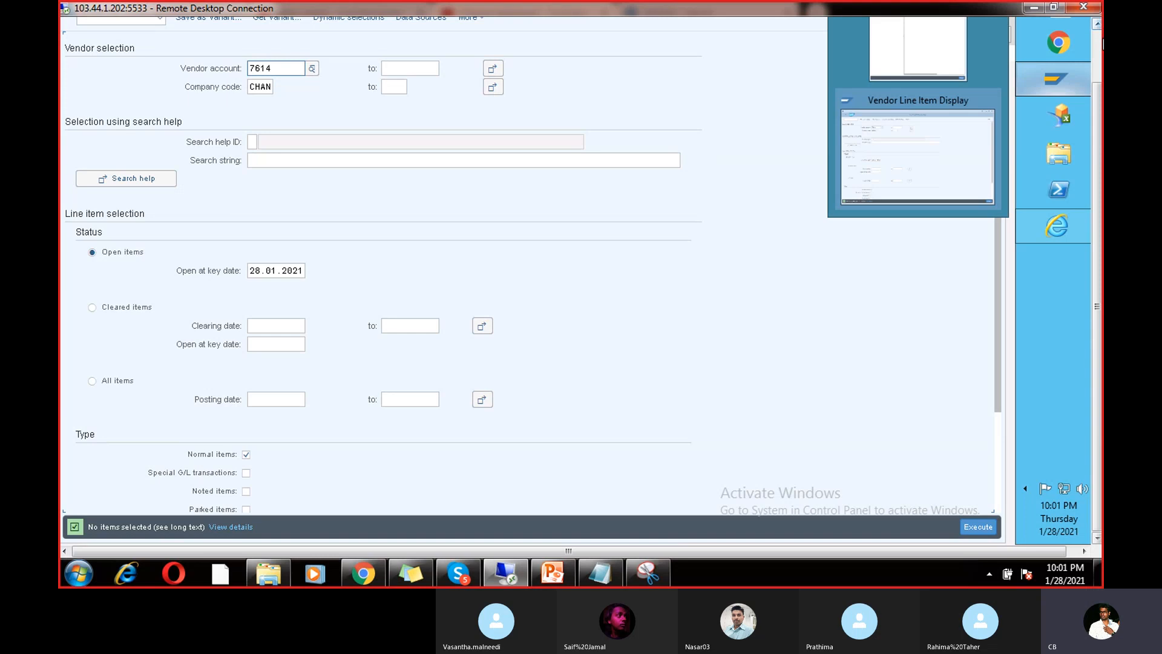
Step: Return to the RUN4 payment run status with /nf110
left_click(1097, 44)
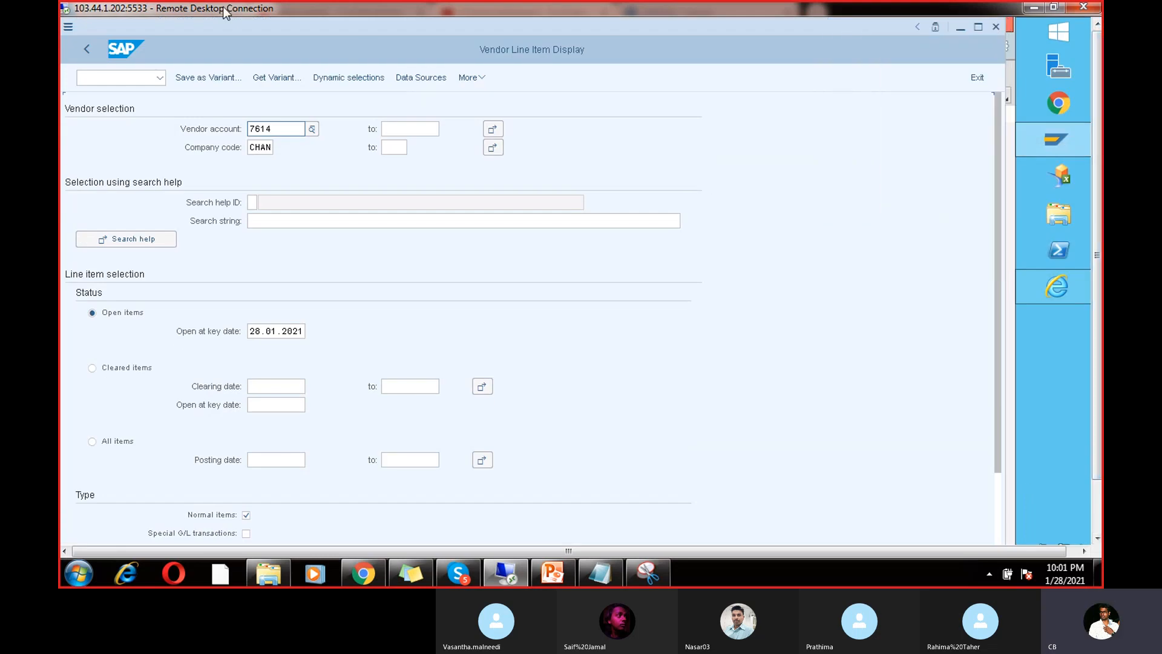
left_click(114, 80)
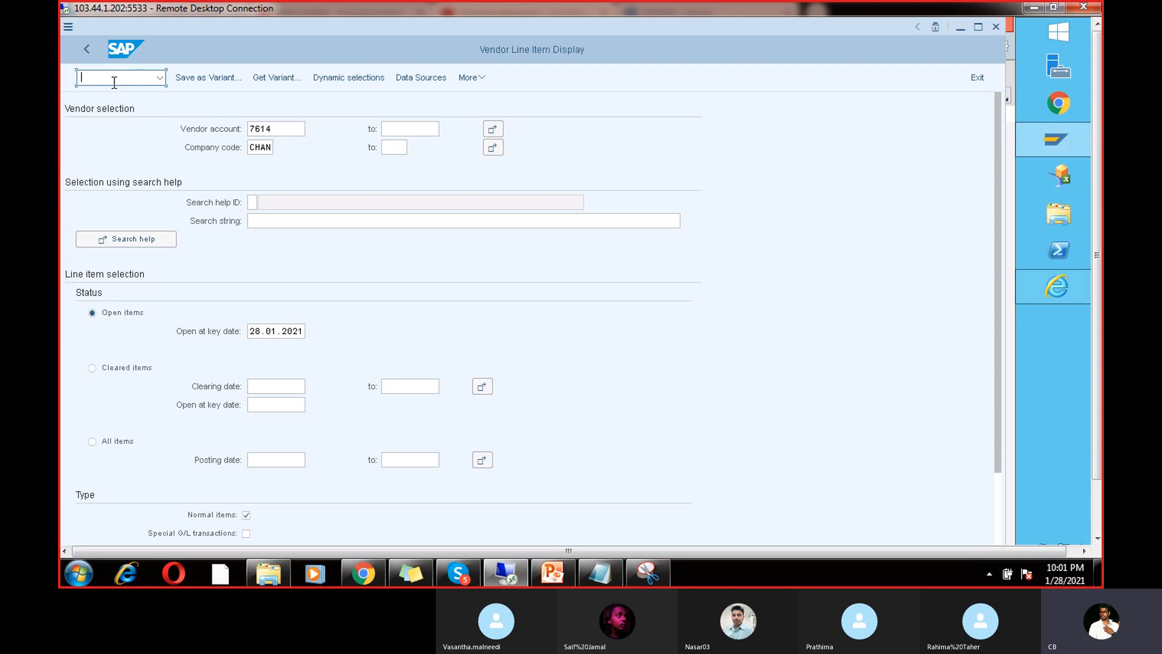
type("/n")
left_click(1053, 139)
left_click(909, 217)
left_click(1075, 142)
left_click(917, 218)
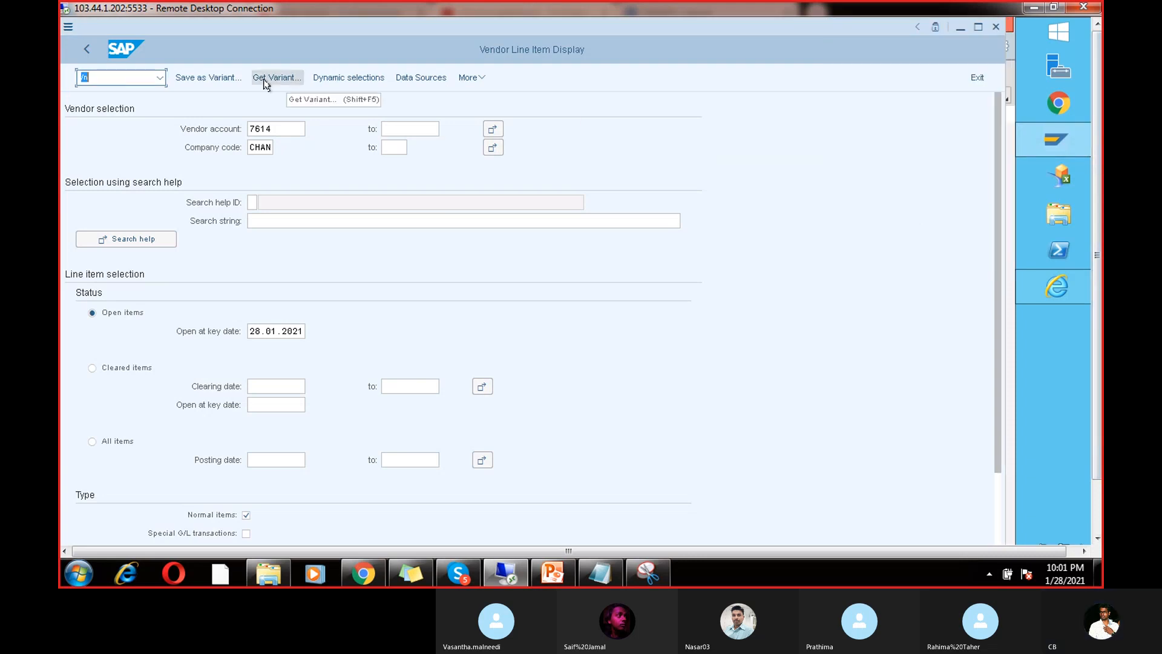
type("/nf")
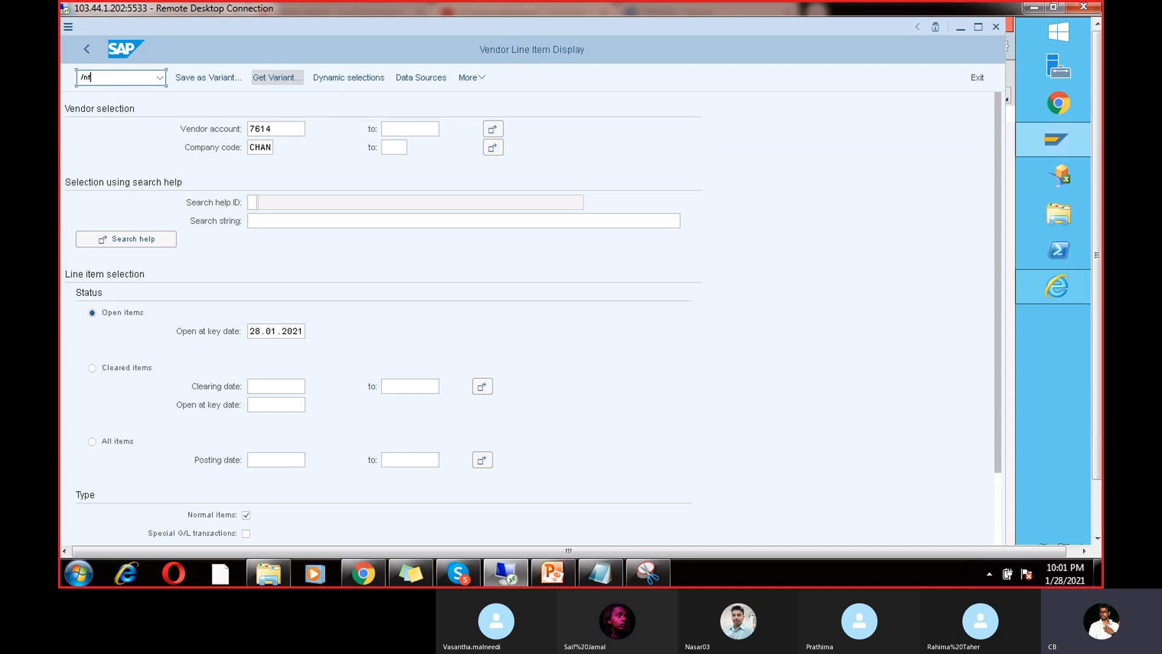
type("110")
key("Return")
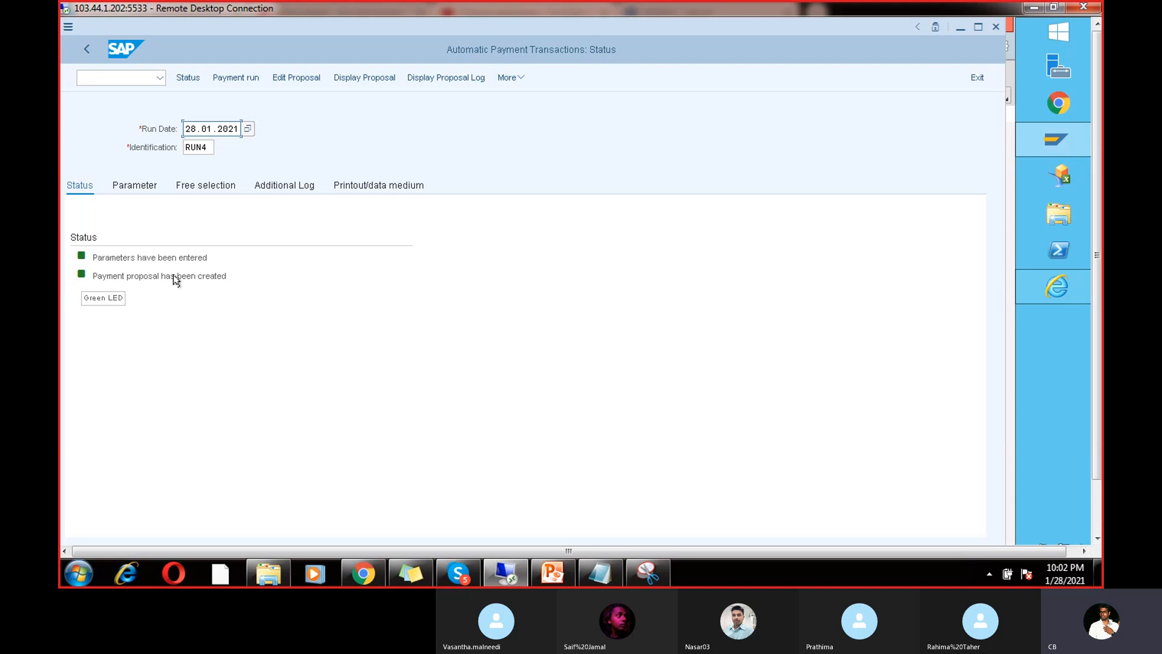
Step: Schedule the RUN4 payment run with Start Immediately
left_click(363, 81)
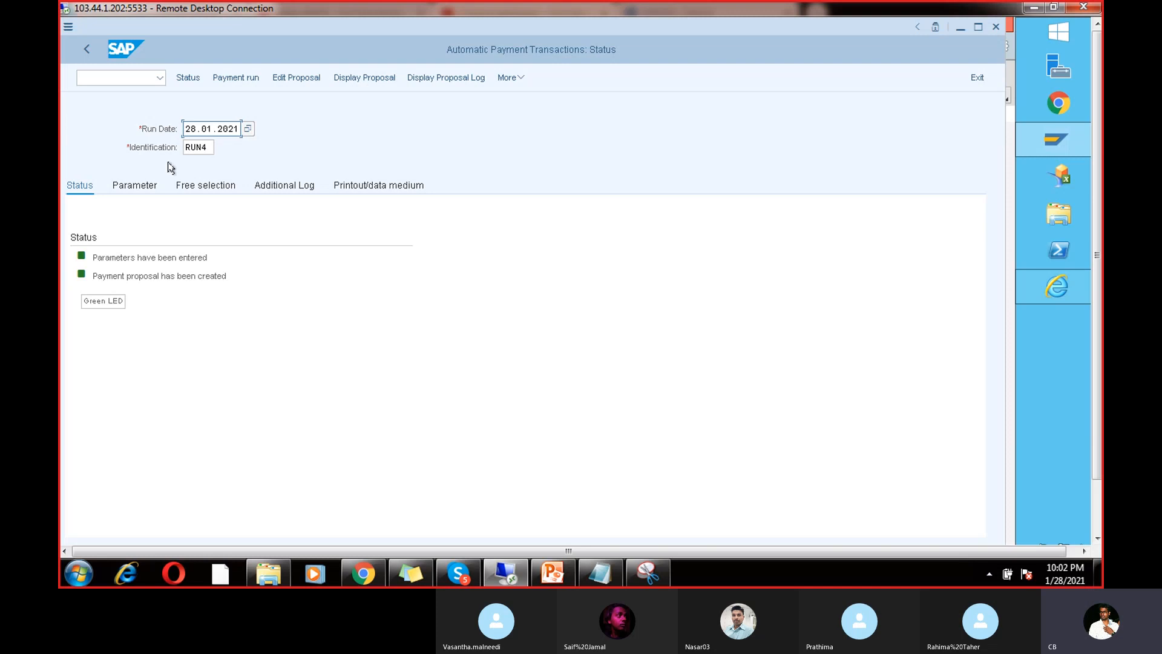
left_click(240, 78)
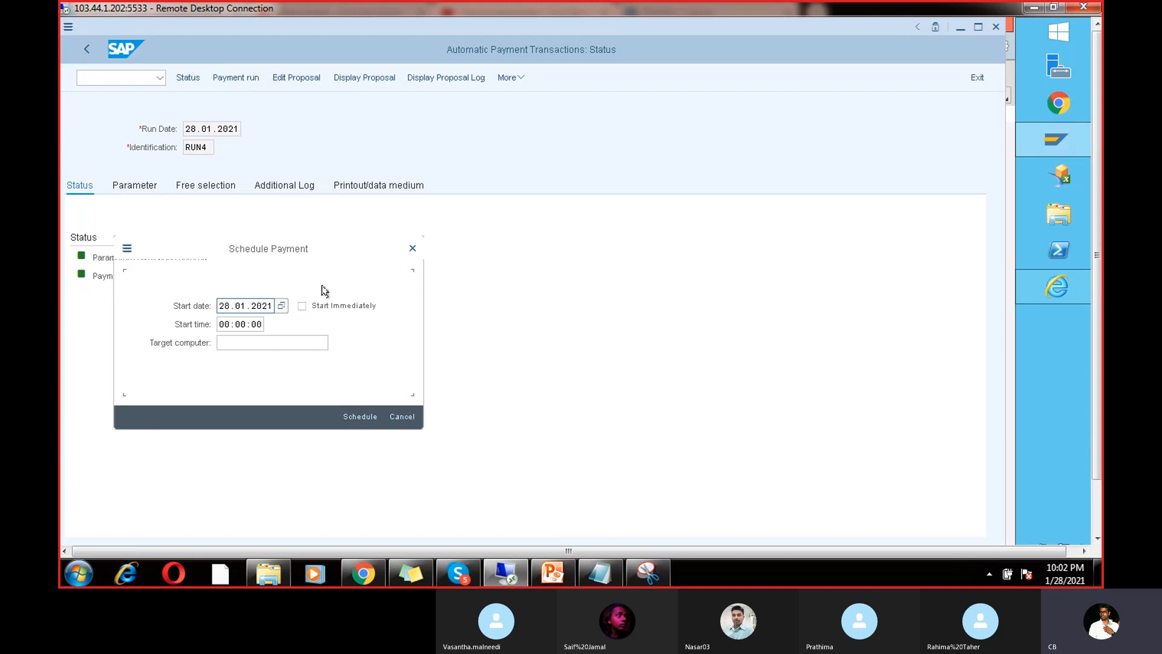
left_click(303, 306)
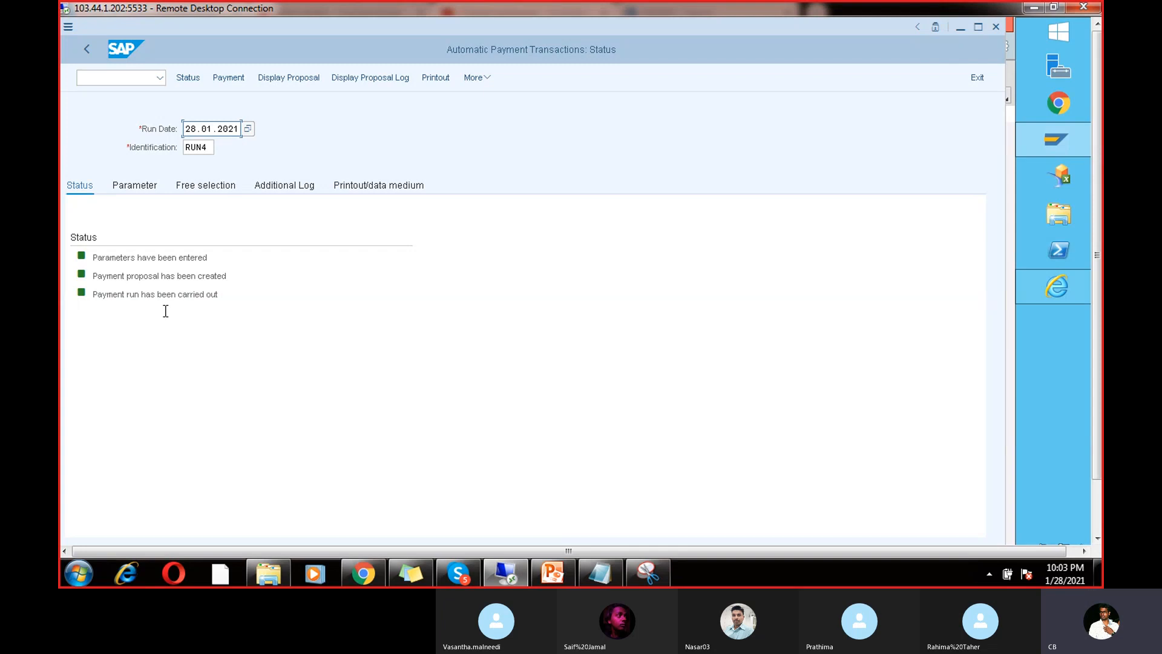
Step: Delete the RUN4 payment run's output data and confirm
left_click(187, 291)
left_click(480, 77)
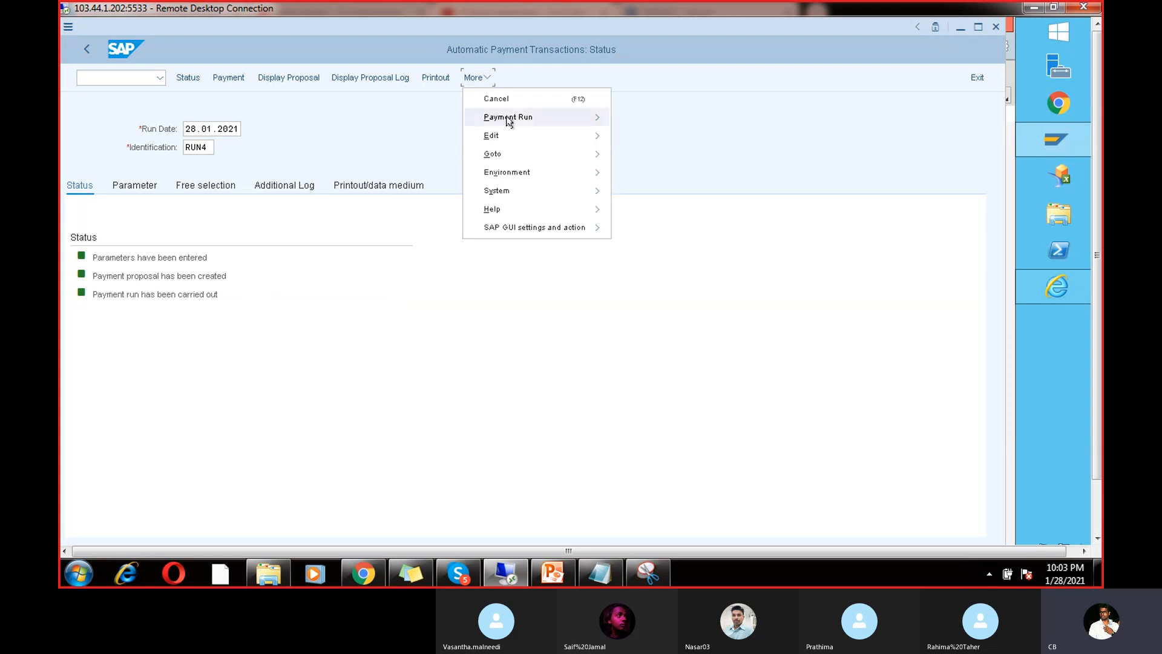
mouse_move(513, 138)
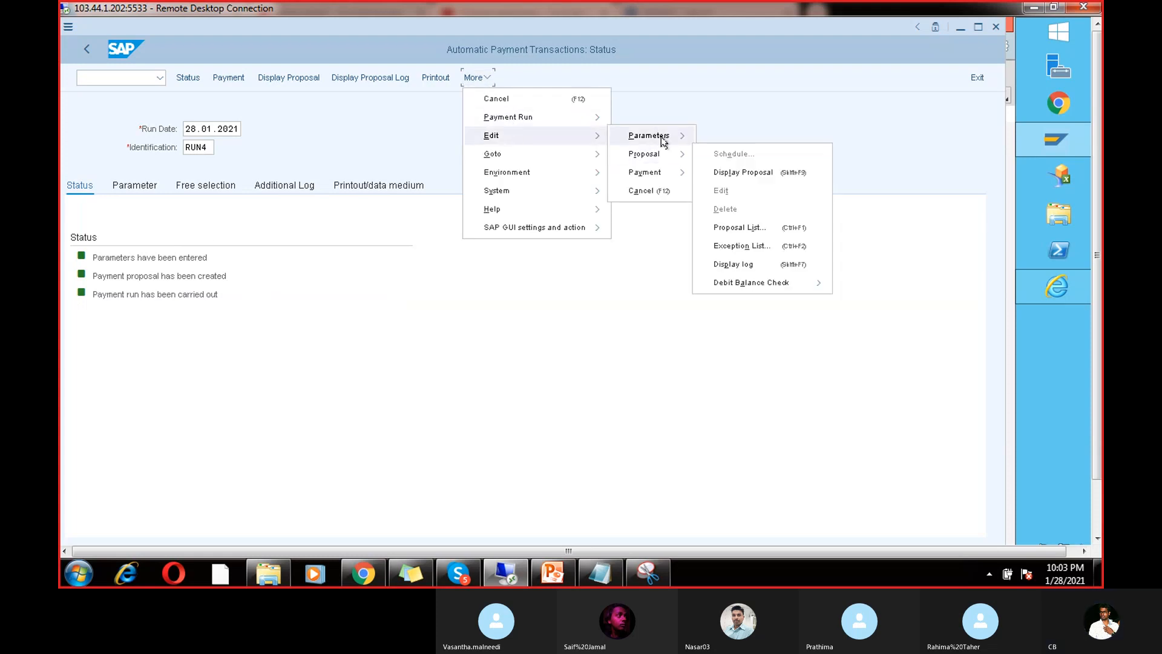
mouse_move(662, 172)
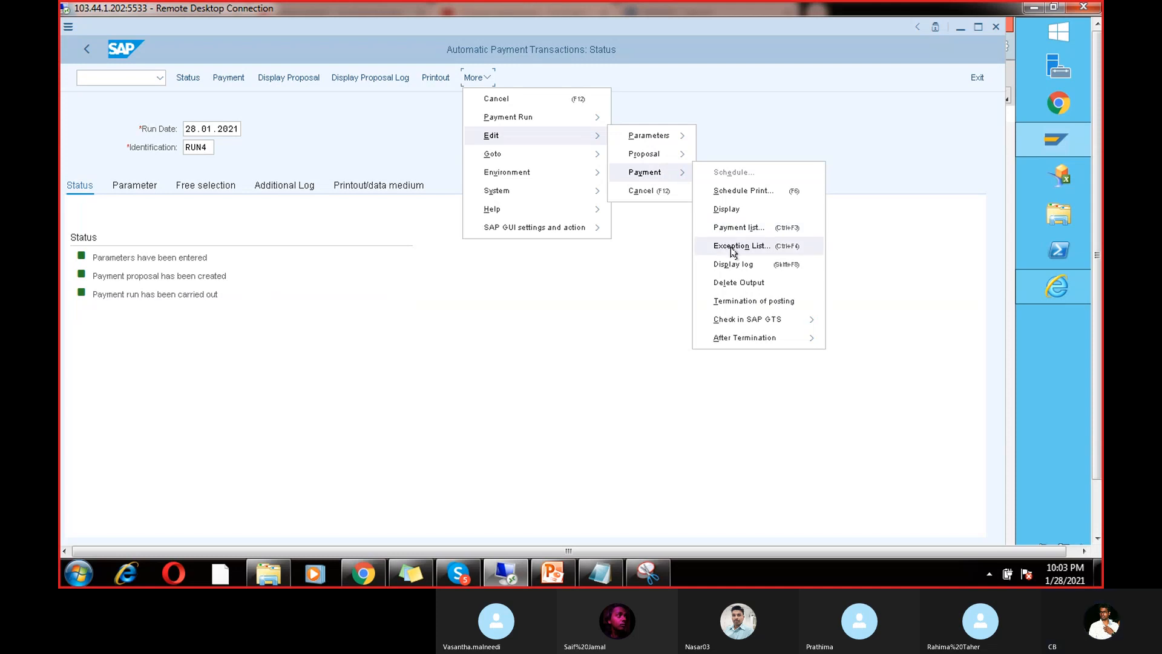
left_click(748, 283)
left_click(272, 376)
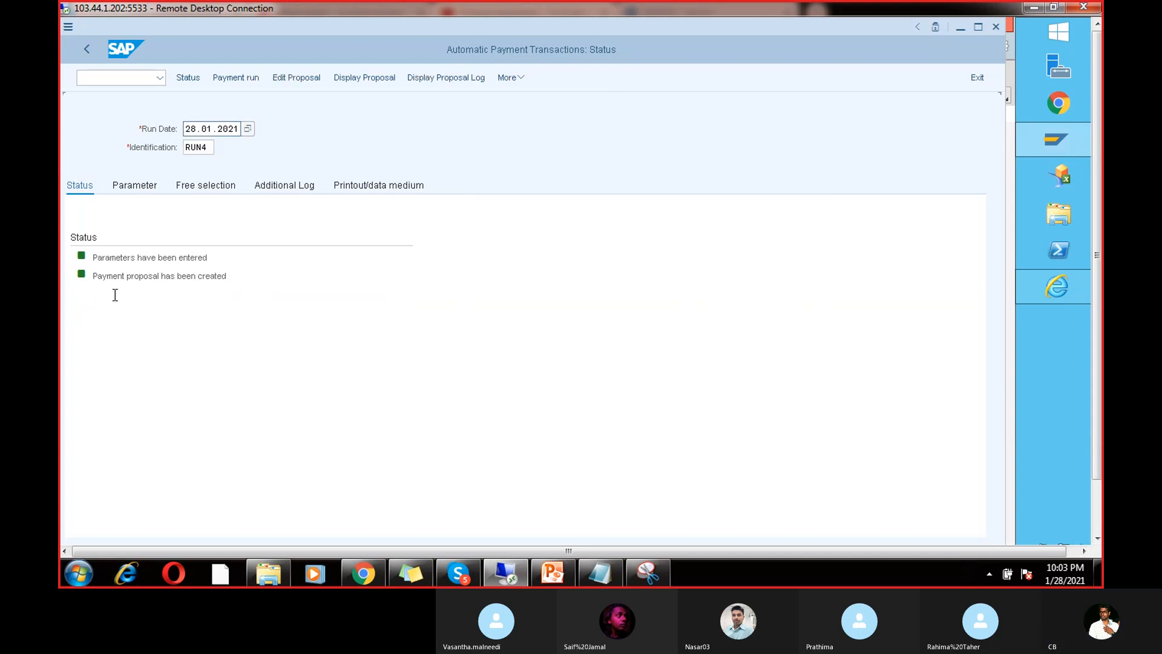
Step: Delete the RUN4 payment proposal and confirm
left_click(511, 76)
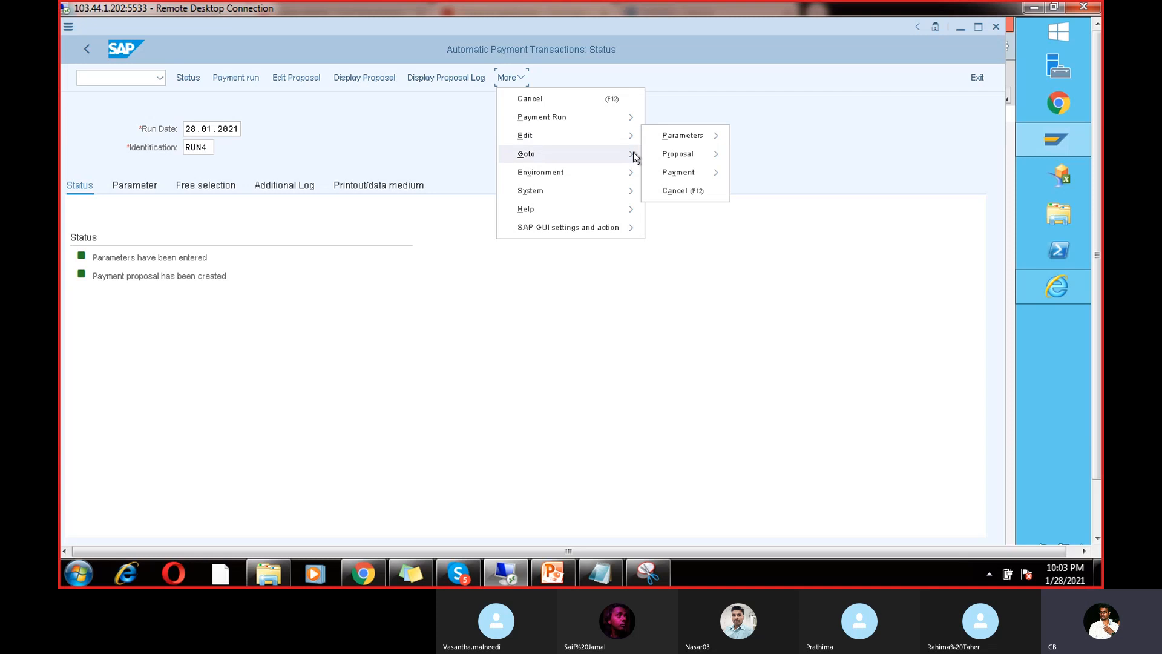
mouse_move(662, 158)
left_click(760, 211)
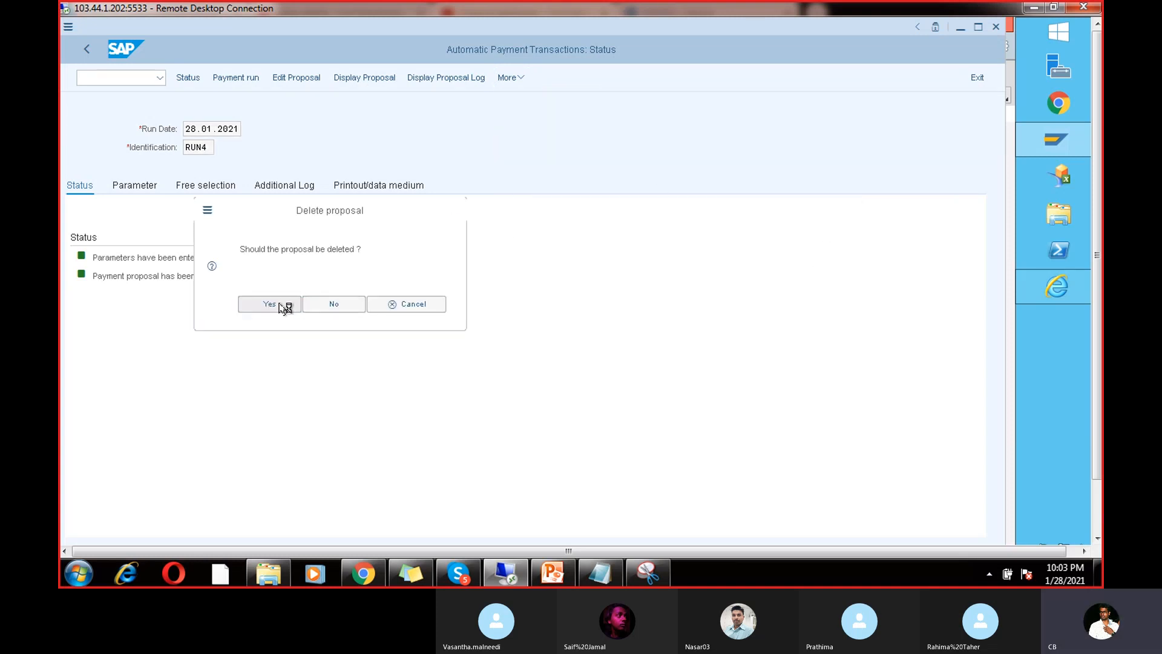
left_click(281, 306)
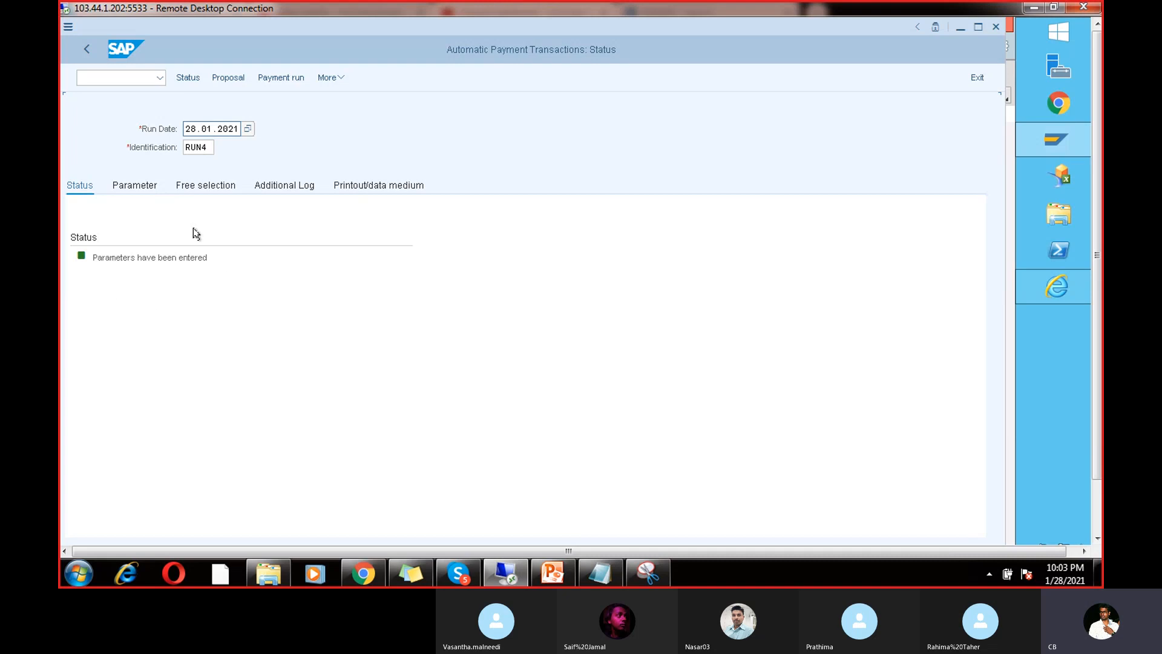
Step: Delete RUN4's parameters via More > Edit > Parameters > Delete, confirming with Yes
left_click(336, 79)
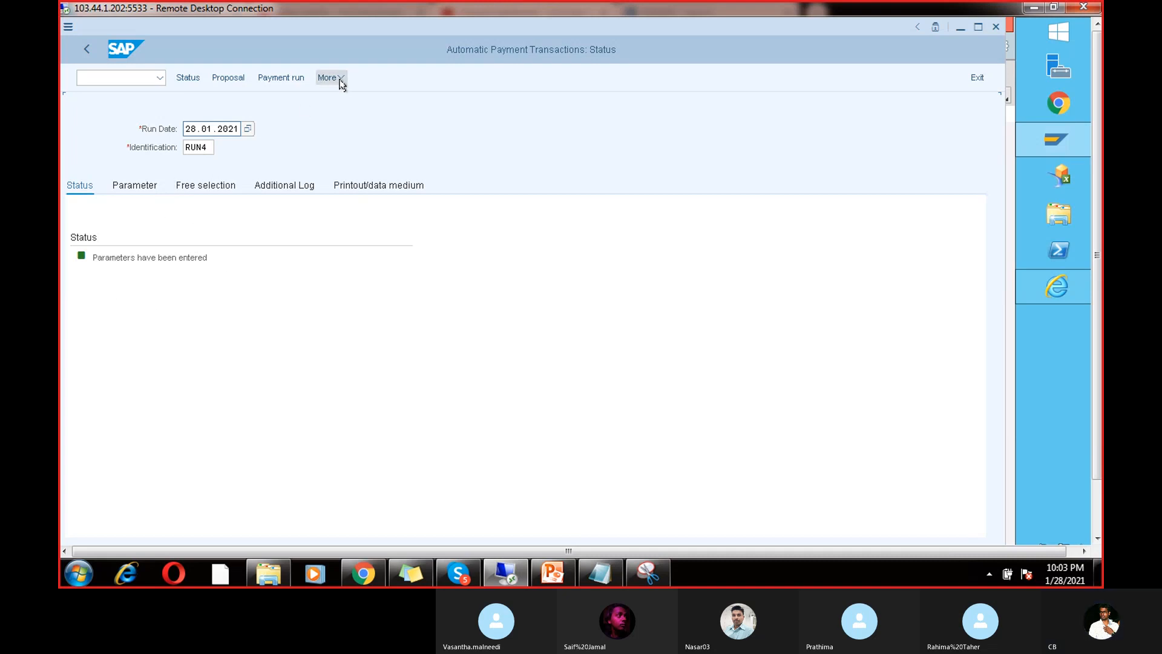
mouse_move(373, 118)
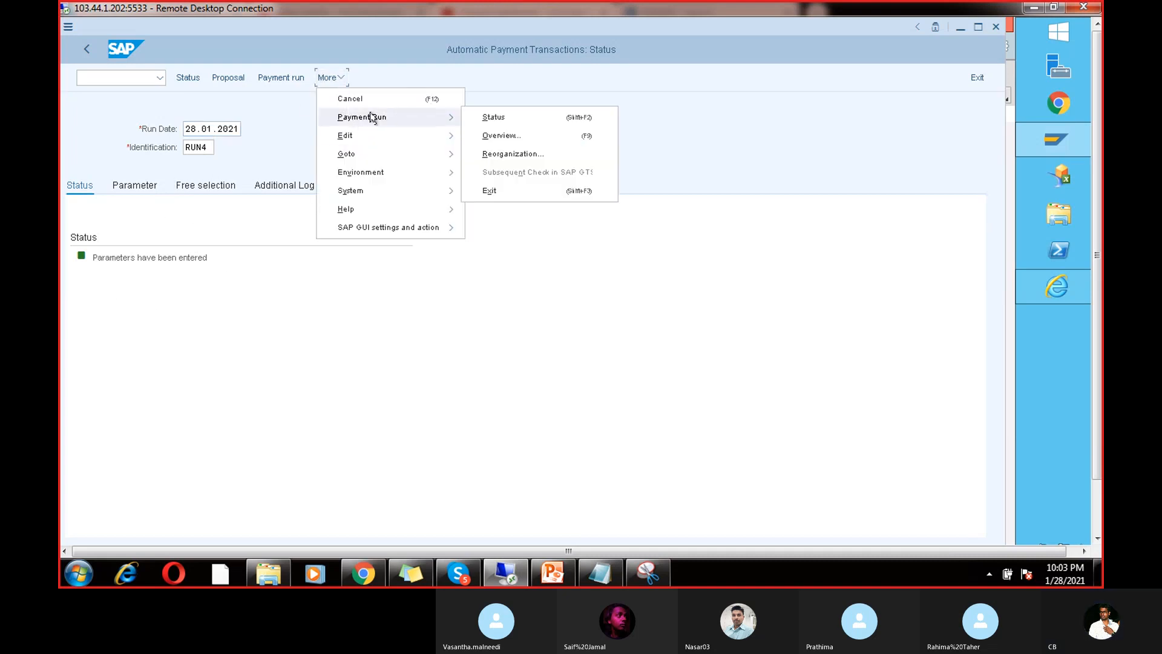
mouse_move(375, 138)
mouse_move(489, 154)
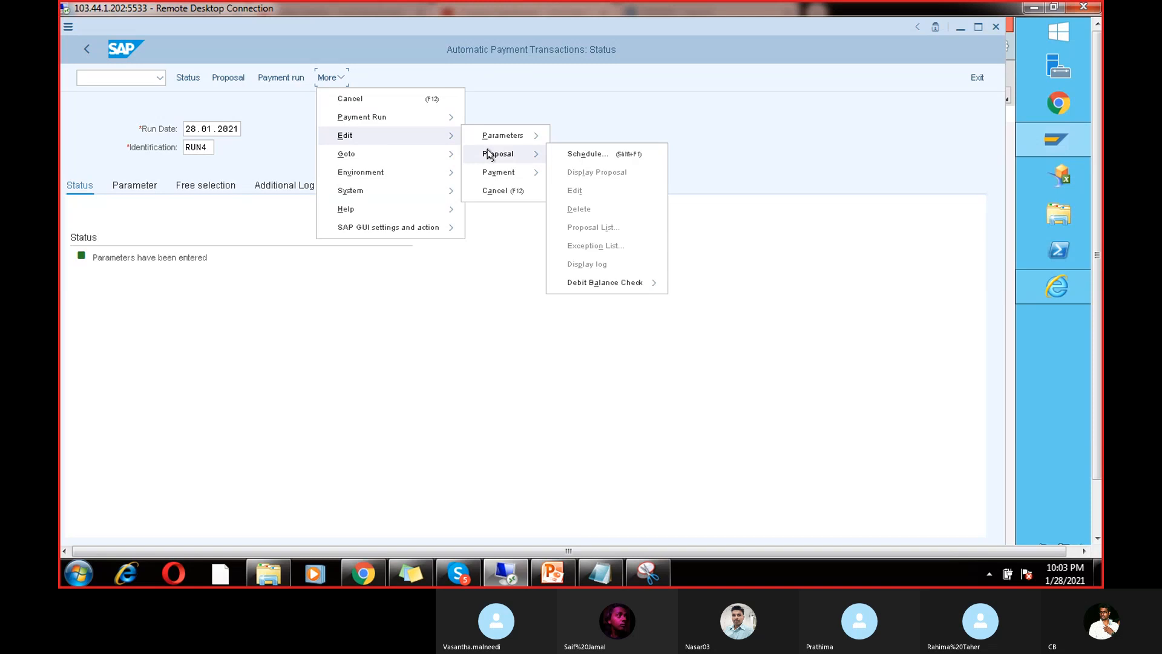
mouse_move(441, 156)
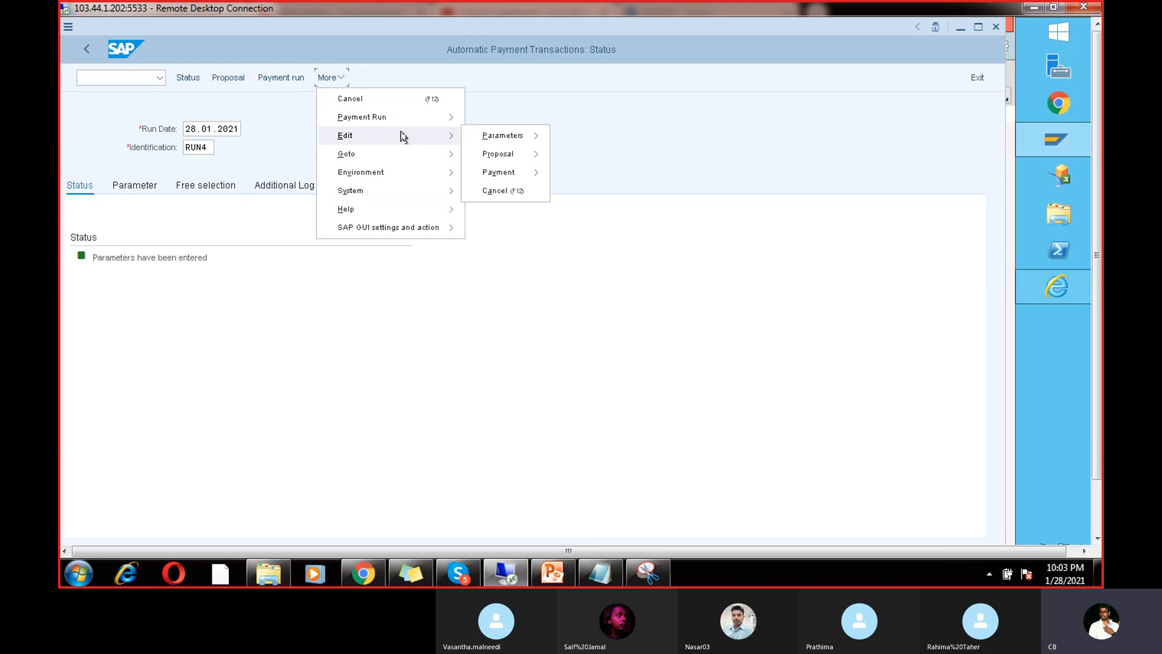
mouse_move(535, 135)
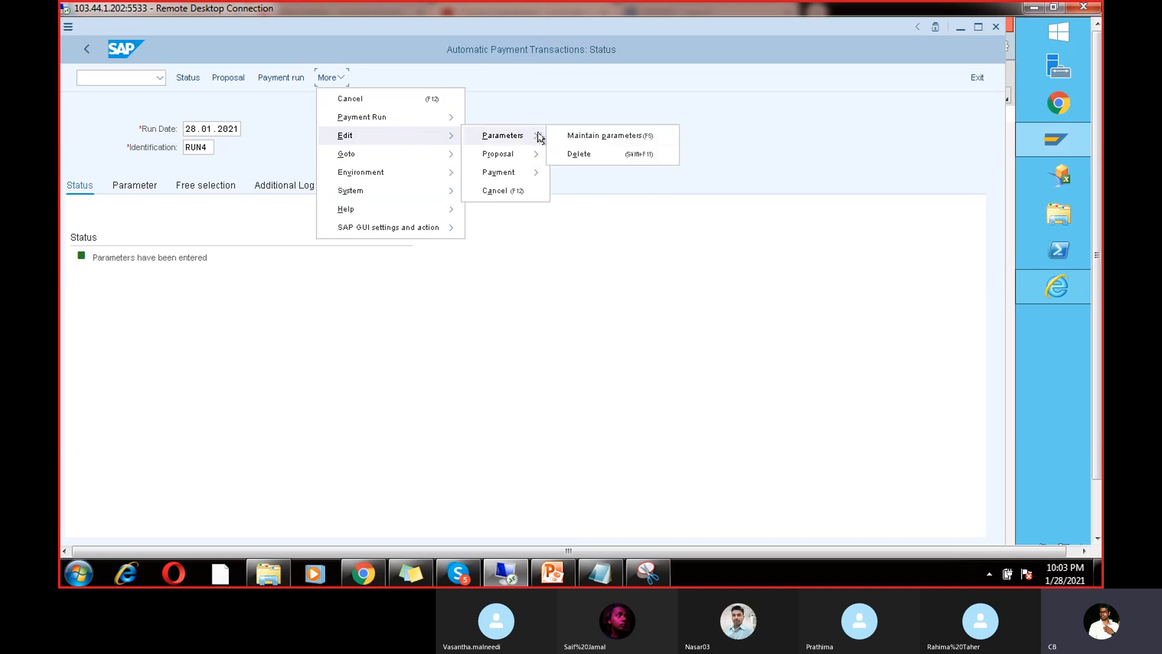
left_click(587, 155)
left_click(279, 307)
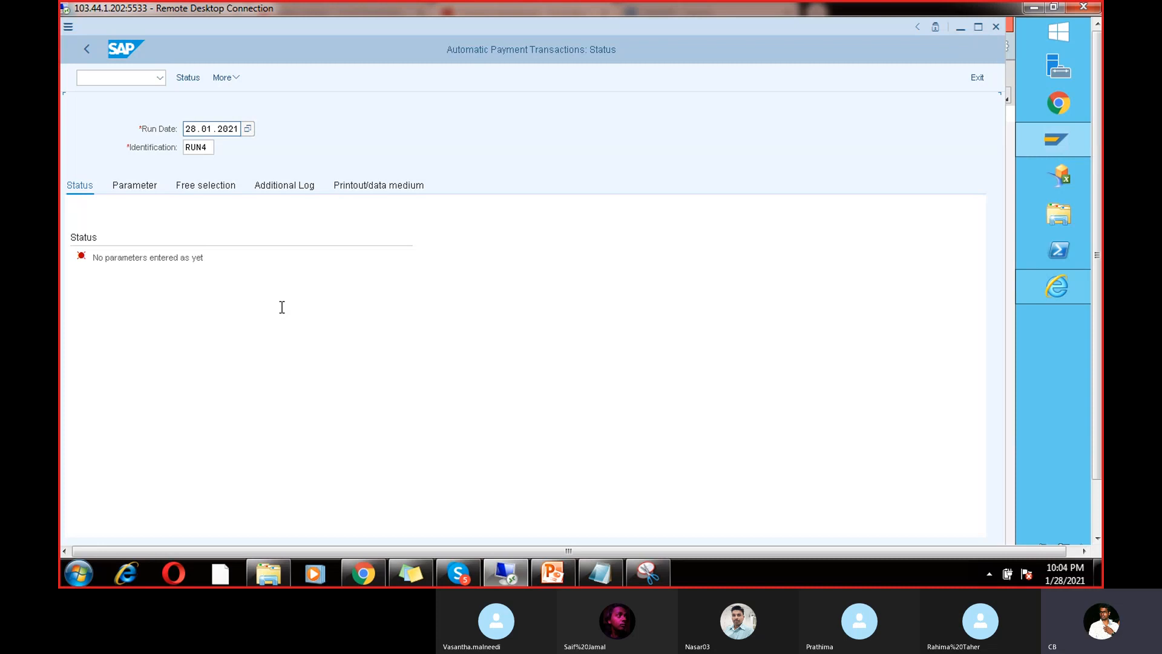
Step: Try twice to start transaction FB60 from the command field
left_click(138, 78)
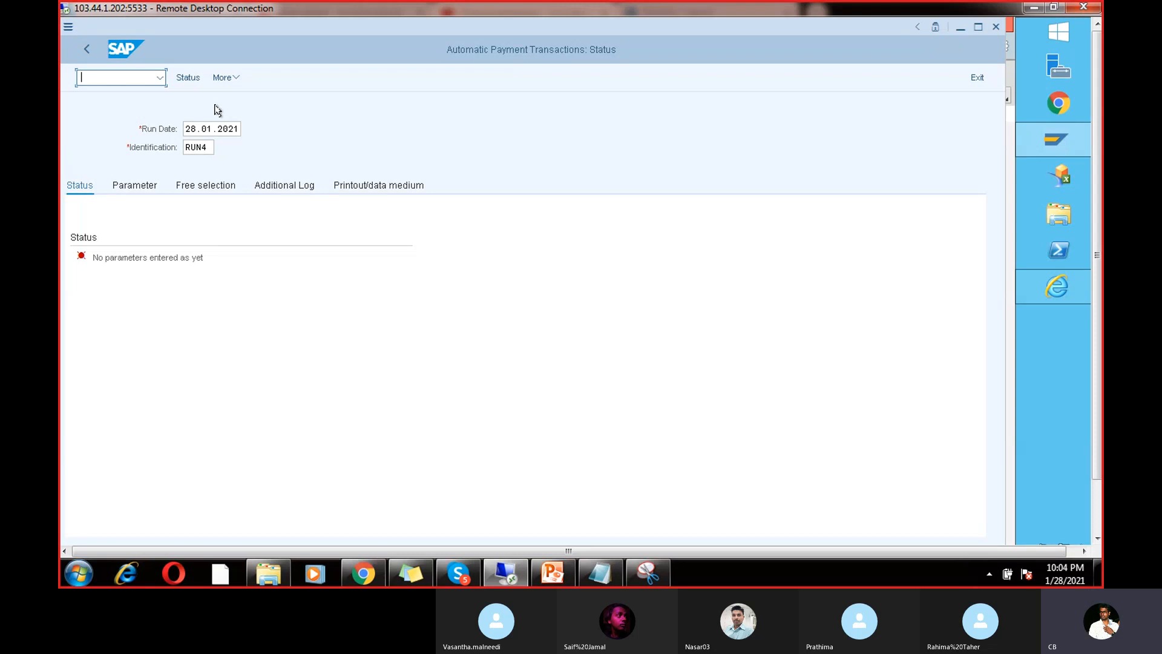
type("F")
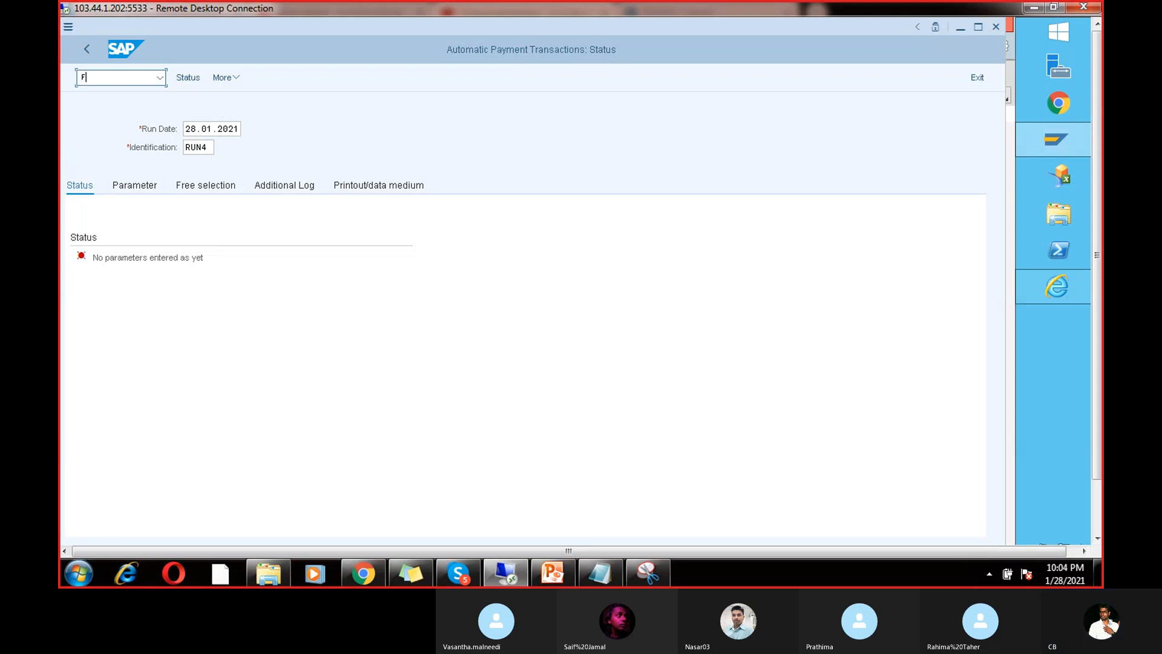
type("b60")
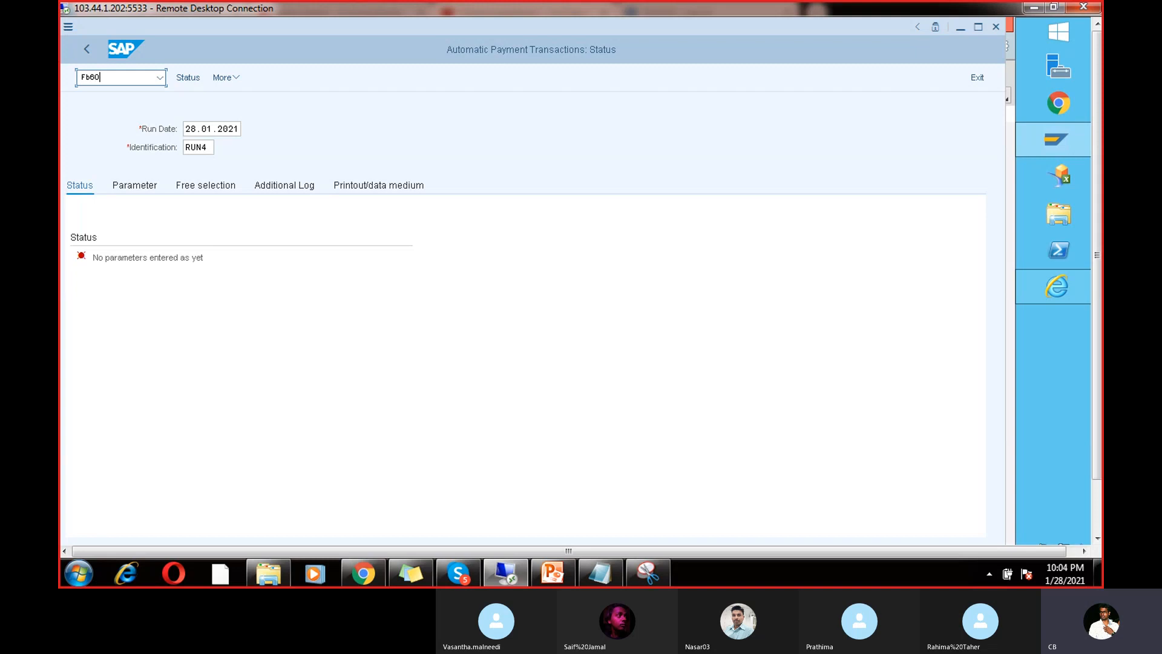
key("Return")
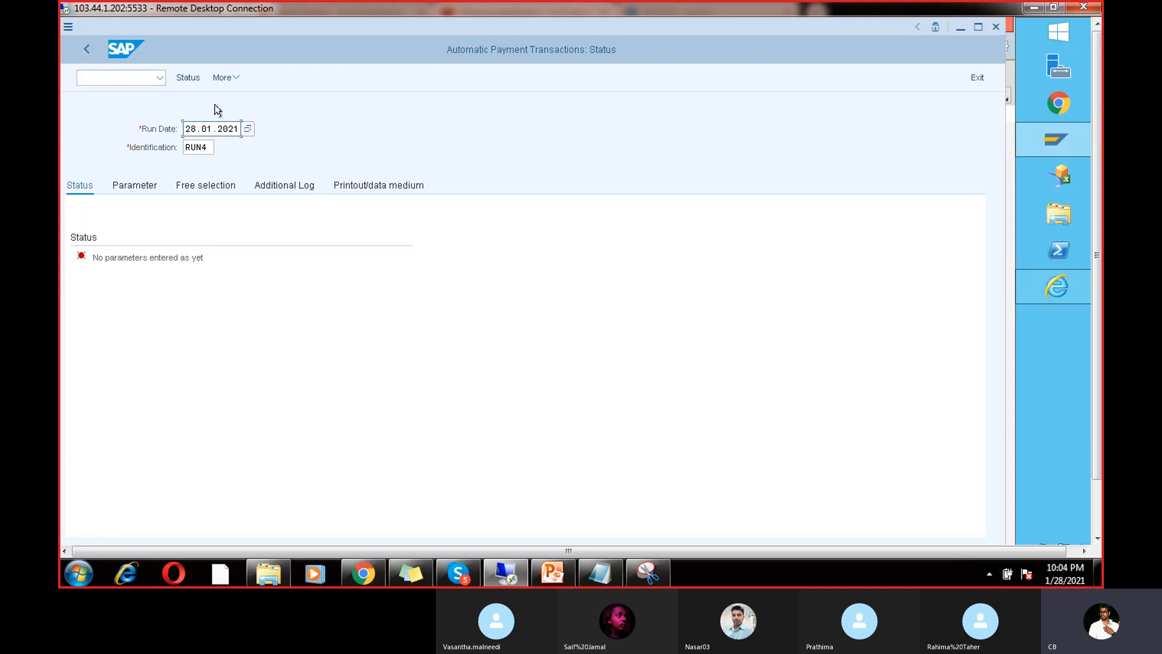
left_click(130, 78)
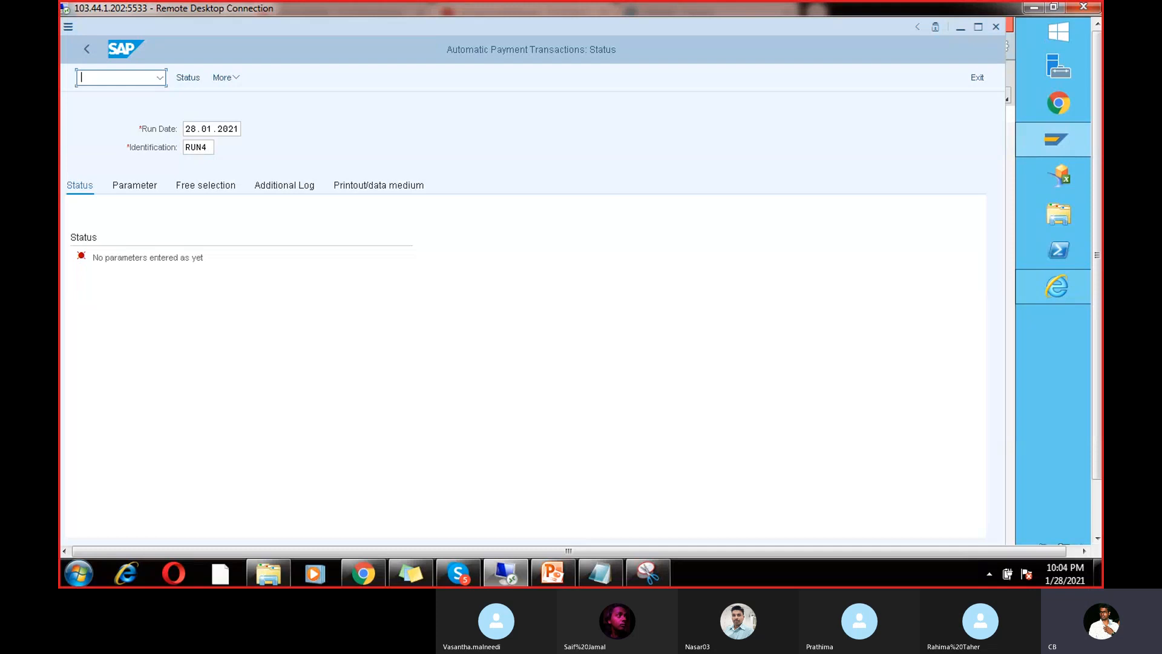
type("Fb60")
key("Return")
Step: Open /nXK02 to change the vendor with every general and company code view selected
left_click(127, 78)
type("/nxk02")
key("Return")
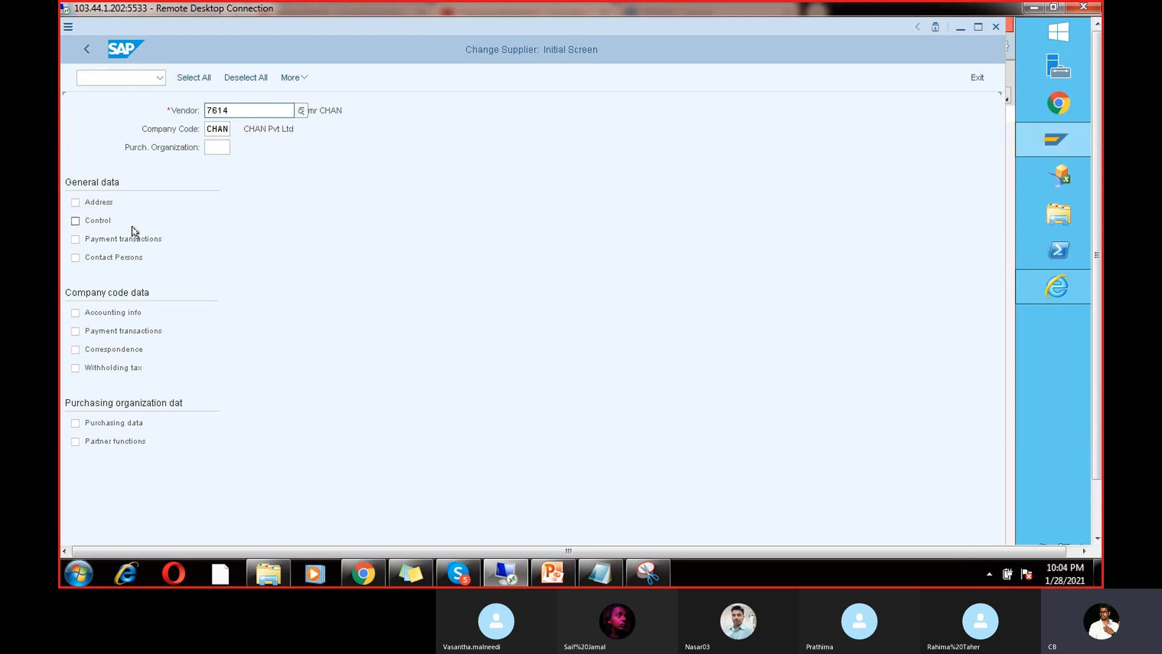
left_click(76, 208)
left_click(76, 221)
left_click(76, 239)
left_click(76, 255)
left_click(76, 313)
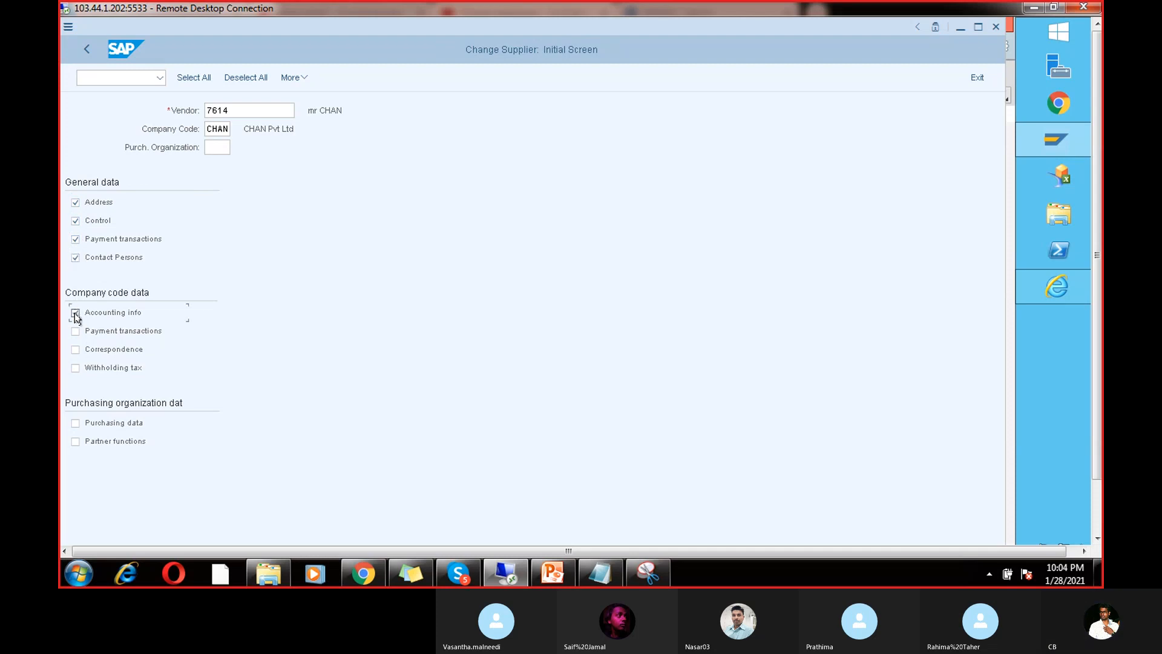
left_click(75, 331)
left_click(76, 351)
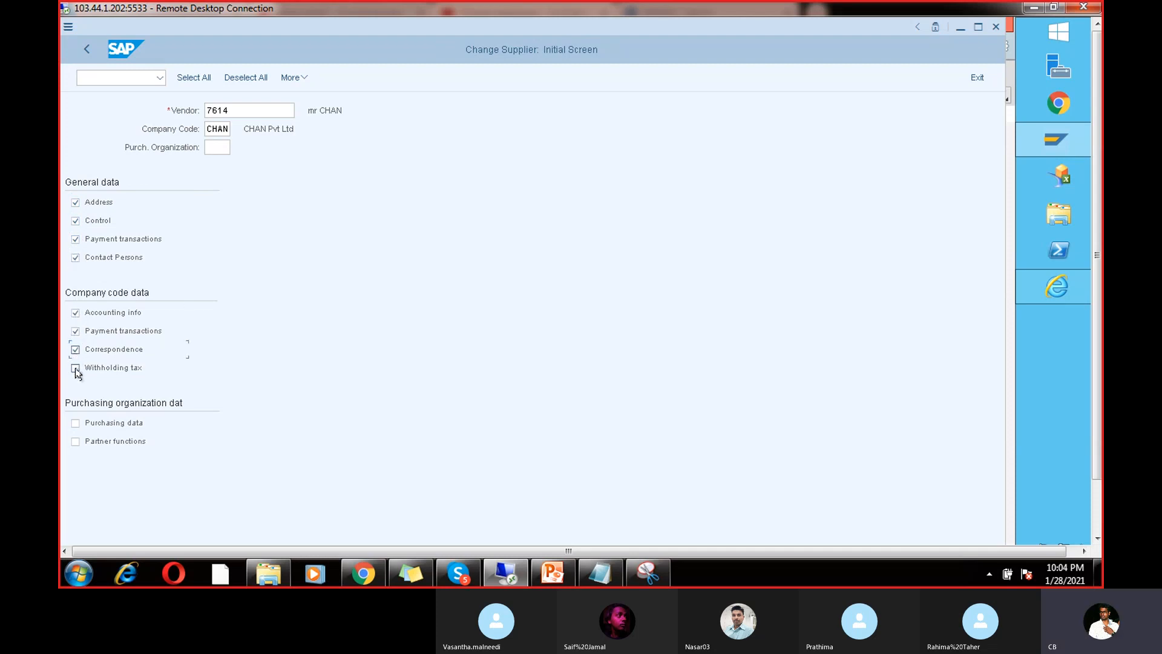
left_click(76, 369)
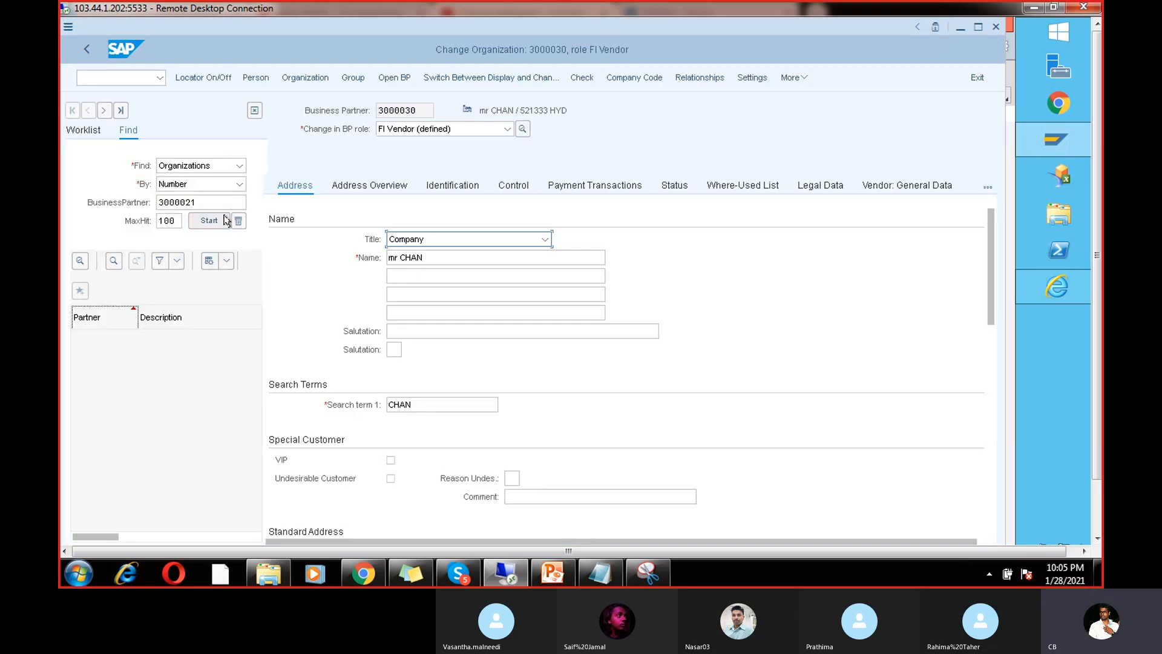
Step: Delete payment method V from the vendor's CHAN payment transactions
left_click(623, 80)
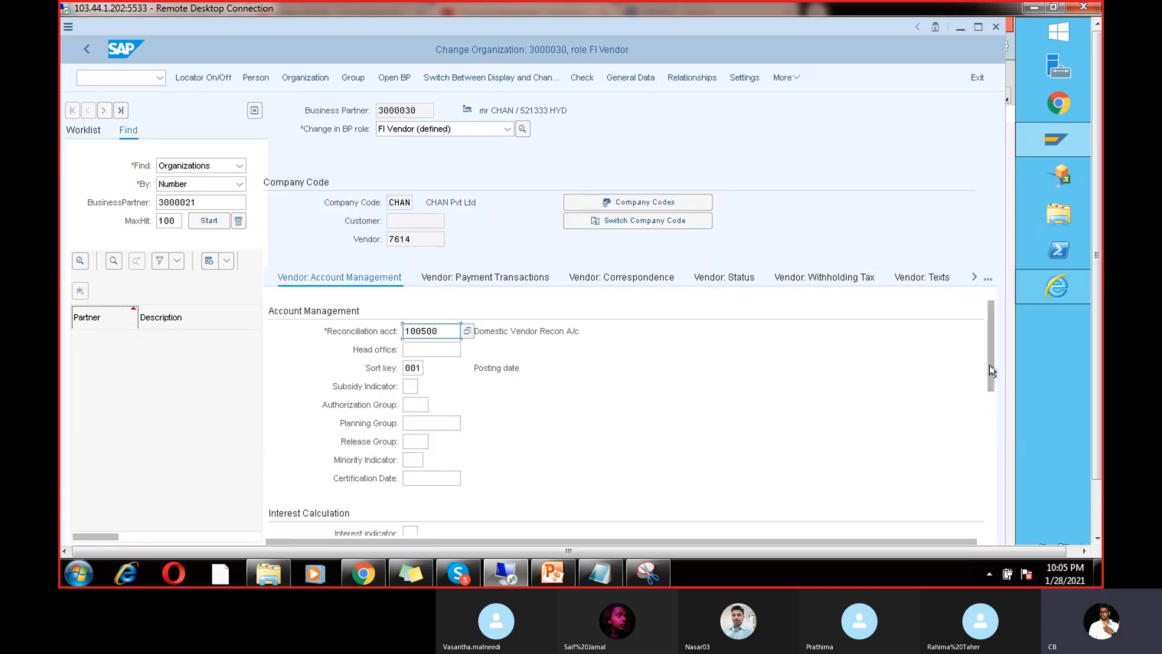
mouse_move(992, 371)
left_mouse_down()
mouse_move(993, 429)
mouse_move(989, 392)
left_mouse_up()
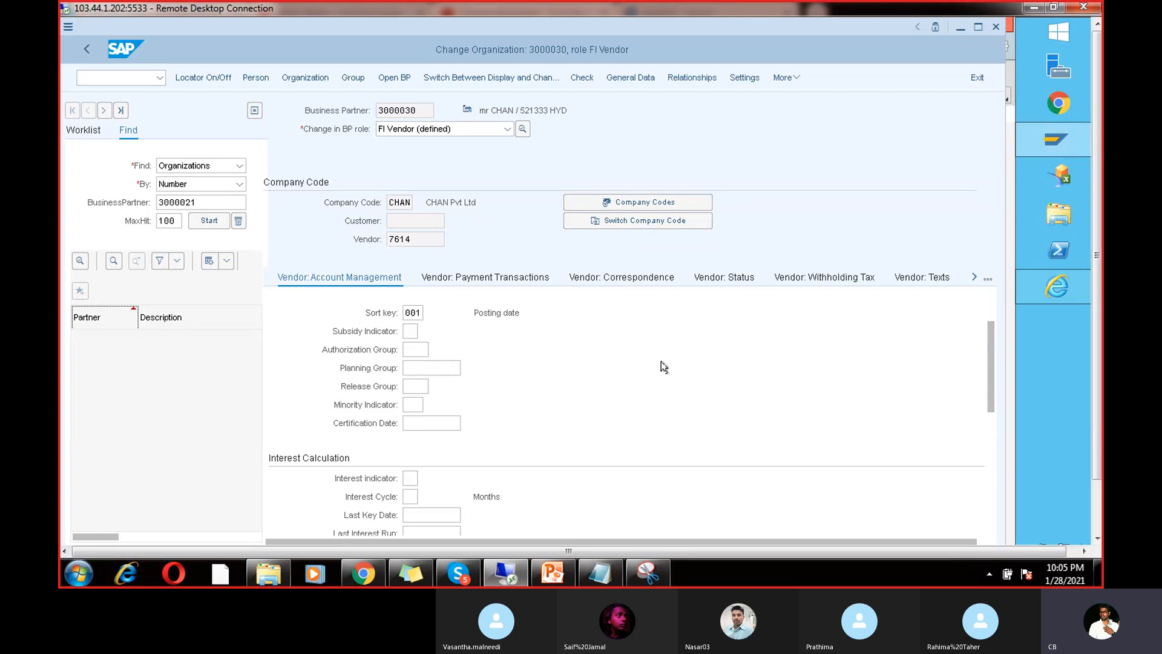
left_click(464, 275)
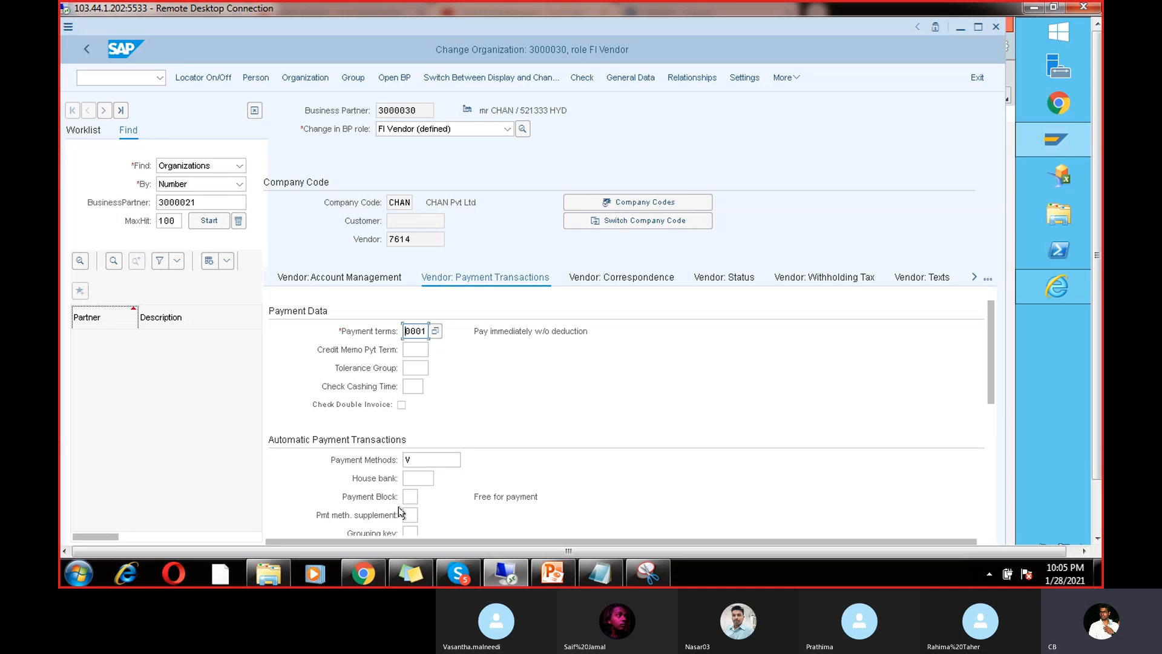
left_click(419, 460)
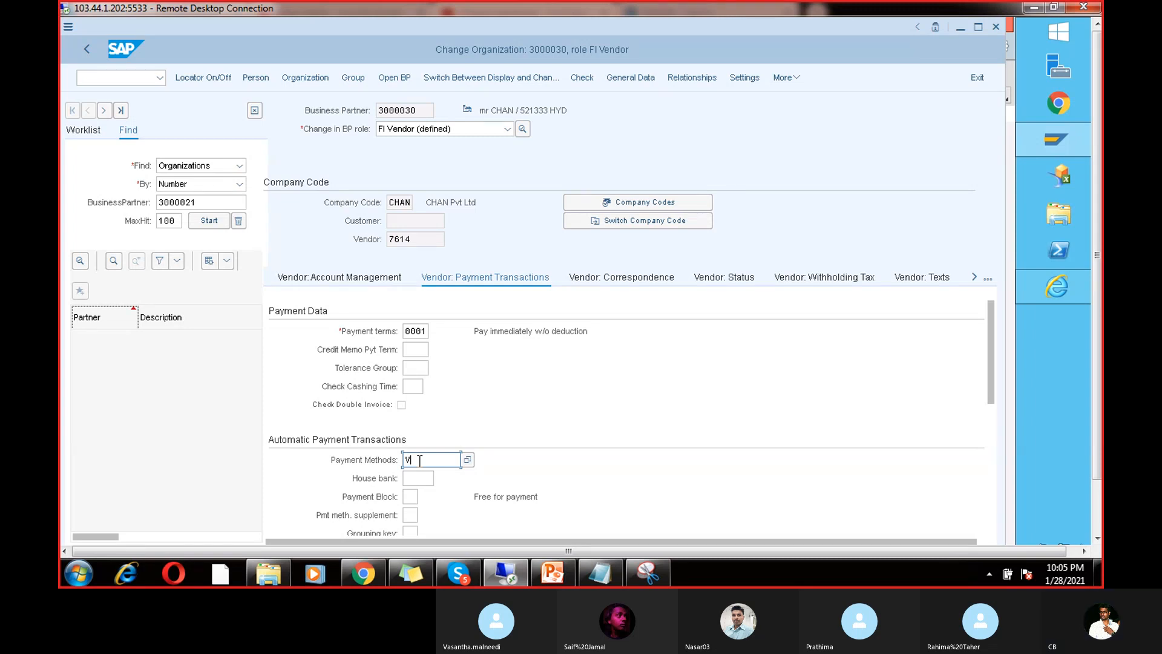
double_click(400, 239)
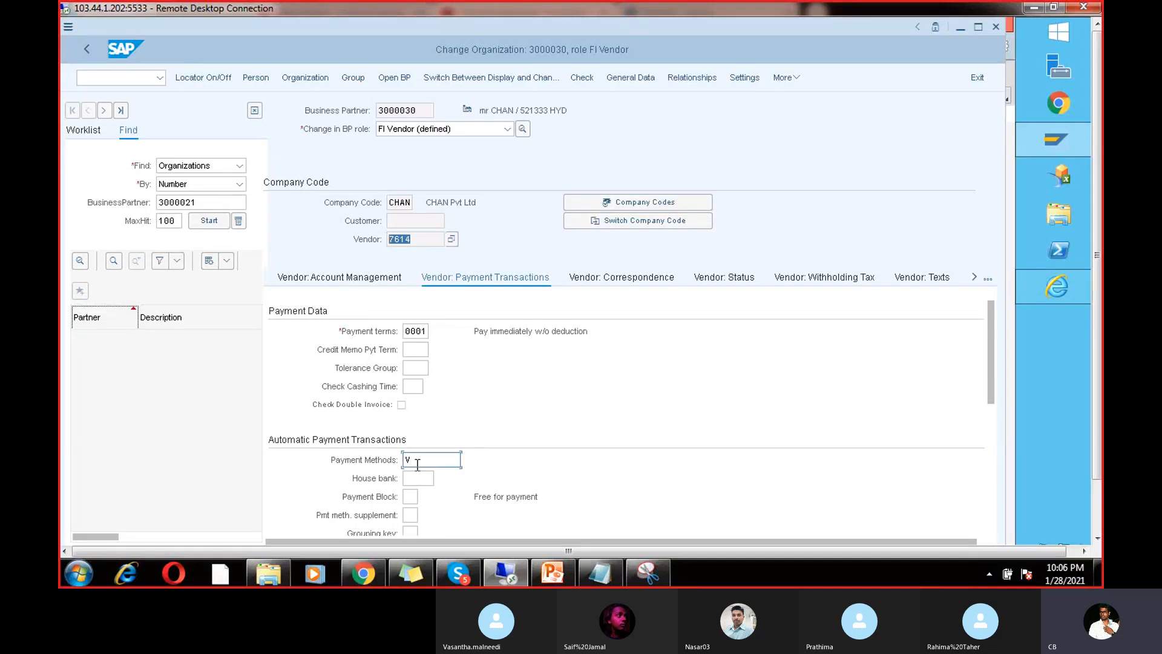
left_click_drag(417, 465, 401, 466)
key("BackSpace")
left_click(551, 367)
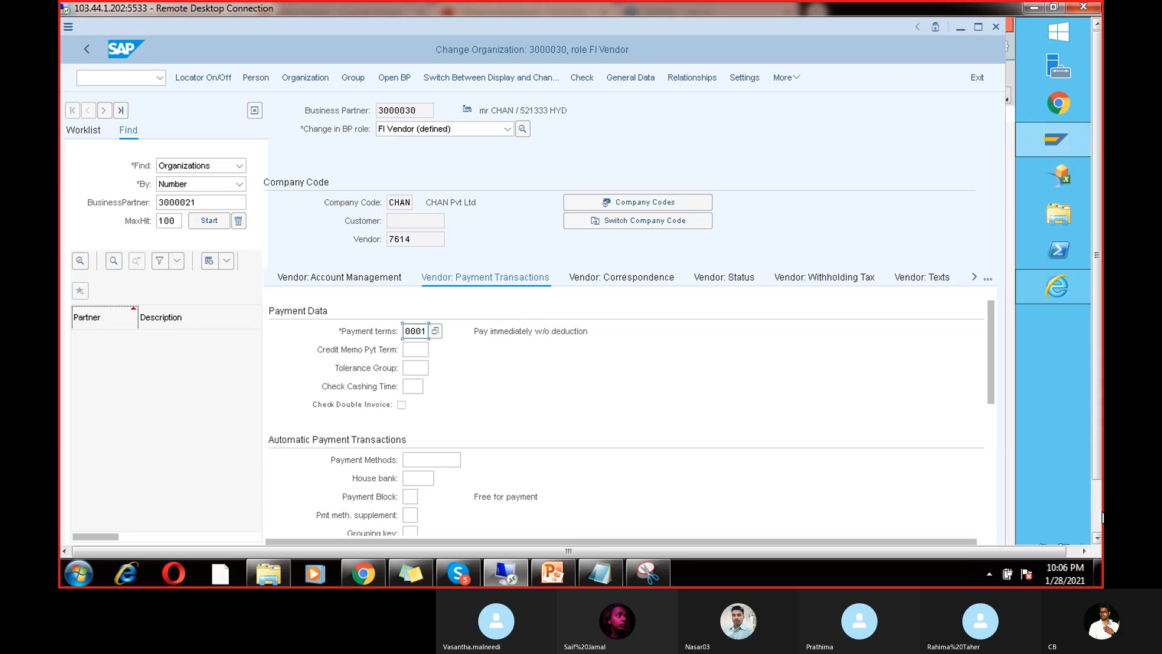
mouse_move(1102, 517)
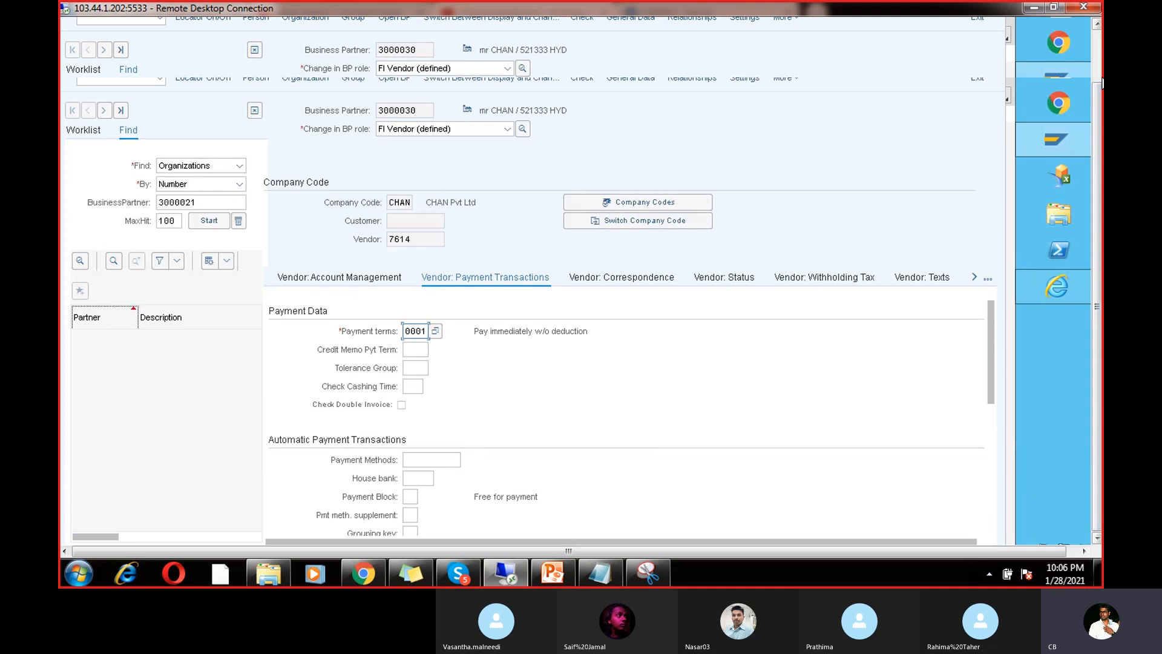
Step: Open /nFB60 and enter vendor 7614 with invoice date 28.01.2021
left_click(121, 77)
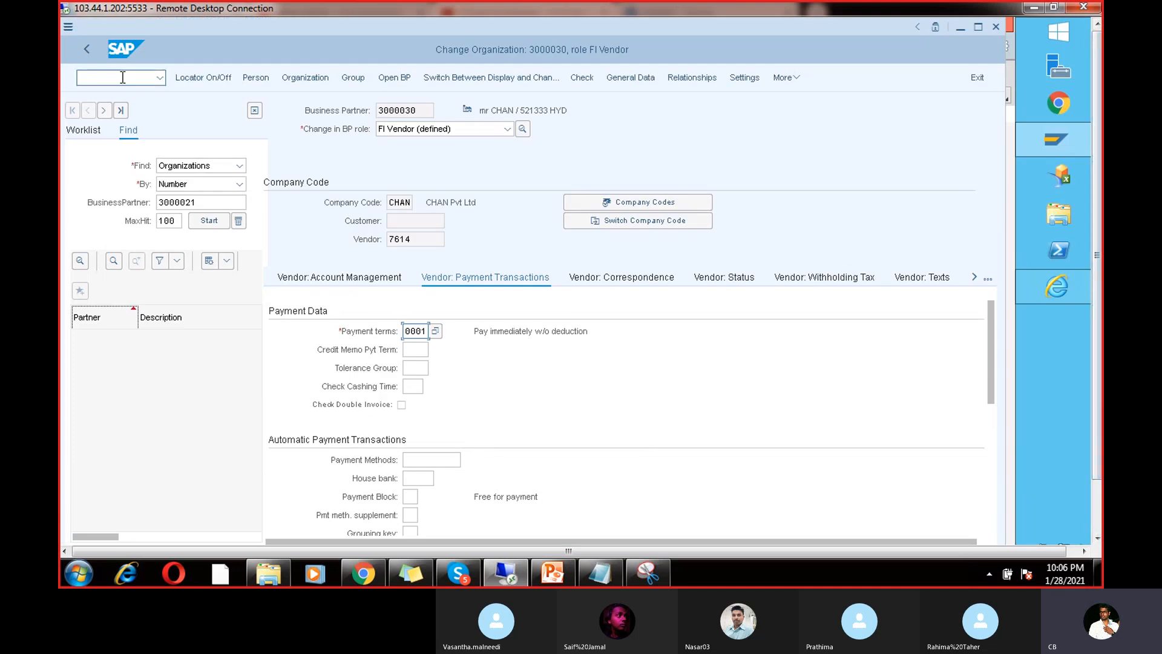
type("/")
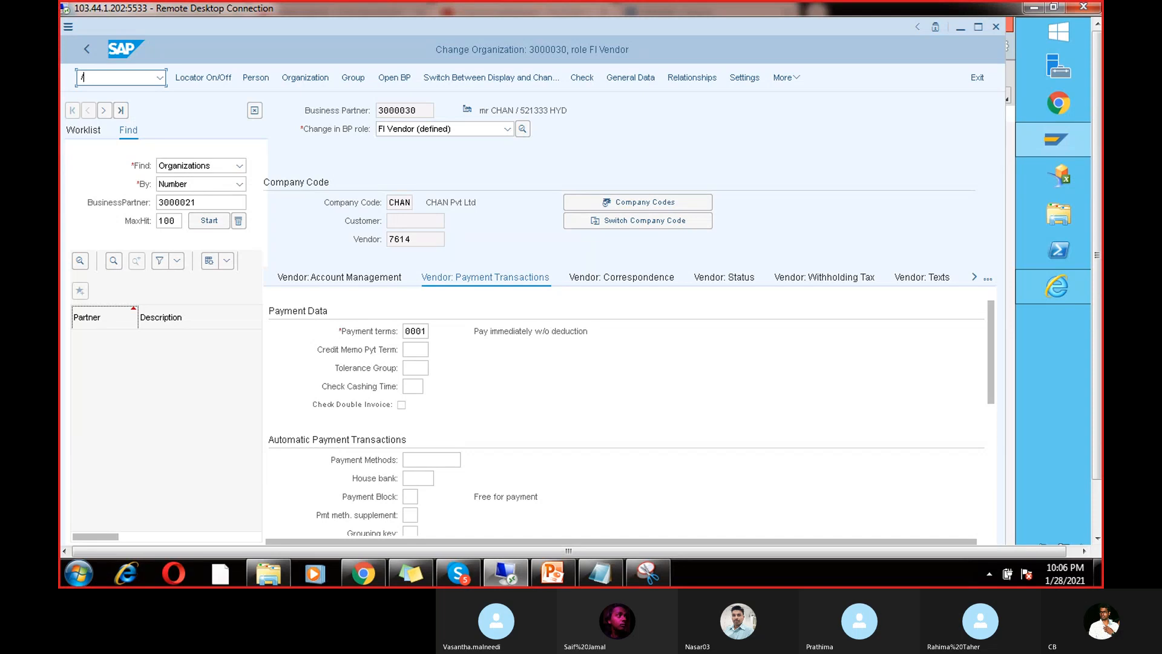
type("nf")
key("BackSpace")
key("BackSpace")
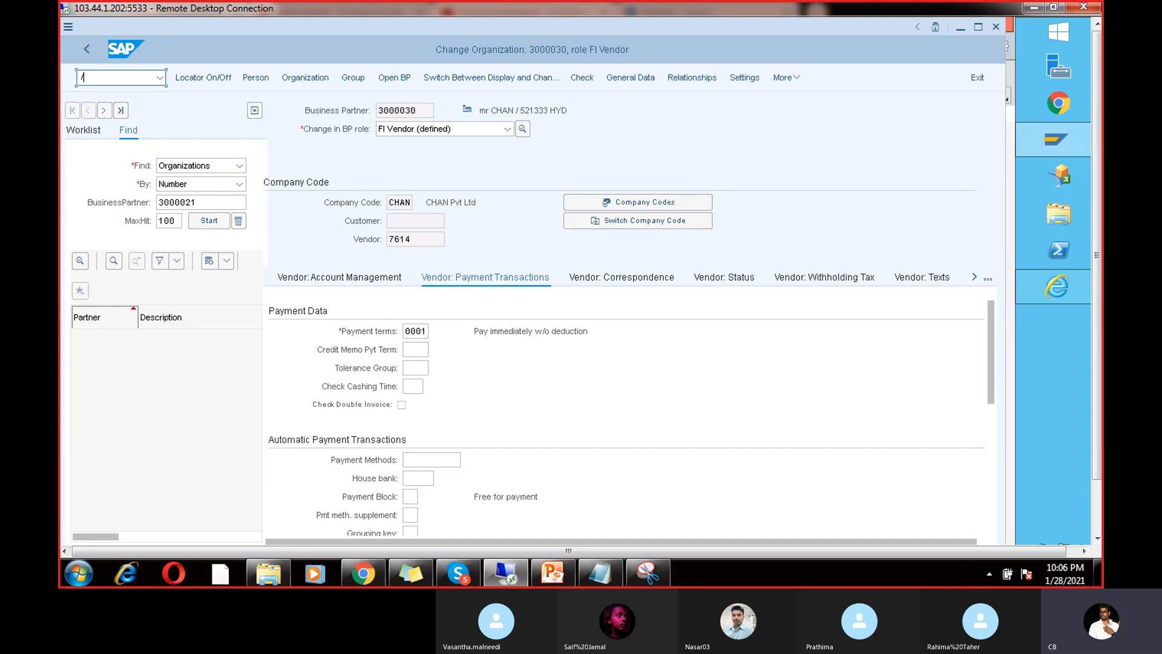
type("nfb60")
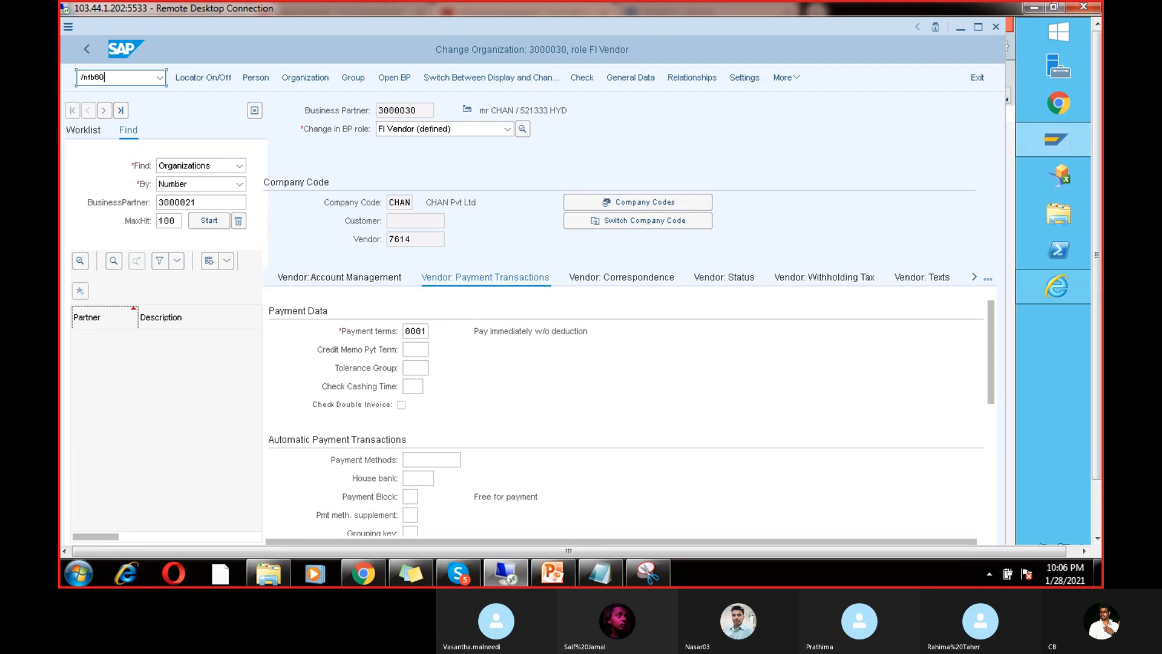
key("Return")
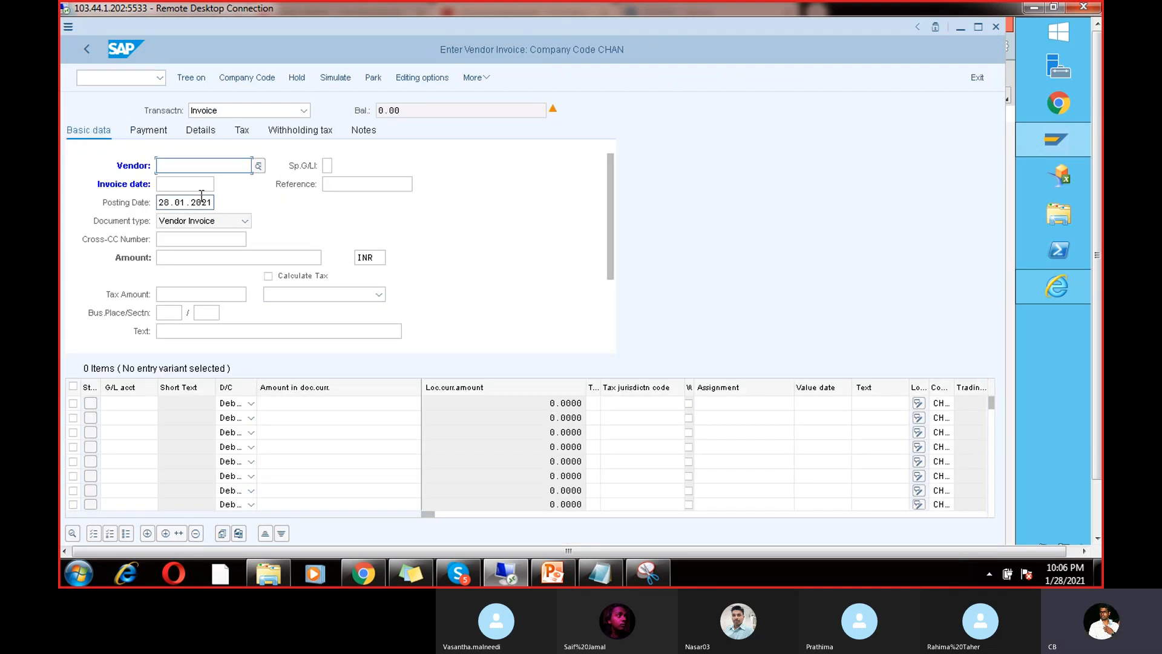
left_click(212, 166)
left_click(209, 183)
left_click(197, 188)
left_click(182, 198)
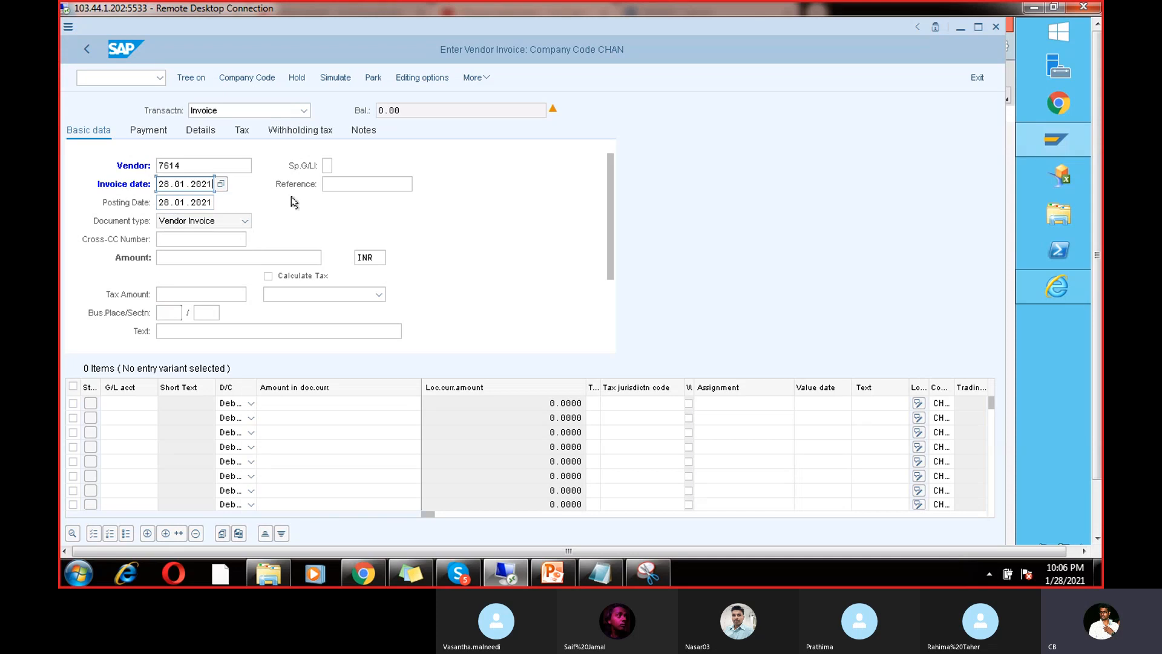
Step: Enter reference 8764, G/L account 200101, amount 1000 and line text TEST
left_click(337, 186)
left_click(355, 377)
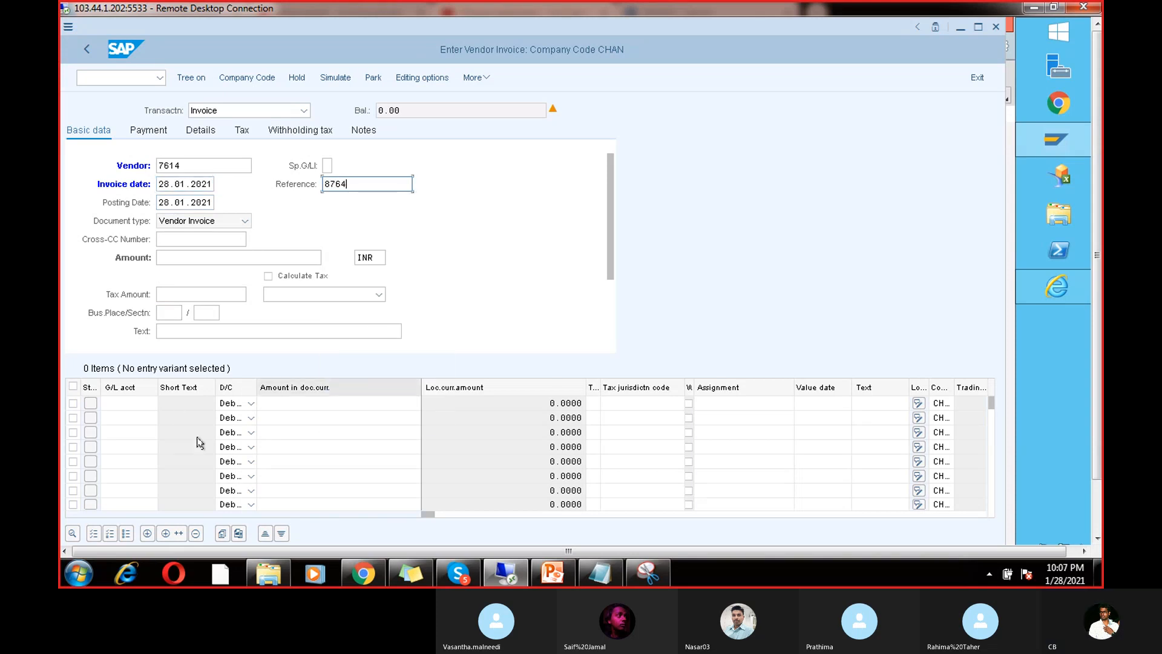
left_click(148, 403)
left_click(121, 415)
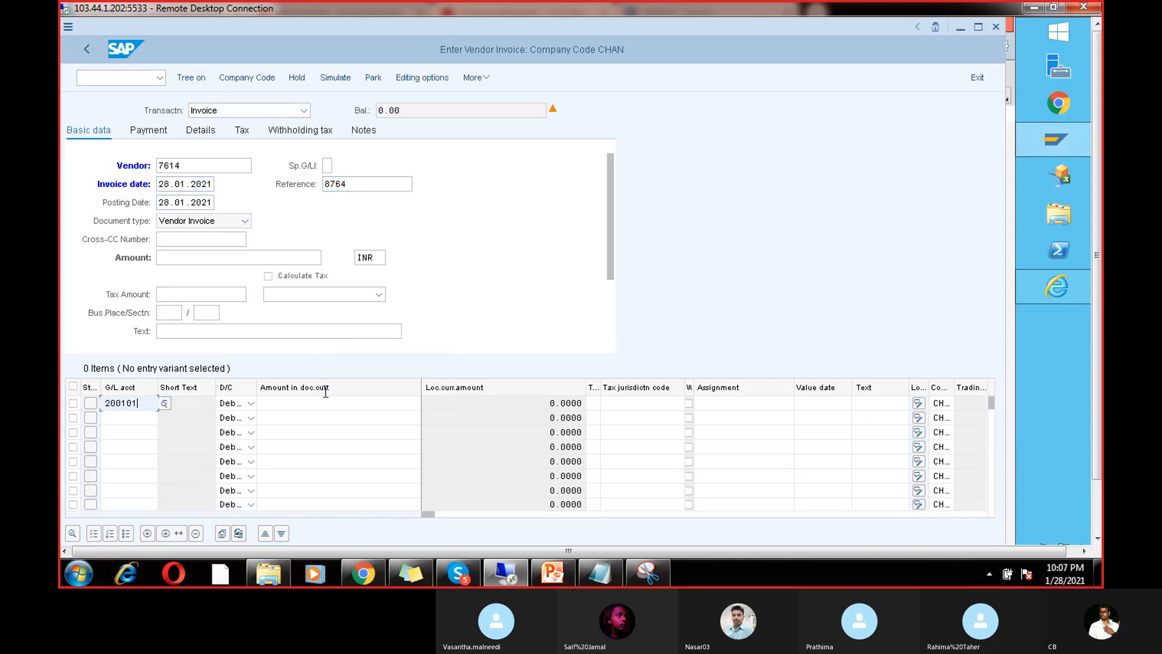
left_click(328, 401)
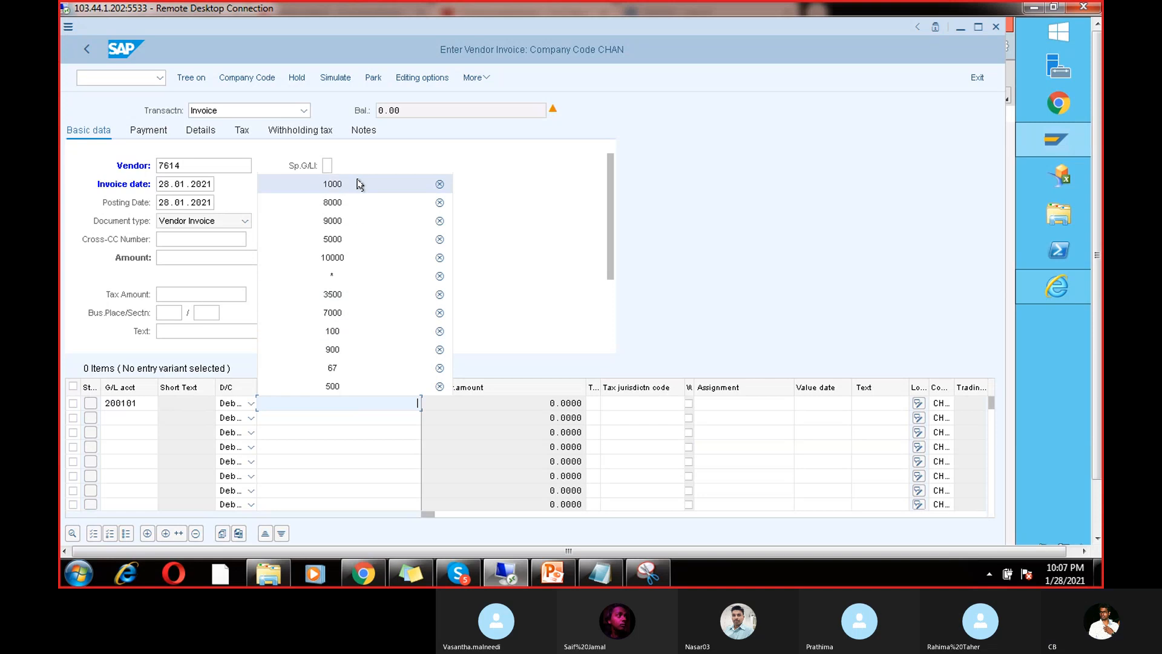
left_click(355, 187)
left_click(206, 255)
type("1")
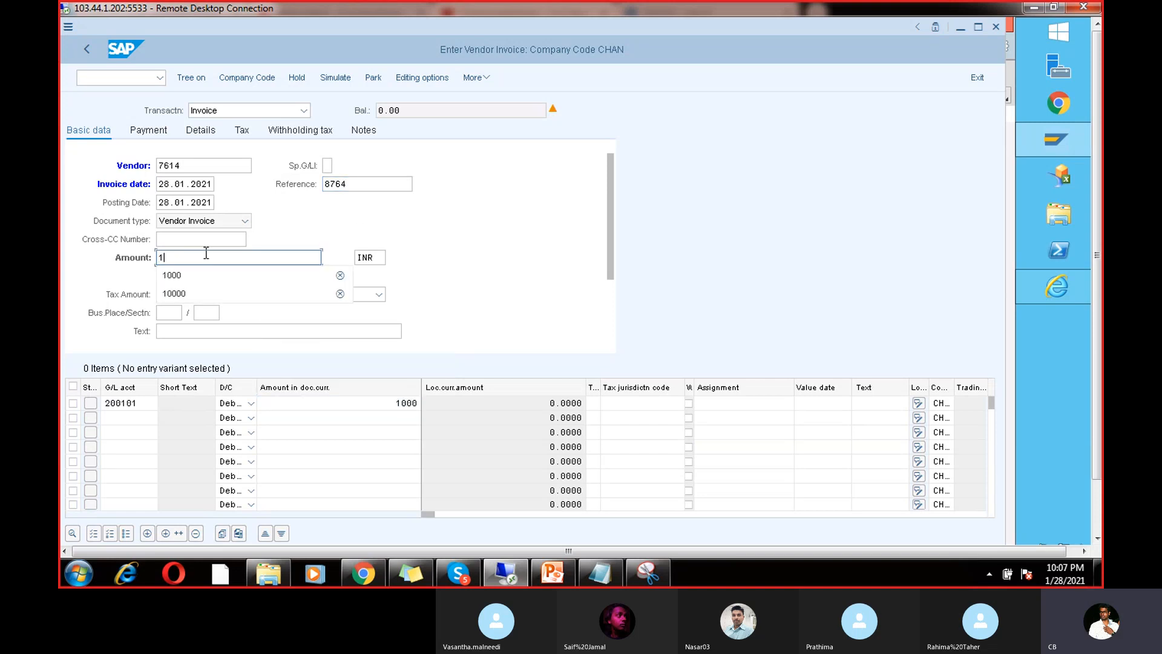
type("000")
left_click(873, 406)
type("TEST")
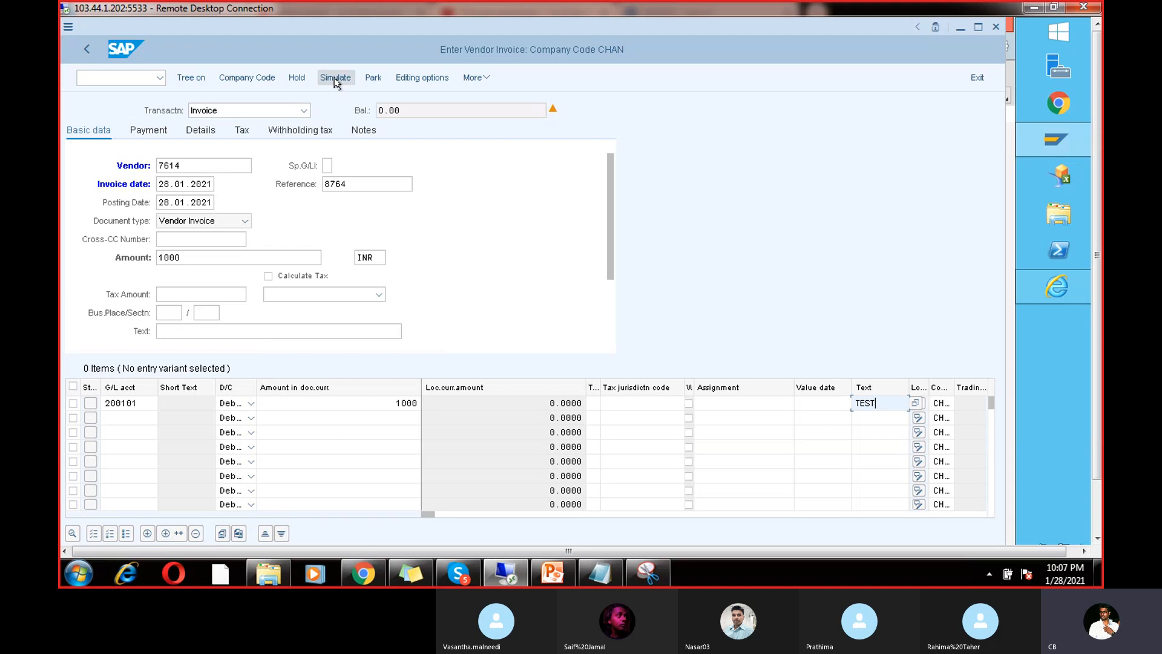
Step: Check the available payment methods on the Payment tab without choosing one
left_click(155, 131)
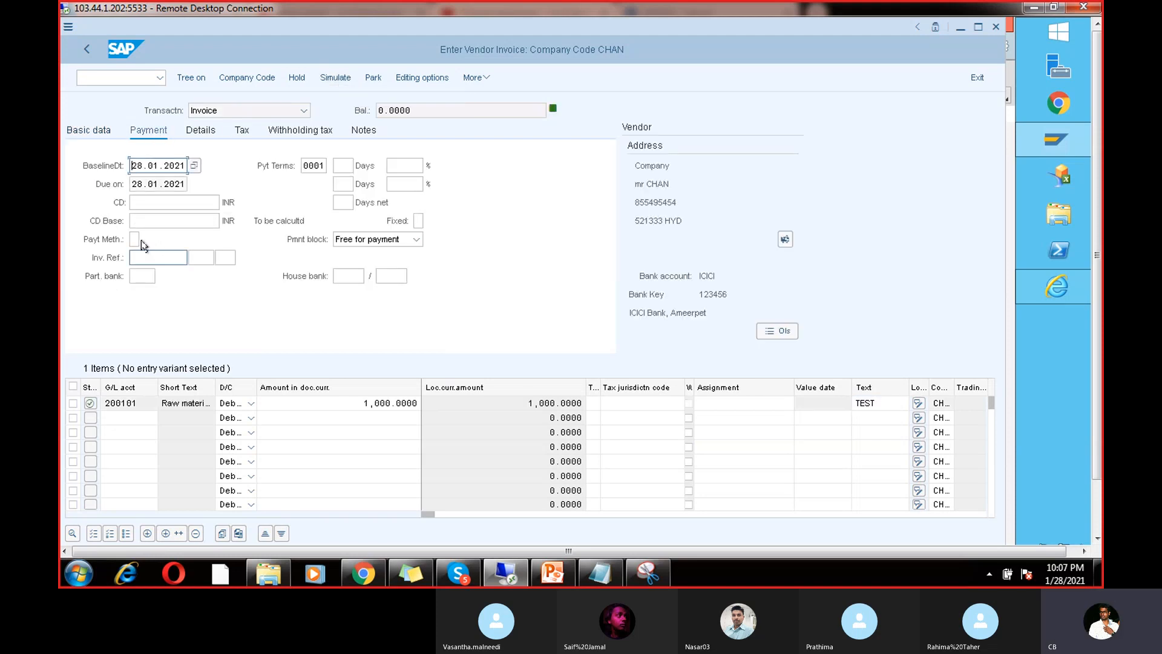
left_click(139, 240)
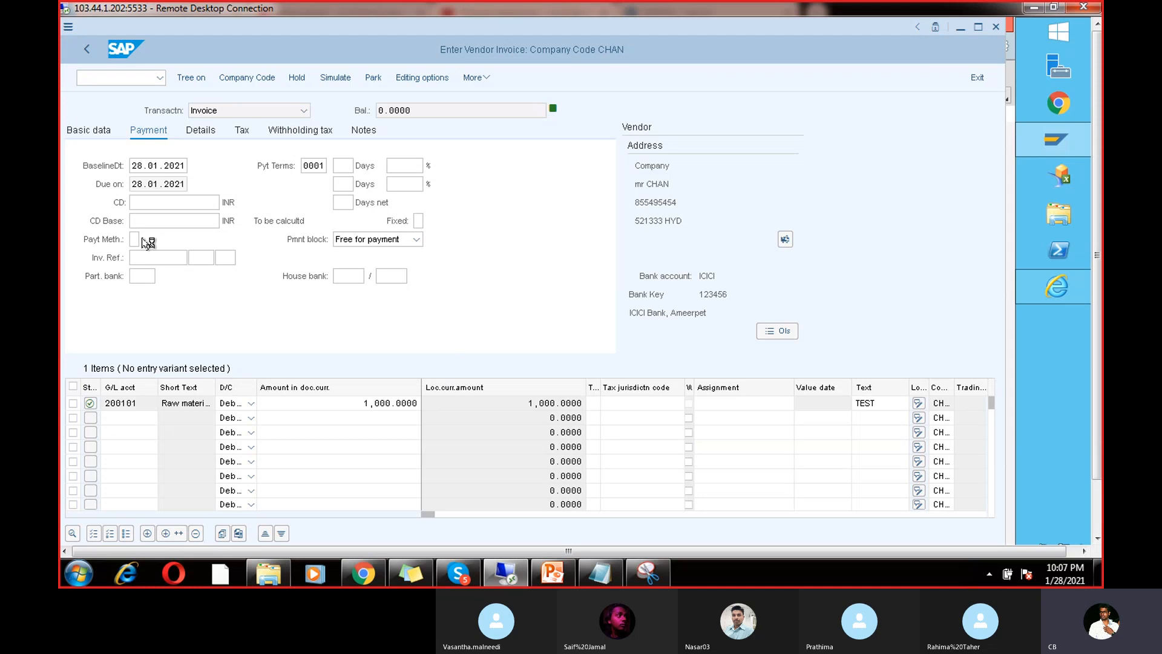
left_click(149, 241)
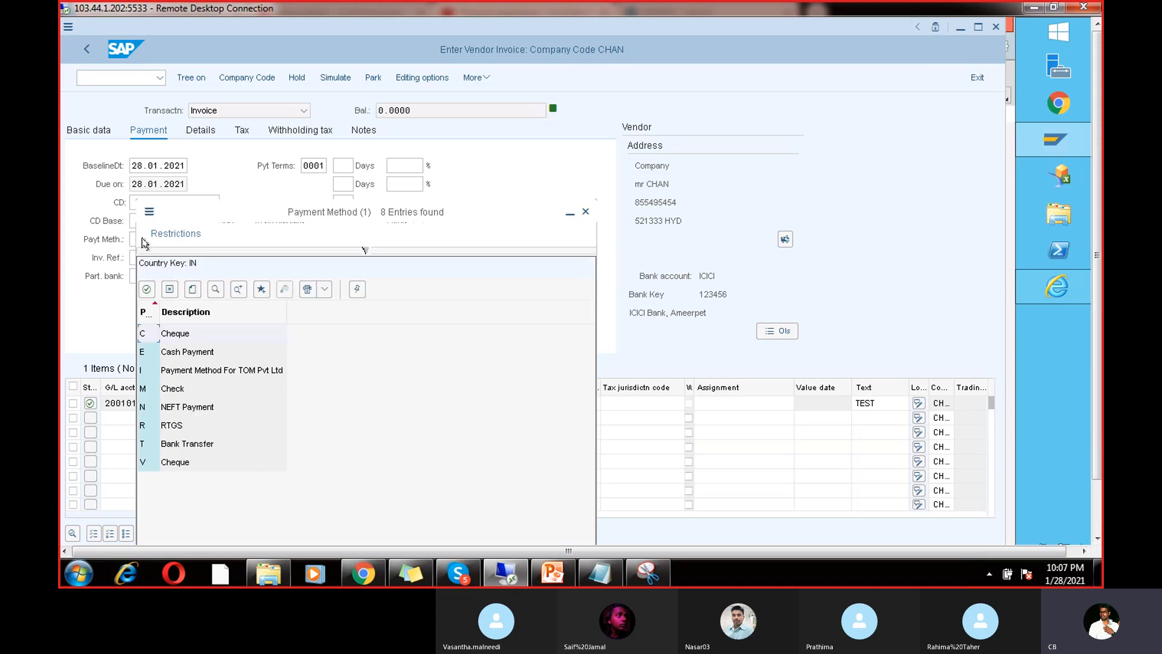
left_click(586, 212)
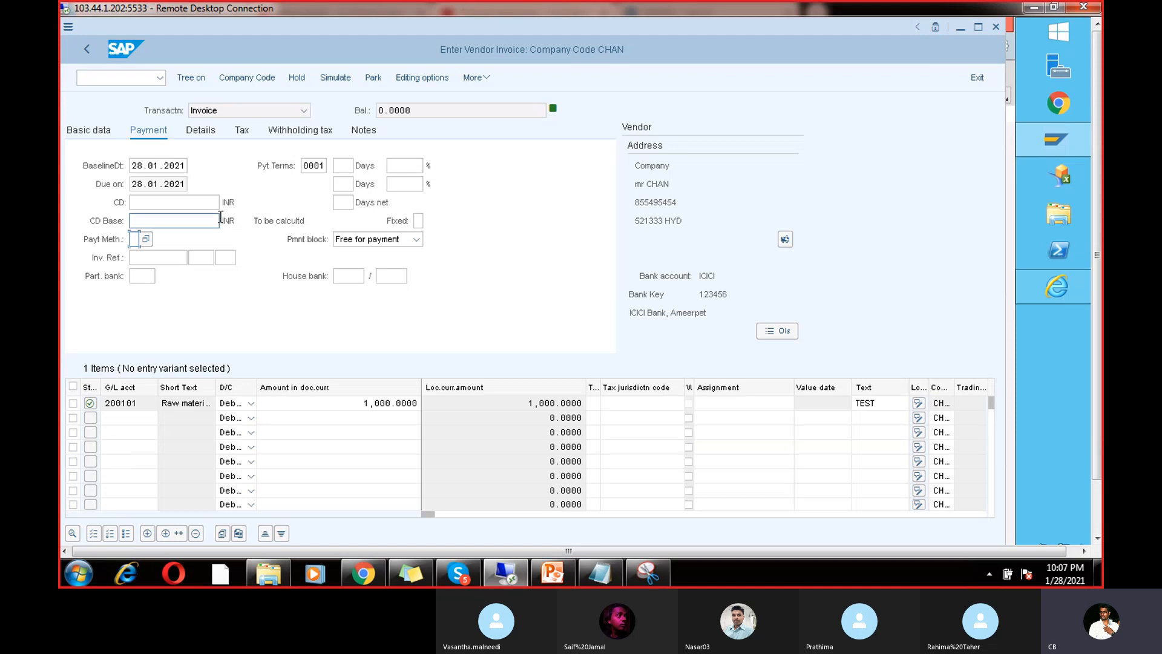
left_click(89, 130)
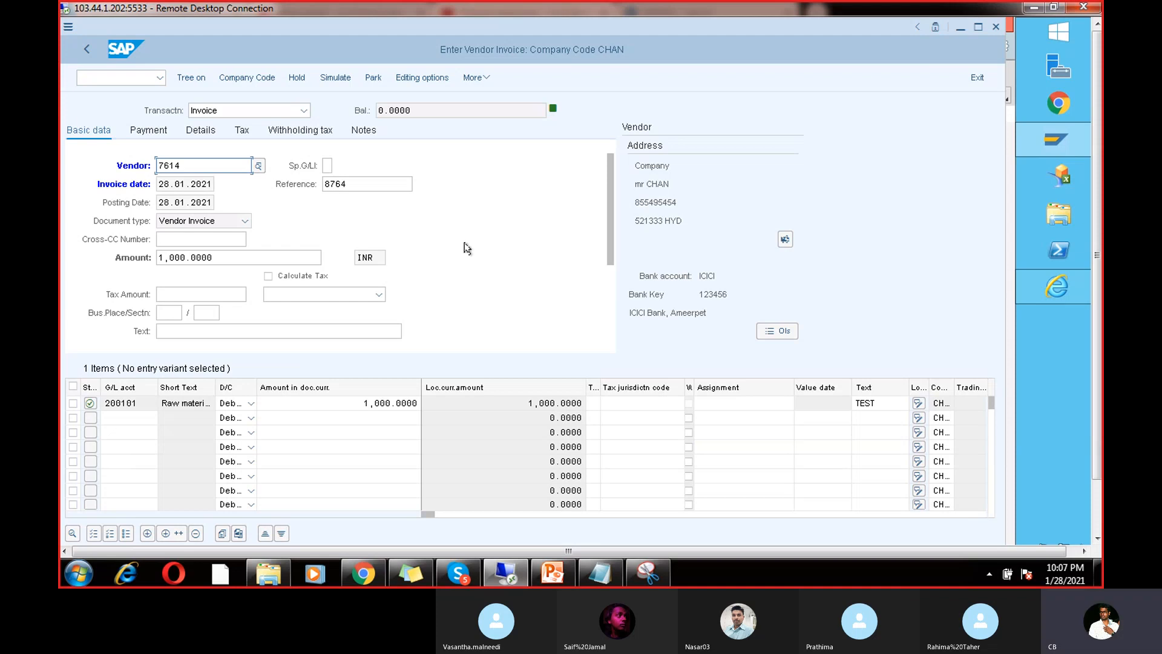
Step: Simulate the invoice and post it as document 322
left_click(344, 77)
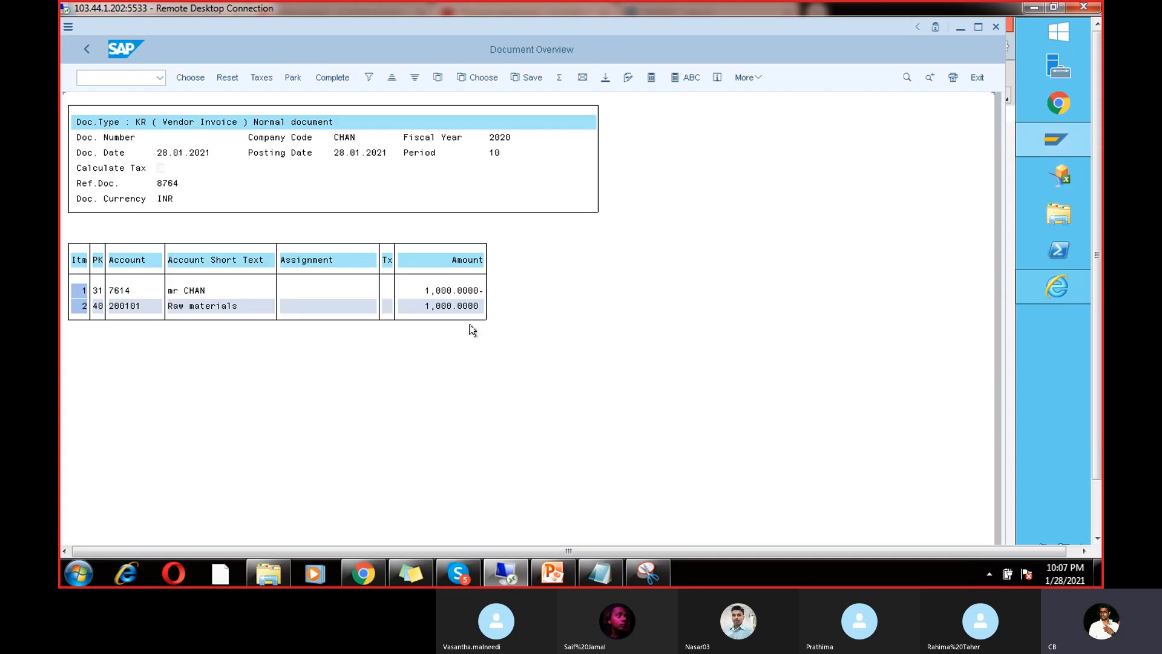
key("ctrl+s")
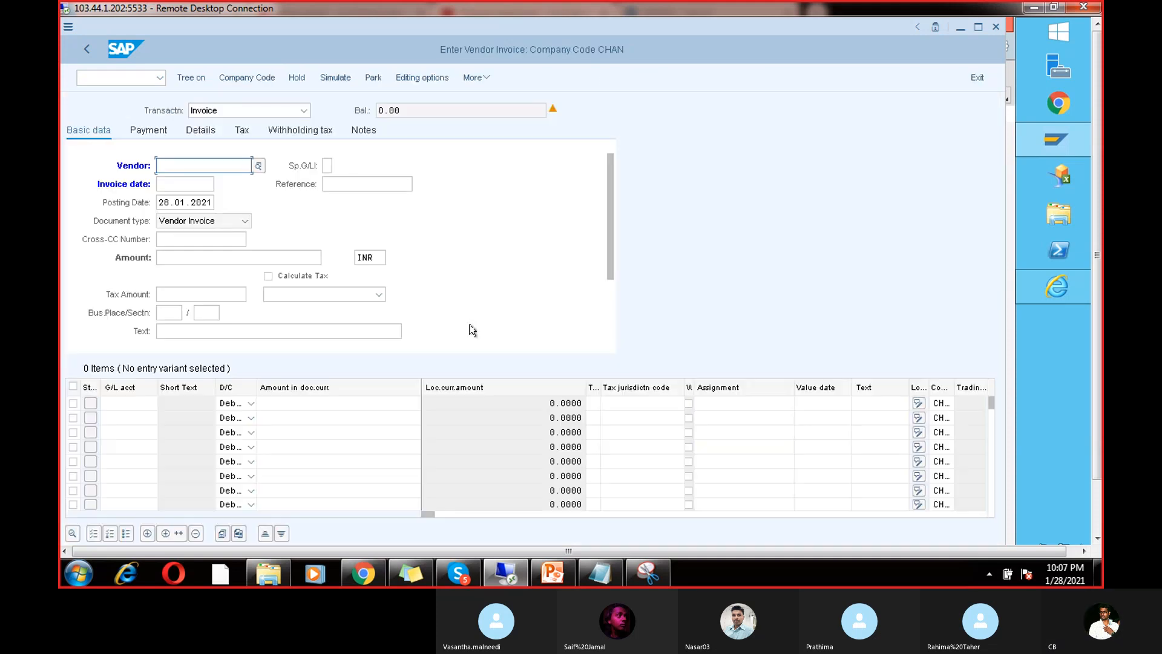
left_click(1098, 516)
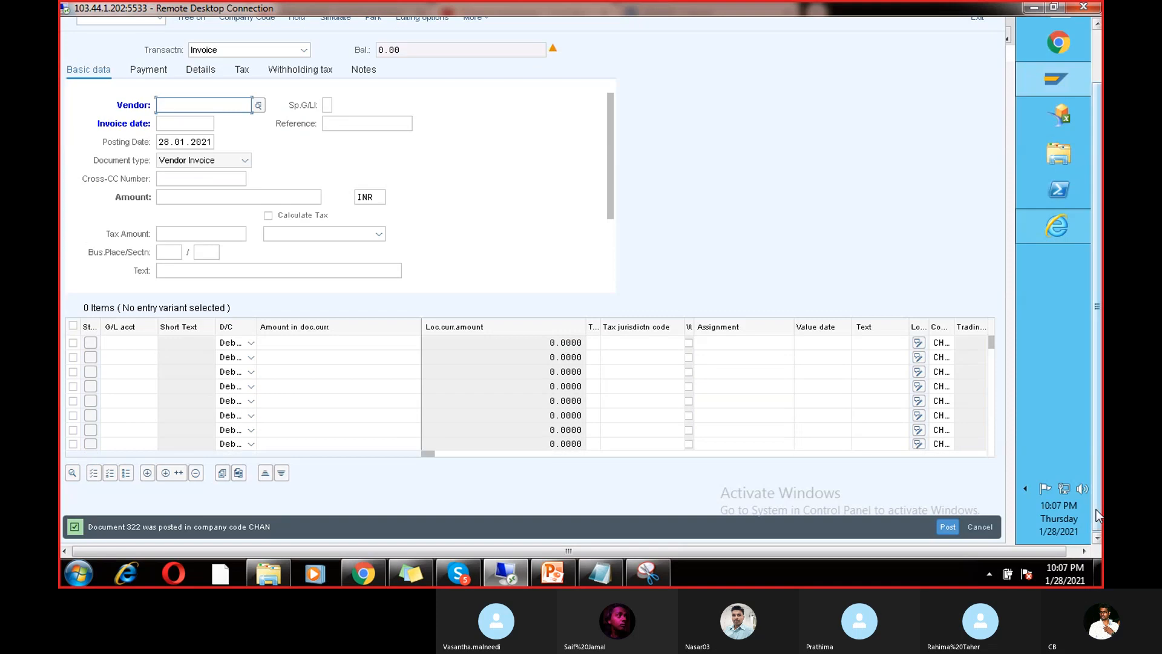
left_click(1097, 63)
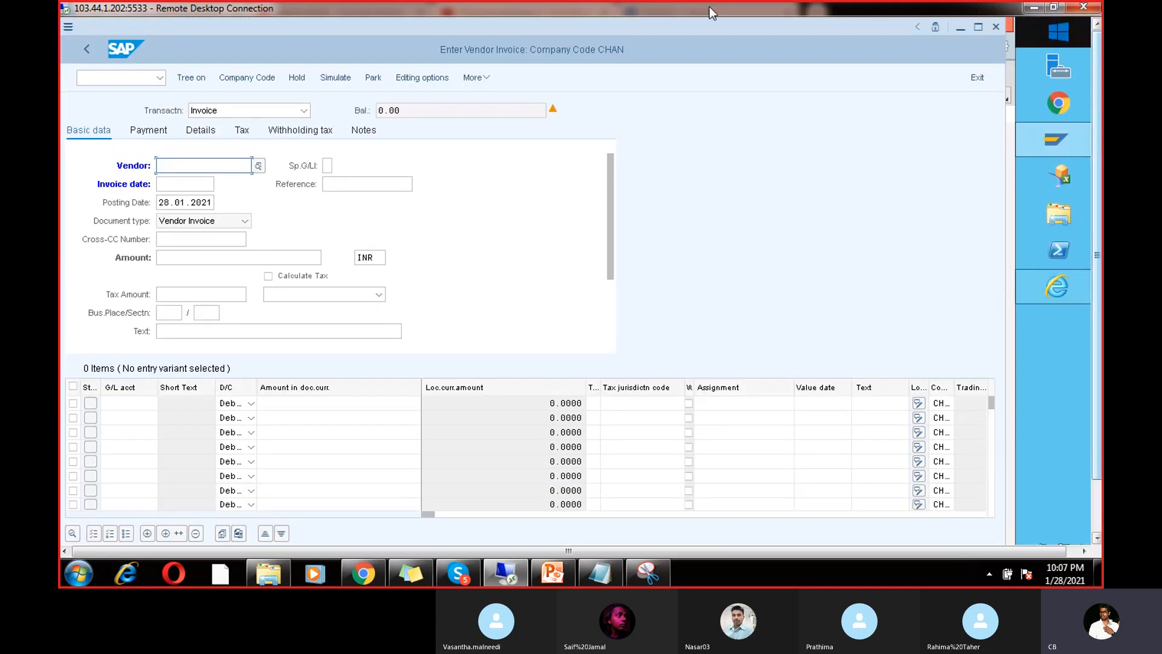
Step: Open /nF110 and set the run identification to RUN5
left_click(129, 77)
type("/nf11")
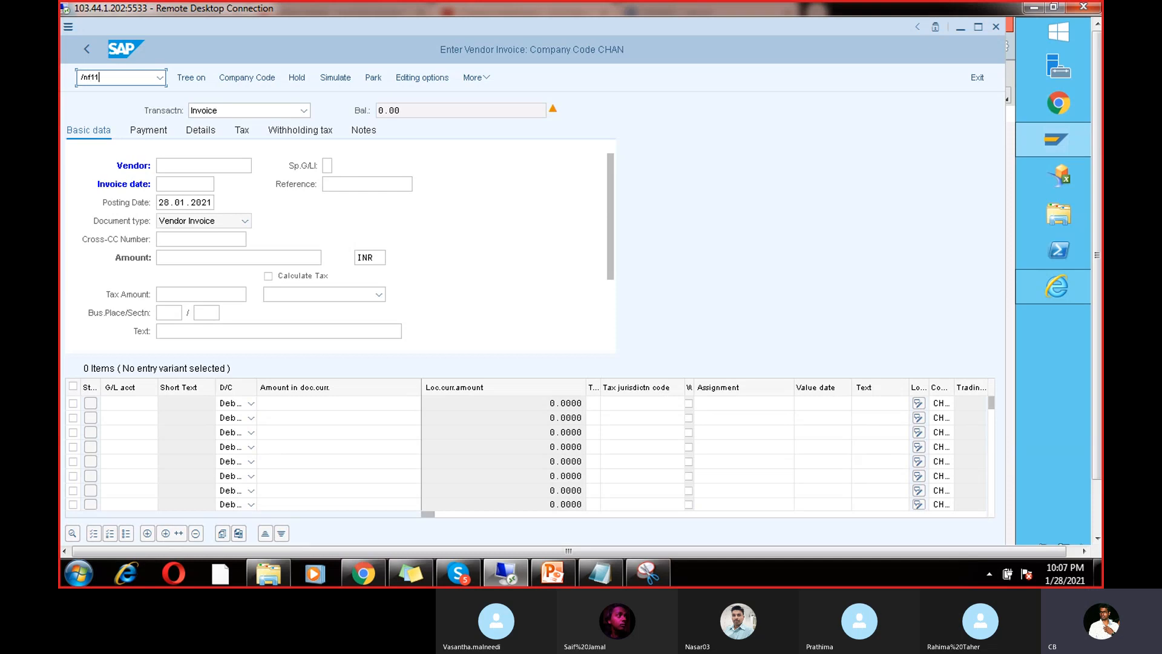
type("0")
key("Return")
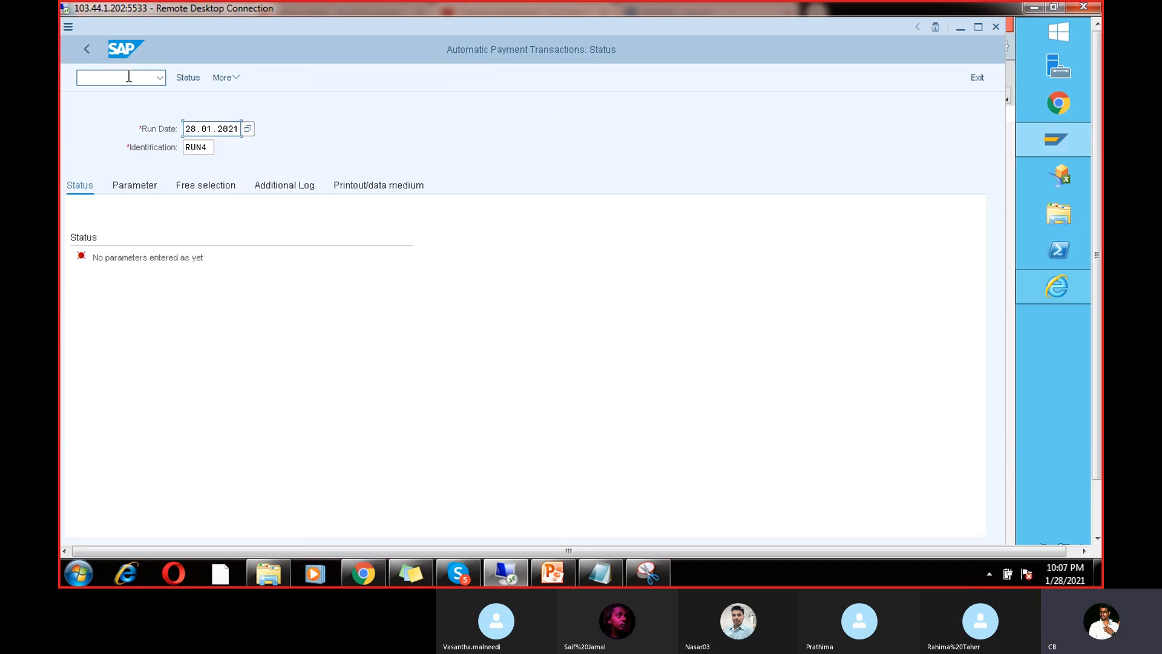
left_click(213, 145)
key("BackSpace")
type("5")
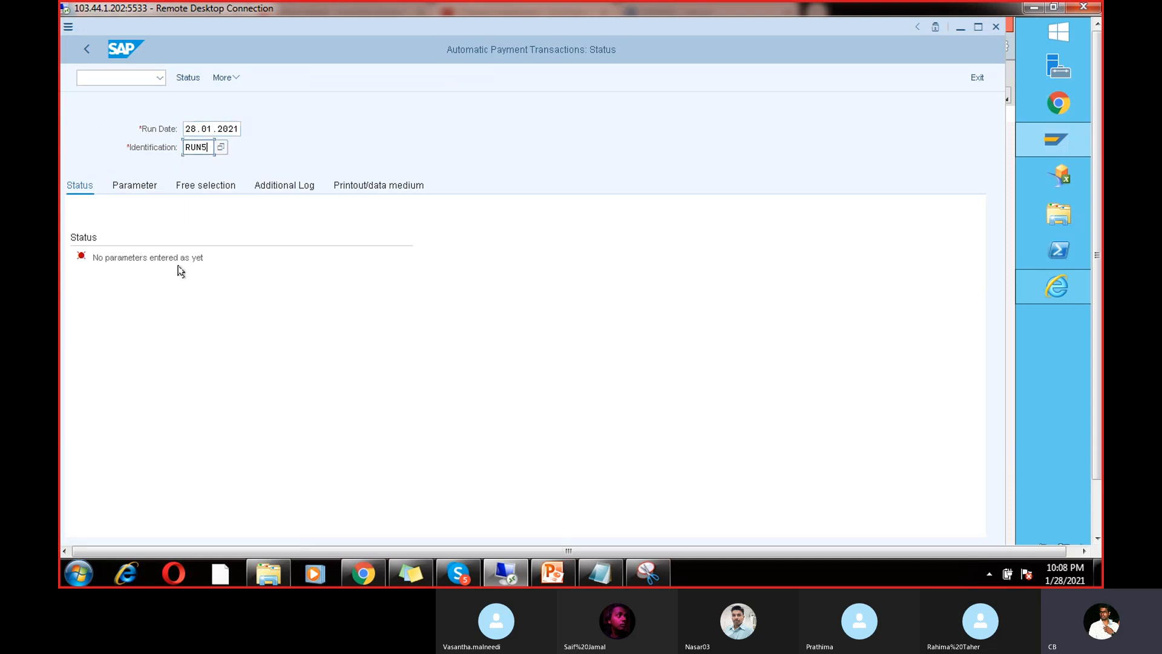
Step: Enter parameters: company code CHAN, method V, next posting date 05.02.2021, vendor 7614
left_click(135, 184)
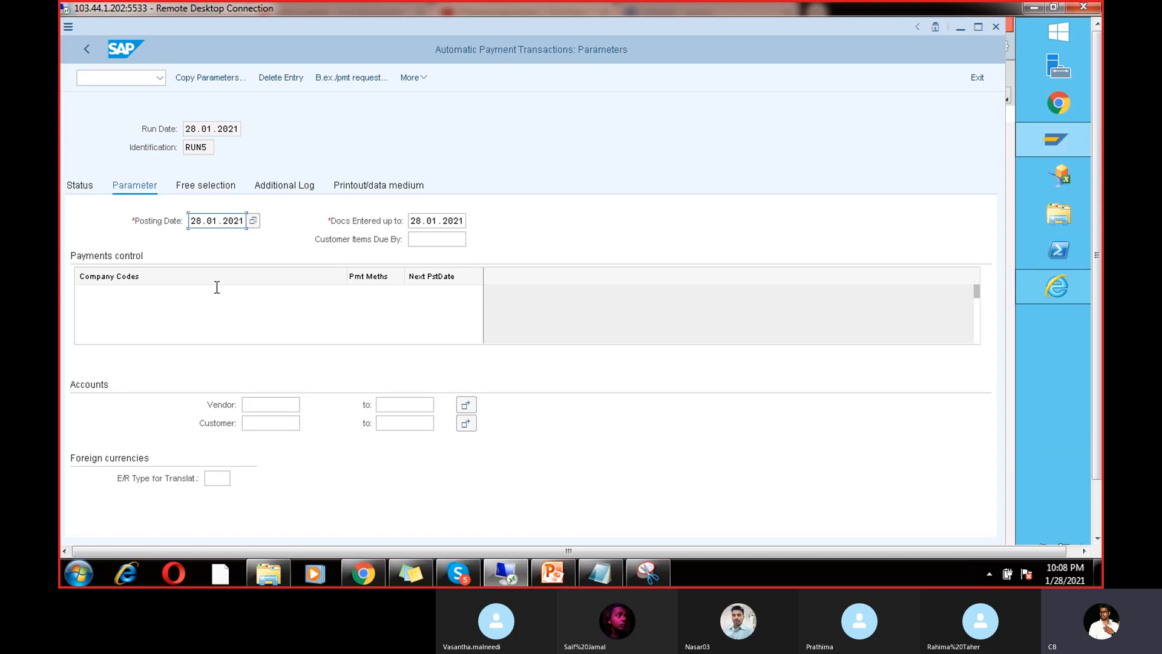
left_click(111, 297)
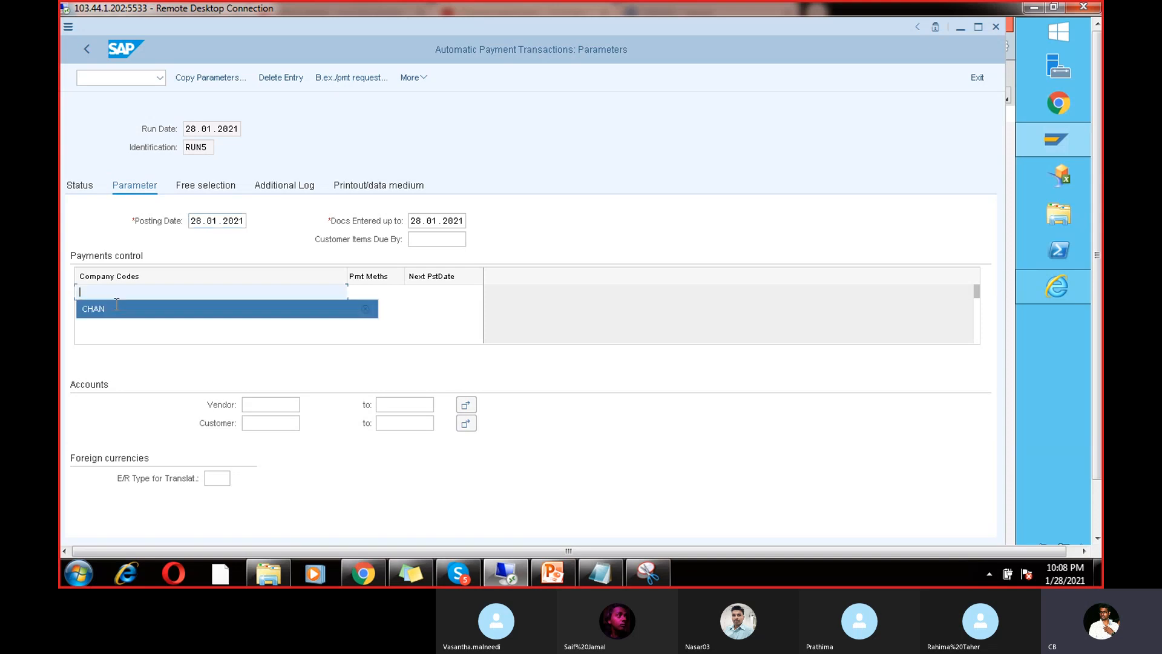
left_click(167, 307)
left_click(370, 294)
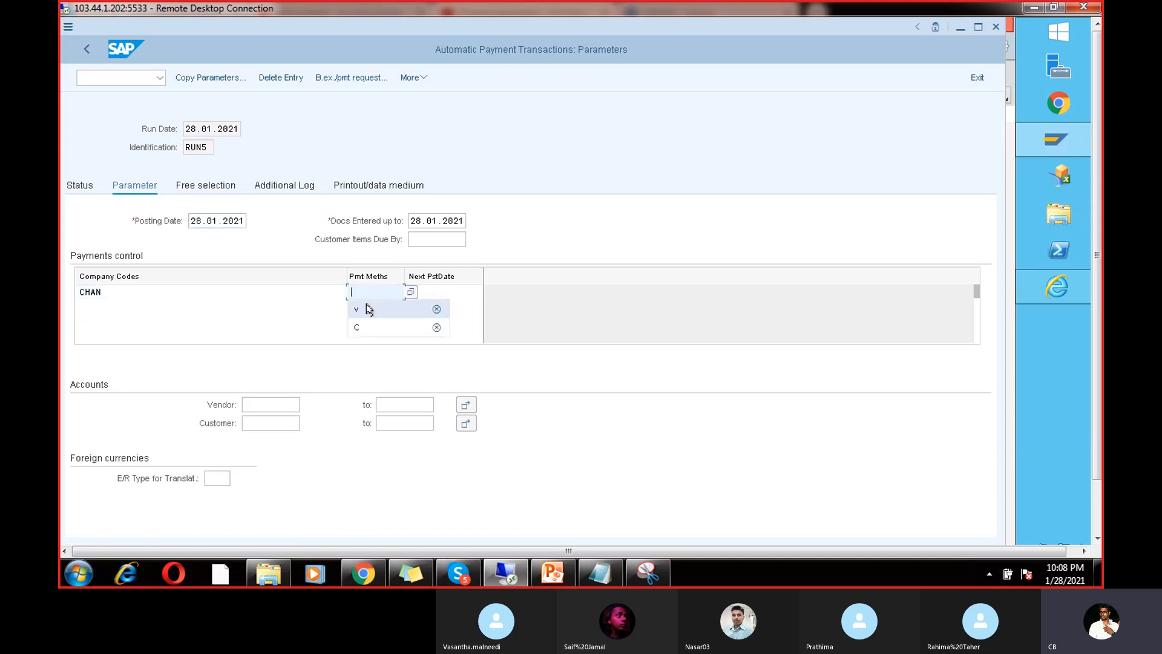
left_click(364, 308)
left_click(447, 294)
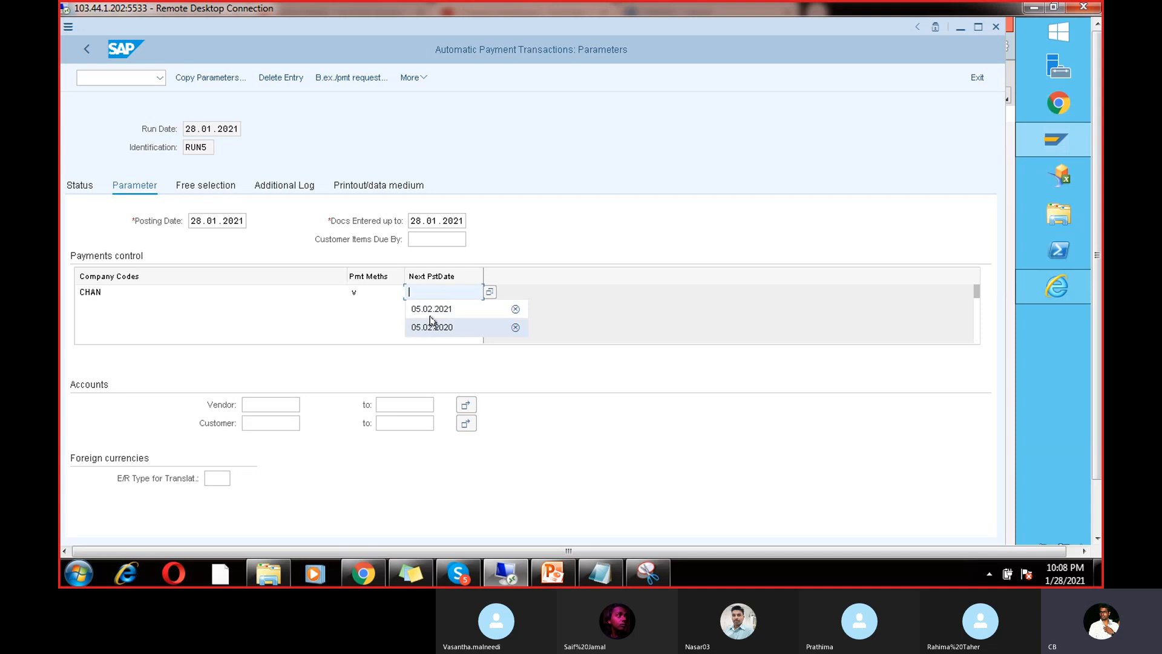
left_click(431, 310)
left_click(254, 406)
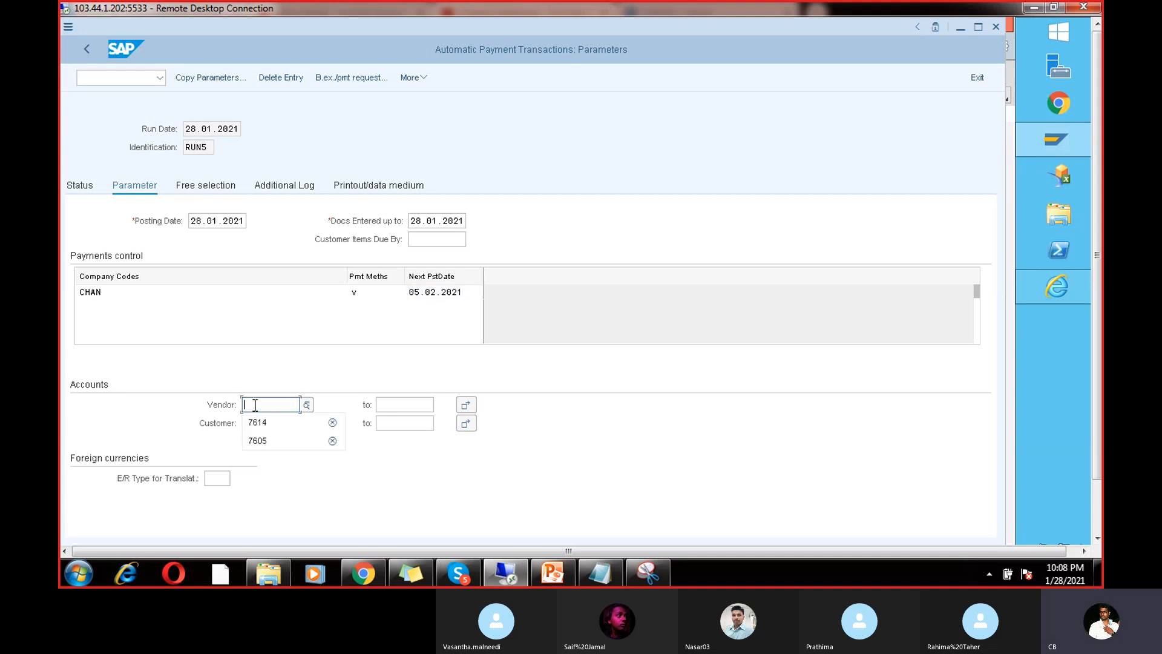
left_click(258, 423)
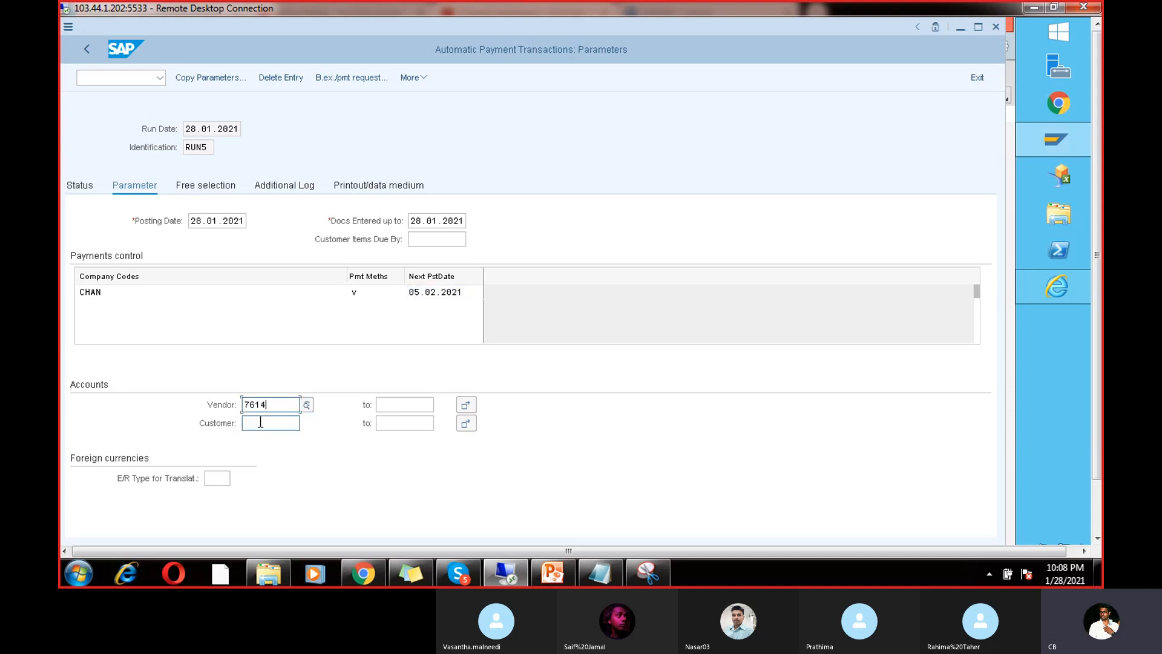
left_click(274, 184)
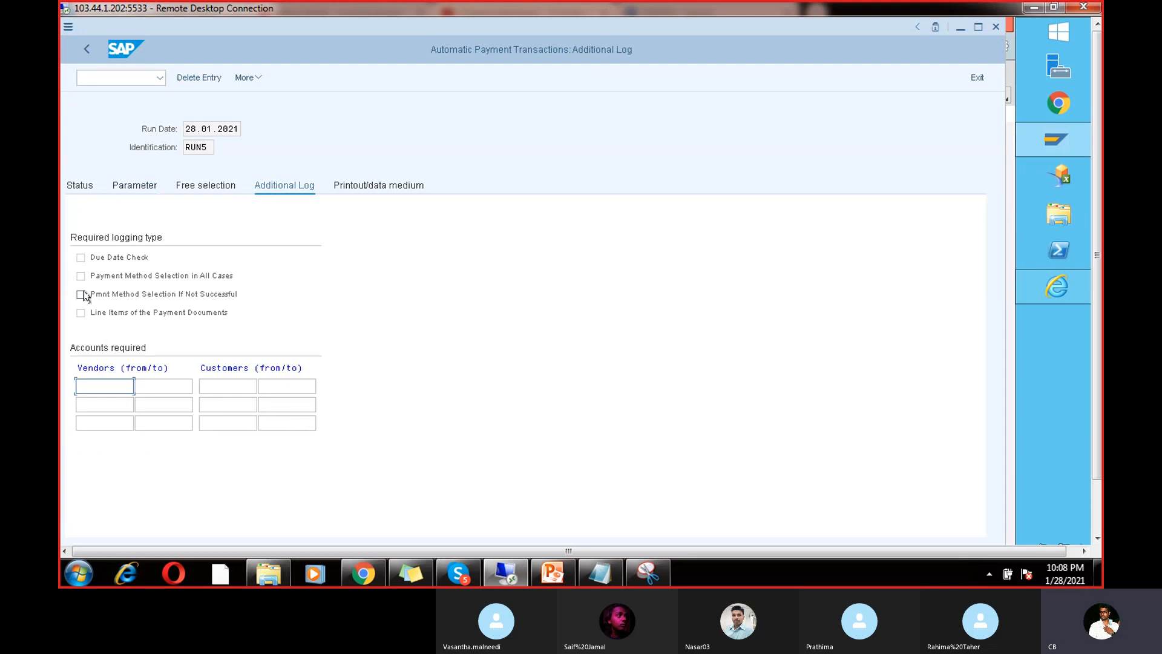
Step: Log due date check, payment method selection and line items for vendors 7614–7614, then save
left_click(80, 257)
left_click(80, 276)
left_click(81, 315)
left_click(101, 387)
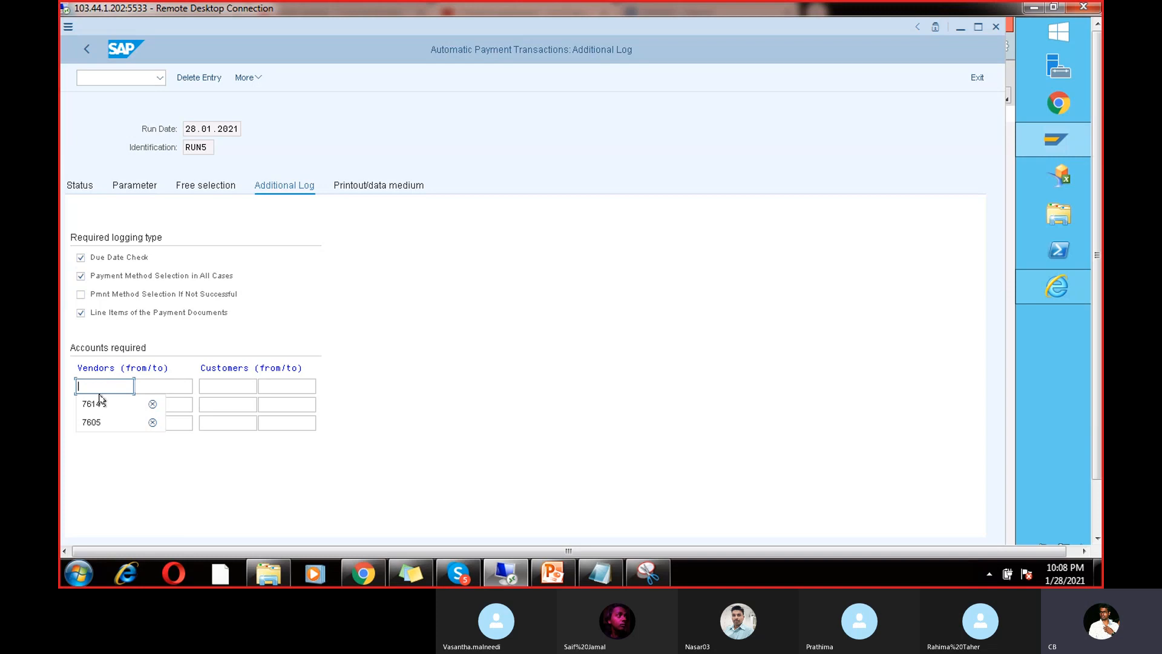
left_click(98, 403)
left_click(155, 388)
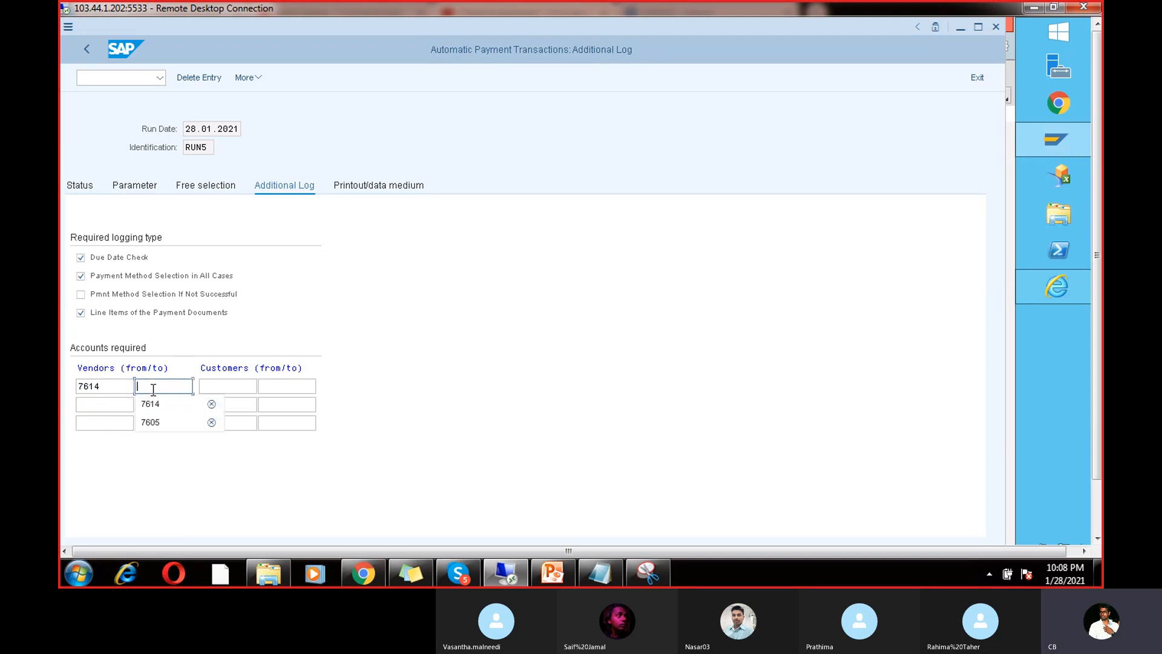
left_click(152, 403)
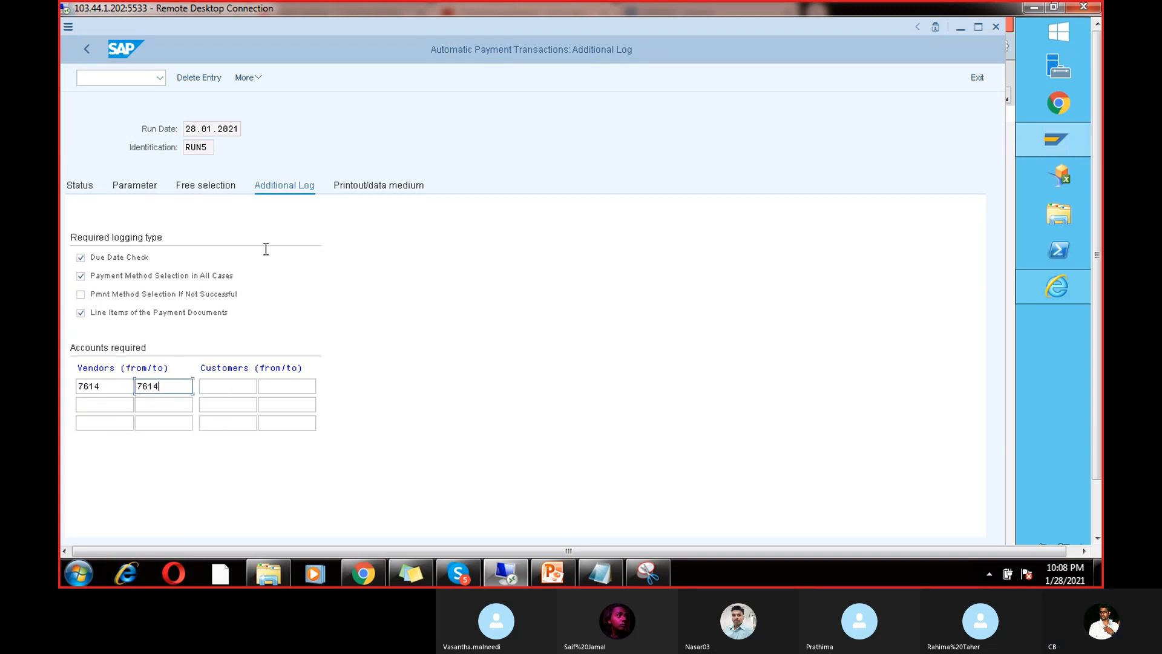
left_click(78, 190)
left_click(272, 307)
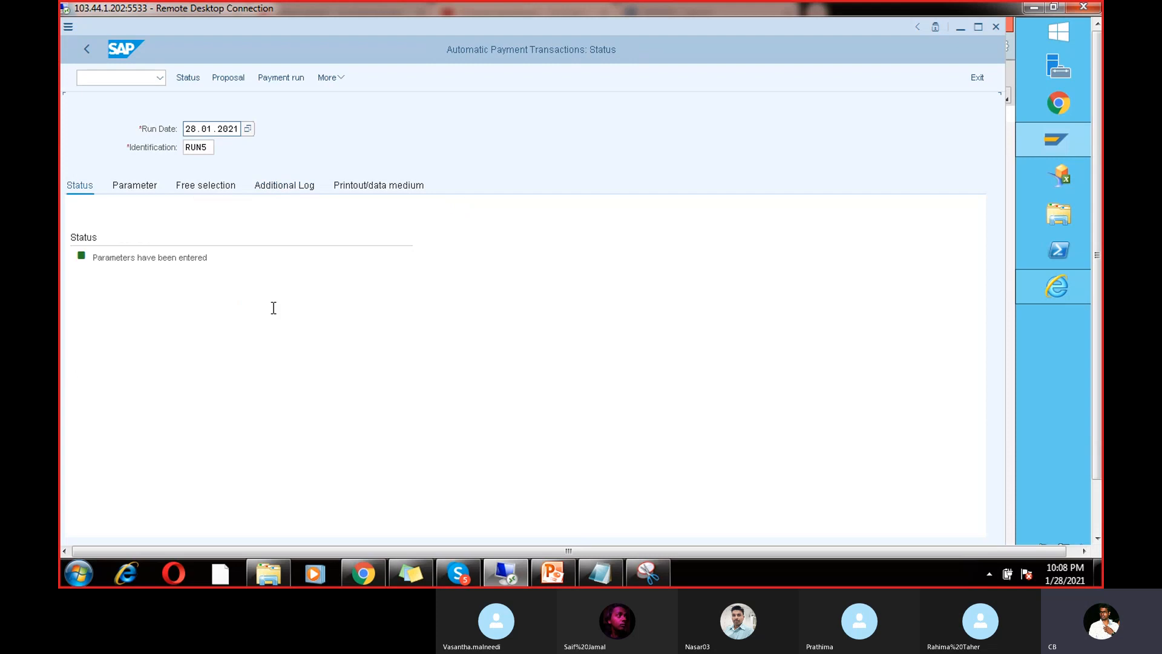
Step: Schedule the proposal to start immediately, refresh the status and display the proposal
left_click(228, 77)
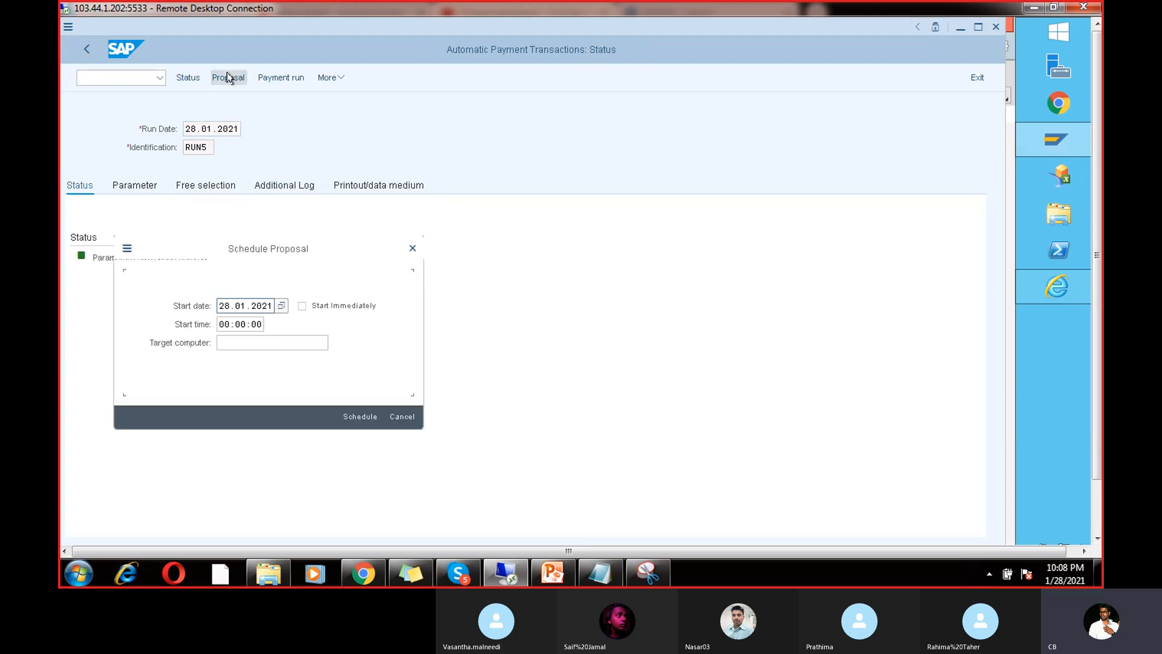
left_click(302, 305)
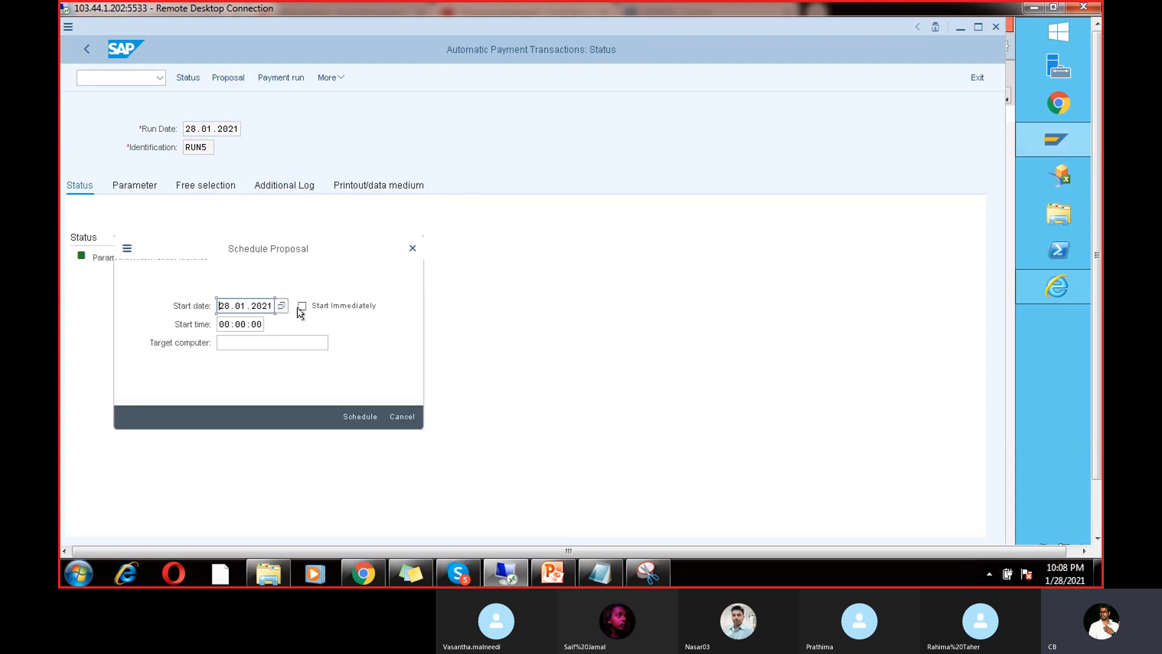
left_click(350, 413)
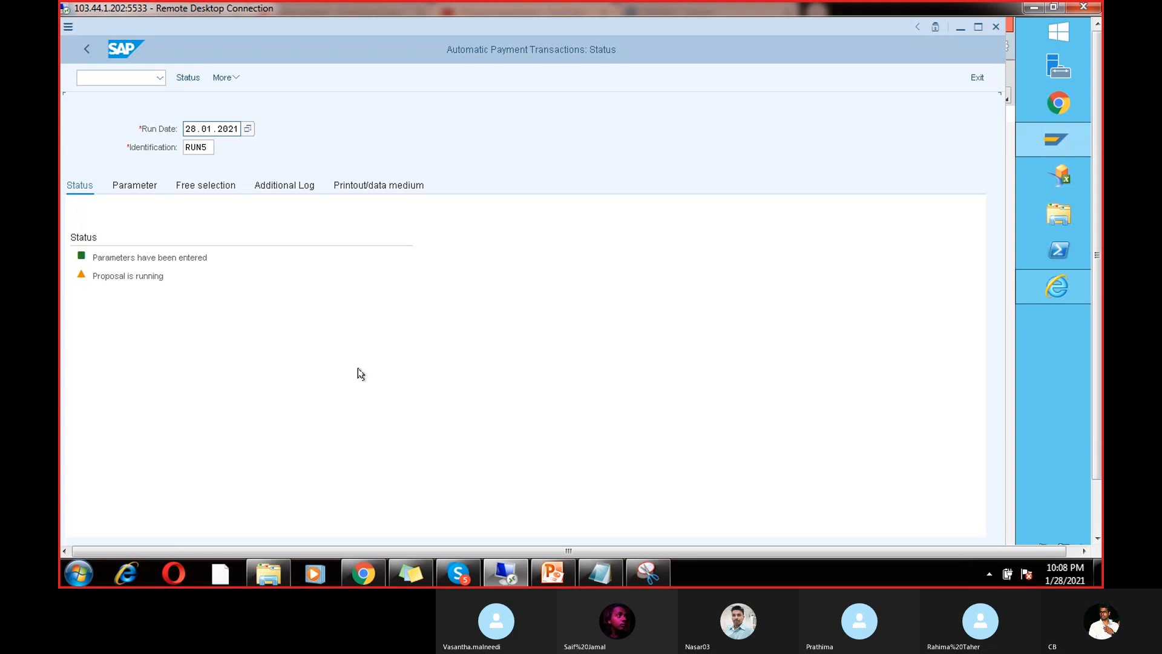
key("Return")
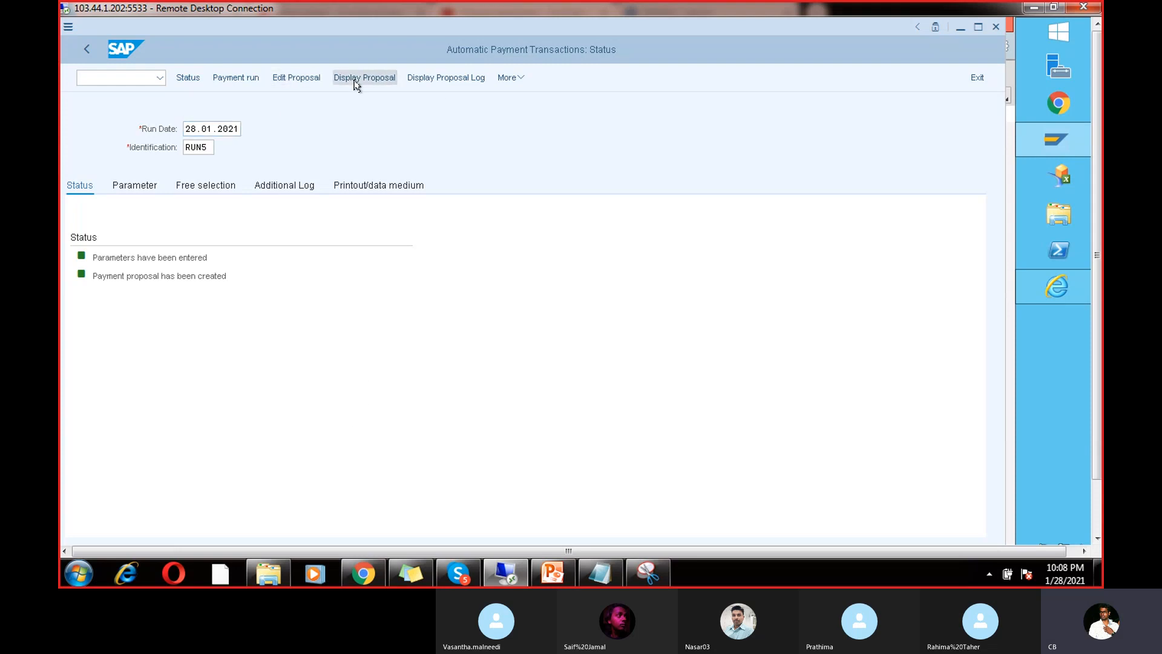
left_click(355, 82)
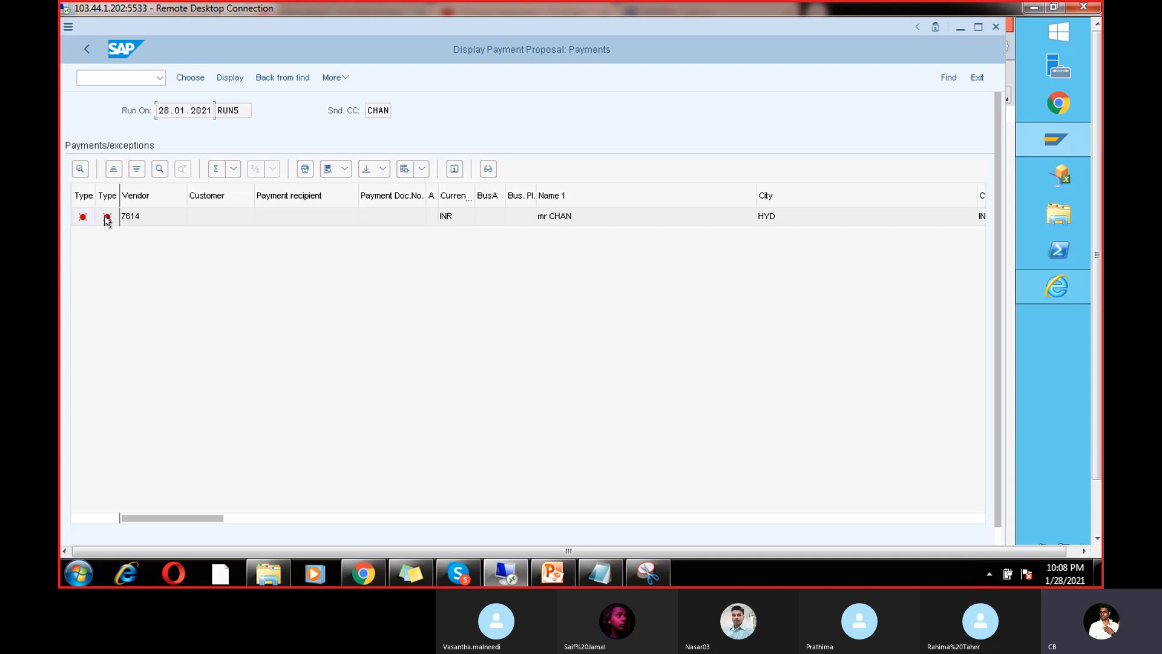
Step: Inspect invoice 322's line item under vendor 7614's exception, then go back to the run status
double_click(147, 216)
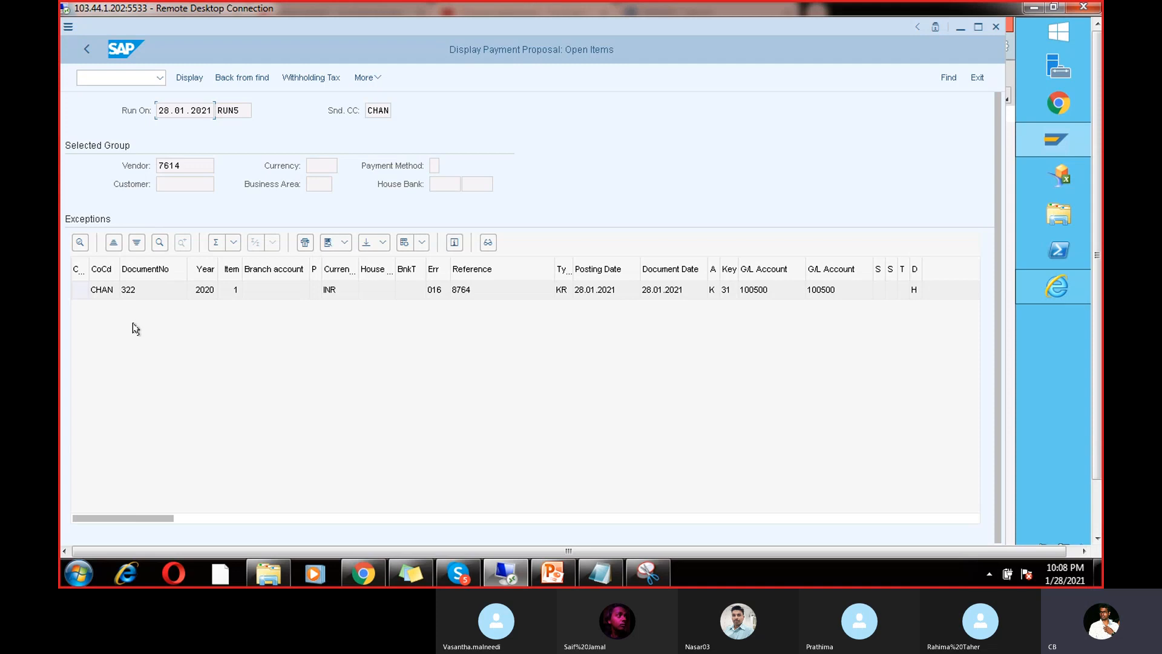
double_click(160, 291)
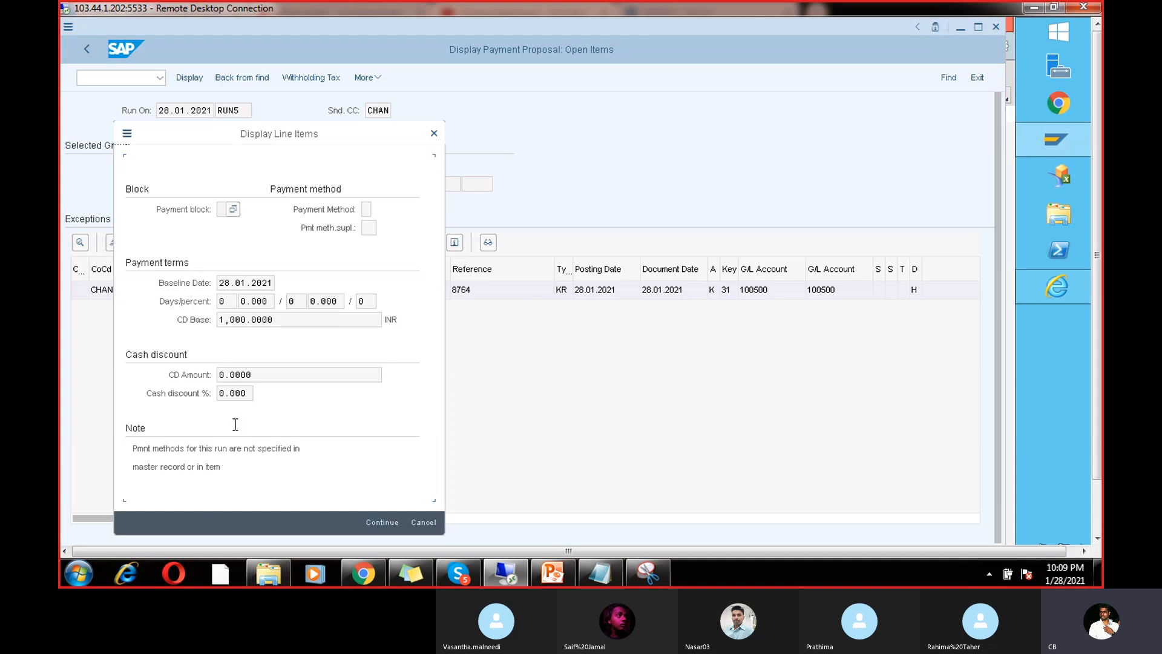
left_click(432, 131)
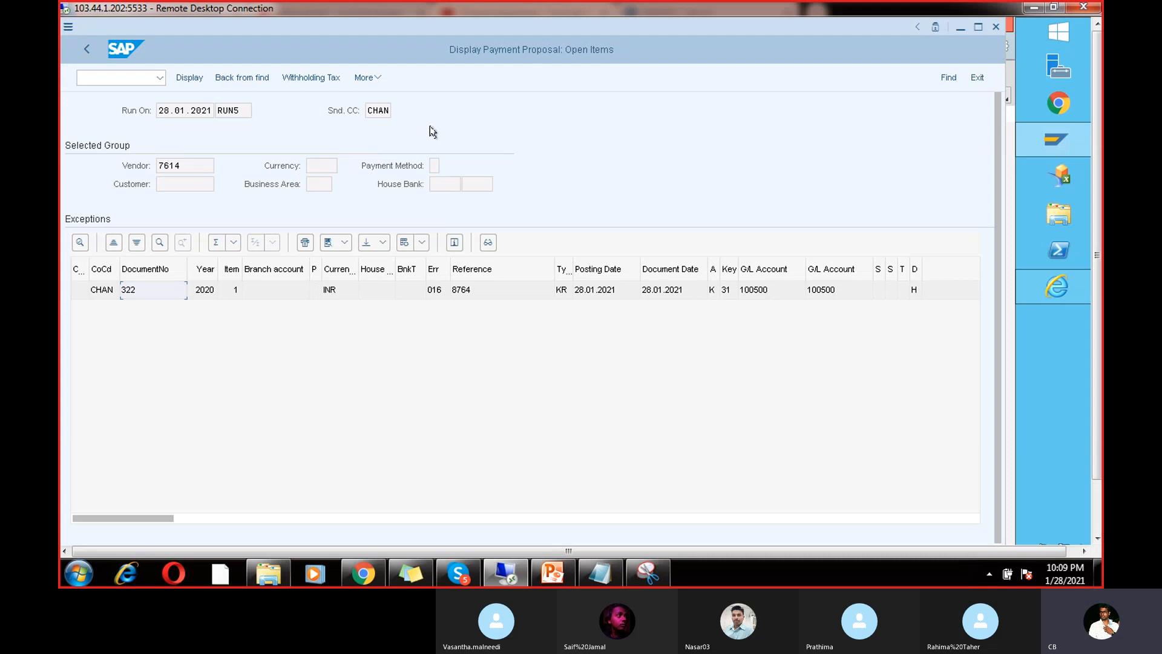
left_click(83, 48)
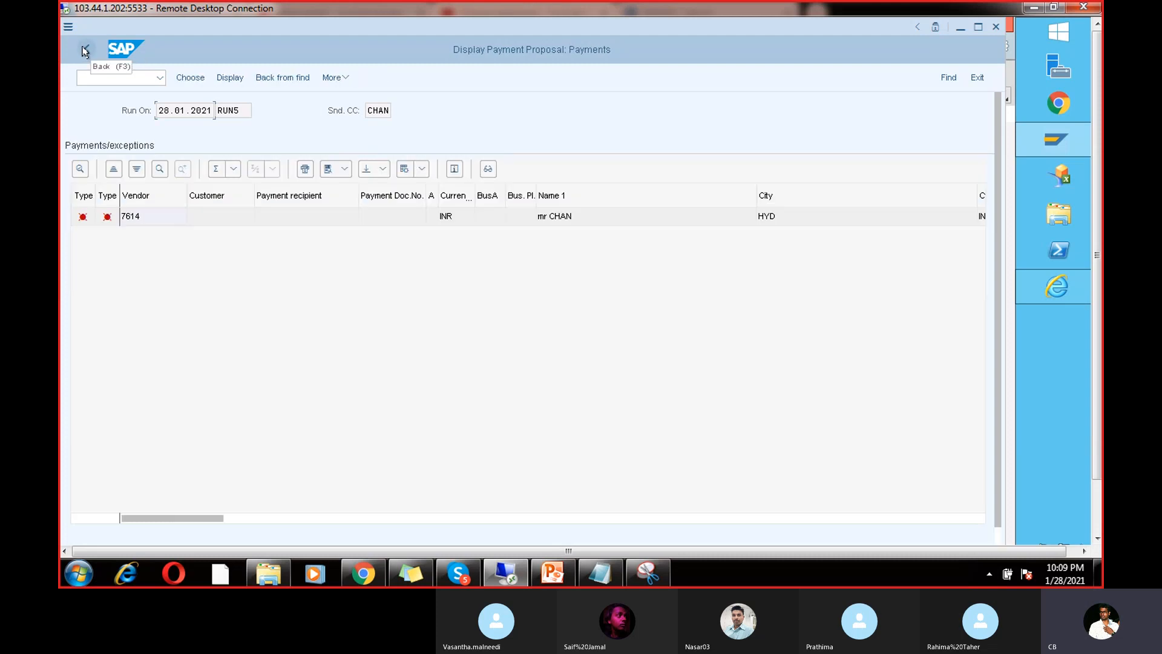
left_click(84, 49)
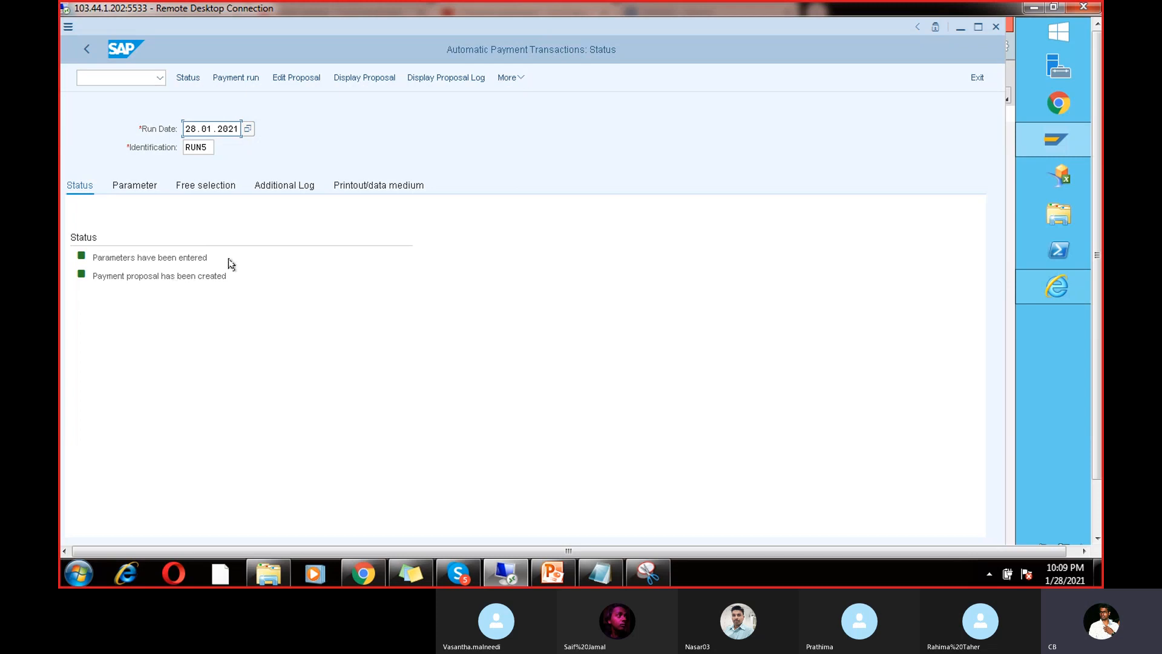
Step: Delete the RUN5 payment proposal via Edit > Proposal > Delete, then enter /nfbl1n
left_click(520, 79)
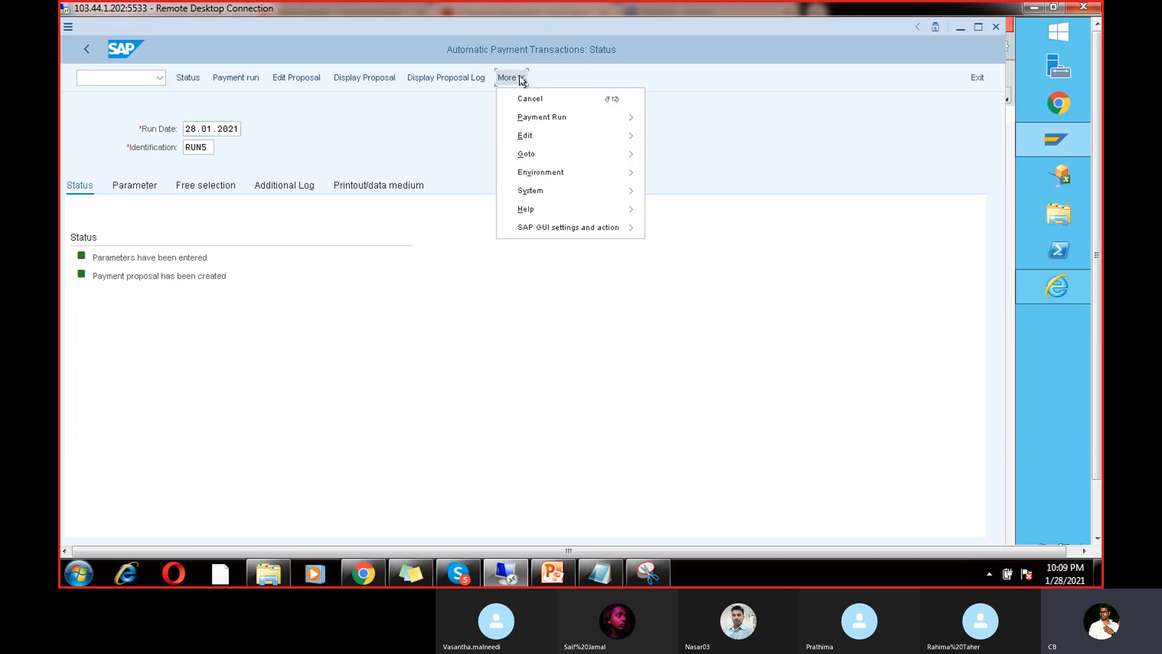
mouse_move(551, 137)
mouse_move(685, 156)
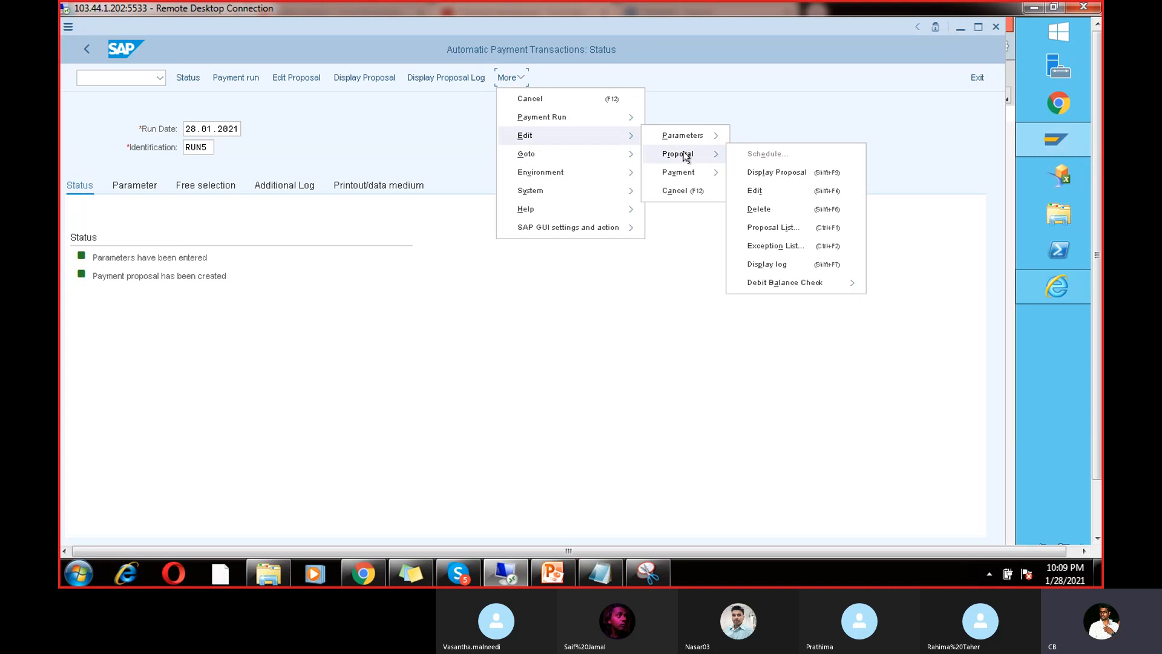
left_click(762, 210)
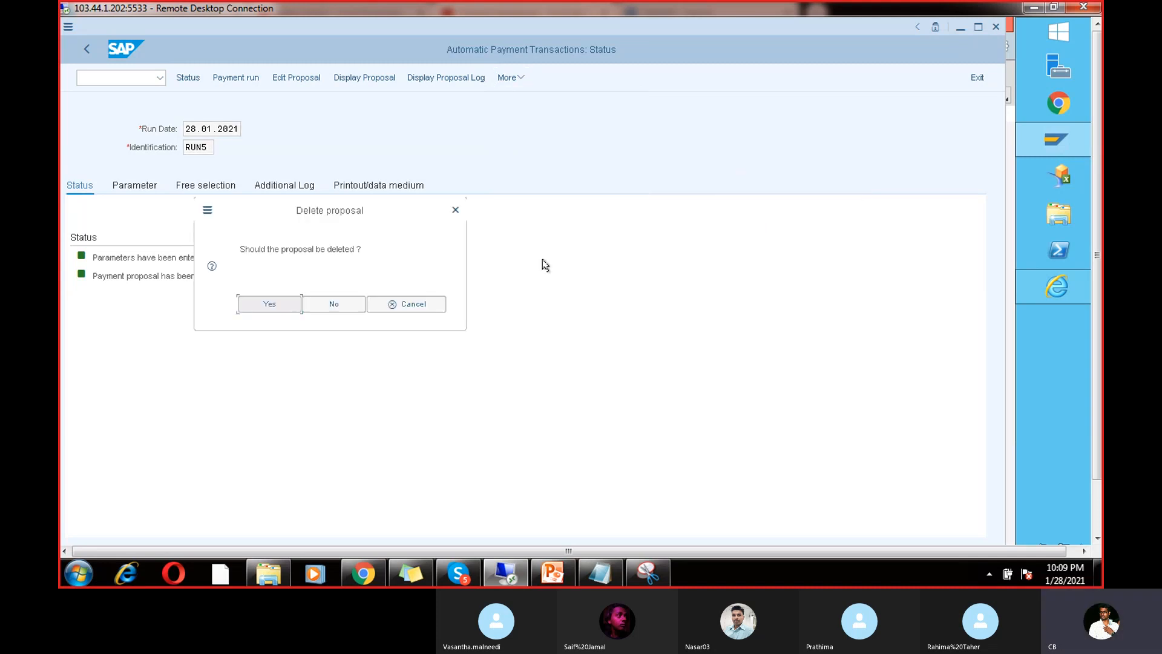
left_click(270, 303)
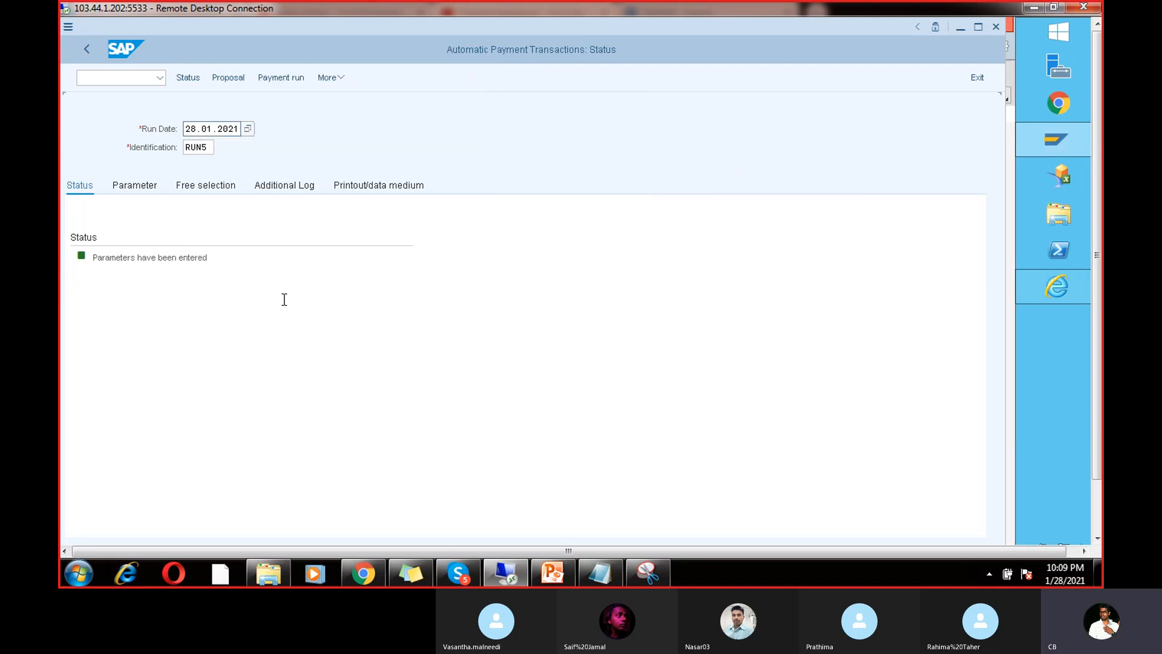
left_click(121, 76)
type("/nfb")
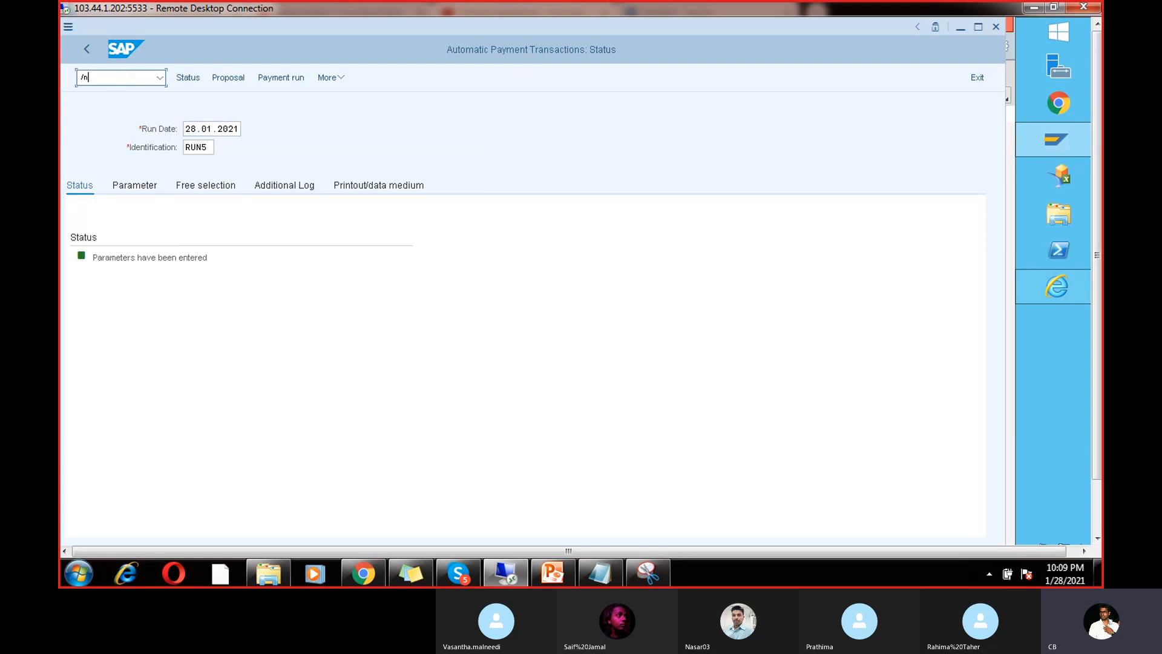
type("l1n")
Step: Run FBL1N for vendor 7614 in CHAN with open items at key date 28.01.2021
key("Return")
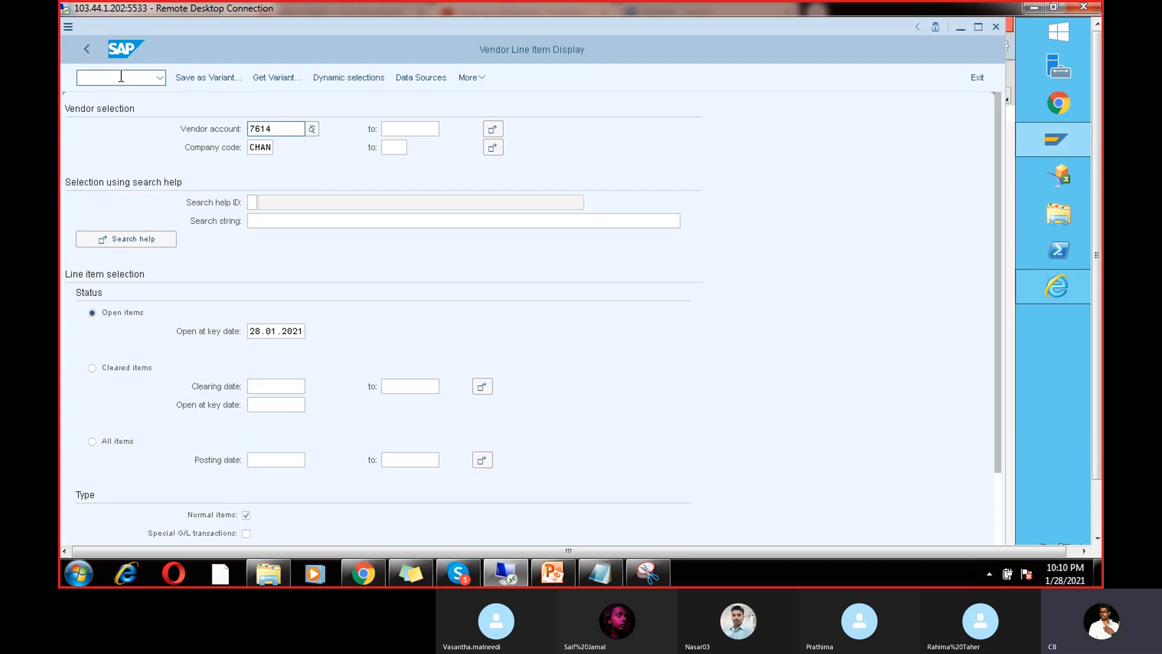
left_click(260, 331)
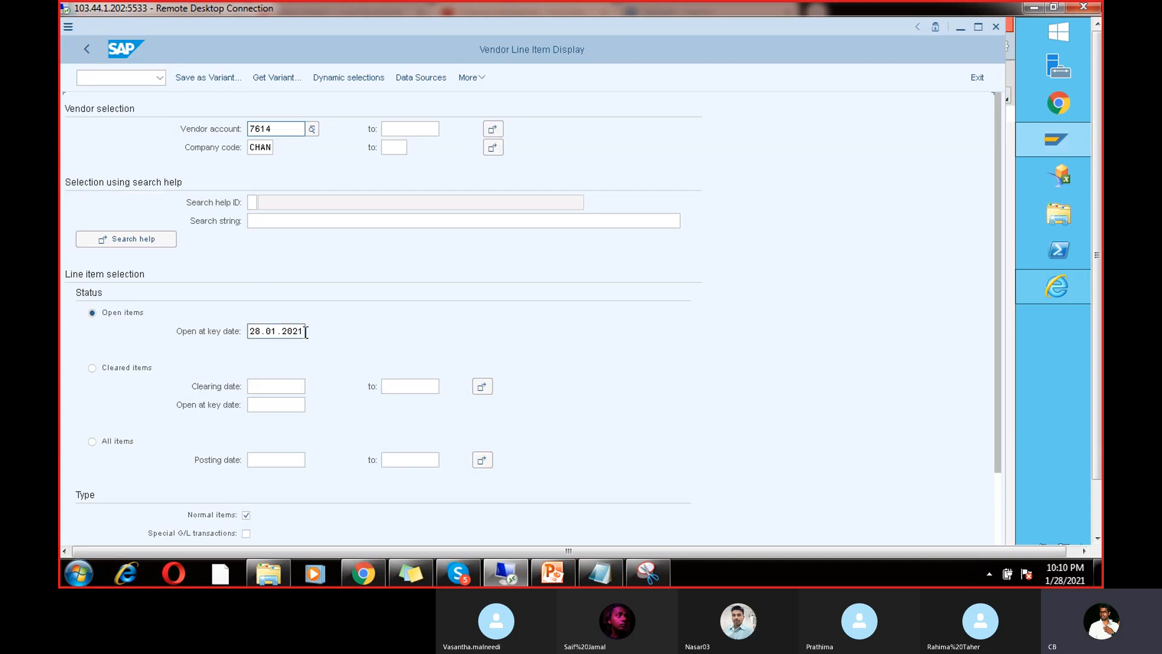
double_click(260, 331)
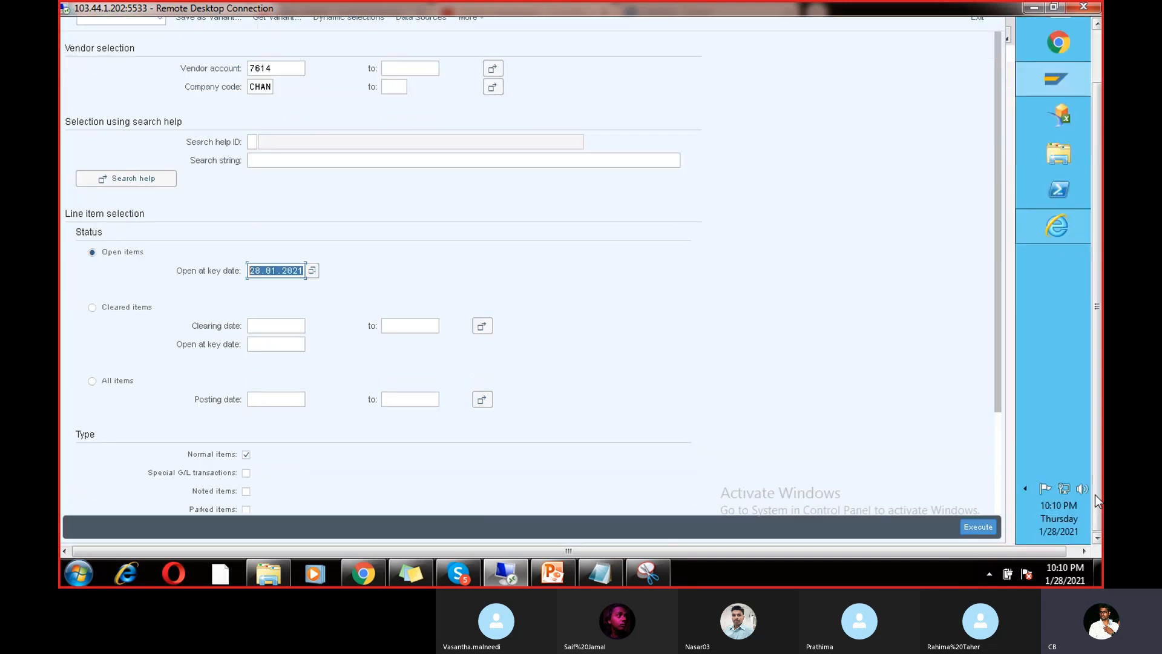
left_click(977, 527)
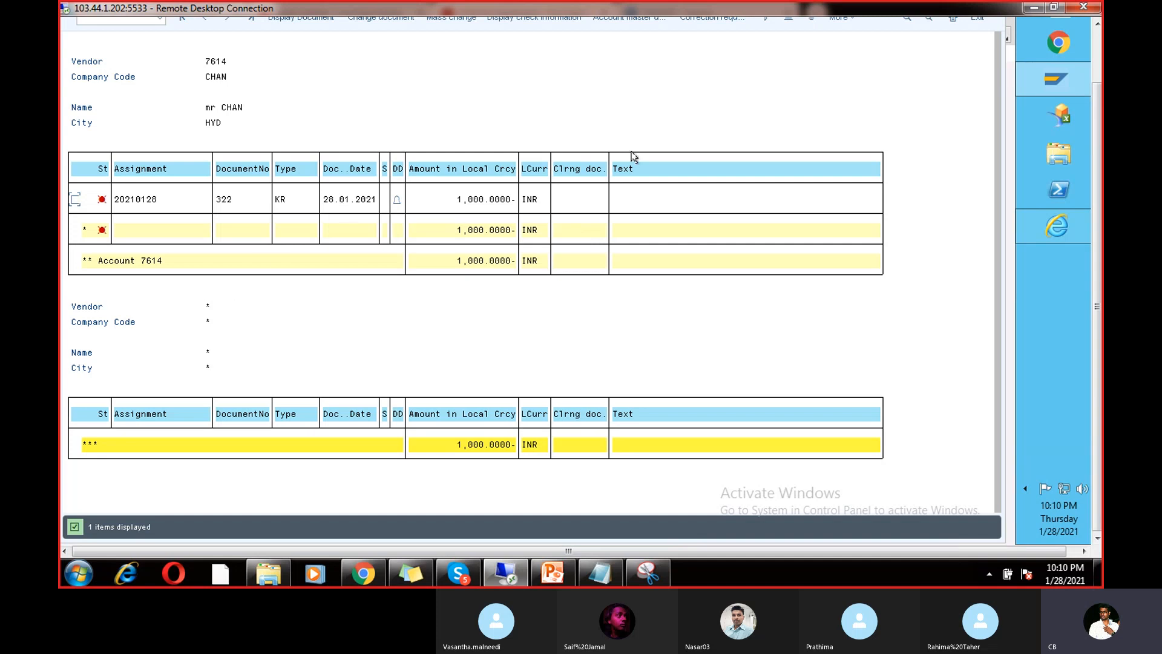
left_click(1098, 45)
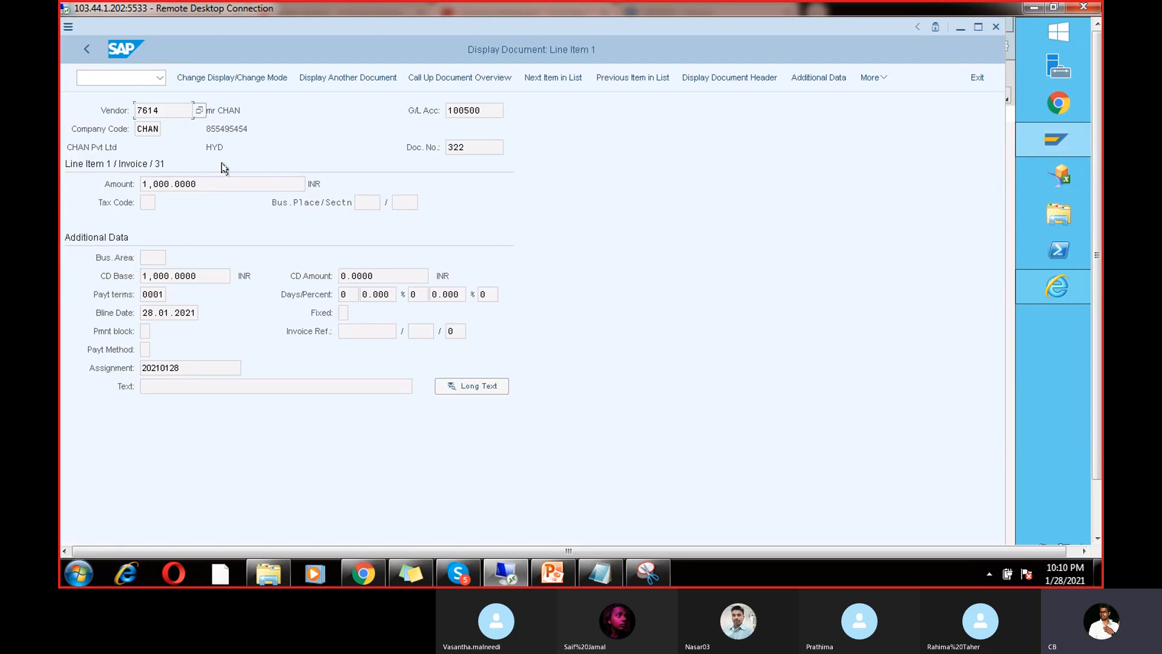
Step: Change invoice 322's line item payment method to V and save it
left_click(238, 79)
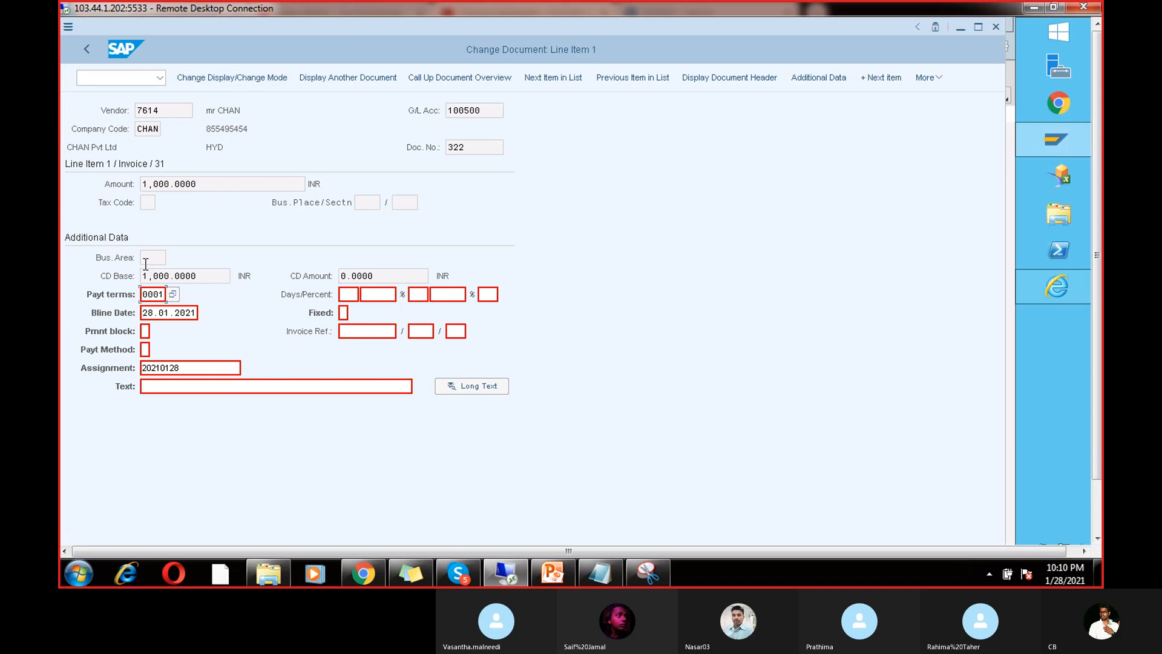
left_click(147, 348)
type("V")
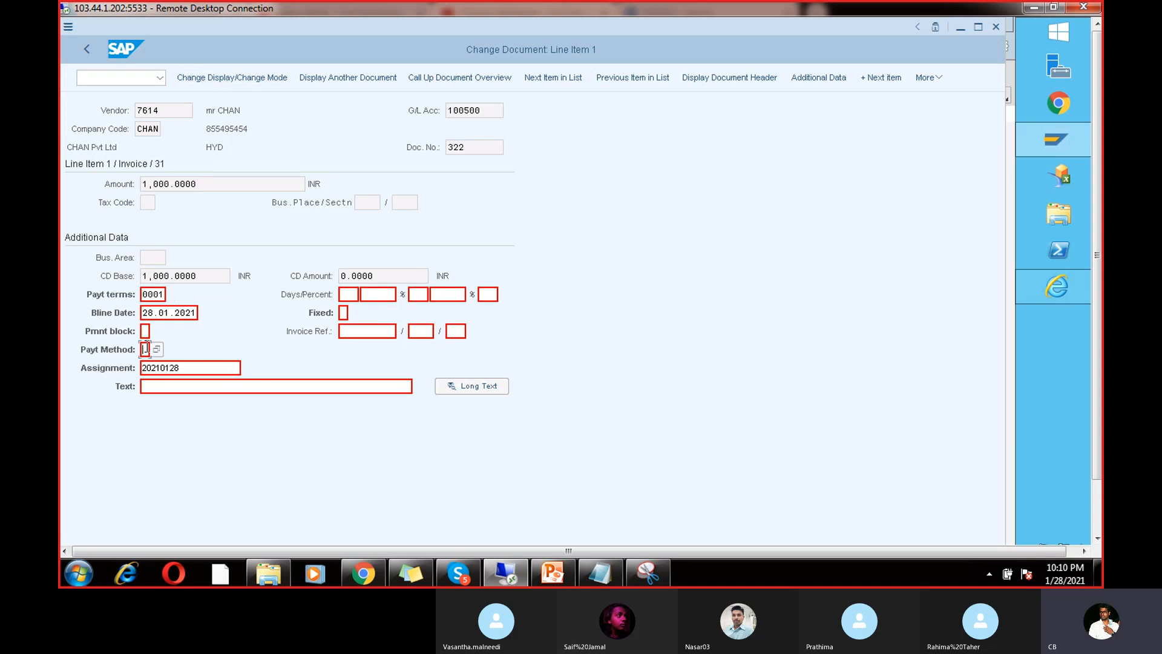
left_click(298, 329)
key("ctrl+s")
left_click(1096, 487)
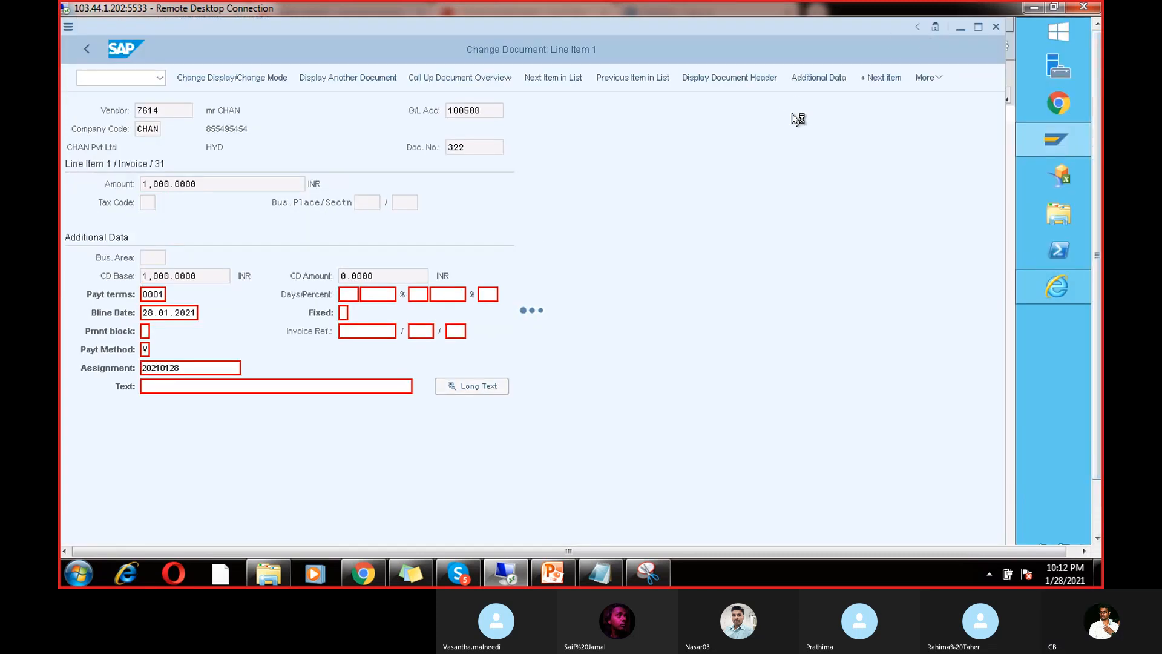
left_click(1097, 505)
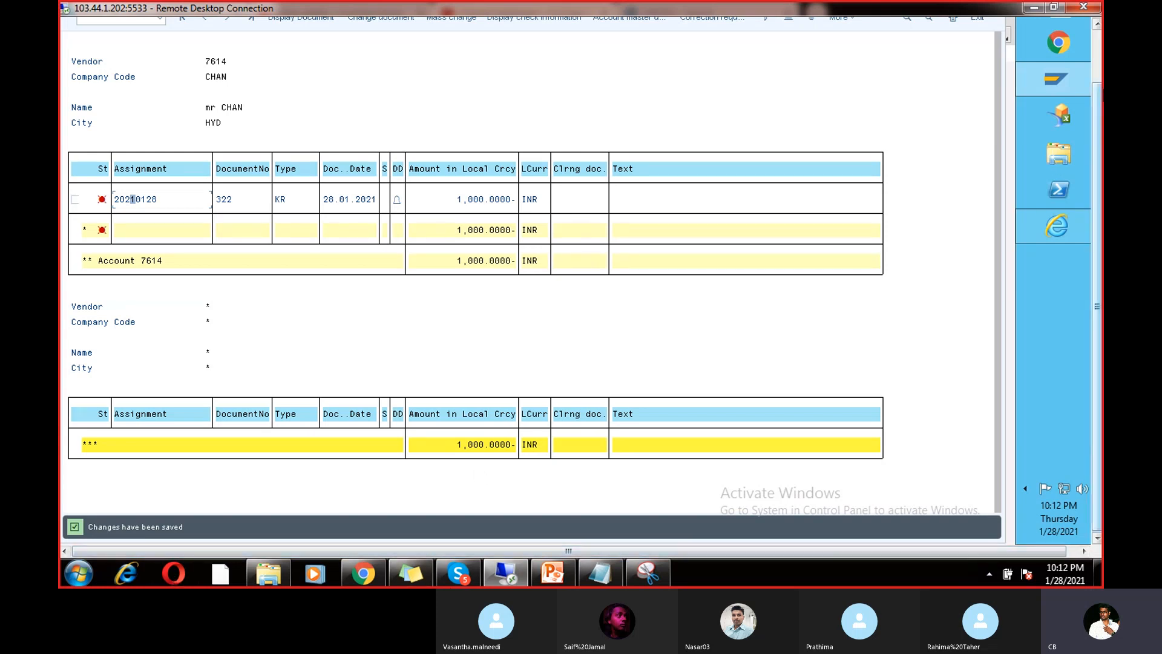
left_click(1096, 67)
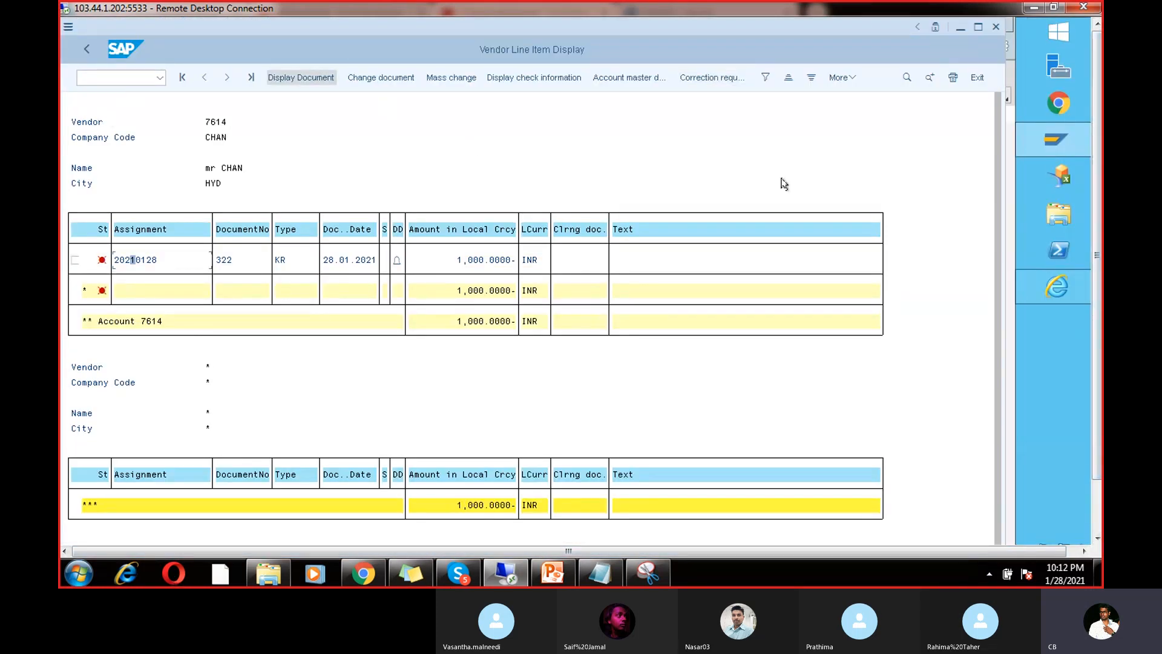
mouse_move(1056, 139)
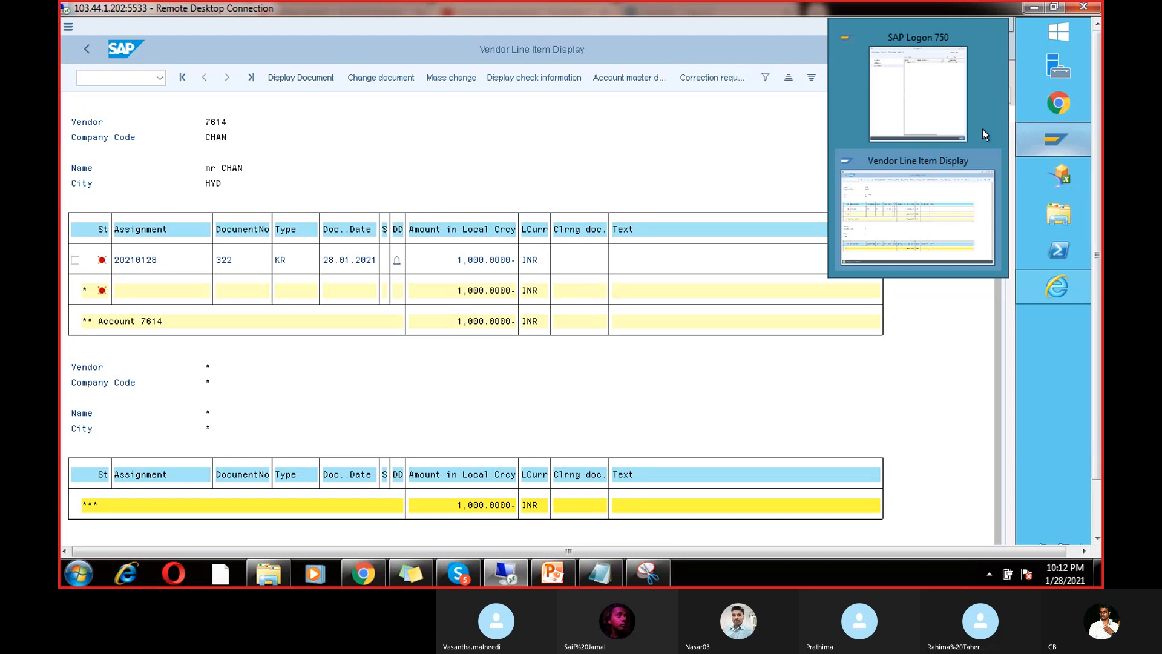
Step: Return to the payment run transaction with /nf110
left_click(129, 78)
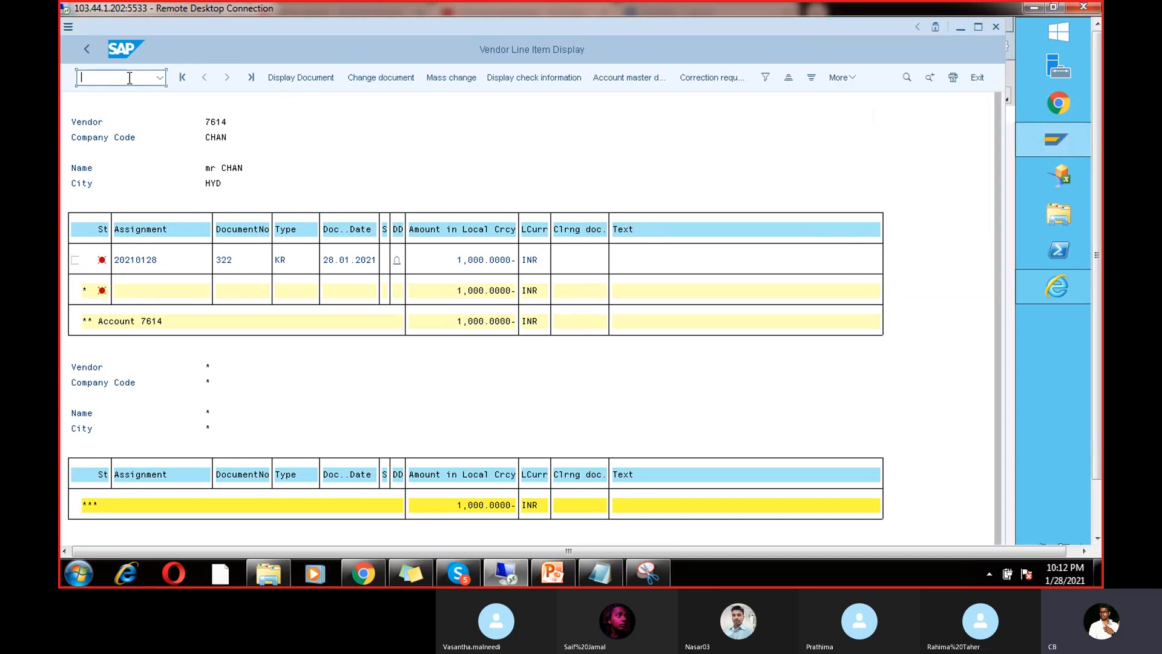
type("/nf110")
key("Return")
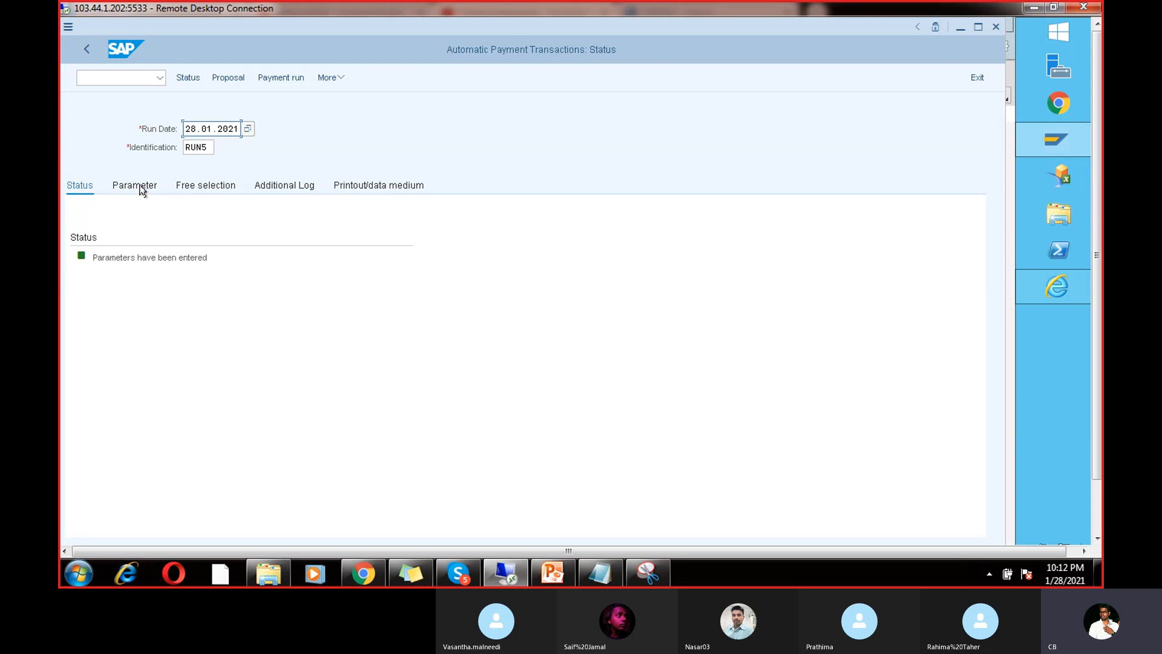
Step: Schedule a new RUN5 proposal to start immediately, refresh, and display it showing F110000001
left_click(236, 78)
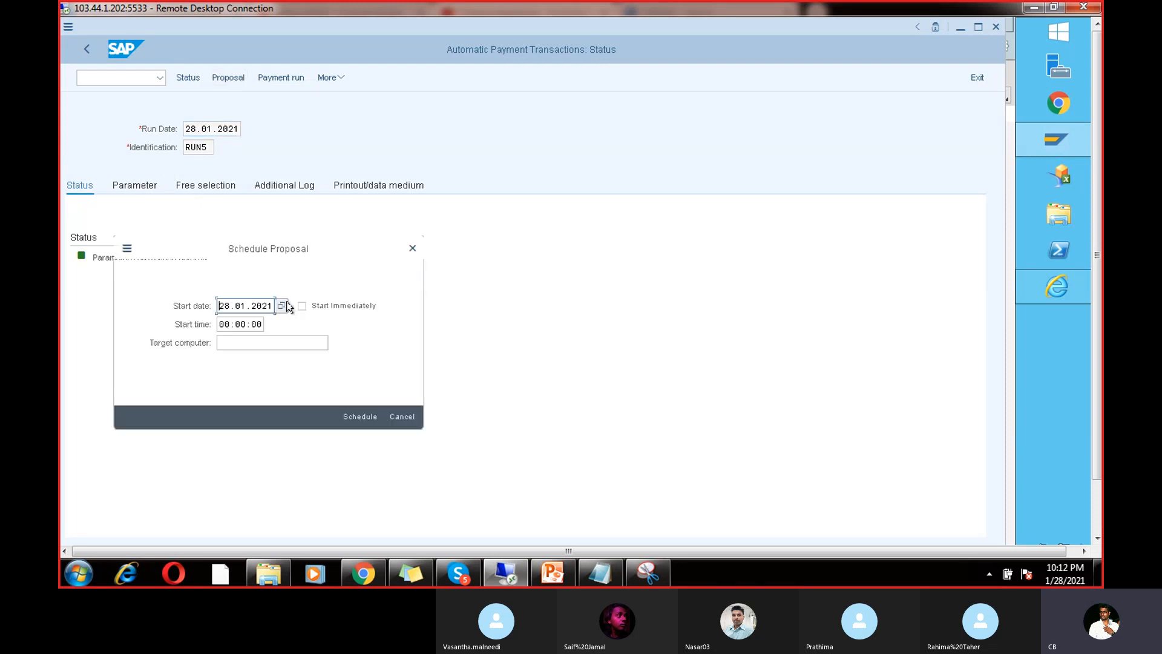
left_click(301, 306)
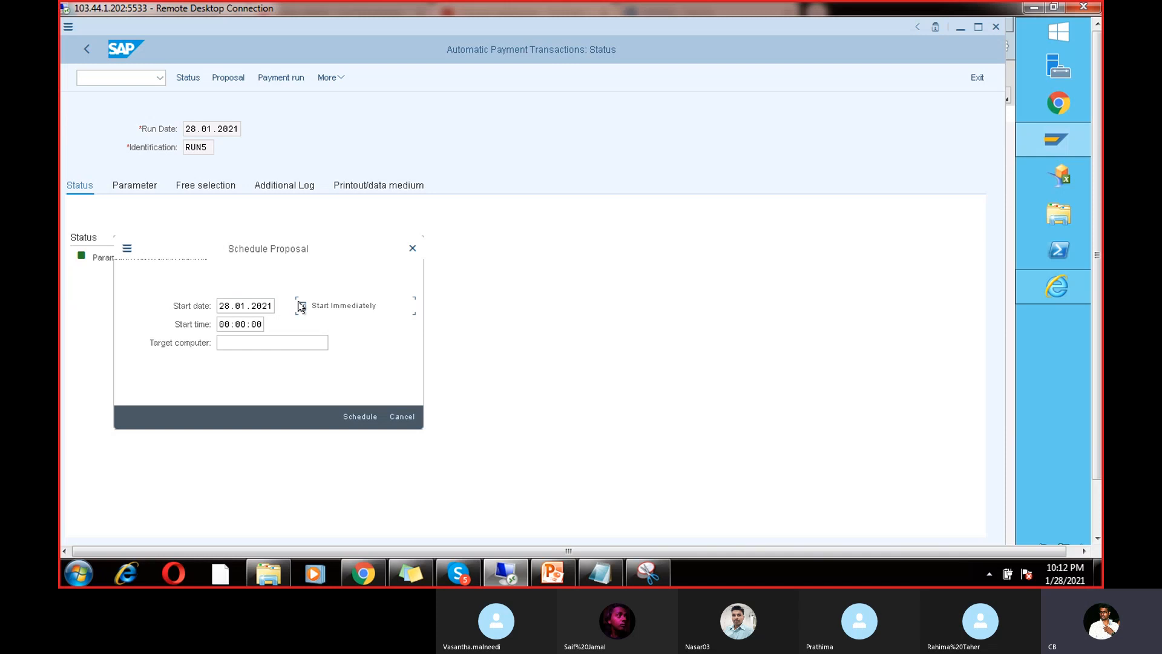
left_click(358, 416)
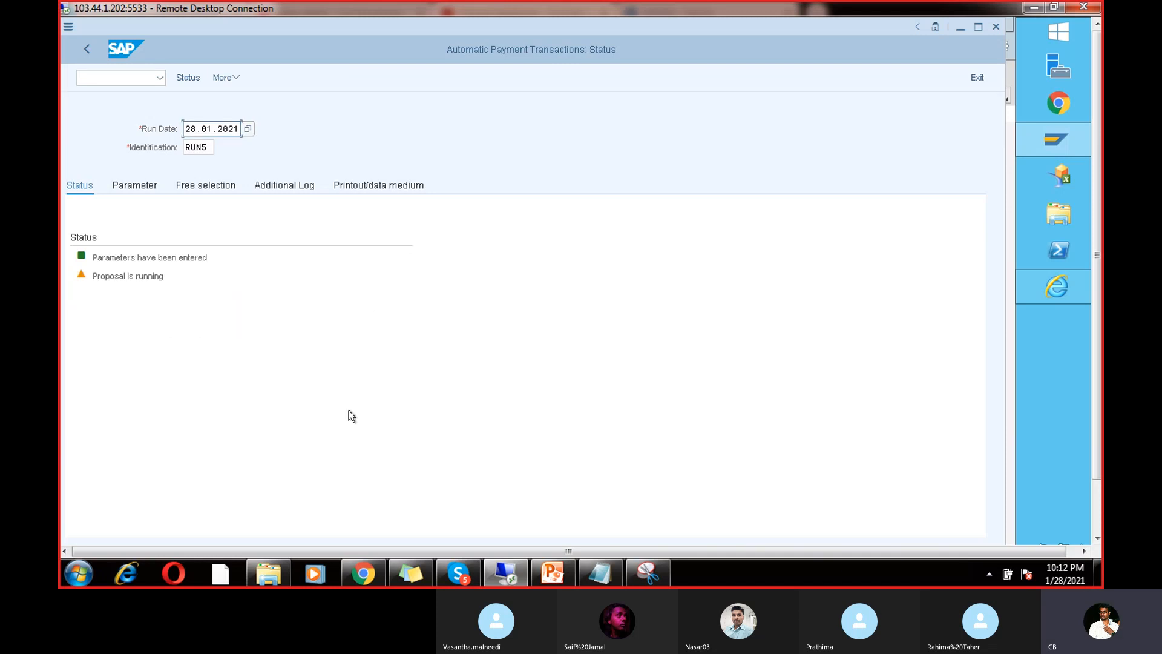
key("Return")
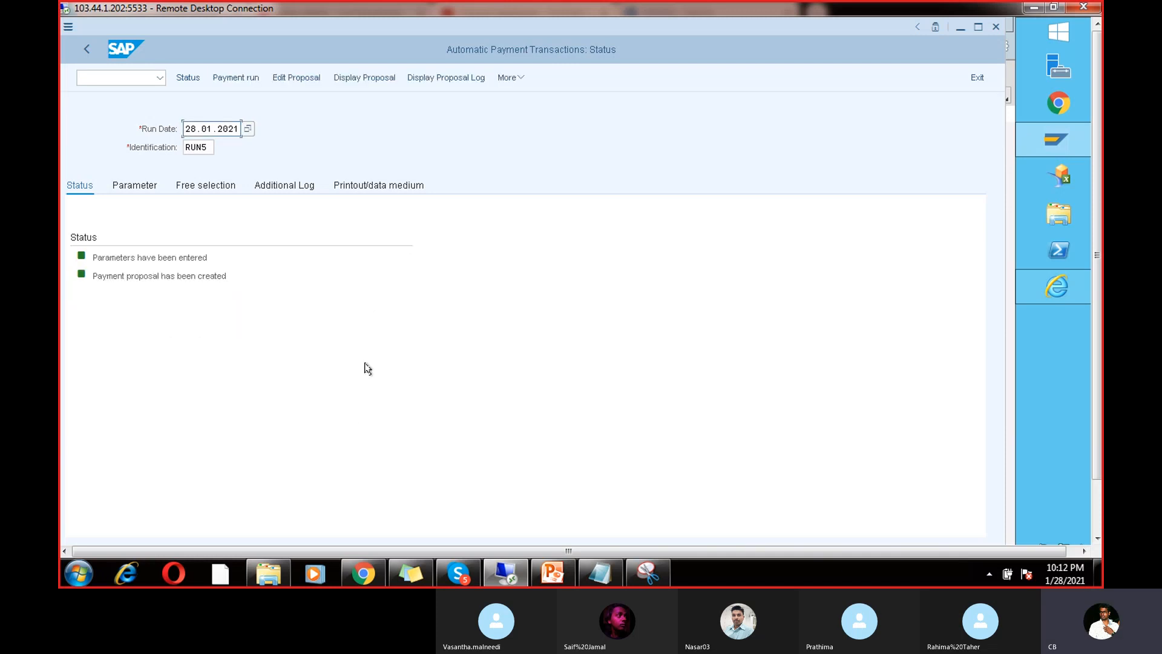
left_click(364, 78)
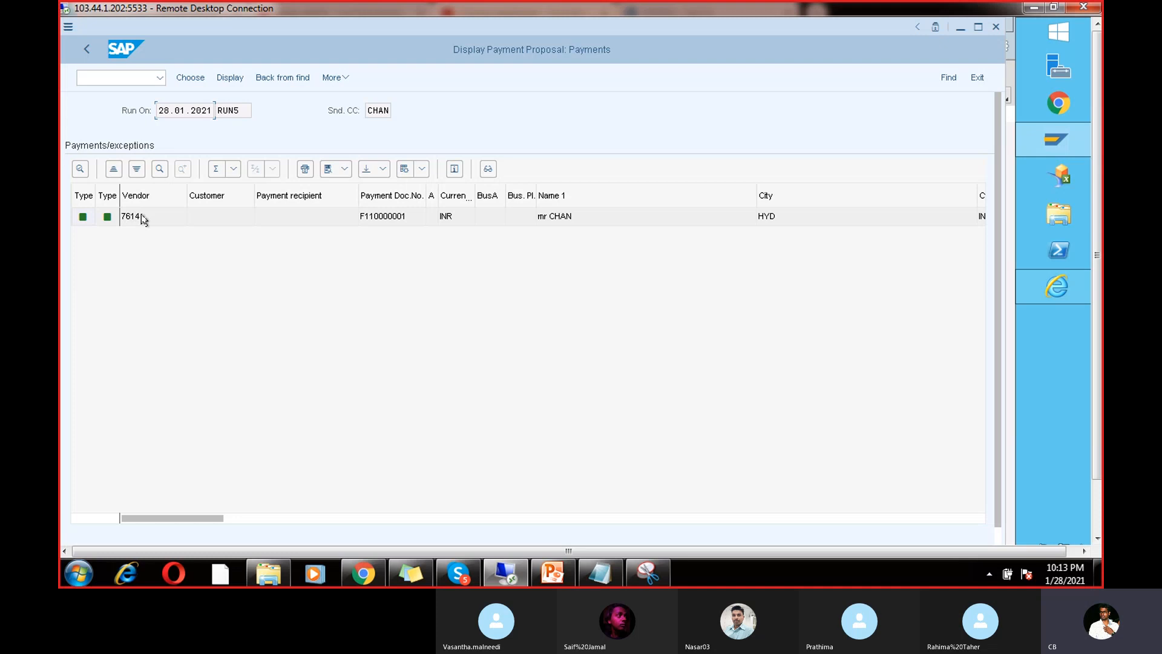
Step: Go back, delete the RUN5 proposal via Edit > Proposal > Delete, and show the parameters
left_click(85, 51)
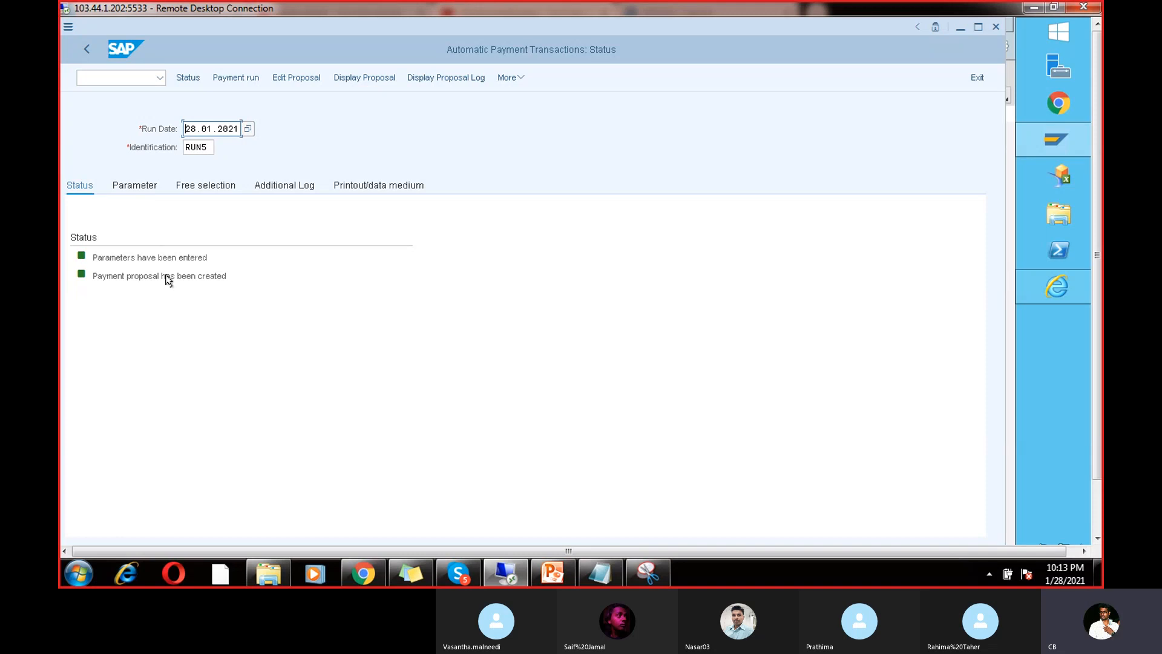
left_click(514, 79)
mouse_move(540, 133)
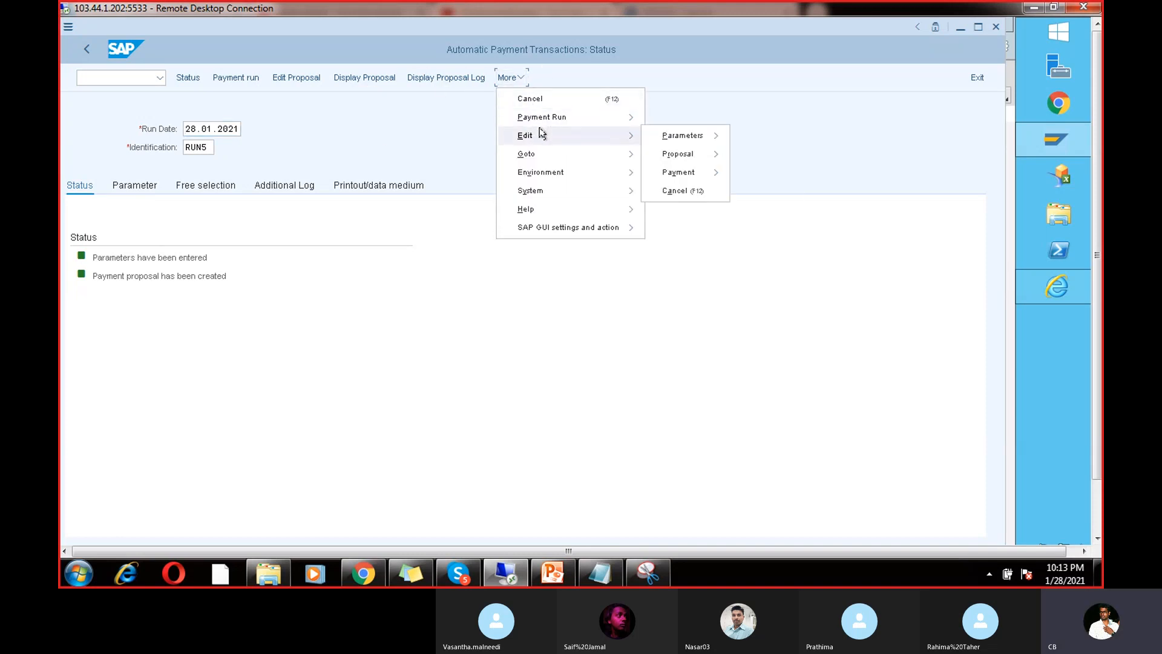
mouse_move(672, 154)
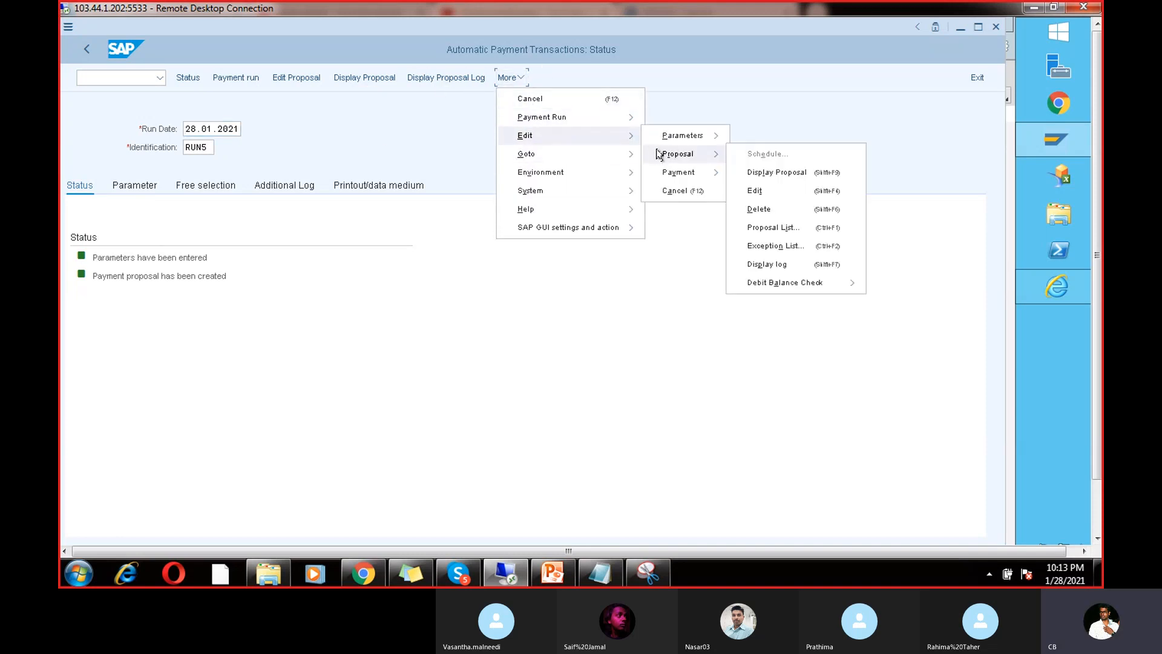
left_click(759, 209)
left_click(280, 304)
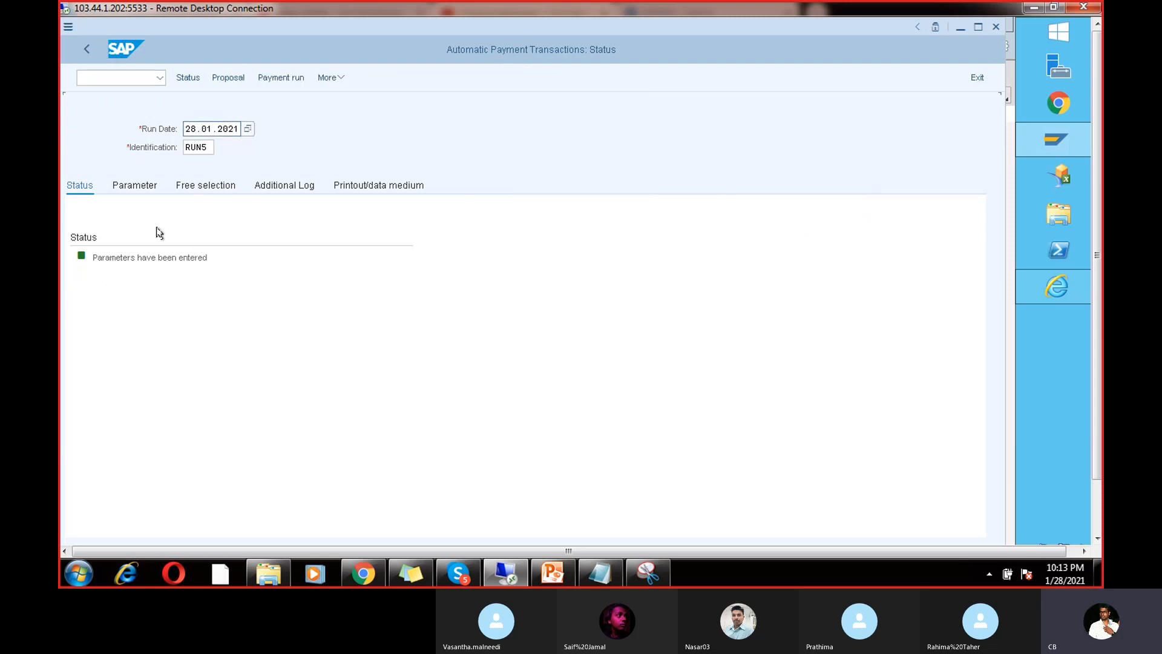
left_click(133, 187)
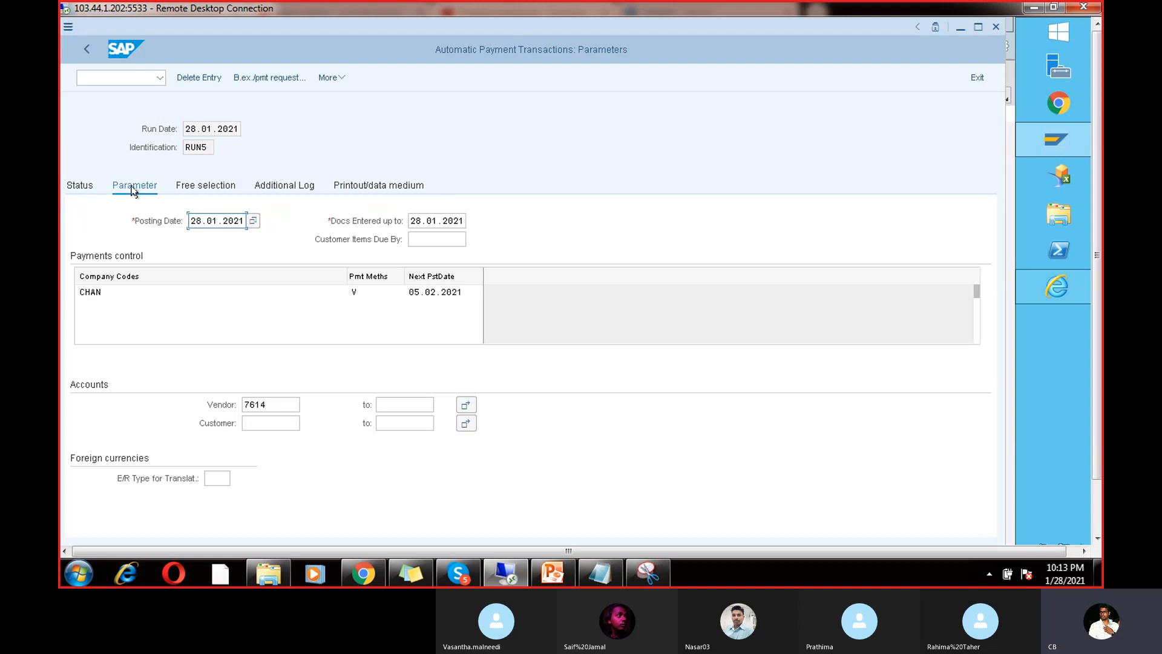
Step: Set the vendor range from 1 to 999999999 and check CHAN's payment method
left_click(283, 404)
key("BackSpace")
key("BackSpace")
key("BackSpace")
key("BackSpace")
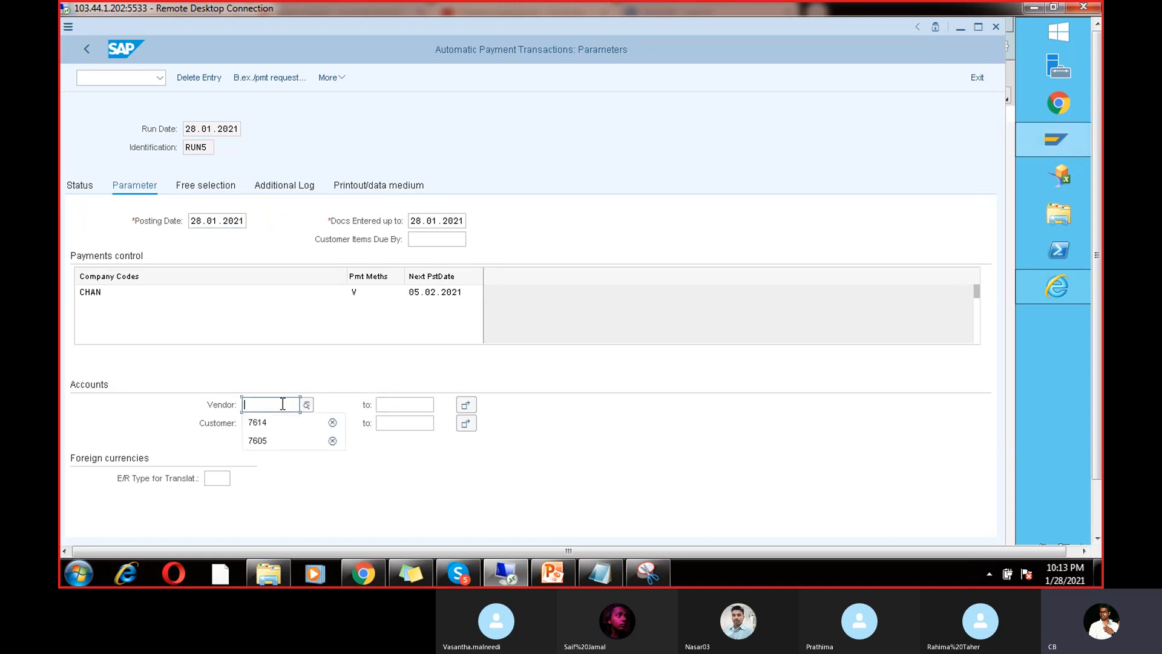
type("1")
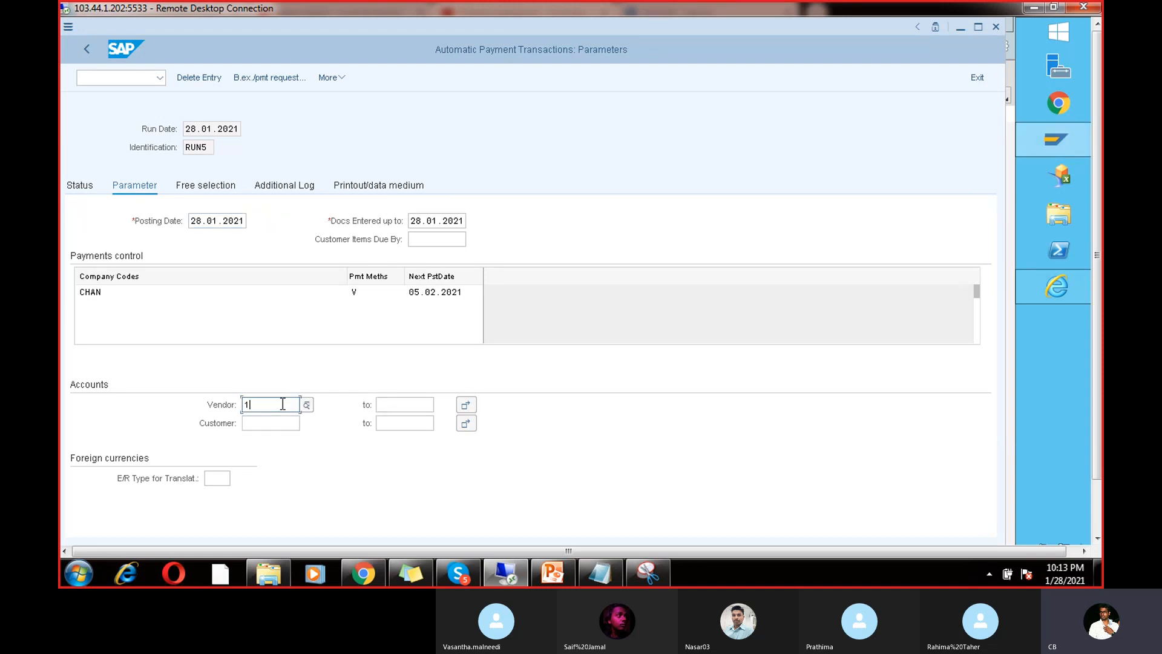
left_click(409, 400)
type("9999999999")
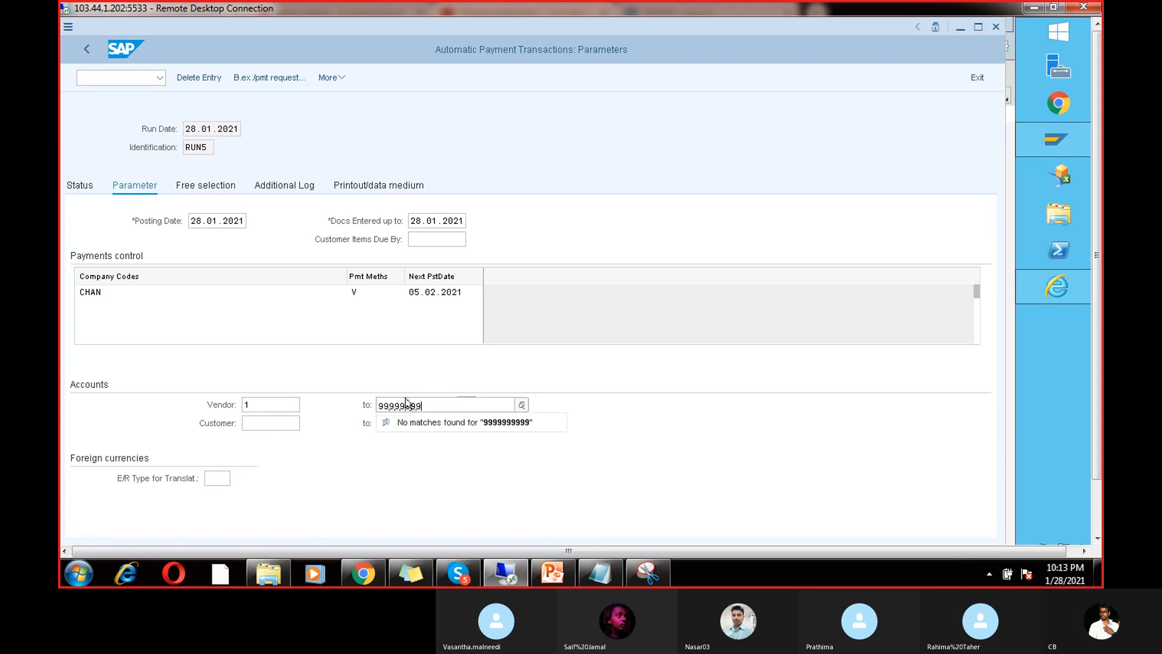
key("BackSpace")
key("BackSpace")
key("BackSpace")
key("BackSpace")
key("BackSpace")
key("BackSpace")
key("BackSpace")
key("BackSpace")
key("BackSpace")
key("BackSpace")
type("9999999999999")
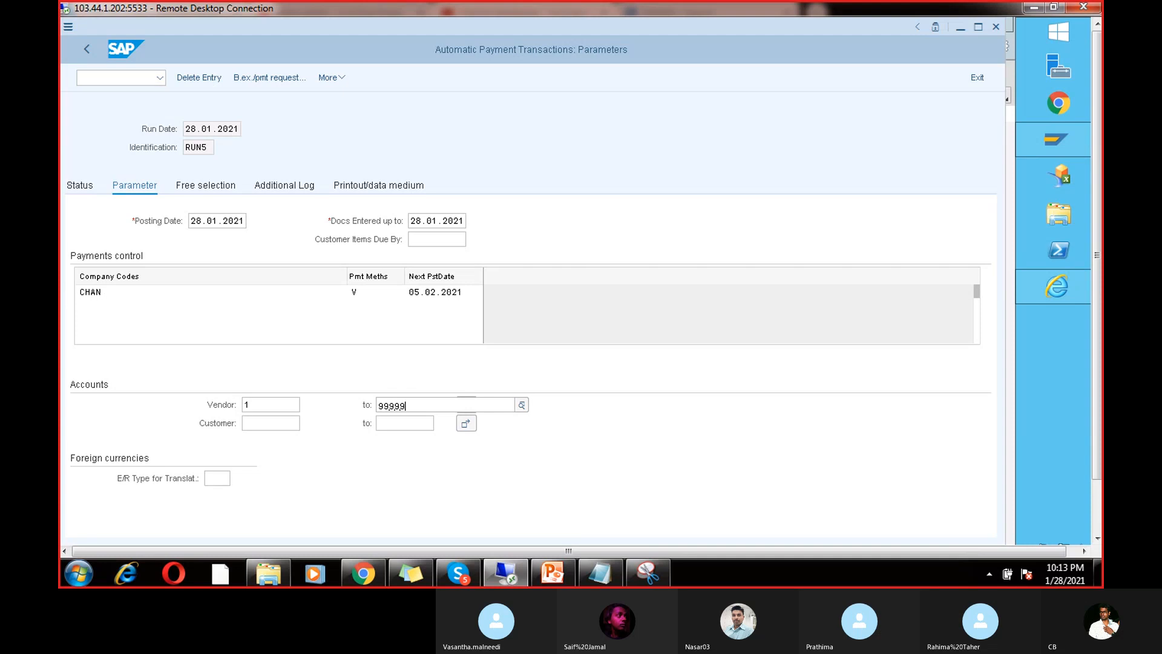
type("99")
key("BackSpace")
key("BackSpace")
key("BackSpace")
key("BackSpace")
key("BackSpace")
key("BackSpace")
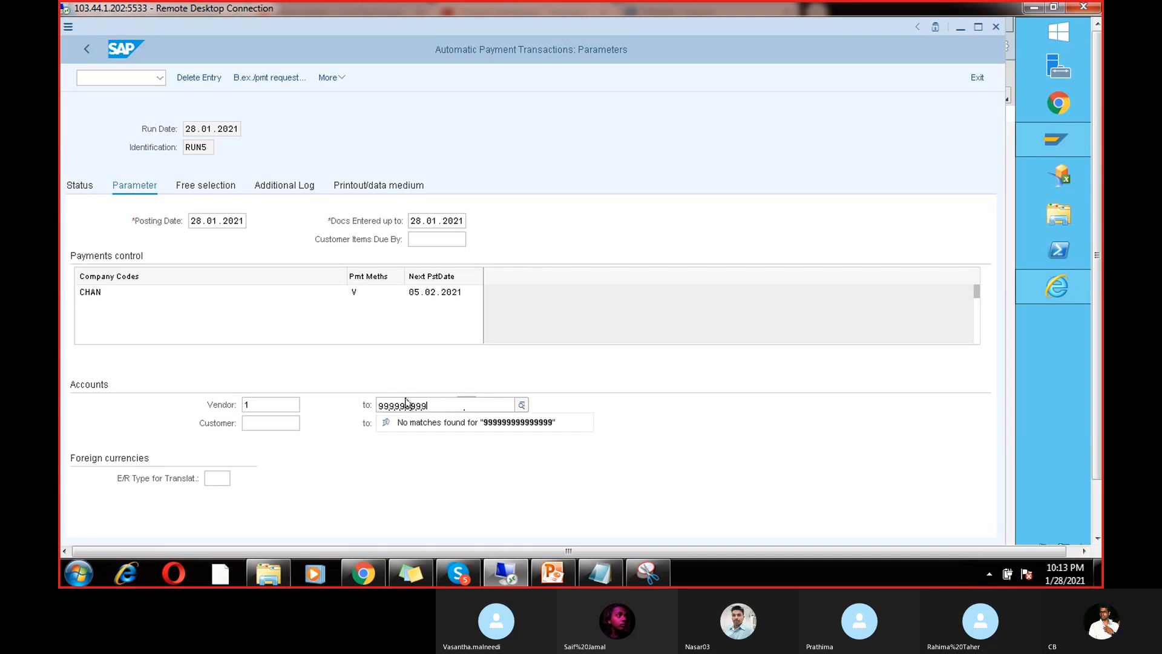
key("Return")
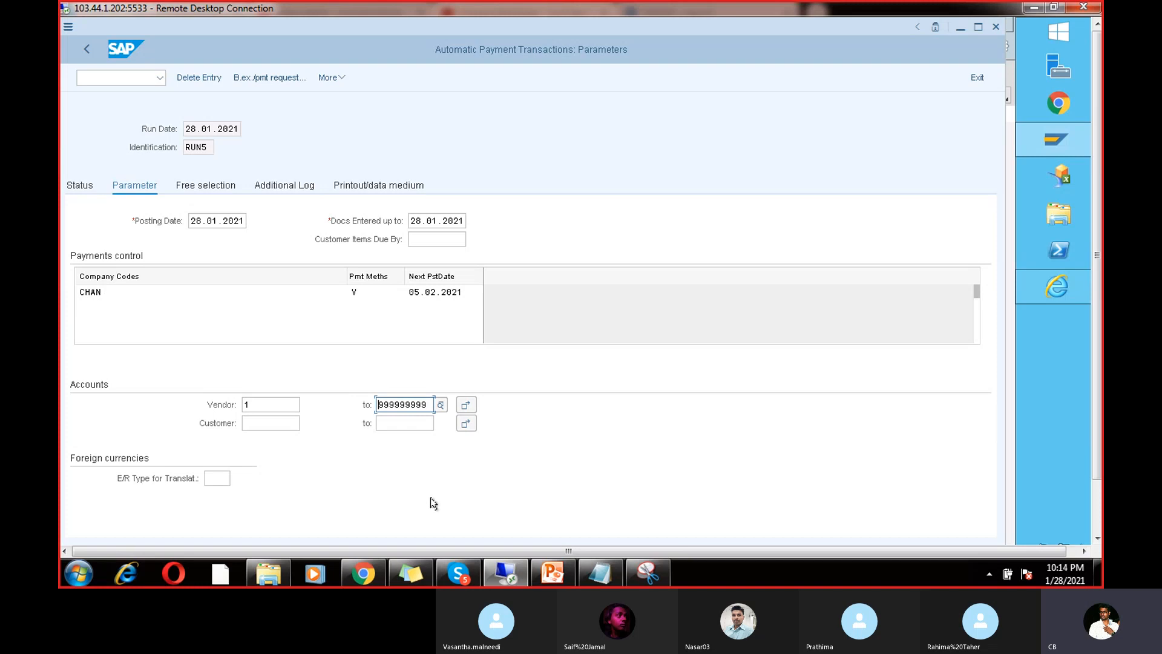
left_click(365, 293)
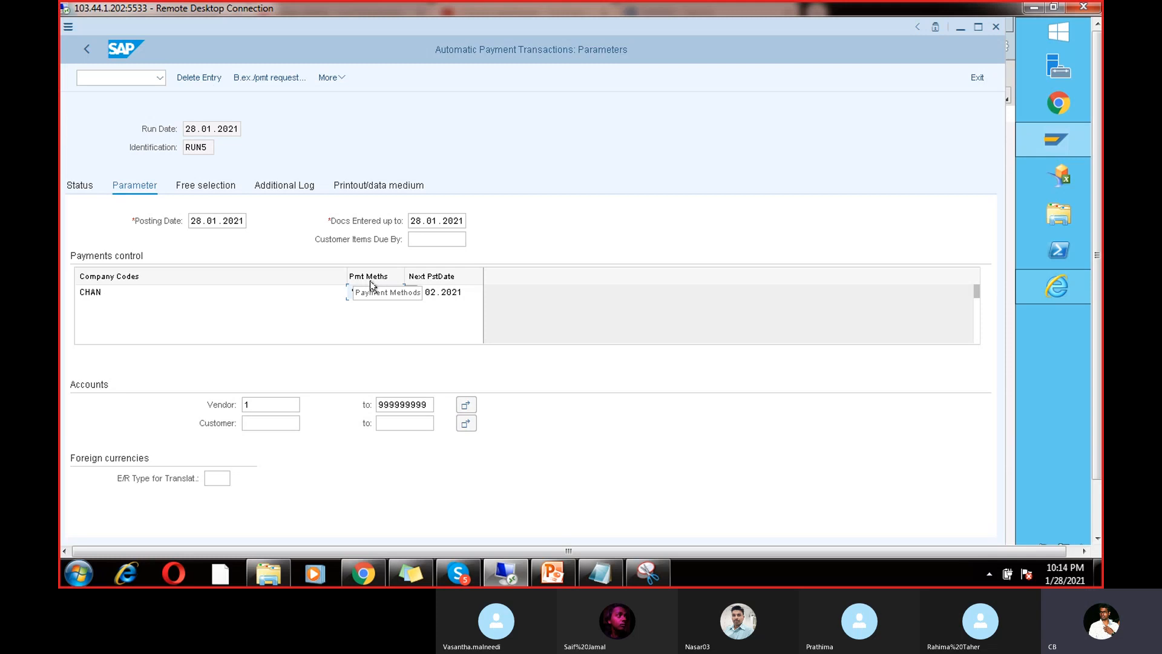
Step: Limit the vendor selection to 7614 alone, leaving the upper vendor limit empty
left_click_drag(428, 404, 367, 412)
key("BackSpace")
left_click(282, 404)
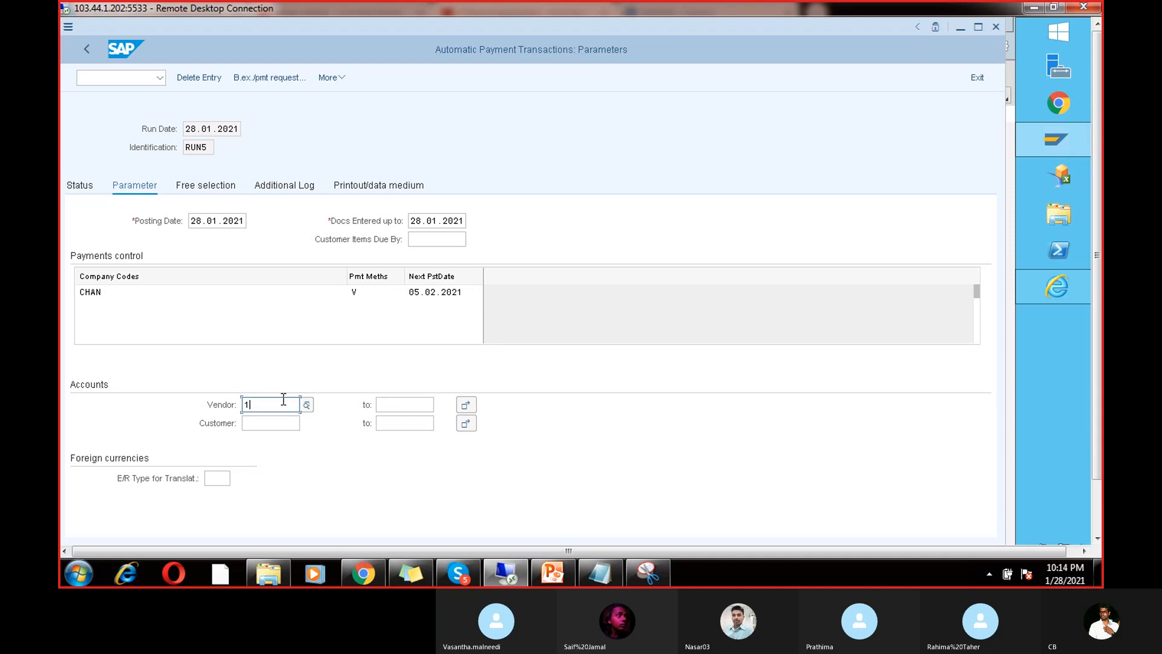
key("BackSpace")
type("7")
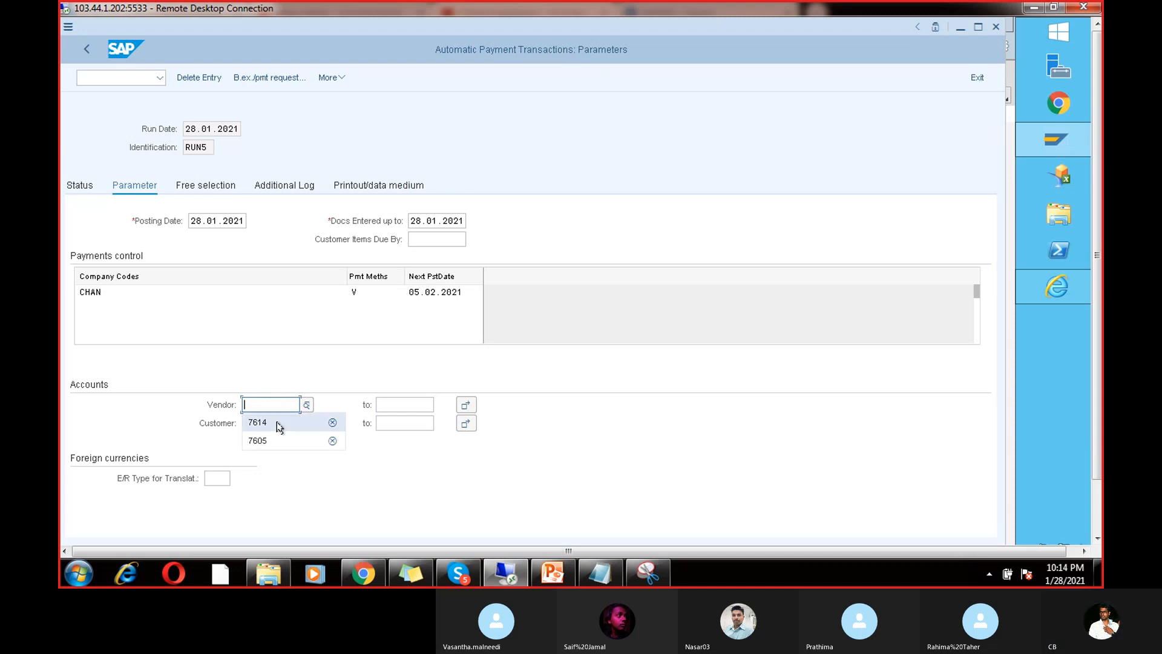
left_click(280, 422)
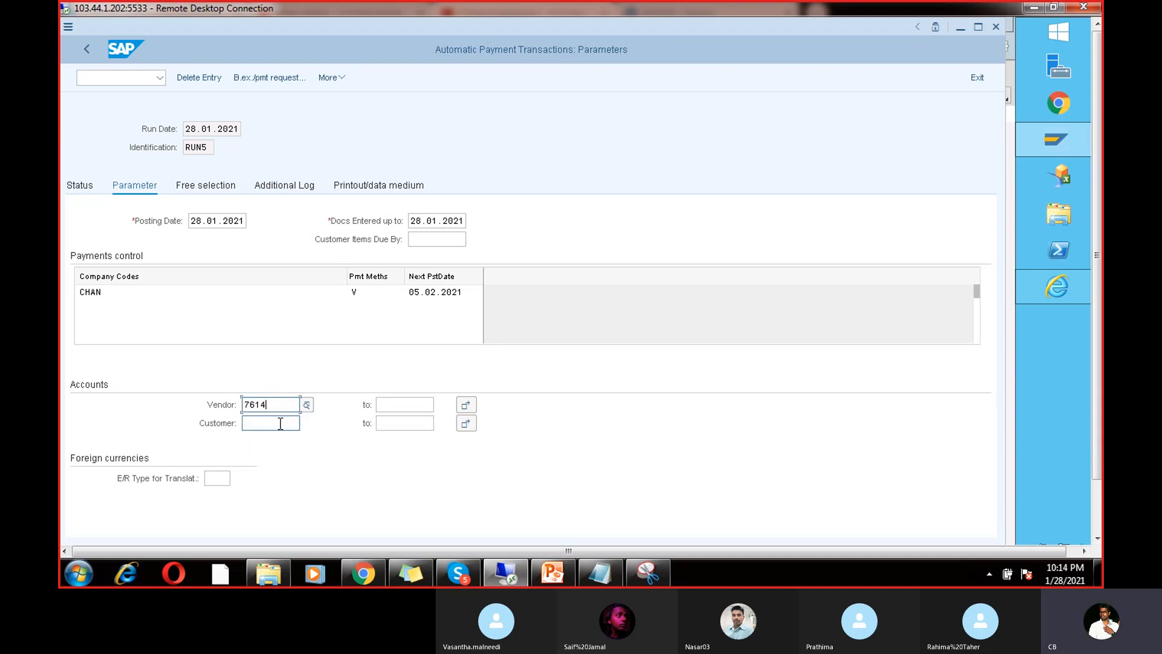
Step: Open vendor 7614 for changing via transaction XK02
left_click(122, 77)
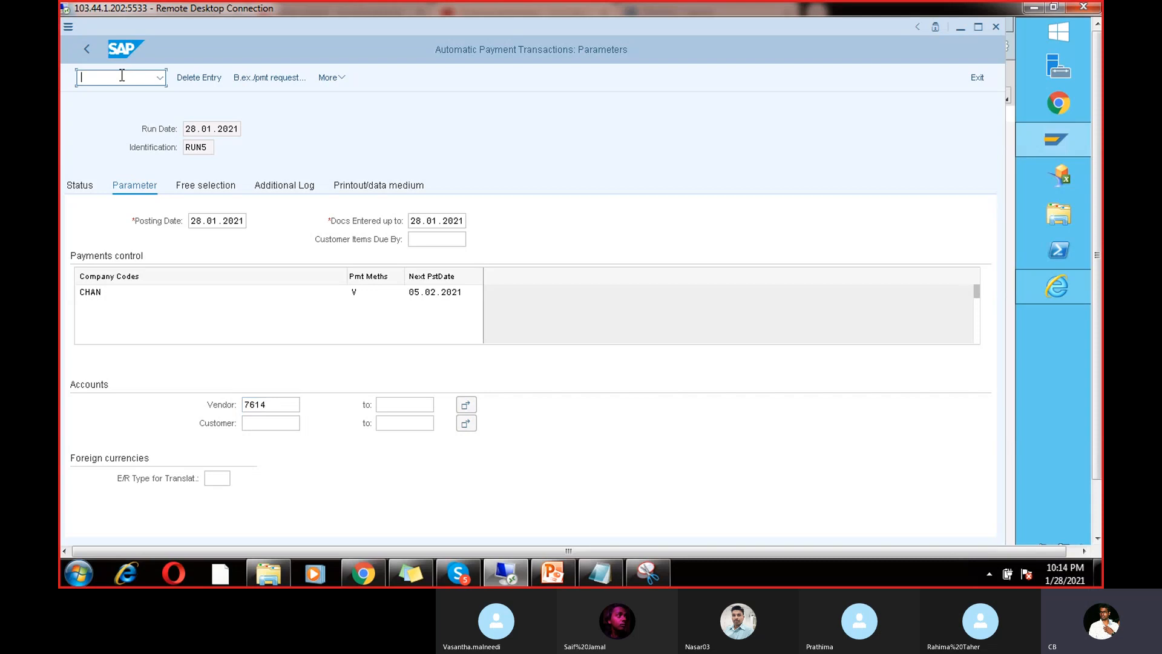
type("/nxk02")
key("Return")
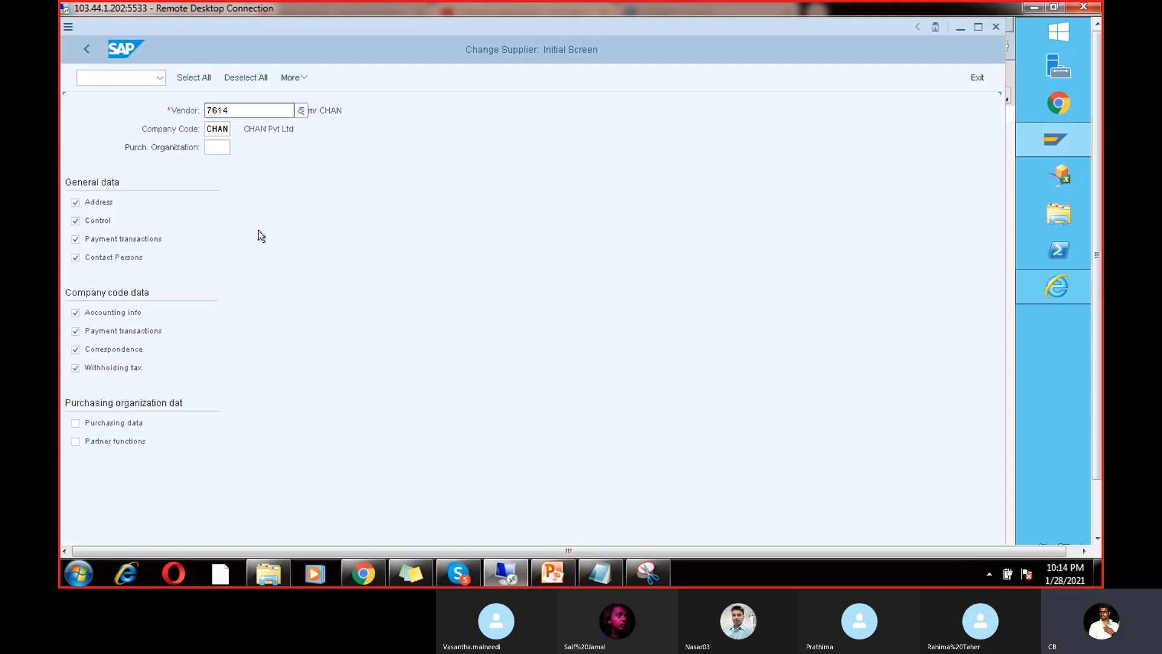
key("Return")
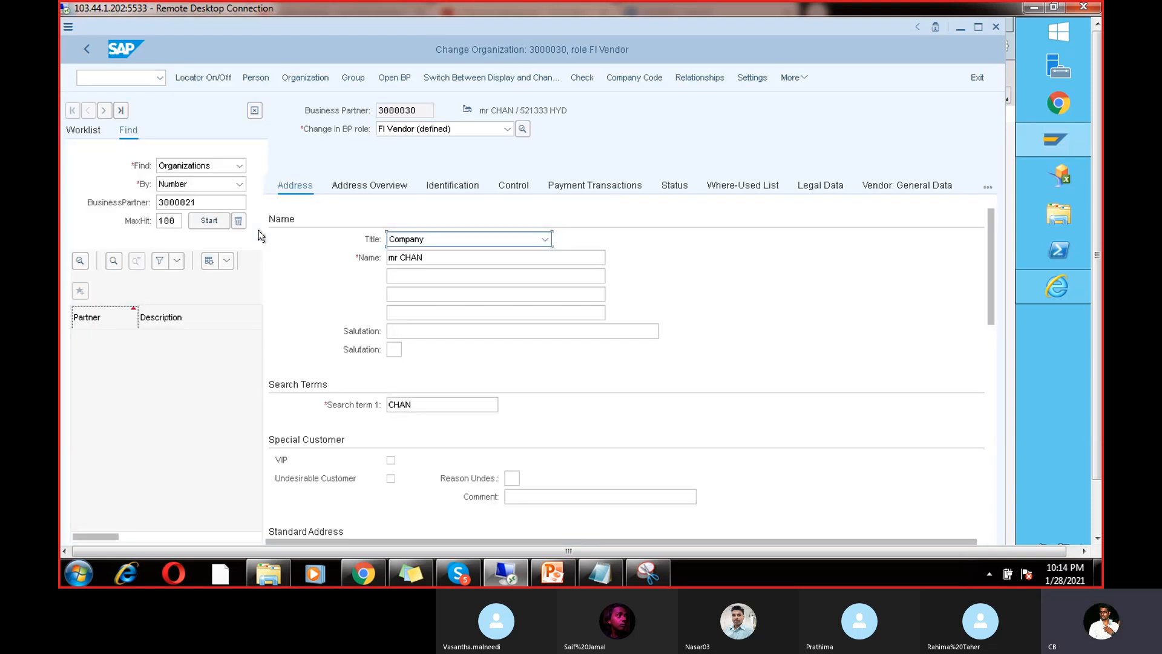
Step: Enter payment method V in vendor 7614's CHAN payment transactions data and save
left_click(565, 187)
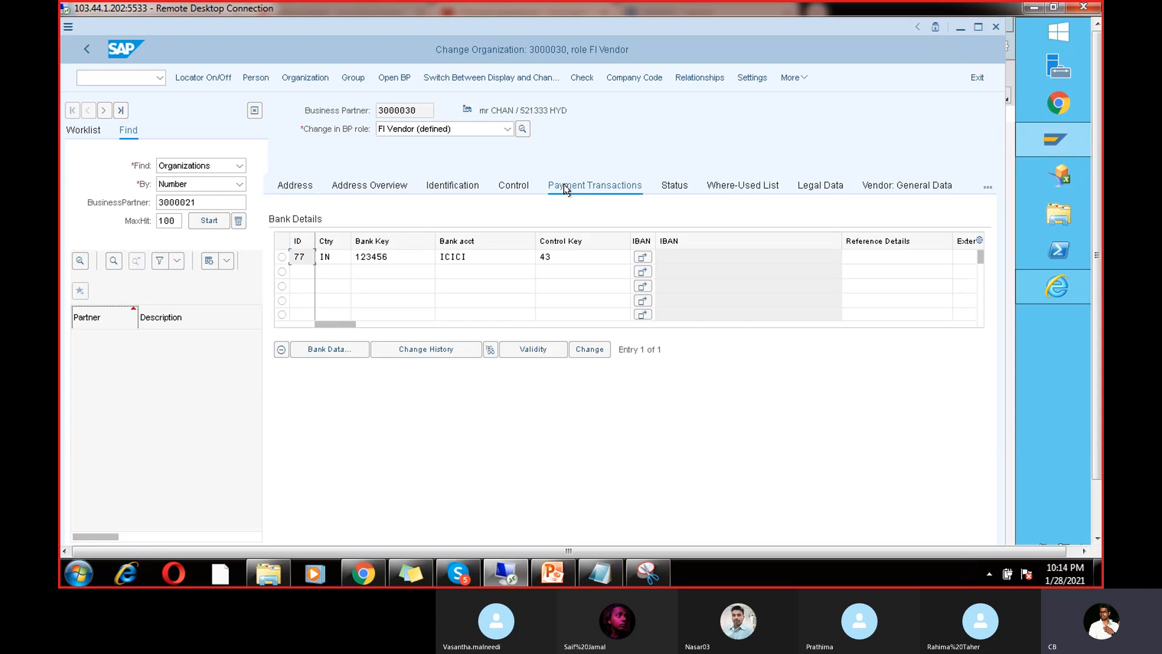
left_click(621, 80)
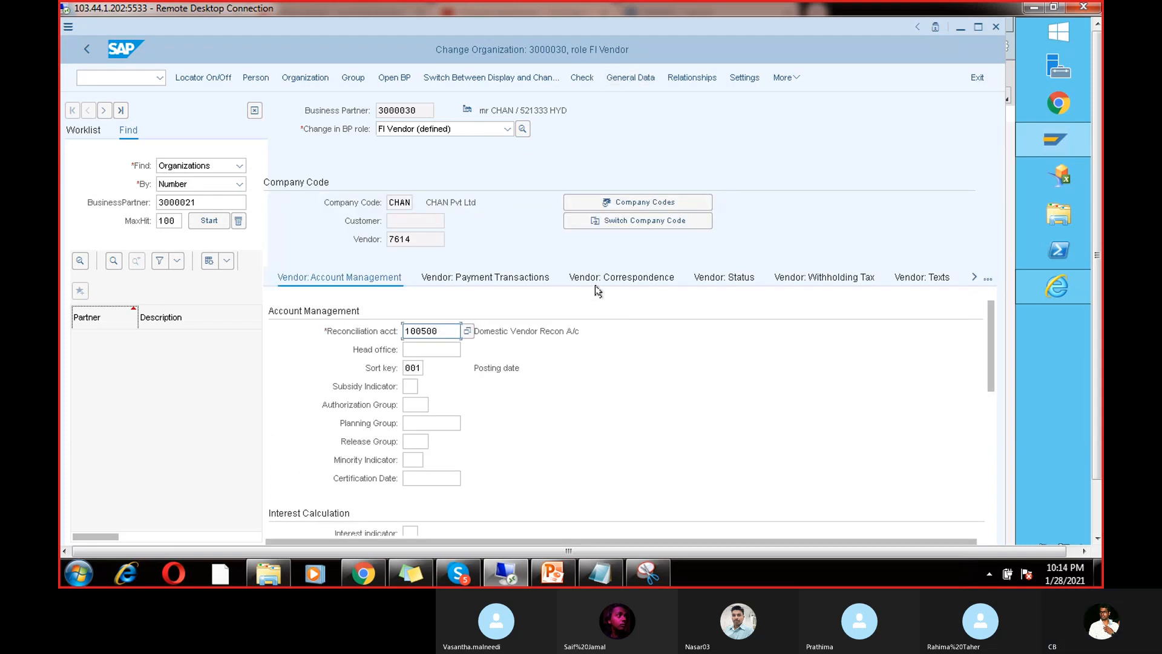
left_click(610, 280)
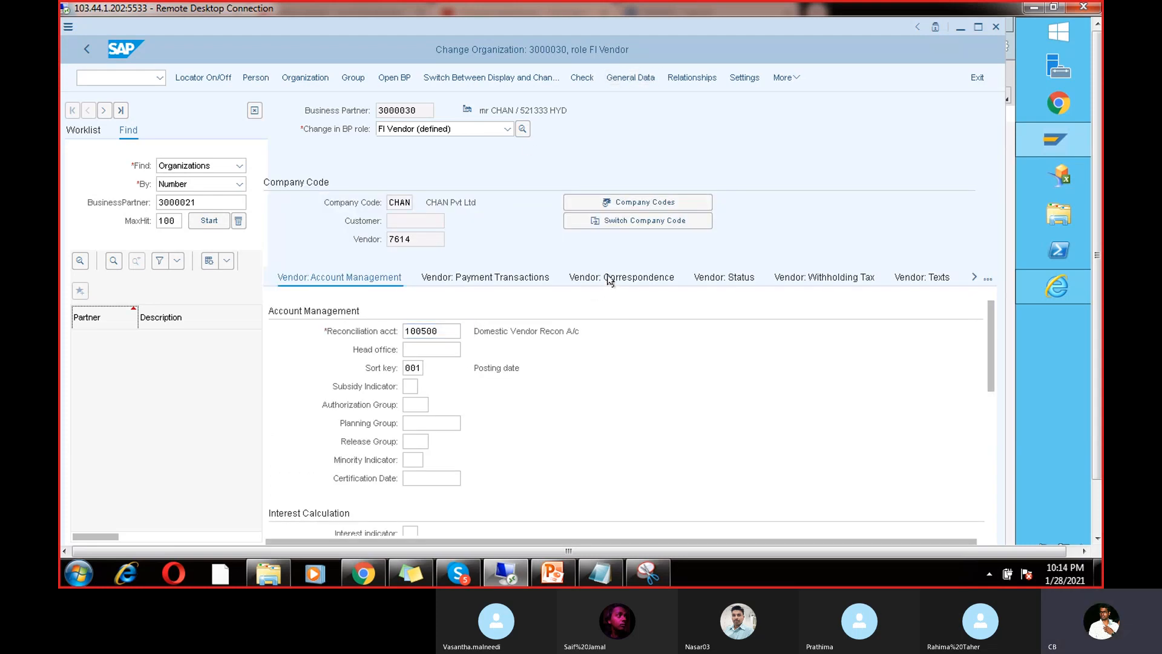
left_click(504, 274)
left_click(432, 459)
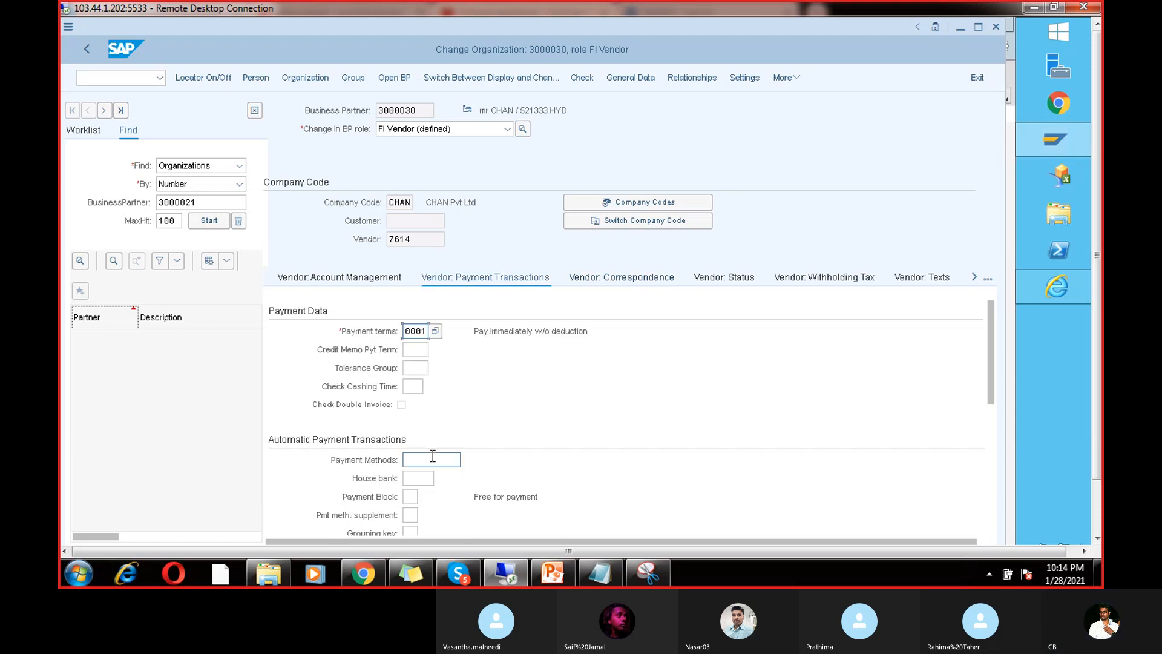
type("V")
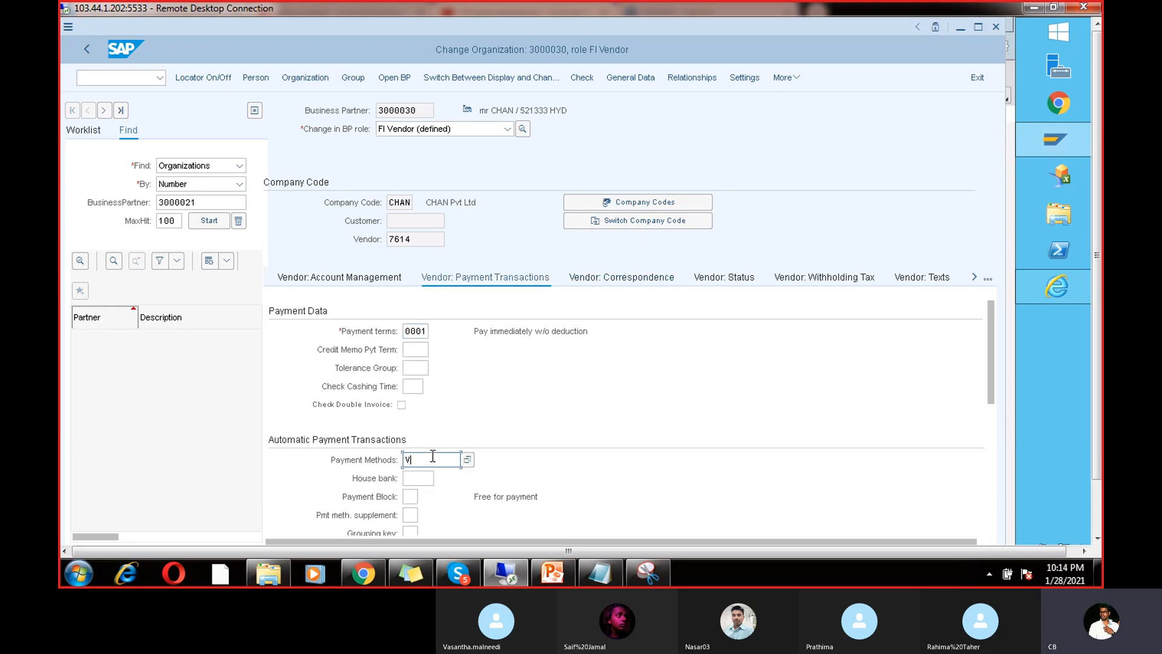
key("Return")
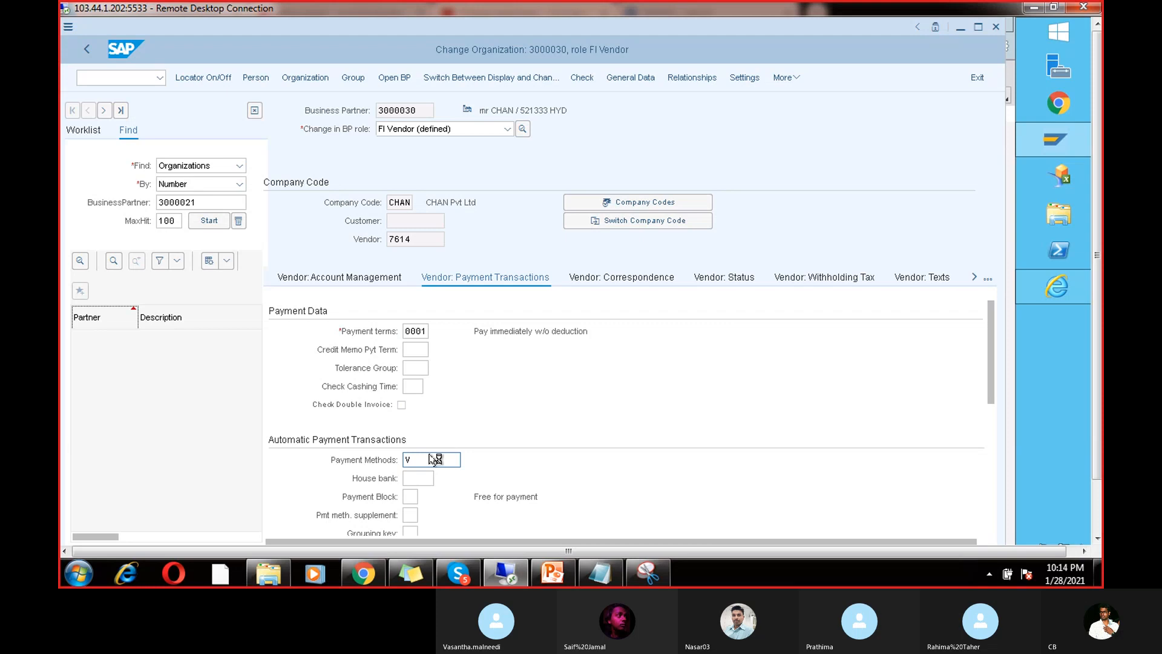
left_click(1096, 498)
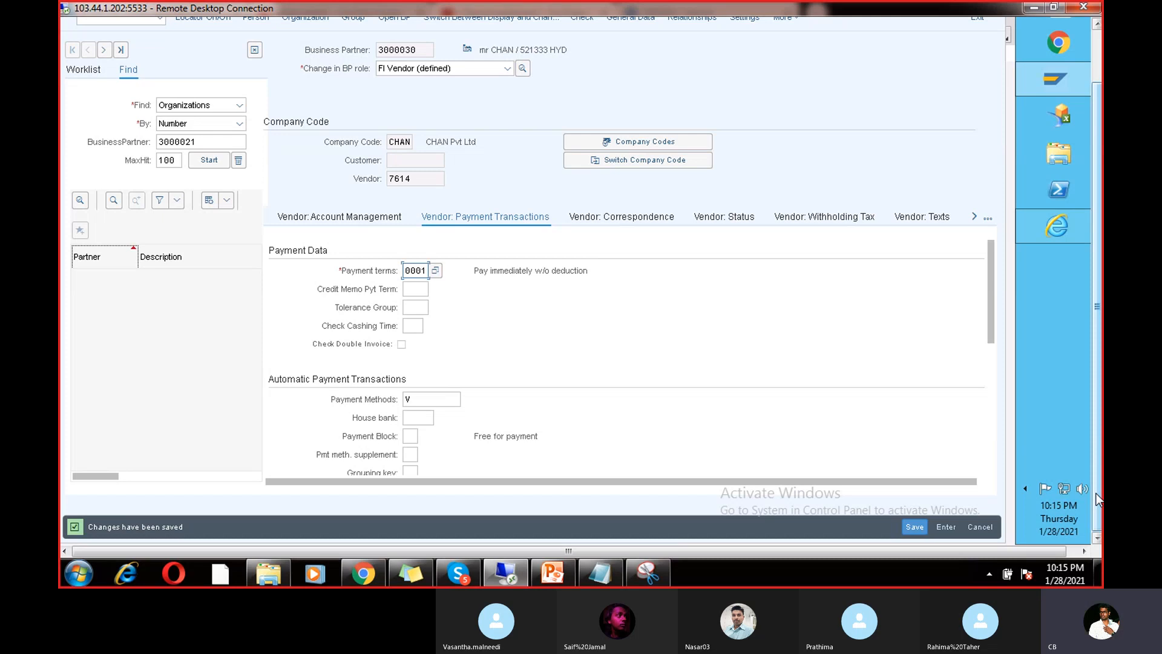
left_click(1098, 38)
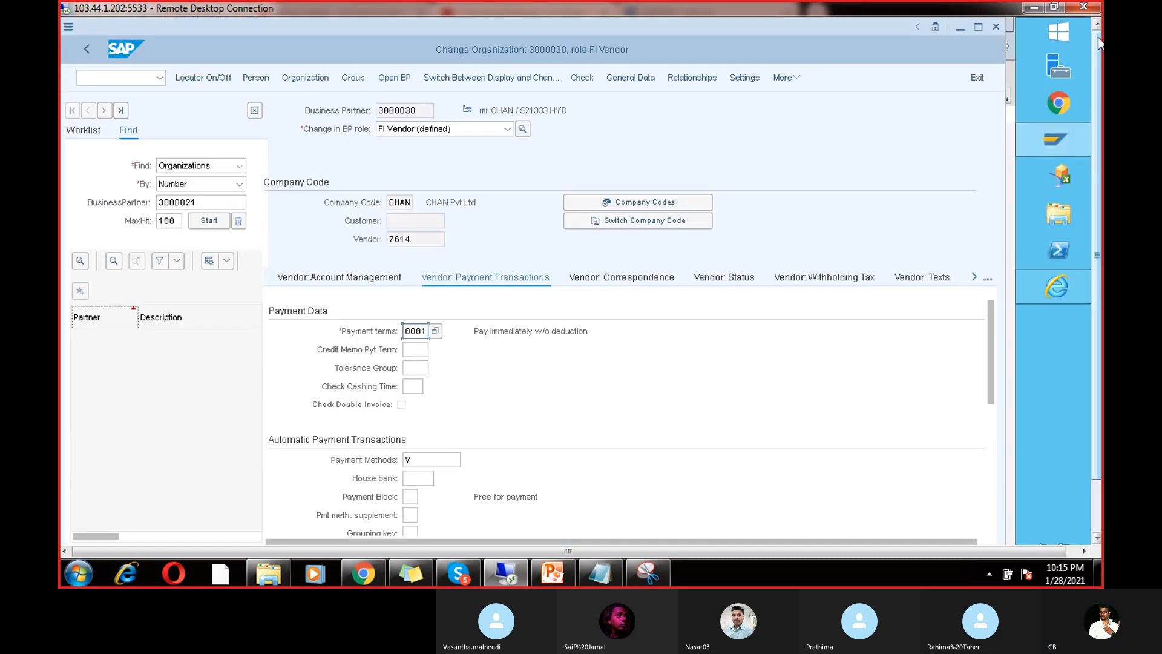
left_click(424, 460)
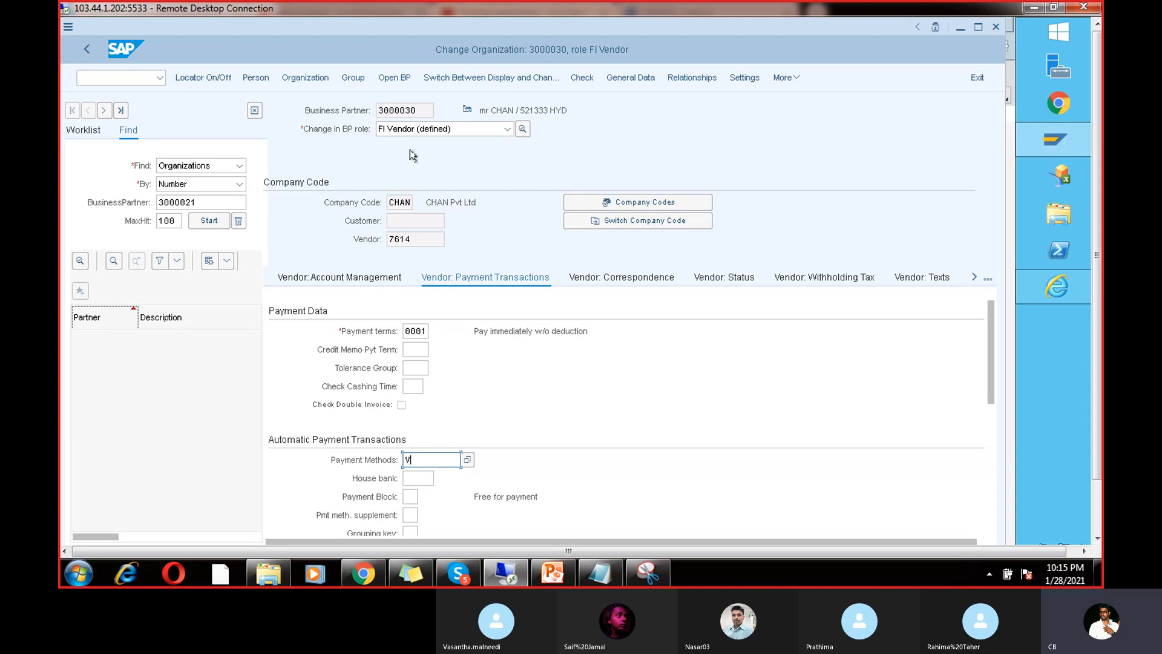
left_click(468, 459)
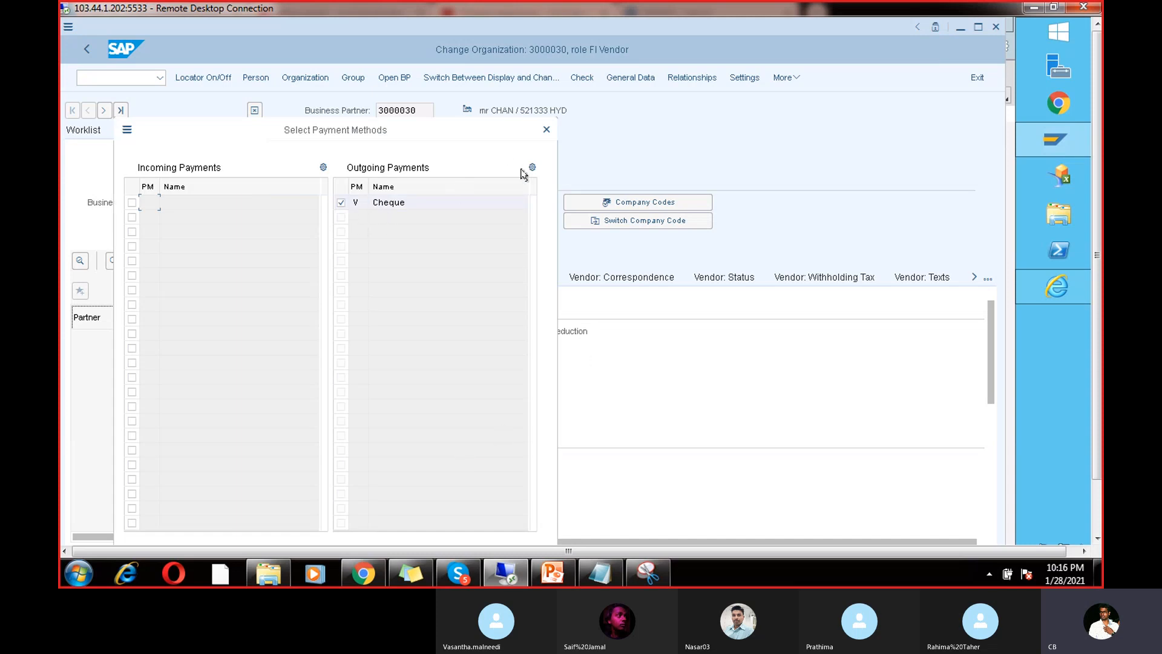
left_click(546, 129)
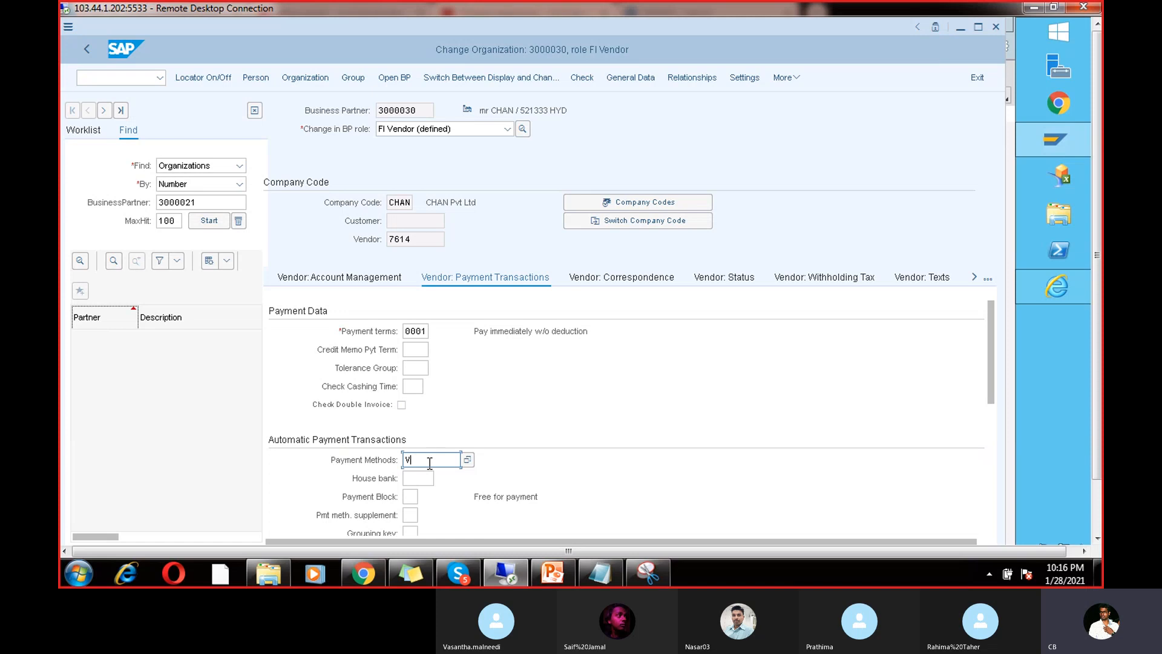
left_click(135, 80)
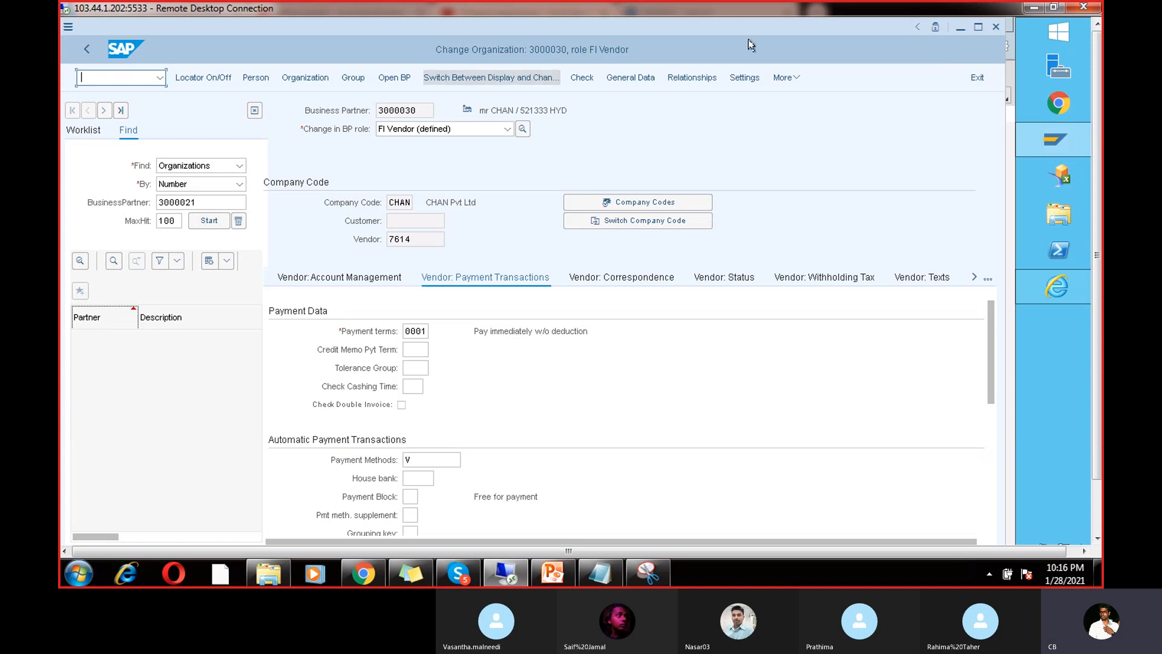
mouse_move(1039, 143)
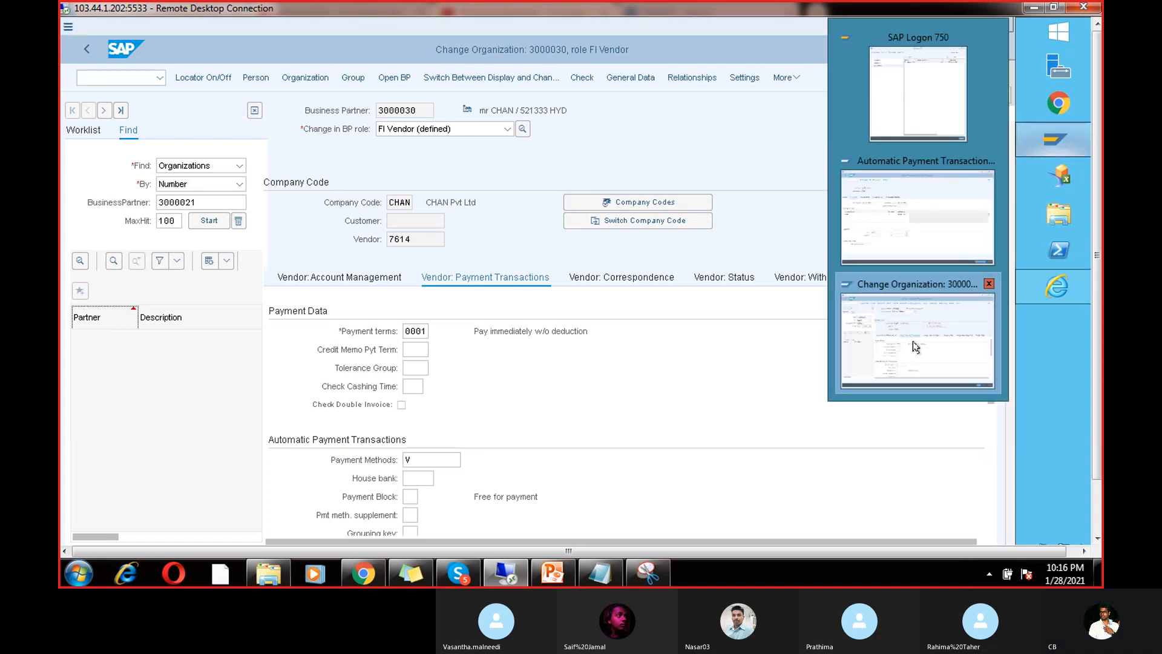
left_click(917, 259)
left_click(944, 338)
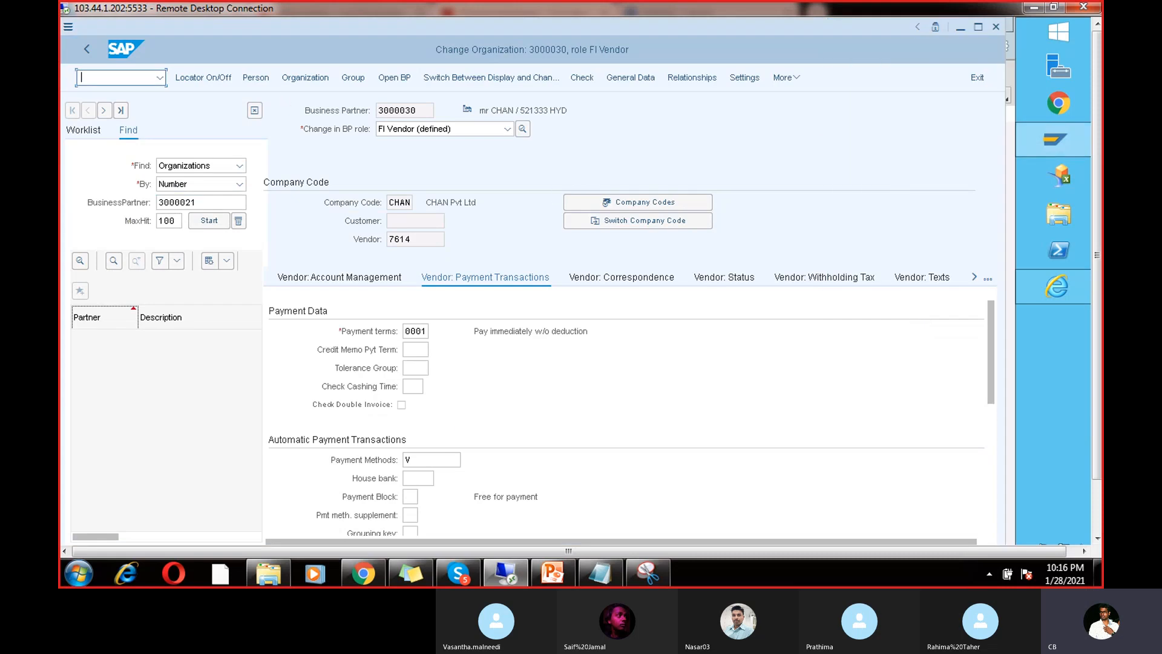
Step: List vendor 7614's open items in company code CHAN with FBL1N
type("/nfbl")
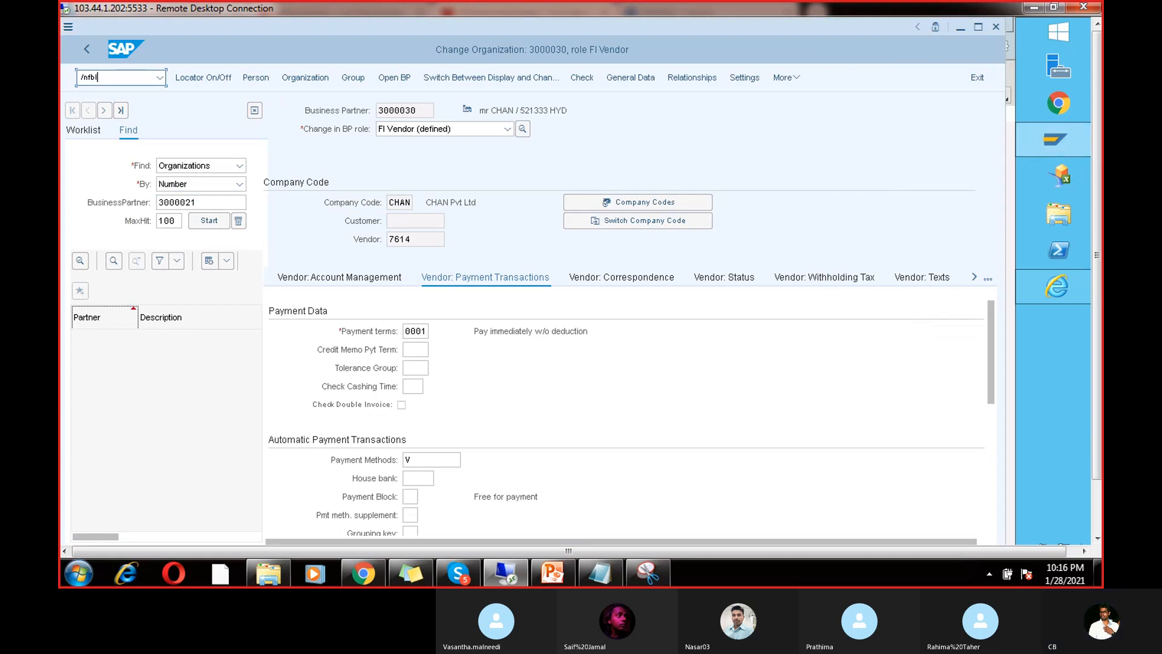
type("1n")
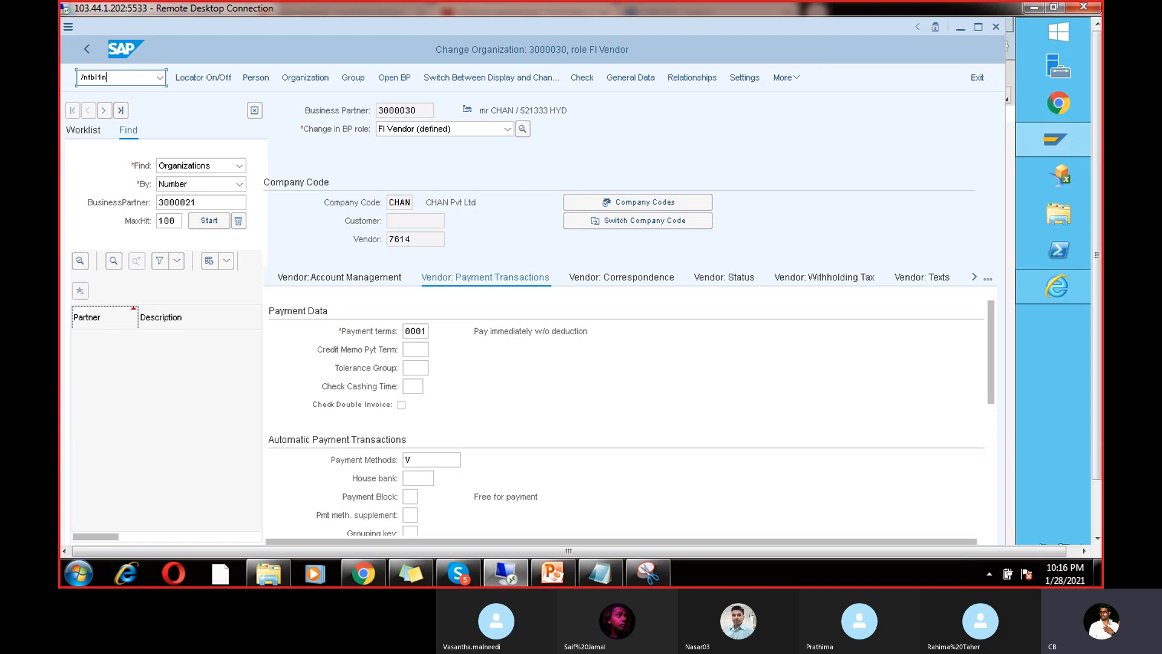
key("Return")
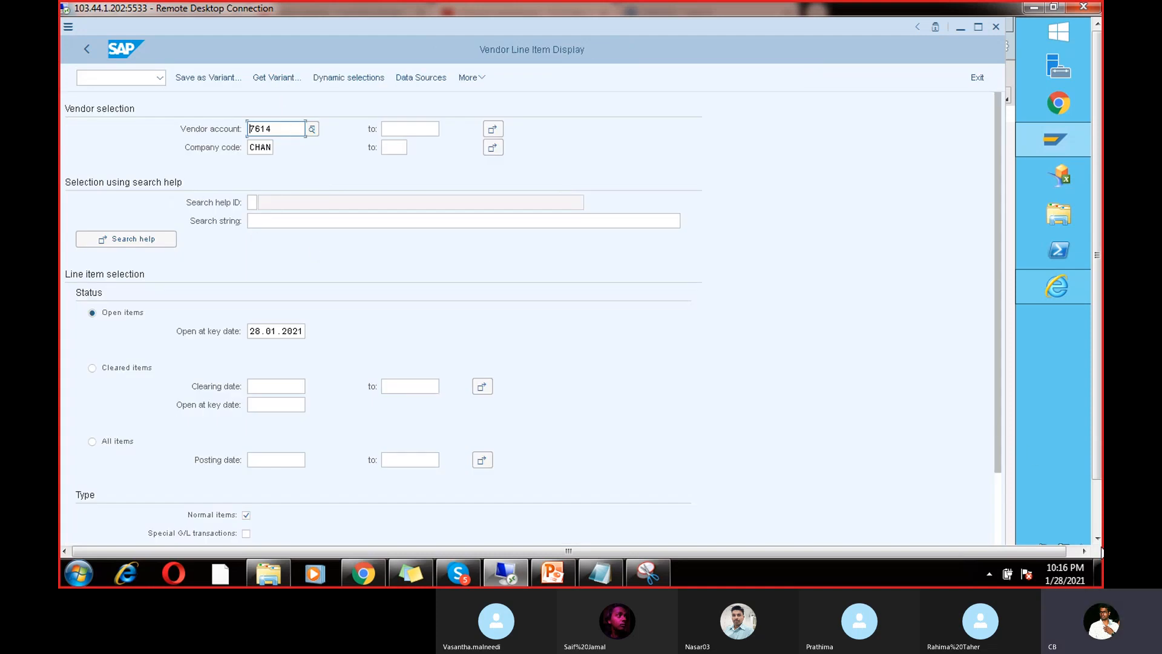
left_click(980, 530)
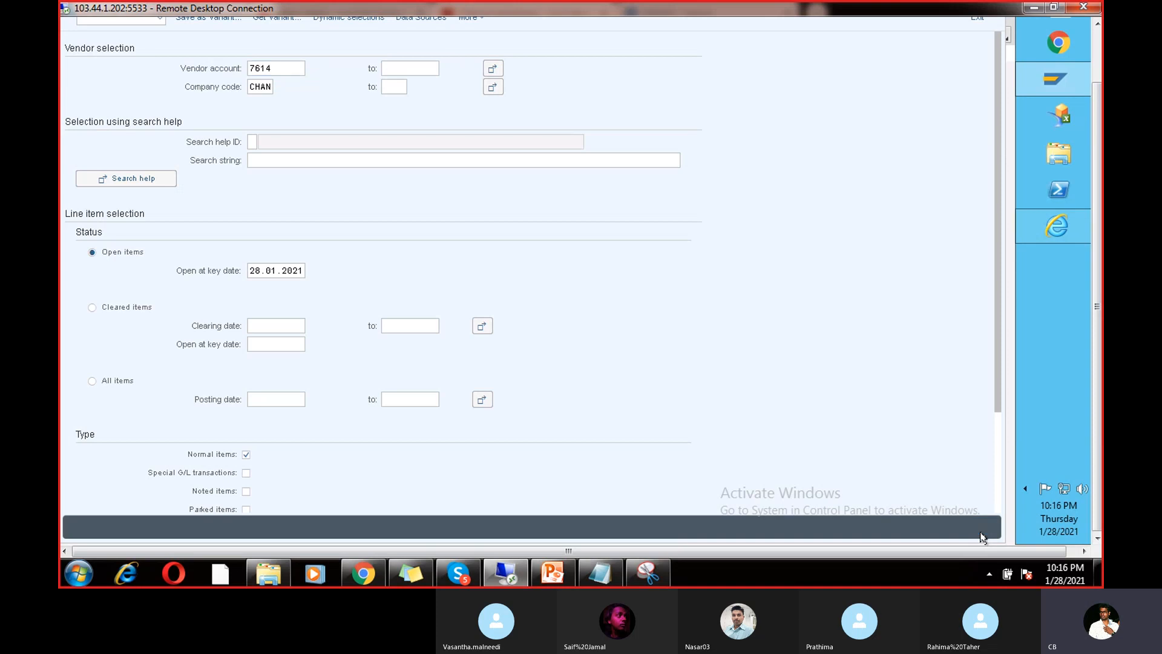
mouse_move(1057, 226)
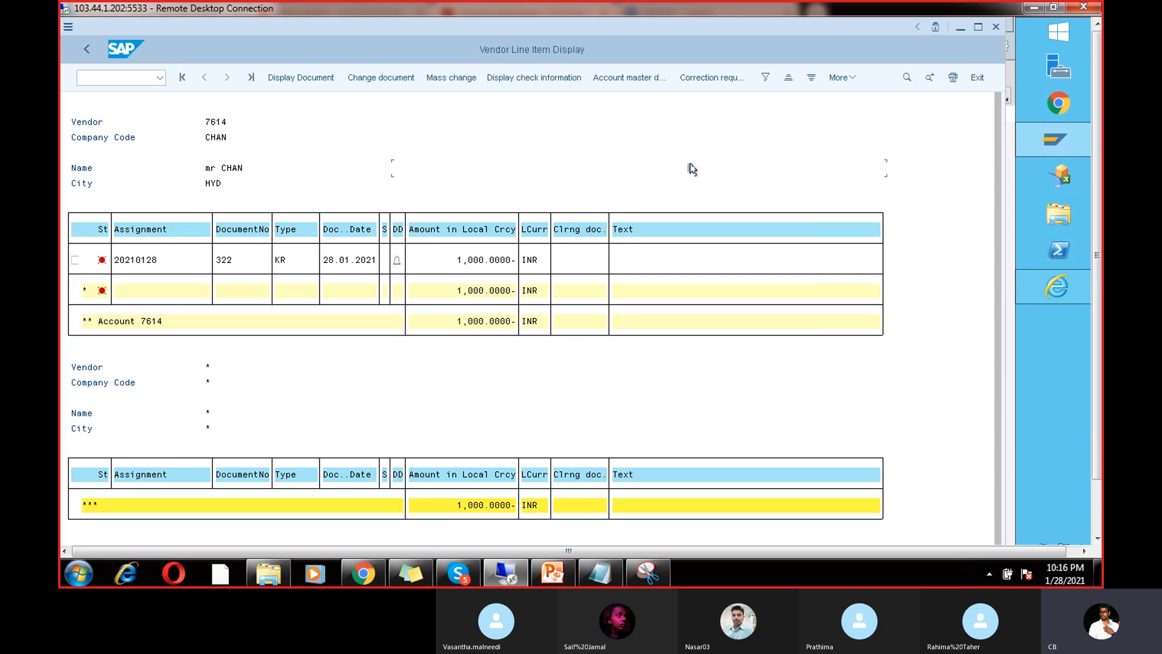
Step: Set payment block B (Blocked for payment) on invoice document 322 and save
double_click(143, 261)
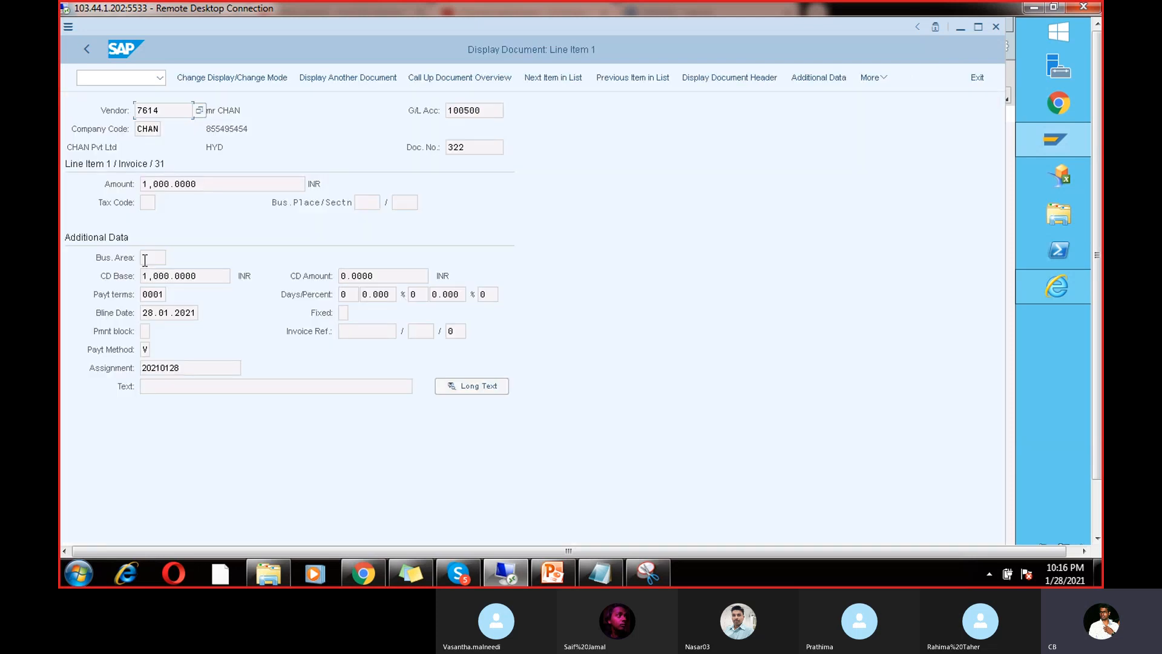
left_click(217, 77)
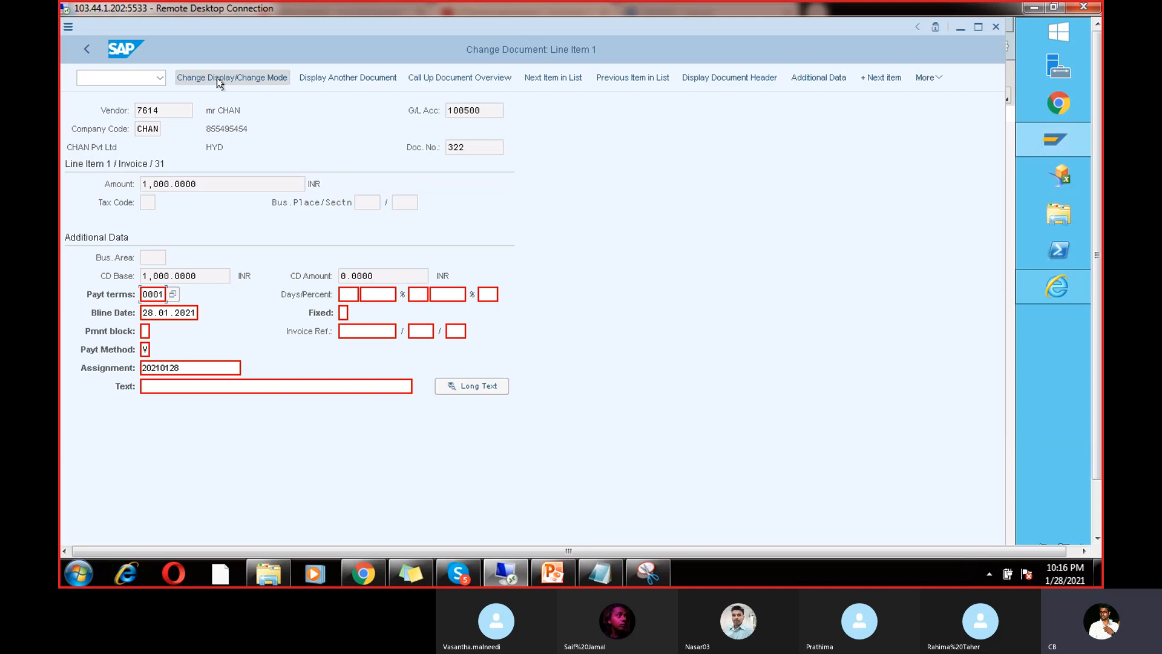
left_click(146, 332)
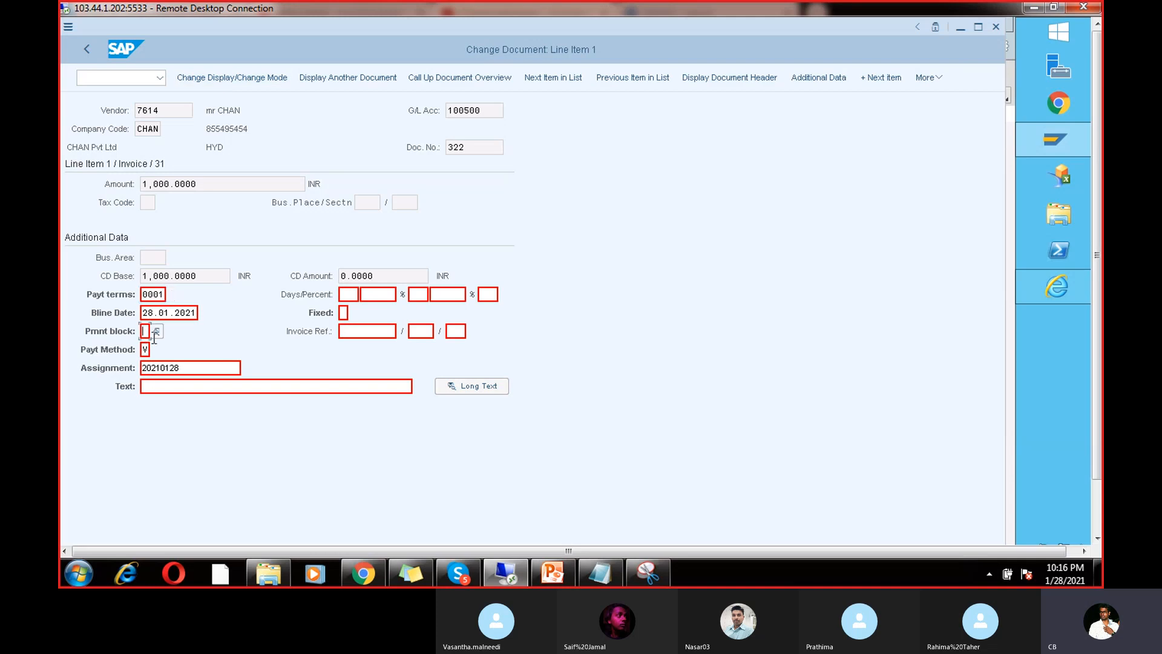
left_click(156, 331)
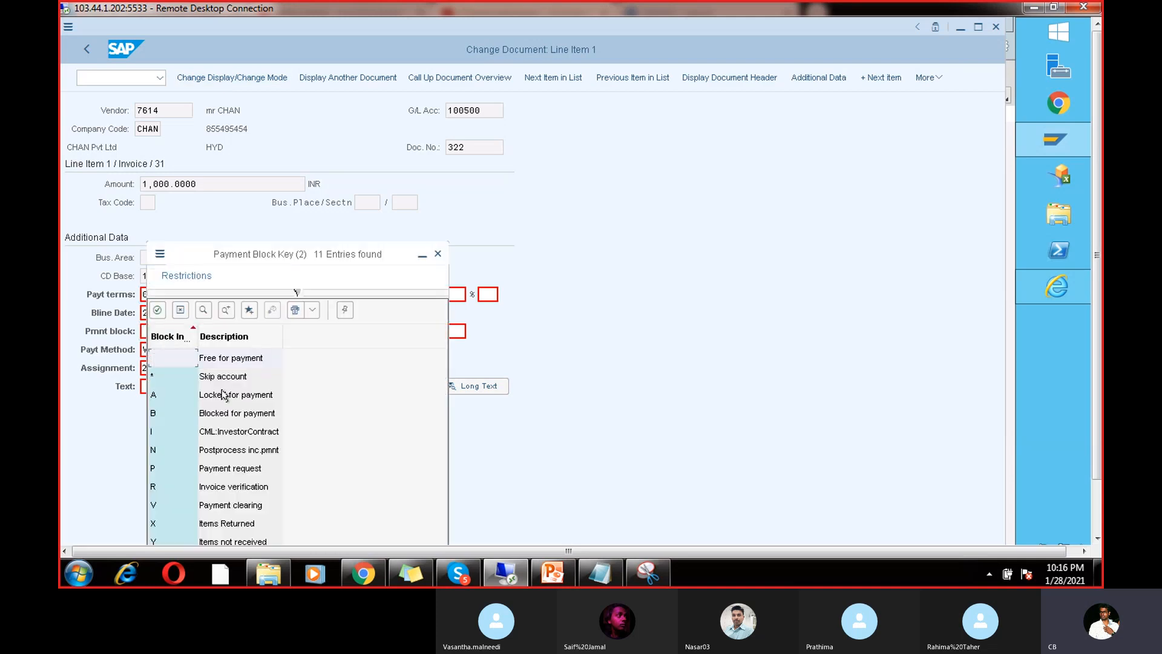
double_click(245, 359)
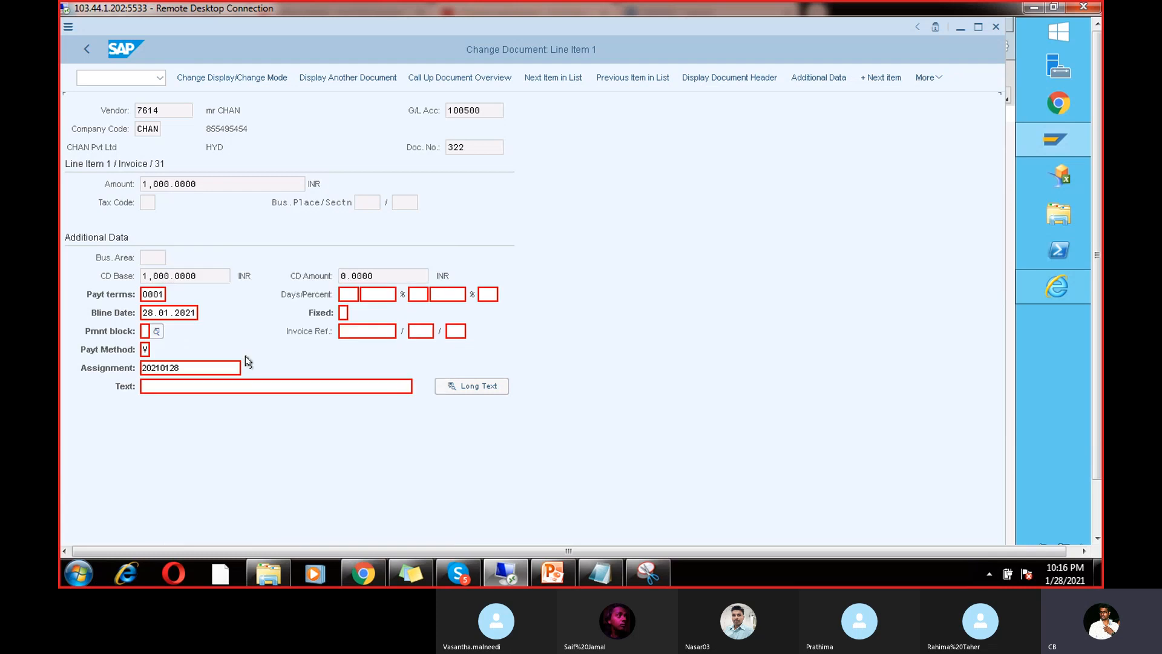
left_click(156, 332)
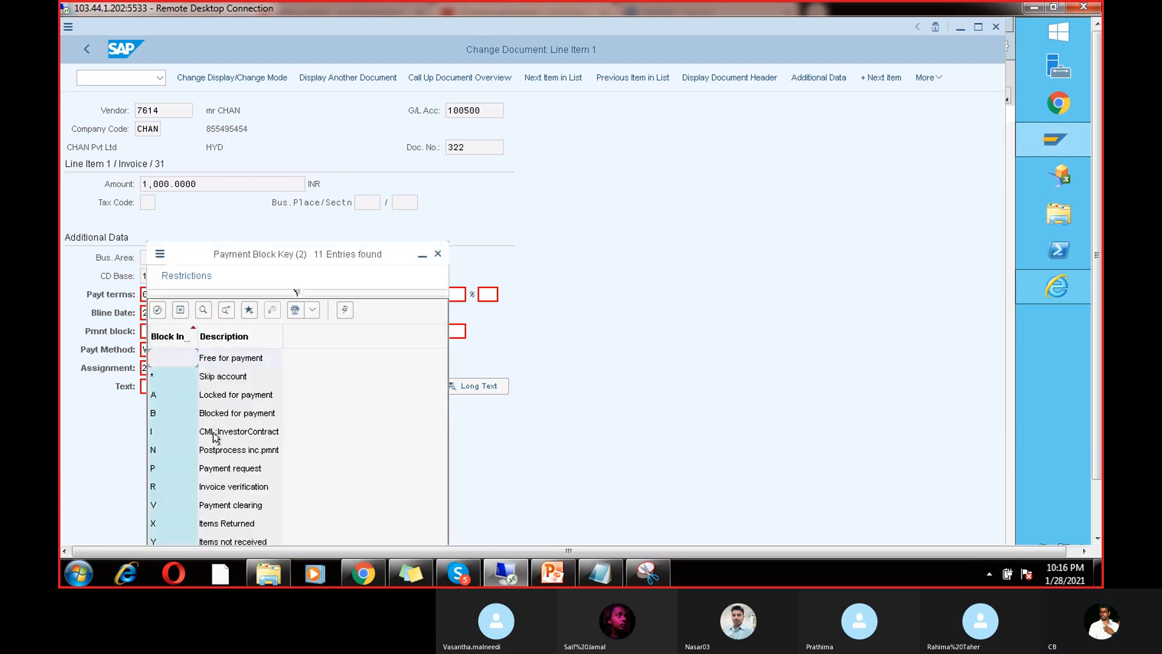
left_click(264, 414)
double_click(265, 414)
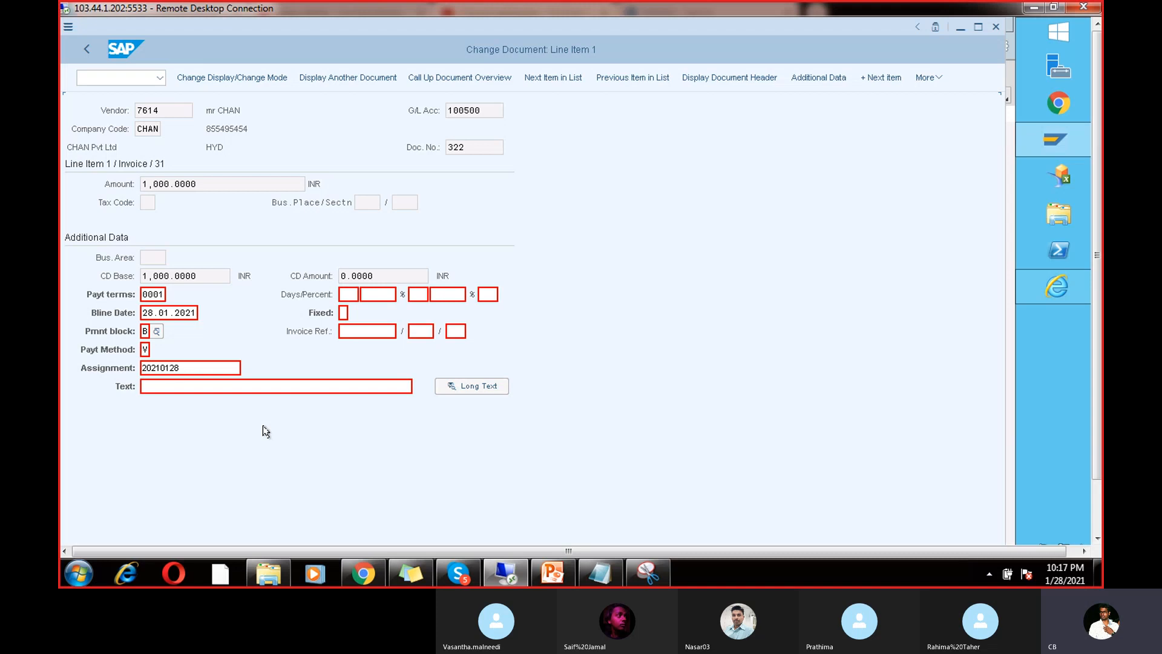
key("ctrl+s")
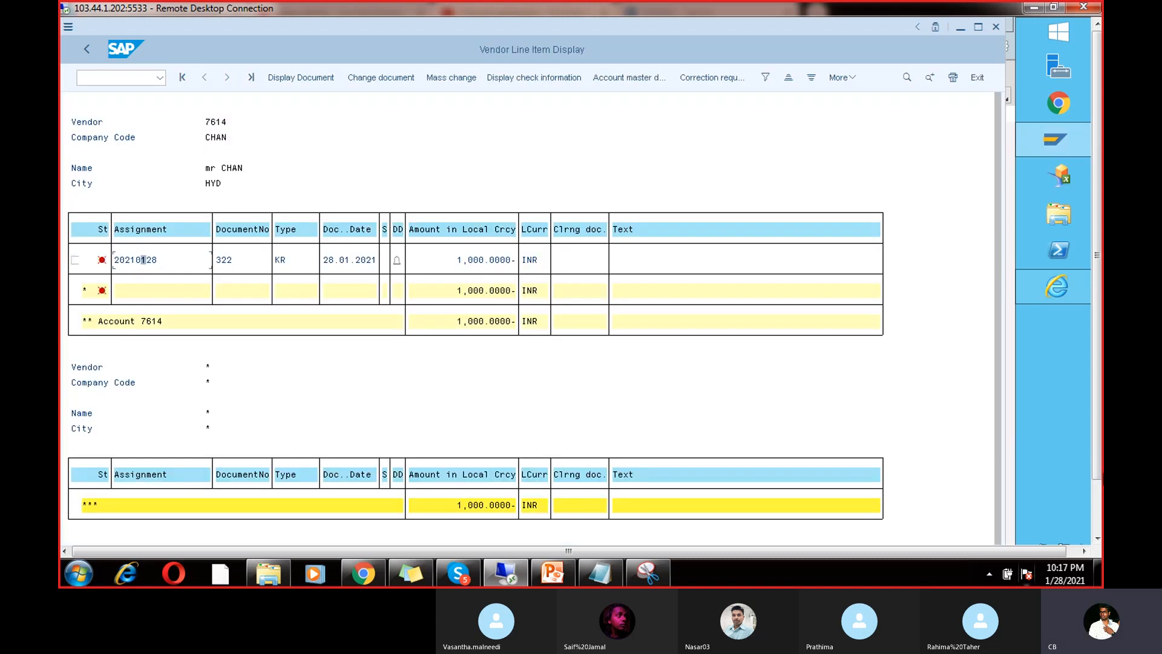
Step: Return to the RUN5 payment run window and review its parameters and additional log
left_click(1096, 497)
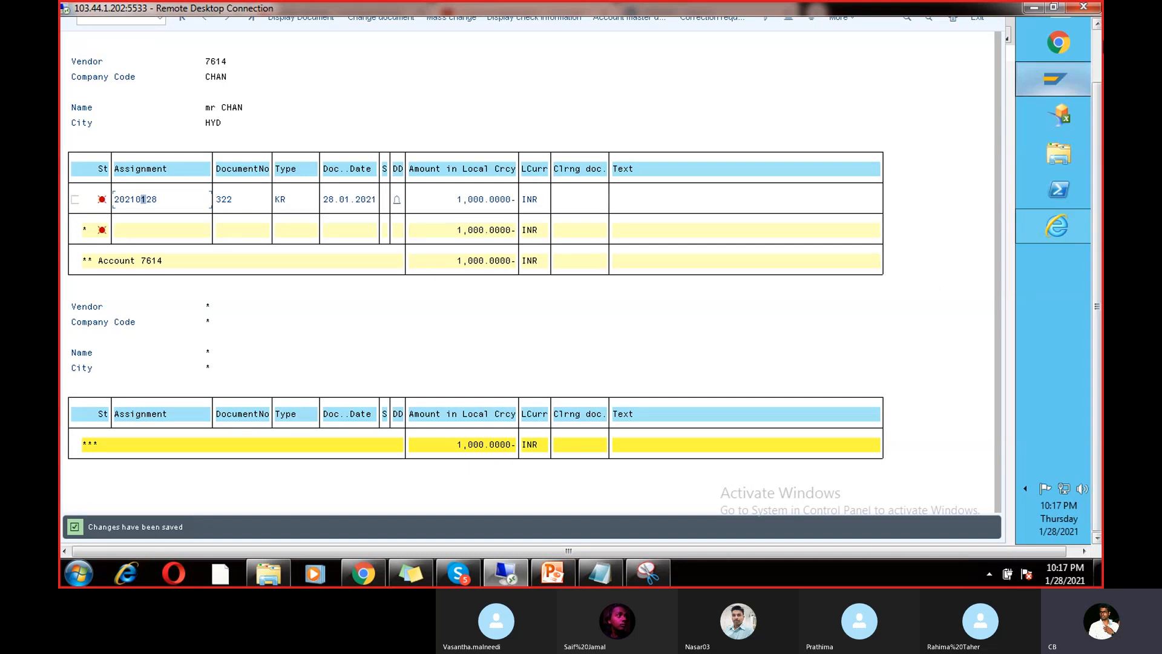
left_click(1097, 55)
mouse_move(1057, 138)
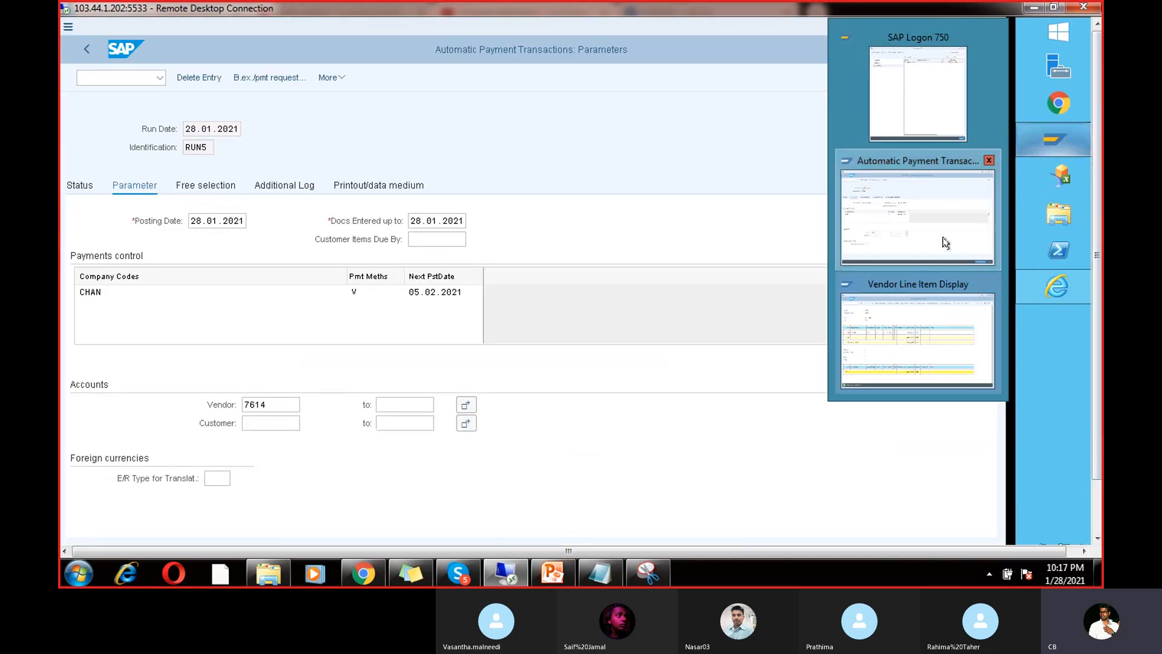
left_click(942, 251)
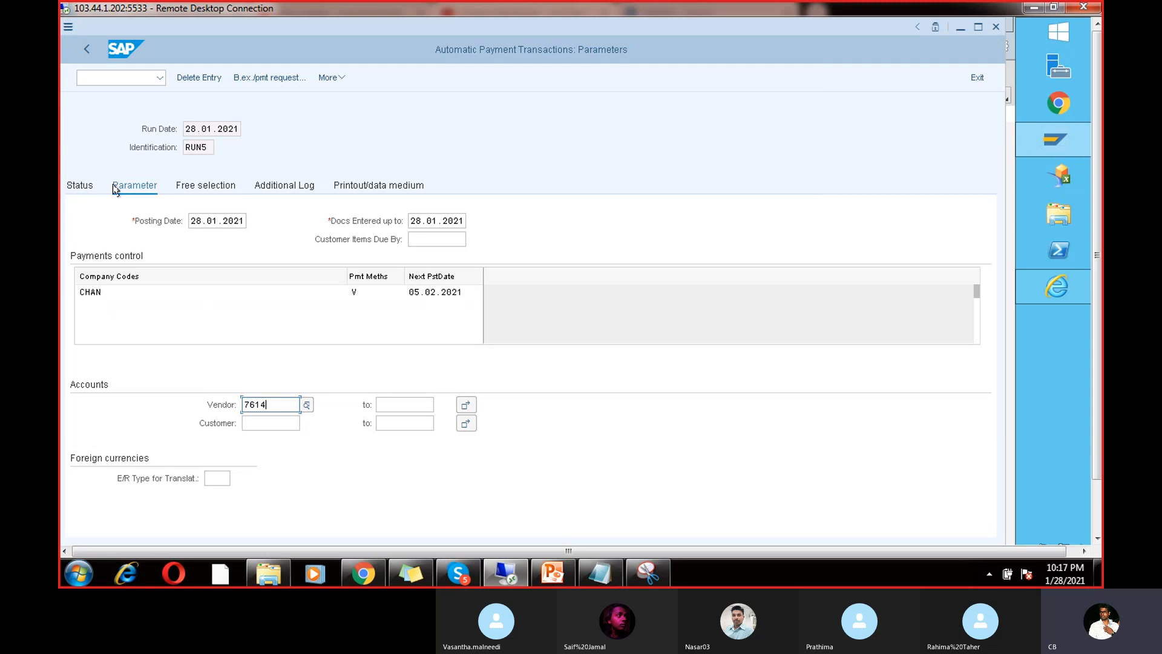
left_click(276, 182)
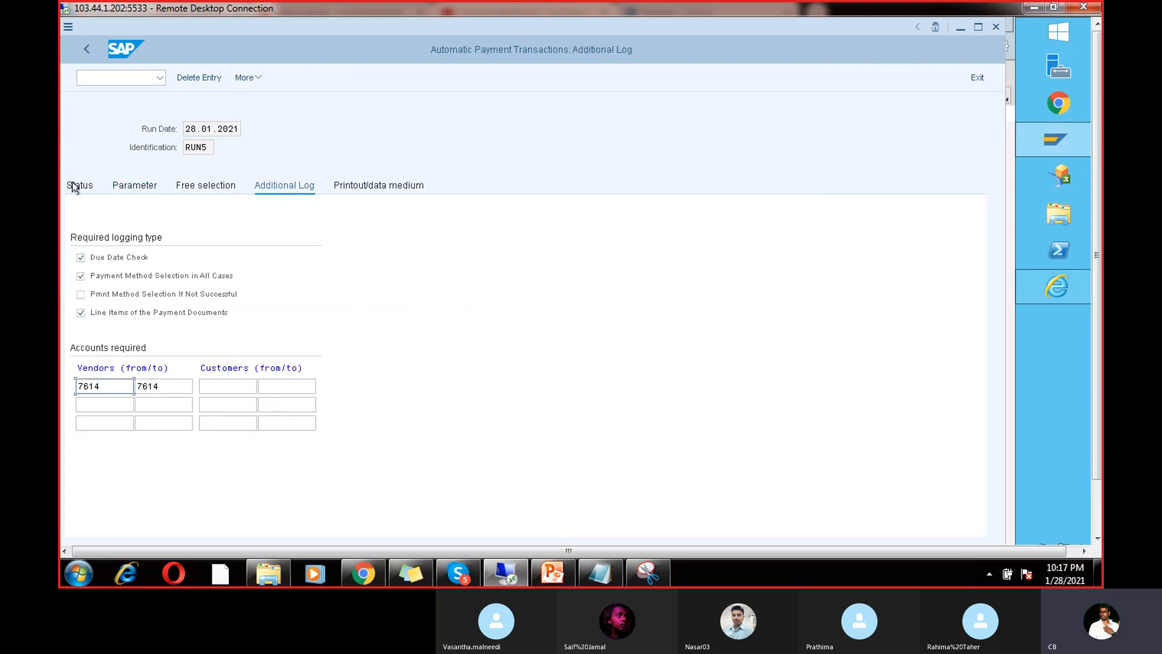
left_click(142, 192)
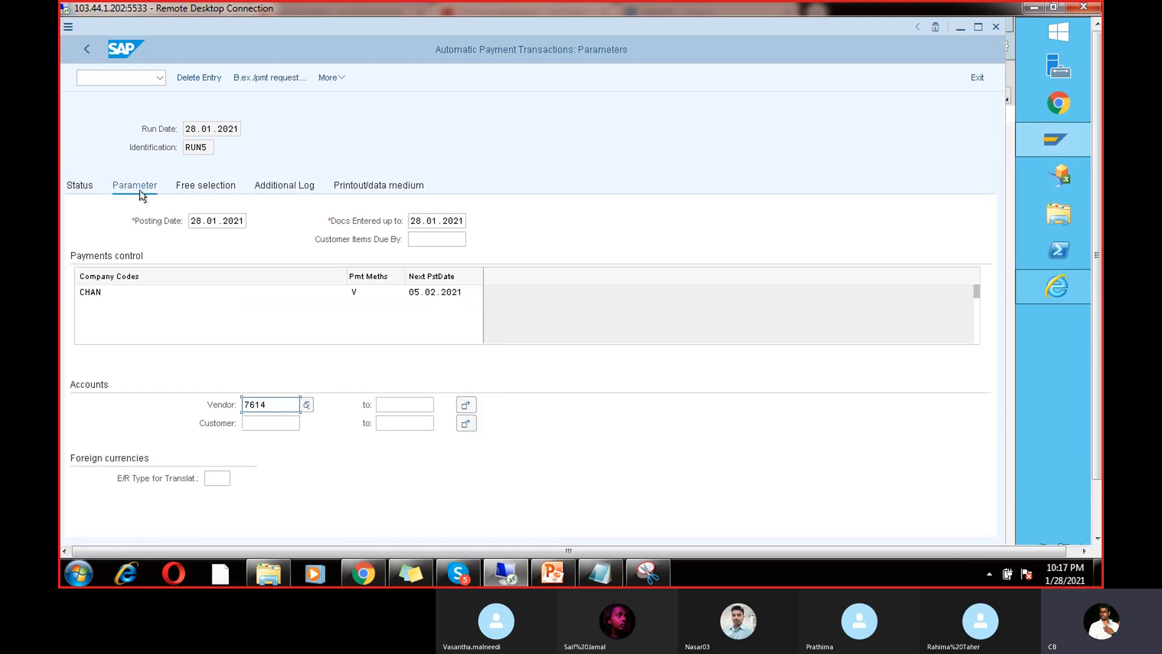
Step: Save the RUN5 parameters and schedule the payment proposal to start immediately
left_click(79, 188)
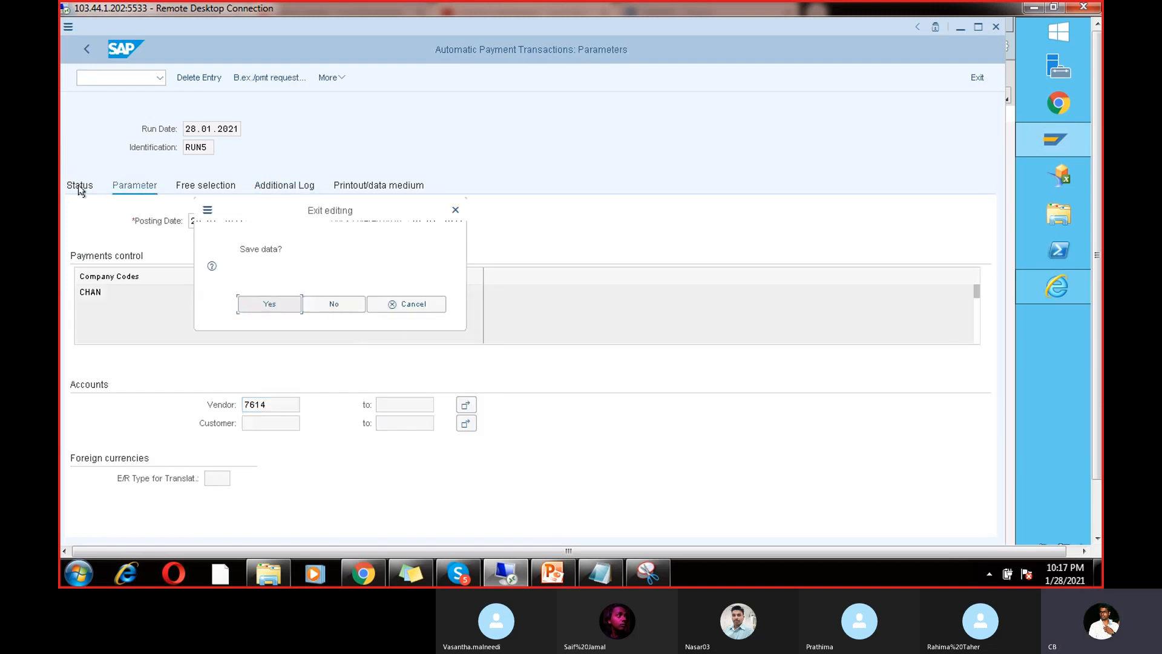
left_click(281, 303)
left_click(236, 80)
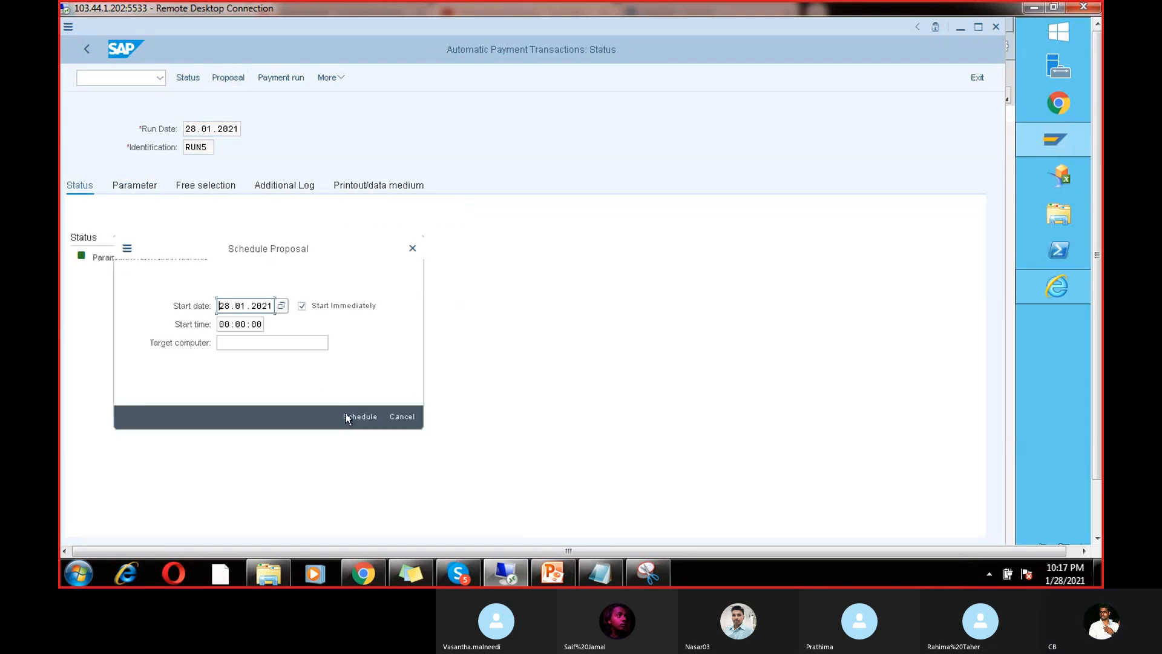
left_click(343, 416)
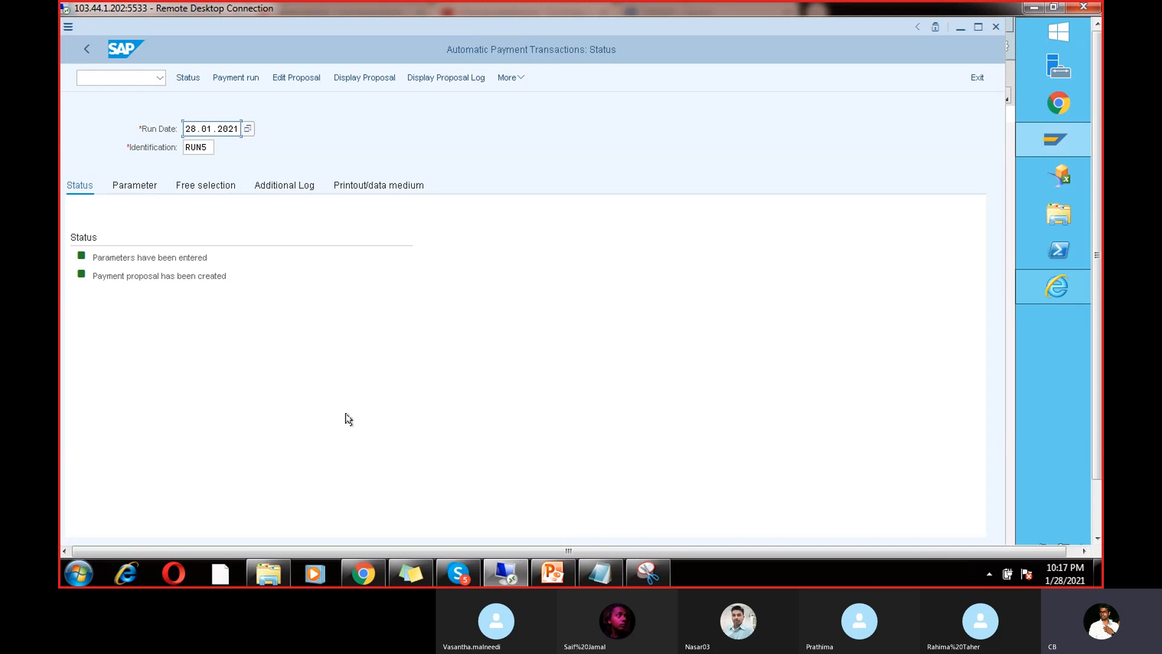
Step: Display the proposal and confirm vendor 7614's document 322 shows payment block B
left_click(365, 79)
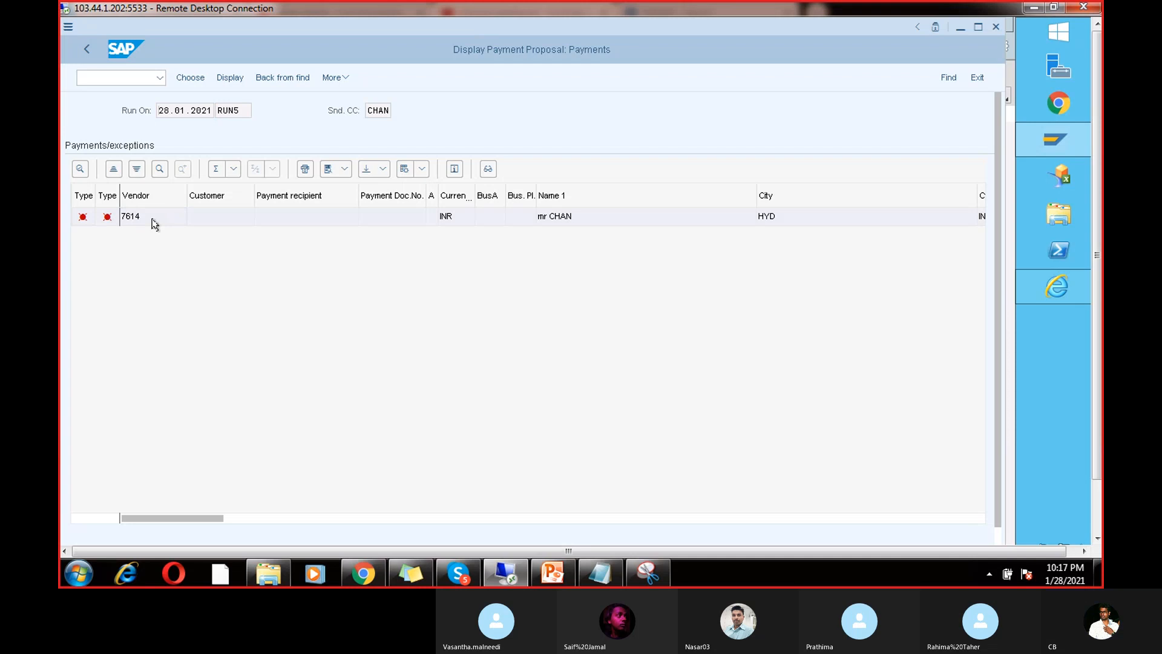
double_click(153, 221)
double_click(147, 295)
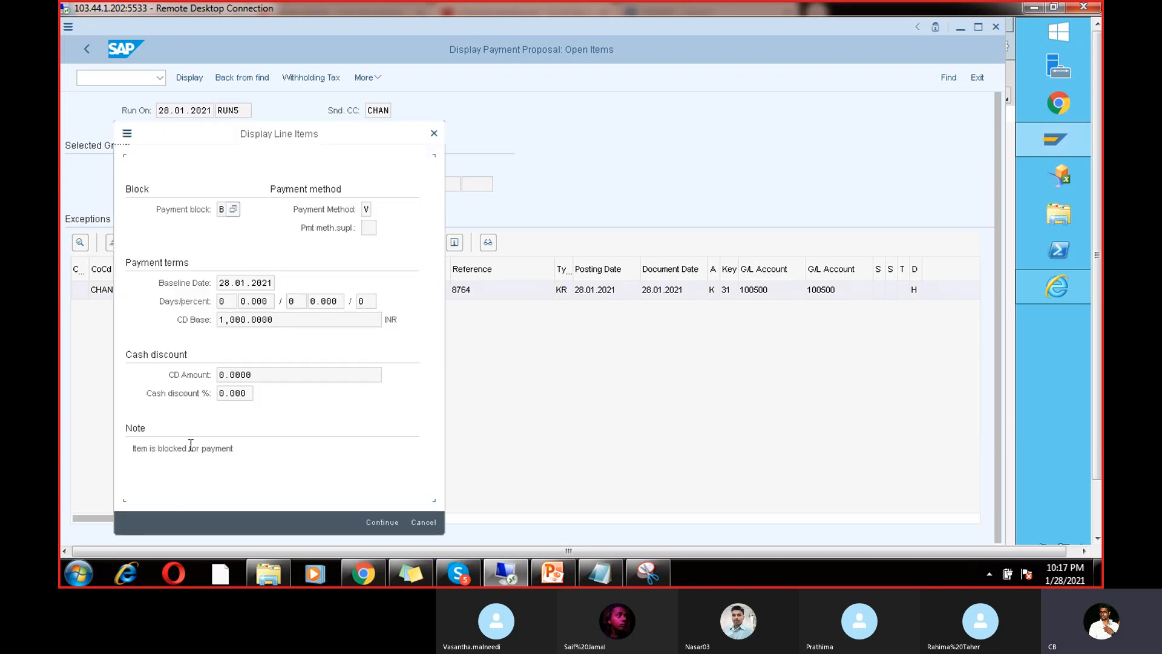
left_click(222, 210)
left_click(233, 209)
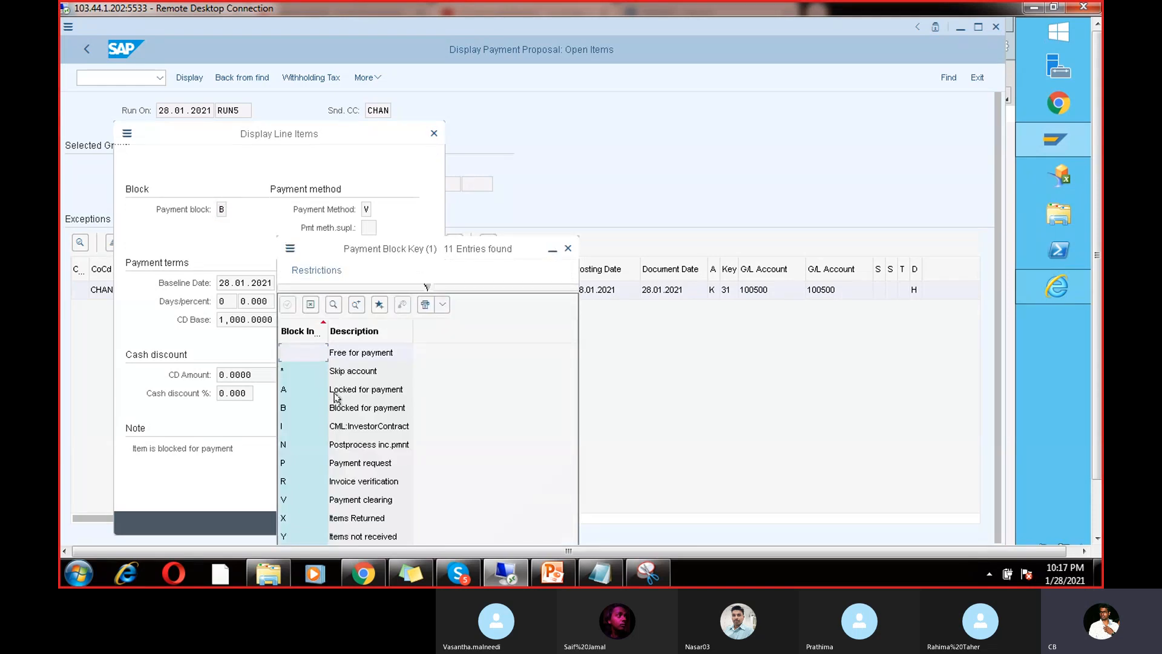
left_click(342, 408)
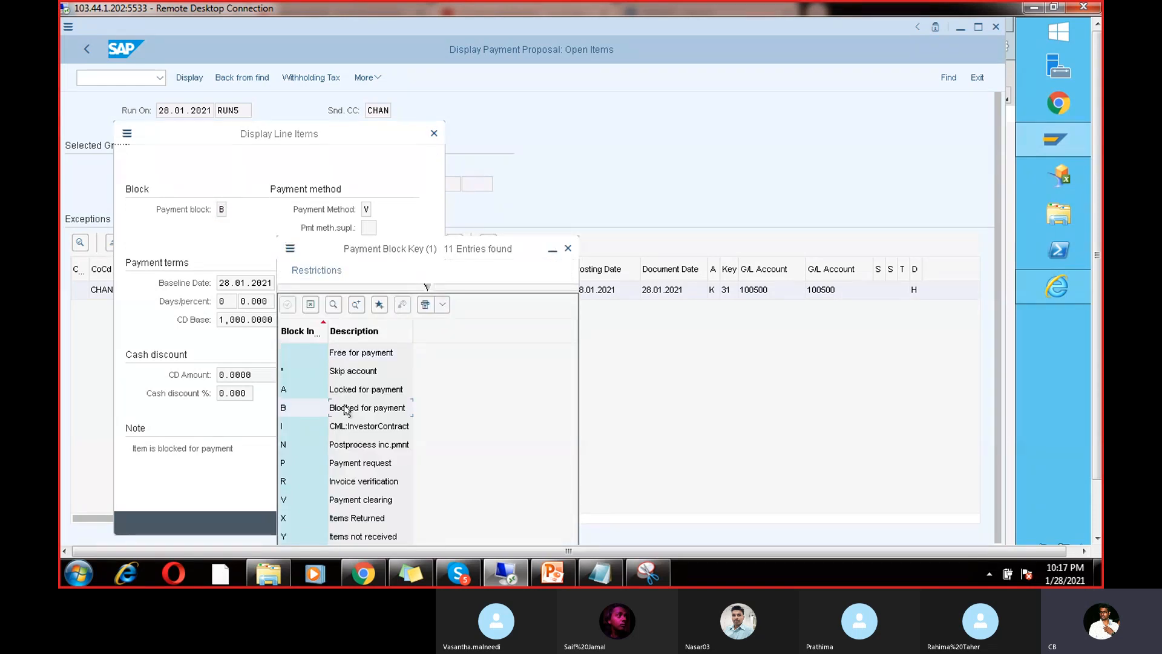
left_click(567, 248)
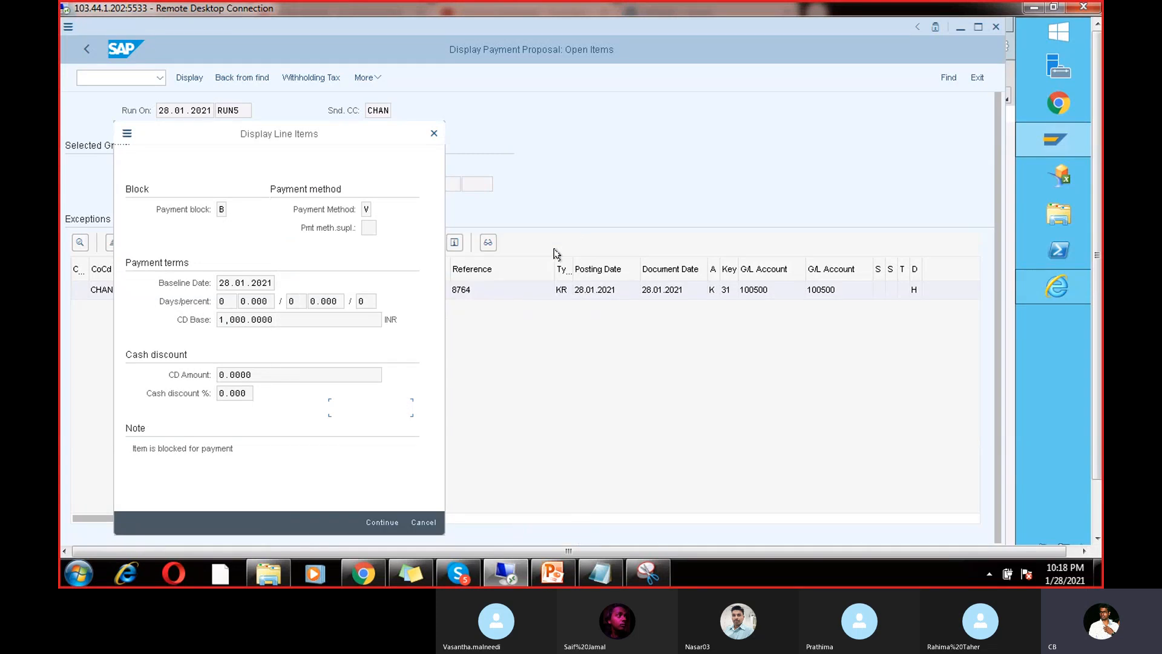
Step: Close the item details and go back to vendor 7614's line item display
left_click(433, 134)
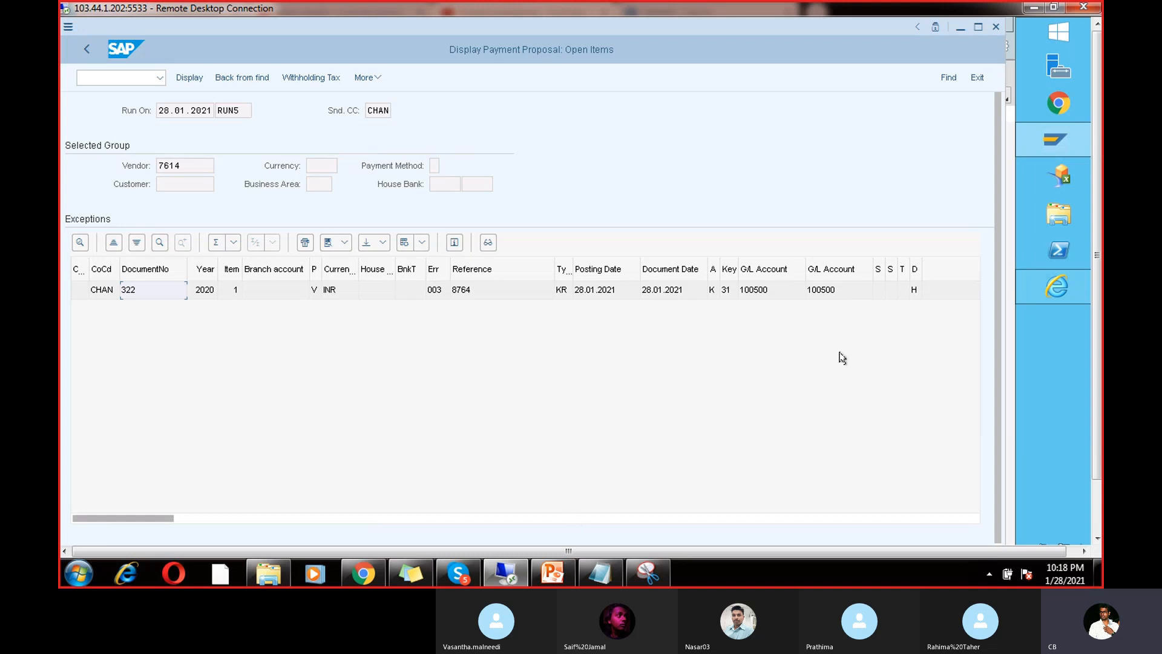
mouse_move(1054, 140)
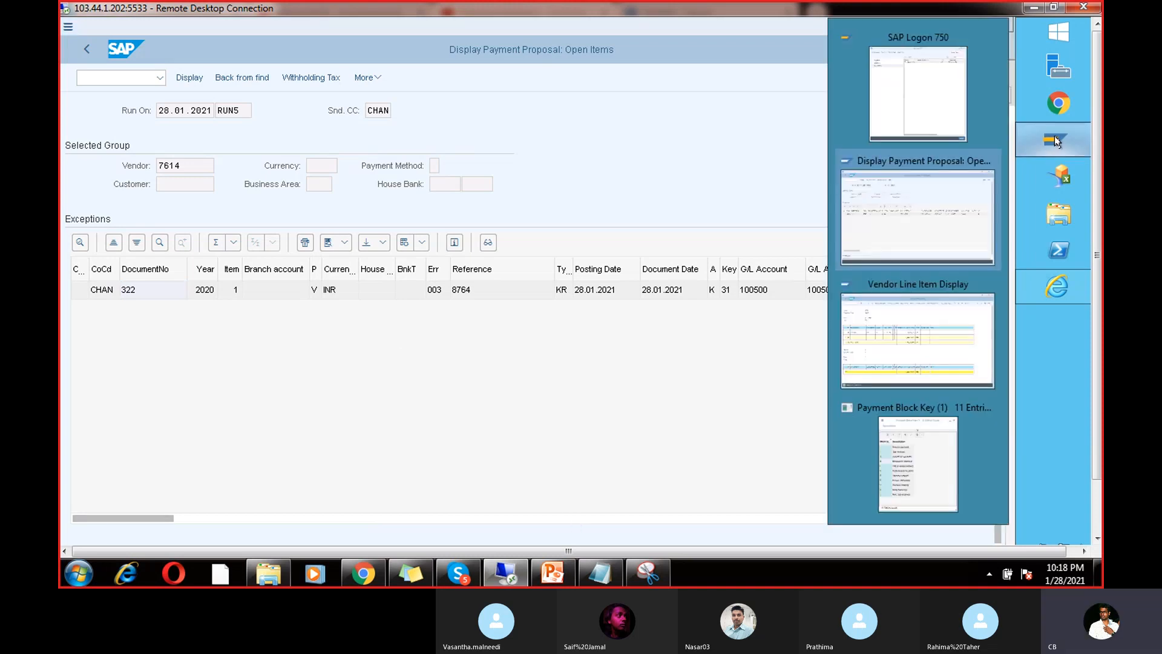
left_click(930, 341)
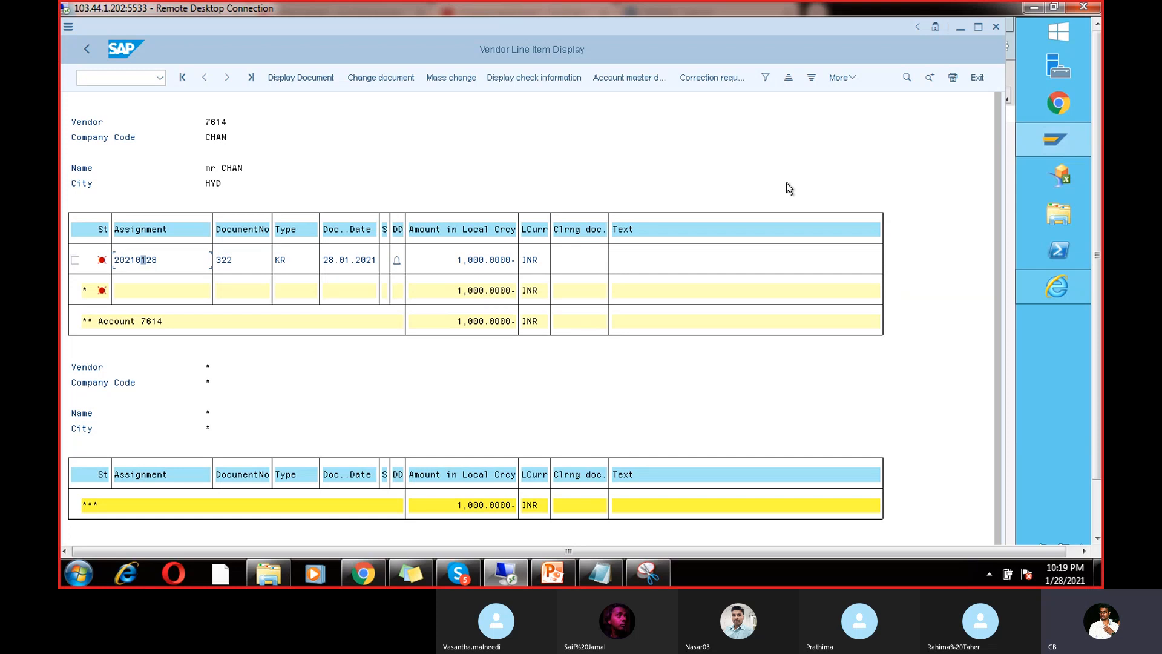
Step: Leave the line item display and start the customizing transaction SPRO
left_click(130, 78)
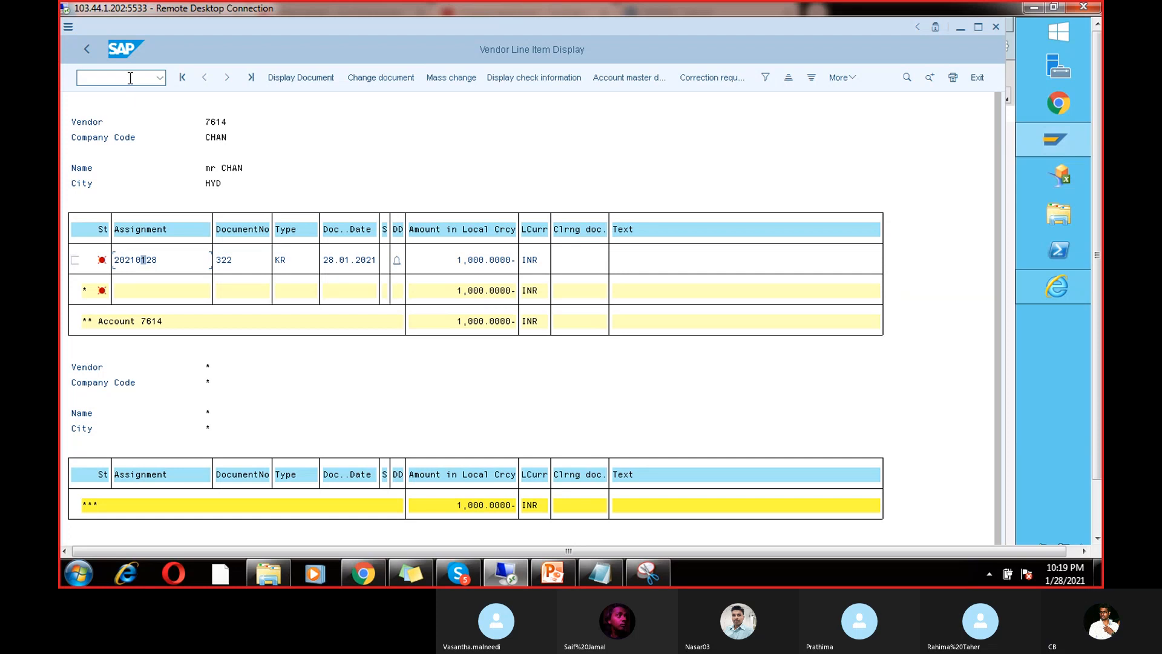
type("/n")
key("Return")
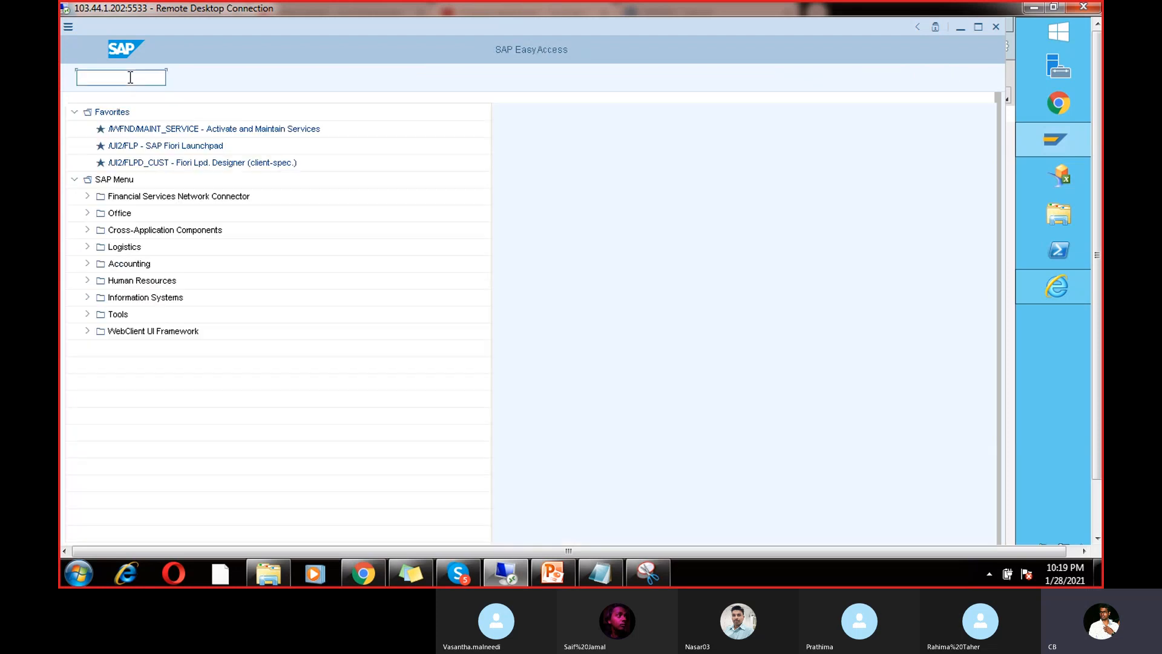
type("spro")
key("Return")
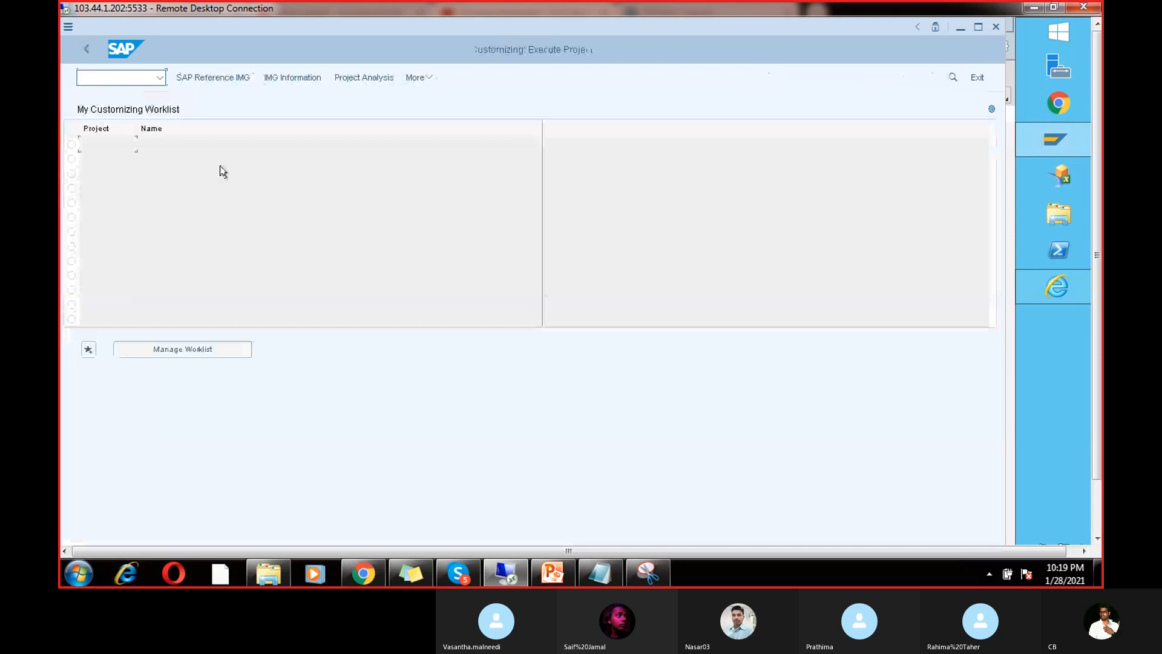
Step: Run Classify G/L Accounts under General Ledger Accounting > Business Transactions > Document Splitting for chart CHAN
left_click(225, 81)
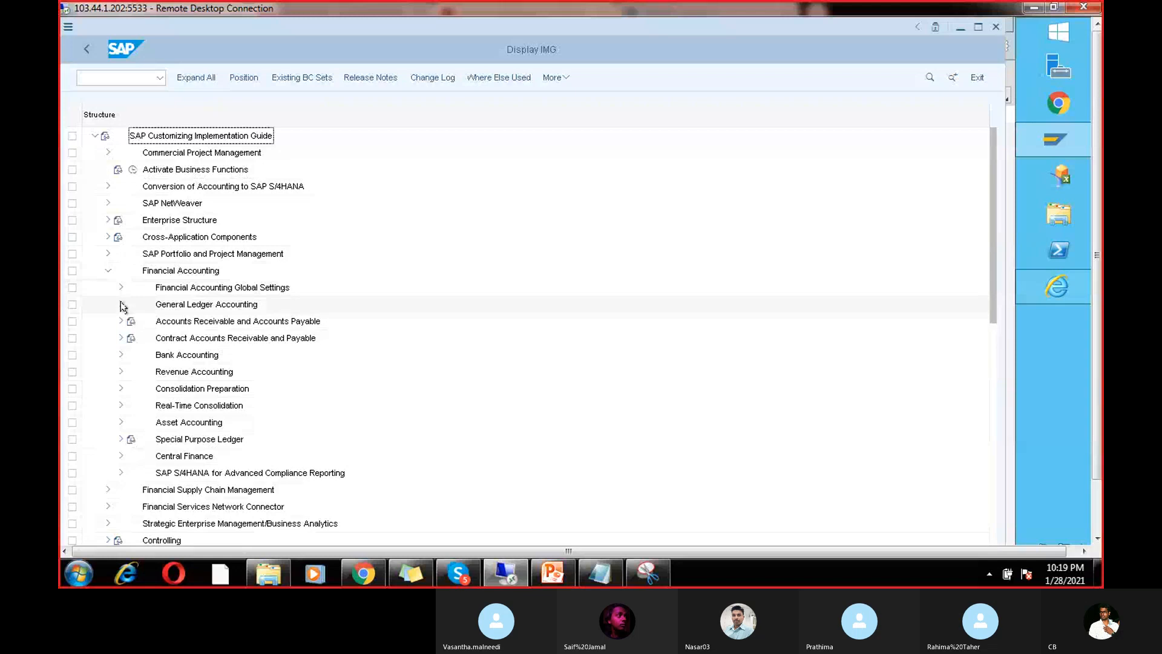
left_click(121, 304)
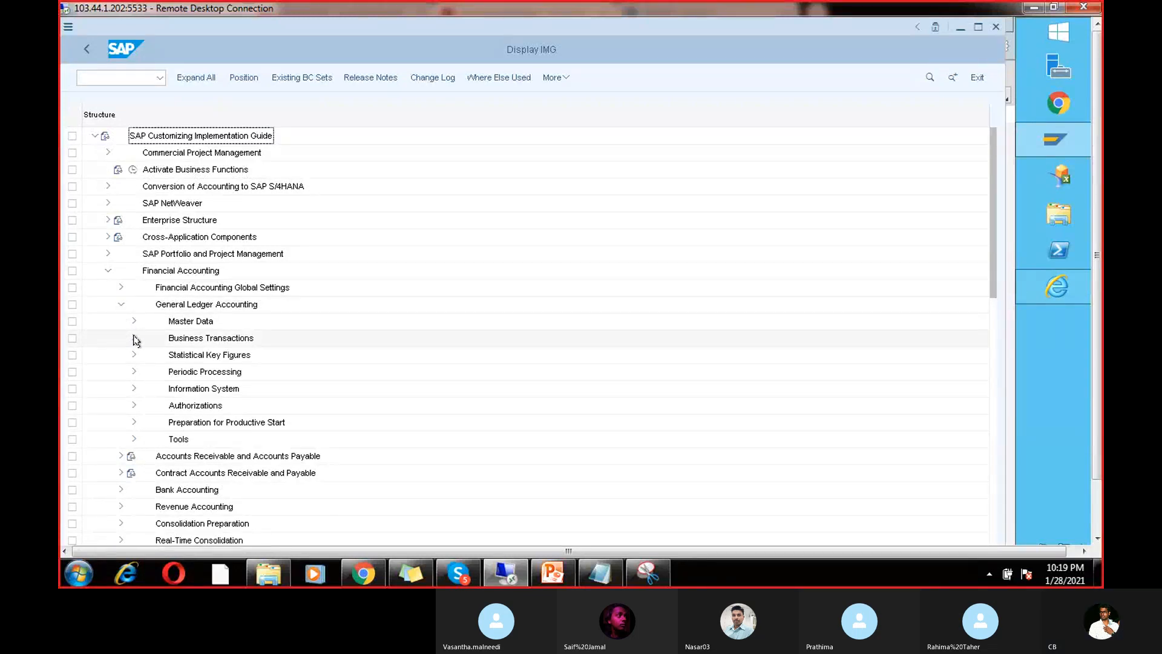
left_click(135, 338)
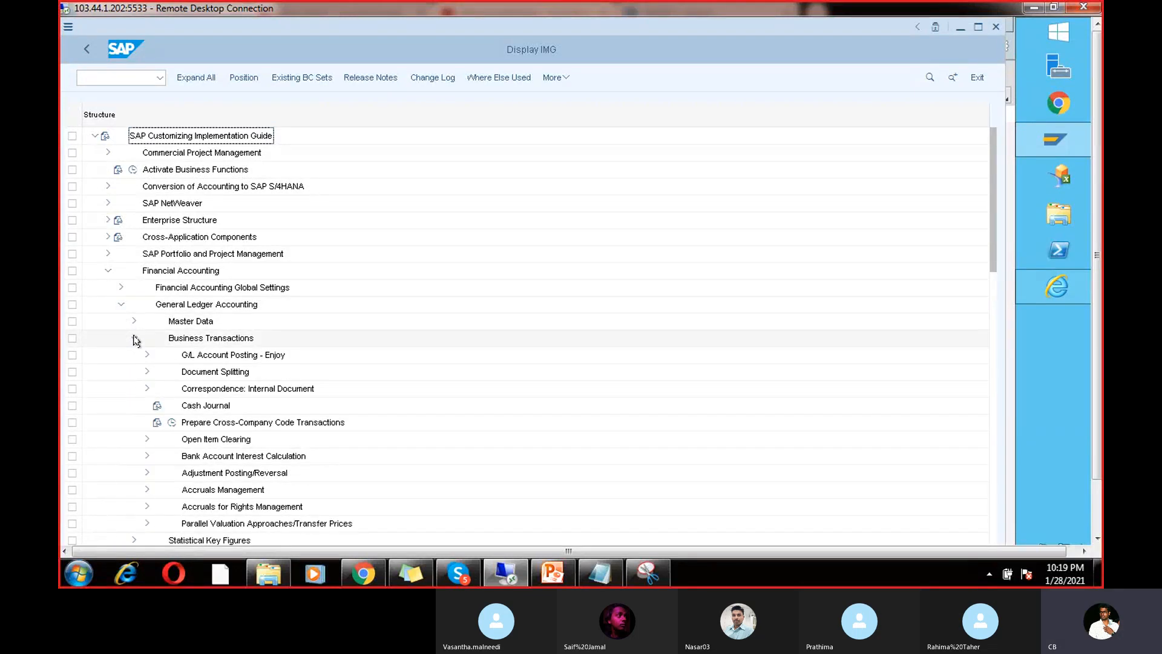
left_click(147, 372)
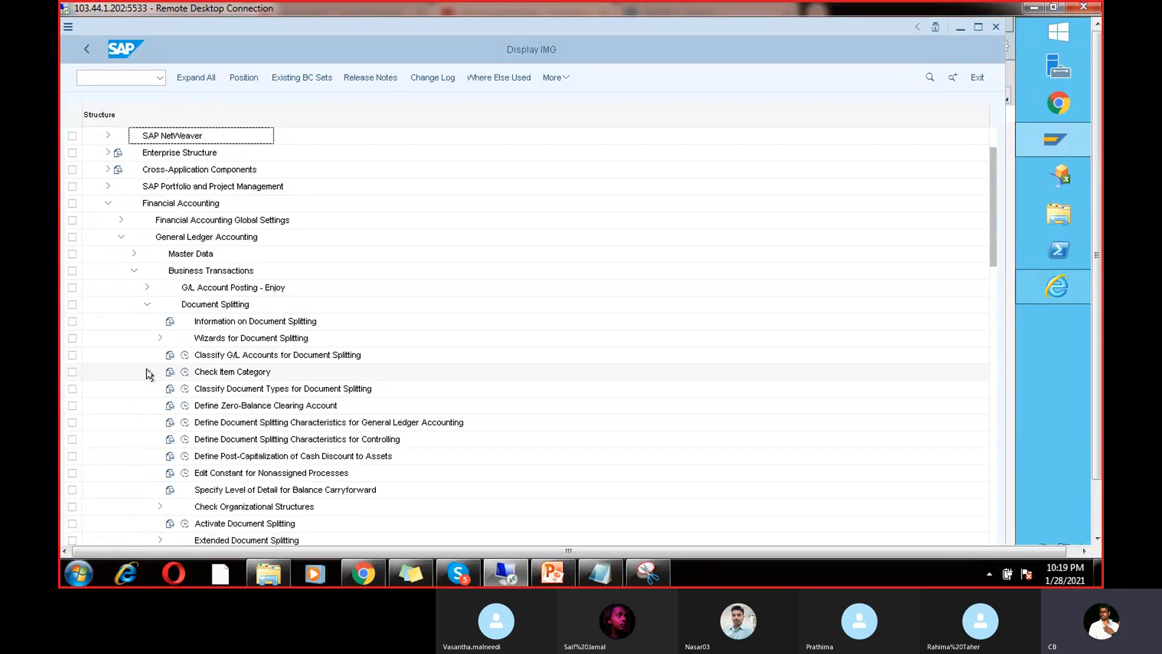
left_click(185, 356)
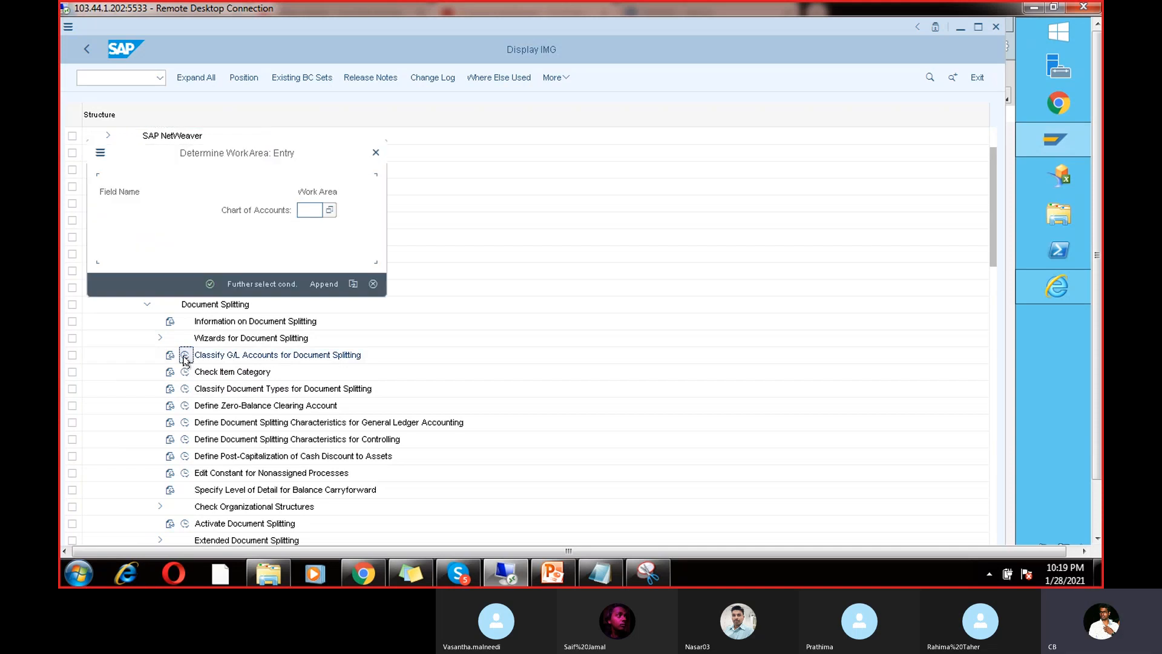
left_click(315, 209)
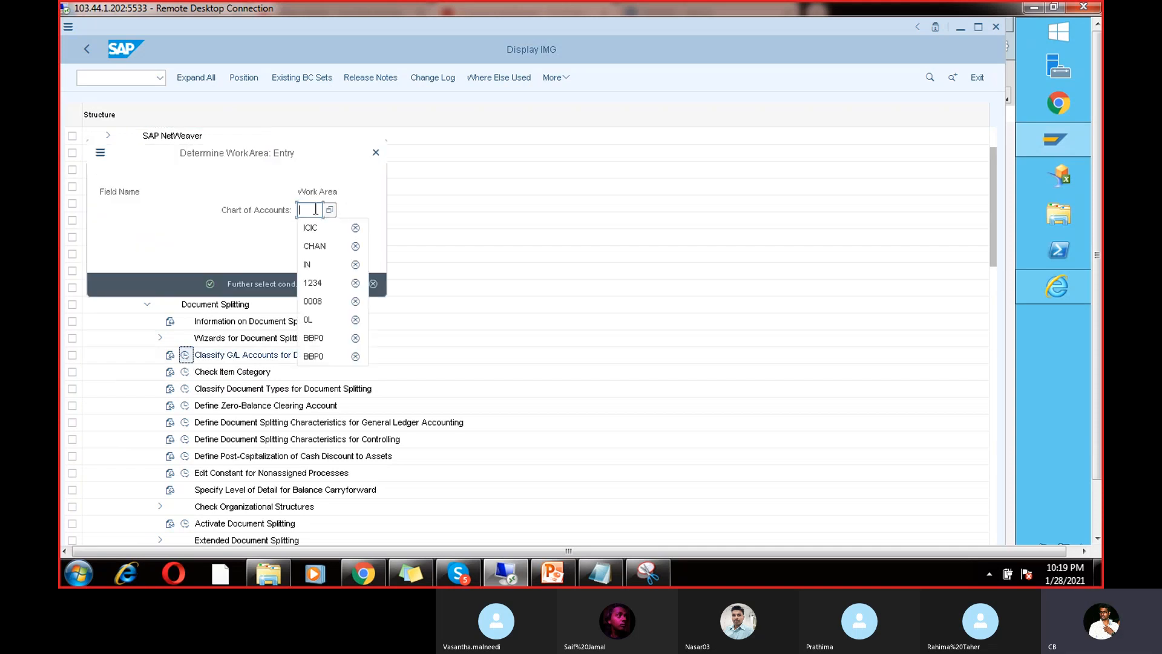
left_click(319, 244)
key("Return")
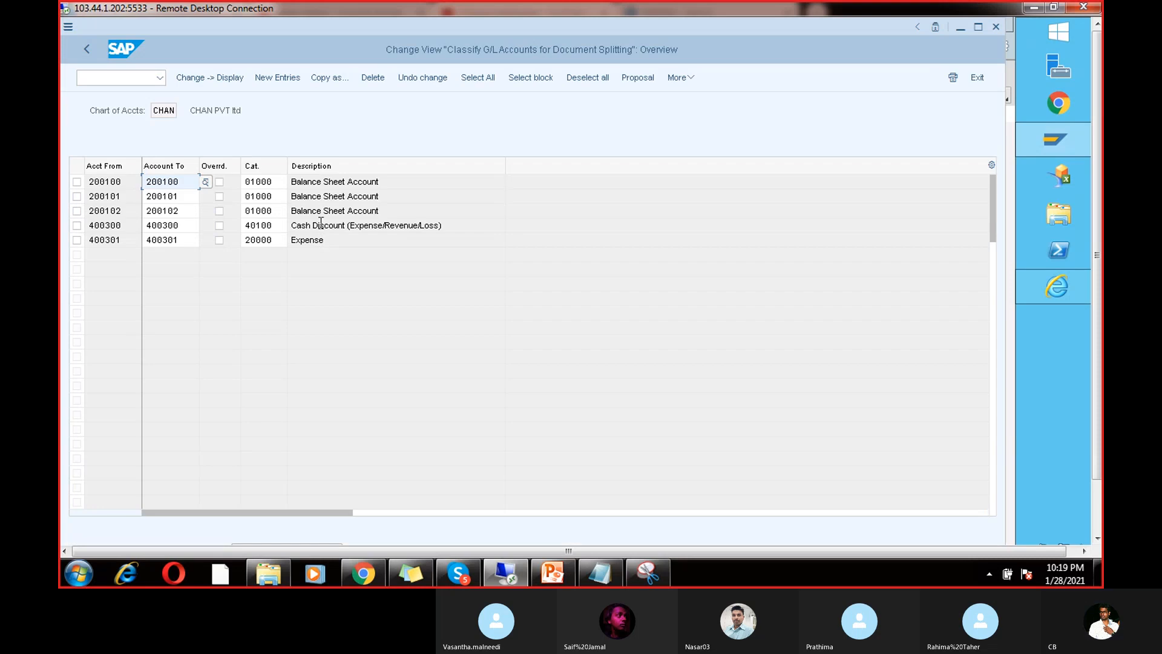
Step: Look up the available G/L accounts in the account search help
left_click(145, 213)
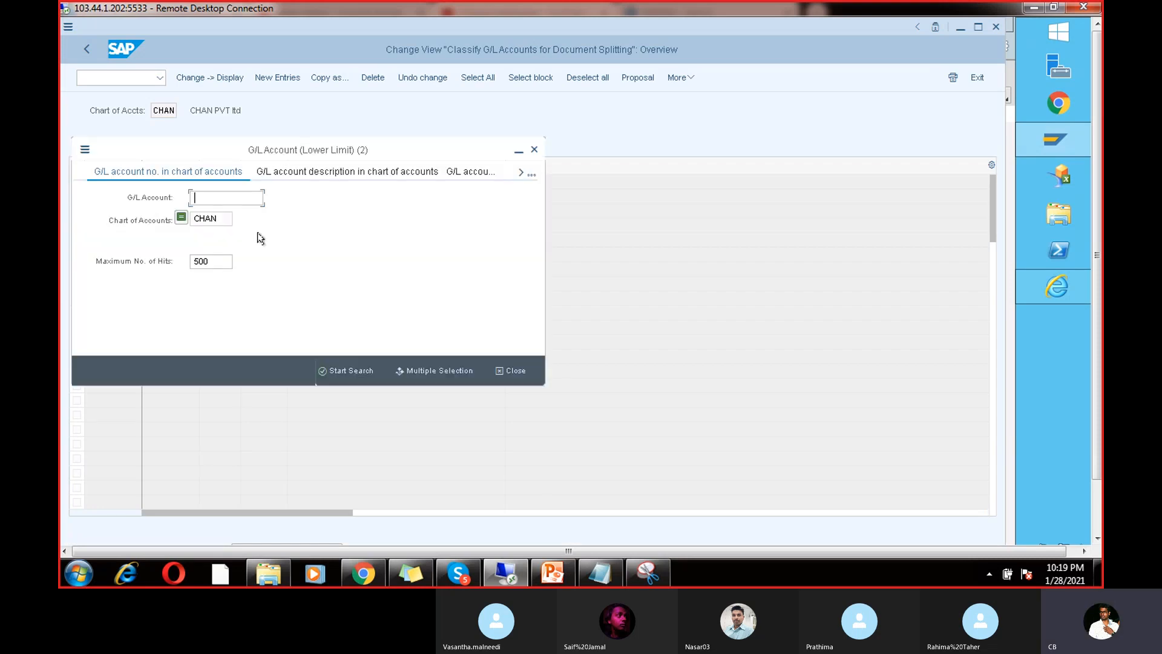
key("Return")
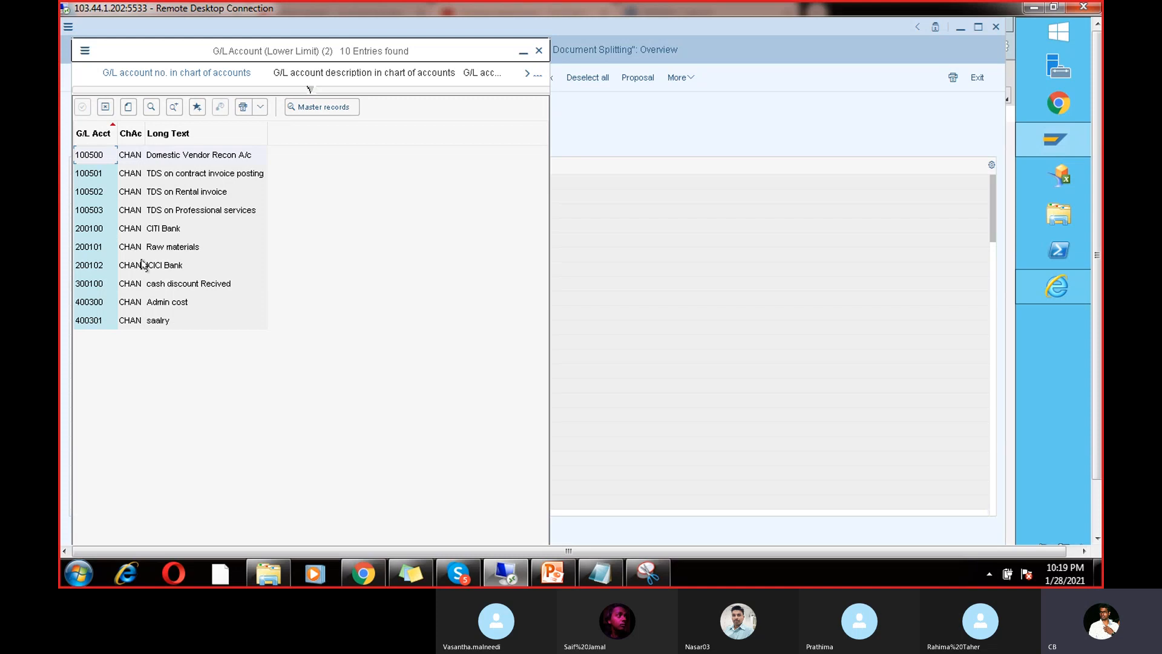
left_click(539, 50)
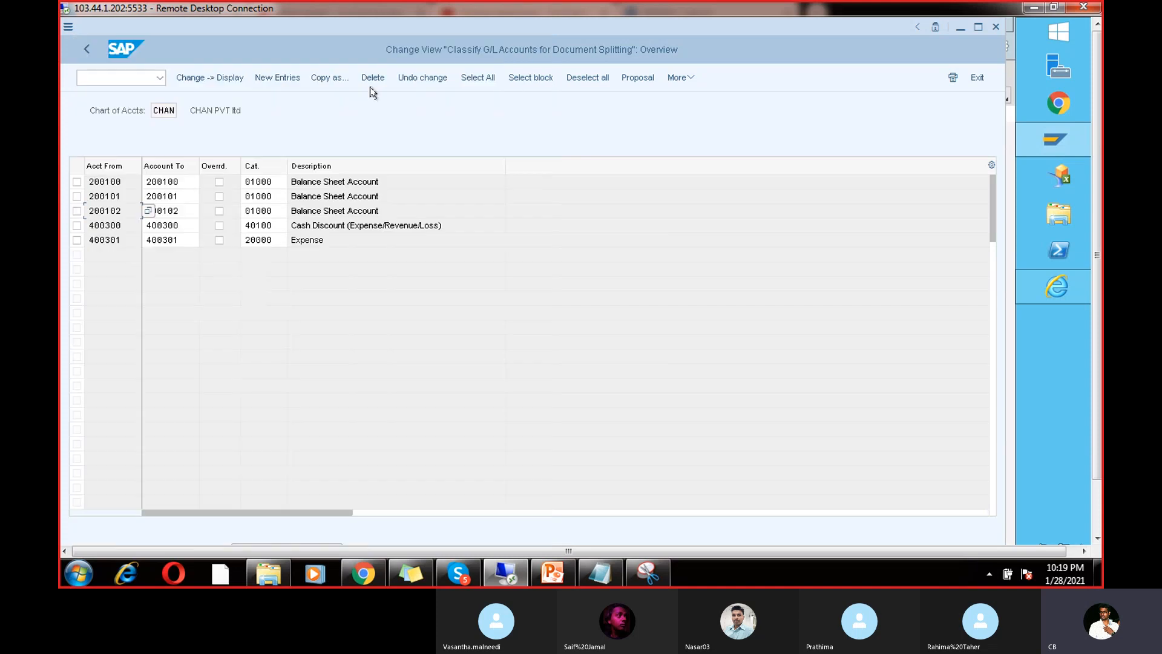
Step: Delete account 200102's classification and save the change to a customizing request
left_click(77, 211)
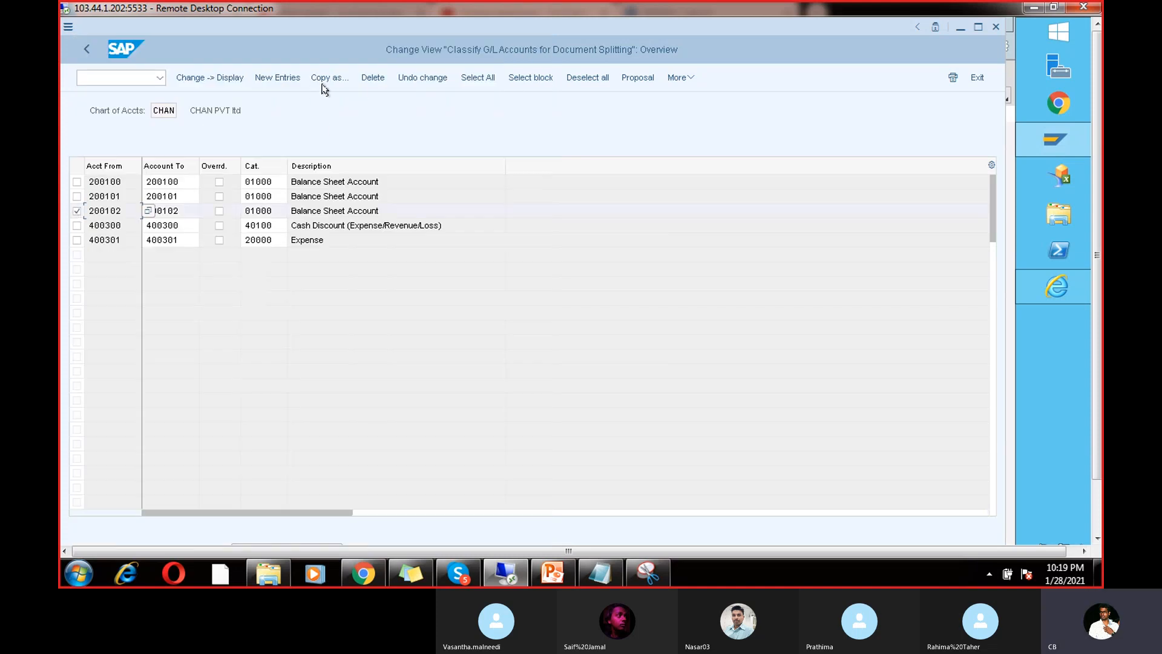
left_click(373, 77)
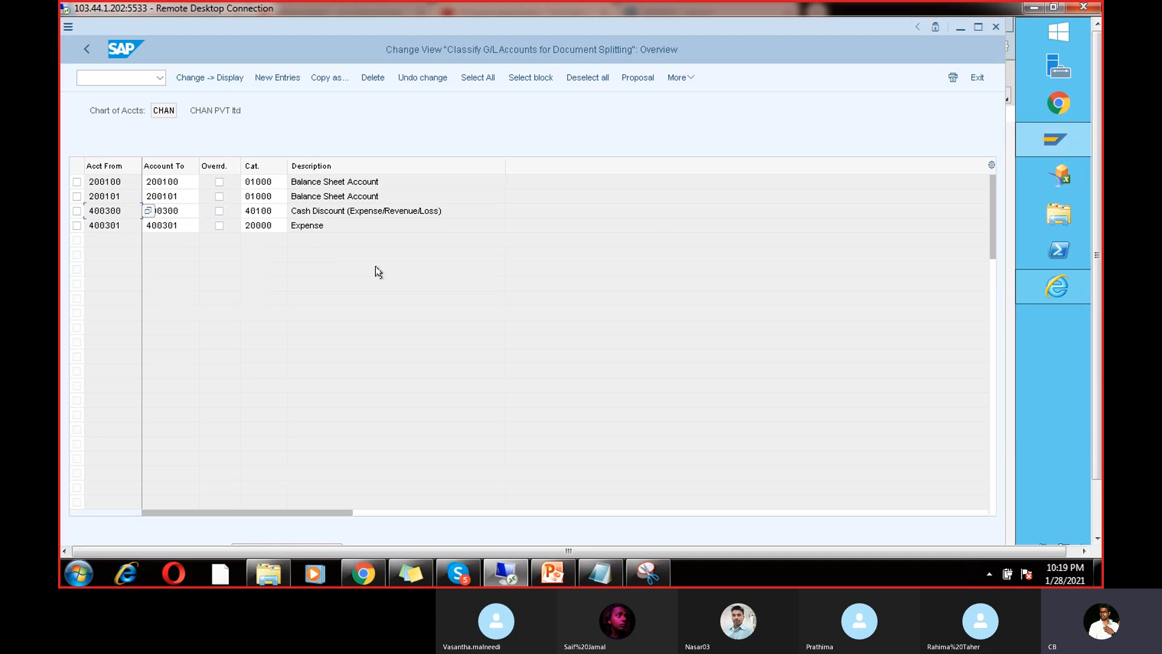
key("F3")
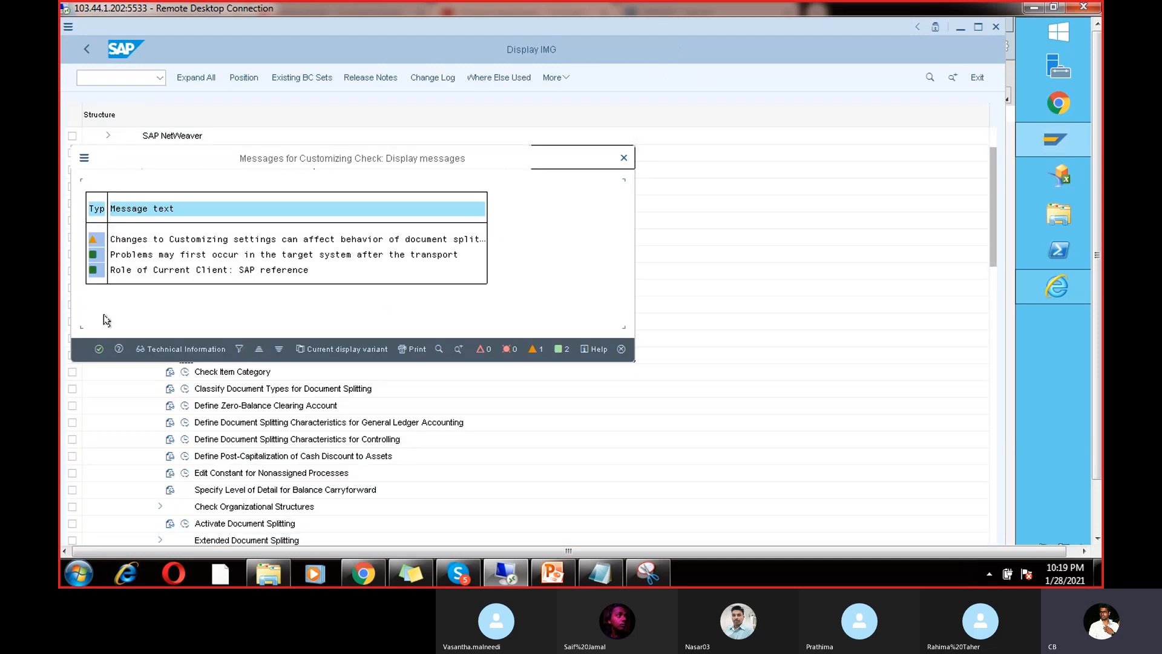
key("Return")
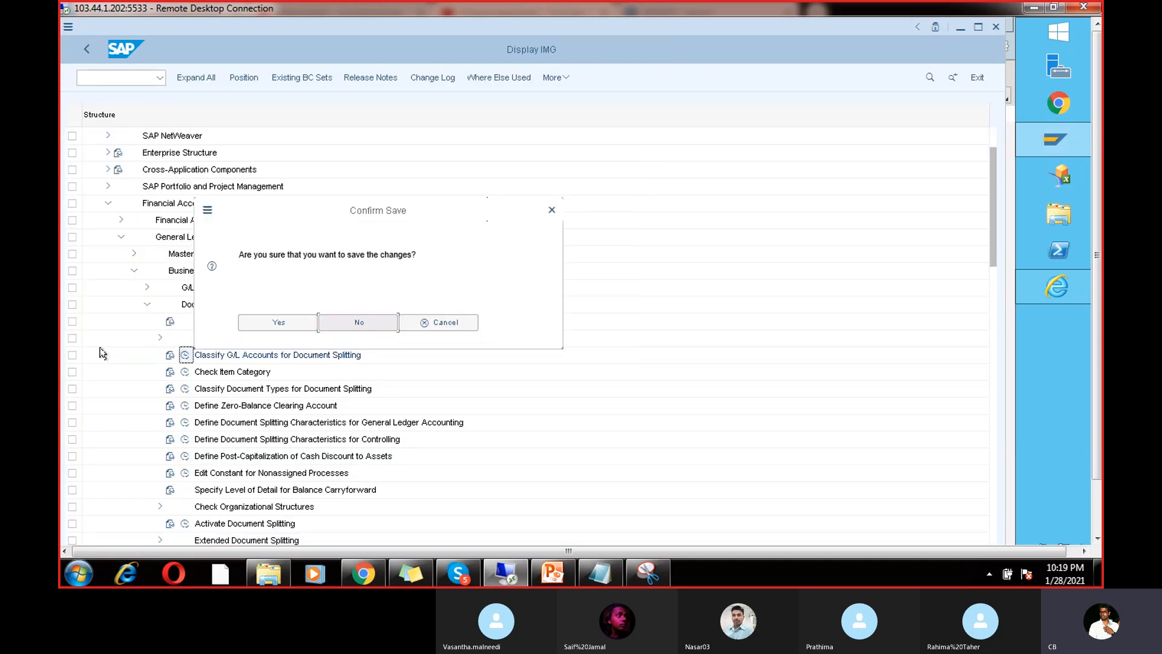
left_click(242, 322)
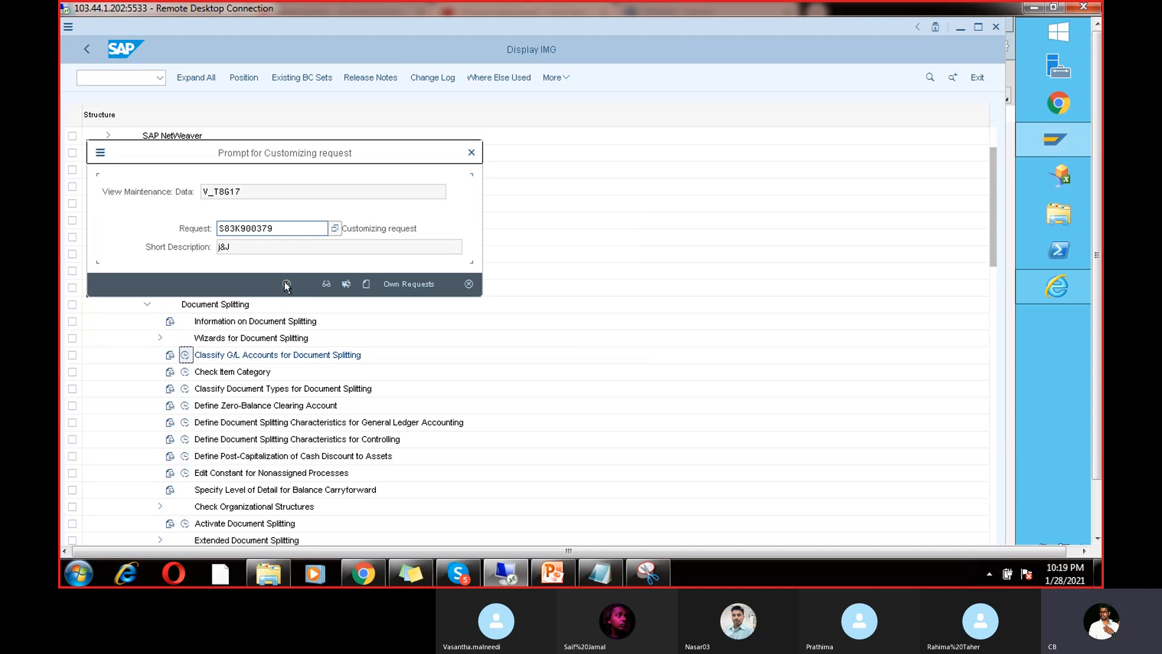
left_click(286, 284)
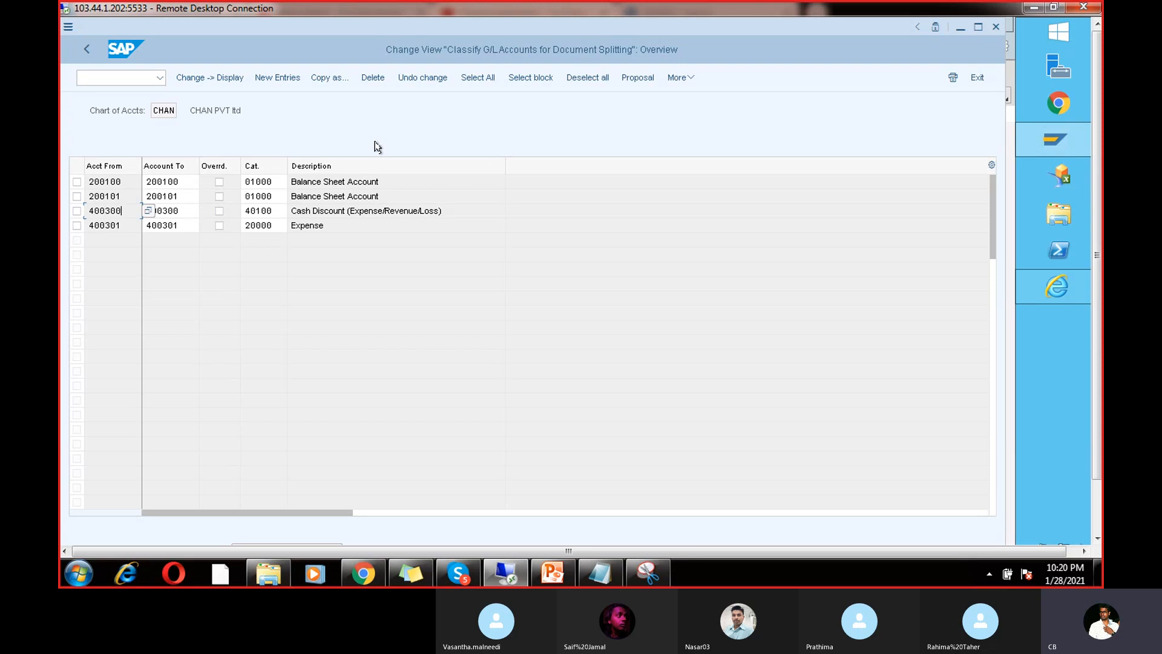
Step: Switch to the SAP window showing the RUN5 payment proposal's open items
left_click(137, 76)
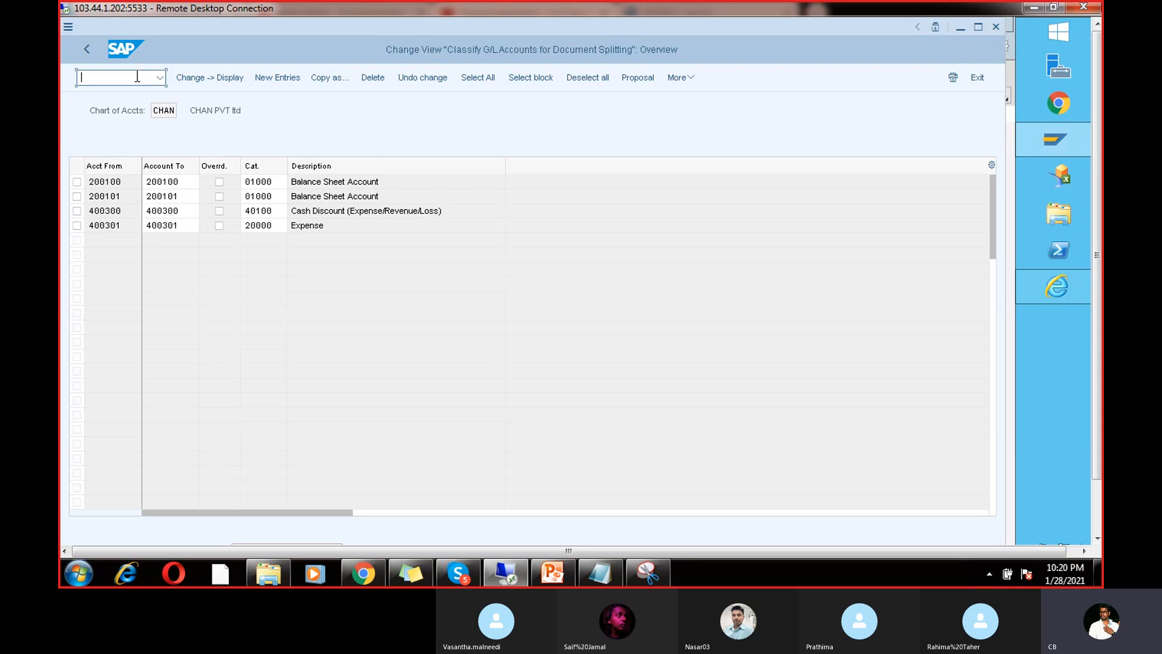
type("/")
left_click(1056, 132)
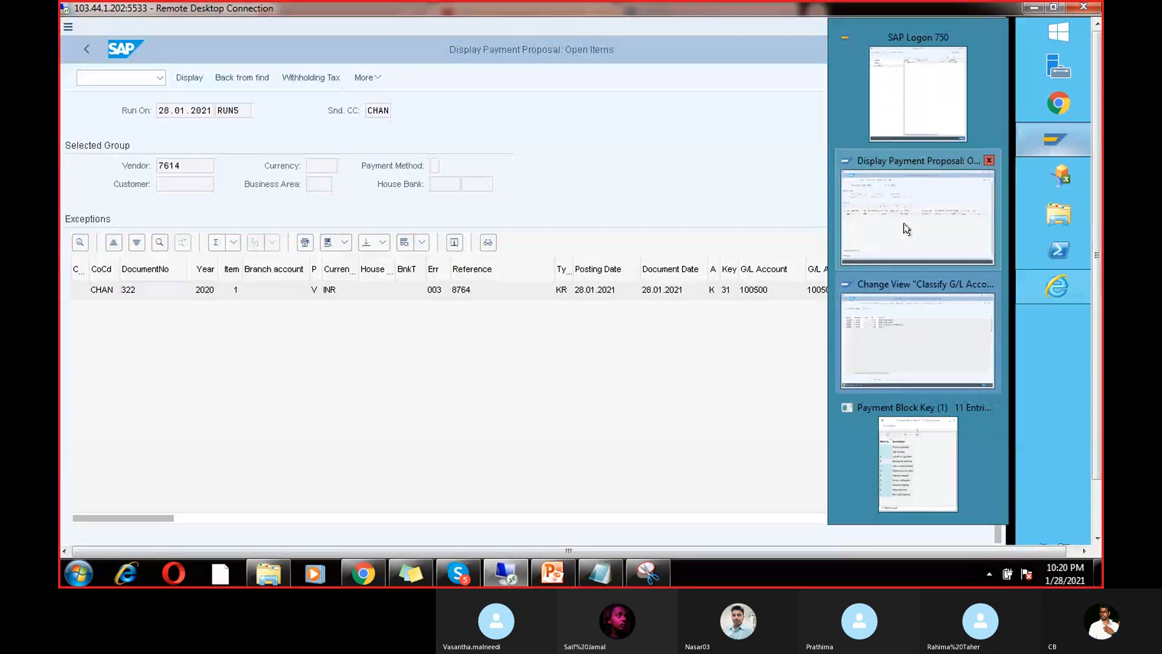
left_click(904, 225)
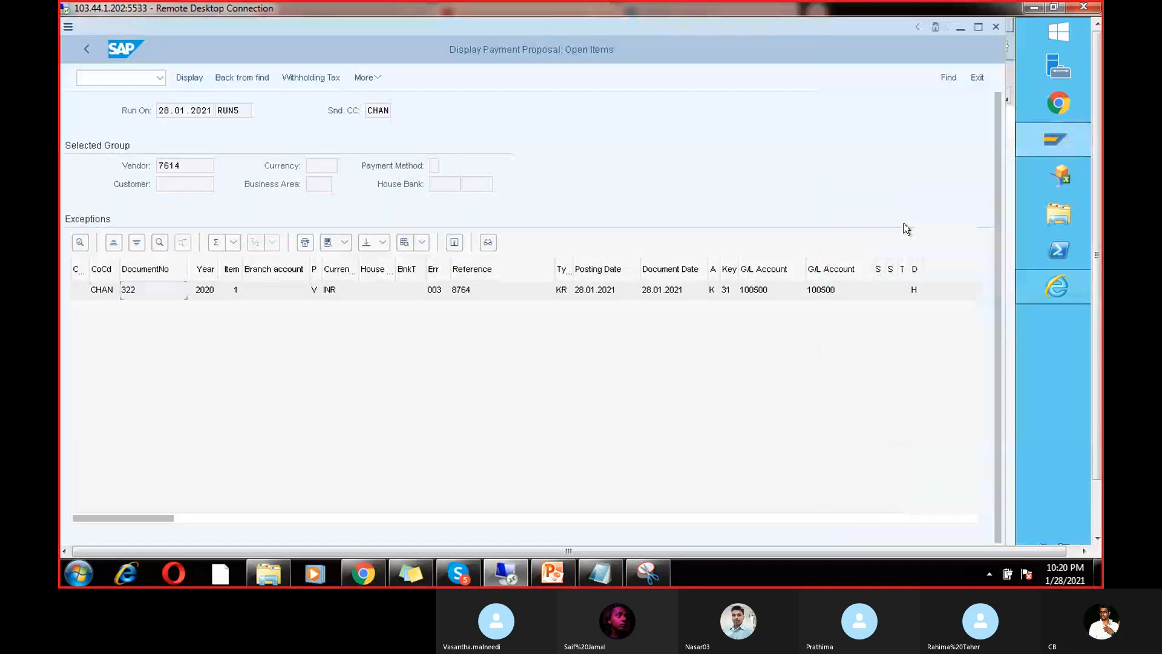
Step: Back on RUN5's status, delete the existing proposal and schedule a new one immediately
left_click(82, 53)
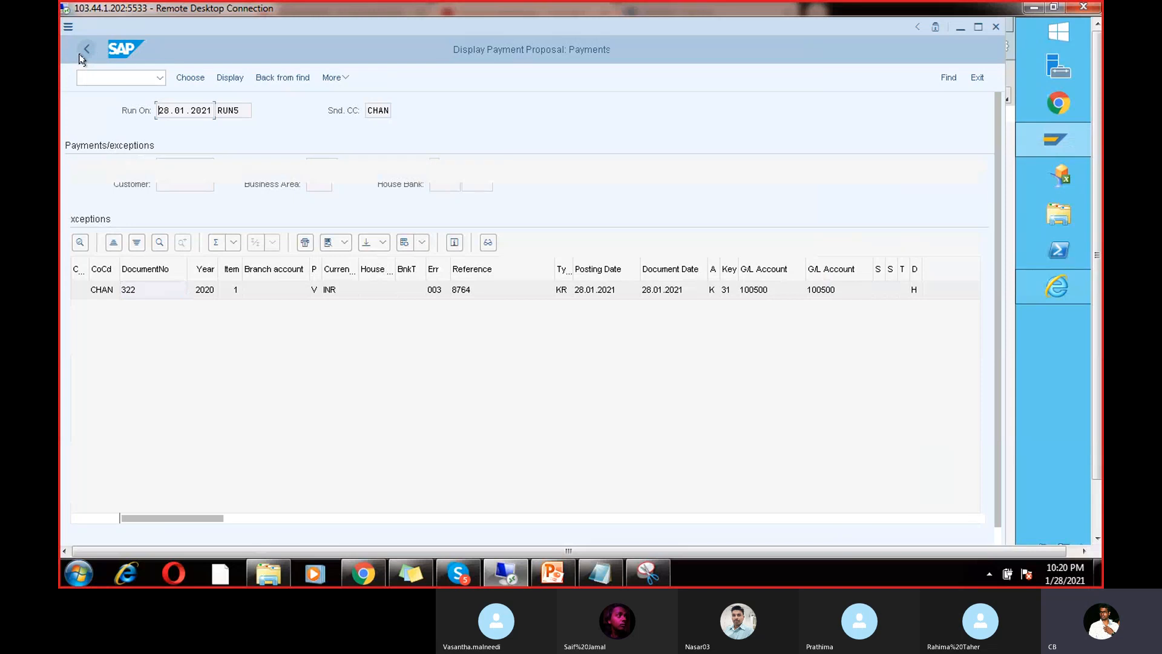
left_click(83, 50)
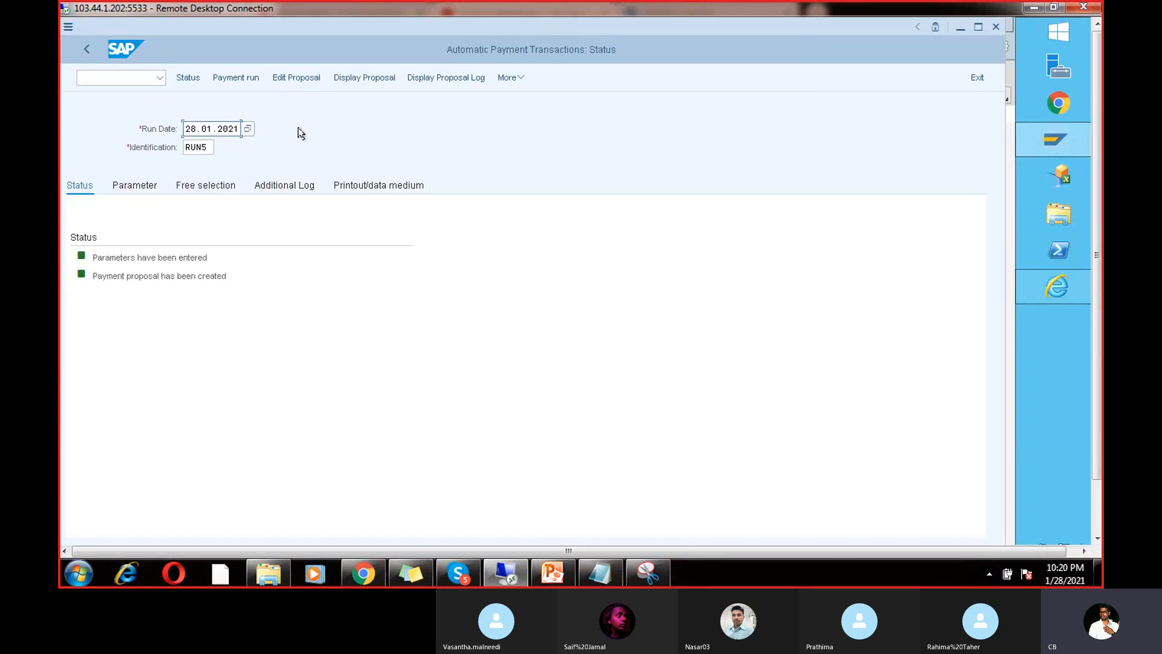
left_click(507, 77)
mouse_move(552, 155)
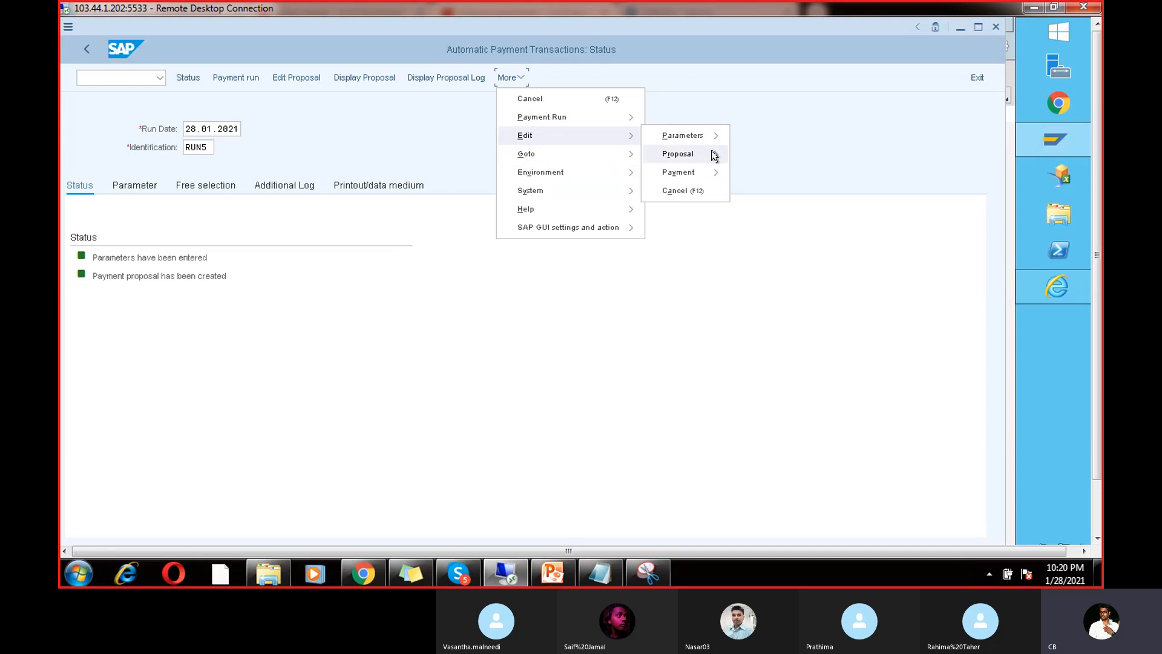
mouse_move(714, 155)
left_click(760, 210)
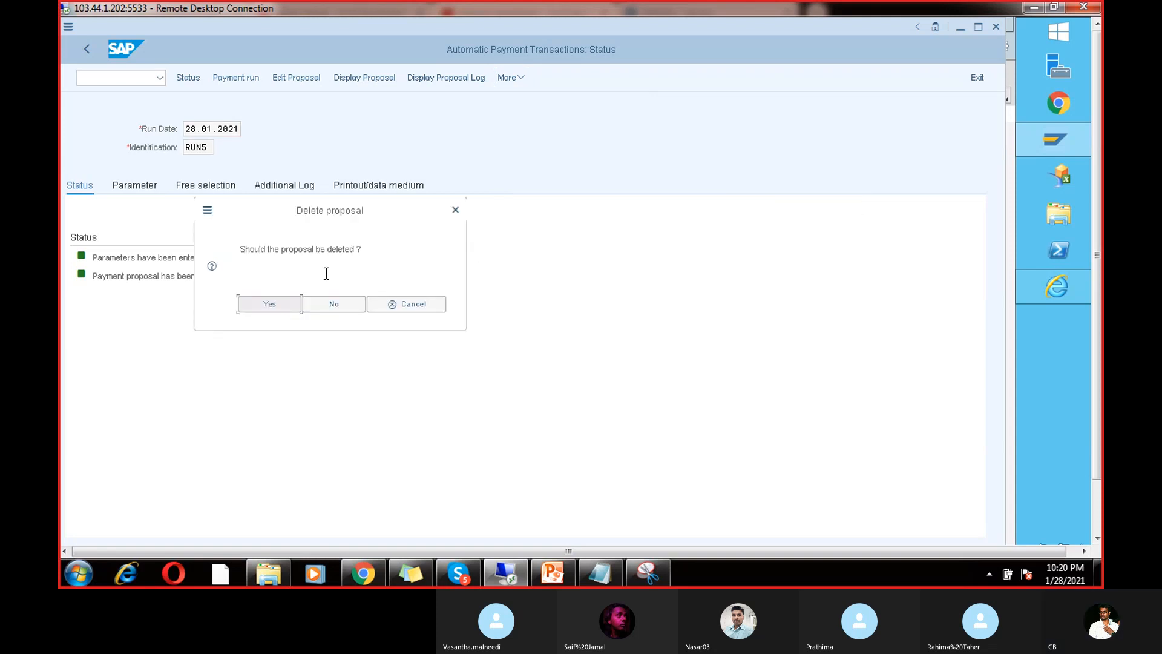
left_click(277, 304)
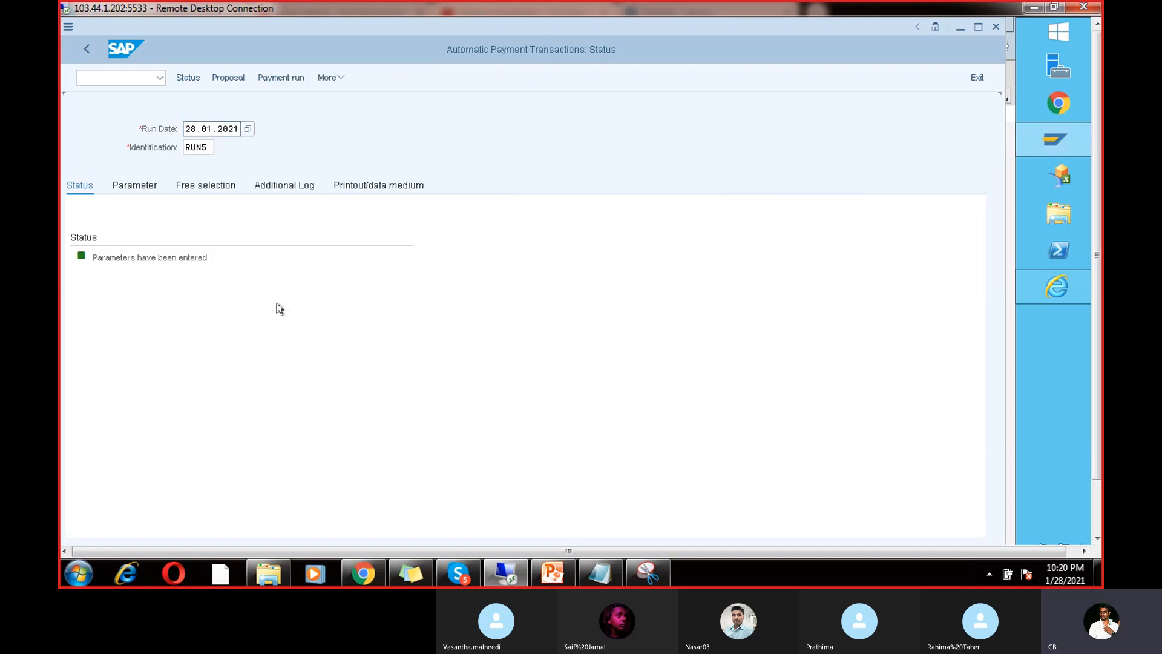
left_click(229, 80)
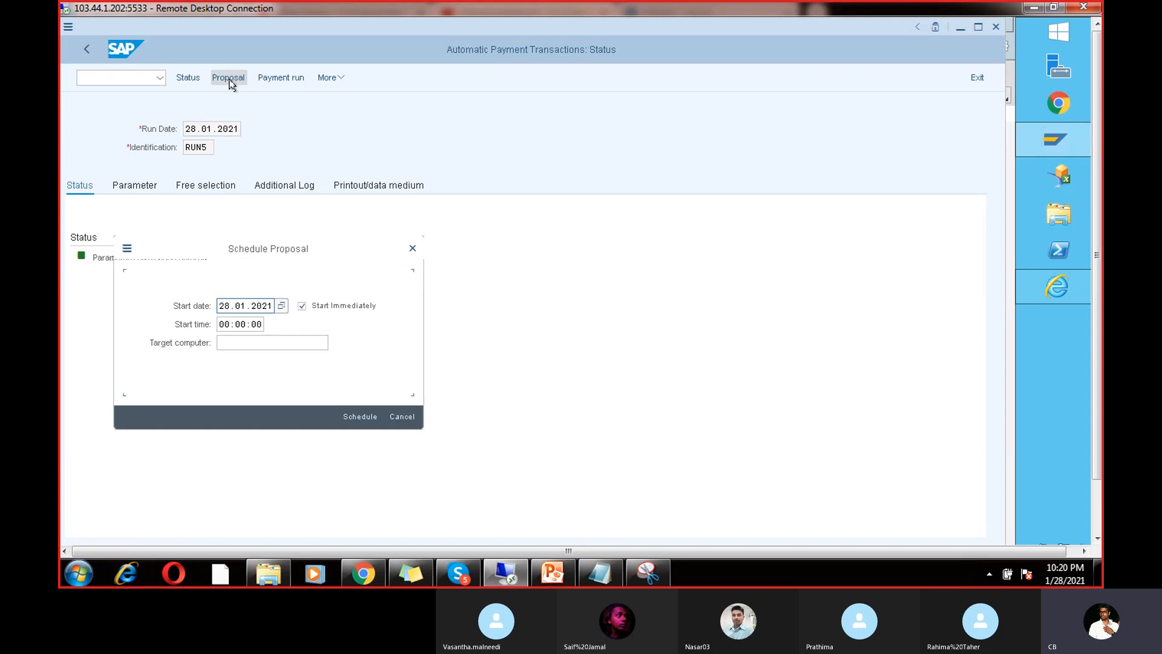
left_click(342, 417)
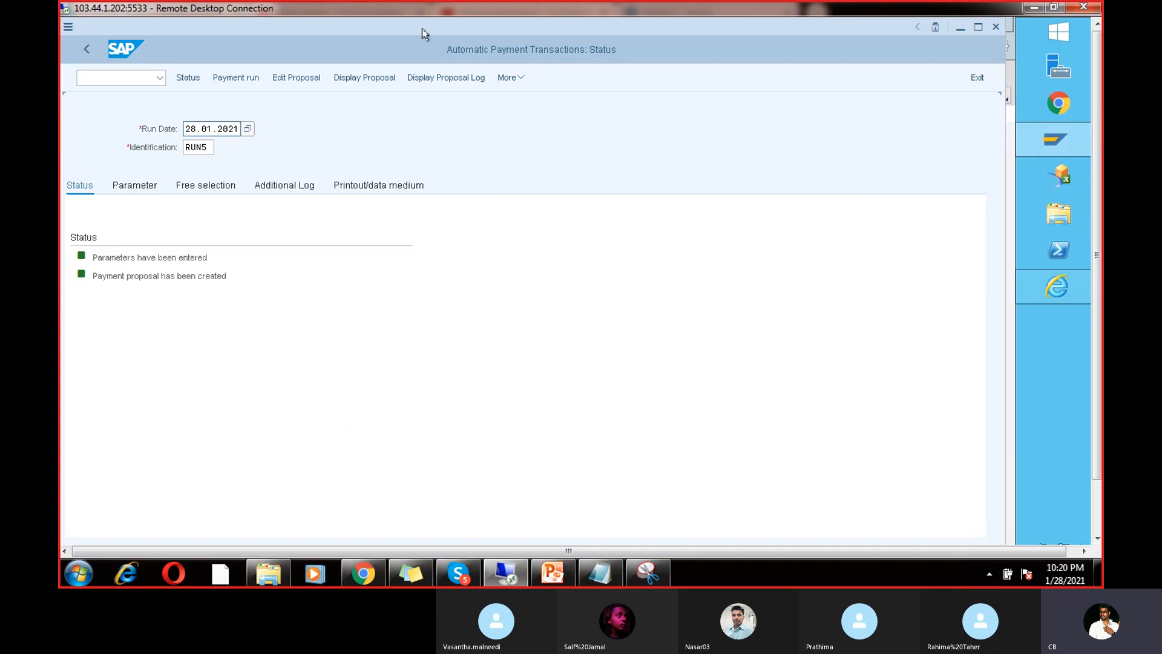
Step: Display the new proposal and read the exception note on vendor 7614's document 322
left_click(366, 72)
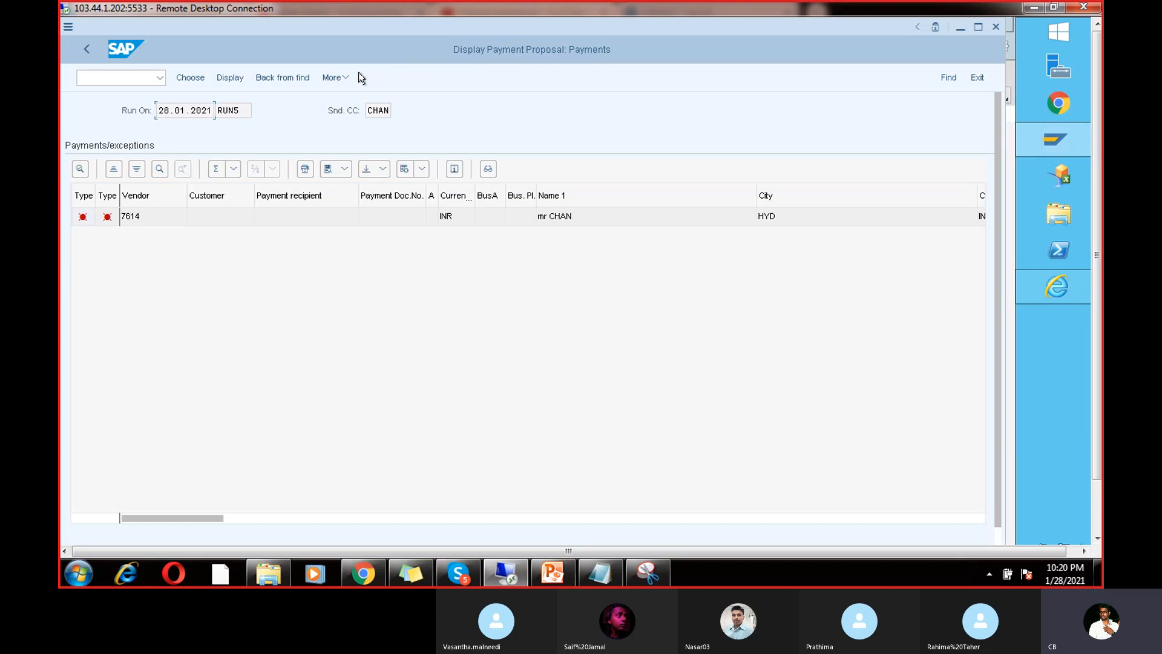
double_click(130, 218)
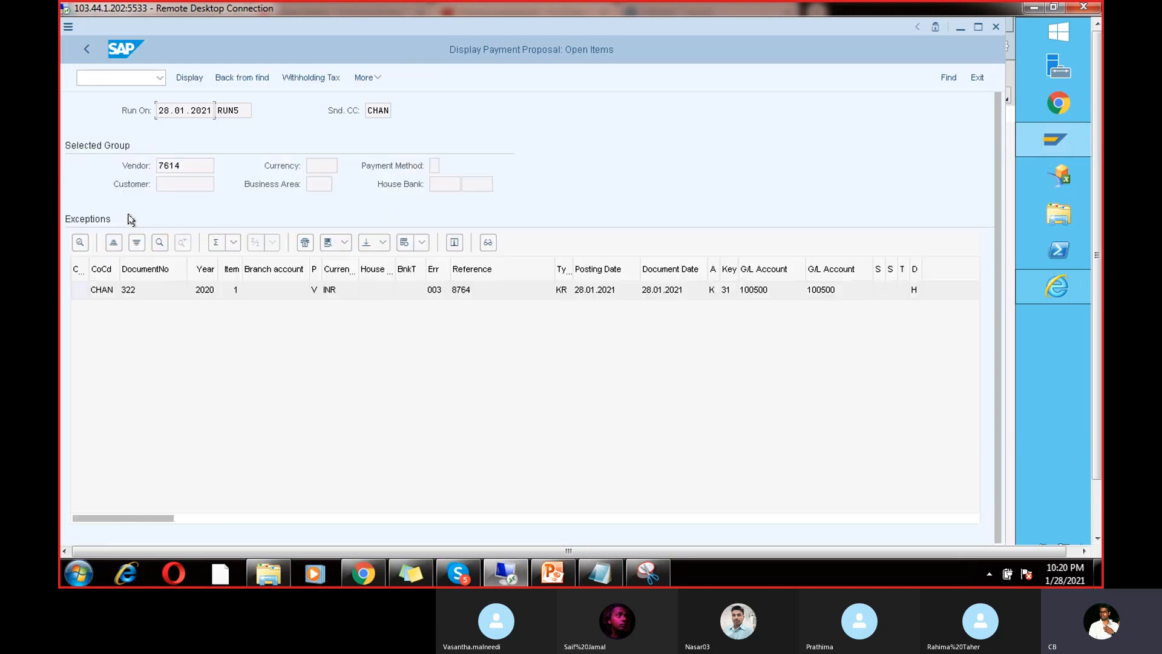
double_click(202, 290)
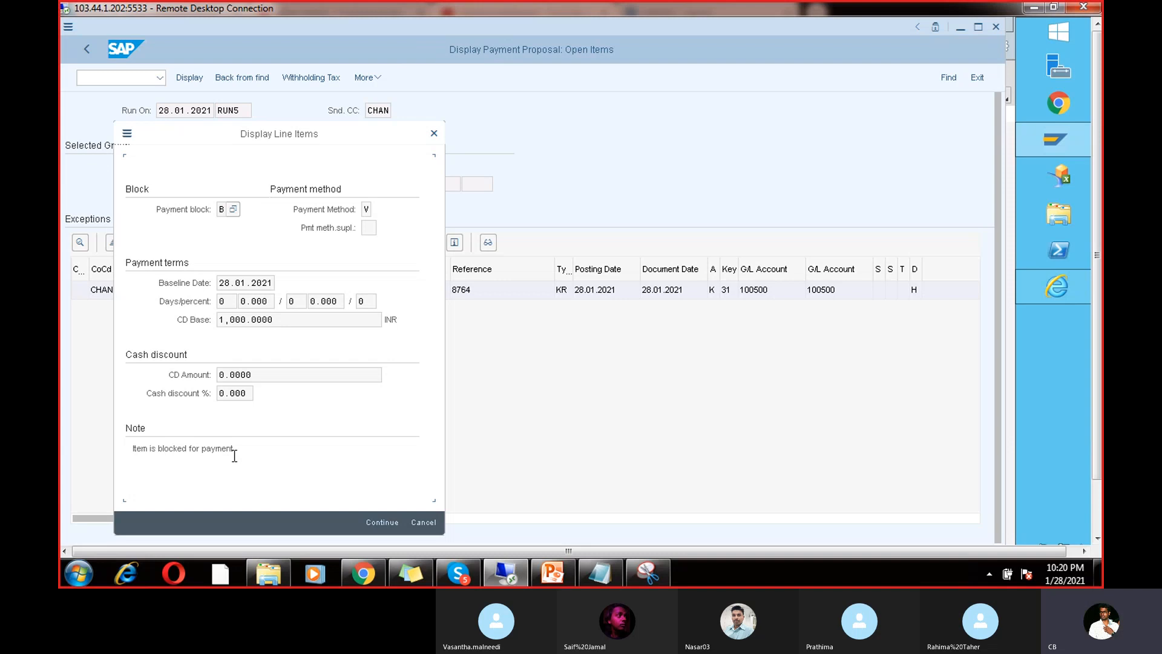
triple_click(208, 449)
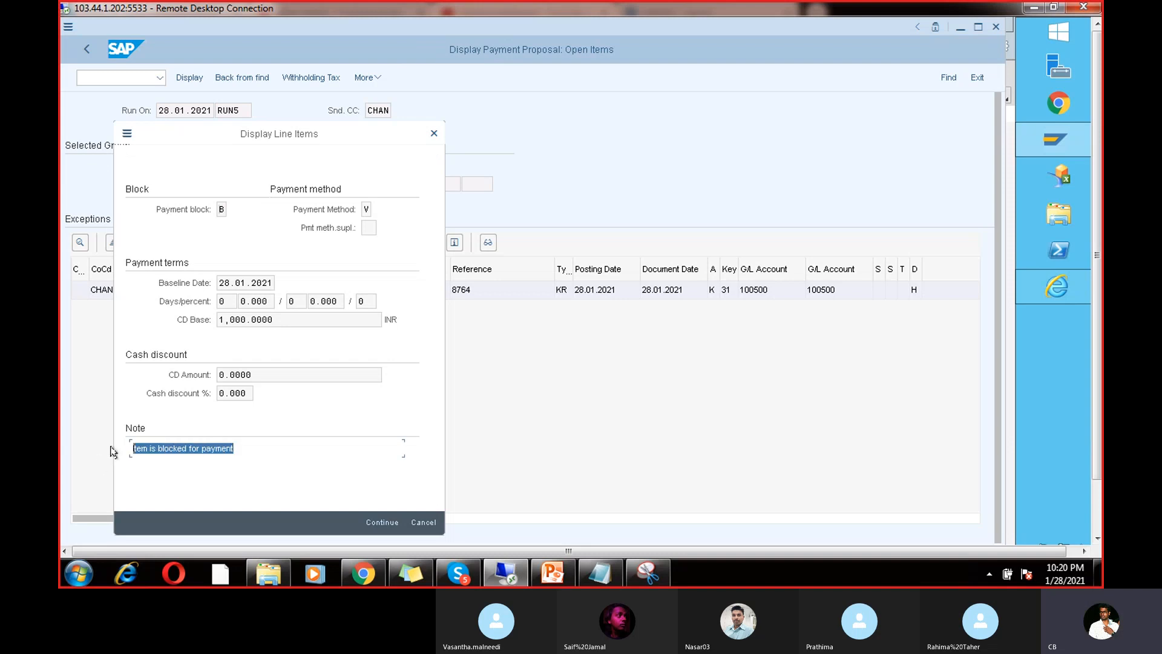
left_click(434, 133)
mouse_move(1063, 153)
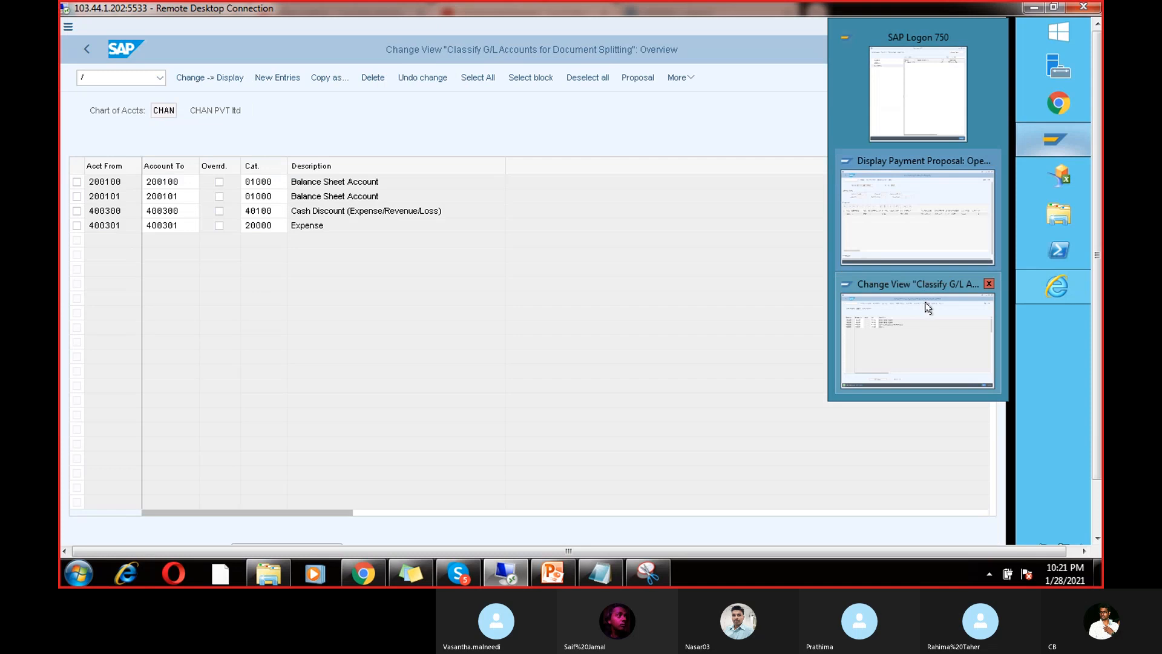
Step: Run the FBL1N vendor line item report for vendor 7614
left_click(928, 317)
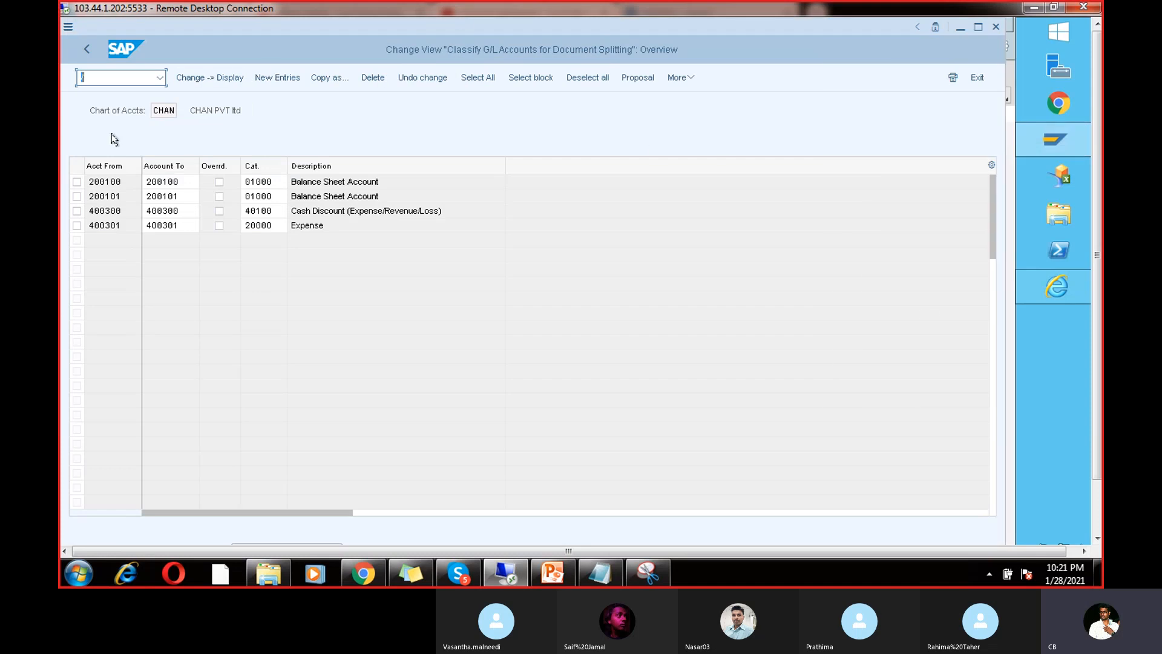
type("/nfbl1n")
key("Return")
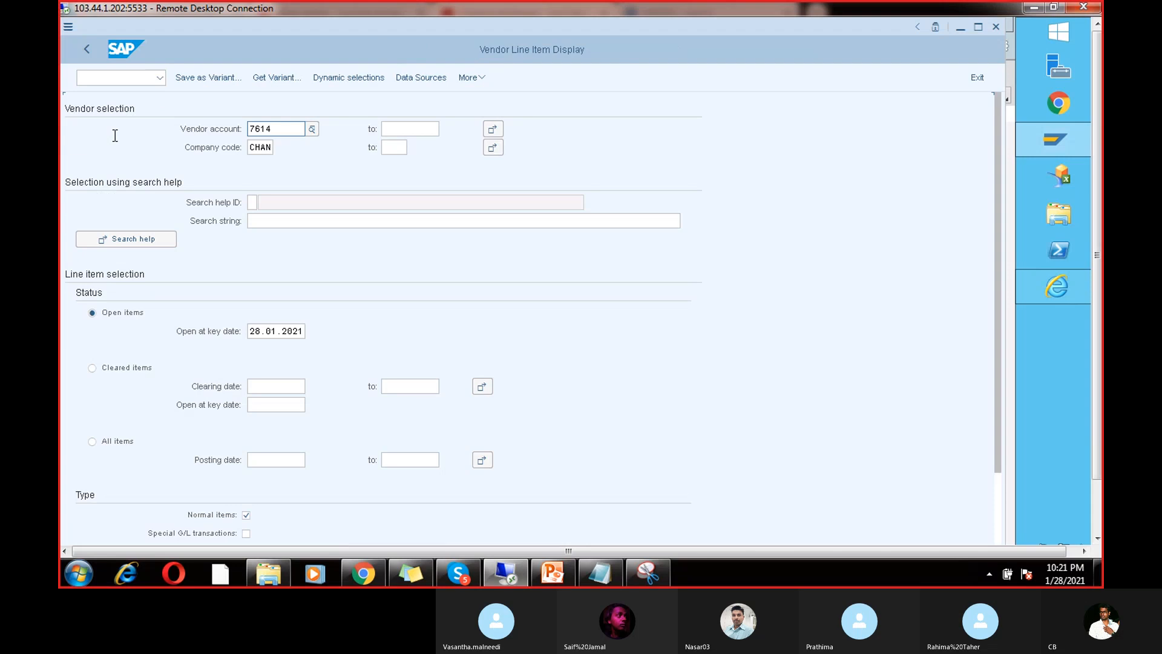
left_click_drag(283, 129, 225, 130)
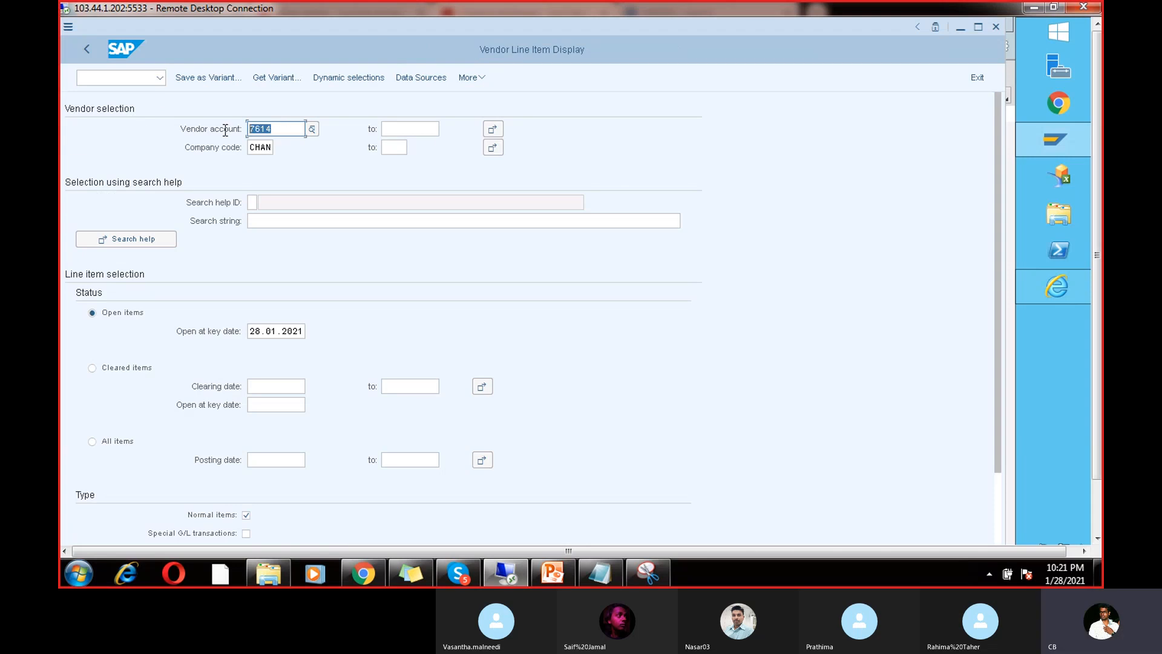
left_click(1097, 538)
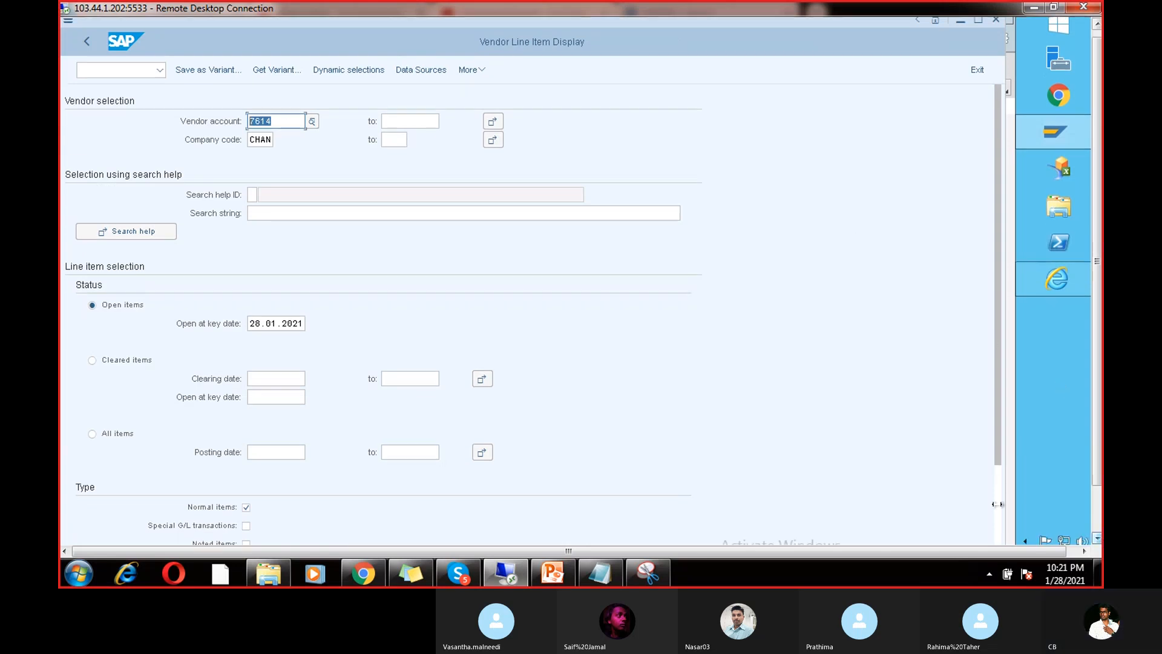
left_click(987, 529)
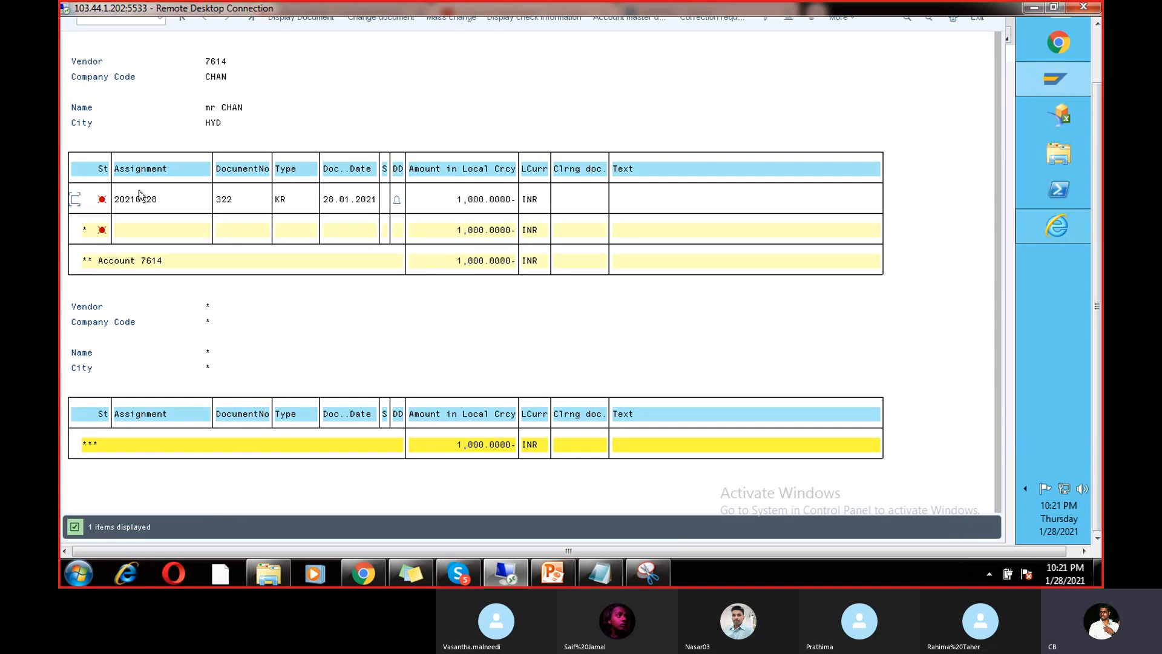
Step: Open document 322 in change mode and delete payment block B
double_click(139, 194)
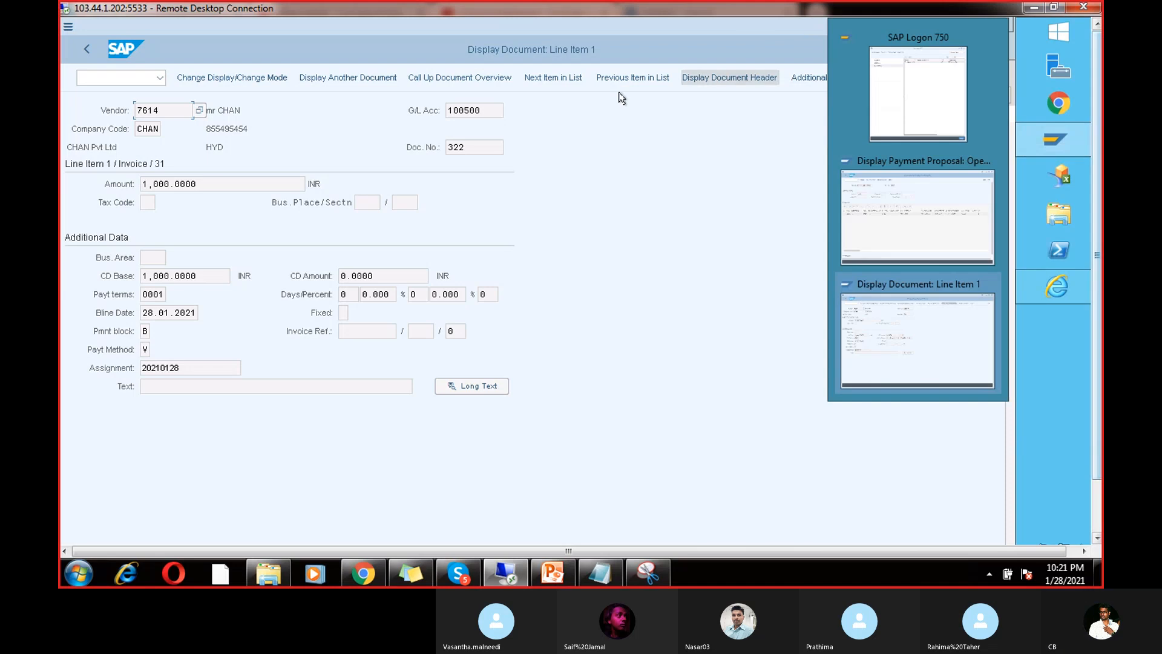
left_click(217, 77)
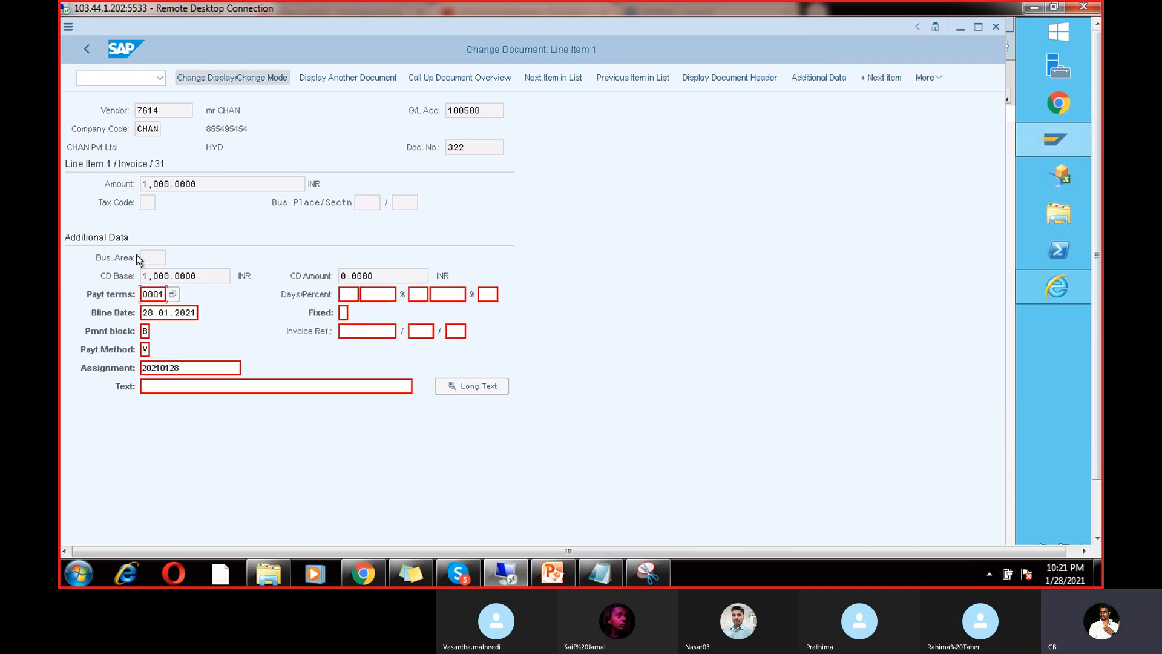
left_click(147, 332)
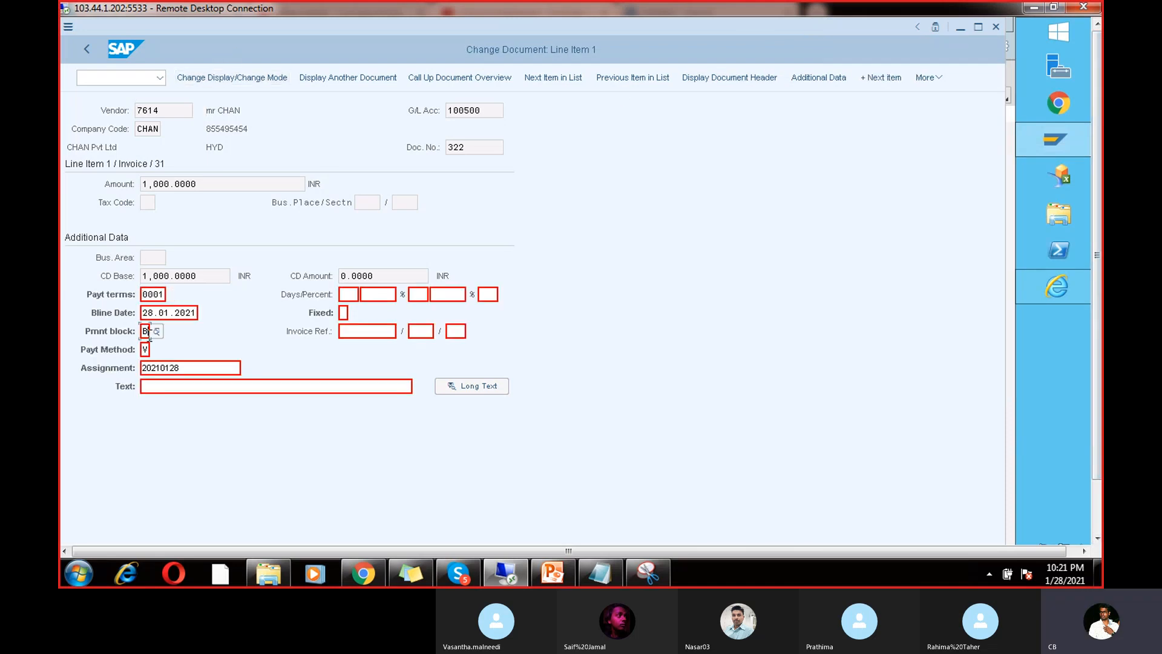
key("BackSpace")
Step: Save document 322 without its block and return to RUN5's payment run status for 28.01.2021
key("ctrl+s")
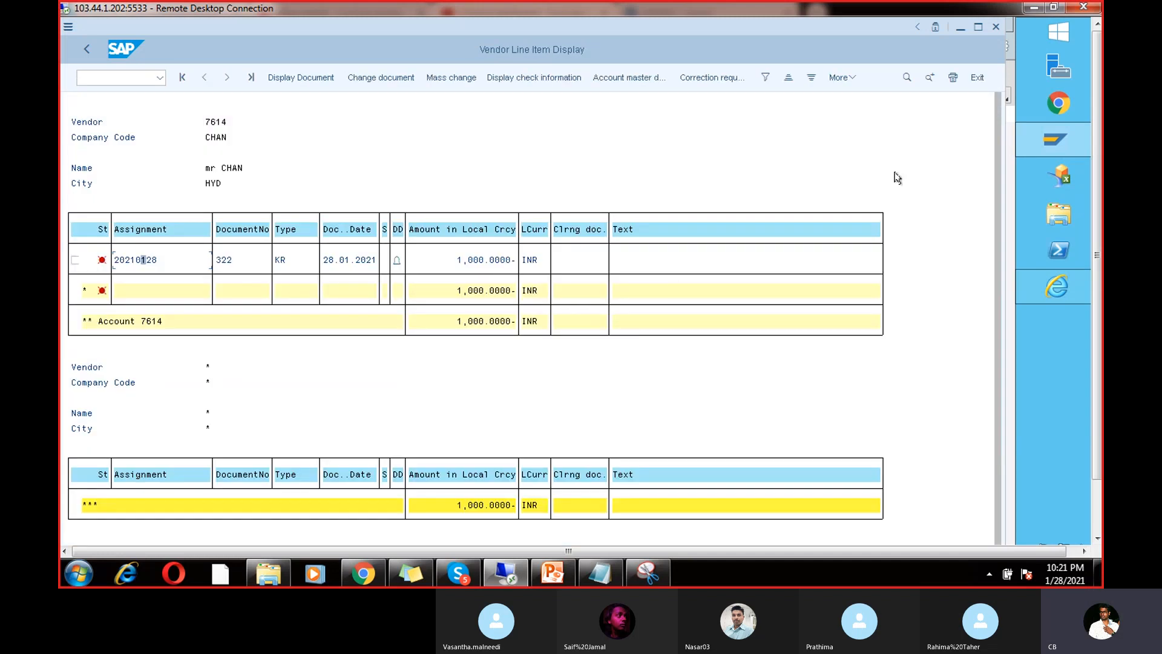
mouse_move(1081, 129)
left_click(927, 195)
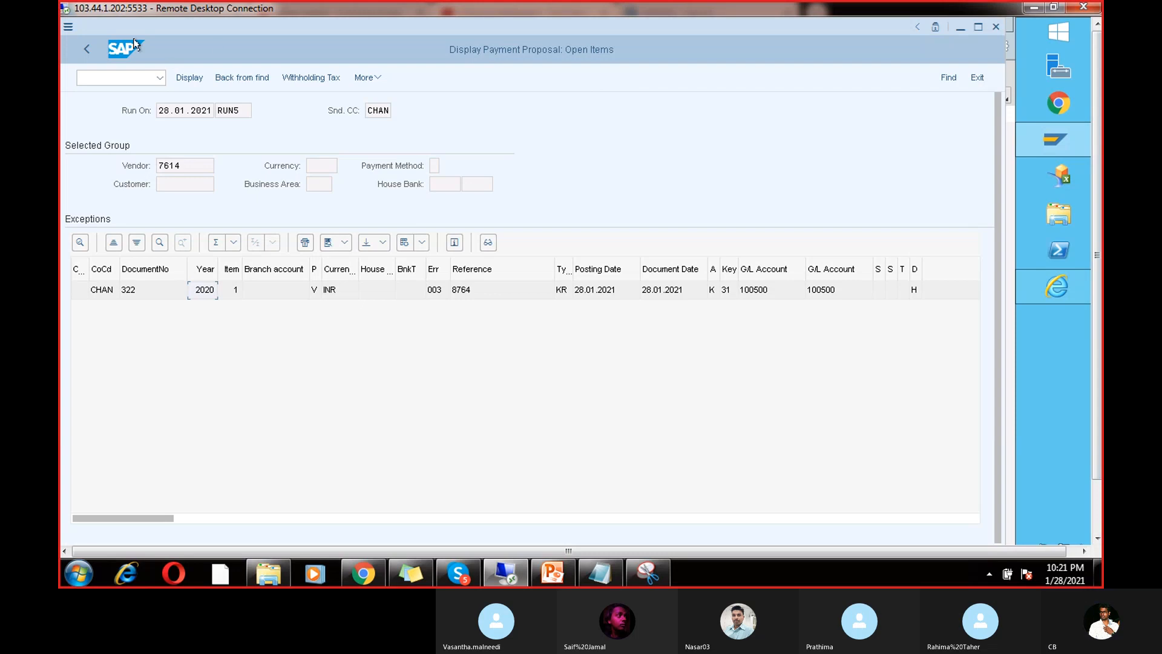
left_click(83, 47)
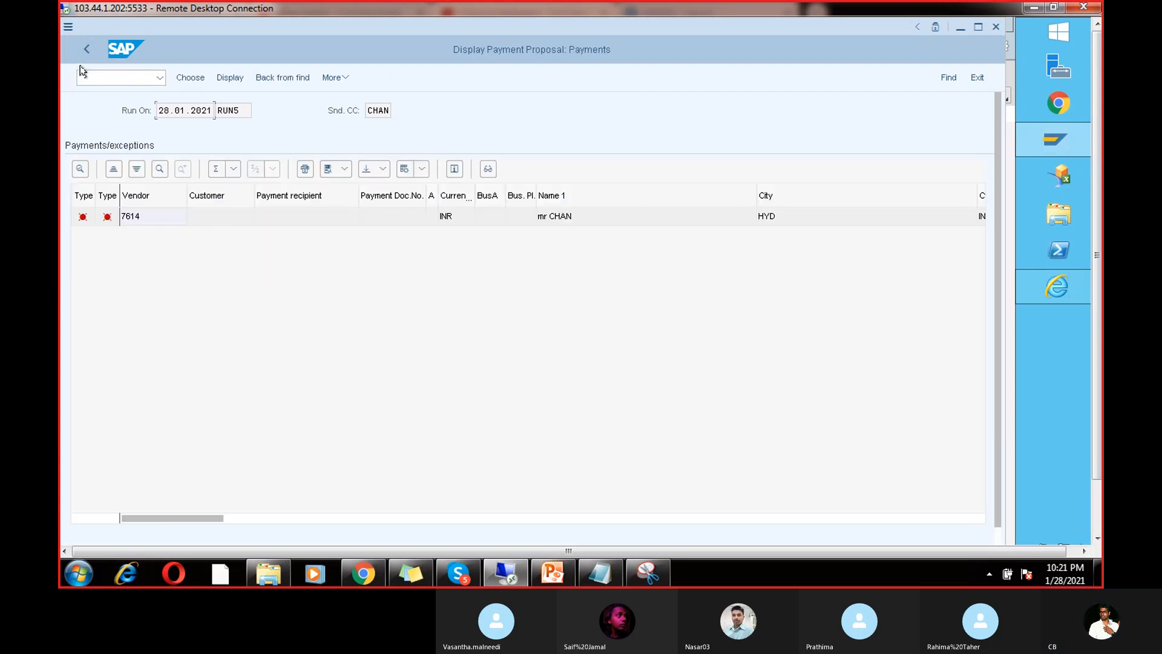
left_click(83, 48)
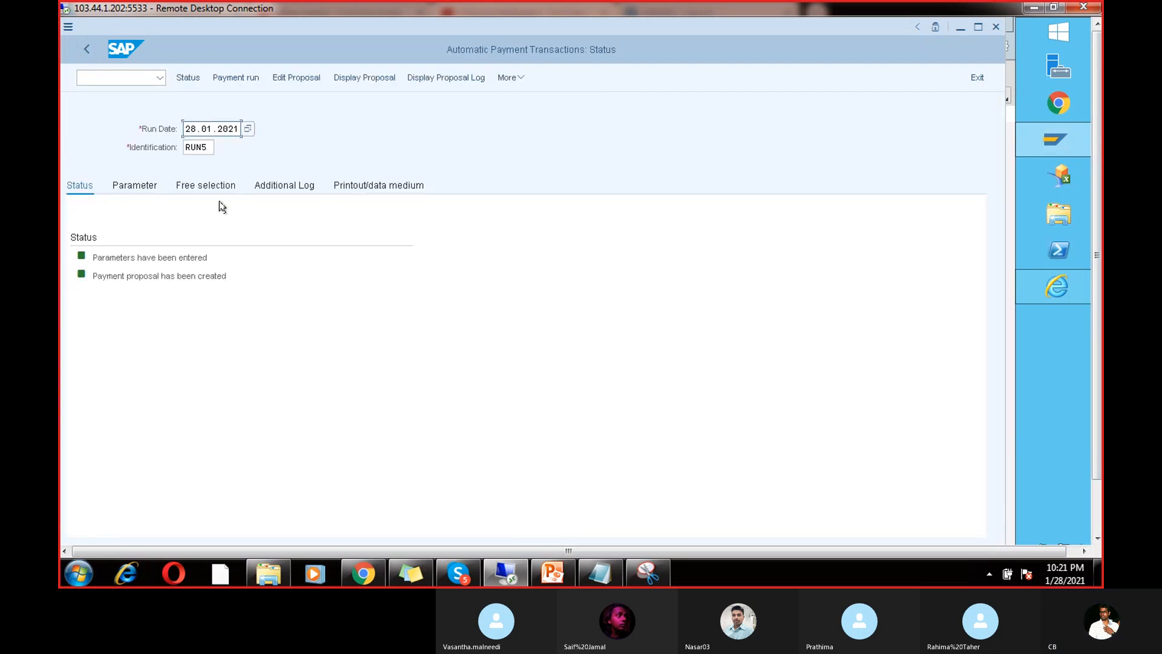
left_click(516, 78)
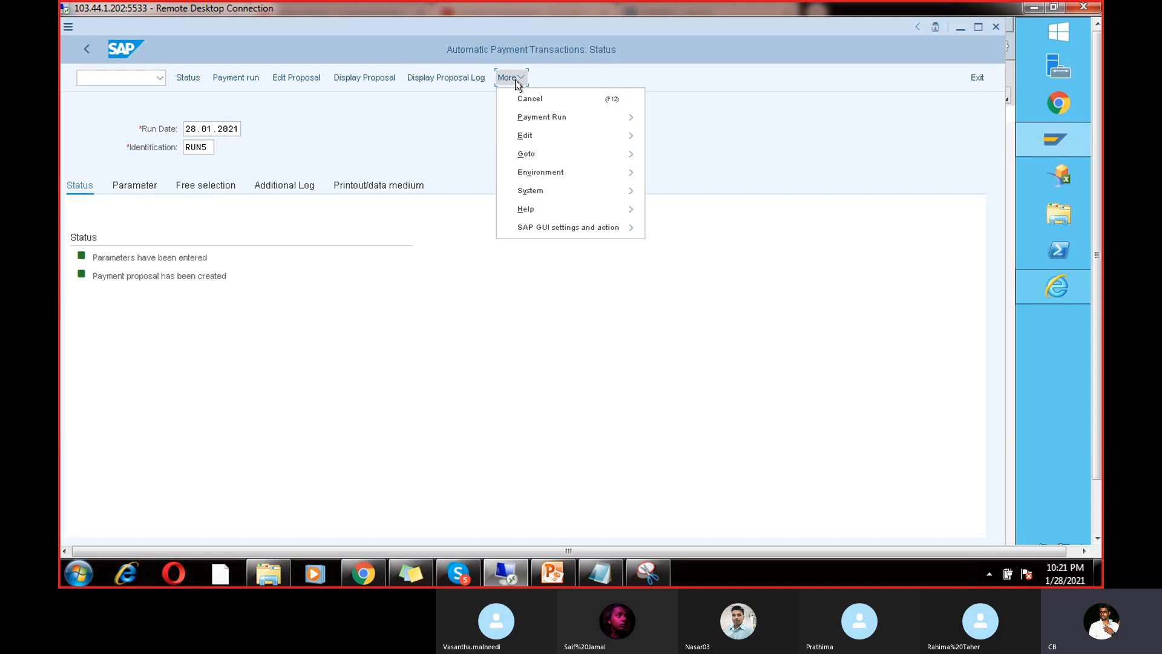
Step: Delete the old RUN5 proposal, schedule a new one to start immediately, and display it
mouse_move(559, 134)
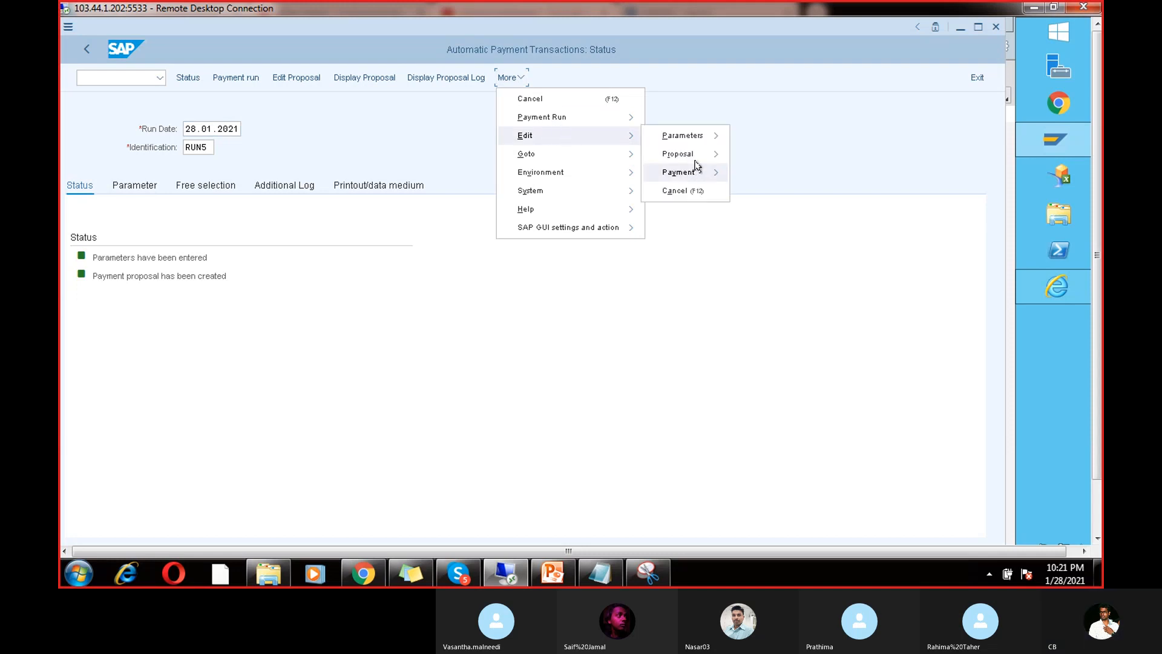
mouse_move(697, 156)
left_click(754, 210)
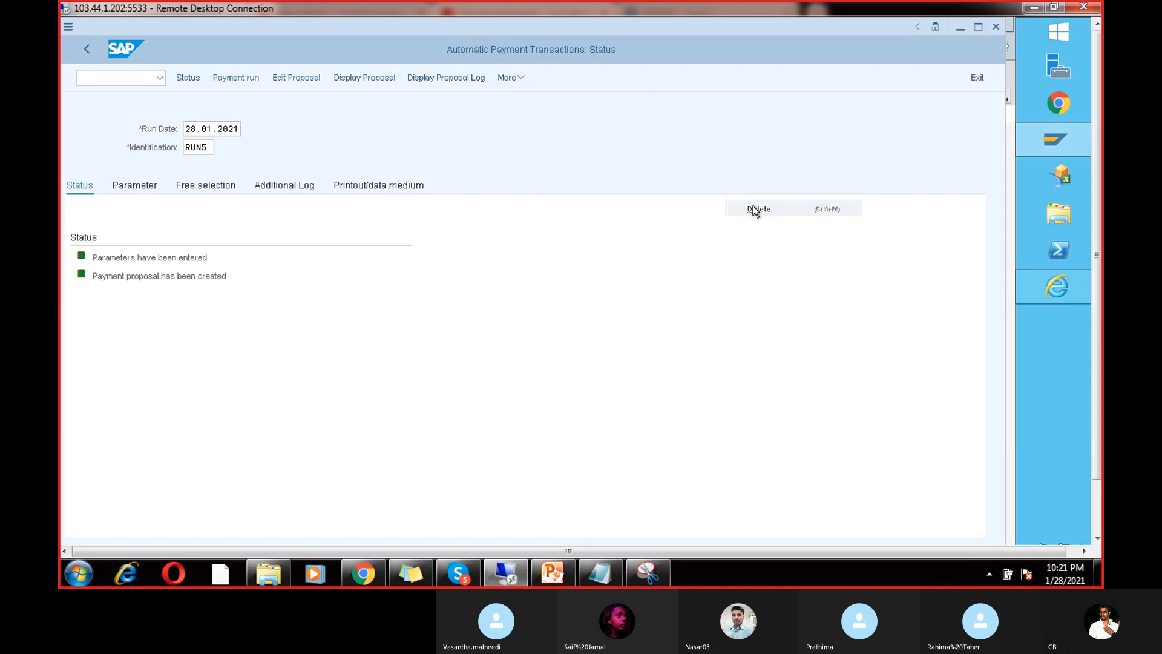
left_click(291, 309)
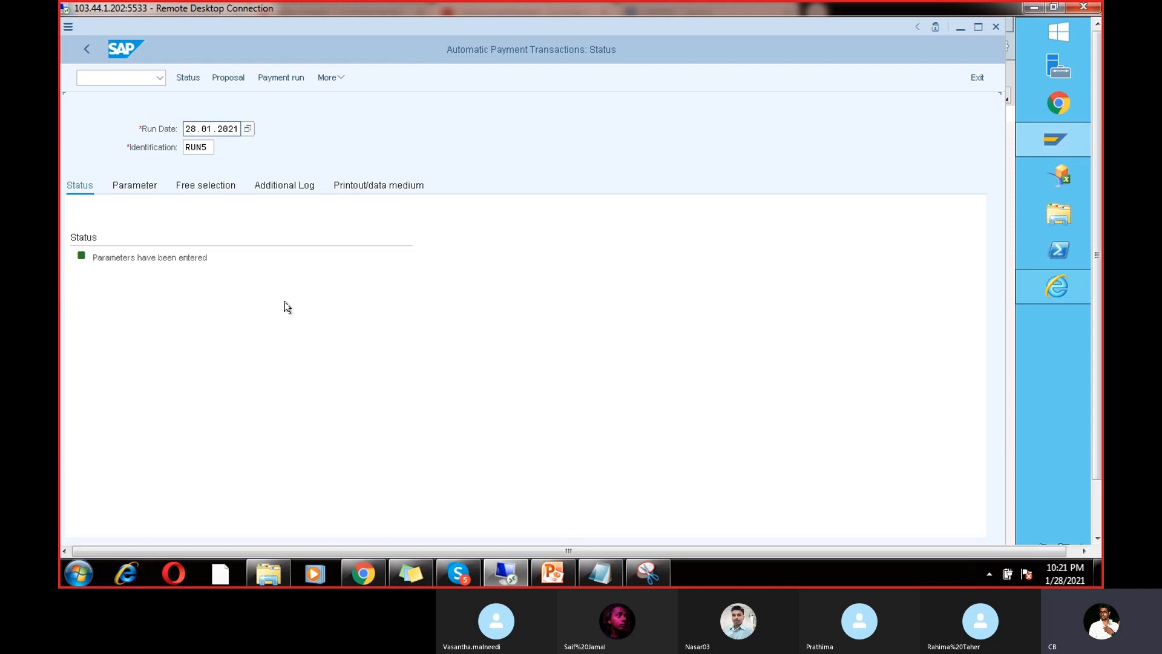
left_click(228, 77)
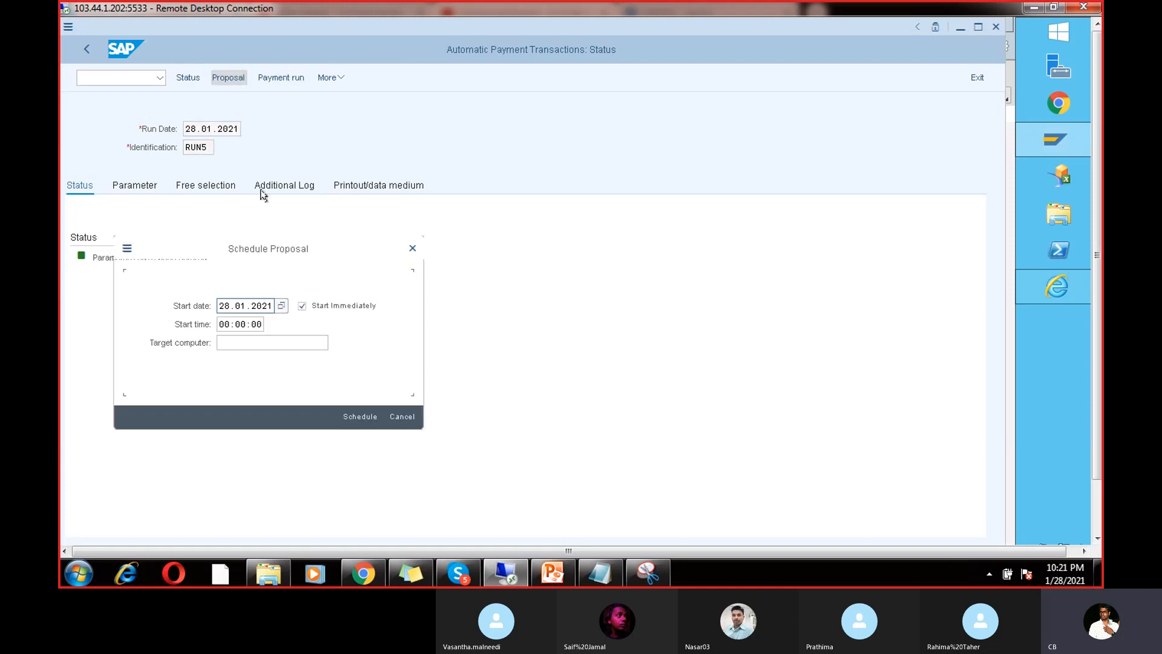
left_click(361, 415)
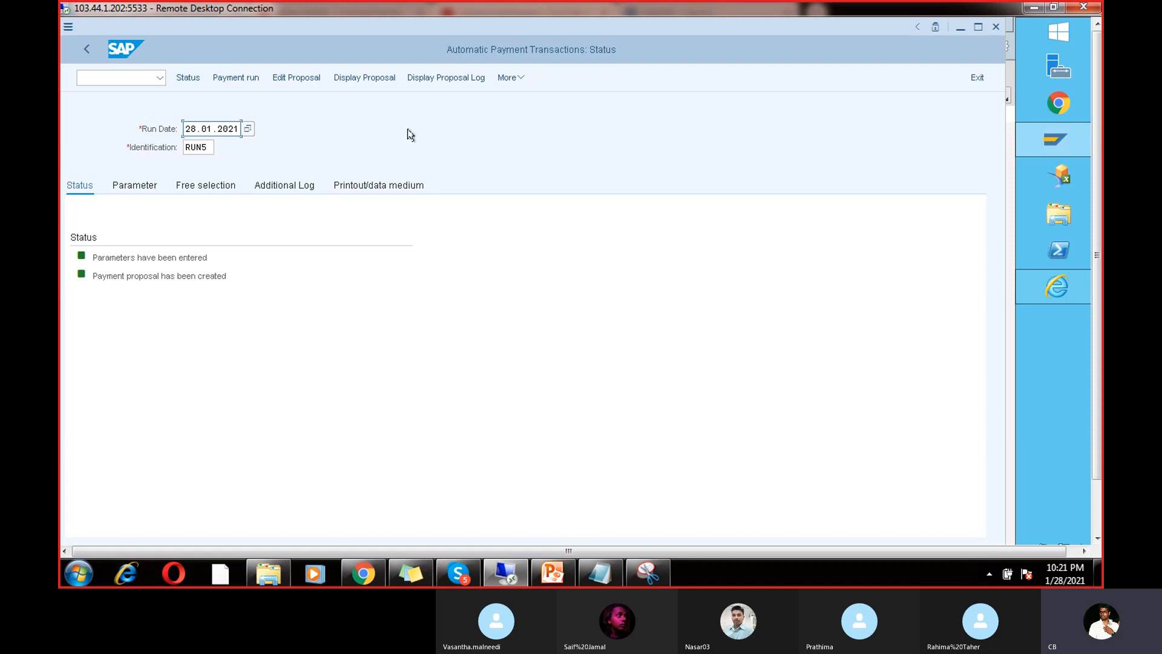
left_click(371, 80)
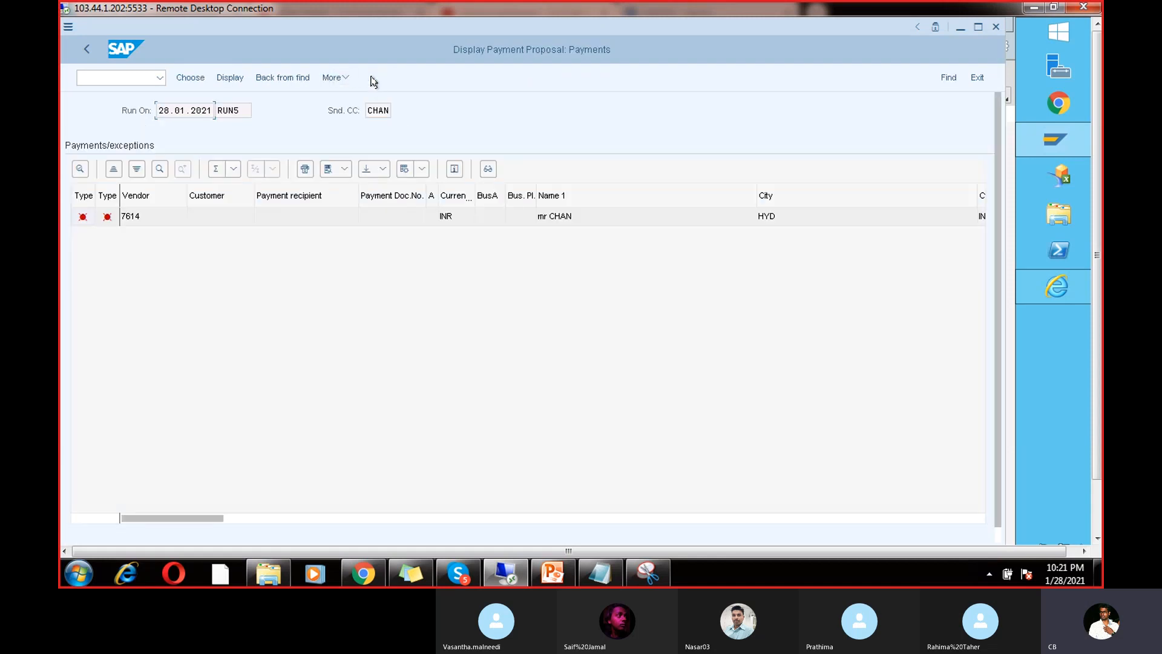
Step: Check that document 322 in the new proposal now has an empty payment block
double_click(155, 218)
double_click(146, 296)
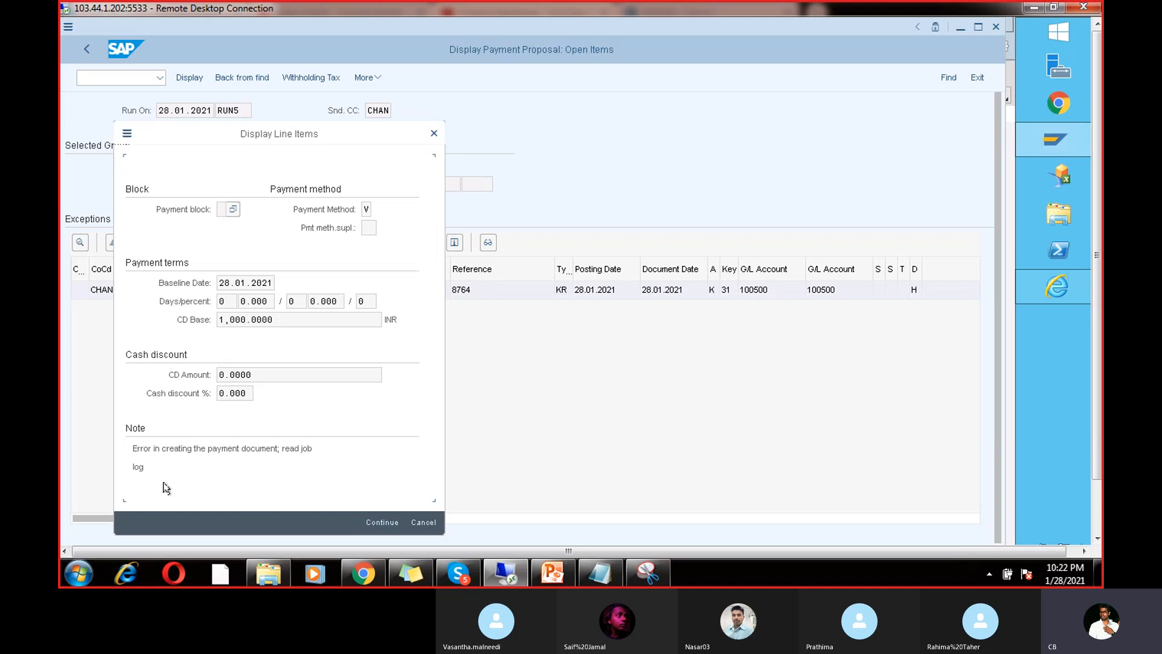
left_click(221, 208)
left_click(375, 519)
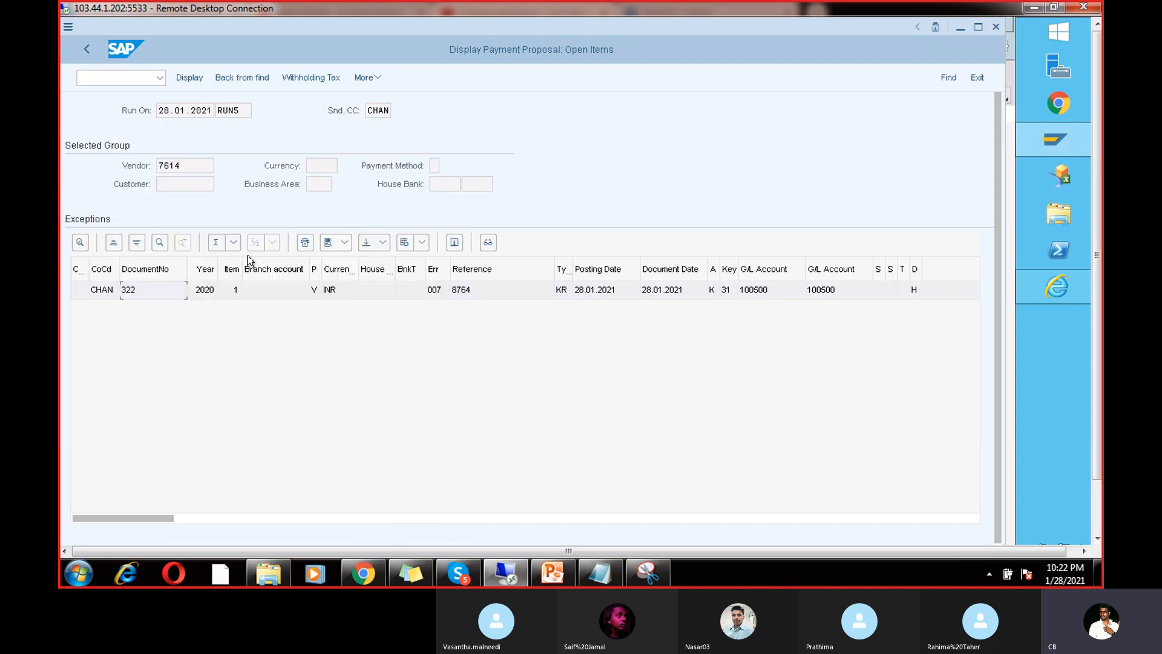
left_click(86, 48)
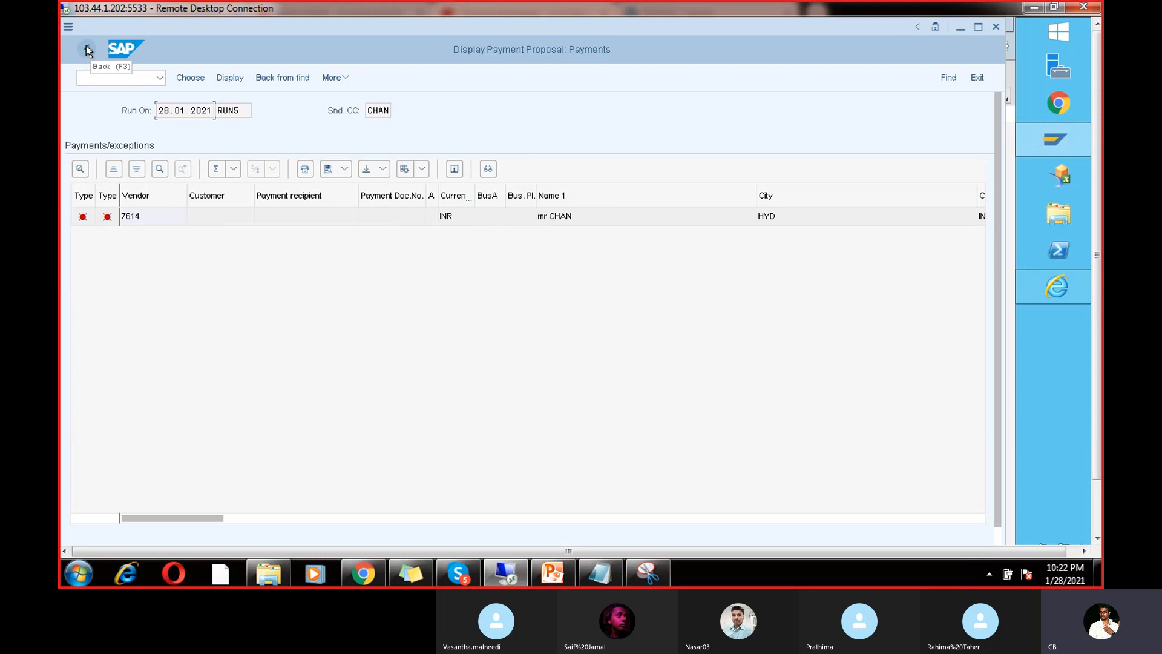
left_click(86, 47)
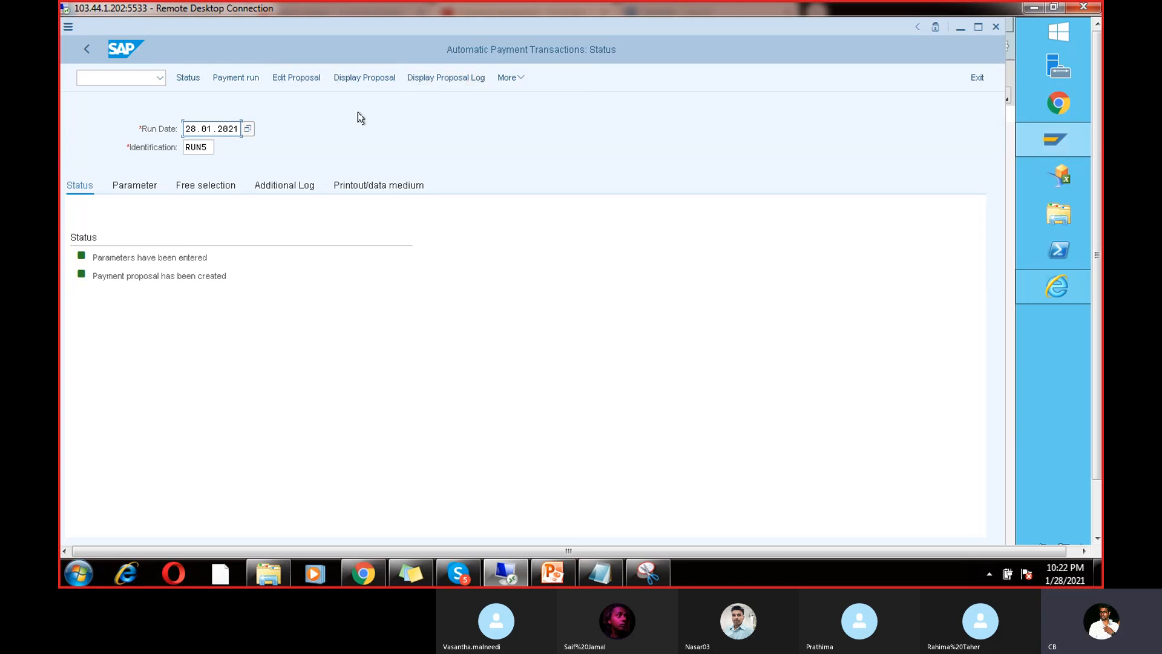
Step: Read document 322's payment-document error note citing the job log, then return to RUN5's status
left_click(365, 79)
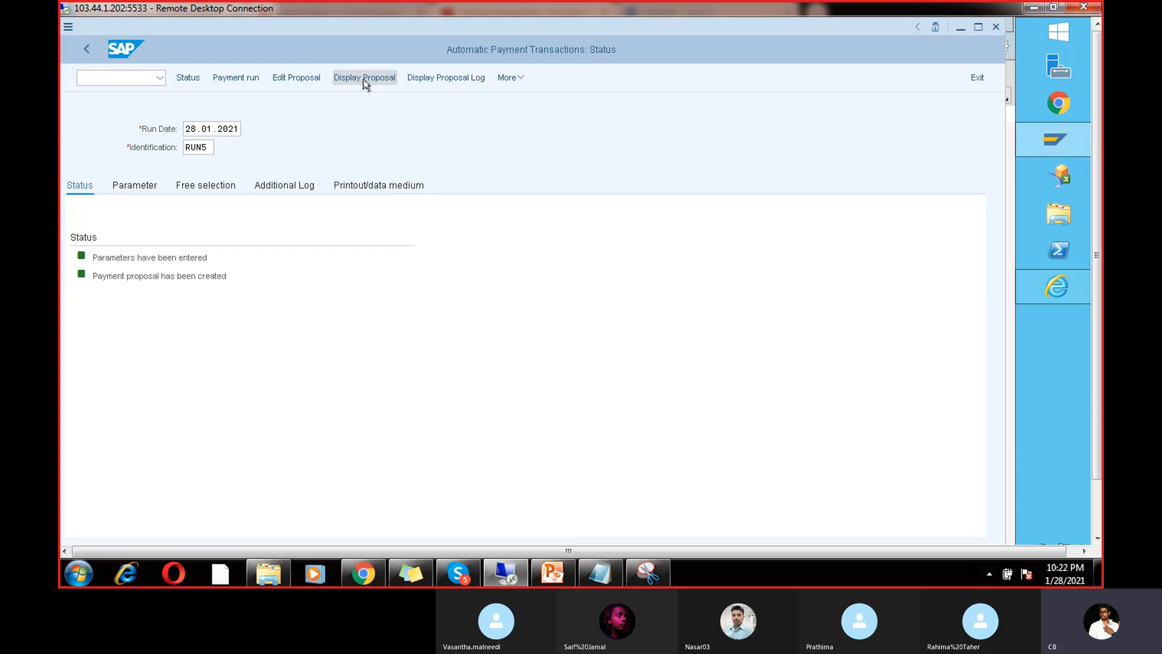
left_click(259, 224)
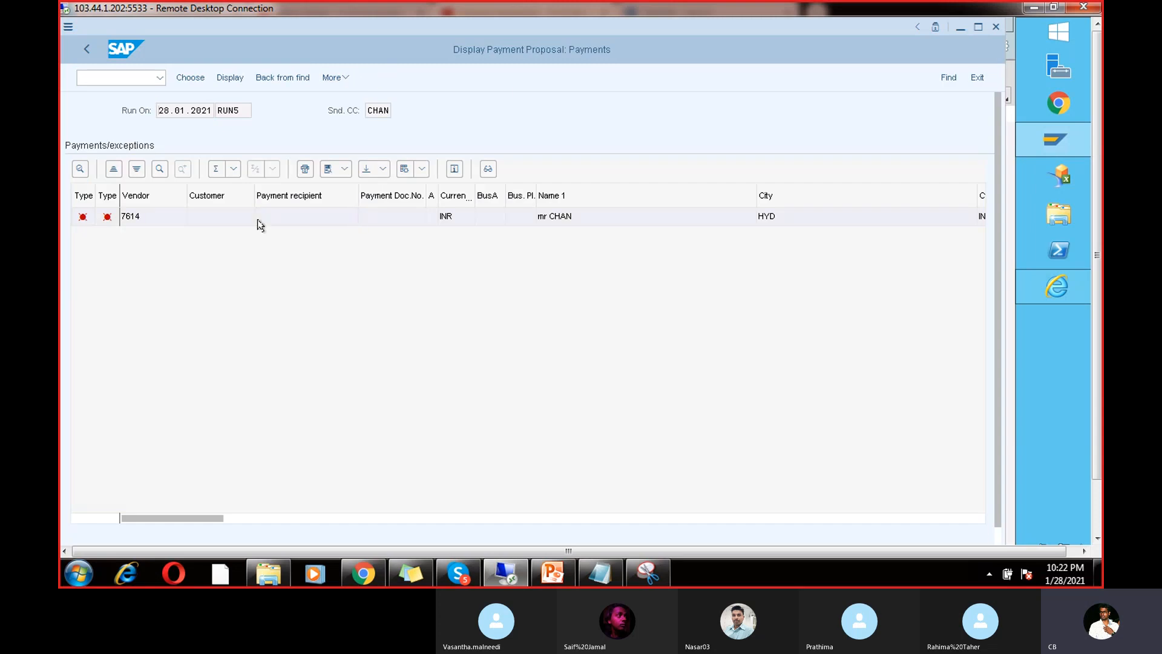
double_click(259, 224)
double_click(239, 290)
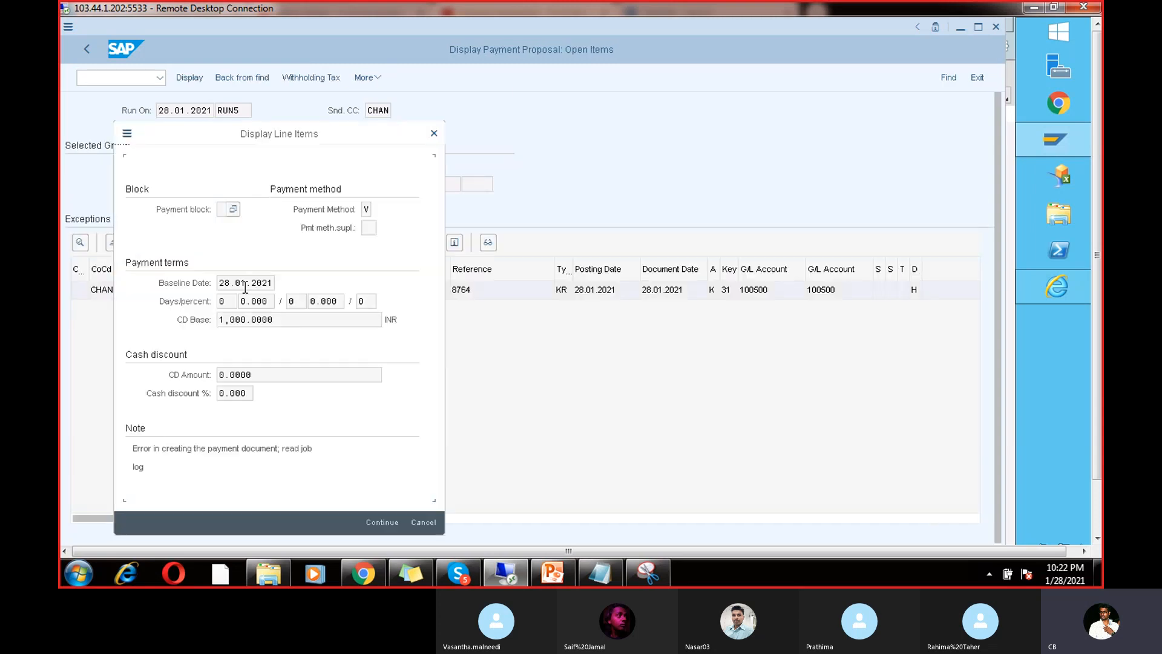
double_click(138, 466)
left_click(434, 133)
left_click(84, 50)
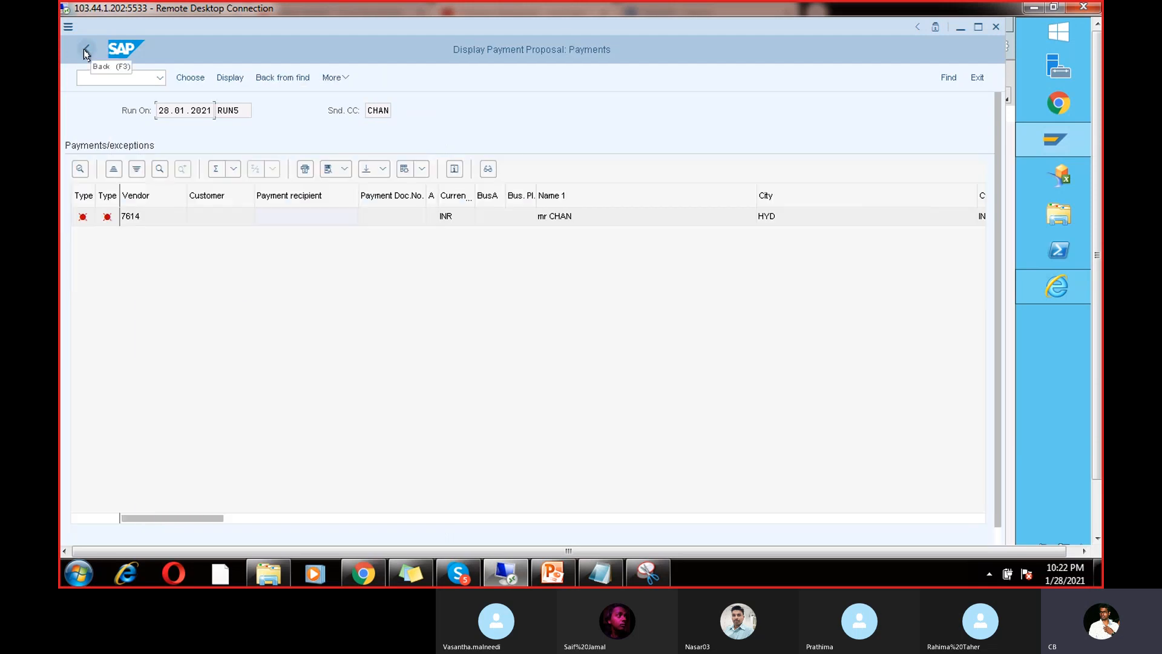
left_click(85, 50)
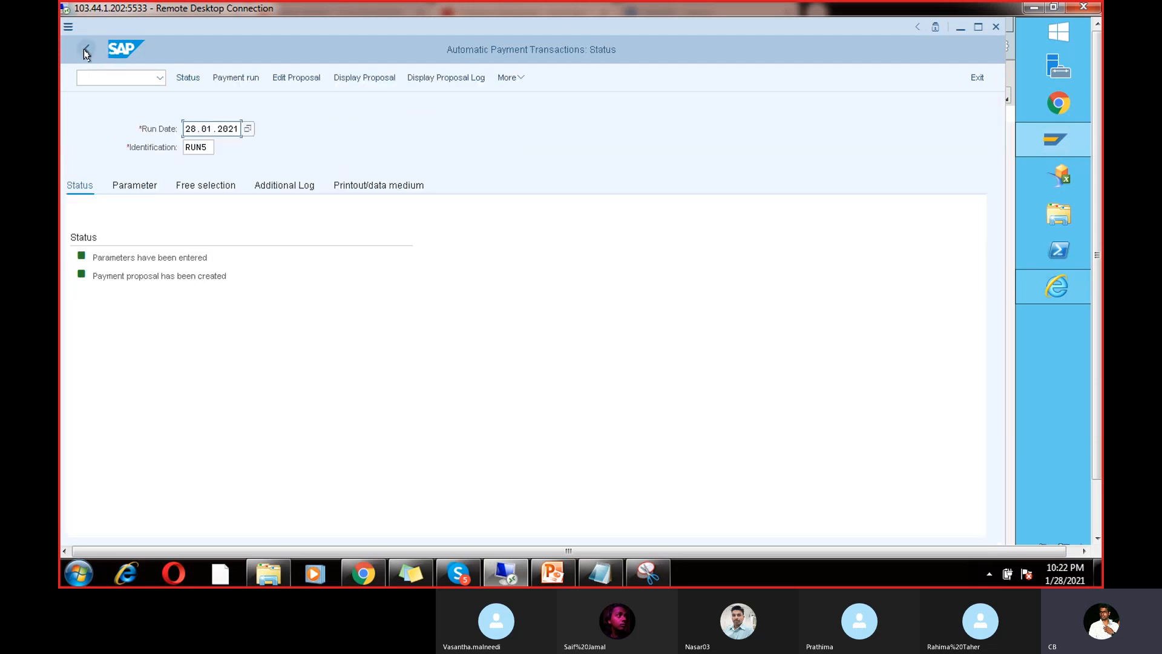
left_click(455, 79)
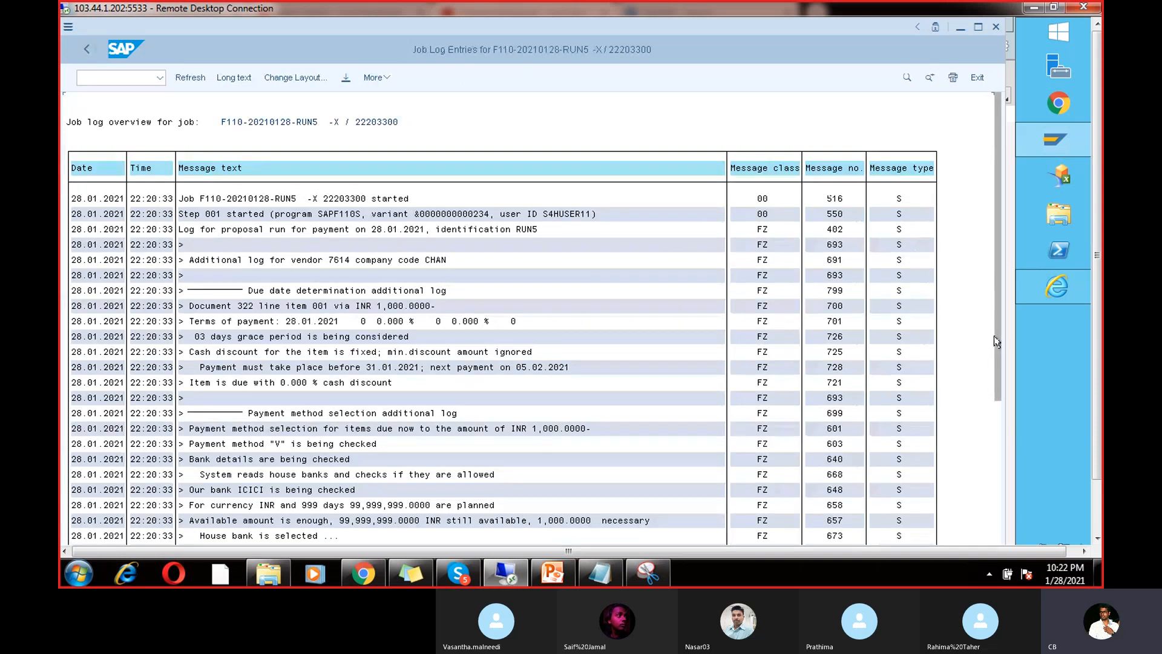
left_click_drag(994, 335, 993, 403)
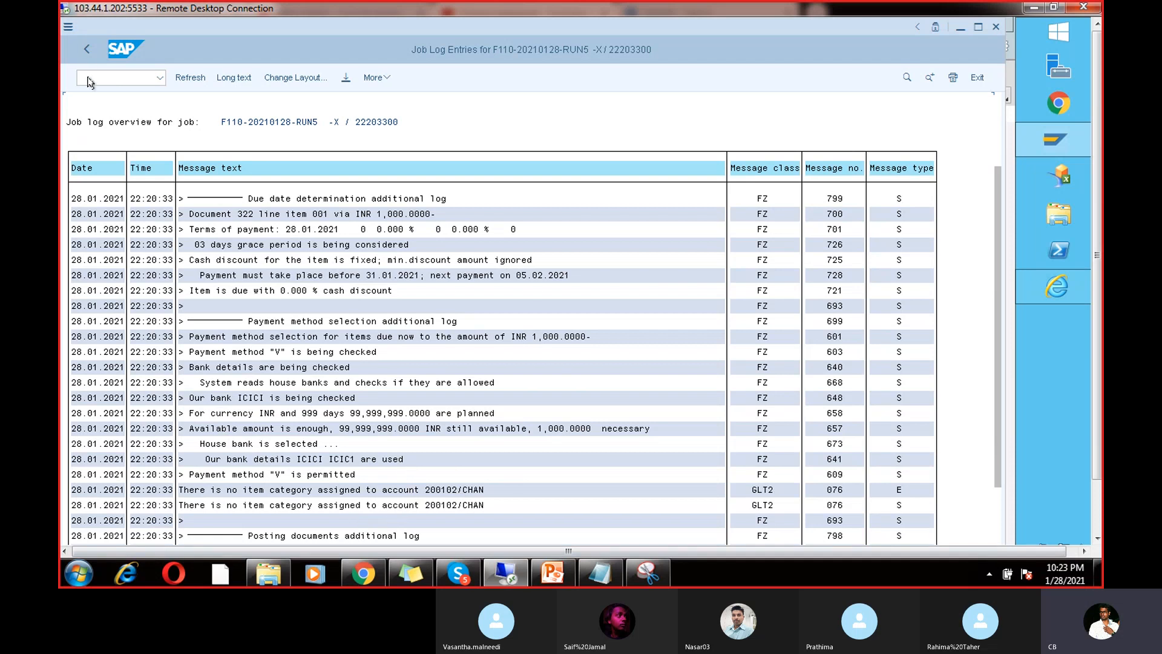
left_click(86, 52)
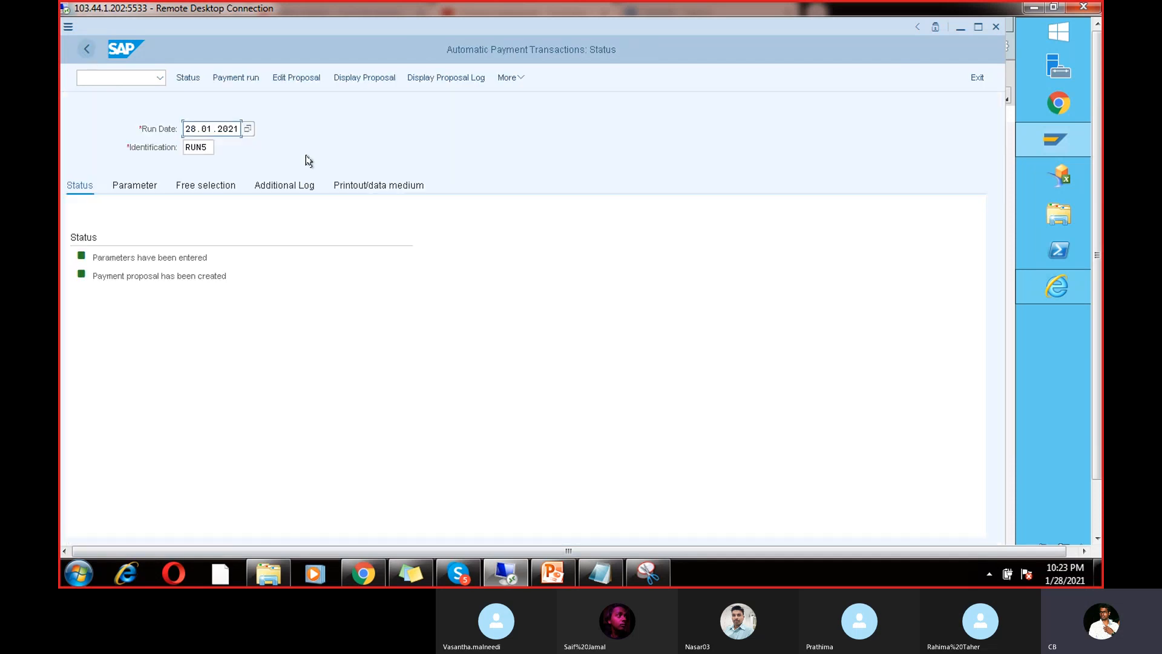
left_click(447, 79)
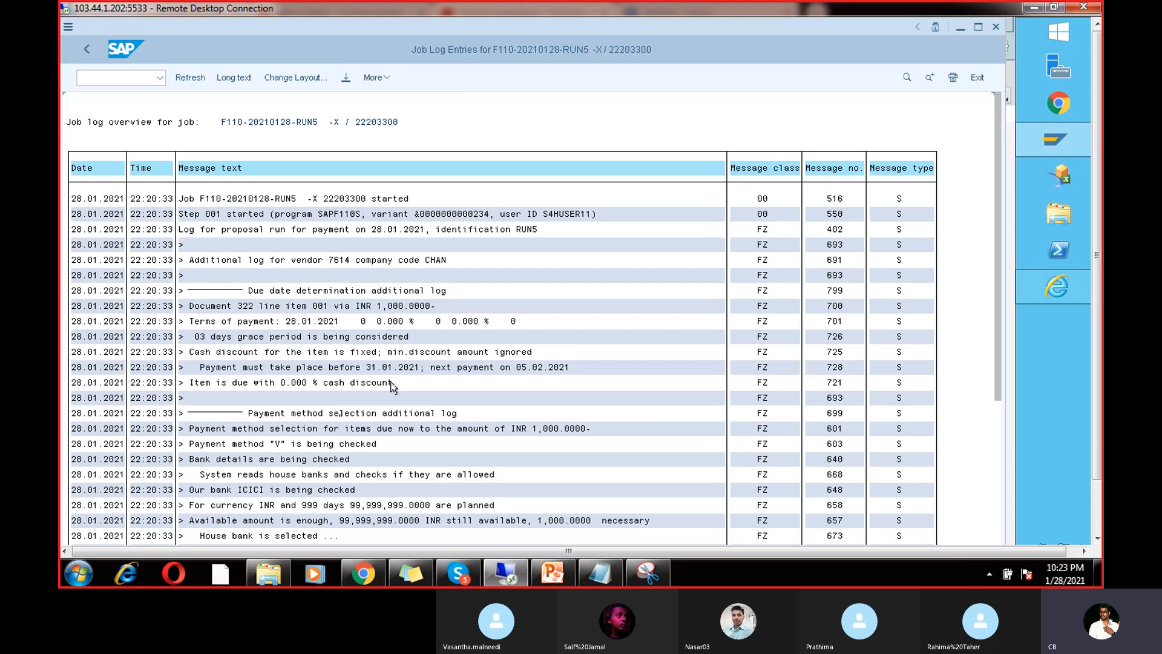
left_click(87, 50)
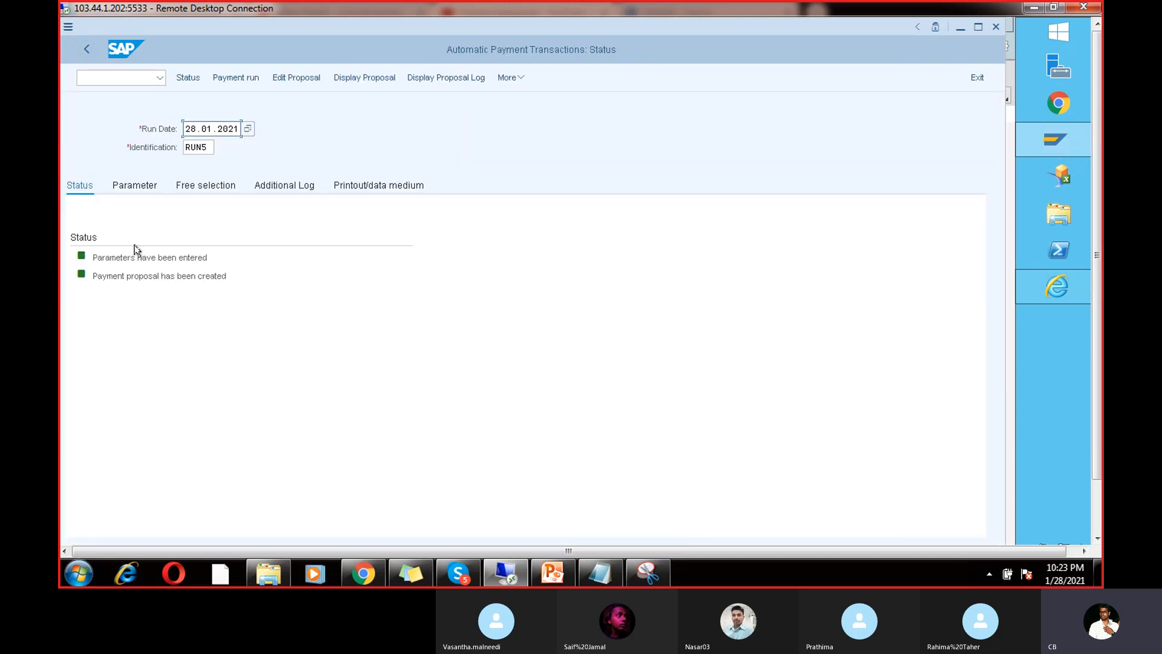
left_click(508, 79)
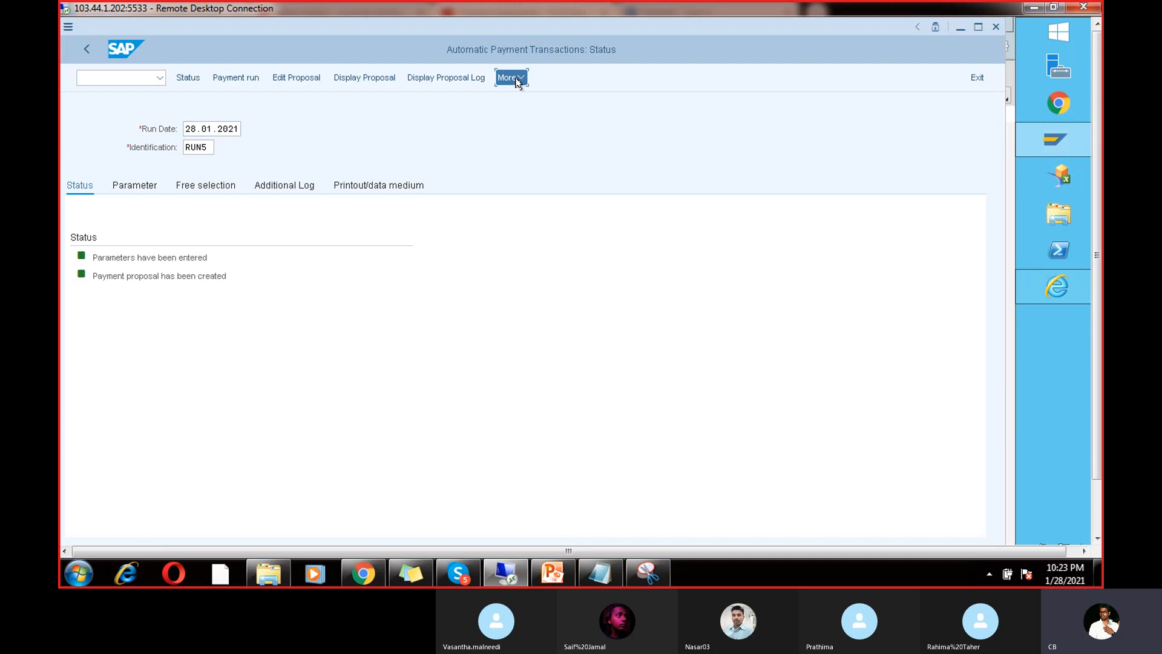
mouse_move(534, 137)
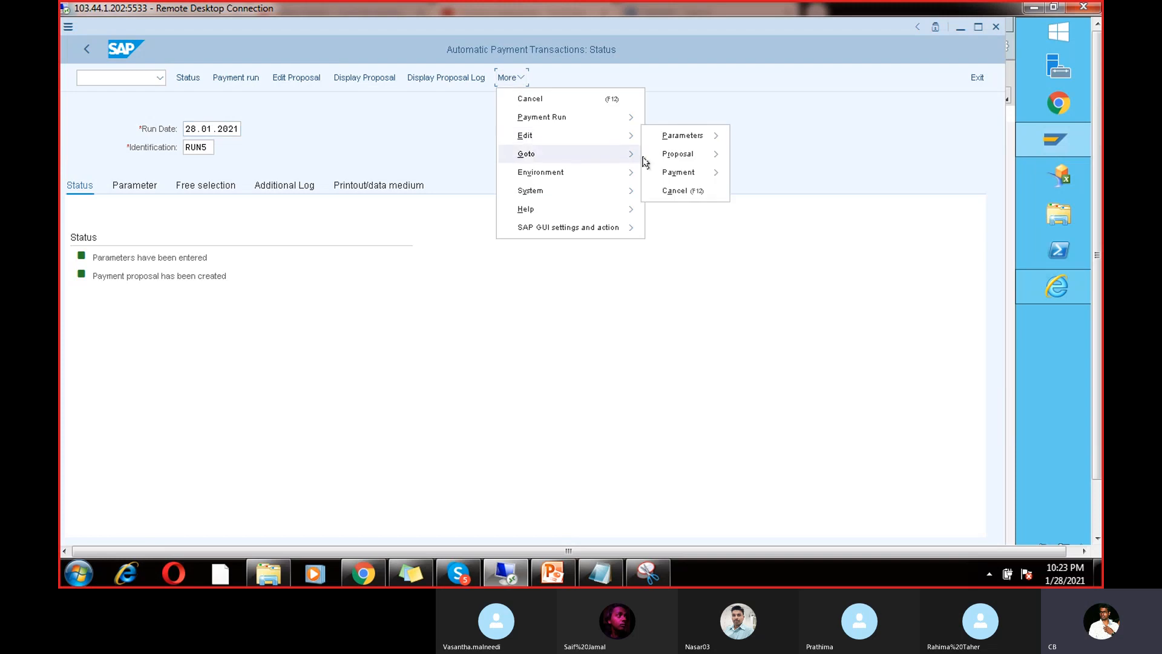
mouse_move(679, 158)
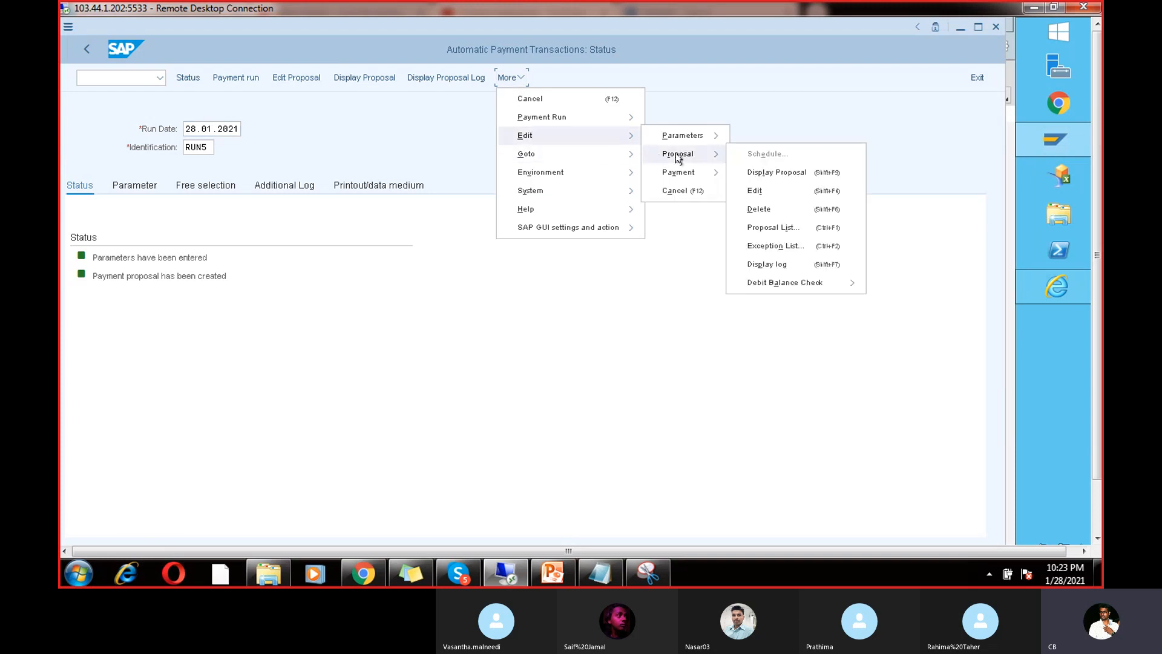
left_click(767, 246)
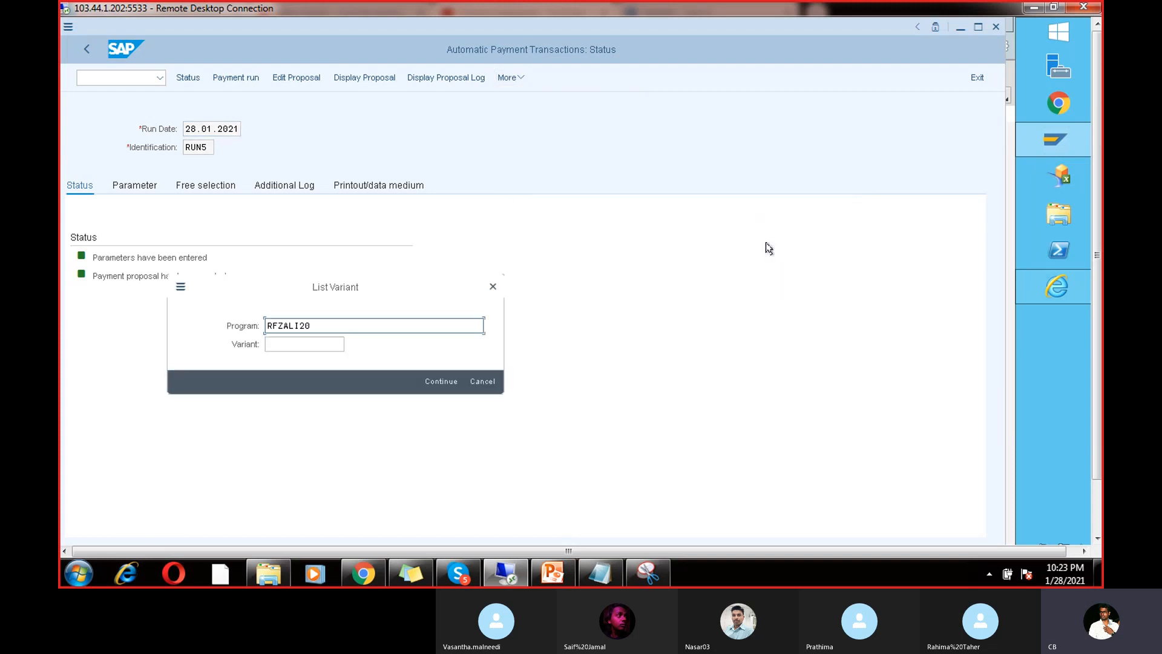
left_click(437, 380)
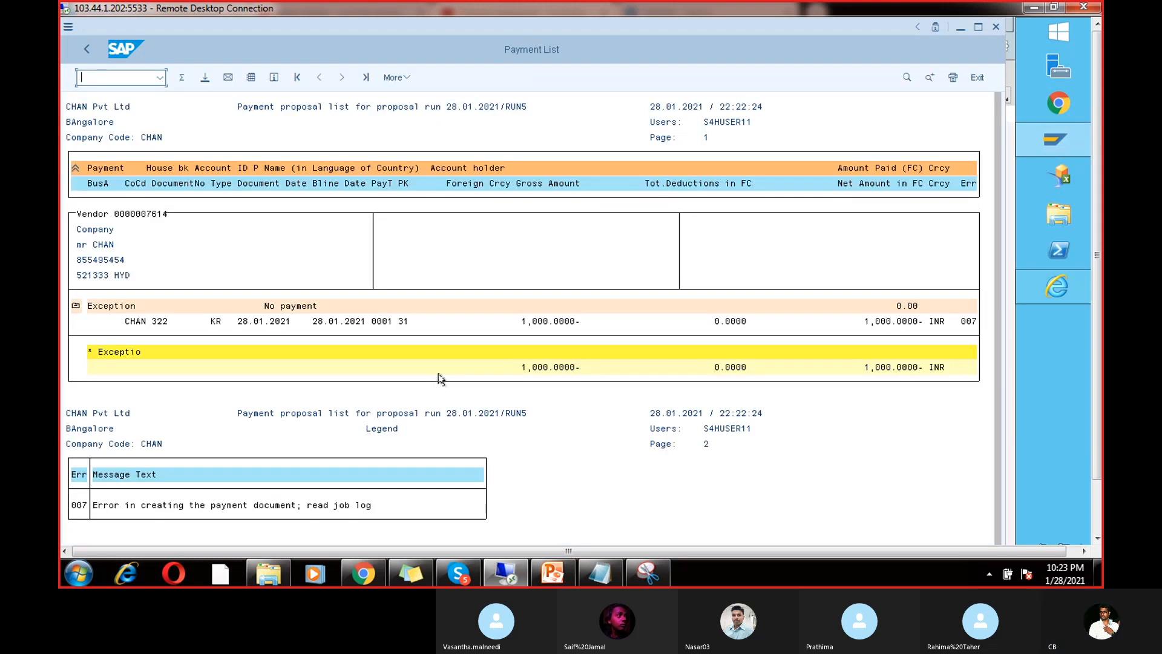
left_click(375, 506)
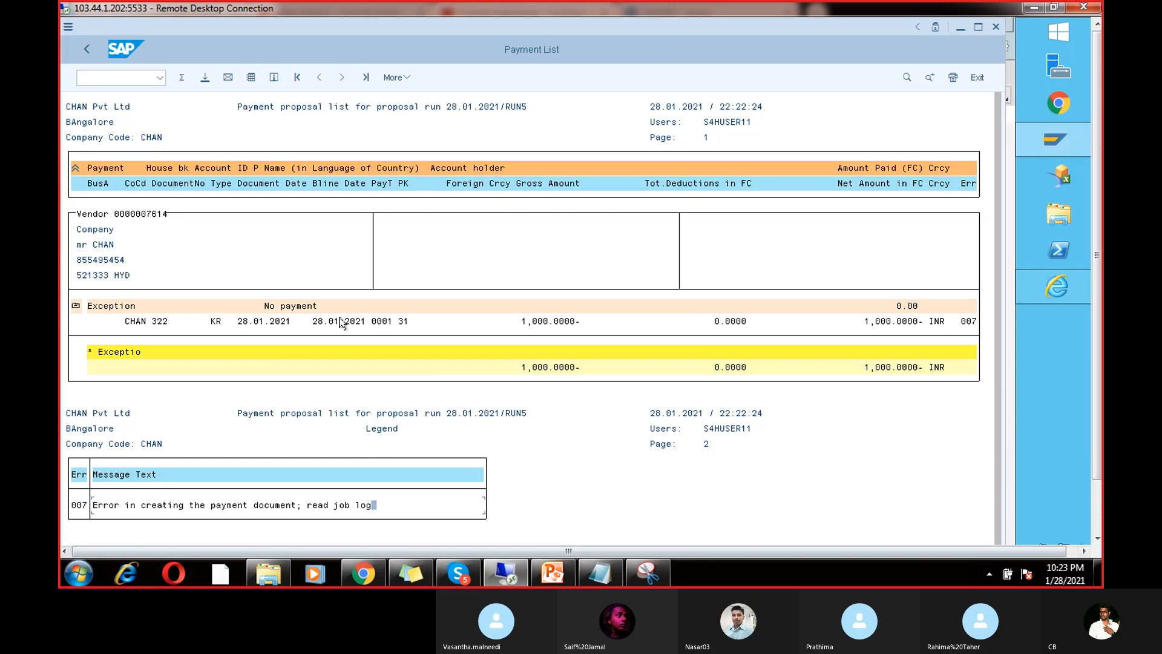
left_click(86, 49)
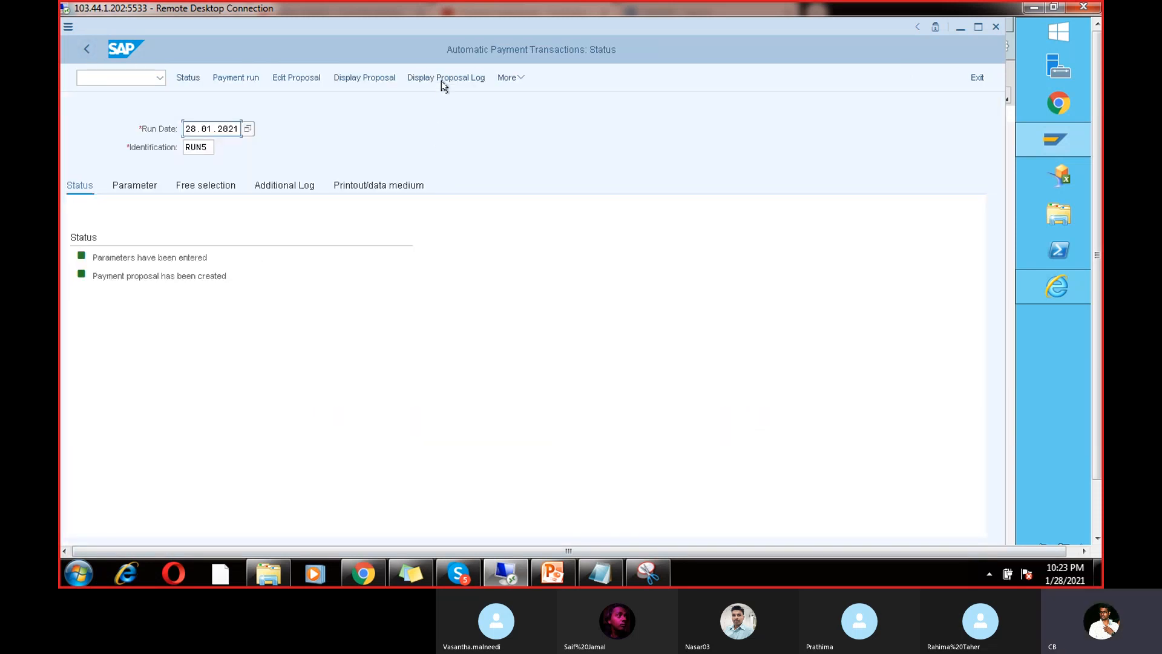
Step: Replace the RUN5 proposal with an immediately started new run and open its job log
left_click(518, 79)
mouse_move(553, 135)
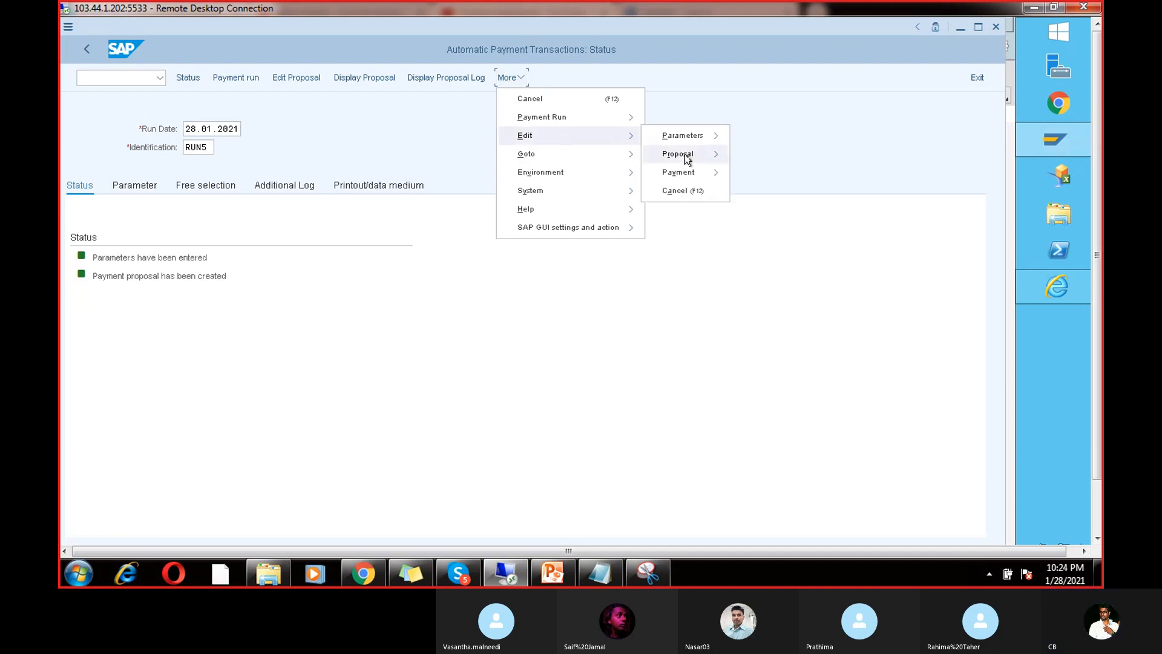
mouse_move(687, 158)
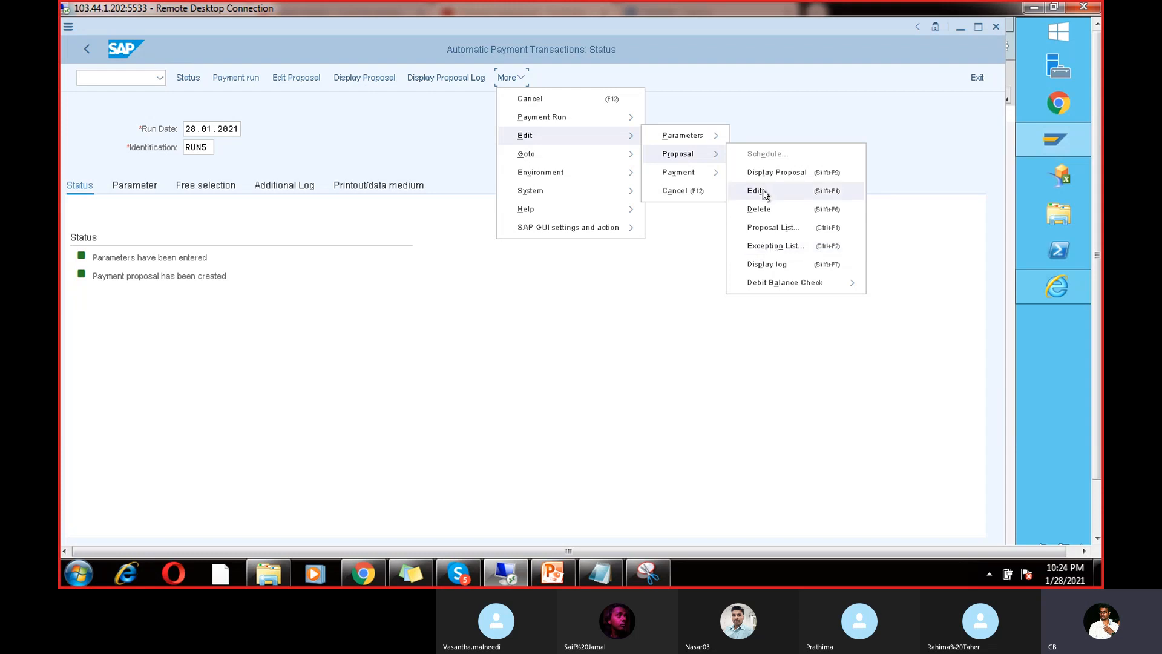
left_click(767, 208)
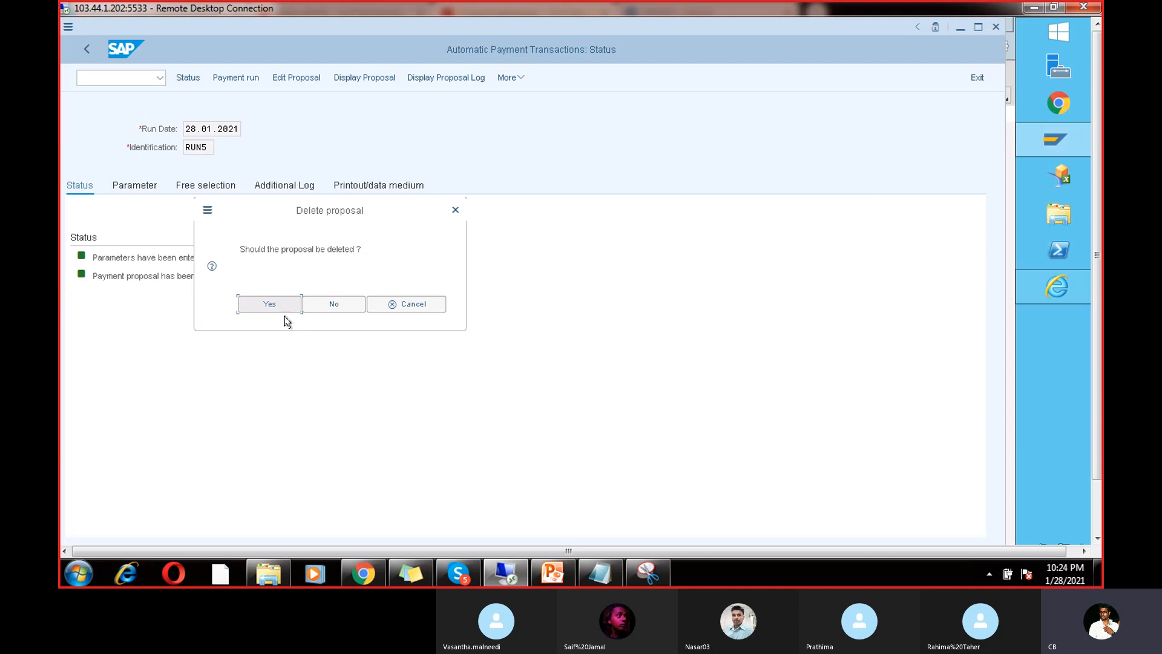
left_click(280, 302)
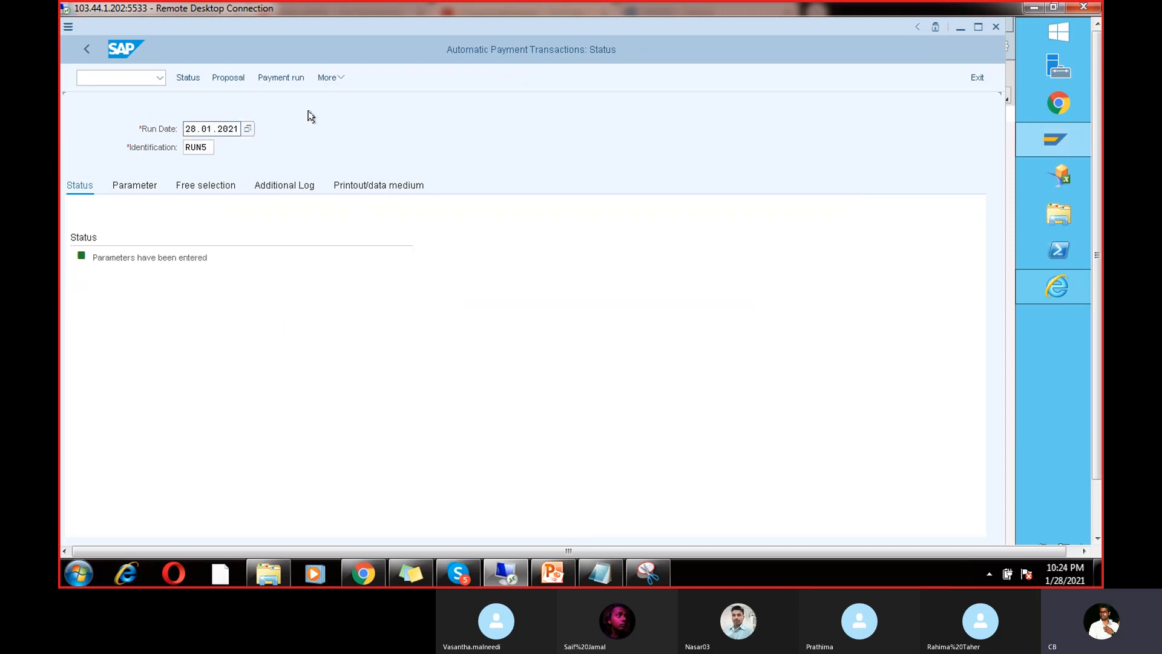
left_click(225, 77)
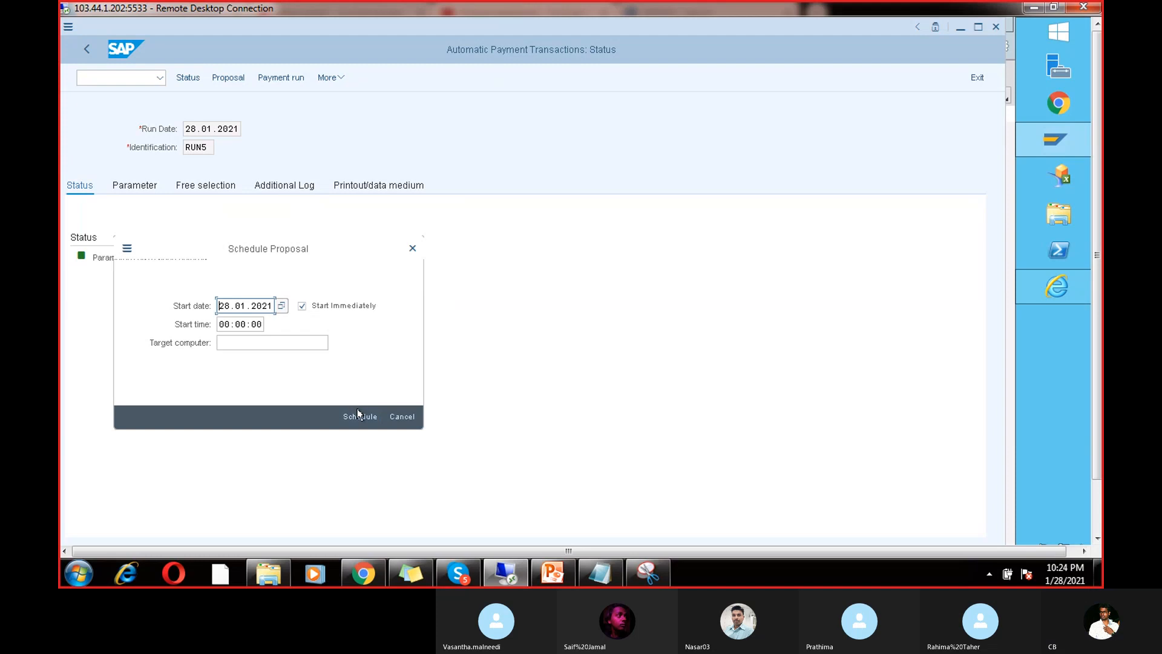
left_click(359, 416)
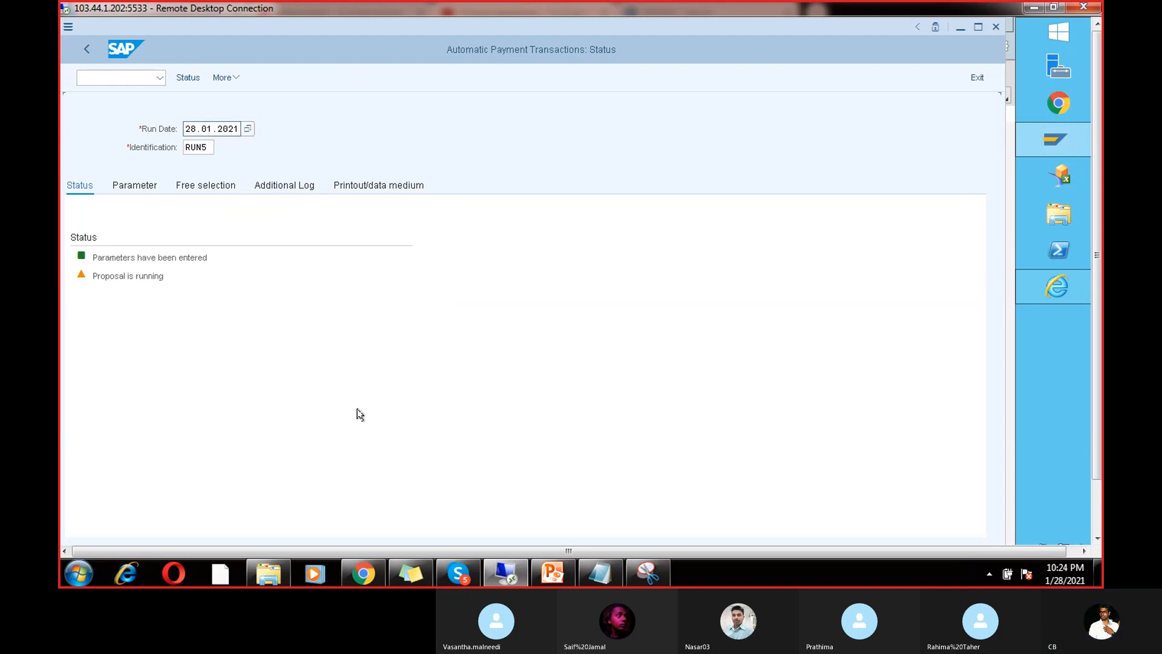
left_click(450, 77)
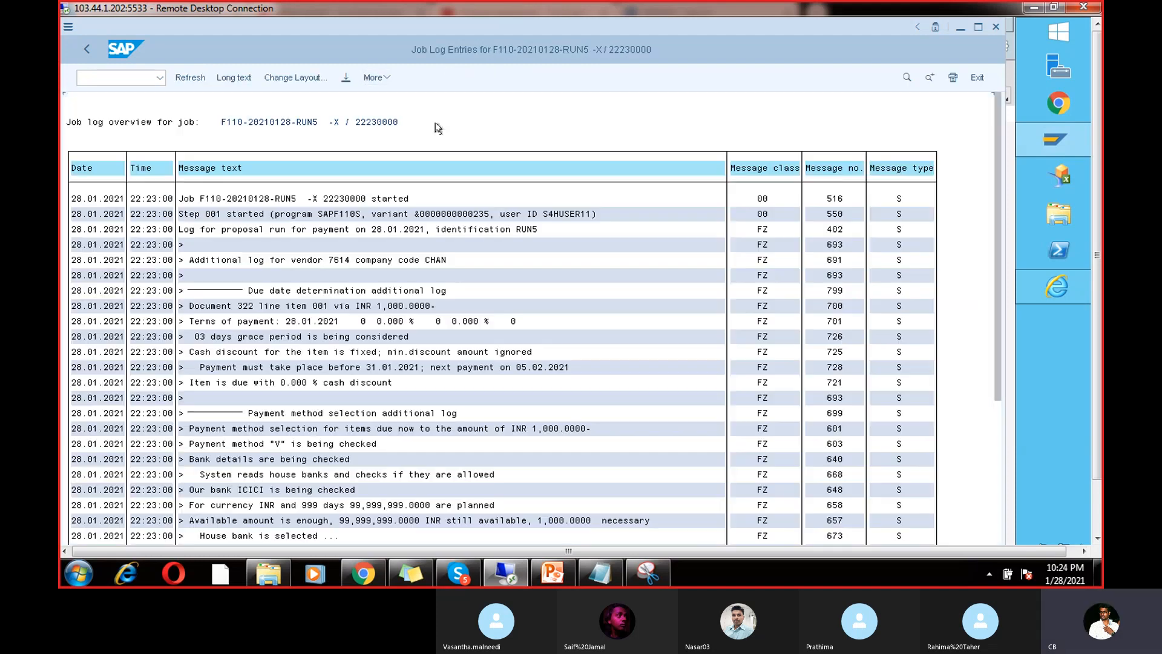
Step: Read the GLT2 076 help for account 200102 in CHAN and follow the Classify G/L Accounts link
left_click_drag(993, 353, 997, 427)
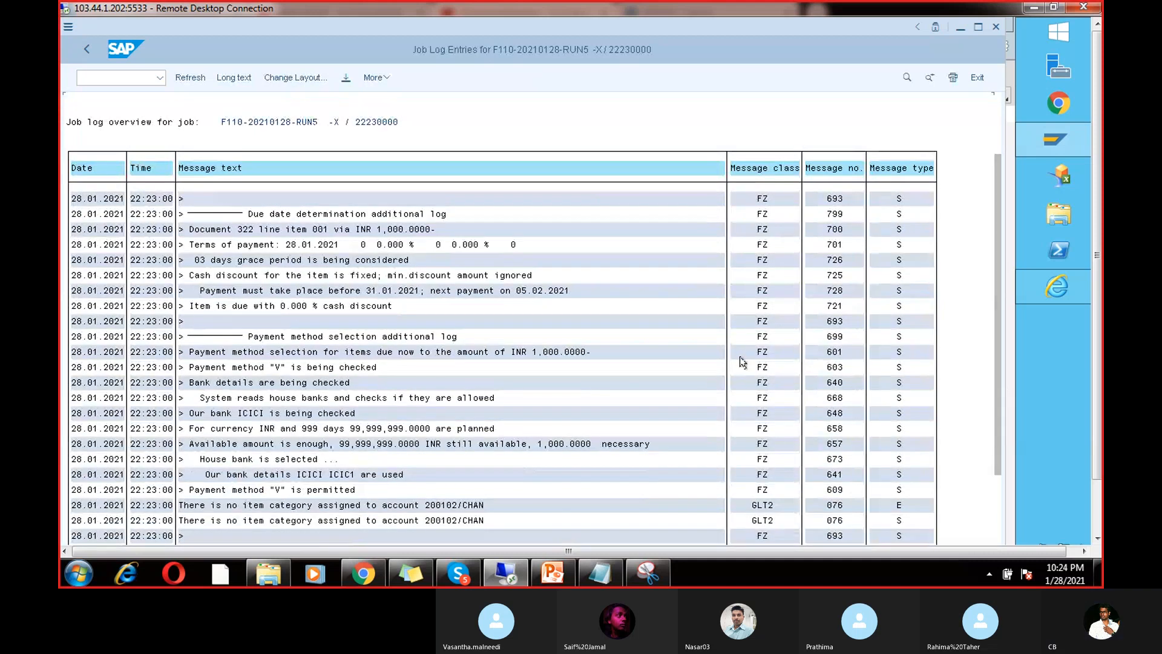
double_click(398, 508)
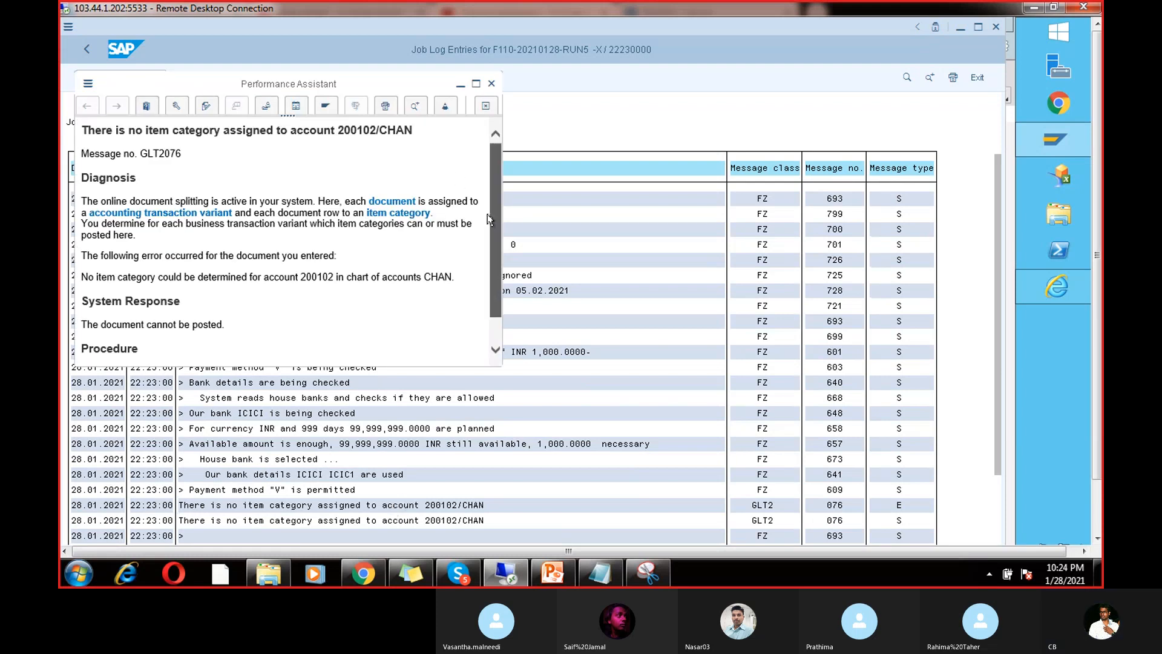
scroll(489, 220, "down", 1)
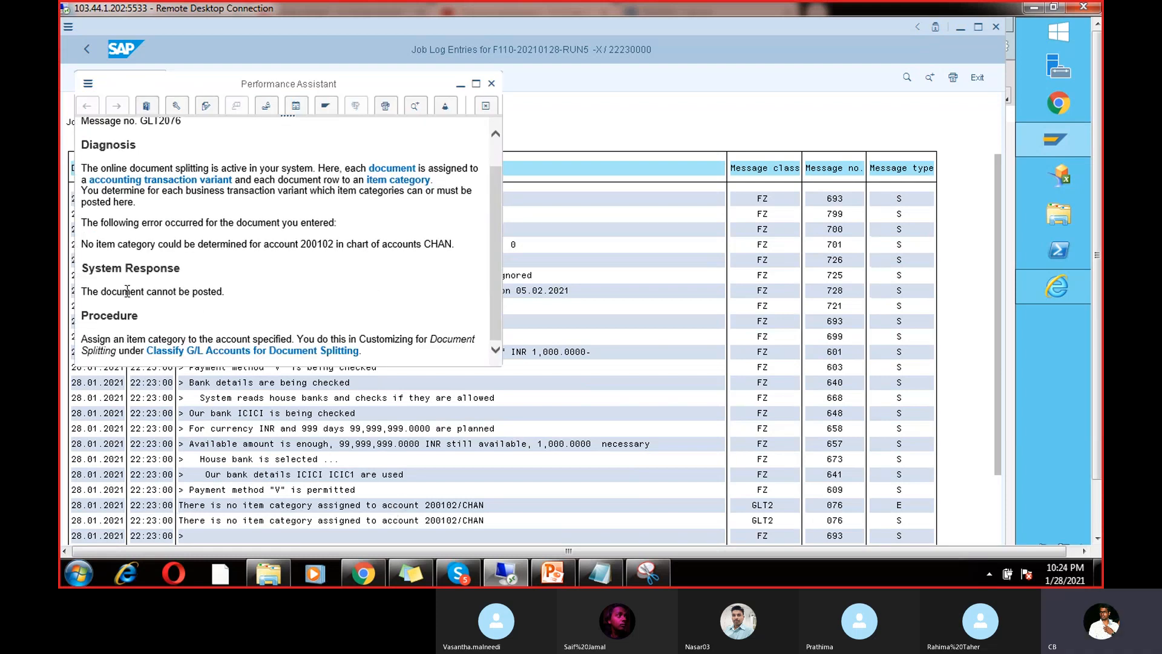
left_click_drag(136, 311, 66, 299)
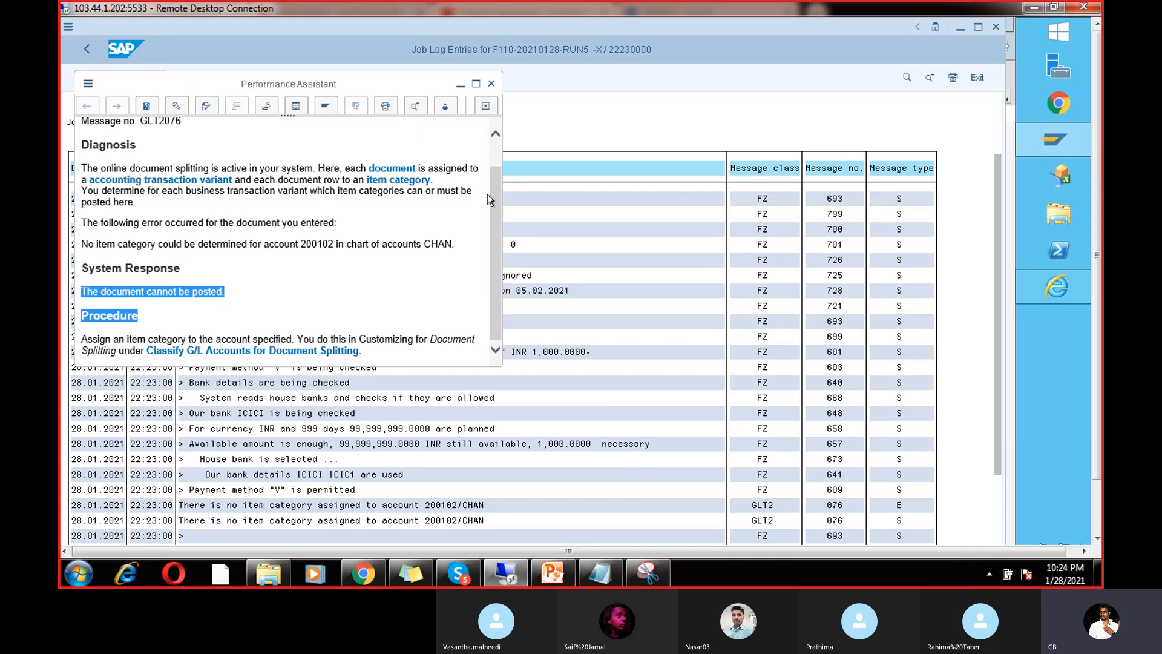
scroll(489, 199, "up", 1)
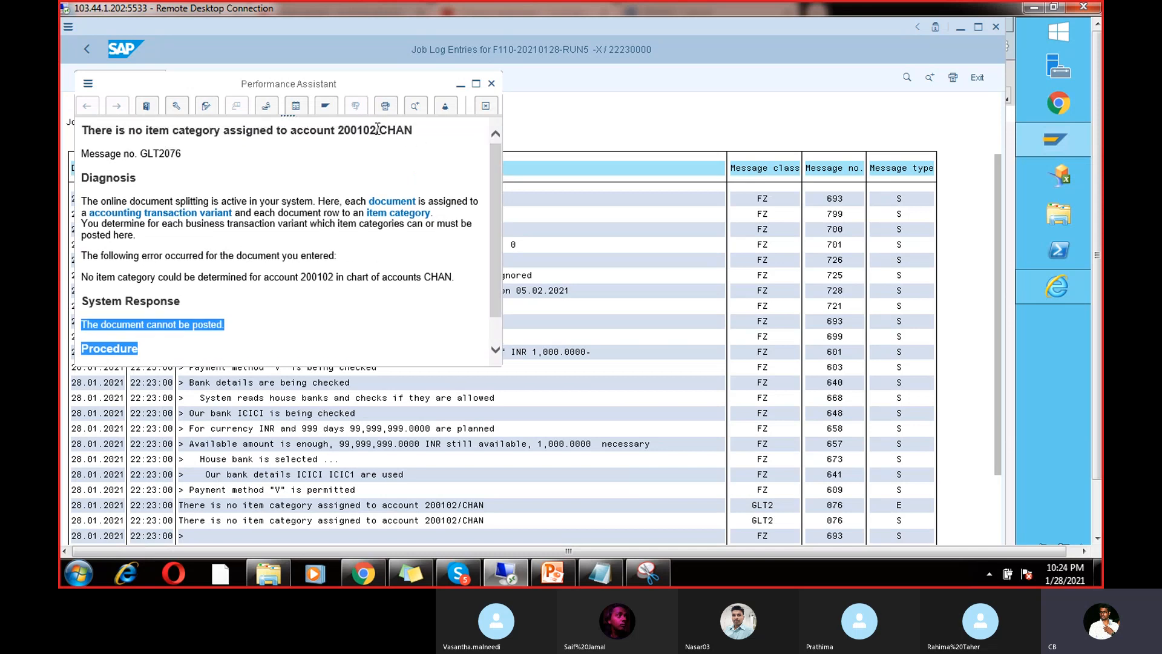
left_click_drag(376, 130, 345, 132)
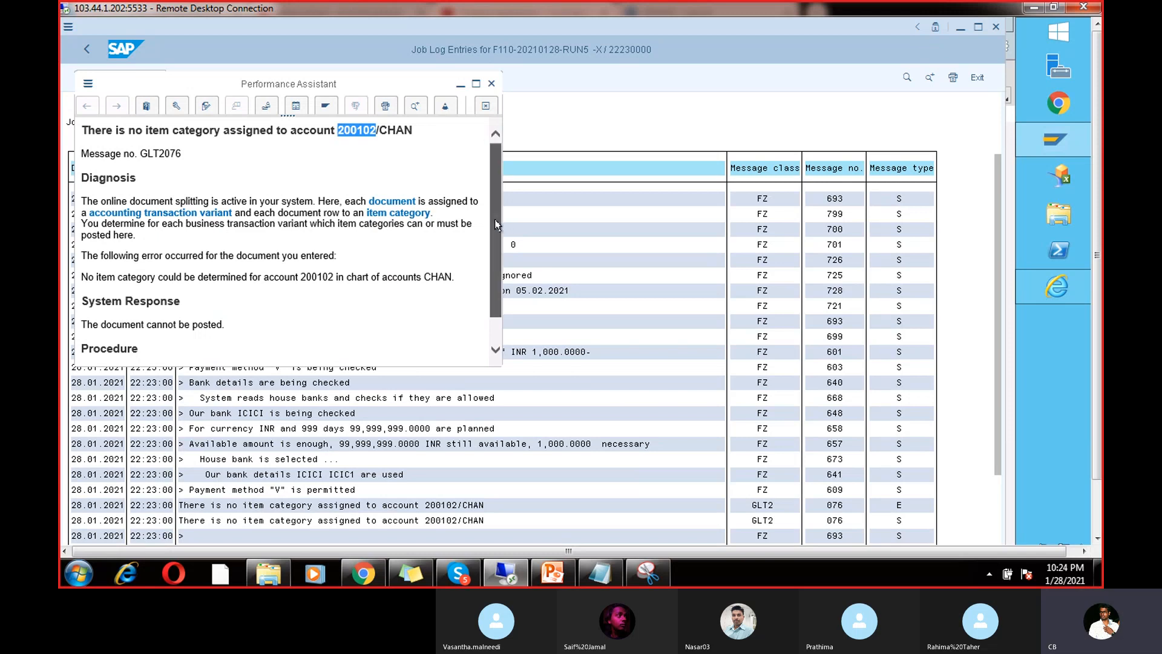
left_click(495, 350)
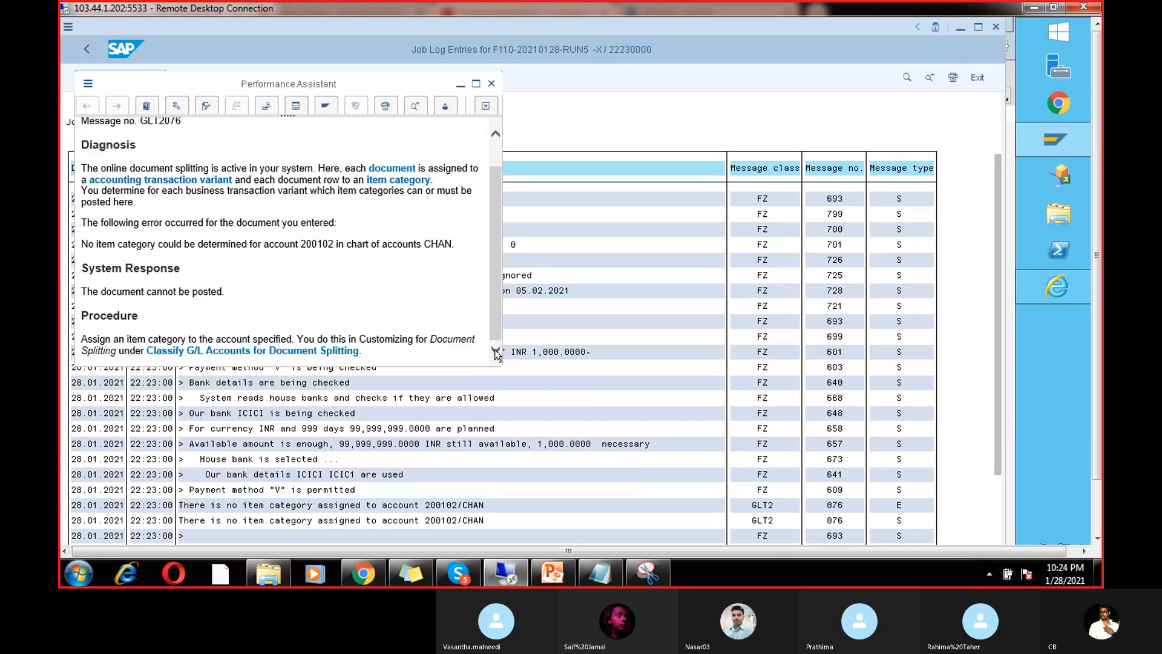
left_click(300, 351)
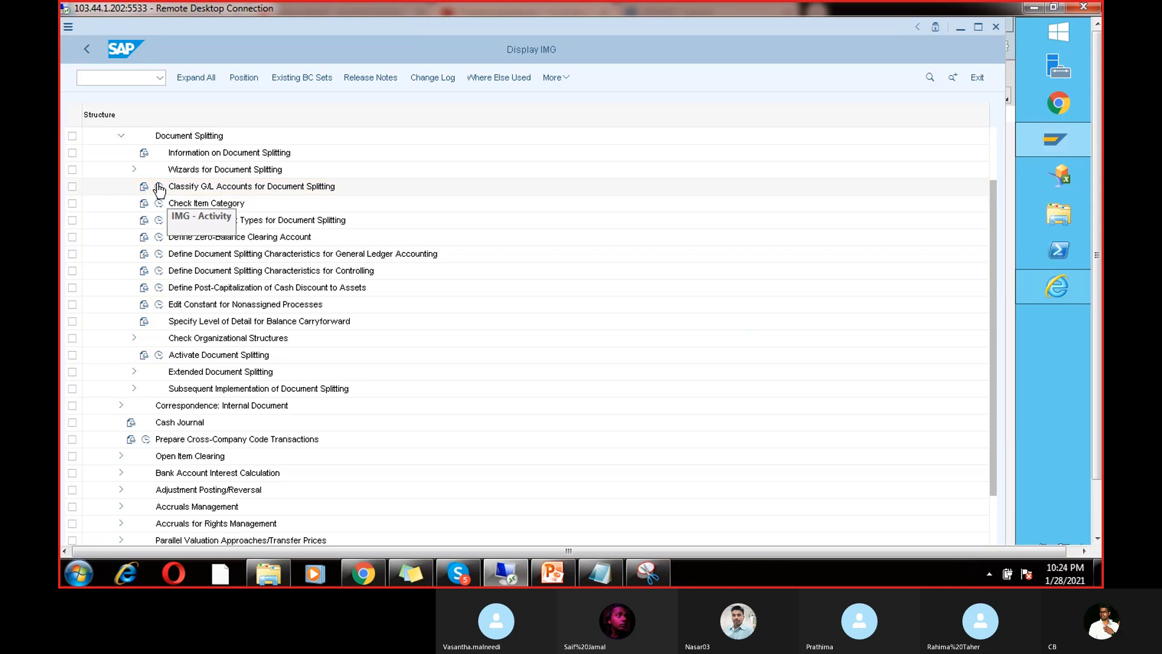
Step: Add a CHAN entry classifying accounts 200102–200102 as item category 01000 Balance Sheet Account
left_click(158, 186)
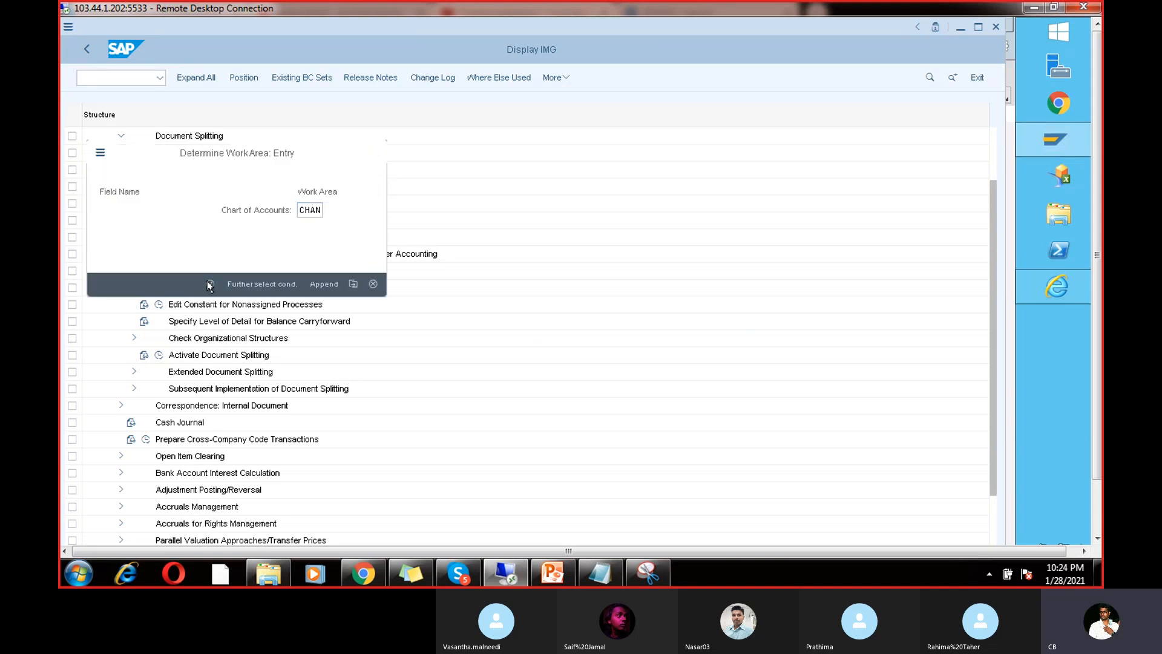
left_click(210, 284)
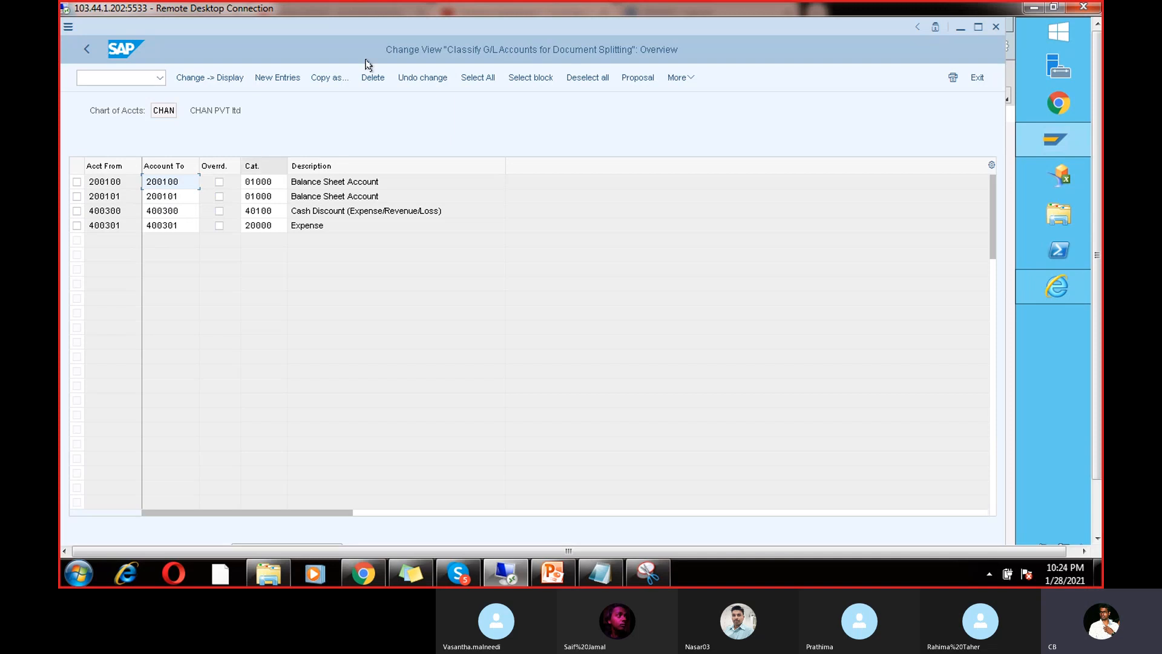
left_click(278, 77)
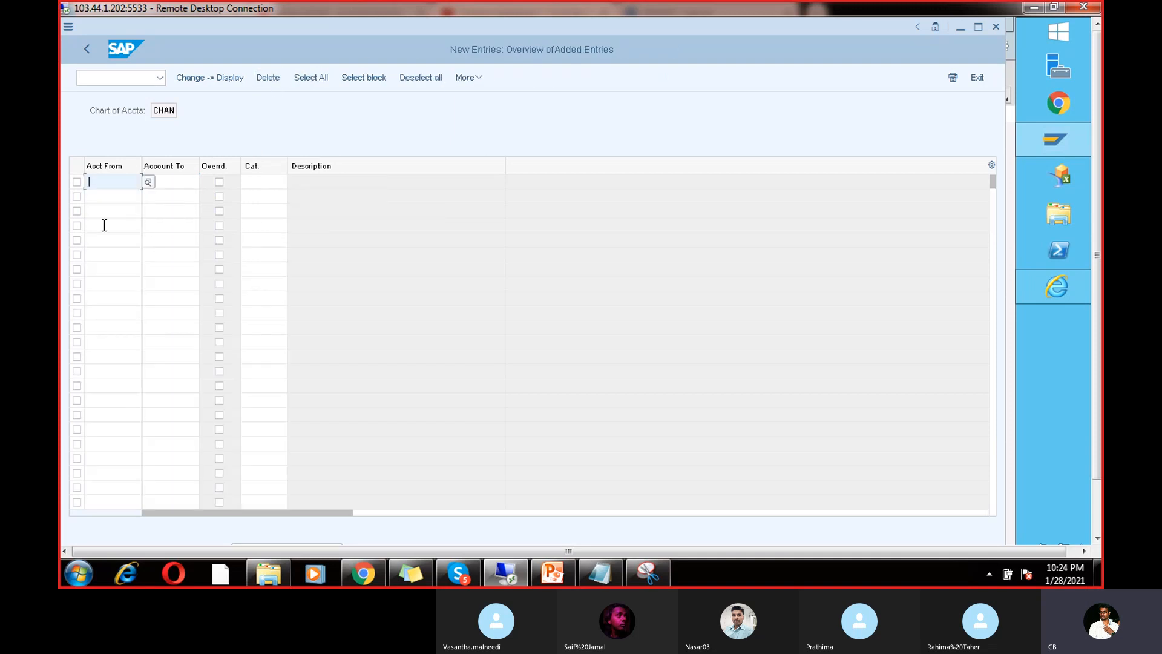
type("200102")
left_click(162, 183)
type("200102")
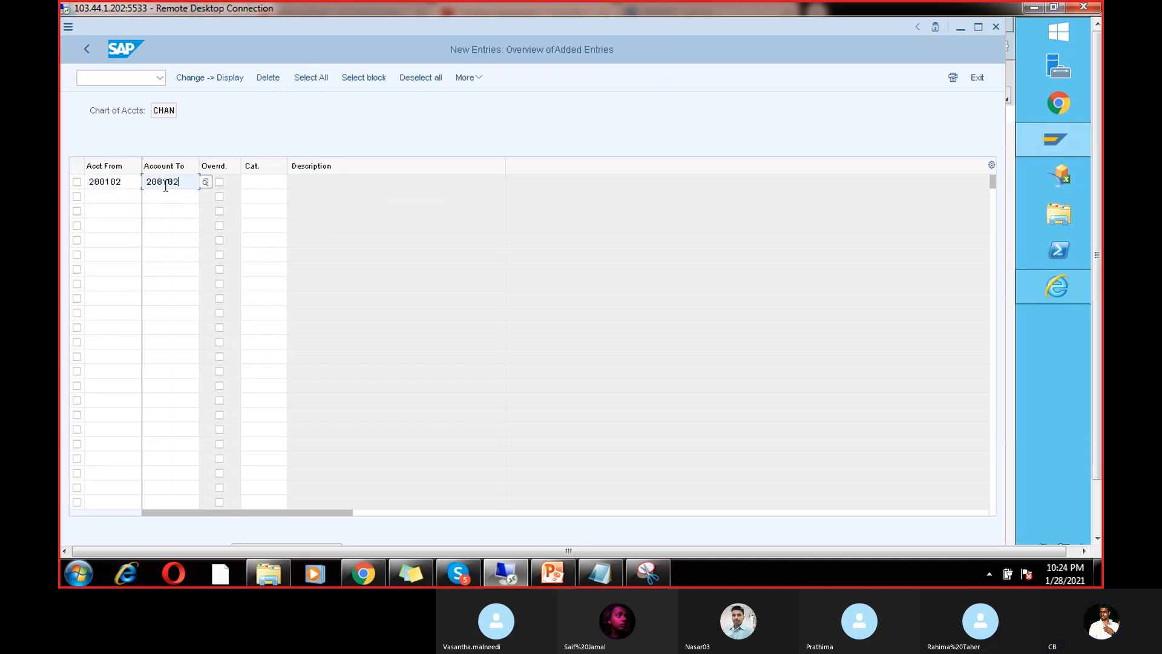
left_click(279, 180)
left_click(293, 183)
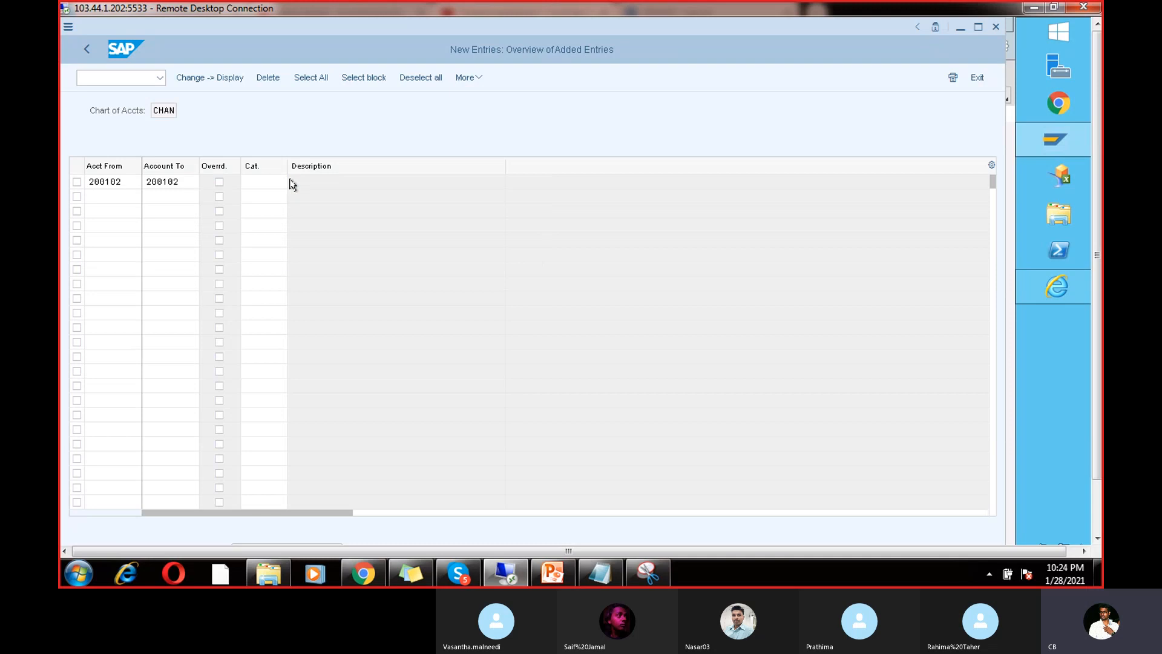
double_click(184, 219)
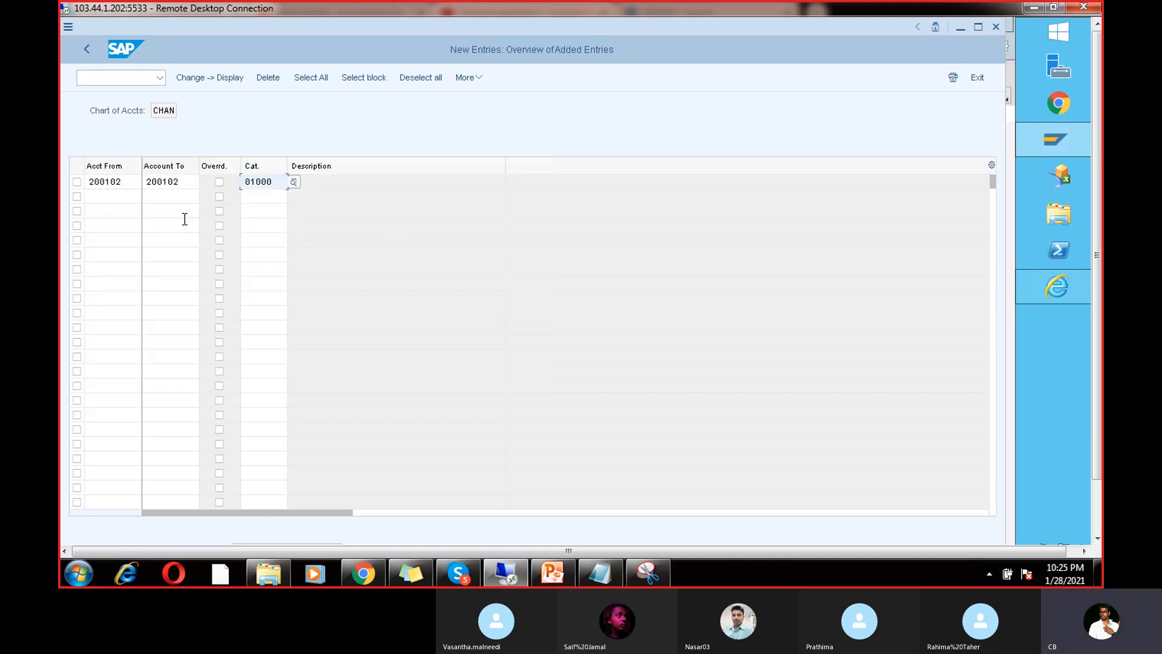
left_click(293, 181)
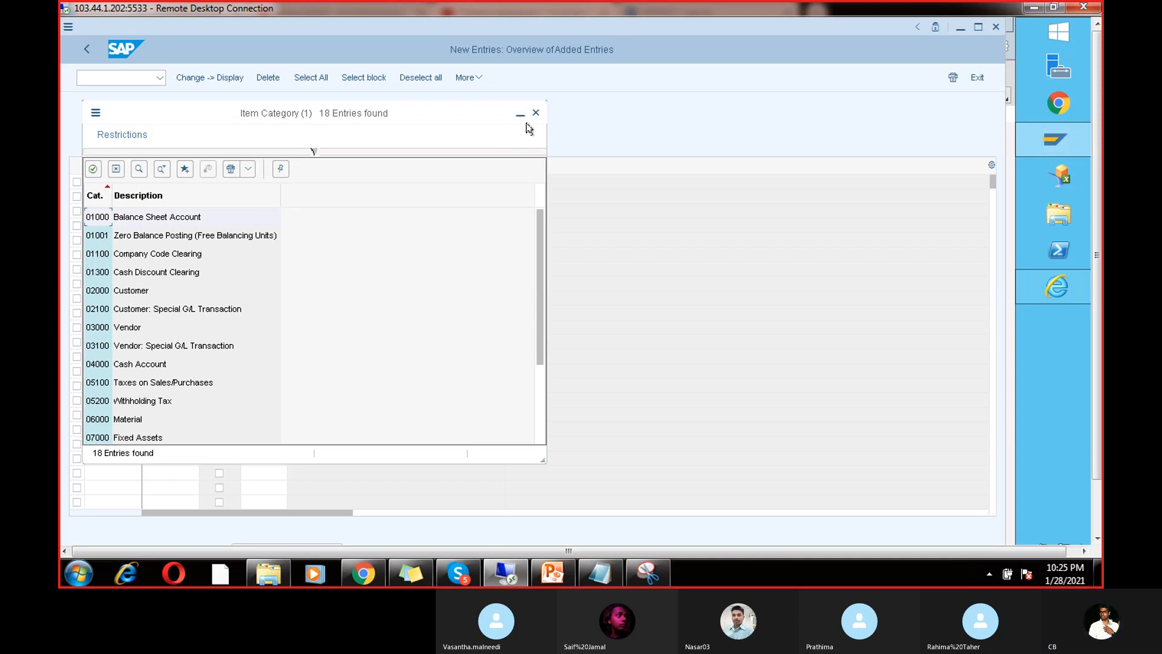
left_click(532, 116)
Step: Save the new classification to the customizing request
key("F3")
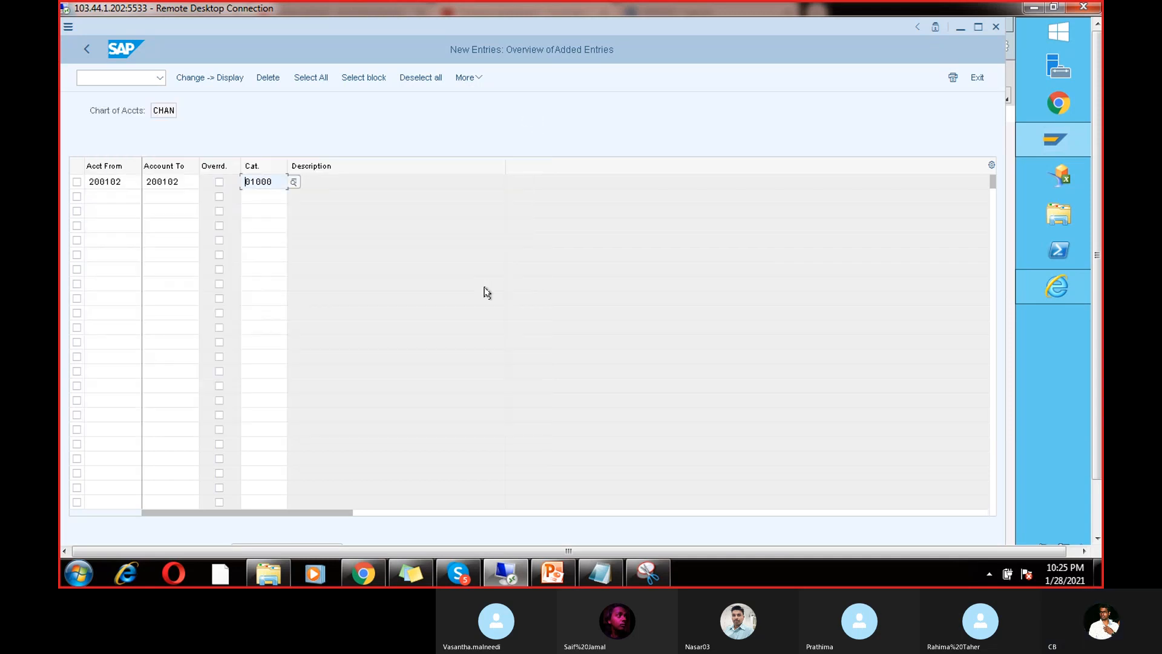
left_click(98, 350)
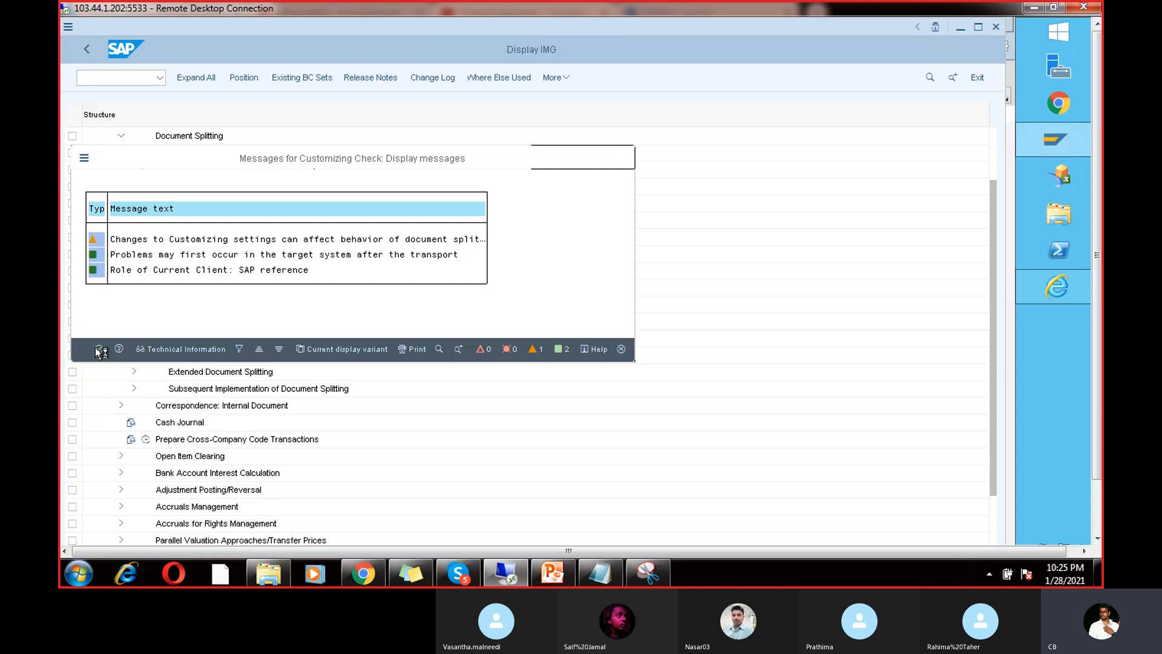
left_click(279, 319)
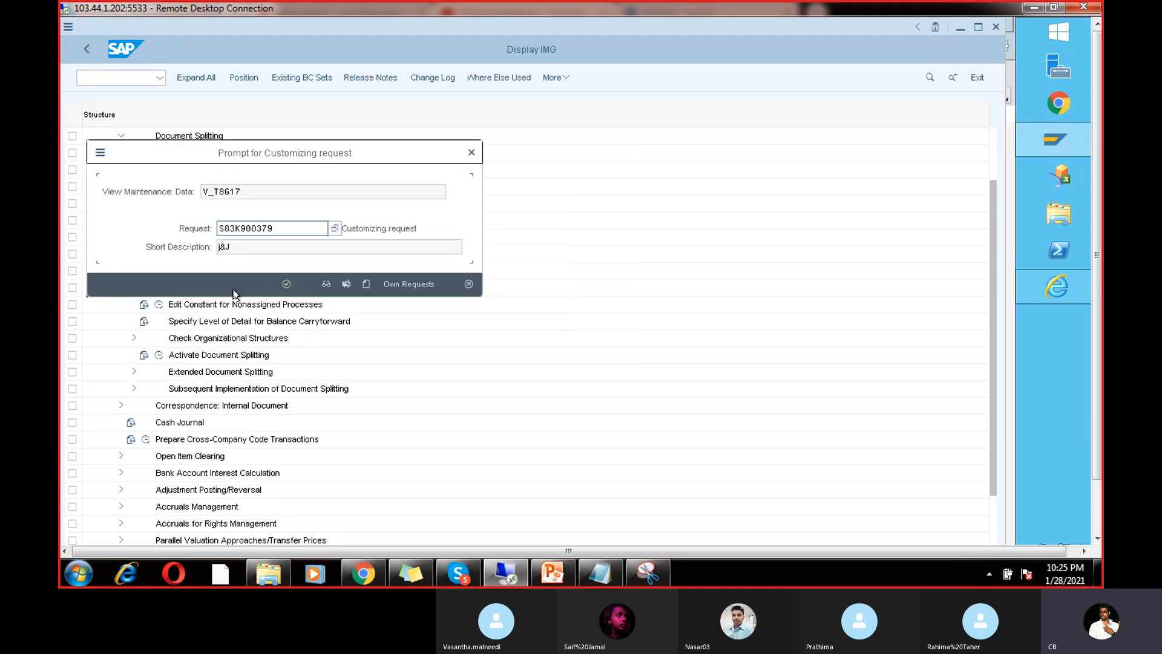
left_click(286, 284)
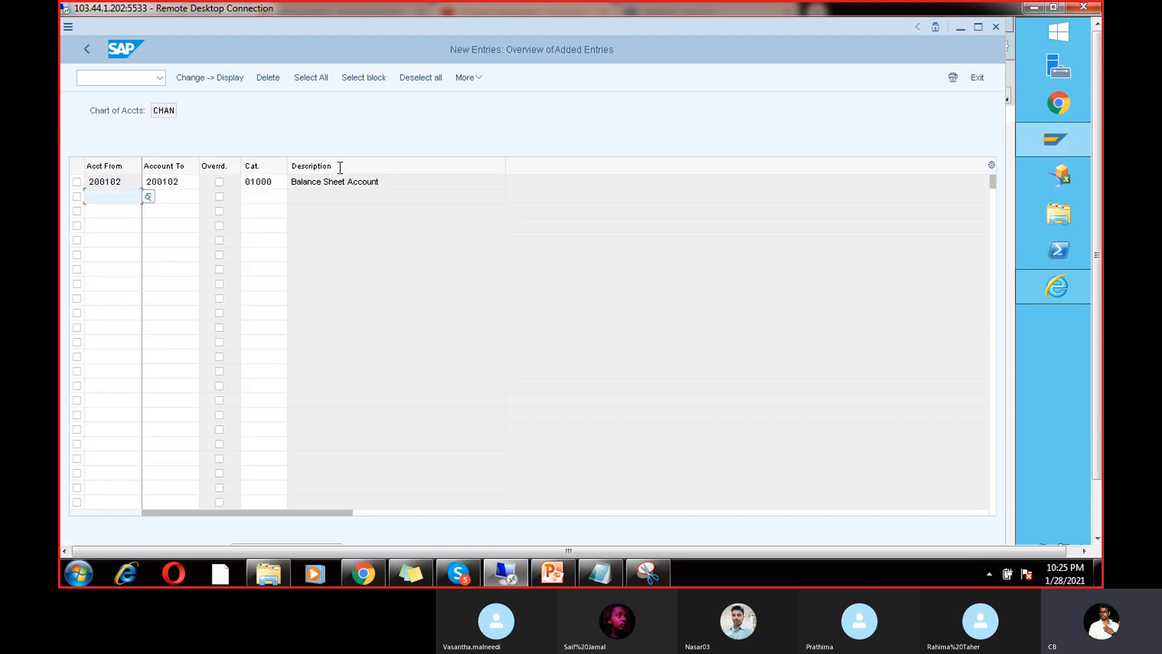
Step: Return to the RUN5 job log and close the error explanation
left_click(86, 50)
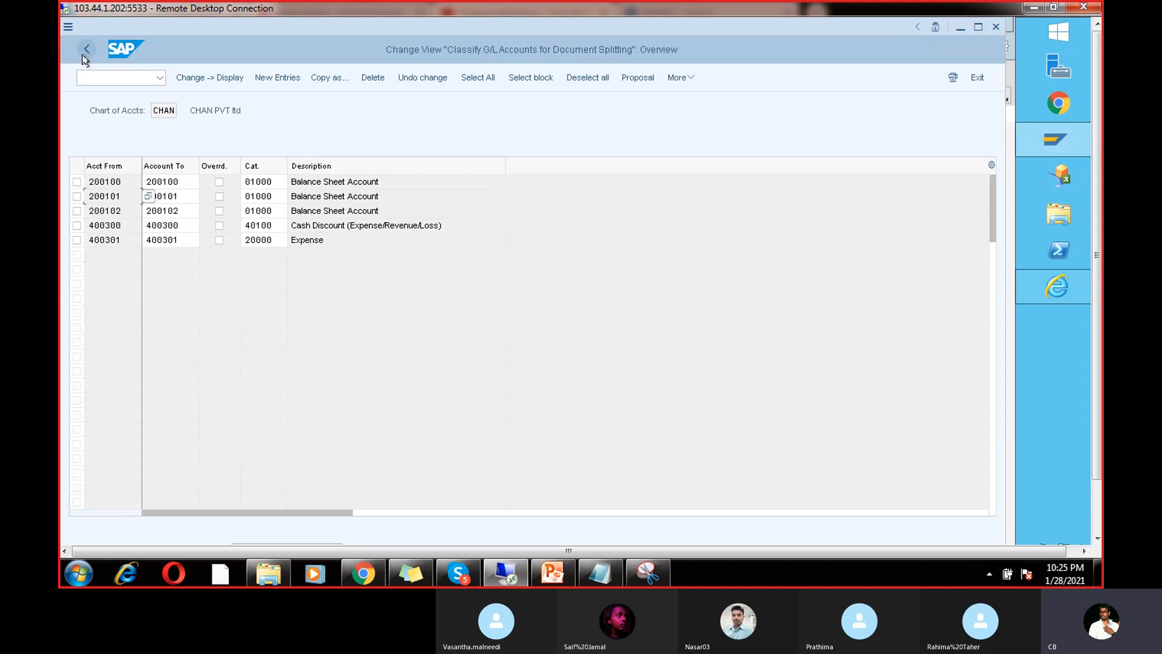
left_click(84, 53)
left_click(85, 54)
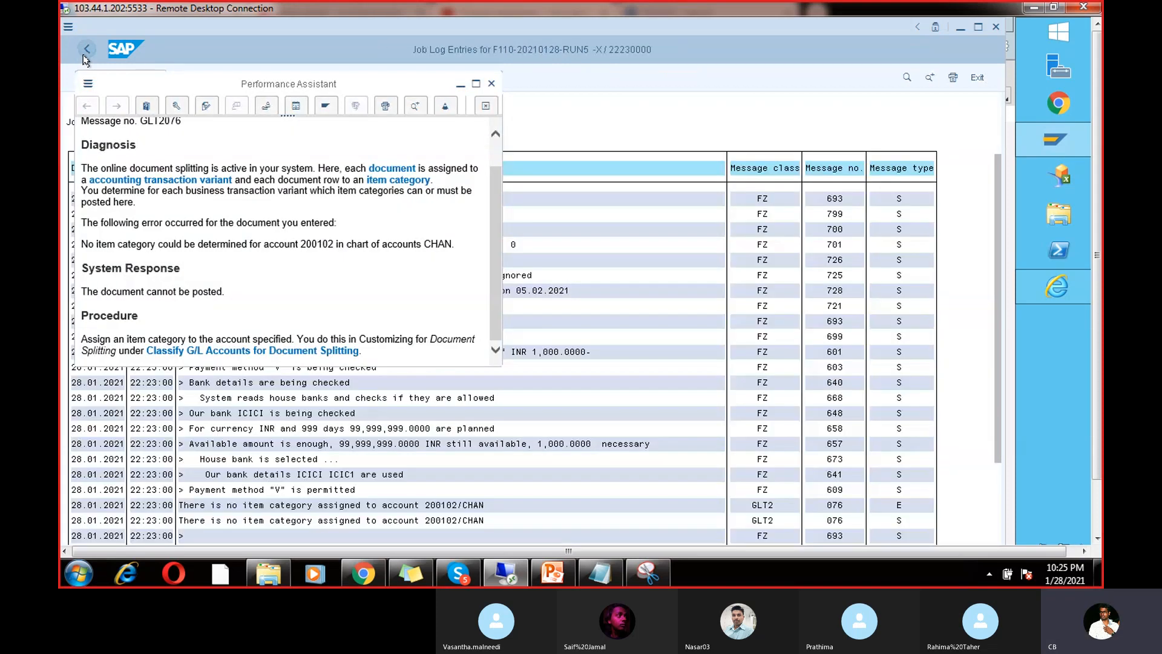
left_click(491, 84)
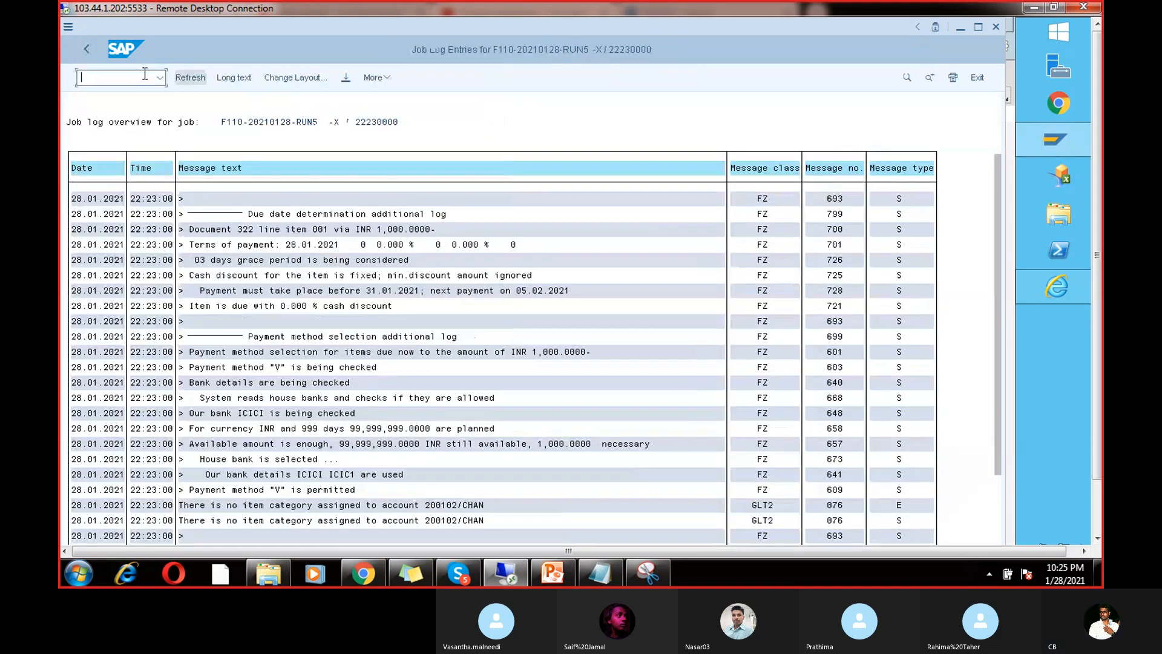
Step: Delete RUN5's existing payment proposal and confirm the deletion
left_click(86, 53)
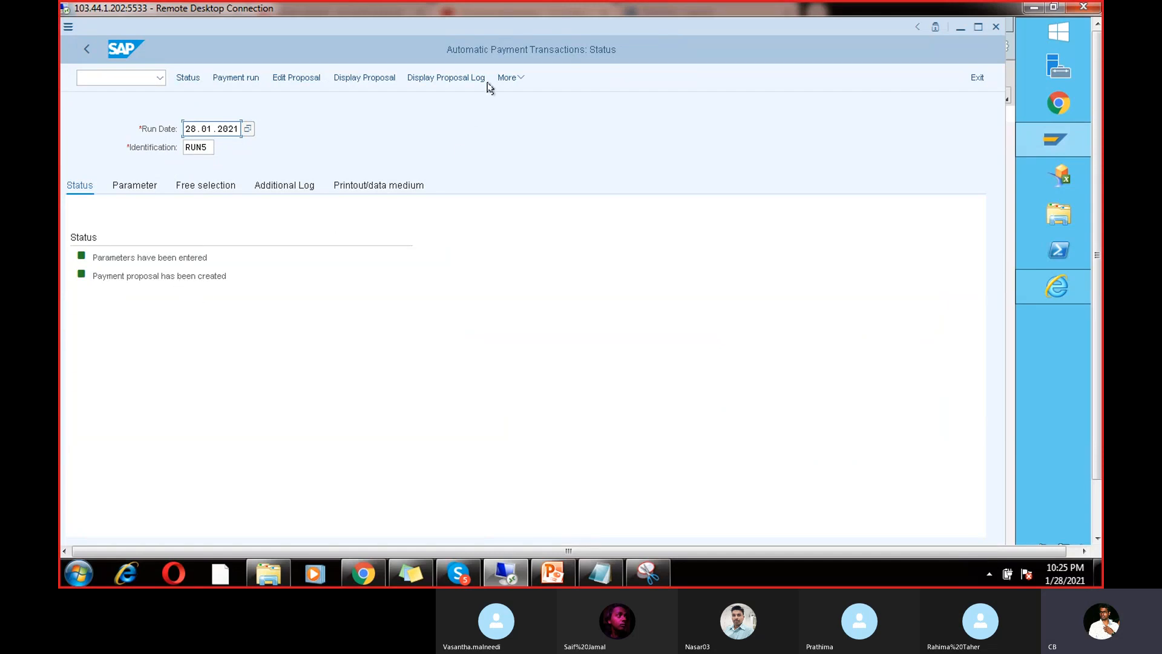
left_click(507, 77)
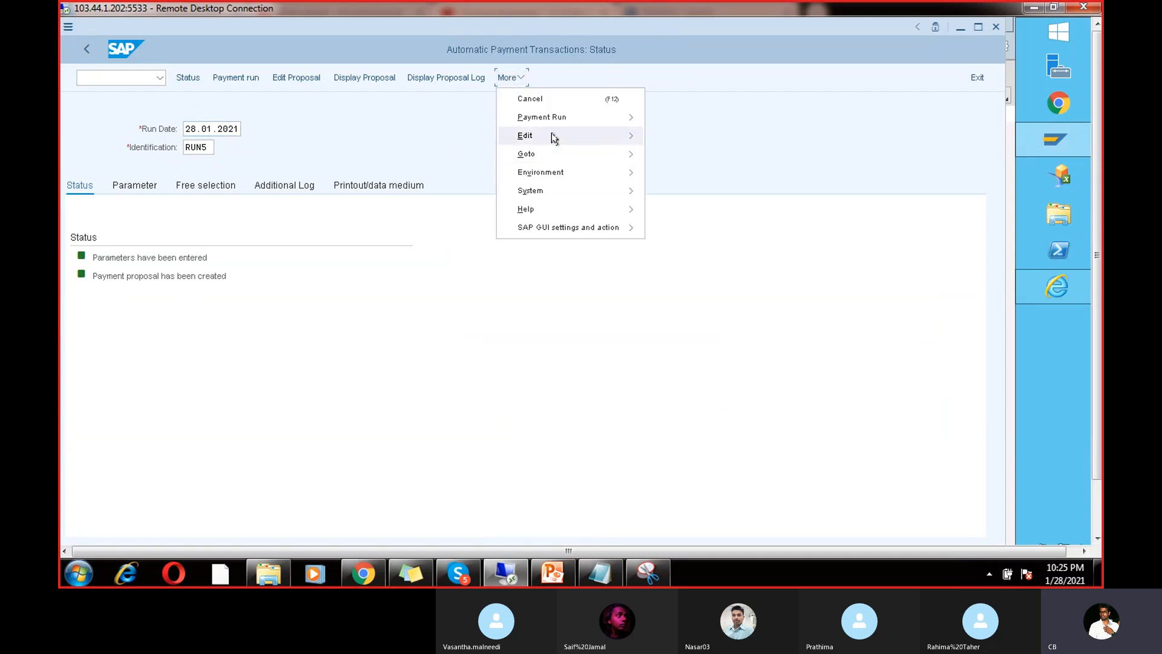
mouse_move(551, 135)
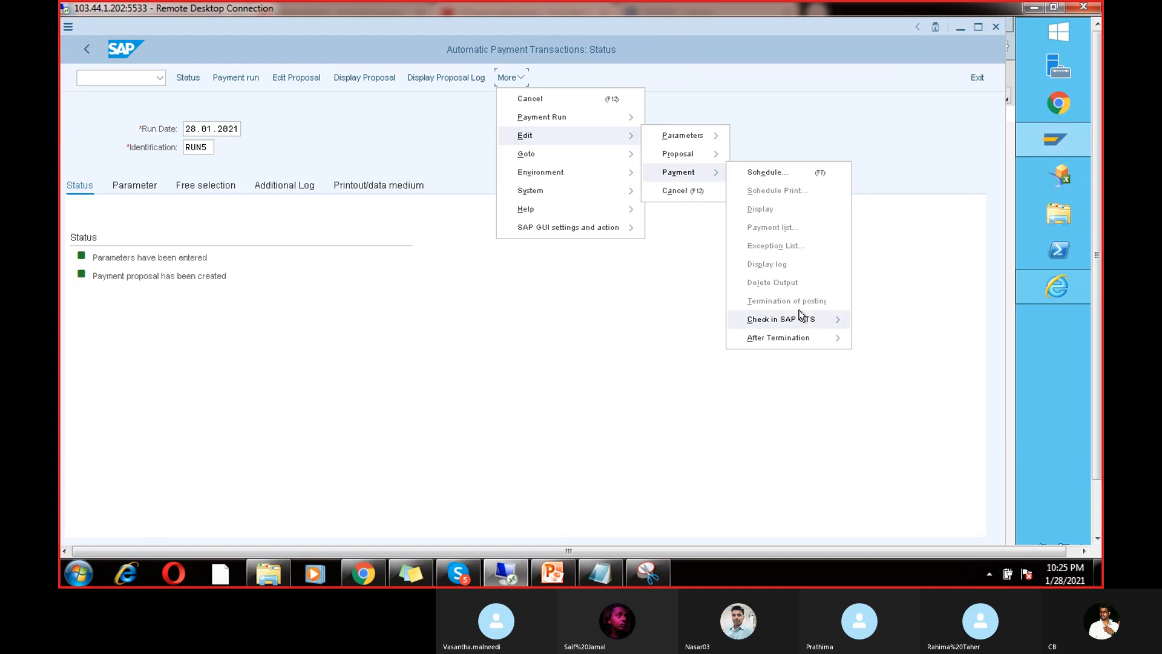
mouse_move(701, 151)
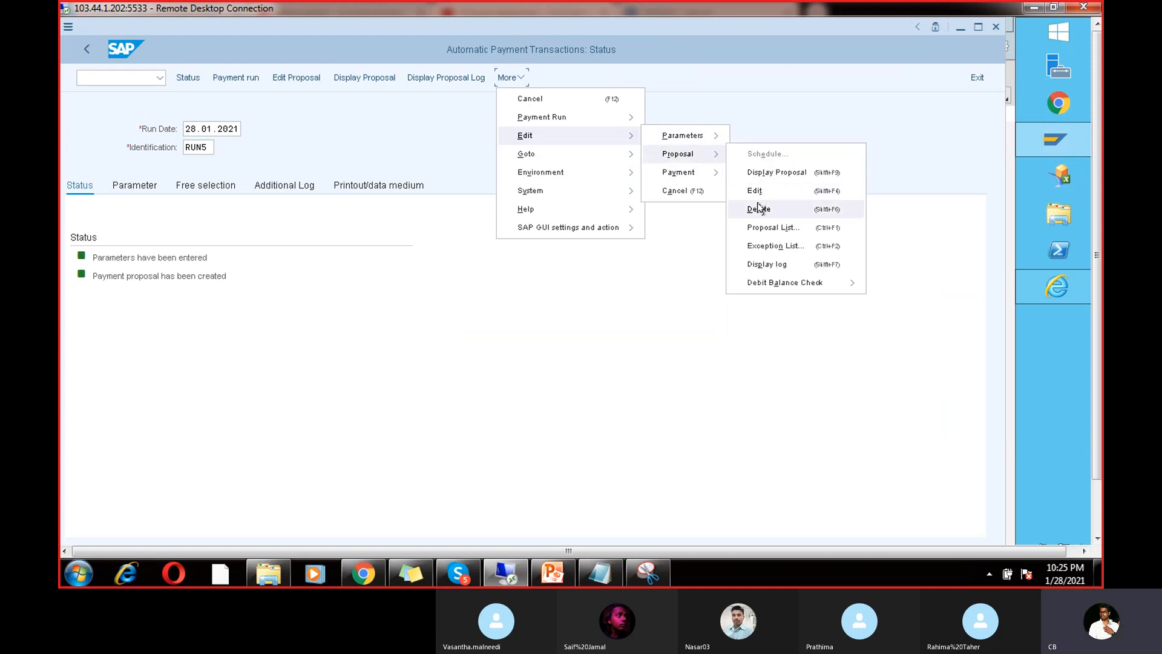
left_click(759, 206)
left_click(268, 306)
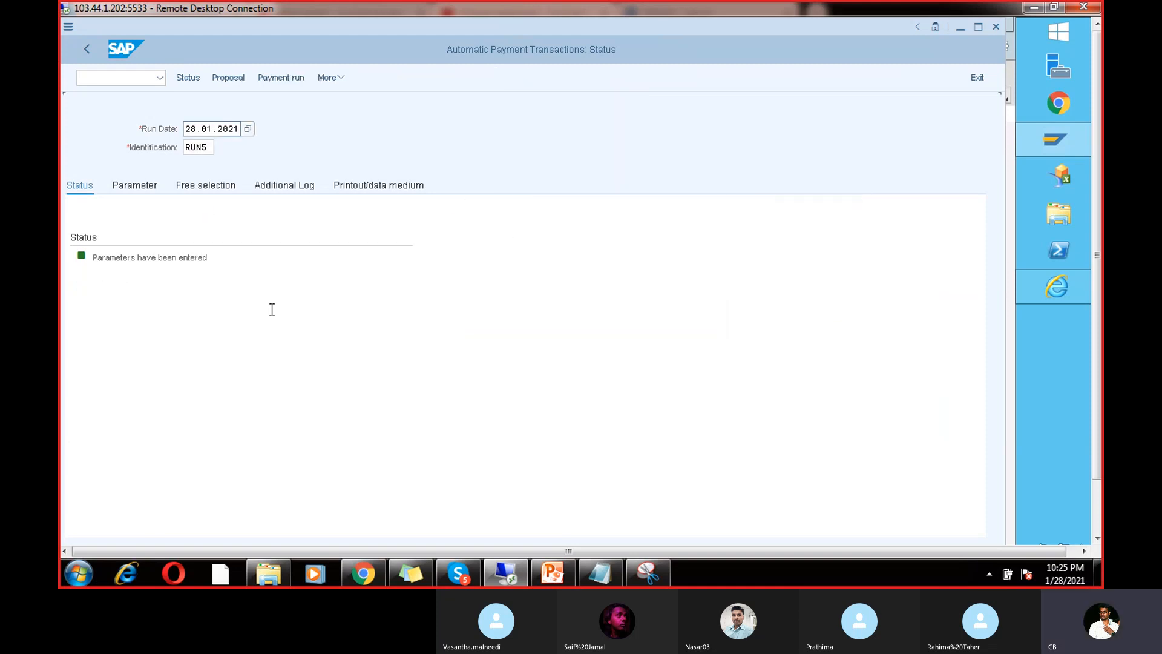
Step: Rerun the proposal immediately, view vendor 7614's payment F110000001, then show the desktop
left_click(229, 78)
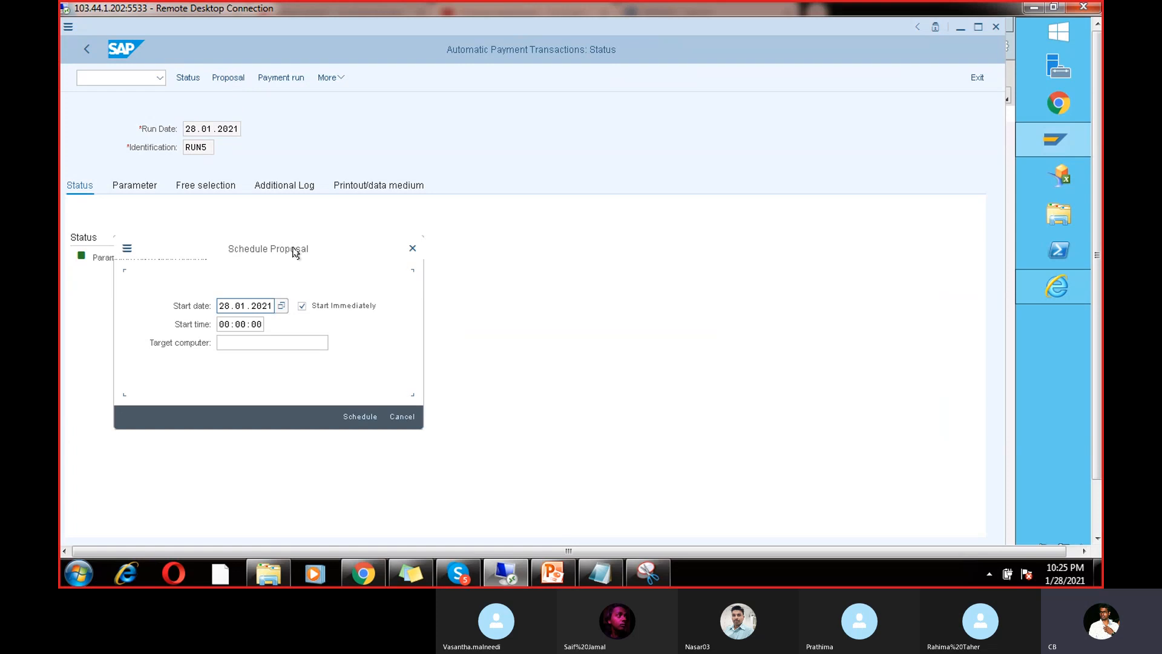
left_click(358, 409)
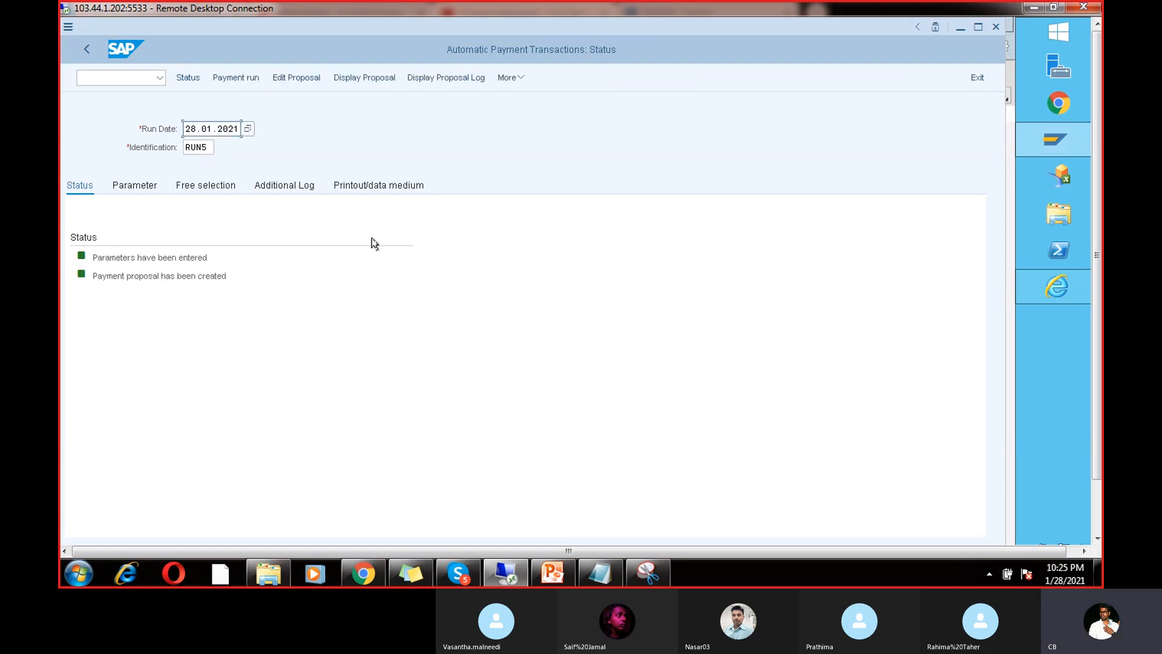
left_click(366, 79)
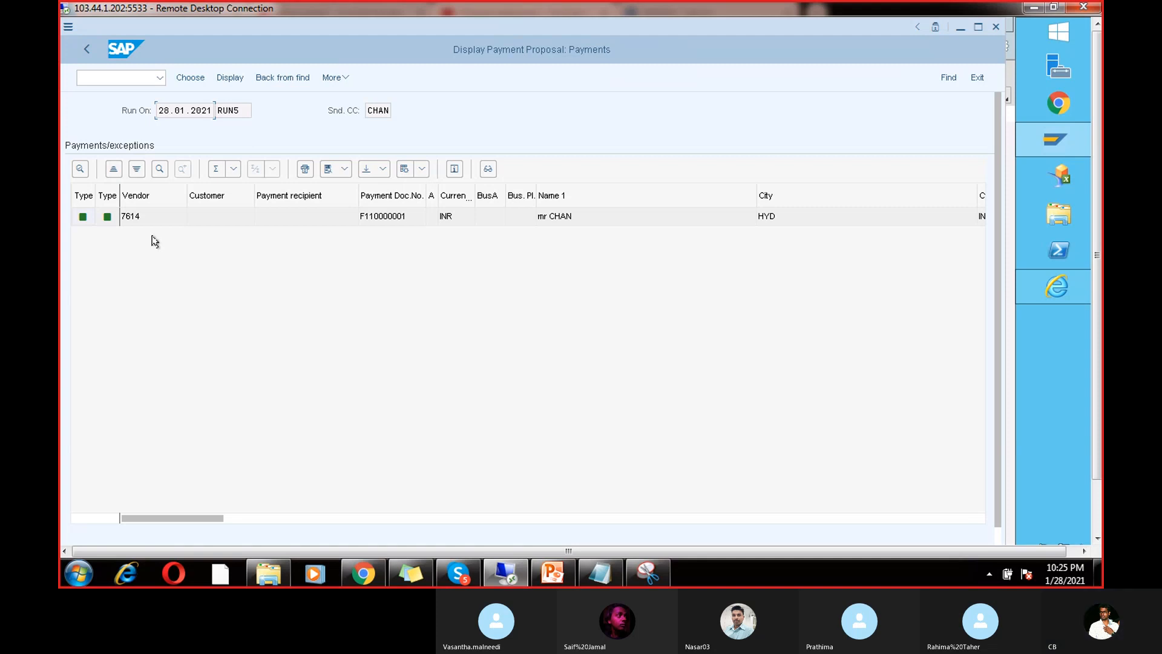
key("super+d")
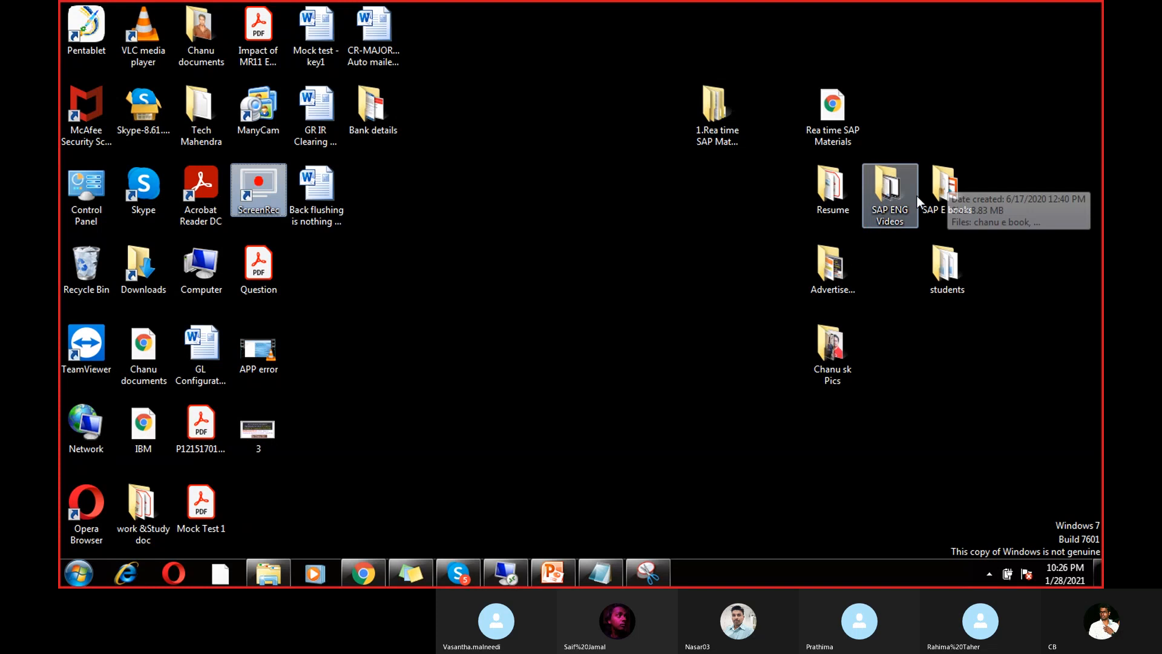
Step: Browse 1.Rea time SAP Materials > Start from here > Configuration > AP & AR to APP Sceneries.pdf
double_click(715, 121)
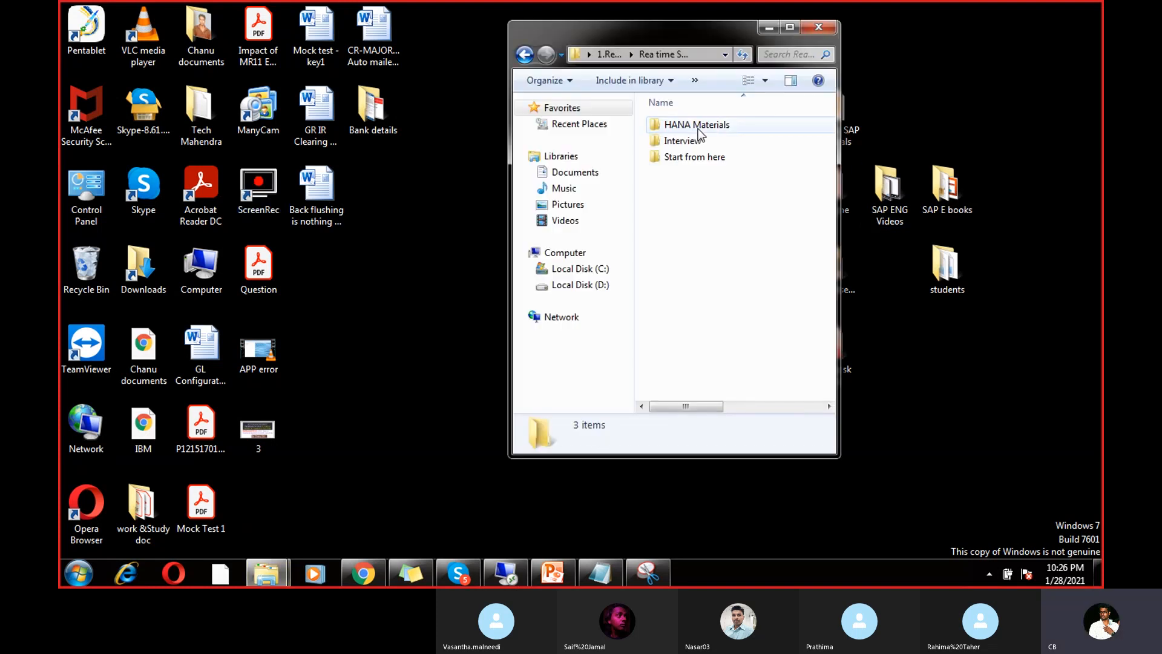
double_click(693, 157)
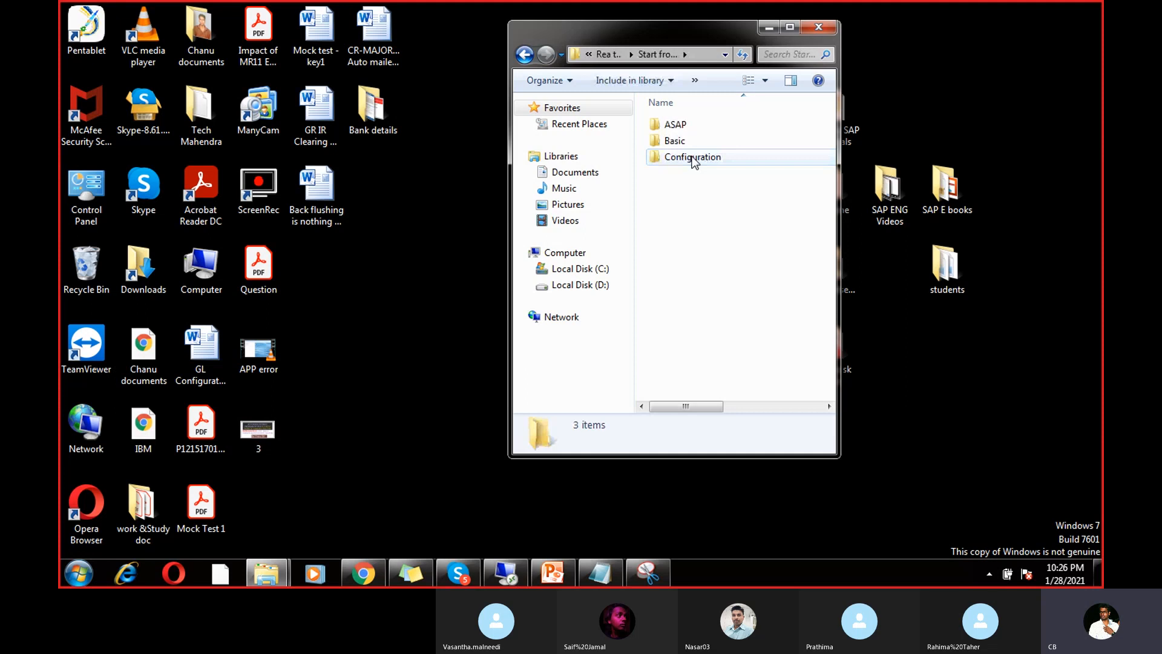
left_click(693, 159)
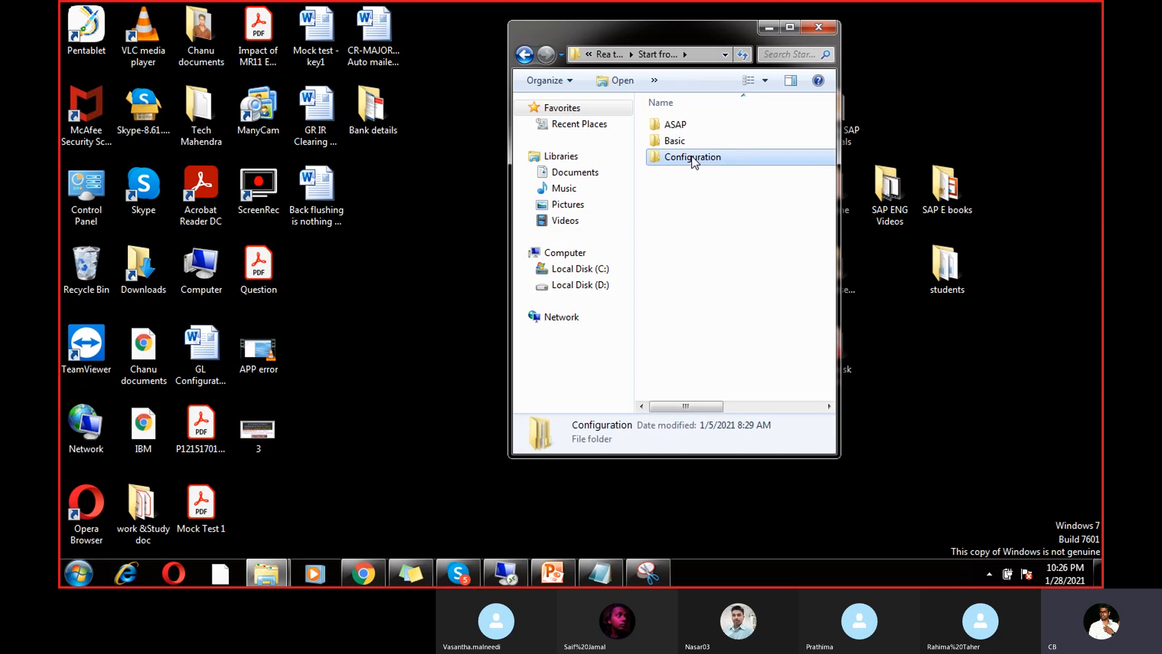
double_click(693, 157)
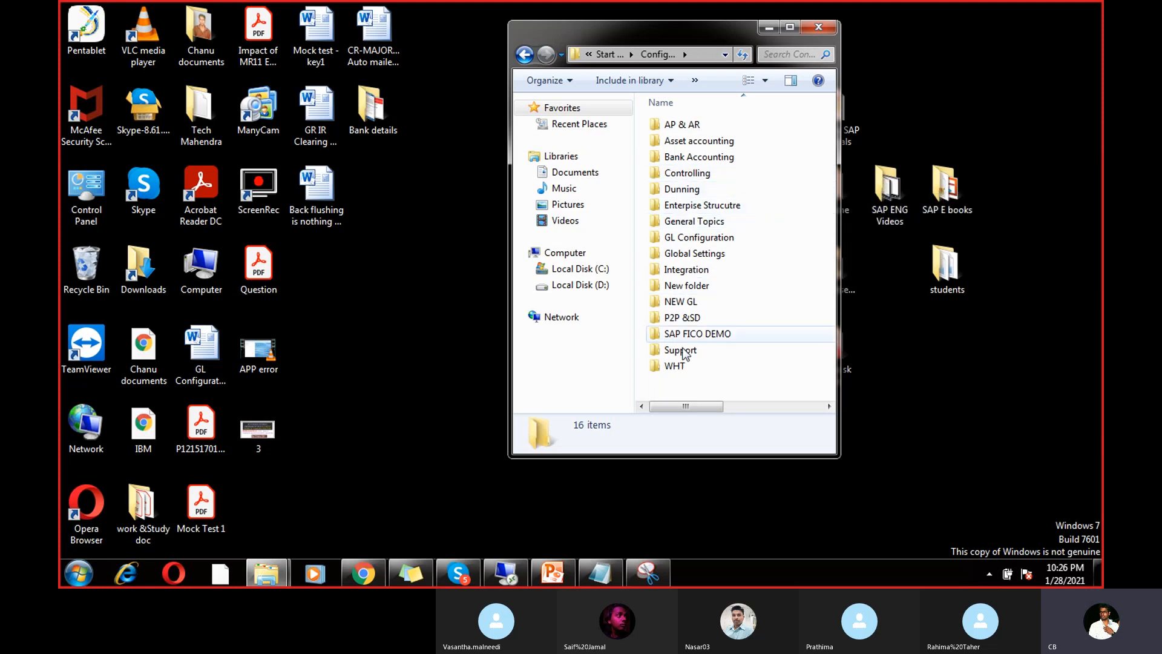
double_click(700, 131)
left_click(690, 160)
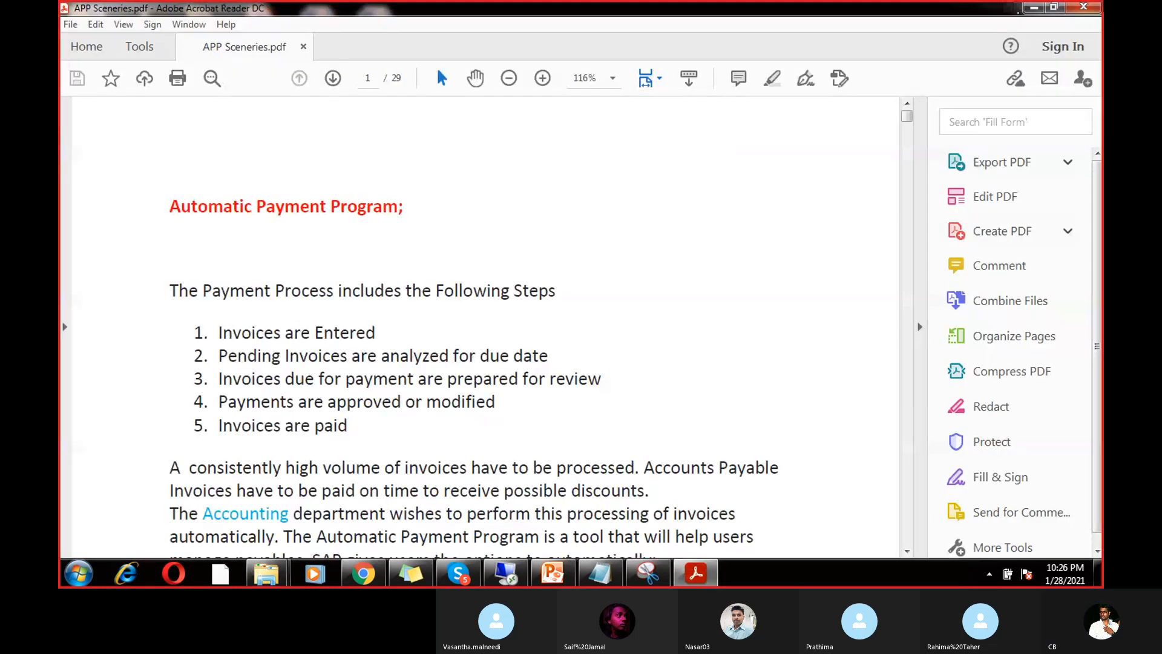
Step: Swap the APP Sceneries PDF for the Chapter 13 APP configuration PDF and scroll down
left_click(1094, 8)
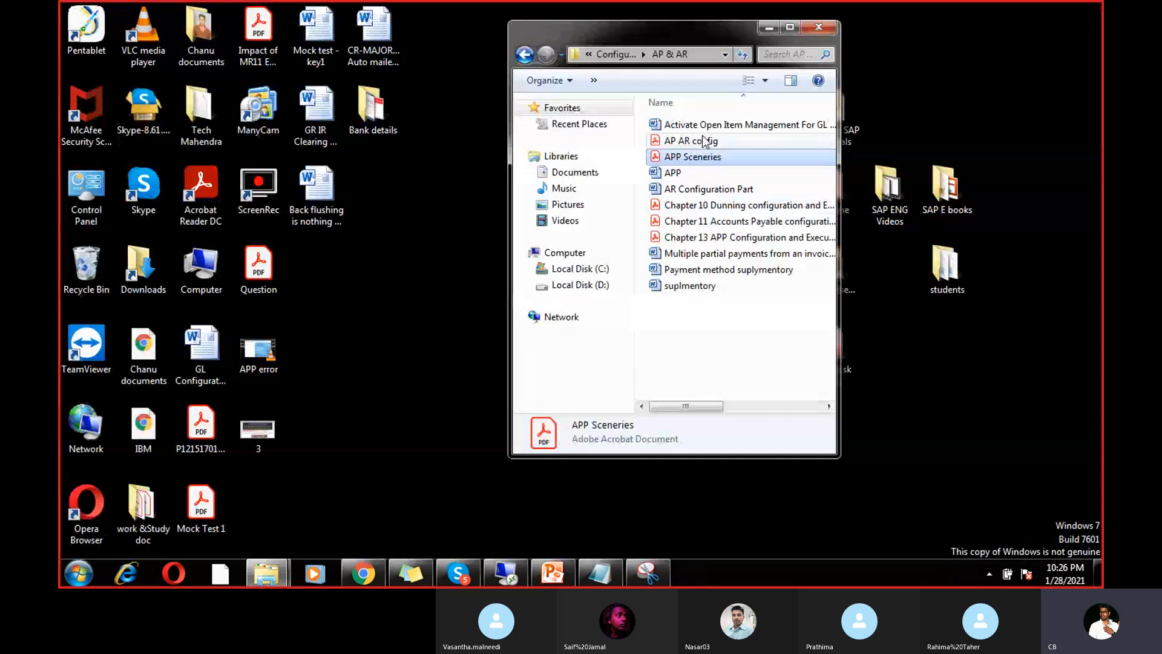
double_click(702, 239)
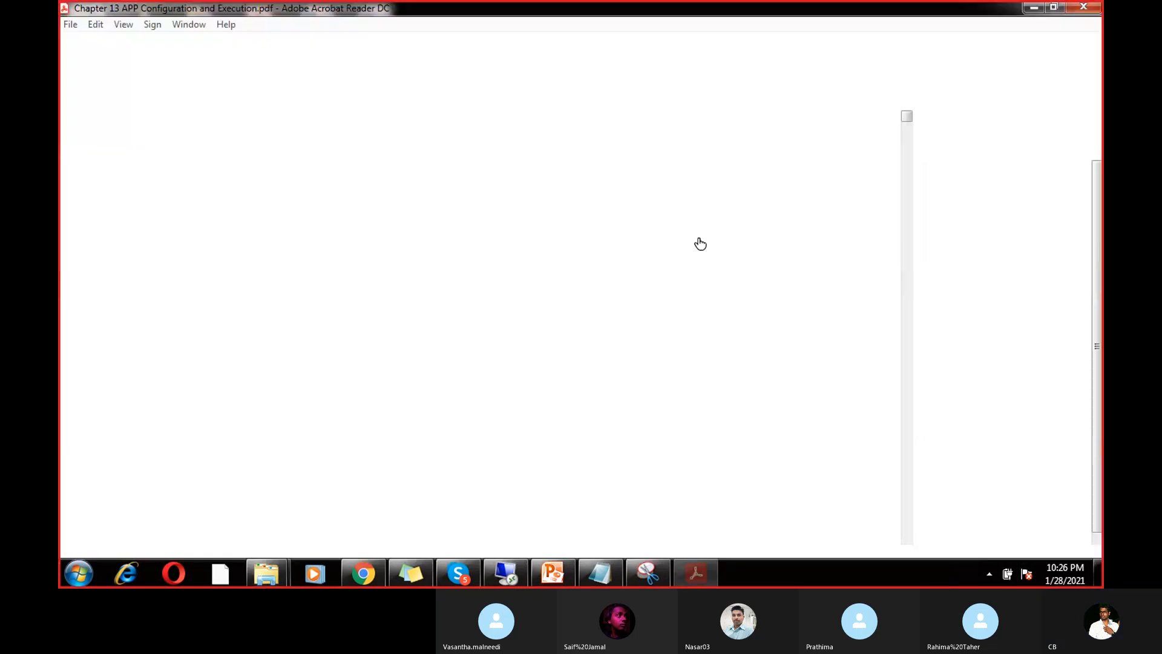
left_click_drag(908, 120, 908, 434)
scroll(906, 475, "down", 6)
scroll(907, 434, "down", 2)
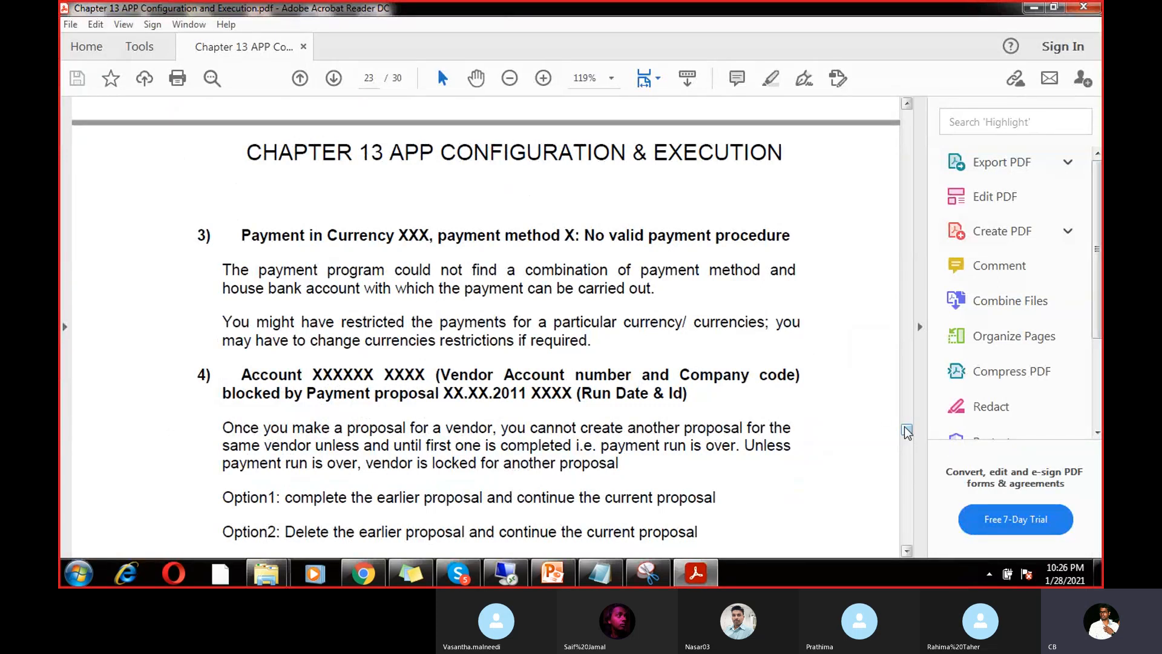
Step: Read item 5) 'Minimum amount has not been reached', then return to SAP's RUN5 proposal
left_click_drag(905, 426, 906, 425)
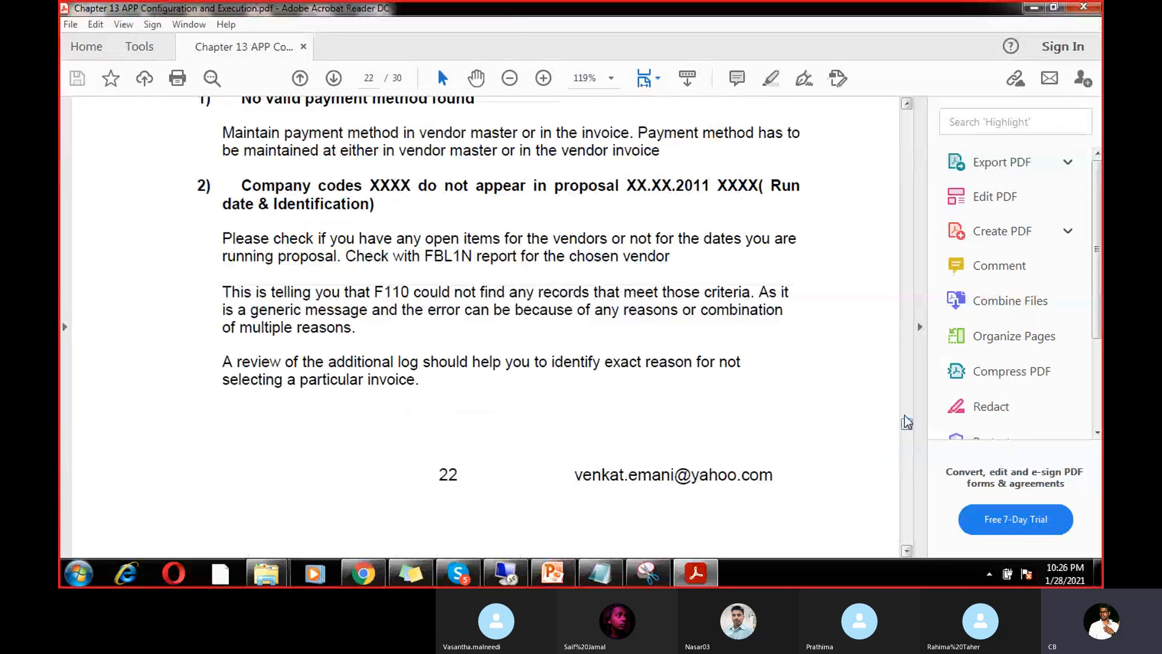
left_click_drag(907, 422, 906, 429)
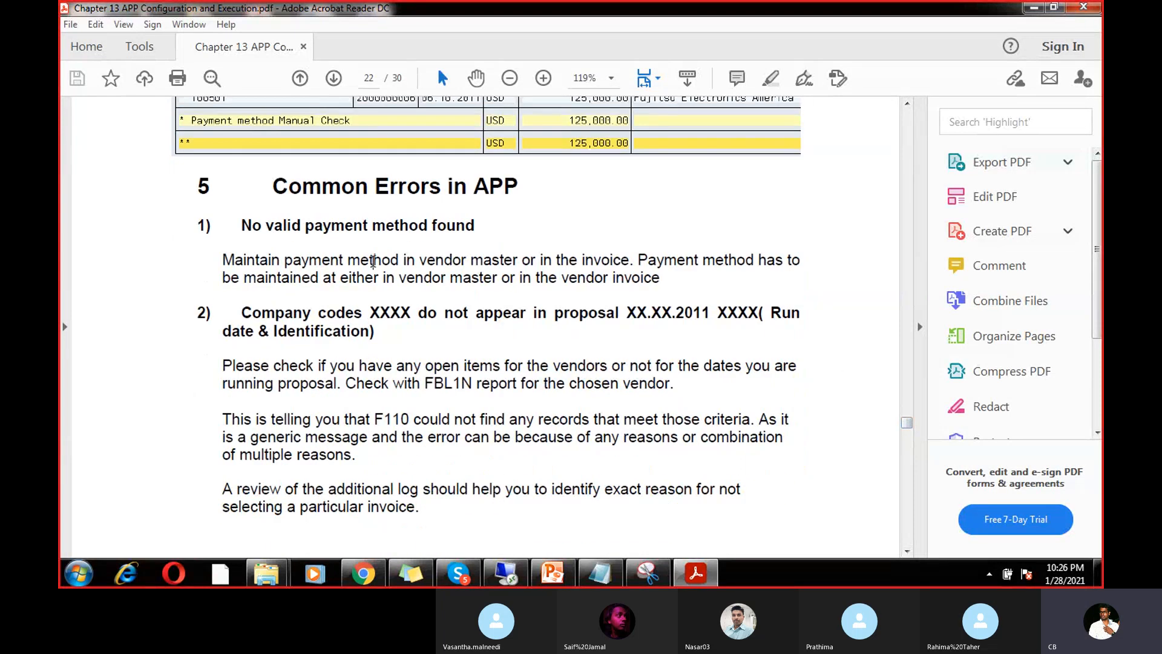
triple_click(373, 261)
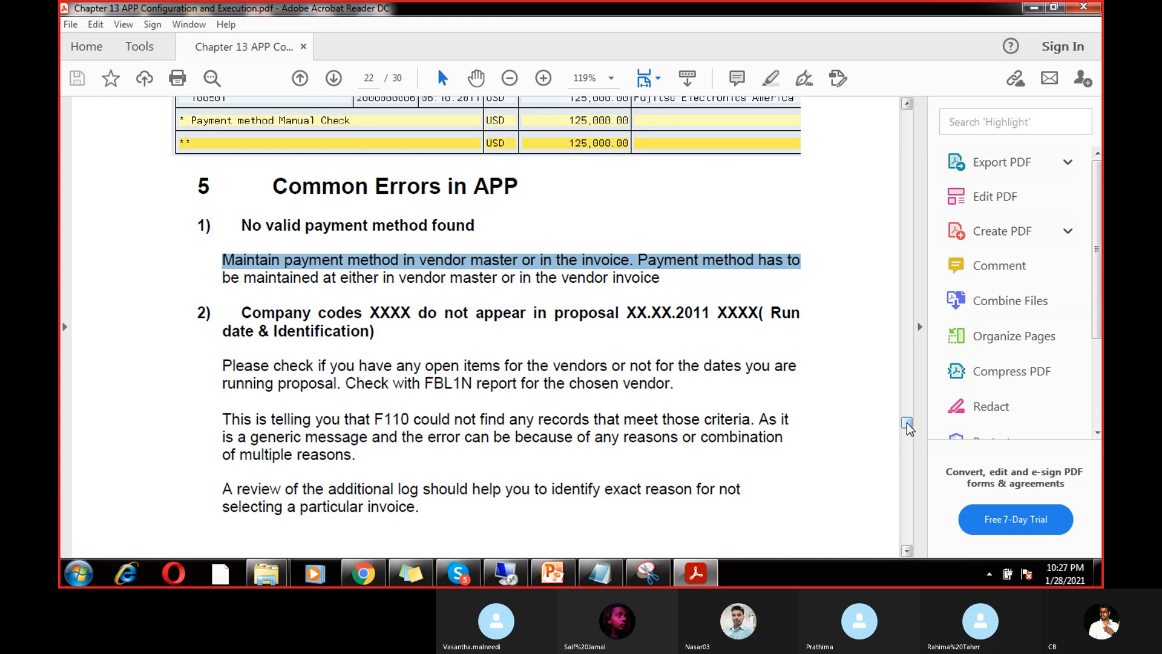
left_click_drag(906, 428, 907, 438)
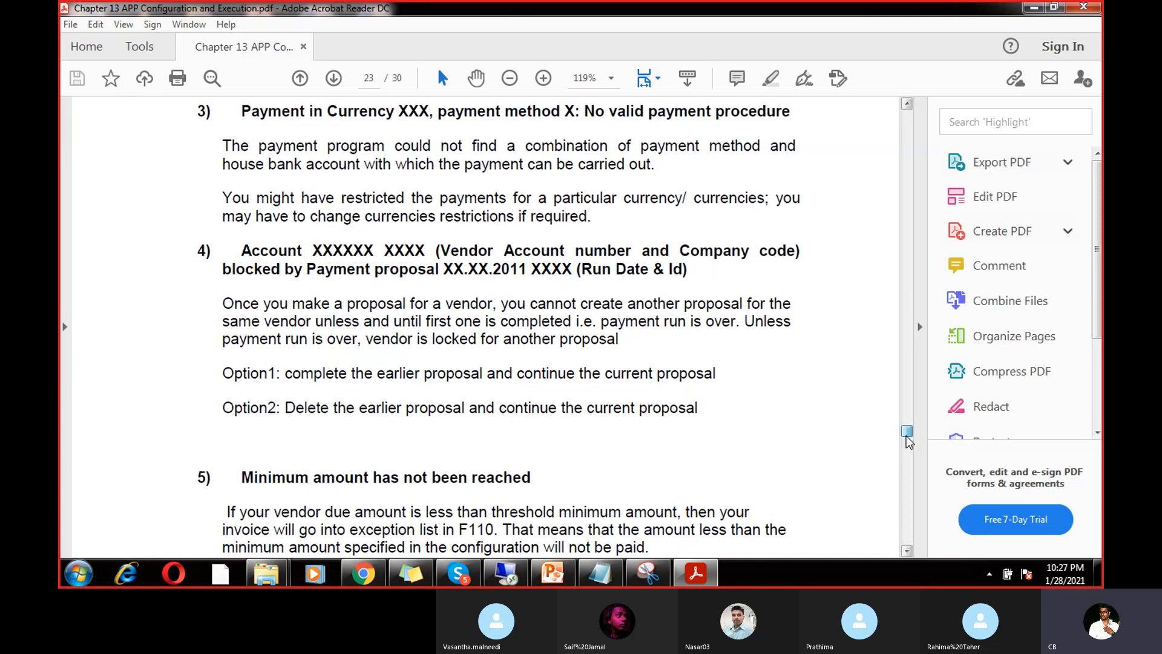
left_click_drag(908, 442, 909, 445)
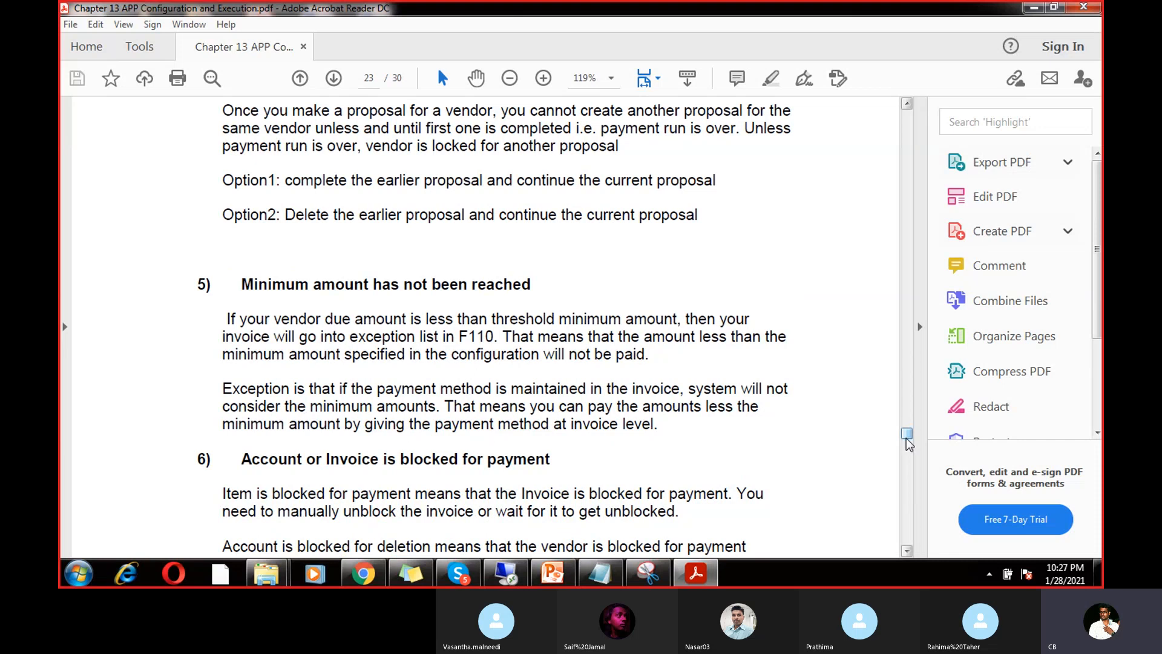
left_click(505, 573)
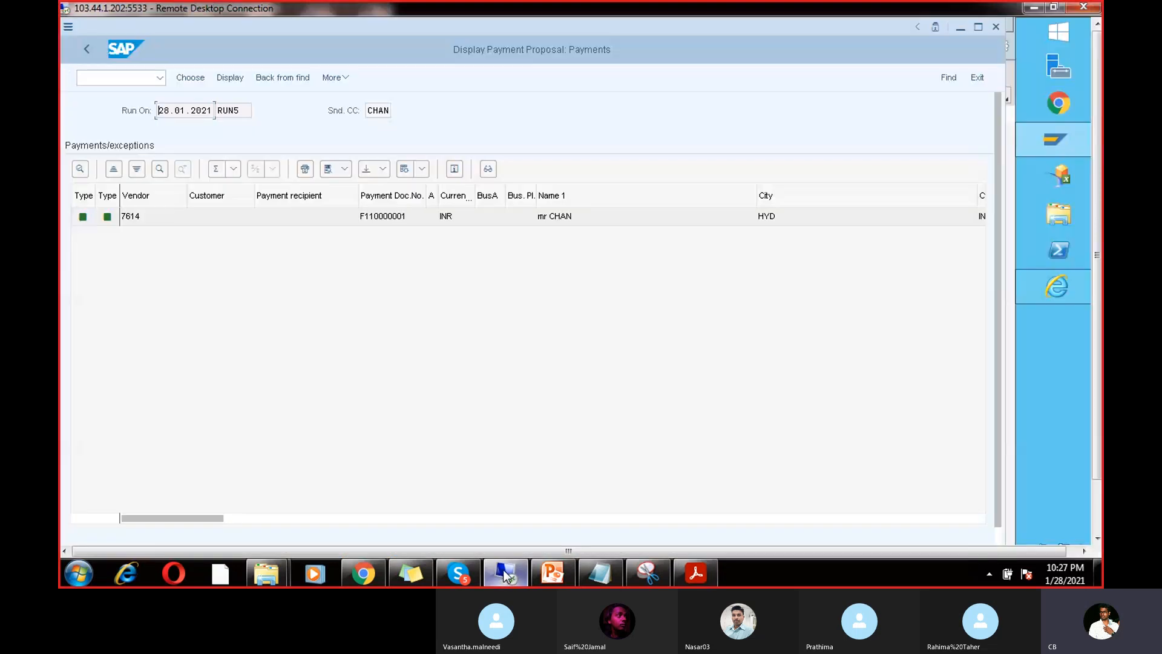
Step: Go back to F110 status and delete the RUN5 payment proposal
left_click(87, 49)
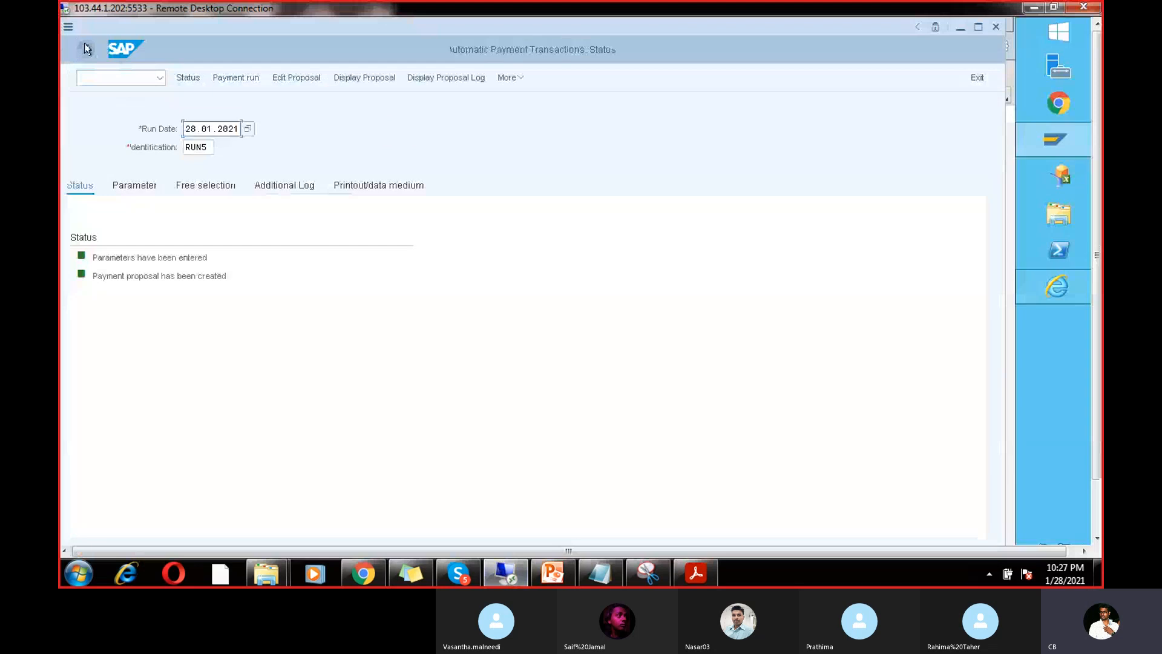
left_click(90, 78)
type("/nfbz")
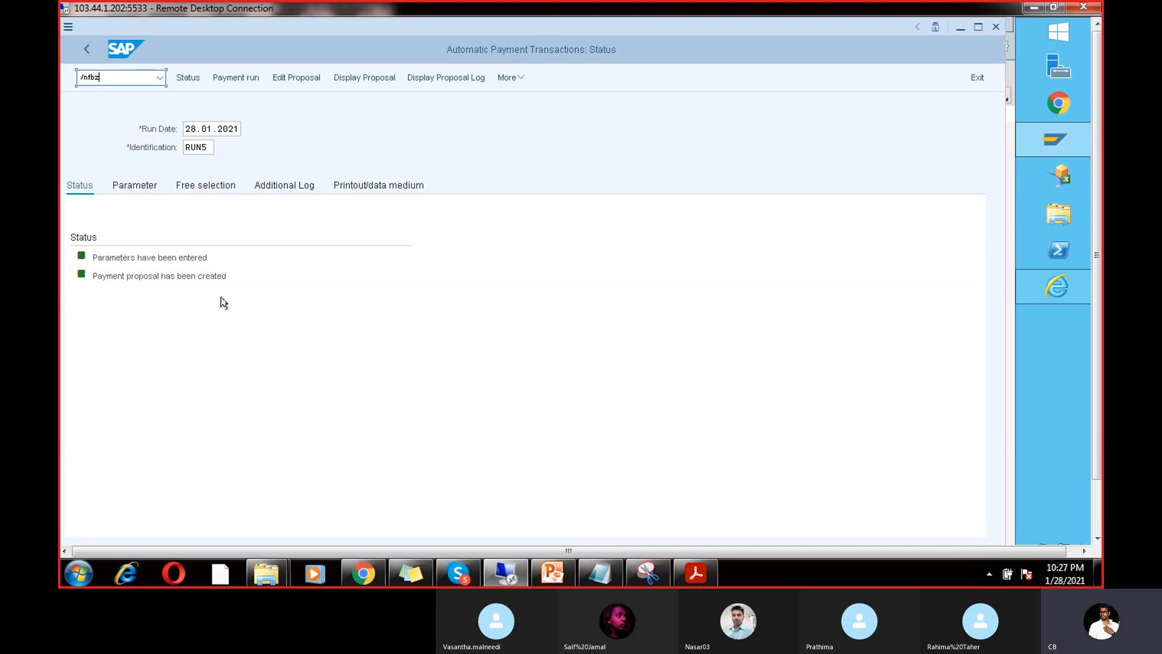
left_click(508, 77)
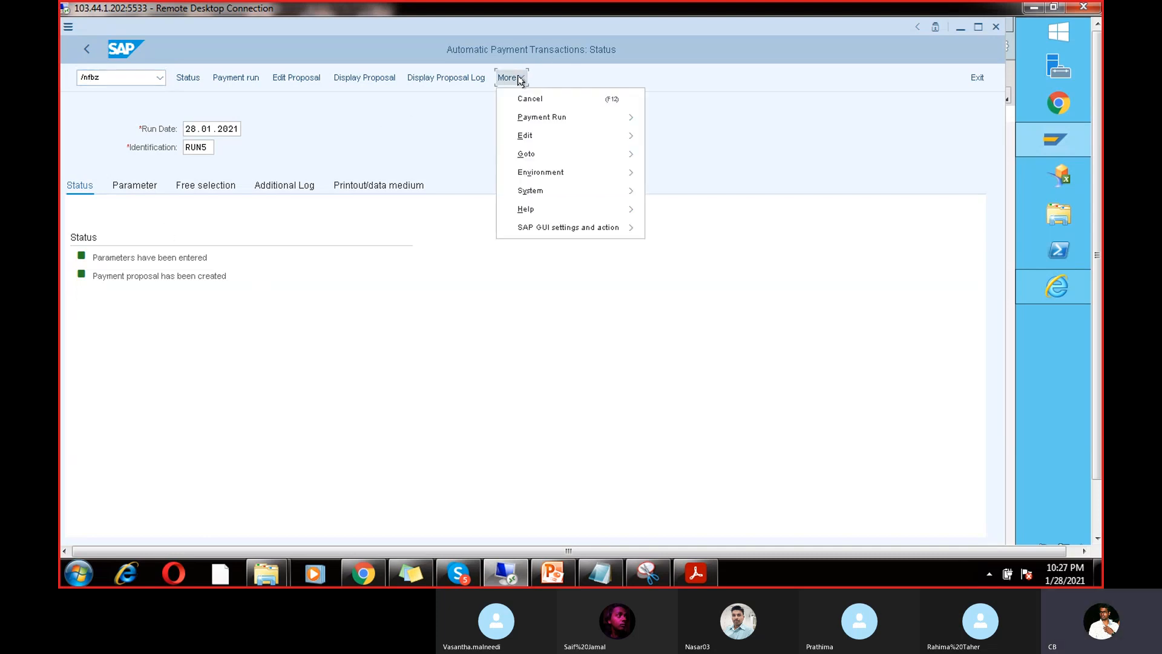
mouse_move(544, 138)
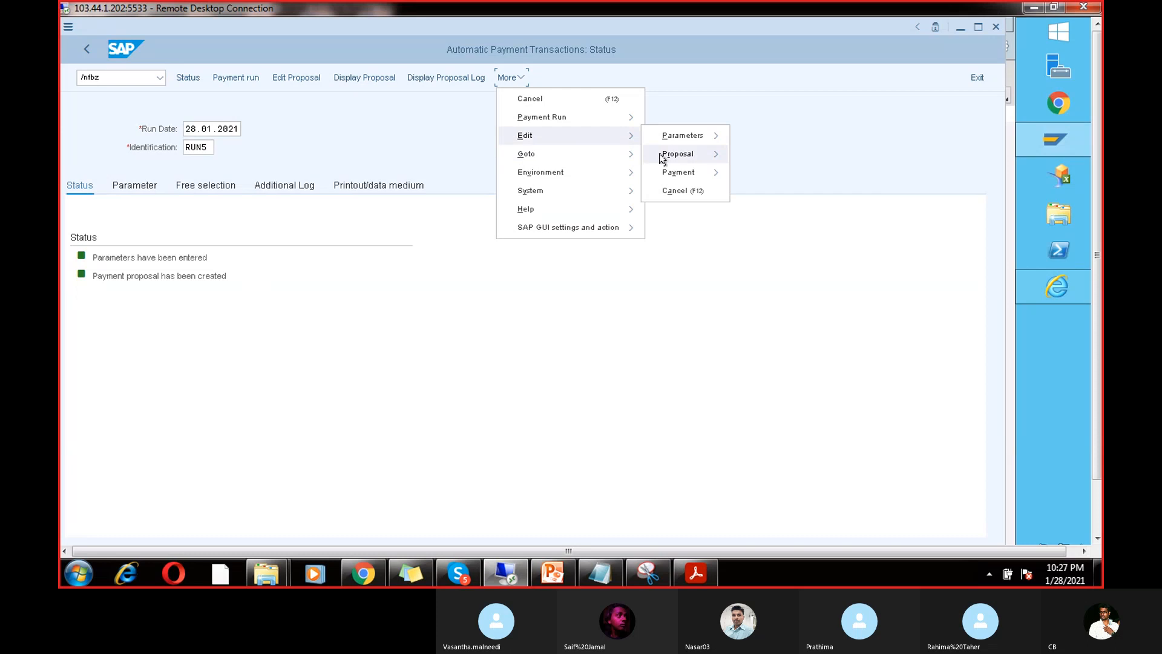
mouse_move(675, 155)
left_click(764, 210)
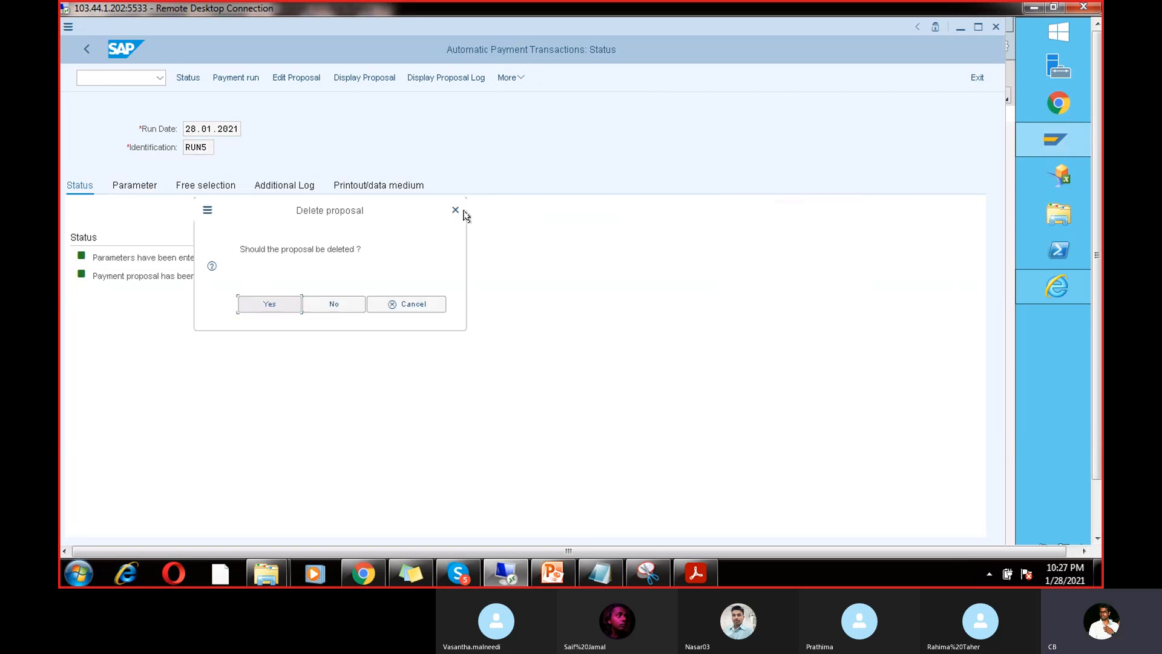
left_click(280, 307)
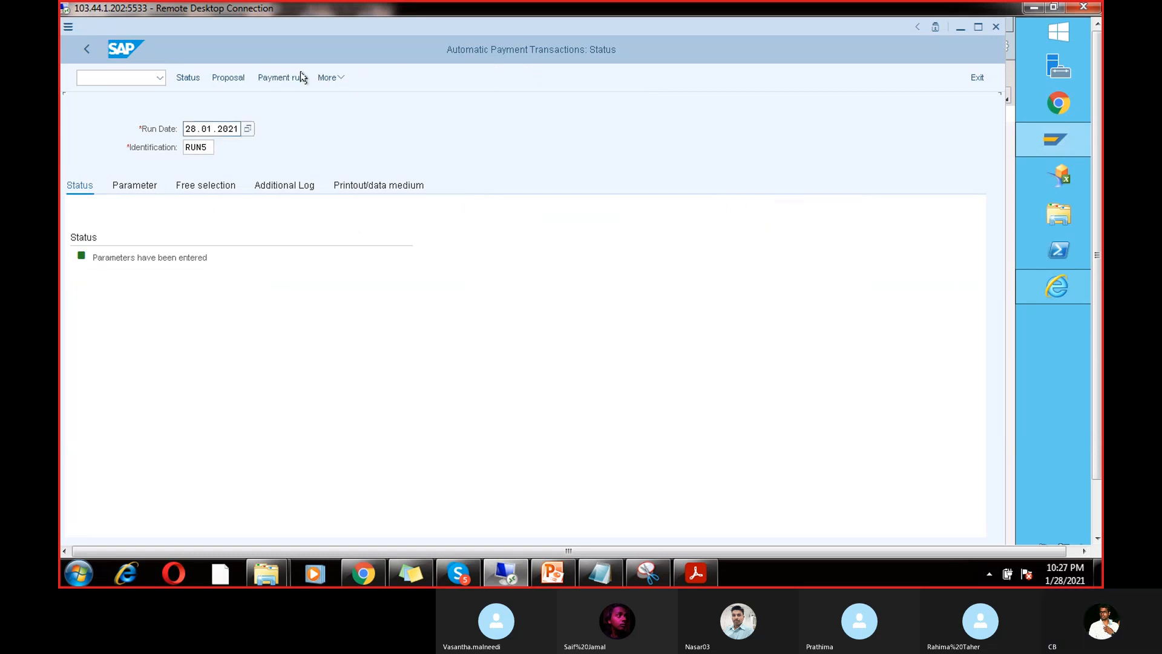
Step: Delete RUN5's payment run parameters as well
left_click(328, 77)
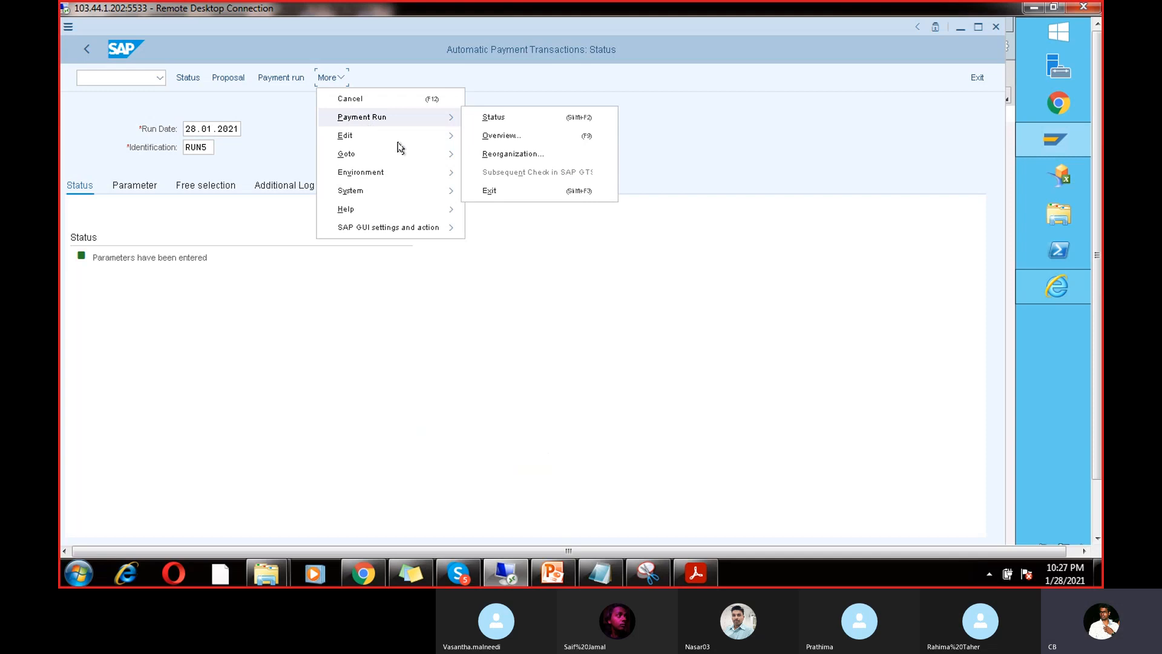
mouse_move(434, 126)
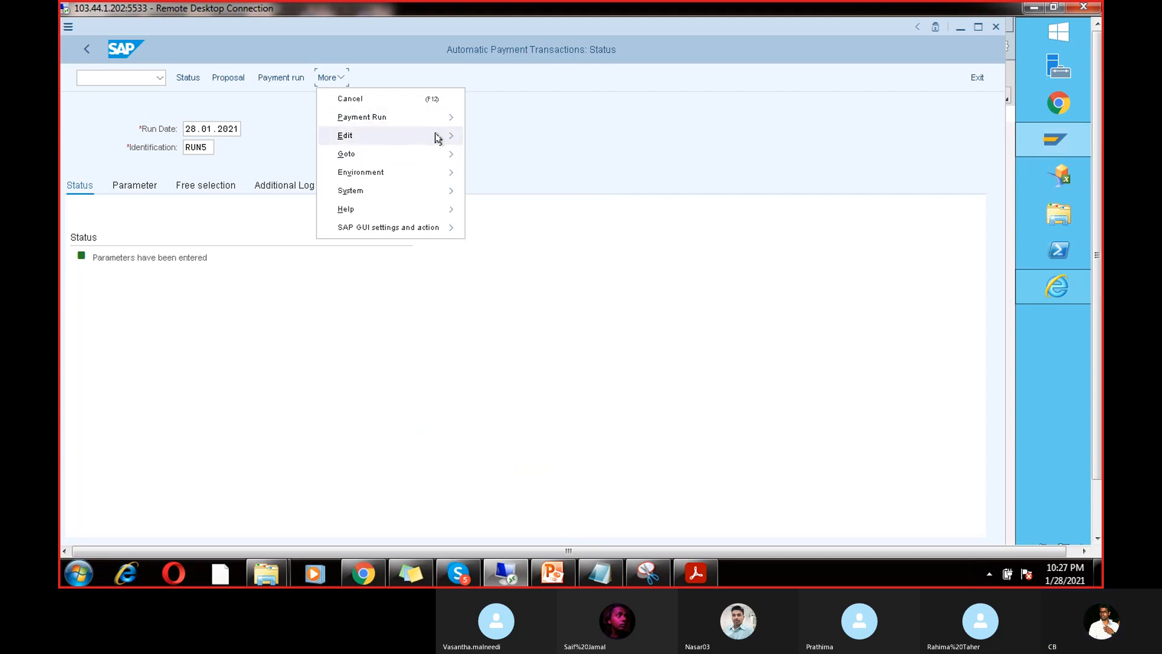
mouse_move(492, 136)
left_click(572, 154)
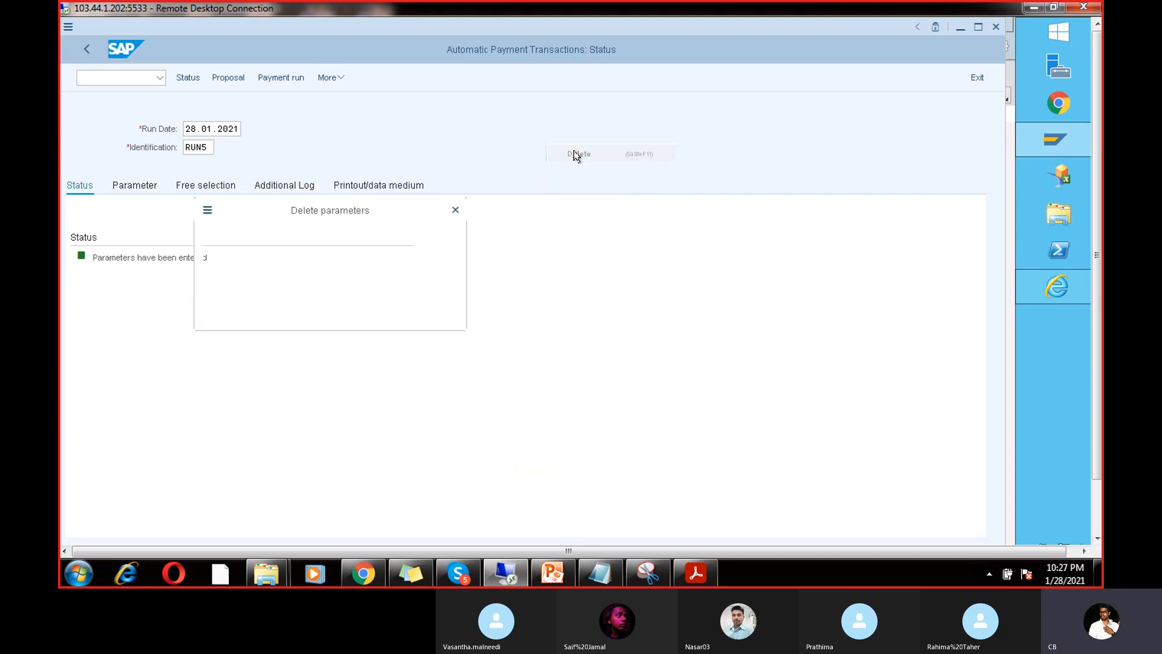
left_click(270, 303)
left_click(115, 73)
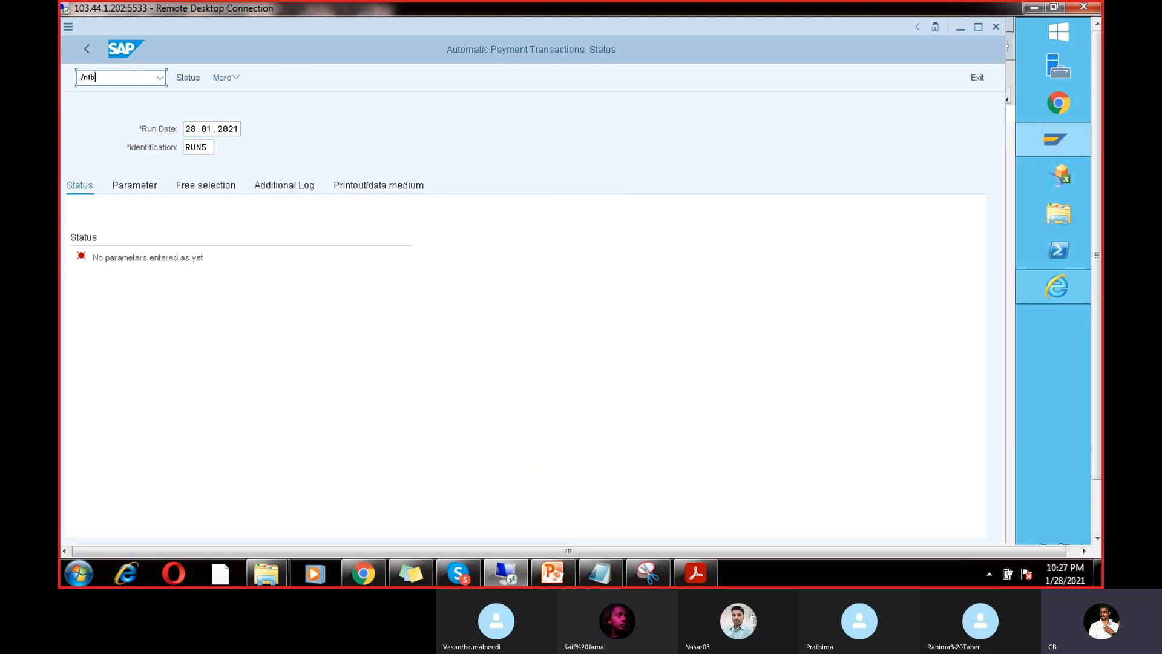
Step: In FBZP paying company codes, locate company code CHAN and open its details
type("/nfbzp")
key("Return")
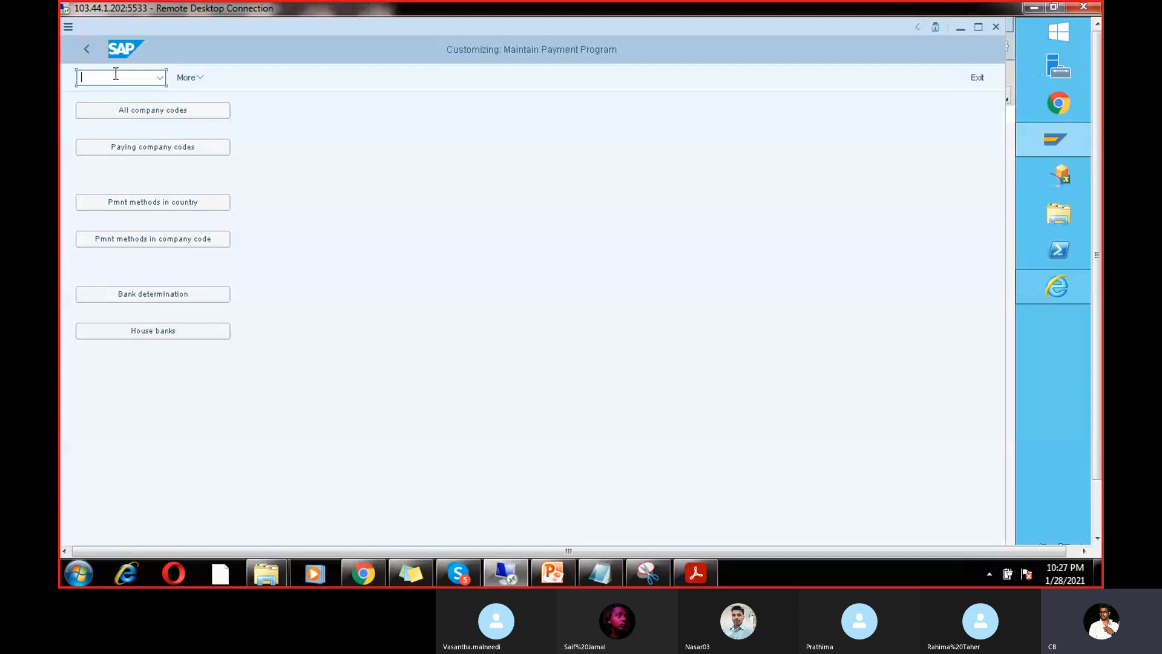
left_click(167, 148)
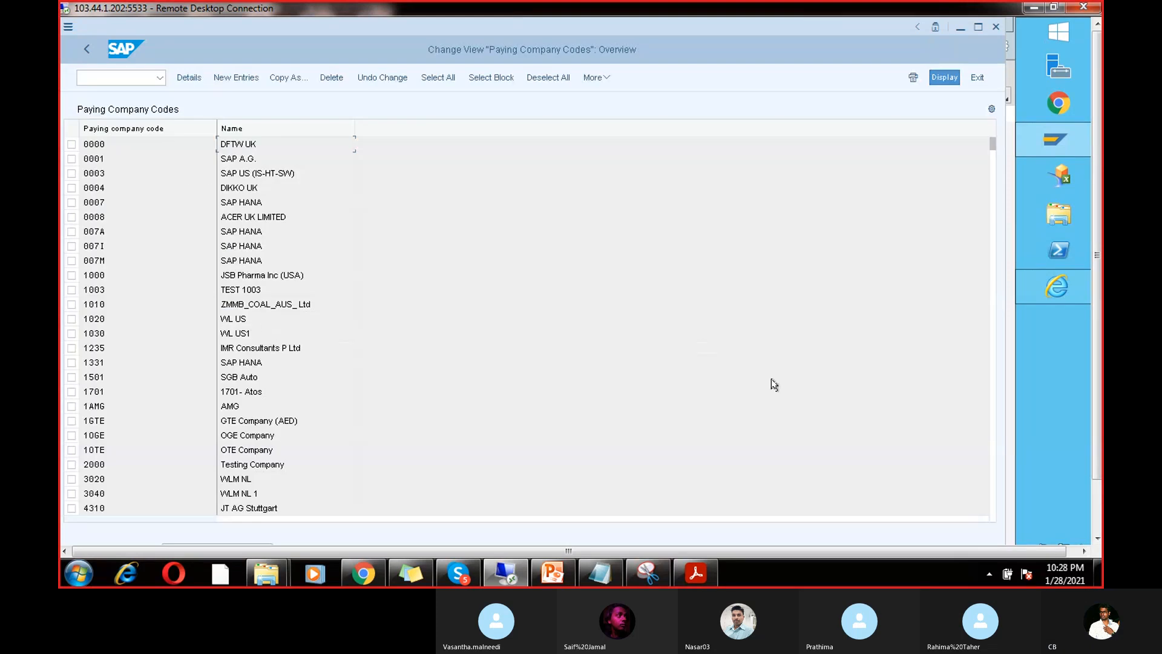
left_click_drag(1097, 431, 1097, 491)
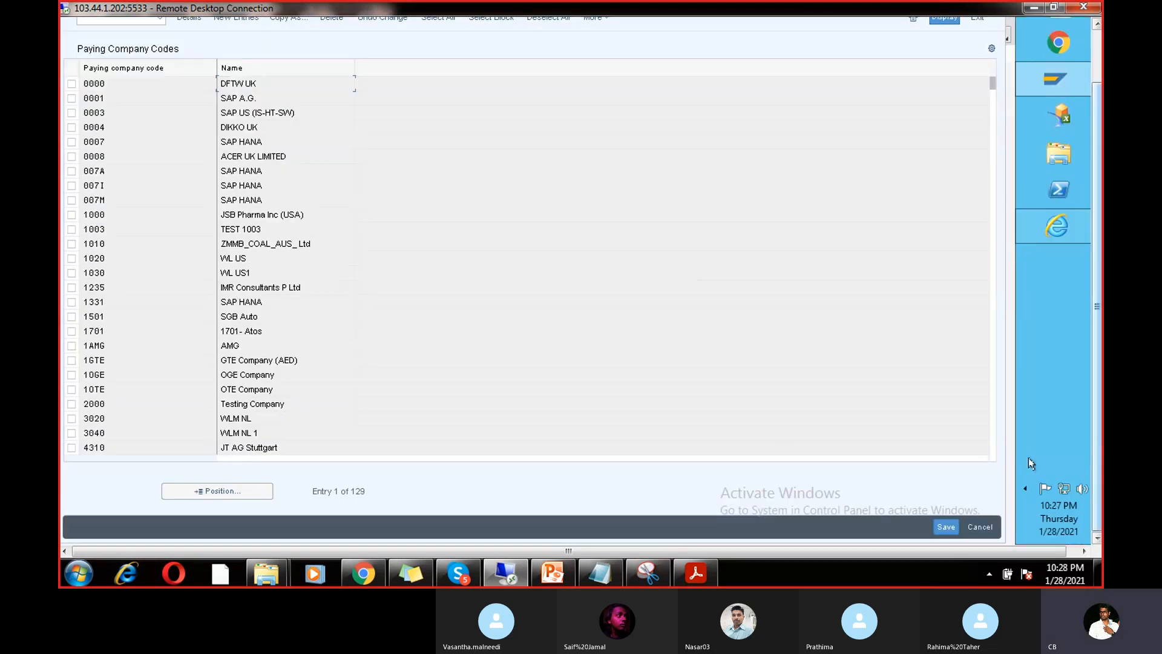
left_click(216, 492)
type("CHAN")
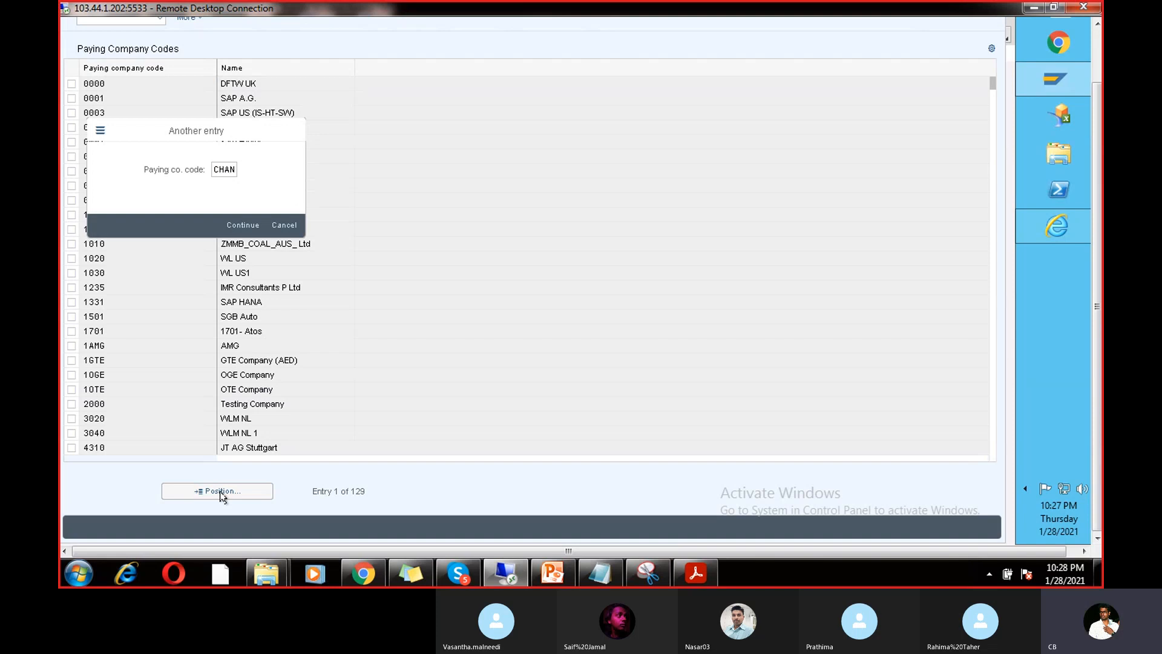
key("Return")
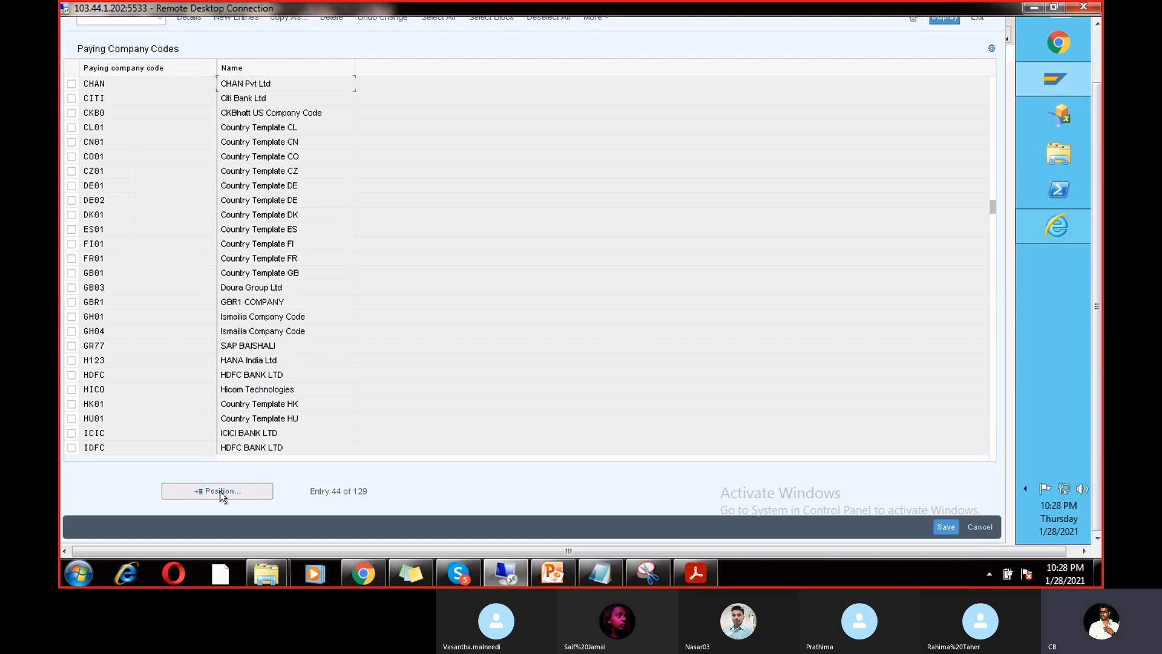
double_click(239, 83)
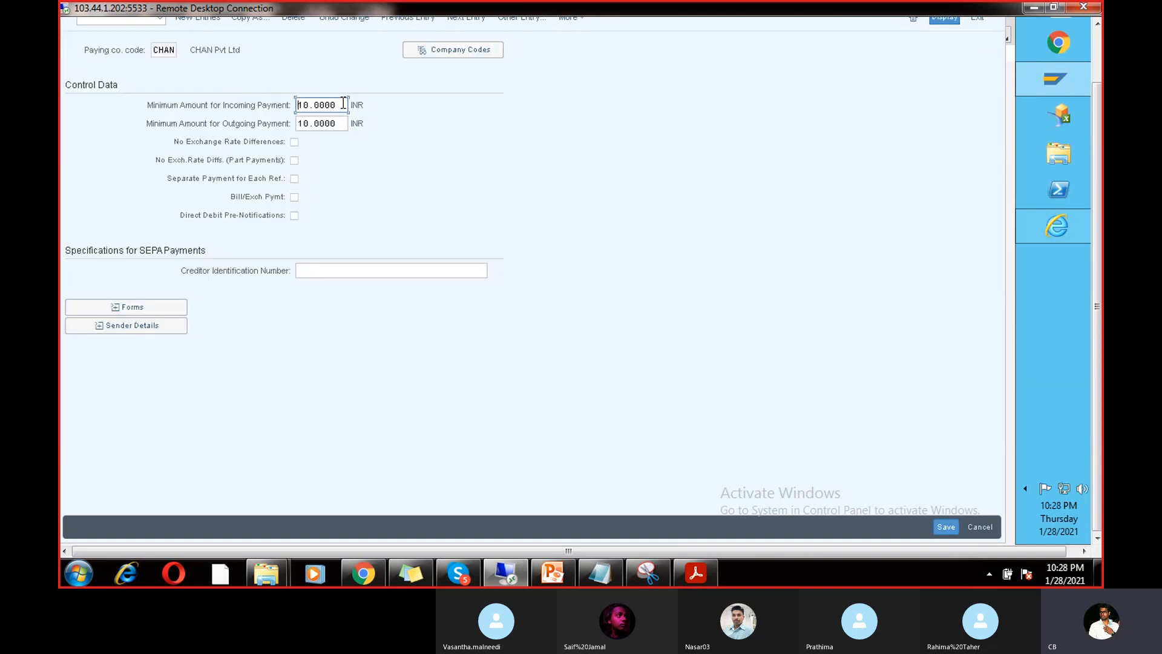
Step: Check CHAN's 10.0000 INR minimum incoming and outgoing amounts, then return to the overview
left_click_drag(343, 102, 289, 107)
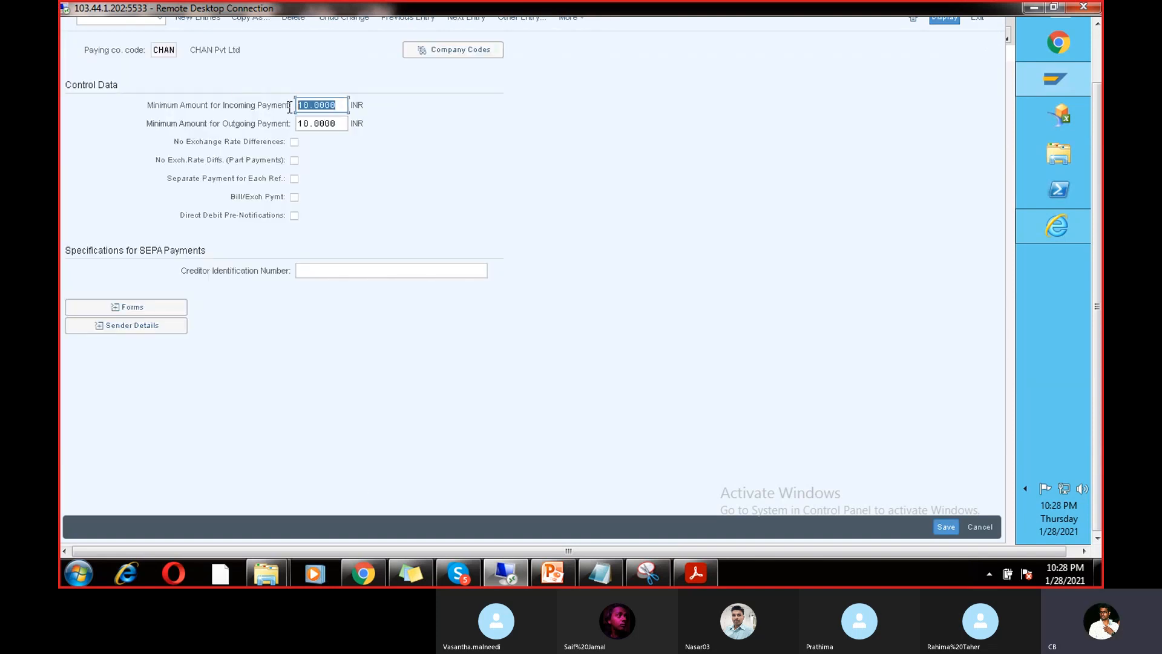
left_click(338, 122)
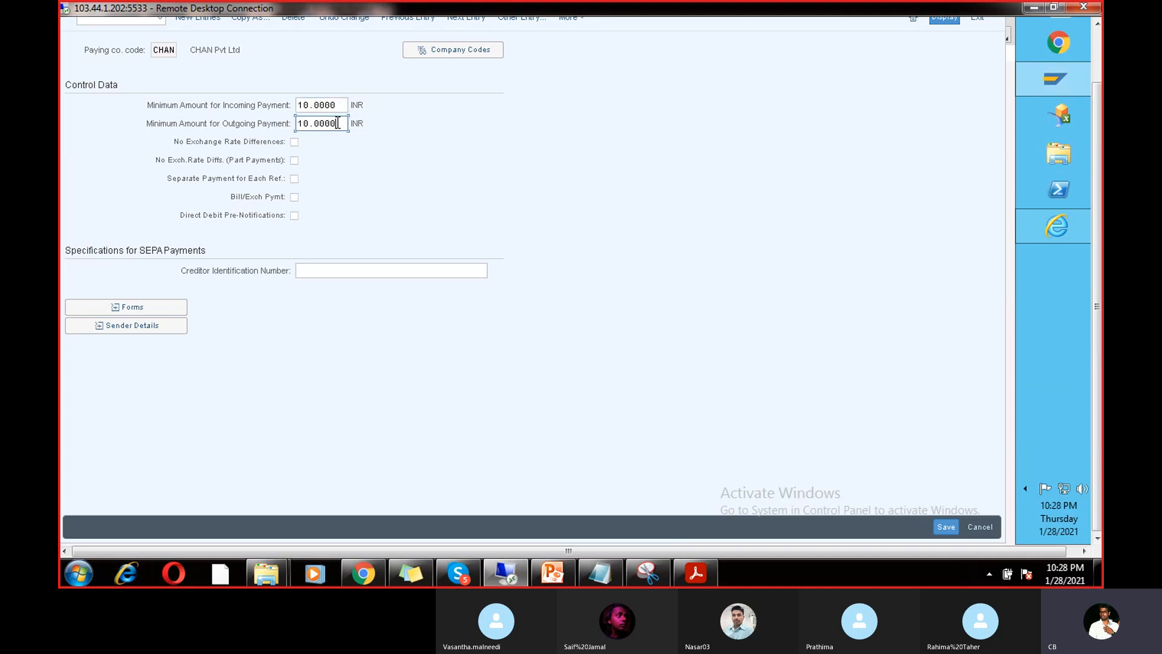
left_click_drag(334, 123, 289, 127)
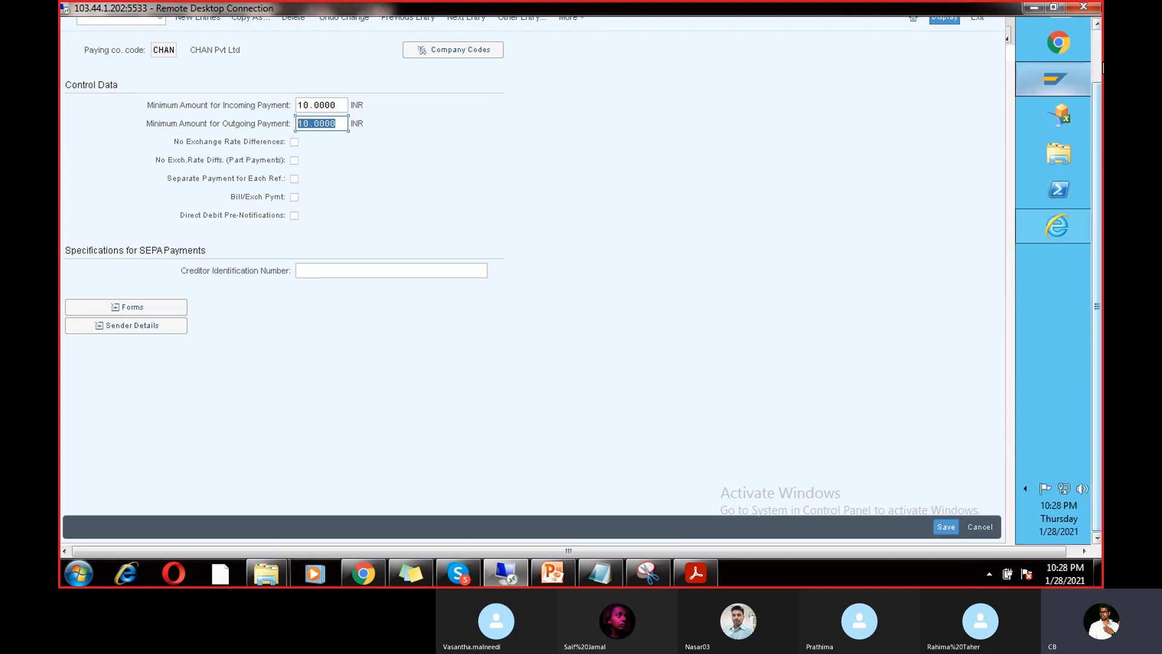
mouse_move(1054, 85)
left_click(1098, 51)
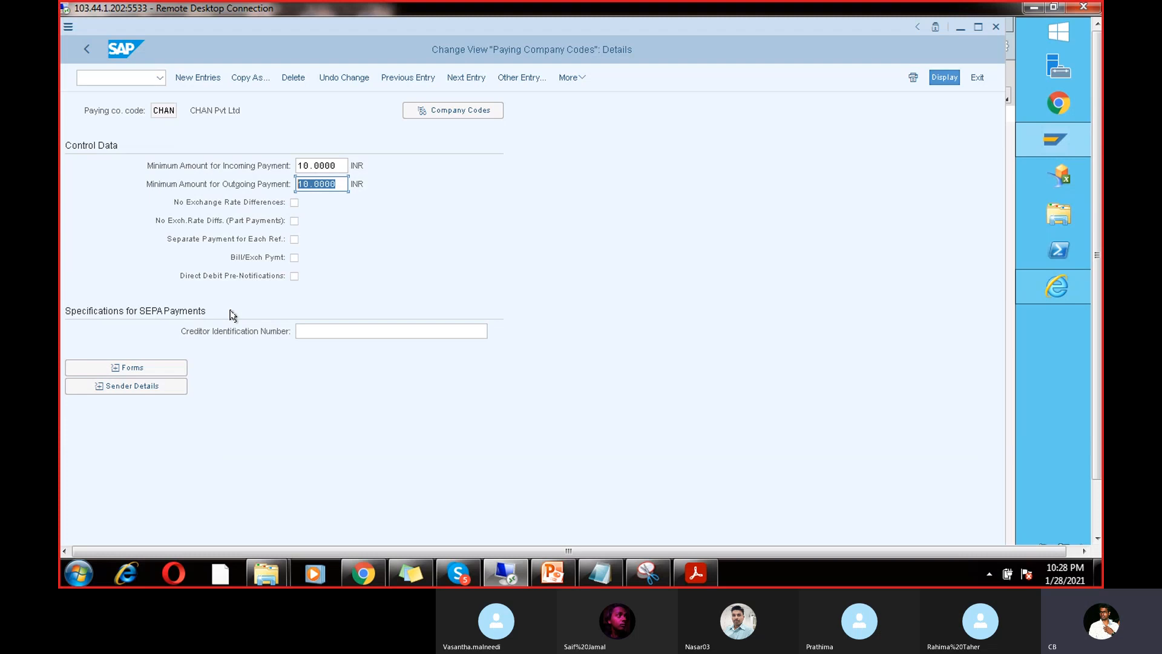
left_click(84, 49)
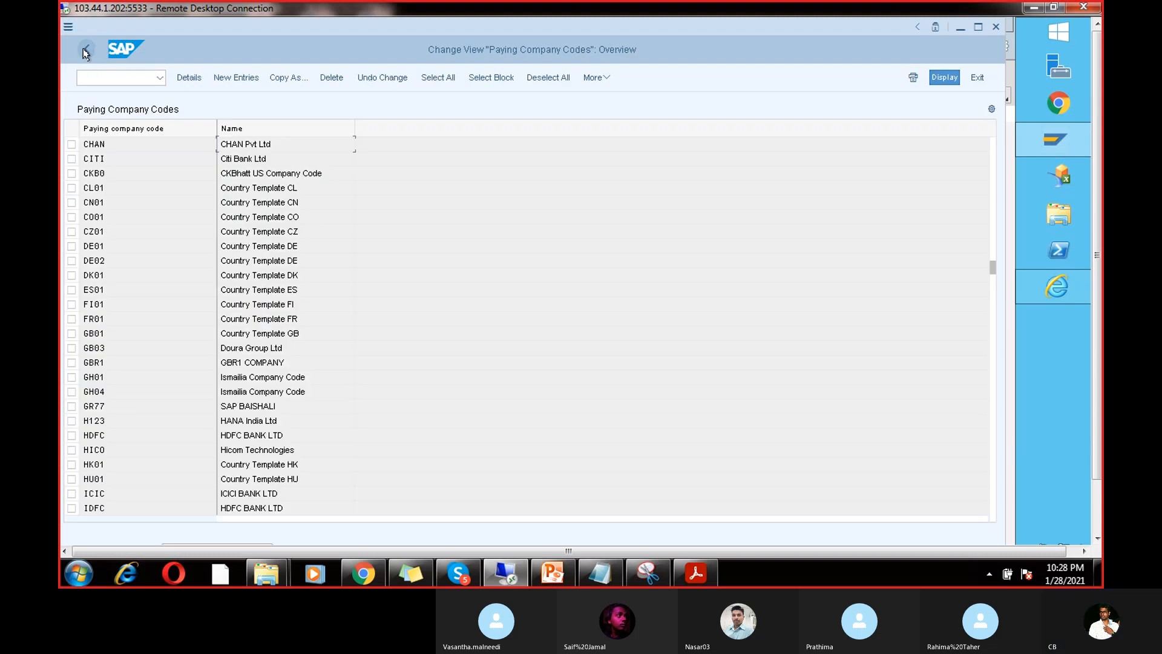
left_click(86, 49)
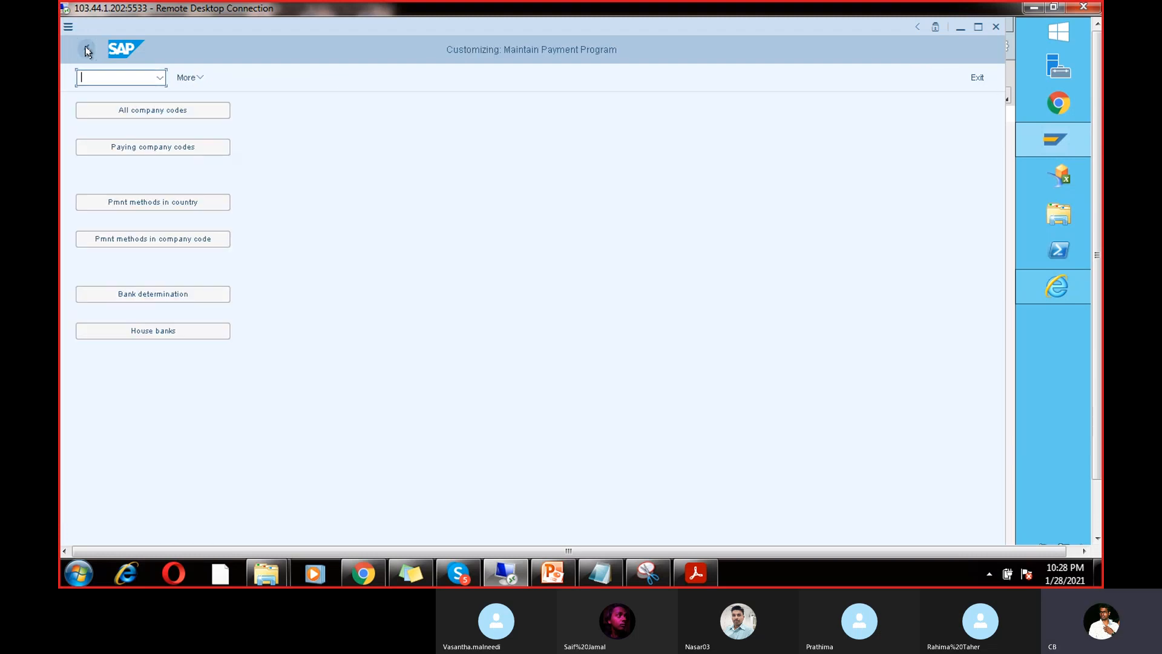
Step: Set CHAN's cheque payment method V minimum amount to 10.0000 INR and save
left_click(159, 241)
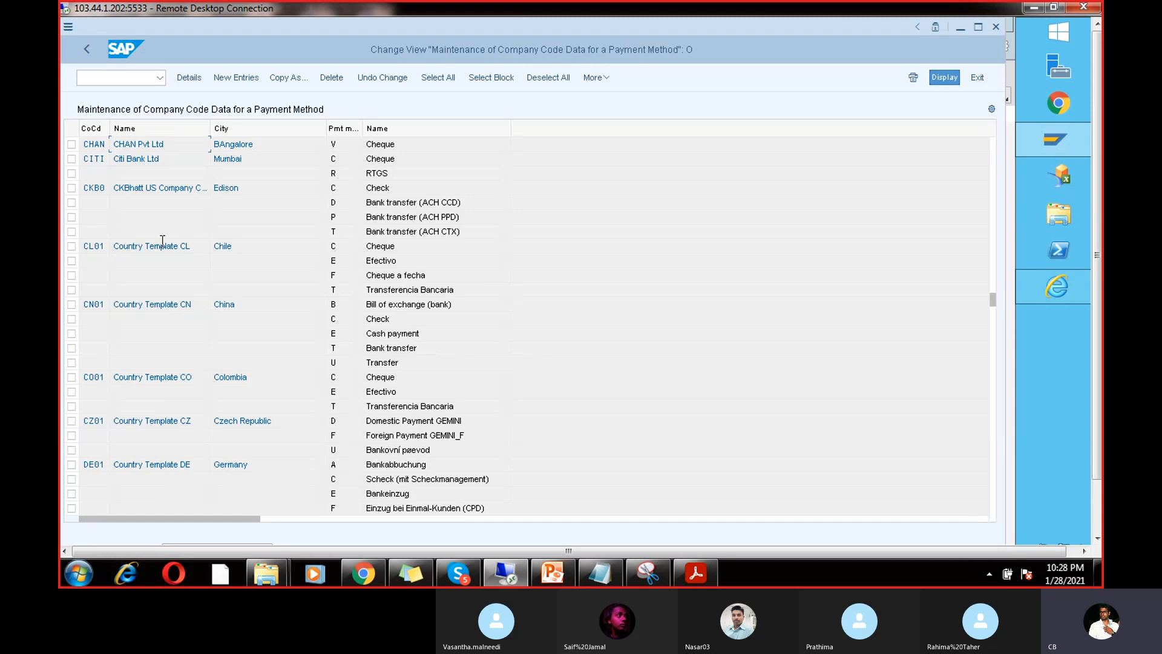
double_click(336, 145)
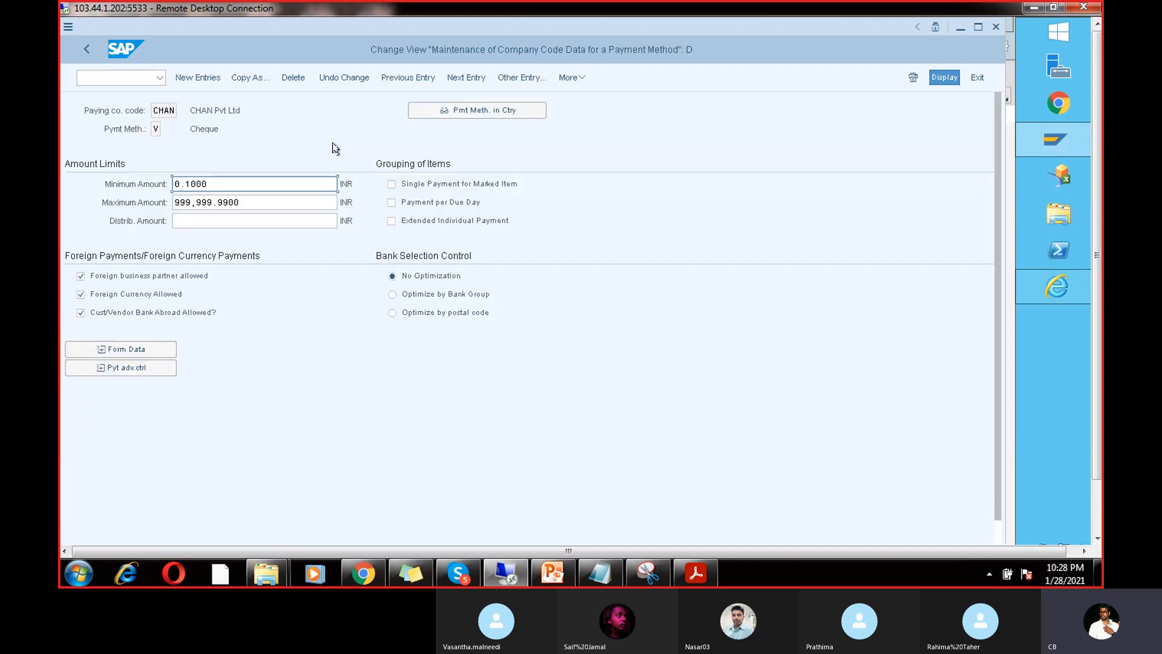
double_click(231, 182)
key("BackSpace")
type("10")
key("ctrl+s")
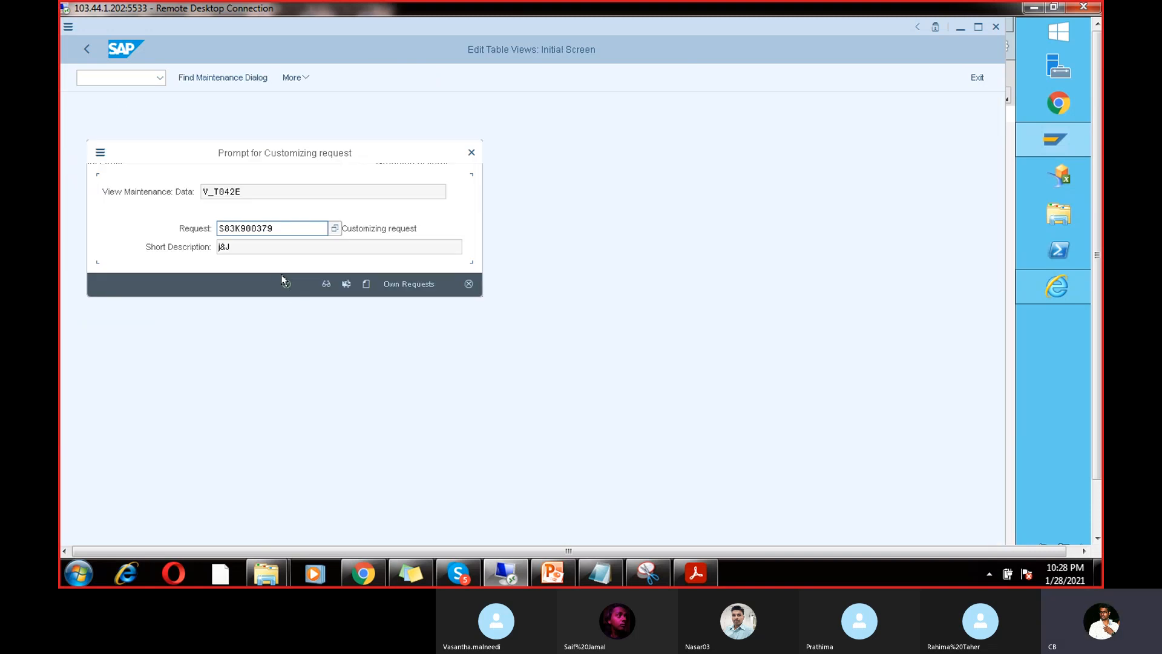
left_click(283, 282)
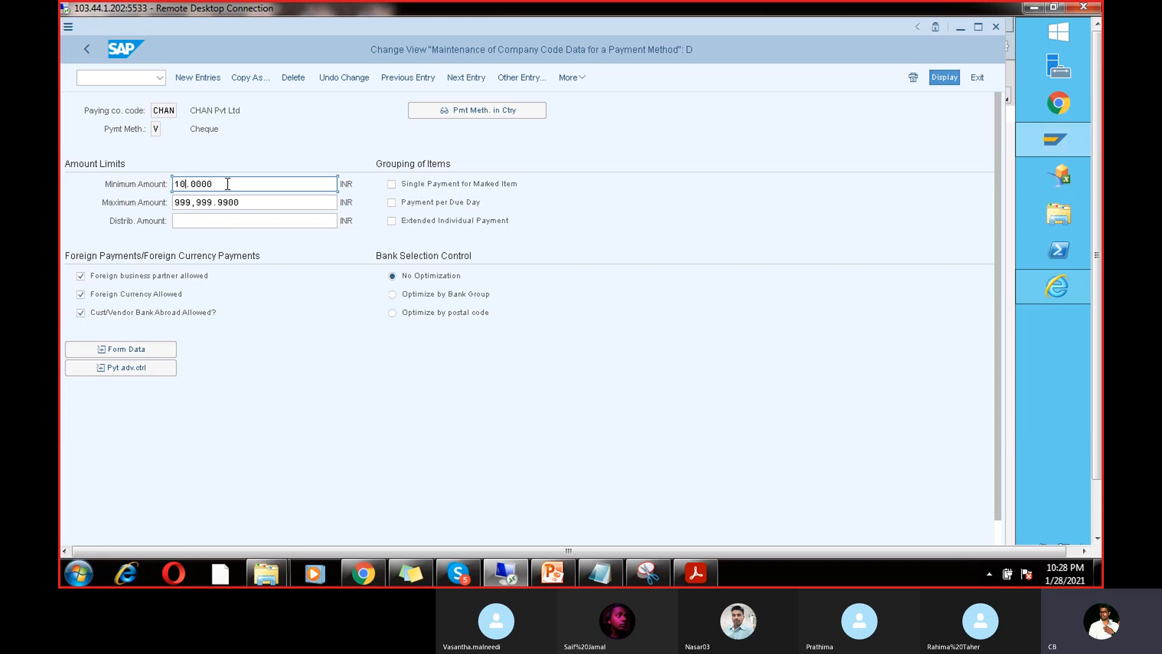
left_click_drag(227, 184, 144, 184)
Step: Open Enter Vendor Invoice with transaction /nfb60
left_click(131, 77)
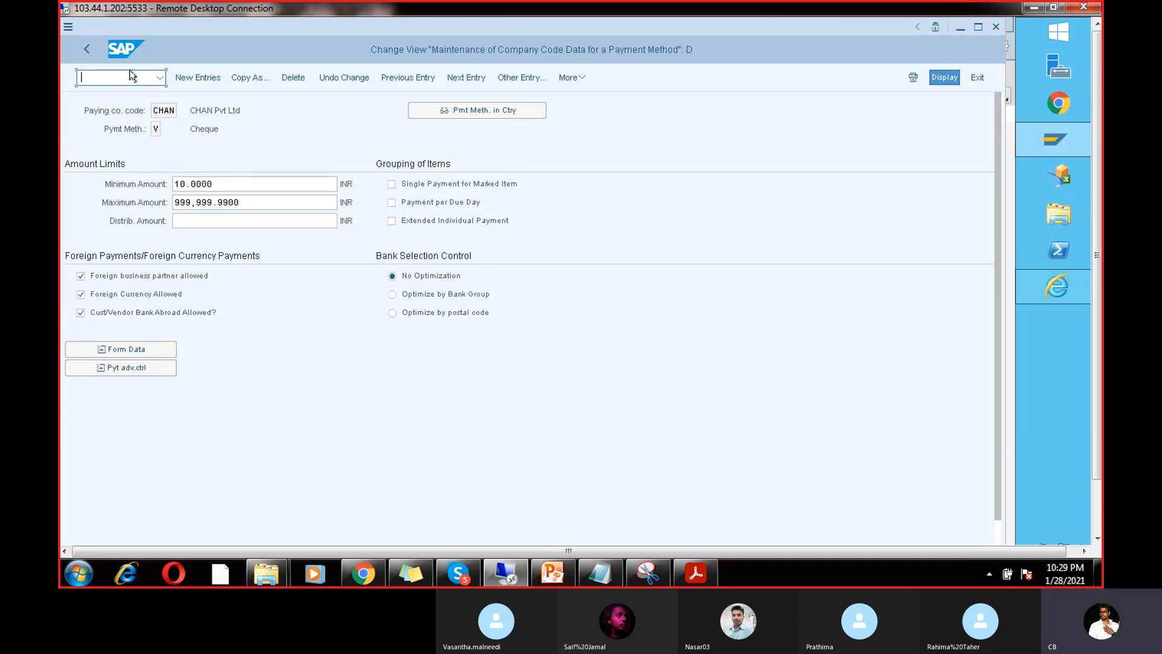
type("/nf")
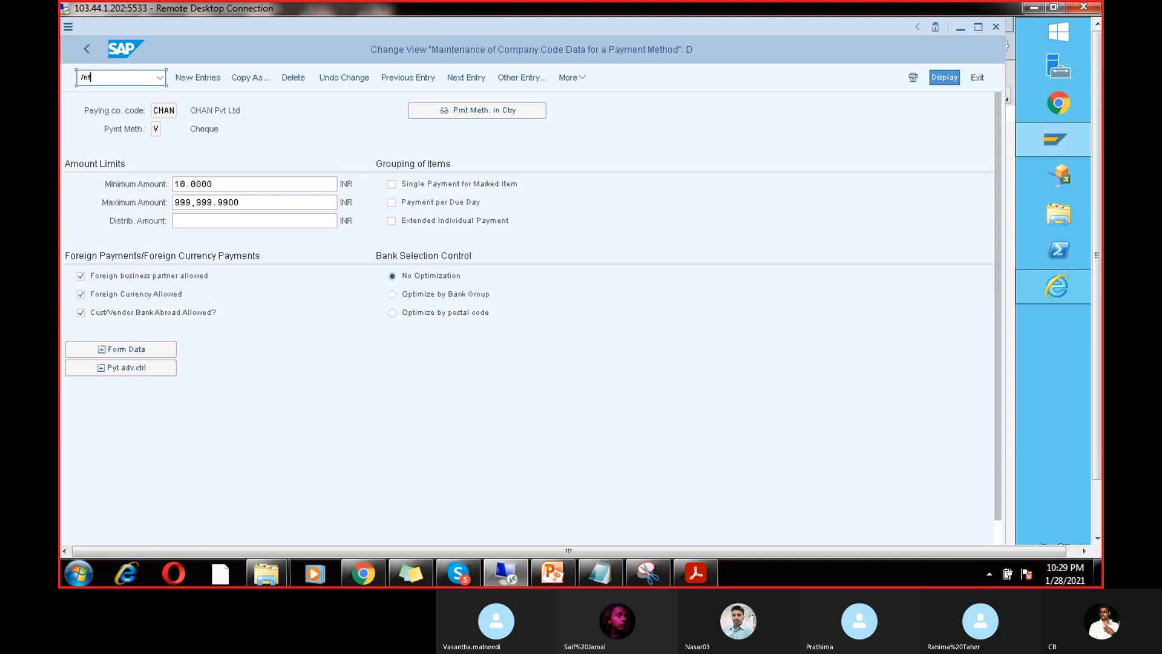
type("b")
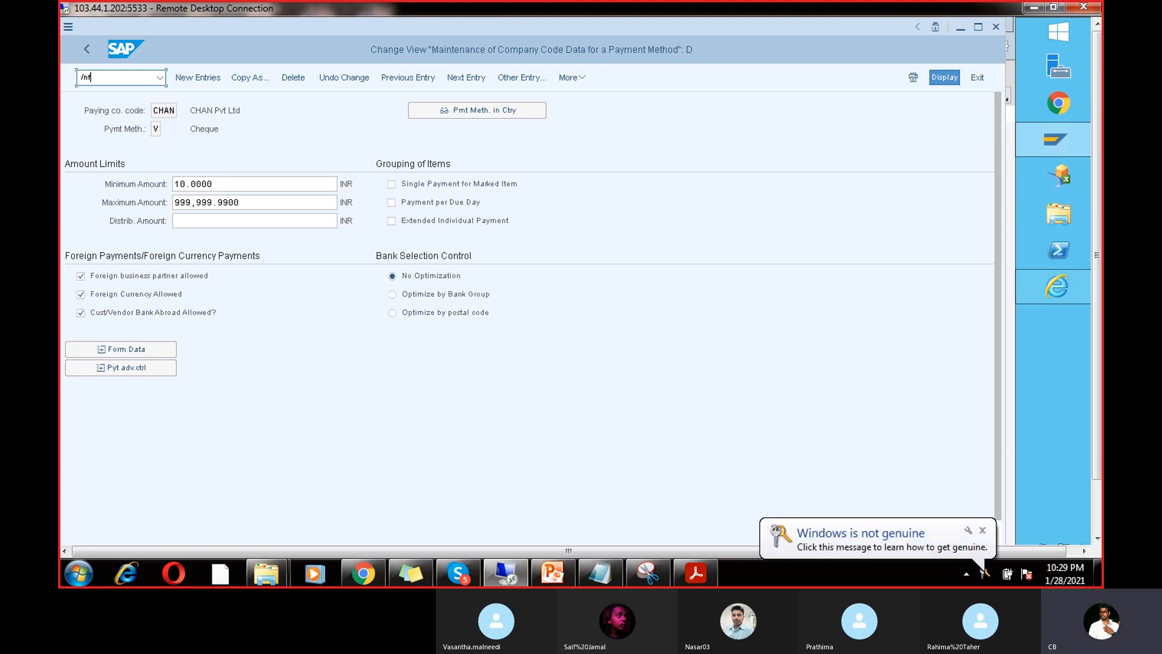
type("6")
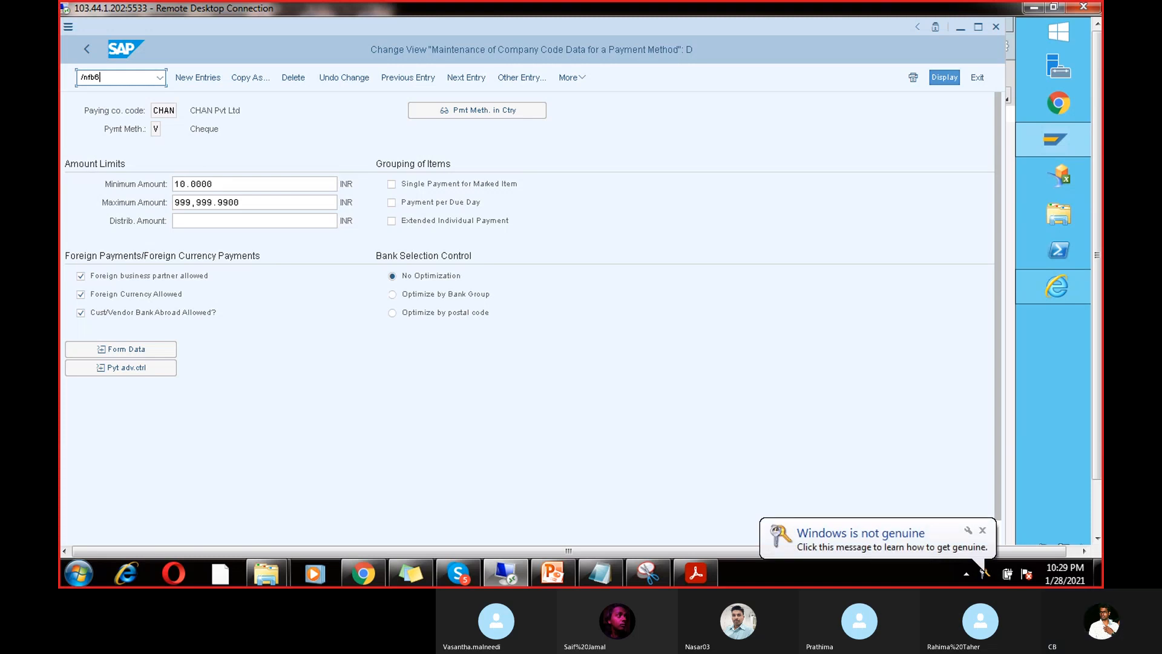
key("BackSpace")
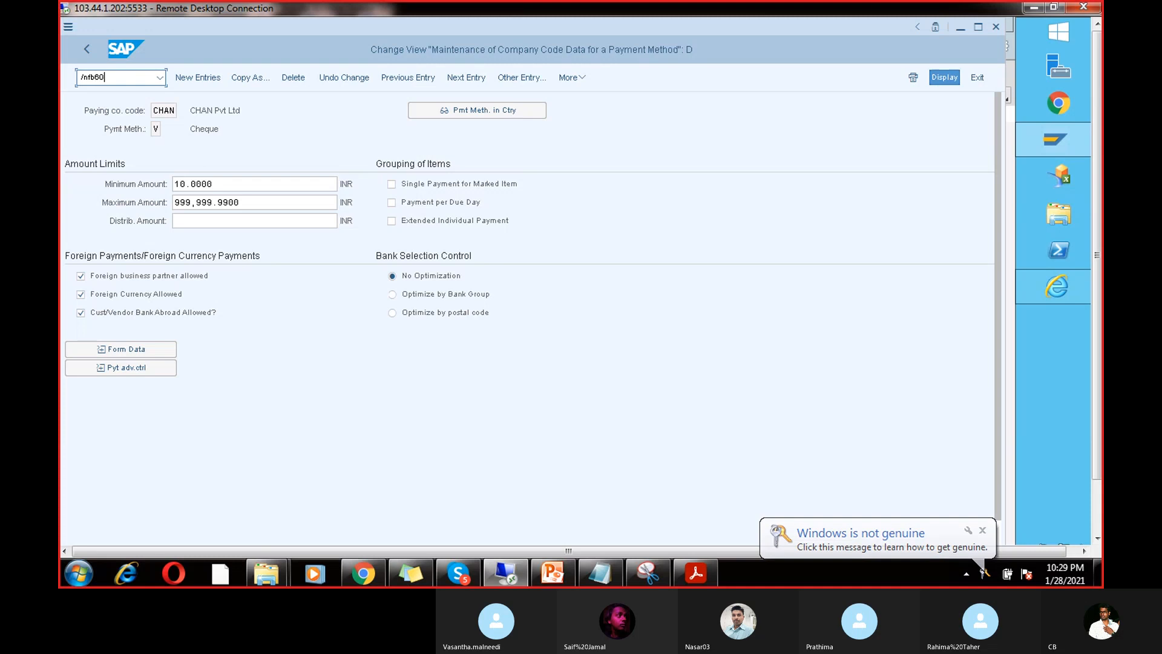
key("Return")
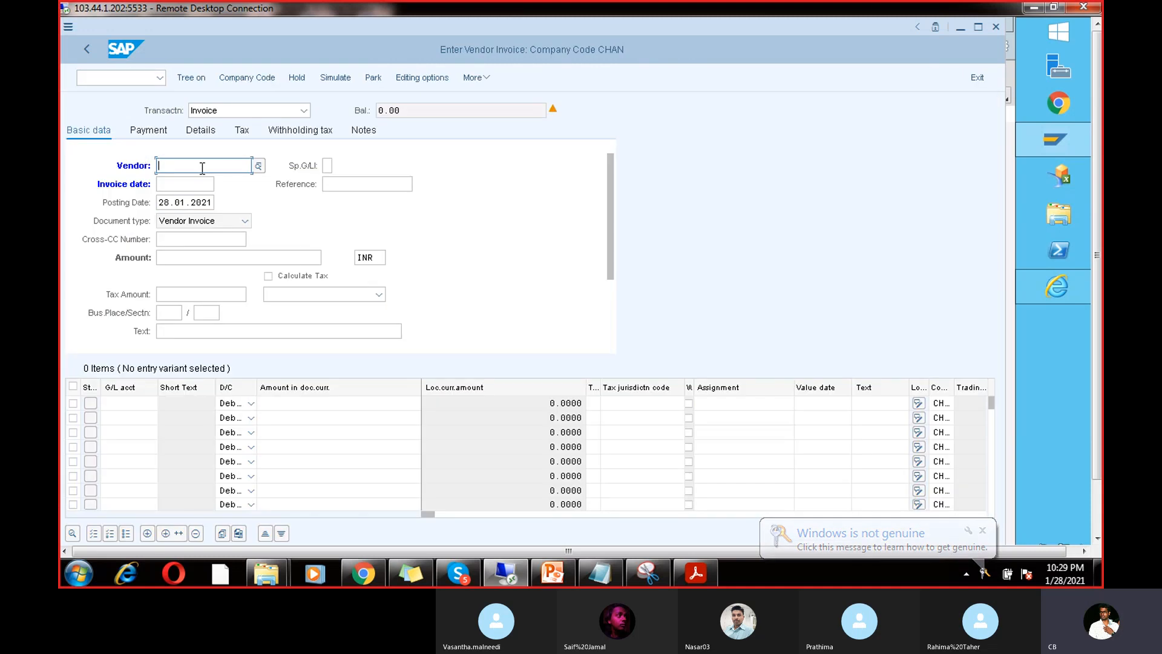
Step: Enter the invoice header: vendor 7614, date 28.01.2021, amount 5, text Test70
left_click(203, 168)
left_click(184, 183)
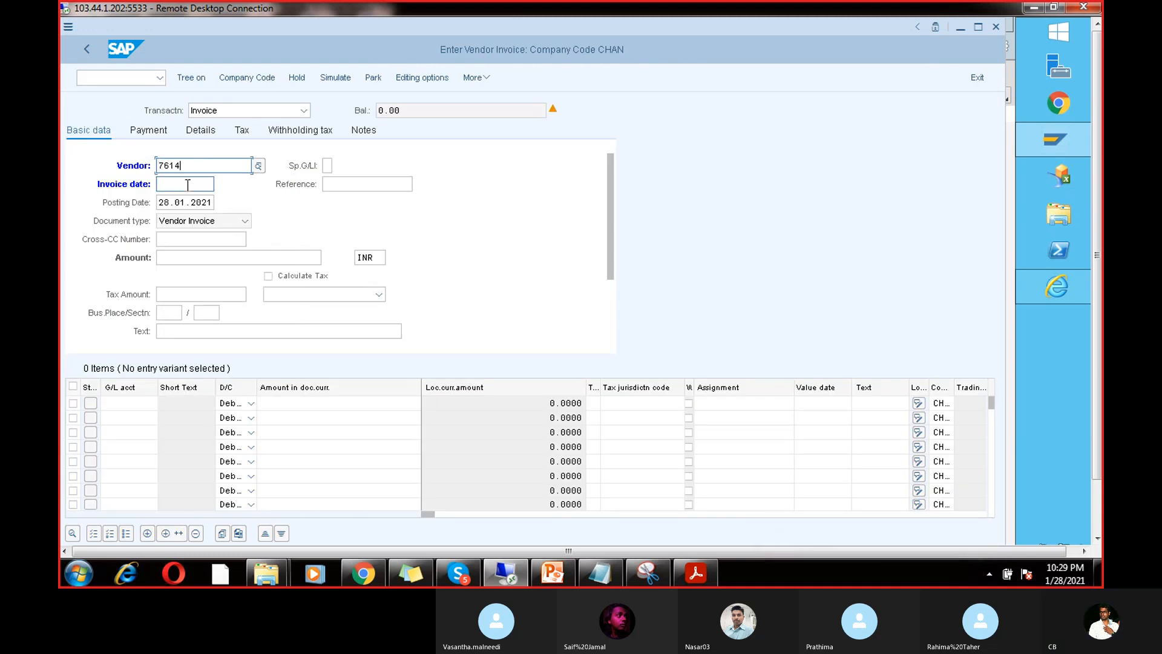
left_click(187, 198)
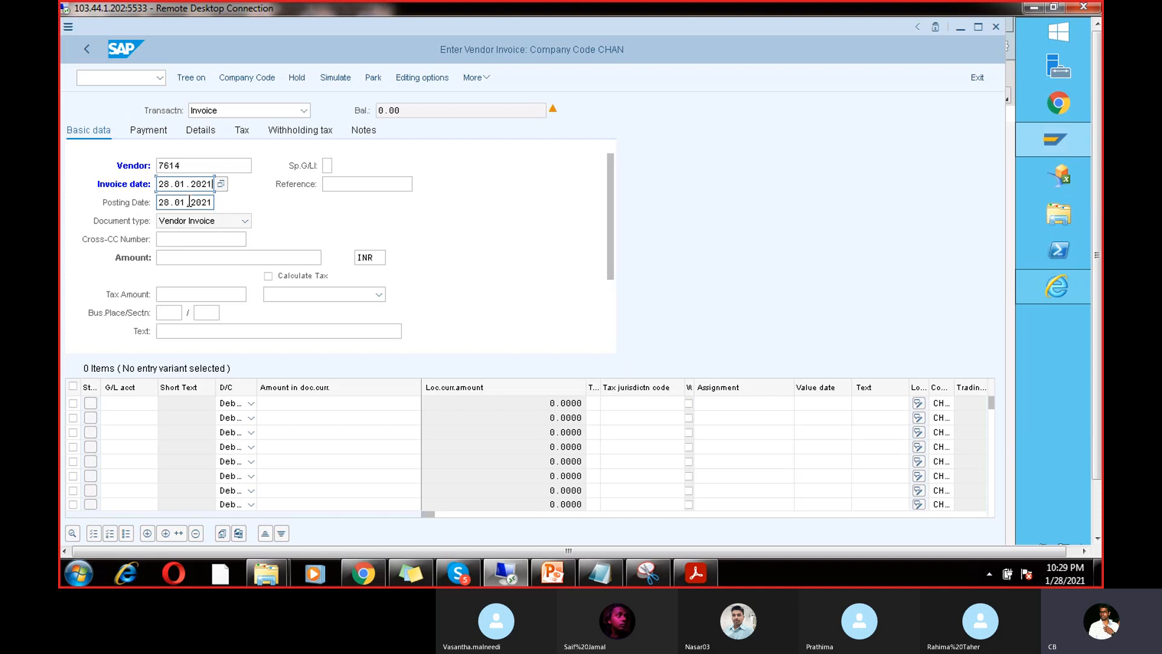
left_click(193, 257)
left_click(185, 278)
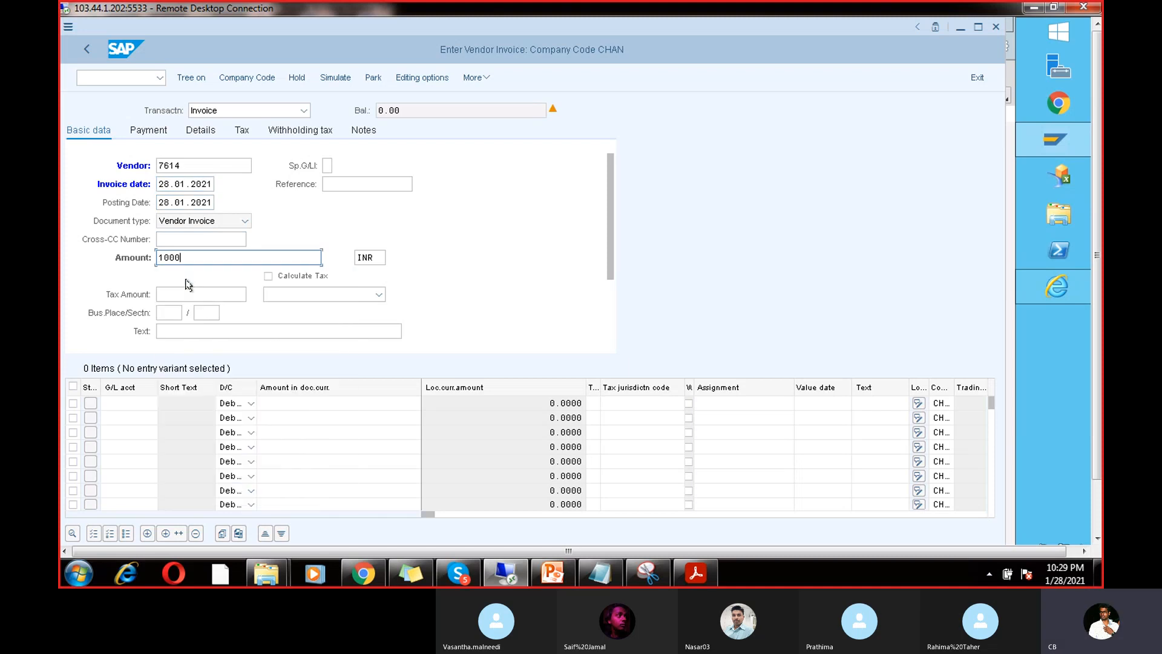
key("BackSpace")
key("BackSpace")
key("BackSpace")
key("BackSpace")
type("5")
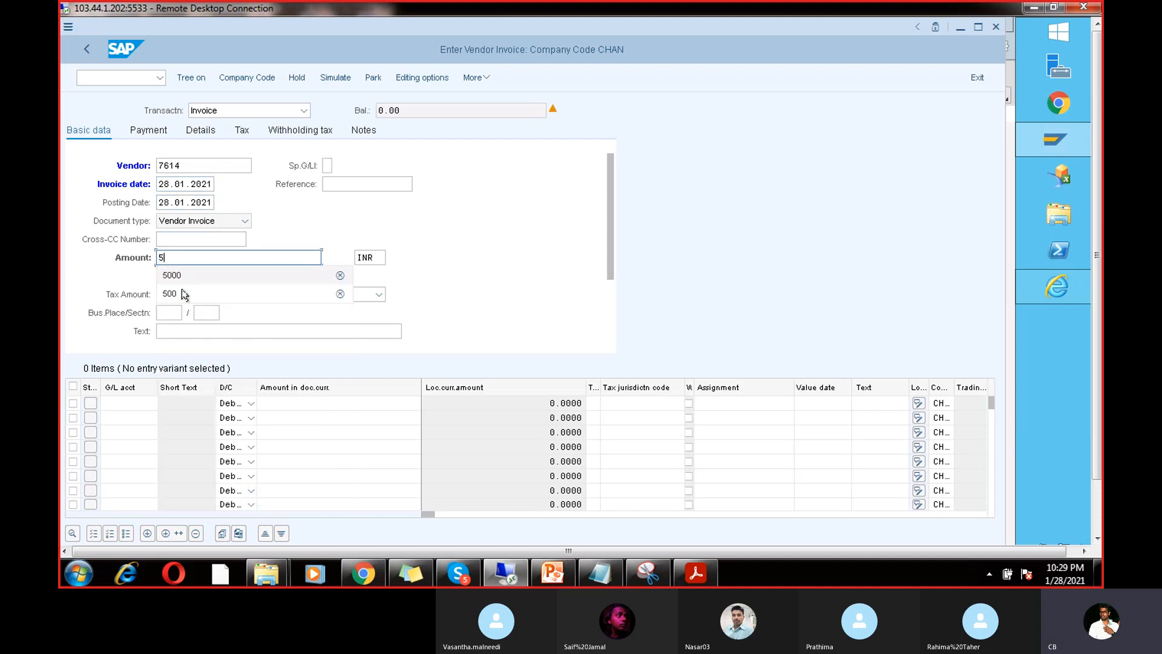
left_click(196, 329)
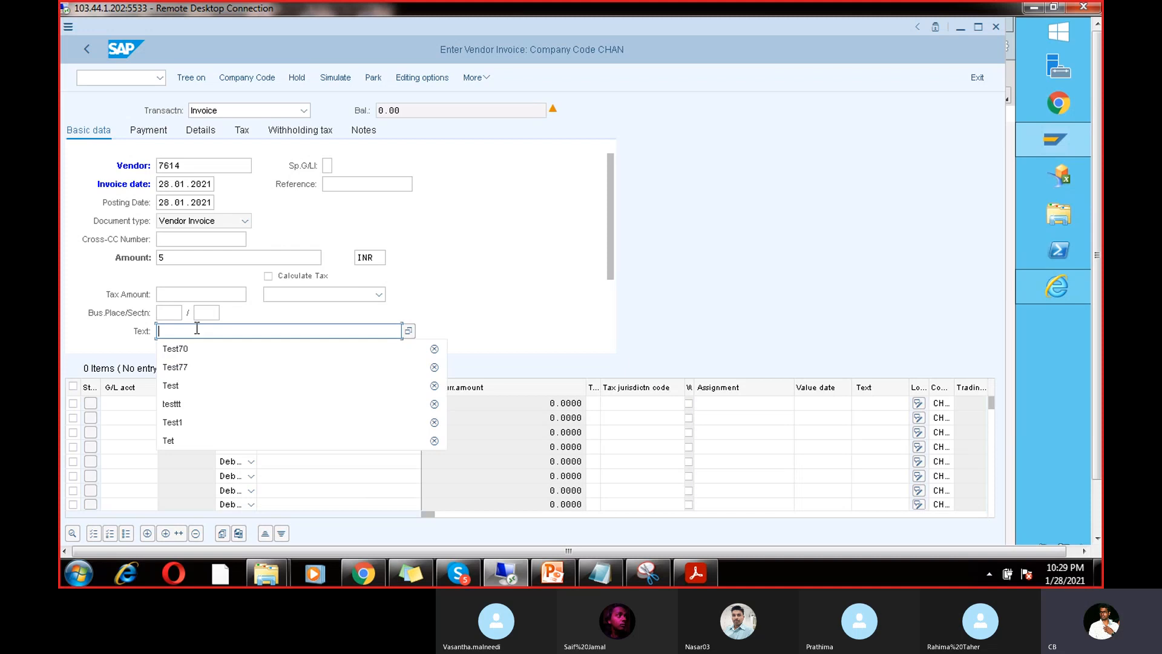
left_click(196, 350)
Step: Add a G/L 200101 line for 5 with text TEST, simulate and post
left_click(144, 401)
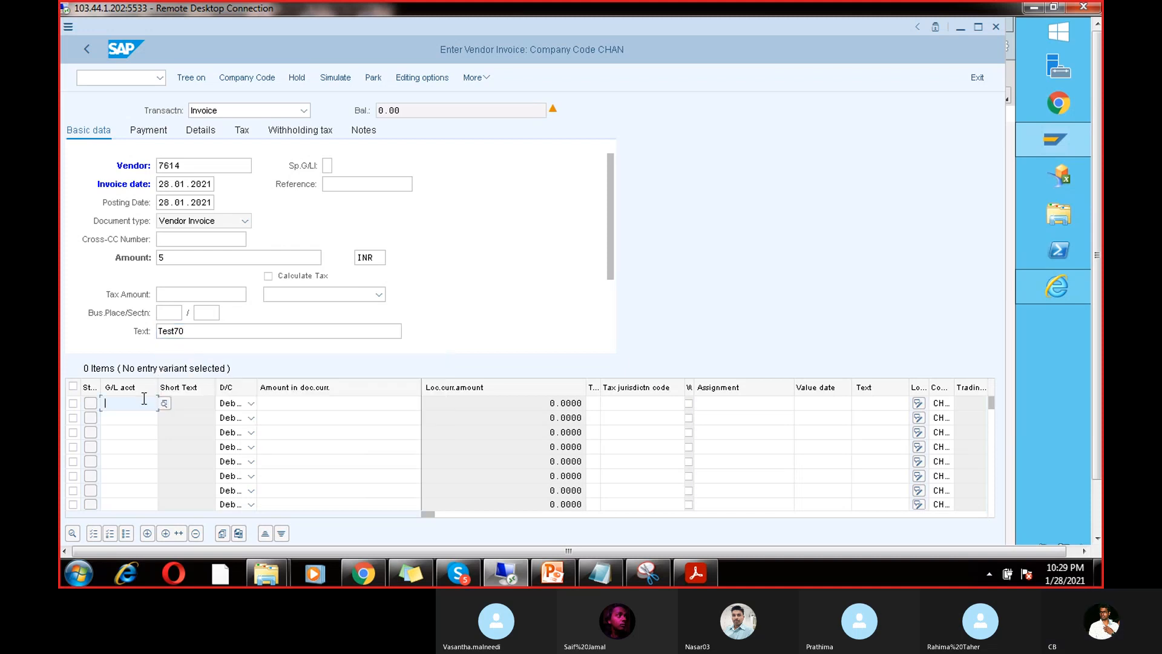
left_click(143, 419)
left_click(291, 400)
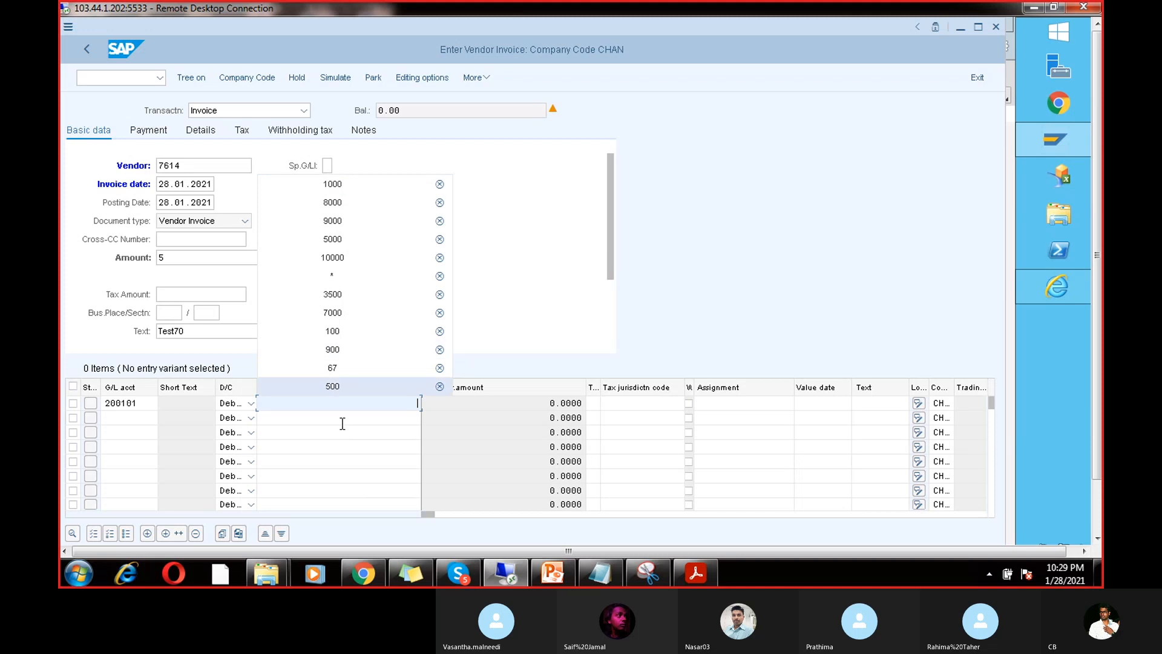
type("5")
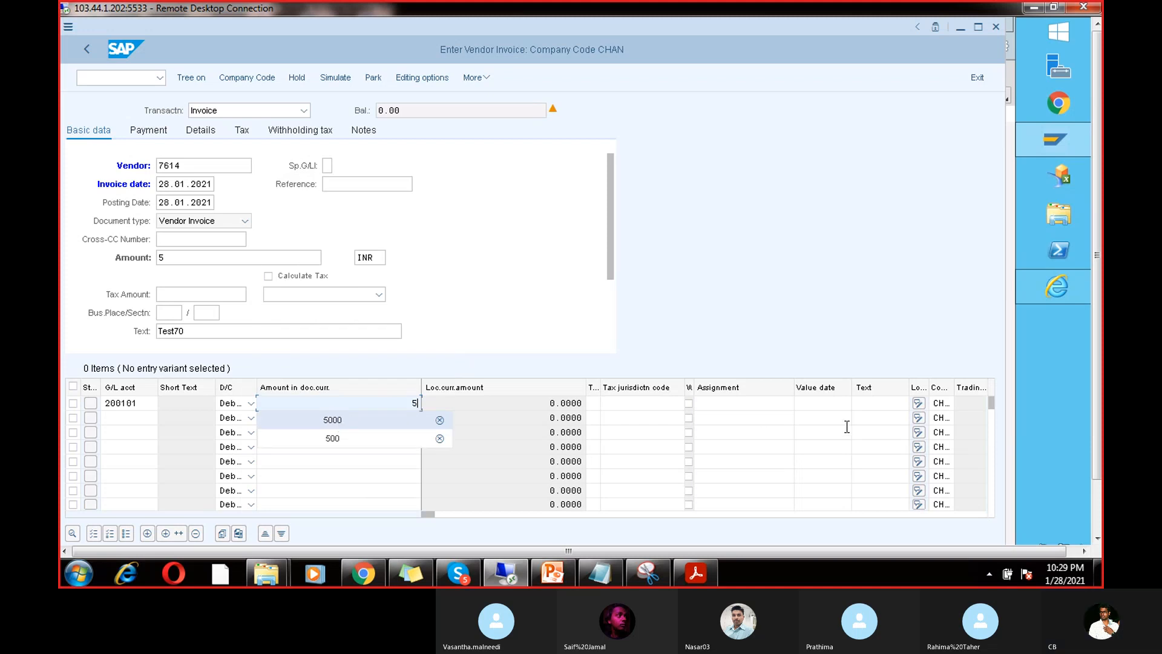
left_click(867, 404)
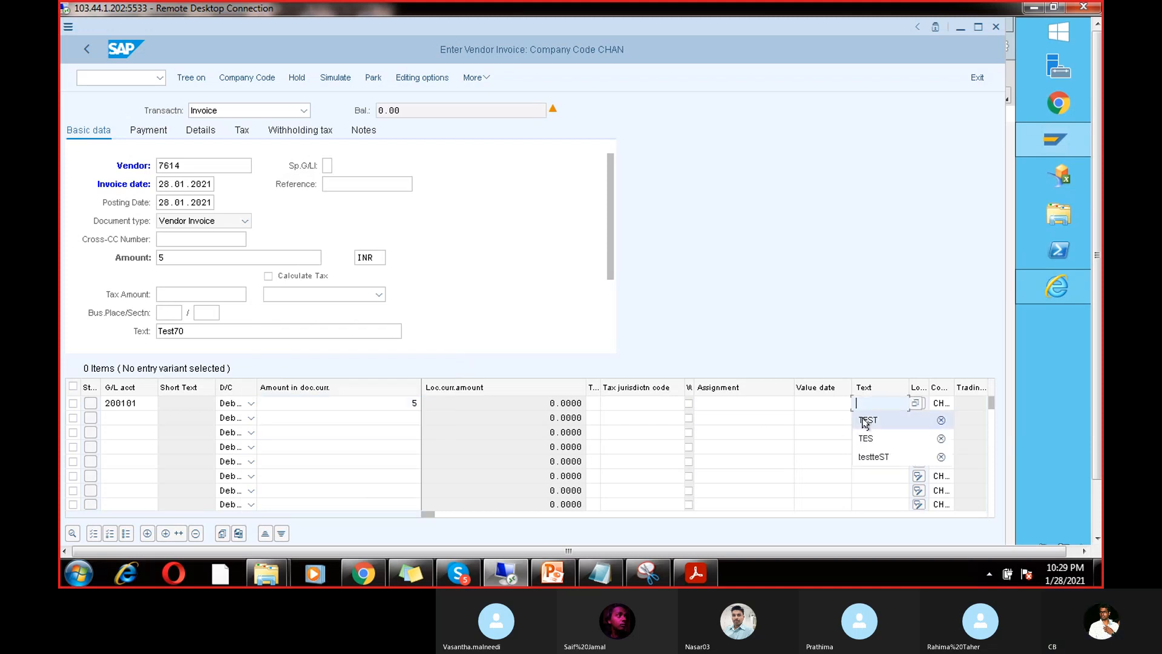
left_click(866, 420)
left_click(334, 78)
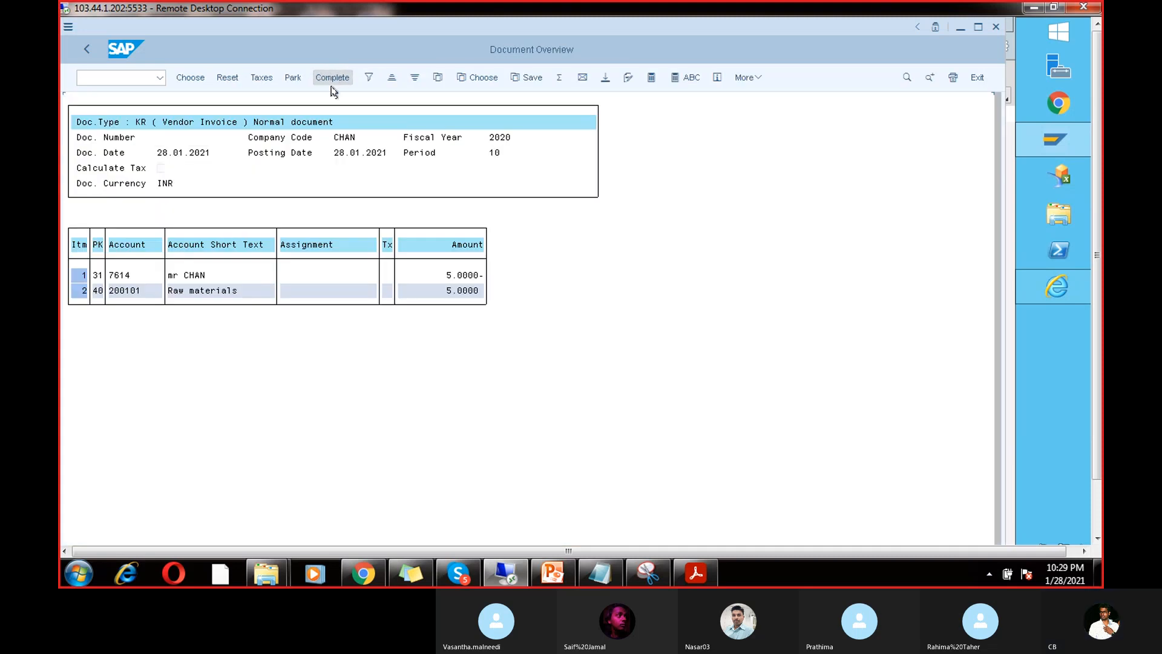
left_click(332, 77)
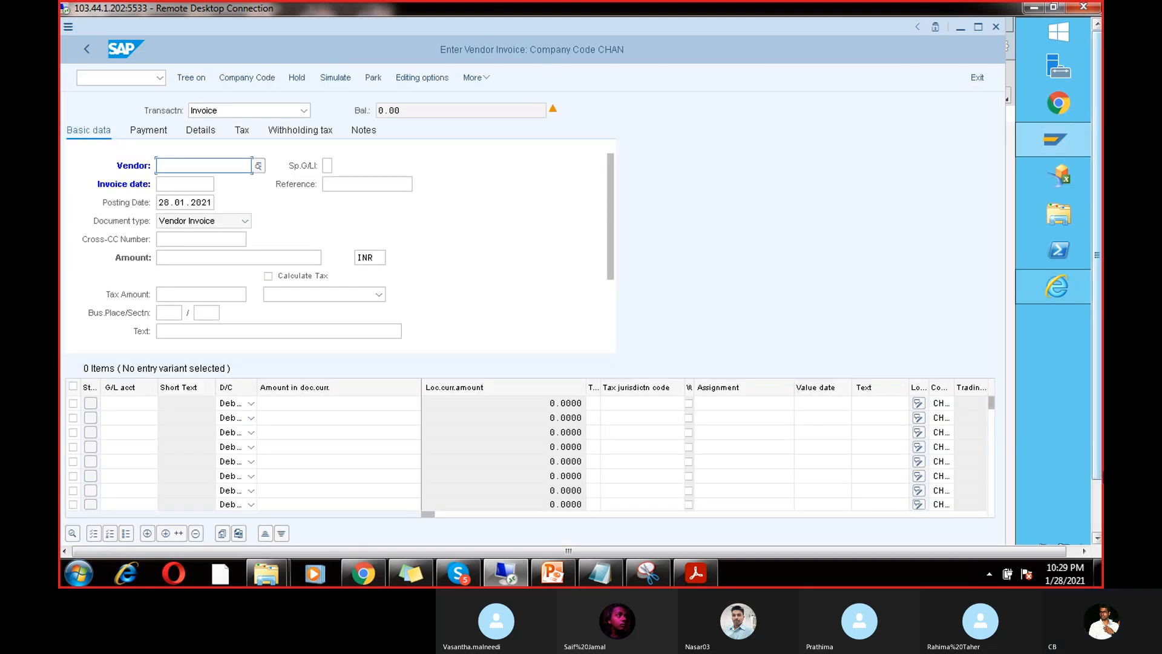
Step: Start the FBL1N vendor line item transaction
left_click(1097, 495)
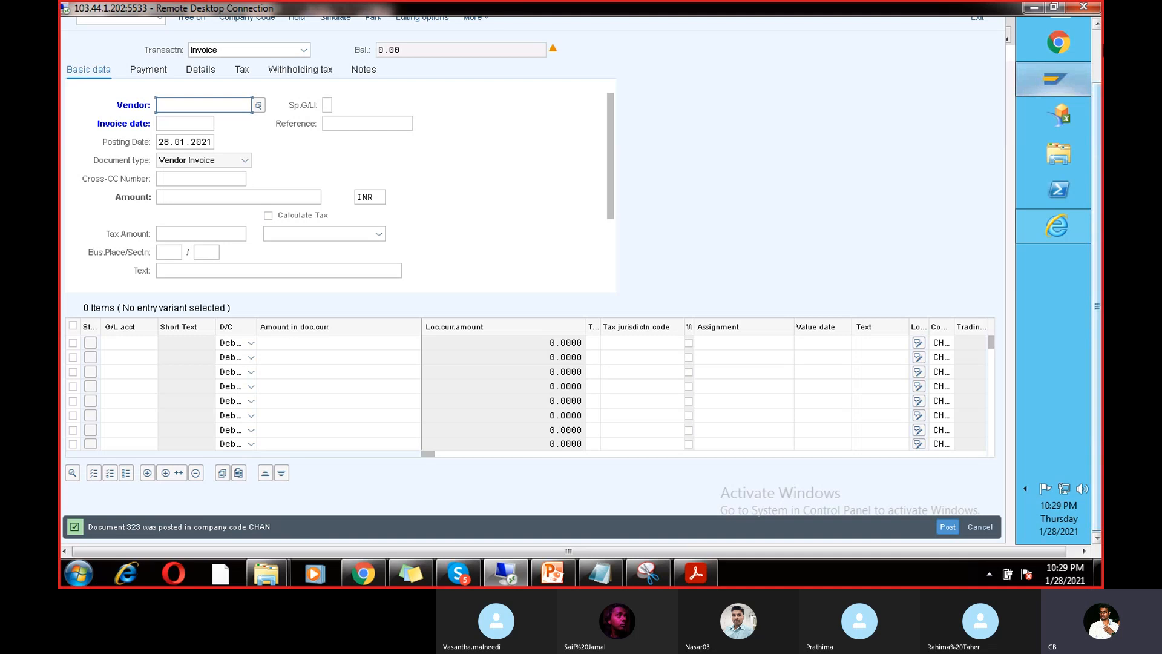
mouse_move(1056, 79)
left_click(103, 77)
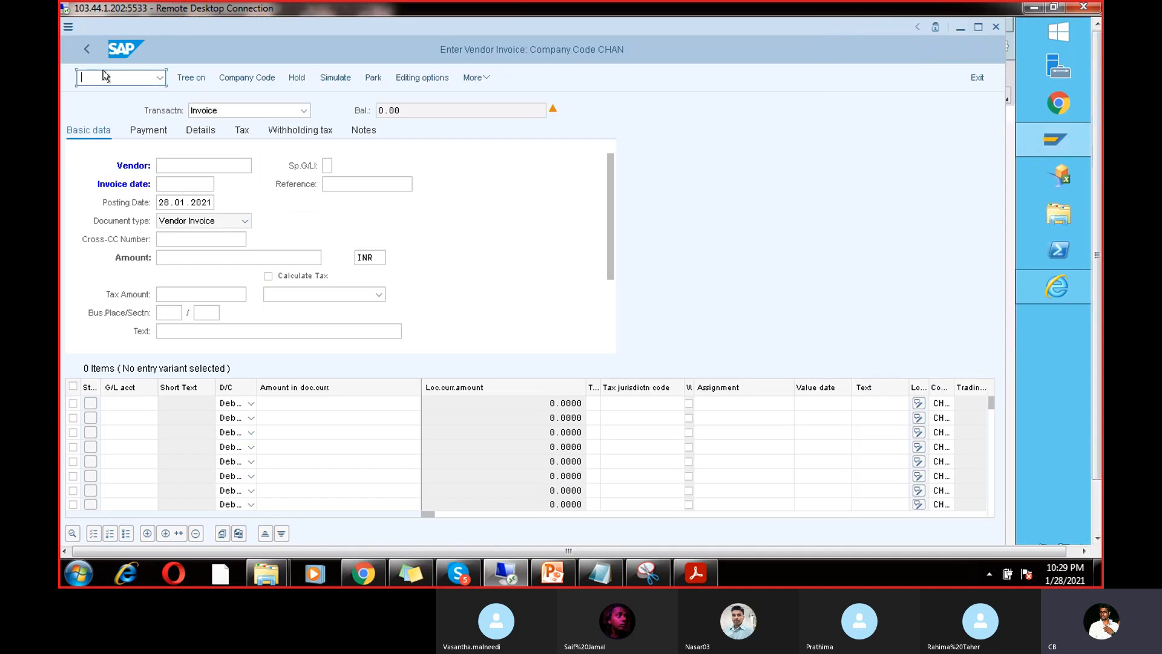
type("/nfbl1b")
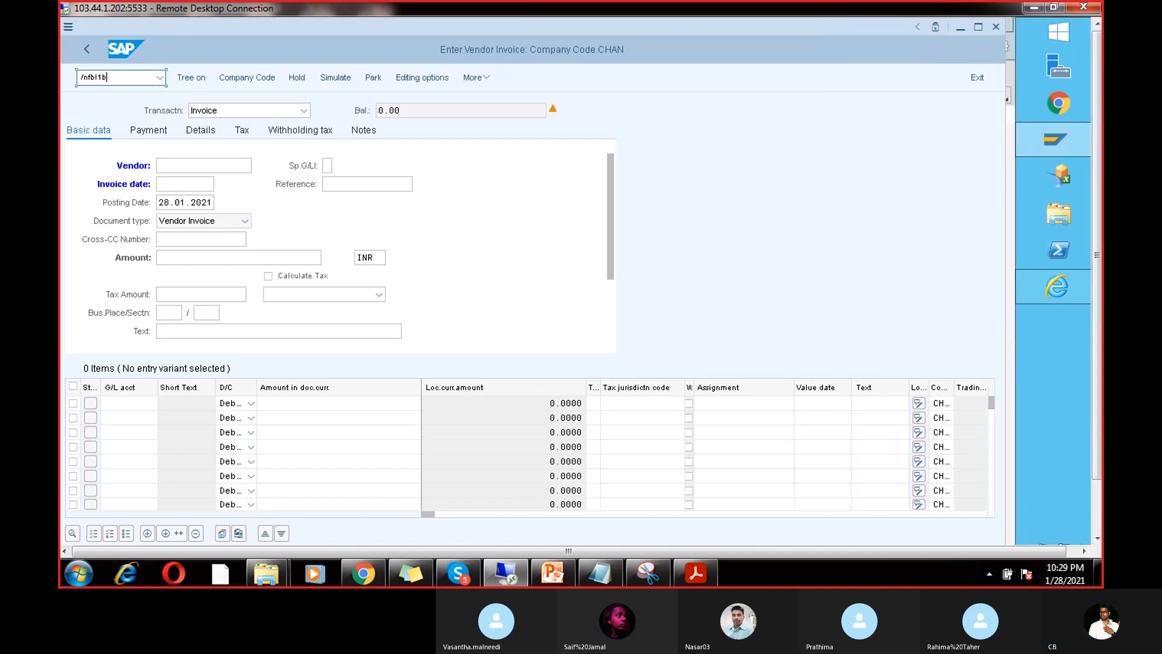
Step: Run FBL1N for vendor 7614 in CHAN and verify open invoices 322 and 323 total 1,005 INR
key("Return")
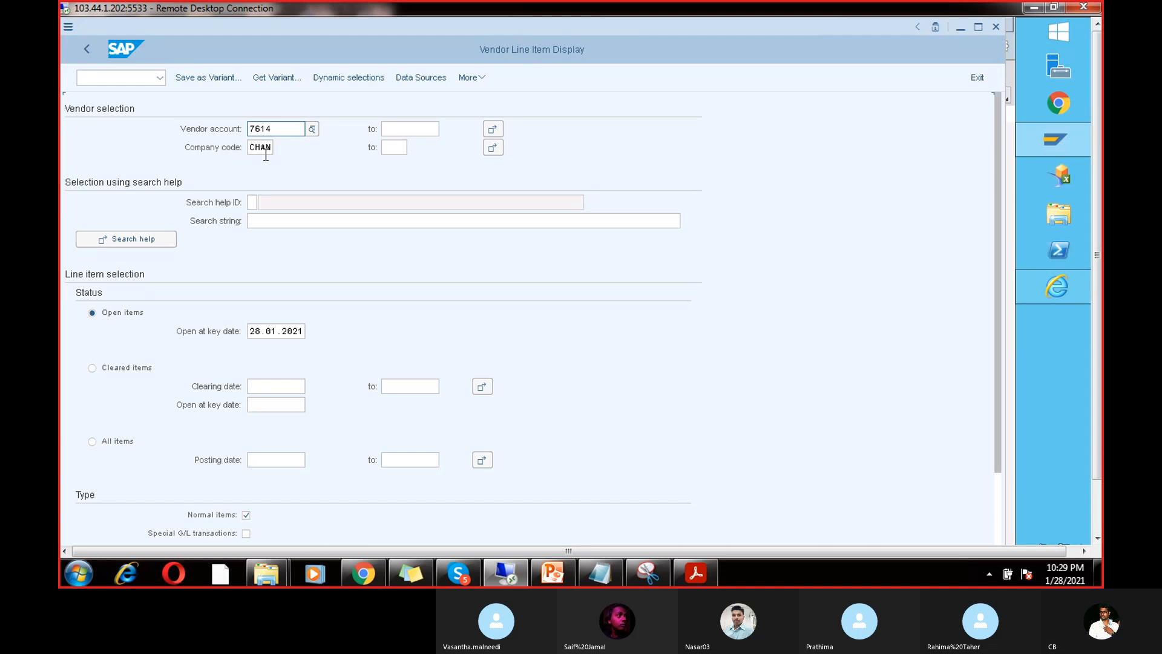
left_click(1097, 512)
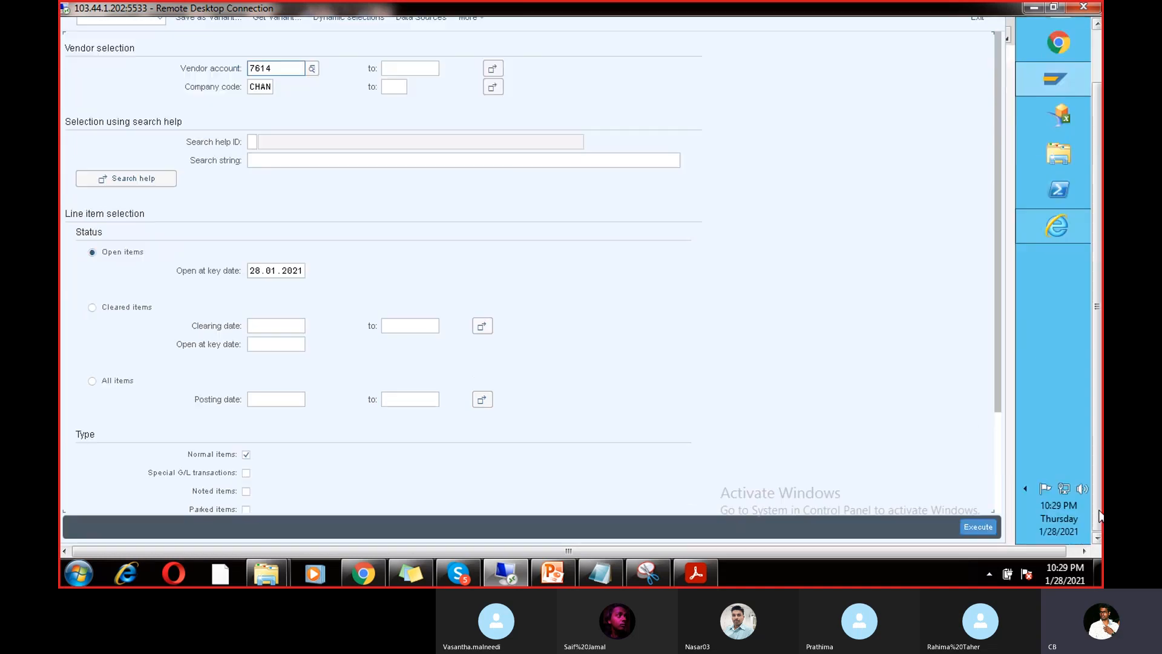
left_click(980, 526)
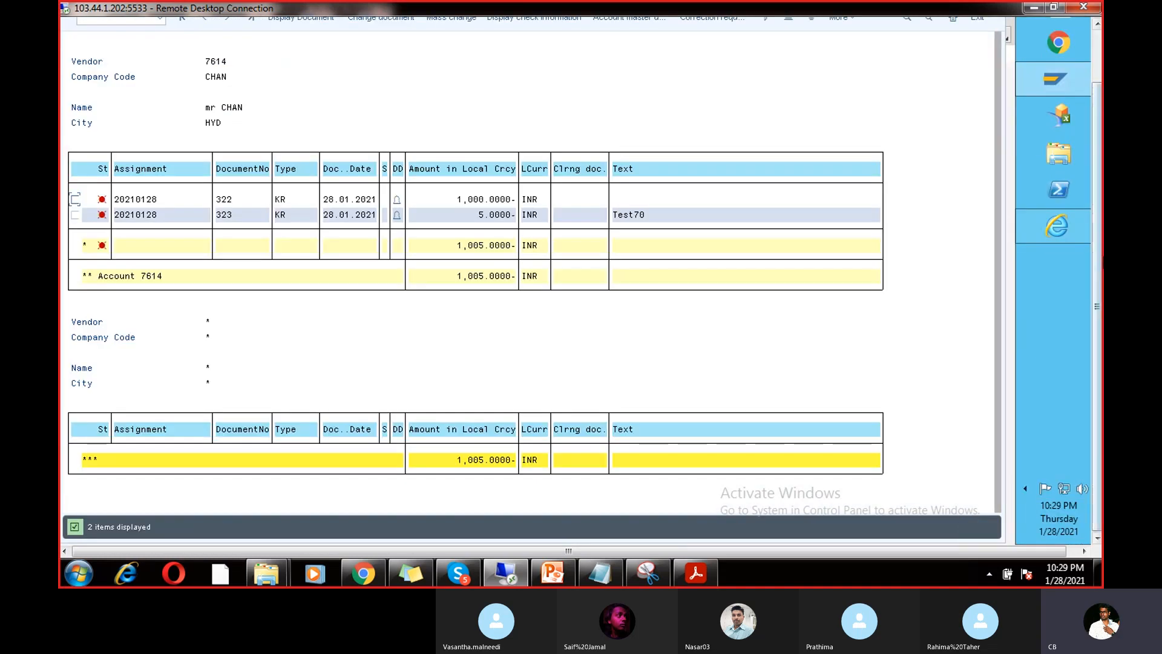
left_click(472, 197)
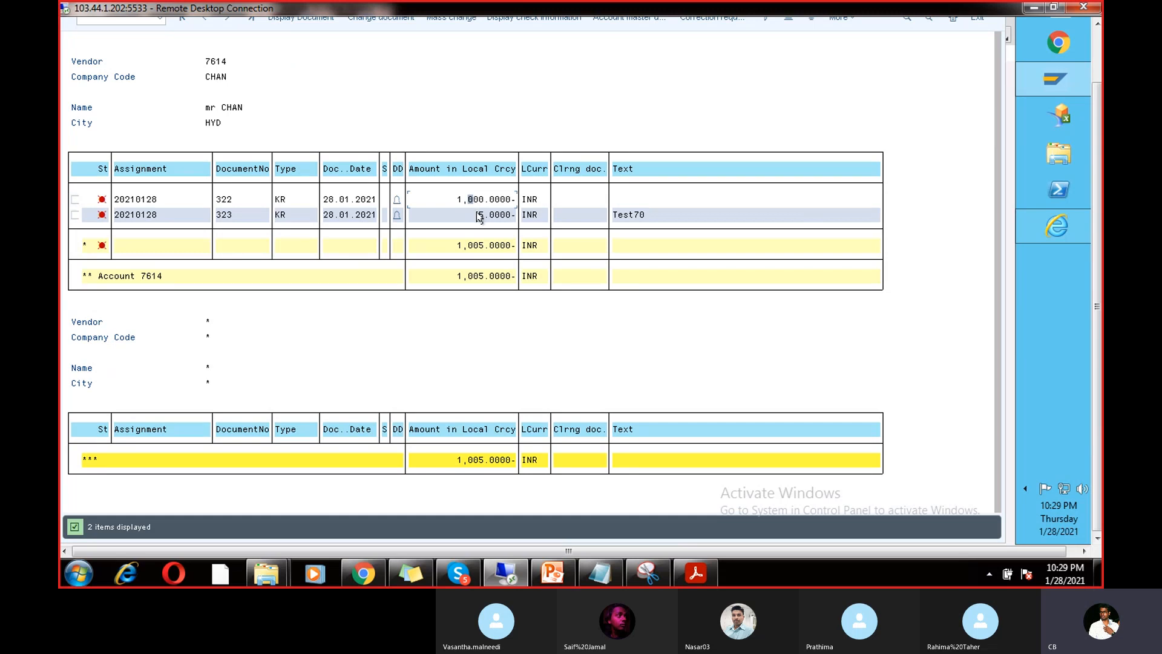
left_click(478, 214)
left_click(1096, 64)
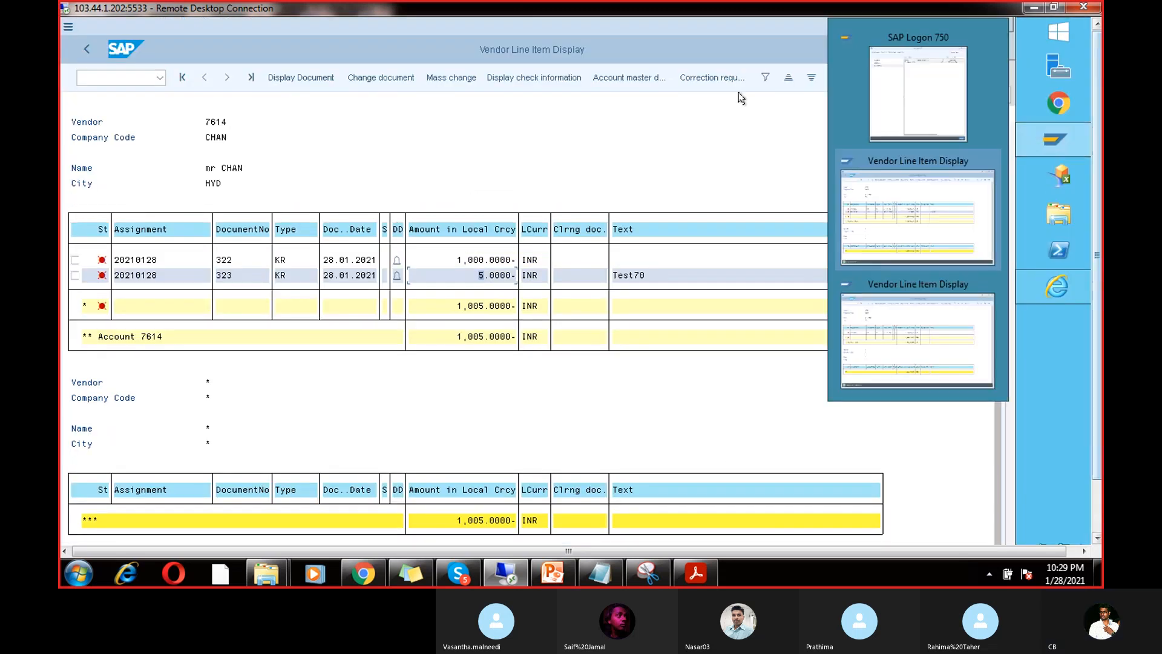
mouse_move(1033, 147)
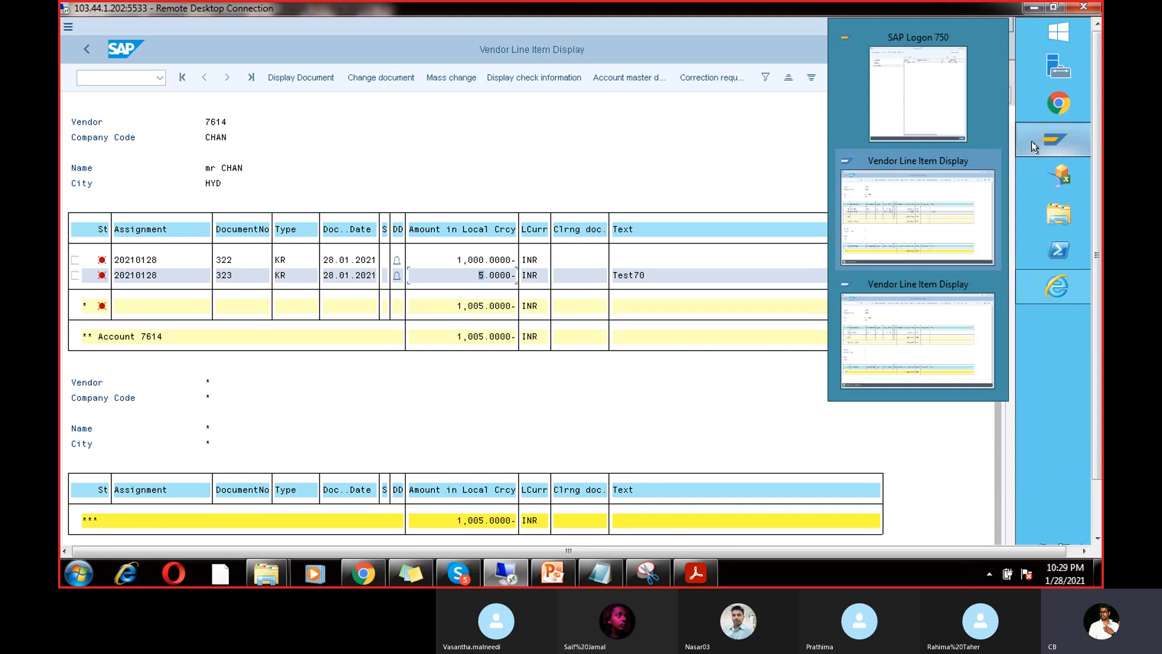
mouse_move(916, 330)
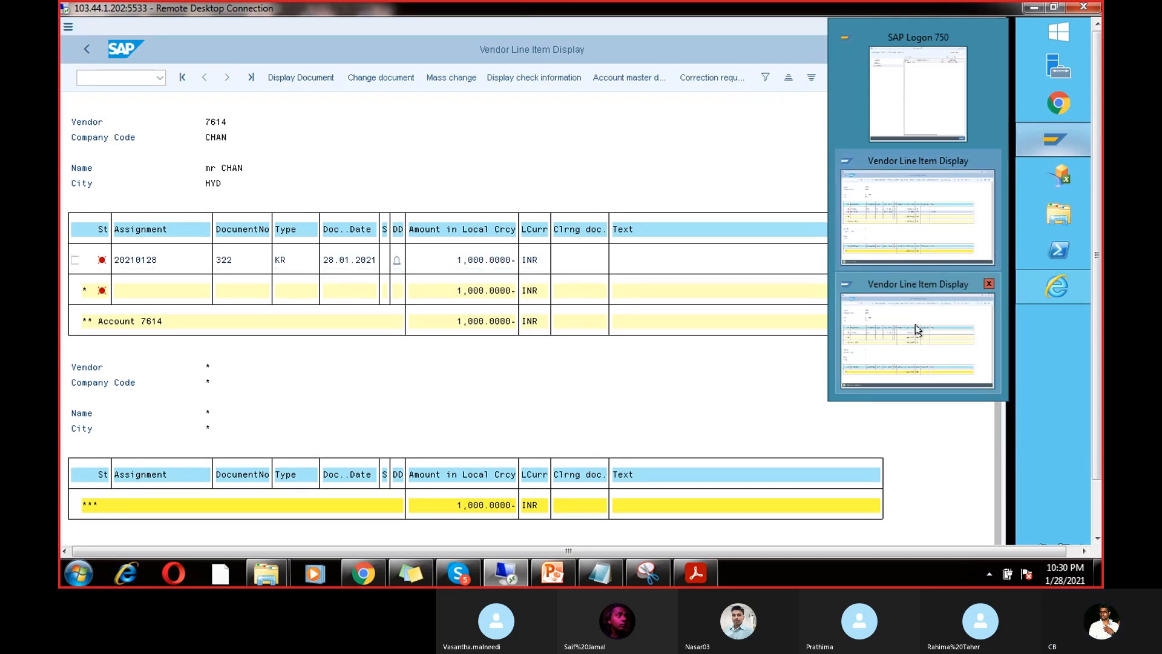
left_click(921, 219)
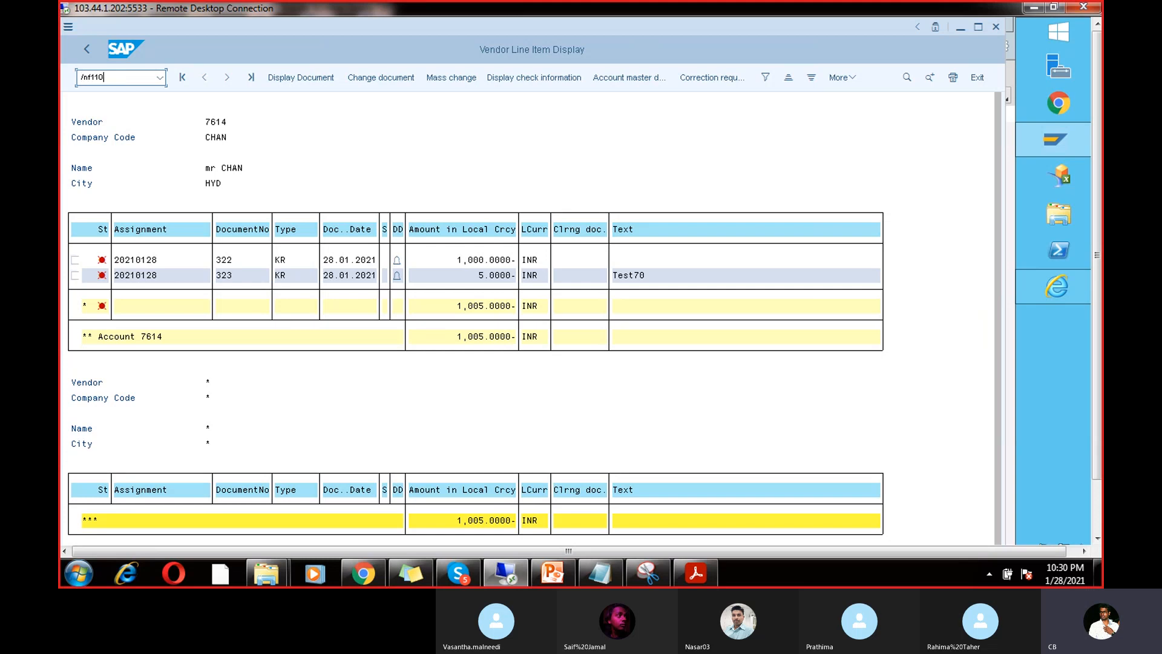
Step: Enter RUN5 parameters: company code CHAN, method V, next date 05.02.2021, vendor 7614
key("Return")
left_click(212, 147)
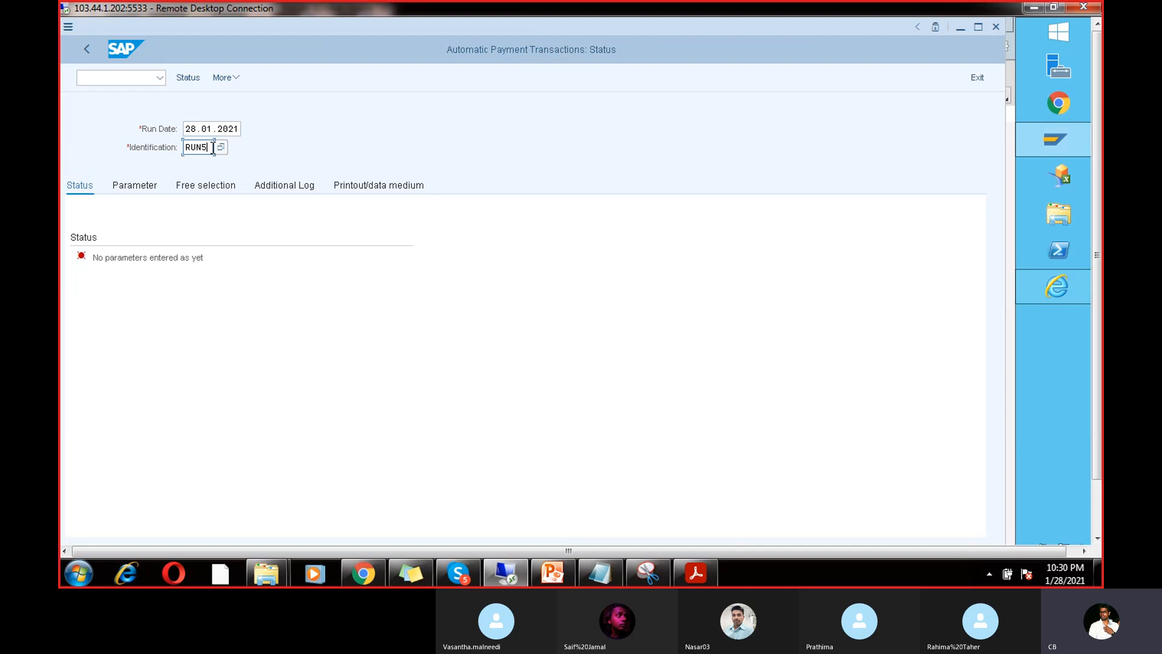
left_click(139, 186)
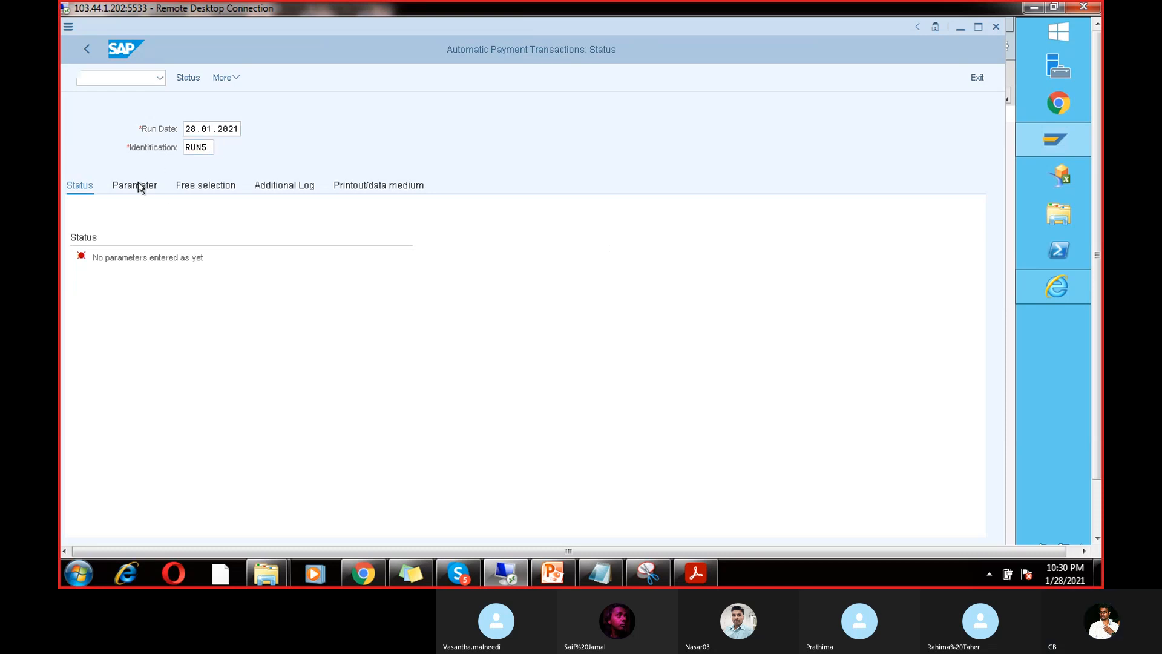
left_click(112, 296)
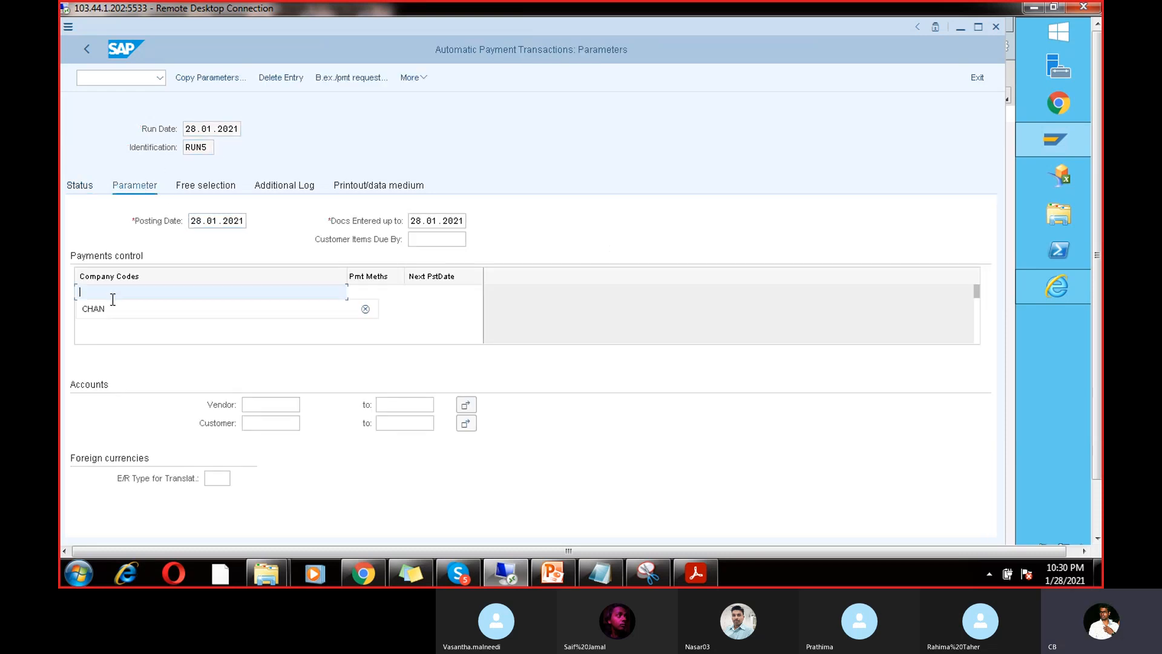
left_click(112, 307)
left_click(365, 293)
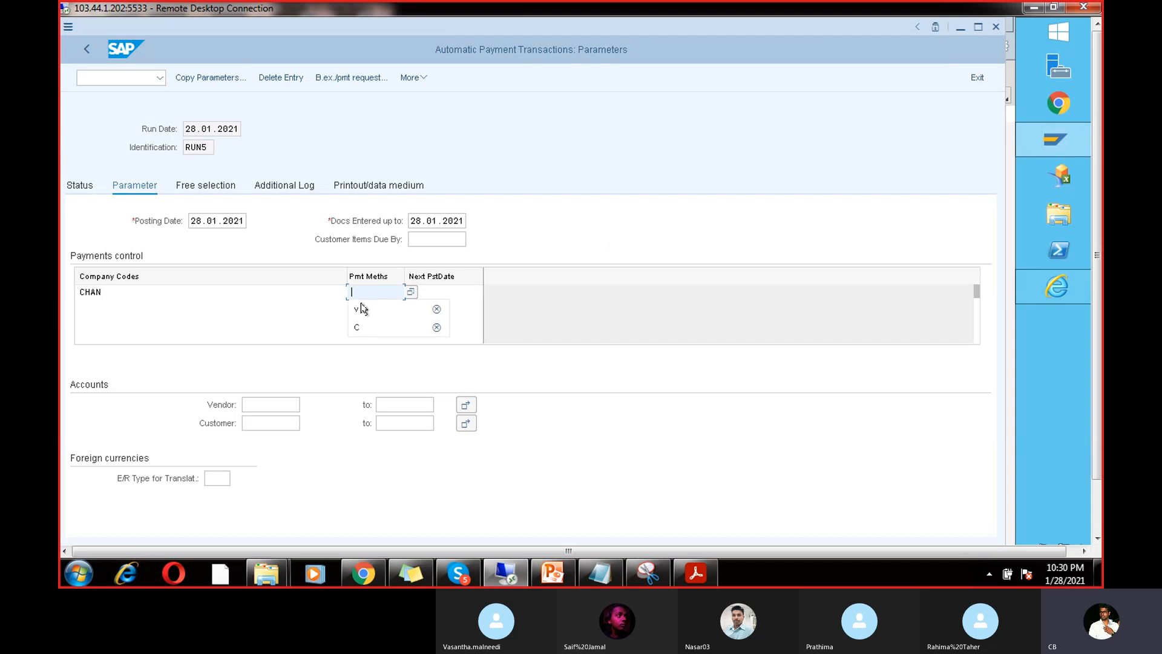
left_click(361, 309)
left_click(429, 293)
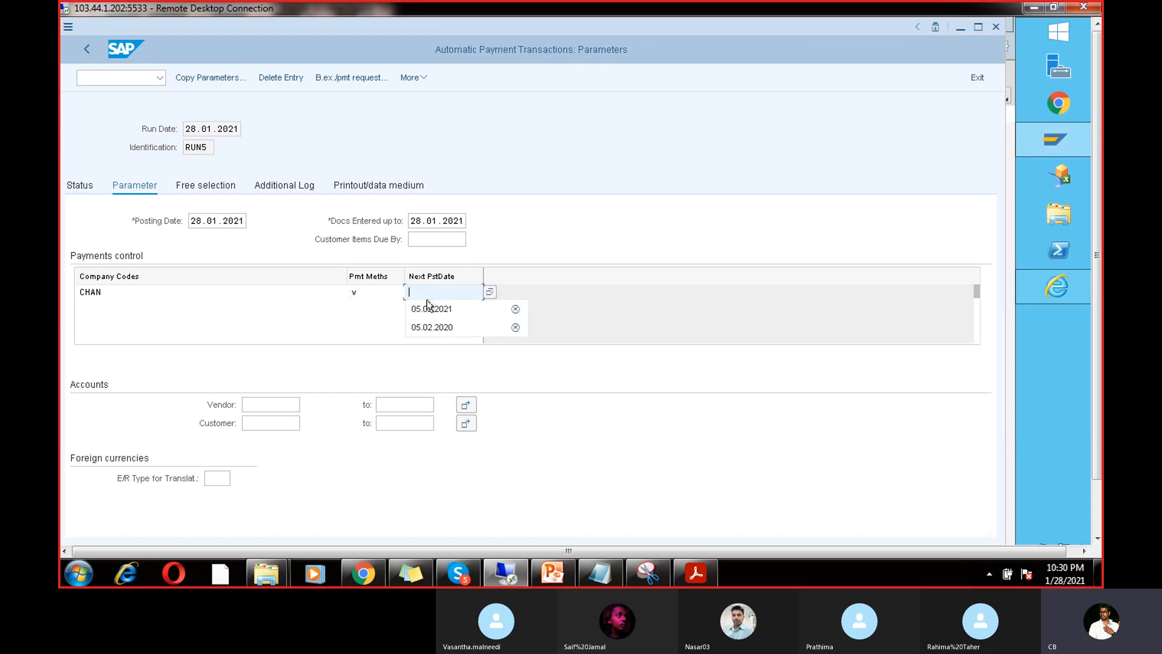
left_click(428, 309)
left_click(272, 410)
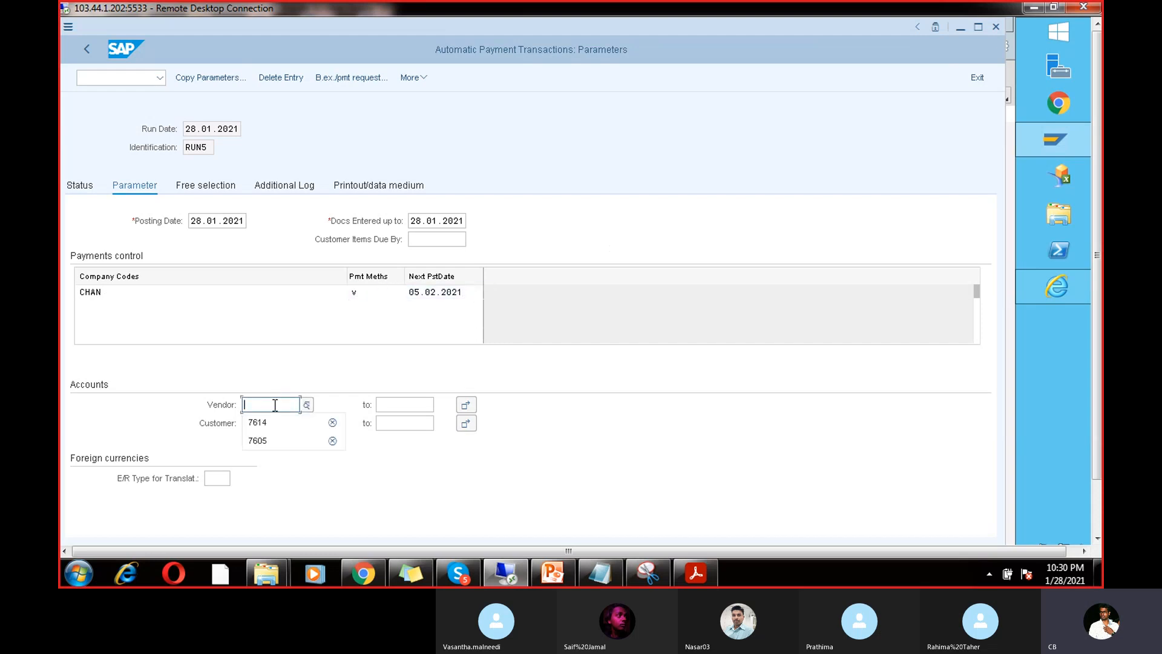
left_click(254, 418)
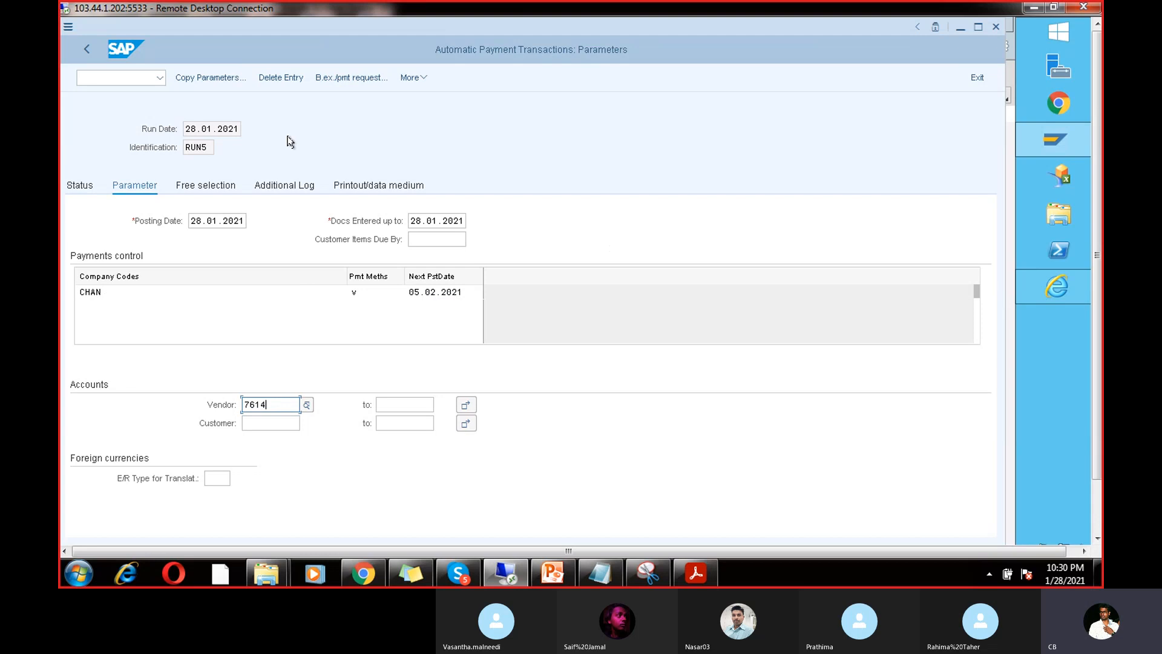
Step: Log due dates, failed payment methods and line items for vendor 7614, then save
left_click(293, 186)
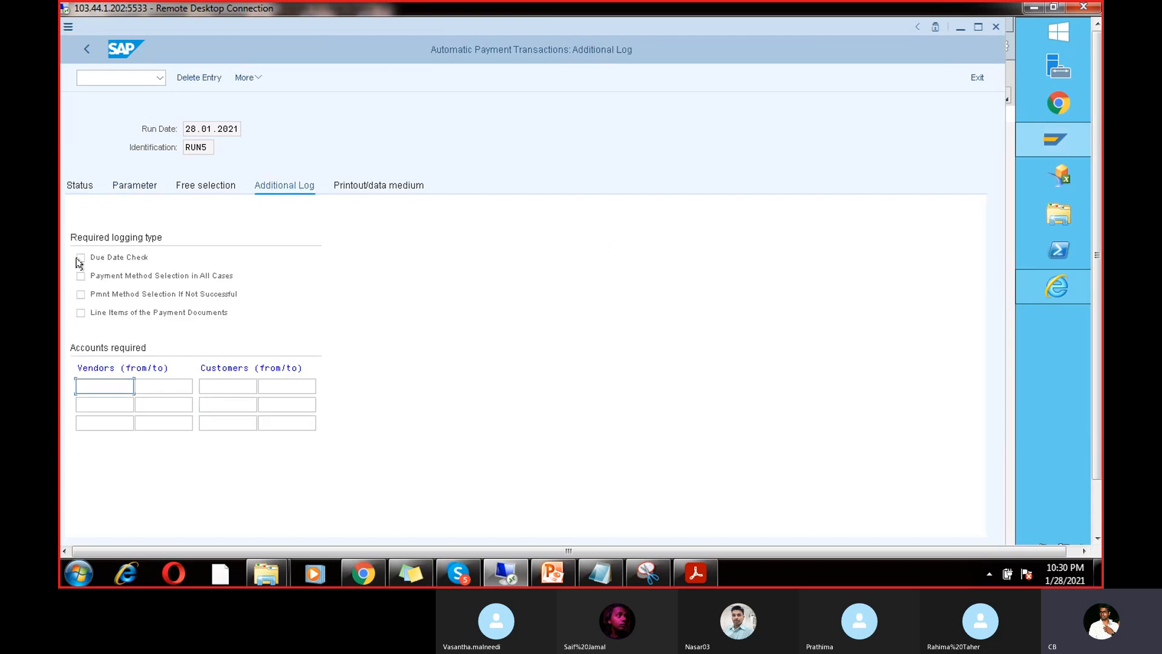
left_click(79, 259)
left_click(80, 295)
left_click(81, 313)
left_click(114, 386)
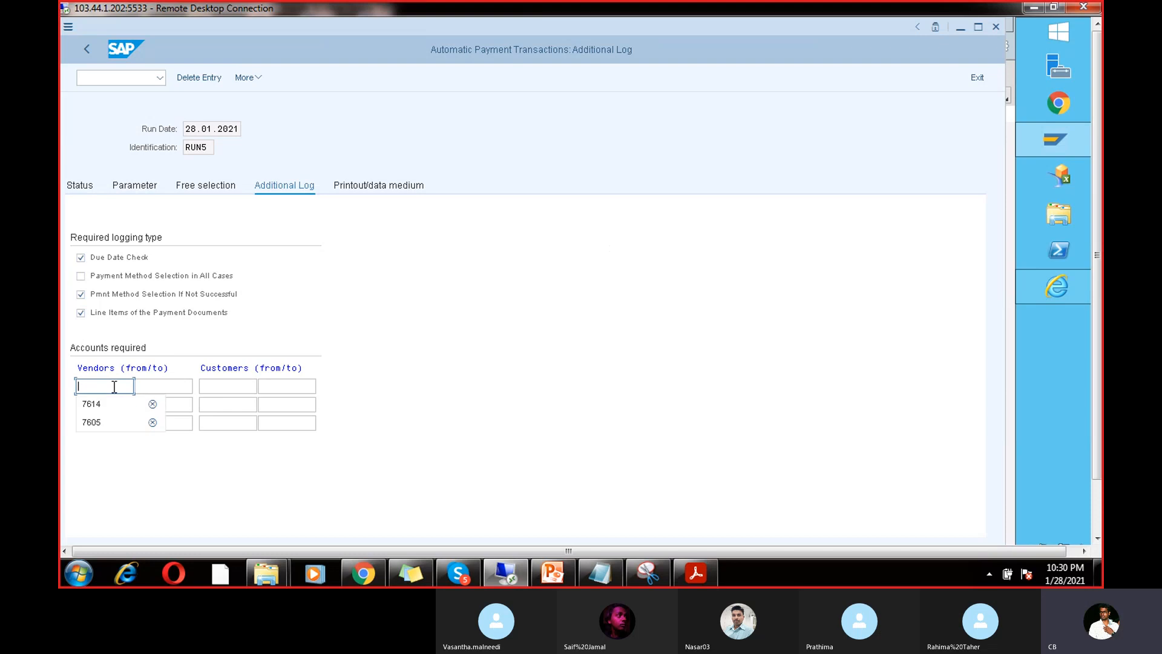
left_click(115, 402)
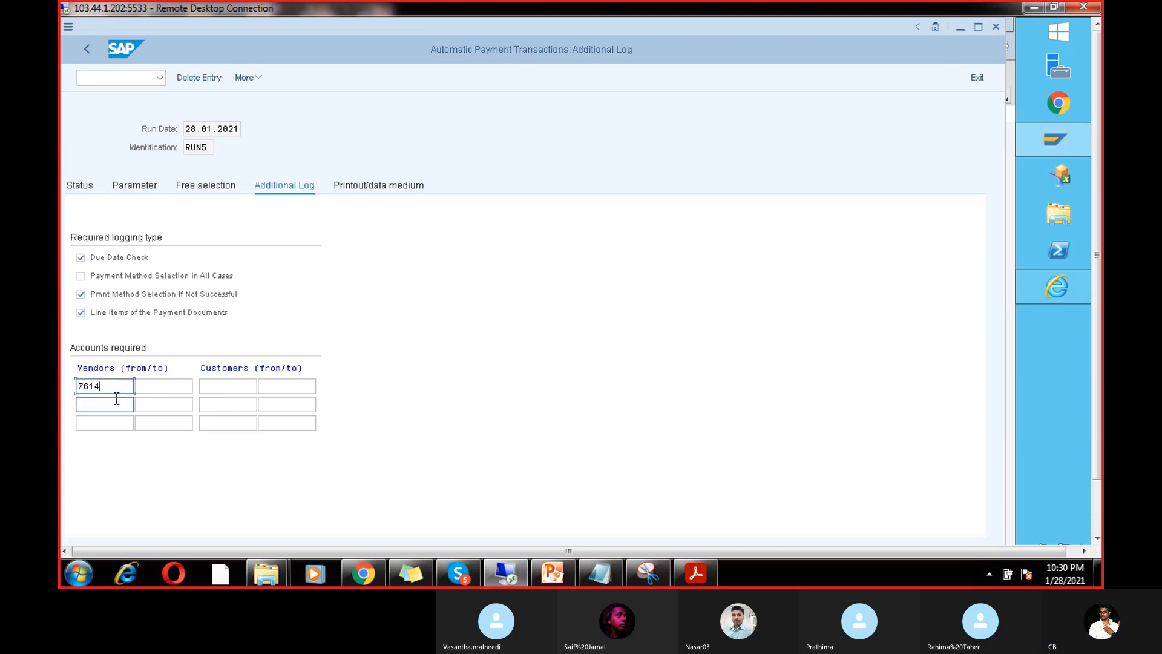
left_click(187, 385)
left_click(176, 404)
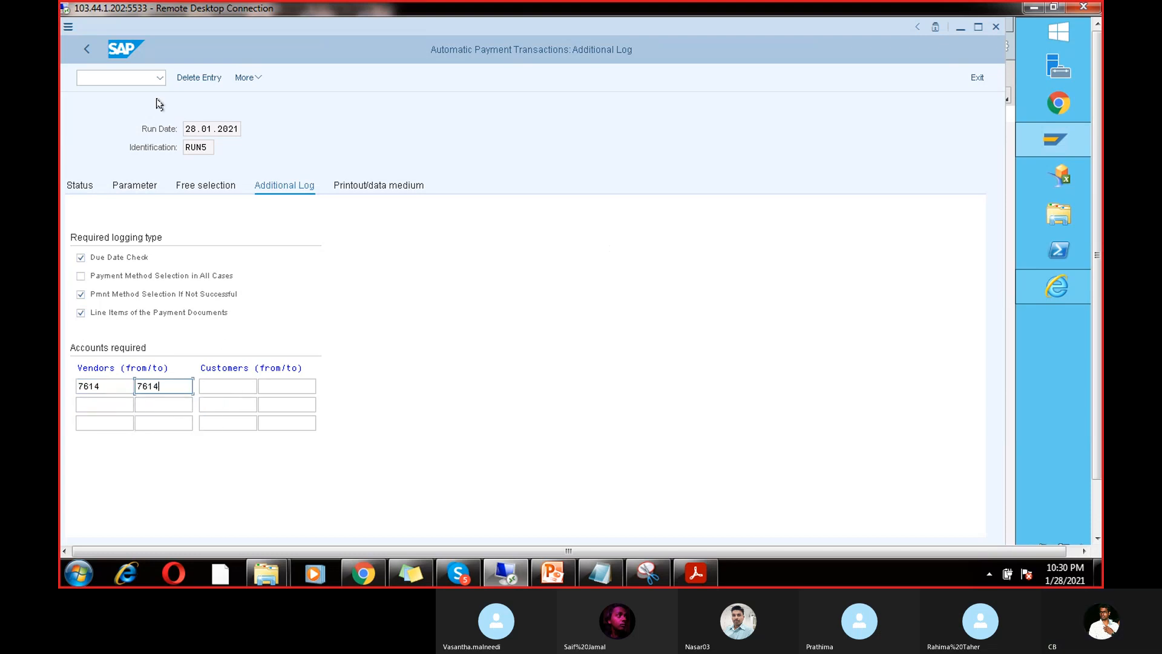
left_click(80, 185)
left_click(263, 301)
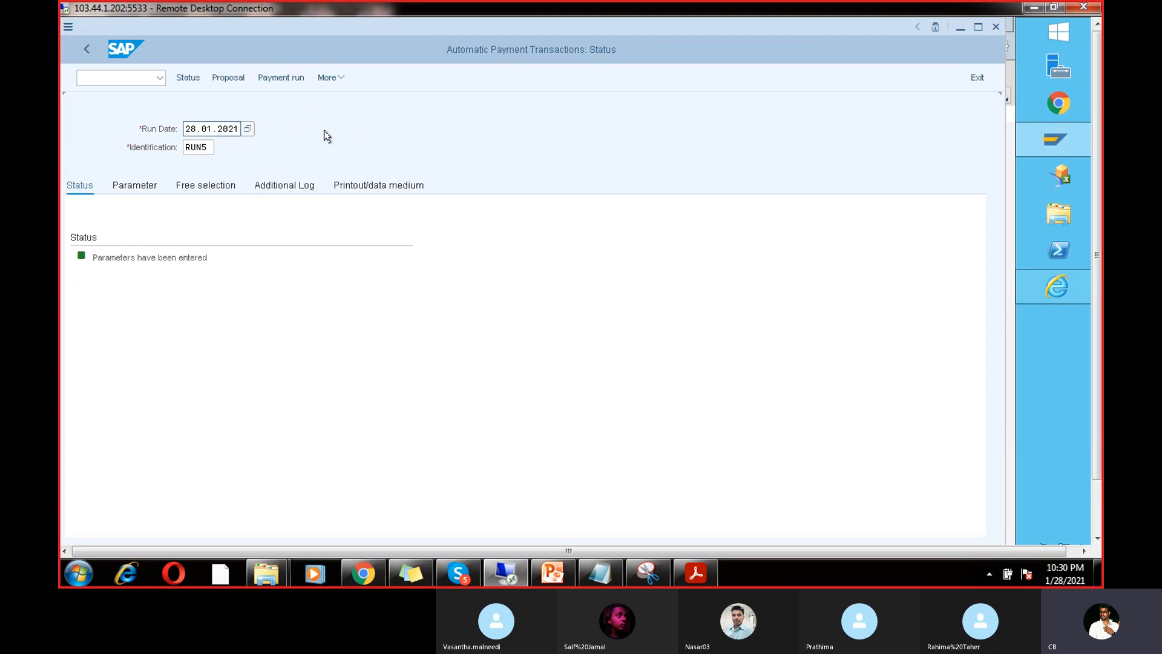
Step: Schedule RUN5's proposal to start immediately and check its job log for the 5 INR below-minimum item
left_click(228, 78)
left_click(302, 305)
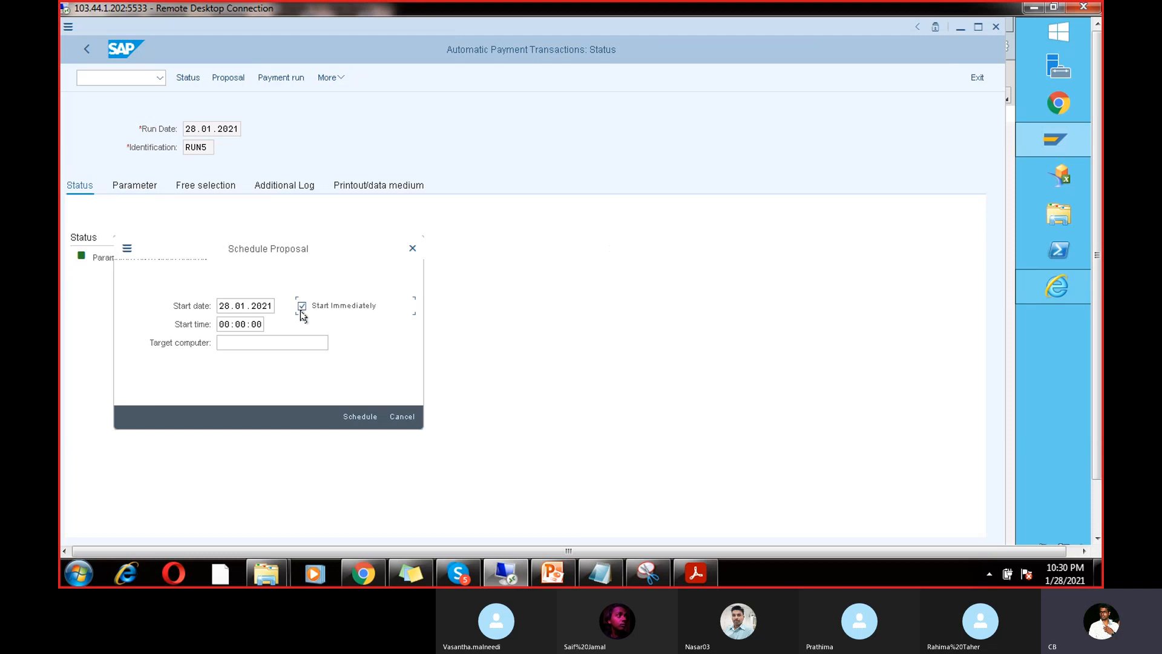
left_click(365, 416)
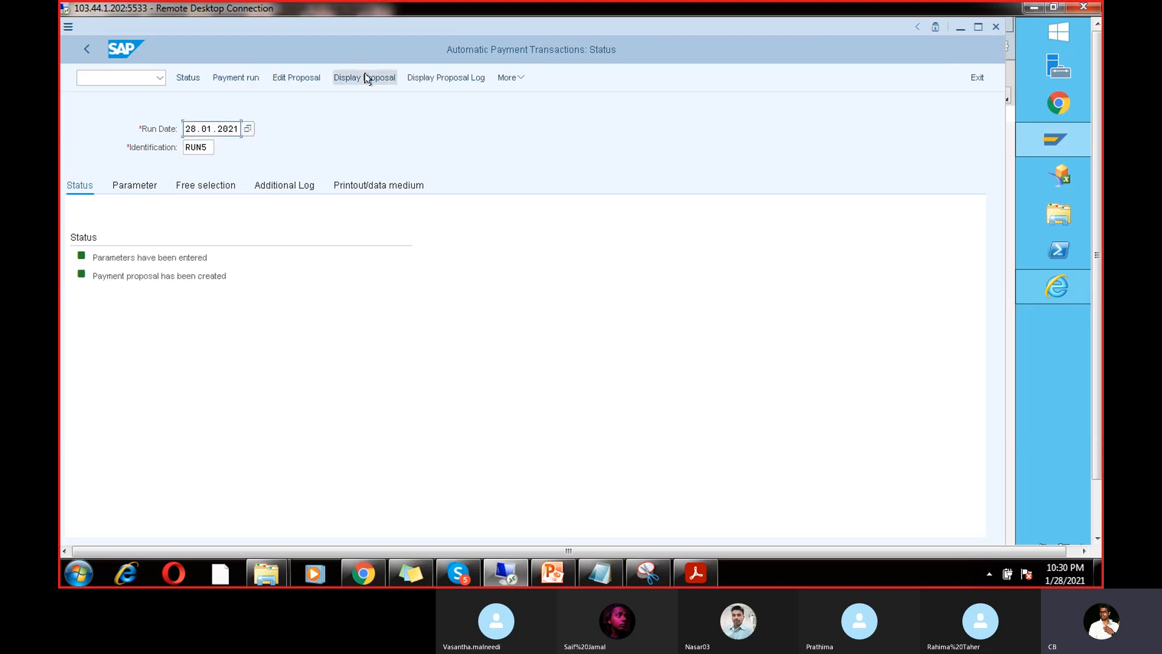
left_click(439, 80)
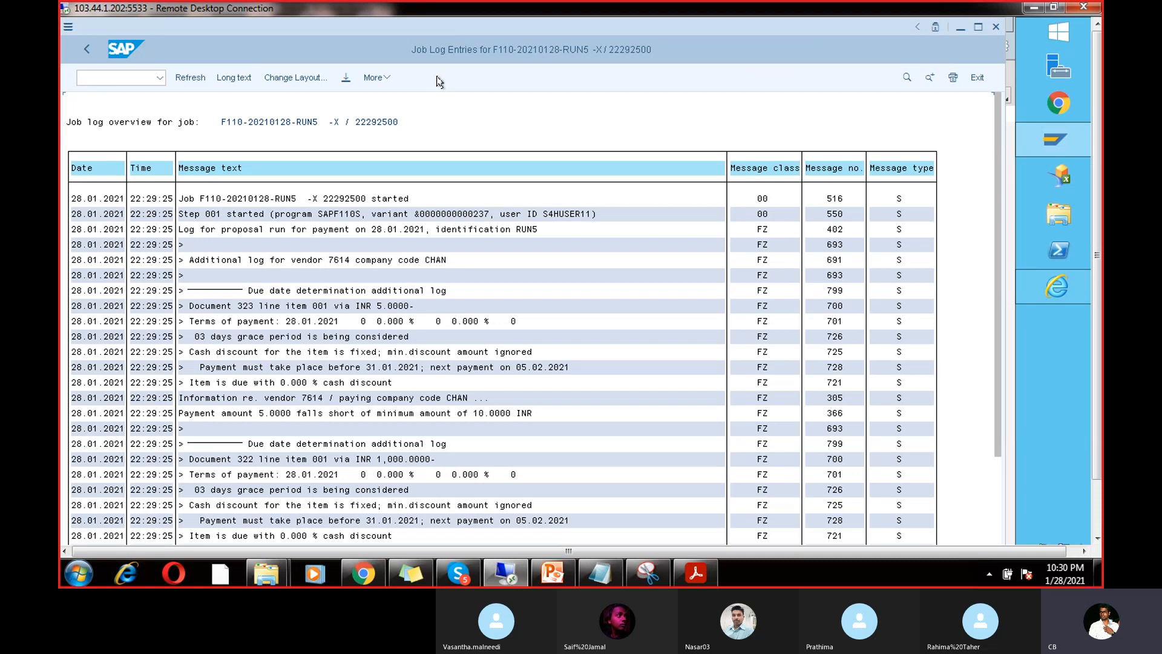
left_click(85, 47)
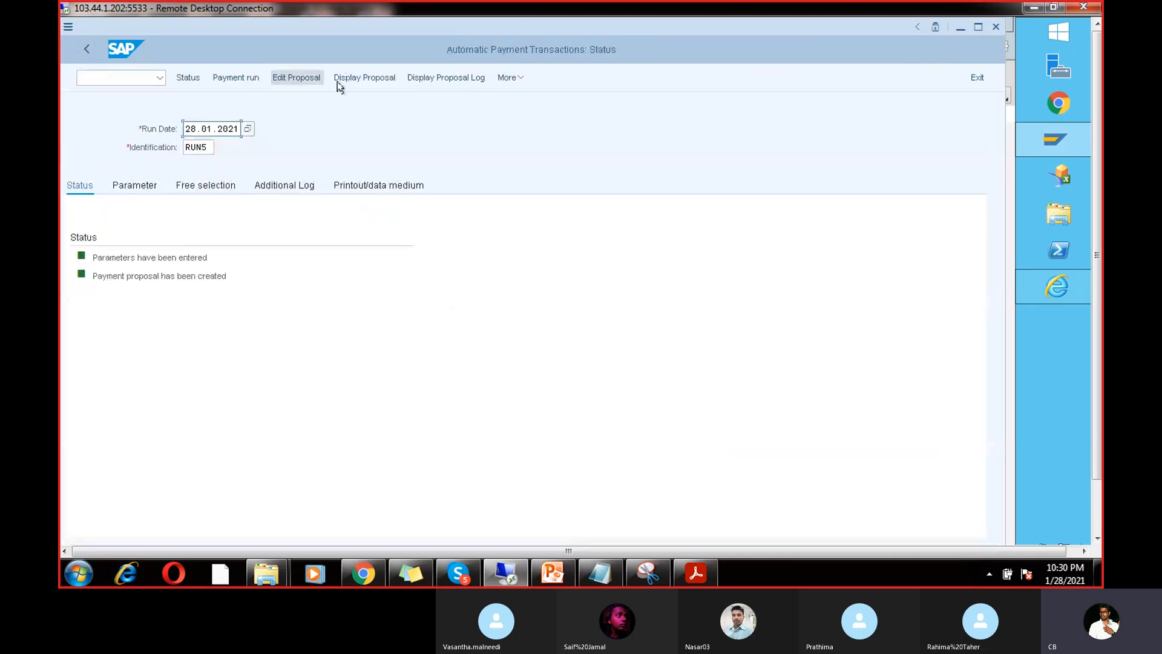
Step: Display RUN5's payment proposal and review the paid items for vendor 7614
left_click(376, 74)
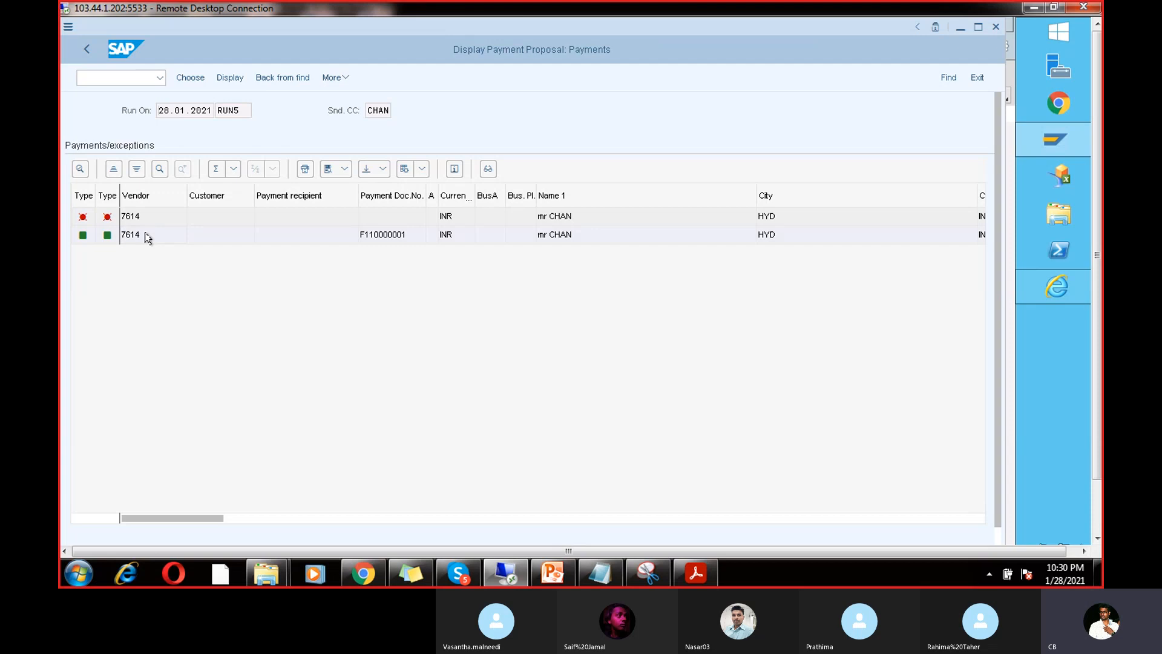
double_click(147, 237)
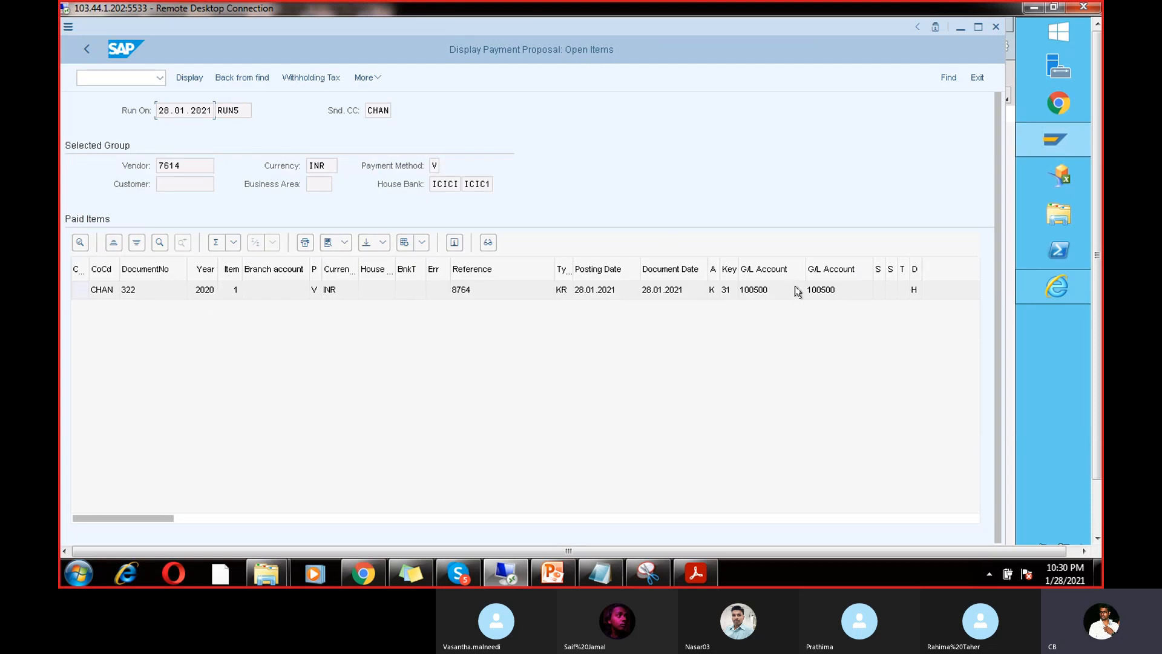
left_click(634, 518)
left_click(635, 521)
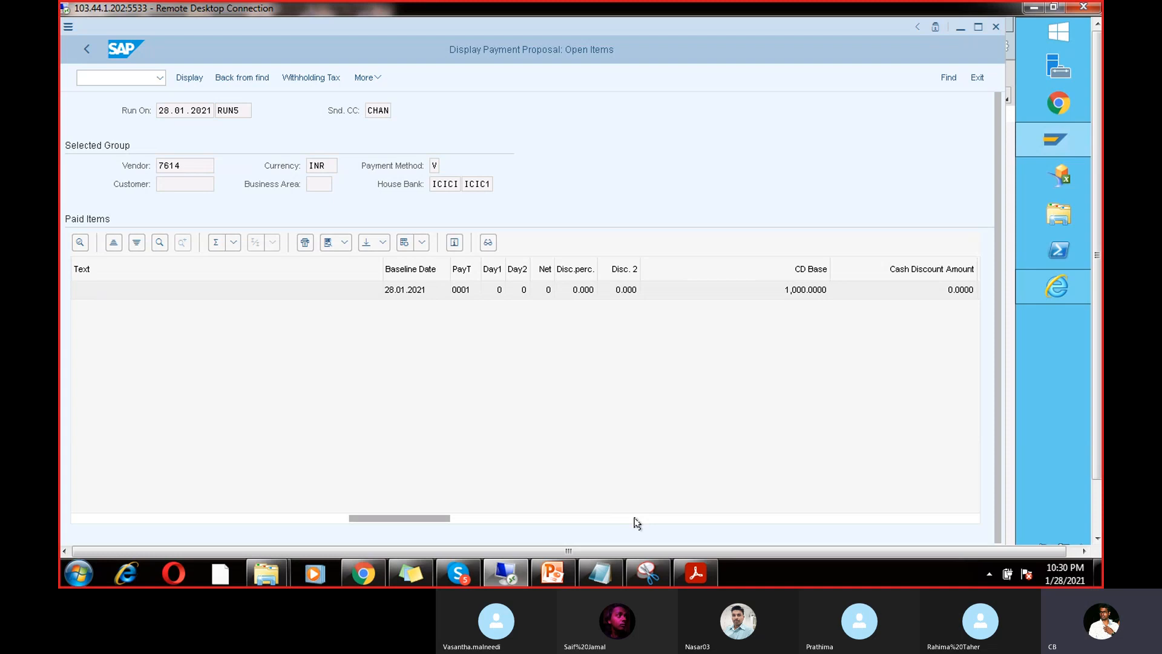
left_click(608, 518)
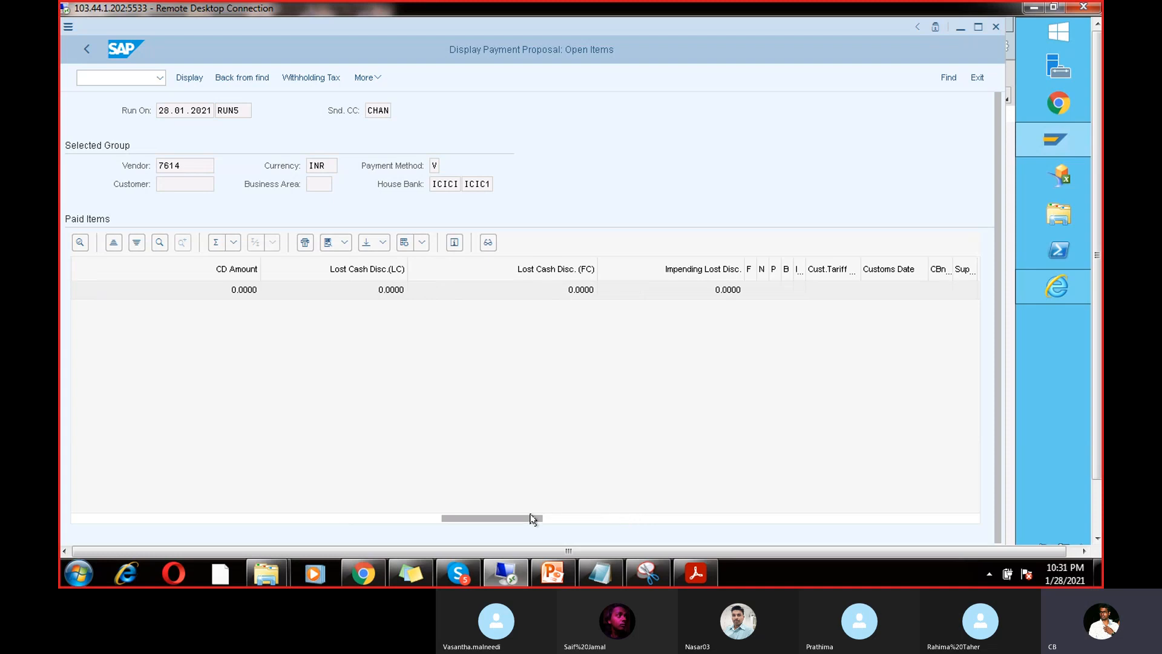
left_click_drag(531, 518, 475, 515)
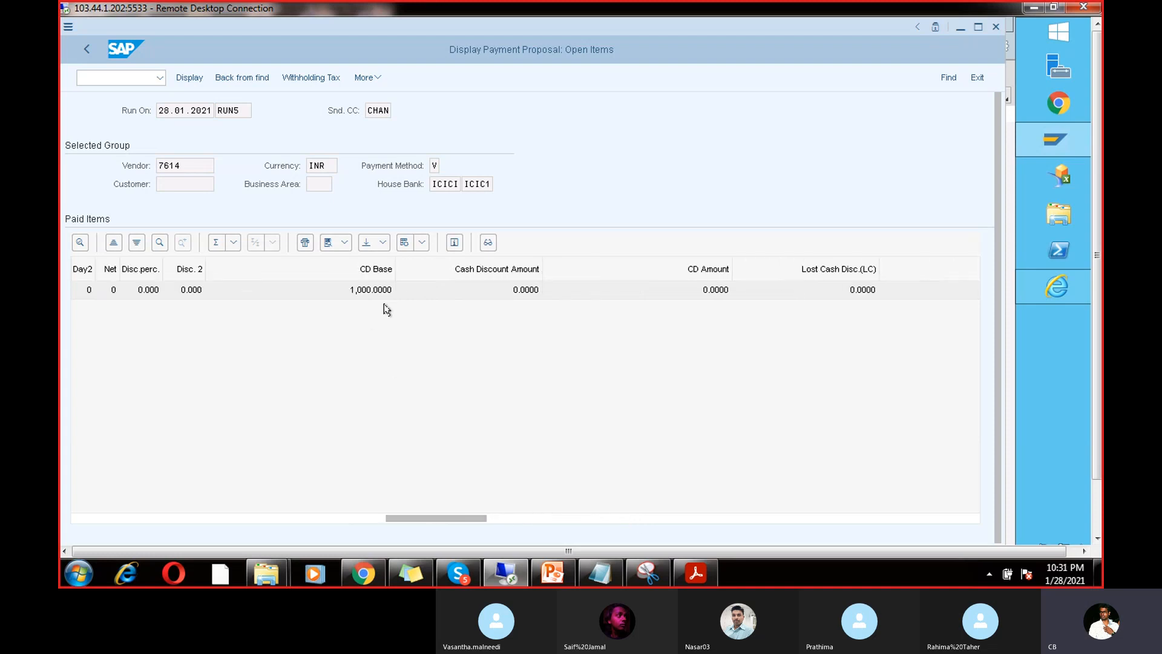
Step: Inspect exception document 323's 5.0000 base amount and its minimum-amount-not-reached note
left_click(86, 49)
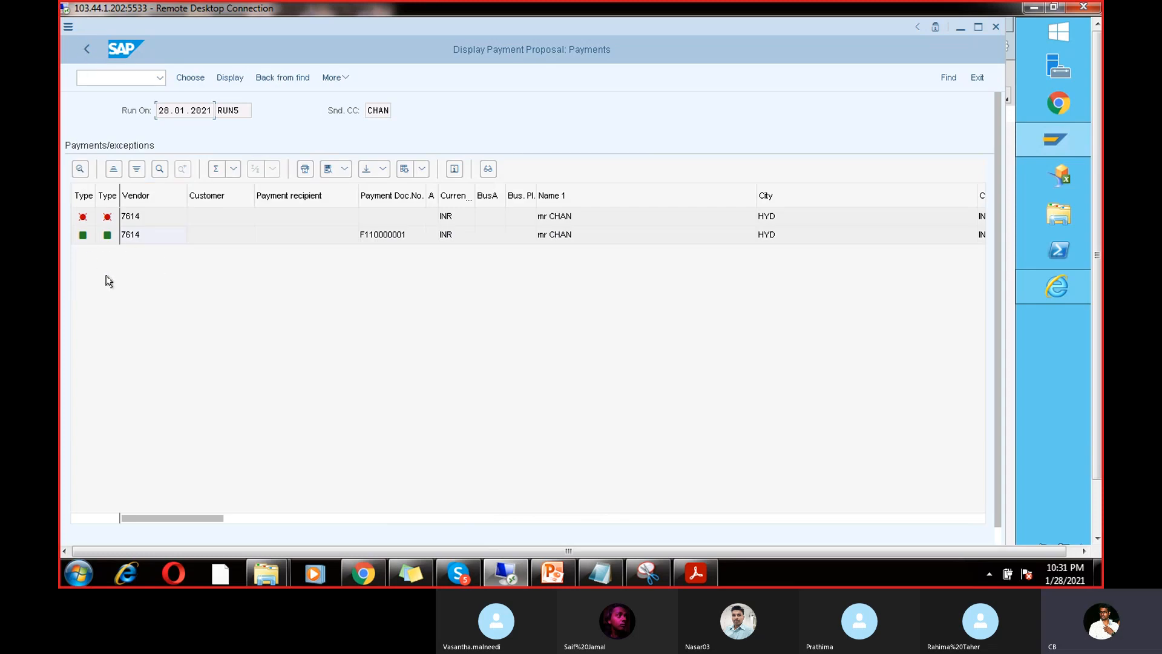
double_click(130, 218)
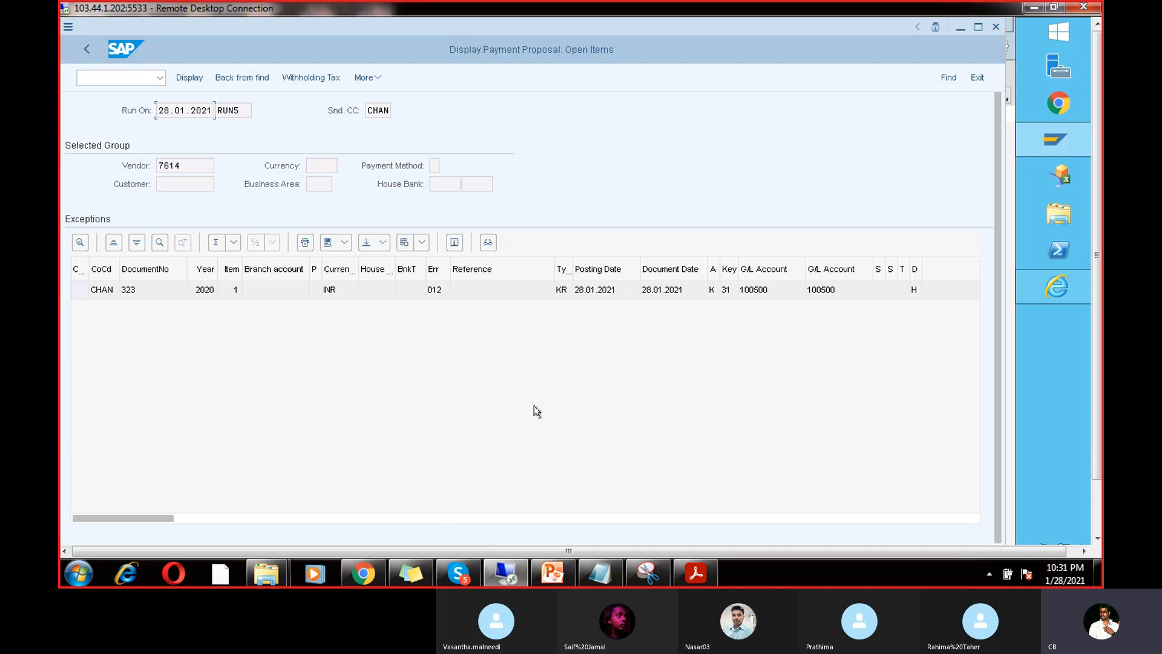
double_click(422, 291)
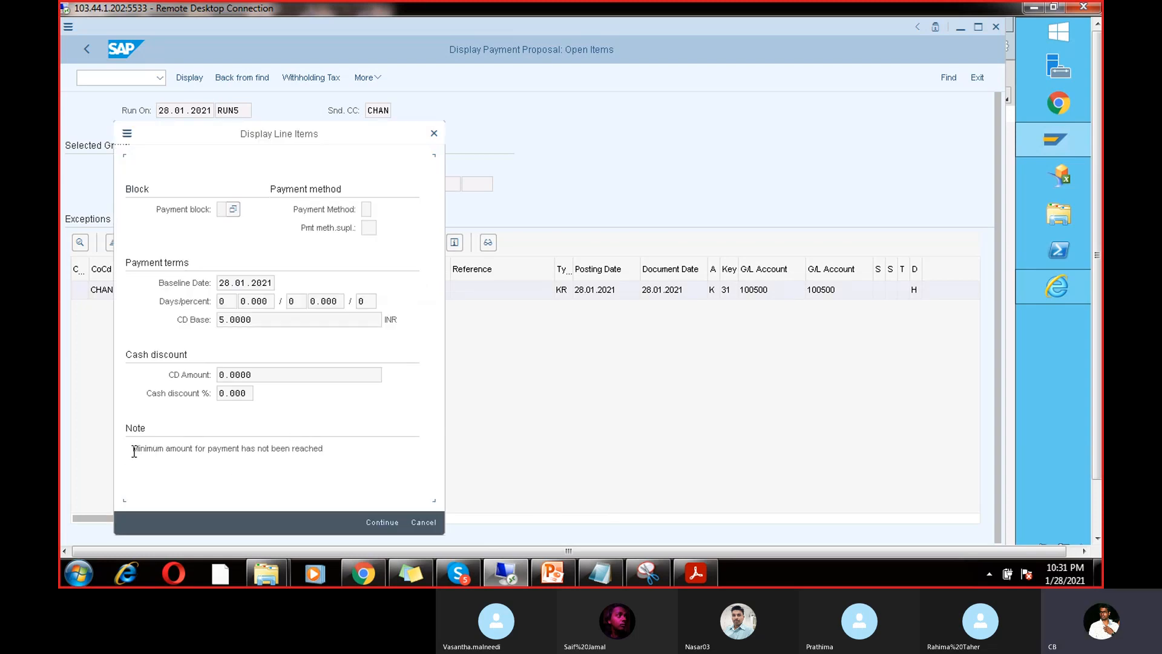
left_click_drag(132, 449, 343, 452)
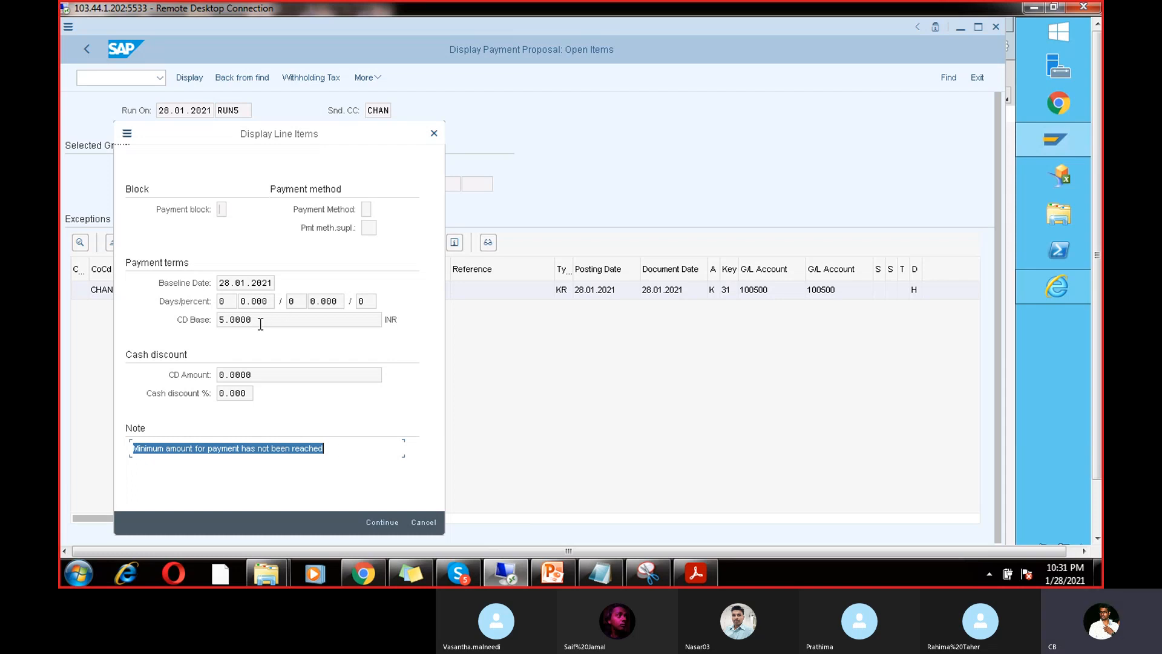
left_click_drag(259, 321, 213, 324)
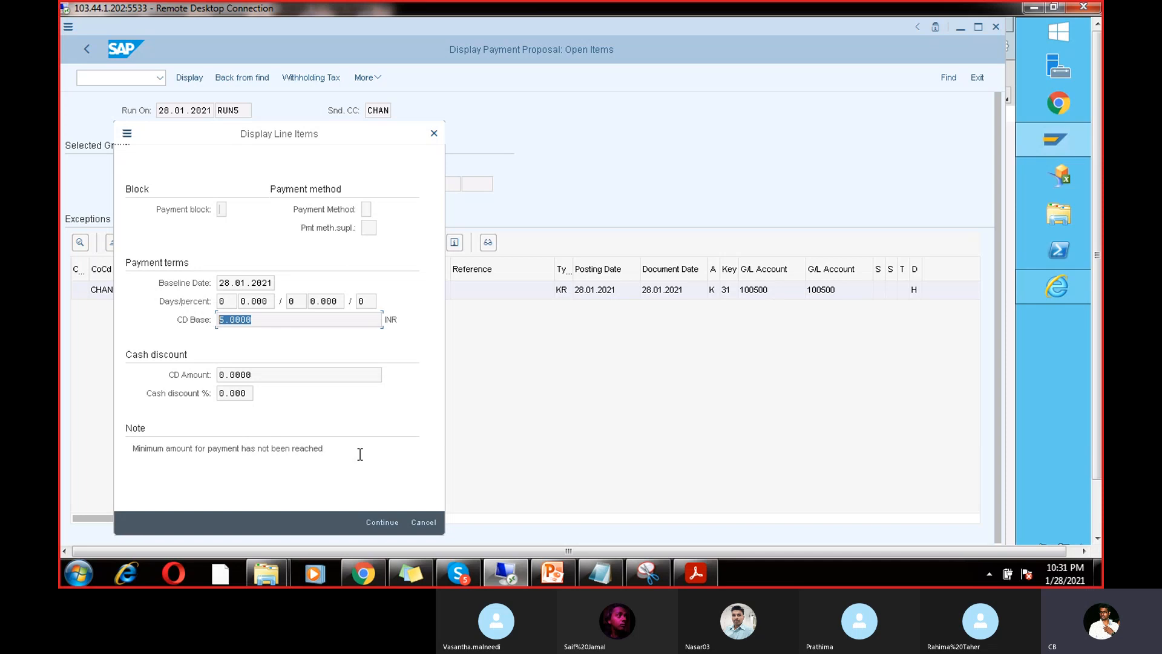
left_click(385, 524)
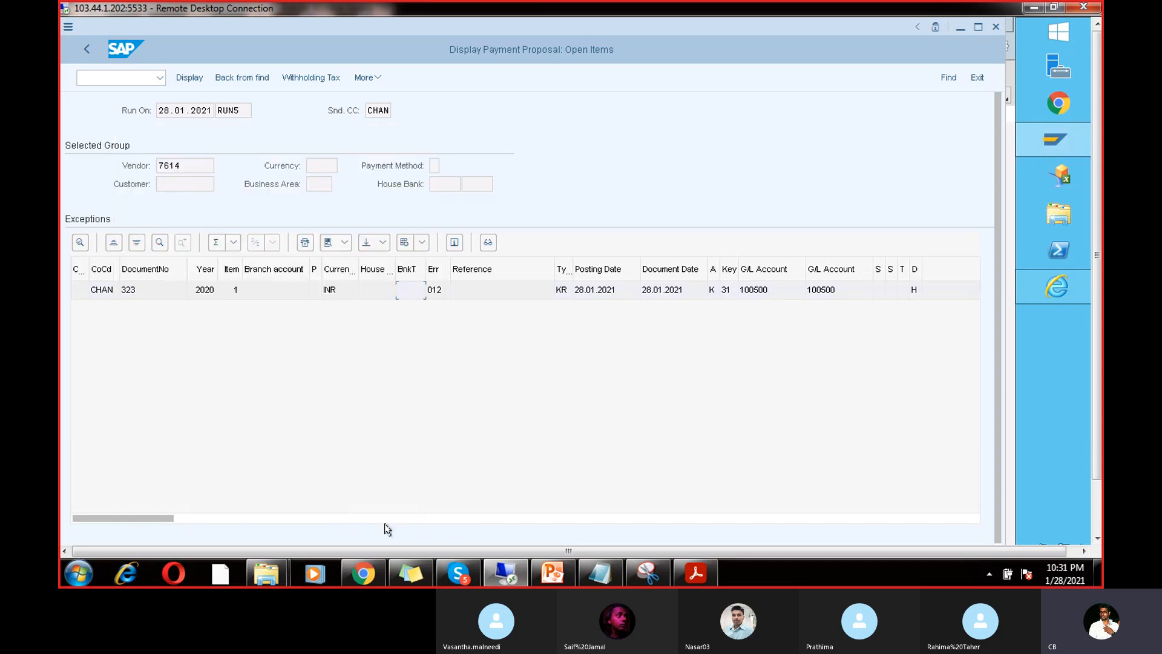
Step: Check the minimum payment amount notes in the PDF, then return to vendor line item display
left_click(507, 578)
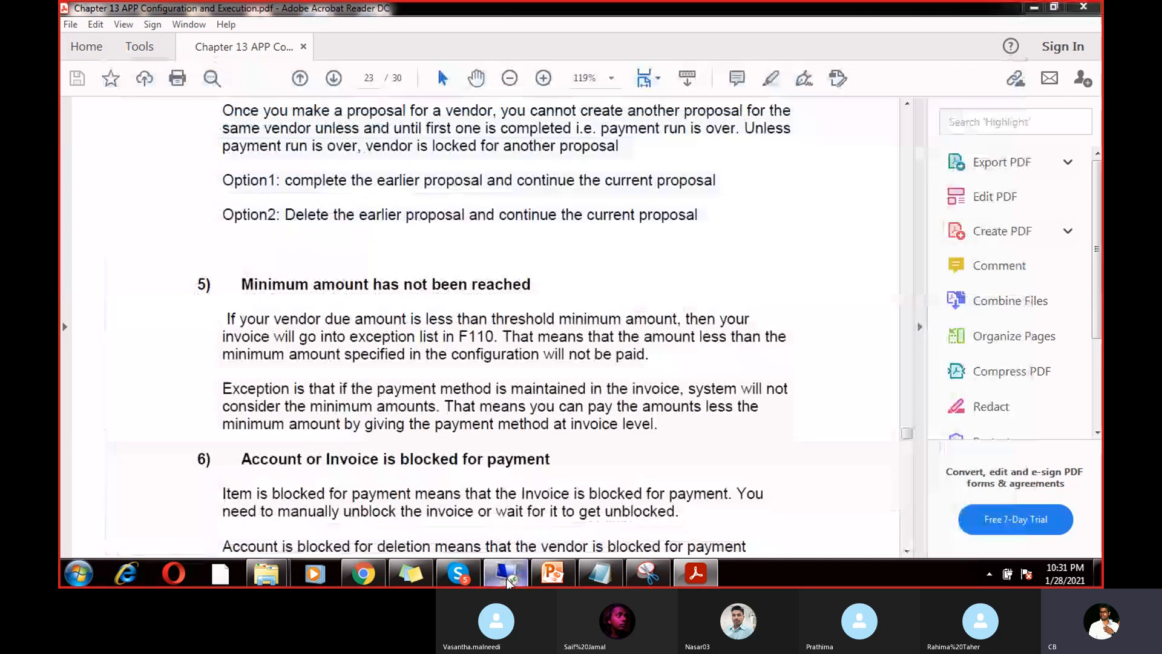
left_click(507, 577)
mouse_move(1050, 139)
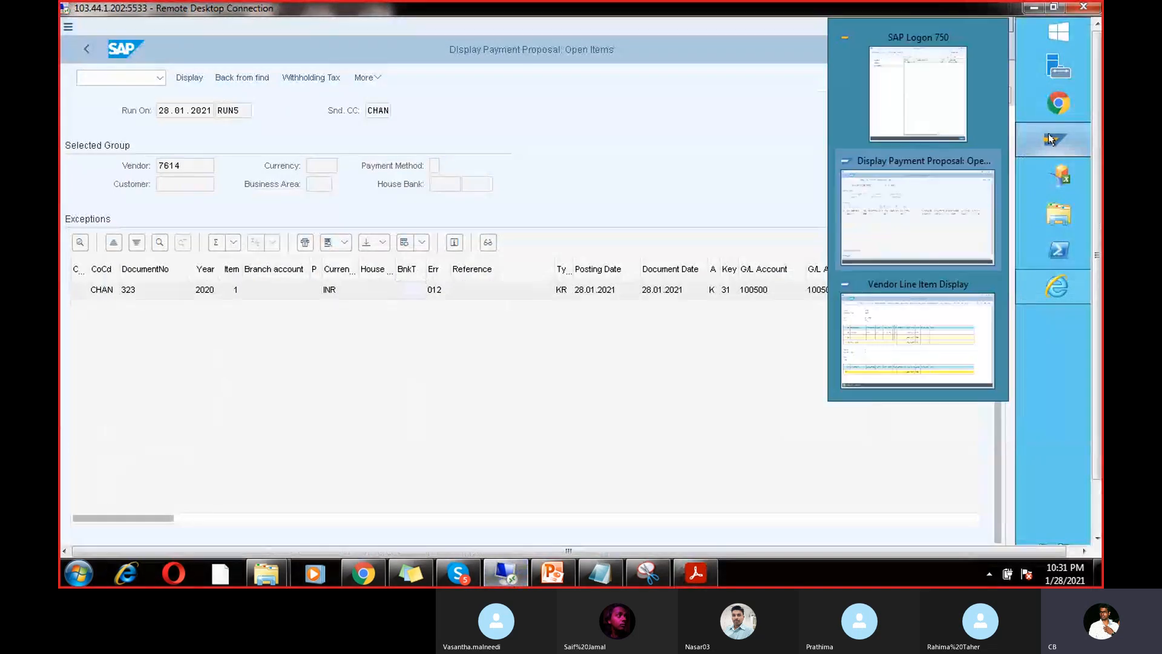
left_click(931, 296)
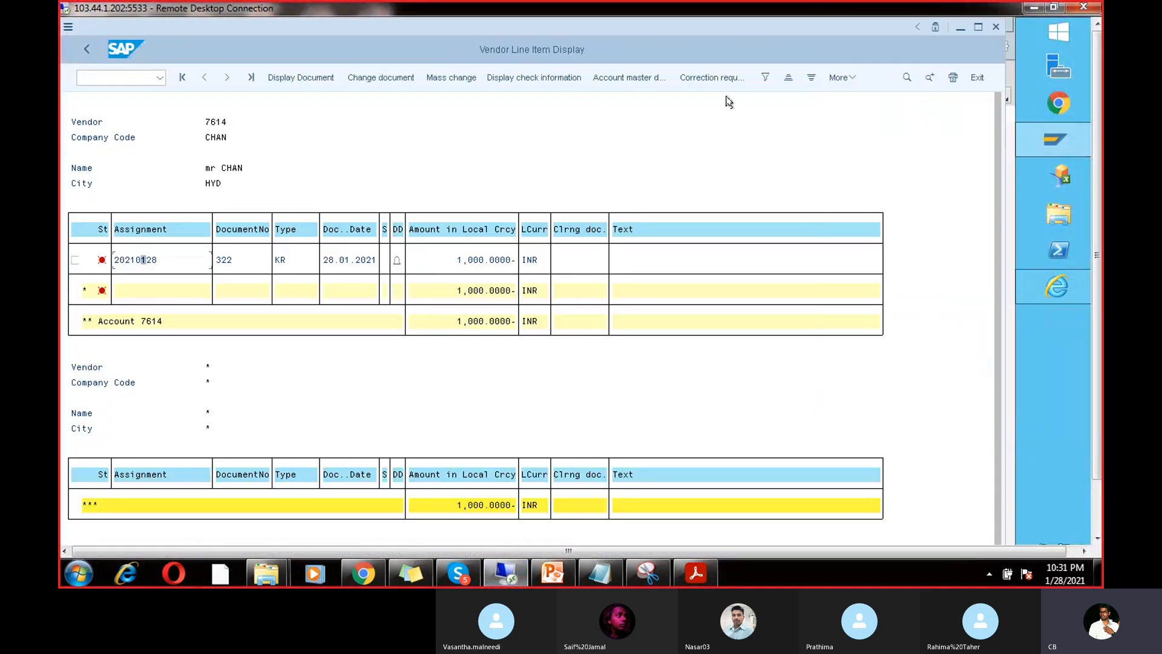
Step: Start transaction FBZP with /nfbzp
left_click(138, 77)
type("/nfbzp")
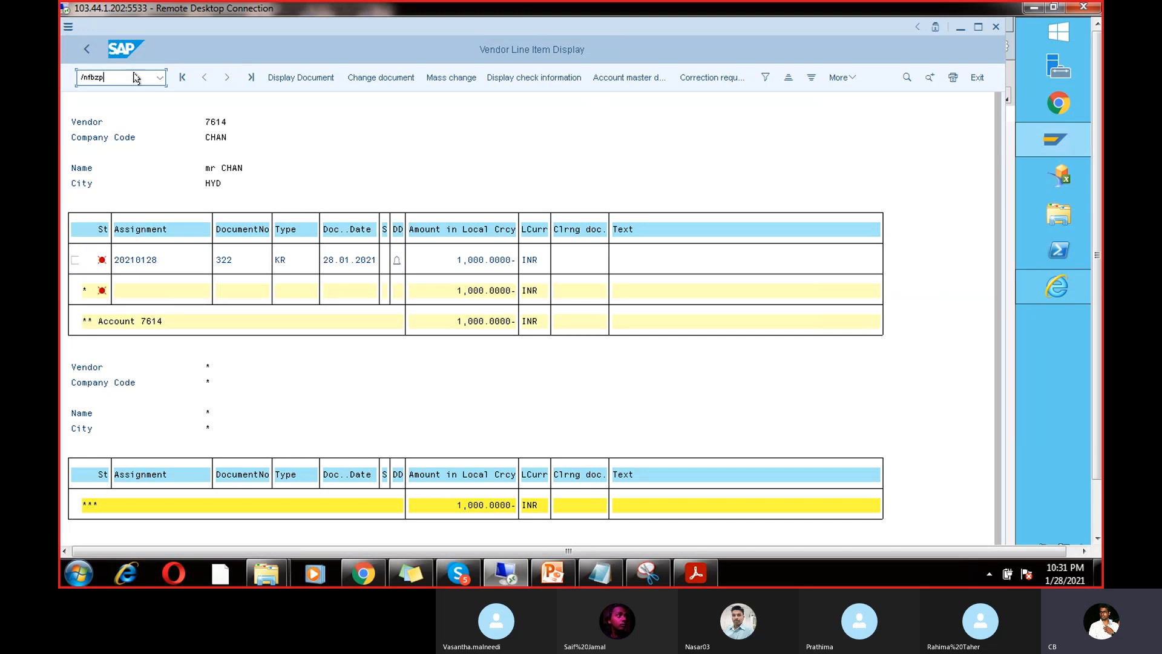
key("Return")
Step: Position the Paying Company Codes list on CHAN and open its settings
left_click(161, 149)
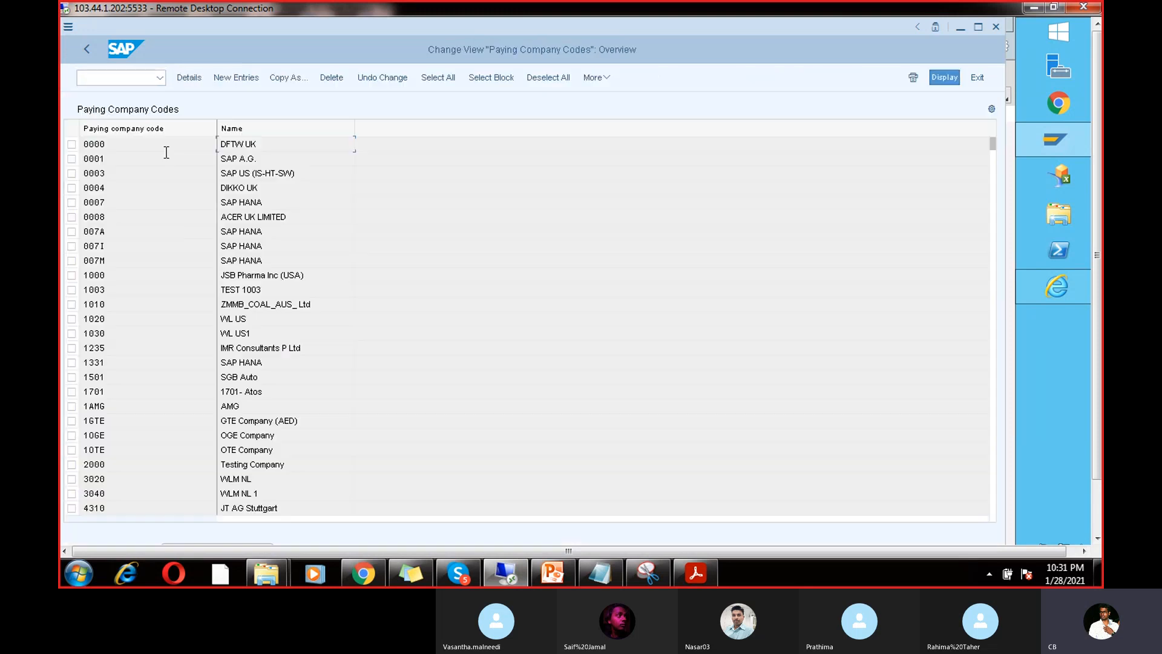
left_click(1097, 507)
left_click(236, 489)
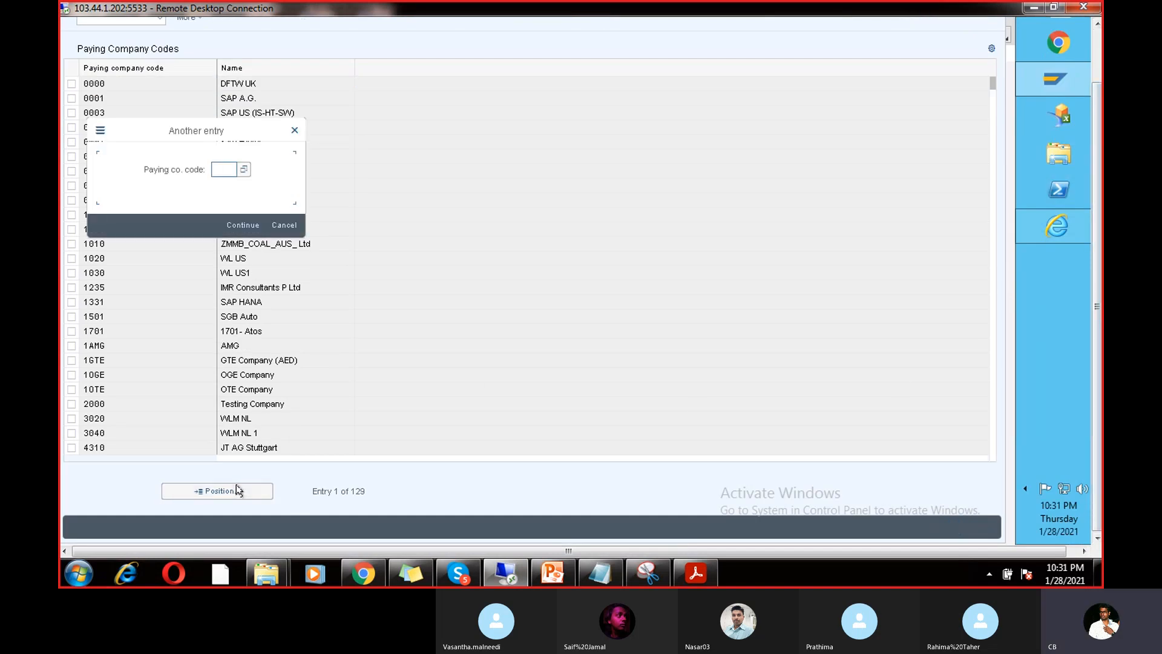
type("CHAN")
key("Return")
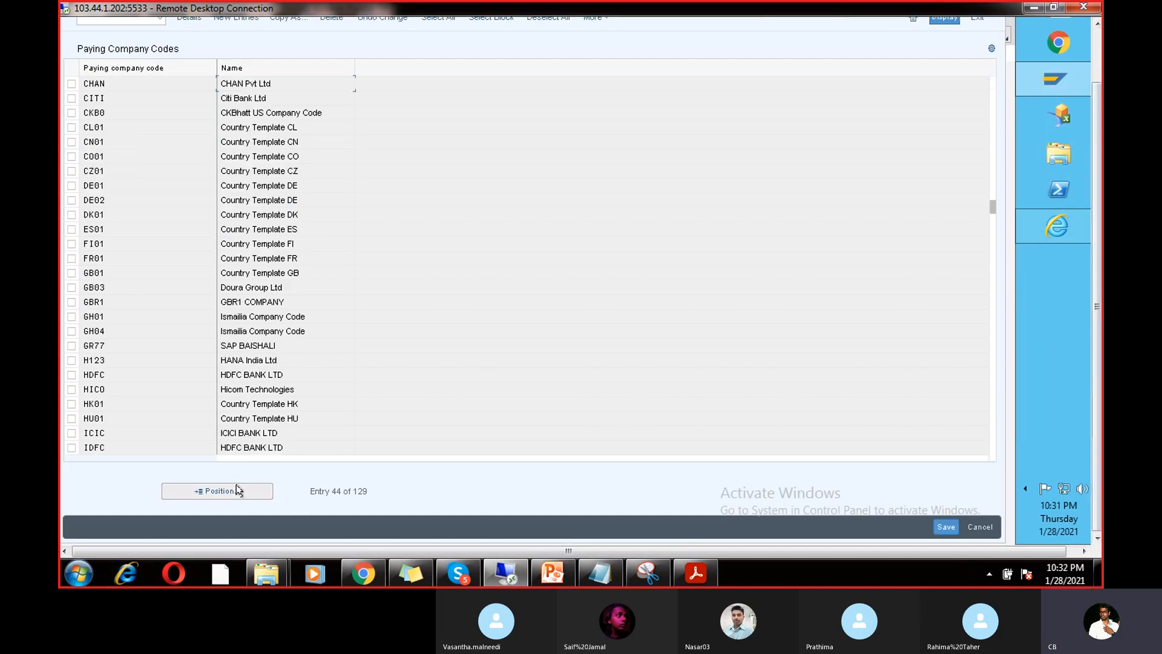
double_click(97, 84)
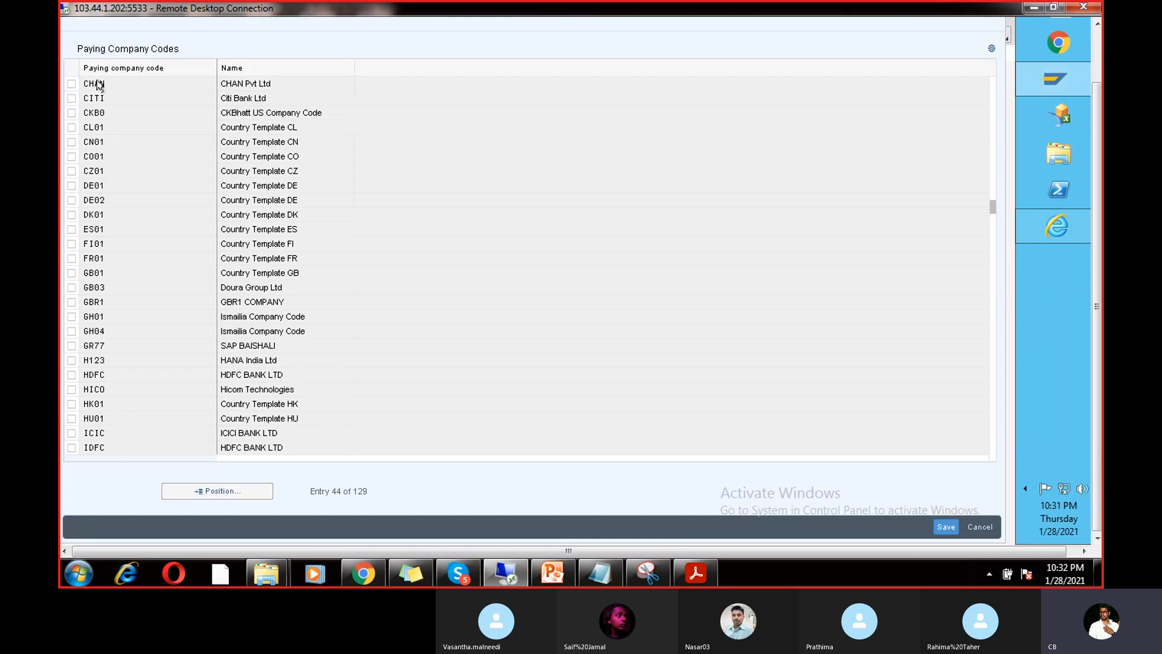
left_click_drag(310, 105, 290, 107)
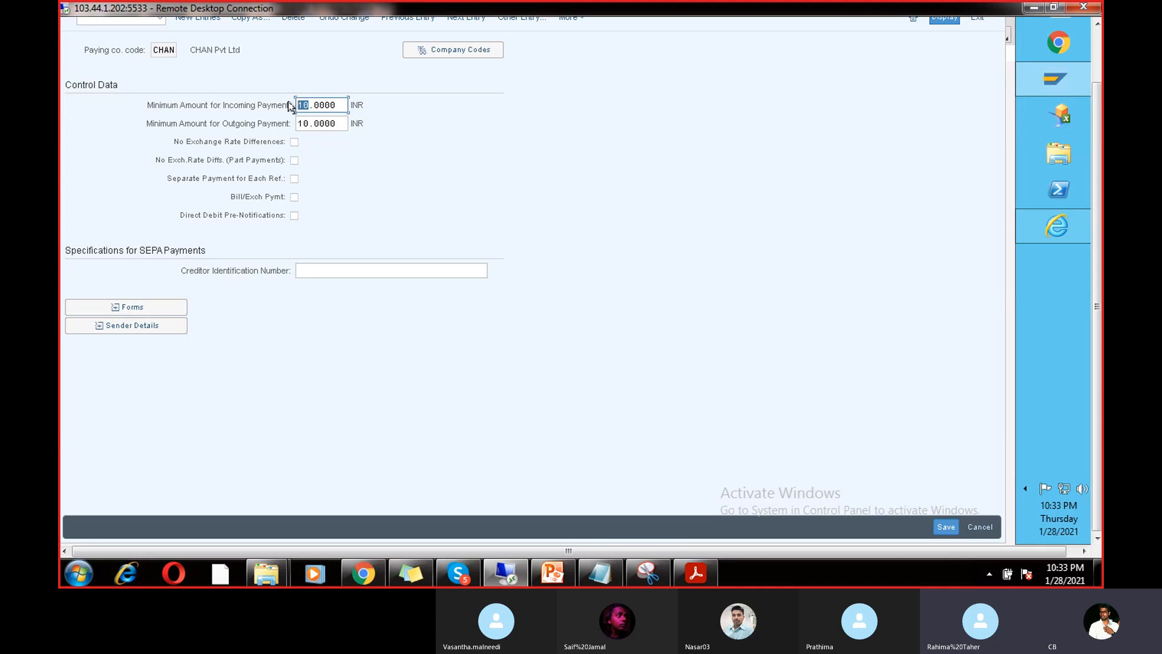
left_click(1094, 61)
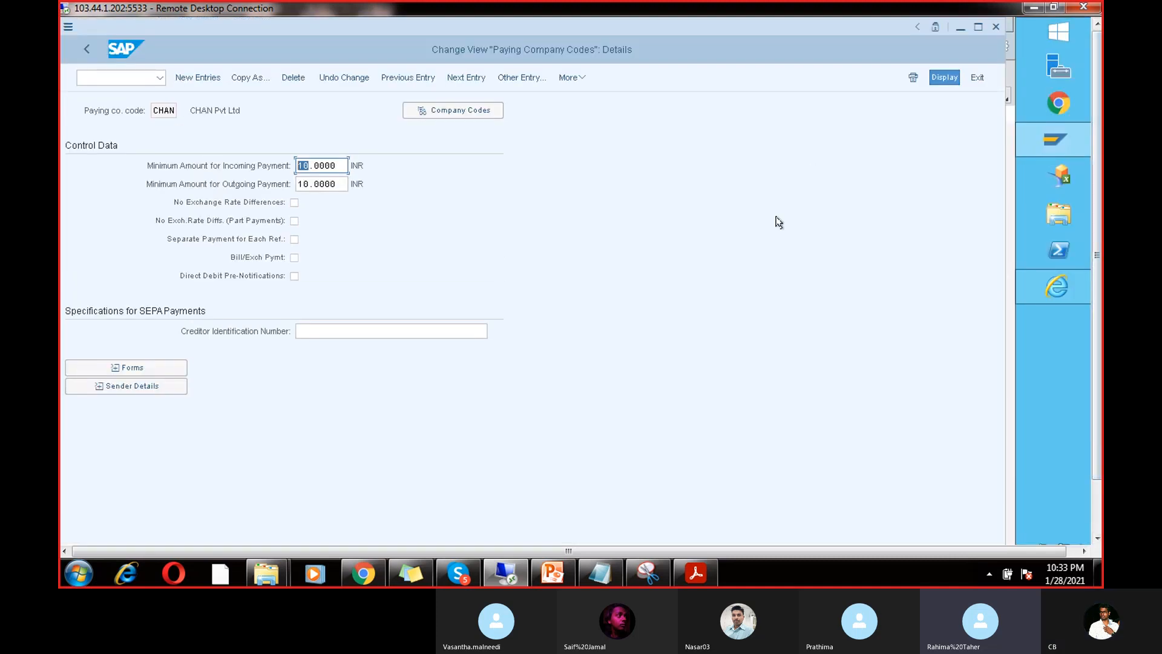
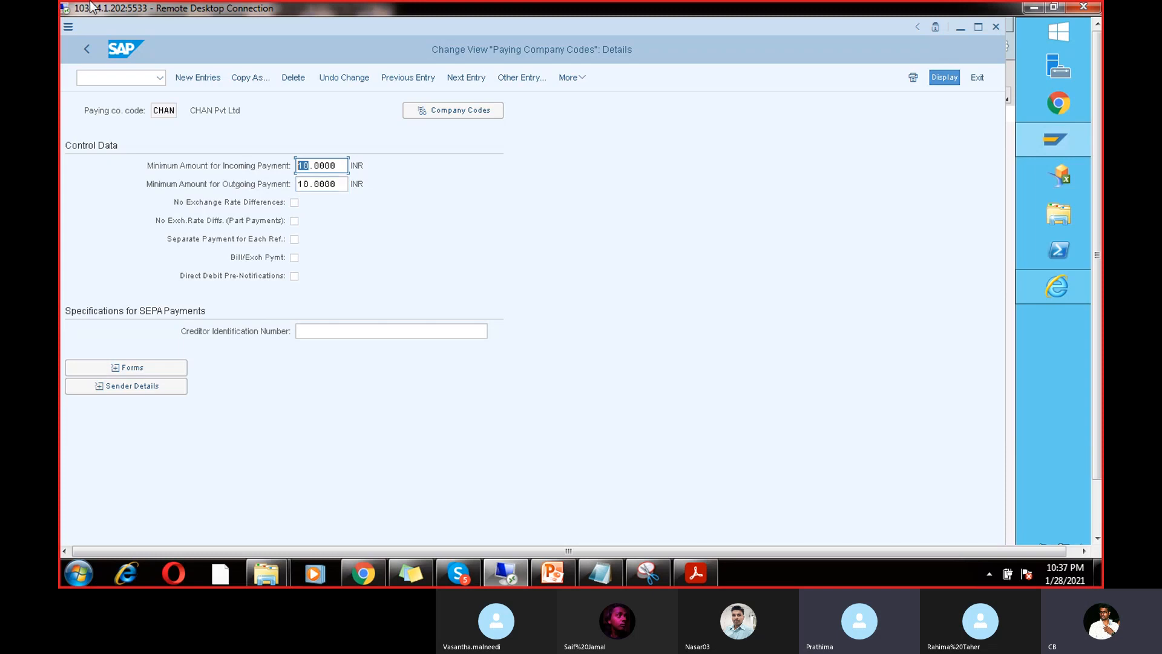
Step: Enter /nf-53 to reach the Post Outgoing Payments header for CHAN, dated 28.01.2021, type KZ
left_click(102, 77)
type("/nfb")
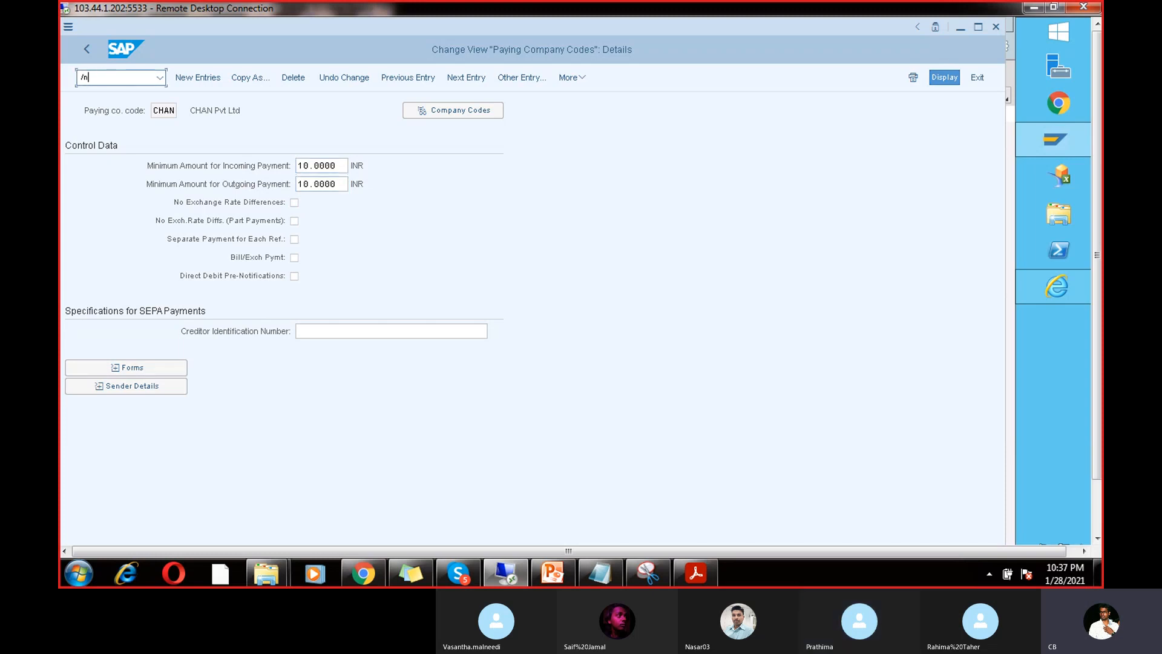
type("-53")
key("Return")
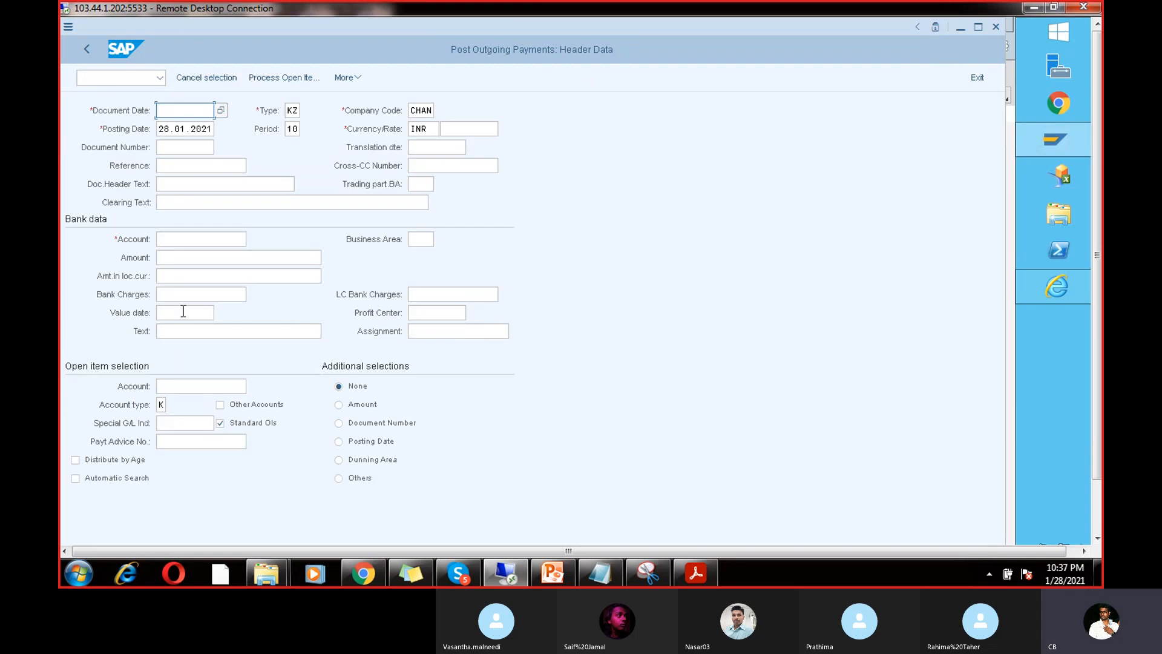
left_click(210, 132)
left_click_drag(211, 132, 153, 145)
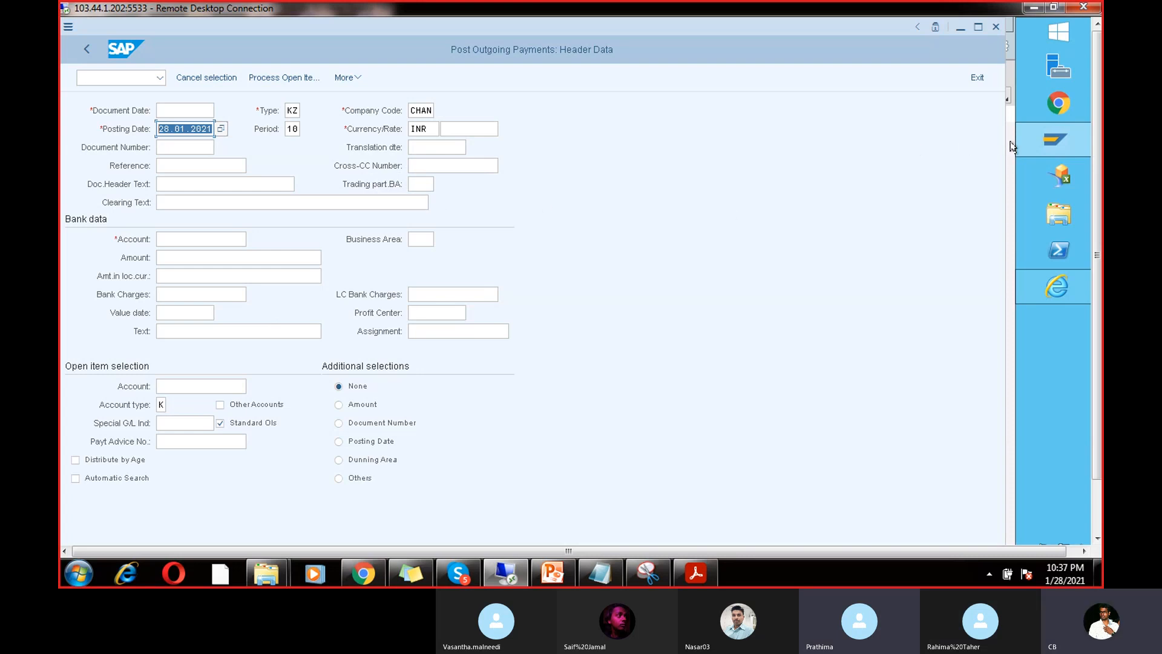
mouse_move(1025, 141)
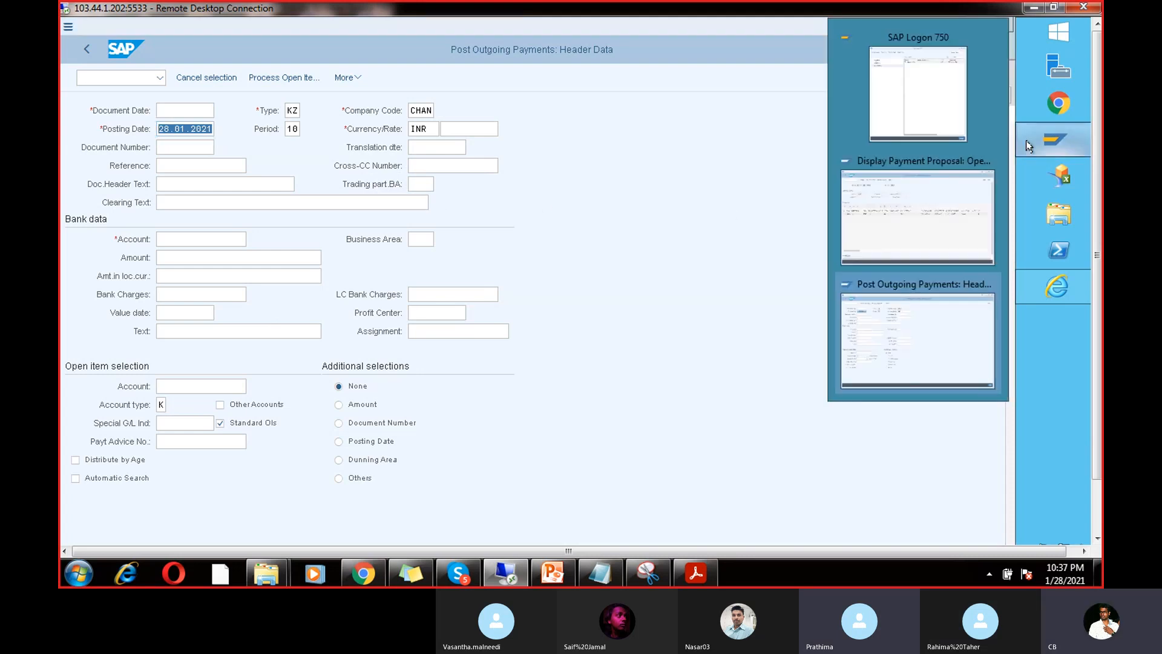
Step: Back out to RUN5's status, schedule the payment run to start immediately, and view its job log
left_click(909, 234)
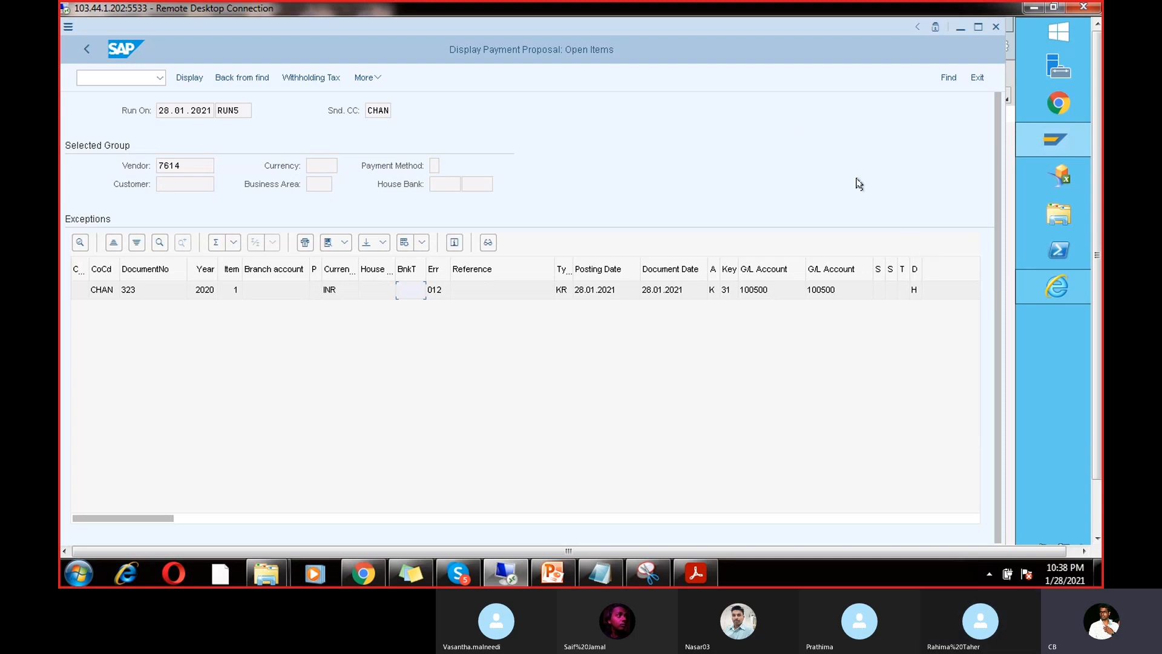
left_click(85, 50)
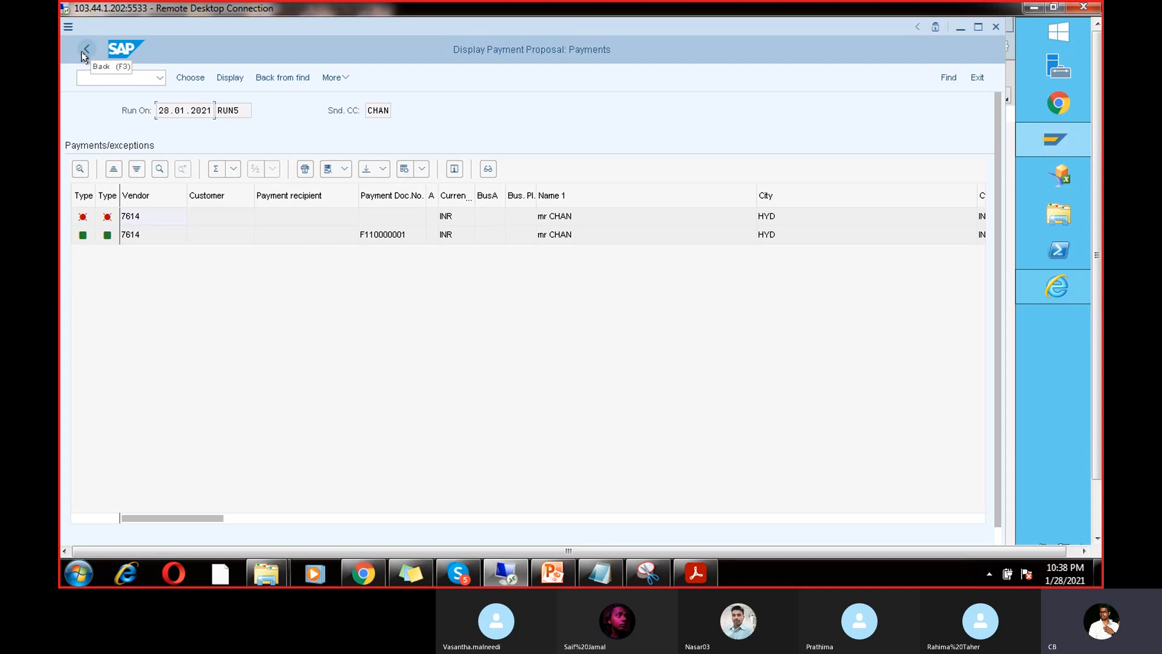
left_click(86, 50)
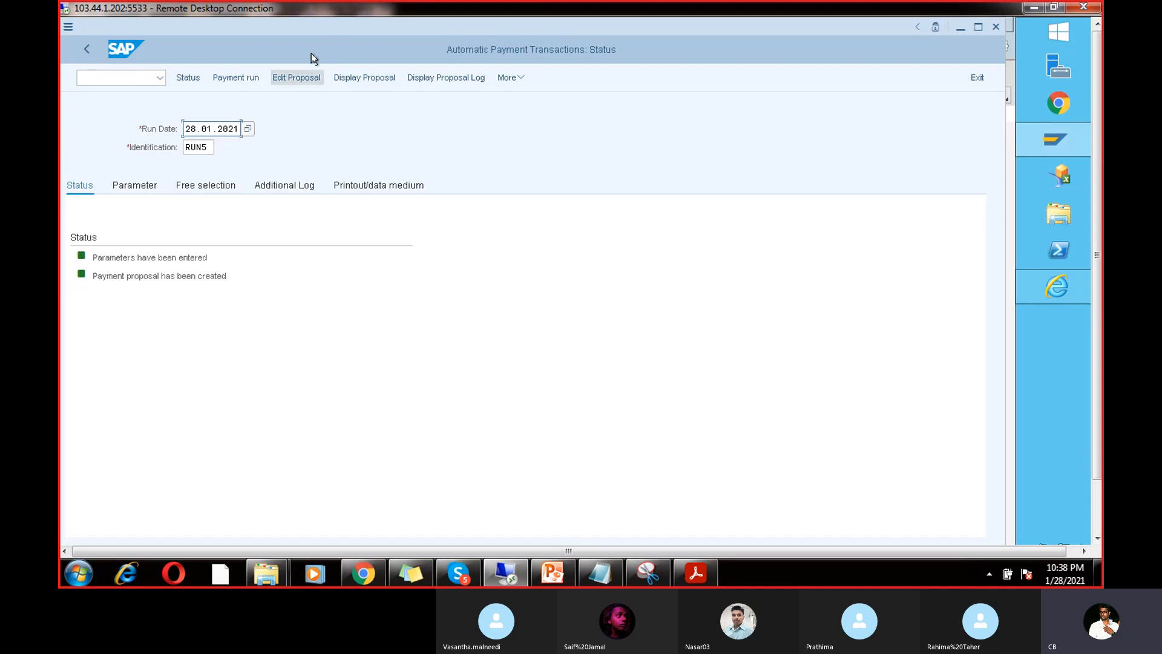
left_click(241, 77)
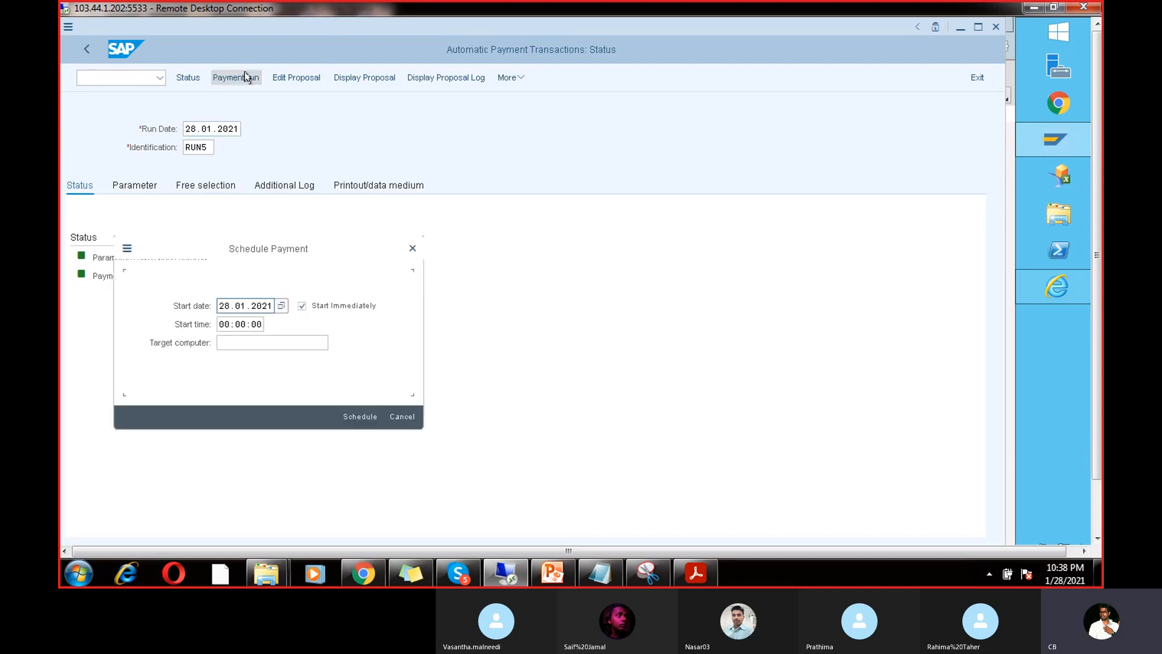
left_click(353, 416)
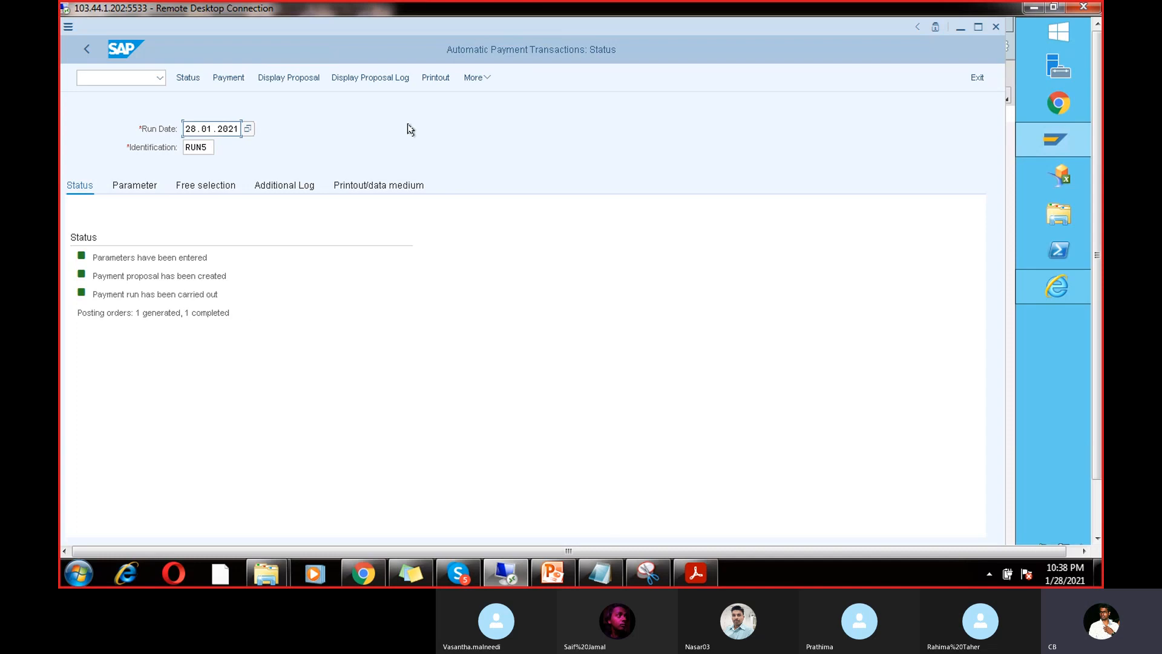
left_click(394, 78)
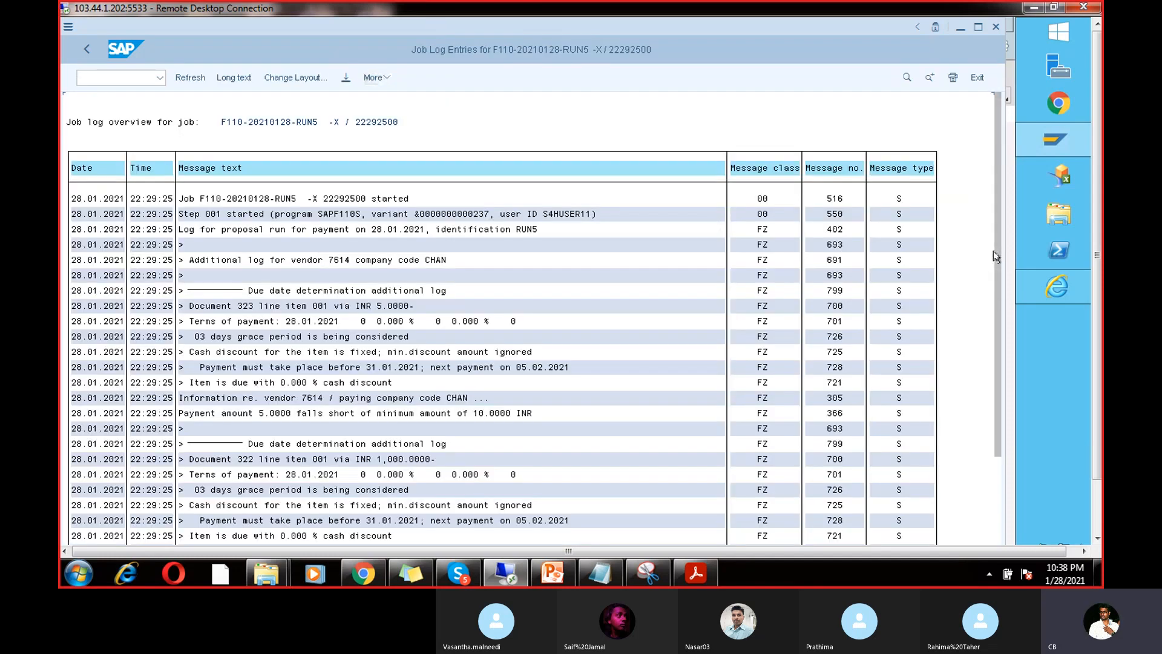
left_click_drag(993, 251, 994, 366)
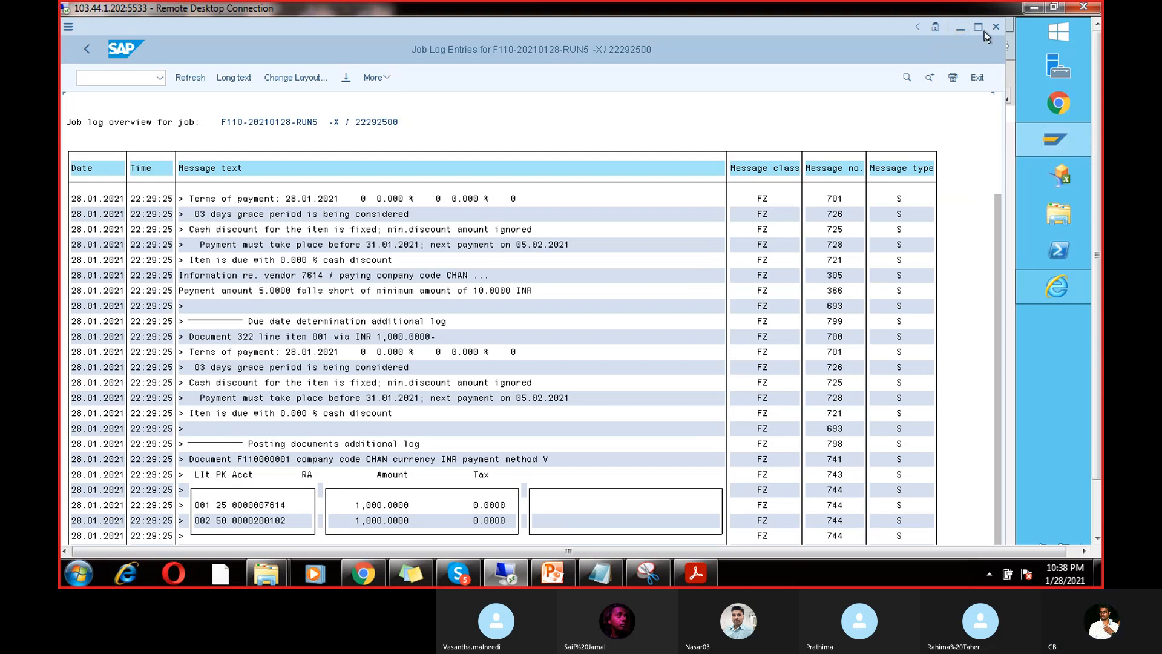
left_click(87, 48)
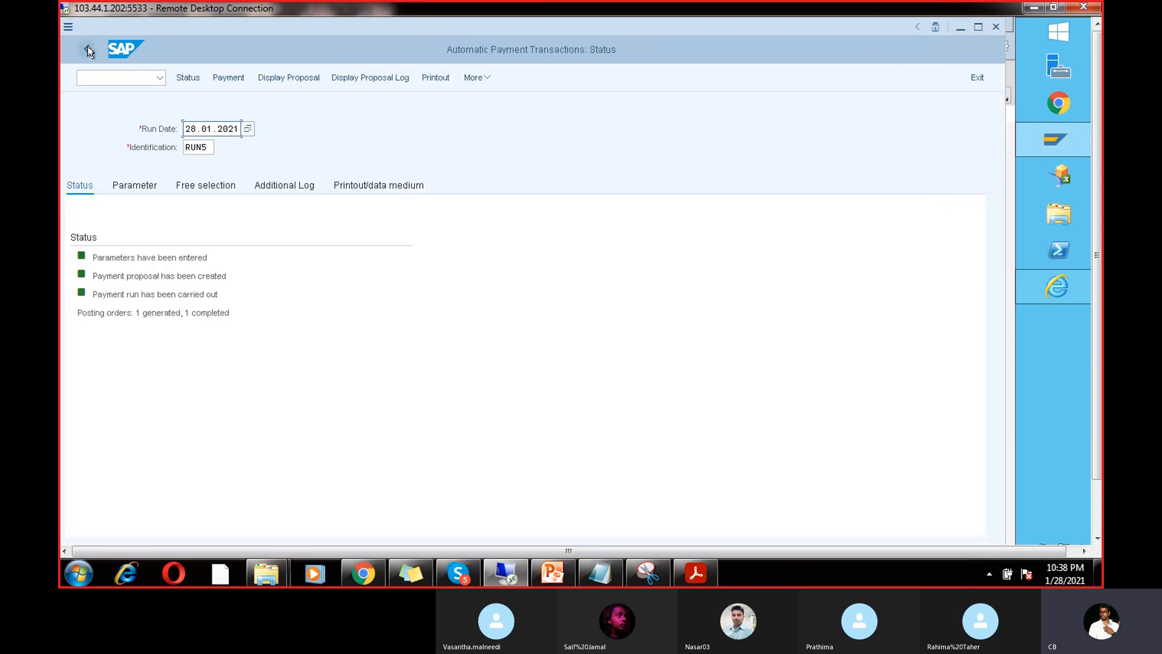
left_click(478, 78)
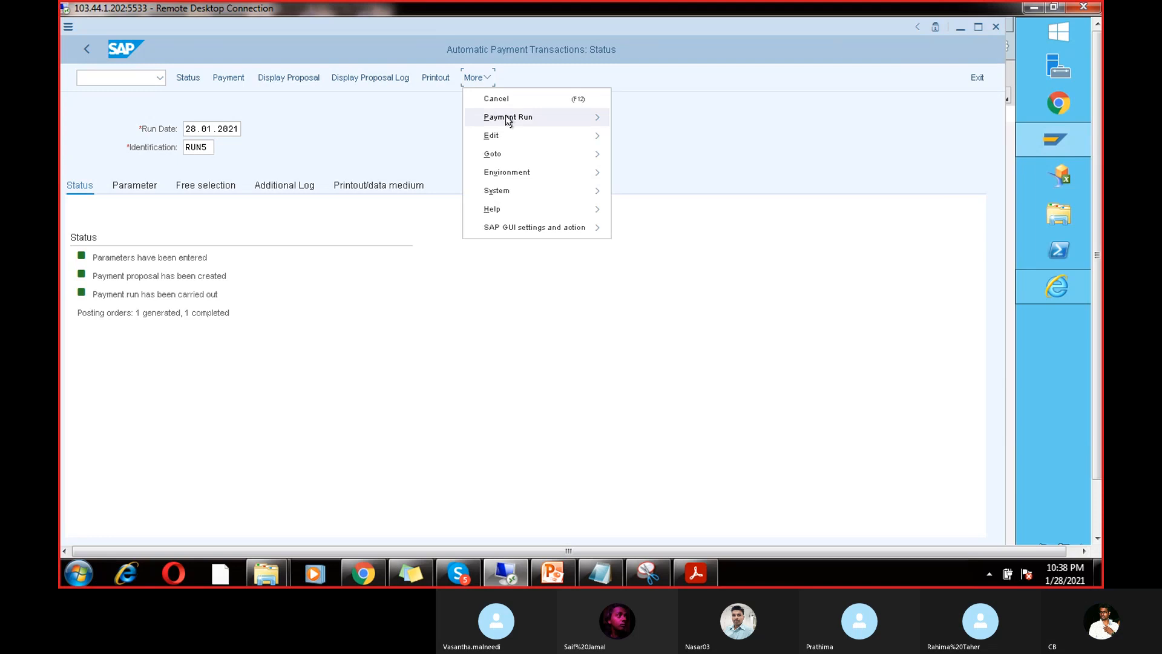
mouse_move(514, 134)
mouse_move(639, 156)
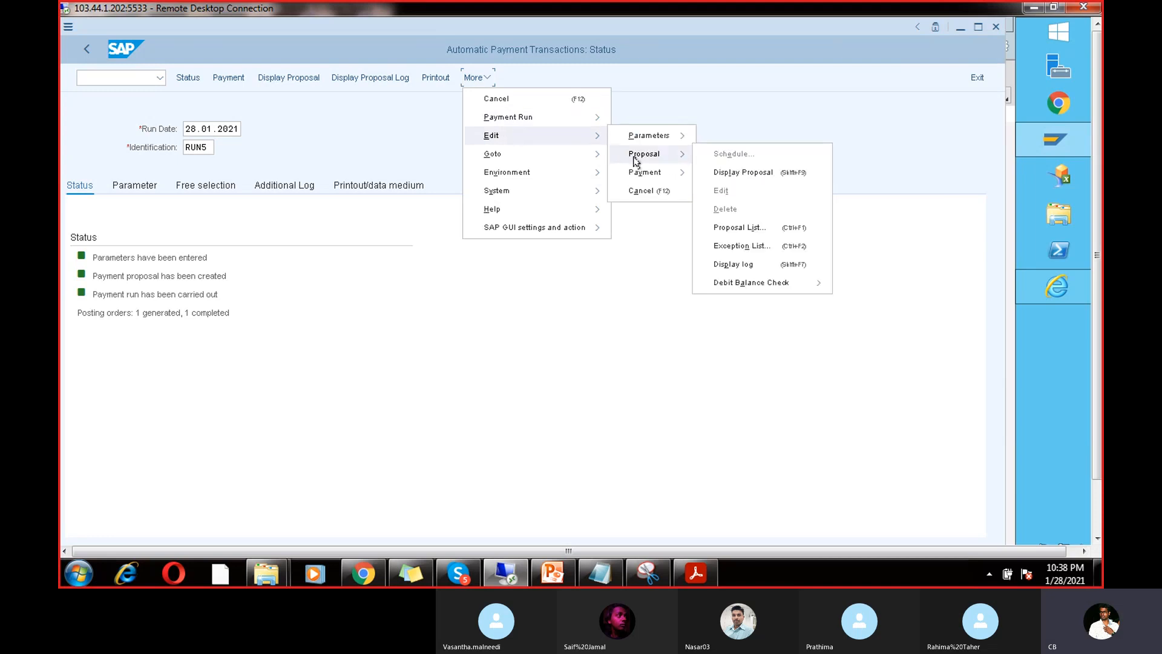
left_click(752, 228)
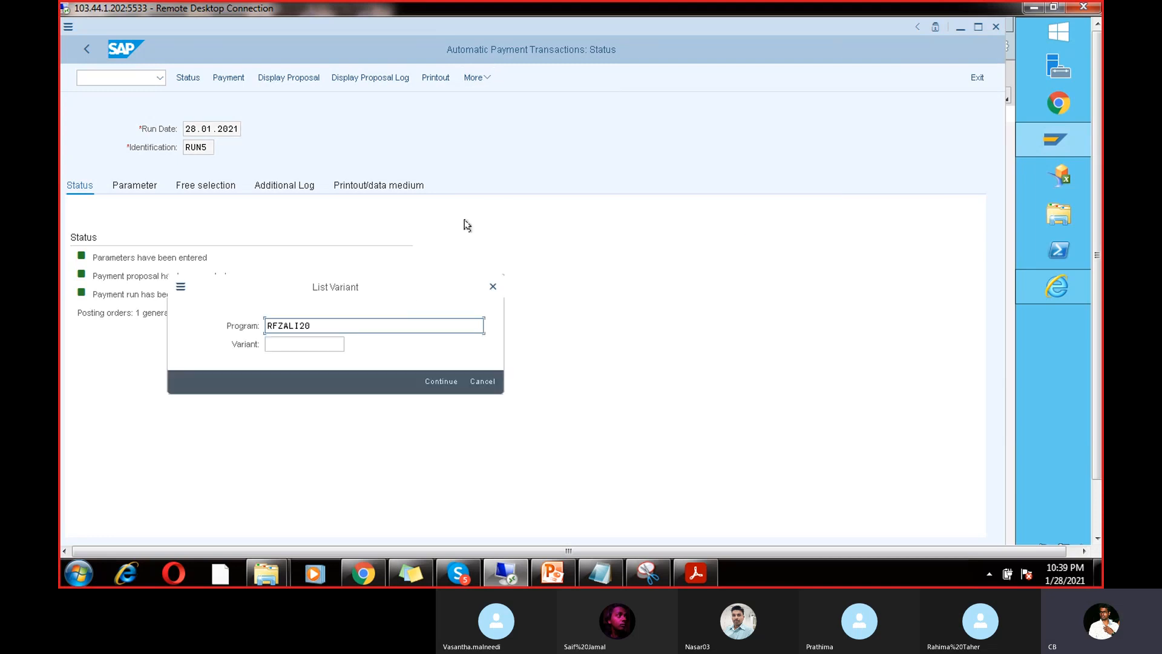
left_click(441, 382)
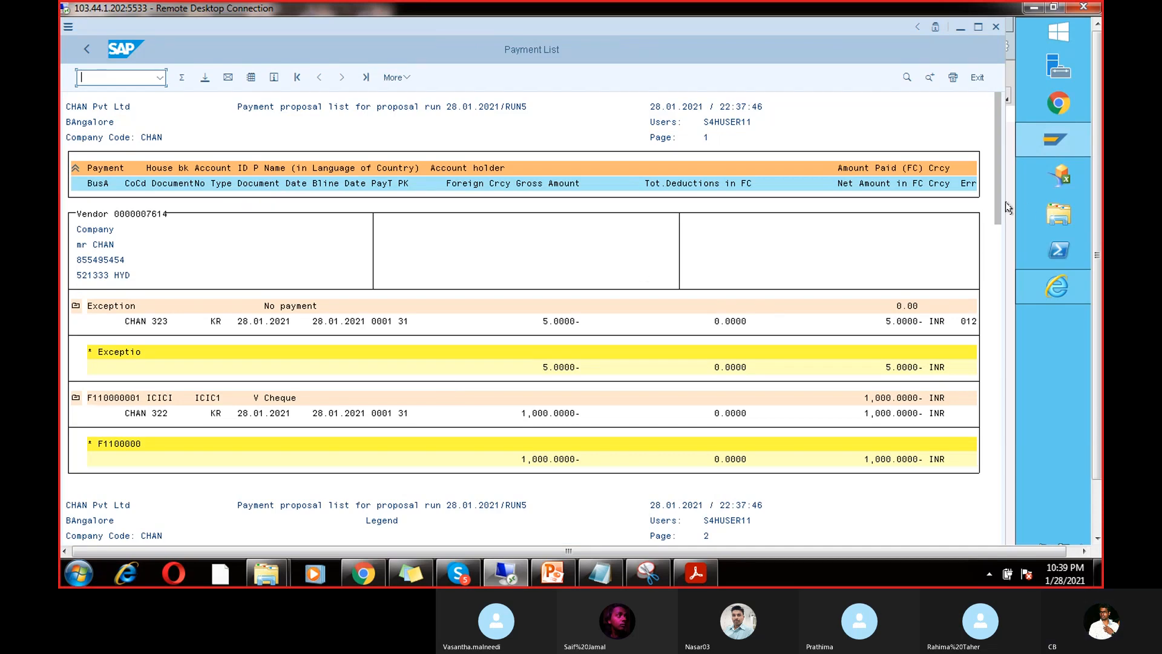
left_click_drag(996, 217, 997, 474)
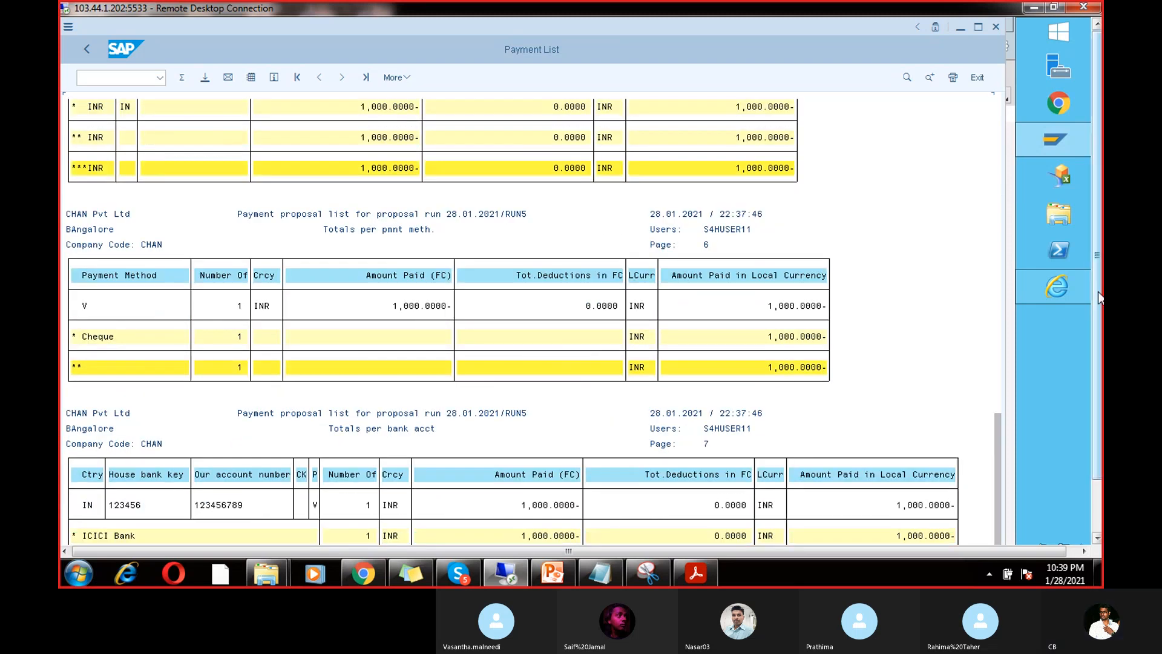
left_click_drag(1098, 292, 1097, 343)
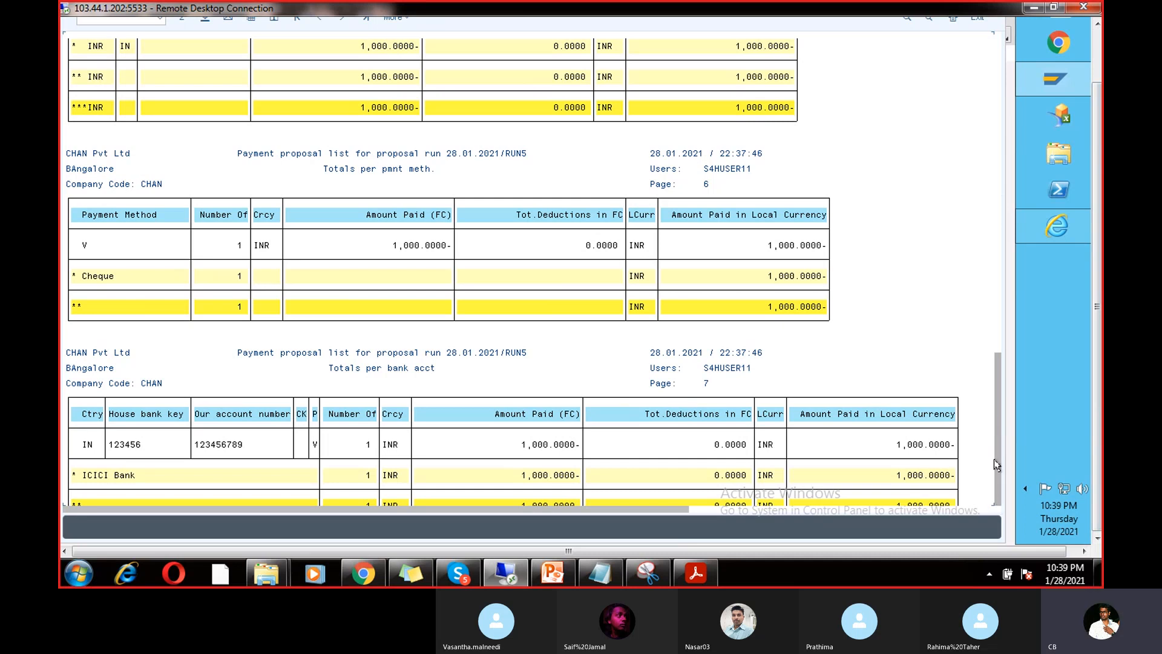
left_click_drag(993, 458, 992, 402)
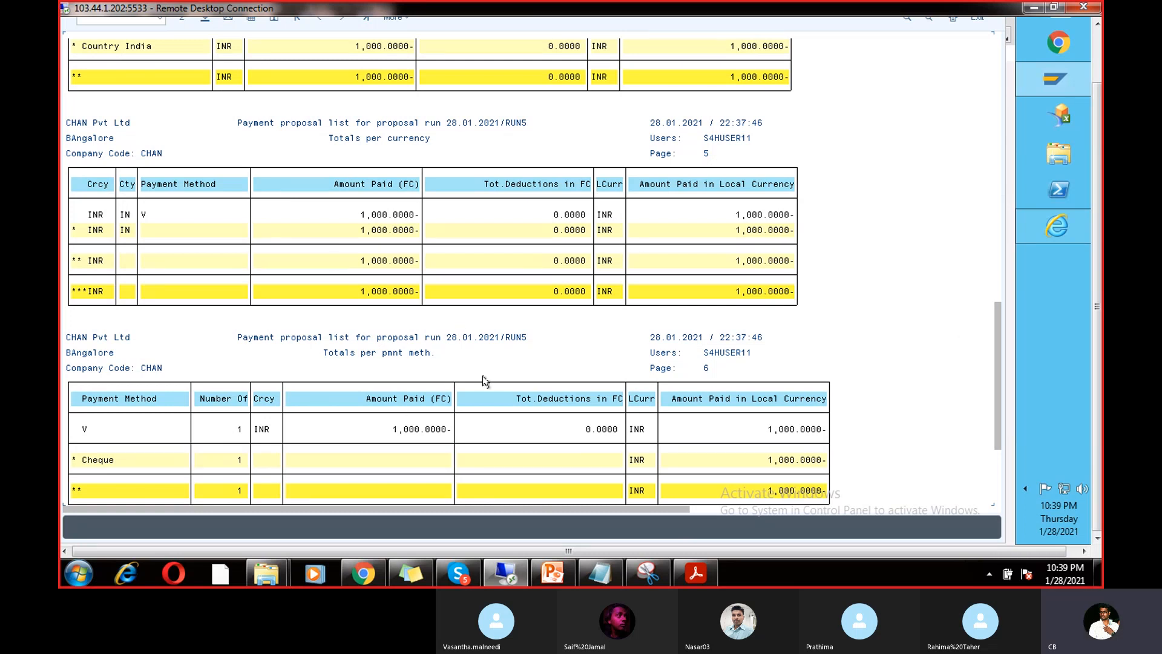
left_click_drag(998, 337, 993, 242)
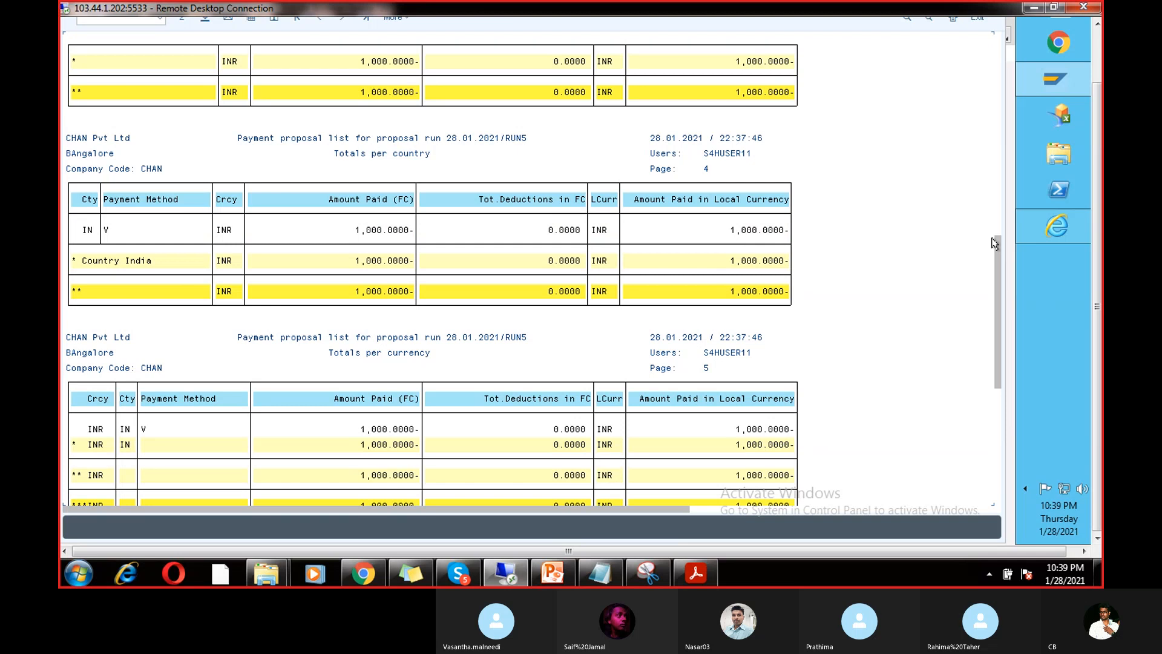
left_click(996, 194)
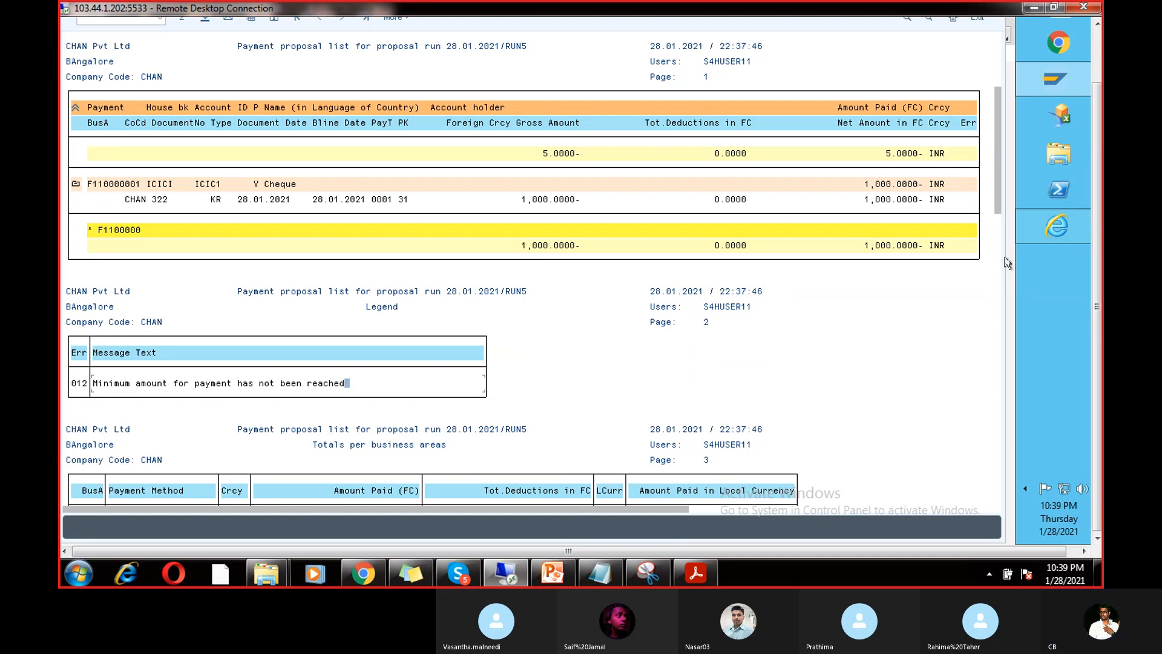
left_click_drag(994, 183, 997, 151)
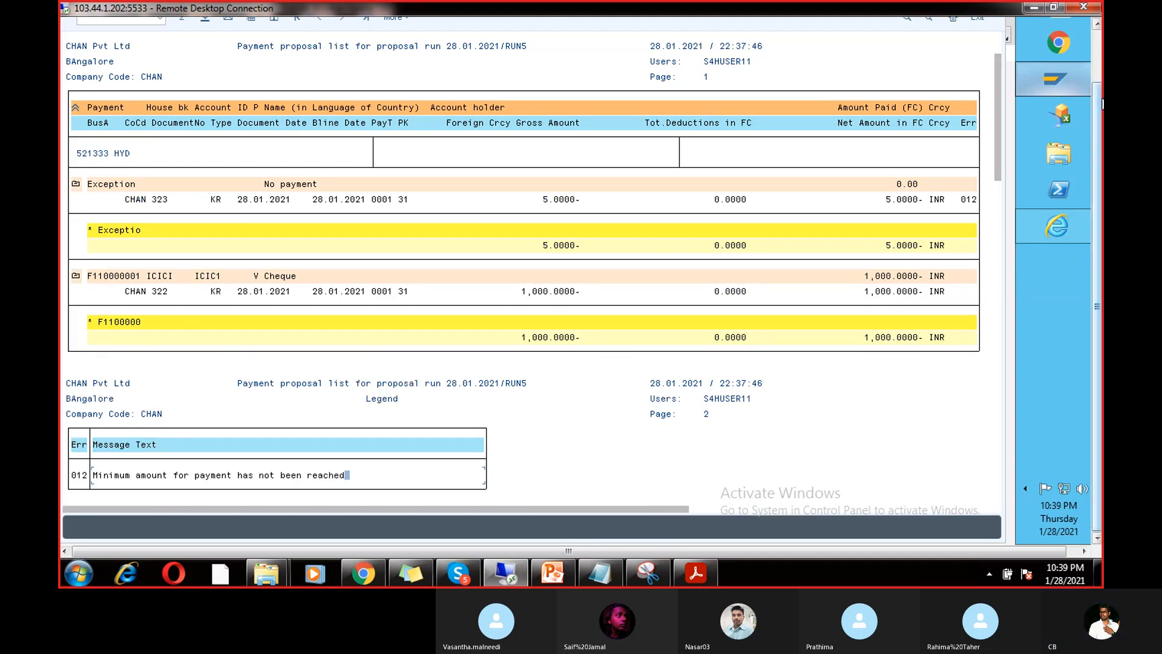
left_click_drag(1096, 98, 1096, 37)
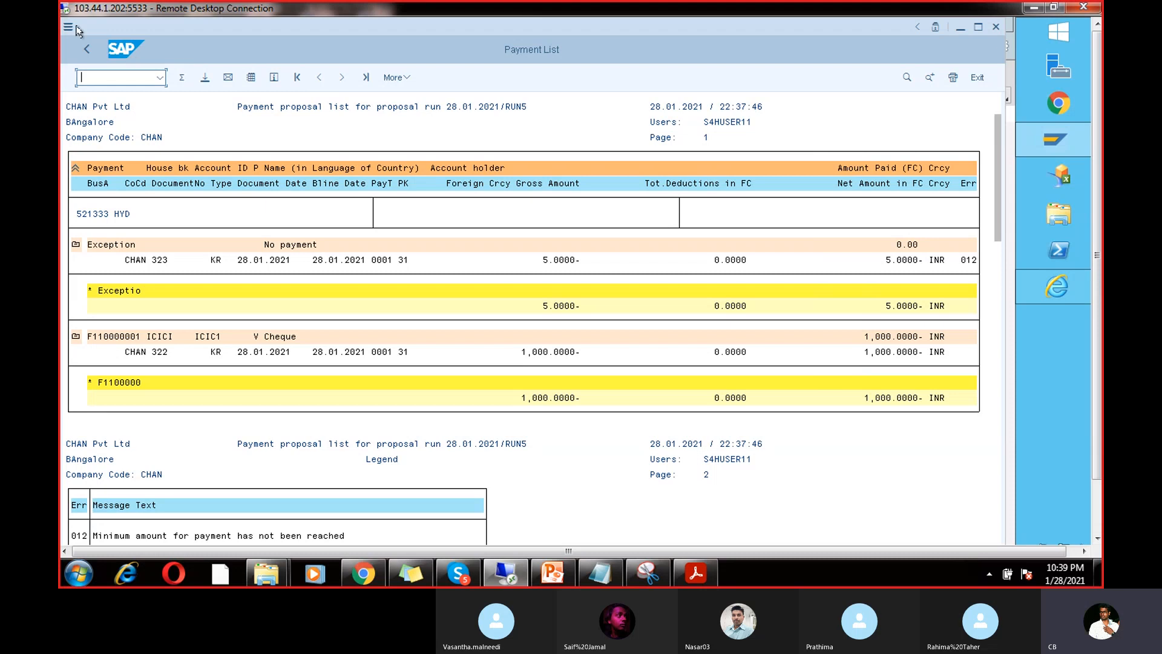
left_click(88, 49)
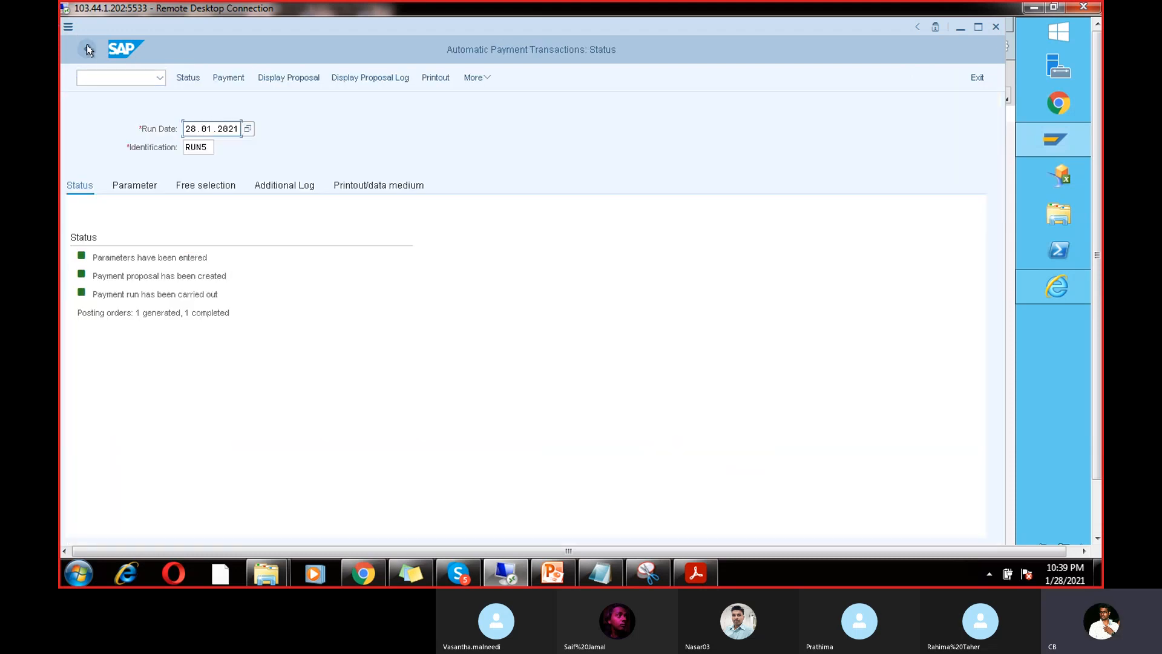
Step: Run /nfbl1n to list vendor 7614's open items in company code CHAN
left_click(108, 78)
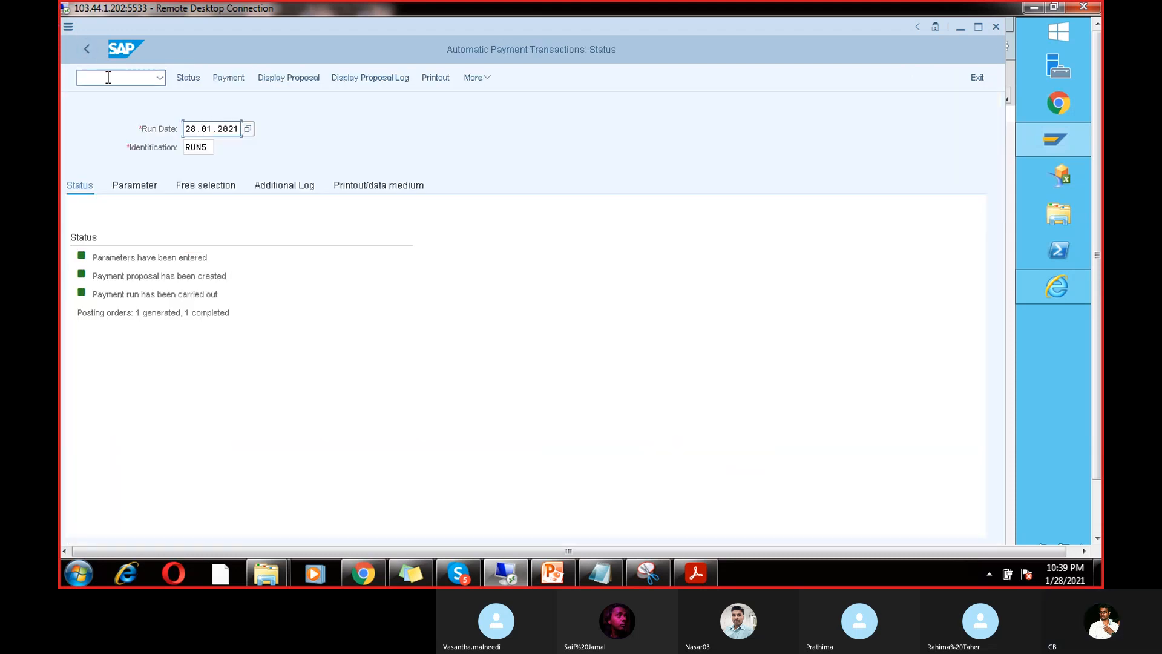
type("/nfbl1n")
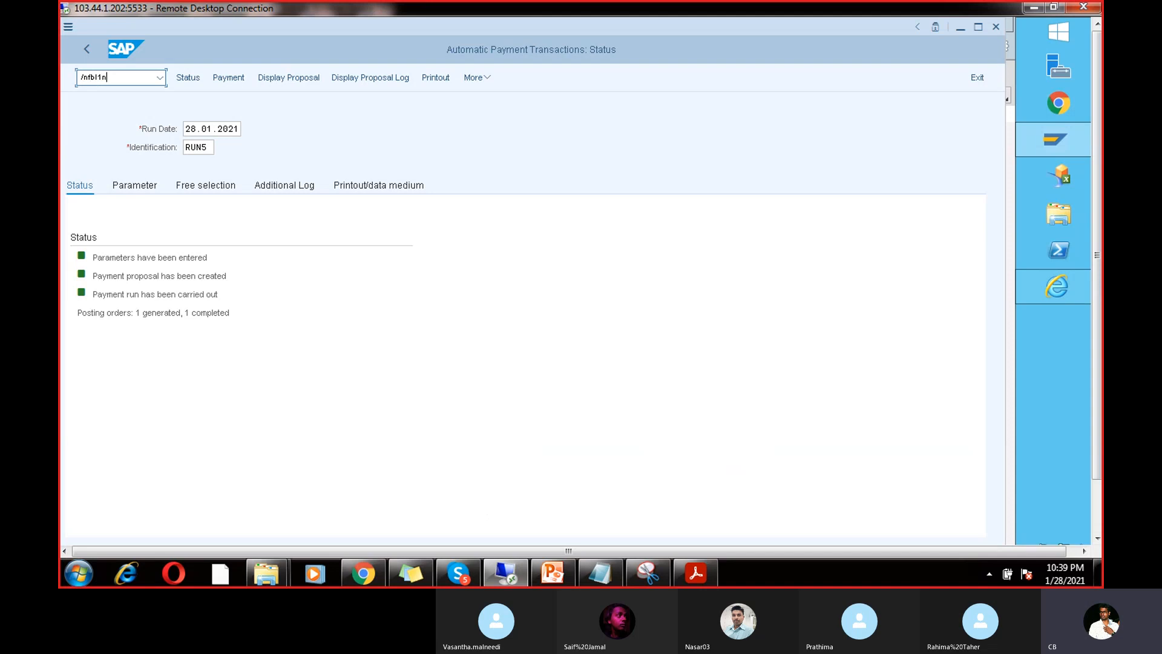
key("Return")
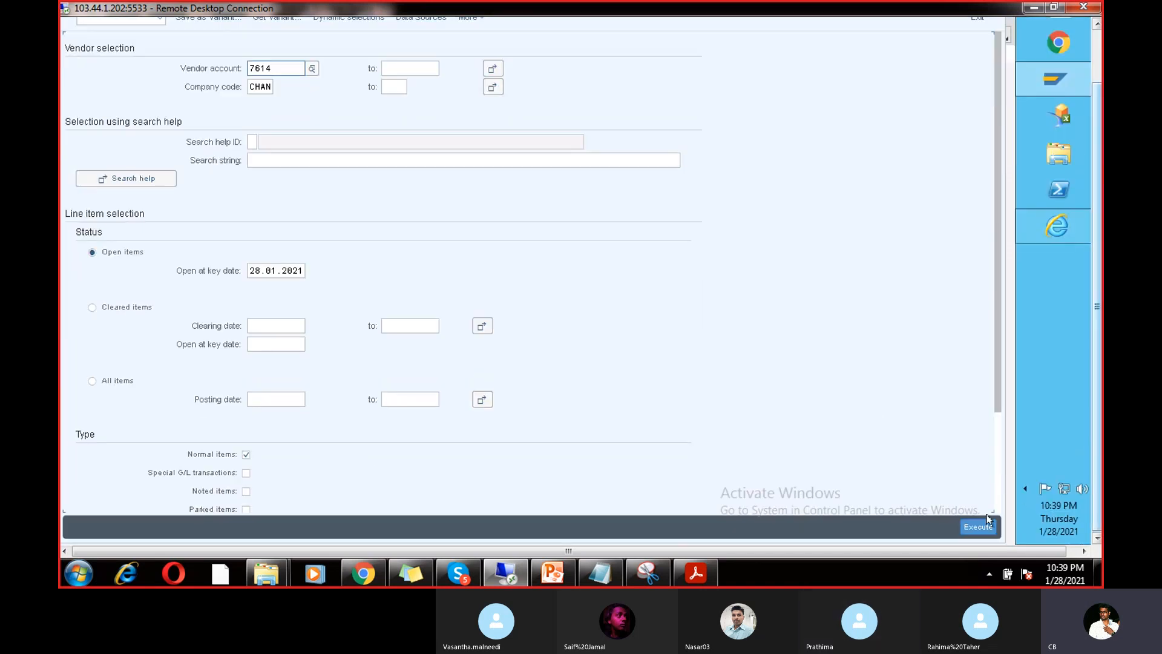
left_click(982, 522)
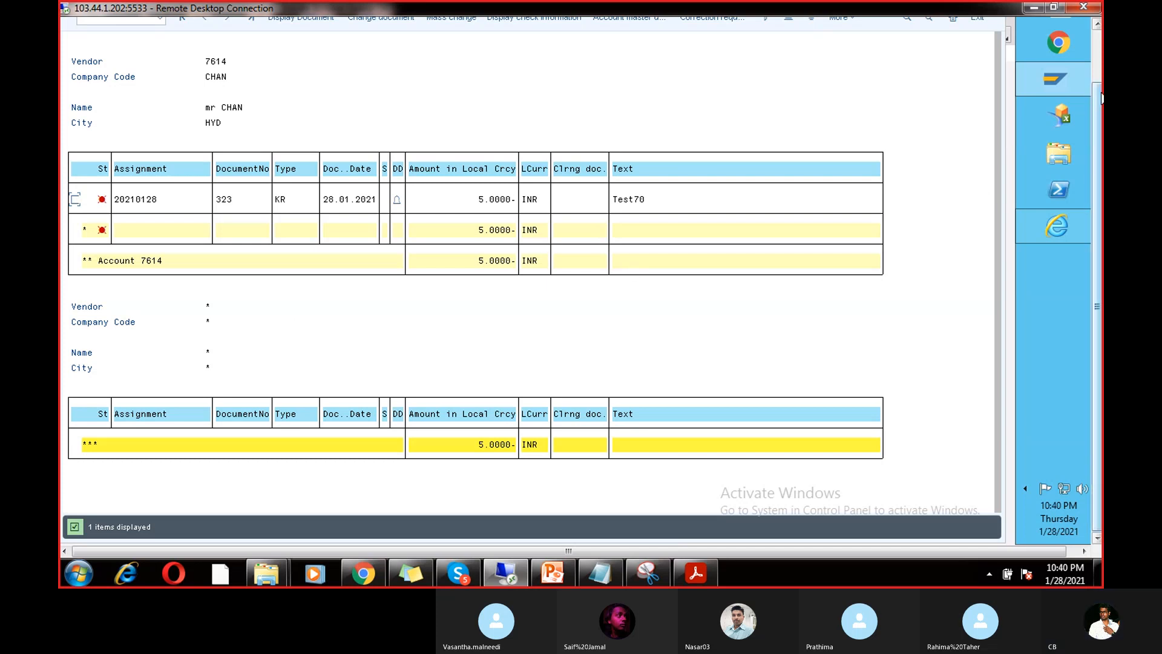
Step: Switch over to the Chapter 13 APP PDF in Acrobat Reader
left_click(1098, 71)
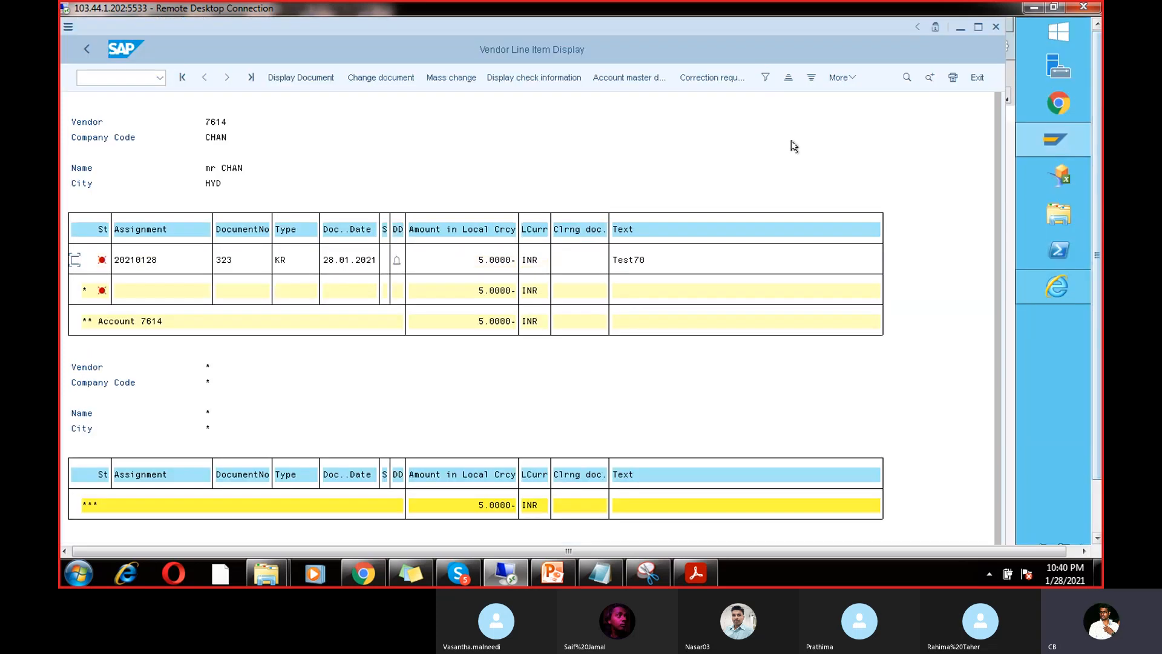
left_click(109, 79)
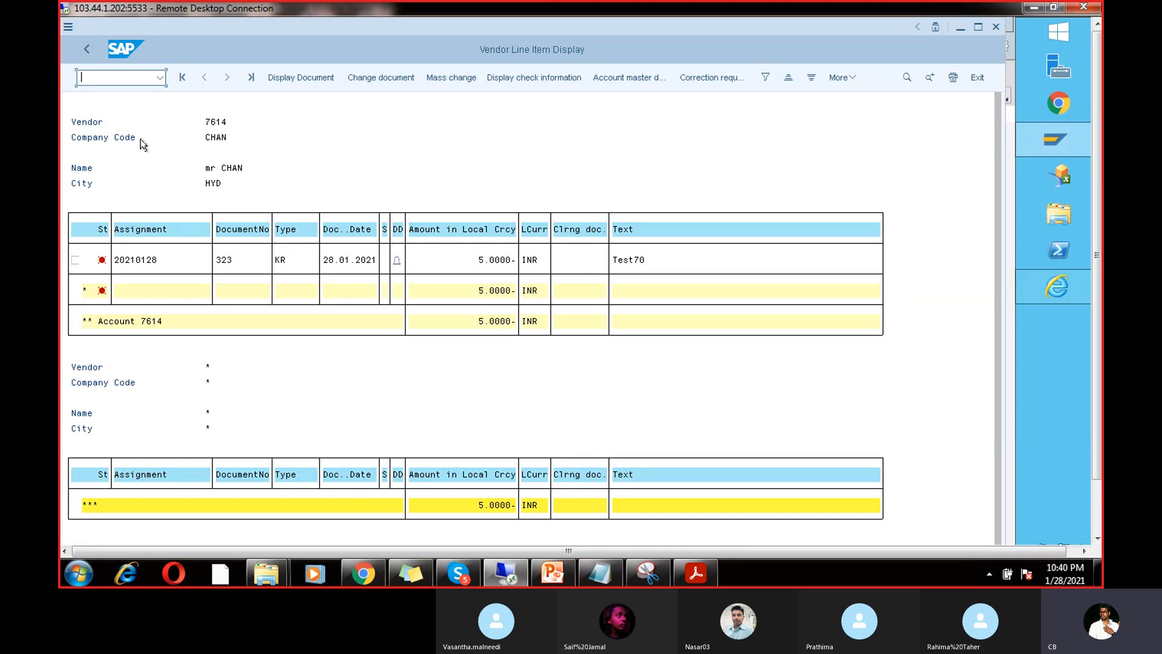
left_click(702, 578)
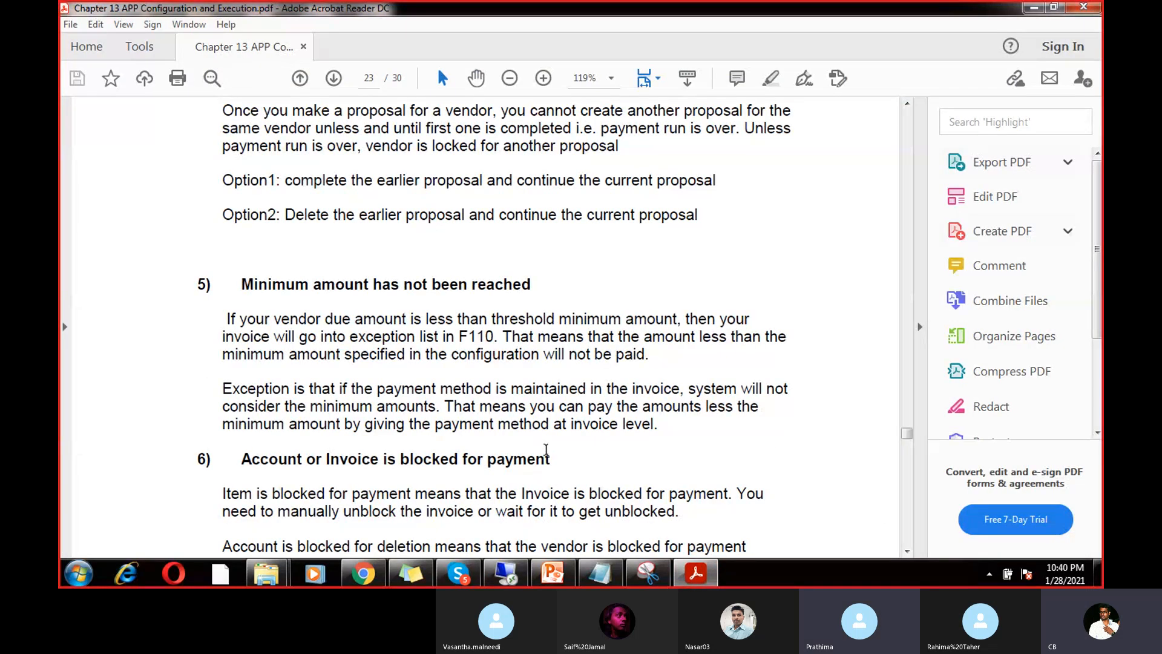
Step: Highlight the PDF passages on minimum payment amount and mandatory address and bank details, then return to SAP
left_click_drag(545, 449, 294, 493)
left_click_drag(540, 273, 262, 336)
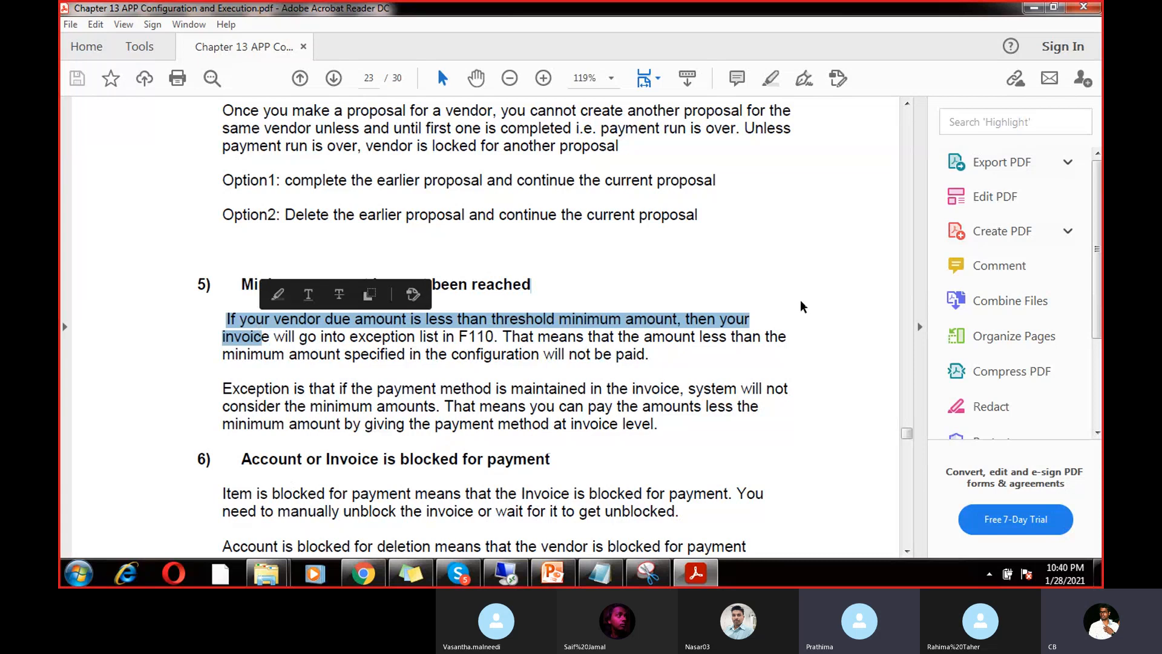
left_click_drag(907, 433, 907, 437)
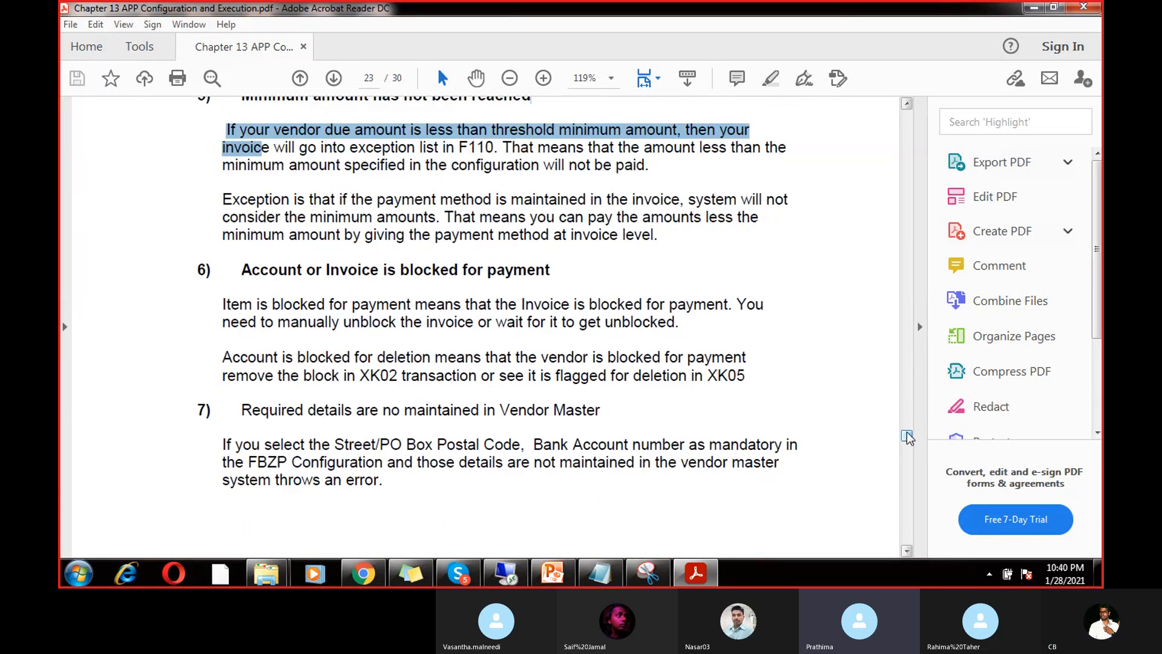
left_click_drag(601, 411, 526, 480)
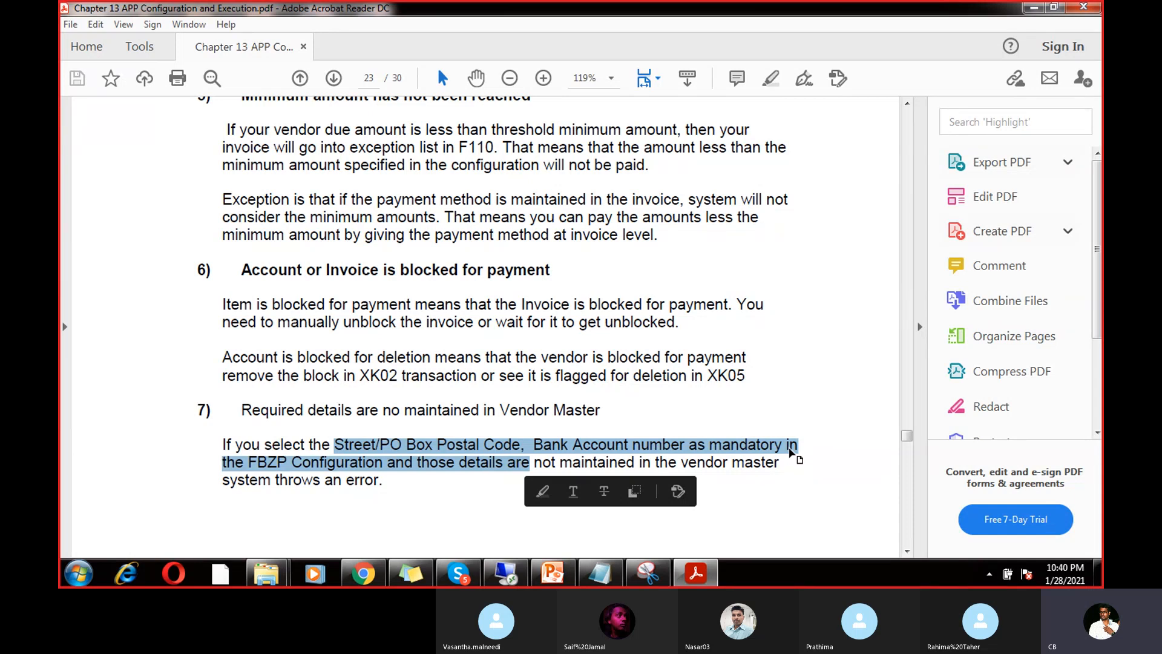
left_click(505, 572)
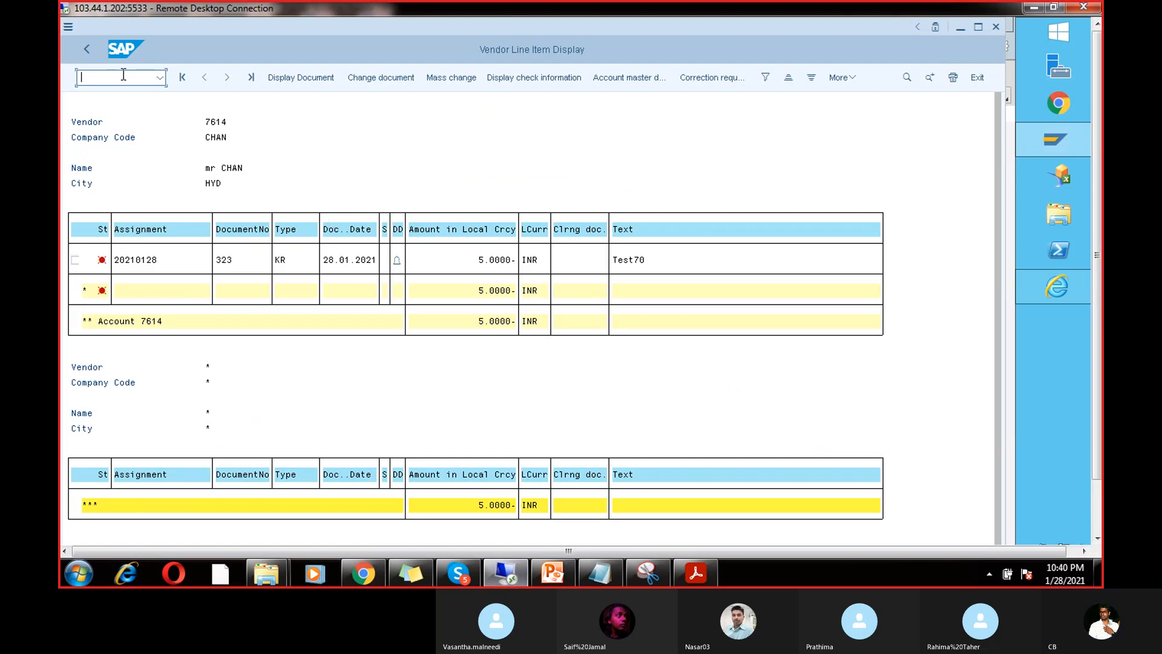
Step: Bring the Post Outgoing Payments session forward and run /nf110 for the payment run status
type("/")
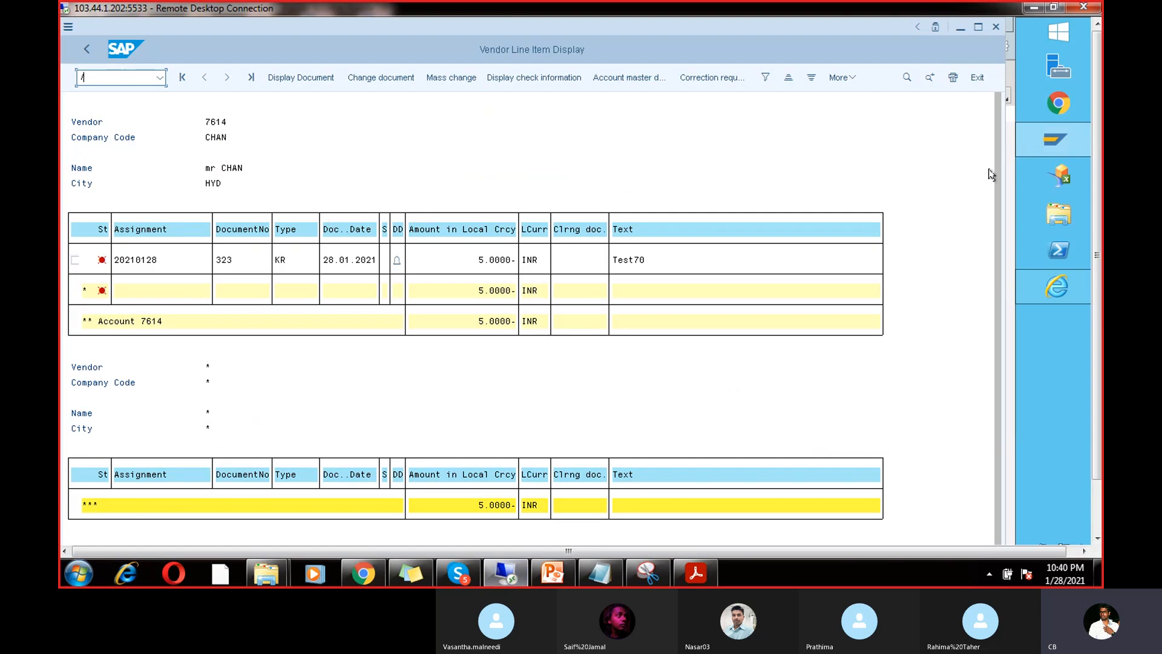
mouse_move(1036, 143)
left_click(913, 340)
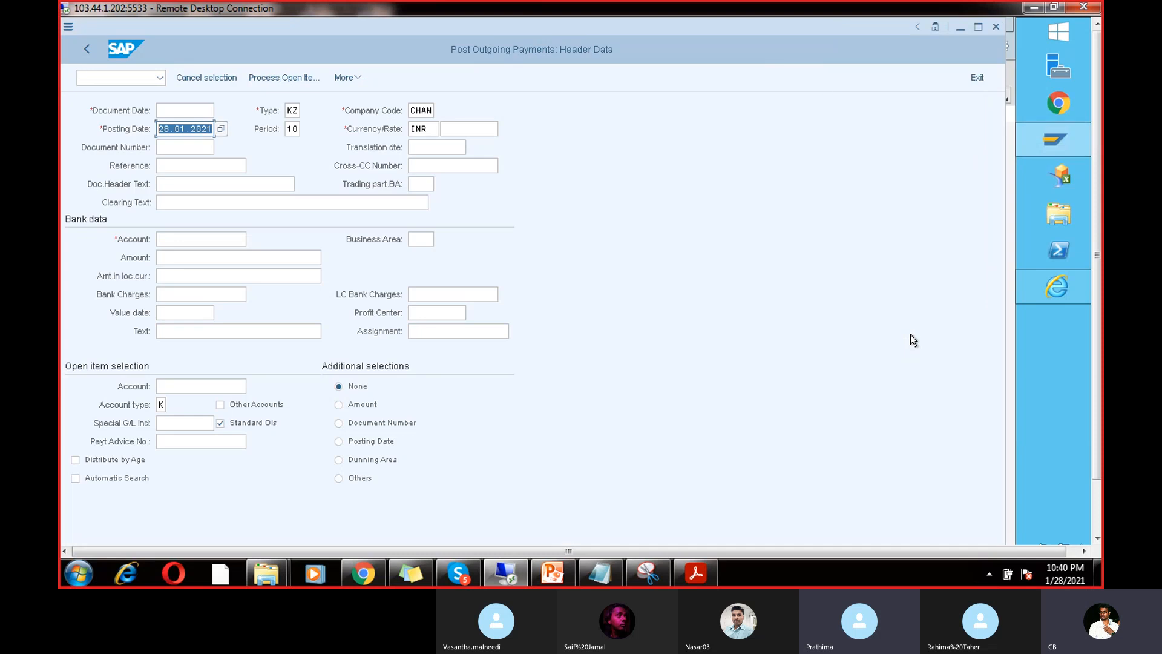
left_click(103, 77)
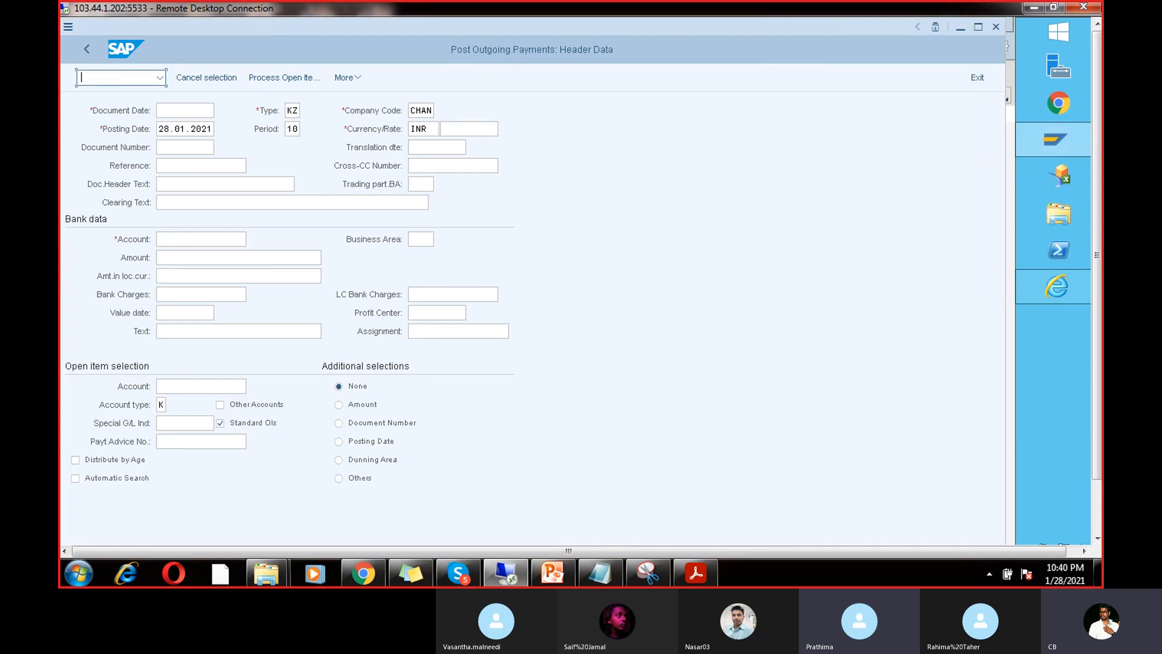
type("/nf110")
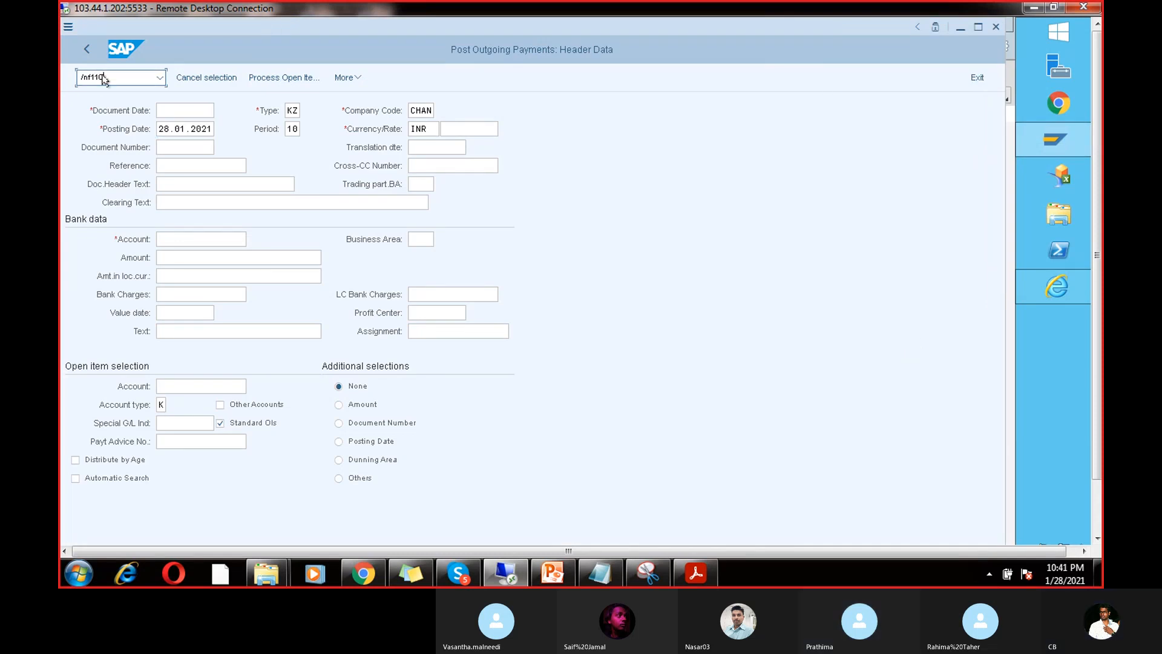
key("Return")
Step: In /nfbzp, show India's Cheque method C details requiring street or P.O. box
left_click(103, 77)
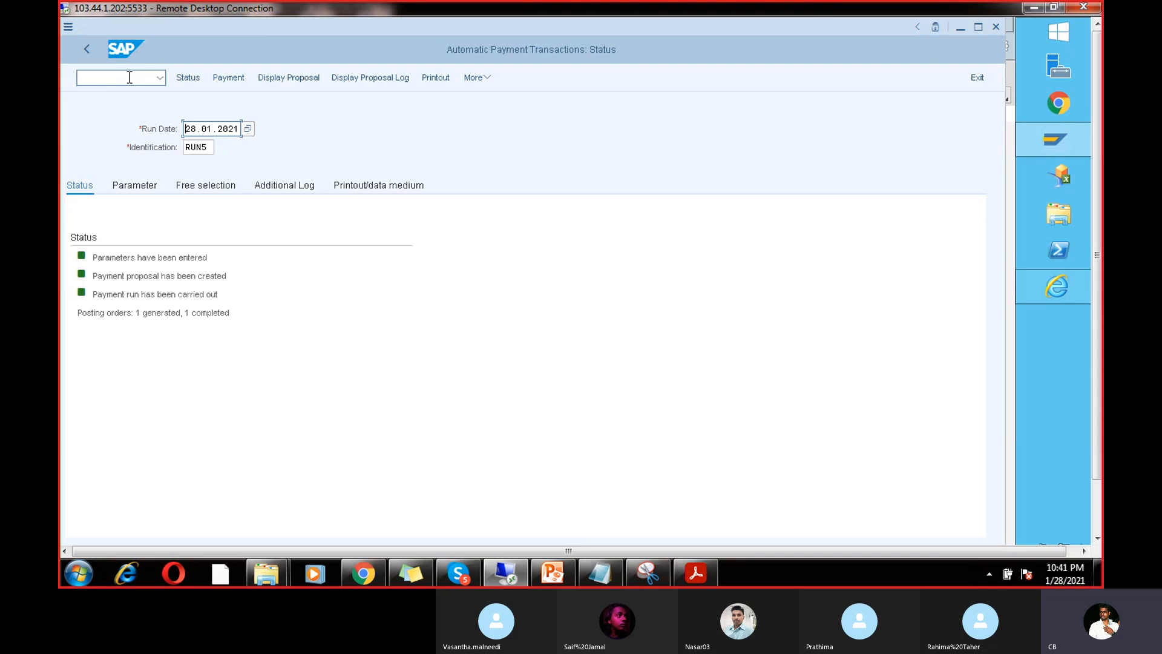
type("/nfbzp")
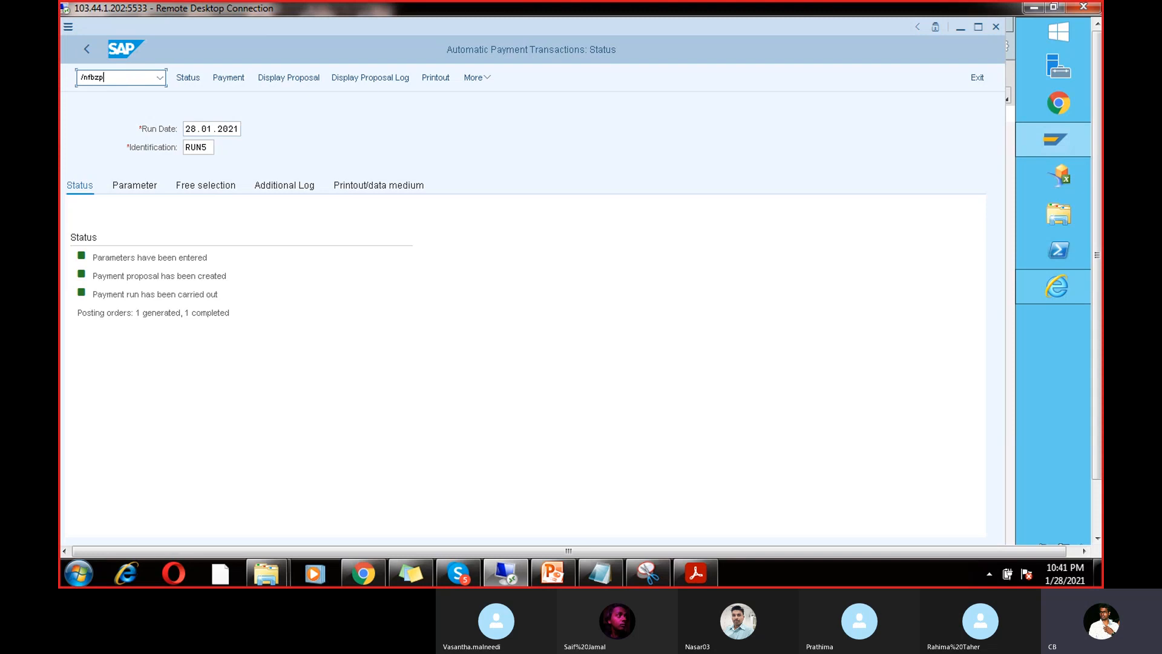
key("Return")
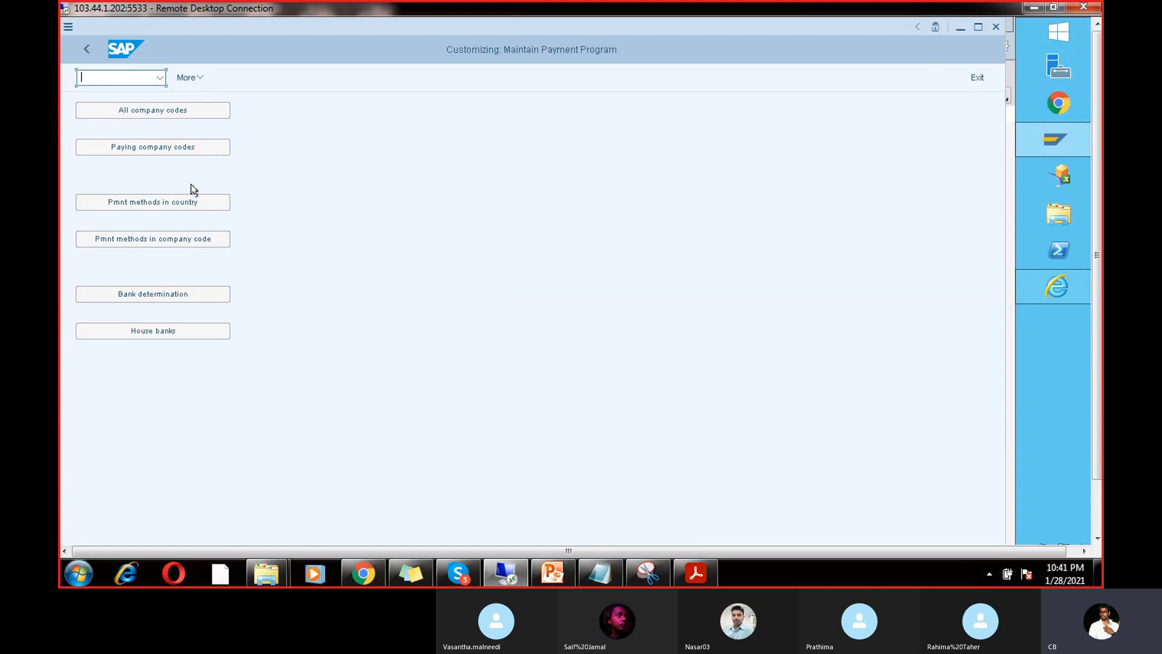
left_click(694, 578)
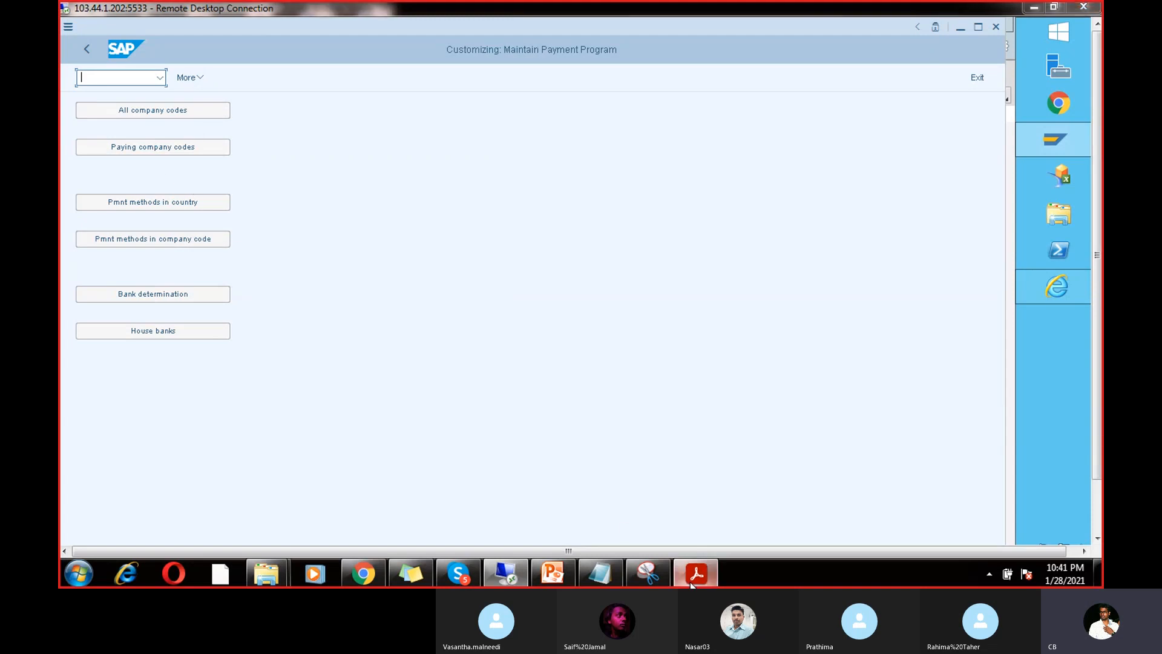
left_click(694, 578)
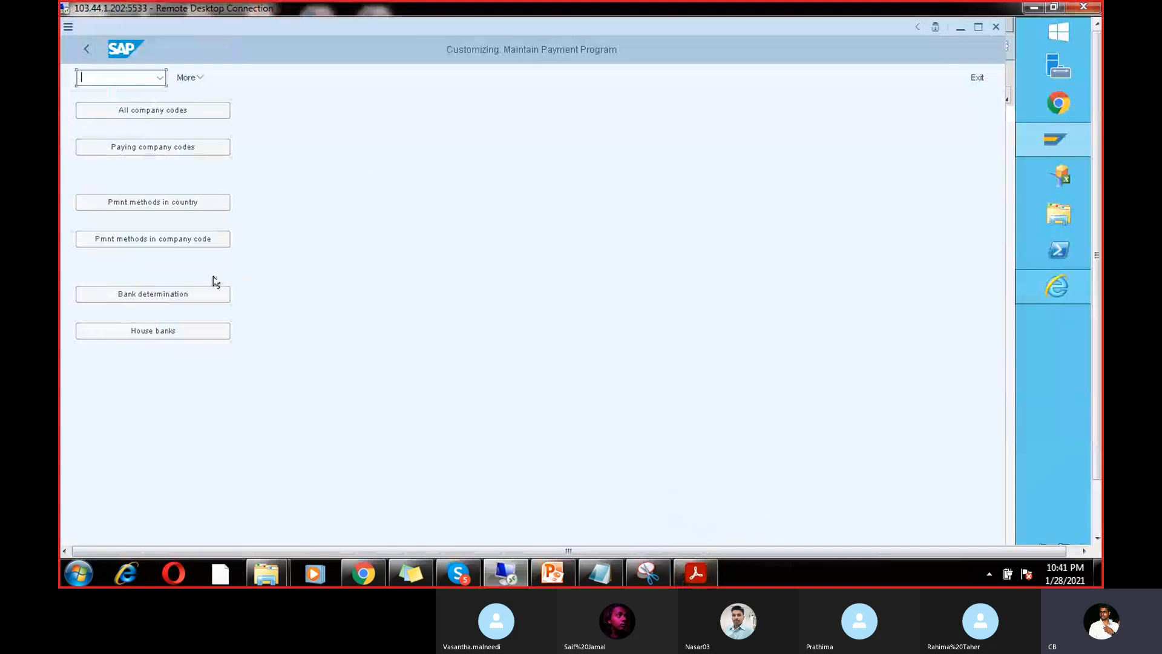
left_click(190, 201)
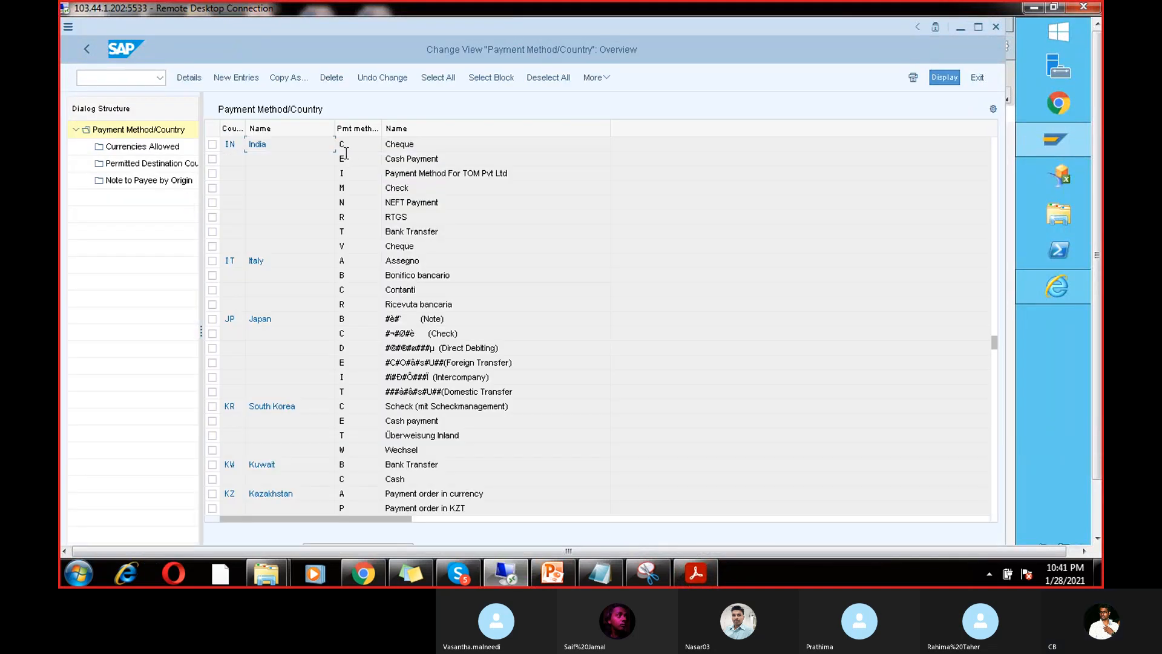
double_click(344, 146)
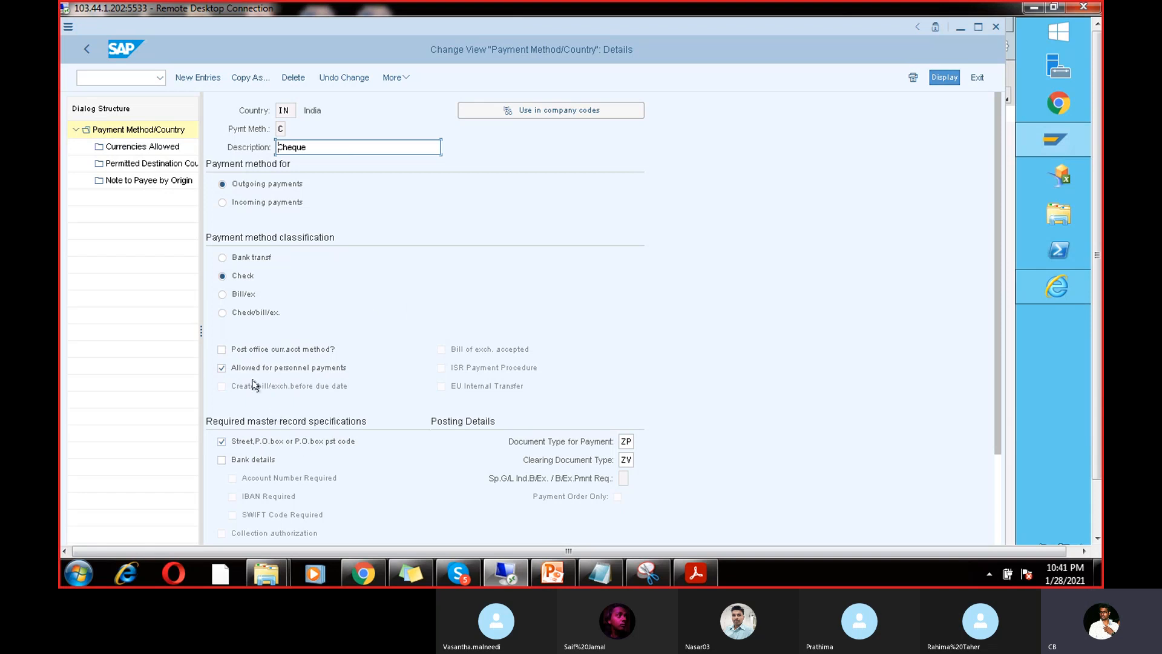
left_click(221, 442)
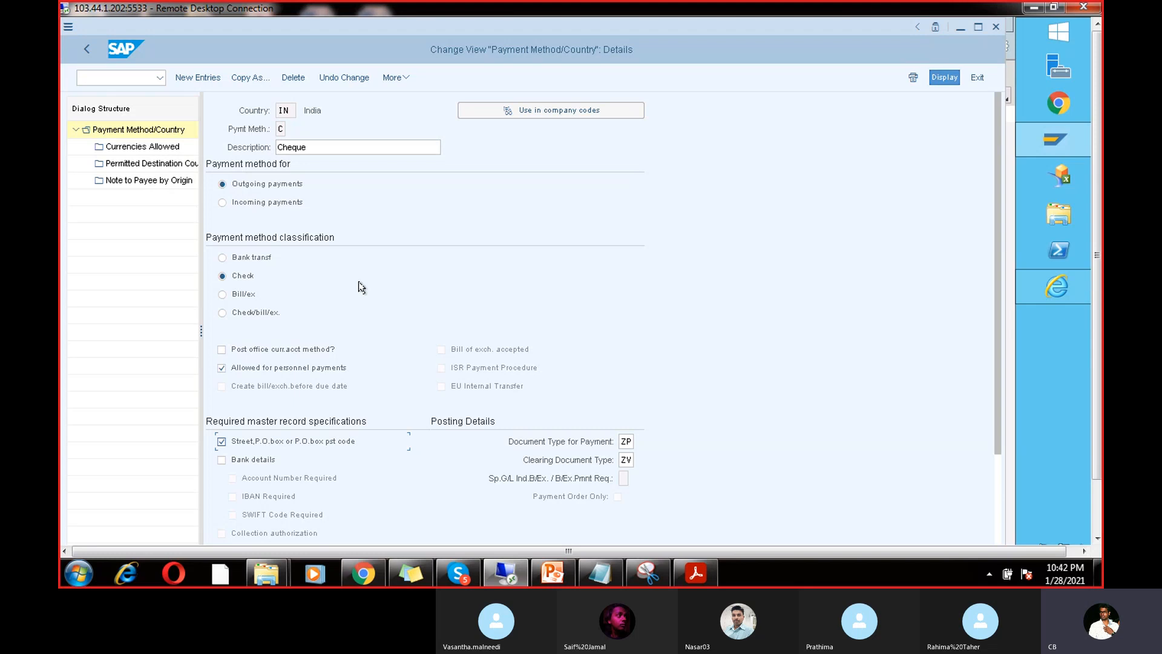
left_click(126, 77)
type("/nxk02")
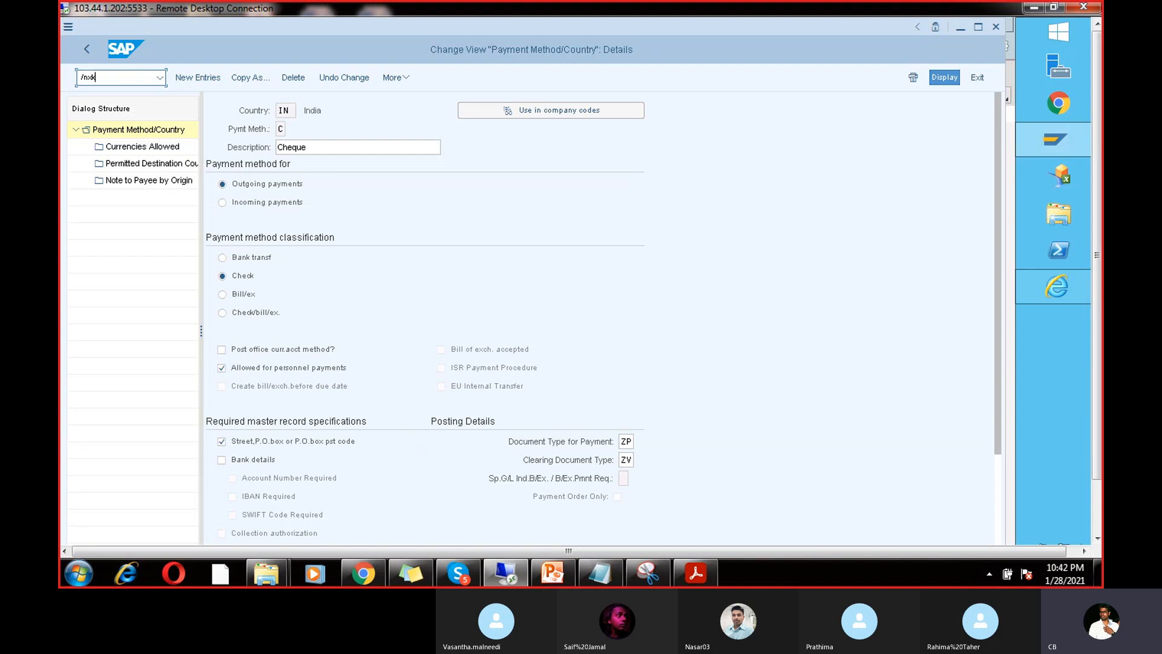
key("Return")
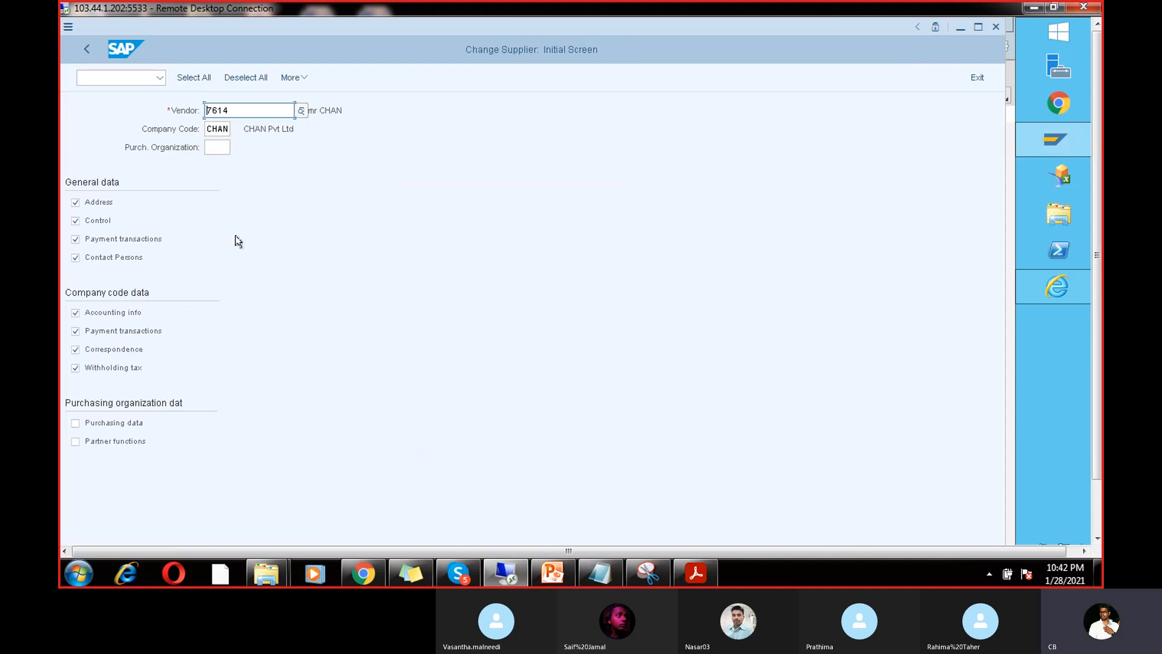
key("Return")
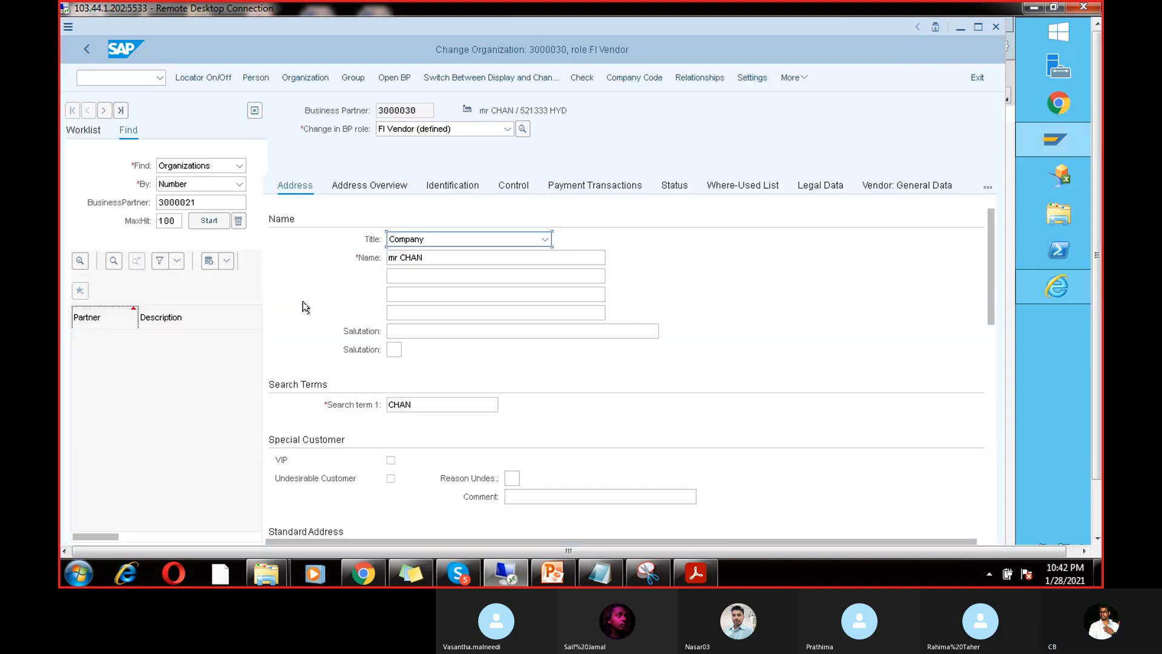
left_click_drag(993, 274, 989, 364)
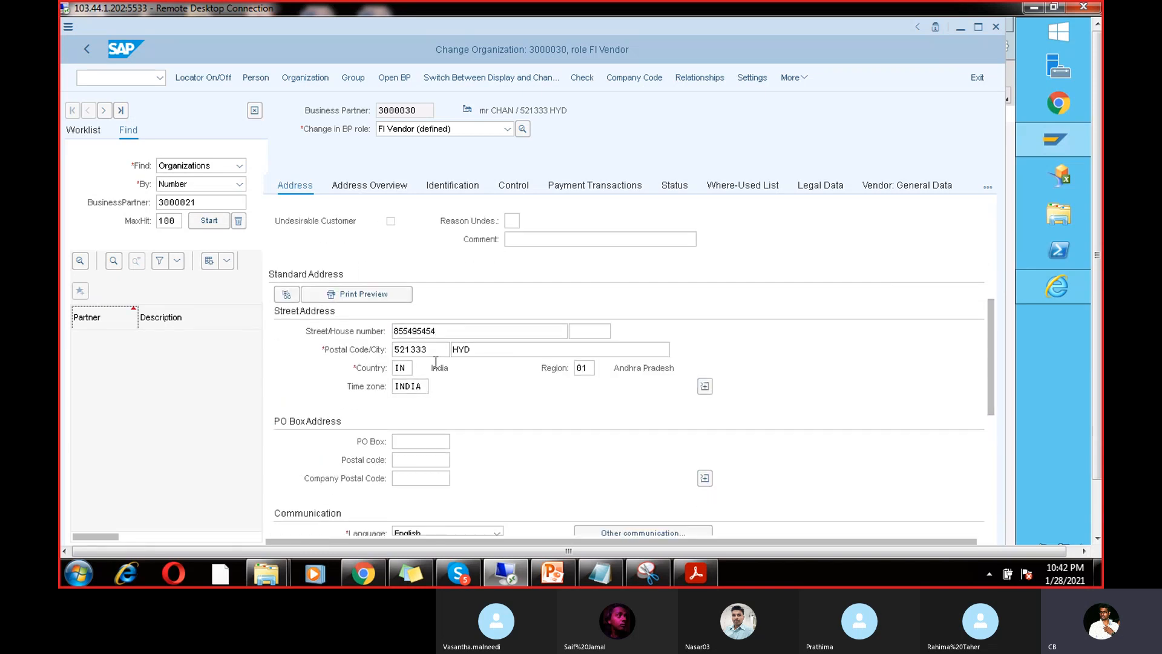
left_click_drag(435, 350, 390, 344)
left_click(417, 443)
left_click(425, 479)
left_click(564, 187)
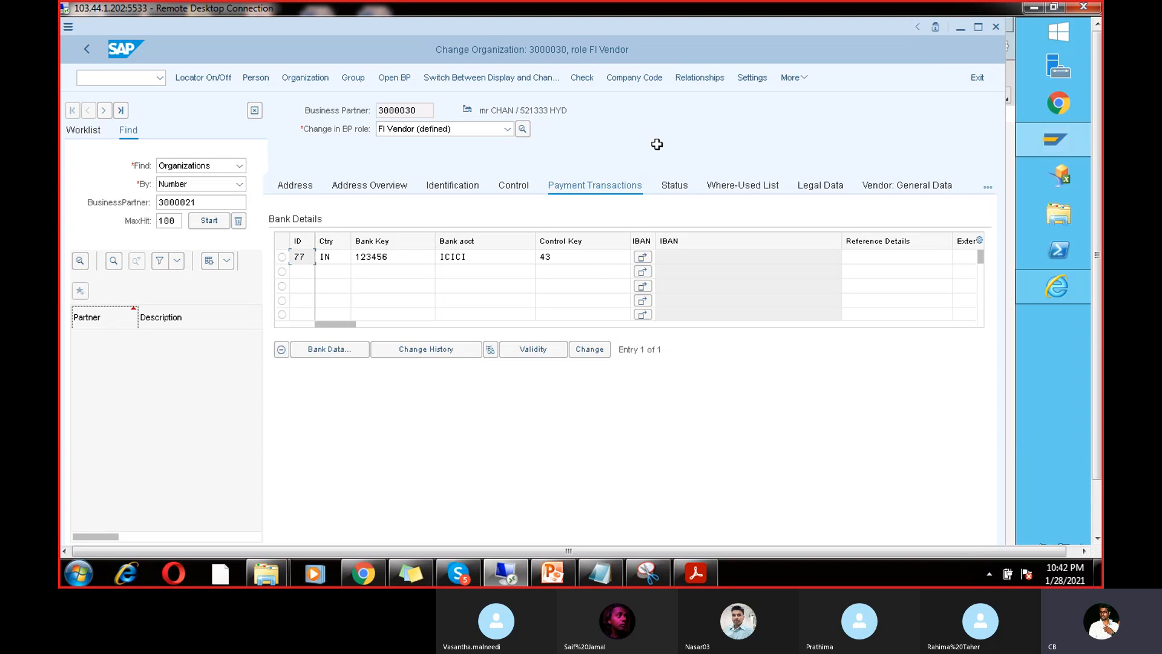
left_click(638, 78)
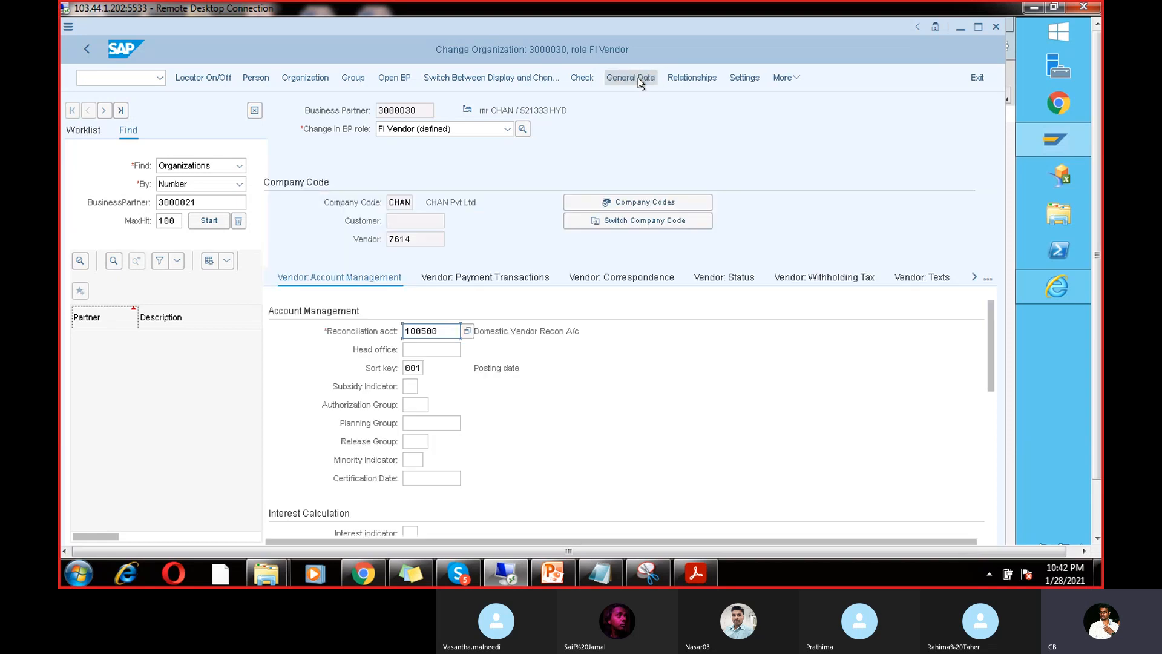
left_click(508, 273)
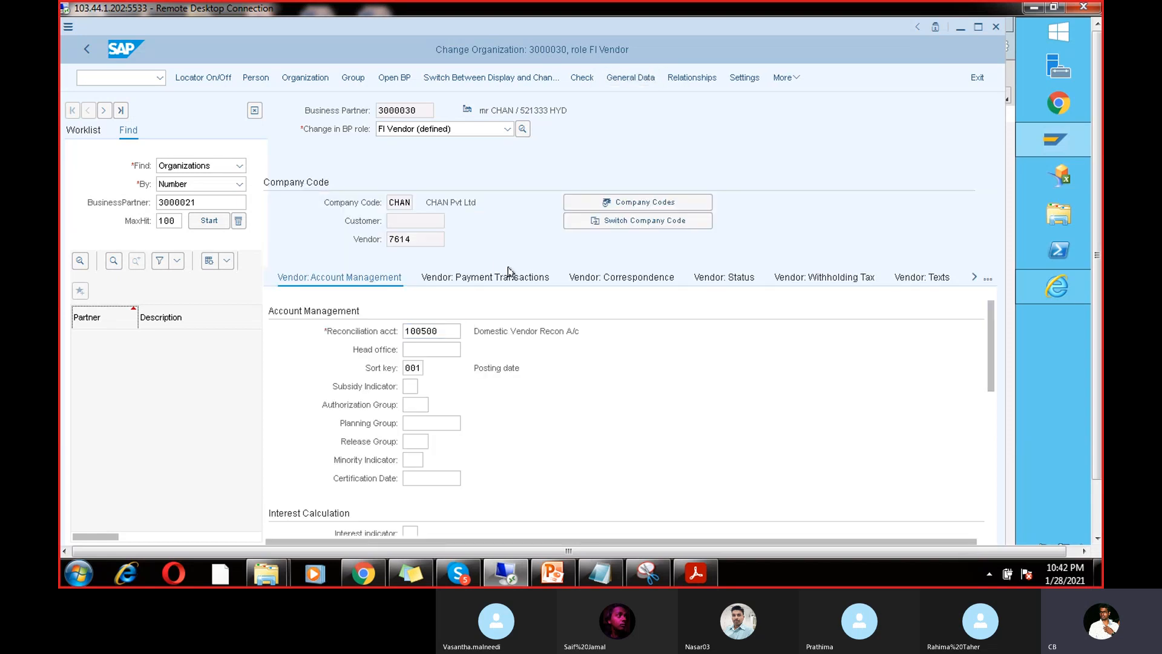
left_click(603, 279)
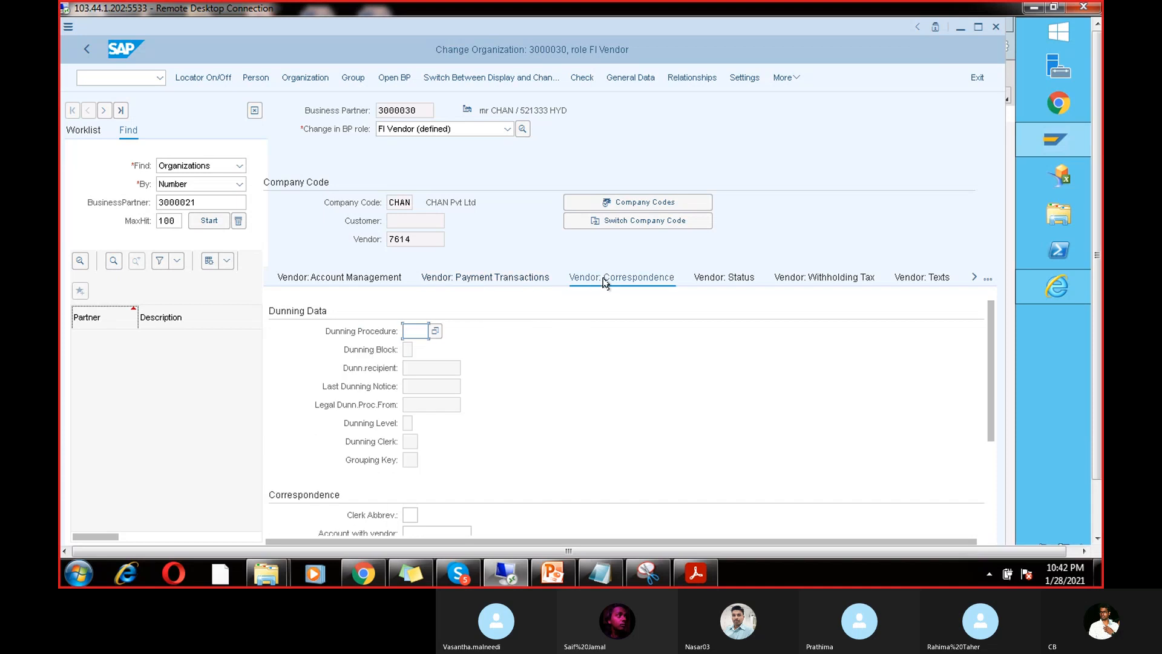
left_click(708, 281)
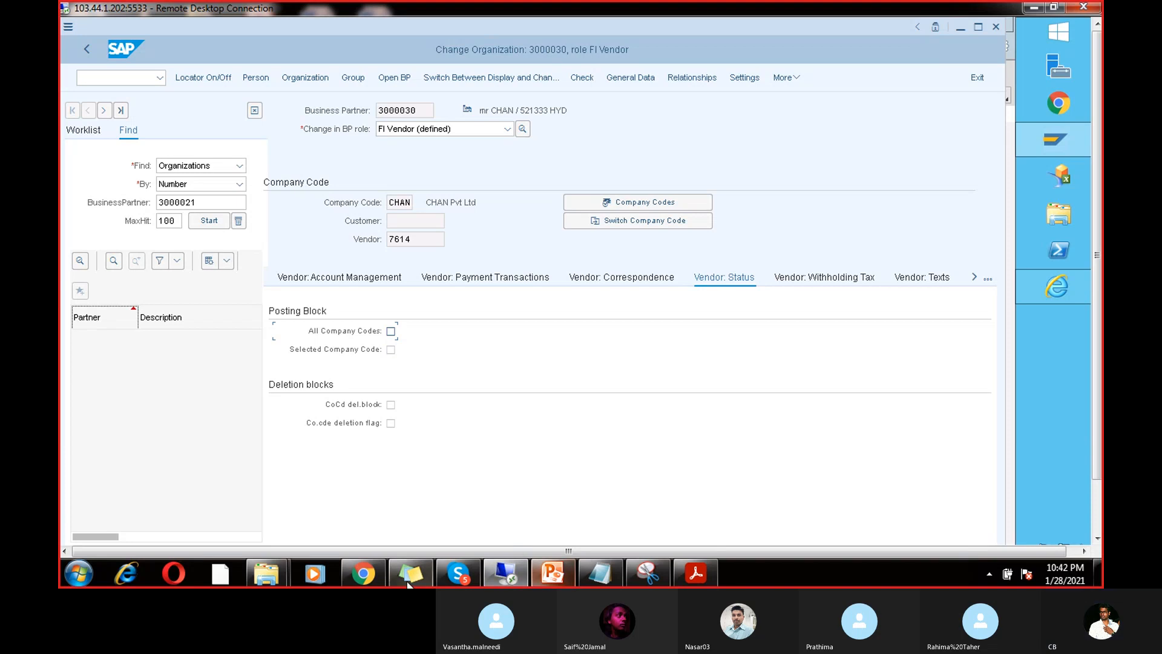
mouse_move(599, 572)
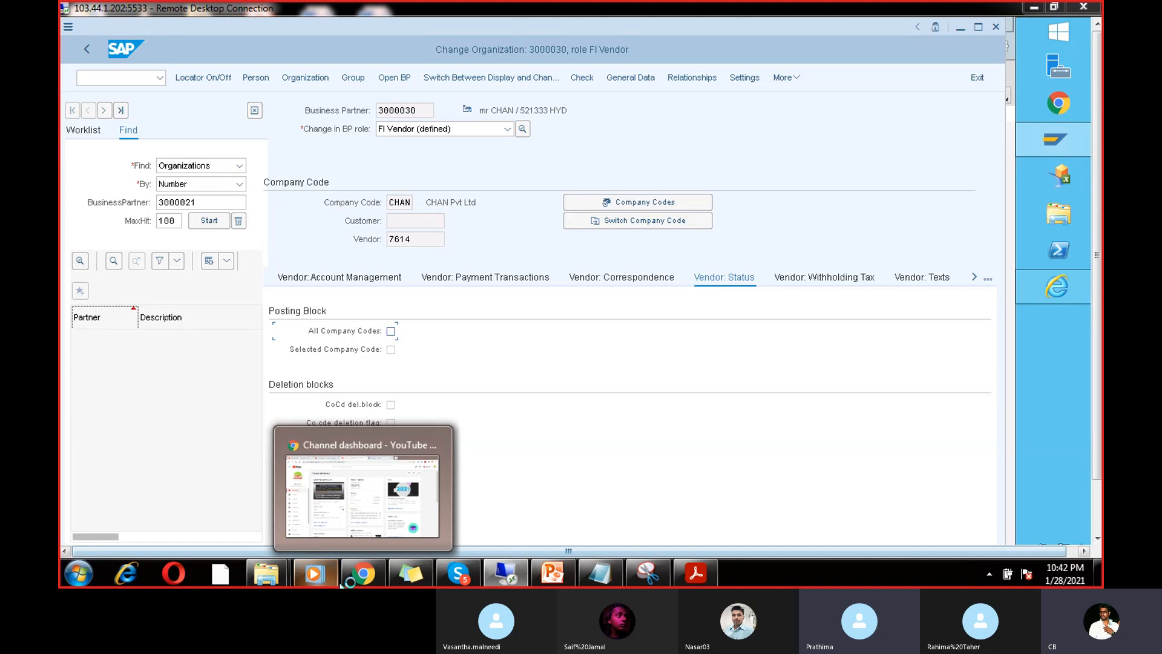
left_click(318, 575)
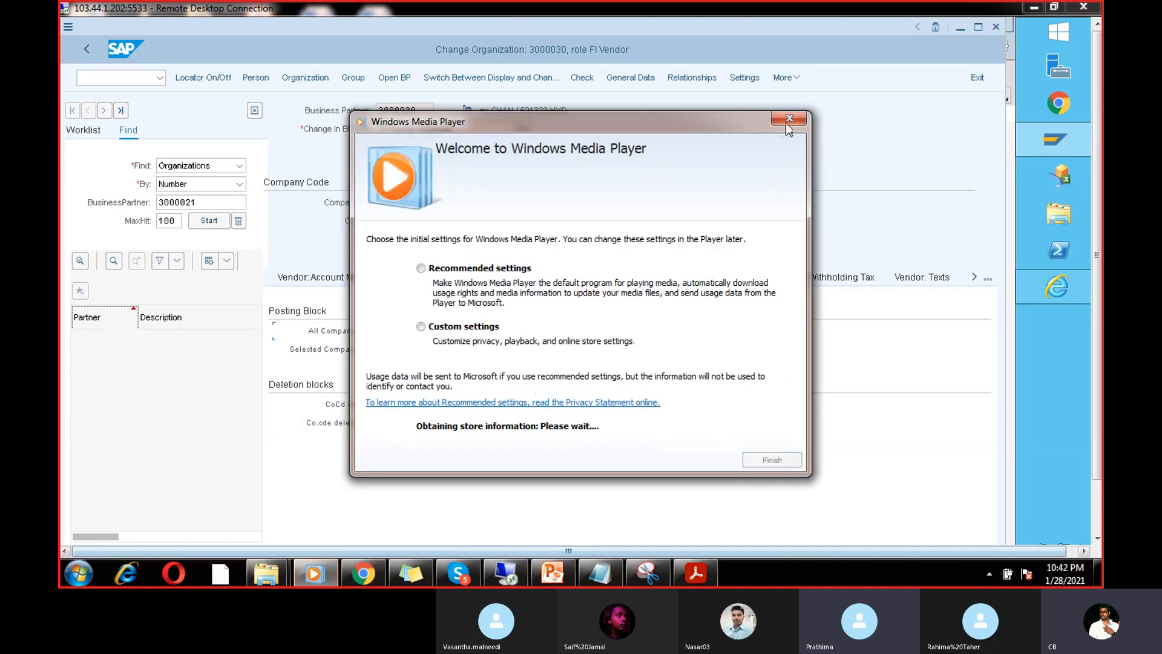
left_click(789, 118)
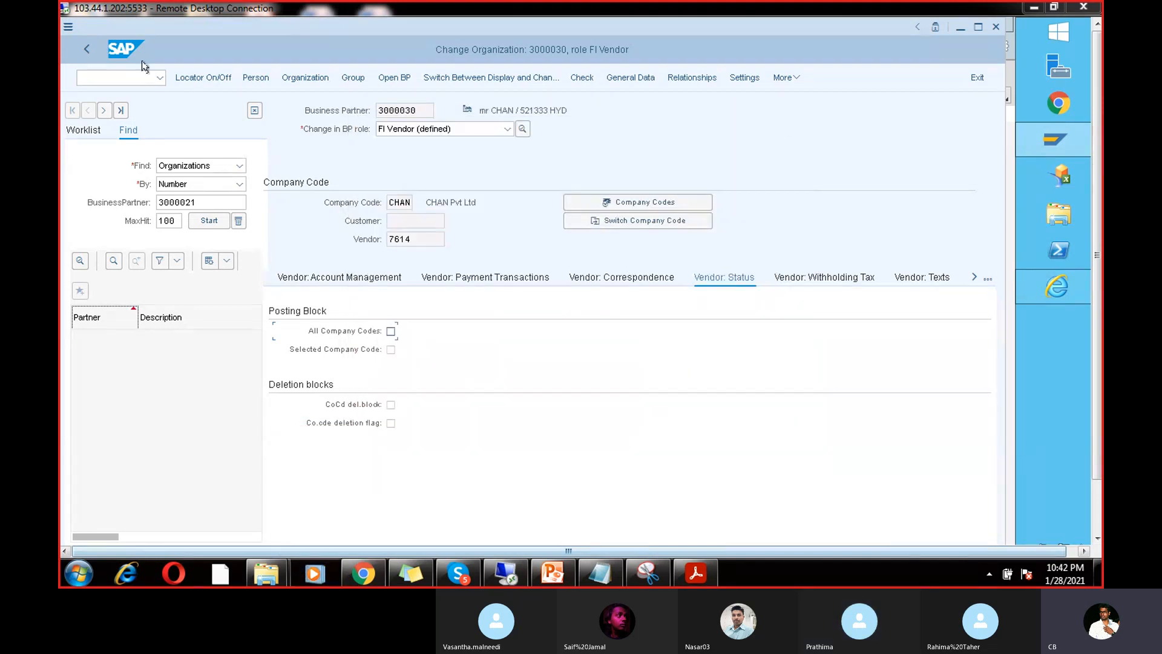
left_click(139, 77)
type("/n")
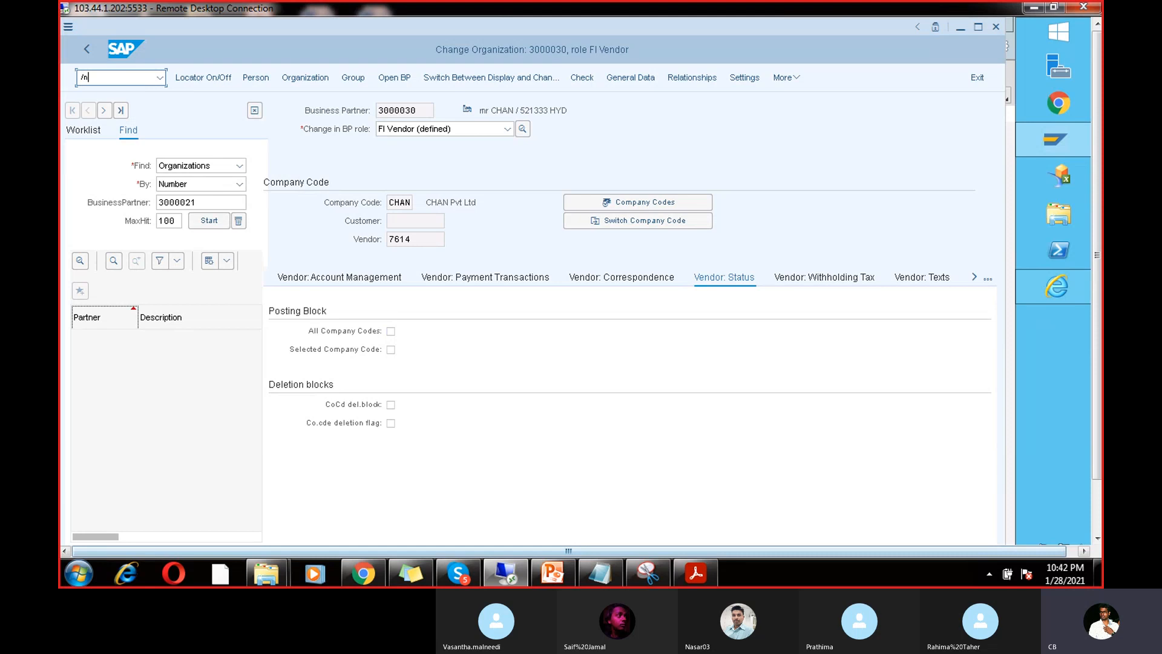
key("Return")
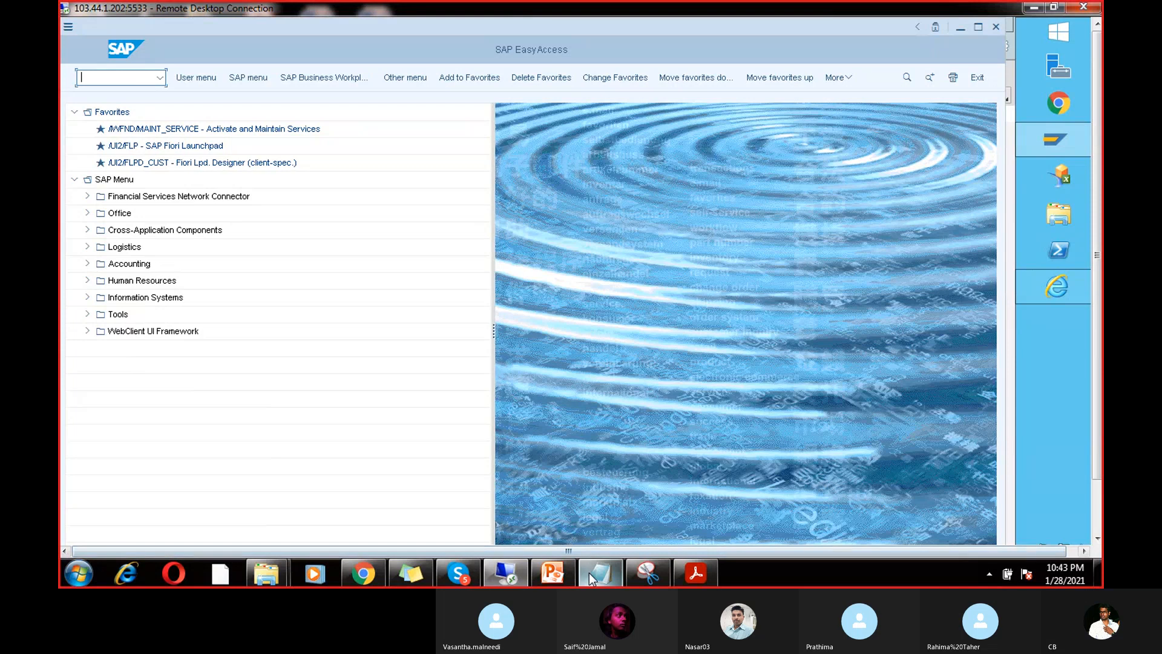
left_click(552, 572)
left_click(553, 572)
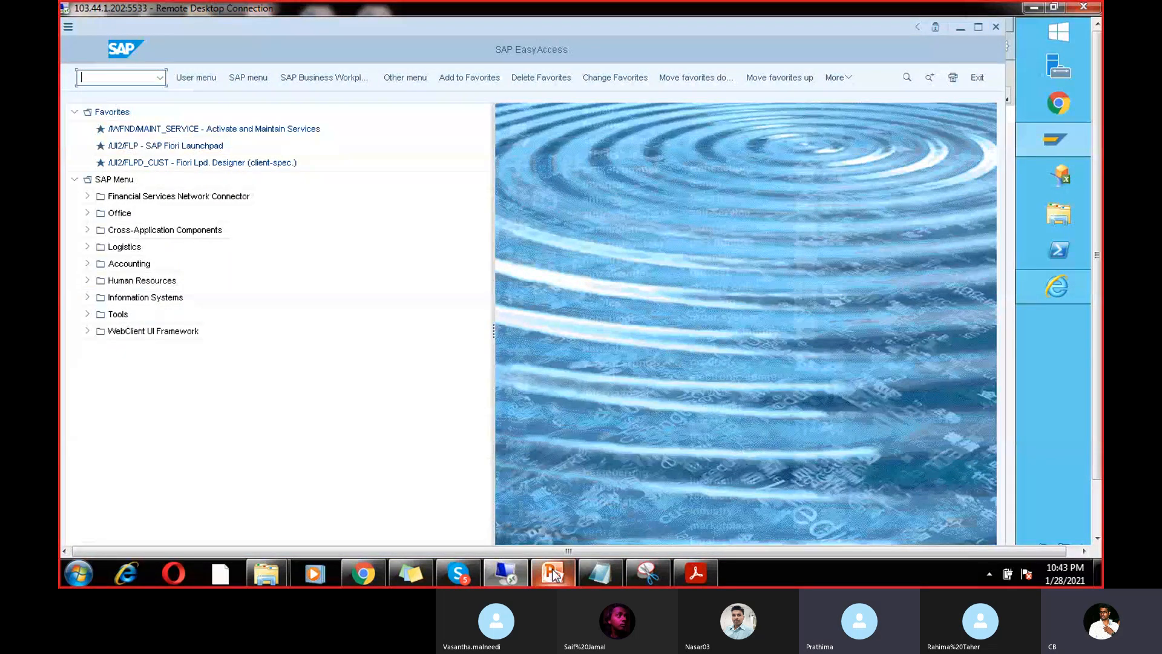
Step: Scroll the Chapter 13 APP PDF to point 7 on required vendor master details
left_click(695, 572)
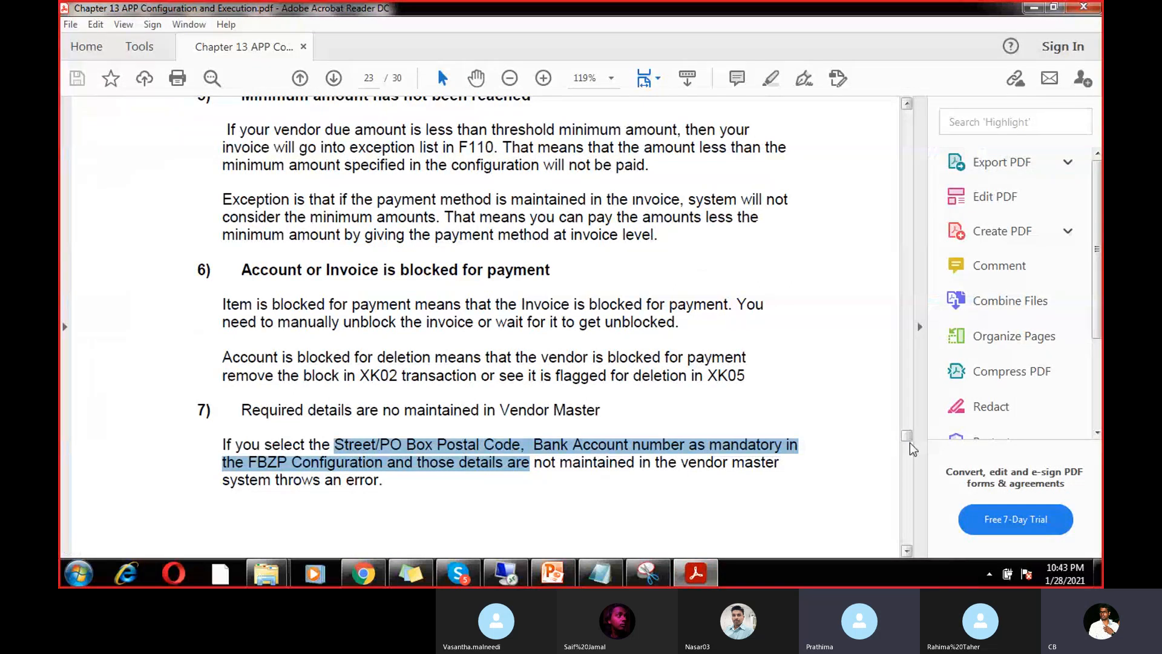
left_click_drag(908, 437, 909, 440)
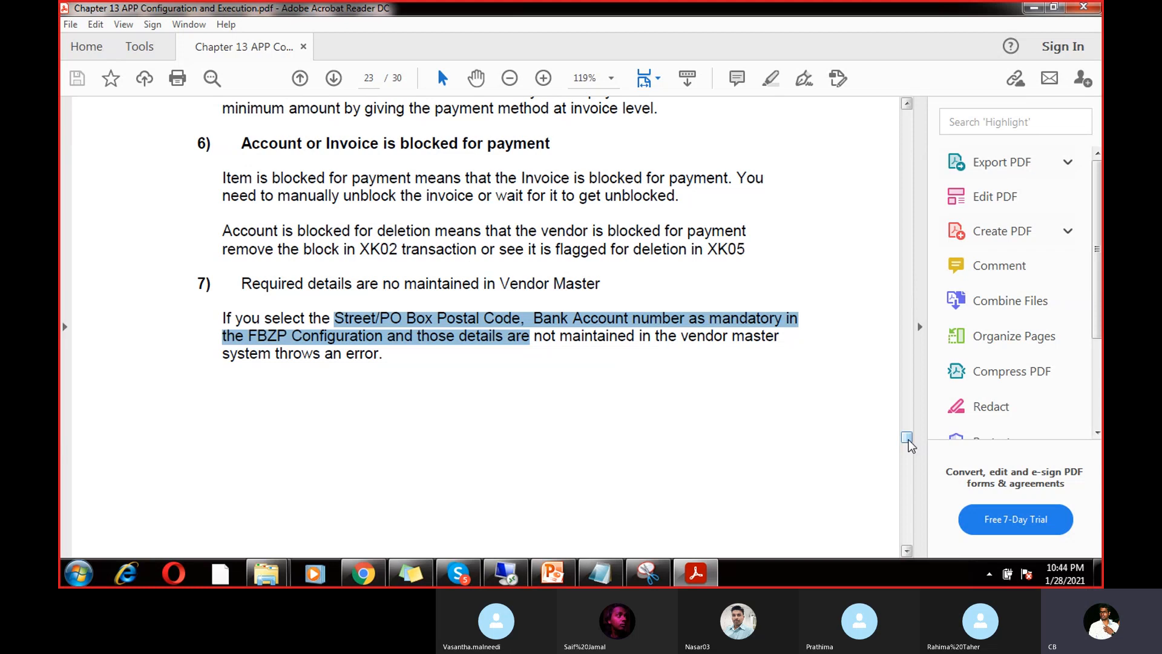
Step: Return to SAP, run transaction FBZP and select House banks
left_click(503, 575)
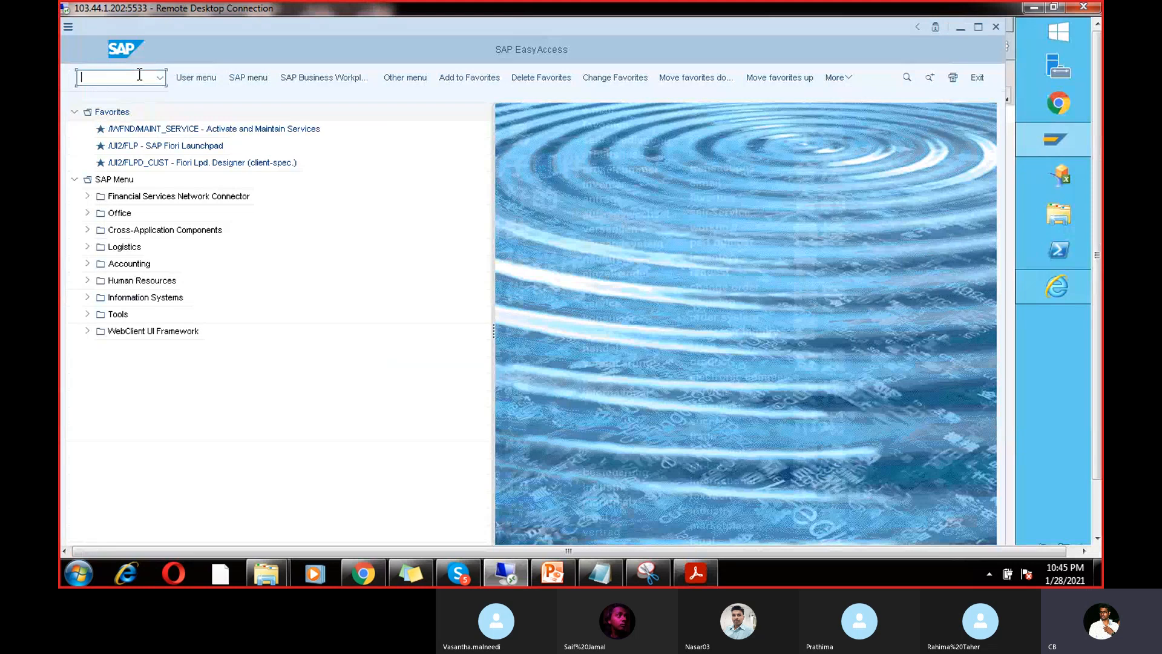
type("fbzp")
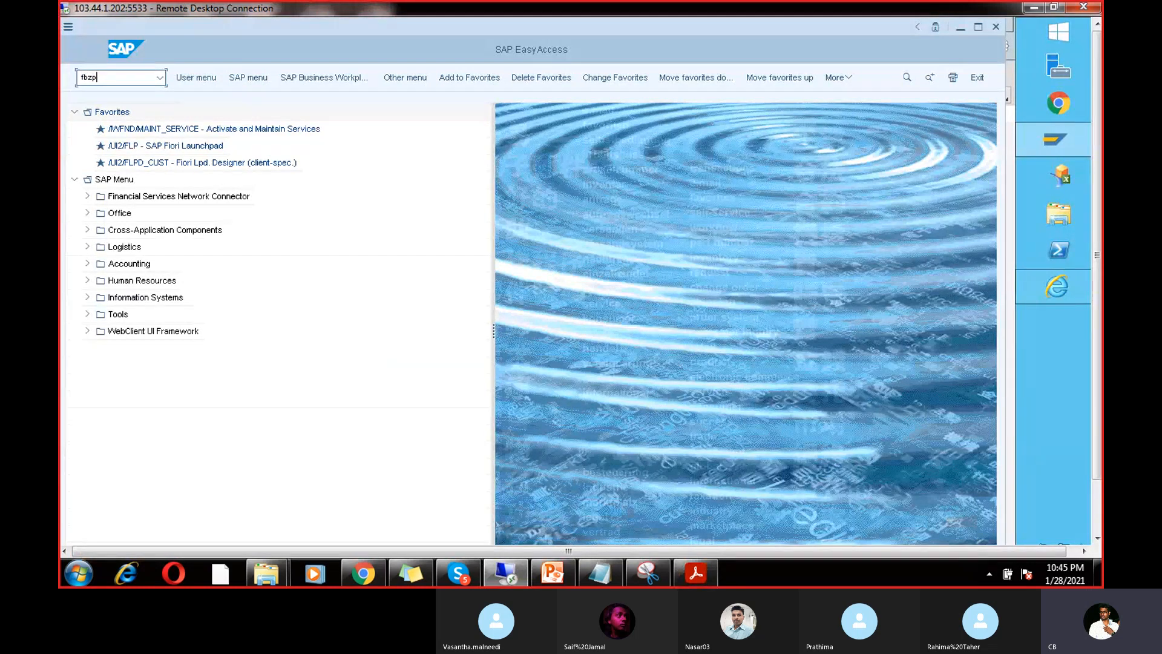
key("Return")
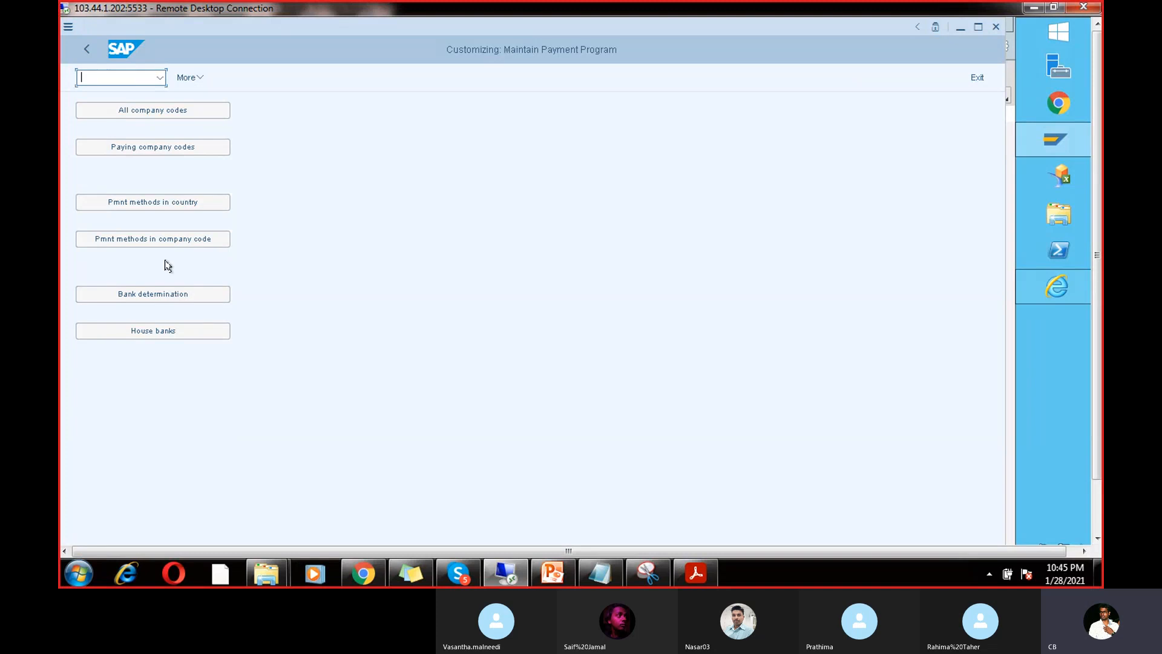
left_click(172, 341)
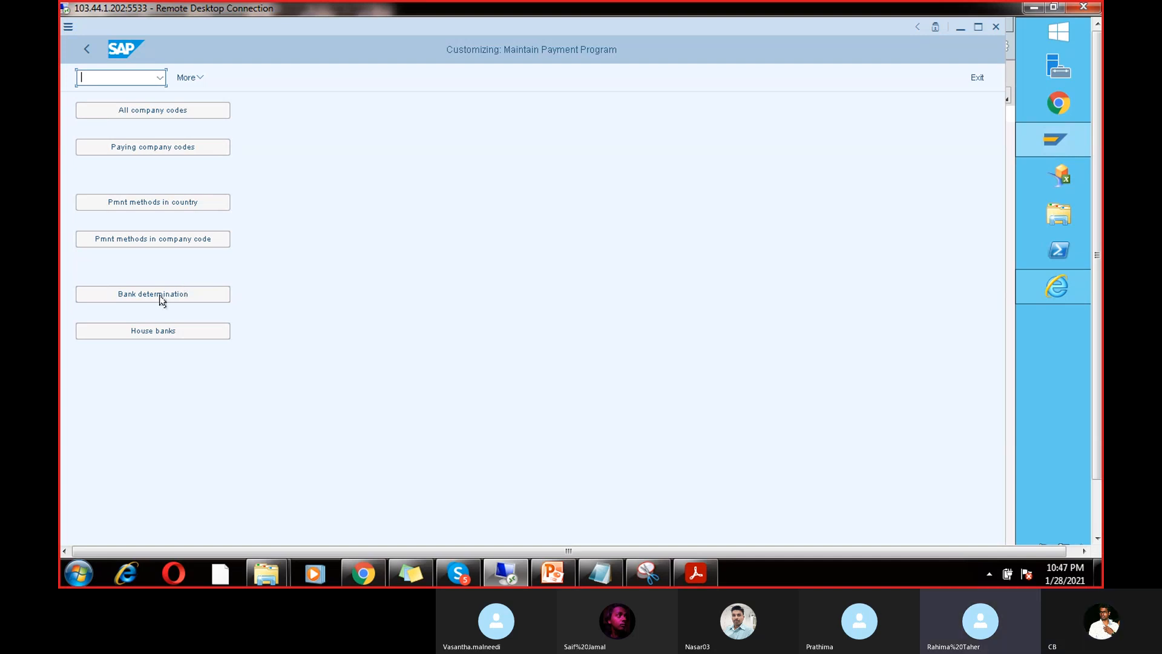
Step: Position the House banks company code list on CHAN and display its house banks
left_click(179, 330)
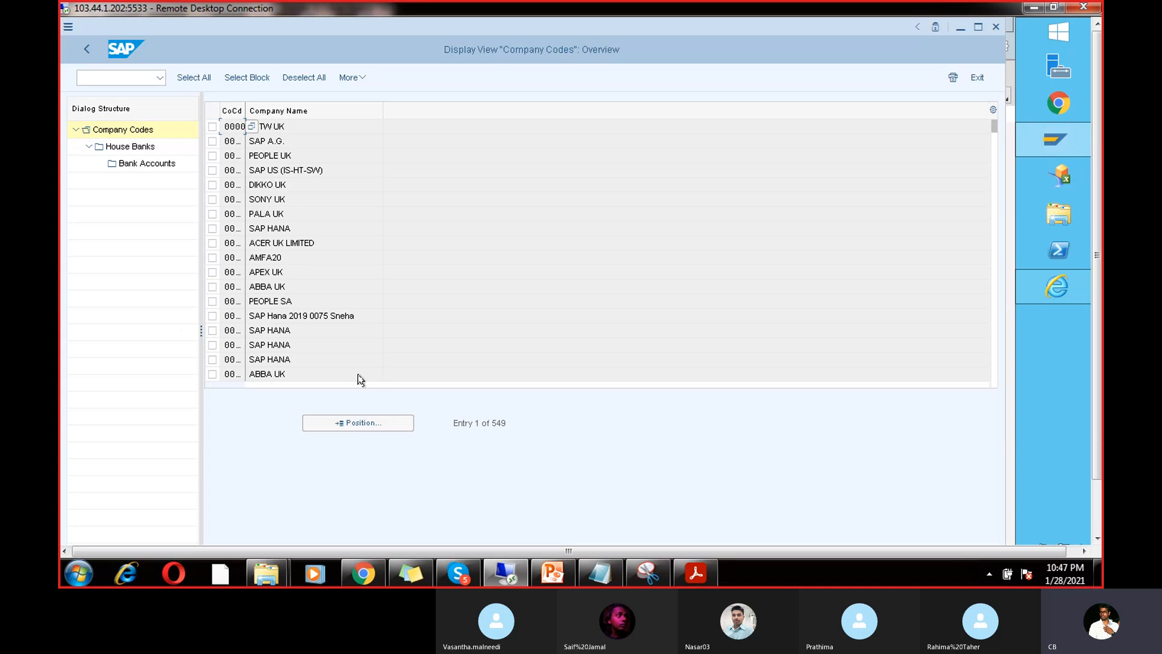
left_click(365, 426)
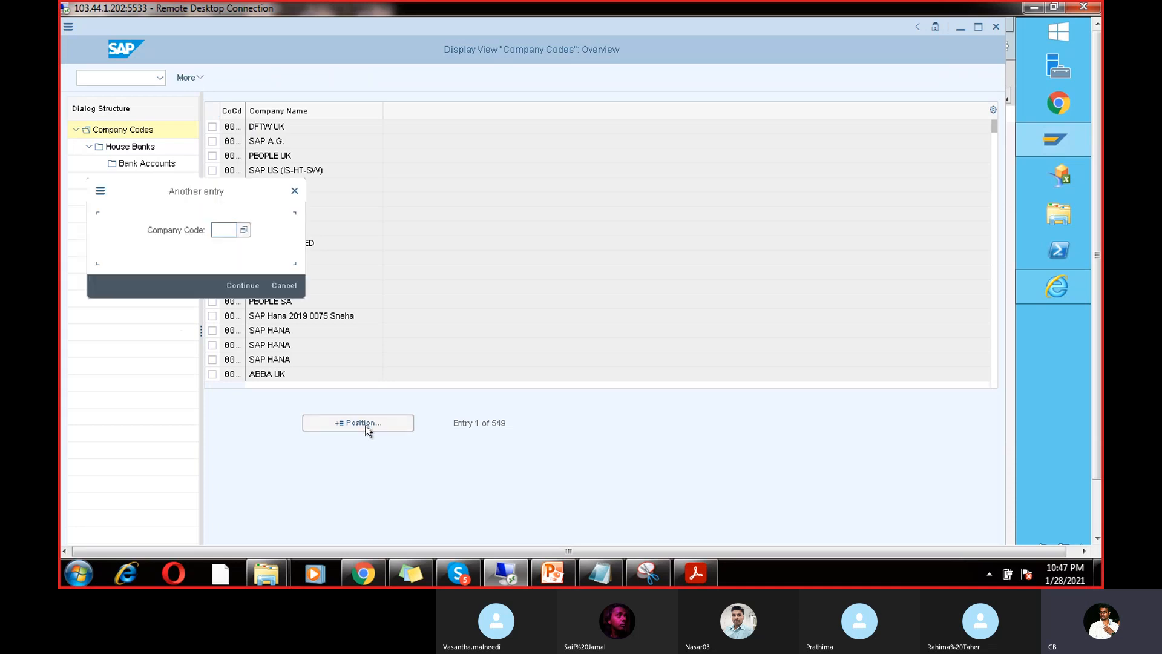
type("CHAN")
key("Return")
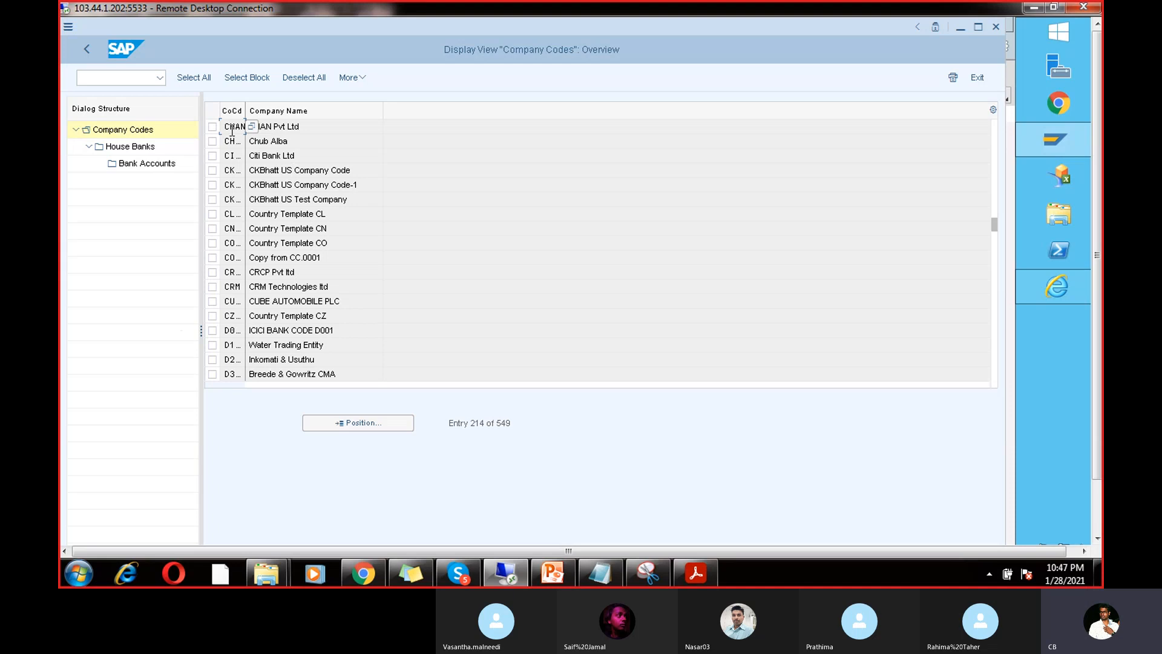
left_click(212, 128)
left_click(148, 149)
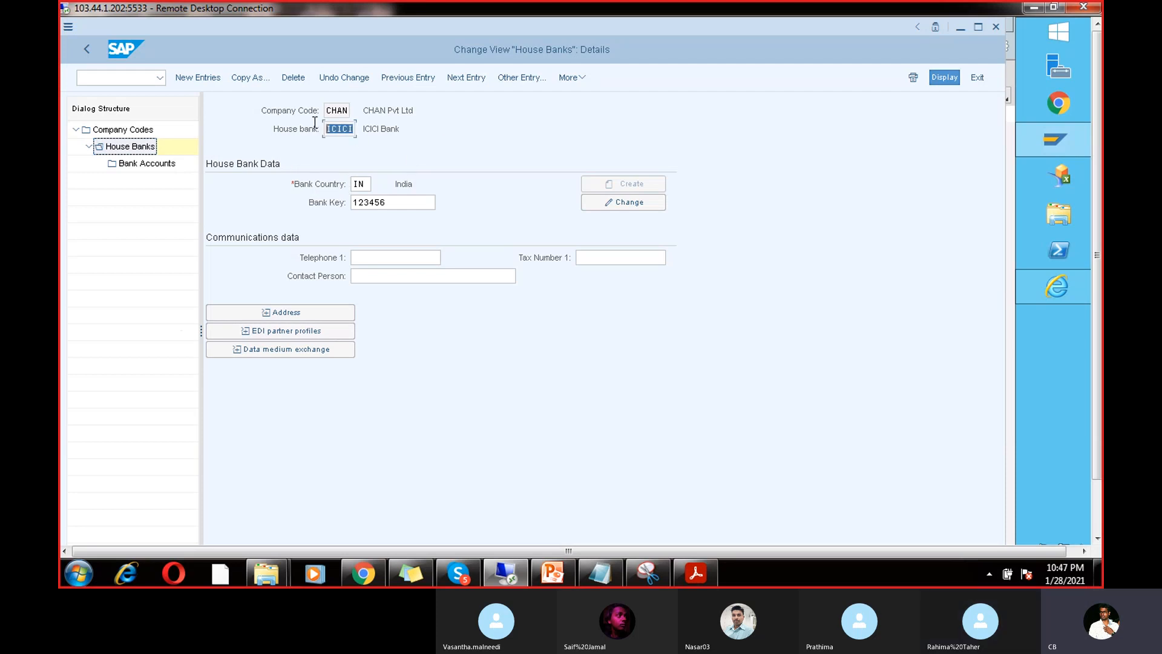
Step: Review house bank ICICI's country IN, bank key and address, then switch to Skype
left_click(367, 183)
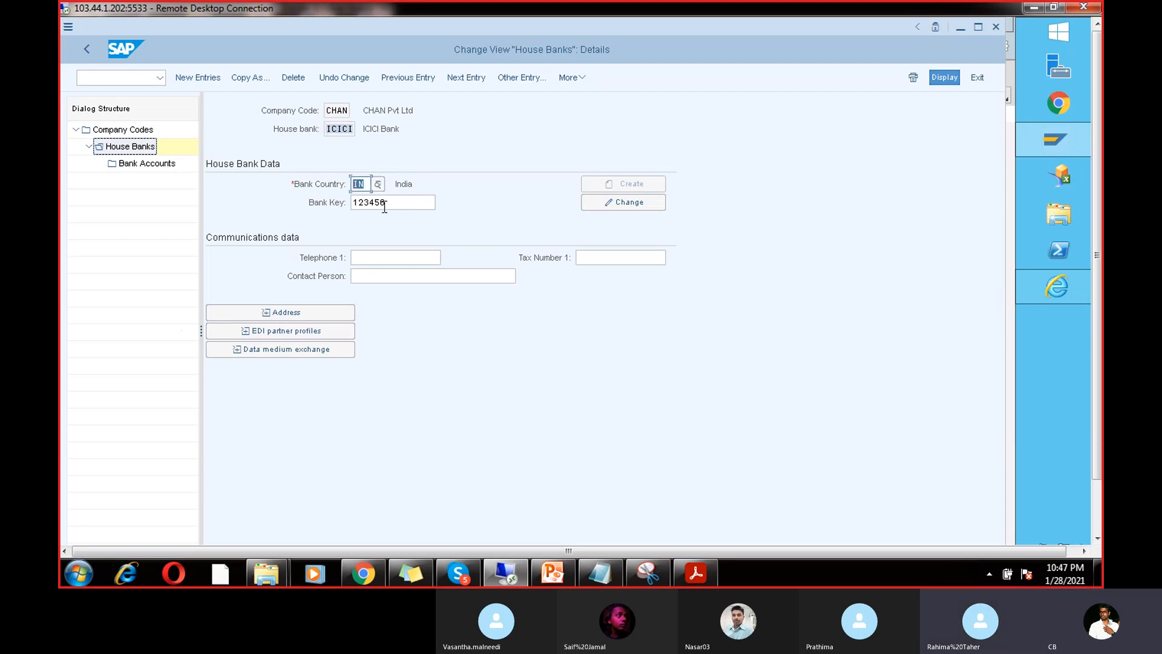
key("Tab")
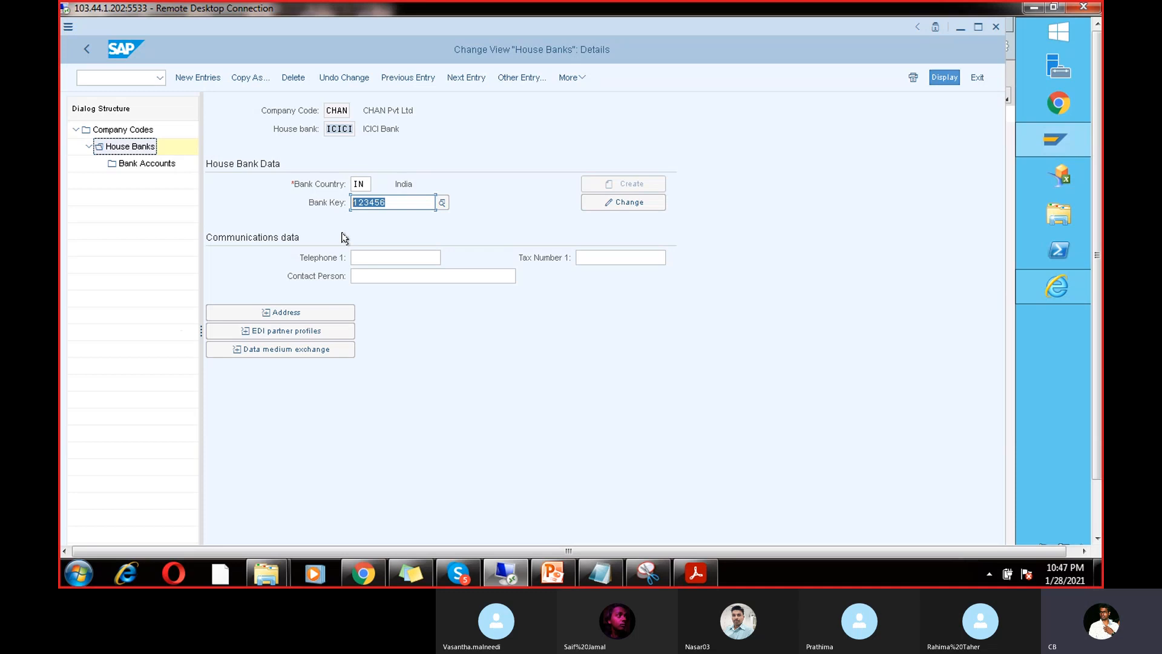
left_click(303, 311)
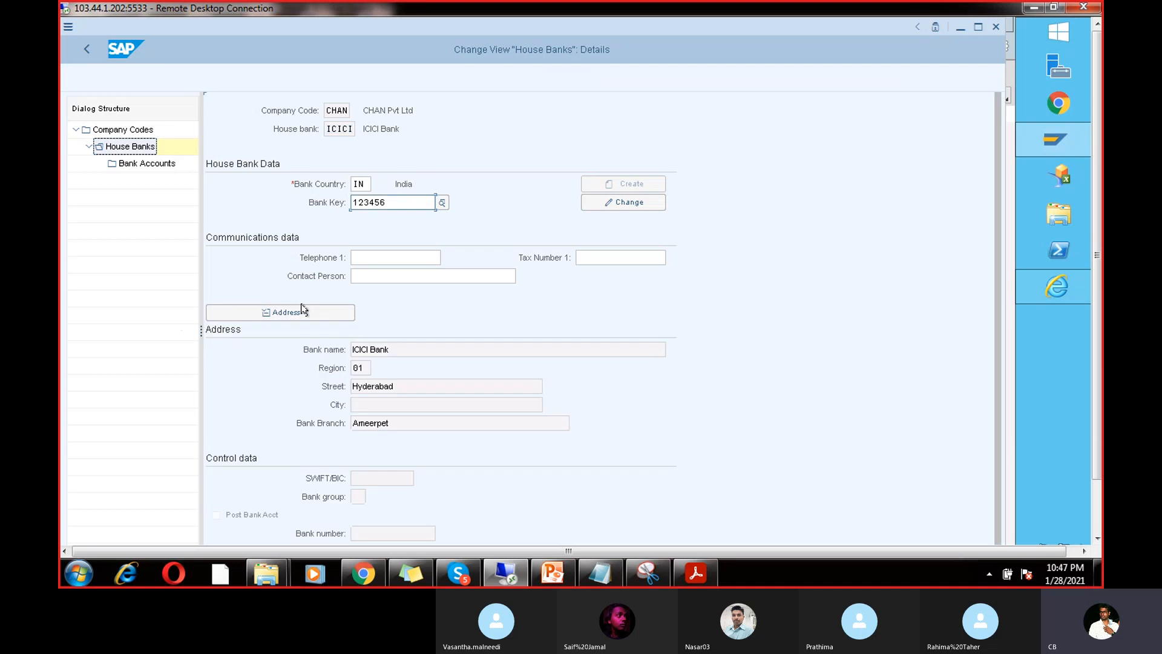
left_click(458, 572)
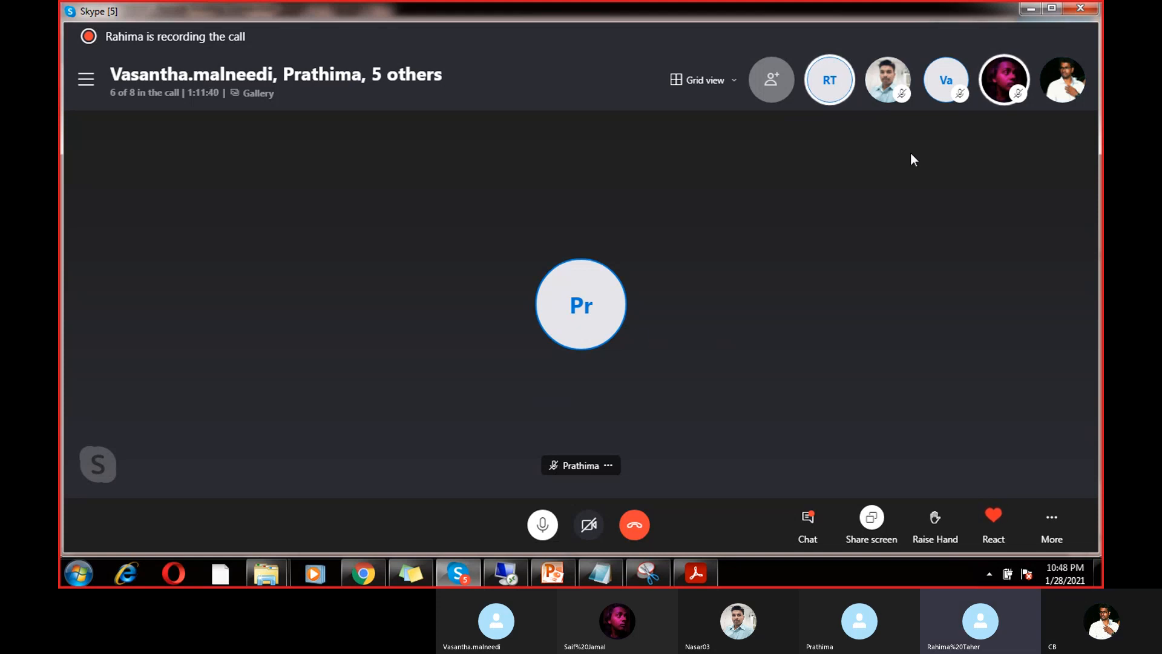
Step: Minimize the YouTube Studio browser and return to SAP's ICICI house bank details
left_click(365, 570)
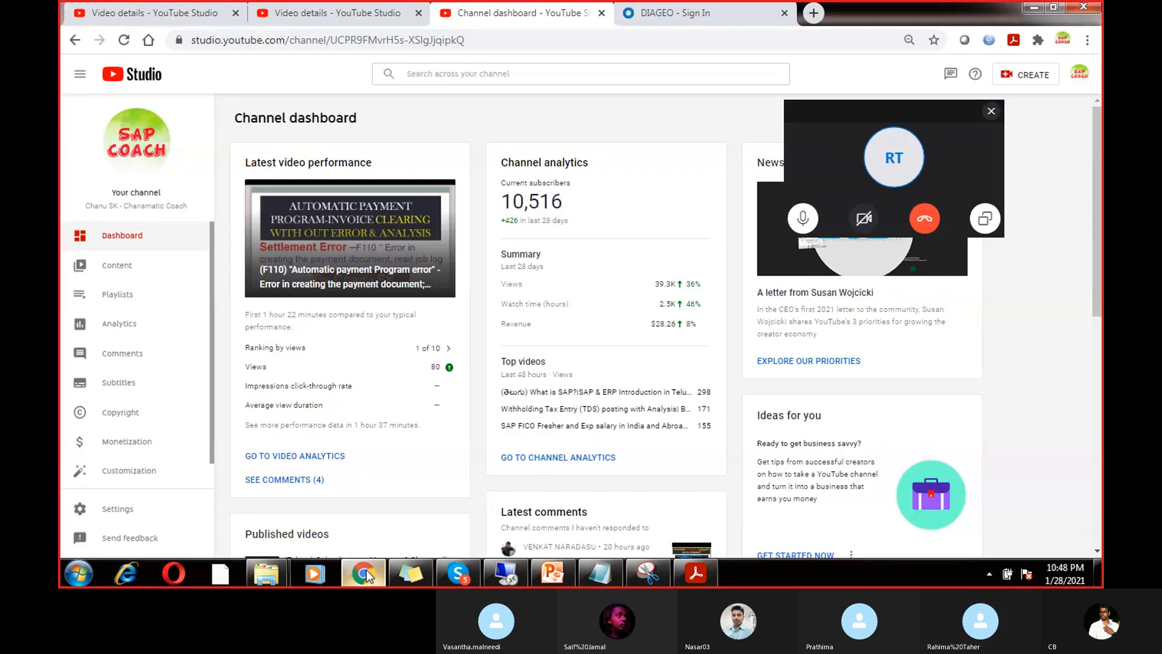
left_click(365, 569)
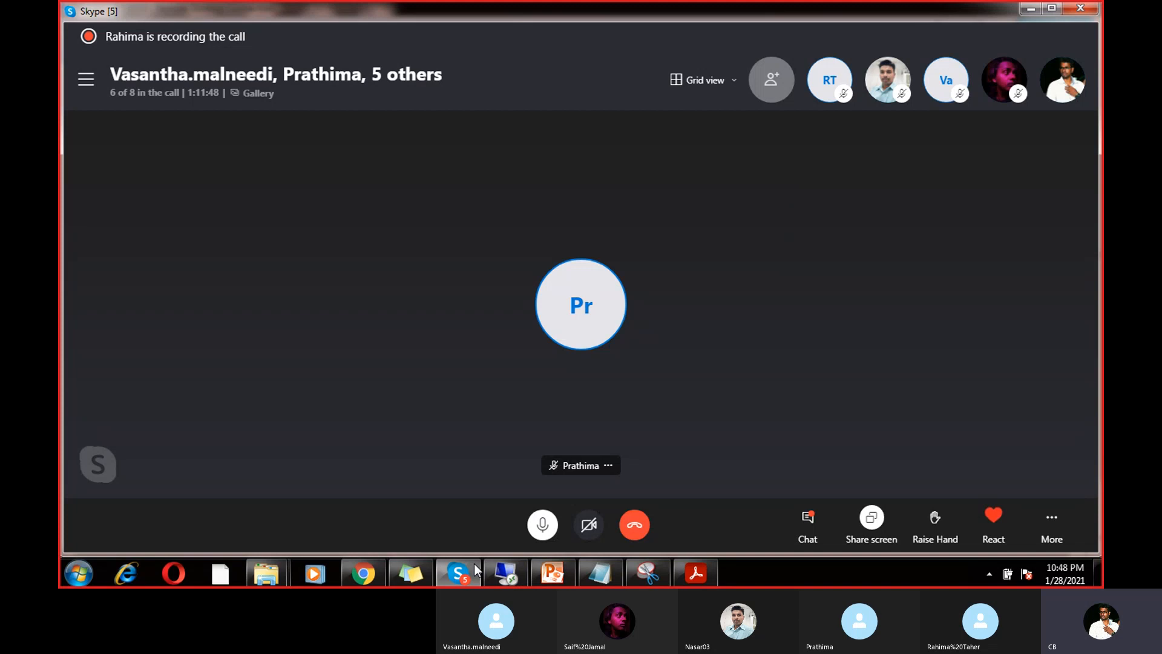
left_click(511, 568)
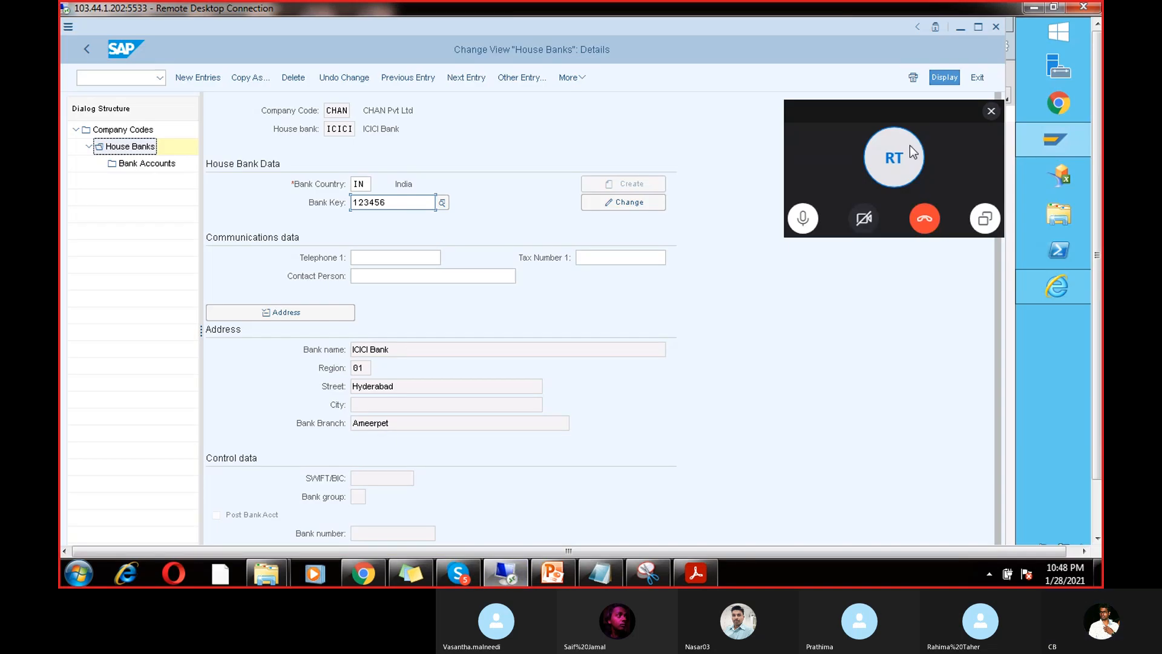
Step: Close Skype's call overlay to reveal ICICI's bank key 123456, street Hyderabad, branch Ameerpet
left_click(991, 111)
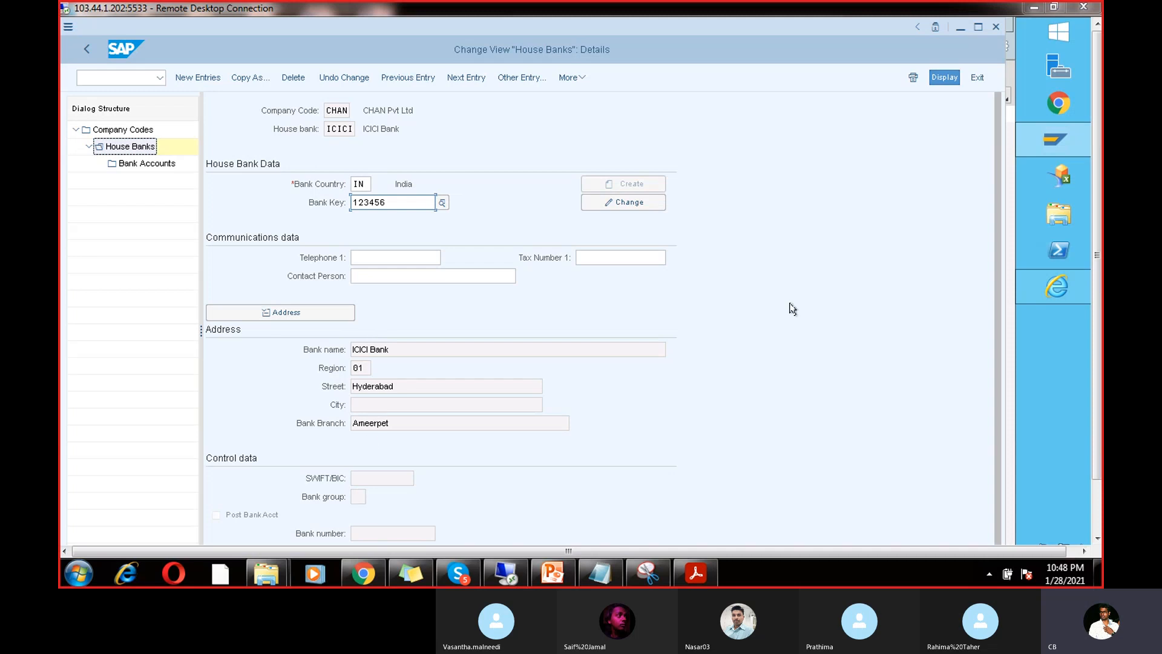
left_click_drag(1102, 322, 1103, 282)
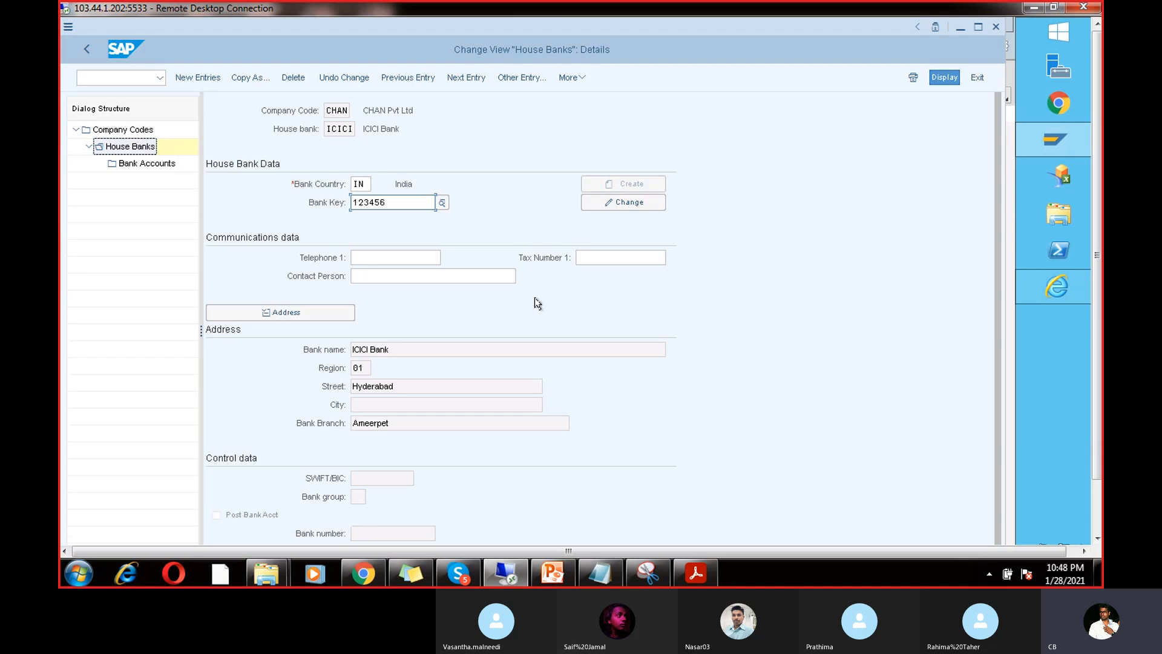
Step: Open the ICICI house bank's account ICIC1 (G/L 200102) and launch Maintain Bank Account in the browser
double_click(146, 164)
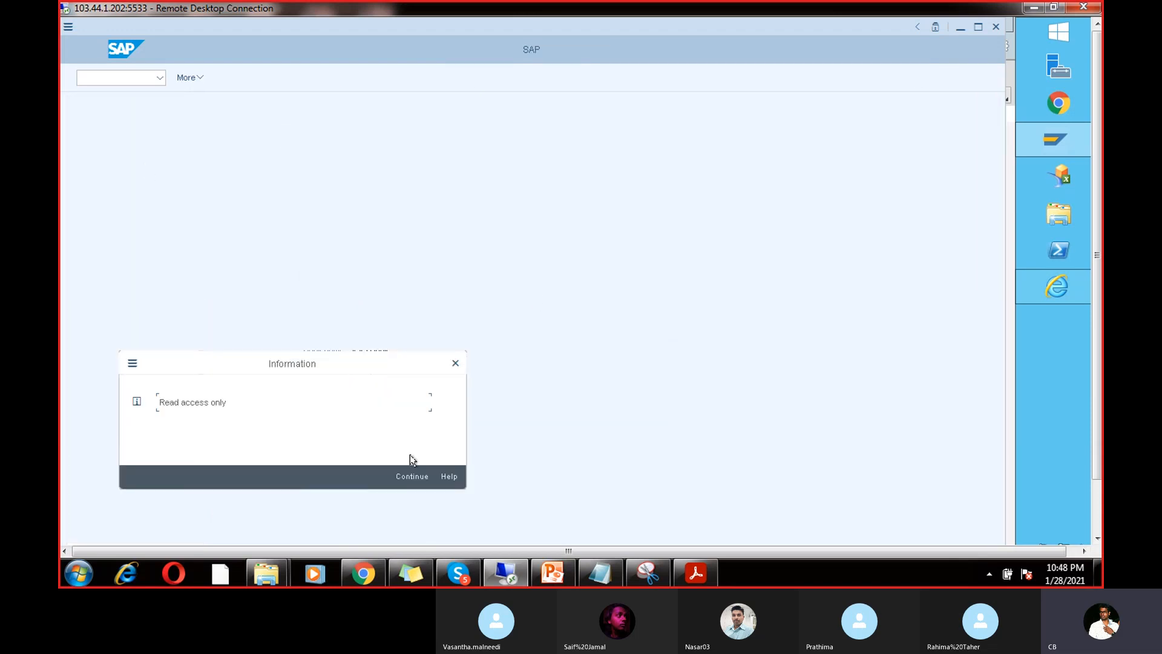
left_click(413, 476)
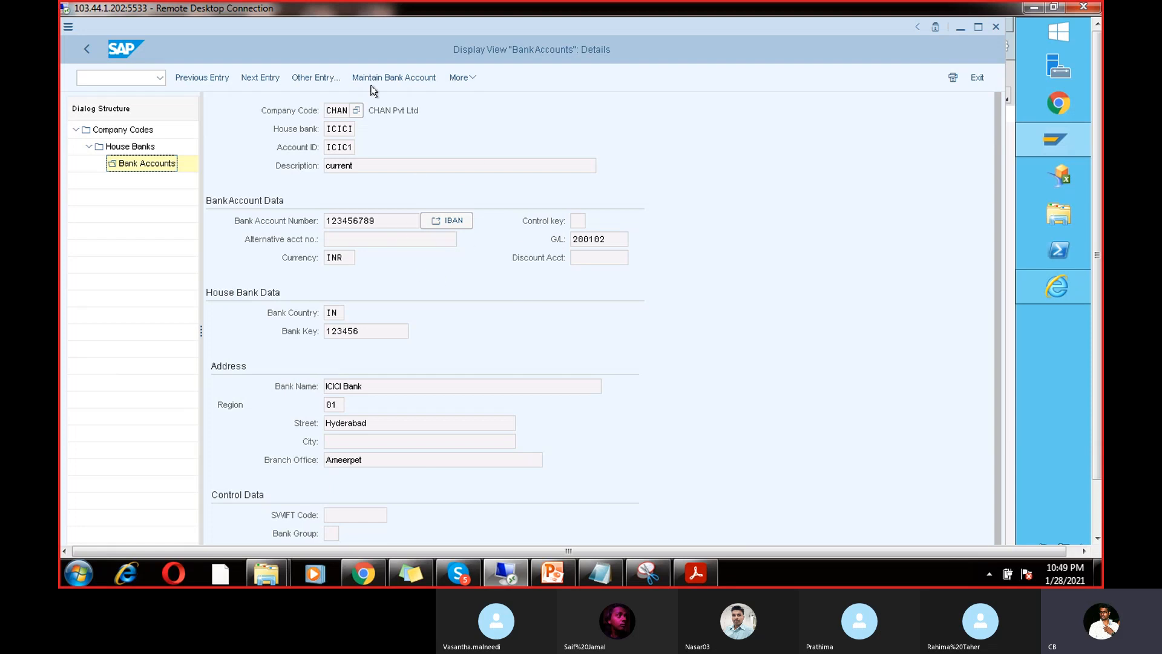
left_click(398, 77)
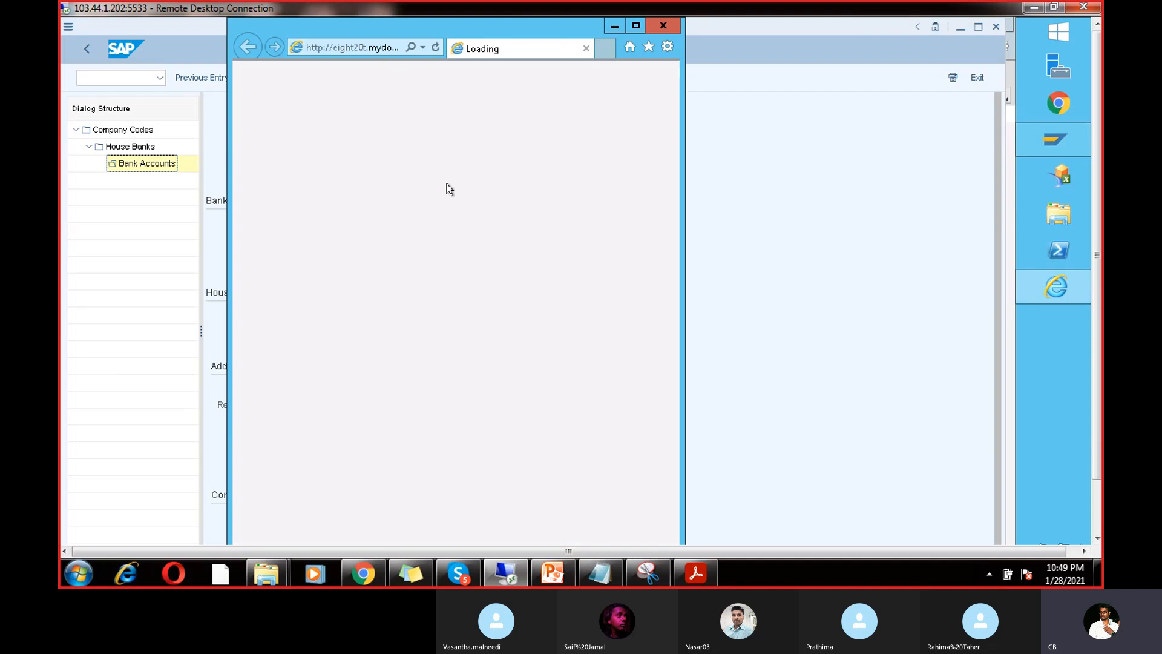
Step: Review the ICICI bank account's bank key 123456 and account operations, then close the browser window
left_click(637, 25)
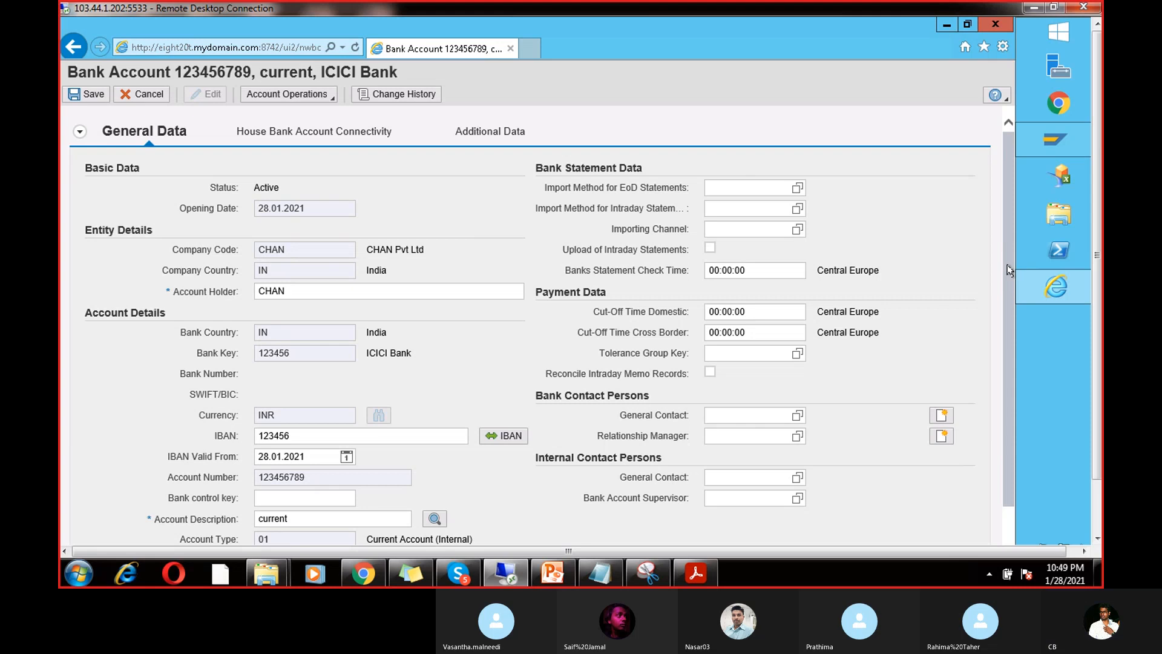
left_click_drag(1009, 270, 1012, 358)
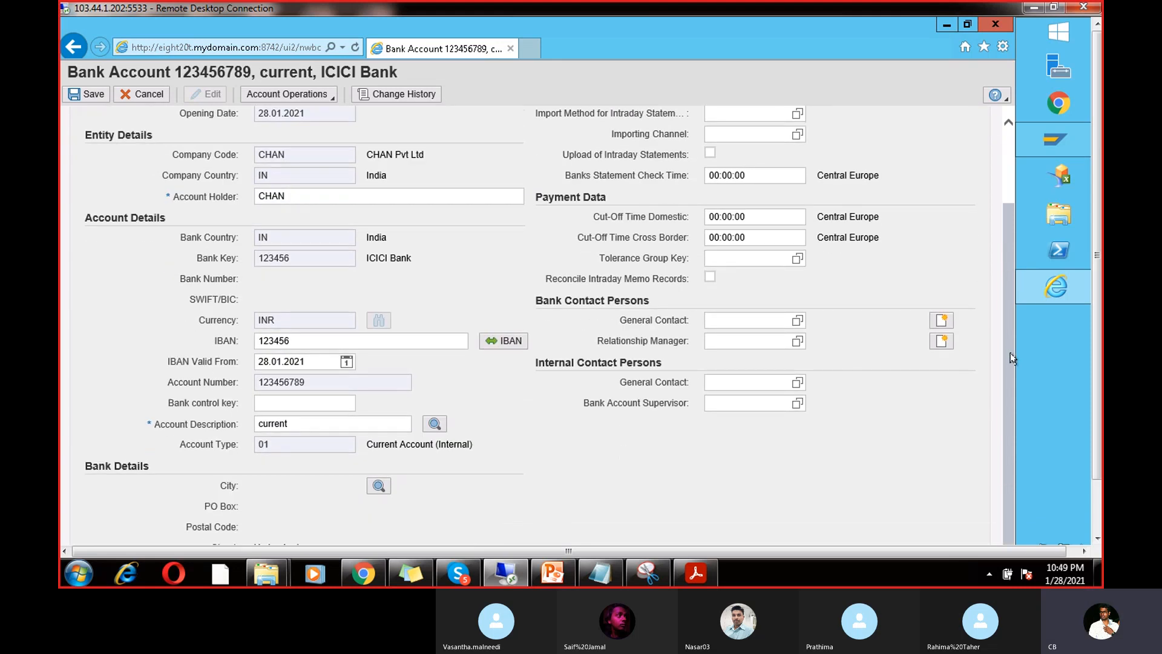
left_click_drag(1013, 357, 1007, 316)
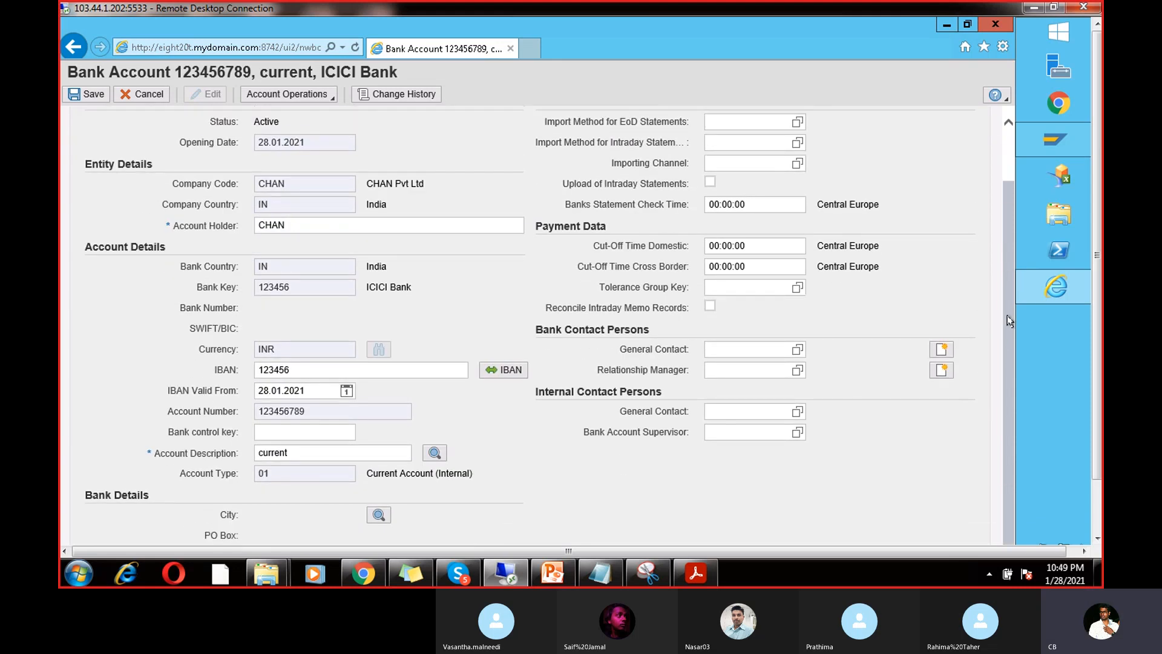
left_click(298, 288)
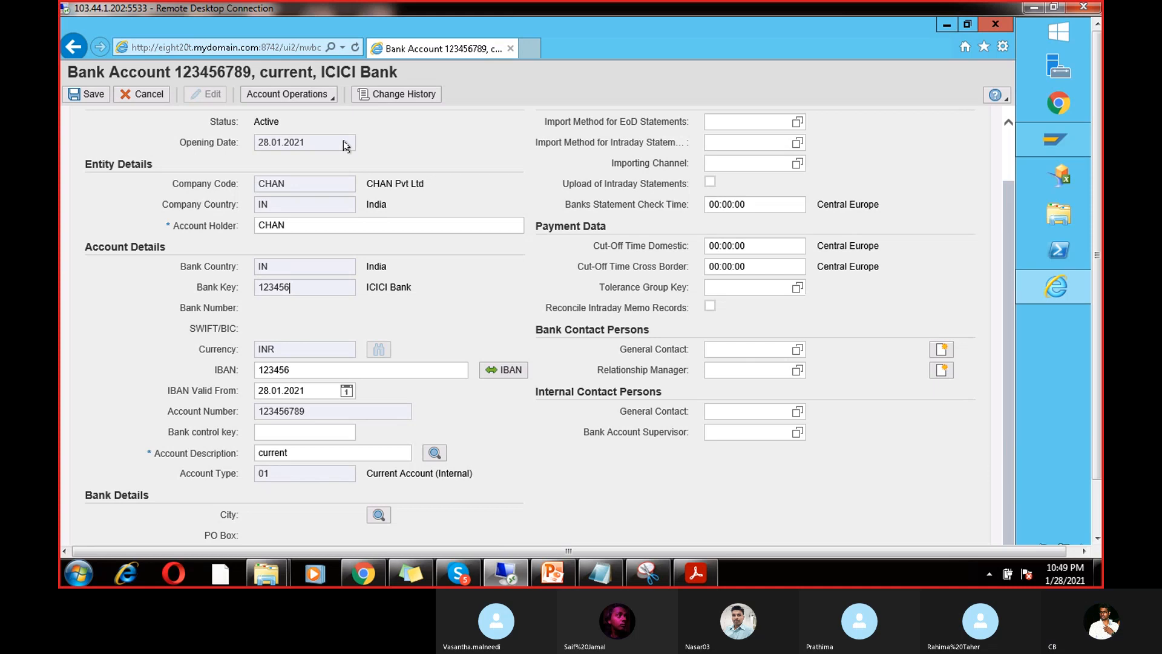
left_click(294, 95)
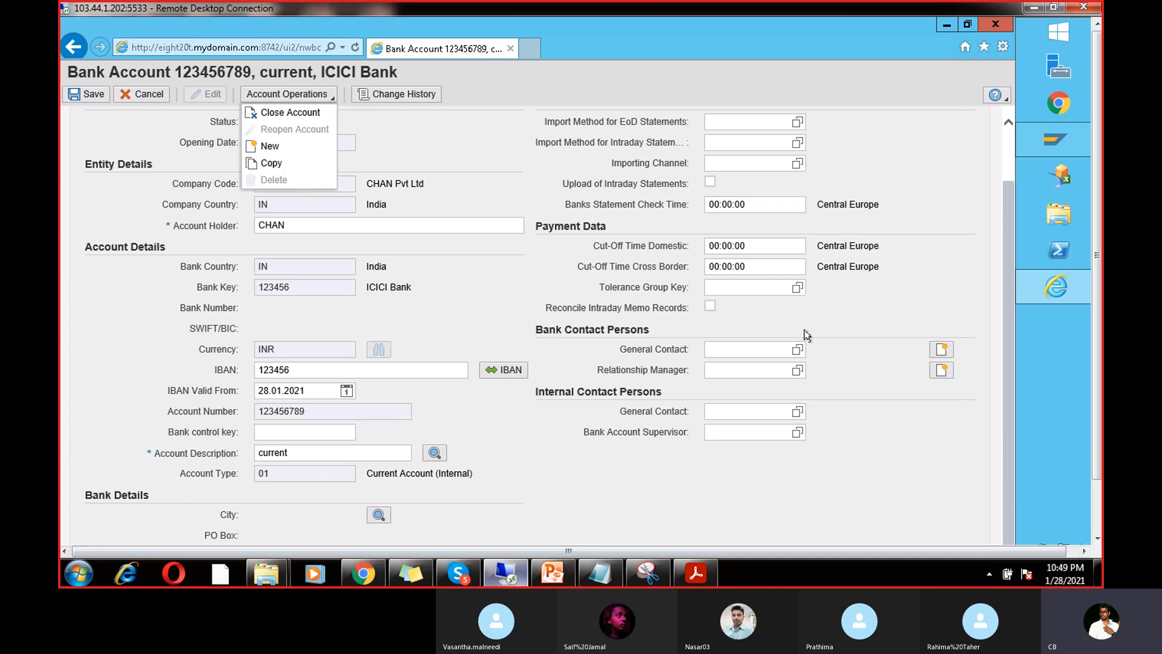
left_click(996, 25)
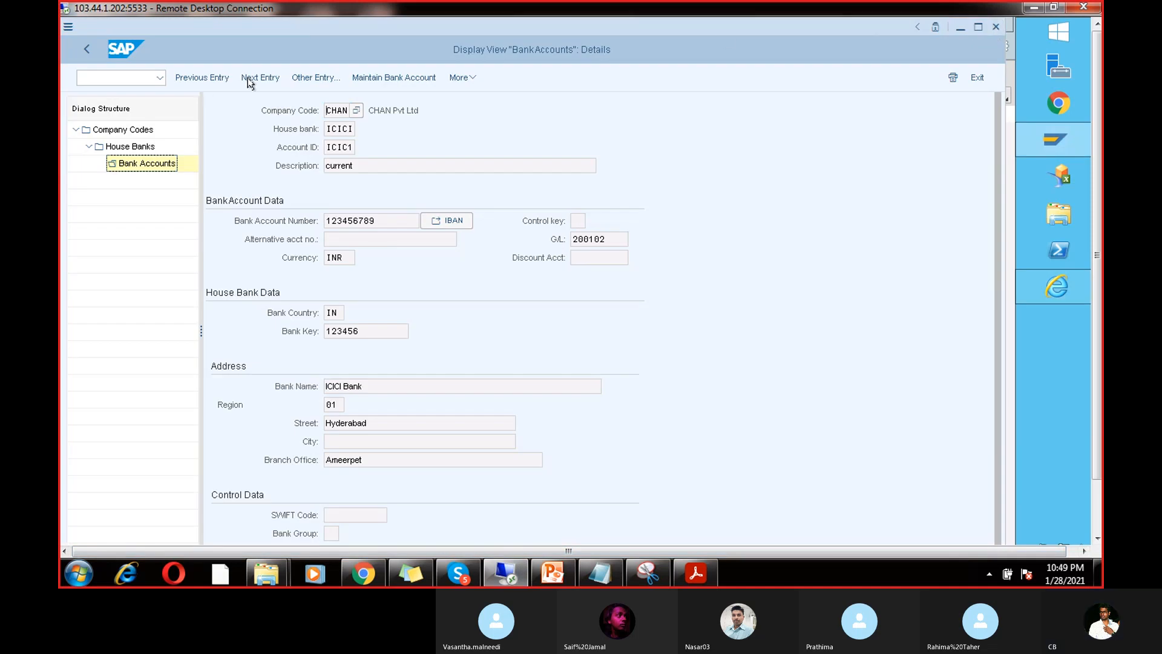
Step: Return to CHAN's house bank list from the ICICI bank account details
left_click(151, 146)
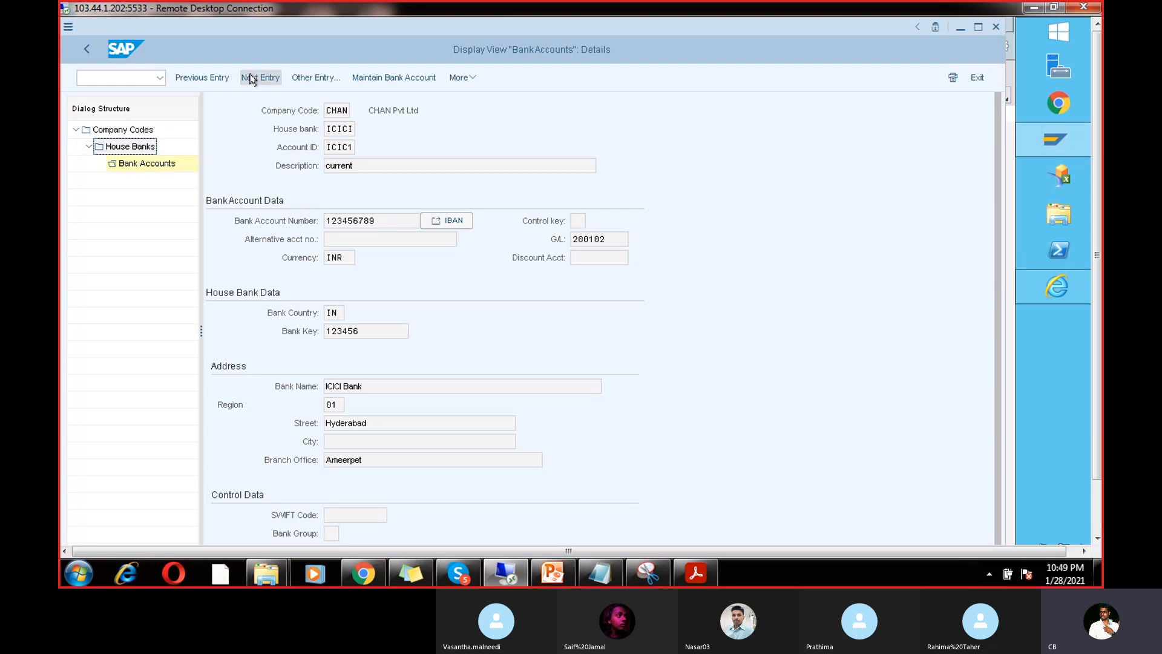
left_click(85, 51)
left_click(86, 51)
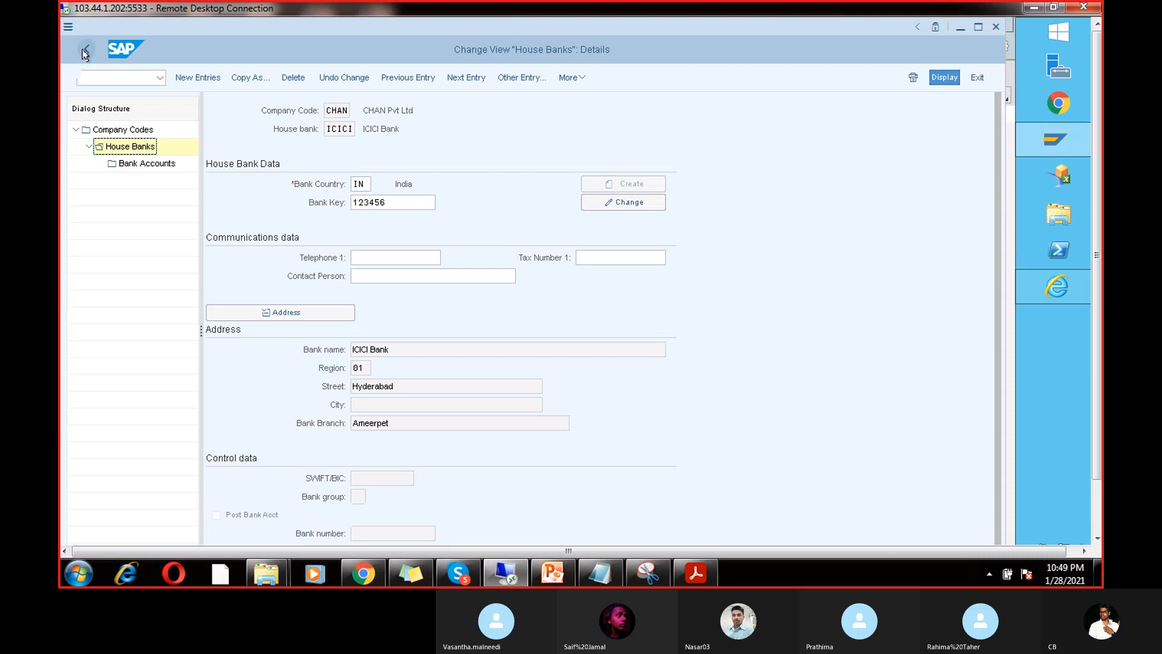
left_click(86, 51)
left_click(85, 51)
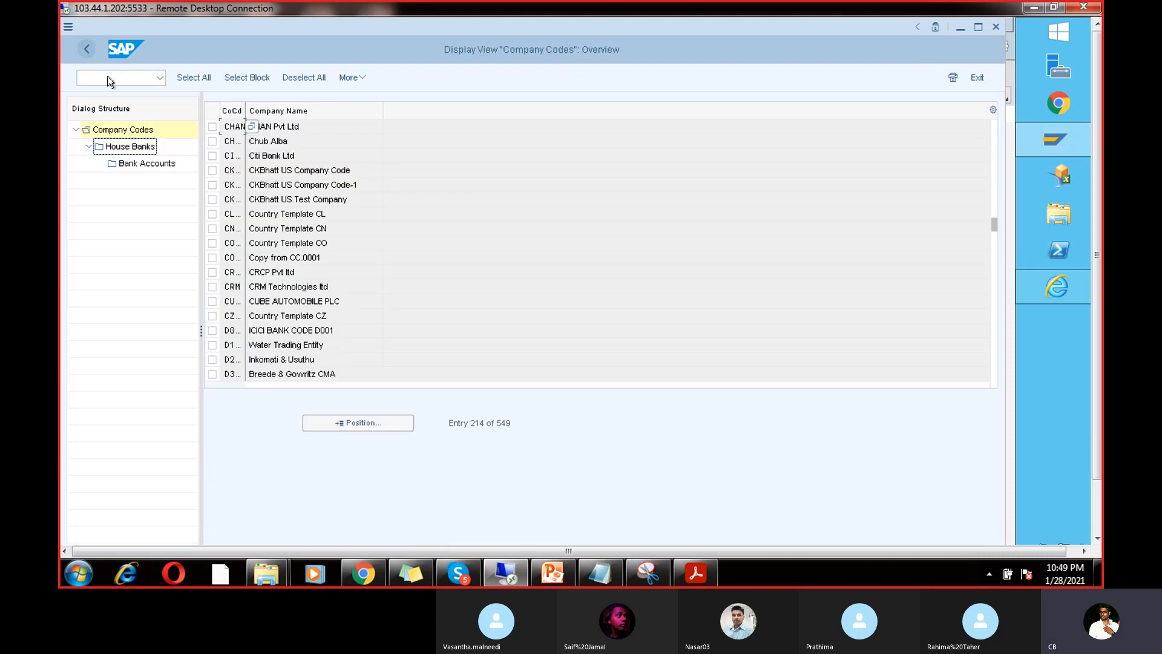
double_click(127, 147)
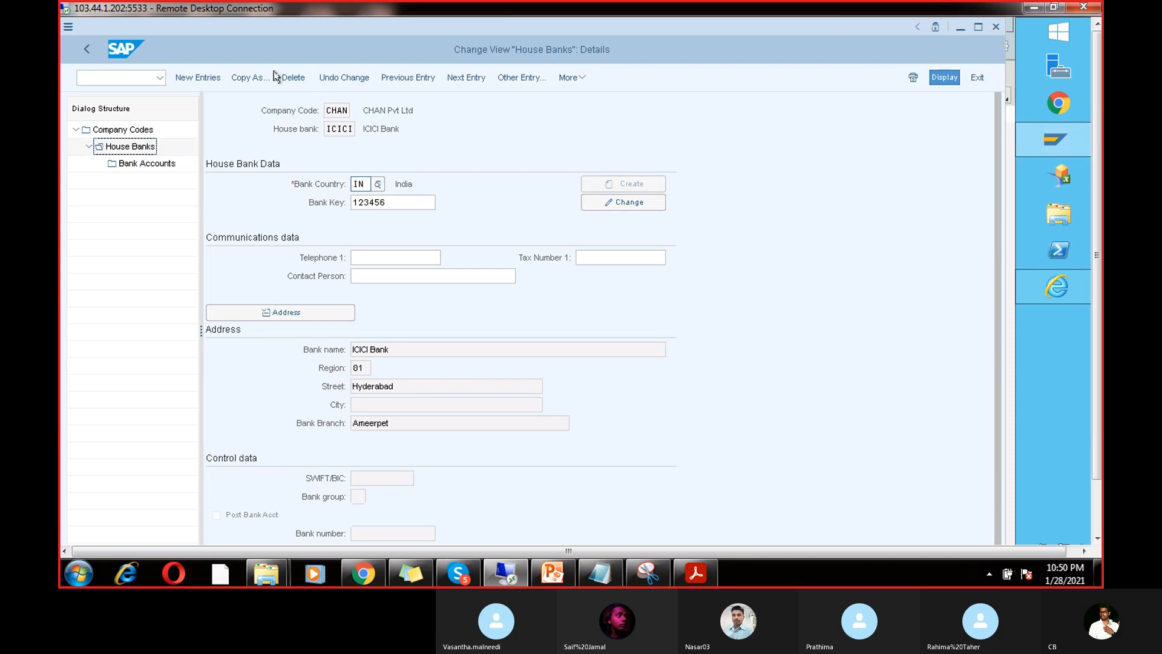
Step: Add new house bank SBI with bank key 6789 and bank country IN
left_click(216, 78)
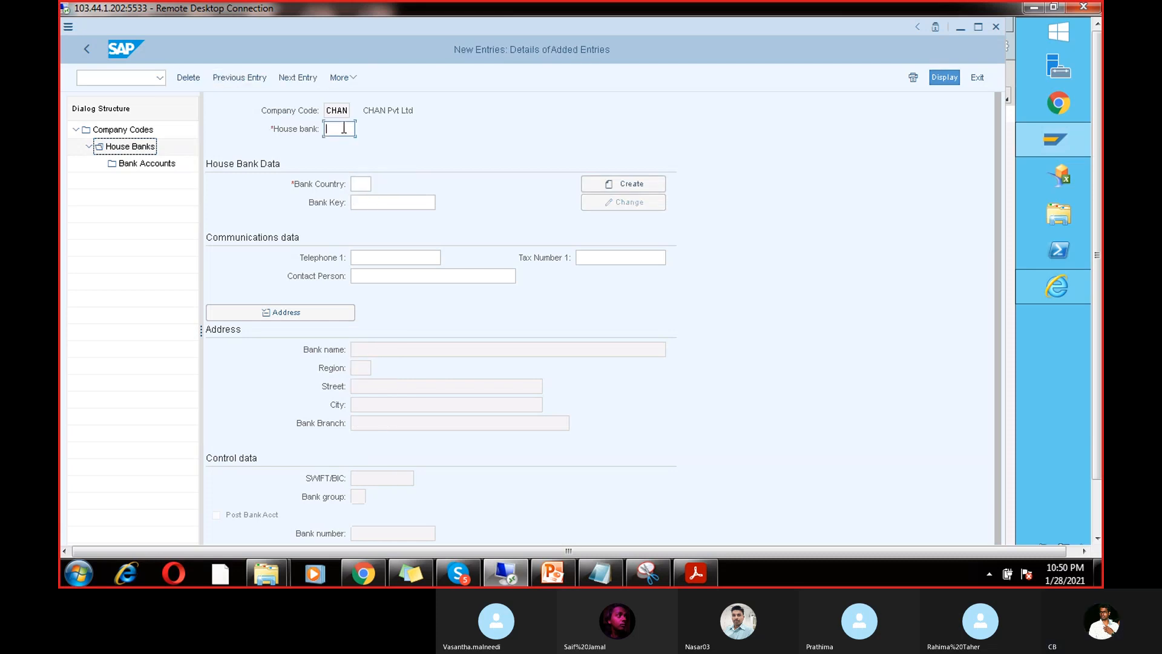
type("SBI")
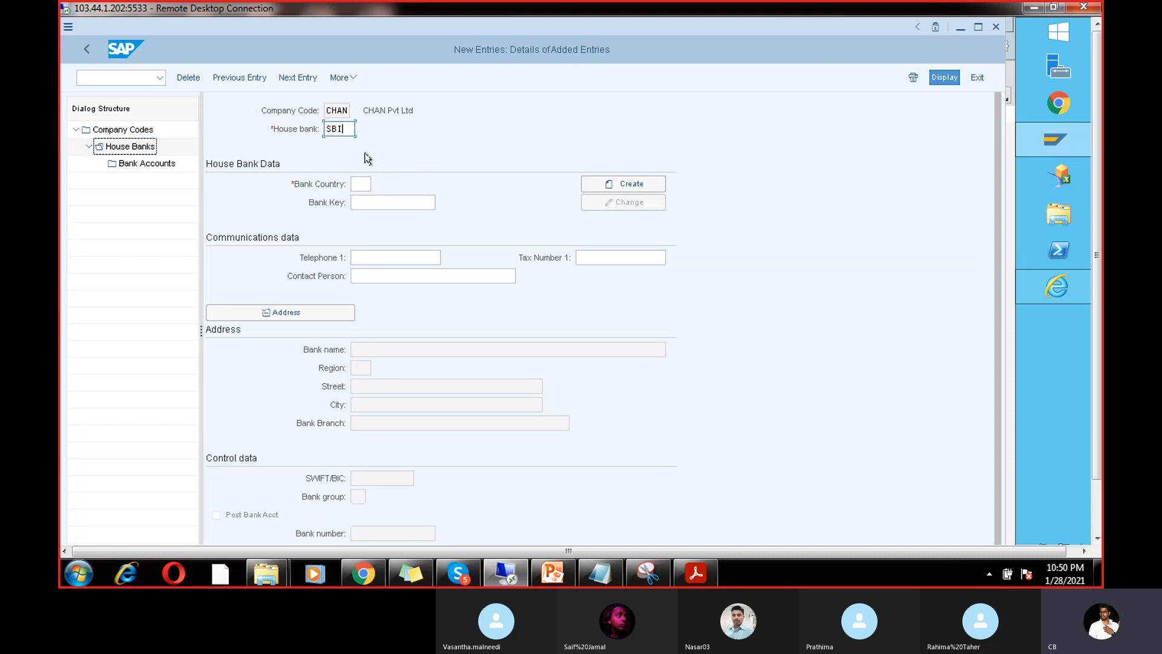
left_click(376, 198)
type("6")
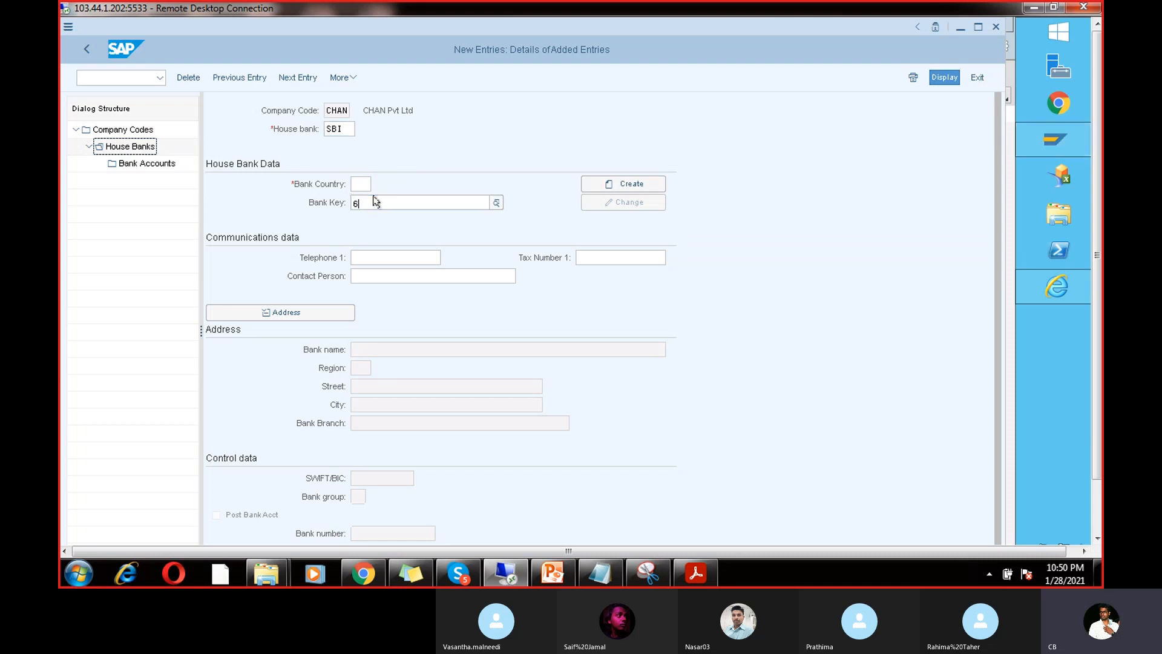
type("789")
left_click(362, 184)
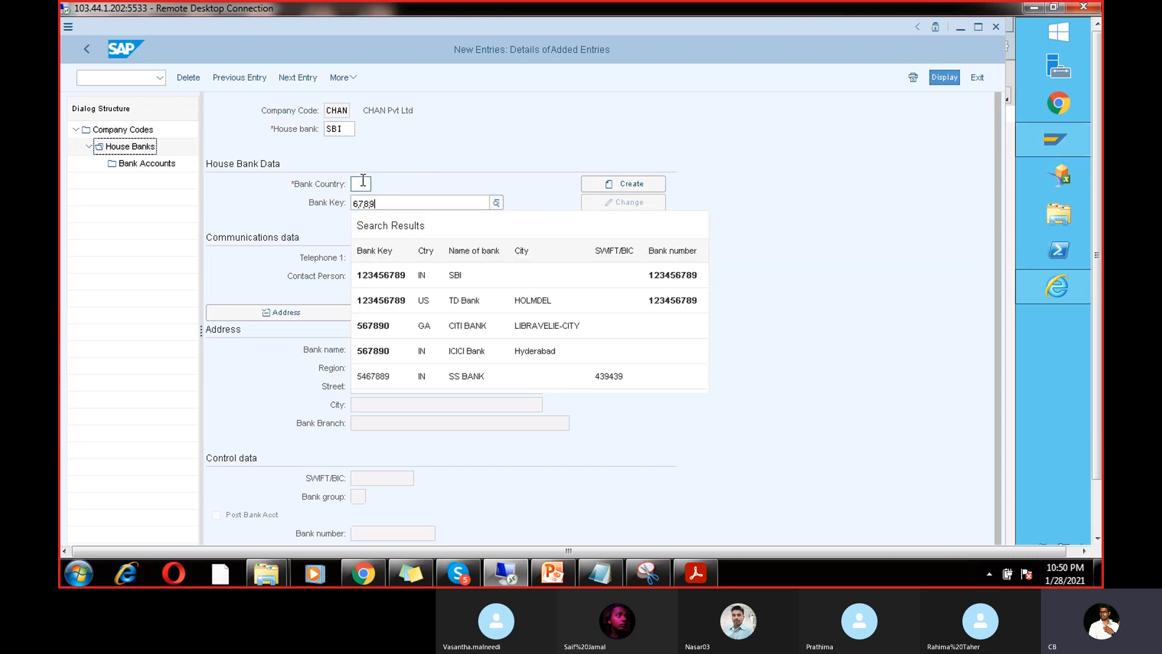
type("IN")
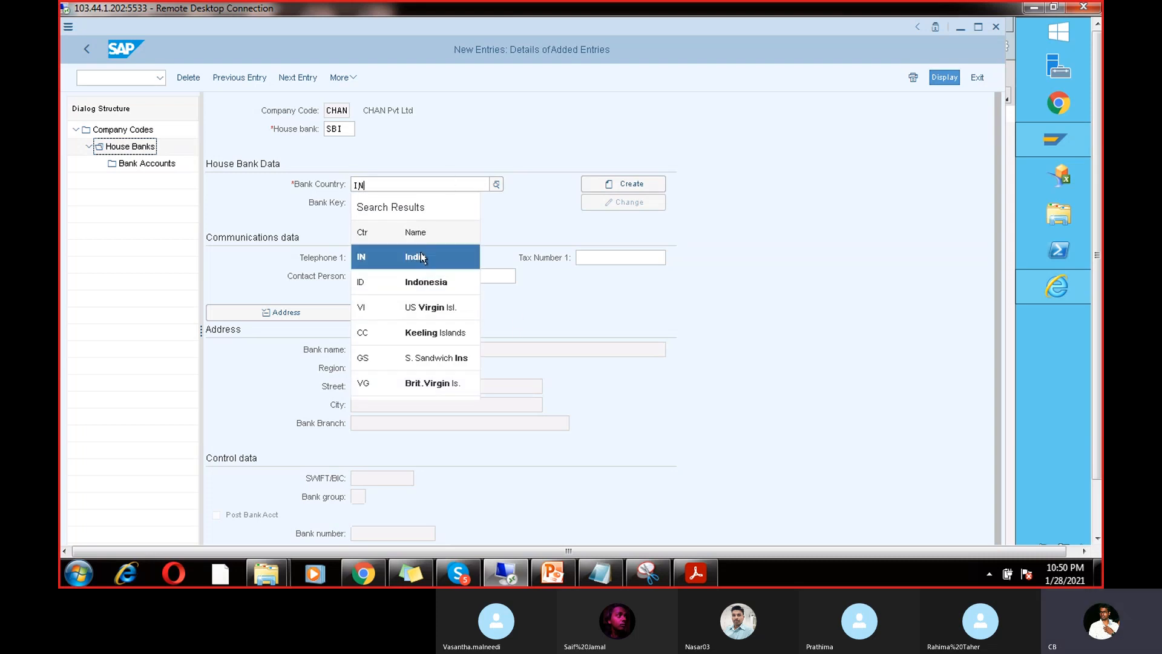
left_click(421, 257)
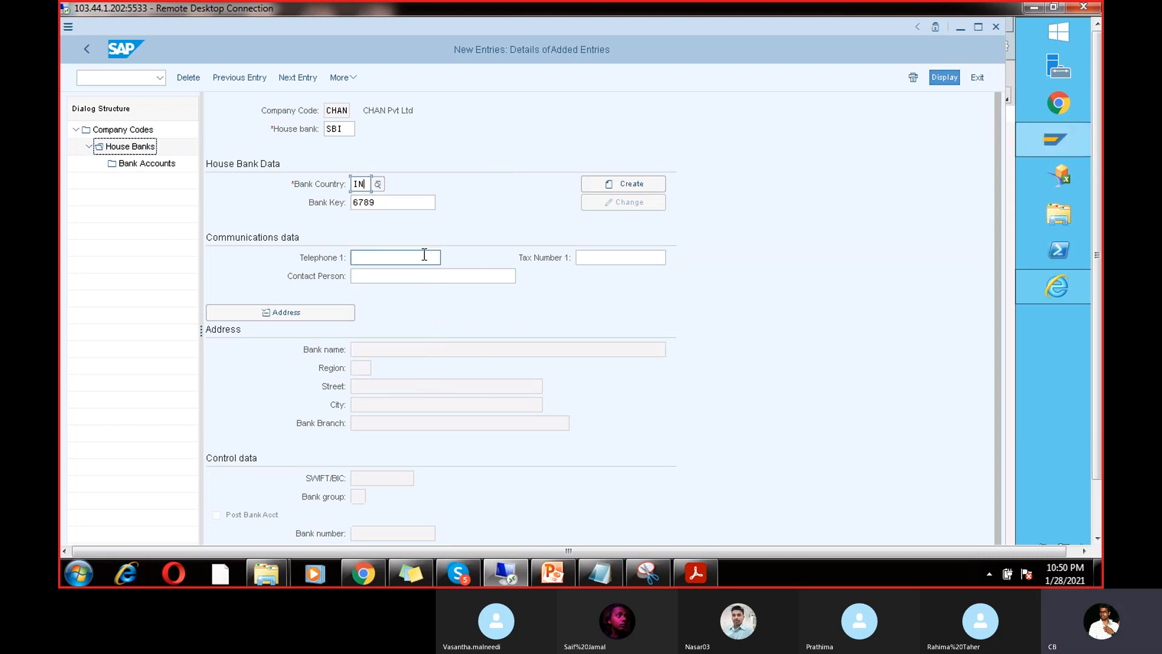
Step: Create bank data for key 6789 with name SBI BANK and region 01
left_click(630, 185)
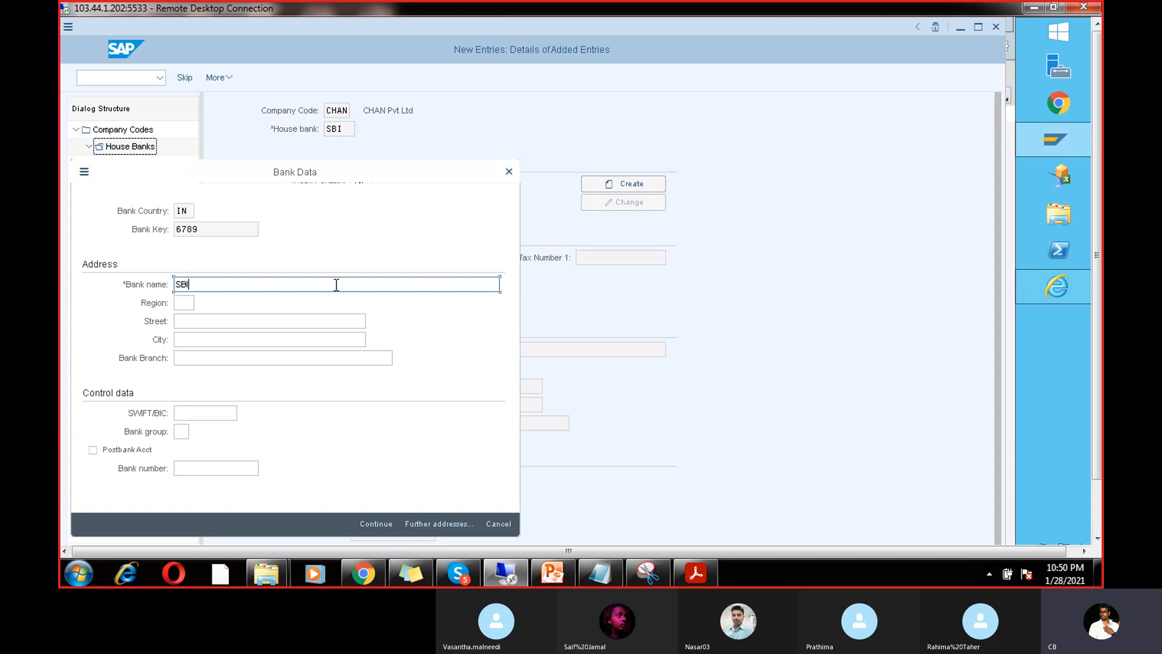
type("SBI BANK")
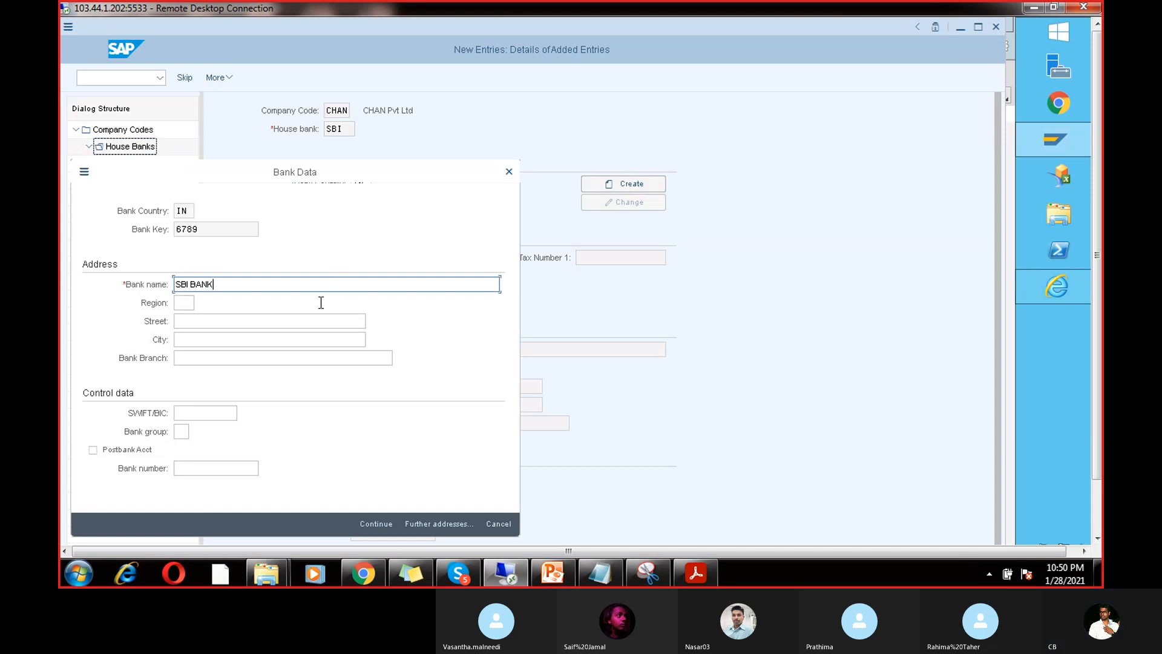
left_click(184, 303)
type("01")
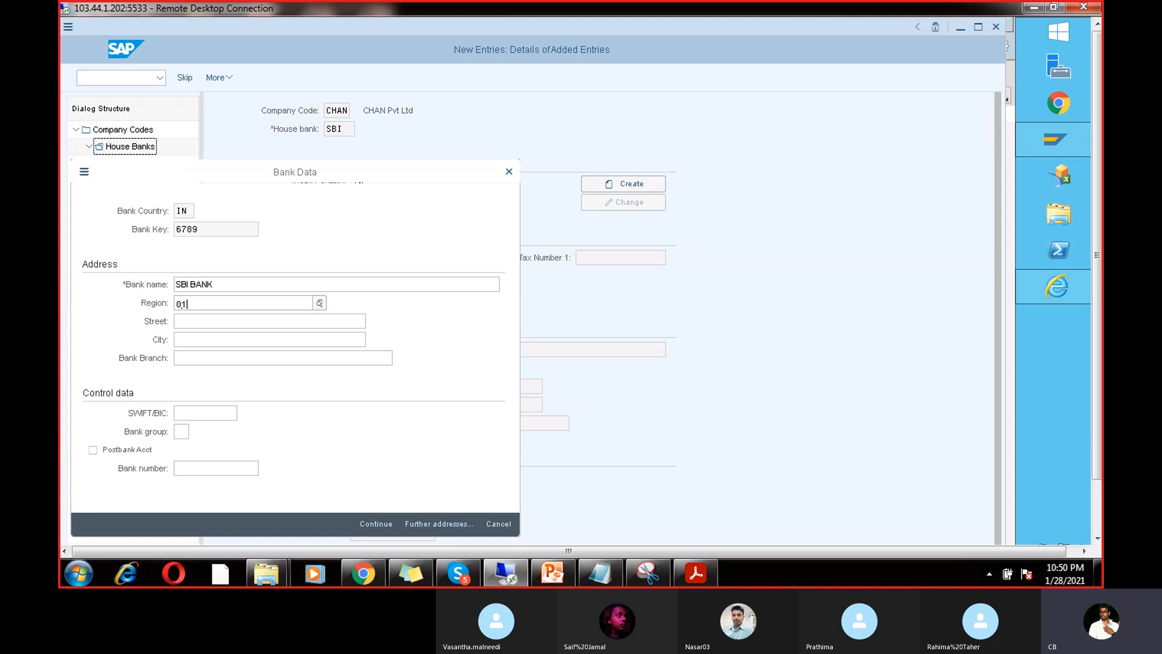
left_click(216, 395)
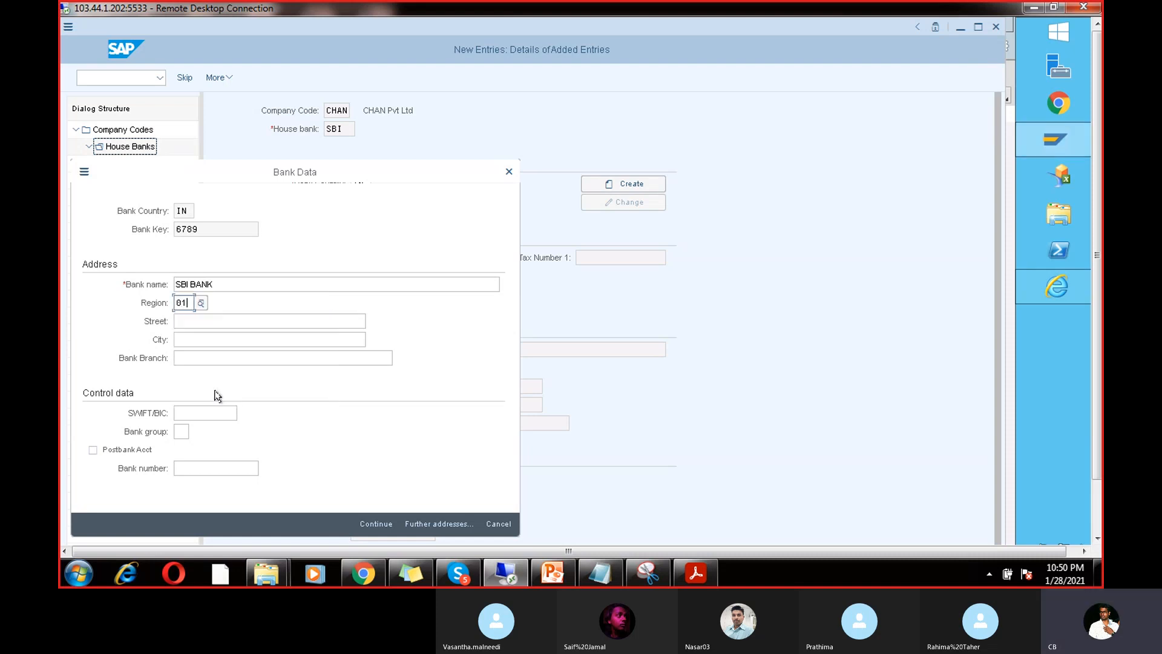
Step: Enter street HYD_AMEERPET, city and branch HYD, and SWIFT/BIC INCEEEE
left_click(219, 321)
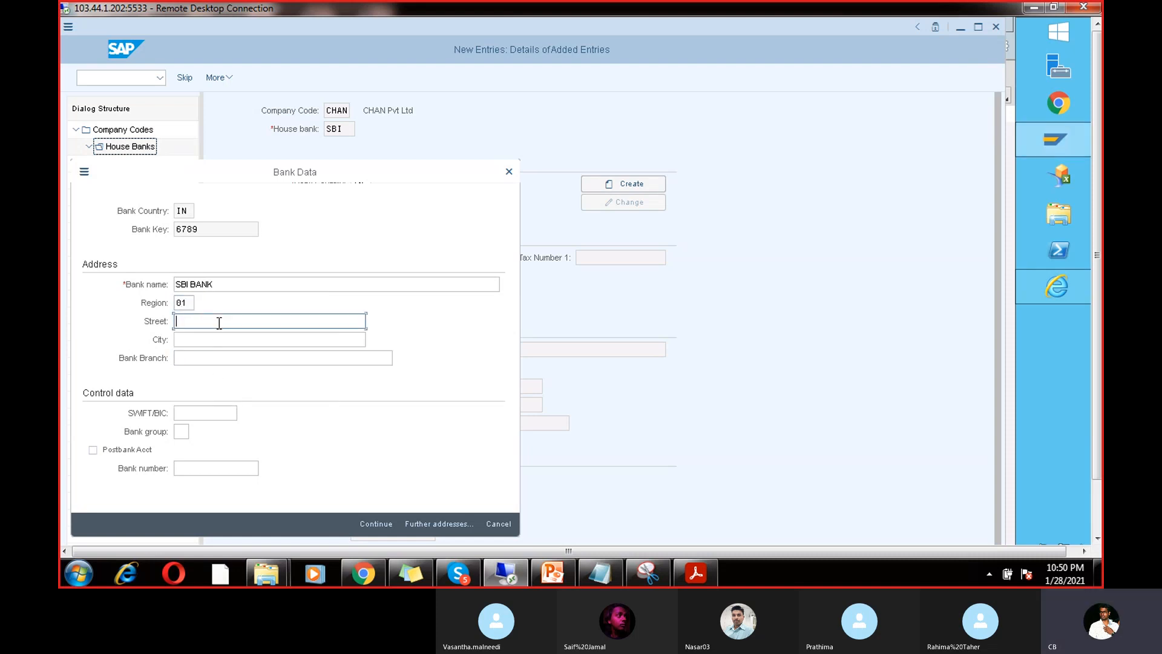
type("HYD_AMEER")
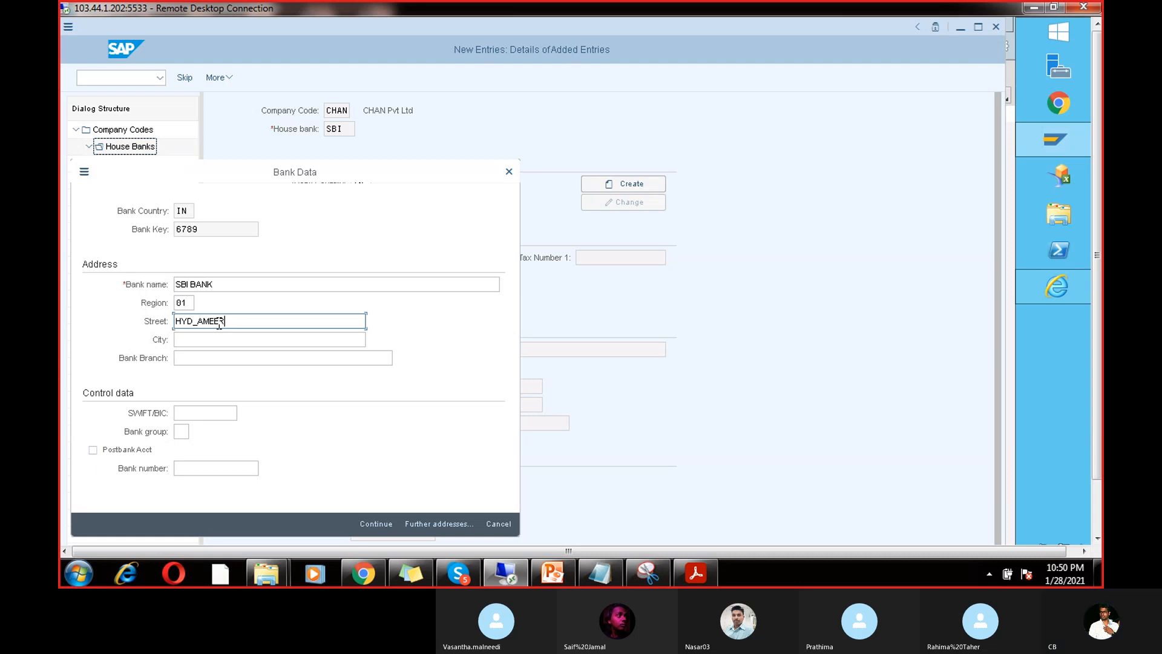
type("PET")
left_click(218, 339)
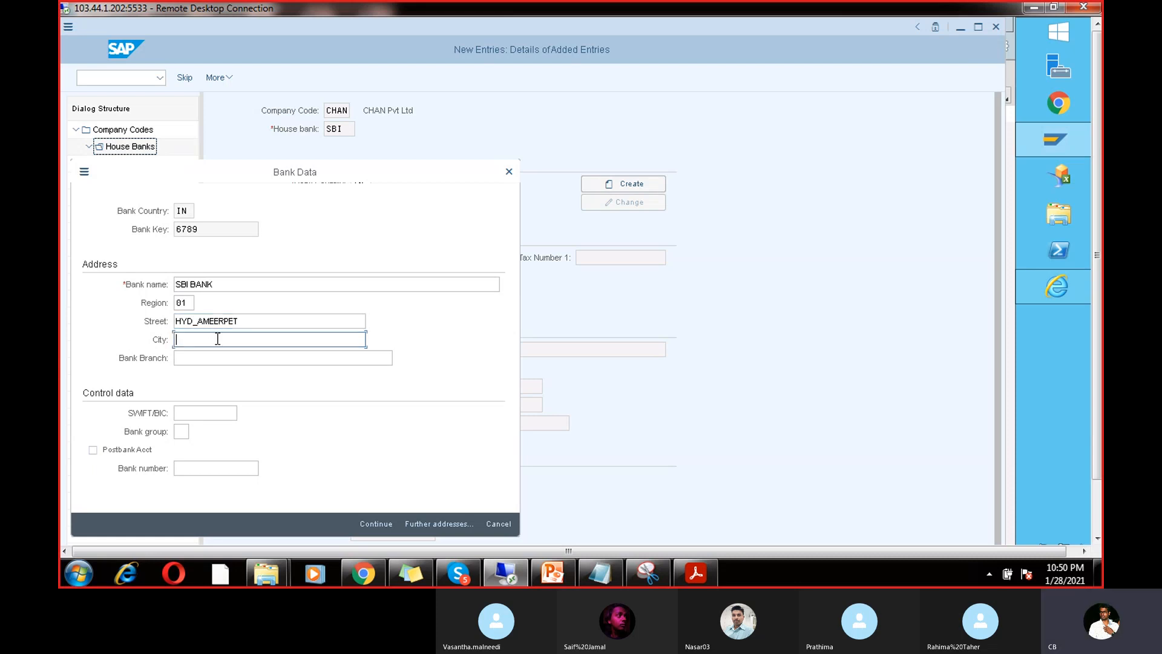
type("HYD")
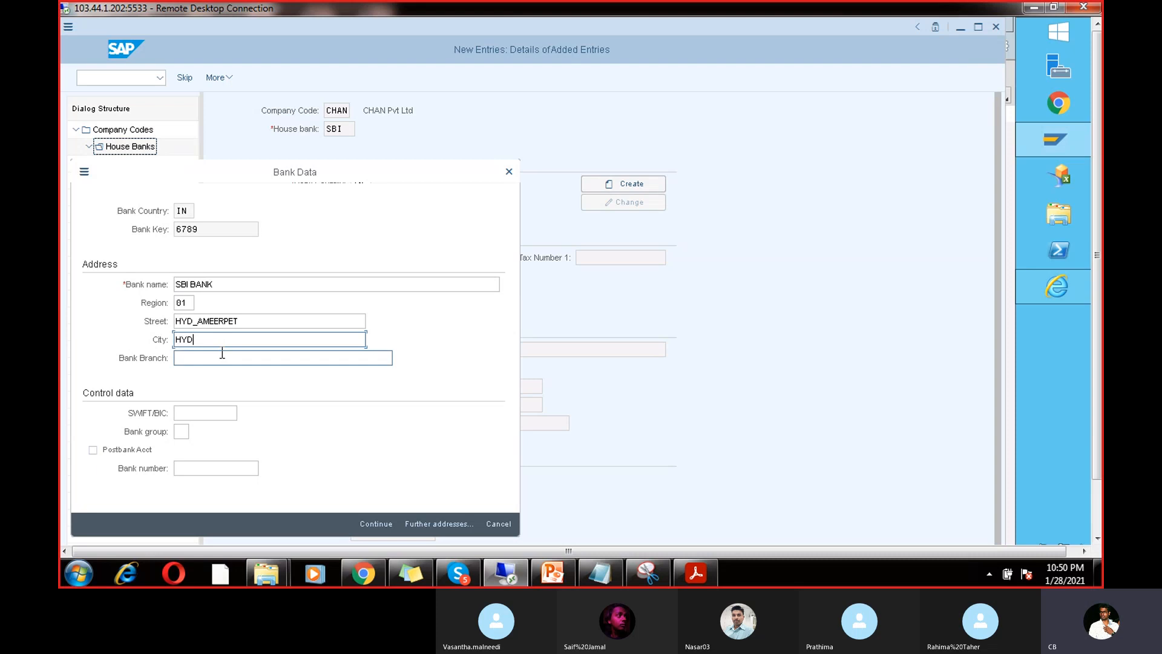
left_click(222, 357)
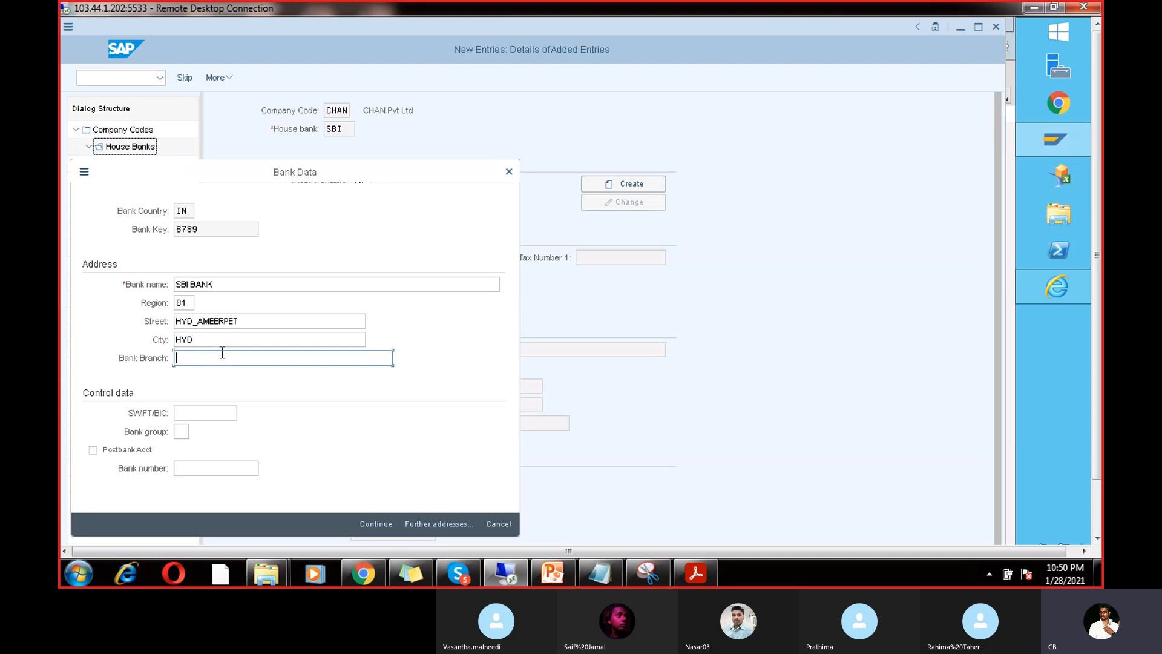
left_click(215, 414)
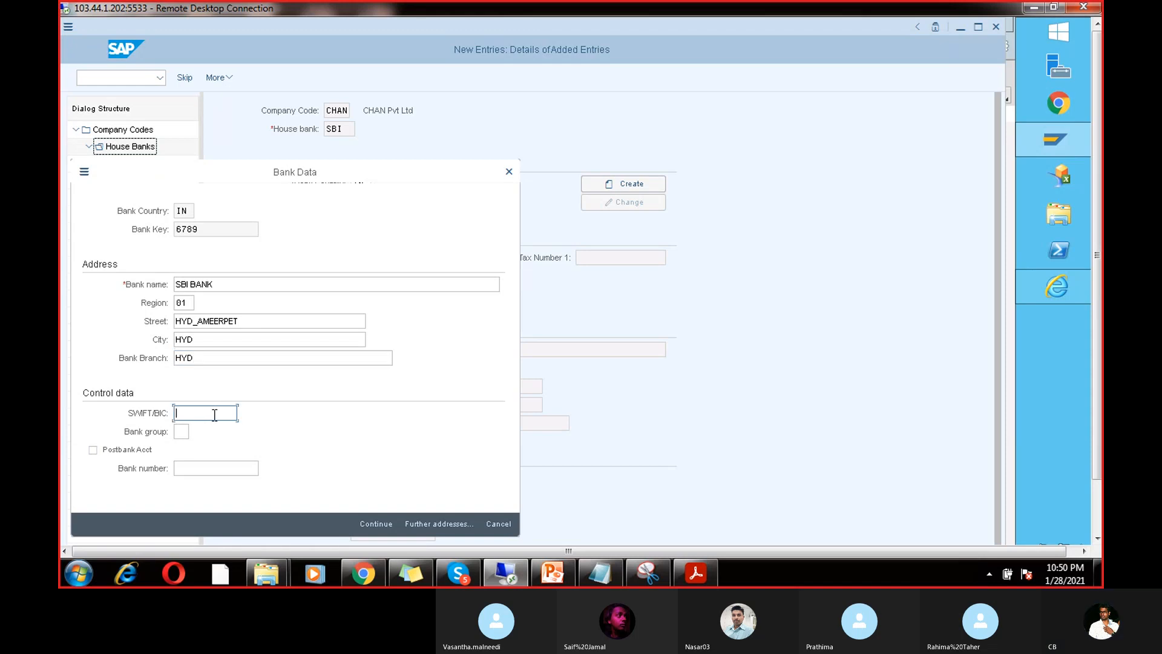
type("INCEEEE")
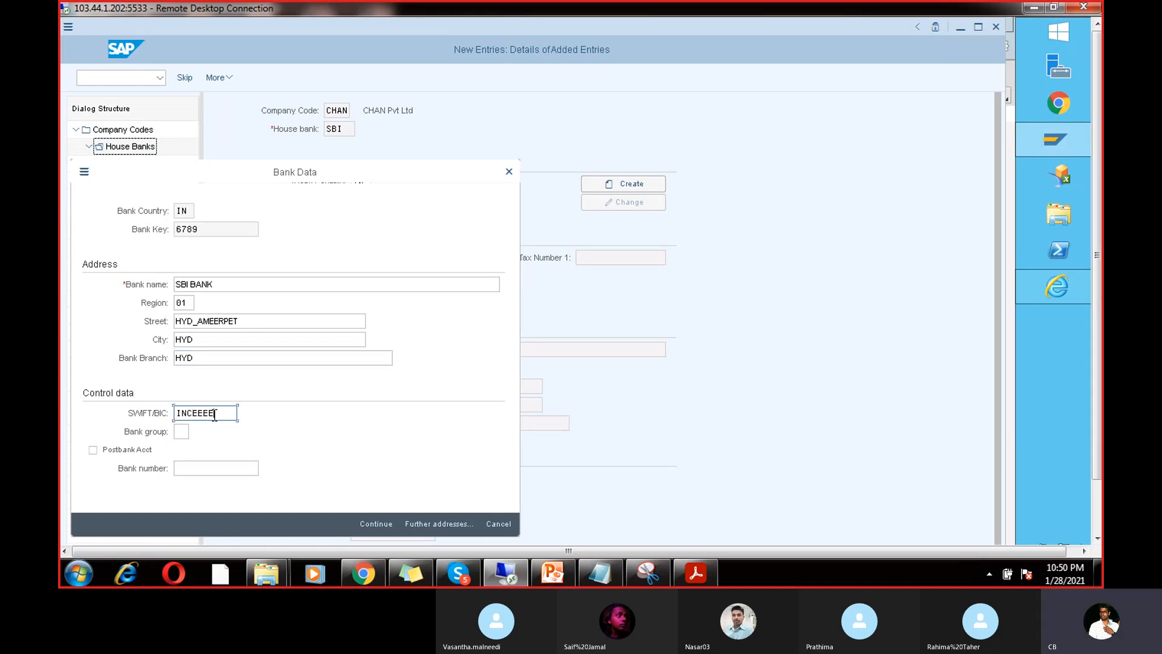
Step: Save the SBI house bank under customizing request S83K900379 and open its Bank Accounts overview
left_click(363, 522)
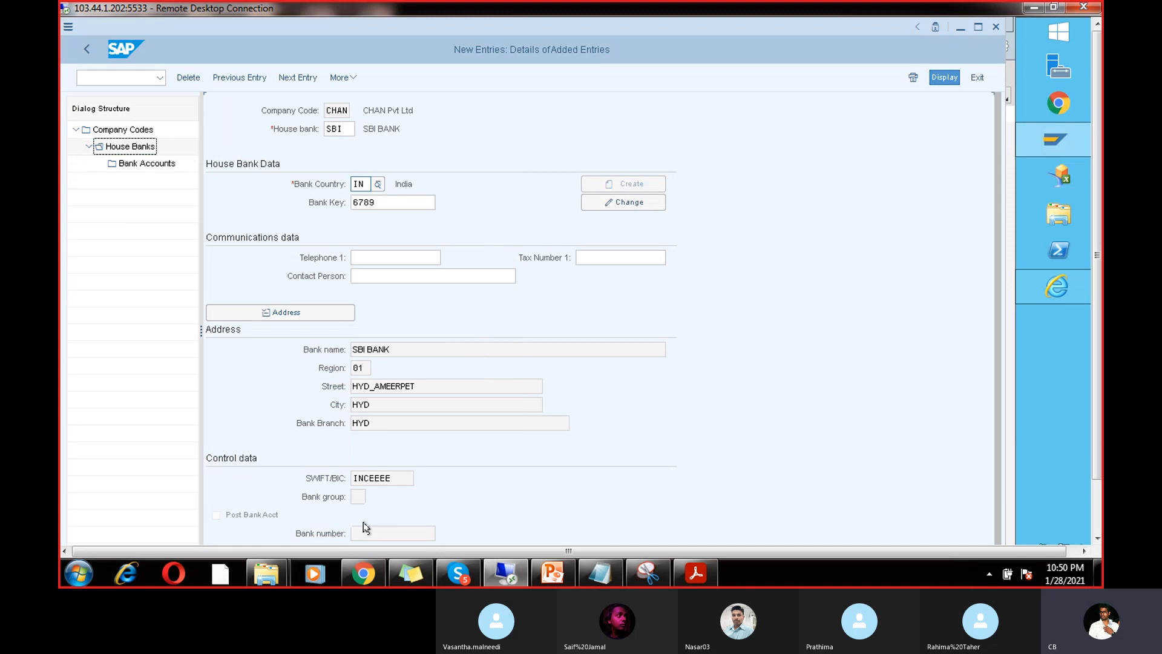
left_click(1095, 487)
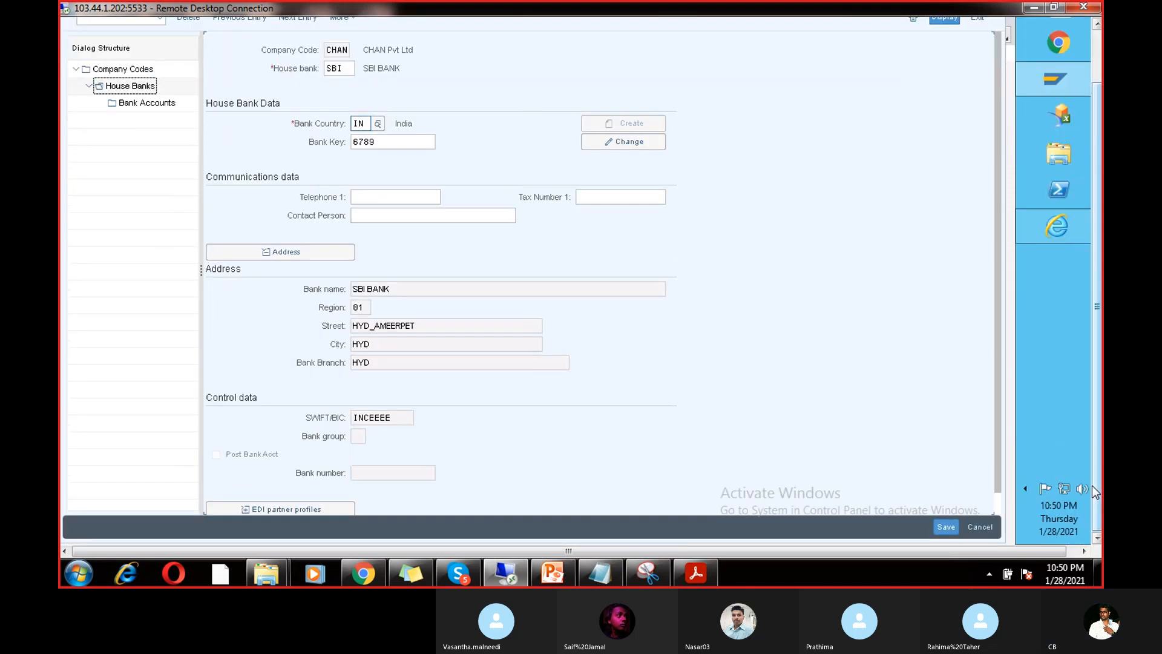
left_click(947, 526)
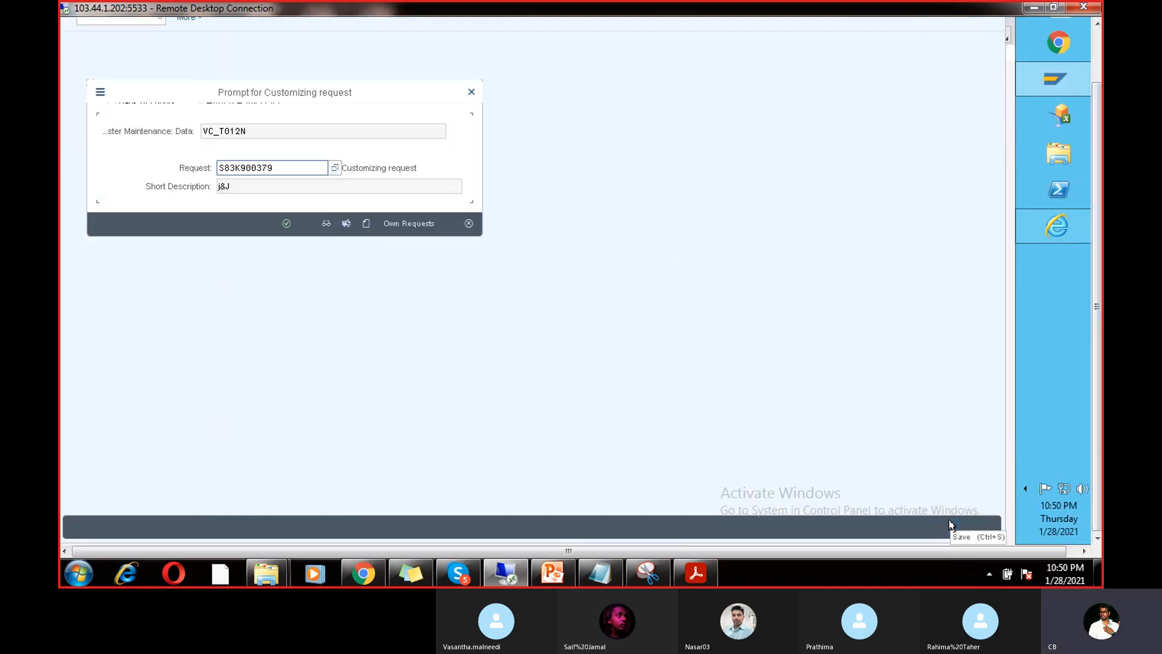
left_click(286, 222)
left_click(1097, 61)
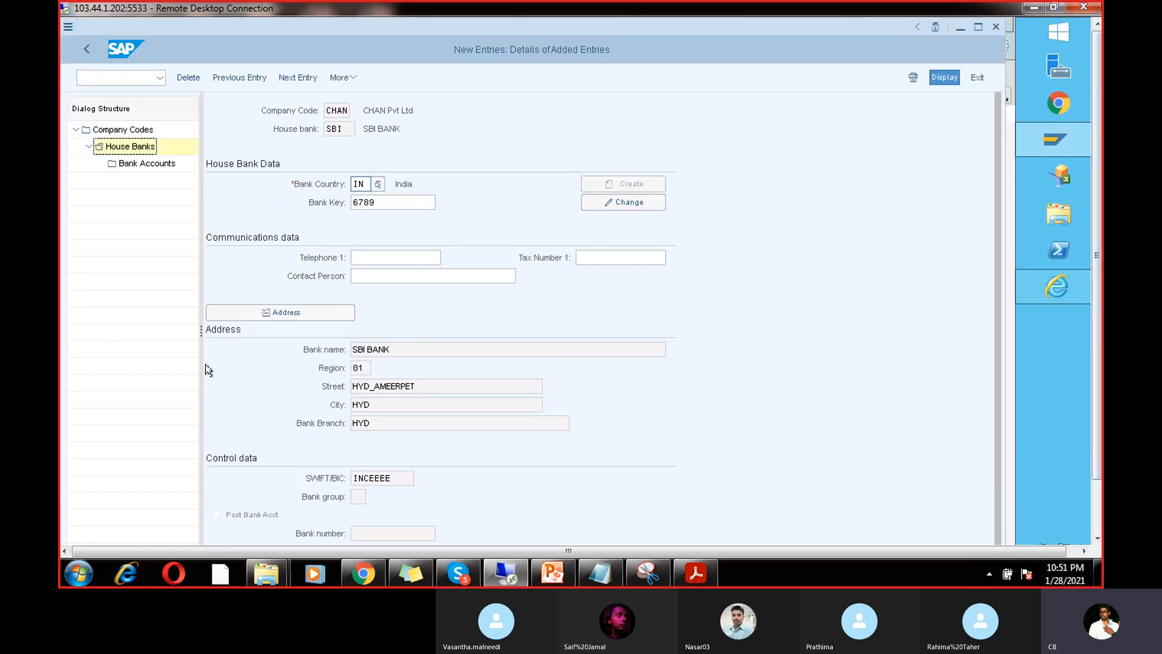
double_click(140, 165)
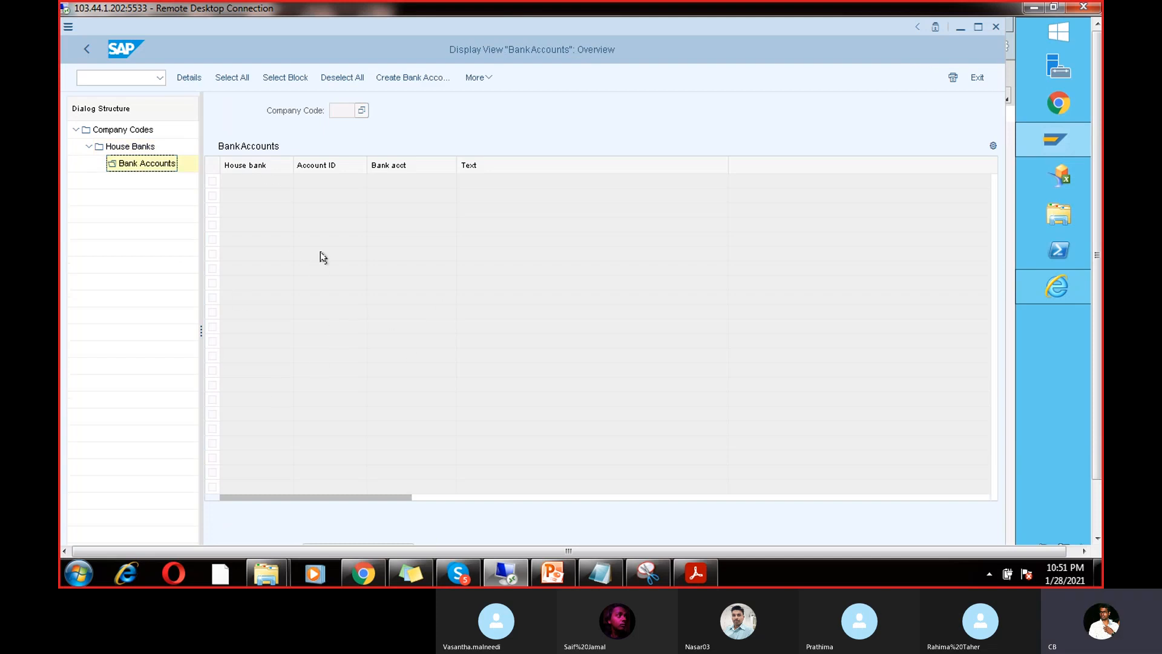
Step: Start a new bank account with opening date 28.01.2021
left_click(403, 79)
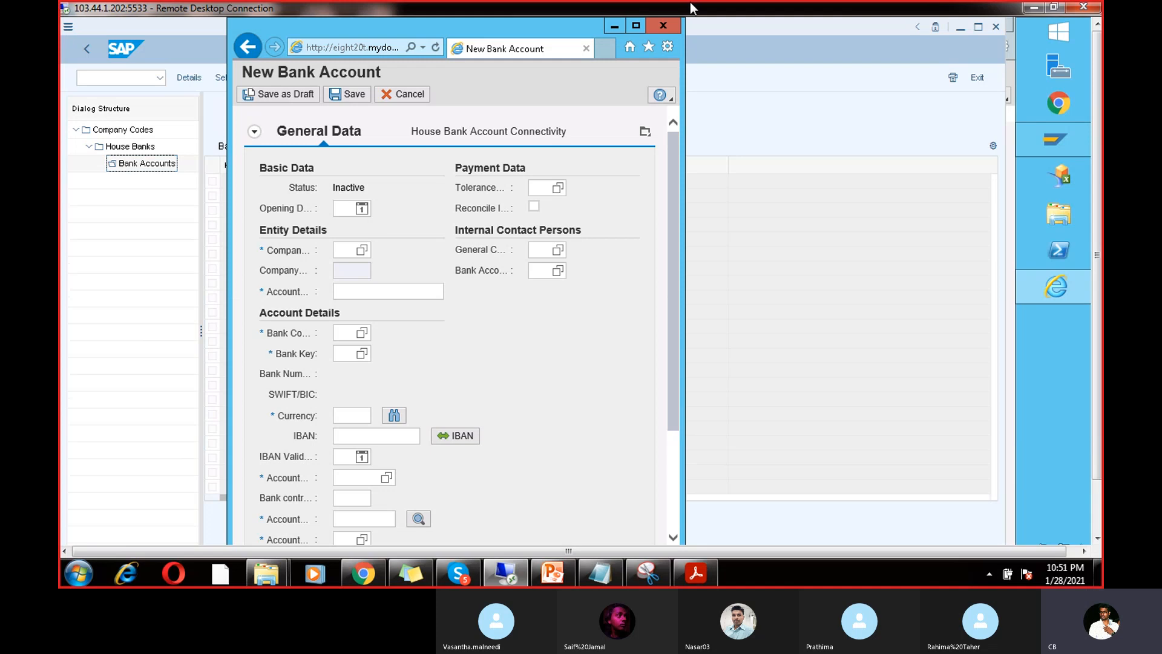
left_click(634, 27)
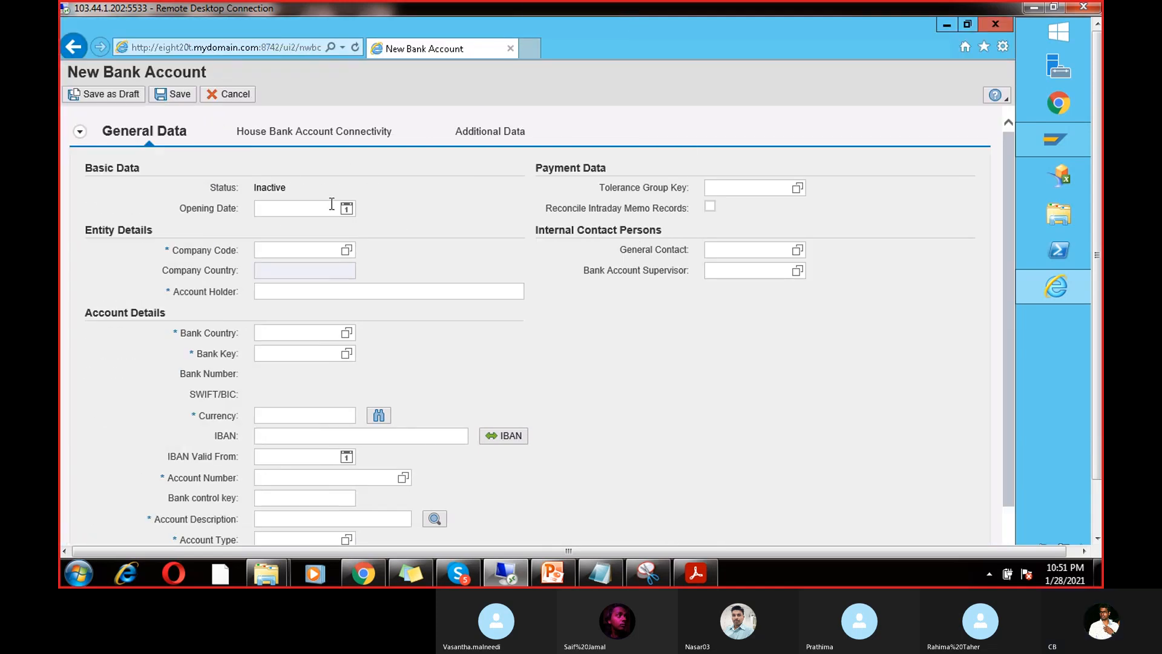
left_click(345, 209)
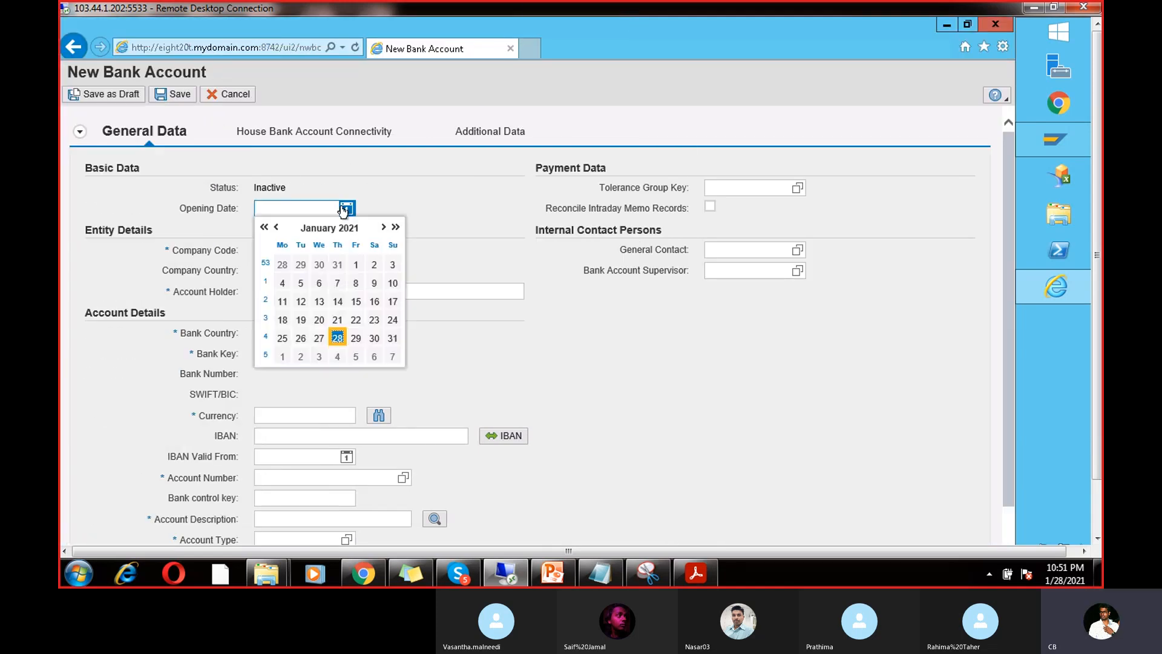
left_click(339, 333)
left_click(343, 253)
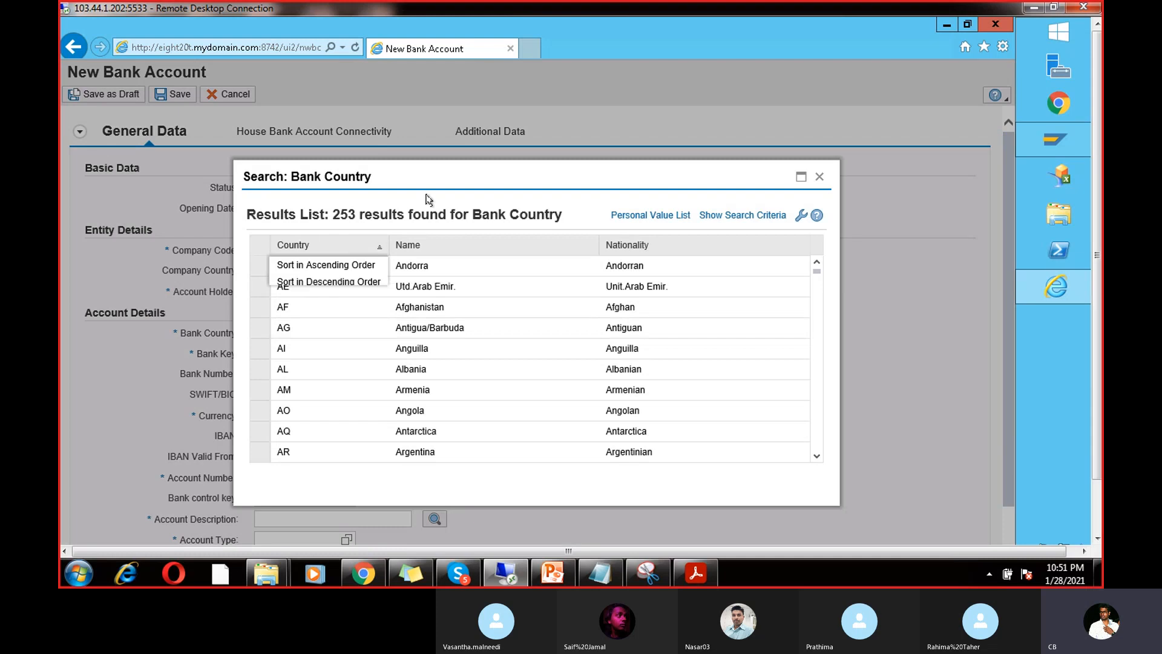
left_click(819, 176)
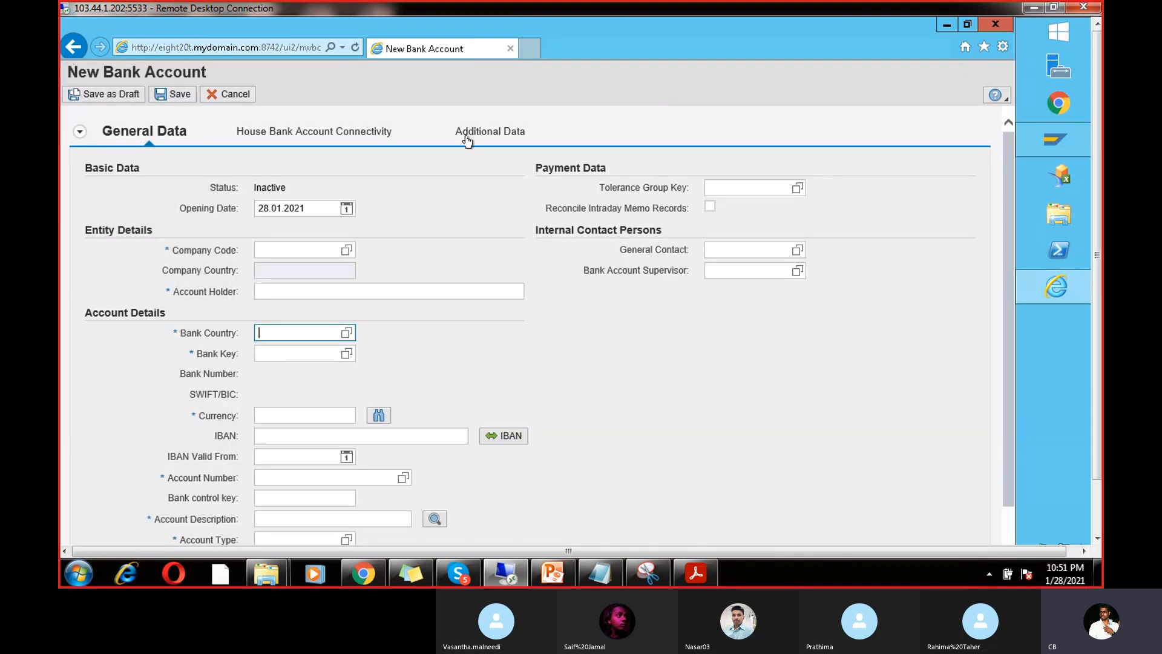
Step: Enter company code CHAN, bank country IN, bank key 6789 and currency INR
left_click(280, 251)
type("CH")
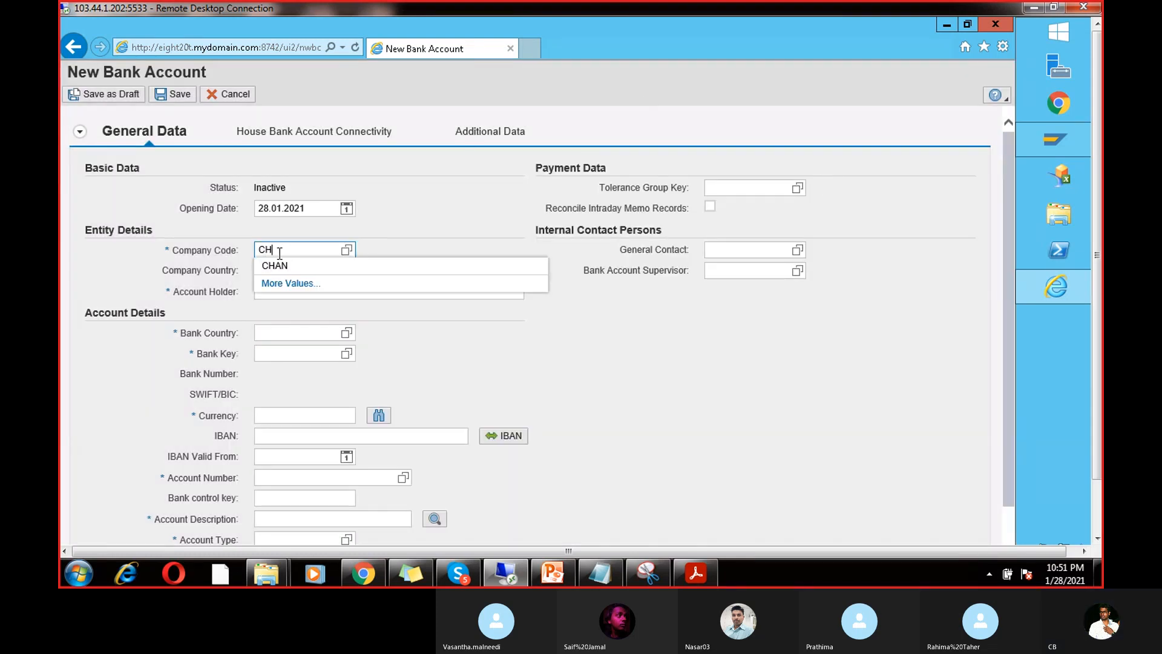
type("AN")
left_click(305, 330)
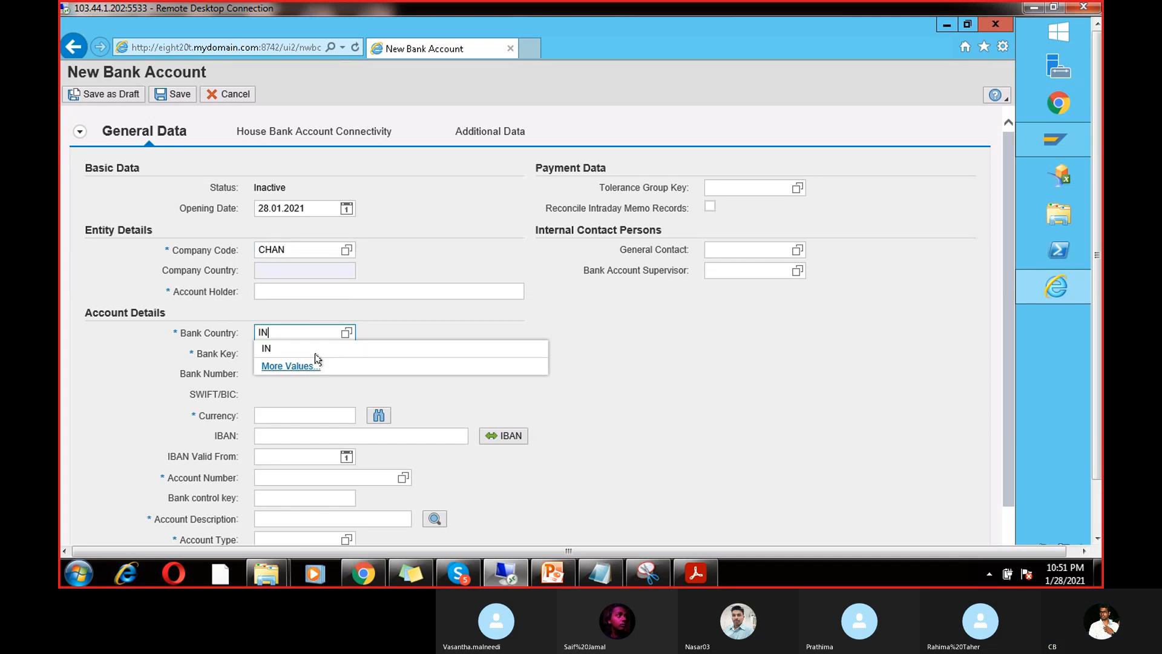
left_click(330, 354)
left_click(330, 354)
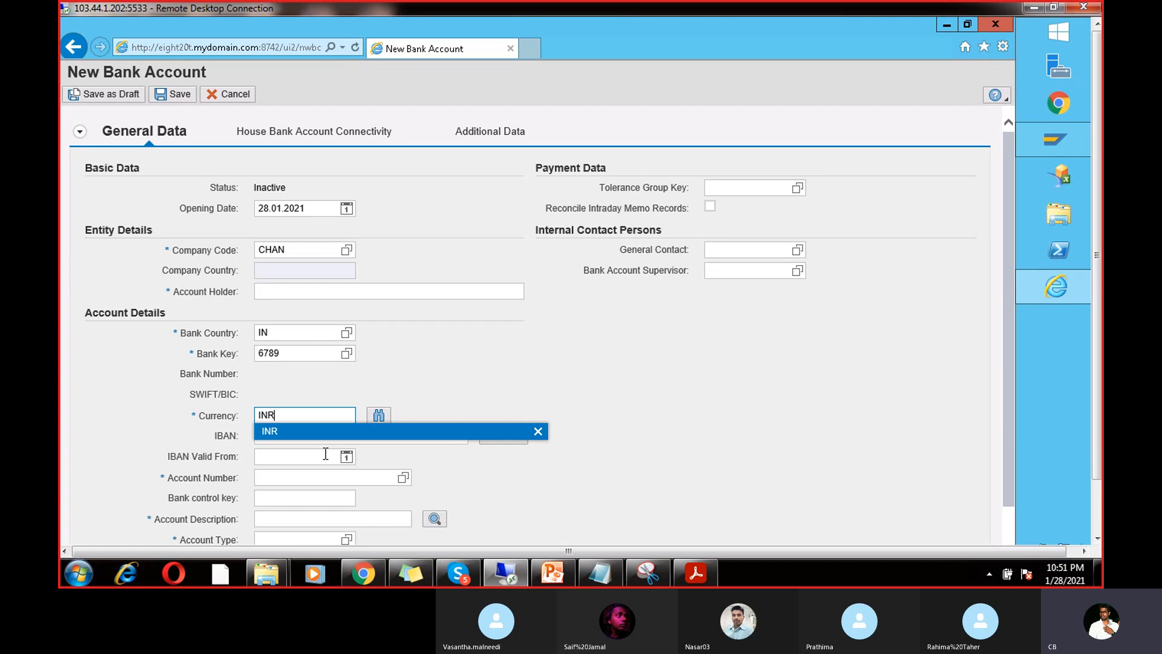
left_click(999, 357)
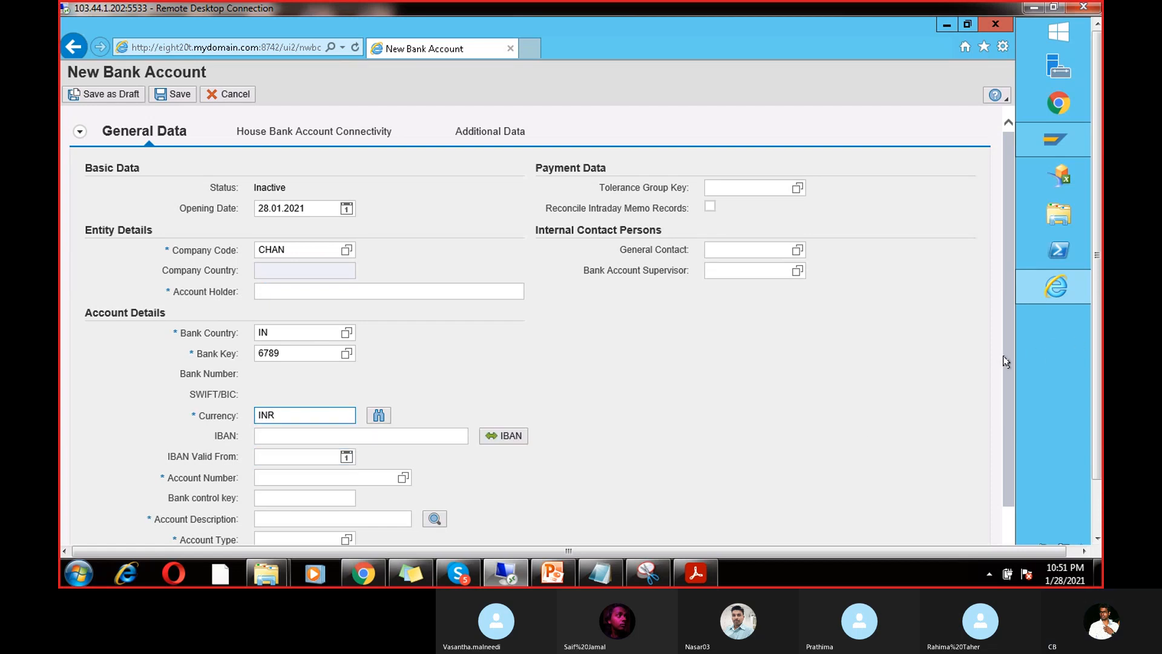
scroll(1004, 360, "down", 2)
Step: Set IBAN valid-from 28.01.2021, the account number, and account type 01 Current Account (Internal)
left_click(326, 357)
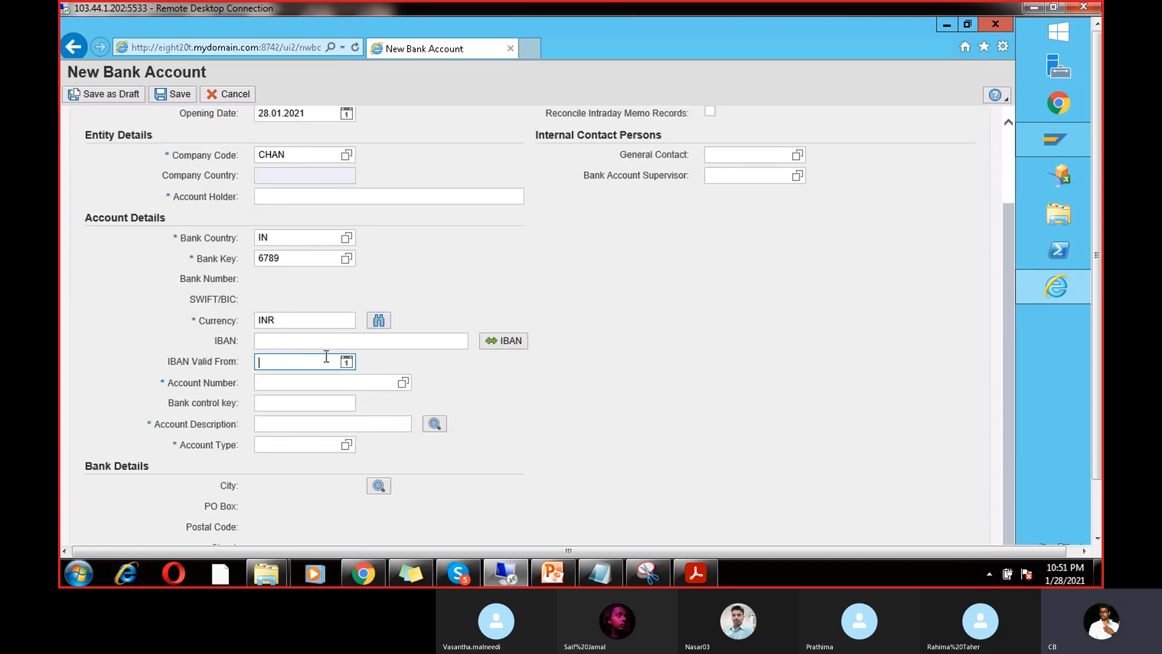
type("dfdfdf")
left_click(346, 361)
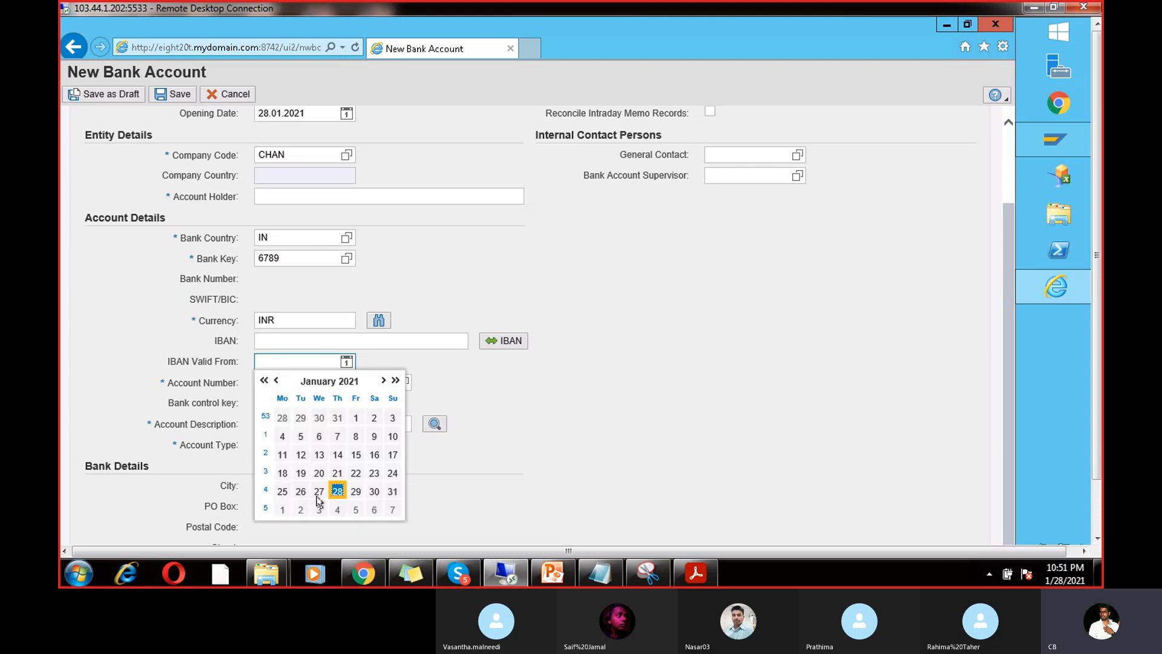
left_click(338, 491)
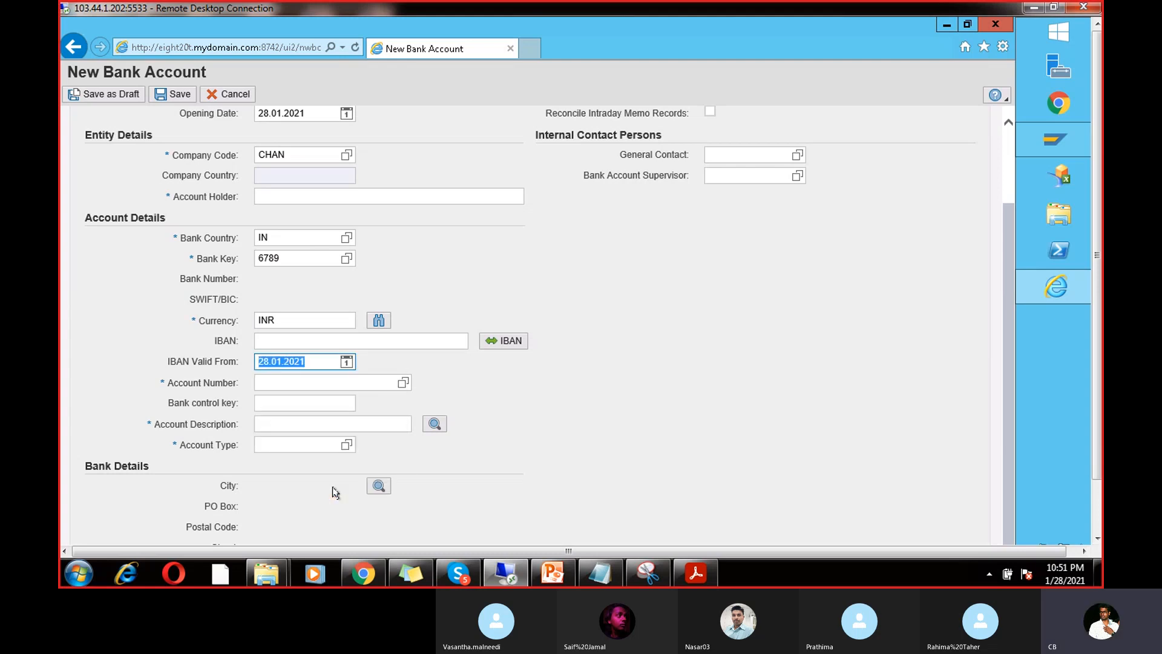
left_click(308, 383)
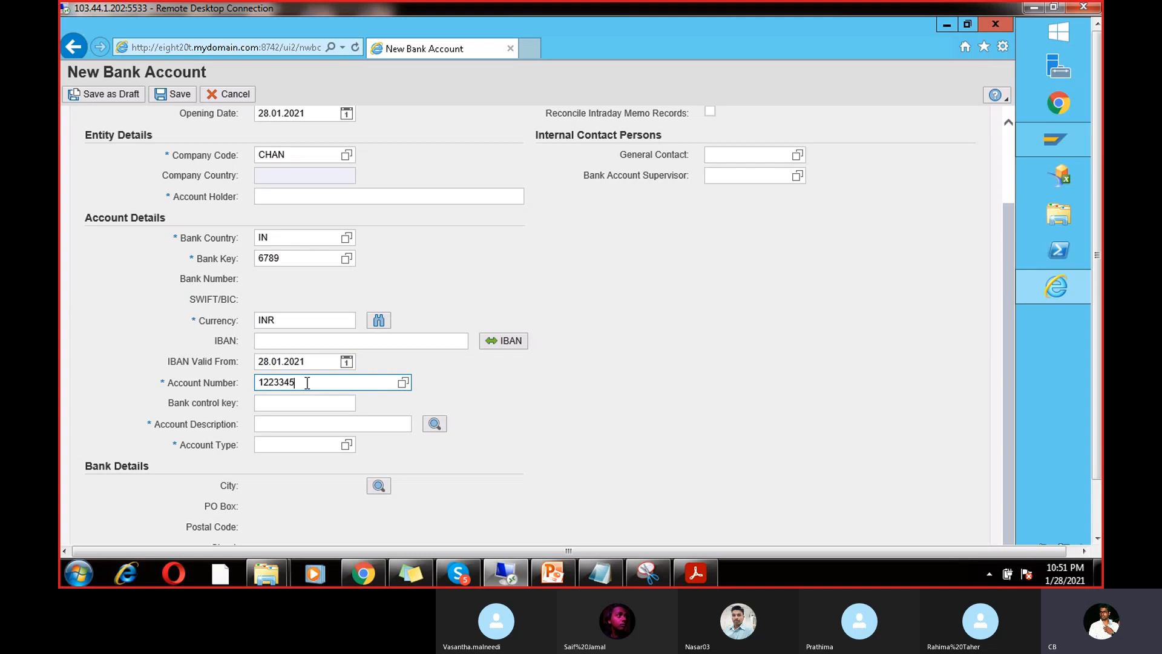
left_click(296, 445)
left_click(346, 446)
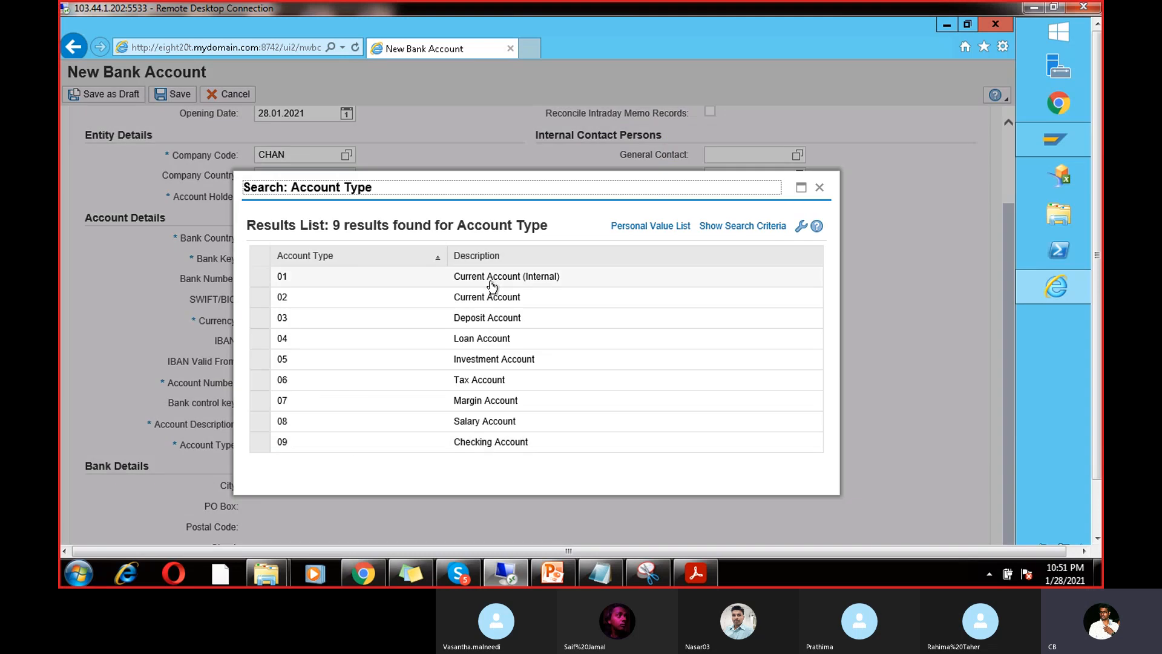
left_click(491, 282)
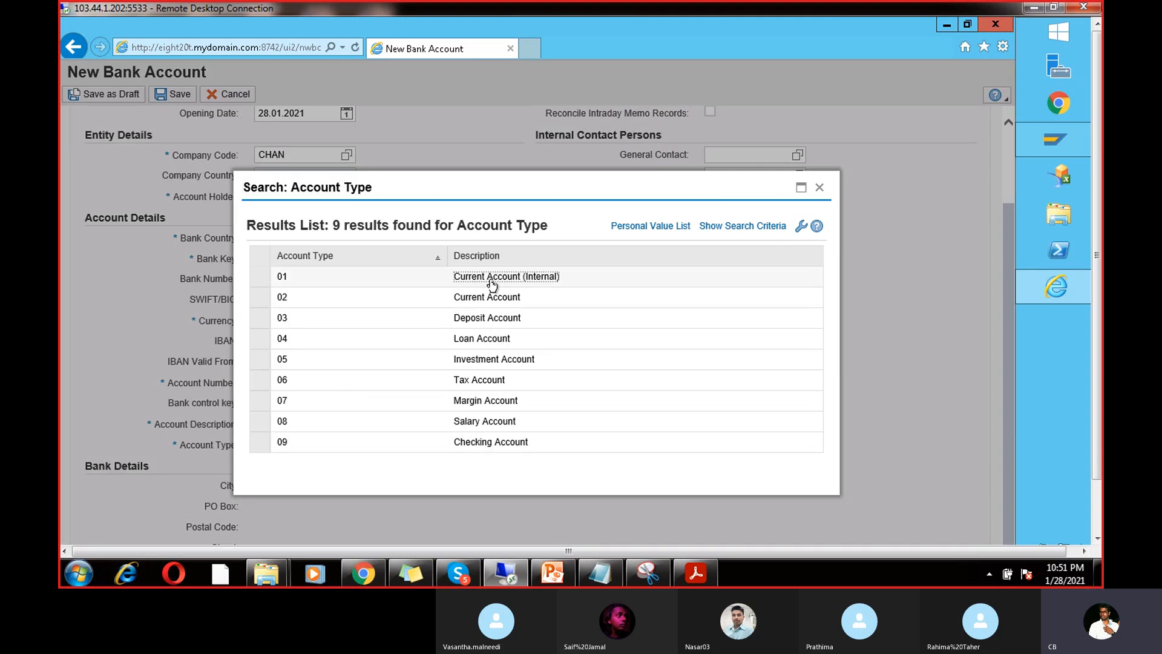
Step: Enter the description 'saving' and save the new SBI BANK account
left_click(330, 438)
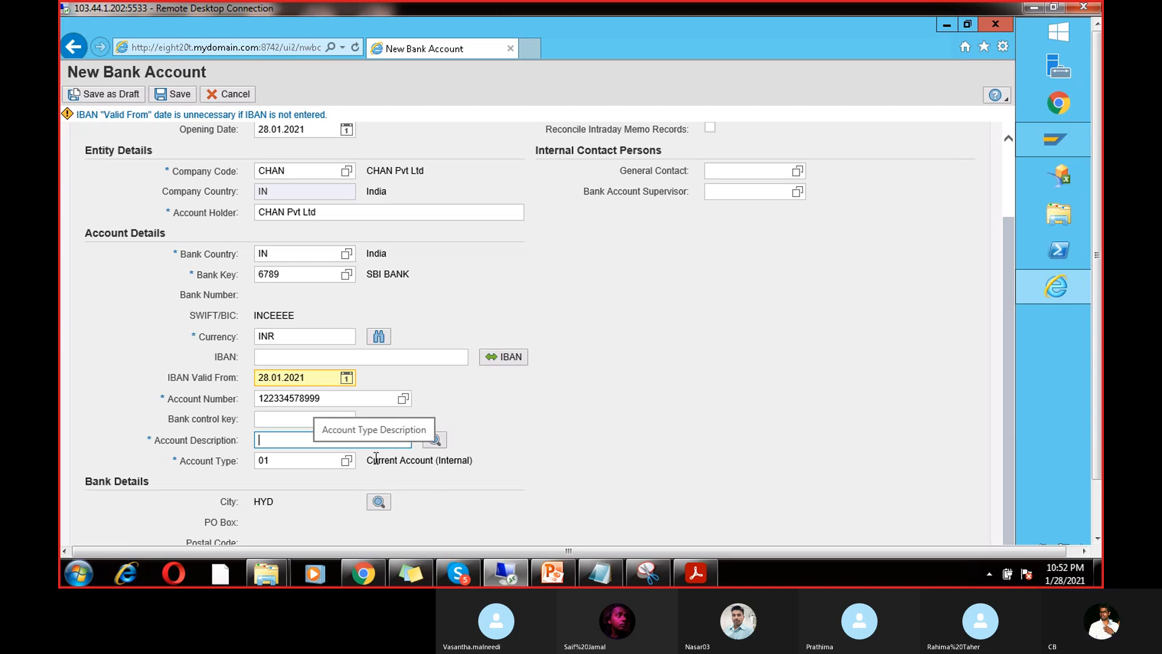
type("sa")
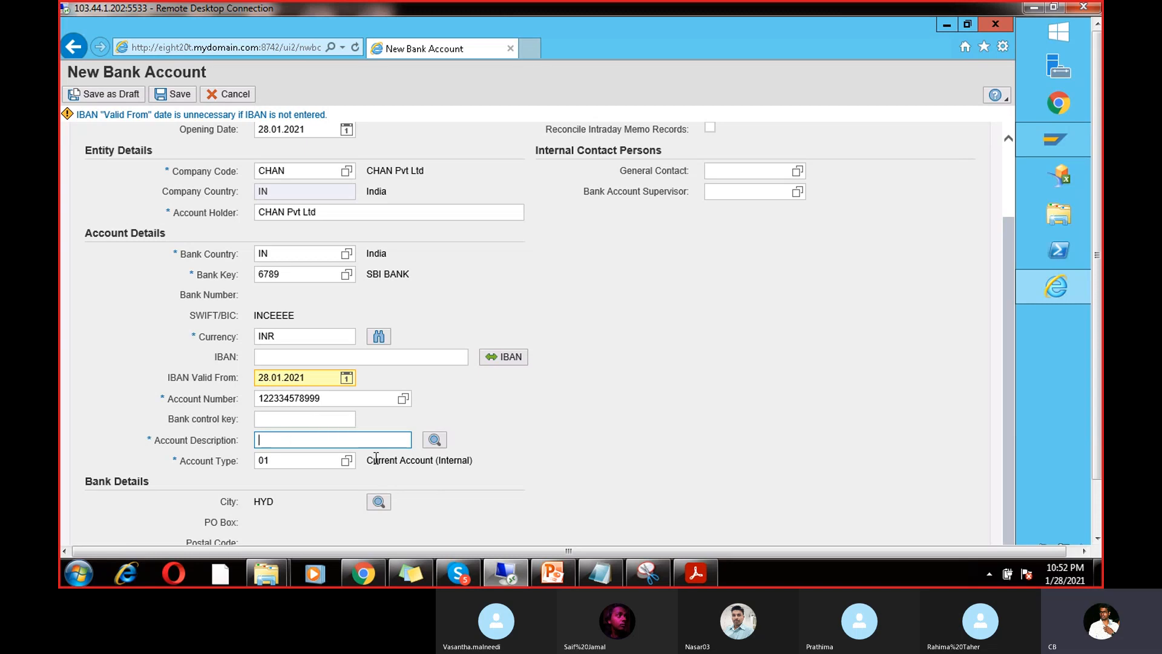
type("saving")
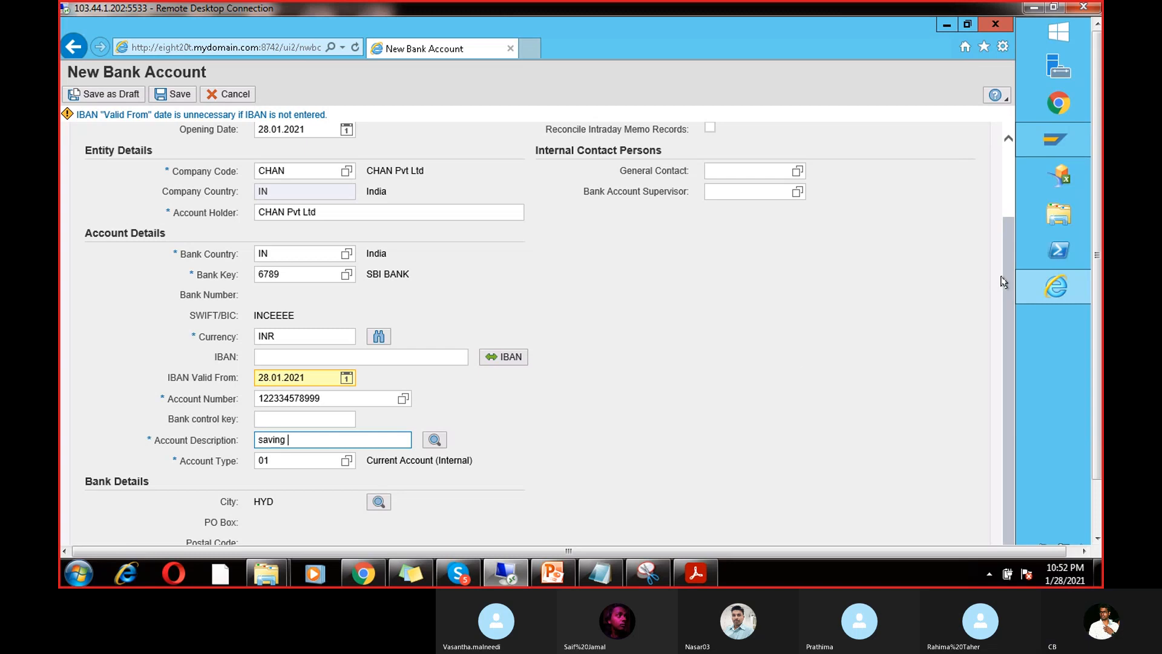
left_click_drag(1008, 279, 1007, 295)
left_click_drag(1098, 421, 1104, 488)
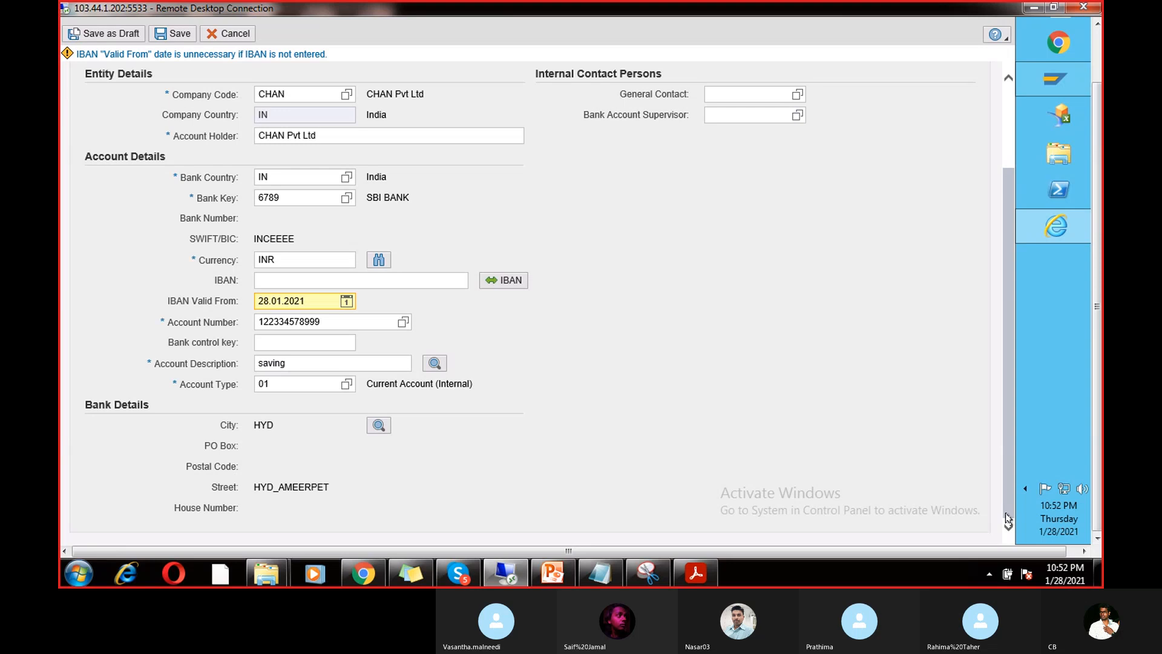
left_click_drag(1097, 478, 1102, 385)
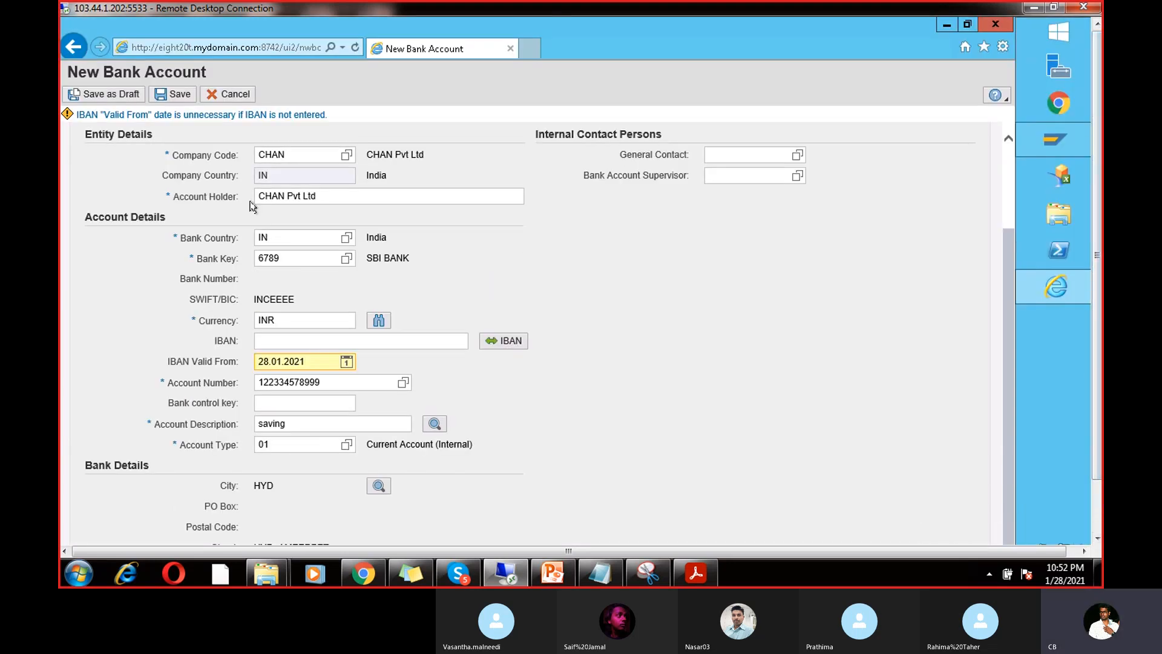
left_click(182, 94)
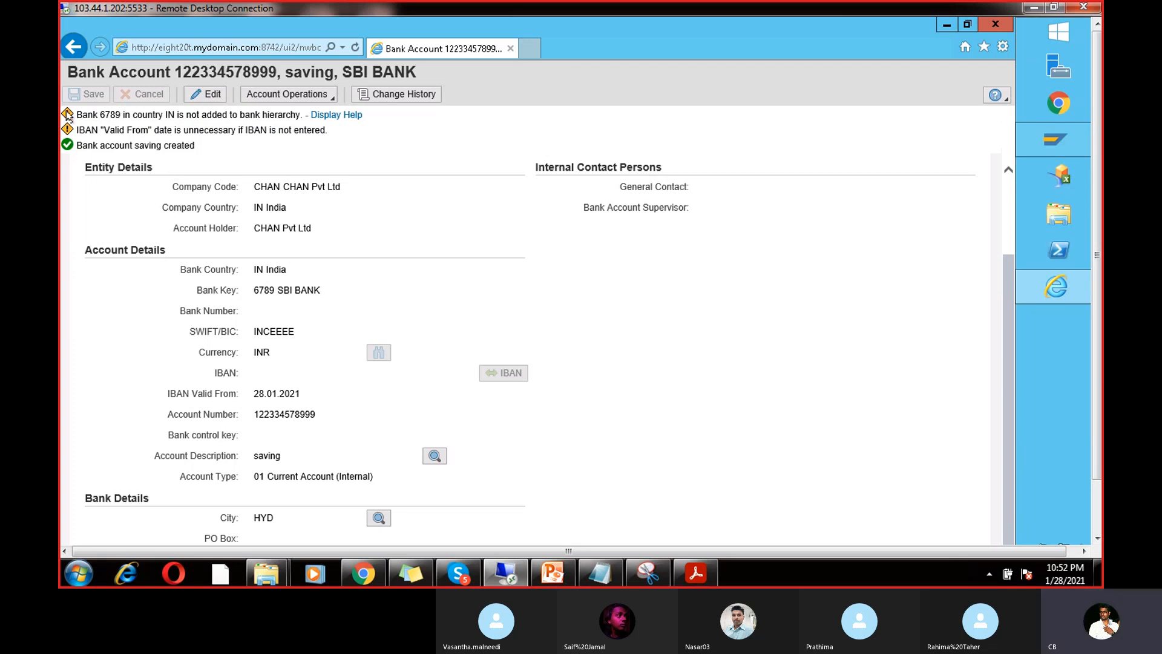
left_click(303, 98)
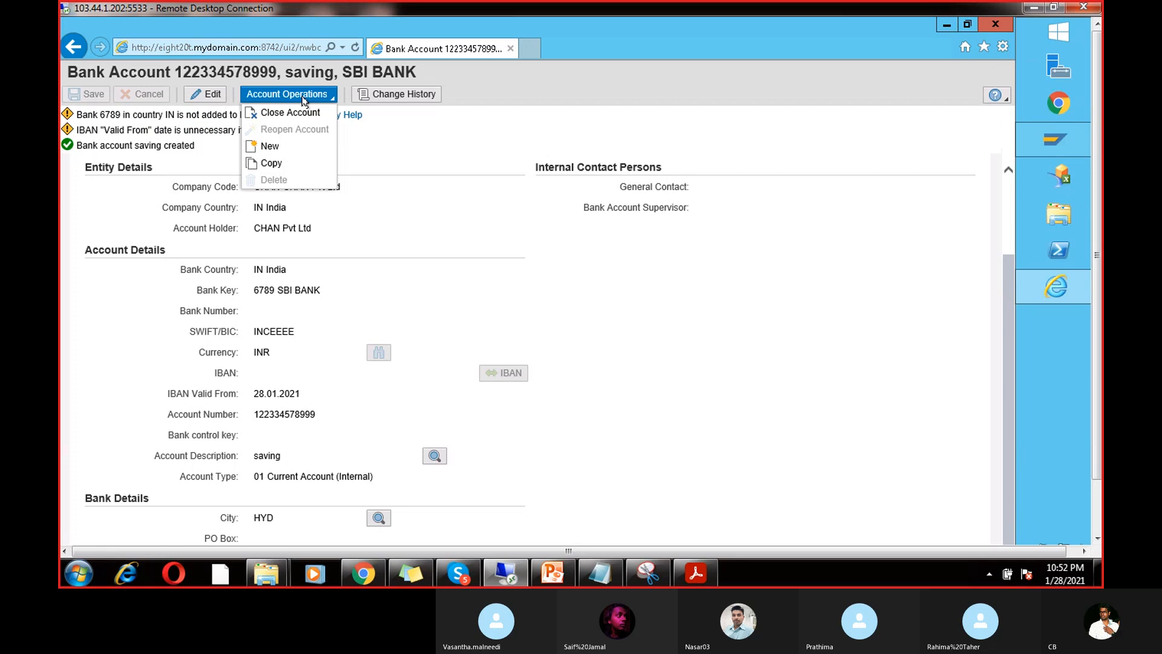
left_click(393, 200)
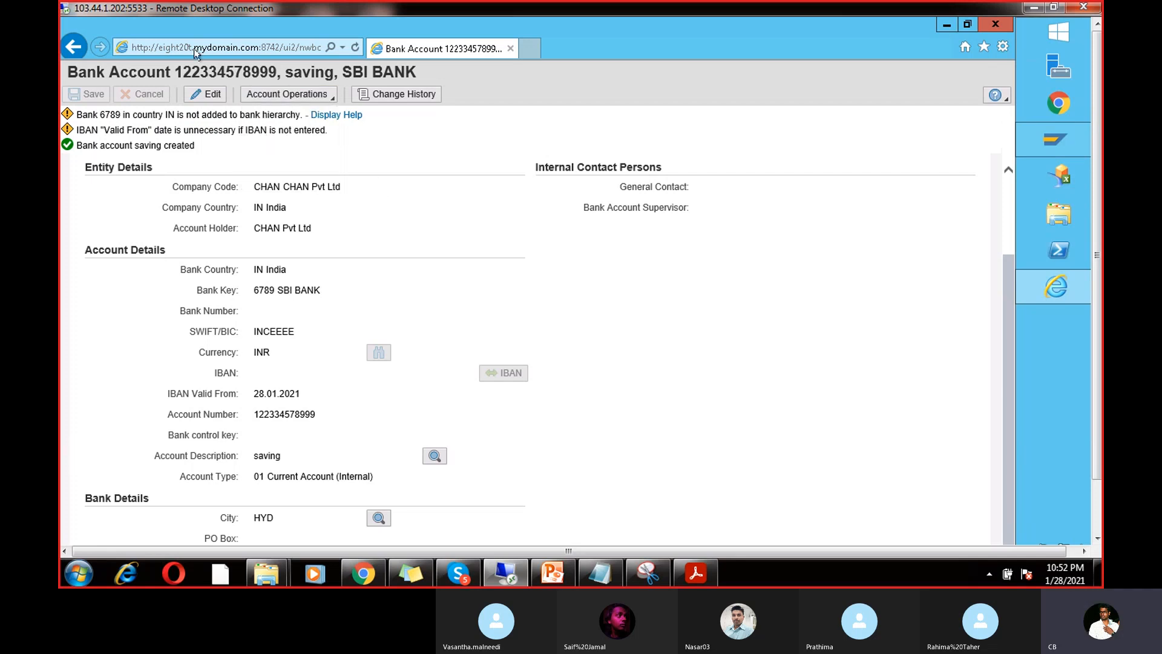
left_click(1098, 506)
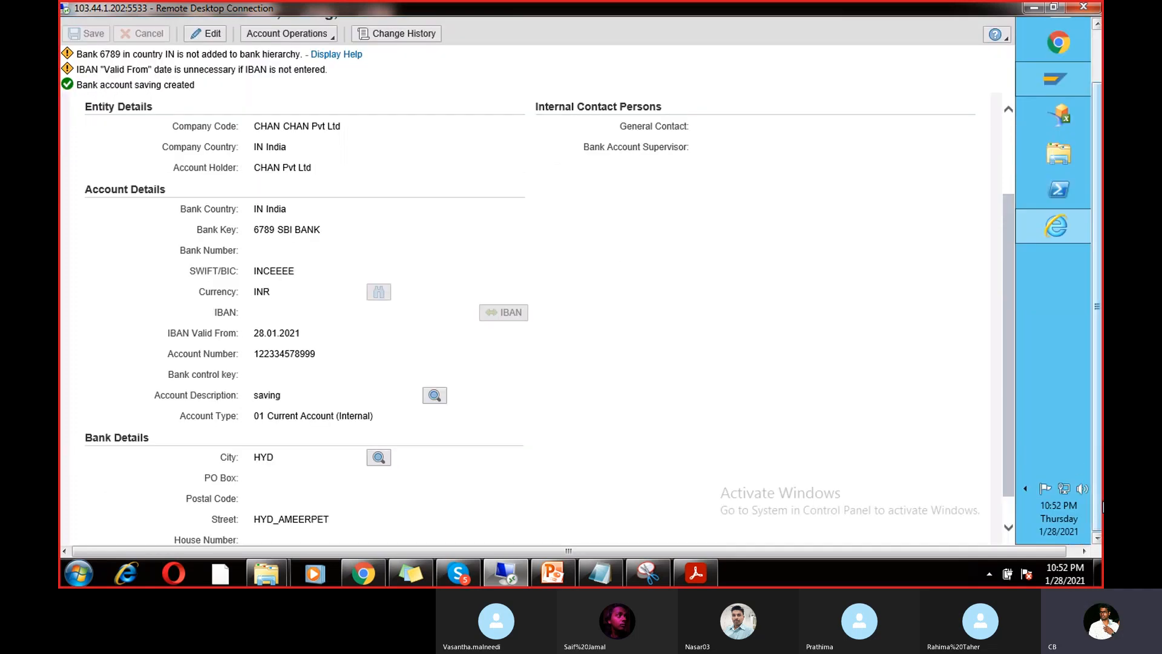
left_click(1007, 524)
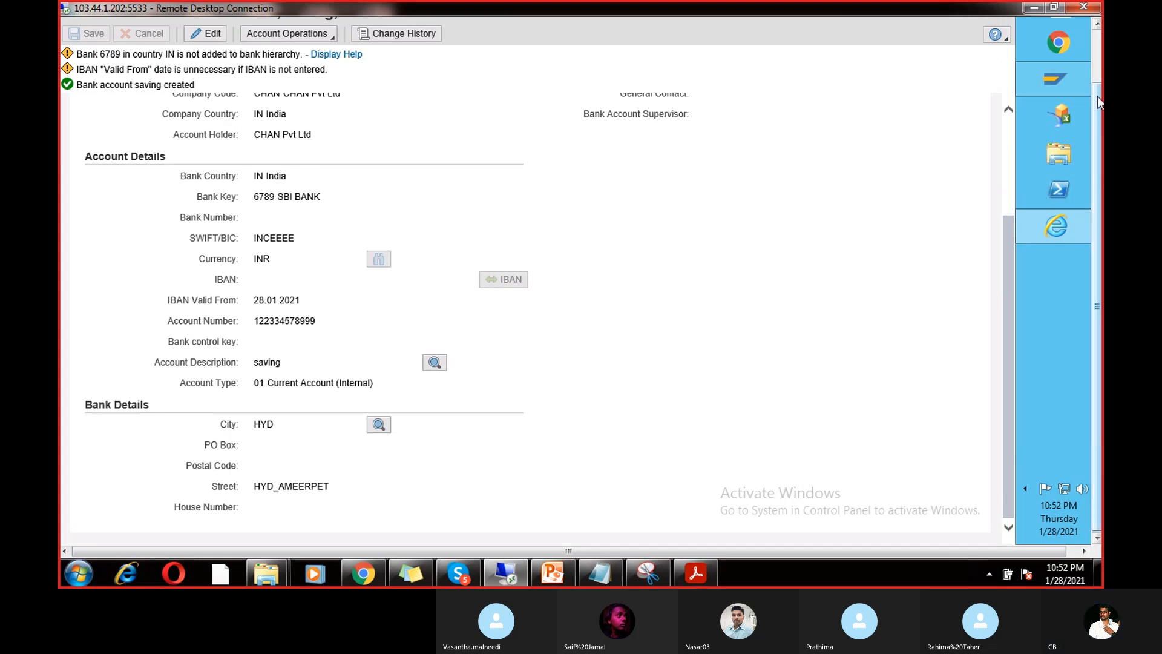
left_click(1098, 56)
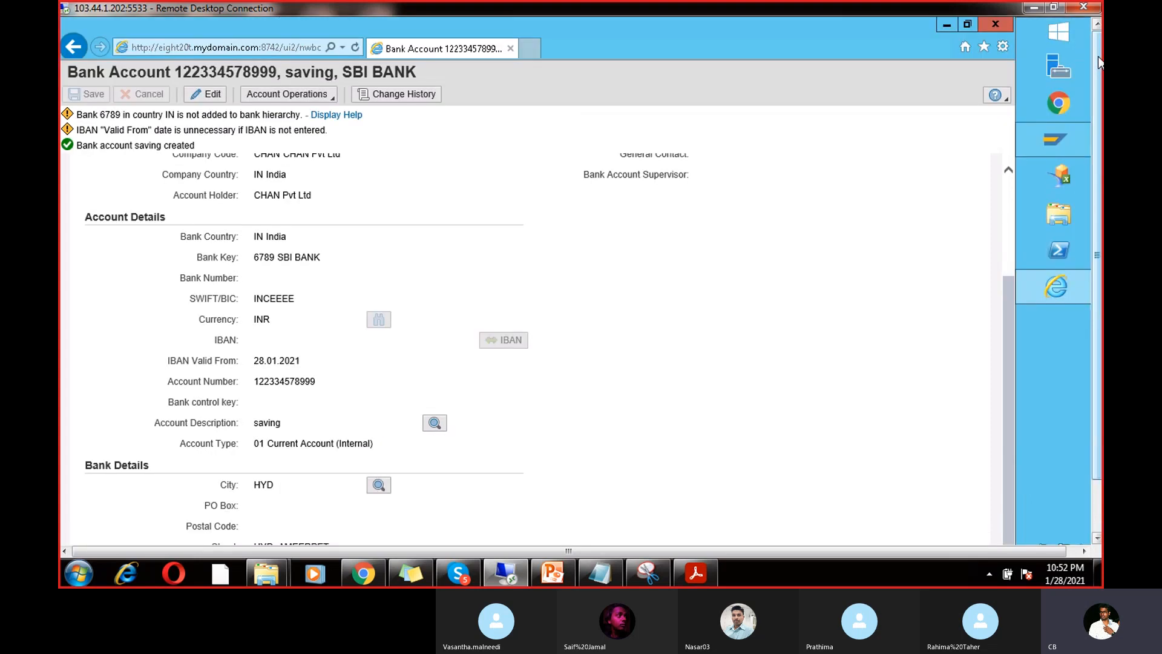
left_click(296, 94)
left_click(299, 115)
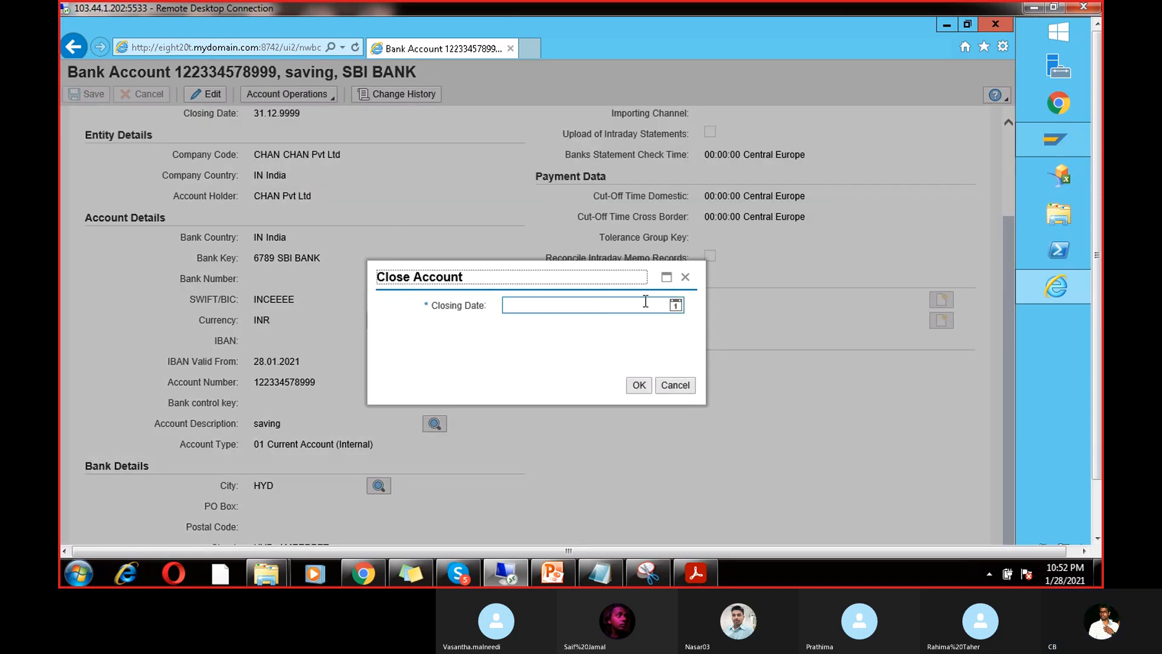
left_click(678, 279)
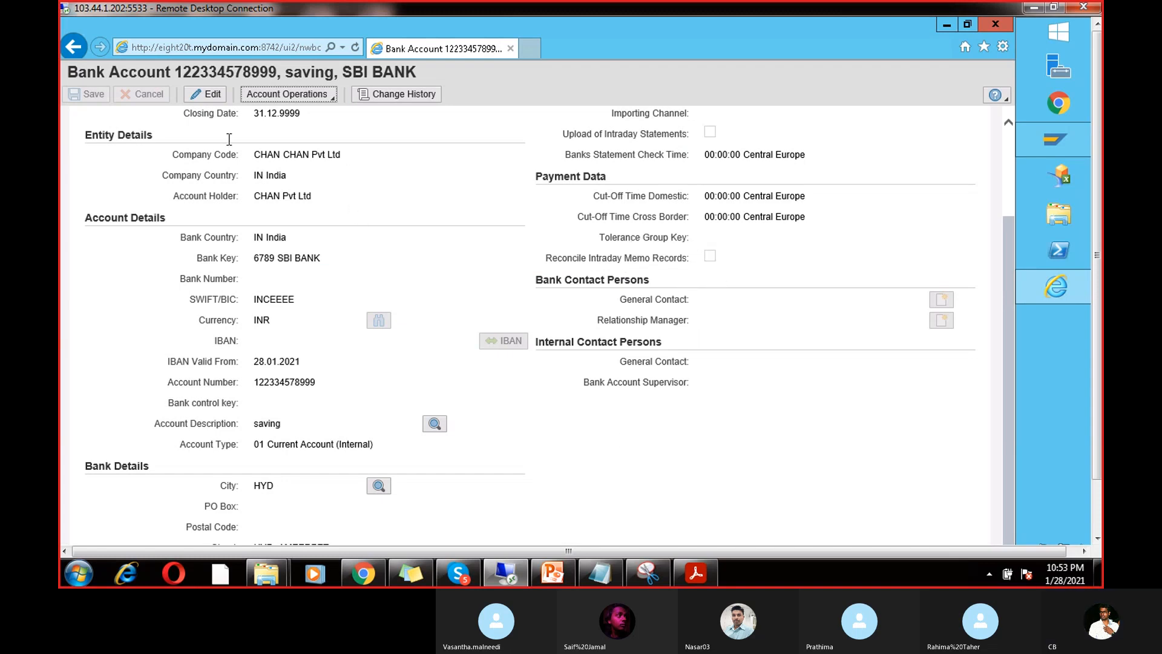
left_click(375, 95)
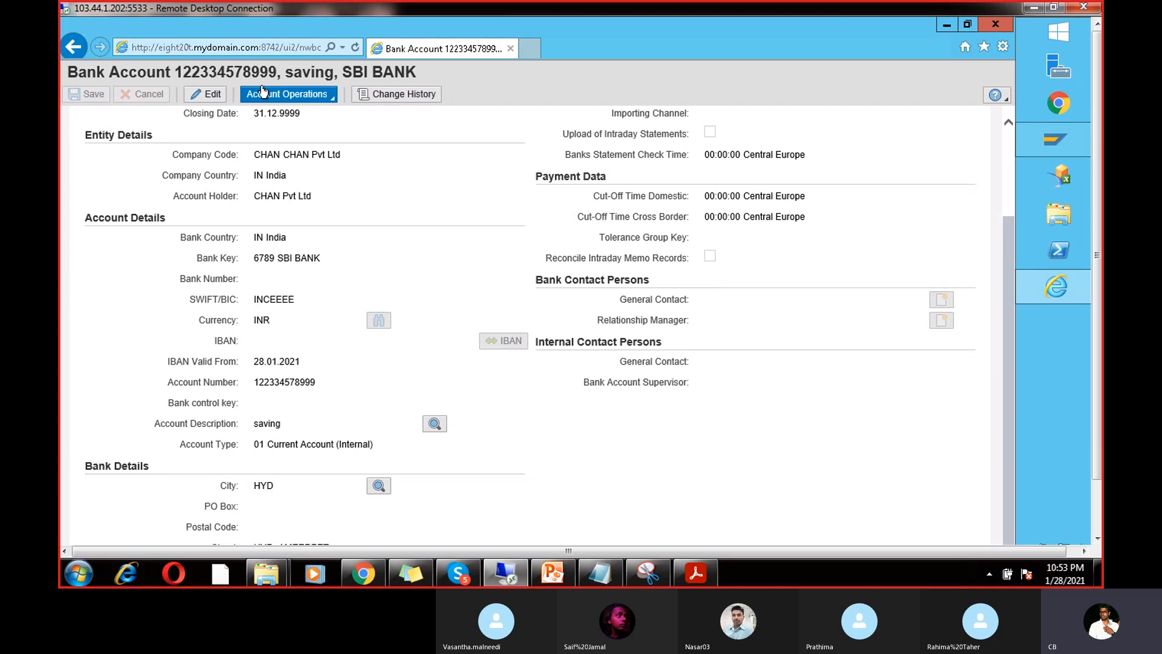
left_click(216, 95)
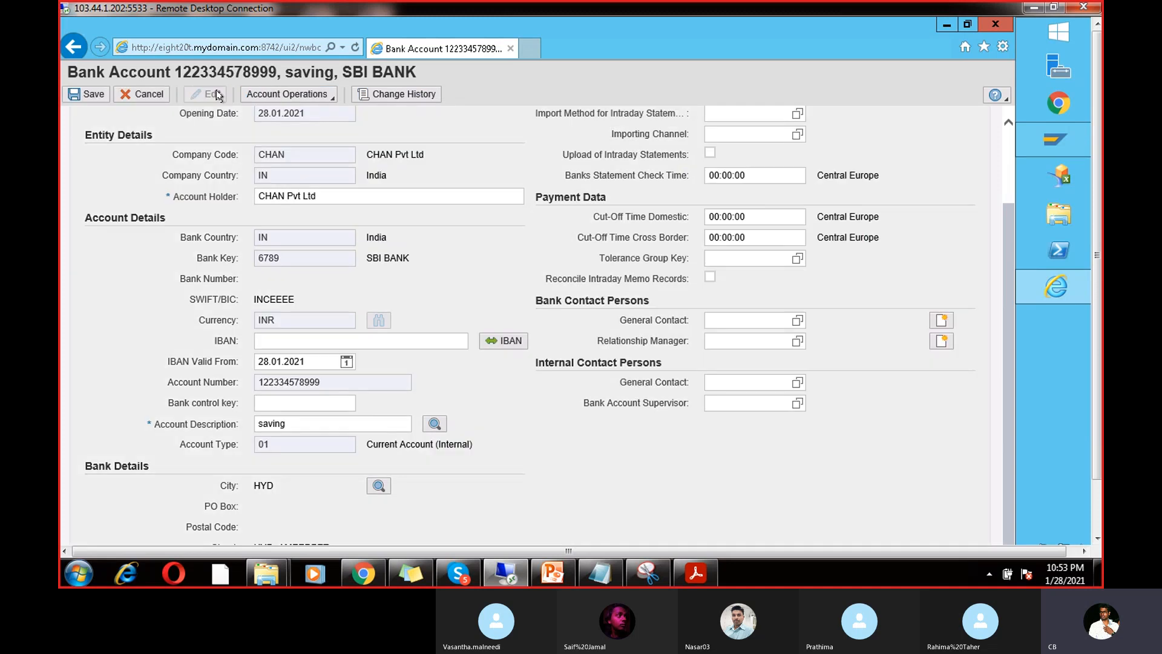
left_click(92, 95)
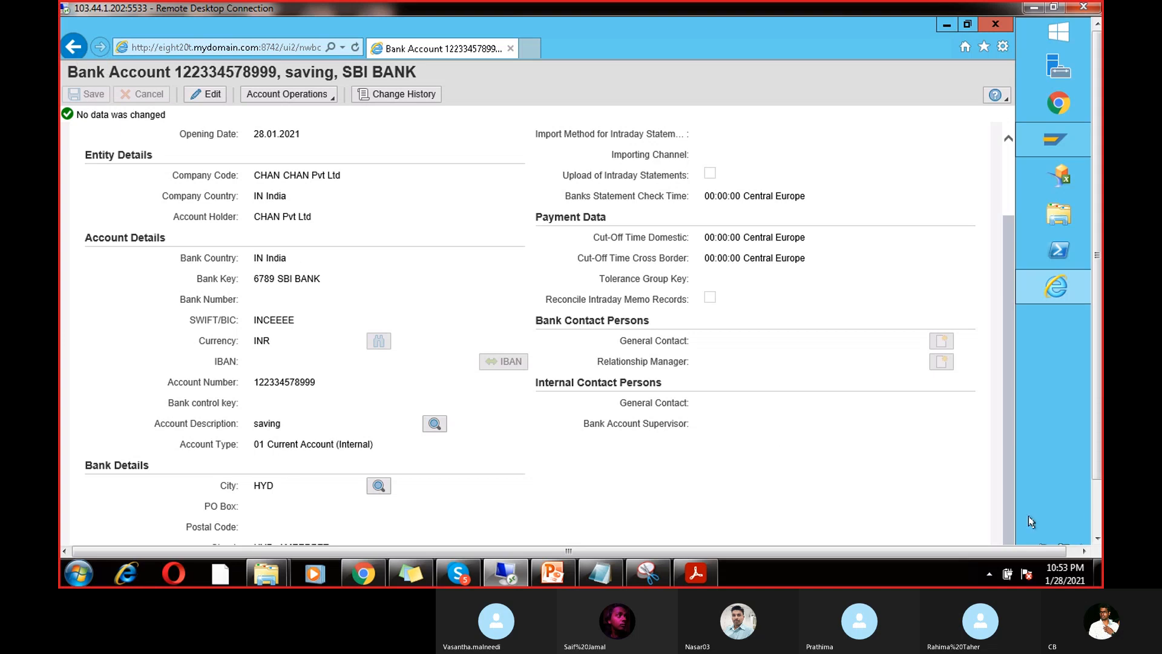
left_click(1098, 518)
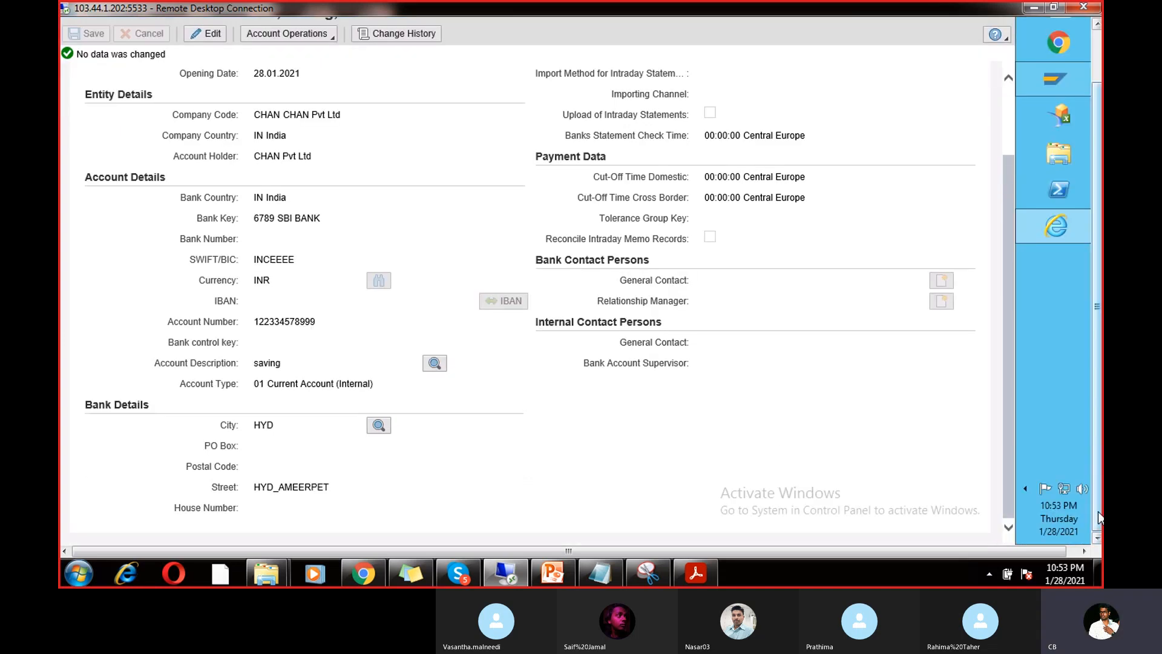
left_click_drag(1098, 507, 1098, 418)
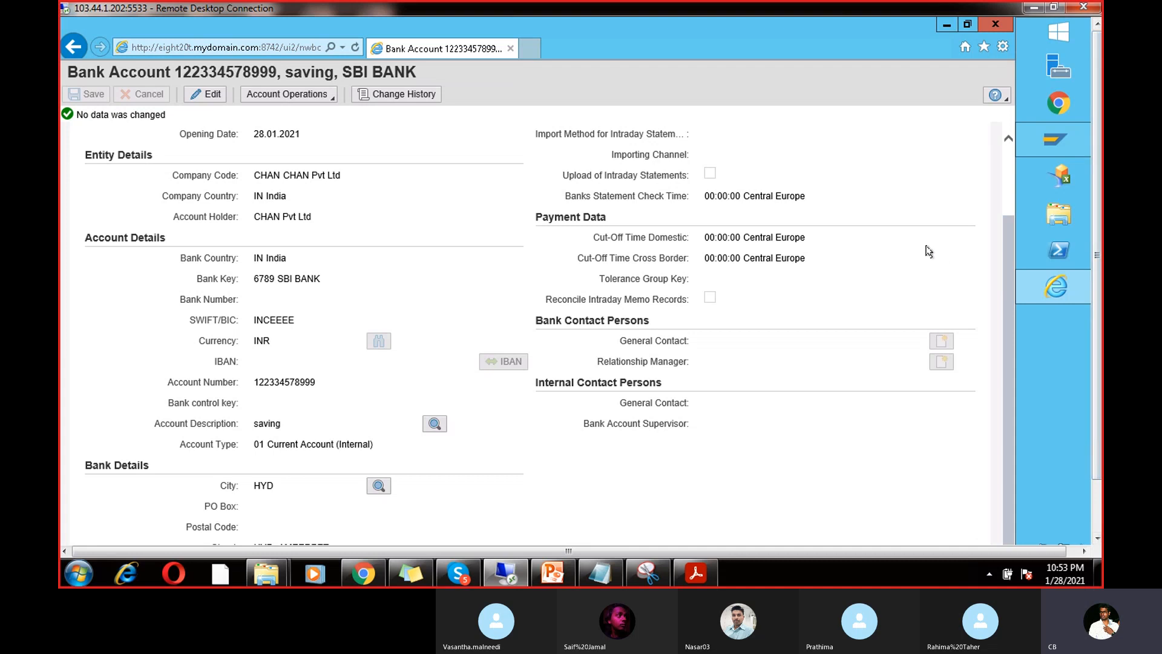
left_click_drag(1005, 239, 1004, 161)
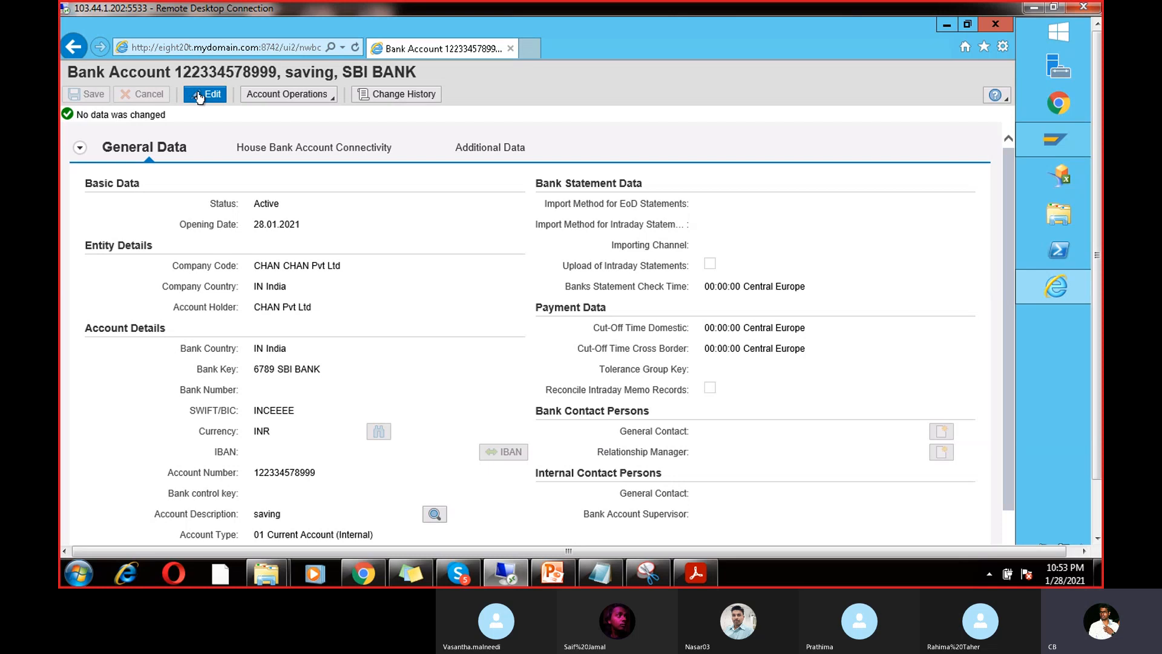
left_click(274, 147)
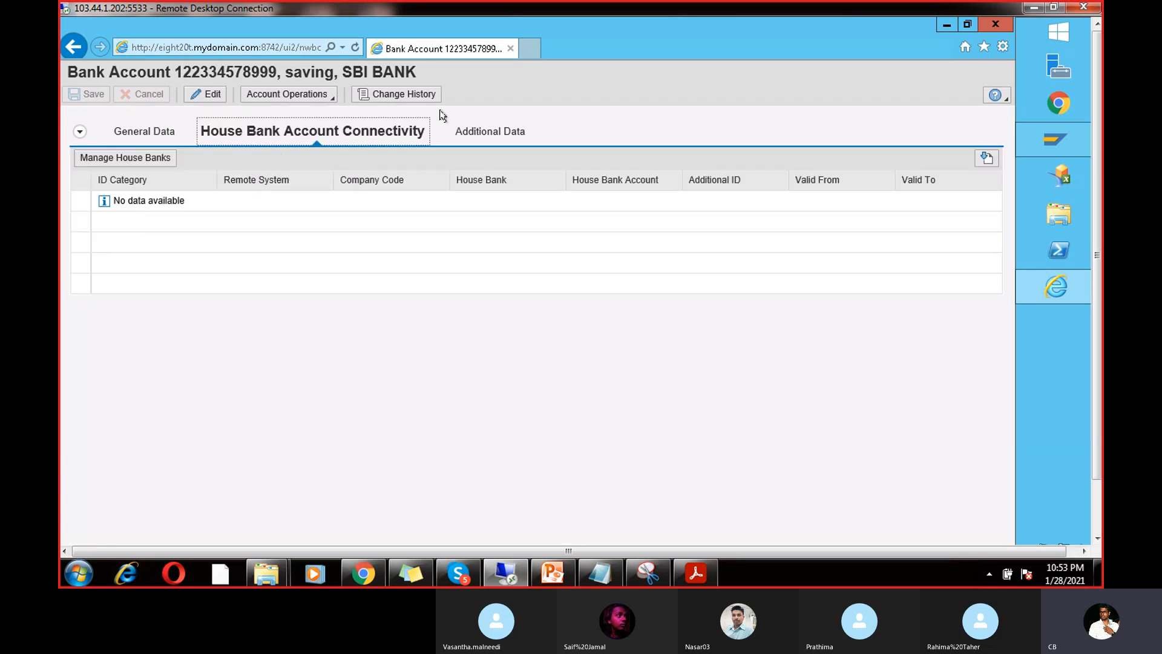
left_click(145, 157)
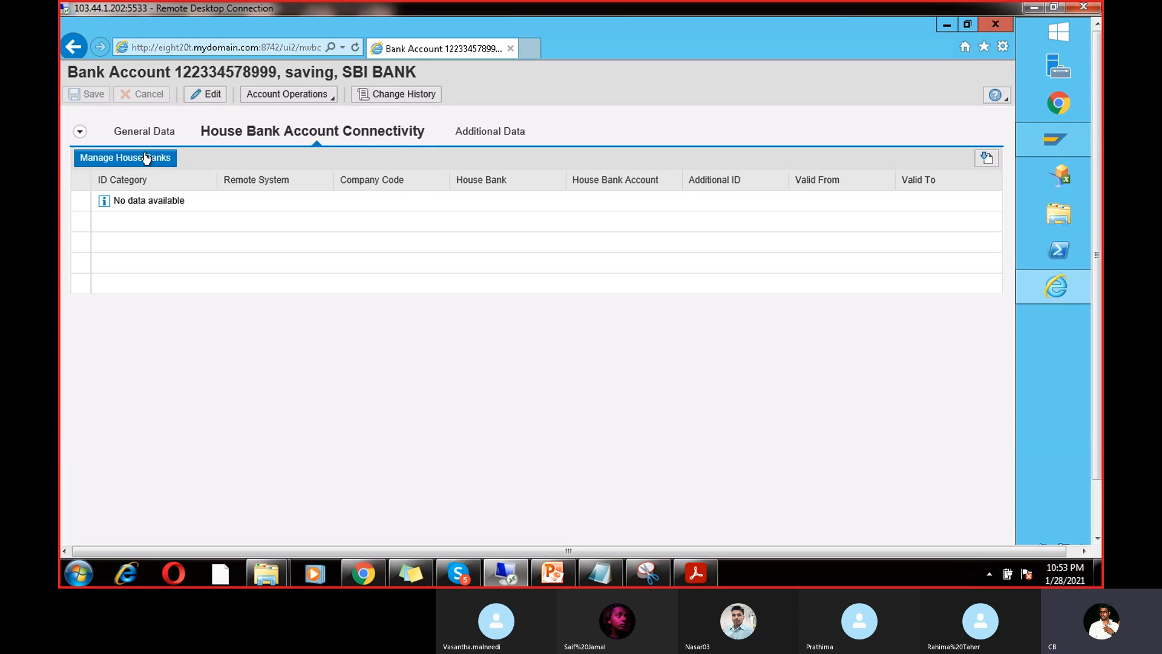
left_click(206, 95)
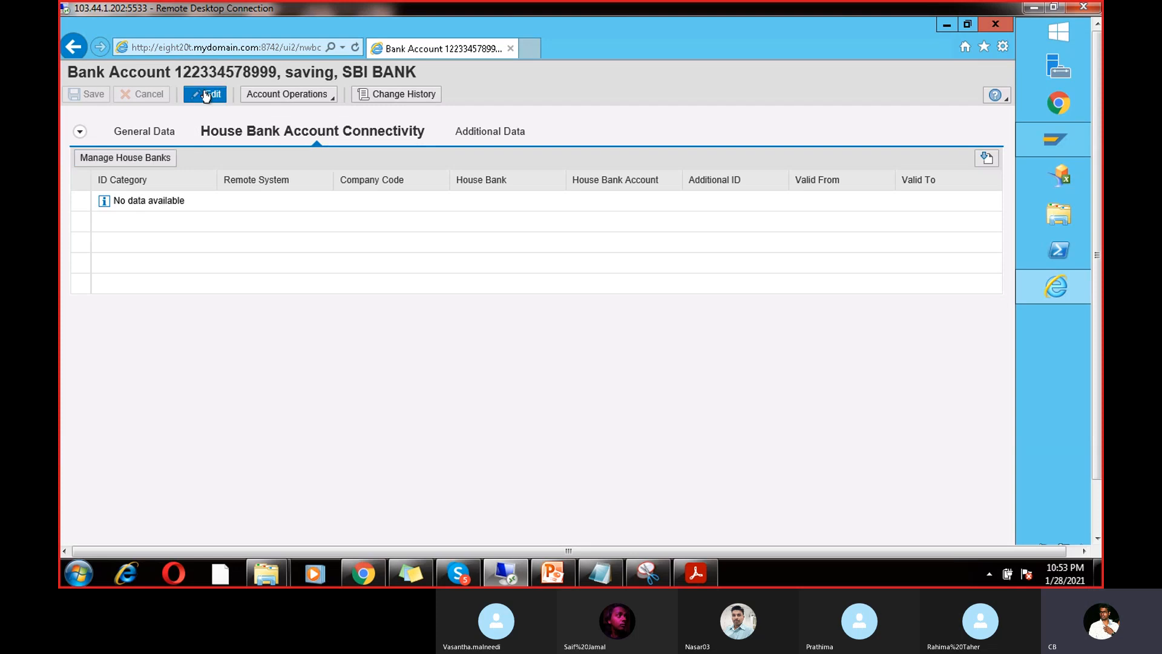
left_click(95, 161)
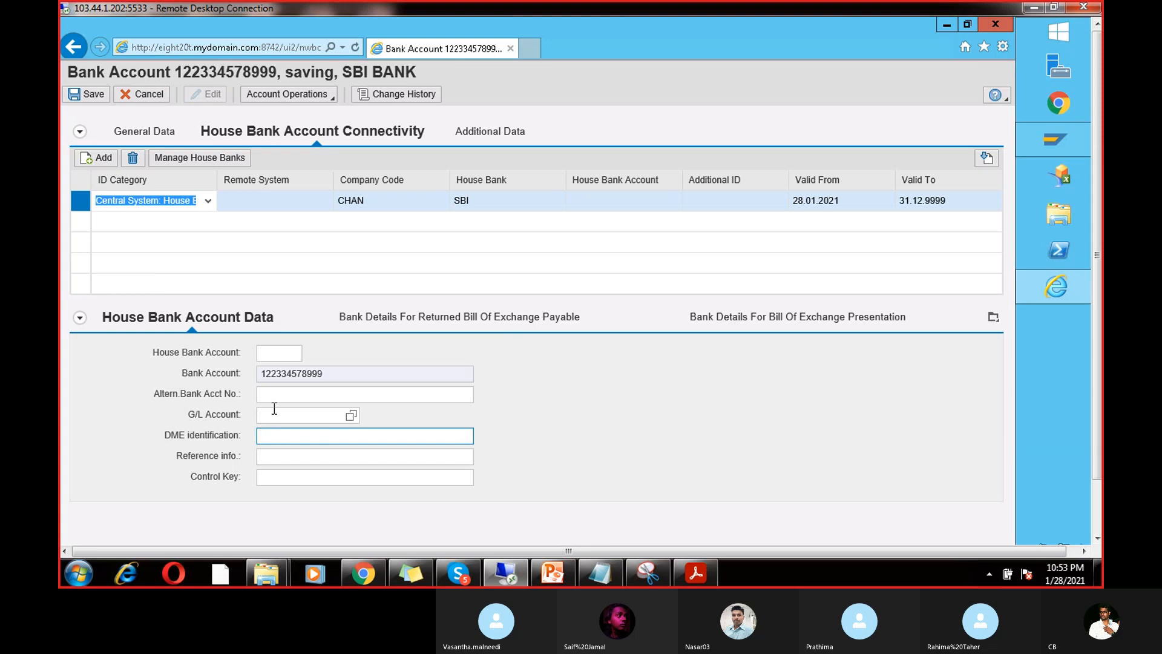
left_click(288, 421)
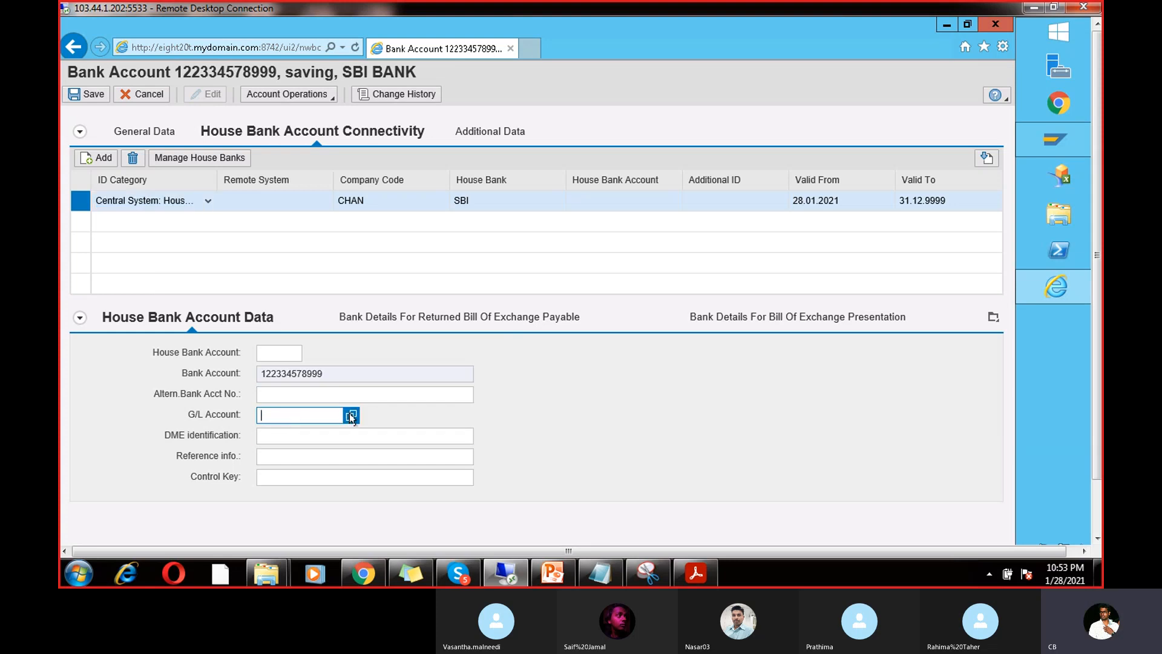
left_click(351, 416)
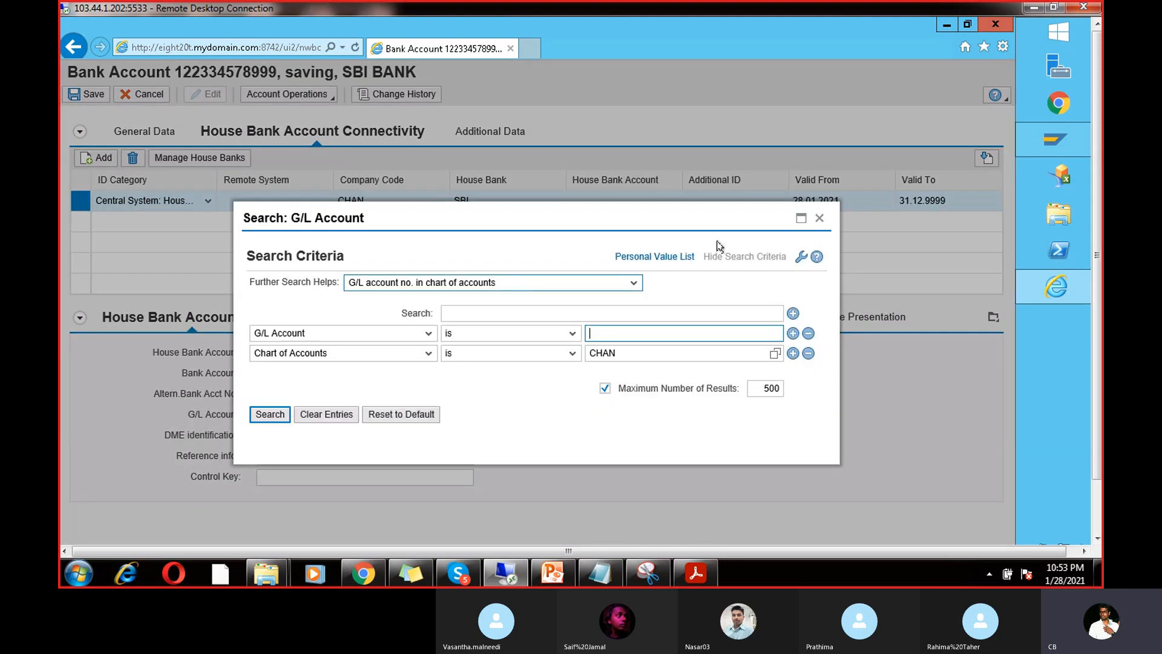
left_click(819, 218)
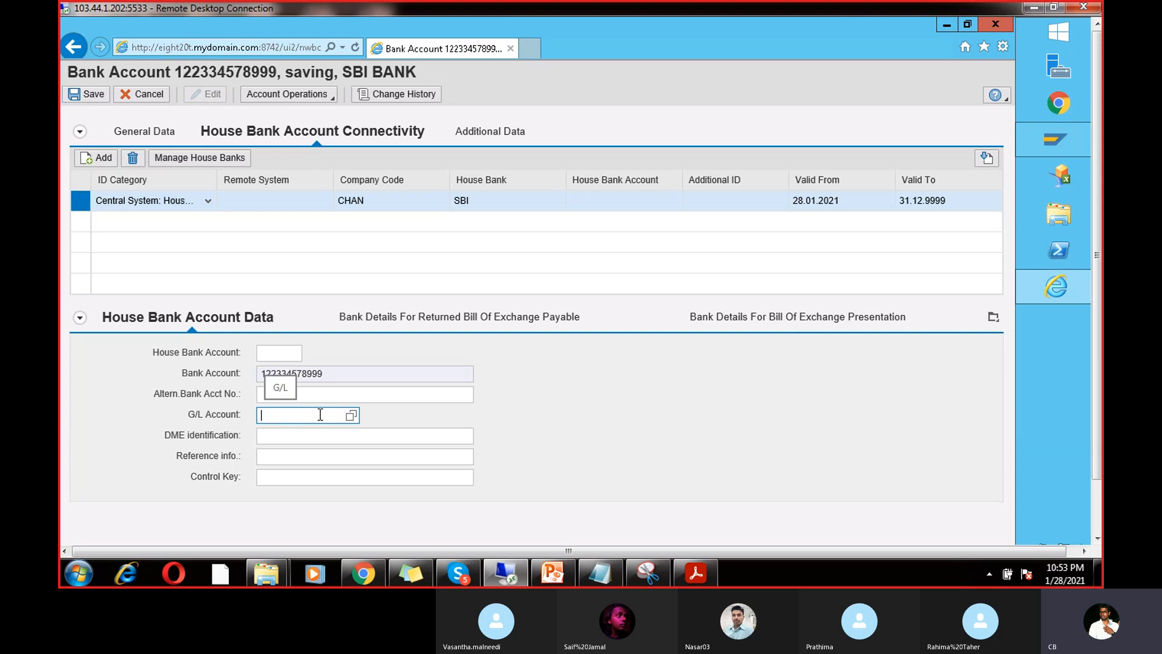
left_click(350, 416)
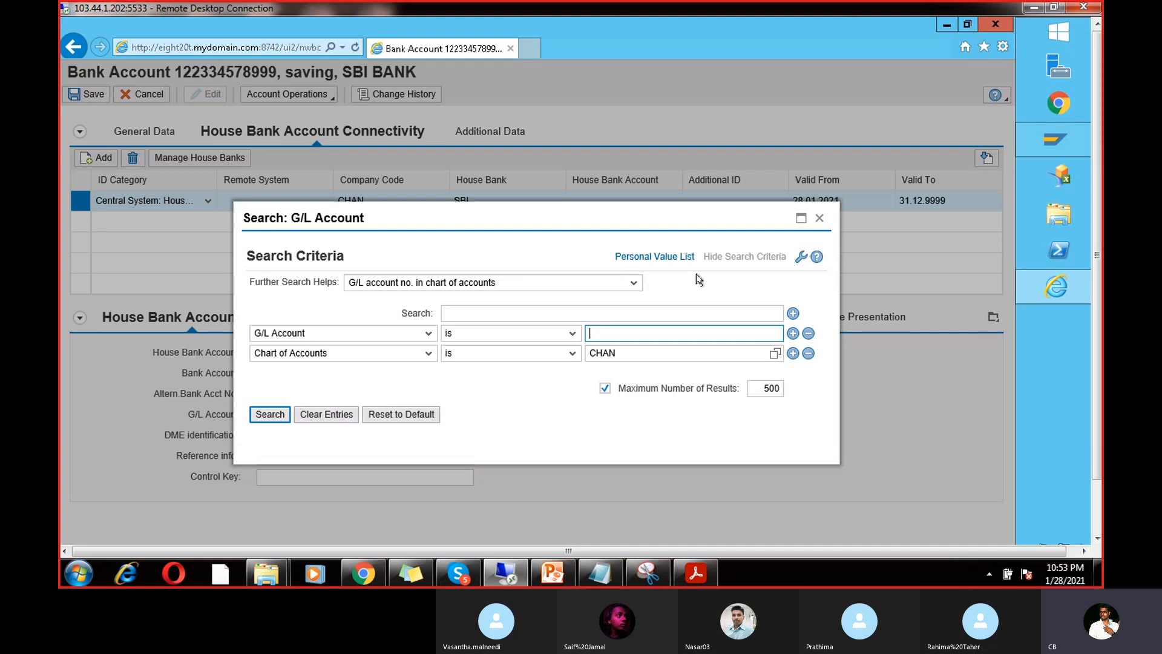
left_click(818, 219)
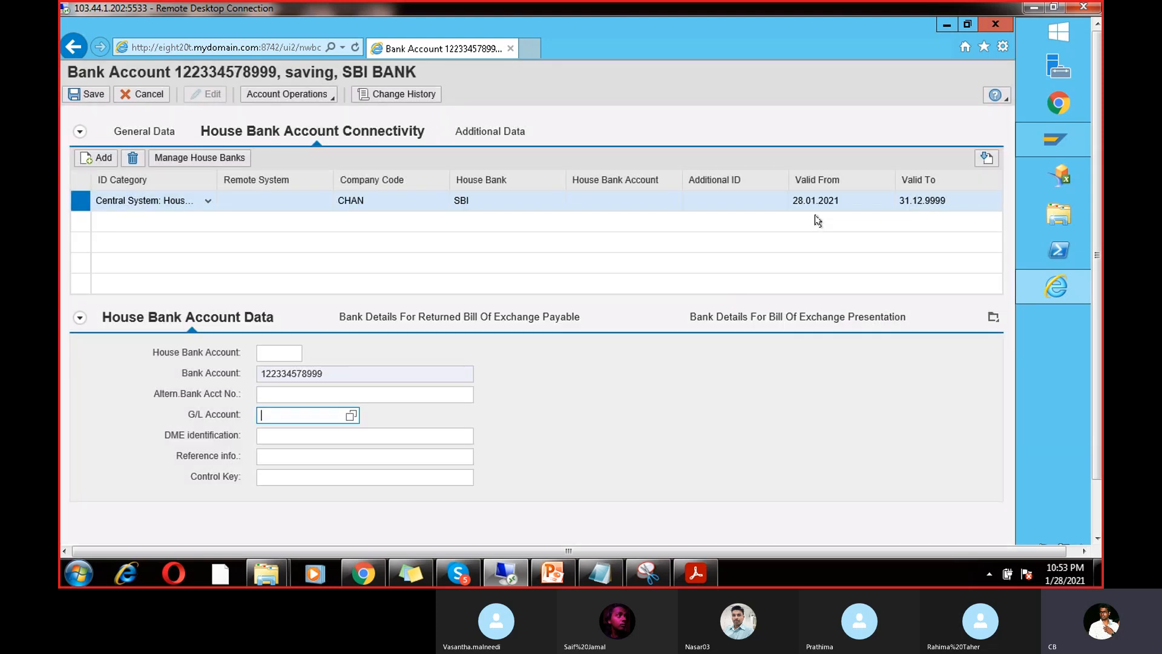
mouse_move(1065, 138)
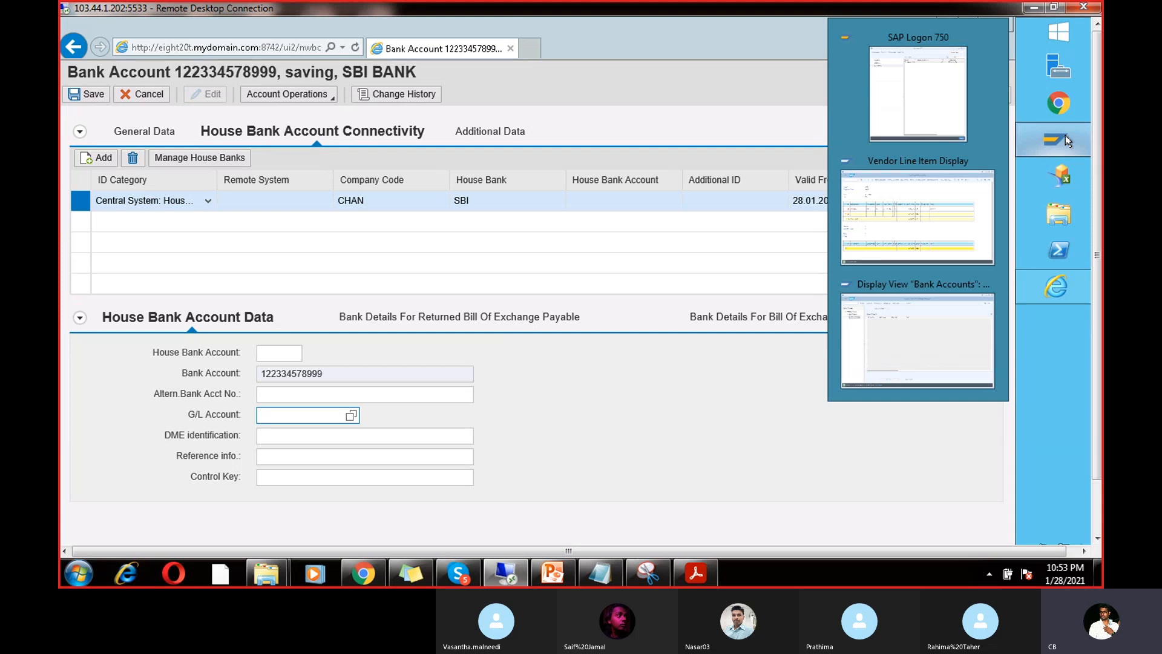
Step: Run FS00 and copy G/L account 200100 CITI into new account 2001004 for CHAN
left_click(952, 176)
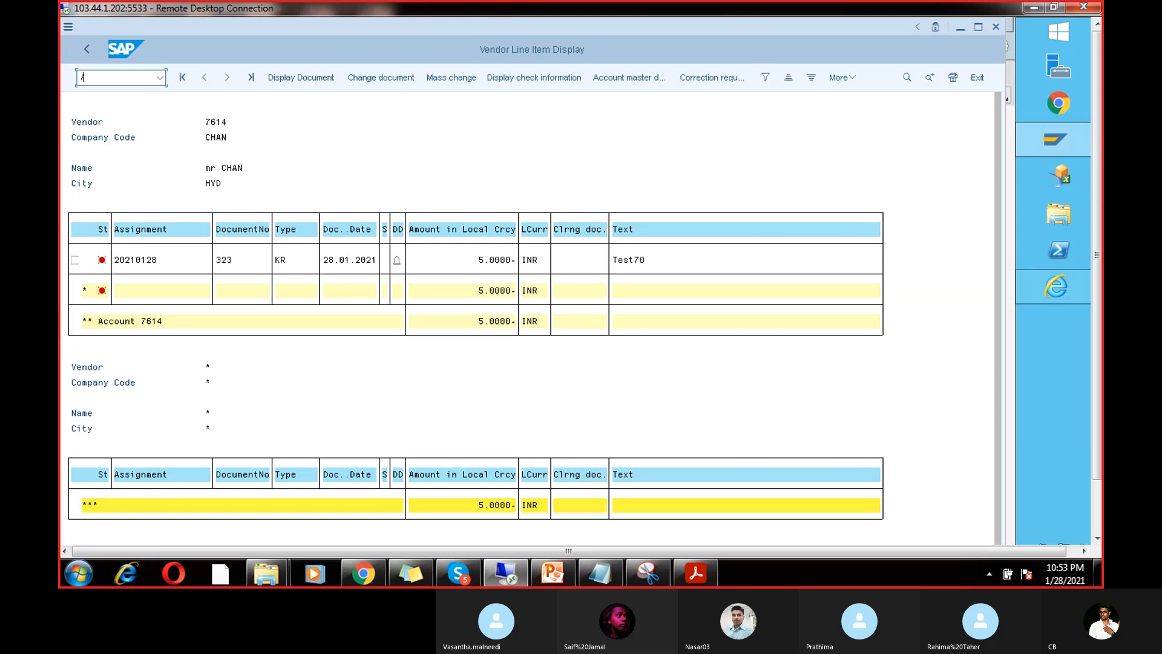
type("nfs00")
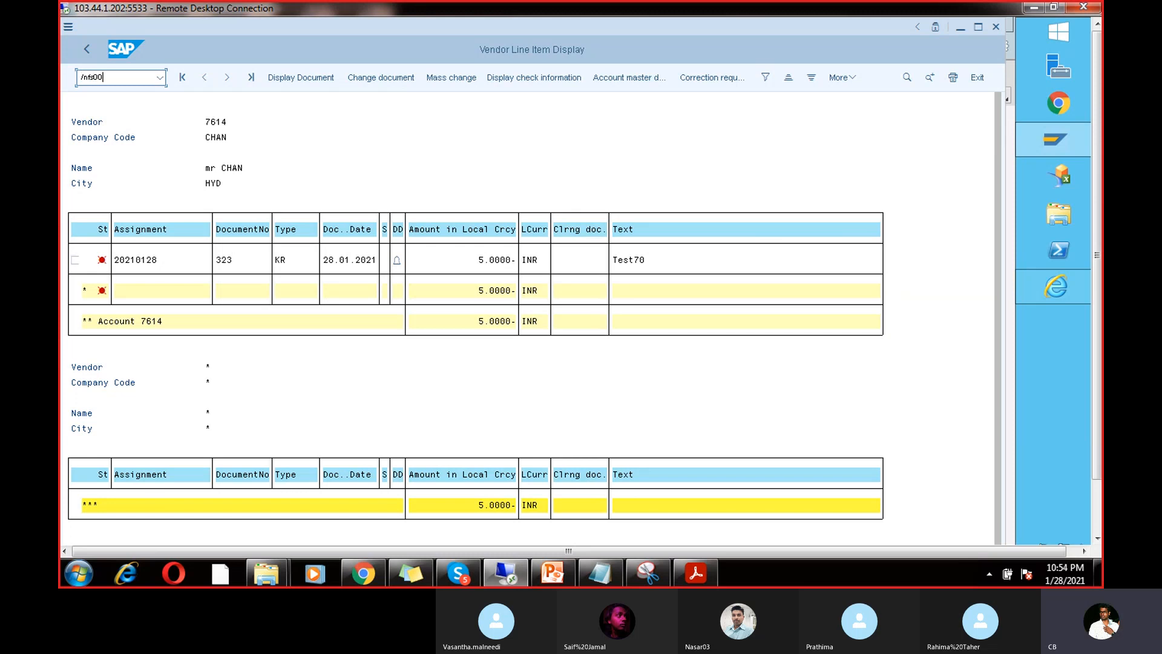
key("Return")
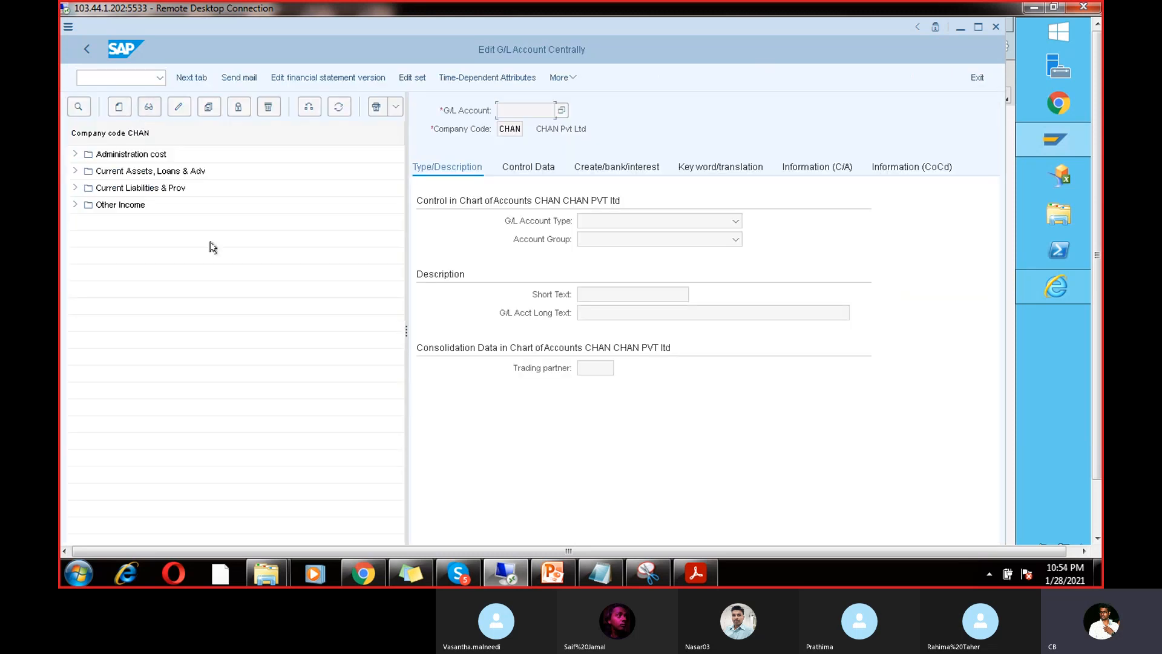
left_click(75, 172)
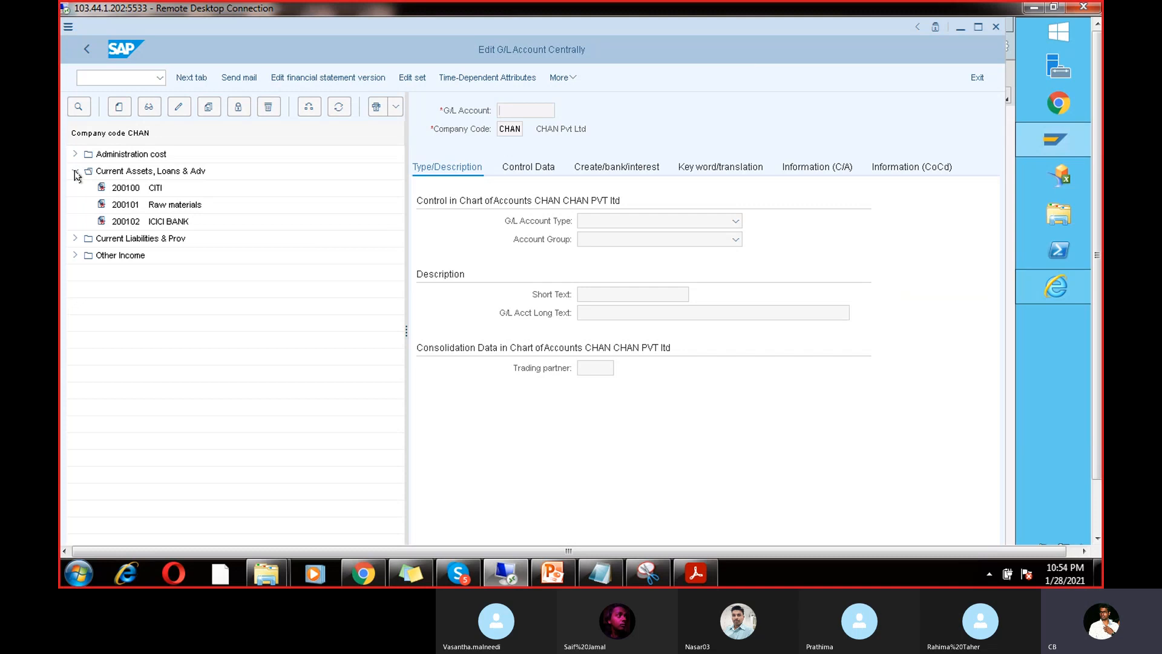
left_click(134, 188)
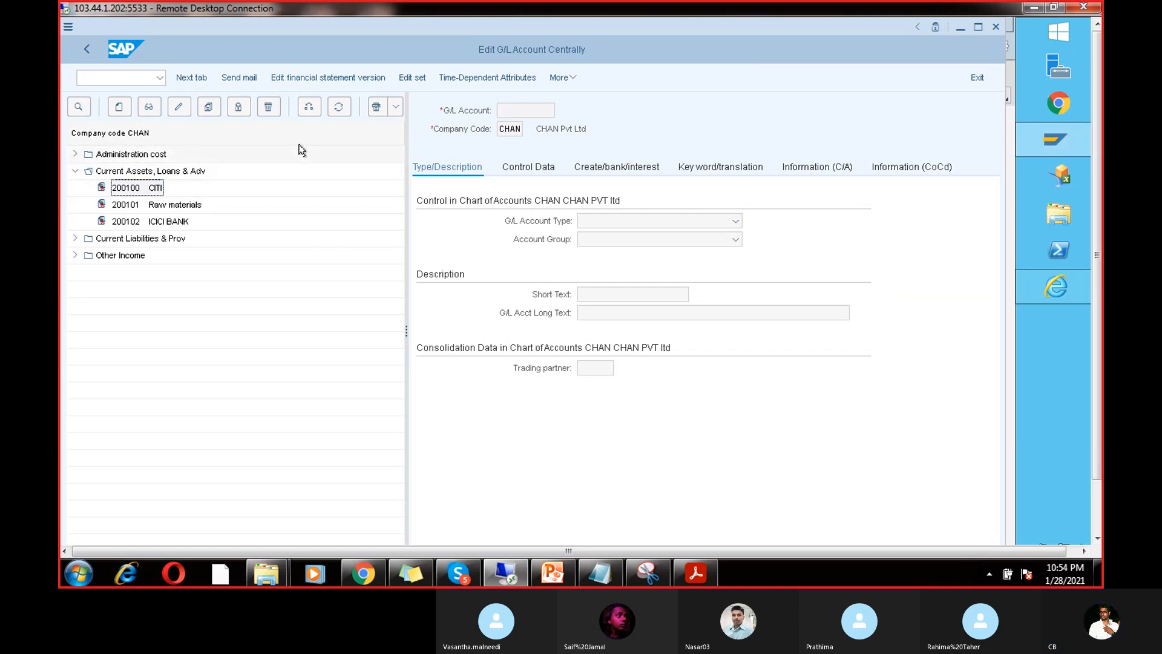
left_click(209, 108)
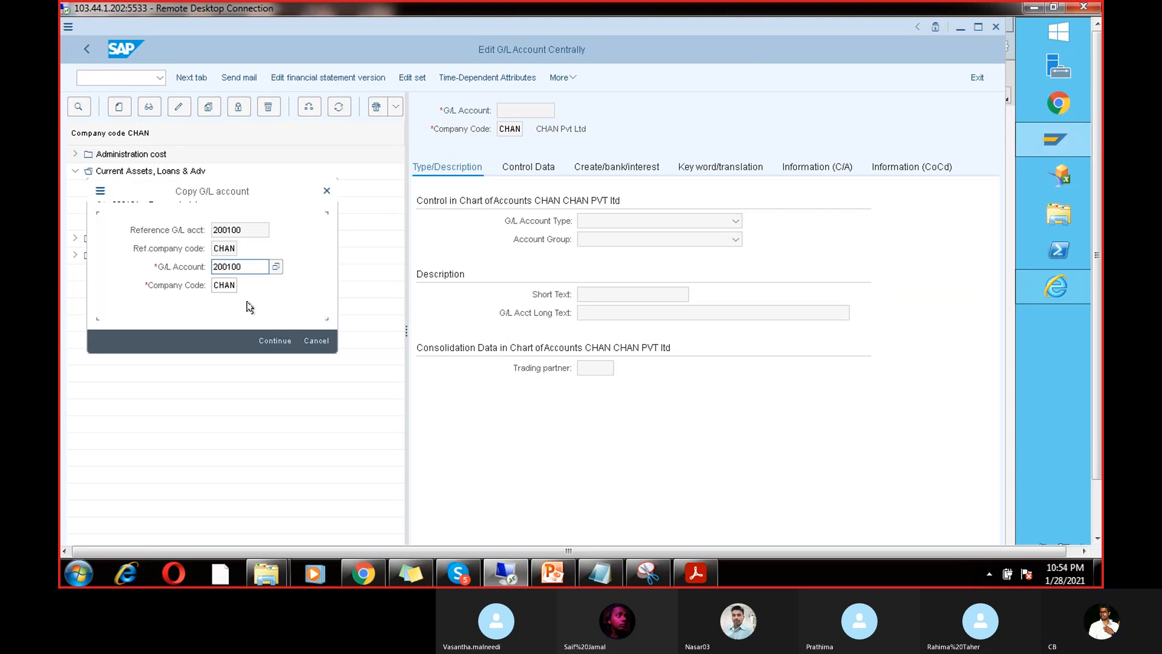
left_click(248, 230)
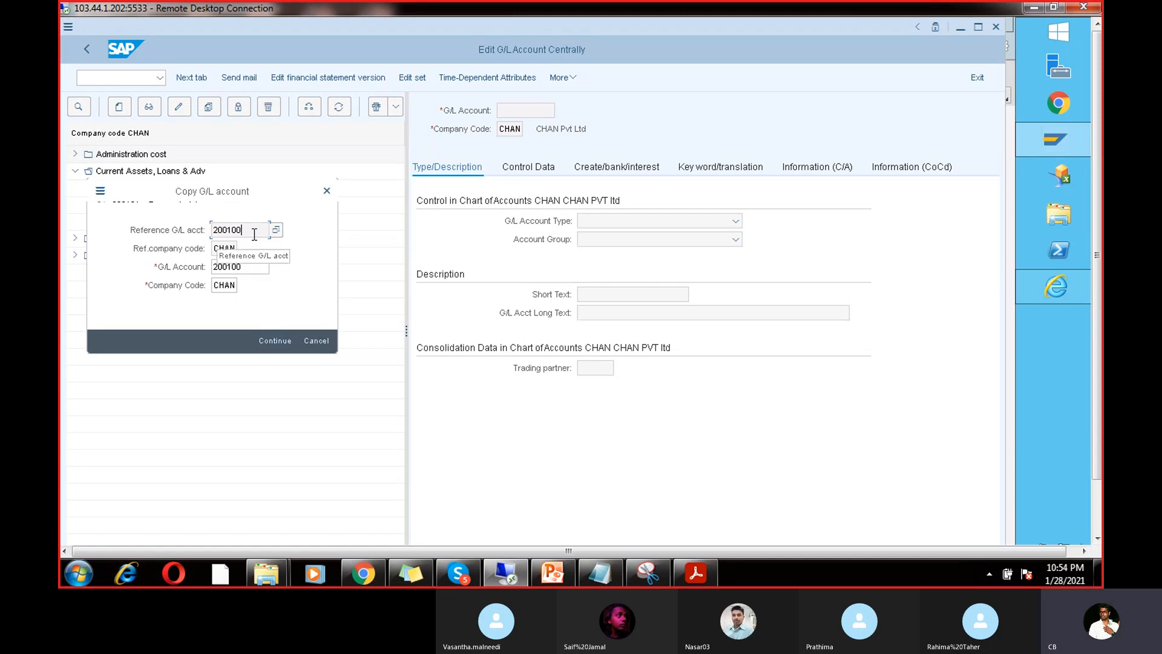
left_click(269, 338)
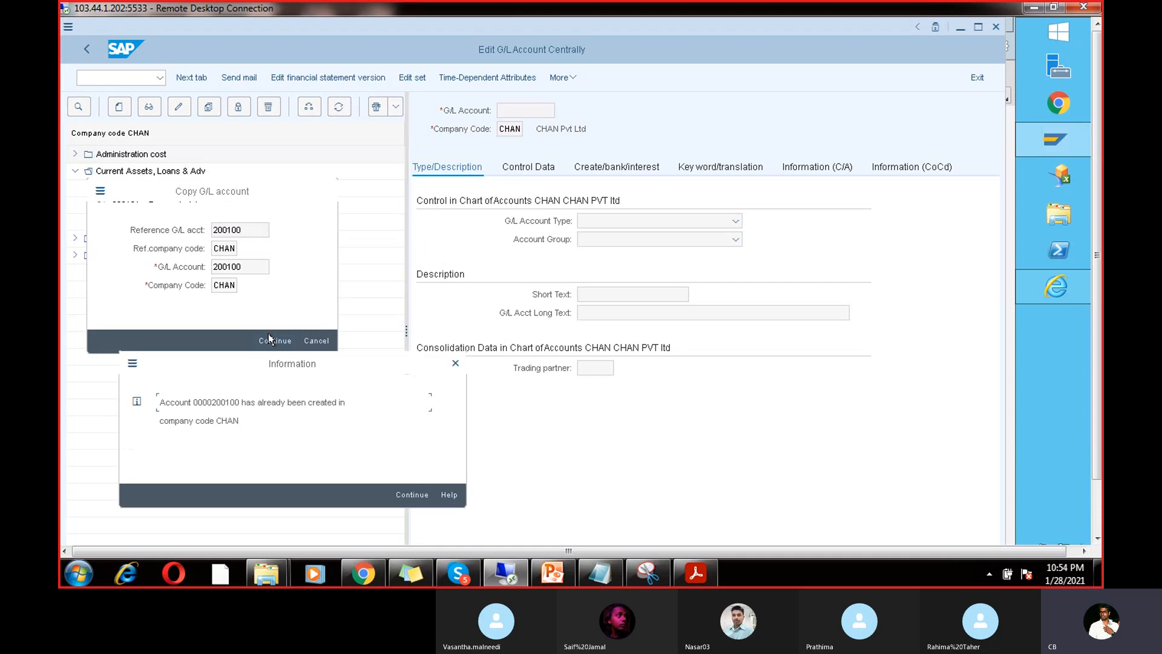
left_click(456, 363)
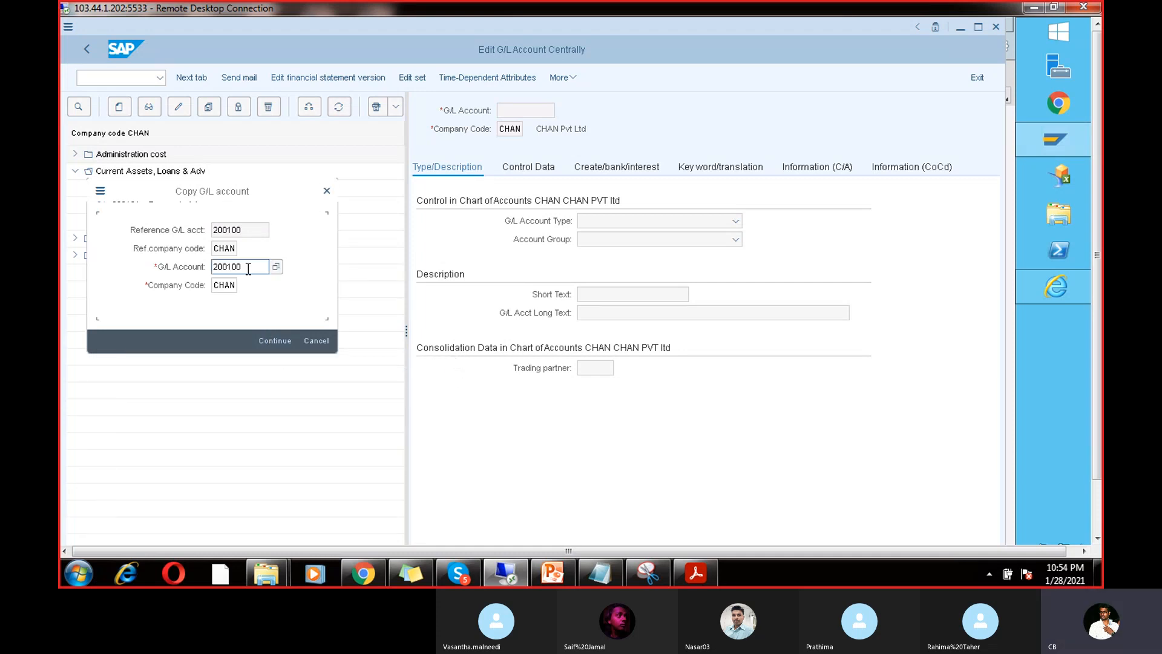
left_click(267, 341)
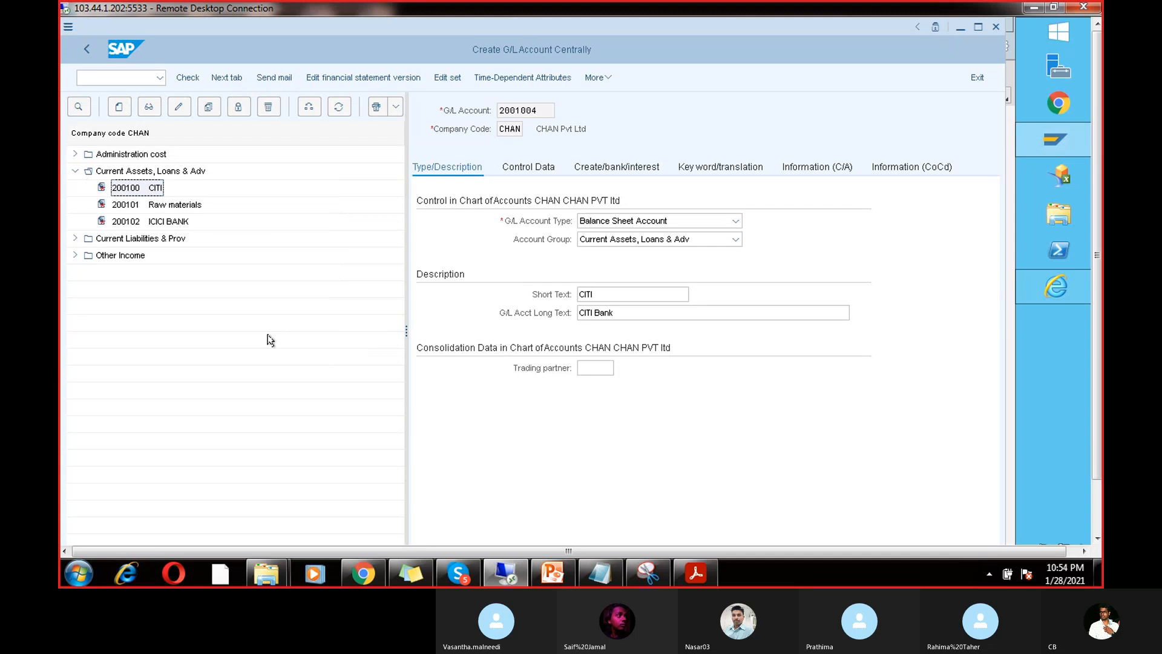
Step: Replace the short and long texts with 'SBI bank' and attempt to save
left_click(610, 313)
left_click_drag(610, 294, 524, 296)
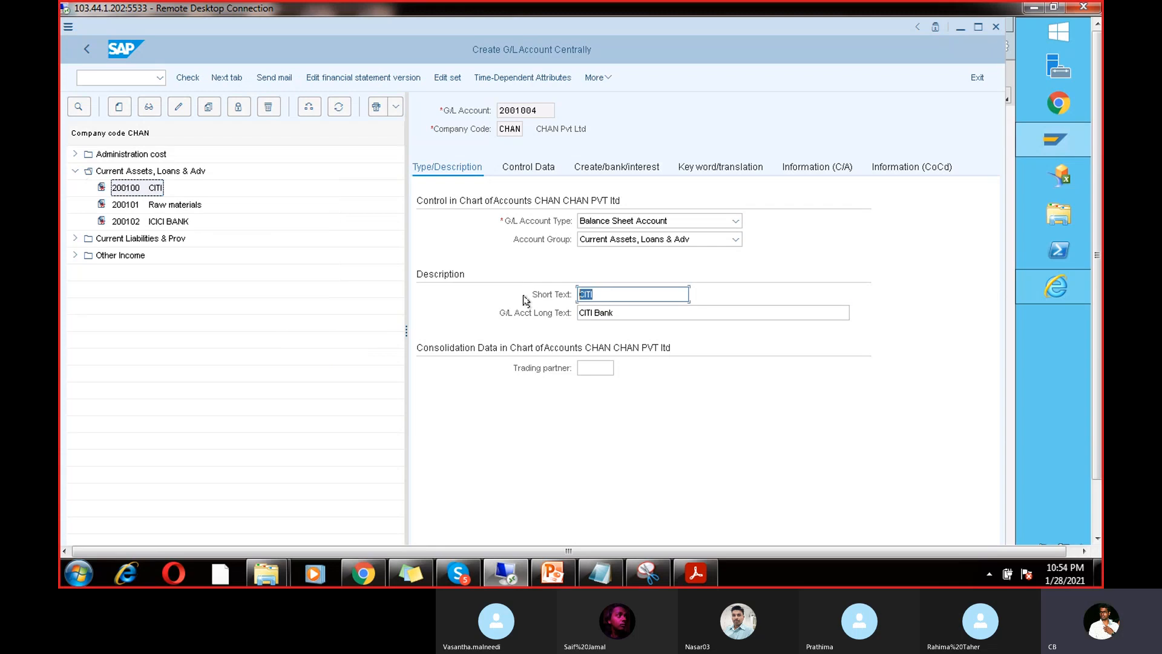
key("BackSpace")
type("SBI")
left_click(628, 312)
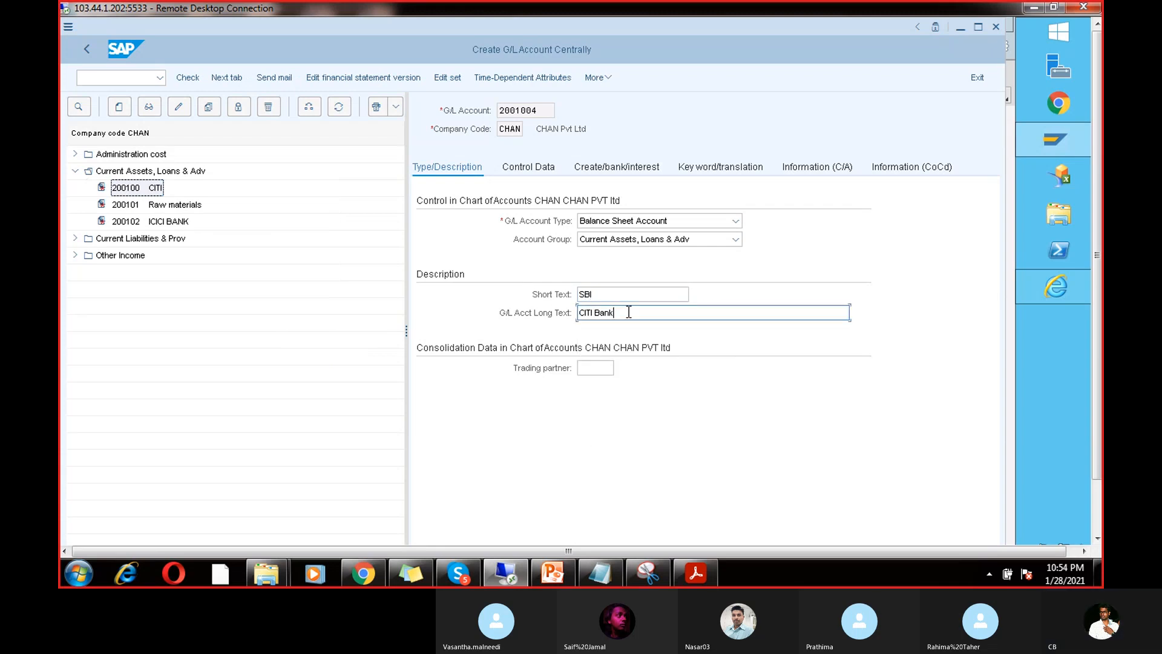
key("BackSpace")
key("BackSpace")
key("BackSpace")
key("BackSpace")
key("BackSpace")
key("BackSpace")
key("BackSpace")
key("BackSpace")
key("BackSpace")
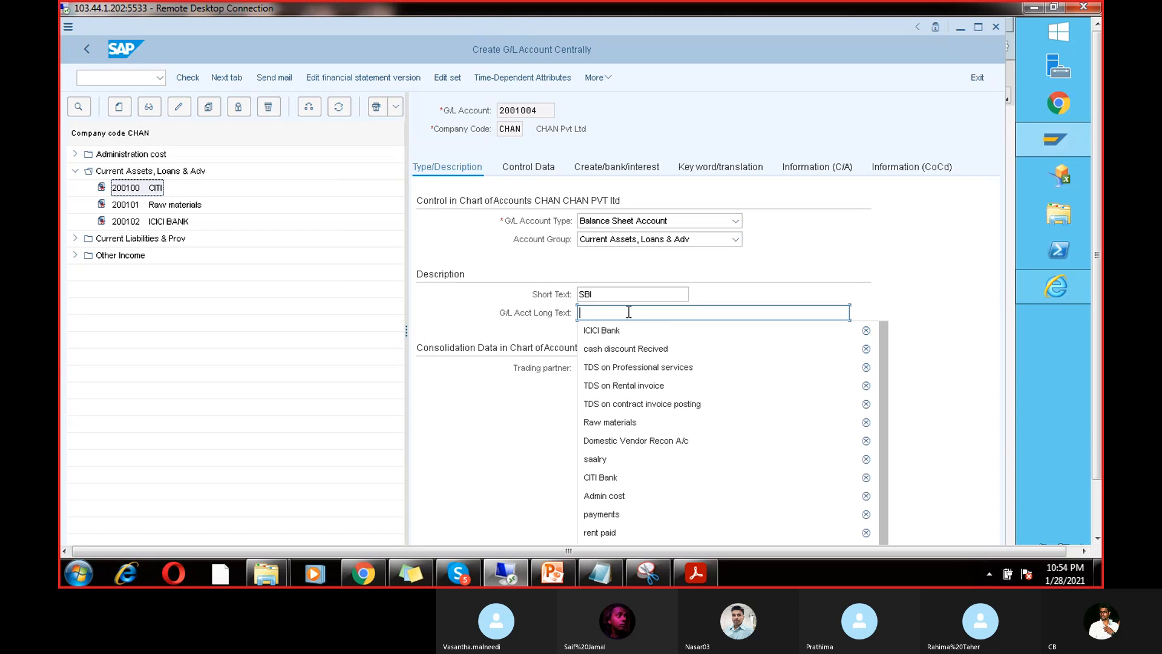
type("SBI")
key("ctrl+s")
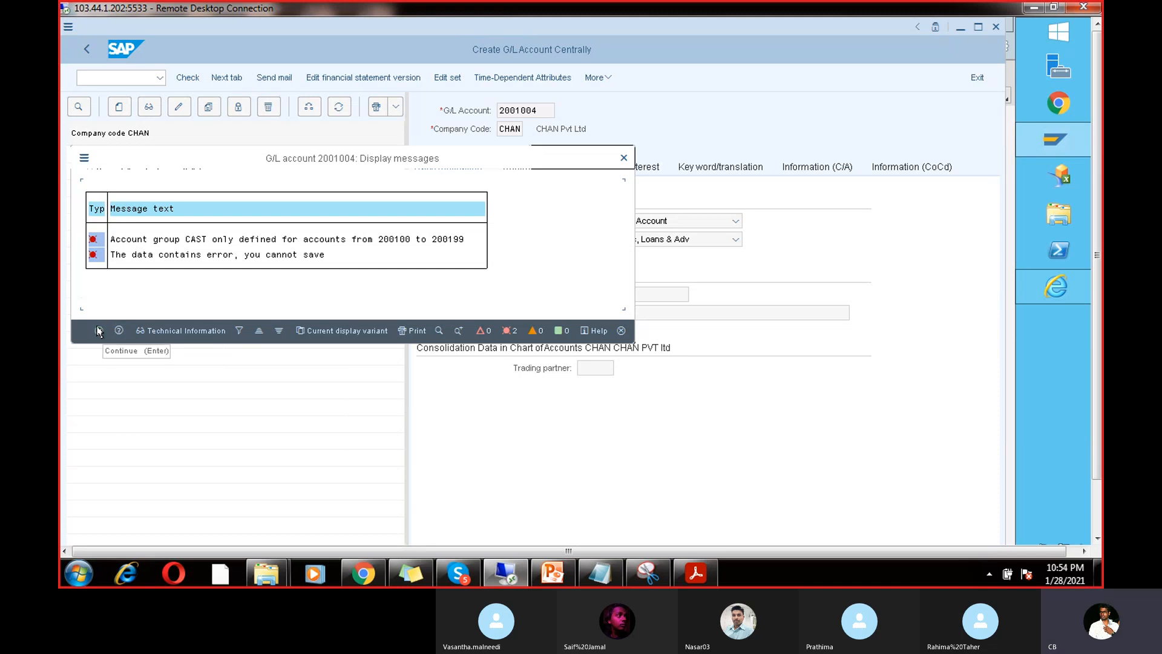
Step: Dismiss the save errors, keep the account group unchanged, and retry saving
left_click(99, 331)
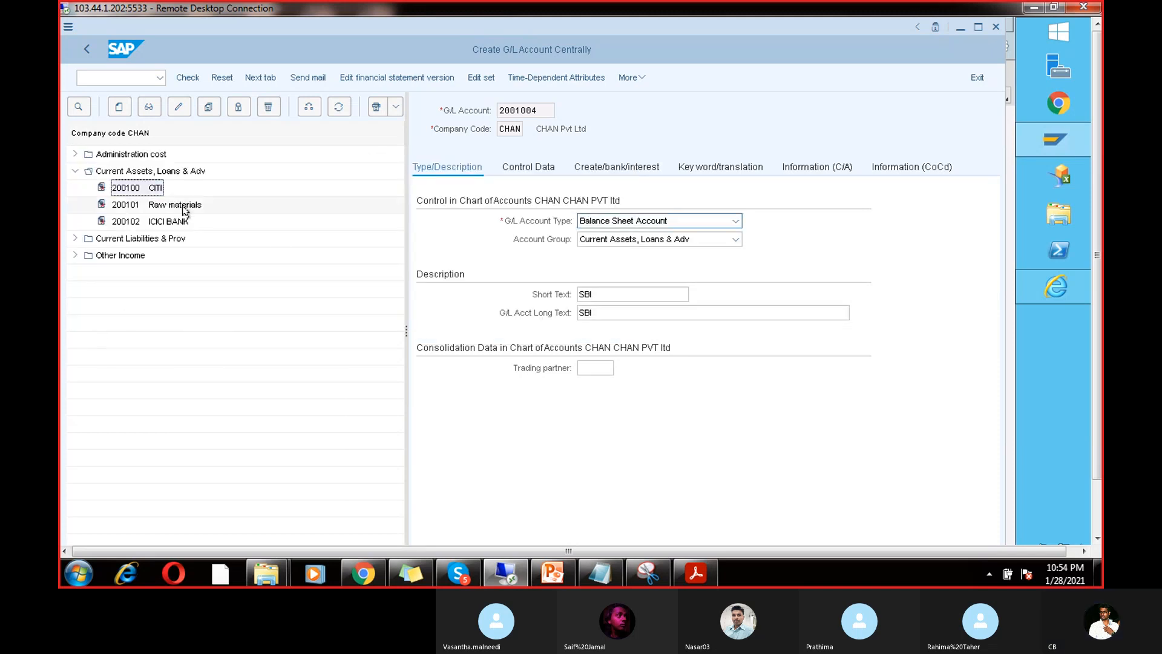
left_click(643, 243)
left_click(545, 163)
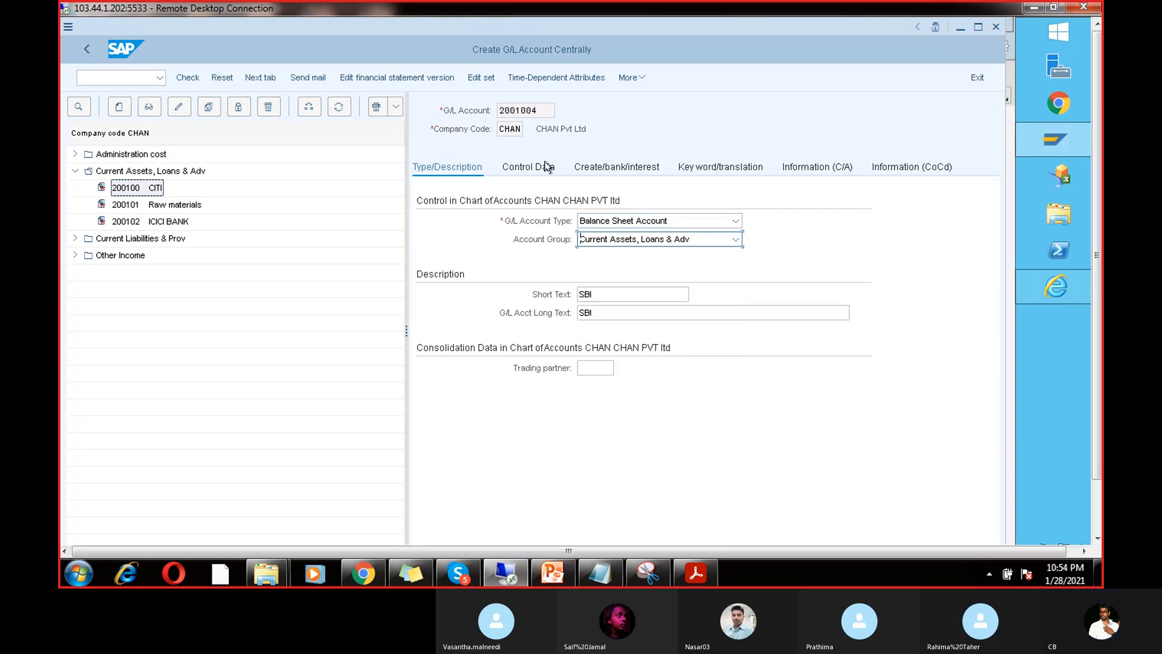
left_click(610, 293)
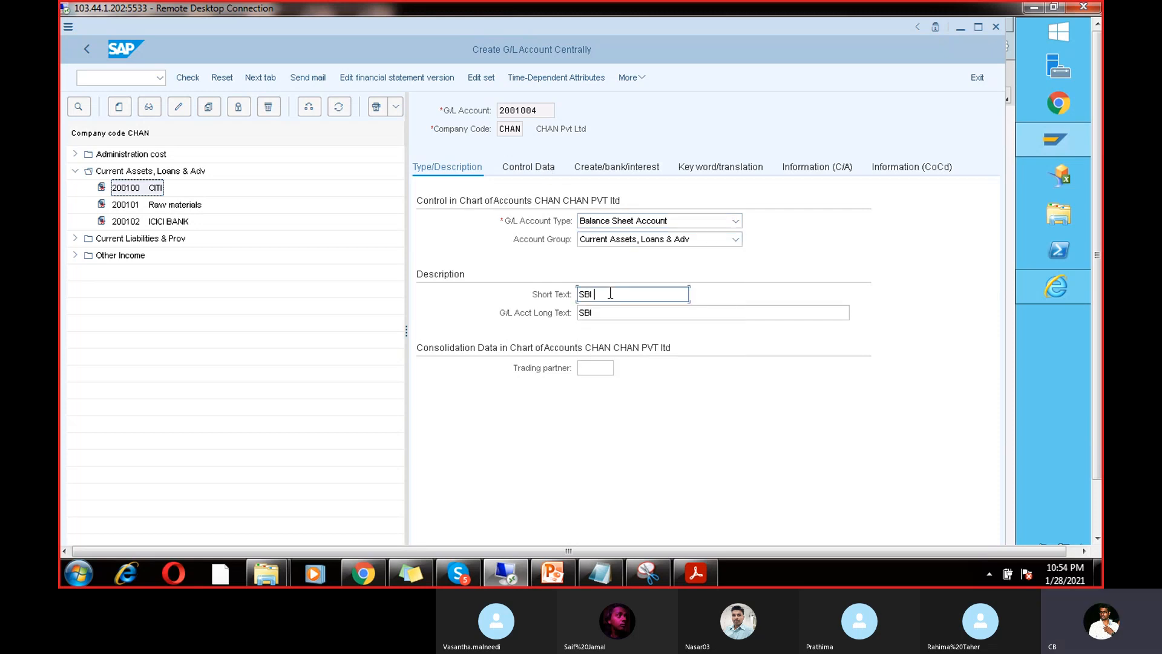
left_click(607, 310)
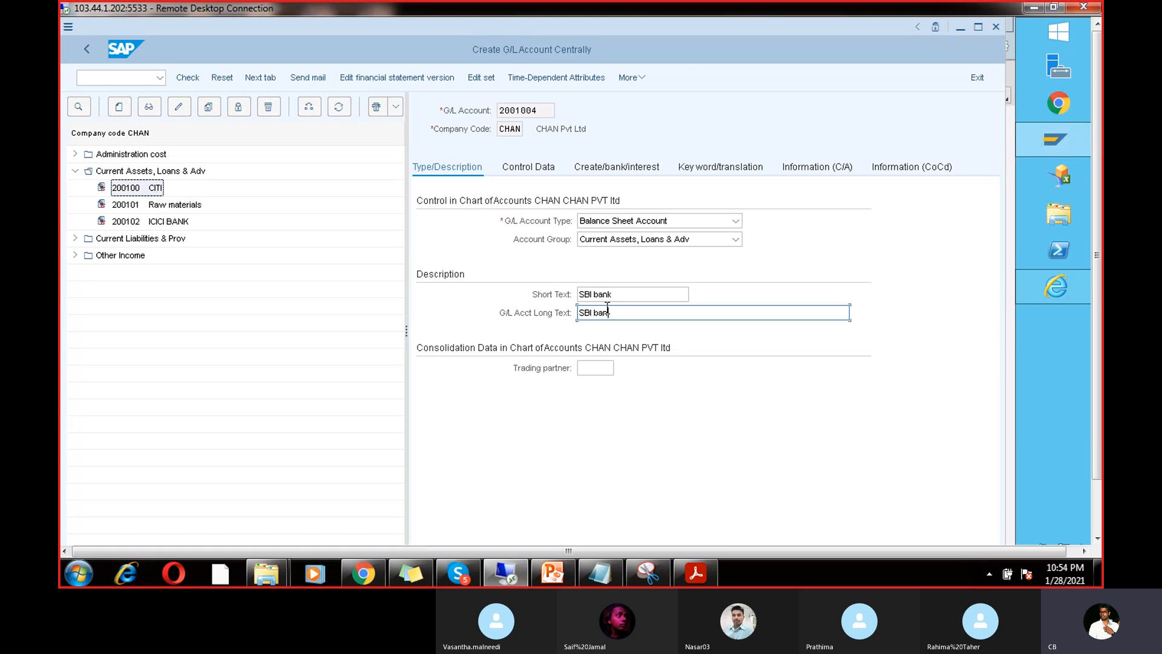
key("Return")
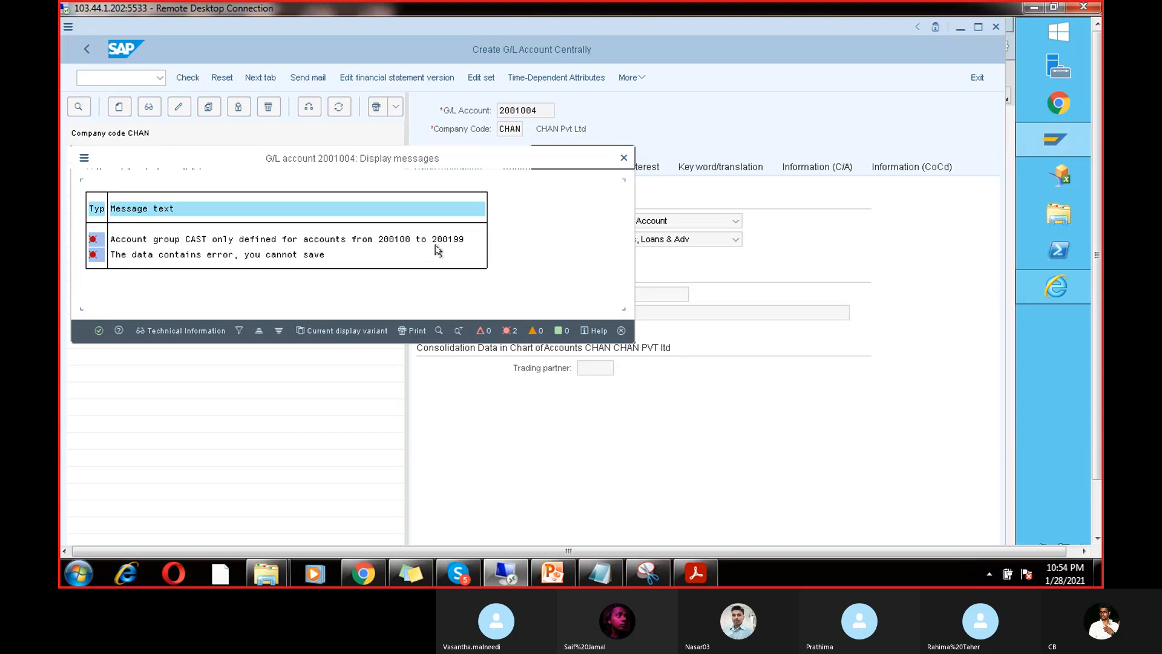
Step: Read the help for the CAST group range error (200100–200199), then leave the screen
key("Return")
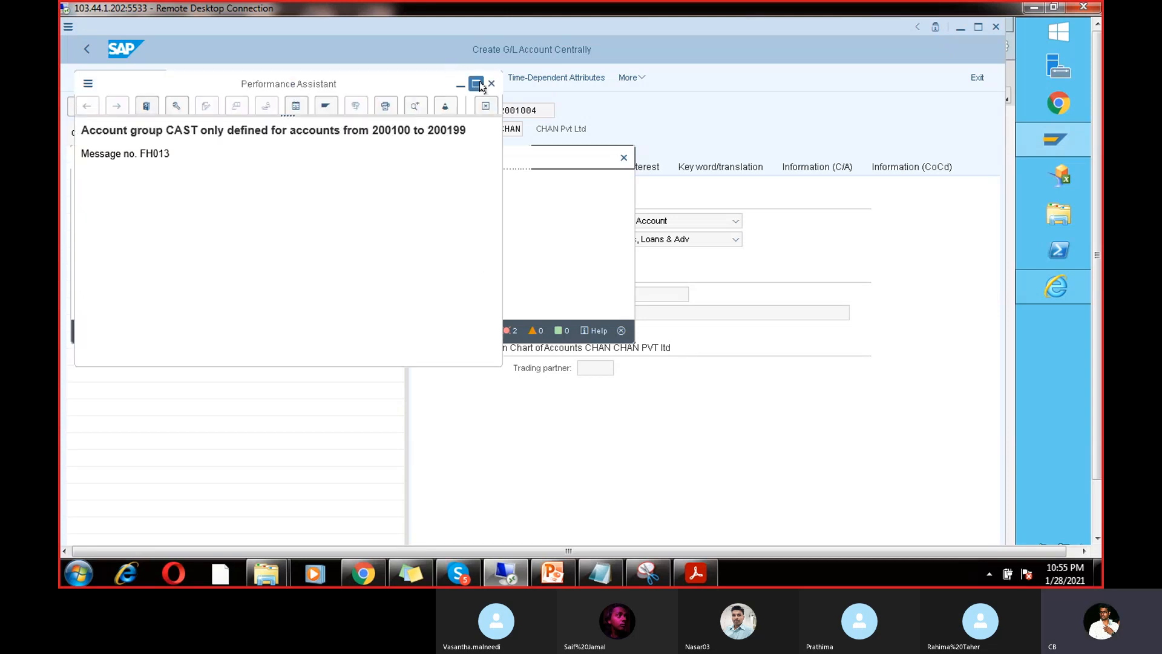
left_click(477, 85)
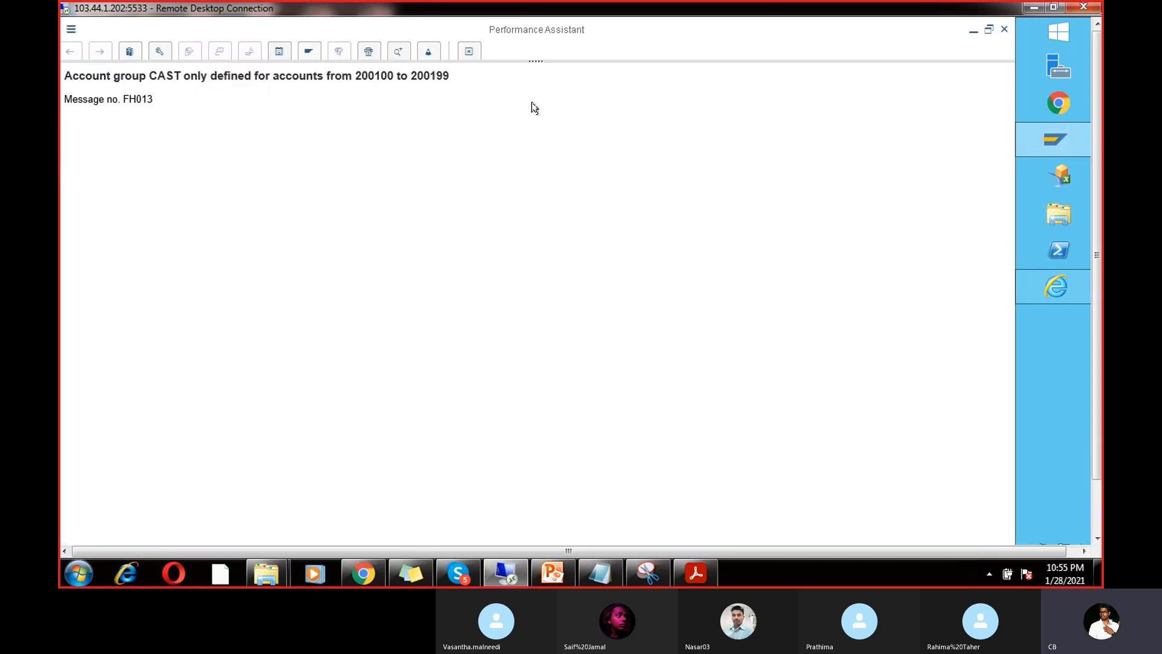
left_click(1003, 30)
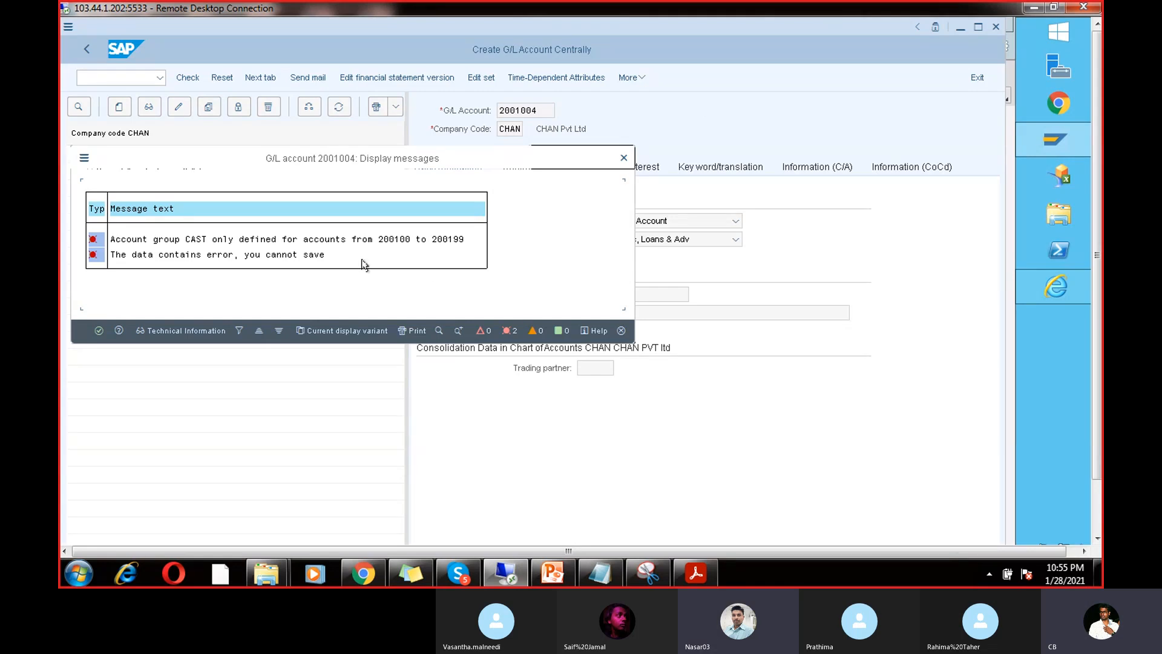
left_click(623, 158)
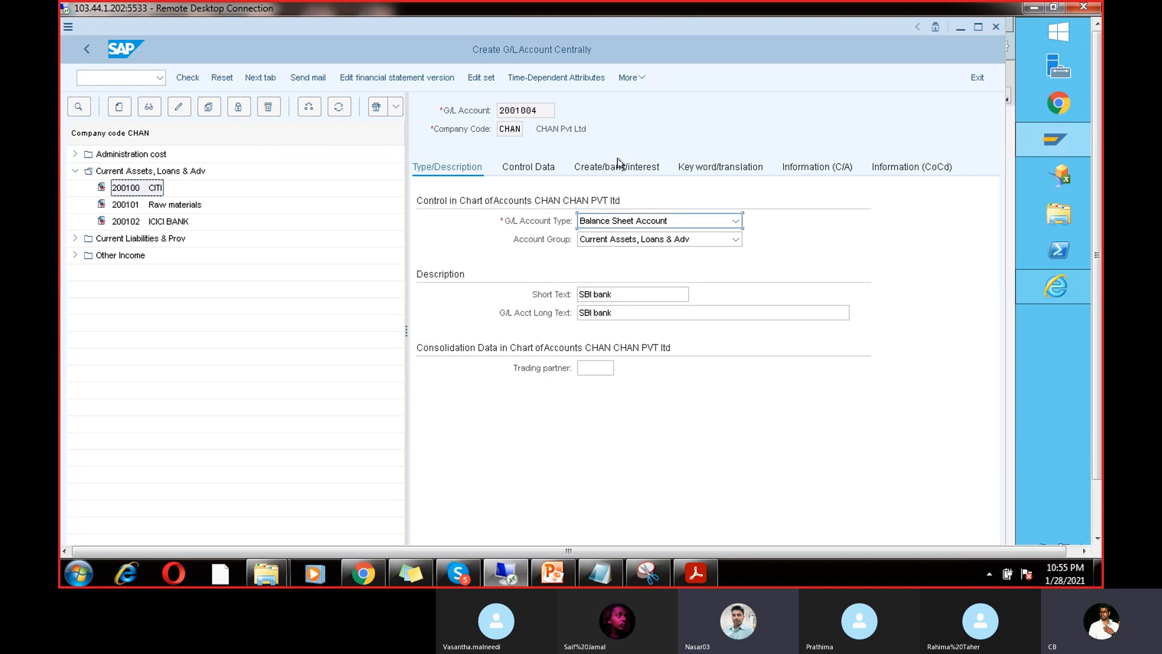
left_click(526, 109)
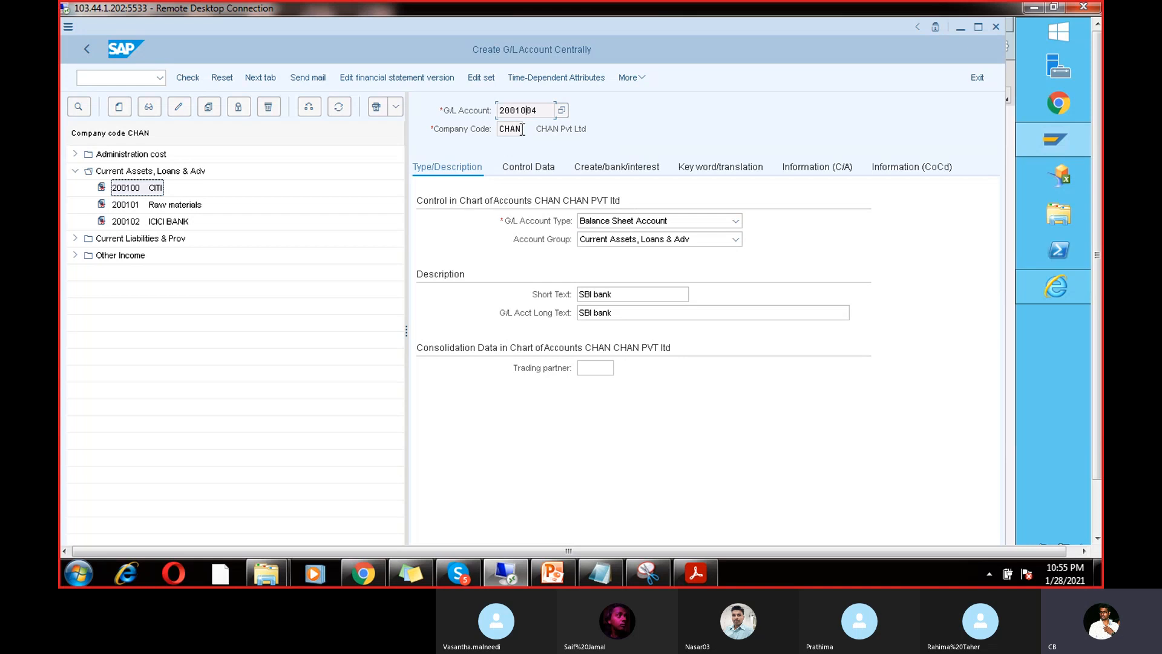
left_click(86, 50)
Step: Discard the unsaved changes, rerun FS00 and select template account 200100 CITI
left_click(334, 307)
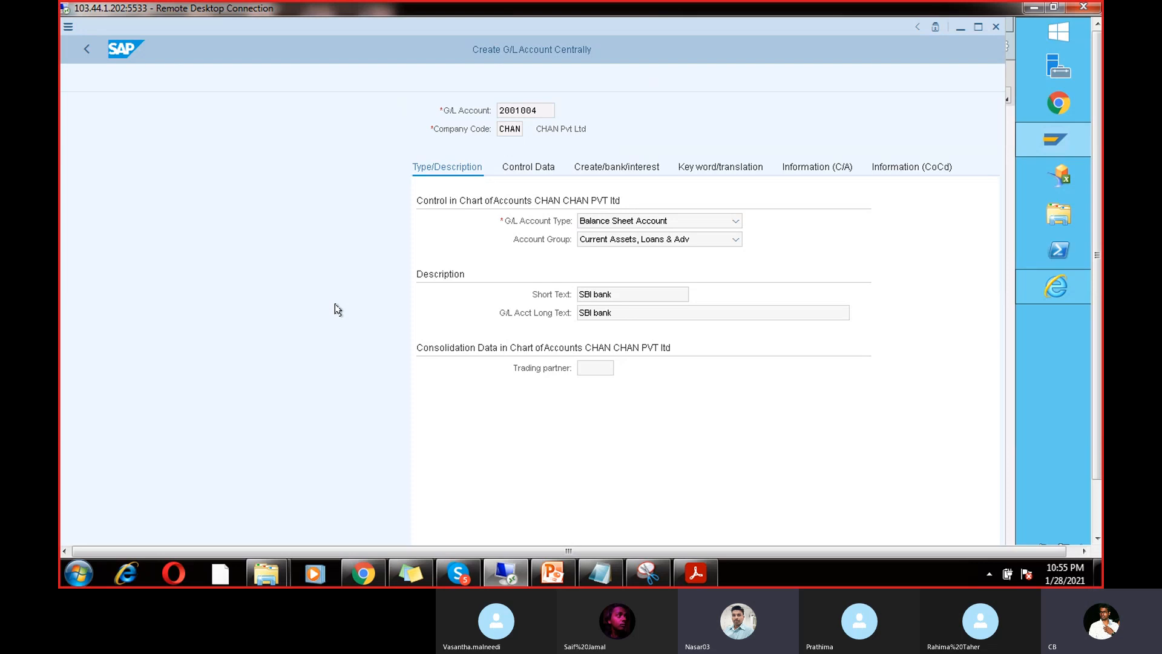
type("FS00")
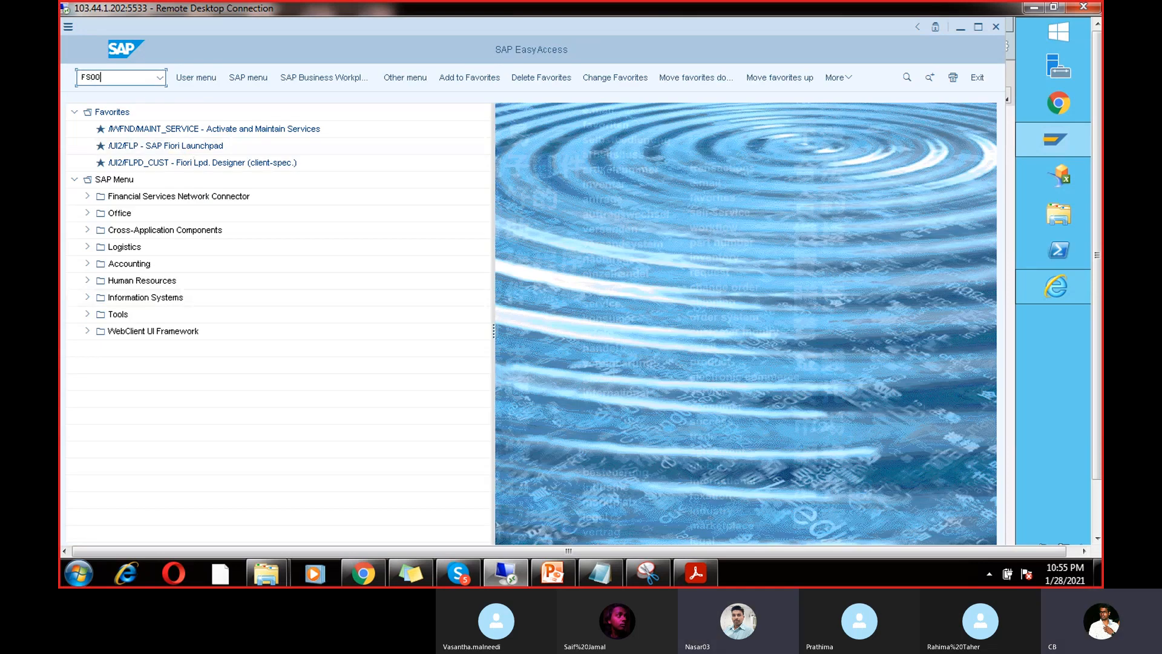
key("Return")
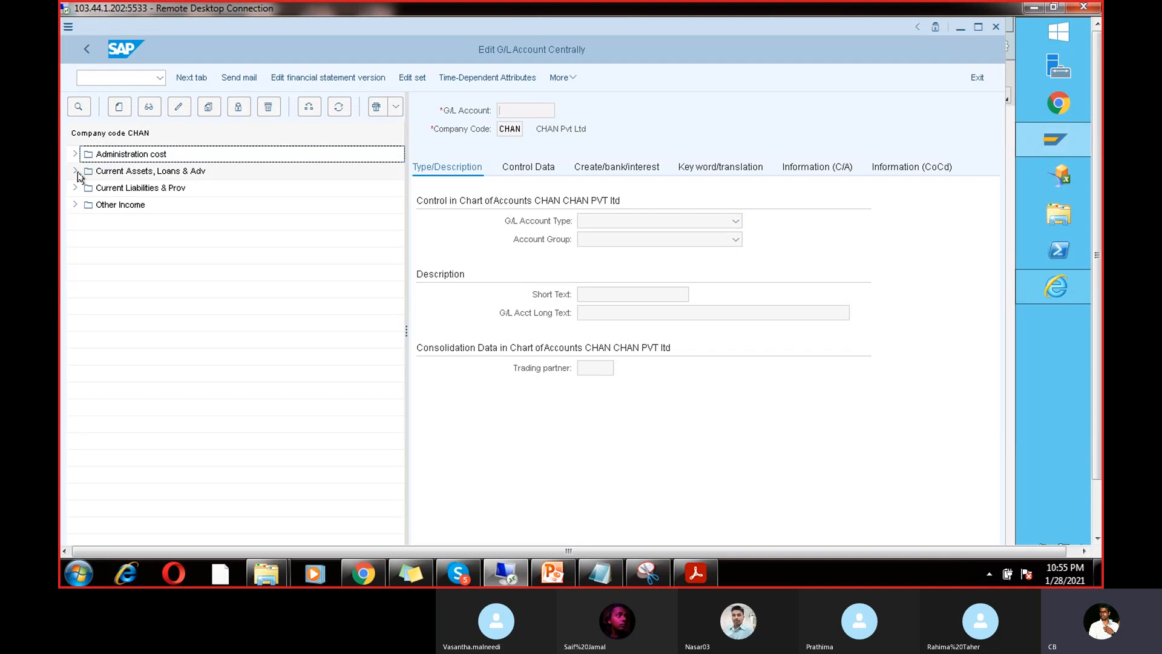
left_click(75, 172)
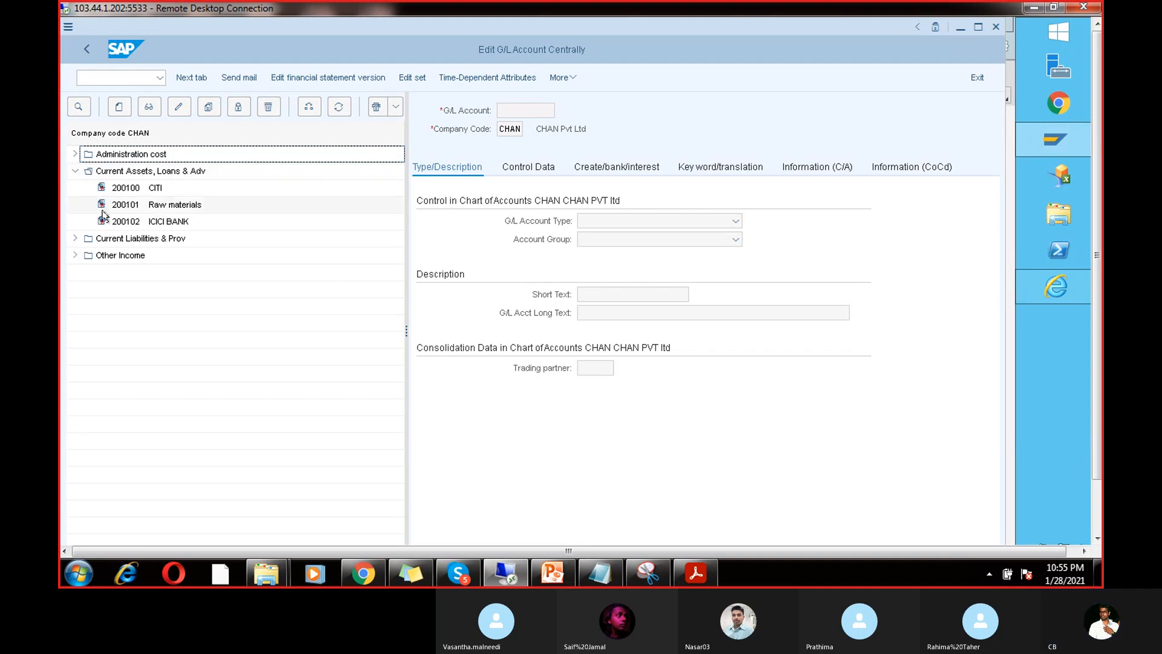
left_click(135, 190)
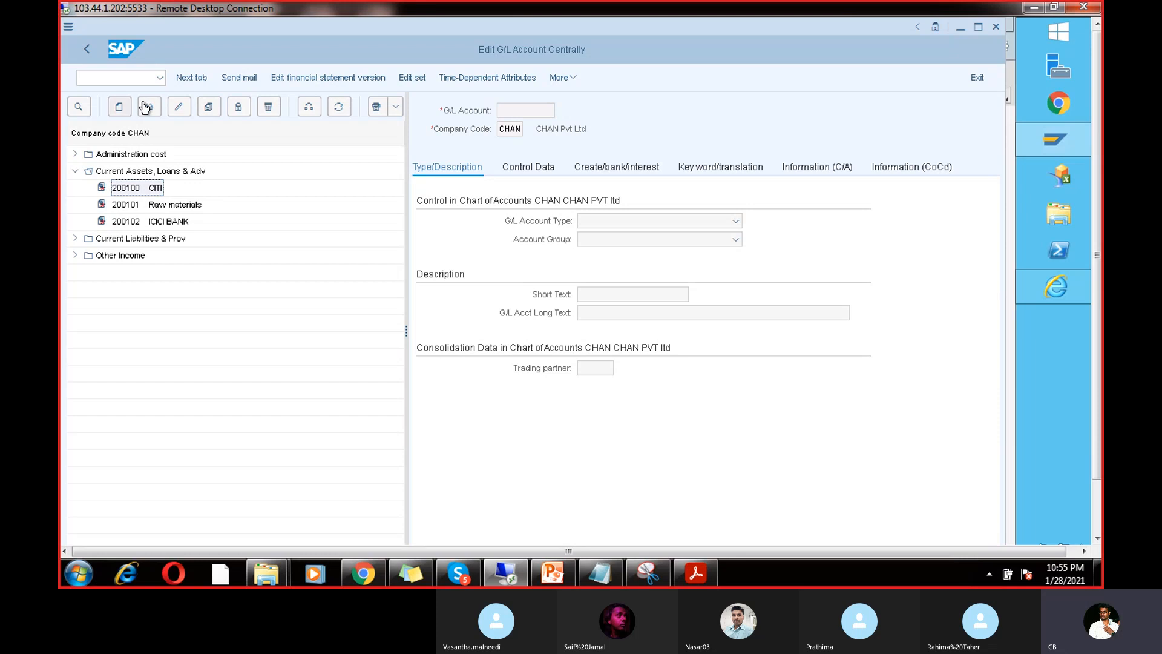
Step: Copy it into new G/L account 200104 for company code CHAN
left_click(207, 107)
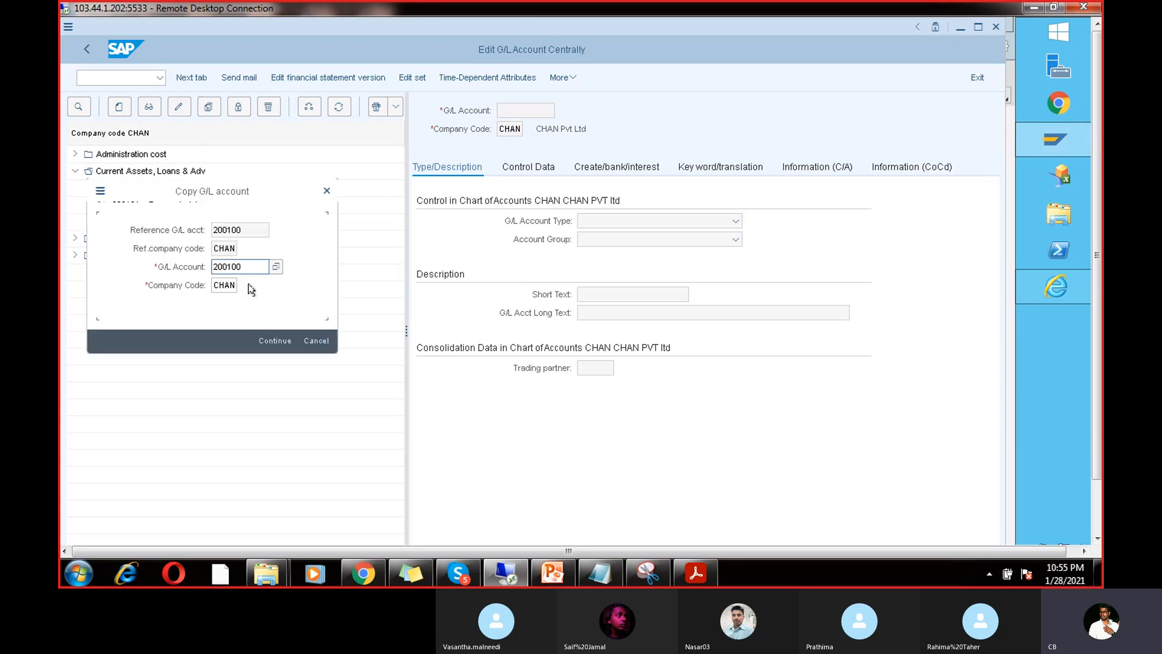
left_click(243, 267)
key("BackSpace")
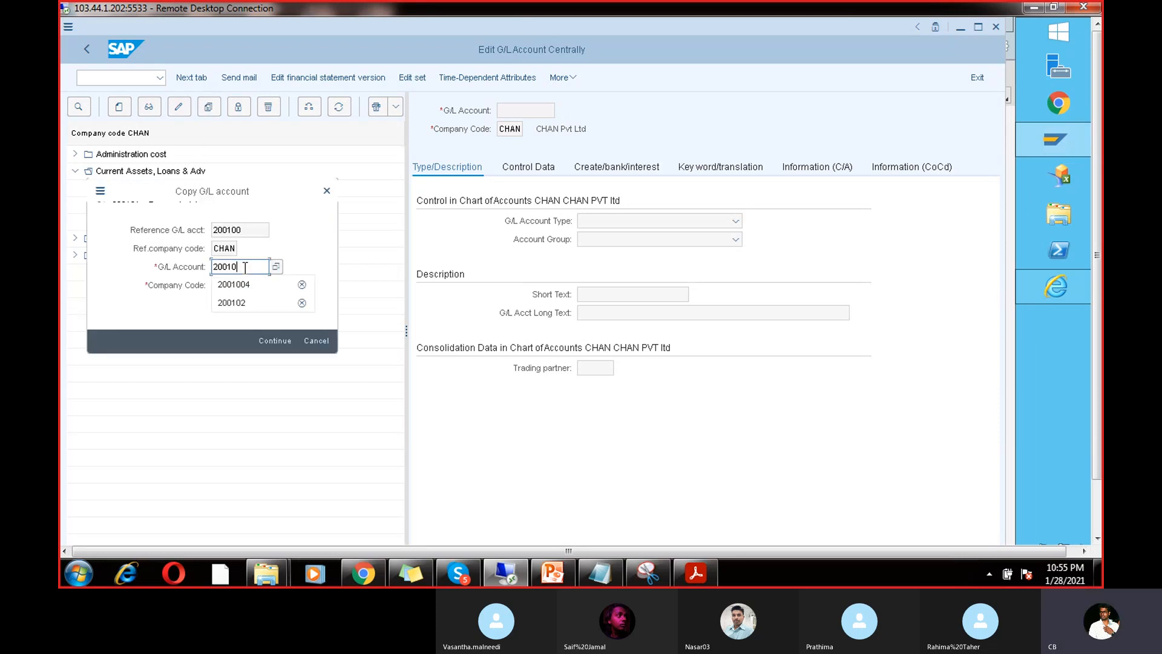
type("5")
key("BackSpace")
type("4")
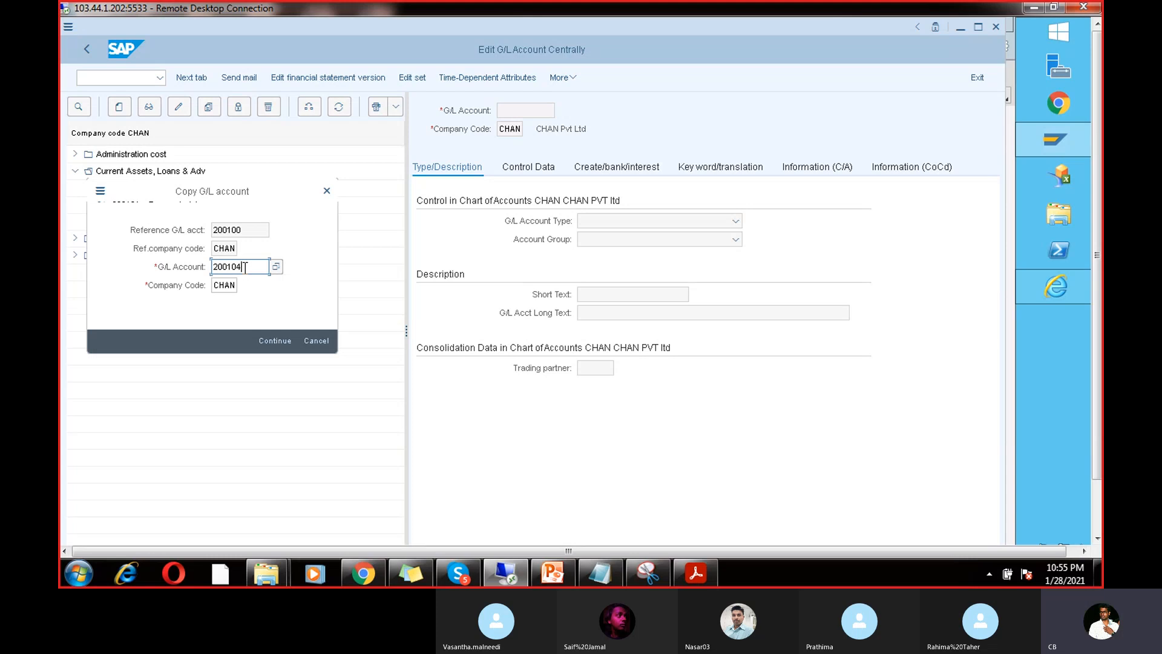
left_click(274, 335)
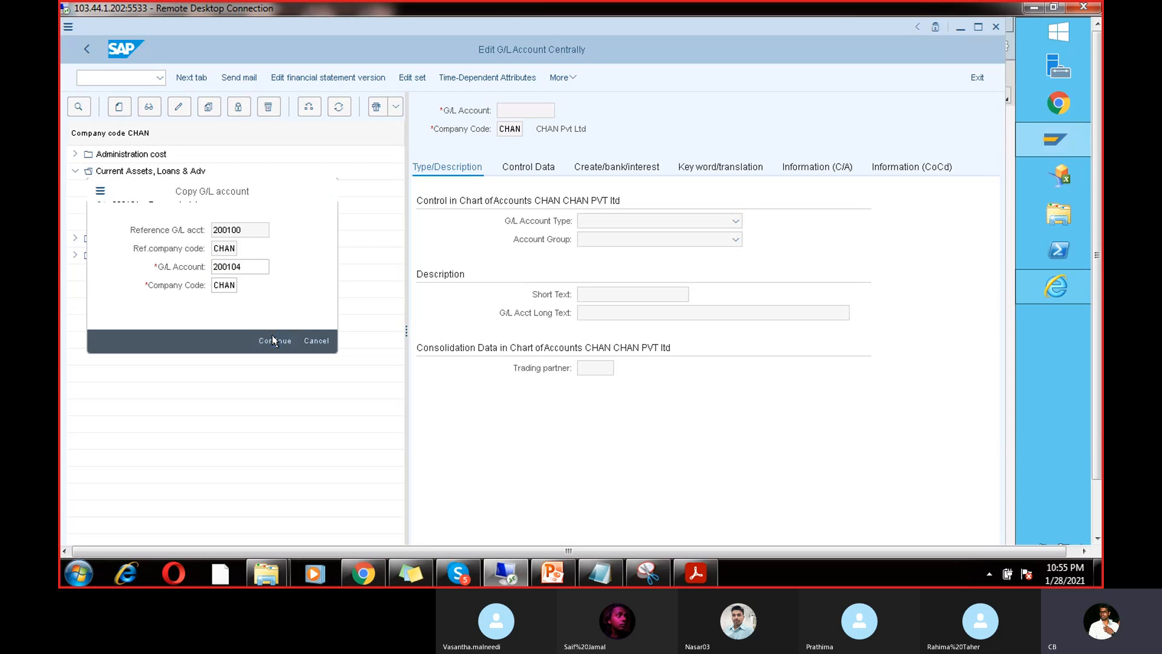
Step: Copy into new account 200104 with short text 'SBI bank' and long text 'SBI Bank'
left_click(600, 296)
key("BackSpace")
key("BackSpace")
key("BackSpace")
key("BackSpace")
type("sBI")
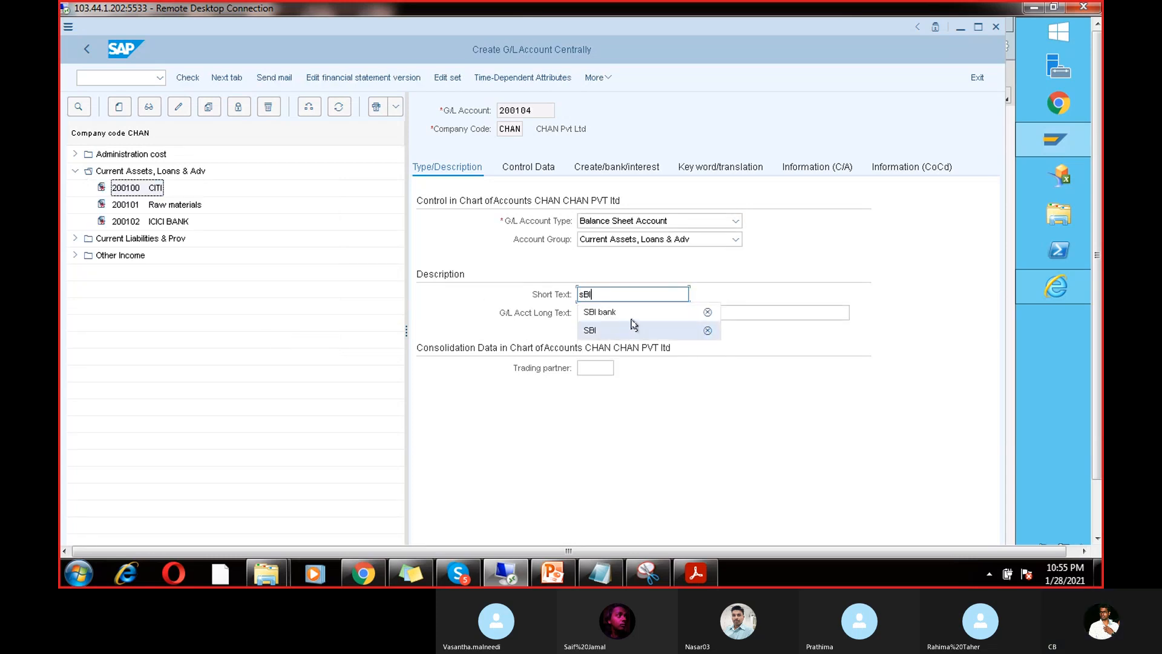
left_click(599, 311)
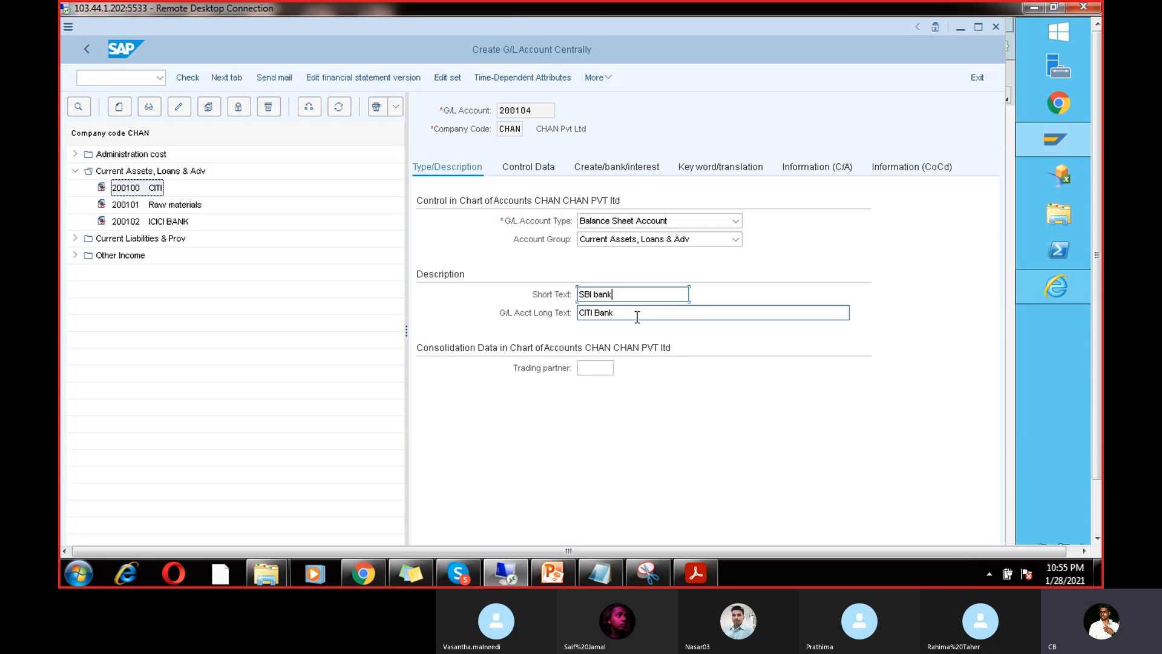
left_click(637, 313)
key("BackSpace")
key("BackSpace")
key("BackSpace")
key("BackSpace")
key("BackSpace")
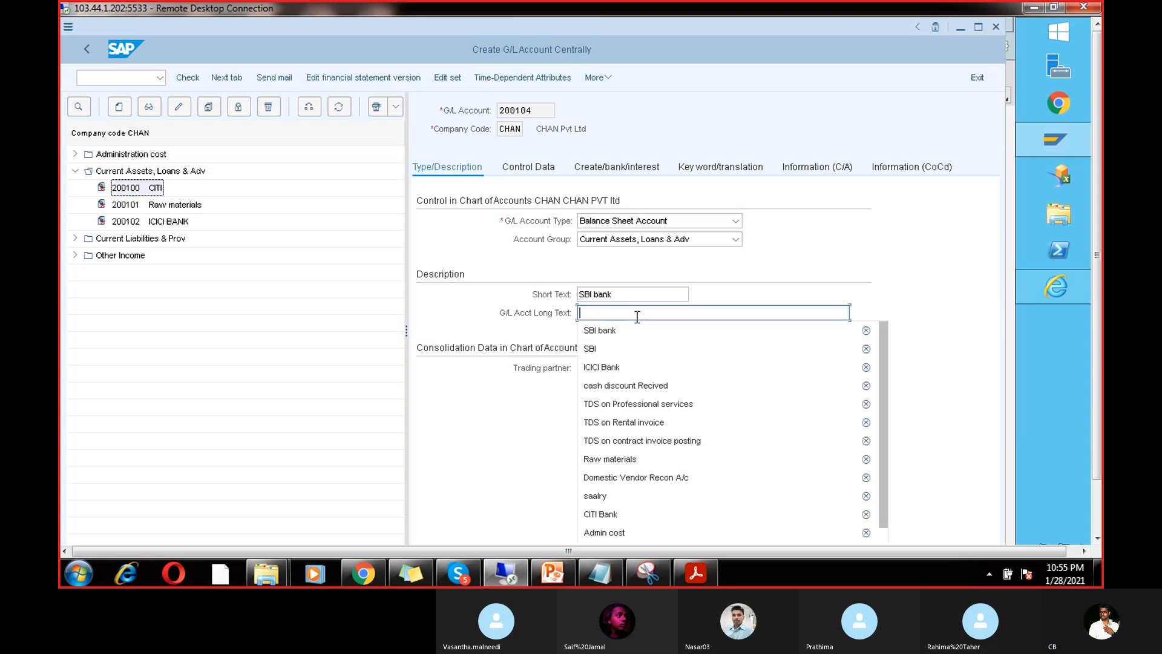
type("SBI Bank")
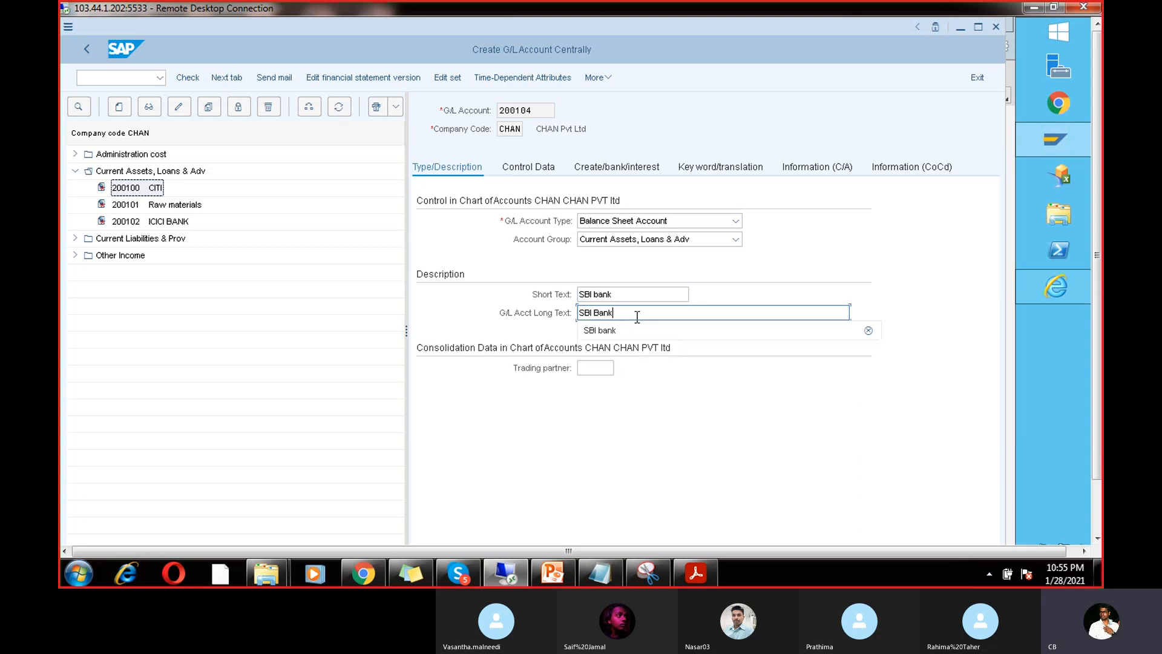
Step: Save G/L account 200104, accepting the local-currency warning
key("Return")
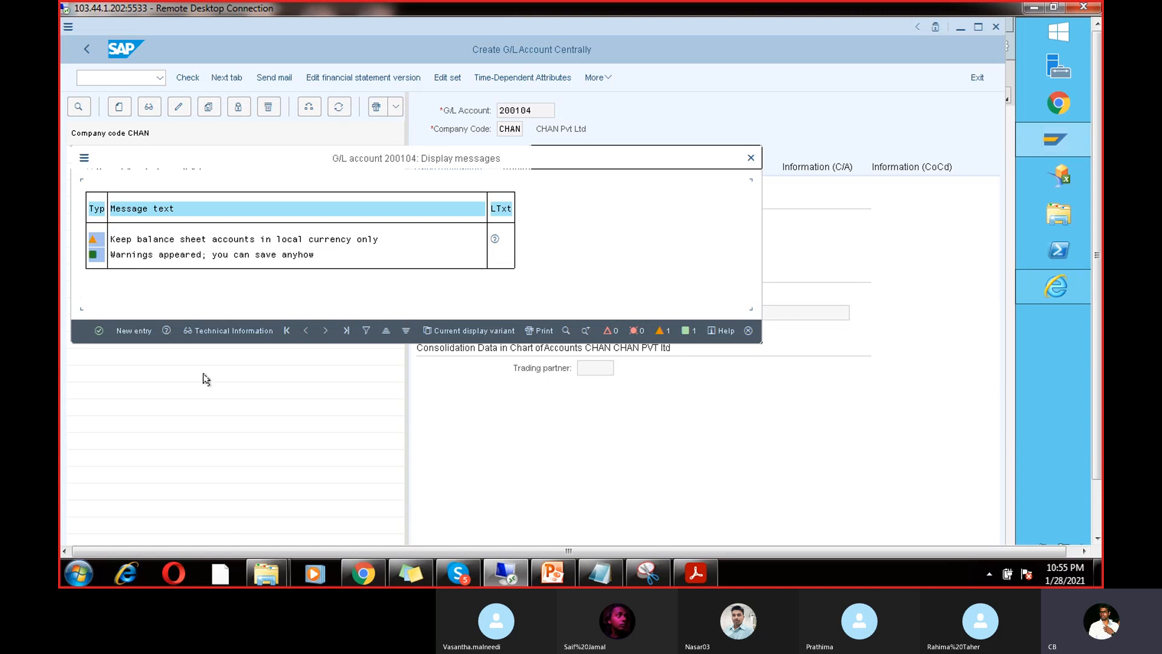
key("Return")
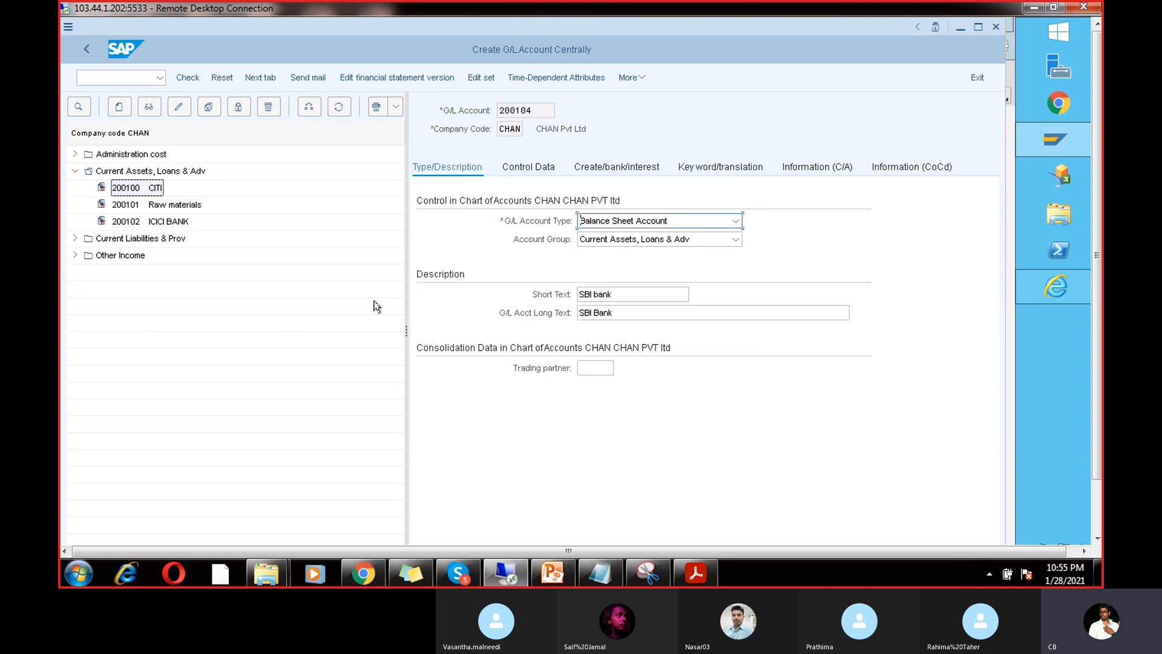
key("Return")
key("Return")
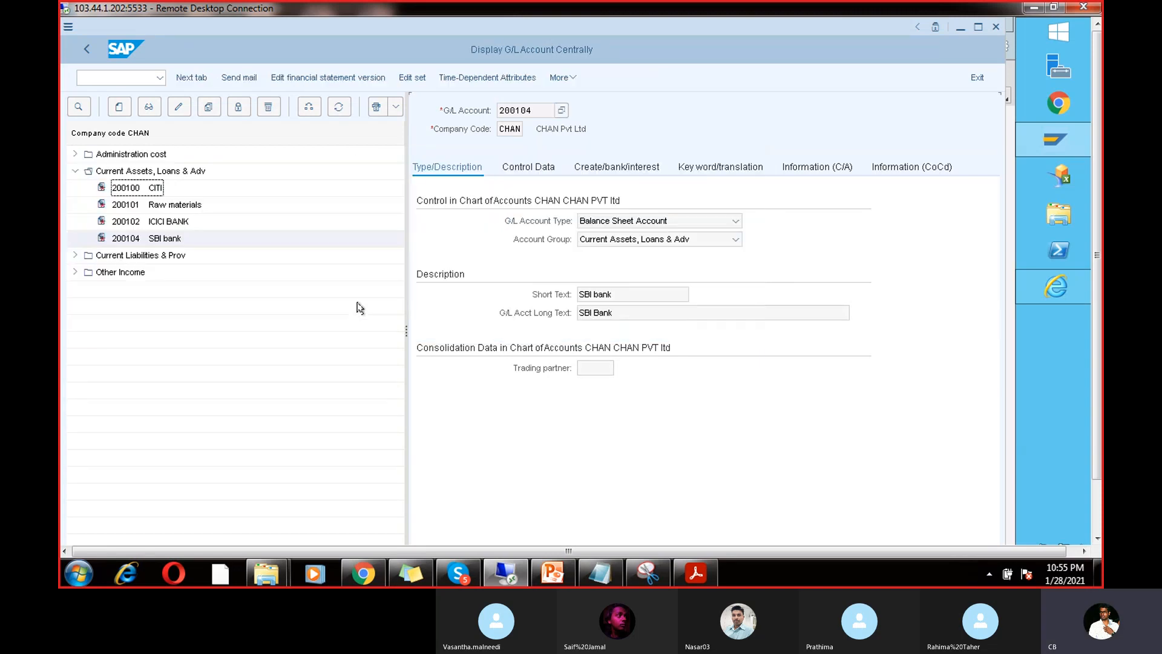
left_click(1094, 493)
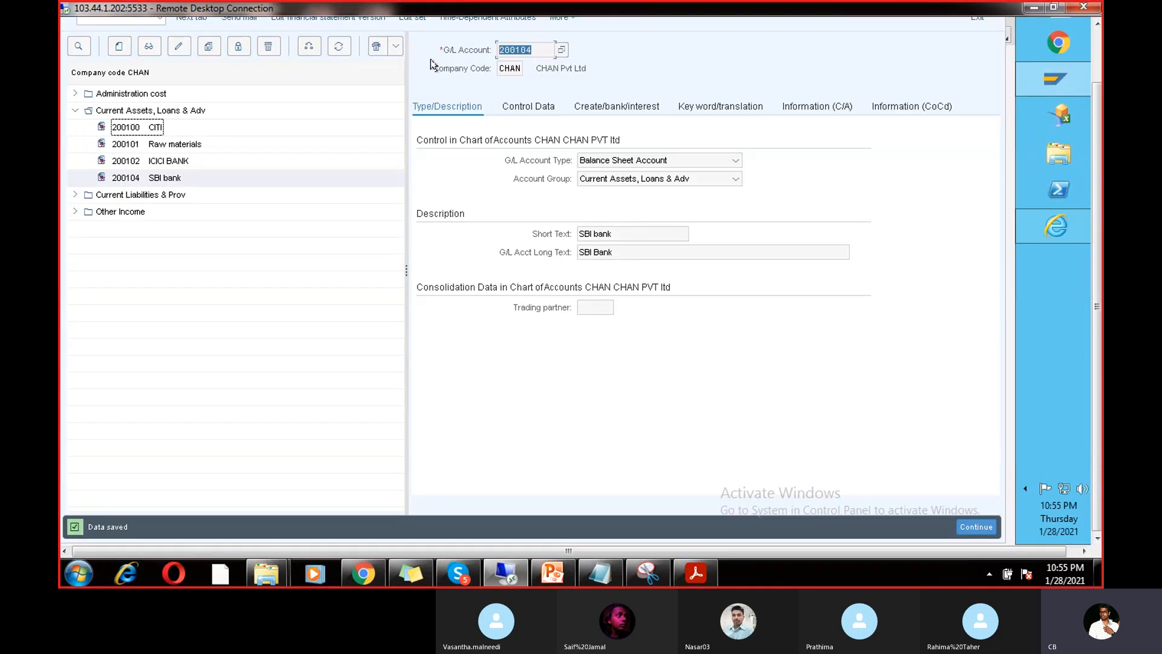
mouse_move(1072, 88)
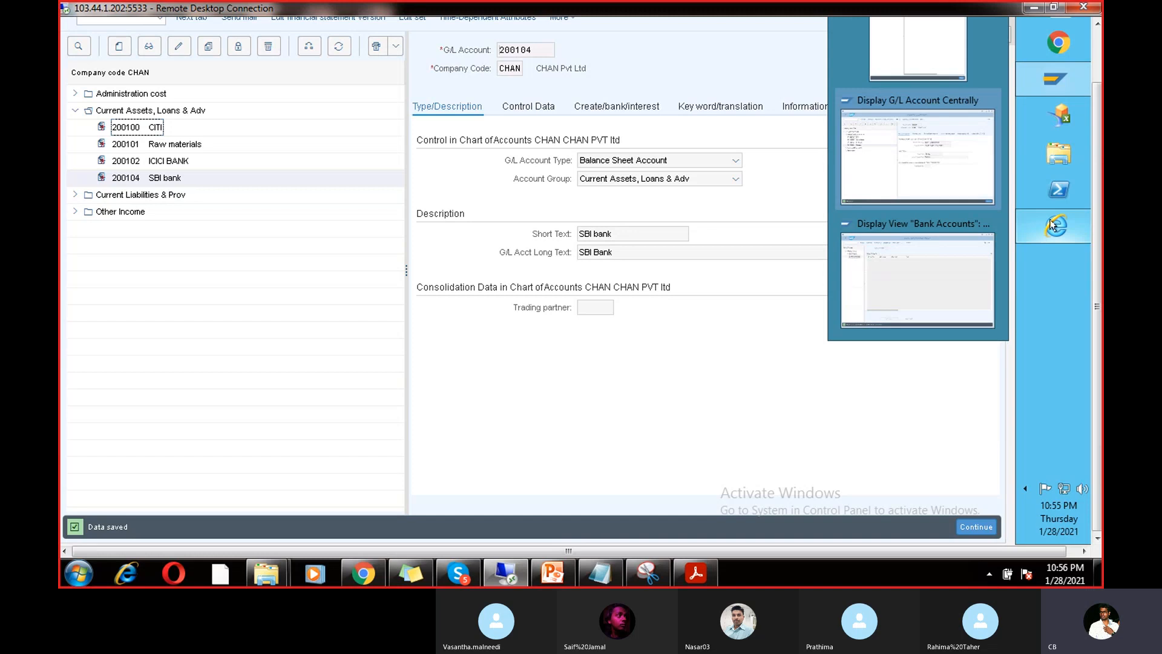
Step: Enter G/L account 200104 on the SBI BANK bank account and save
mouse_move(1056, 226)
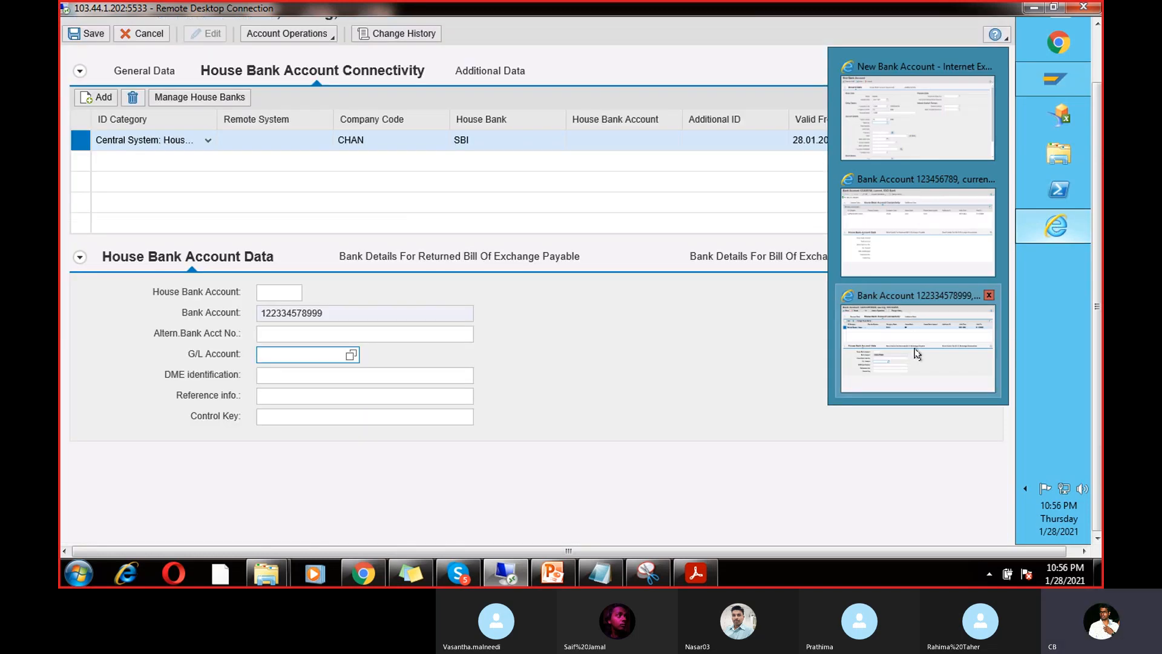
left_click(915, 345)
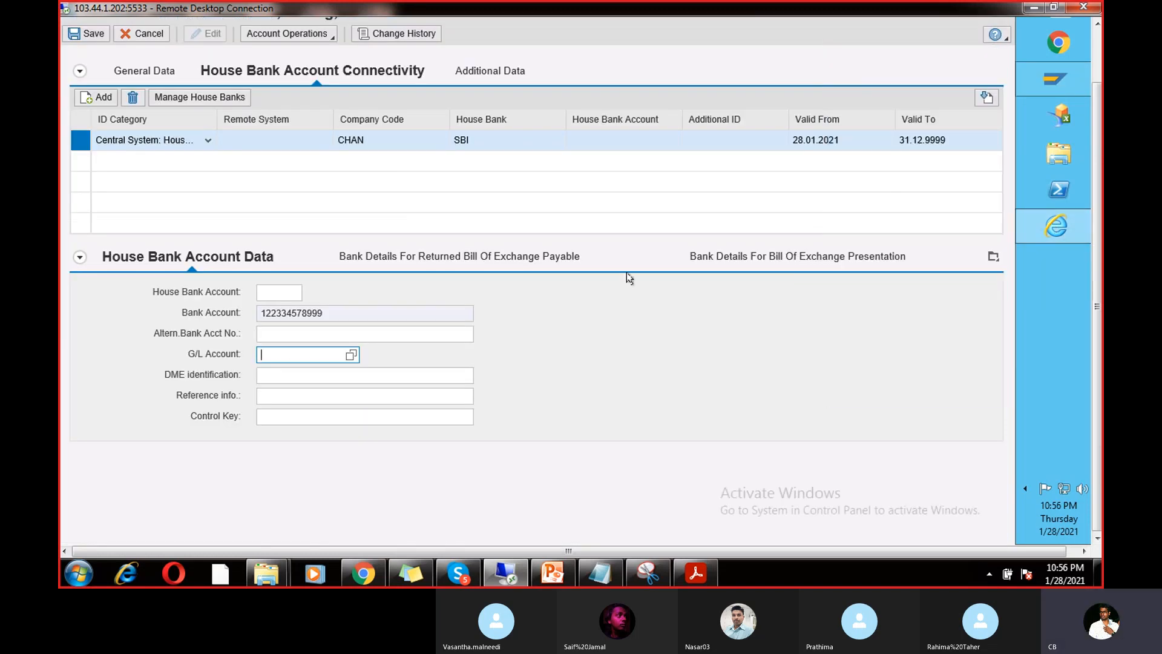
type("200104")
left_click(91, 34)
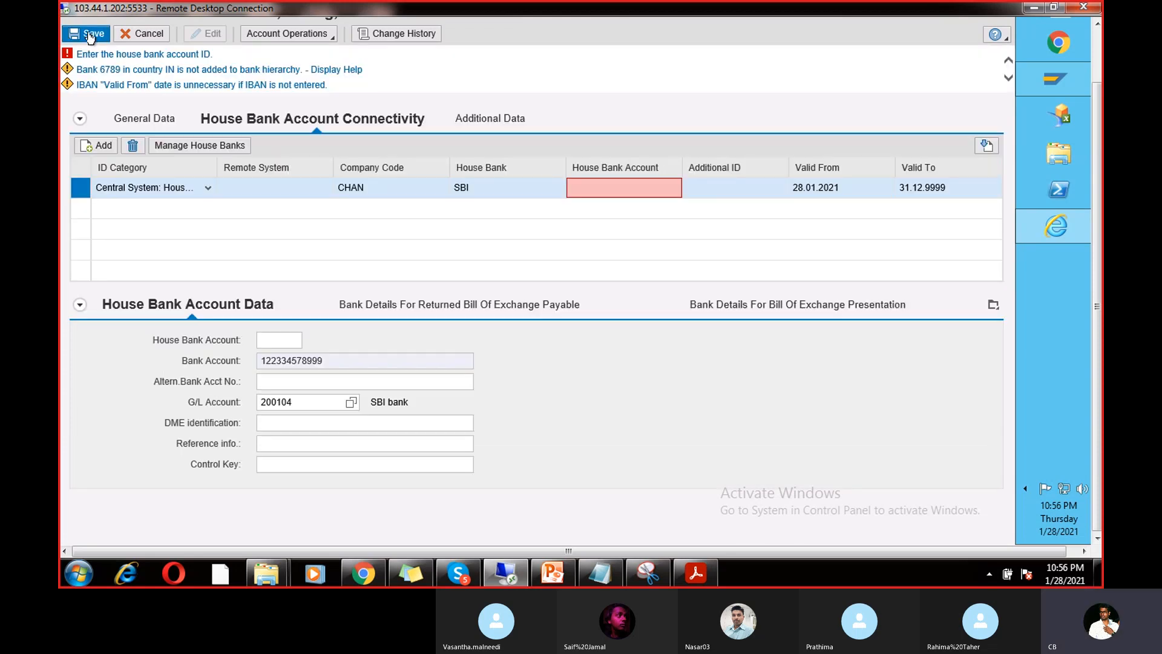
Step: Fill in house bank account 1234 and save the bank account changes
left_click(617, 192)
type("ssss")
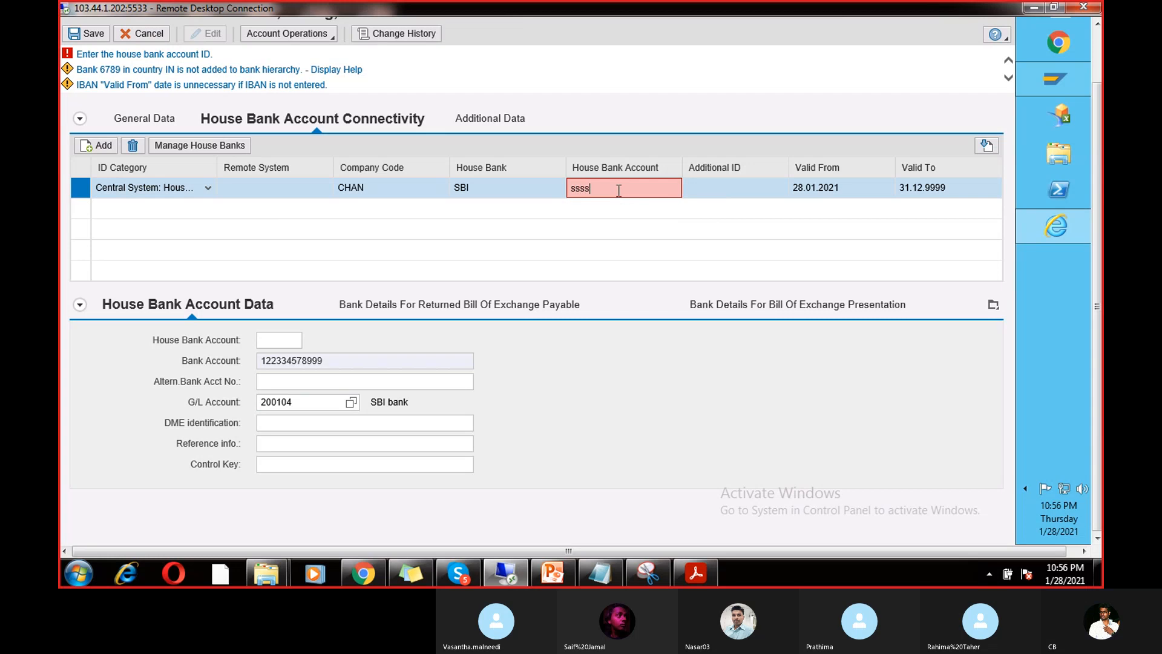
key("BackSpace")
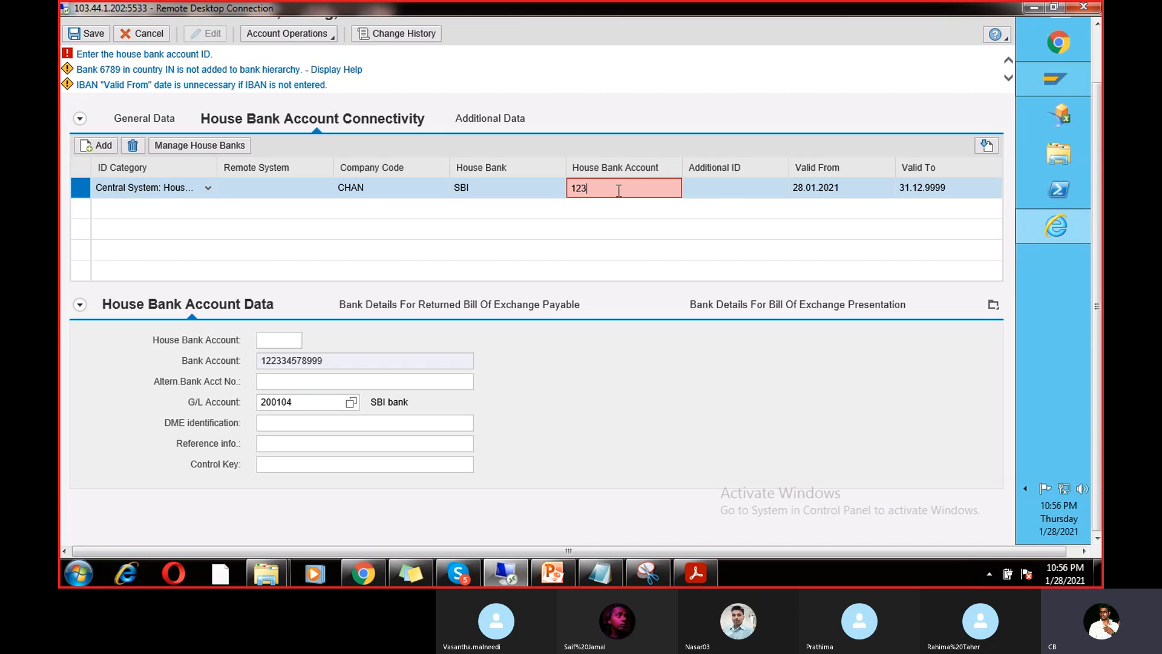
key("ctrl+s")
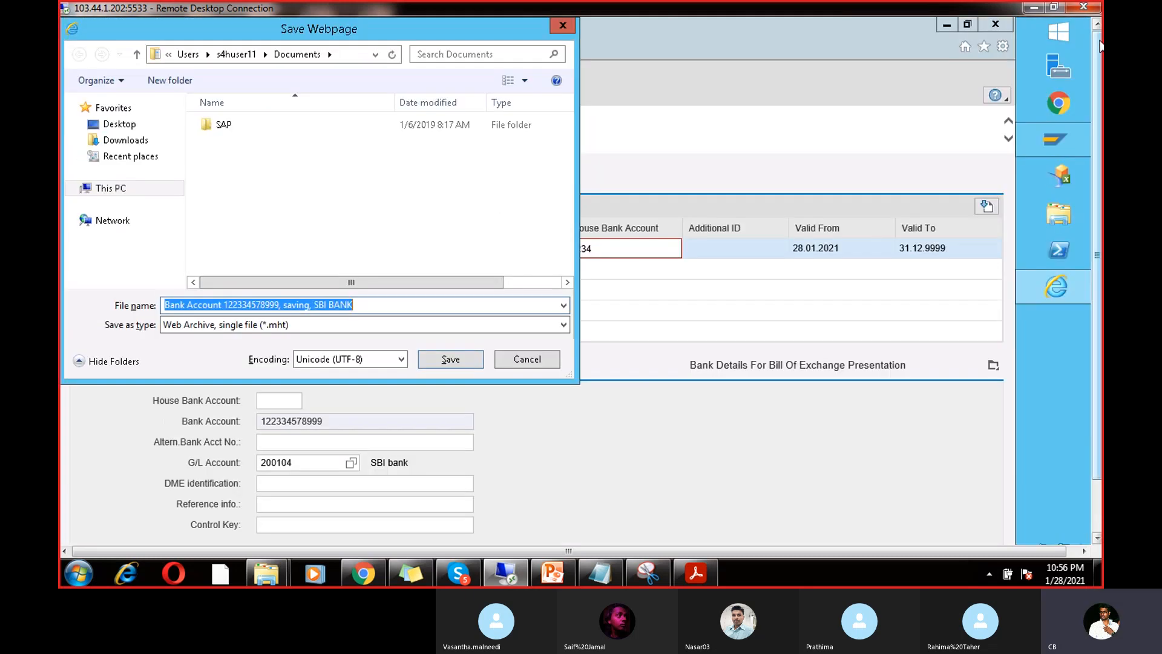
left_click(562, 24)
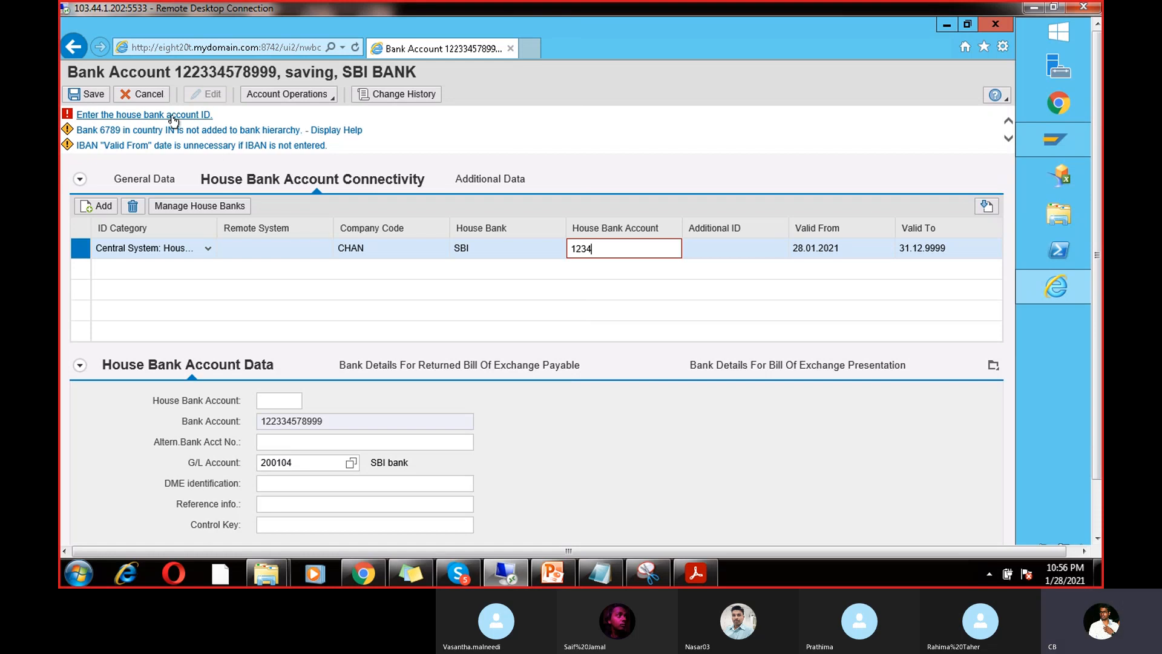
left_click(611, 259)
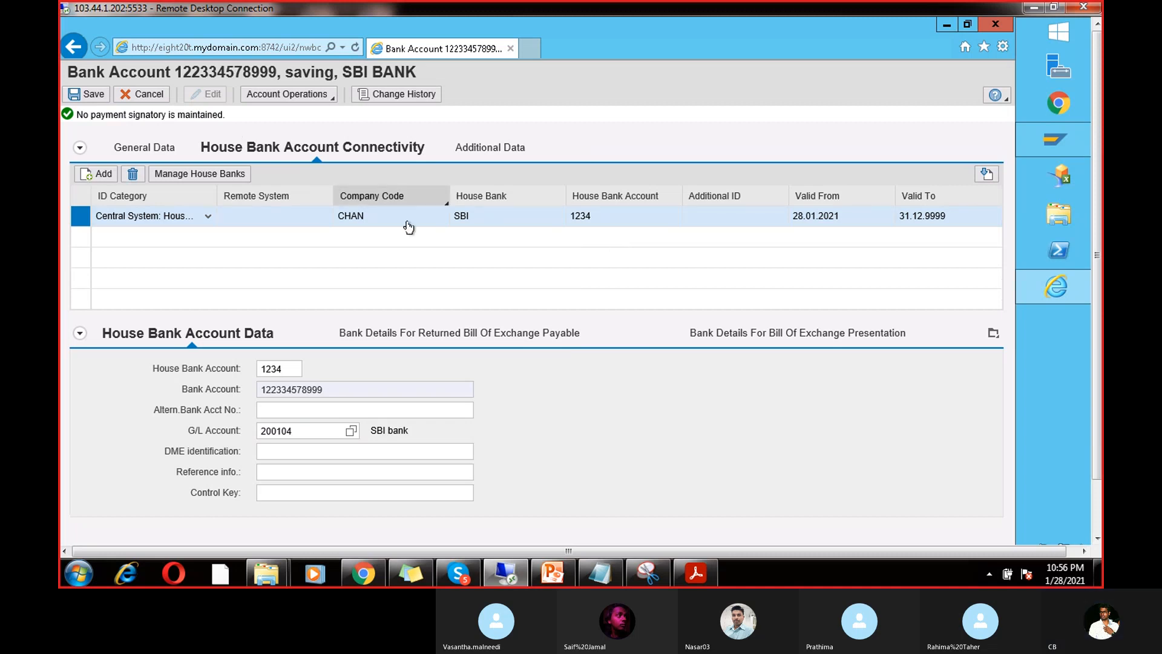
left_click(1051, 141)
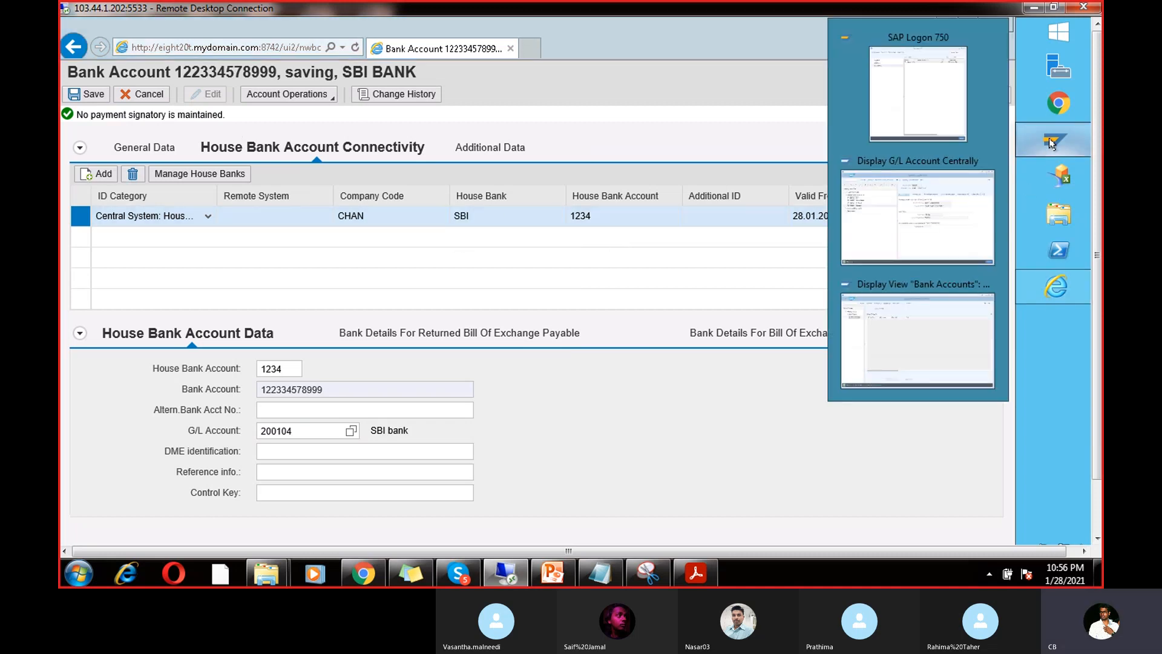
mouse_move(947, 238)
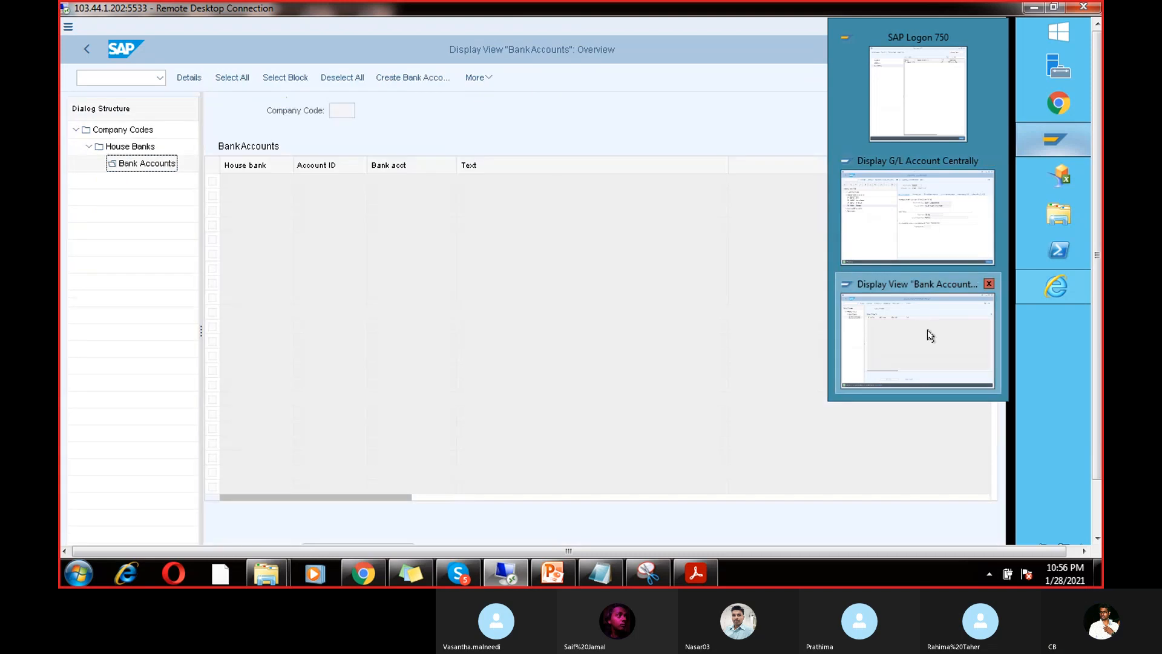
left_click(925, 332)
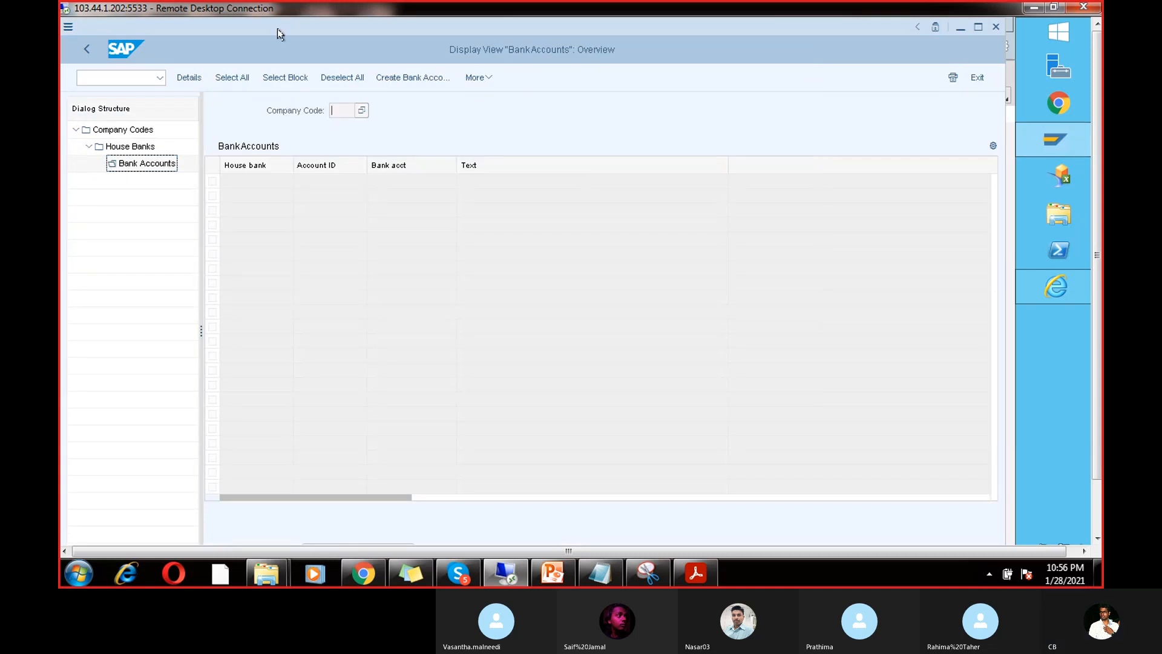
left_click(85, 49)
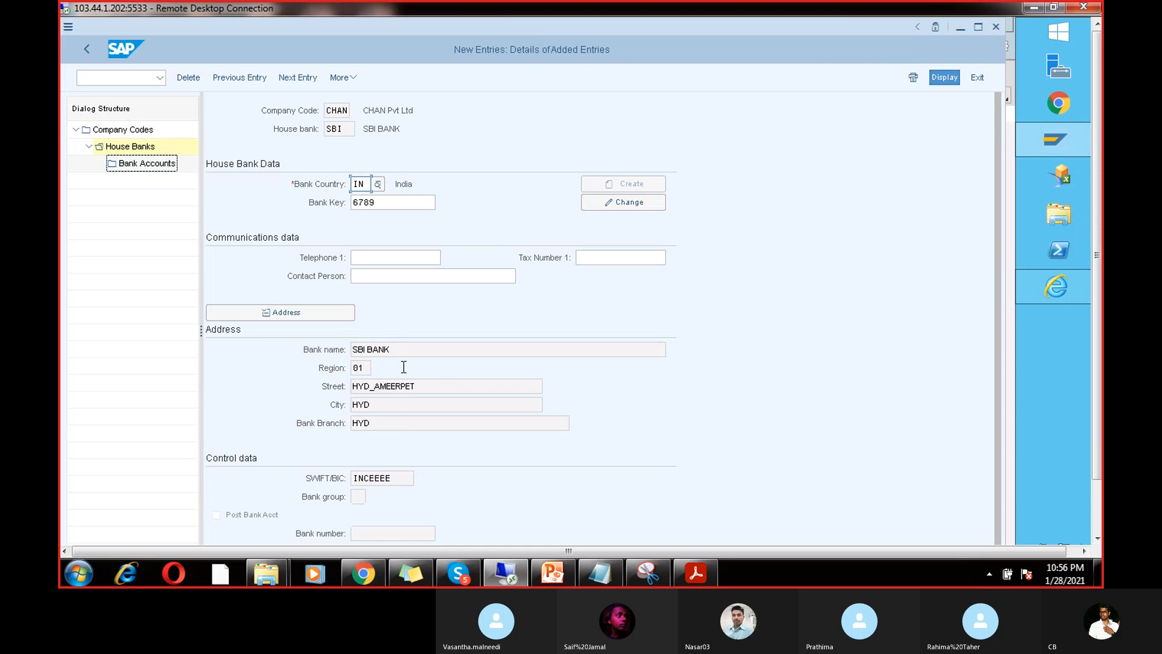
left_click(392, 202)
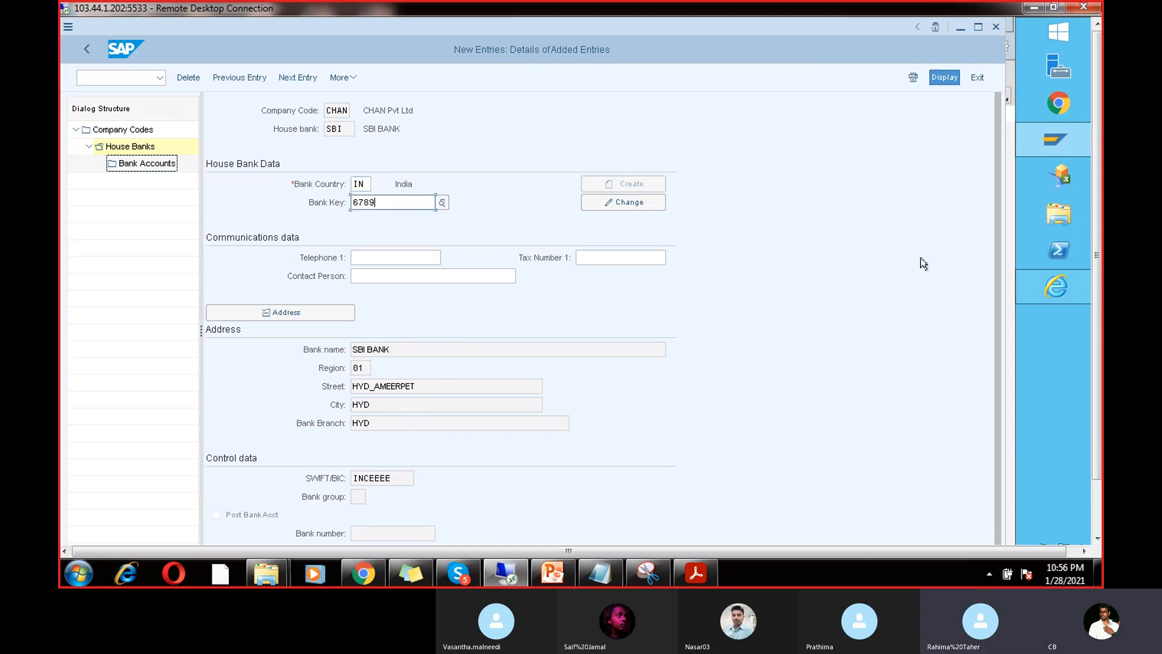
left_click(1056, 287)
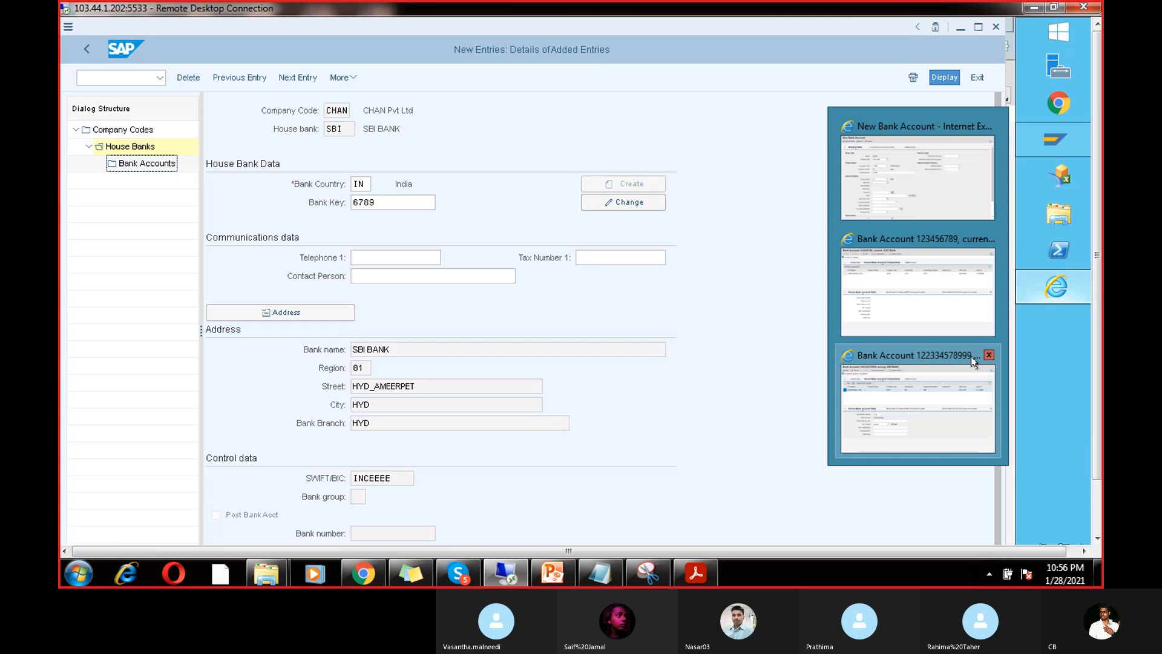
left_click(973, 381)
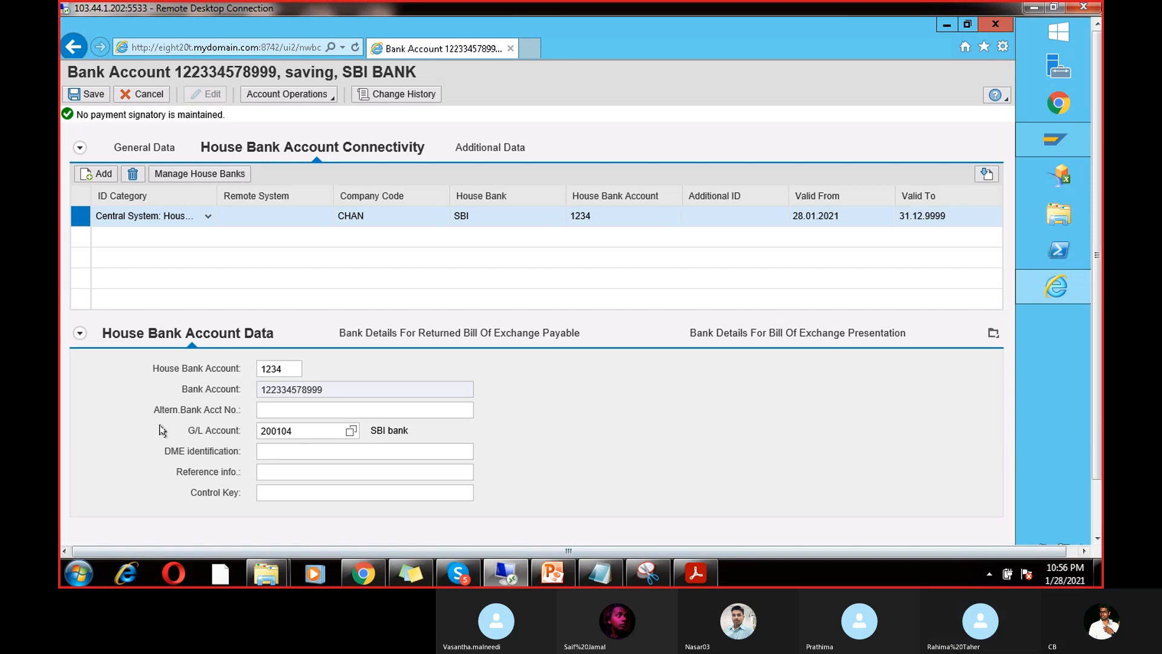
left_click(94, 94)
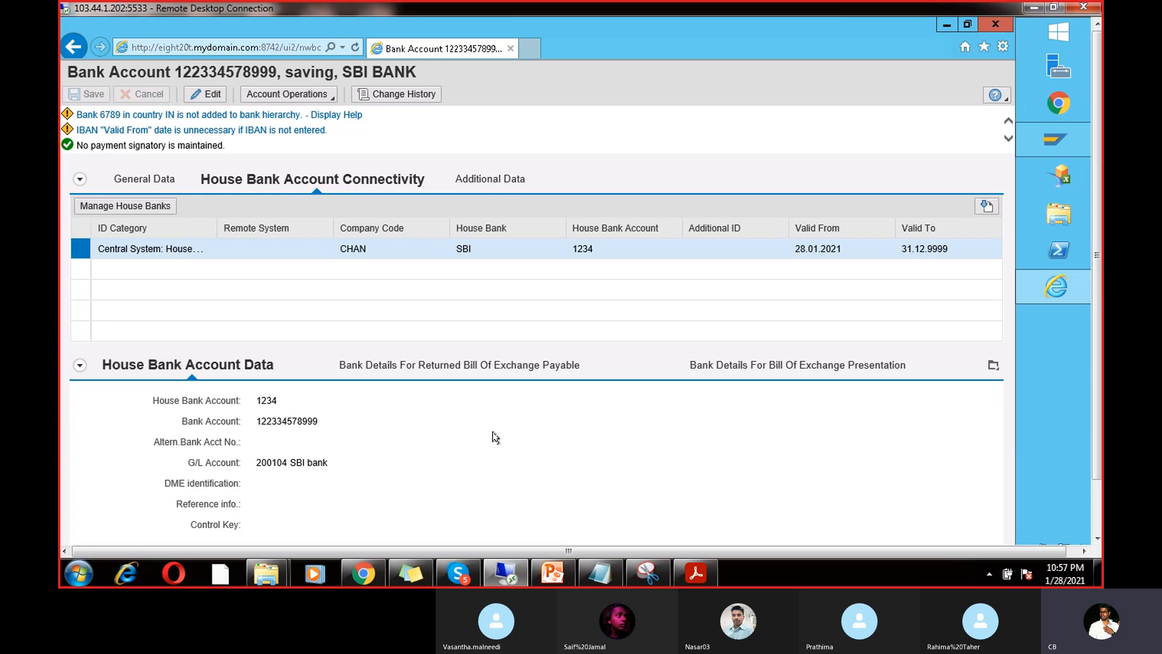
key("ctrl+s")
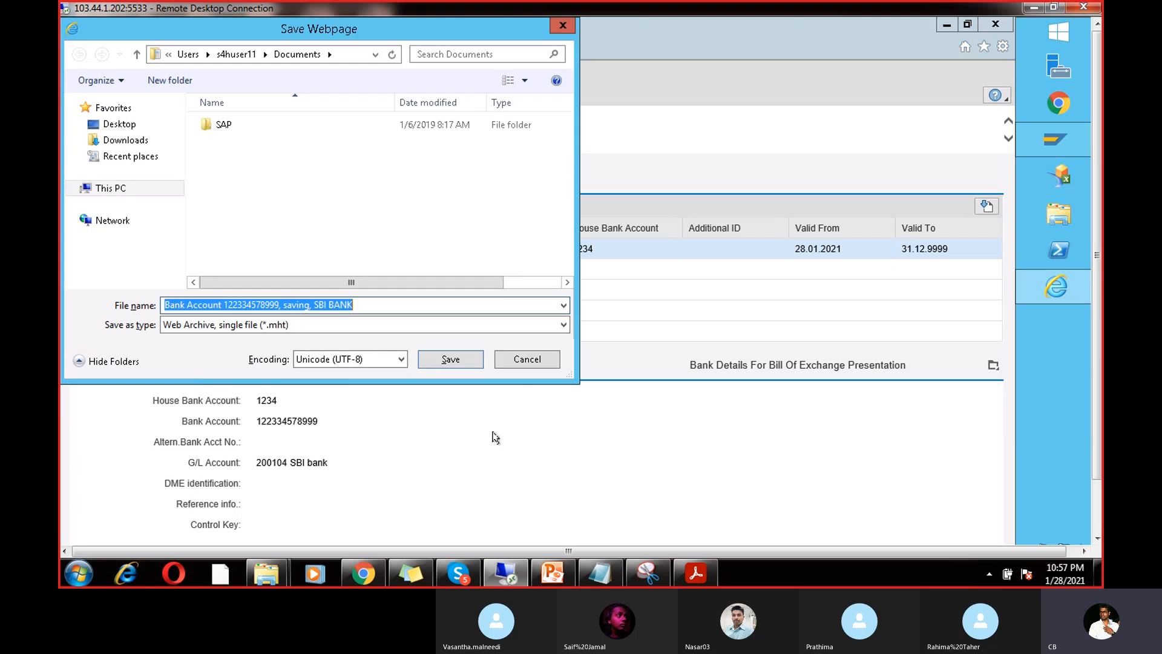
left_click(562, 26)
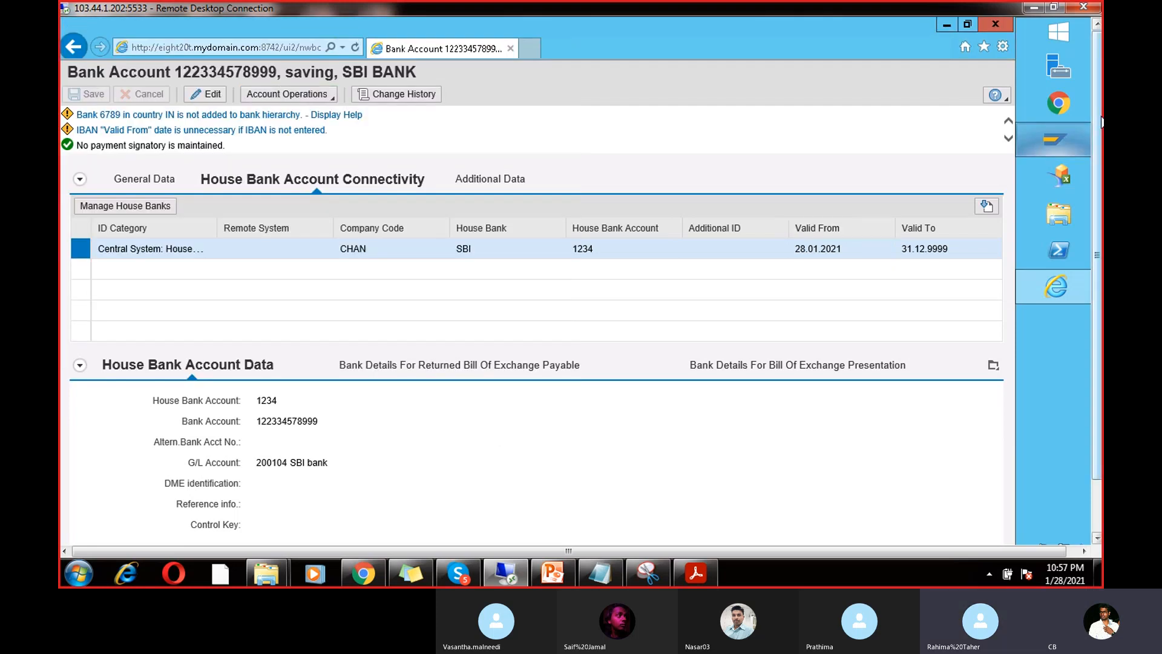
mouse_move(1027, 158)
left_click(896, 185)
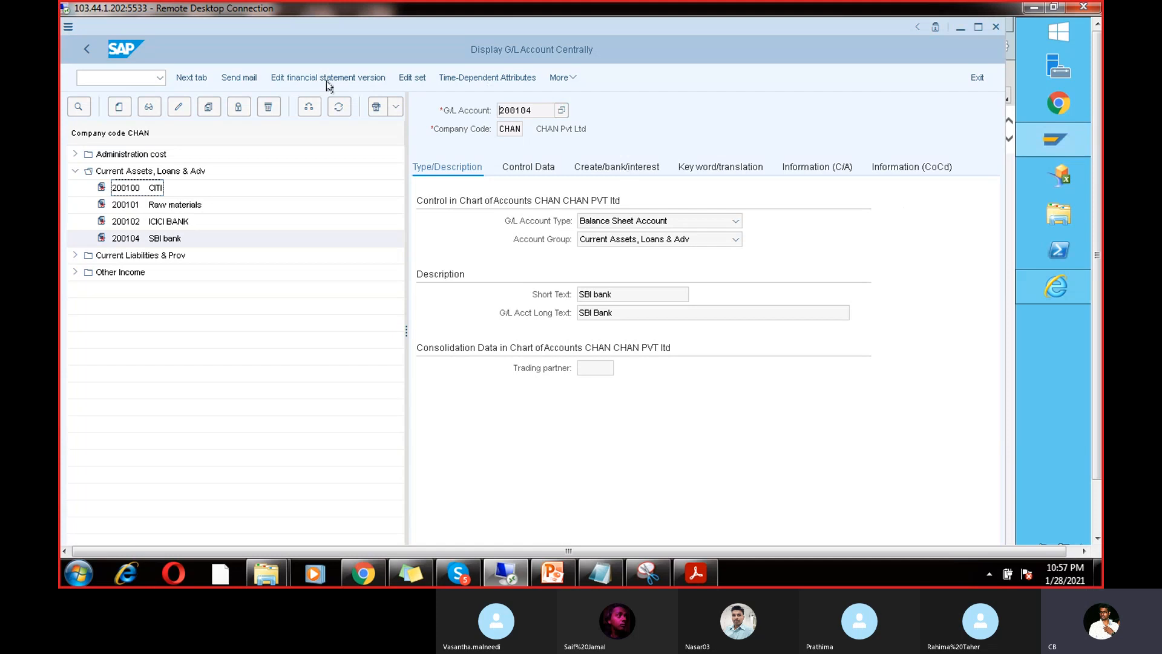
Step: Go back to company codes, select CHAN and open its bank accounts in the CHAN/SBI work area
mouse_move(1041, 139)
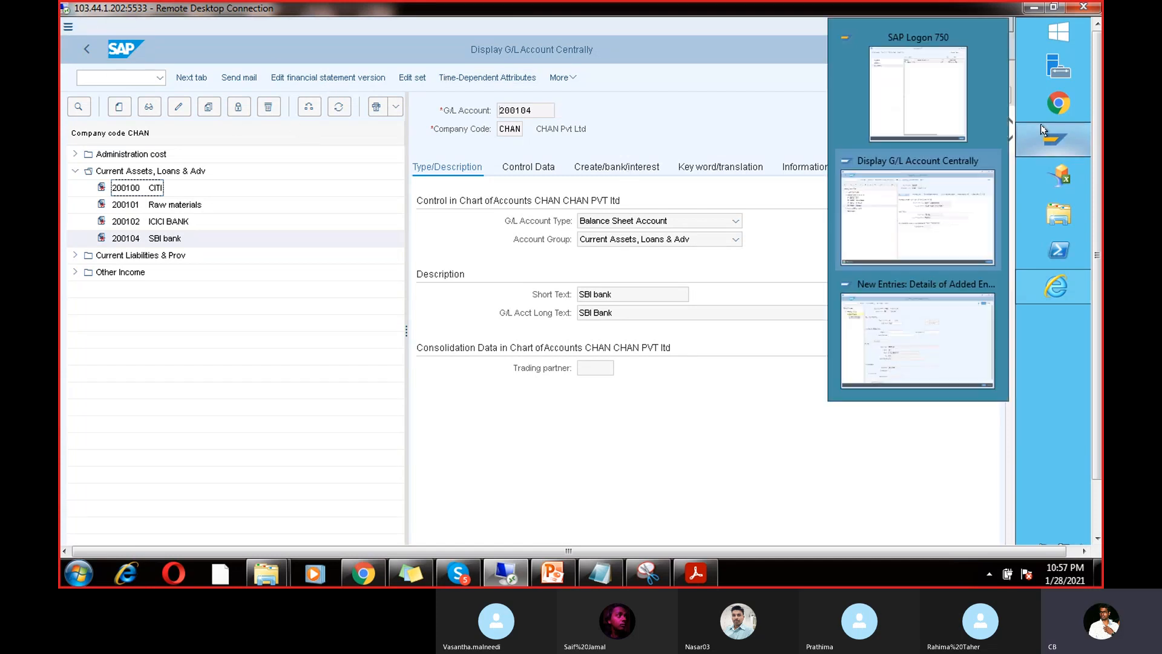
left_click(935, 375)
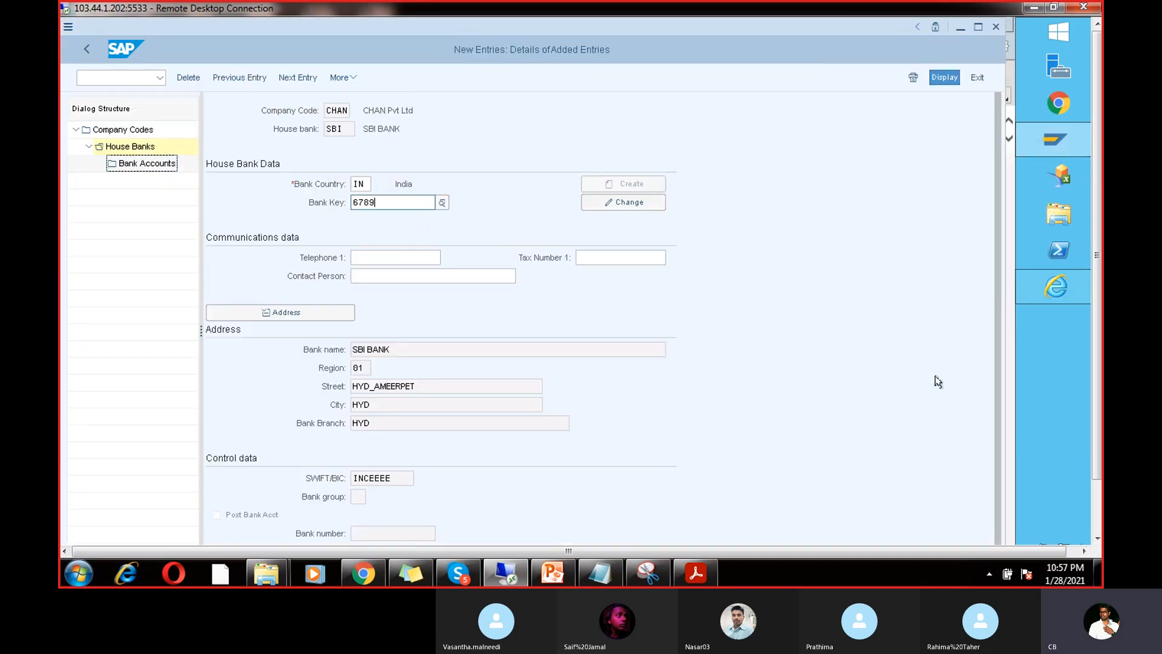
left_click(85, 47)
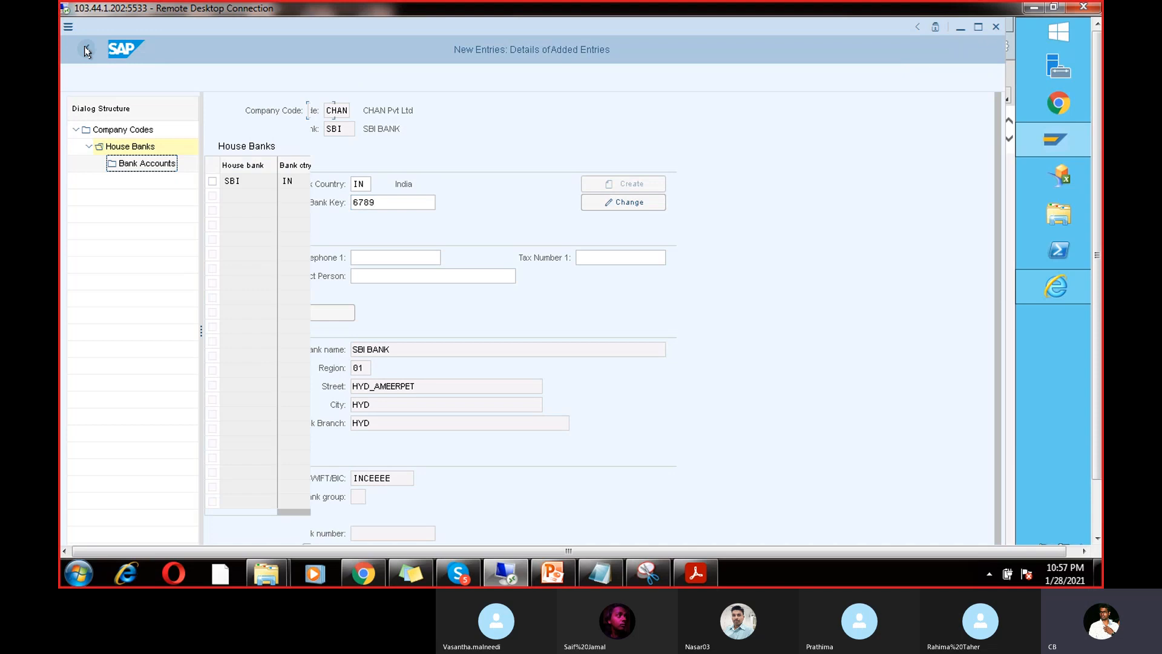
left_click(85, 47)
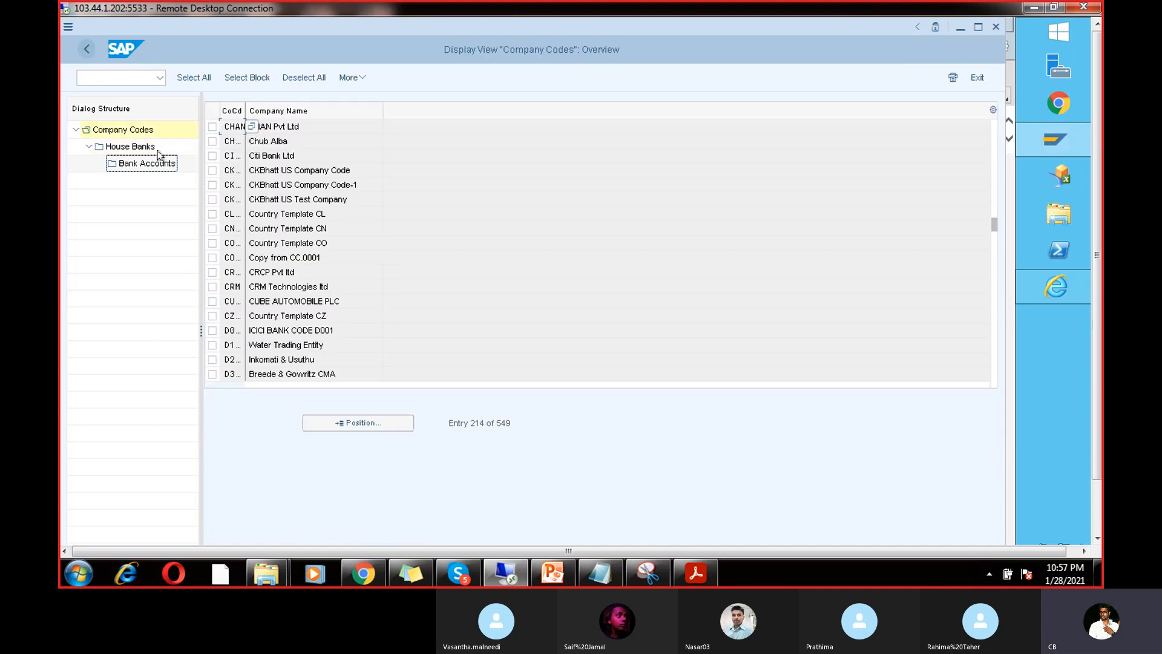
left_click(212, 128)
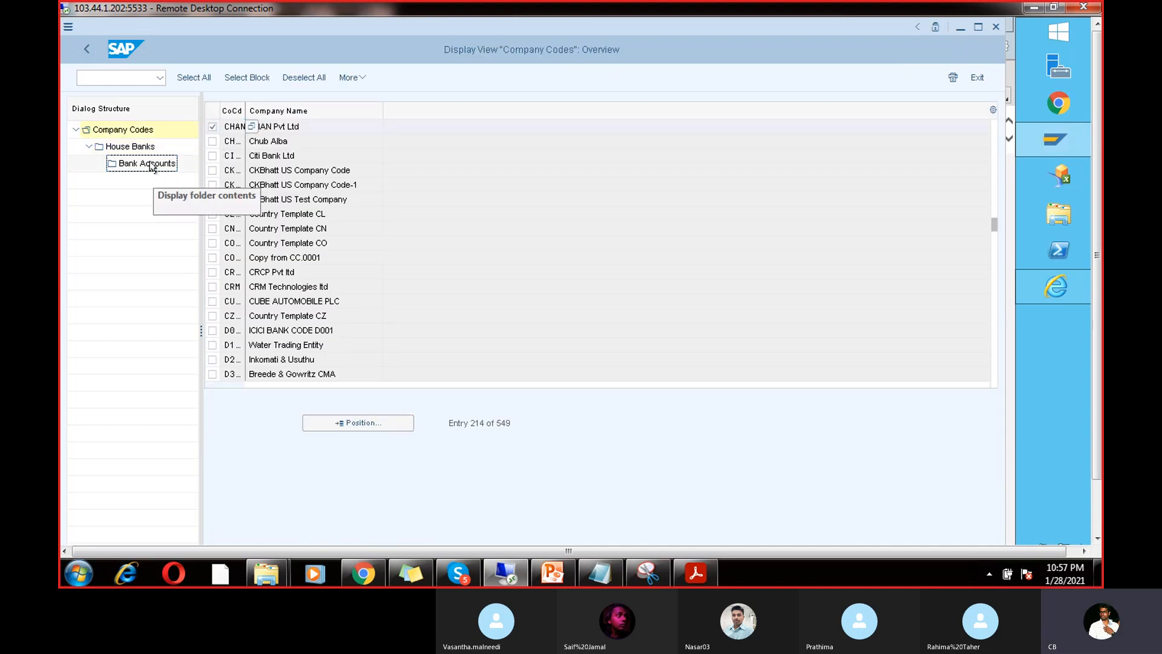
double_click(151, 163)
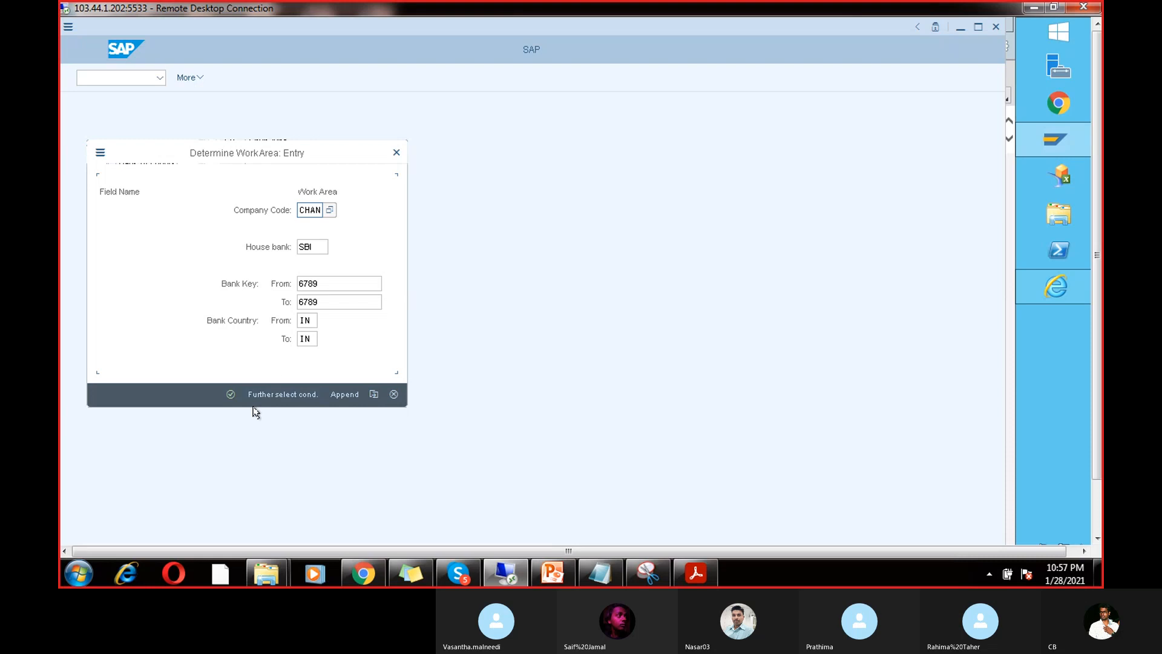
left_click(231, 394)
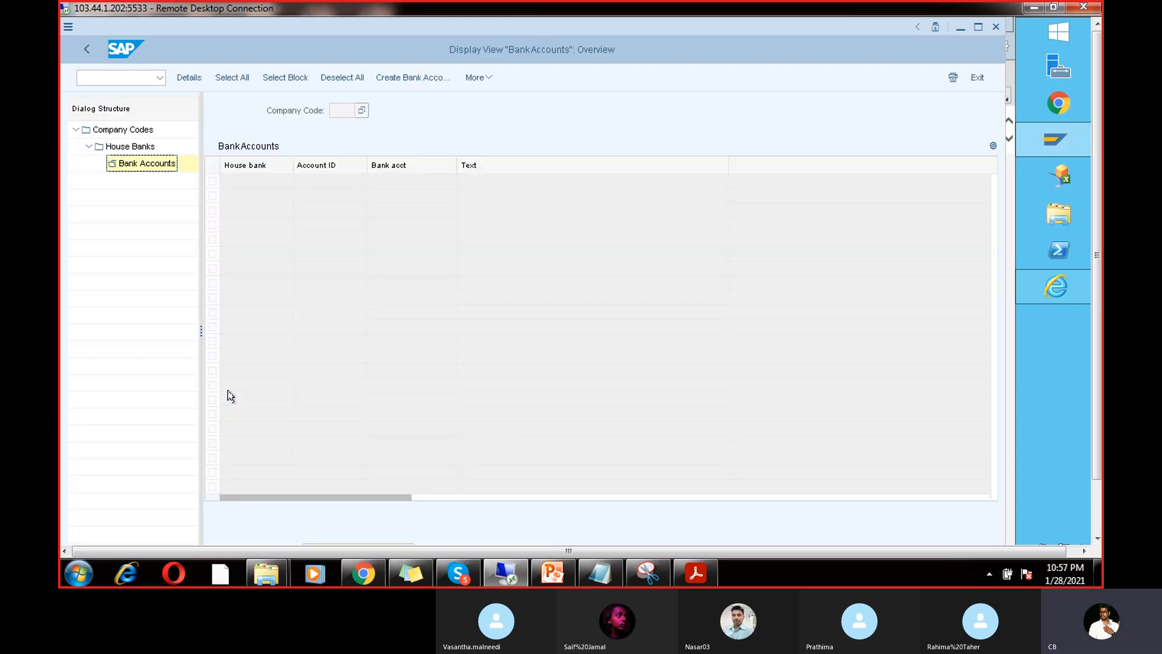
Step: Open CHAN's house banks, select SBI, and open its bank accounts list
left_click(85, 51)
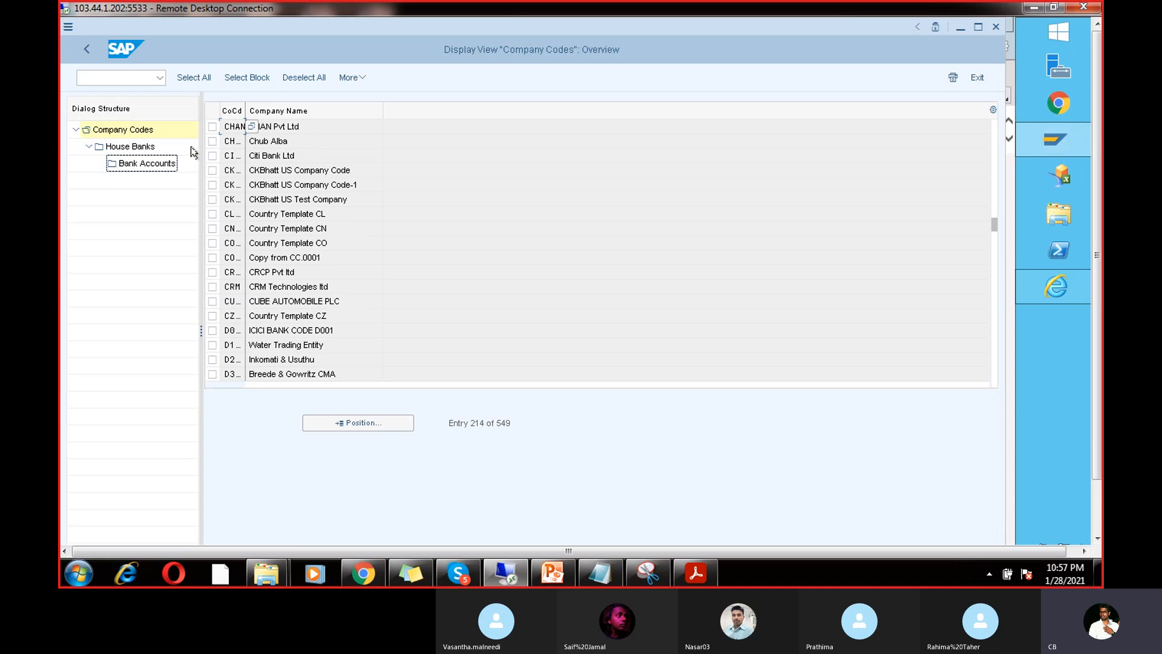
double_click(152, 146)
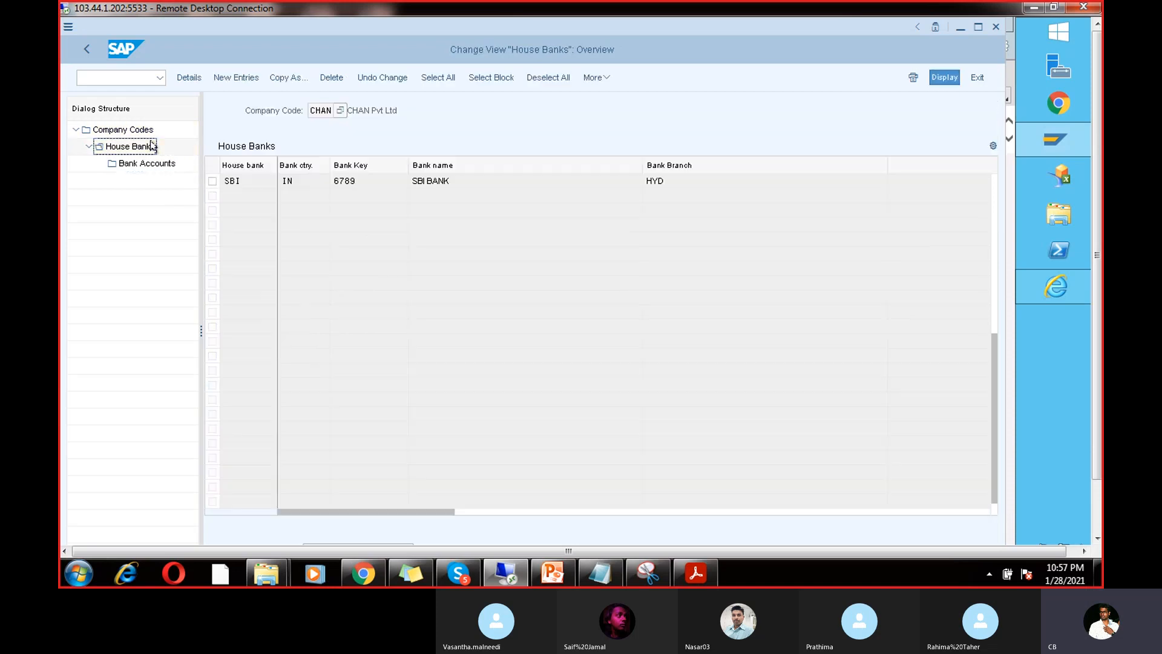
left_click(212, 181)
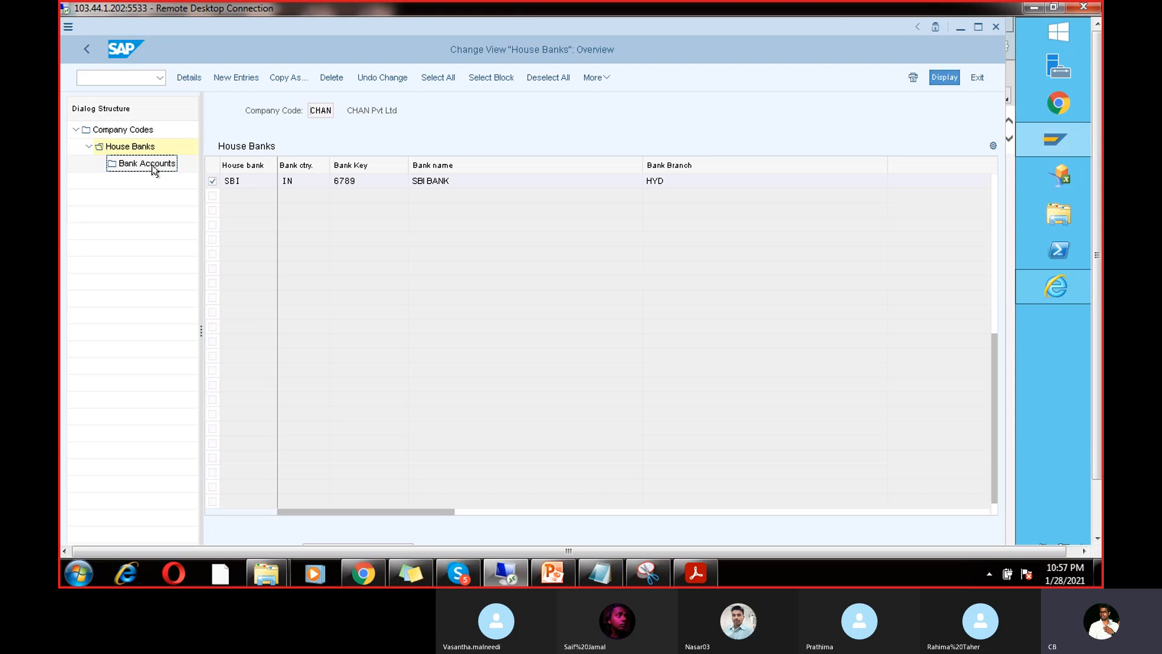
double_click(154, 171)
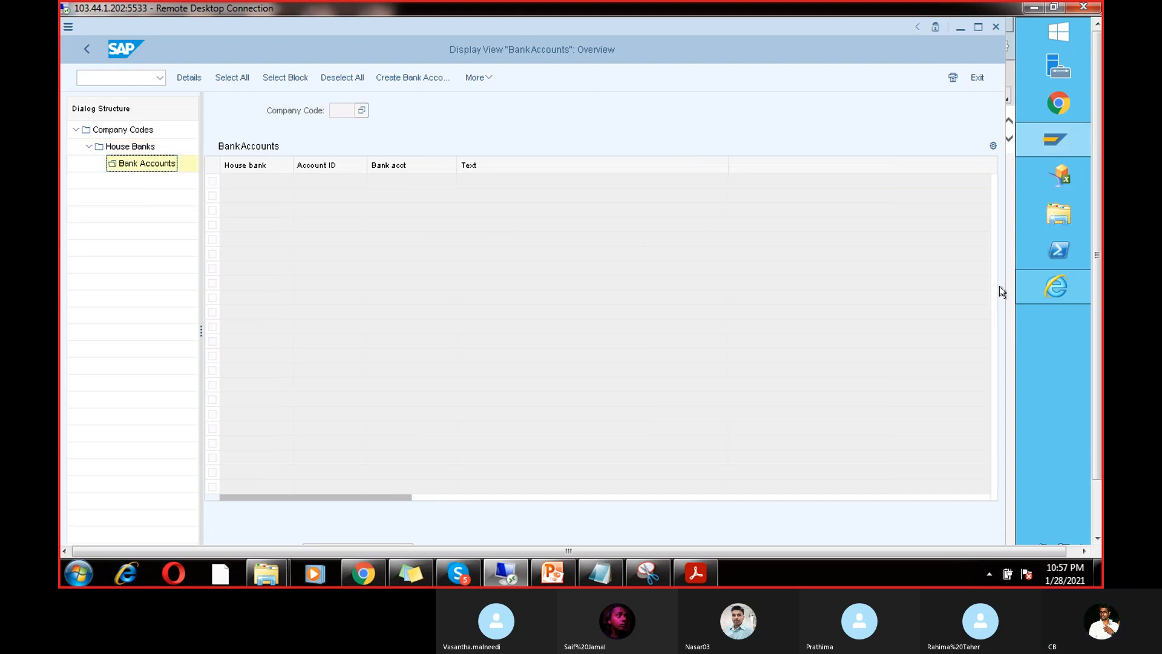
mouse_move(1056, 285)
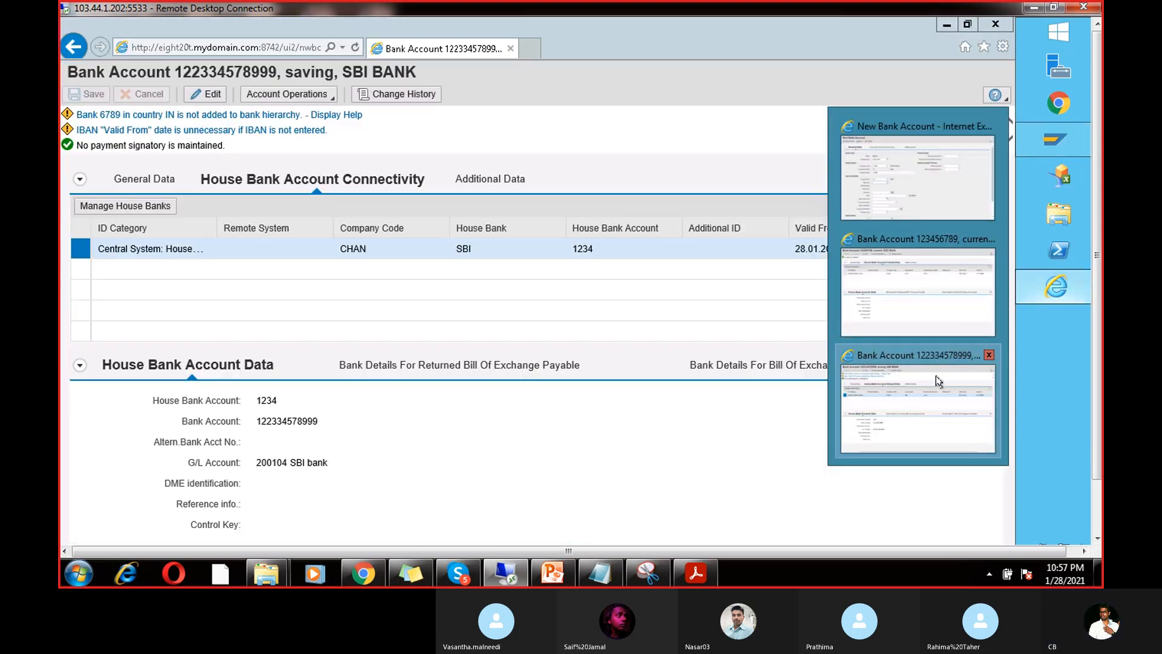
left_click(938, 381)
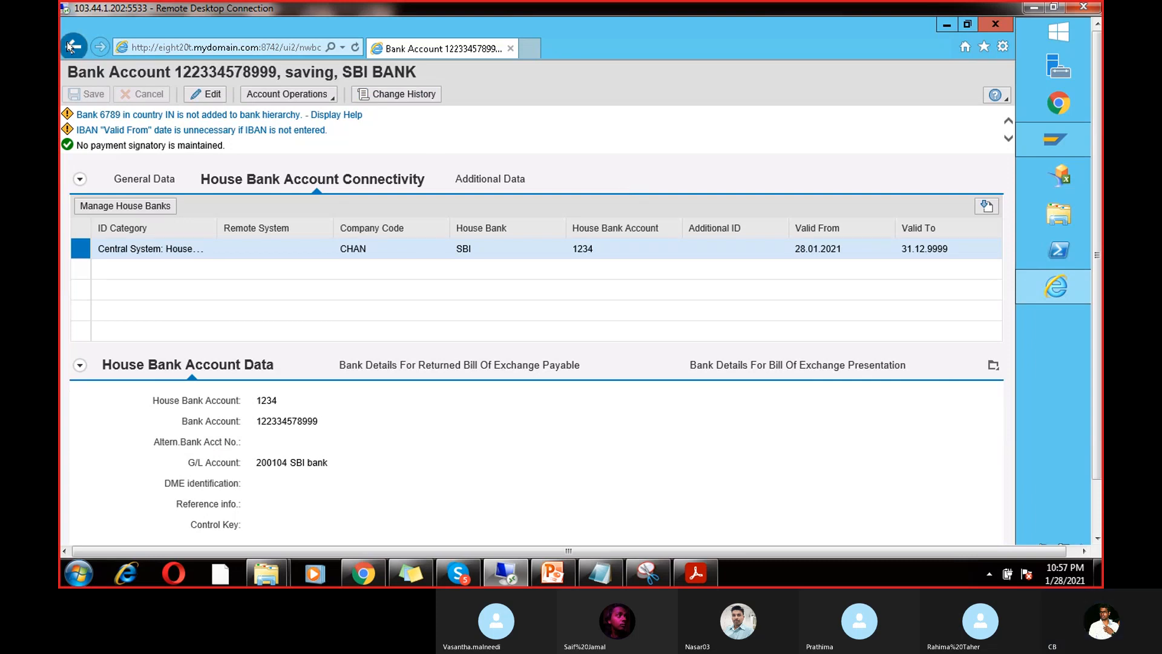
left_click(142, 206)
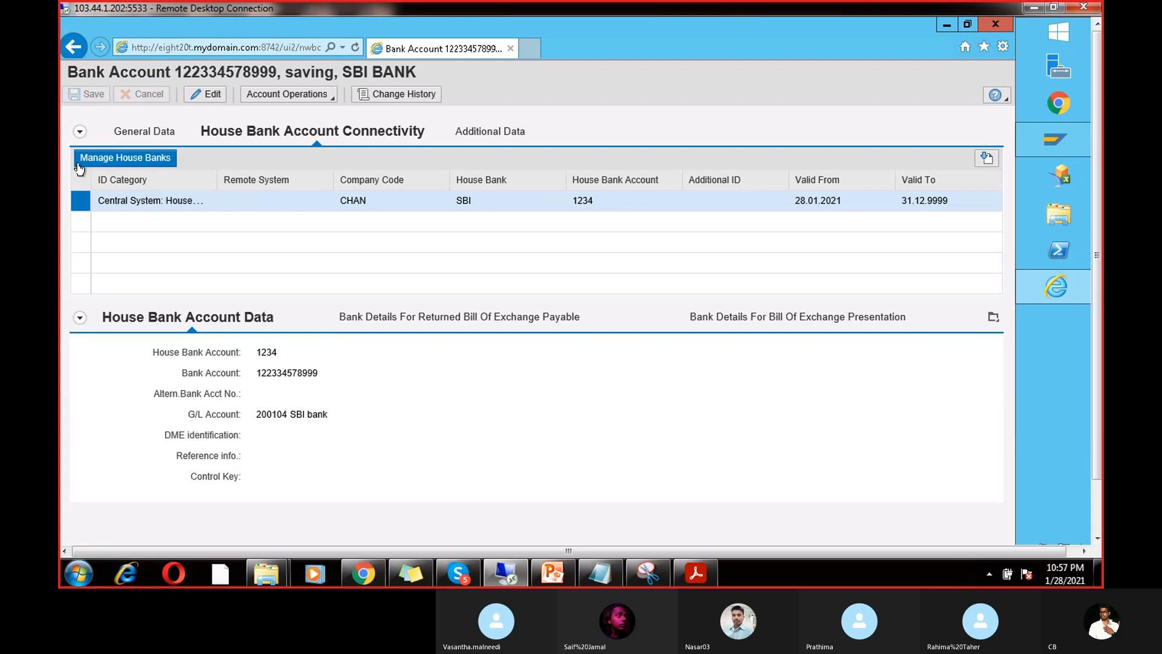
left_click(80, 132)
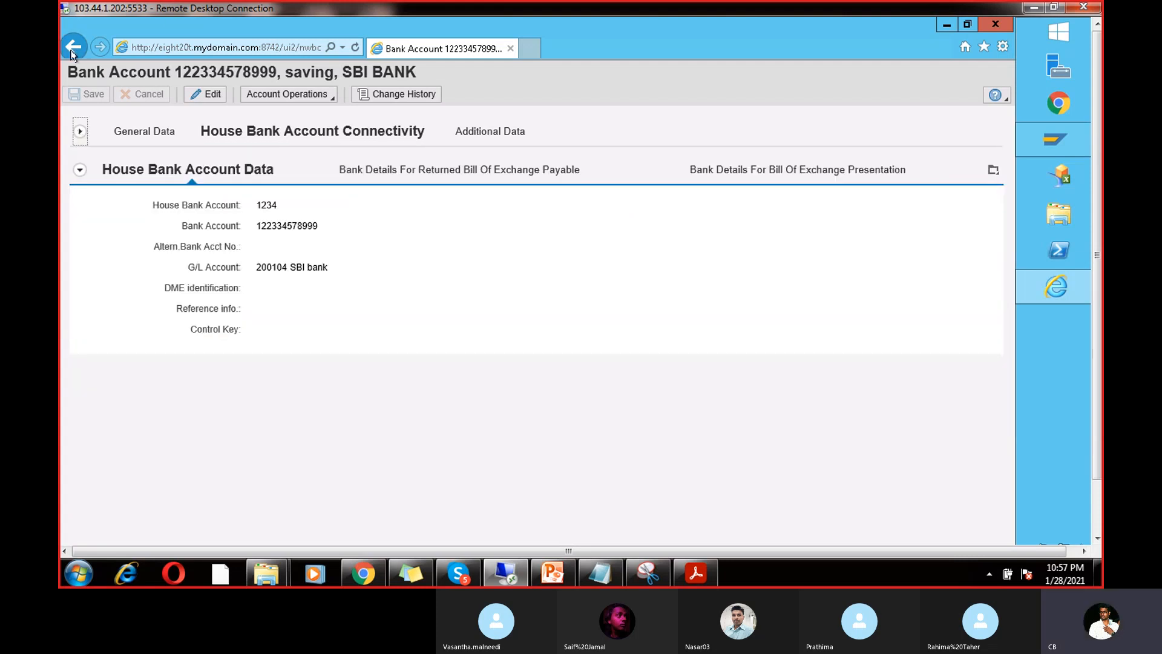
left_click(511, 49)
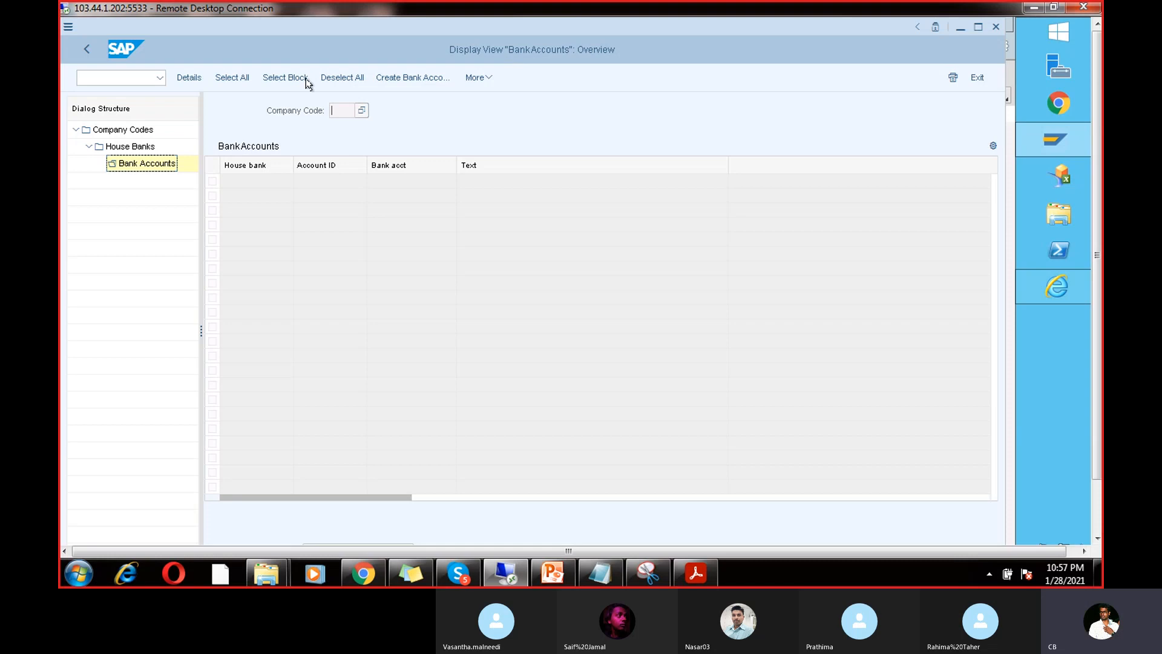
Step: Return to the payment program settings, open House banks, and jump to company code CHAN
left_click(88, 49)
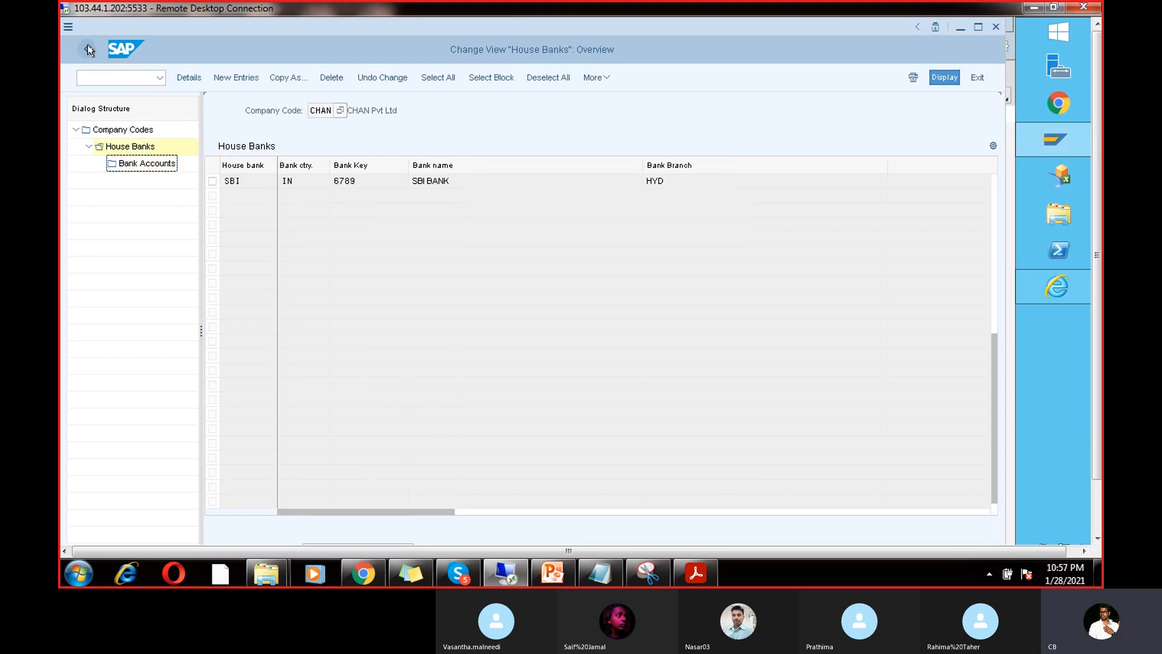
left_click(88, 48)
left_click(89, 48)
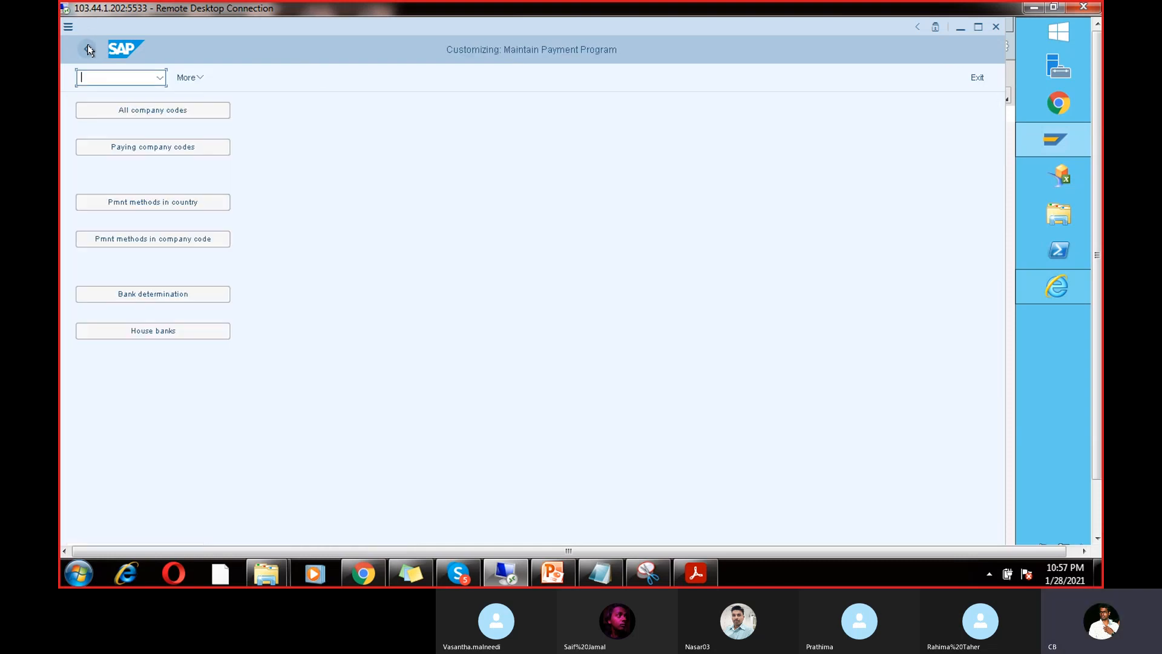
left_click(185, 328)
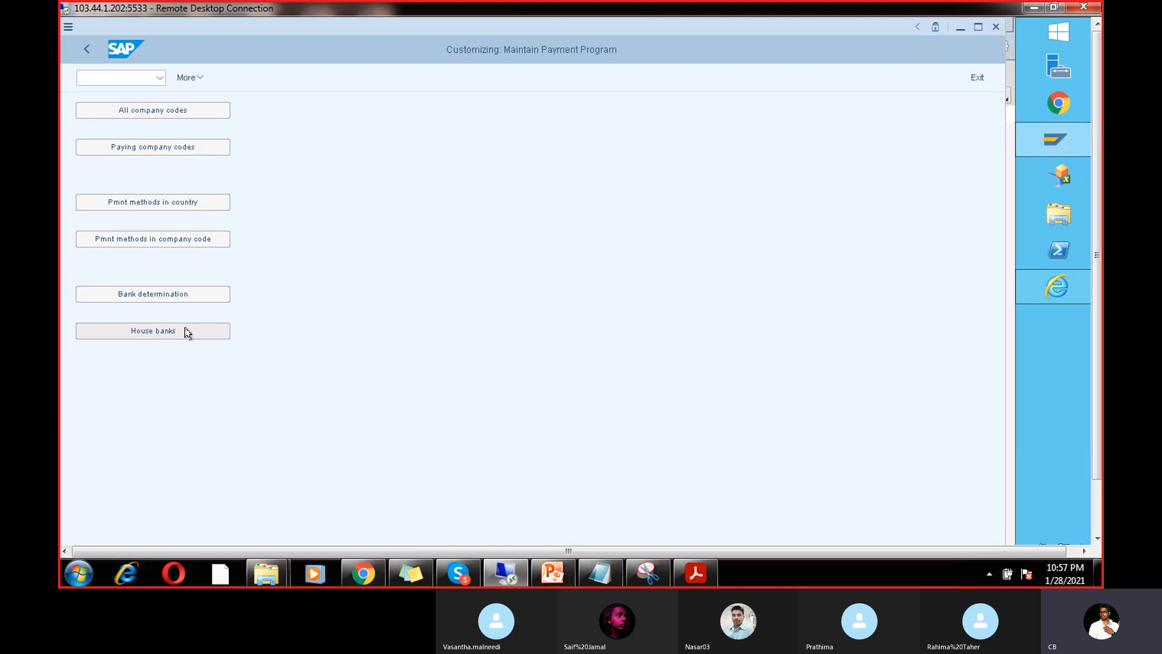
left_click(362, 422)
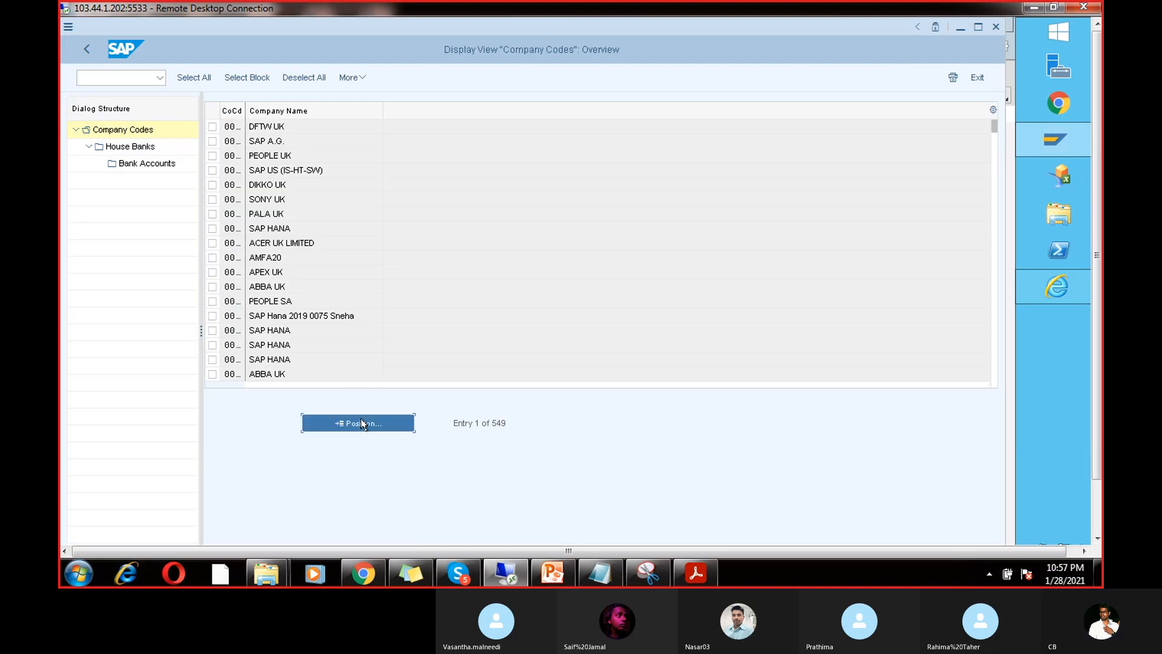
type("CHAN")
key("Return")
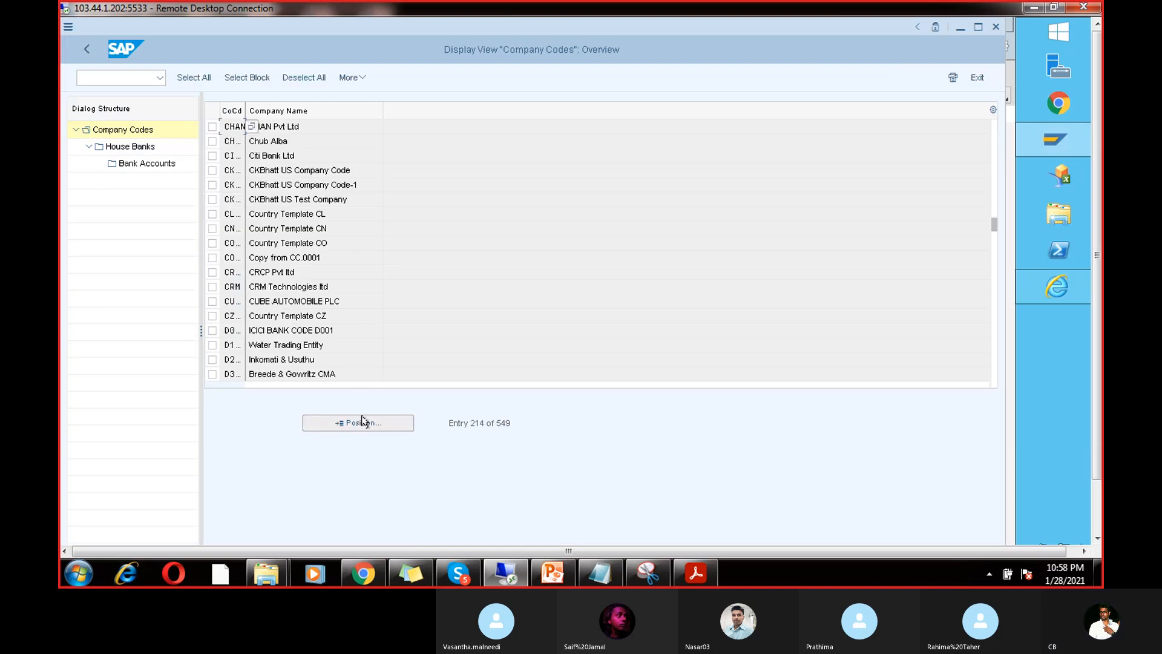
Step: Open CHAN's bank accounts in the CHAN work area, then close the bank account master data window
left_click(212, 127)
double_click(141, 163)
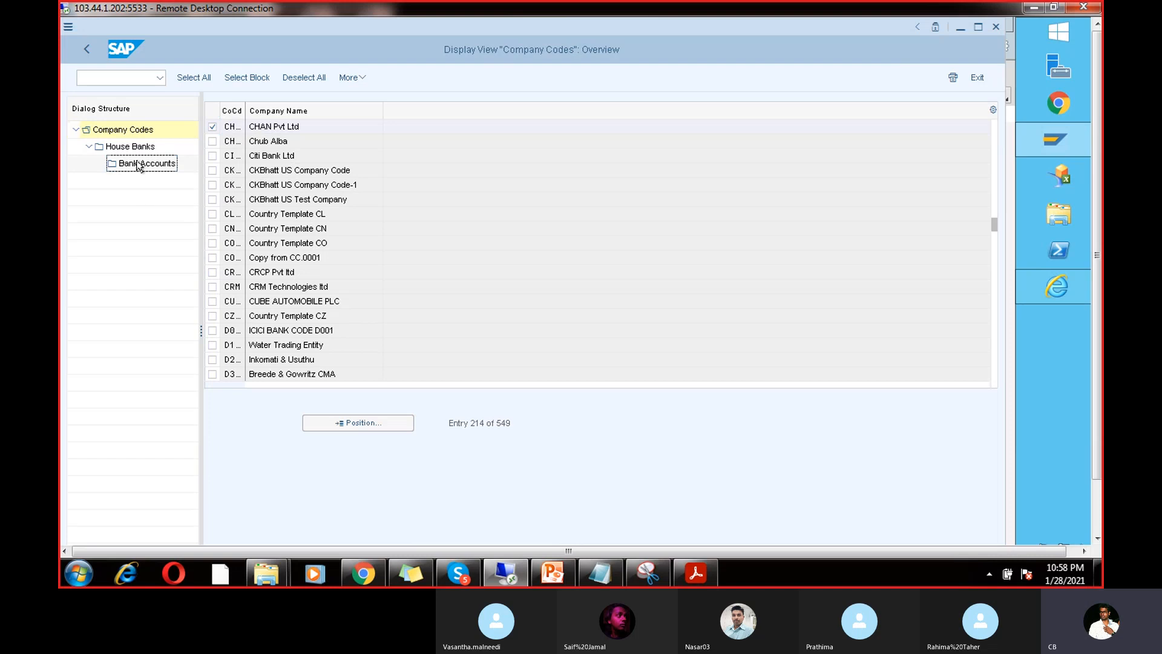
left_click(210, 320)
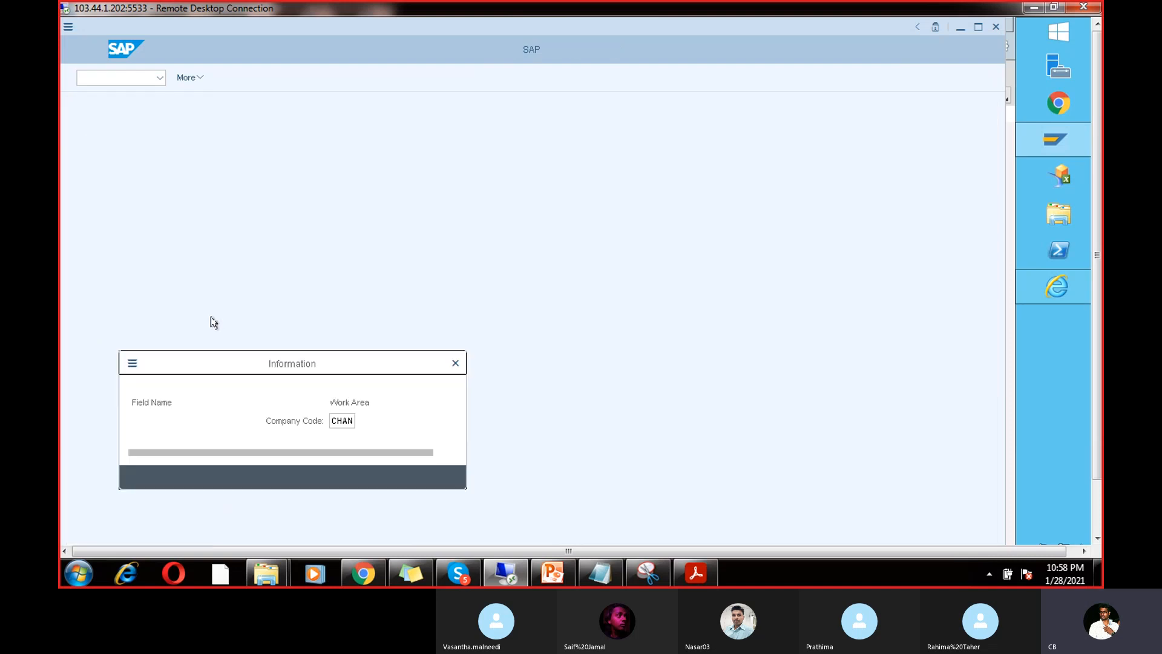
left_click(408, 476)
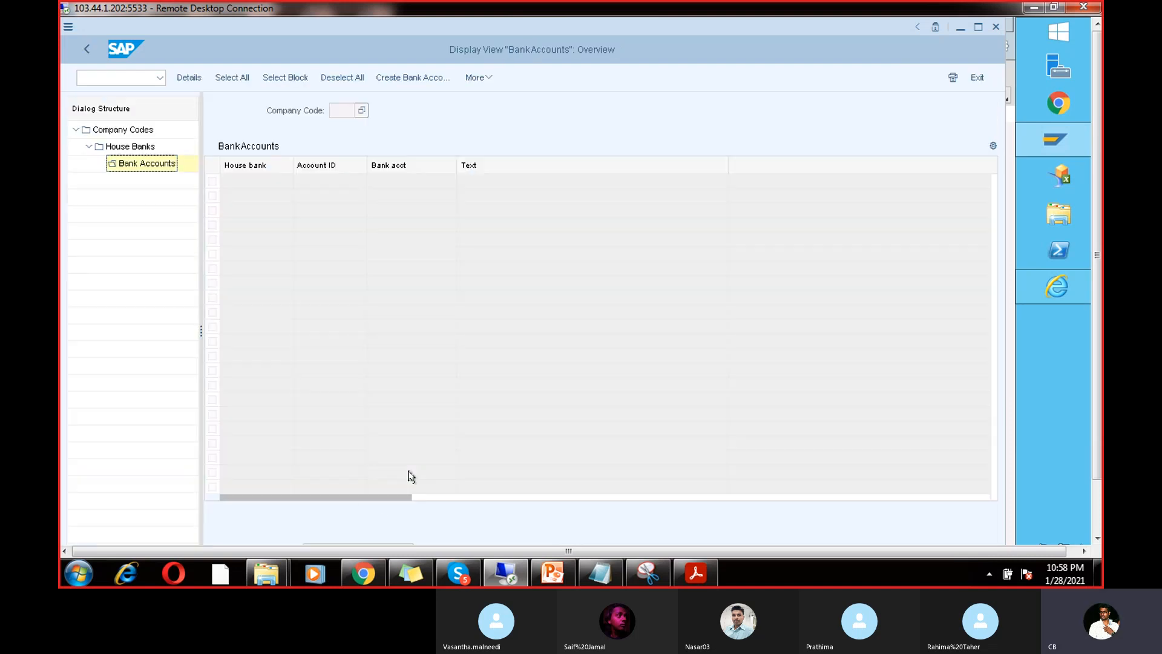
left_click(411, 77)
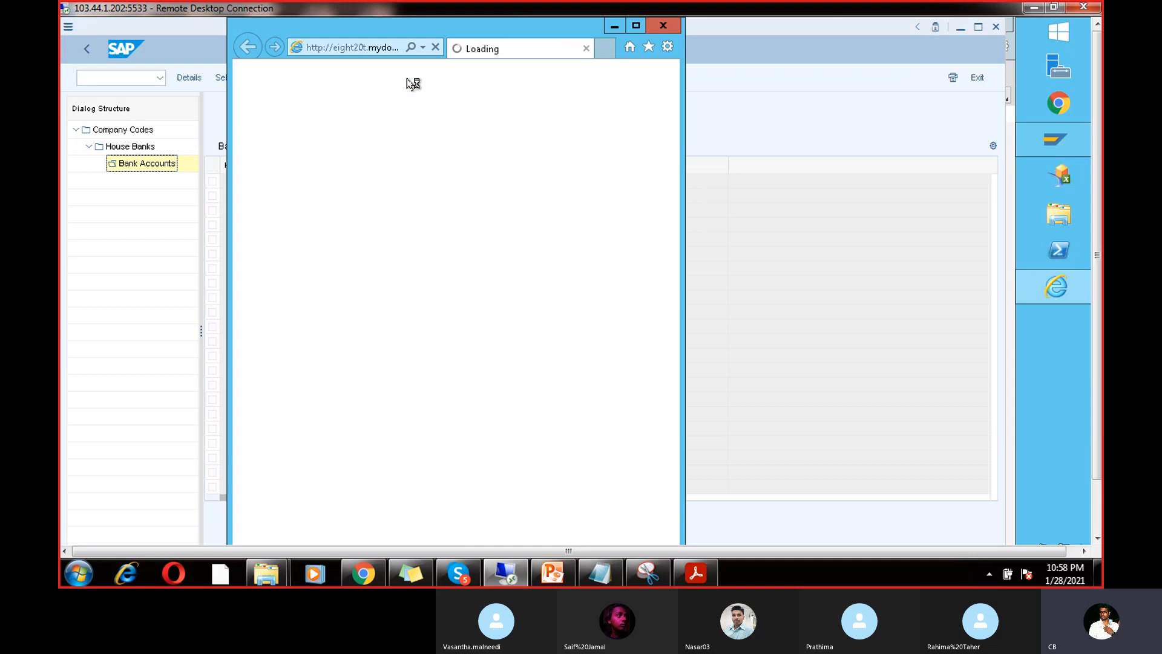
left_click(663, 26)
Step: Go back and open the house banks of company code CHAN
left_click(88, 49)
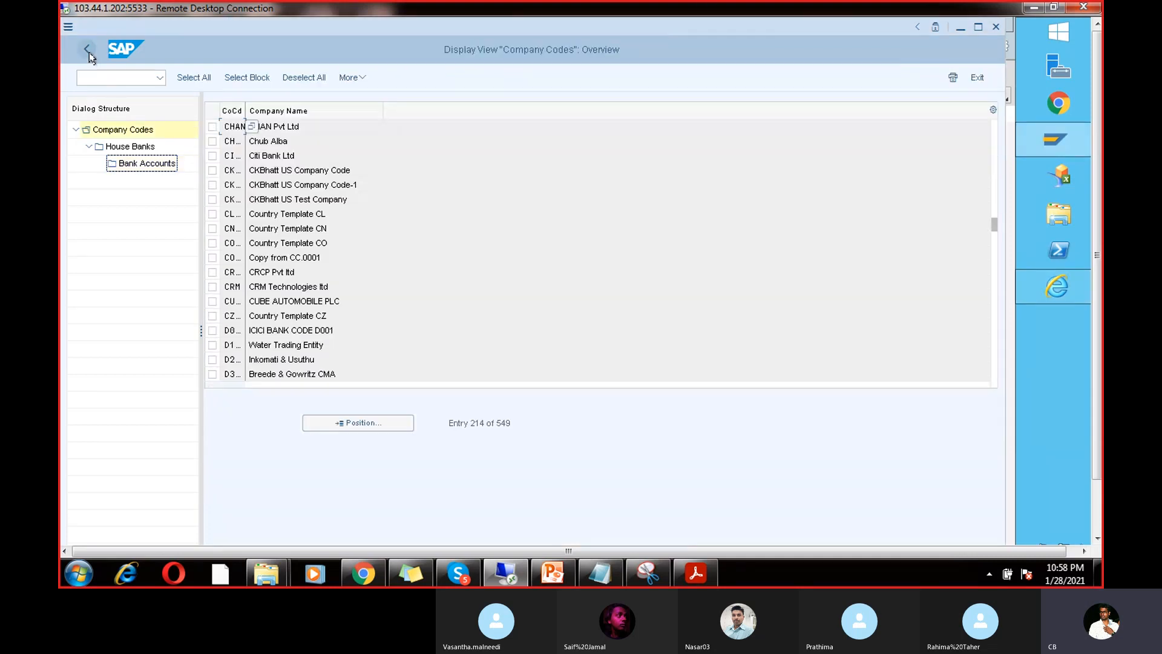
left_click(212, 127)
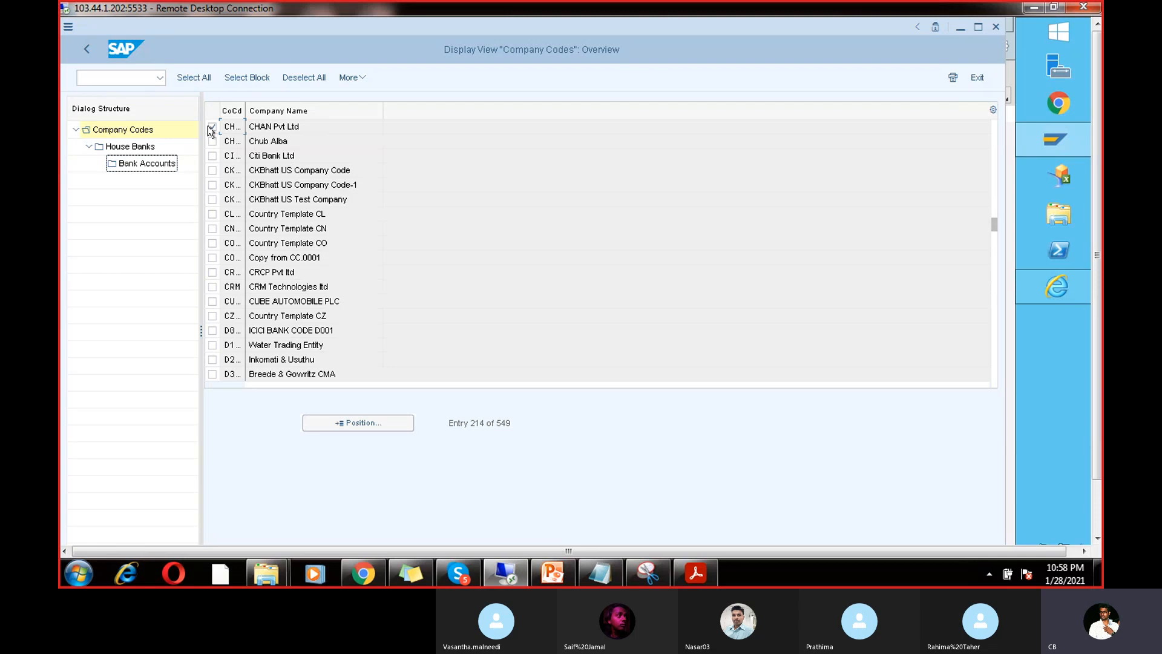
double_click(138, 147)
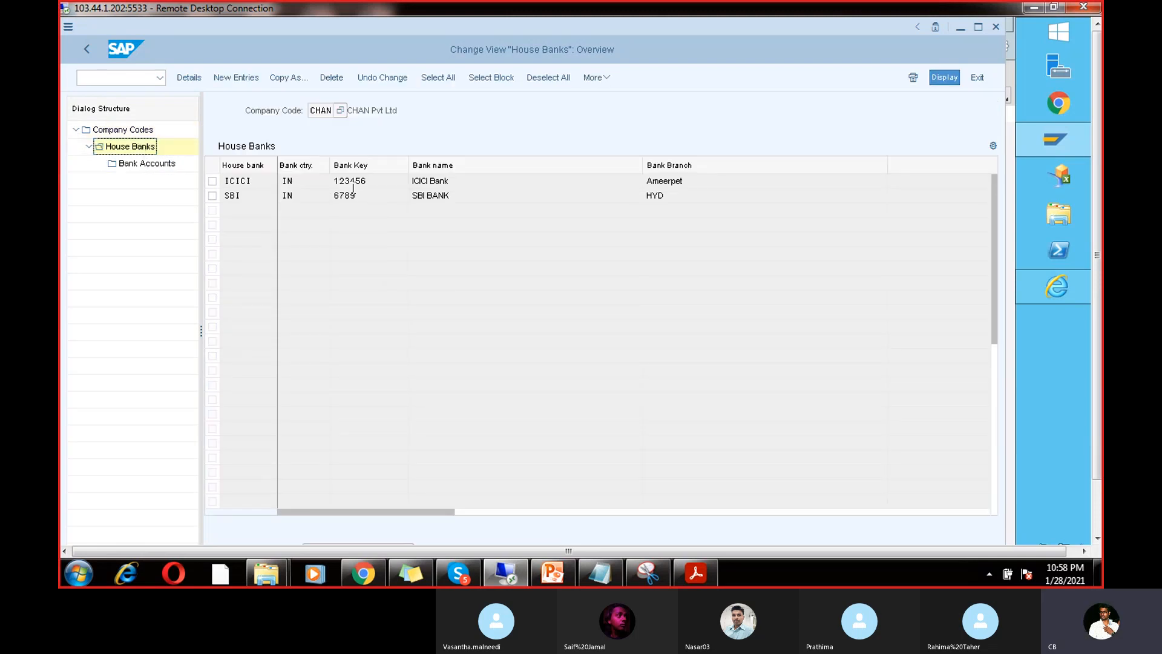
double_click(243, 194)
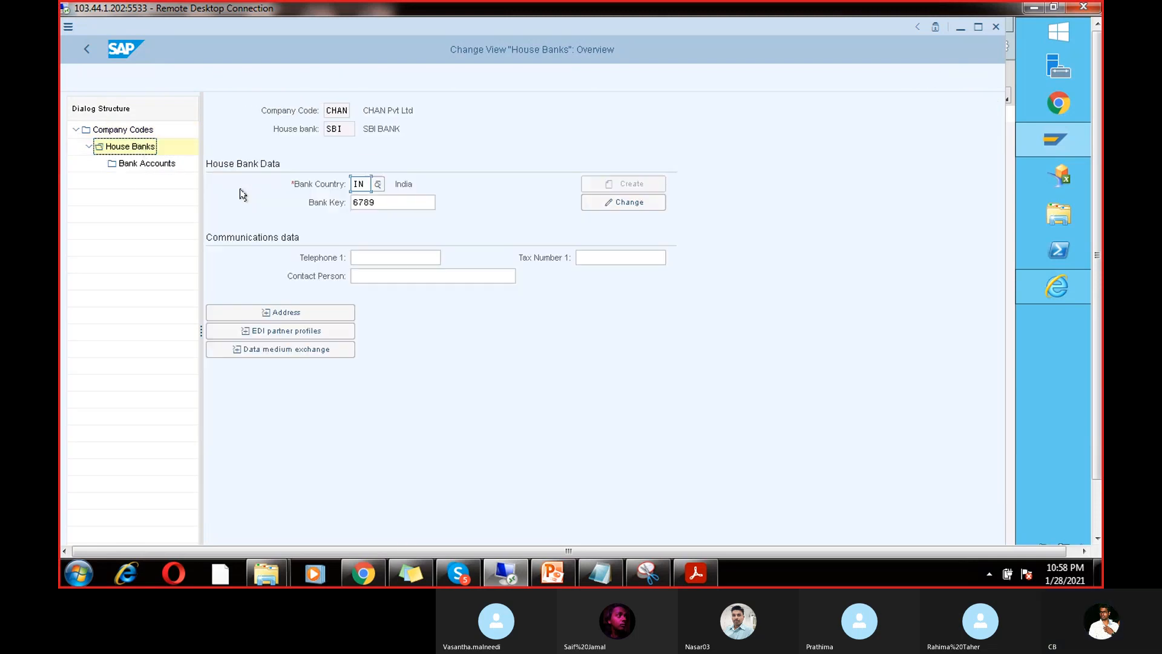
left_click(88, 50)
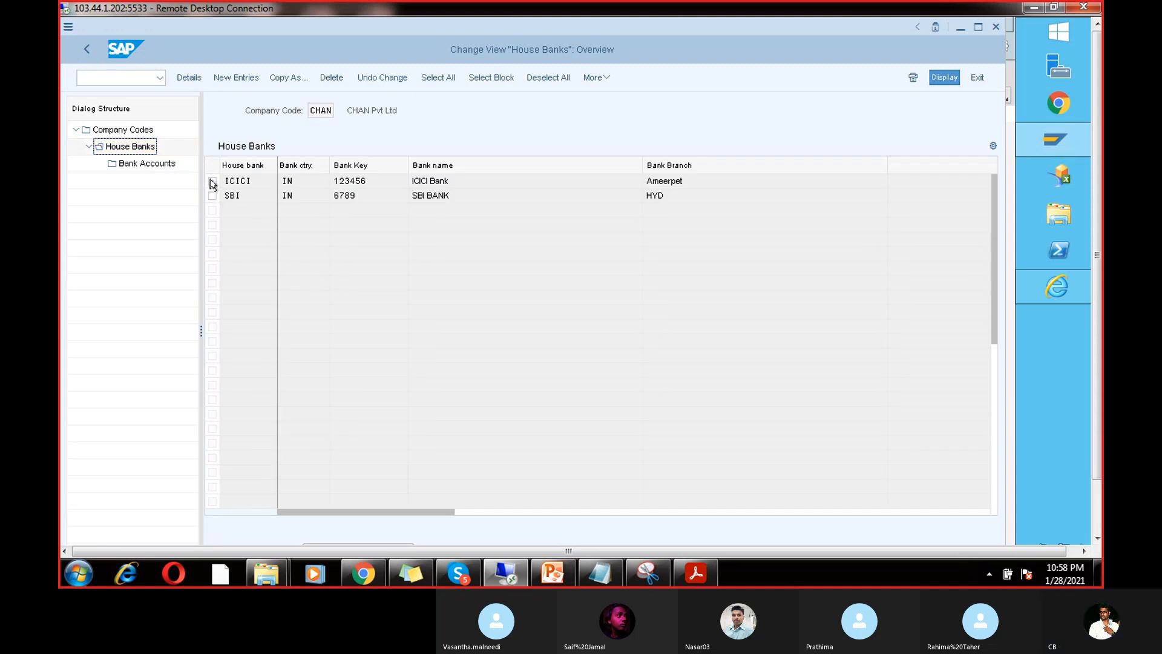
left_click(212, 180)
double_click(143, 165)
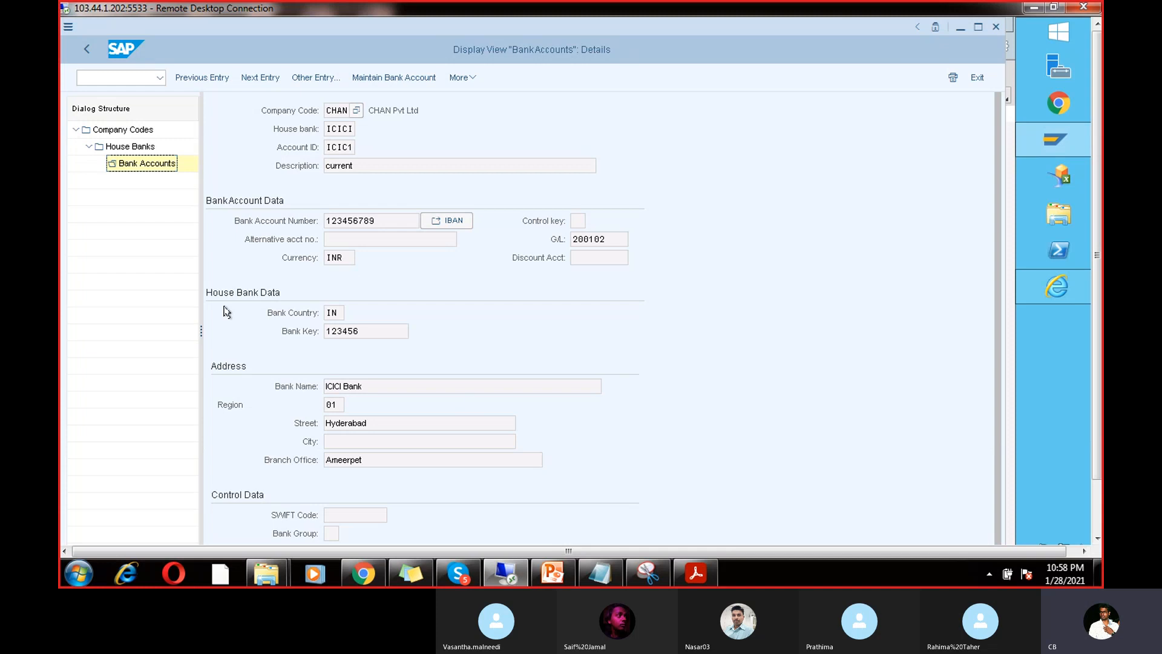
left_click(86, 51)
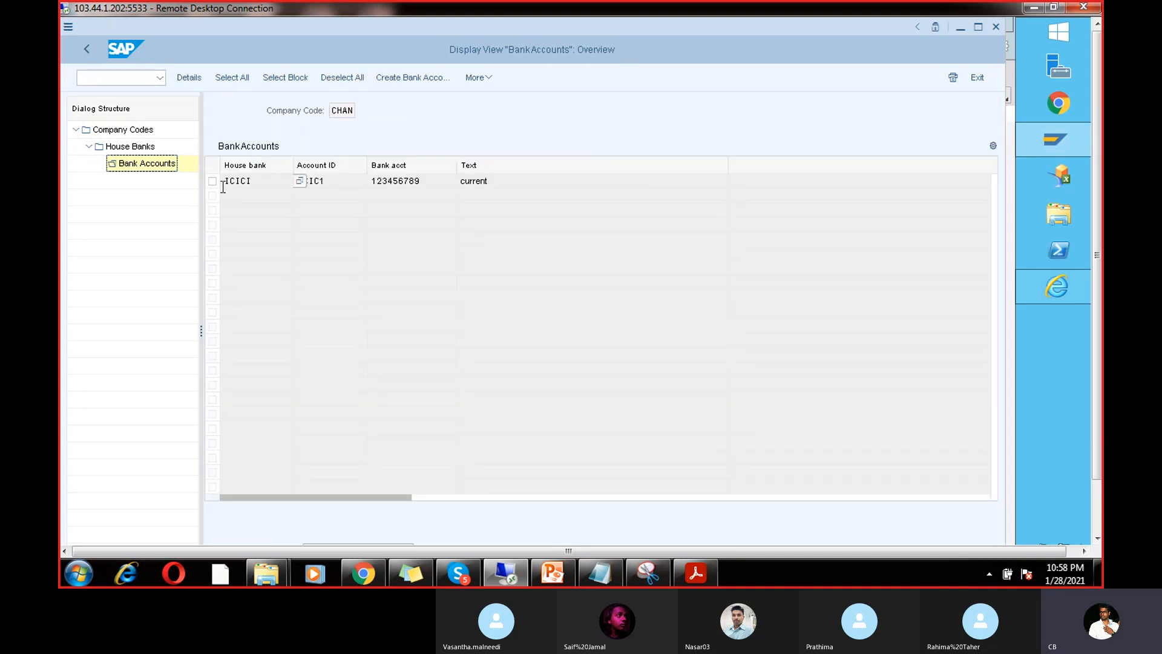
left_click(85, 49)
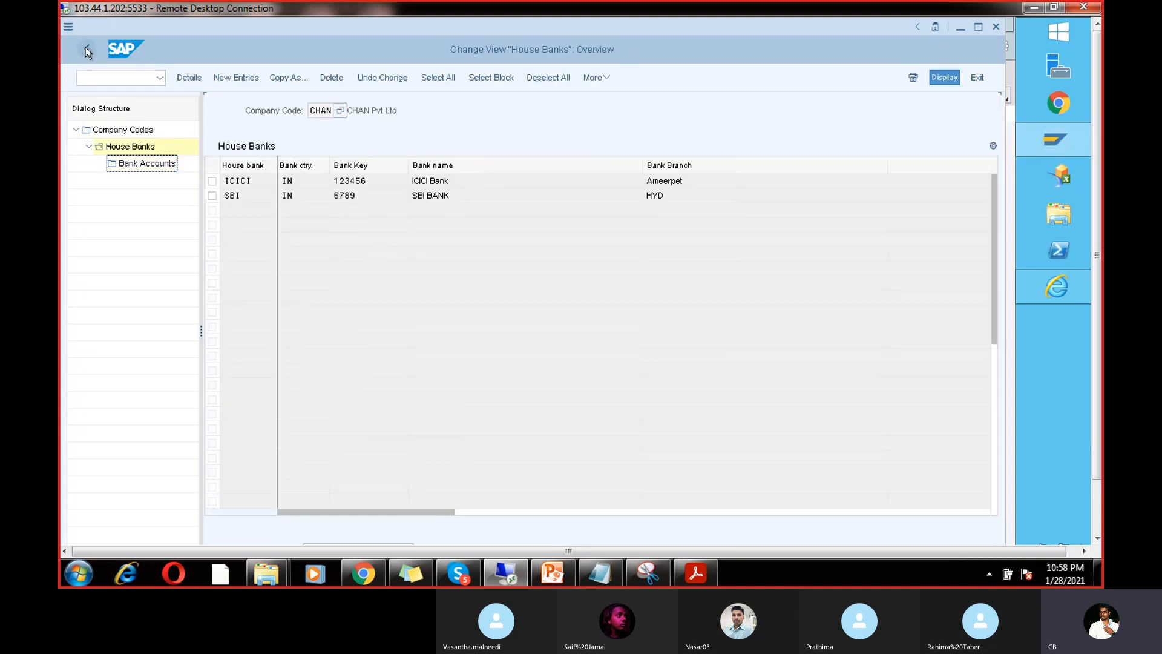
left_click(213, 195)
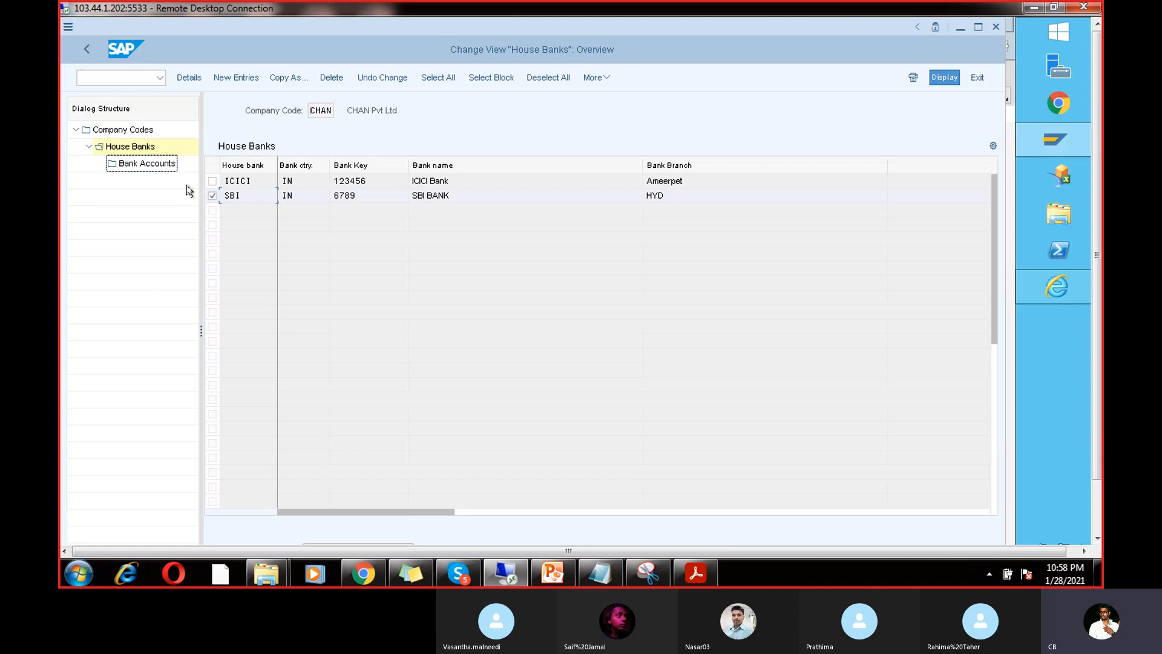
double_click(158, 164)
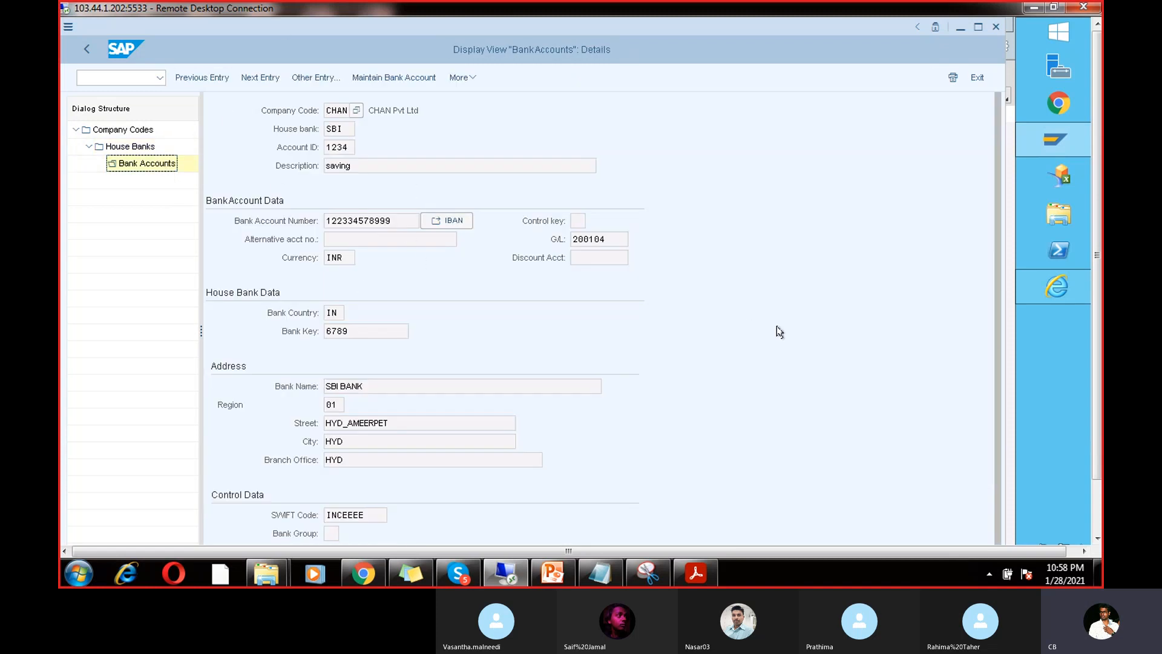
scroll(1094, 370, "down", 2)
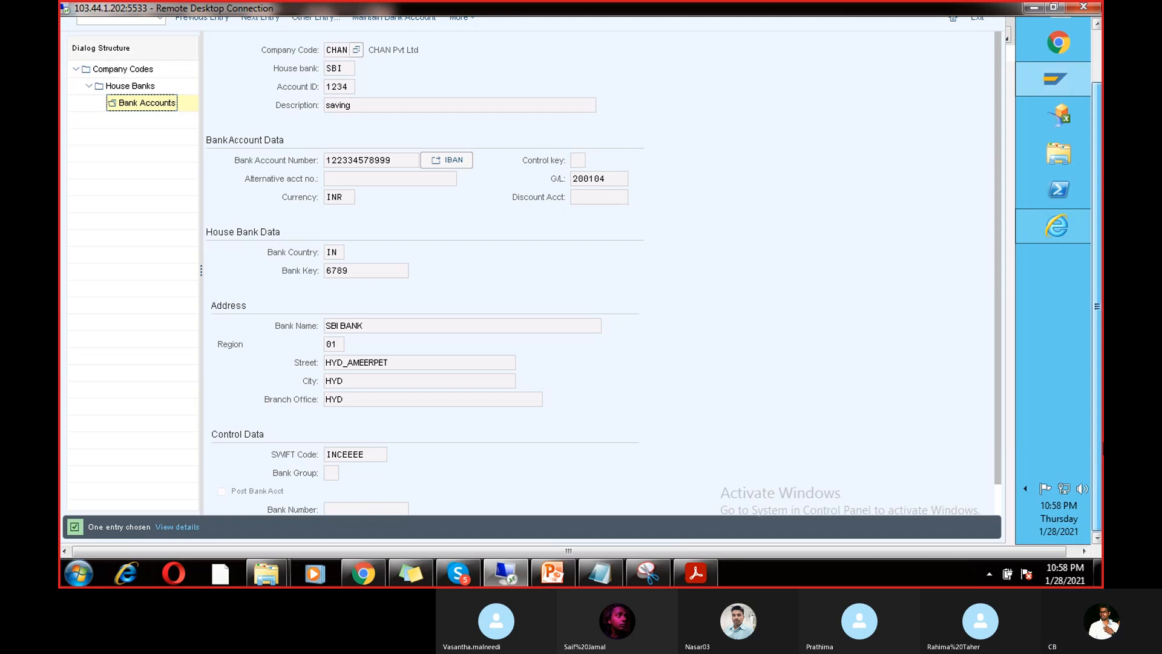
scroll(1094, 370, "up", 2)
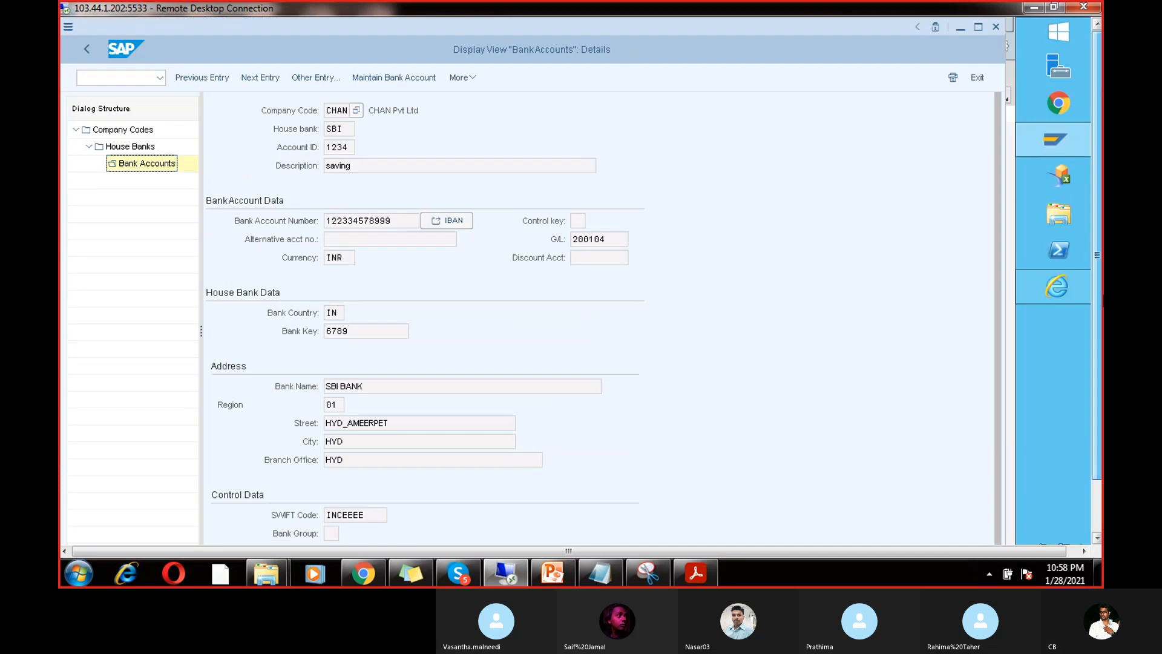
left_click(79, 46)
left_click(79, 47)
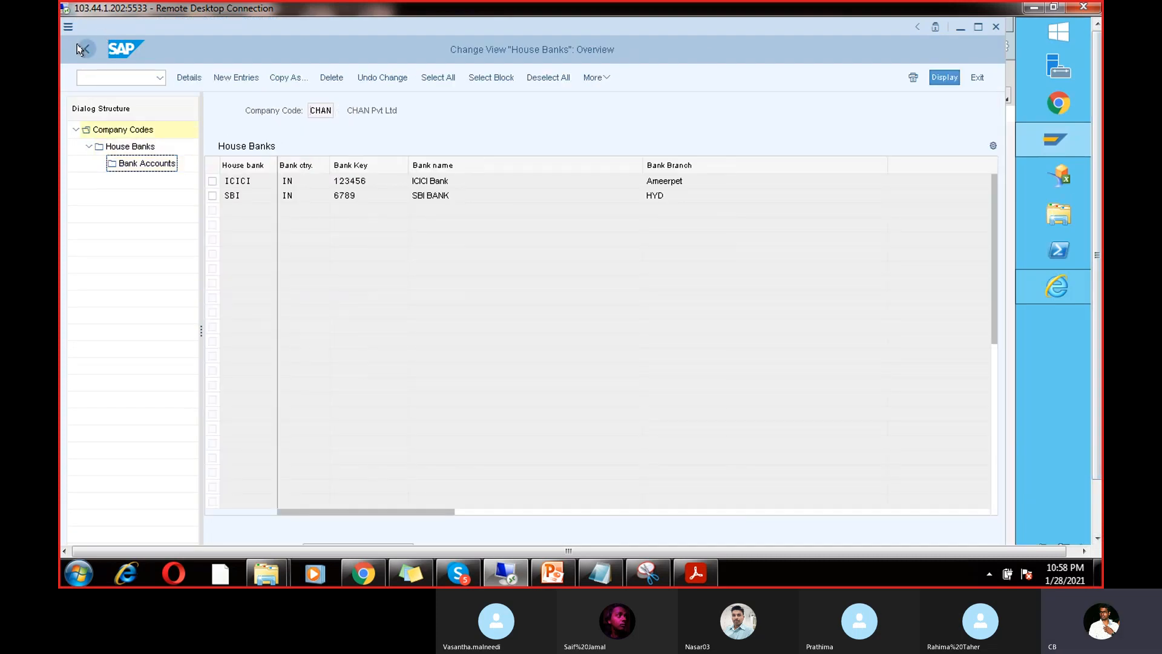
Step: Return to the payment program configuration menu and open Bank determination
left_click(78, 49)
left_click(79, 48)
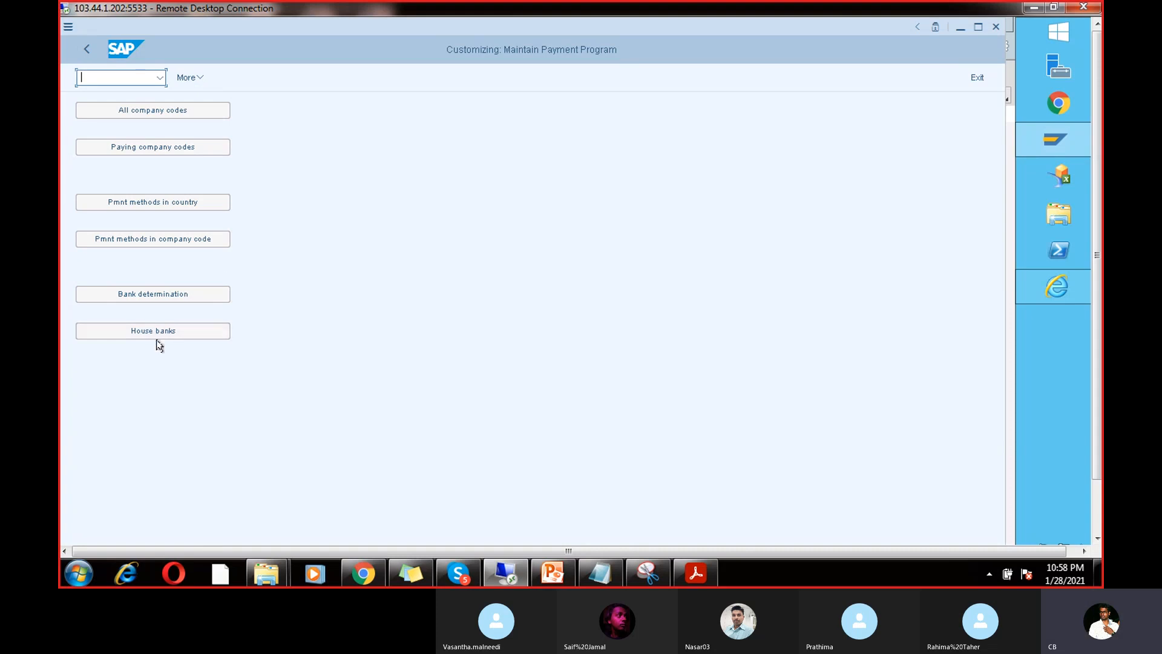
left_click(172, 299)
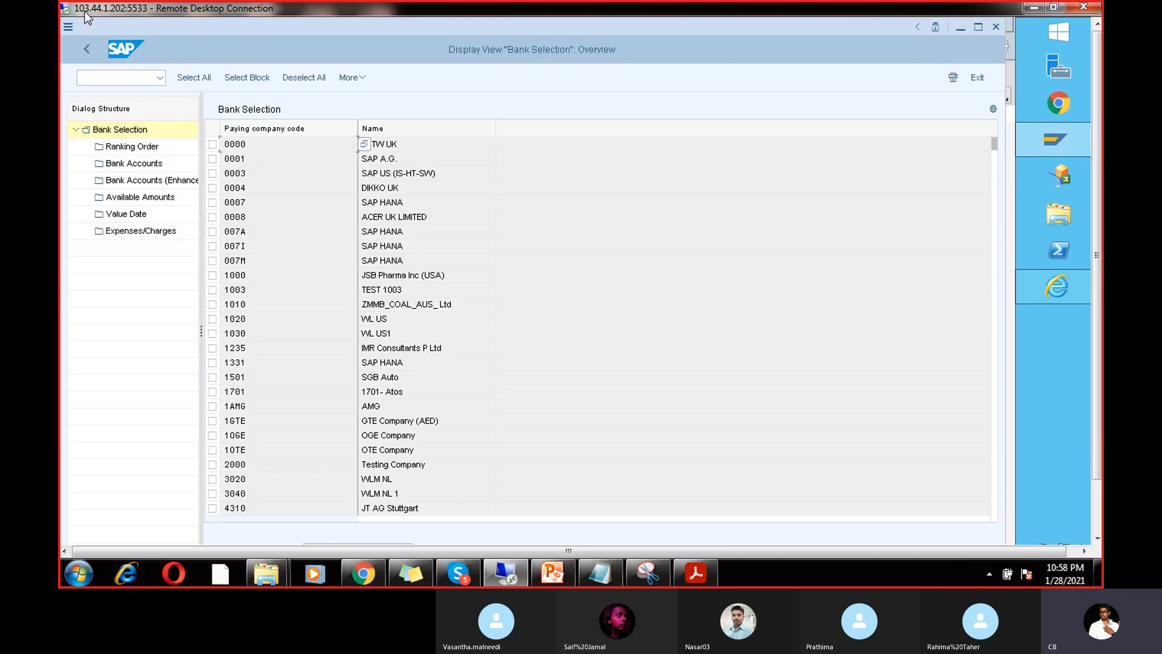
left_click(87, 53)
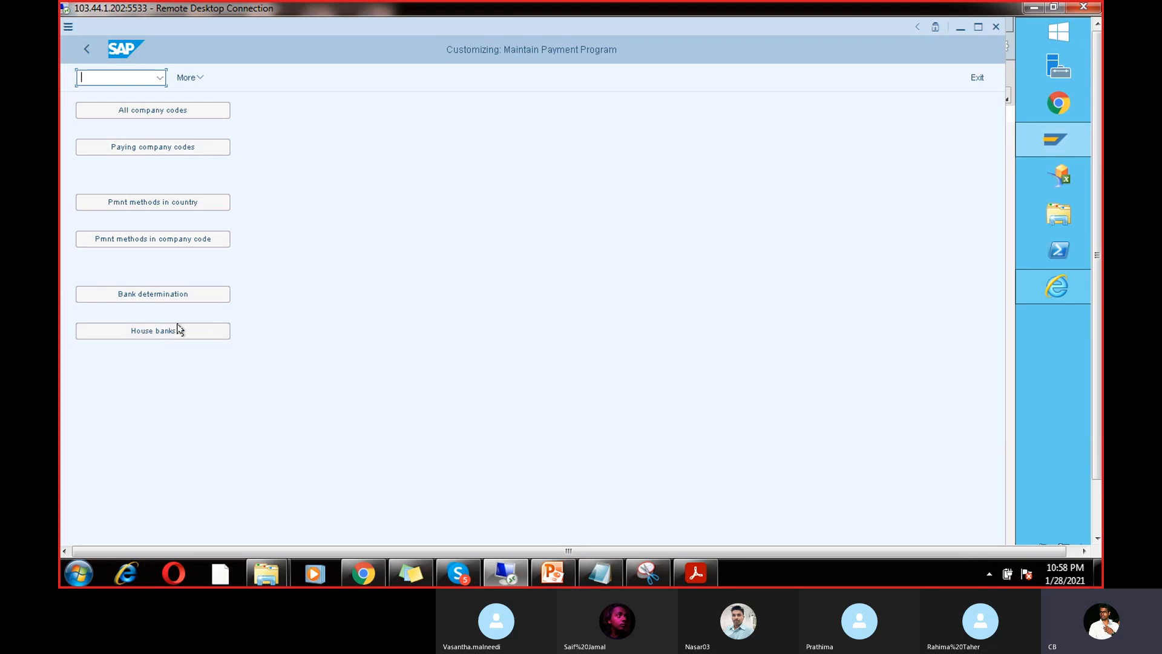
left_click(184, 295)
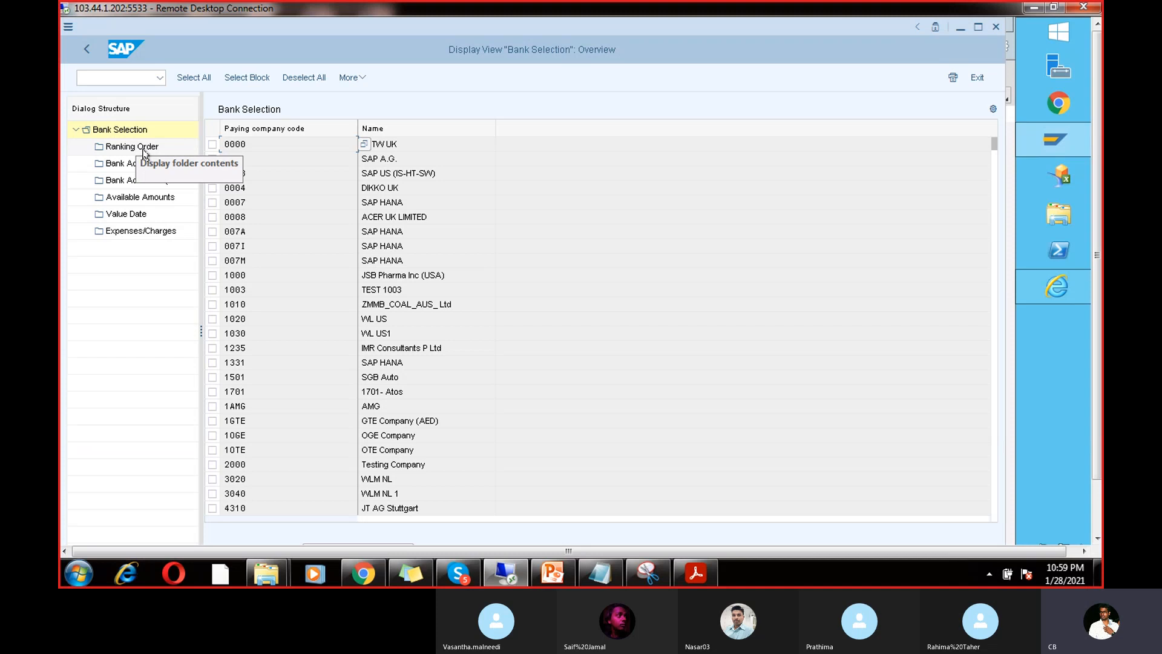
left_click(1095, 511)
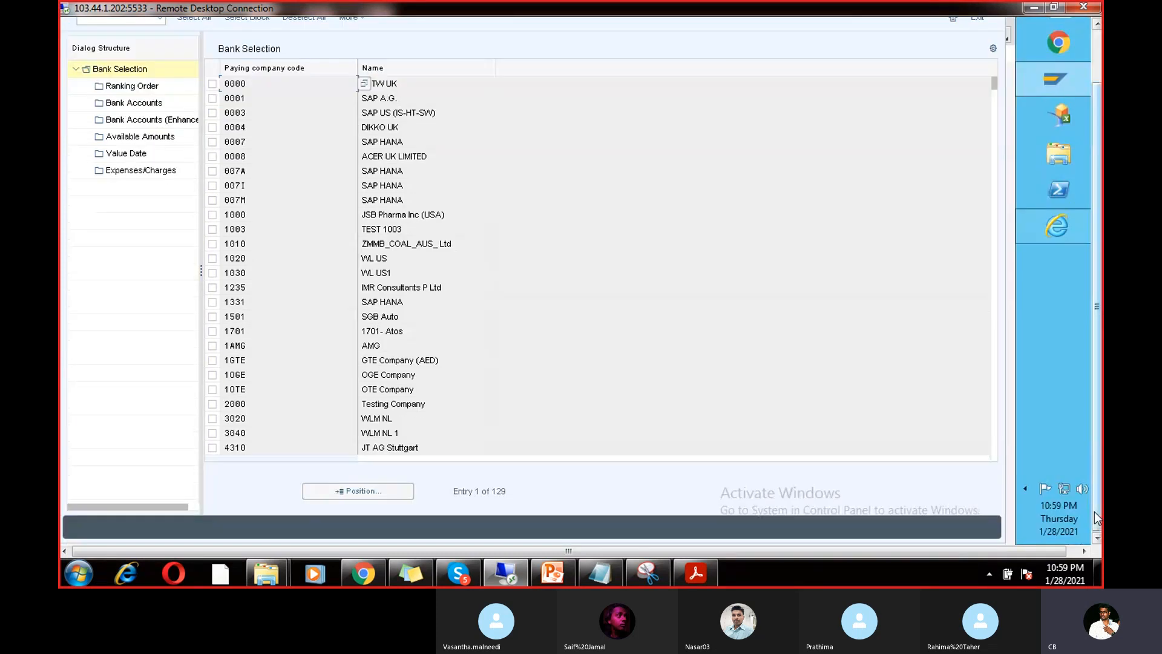
Step: Jump to paying company code CHAN and open its Ranking Order
left_click(399, 498)
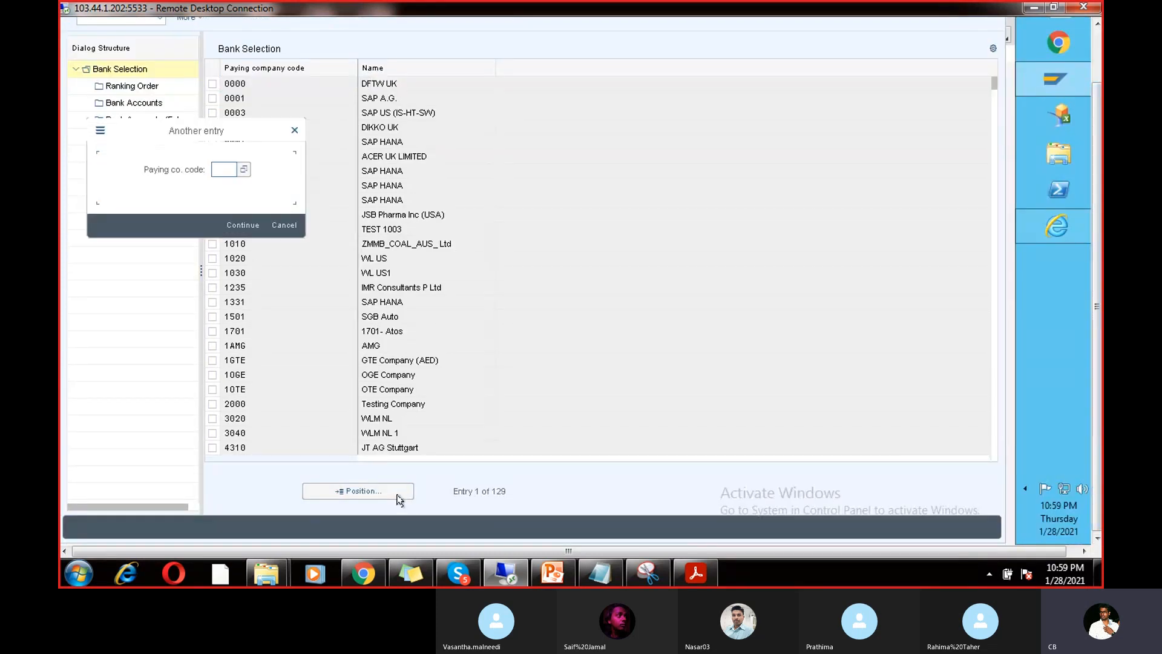
type("CHAN")
key("Return")
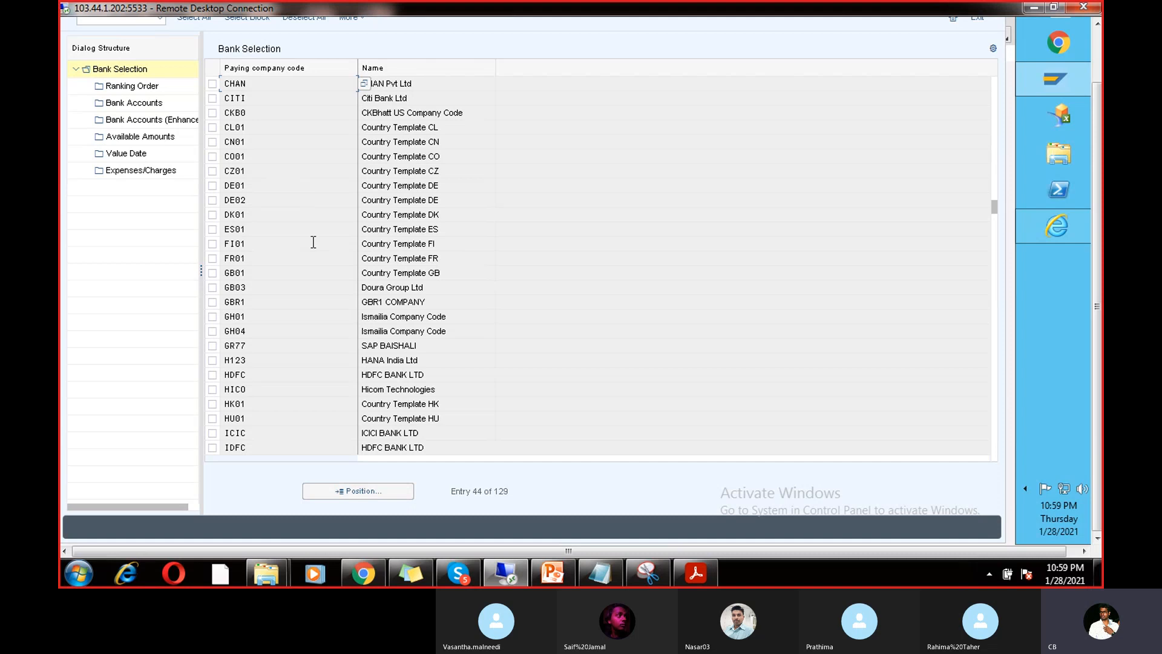
left_click(210, 86)
double_click(133, 86)
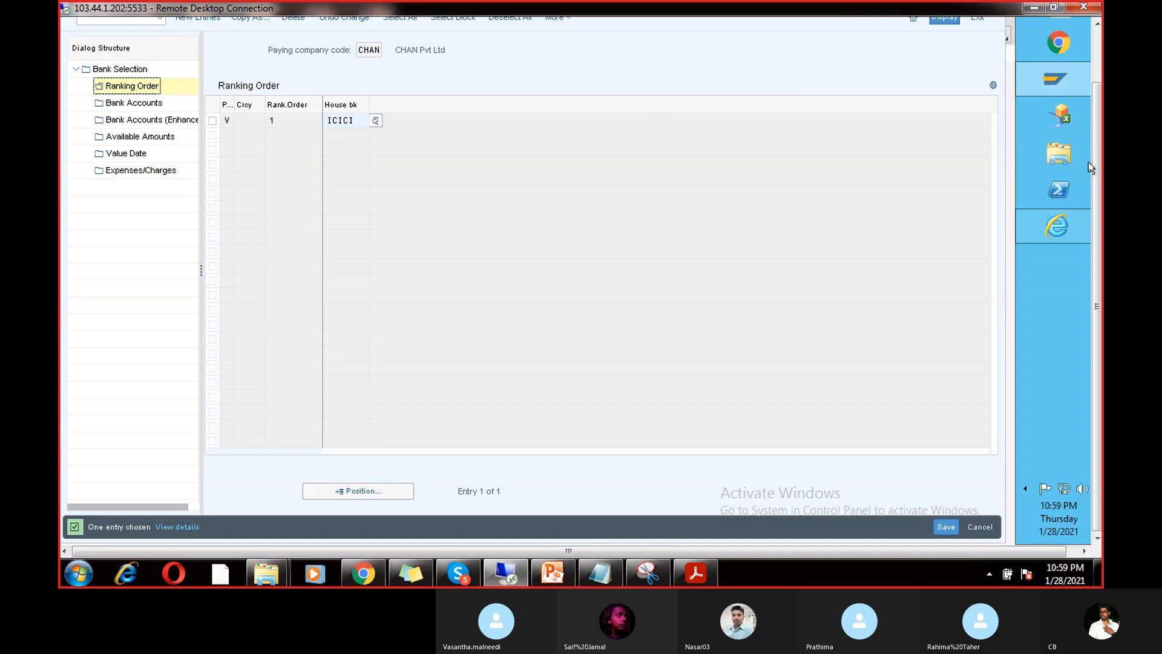
Step: Copy the ICICI ranking entry and change the copy's rank to 2
scroll(1097, 160, "up", 2)
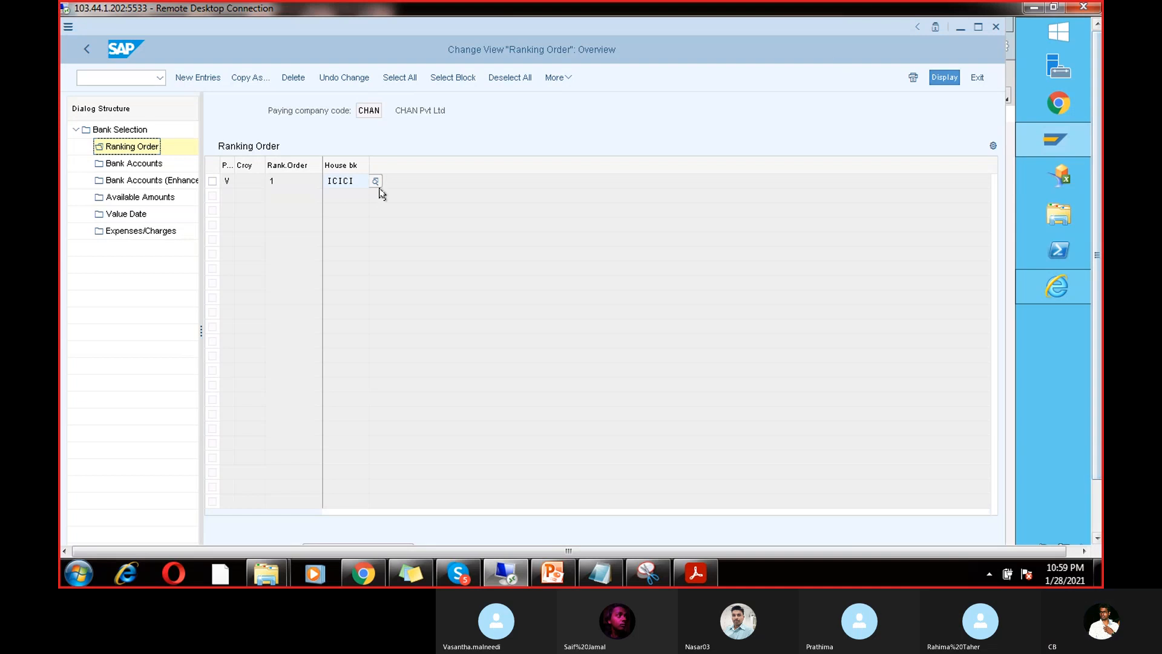
left_click(212, 182)
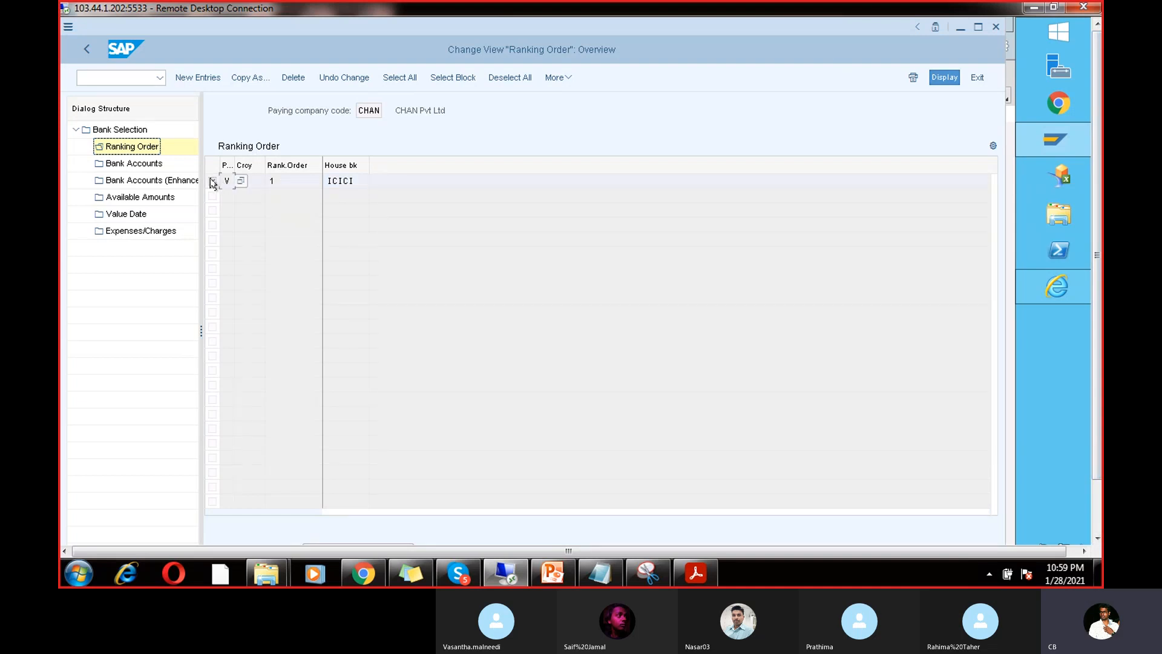
left_click(245, 78)
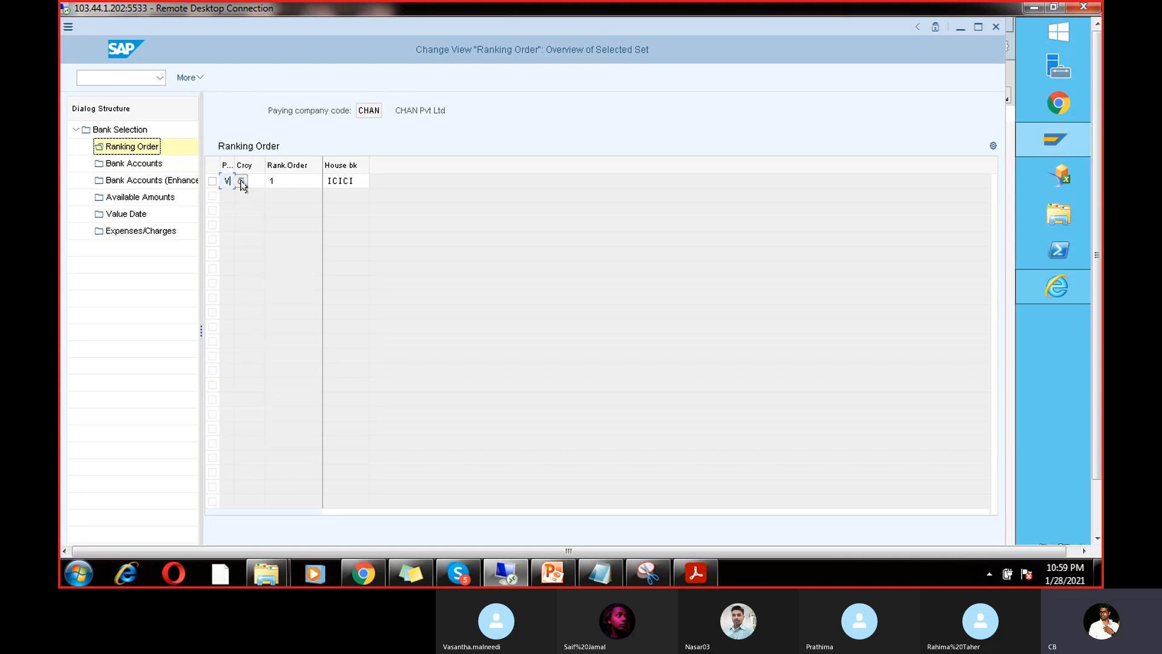
left_click(284, 179)
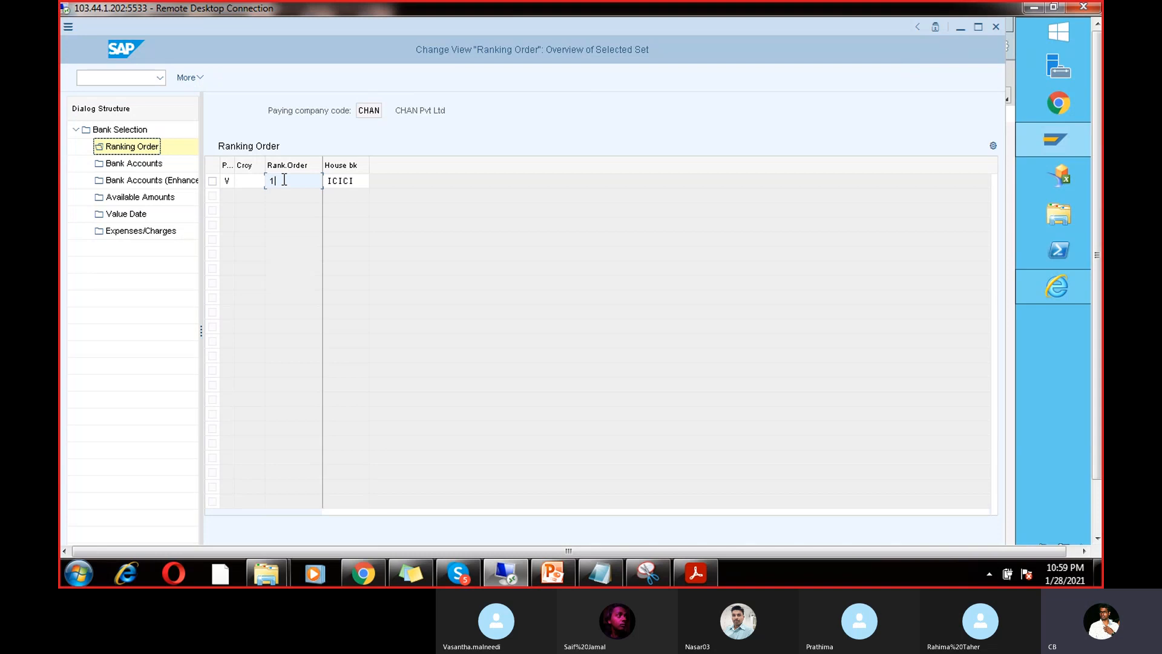
key("BackSpace")
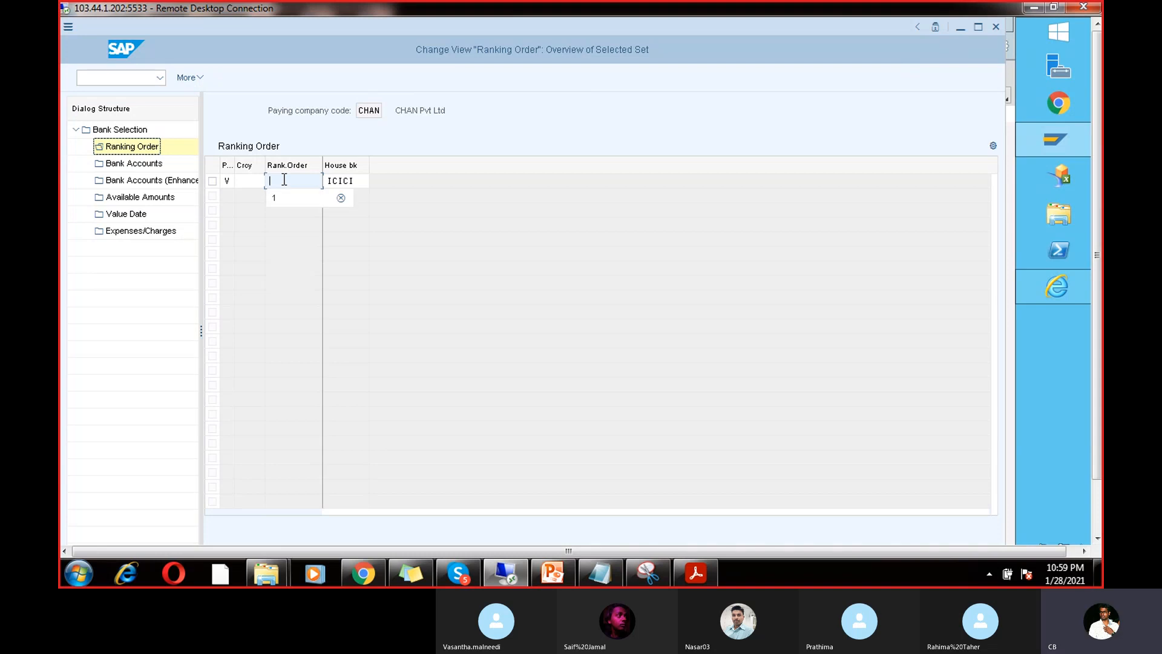
type("2")
Step: Set house bank SBI on the copied entry and accept it
left_click(363, 182)
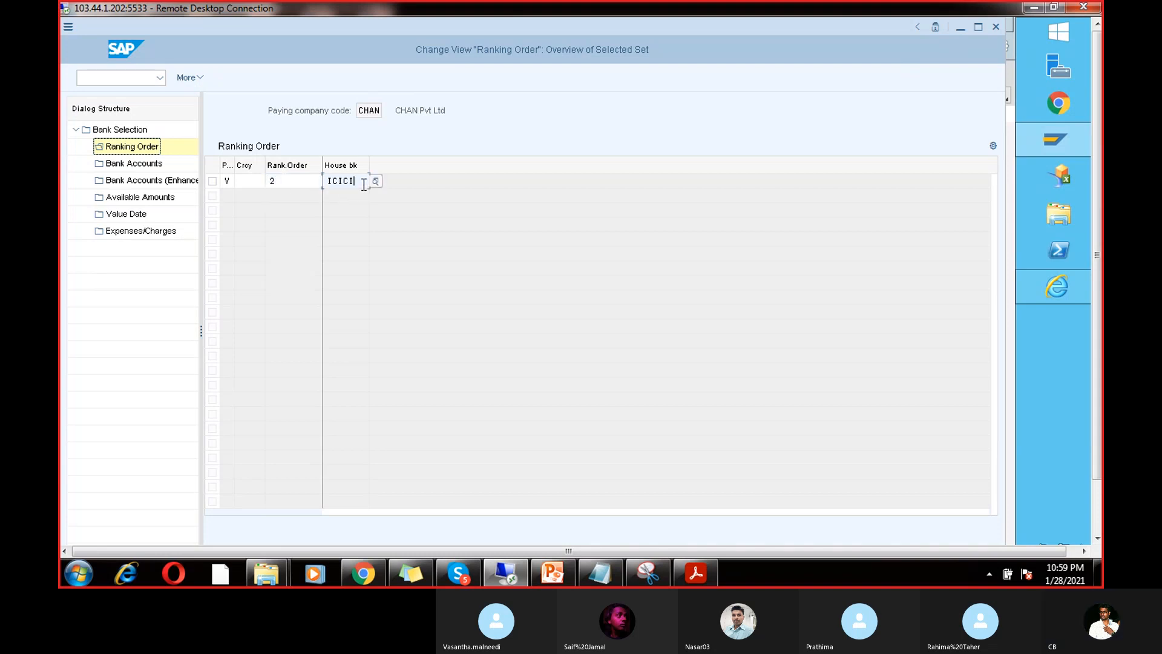
key("BackSpace")
key("BackSpace")
key("BackSpace")
key("BackSpace")
key("BackSpace")
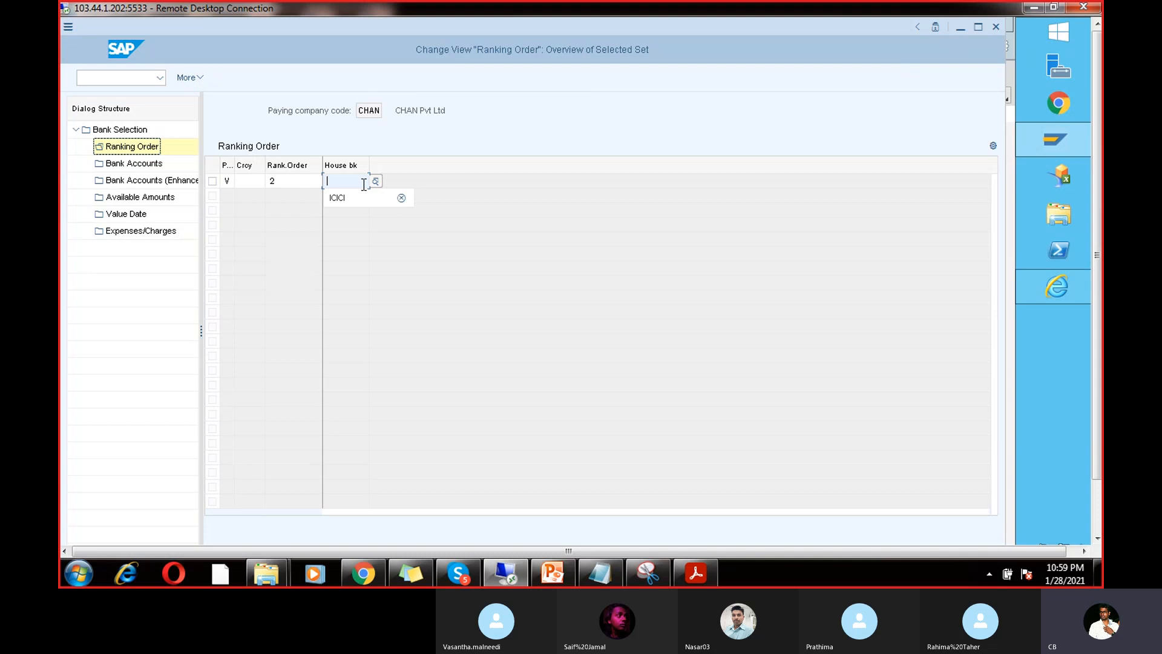
left_click(373, 180)
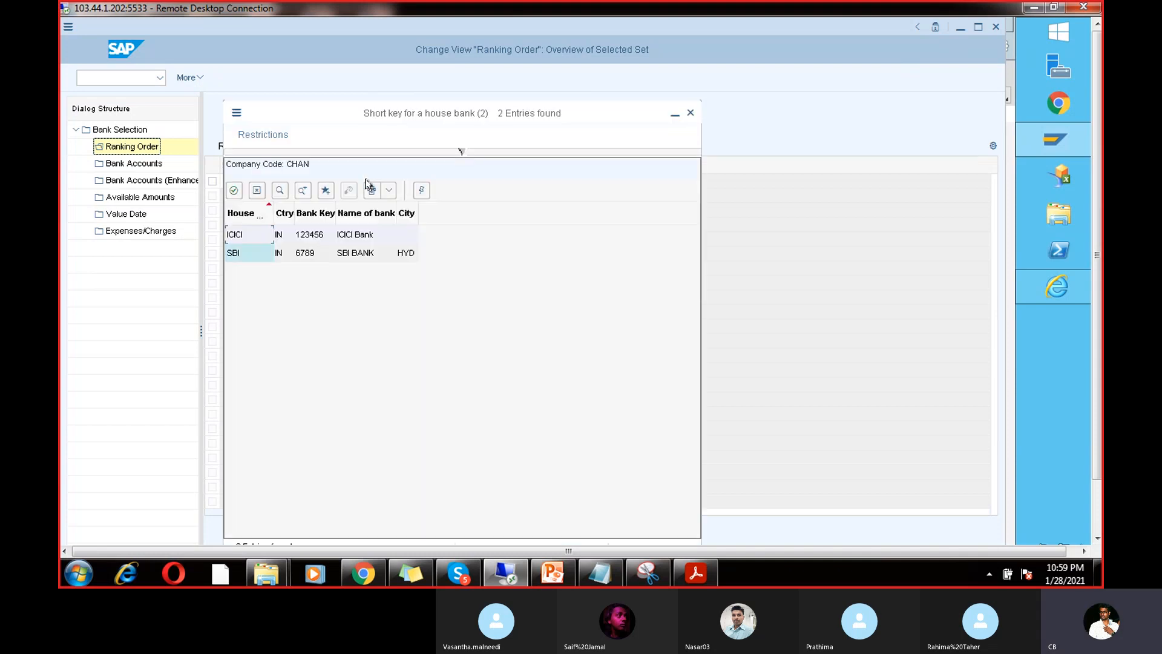
double_click(317, 245)
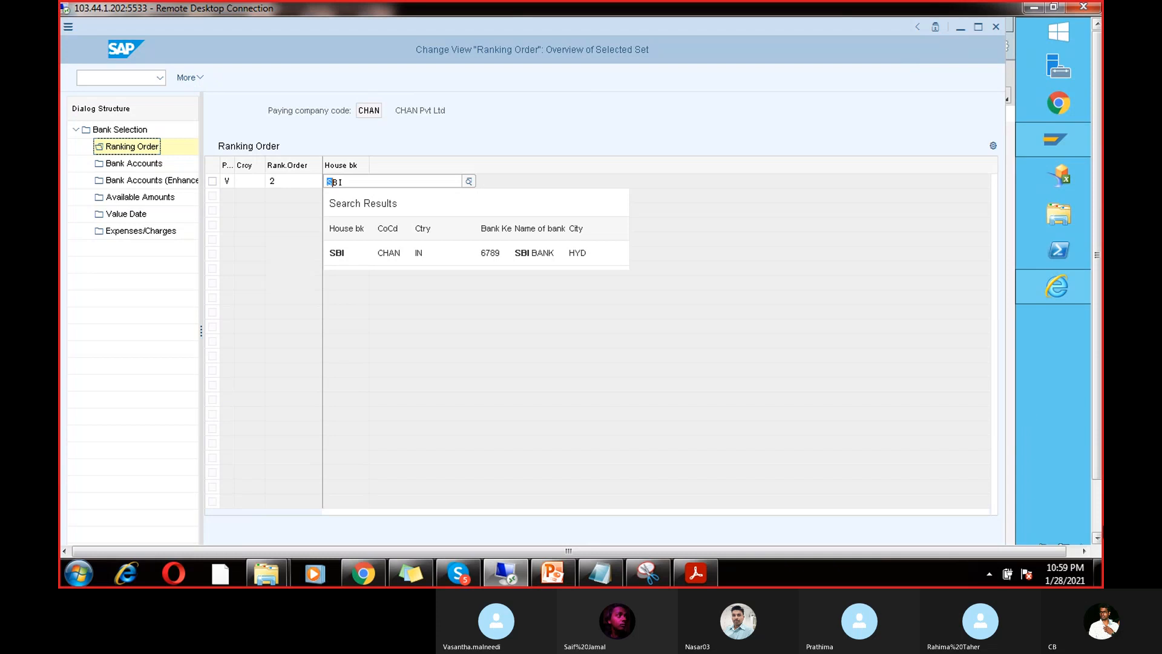
left_click(1098, 523)
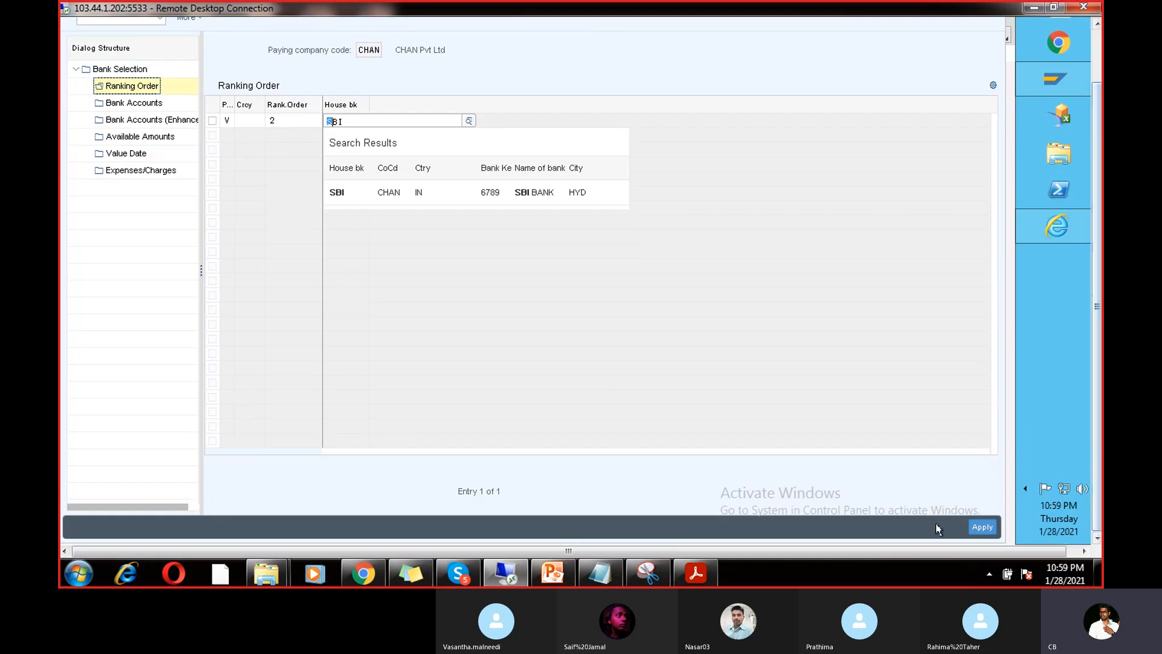
left_click(973, 527)
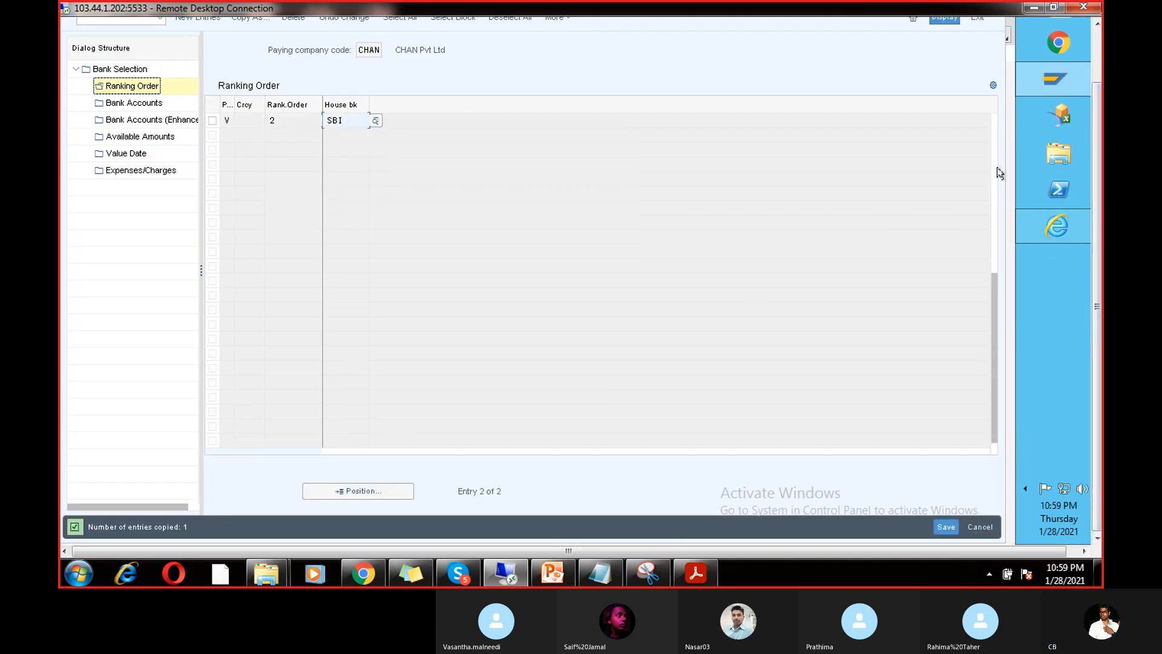
Step: Save the new SBI ranking entry under the customizing request and go back
left_click(1095, 64)
key("ctrl+s")
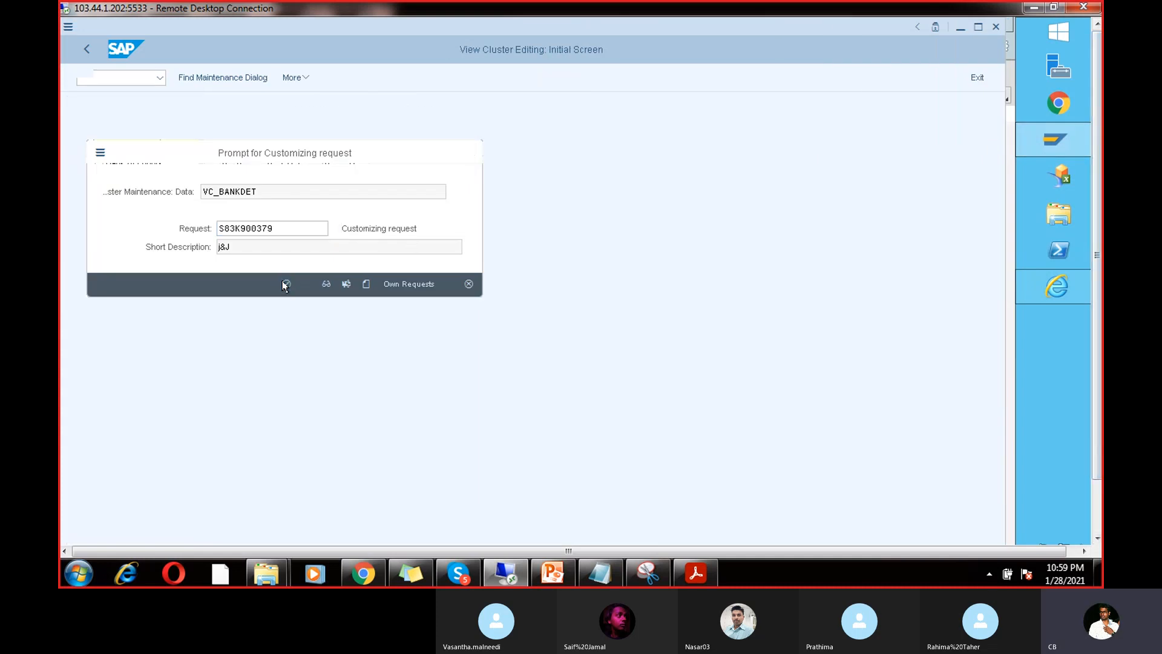
left_click(286, 283)
left_click(88, 50)
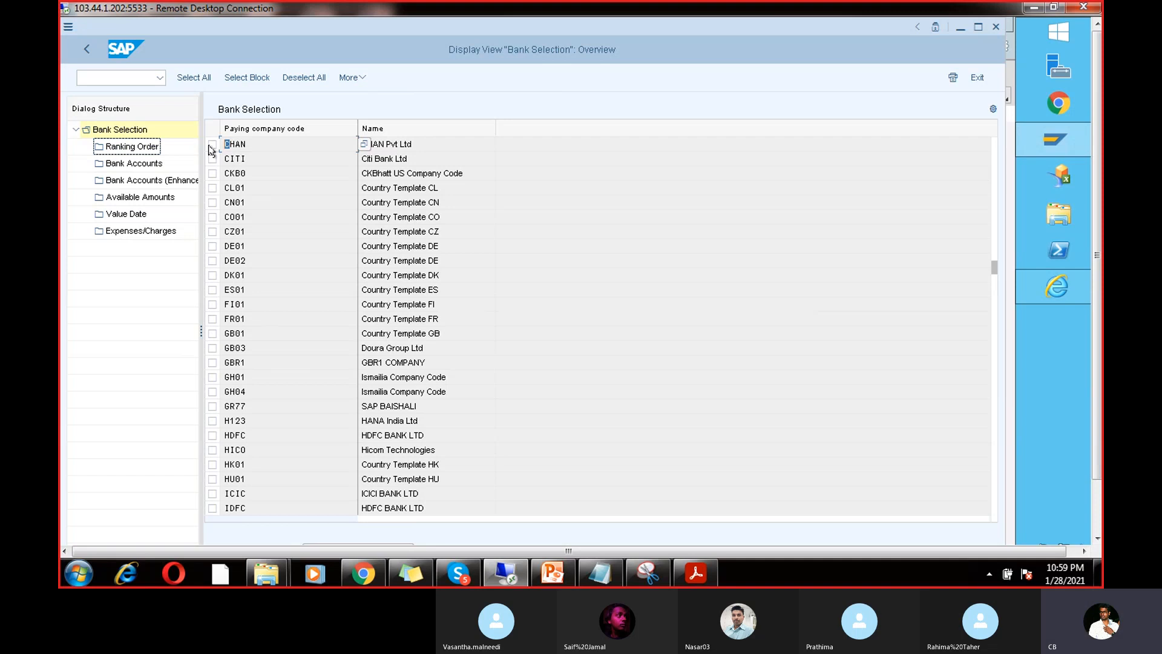
Step: Delete the SBI rank-2 entry from CHAN's ranking order and save, leaving ICICI at rank 1
double_click(129, 146)
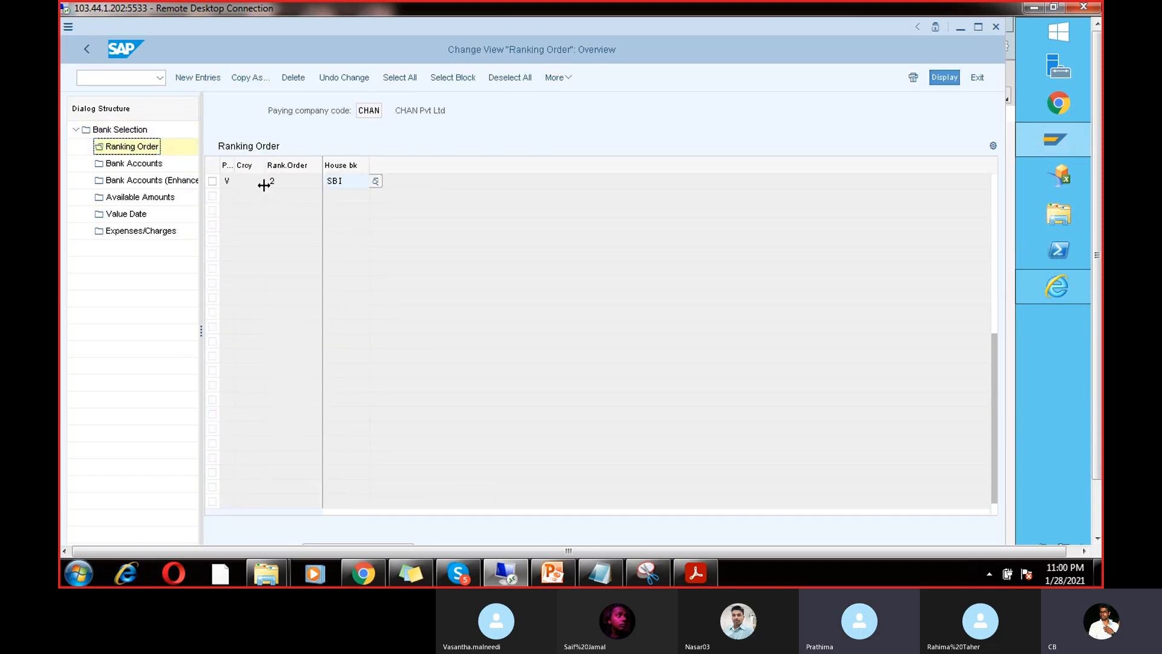
left_click(213, 182)
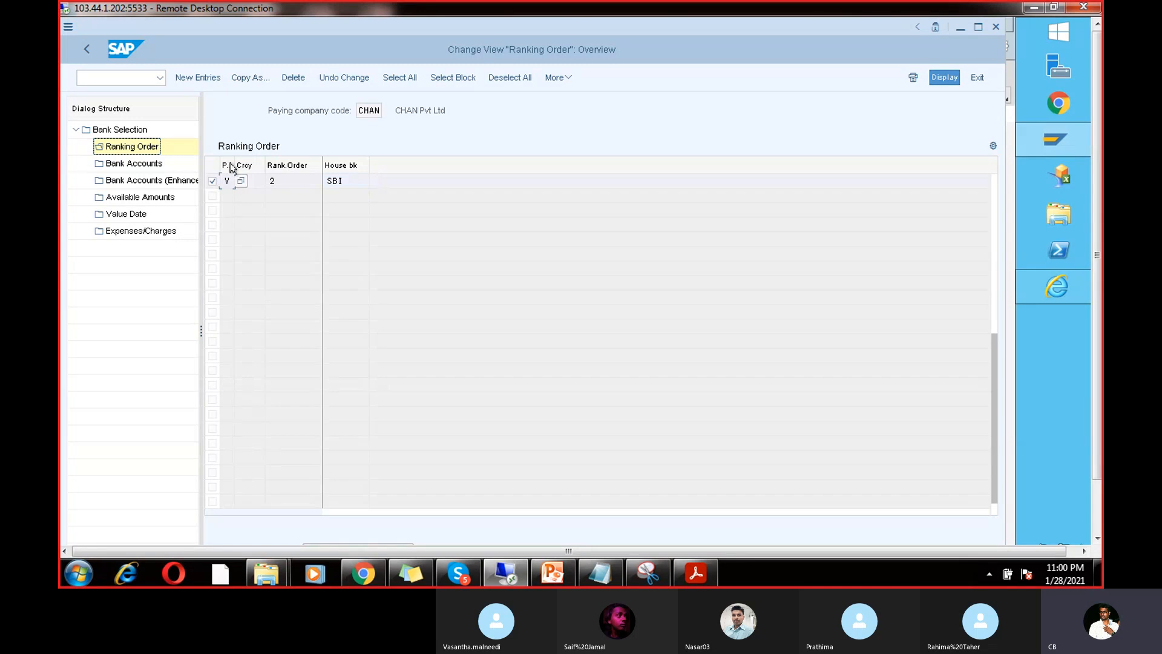
left_click(293, 80)
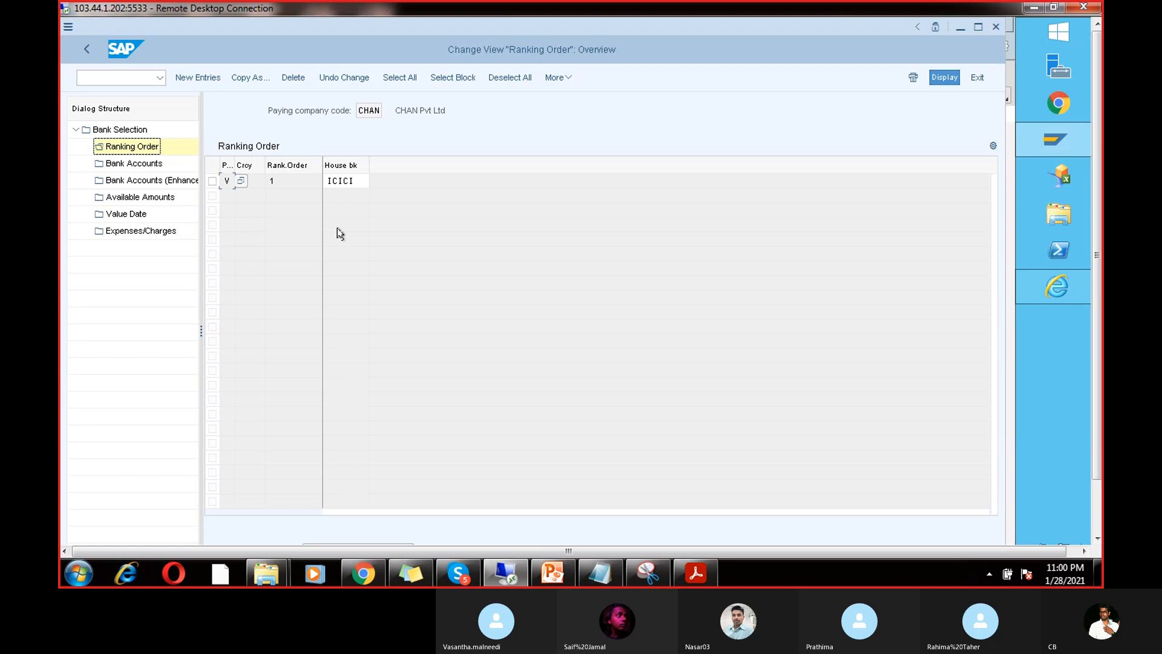
left_click(1094, 493)
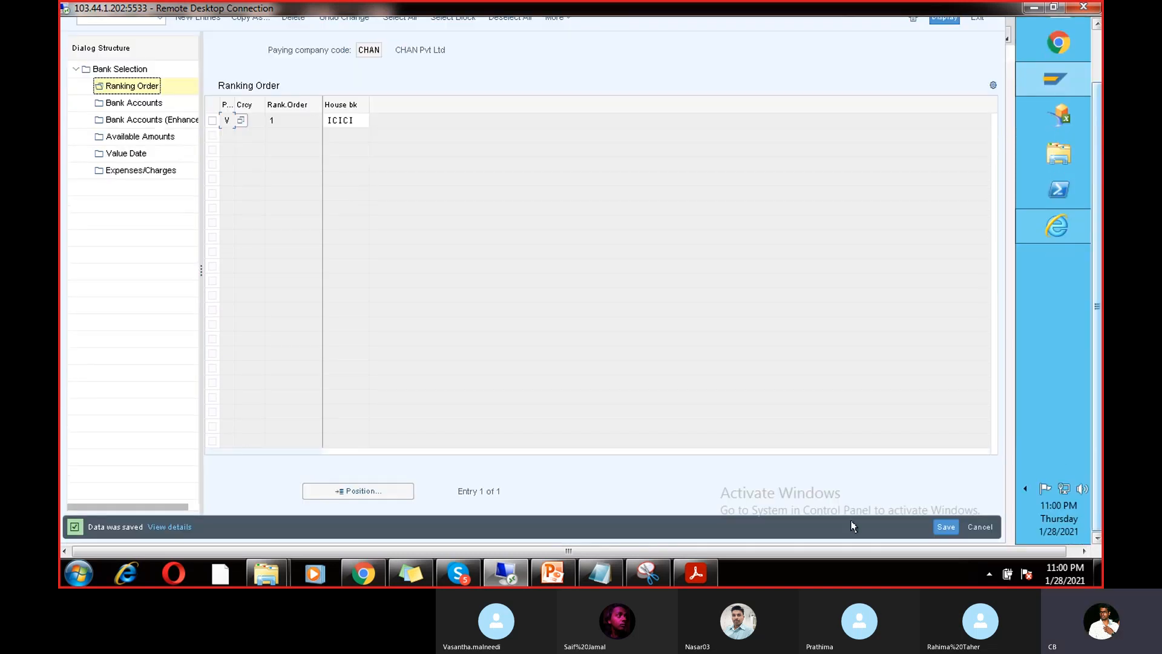
left_click(936, 526)
left_click(936, 526)
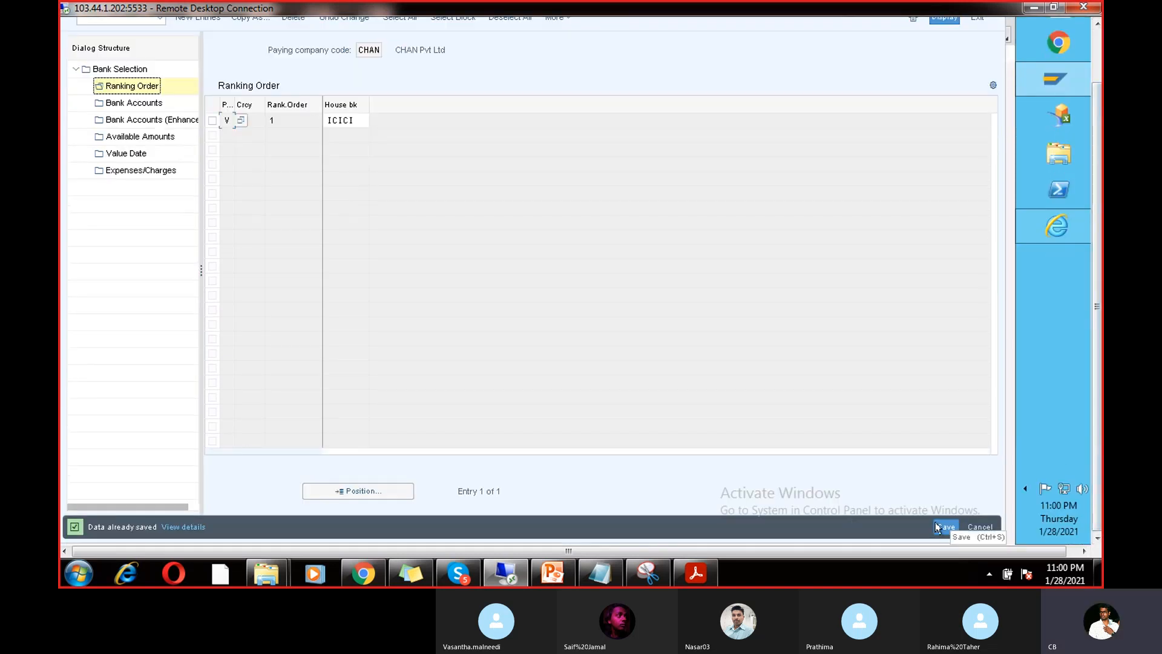
left_click(1097, 74)
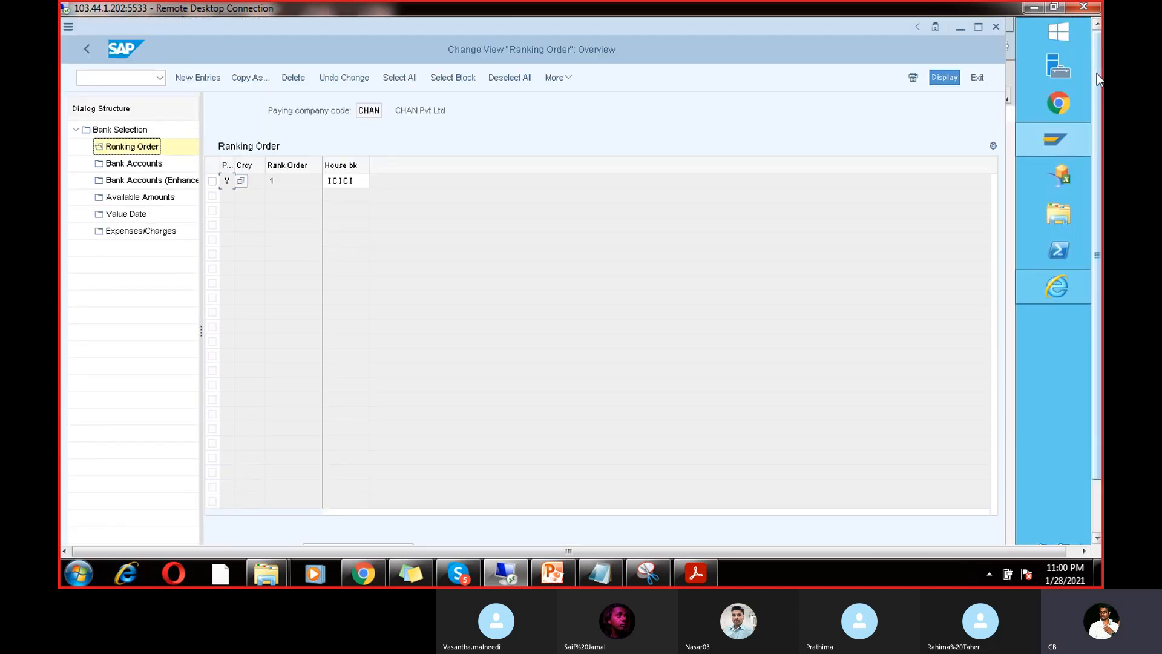
Step: Start a new ranking entry with payment method V and currency INR
left_click(198, 78)
left_click(241, 181)
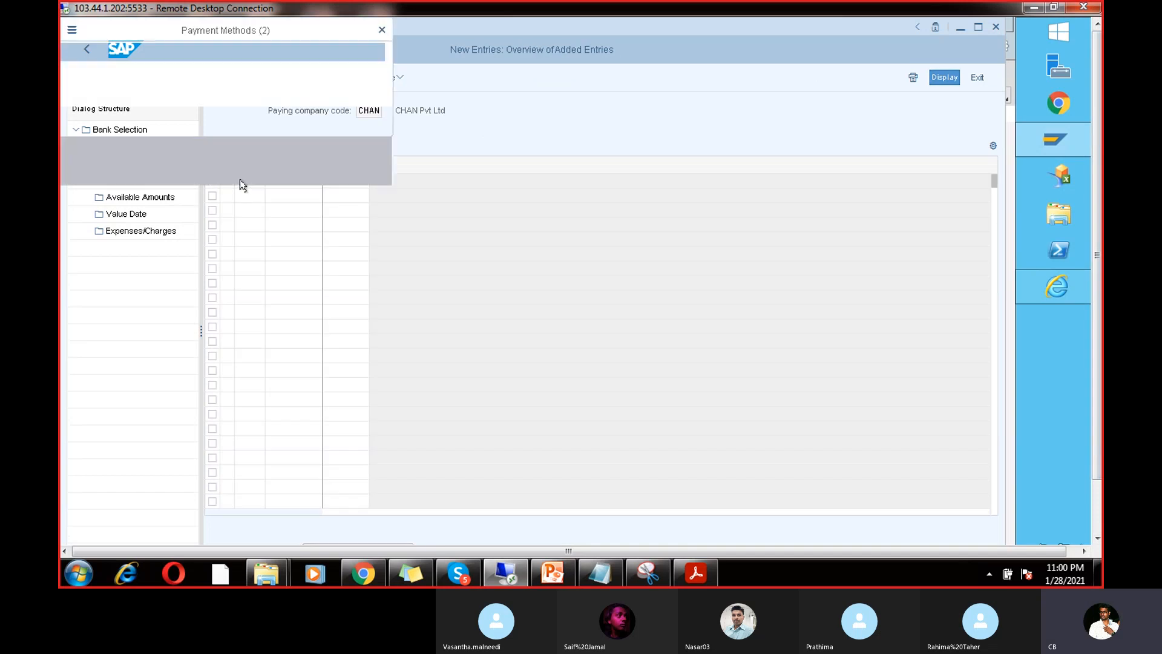
double_click(144, 138)
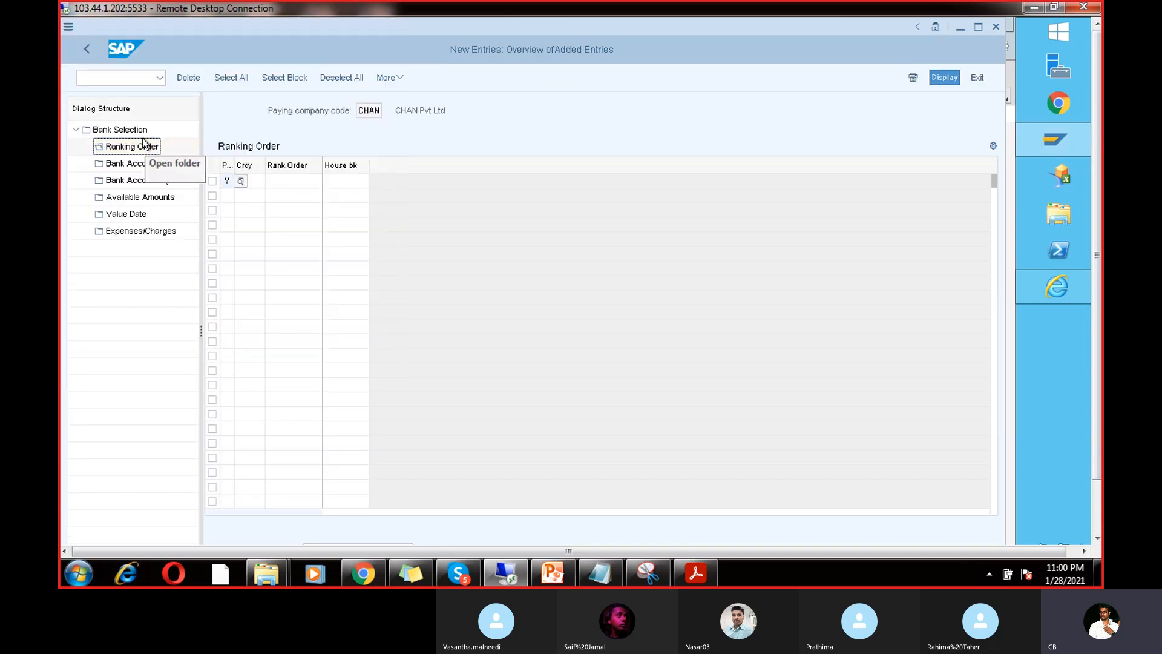
left_click(258, 180)
left_click(268, 183)
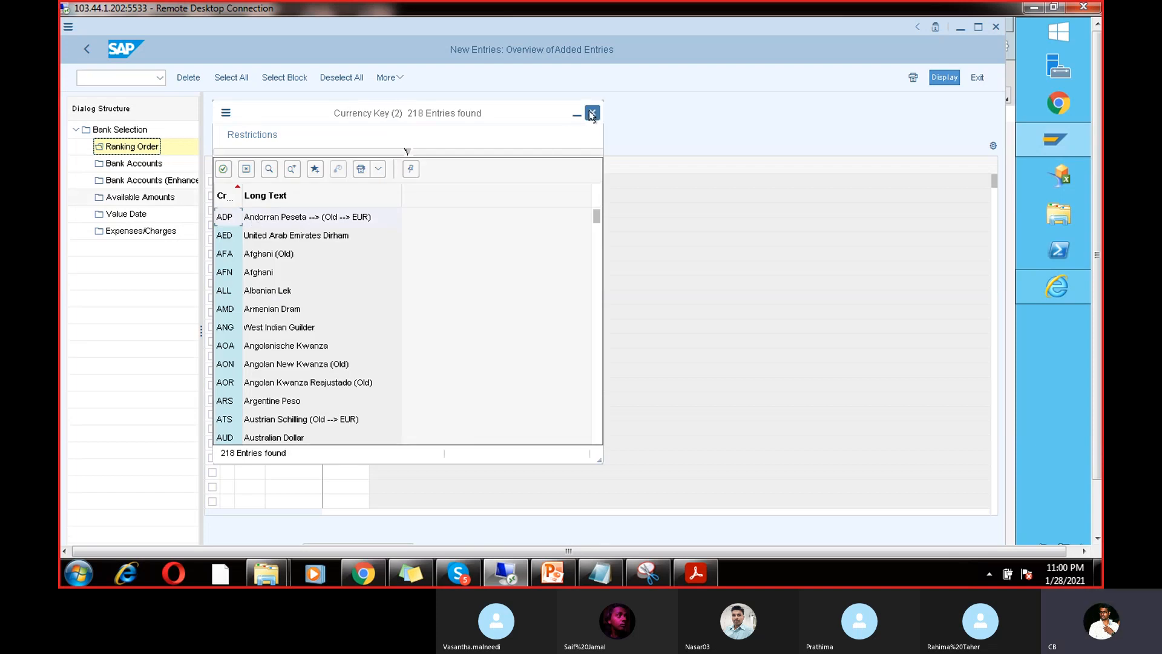
left_click(592, 114)
left_click(254, 185)
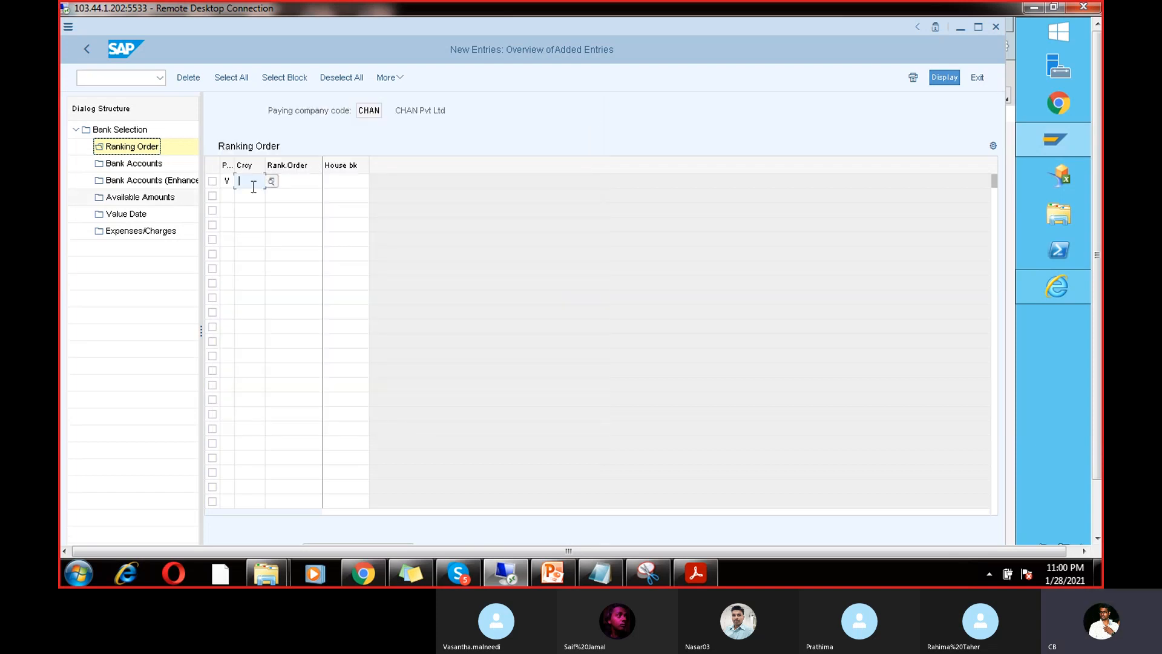
type("INR")
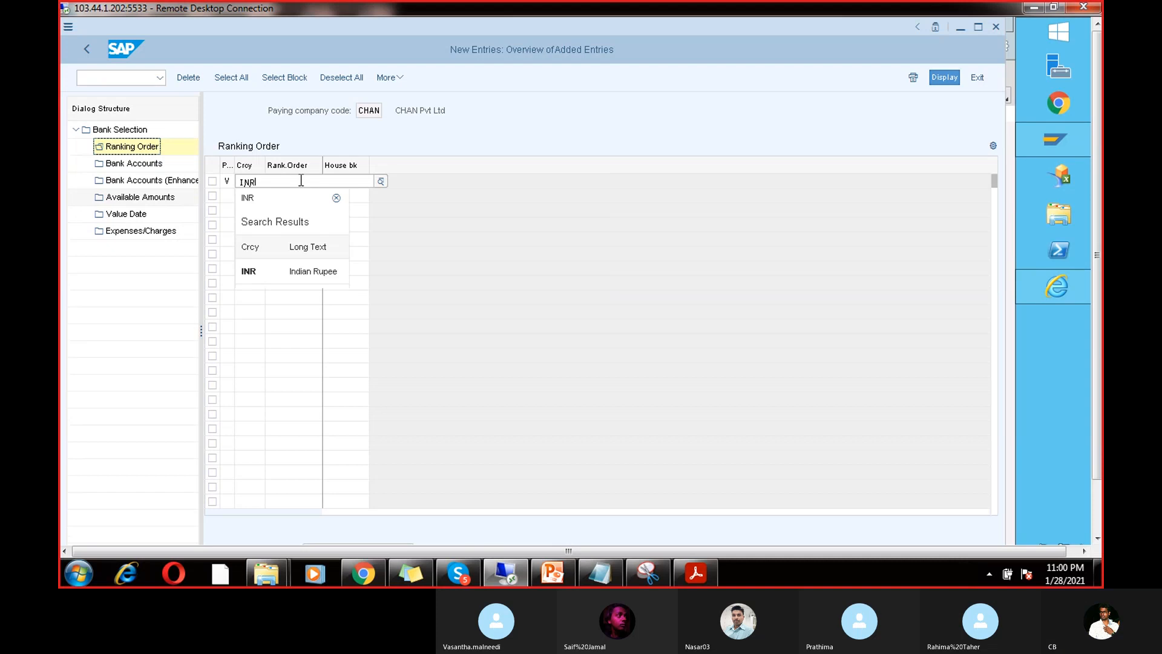
left_click(433, 173)
Step: Set rank 2 and house bank SBI on the entry, confirm it, and go back
left_click(297, 177)
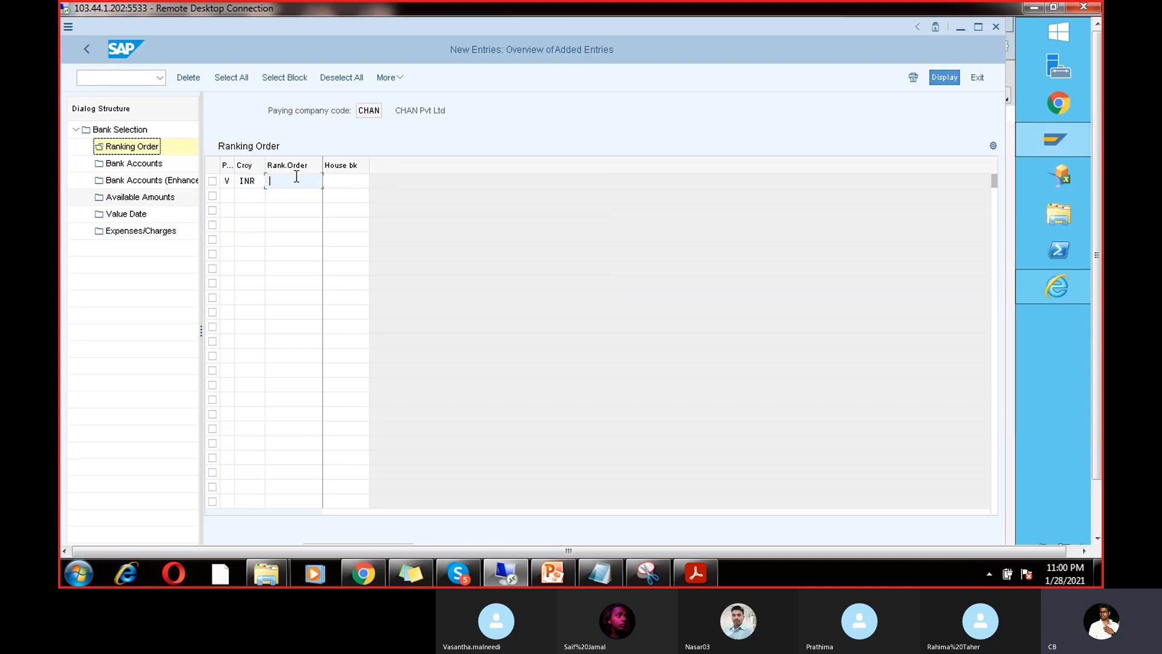
left_click(360, 185)
type("SBI")
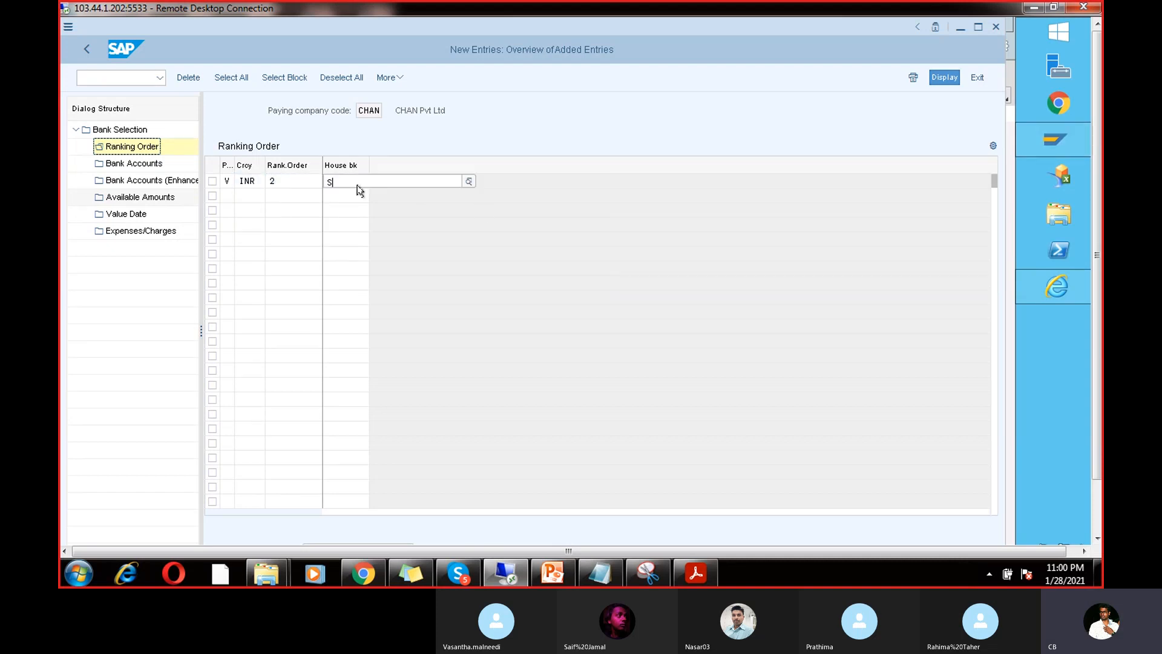
left_click(390, 269)
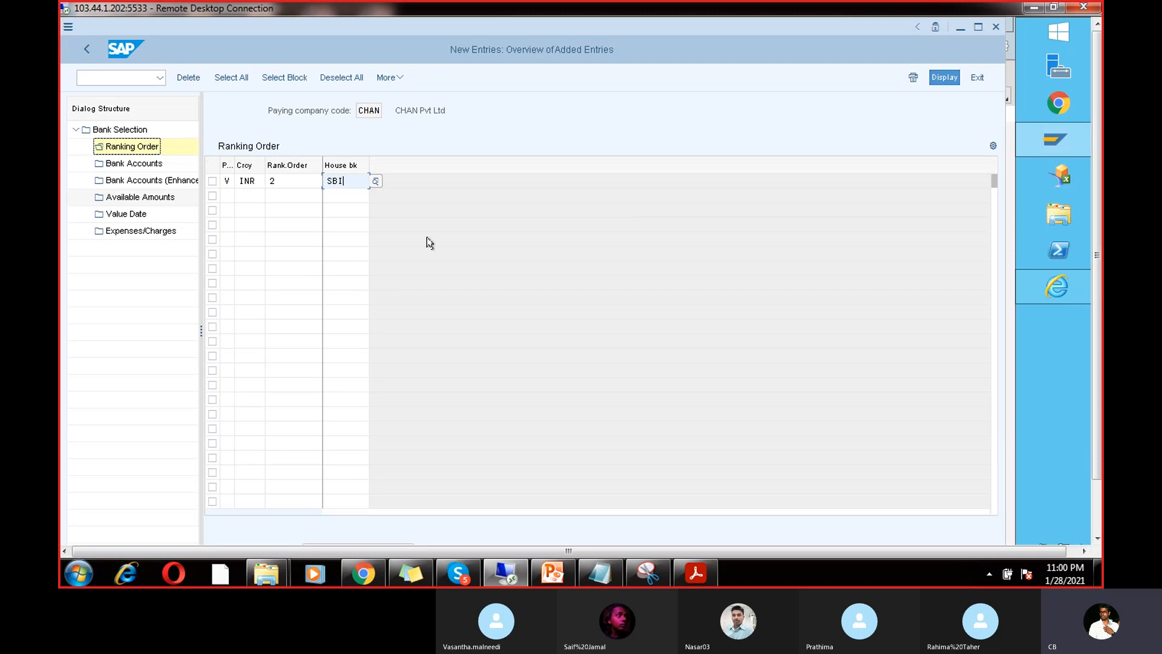
key("Return")
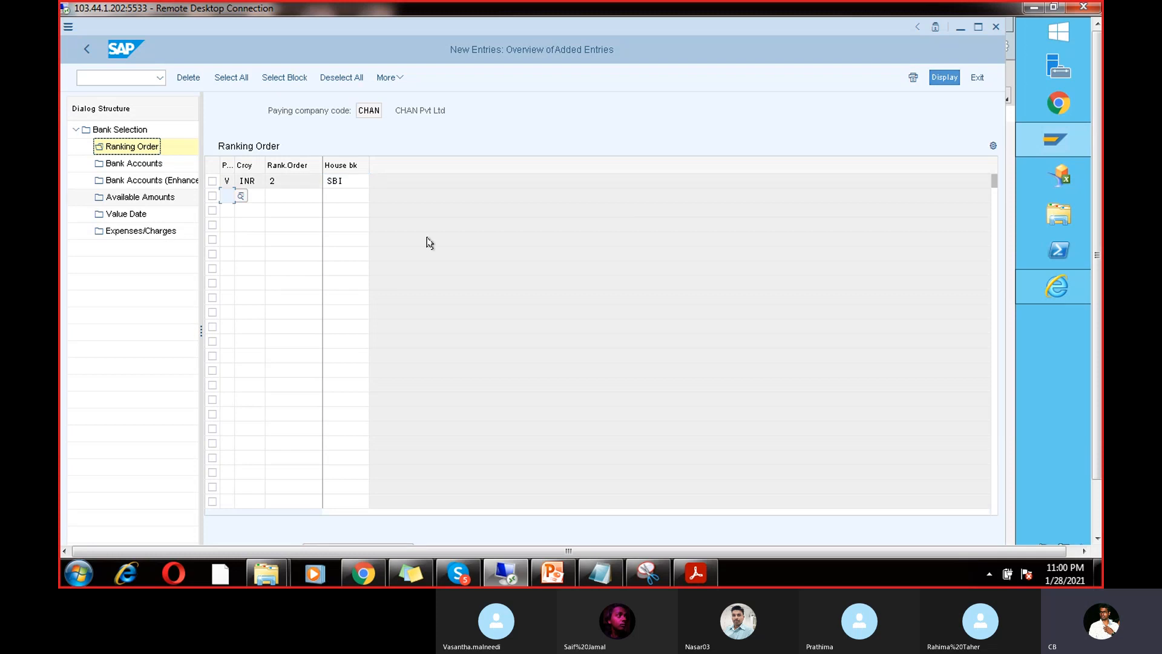
left_click(86, 54)
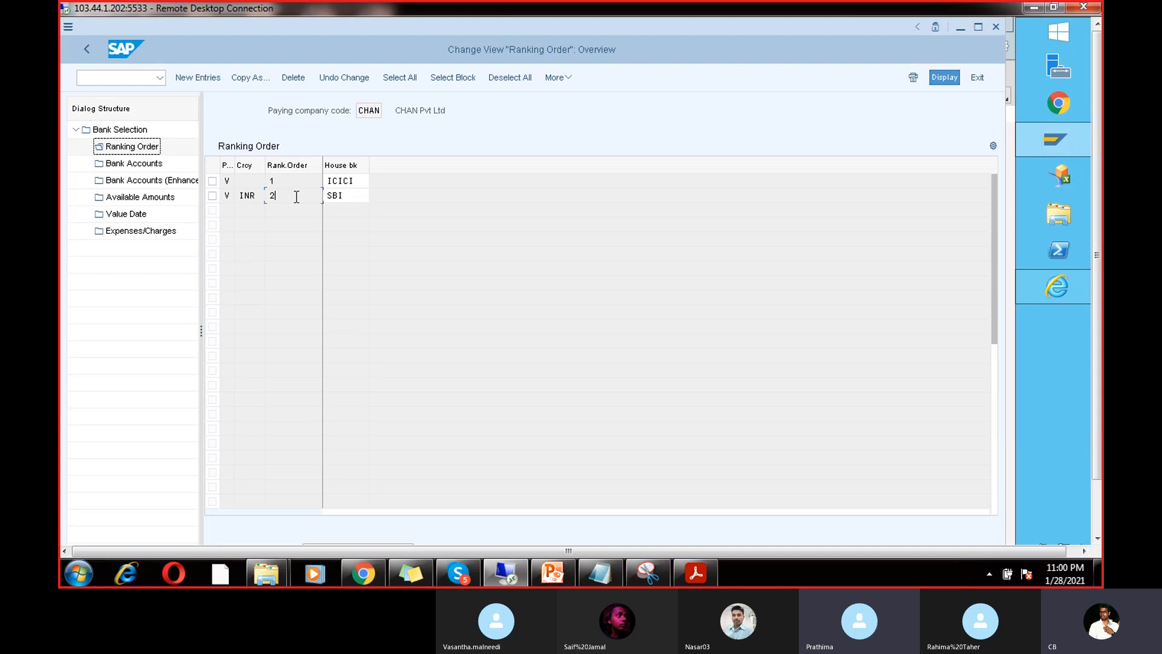
Step: Open CHAN's Bank Accounts settings and start a new entry with house bank SBI
left_click(135, 169)
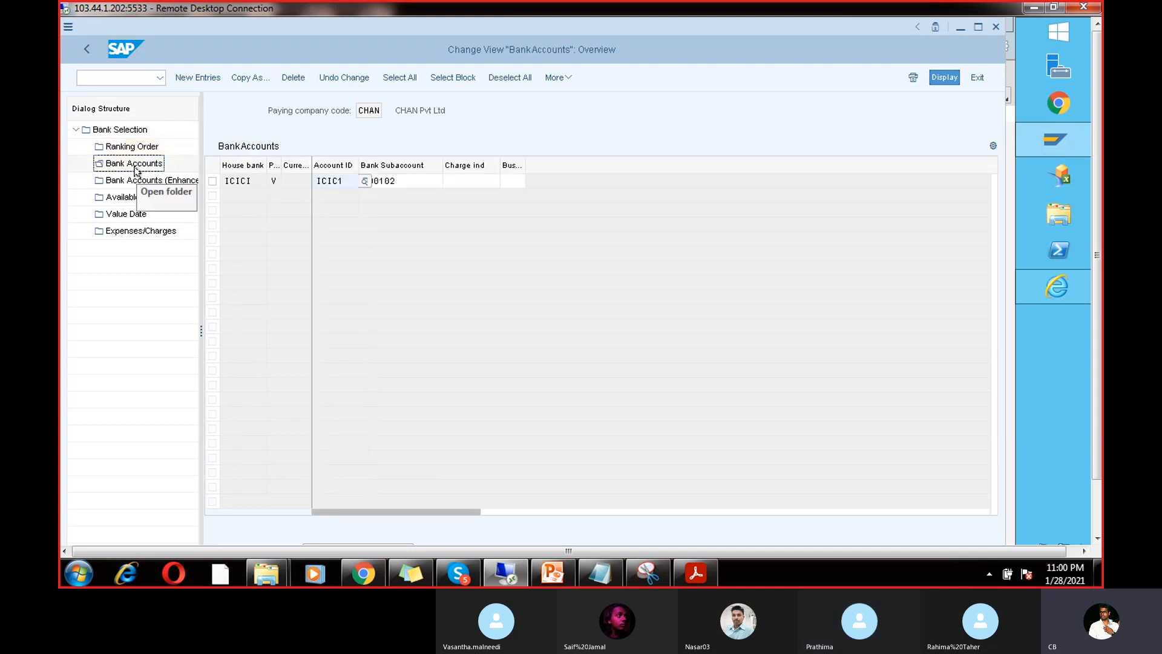
left_click(199, 79)
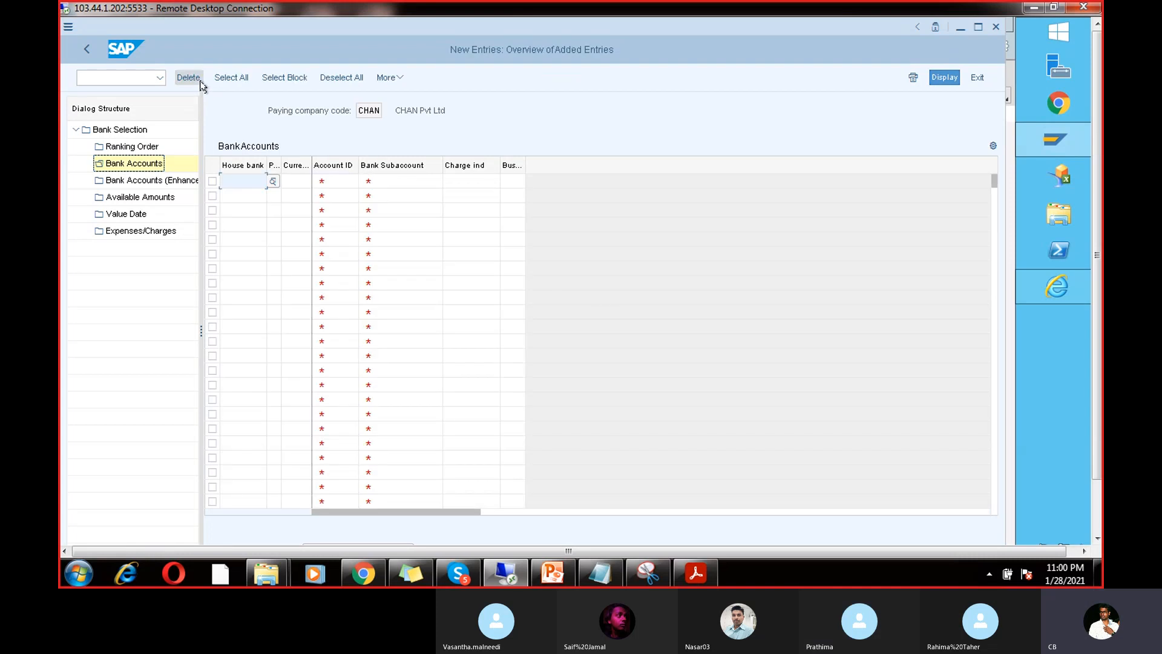
left_click(273, 181)
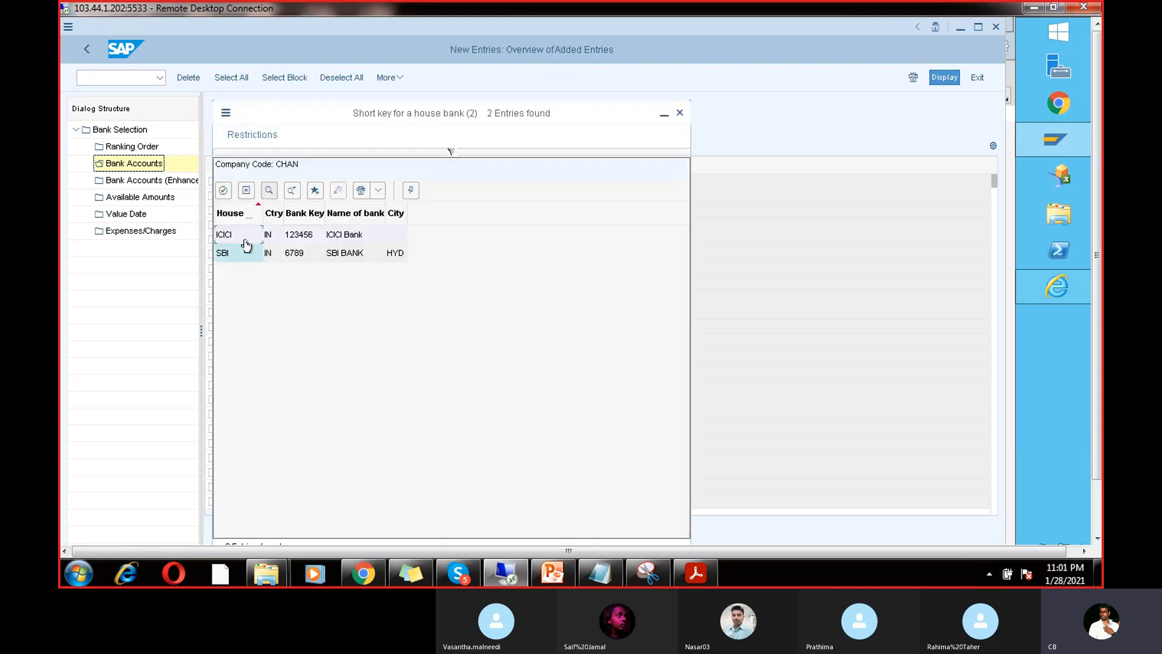
double_click(250, 249)
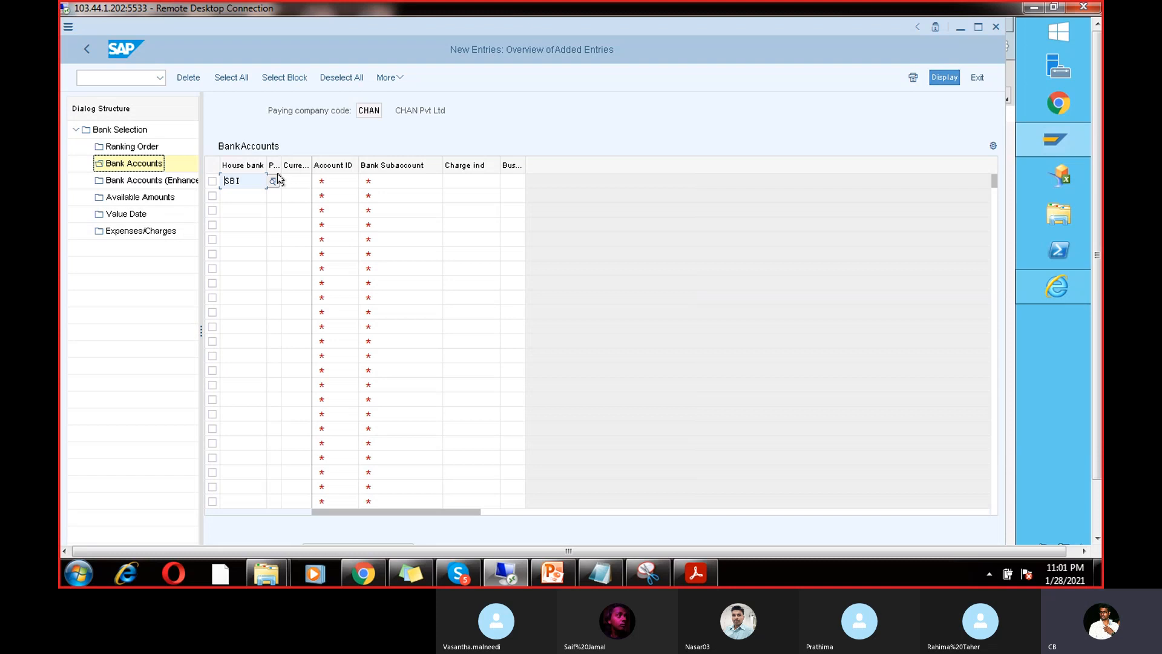
left_click(276, 179)
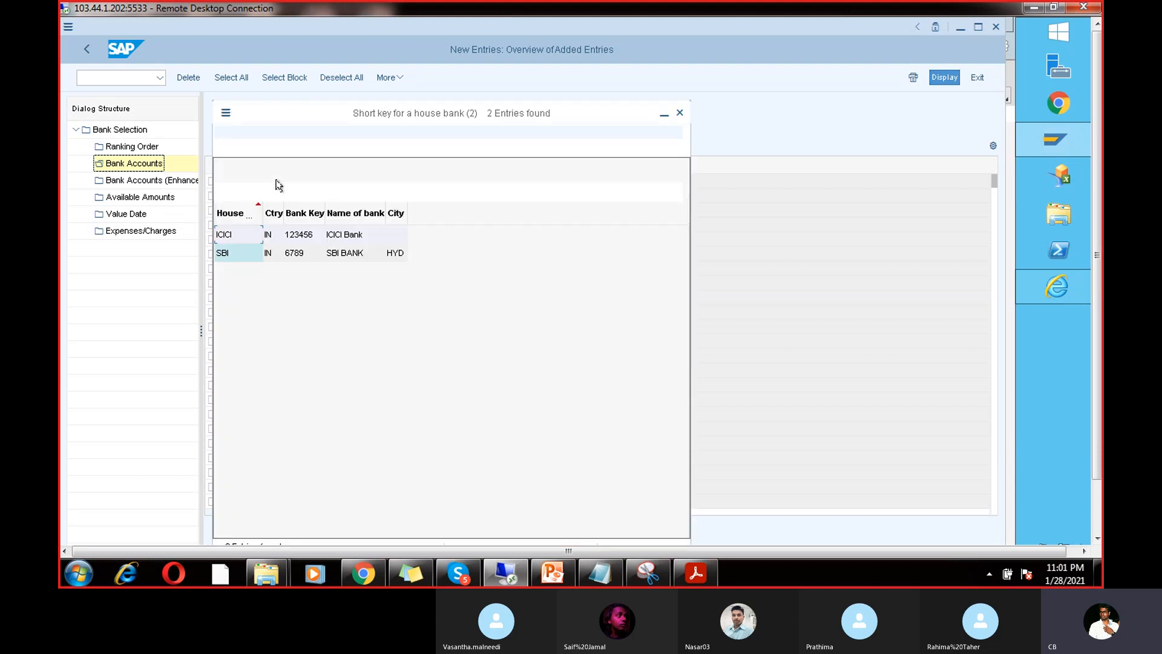
double_click(285, 250)
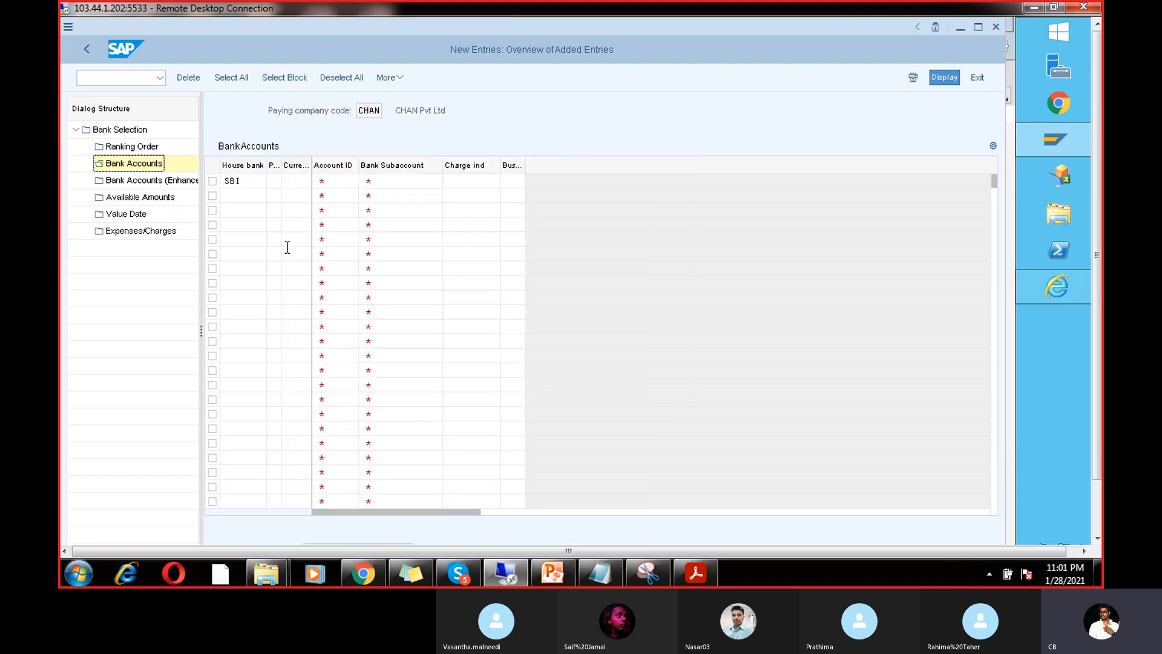
Step: Enter payment method V, currency INR and account ID 1234 on the SBI entry
left_click(293, 181)
left_click(275, 182)
type("V")
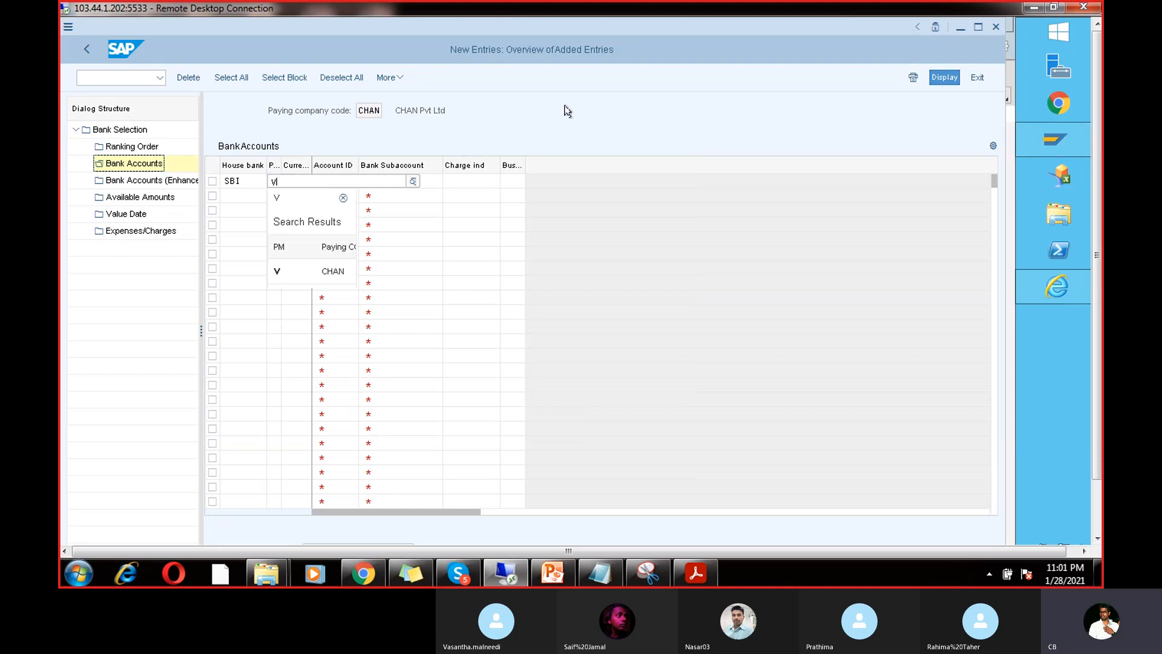
left_click(304, 181)
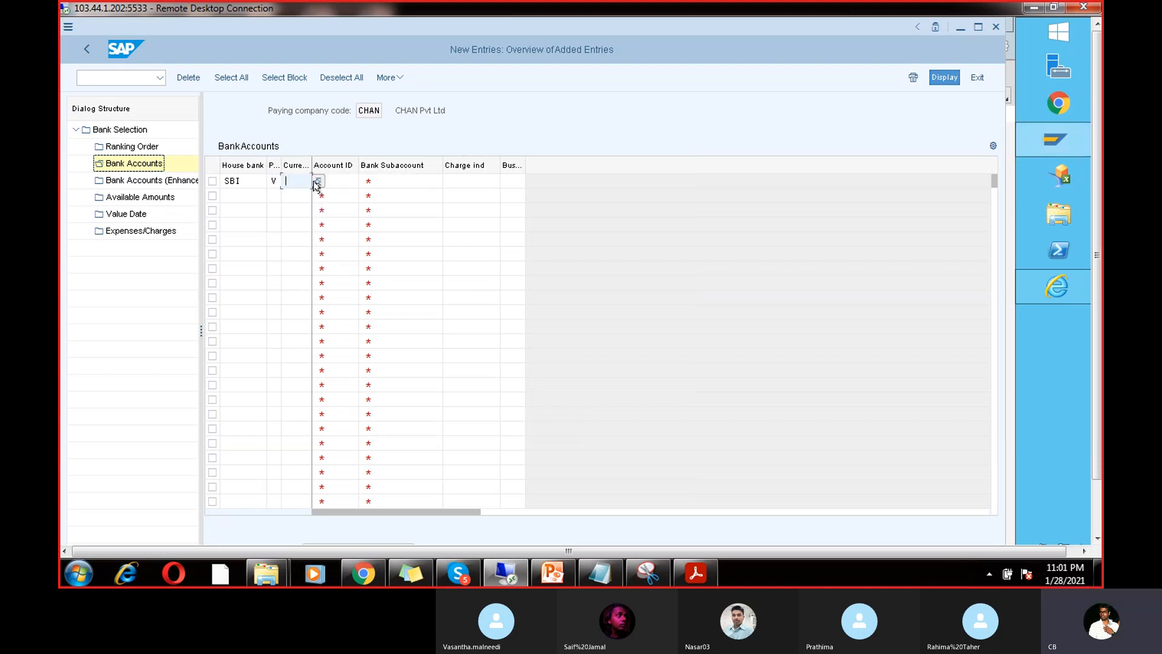
type("INR")
left_click(591, 270)
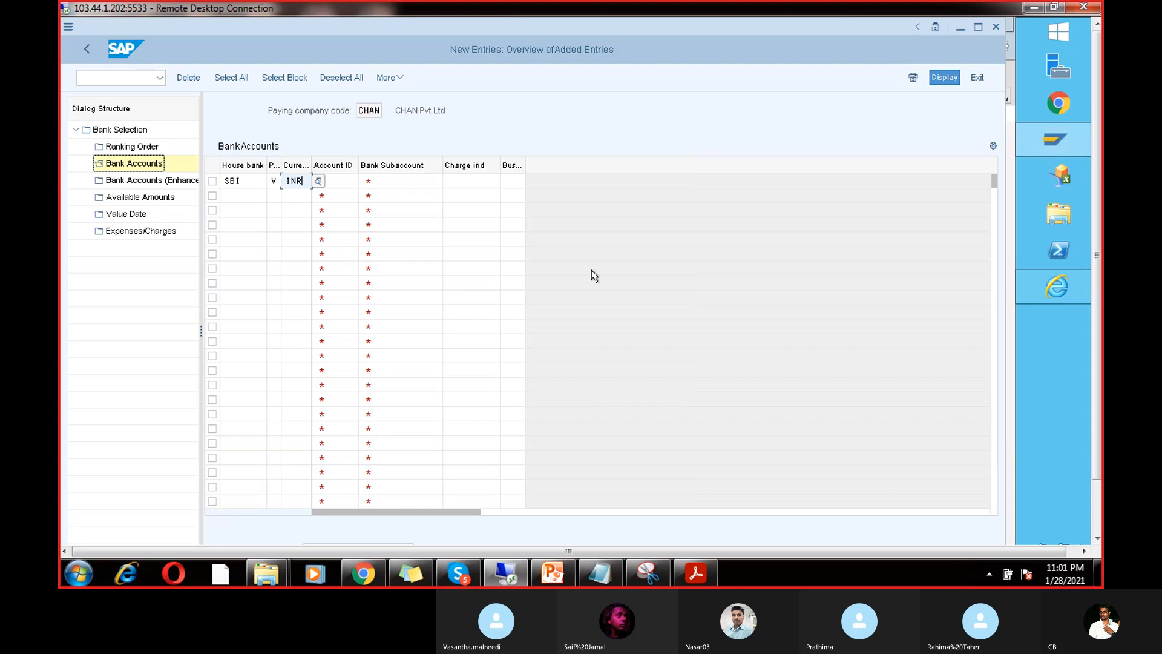
left_click(355, 179)
left_click(364, 179)
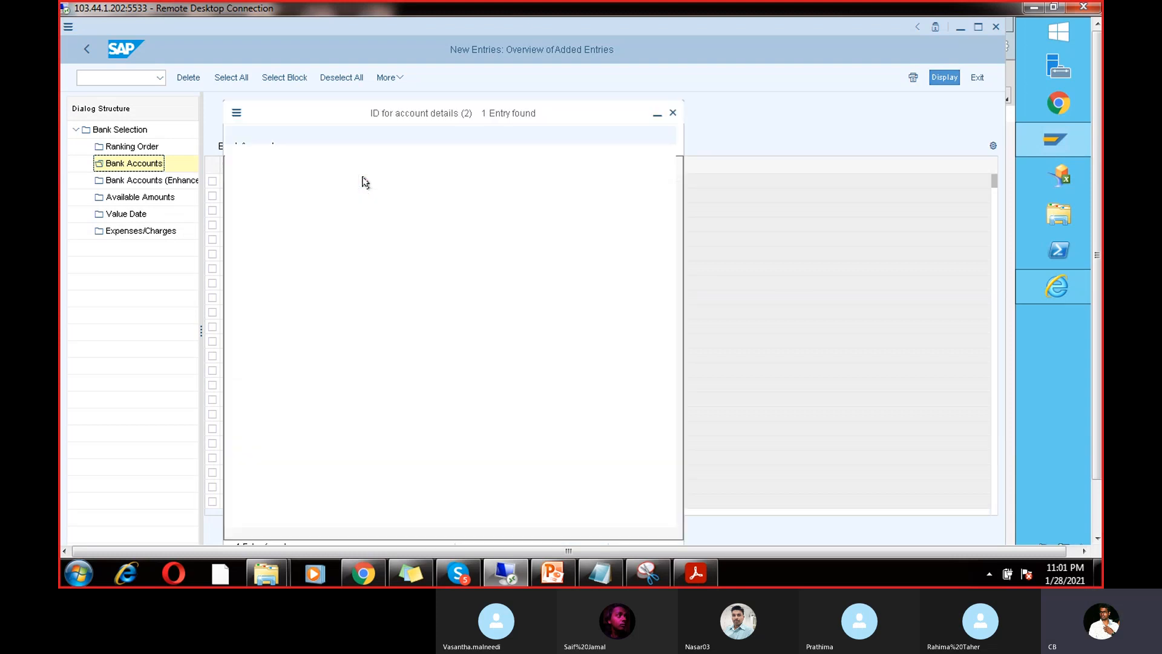
left_click(278, 219)
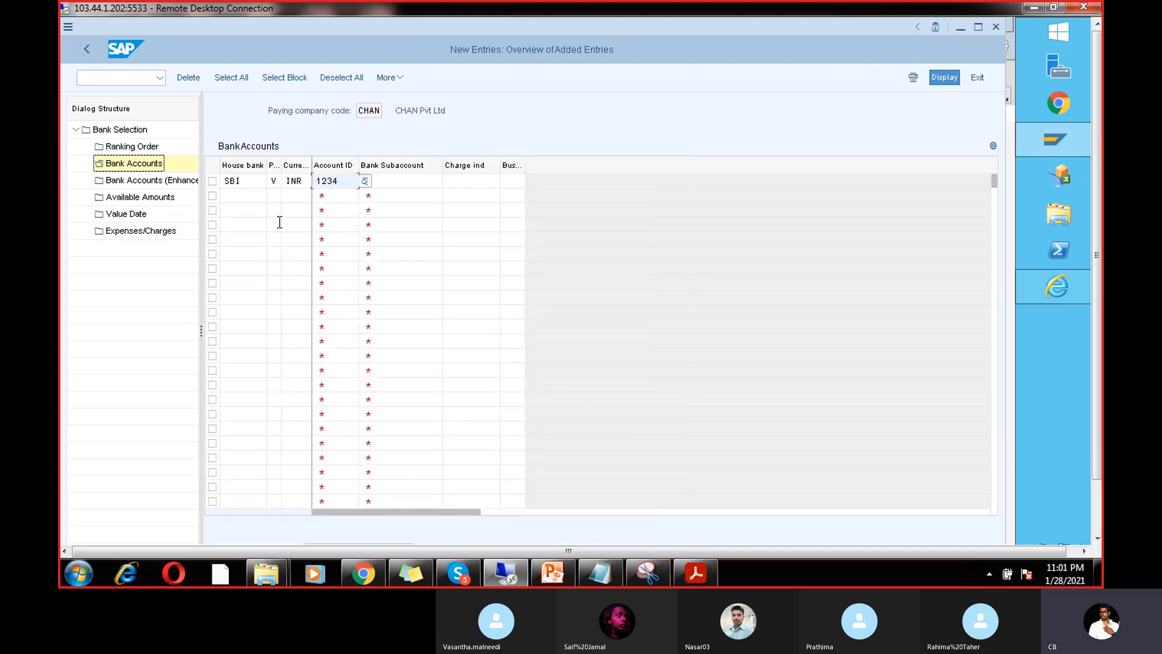
Step: Pick G/L account 200104 SBI Bank as the bank subaccount
left_click(401, 181)
left_click(449, 181)
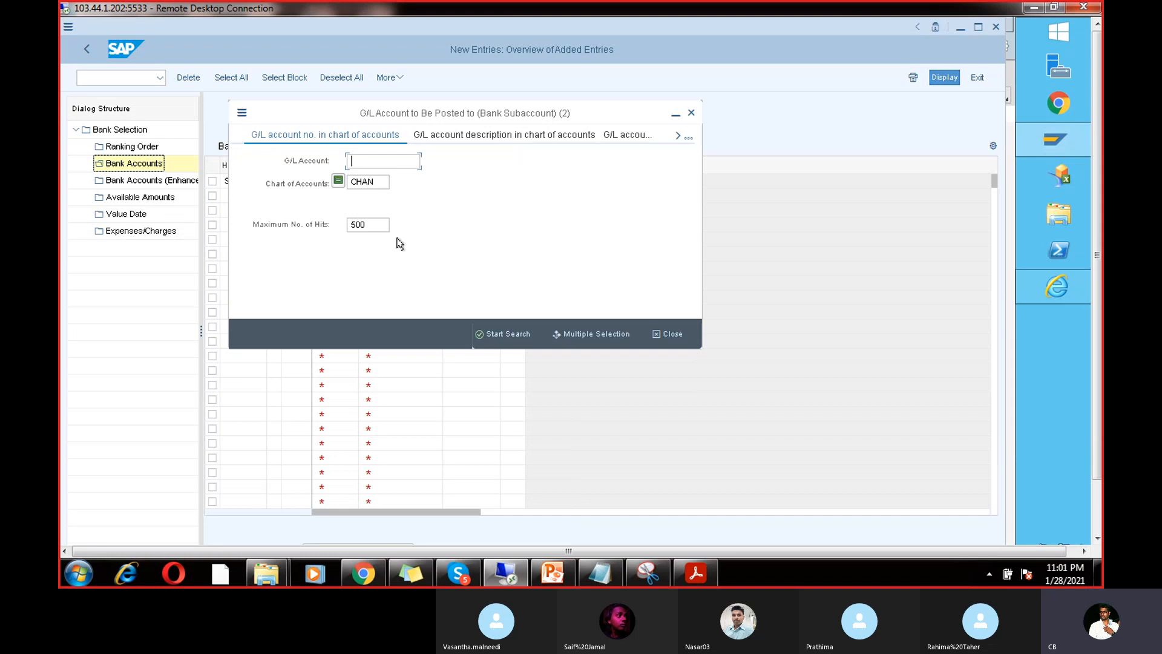
key("Return")
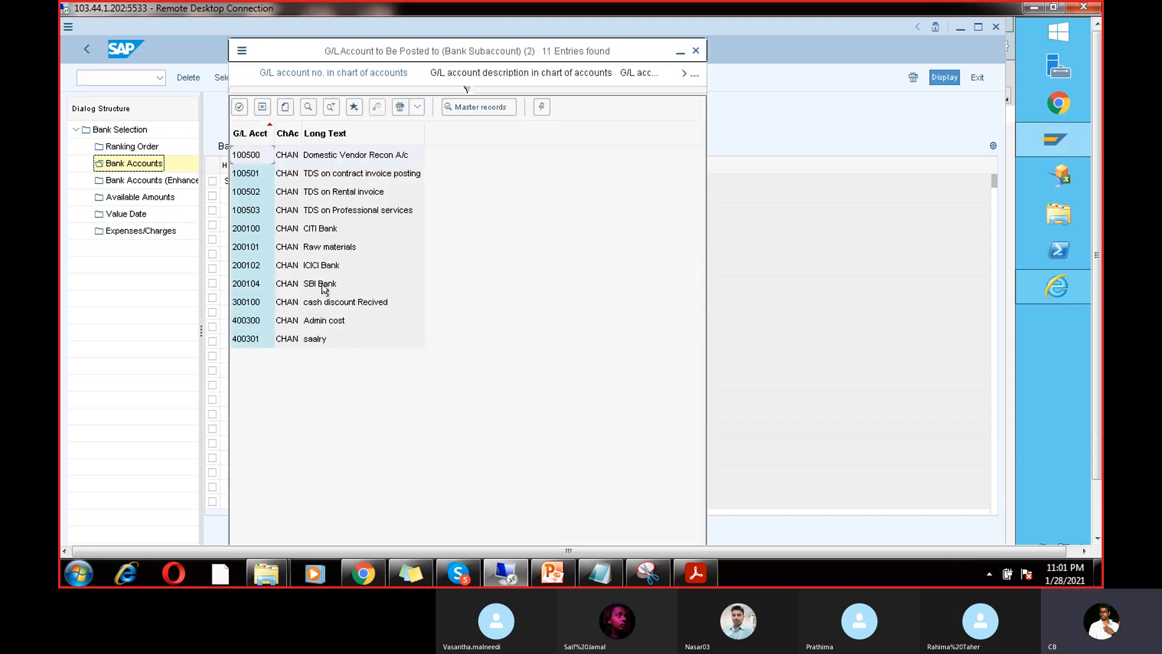
double_click(328, 283)
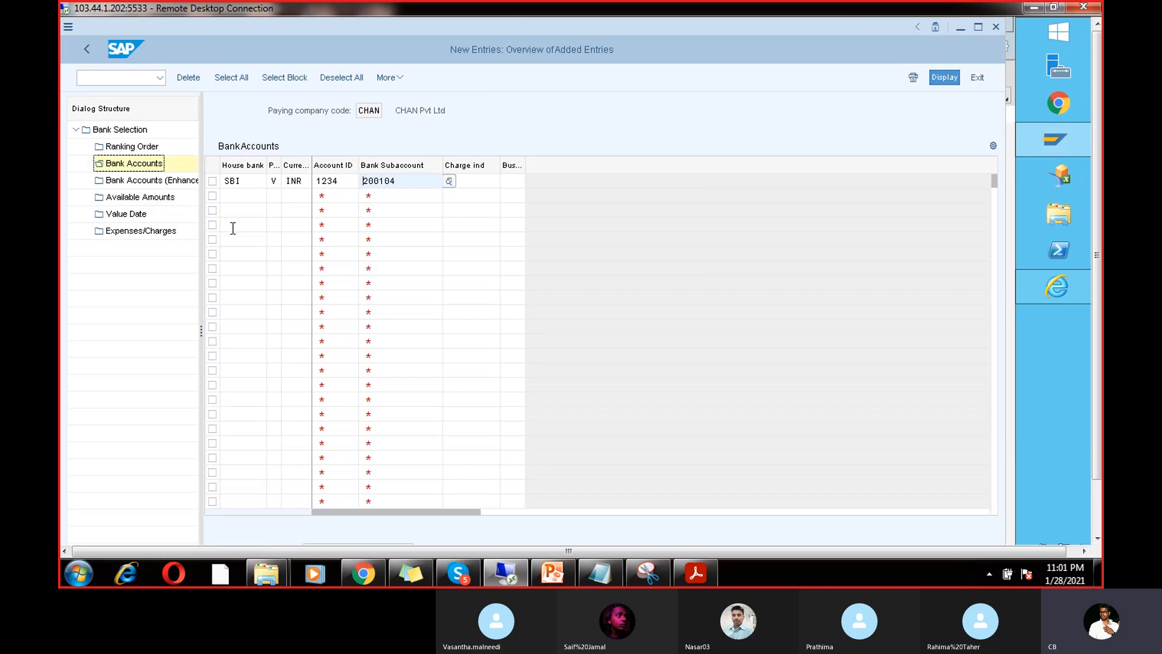
left_click(137, 147)
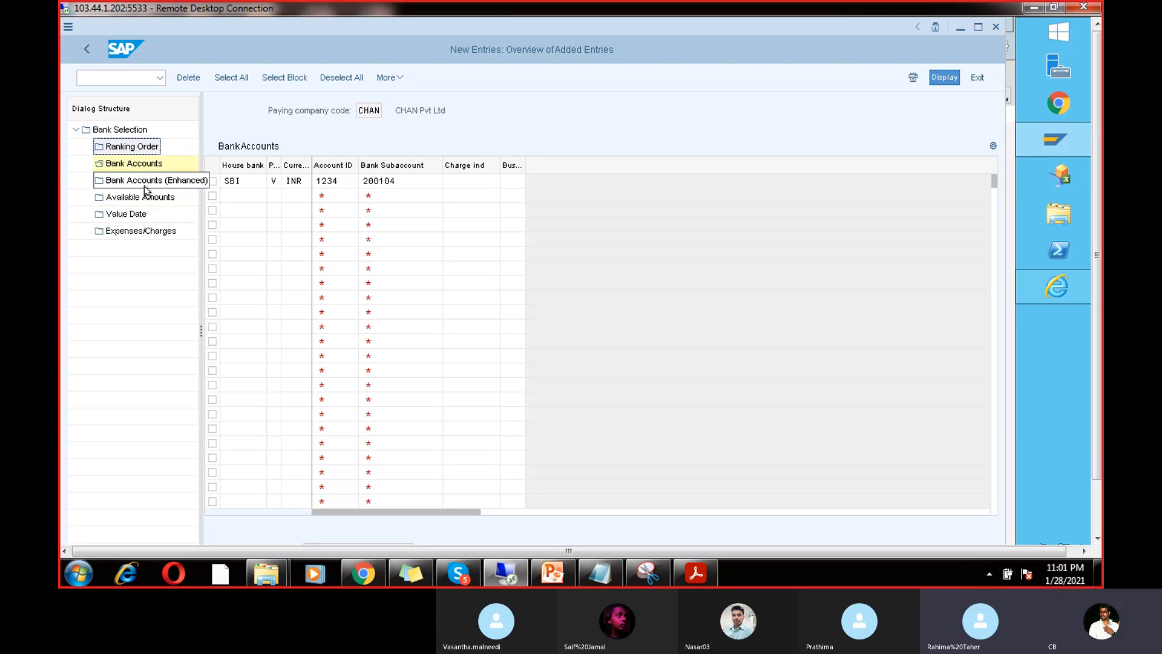
Step: Recheck the subaccount in the G/L account lookup, then close the search list
left_click(410, 181)
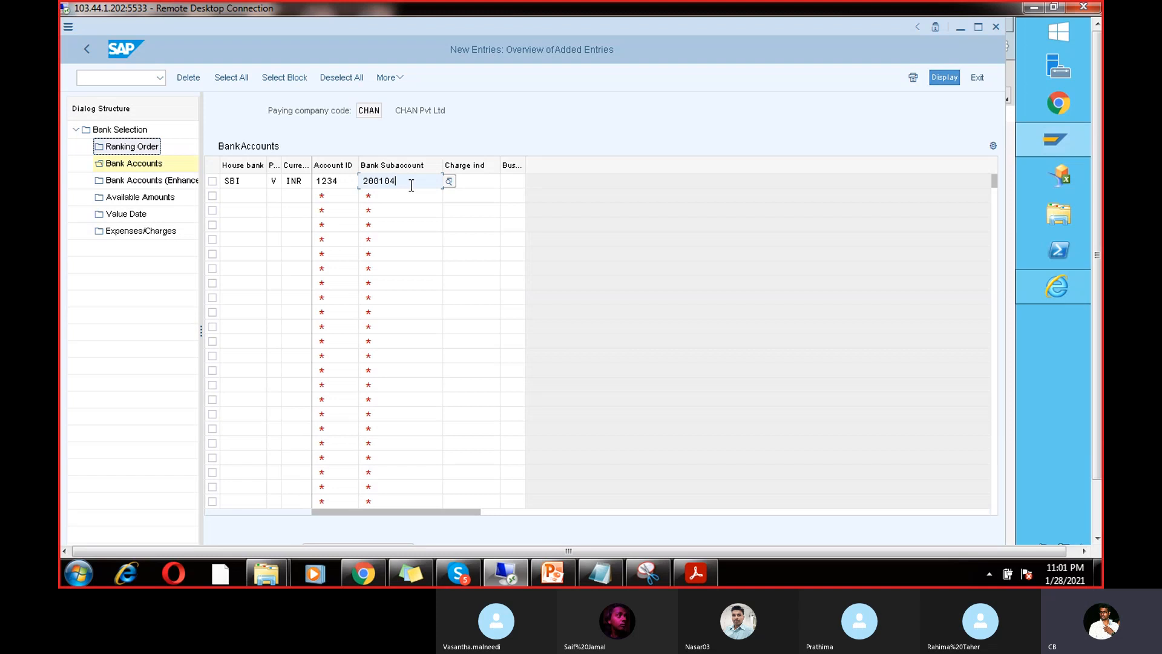
left_click(452, 178)
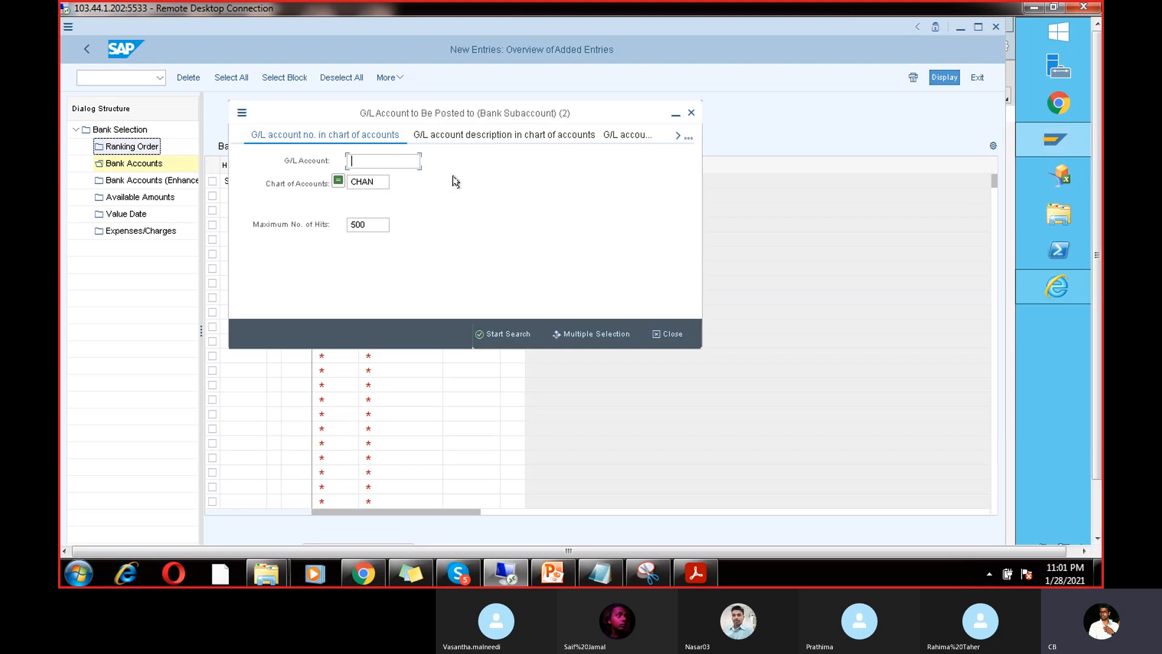
key("Return")
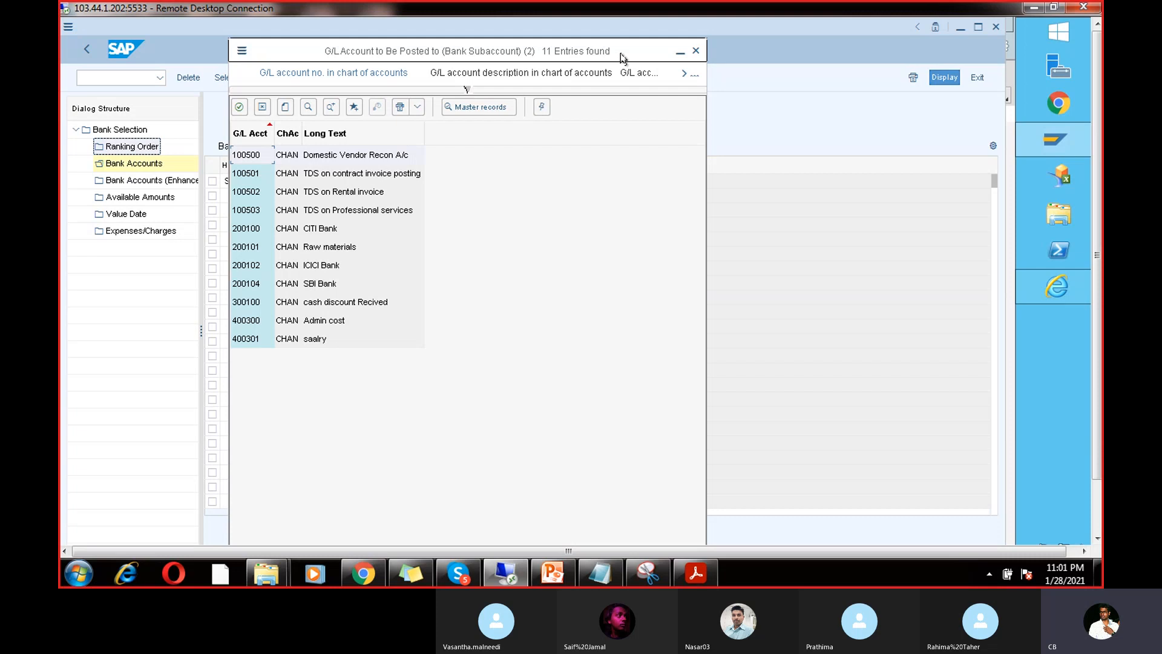
left_click(697, 48)
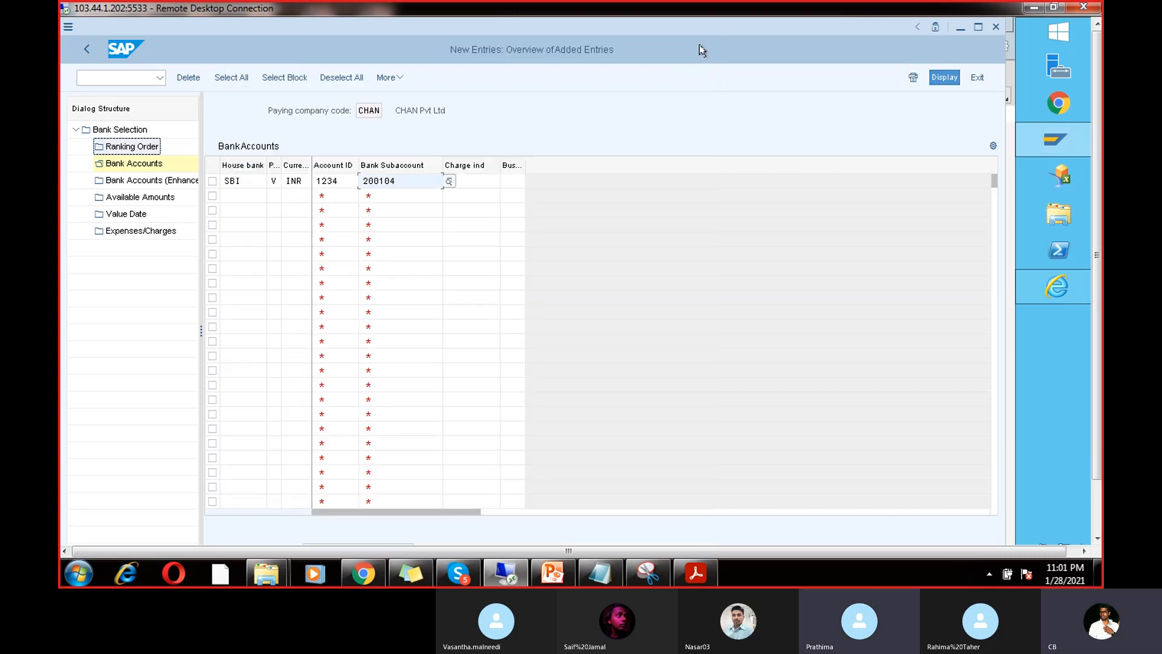
Step: Review CHAN's Available Amounts: ICICI IC1, 999 days, INR, 99,999,999.0000 outgoing and incoming
double_click(134, 199)
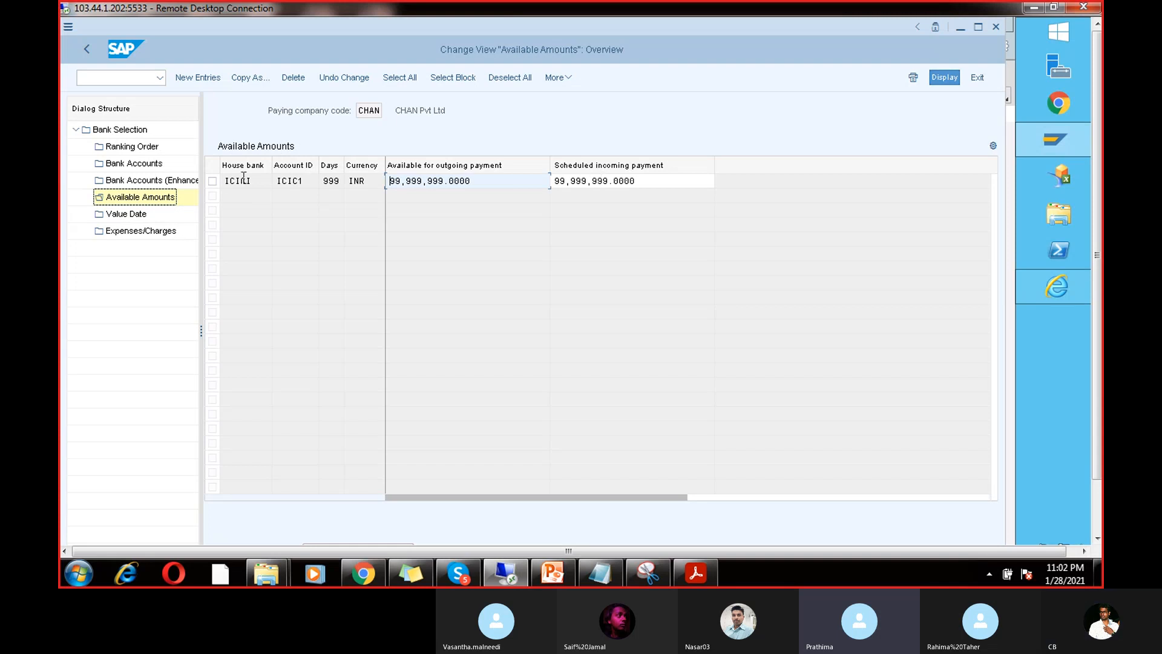
left_click(213, 181)
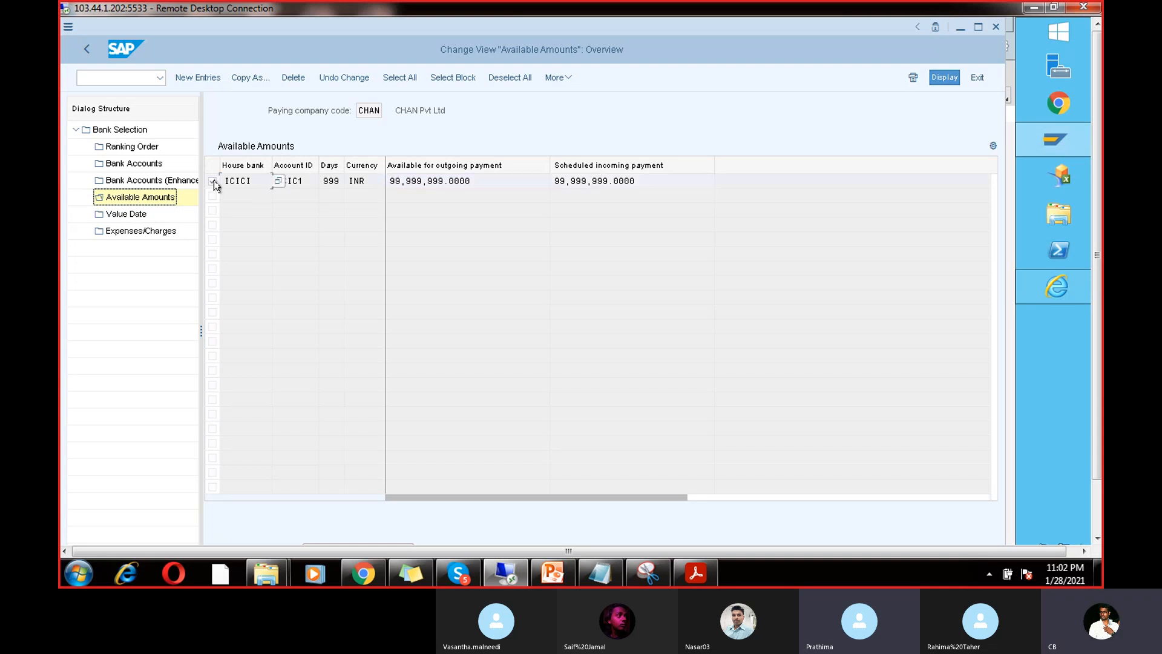
left_click(213, 181)
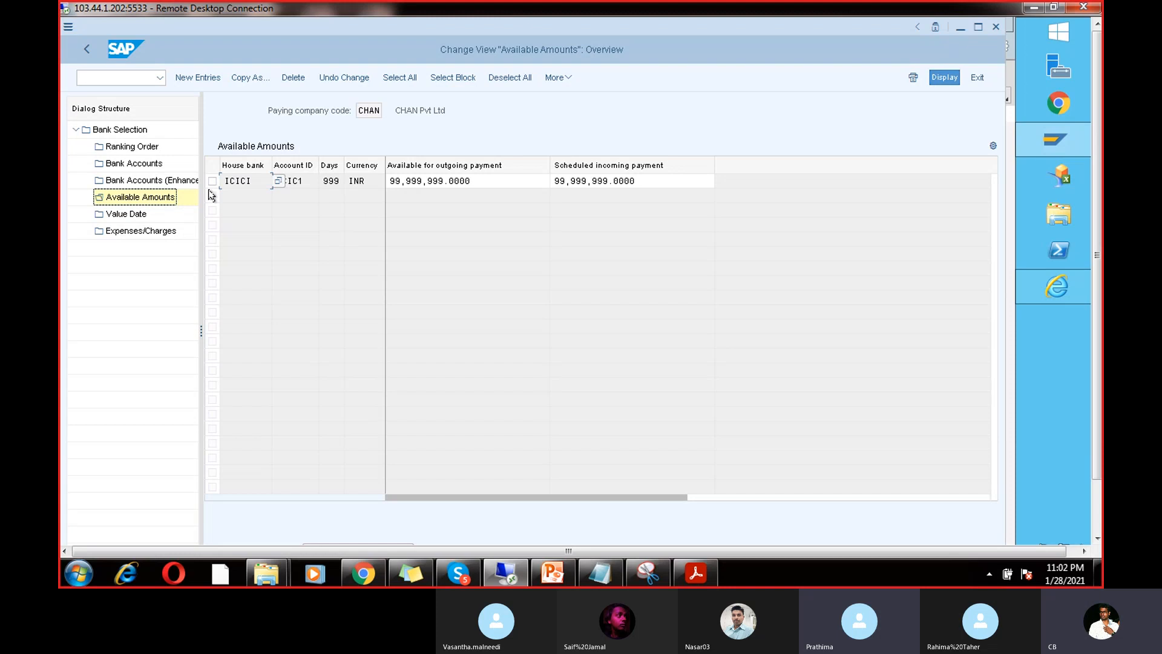
left_click(206, 78)
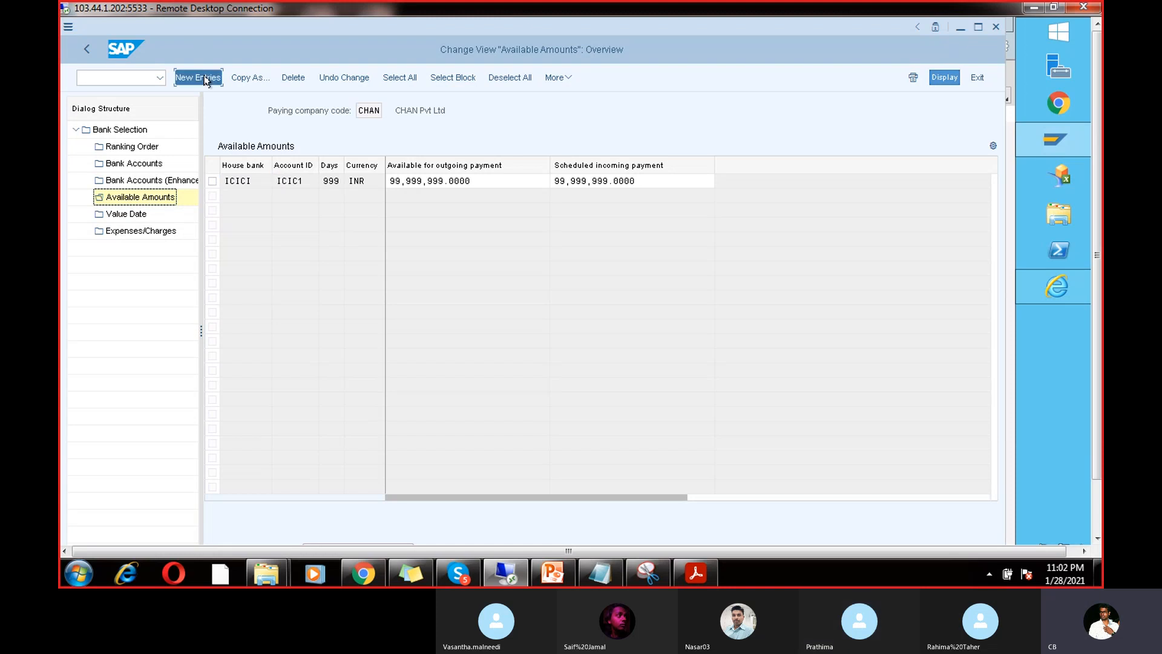
left_click(86, 49)
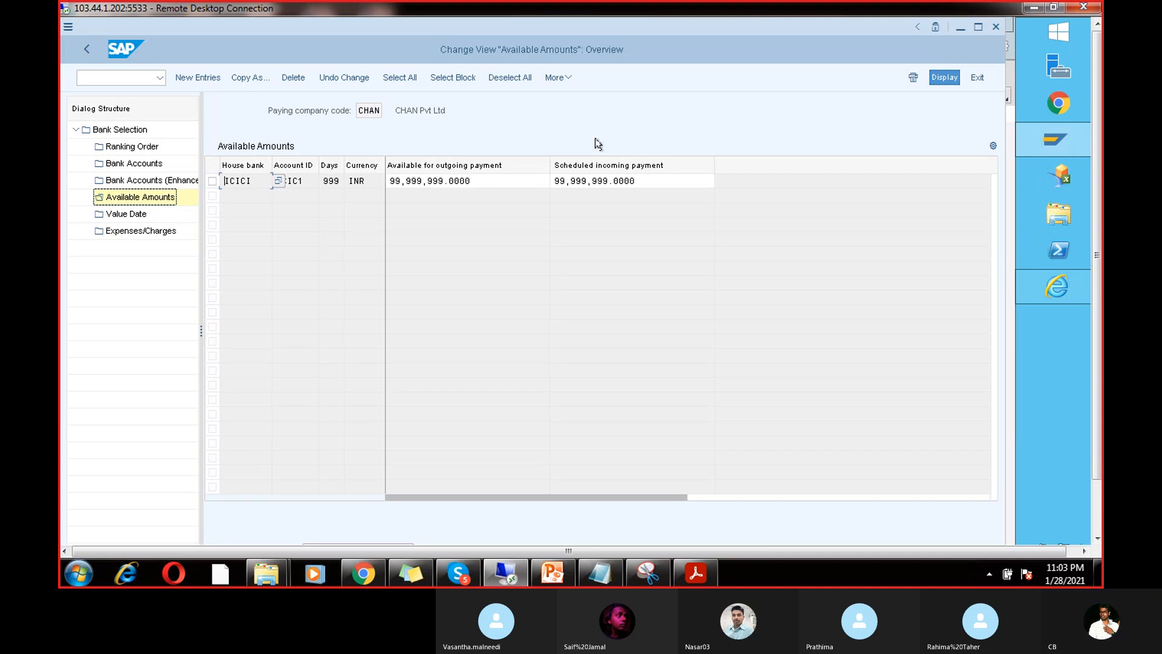
Step: Read CHAN's value date entry (ICICI IC1, 999,999,999.0000 limit, 2 days), then go back to the company-code list
double_click(118, 213)
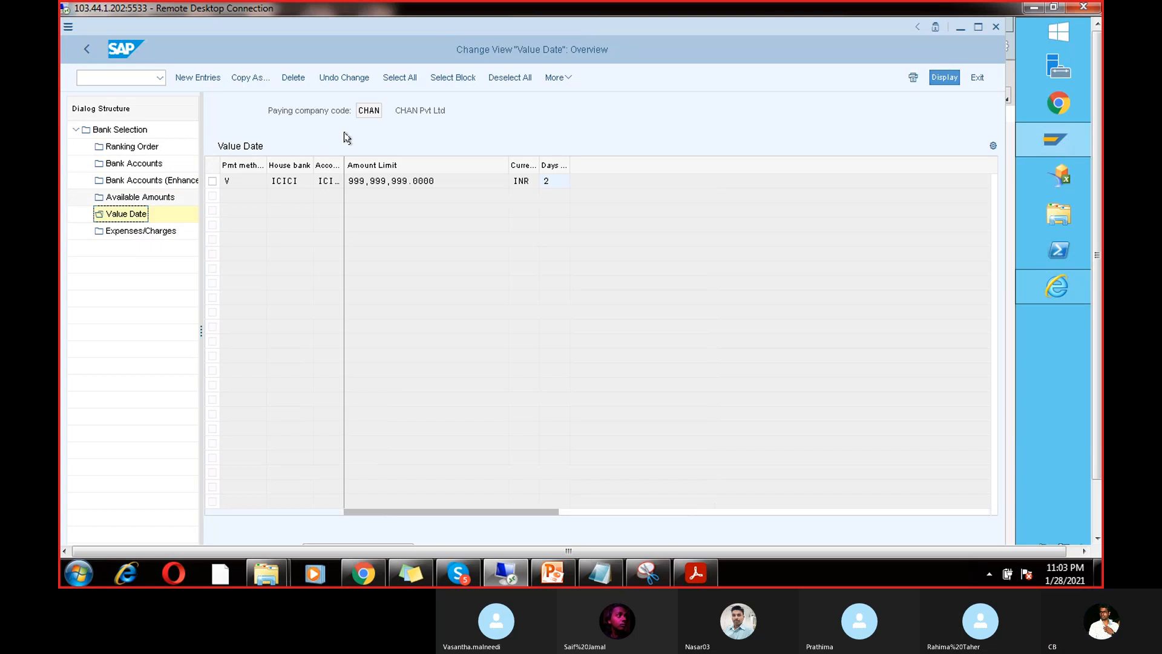
left_click_drag(344, 164, 366, 167)
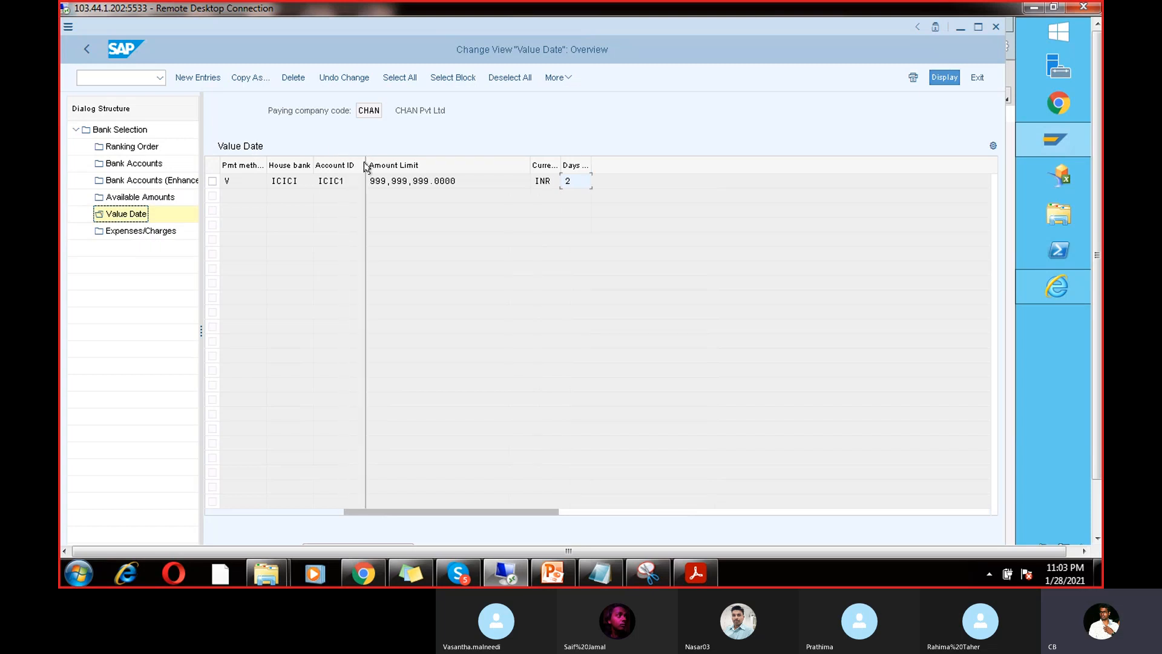
left_click_drag(464, 180, 216, 180)
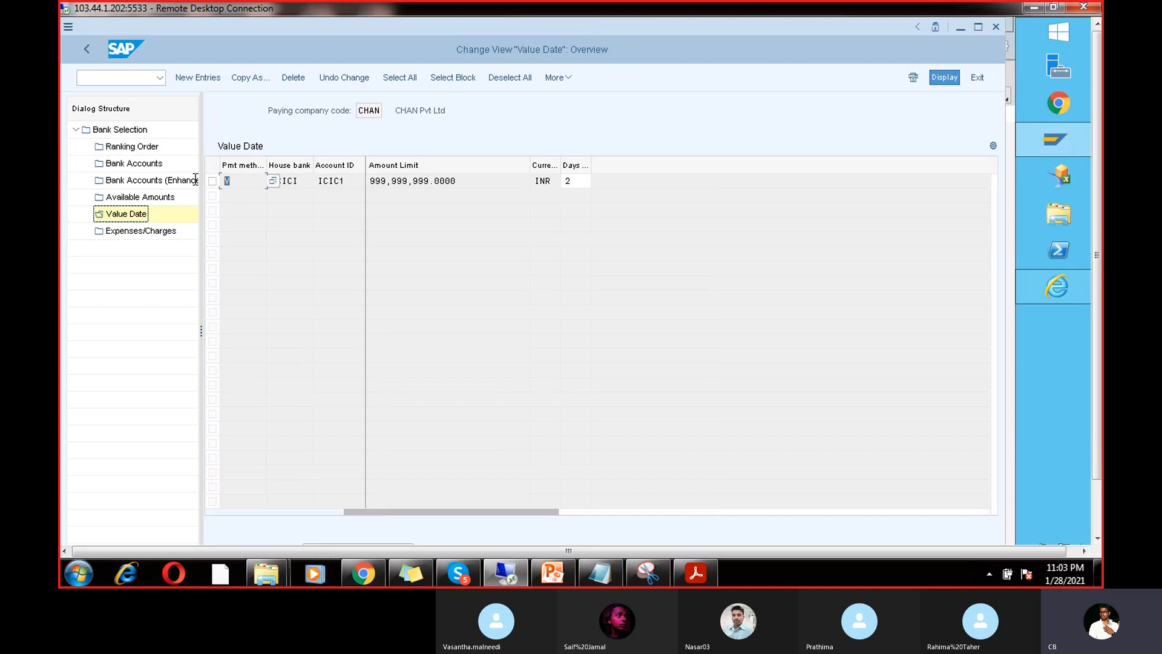
left_click(575, 184)
left_click_drag(591, 162, 598, 163)
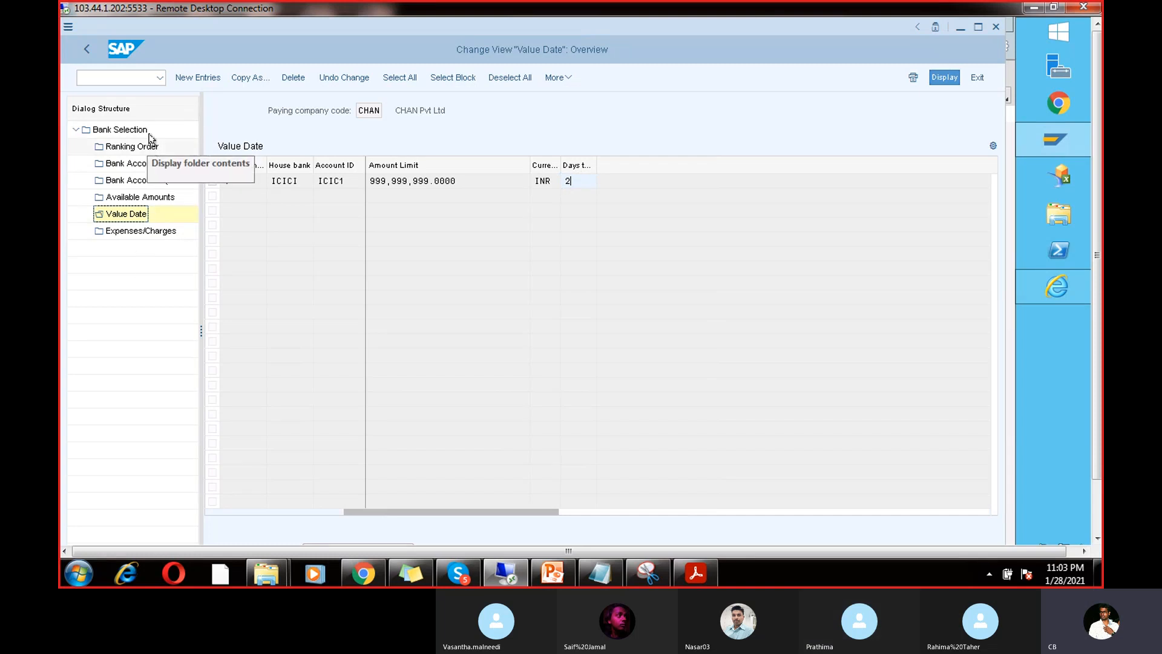
left_click(86, 51)
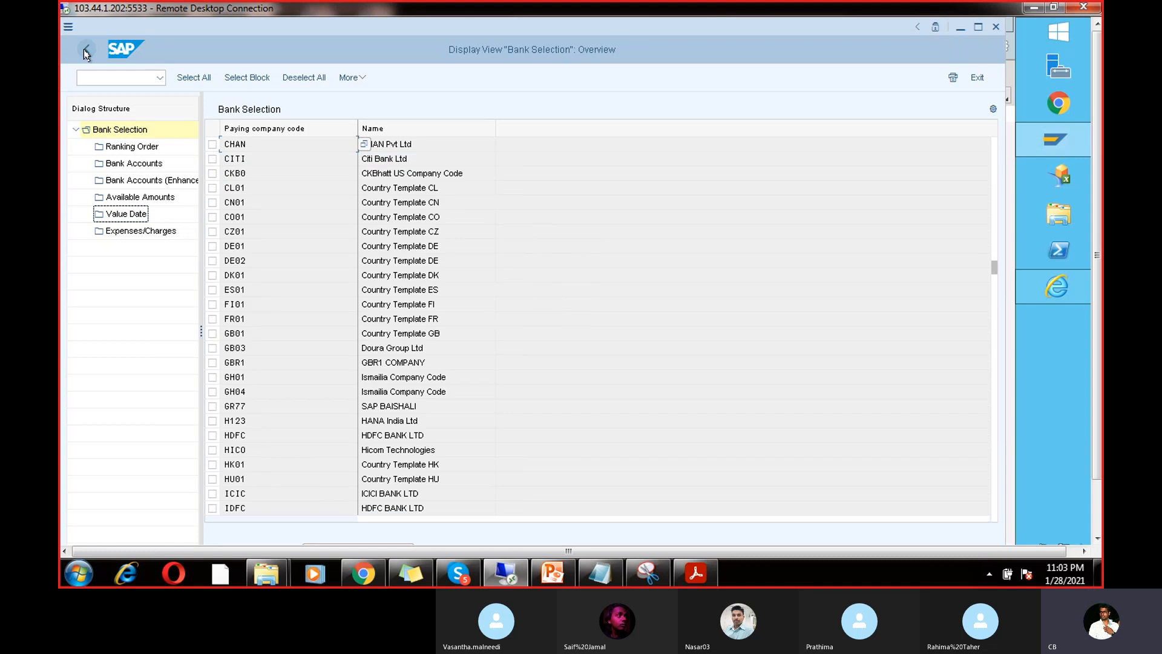
Step: Save the bank determination changes, glance at house banks, and reopen bank determination
left_click(85, 49)
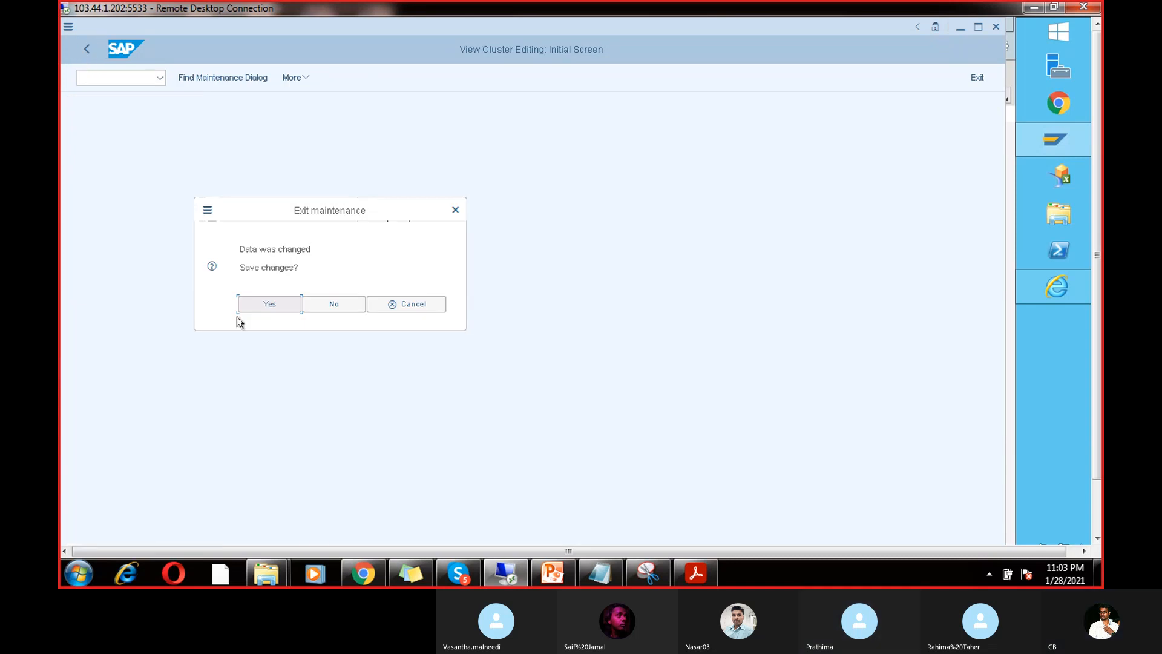
left_click(266, 302)
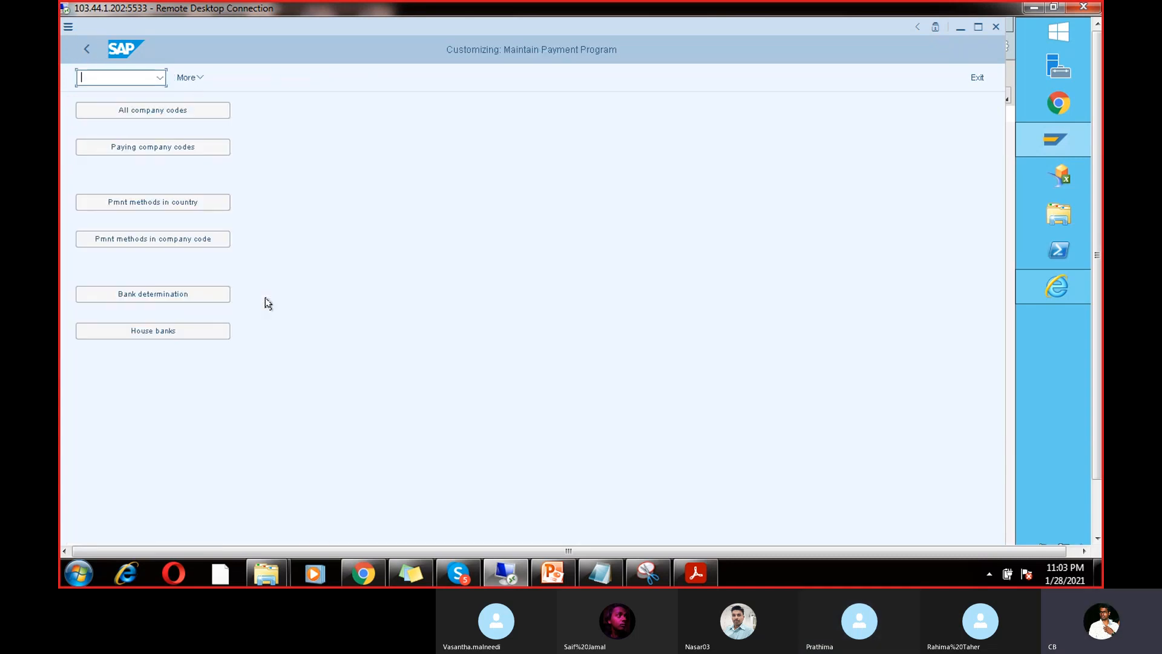
left_click(187, 335)
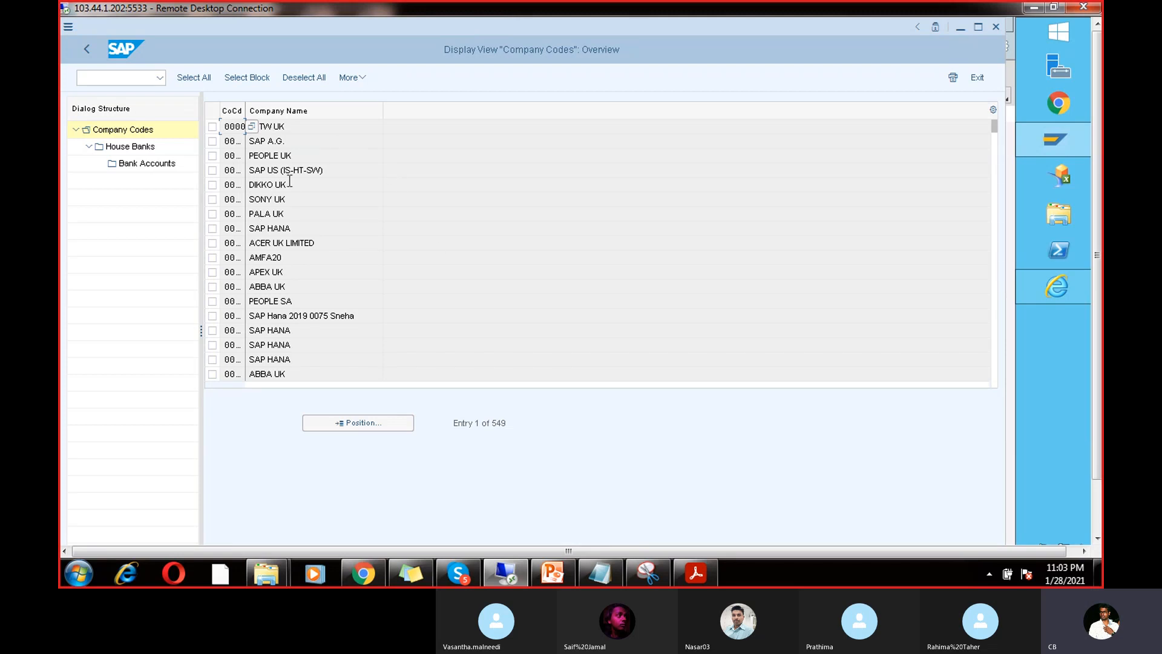
left_click(87, 48)
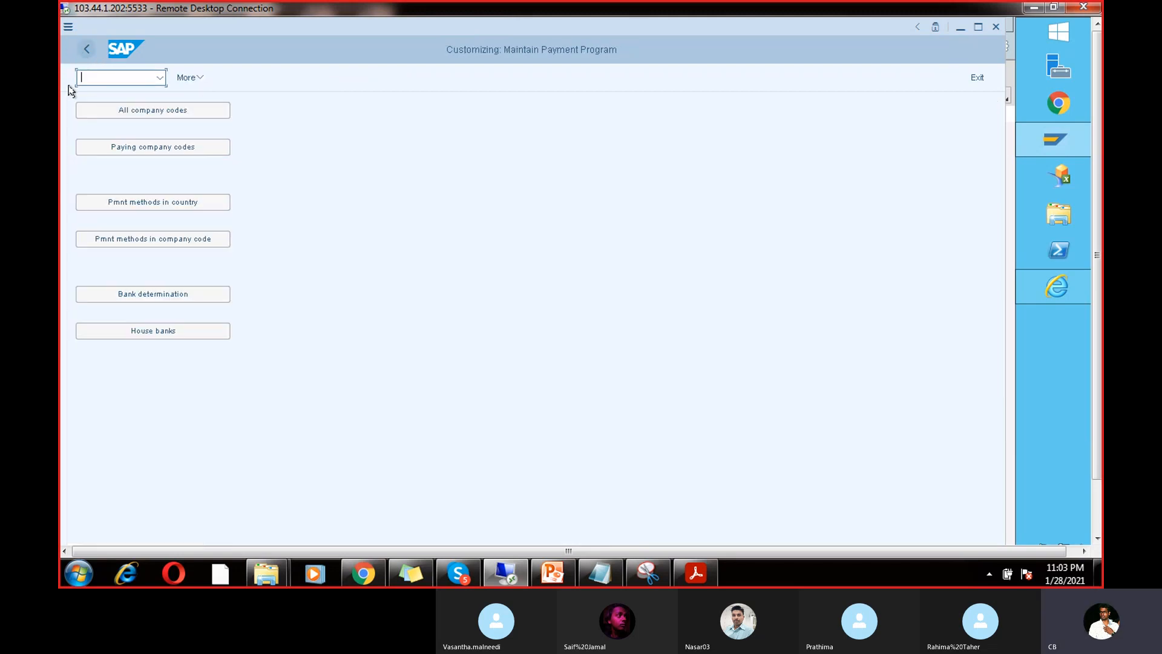
left_click(167, 295)
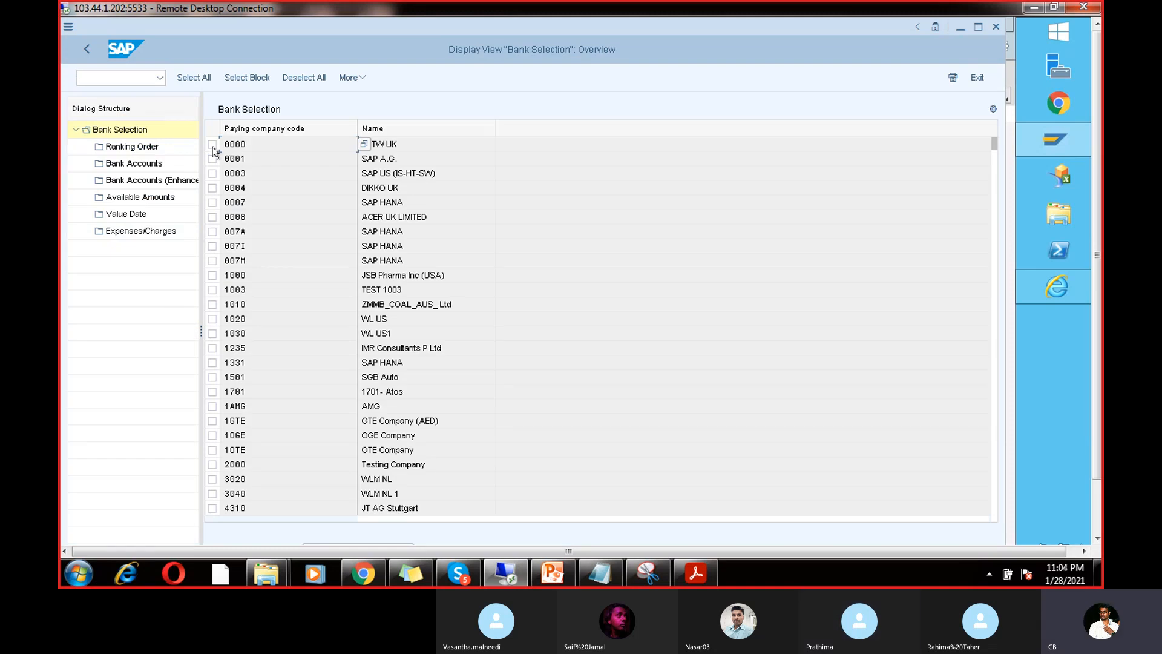
Step: Check company code 0000's ranking order with its HSBC and BARC house banks
double_click(132, 147)
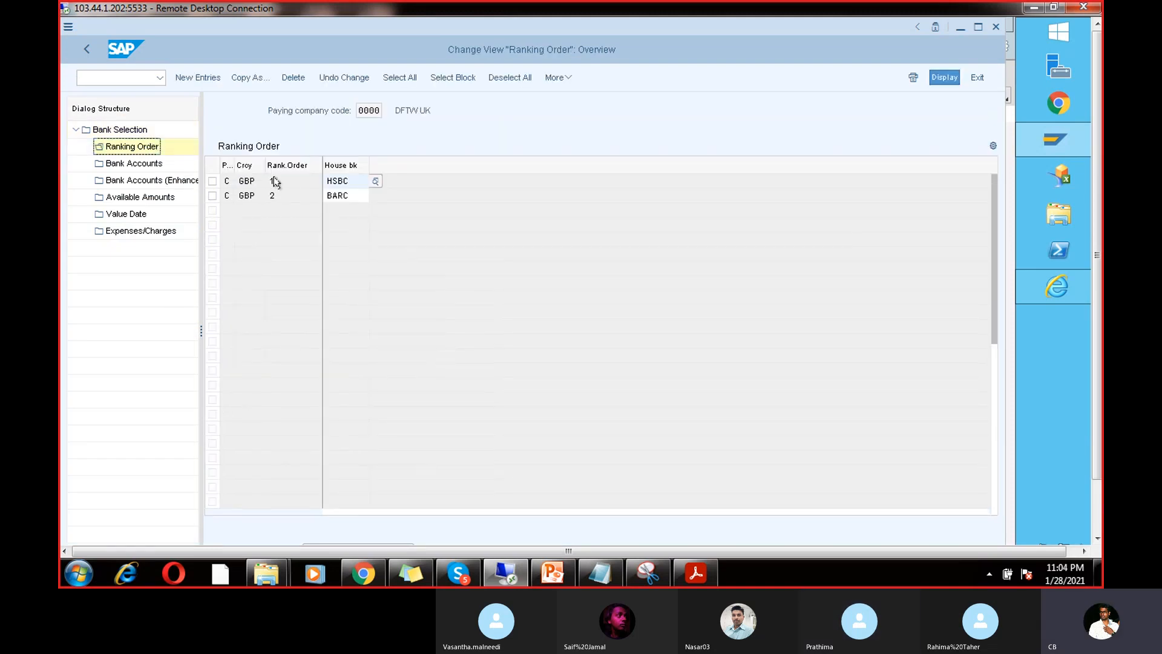
left_click(294, 180)
left_click(353, 182)
left_click(358, 196)
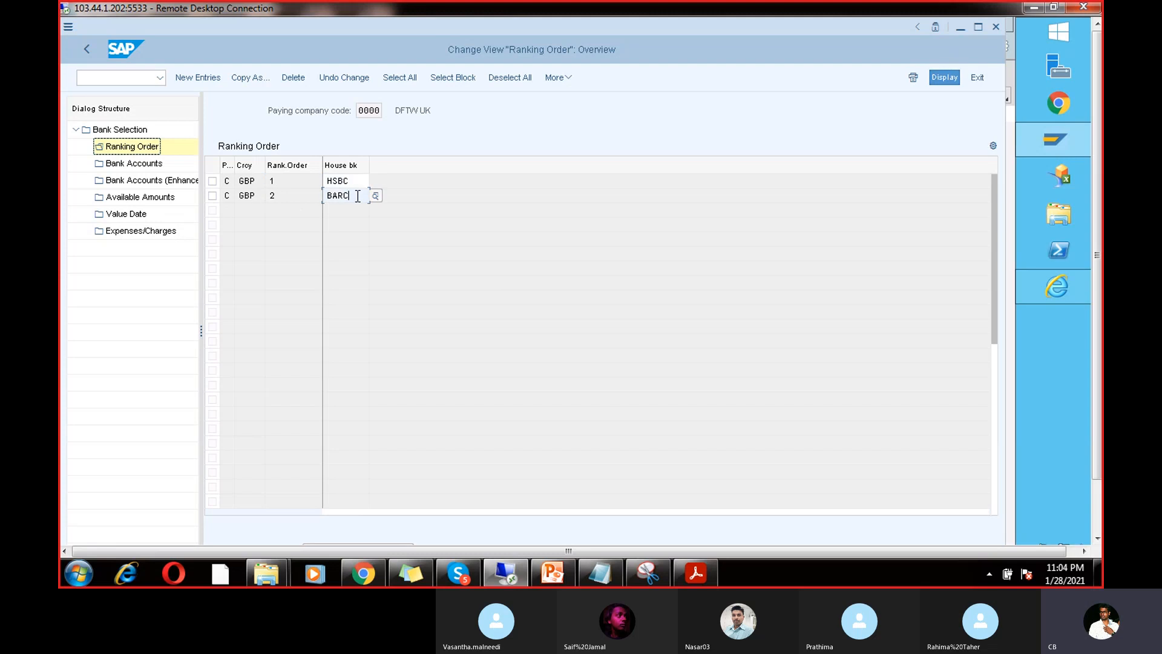
Step: Browse 0000's bank accounts, available amounts and value date, then return to the main screen
double_click(155, 163)
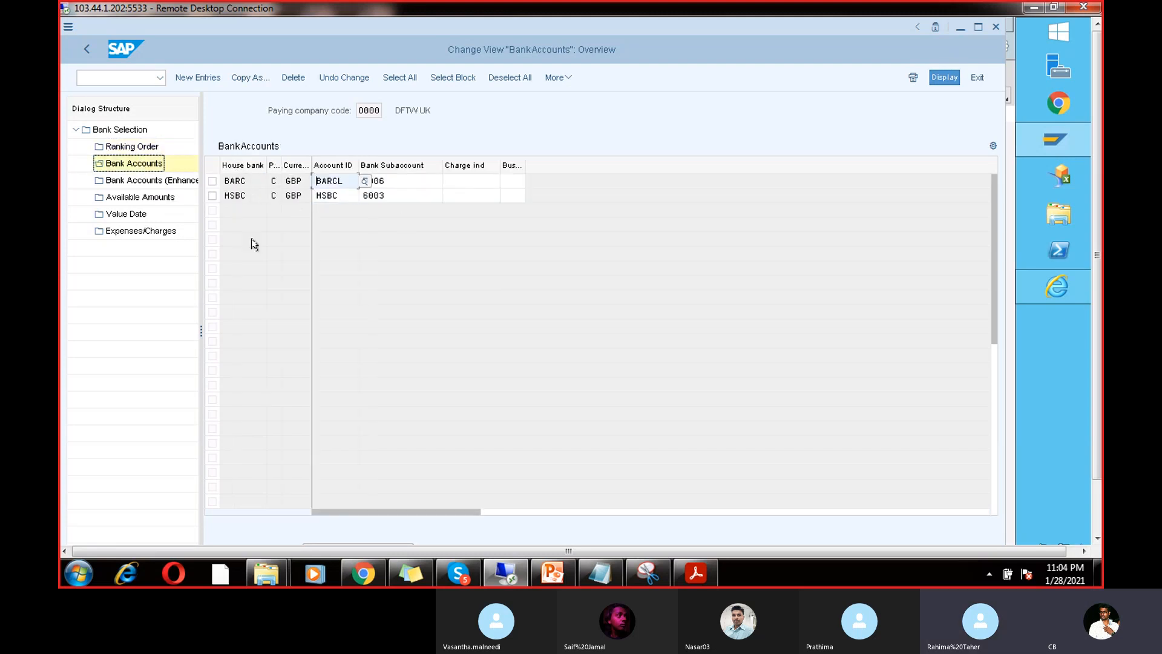
double_click(137, 196)
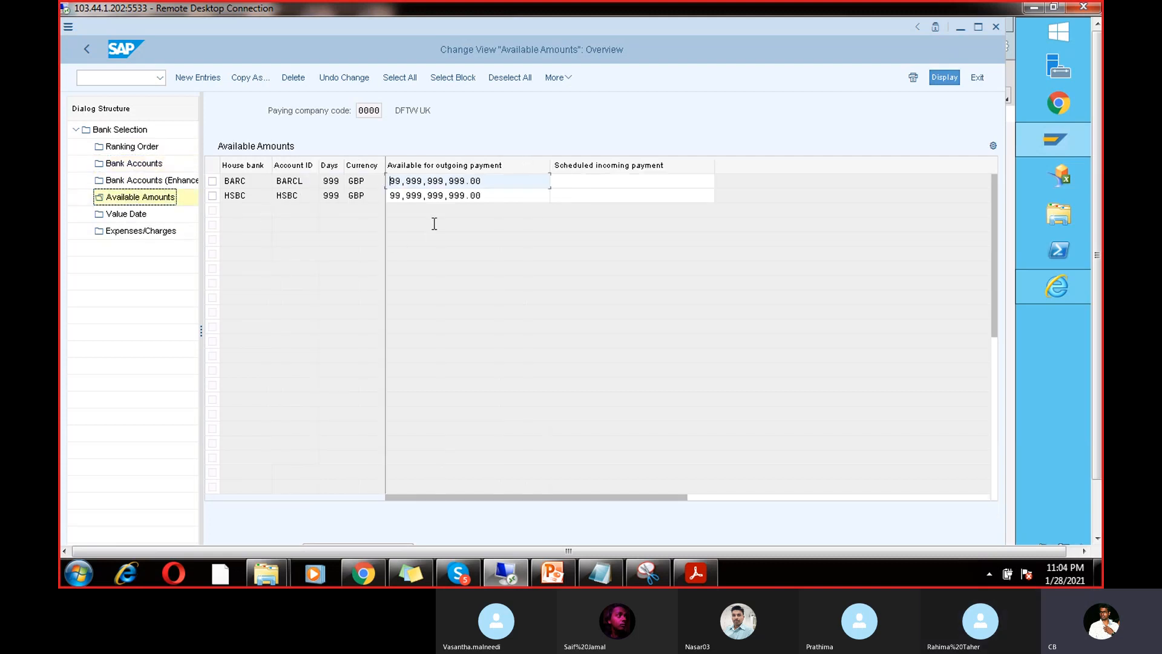
left_click(134, 215)
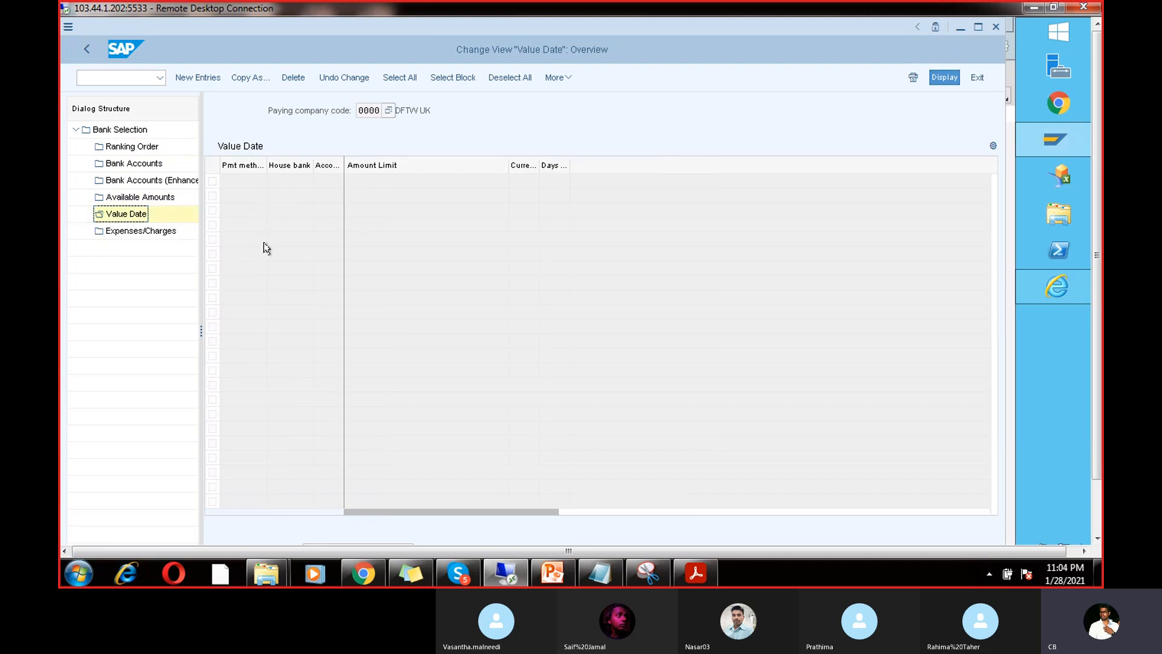
left_click(86, 49)
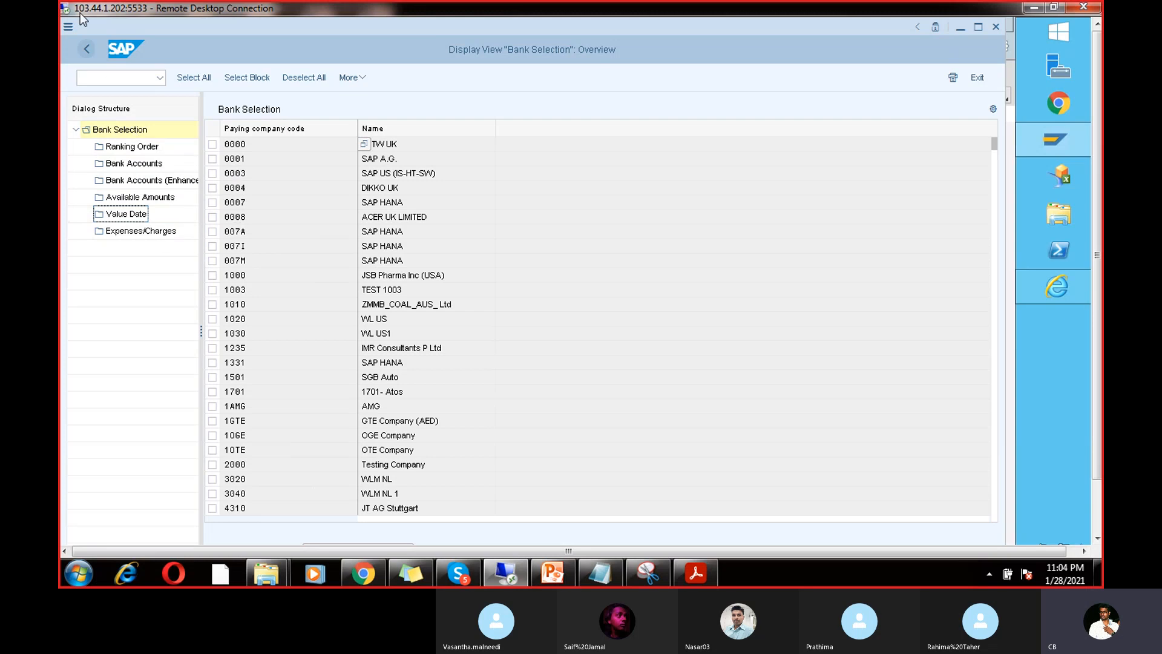
left_click(85, 50)
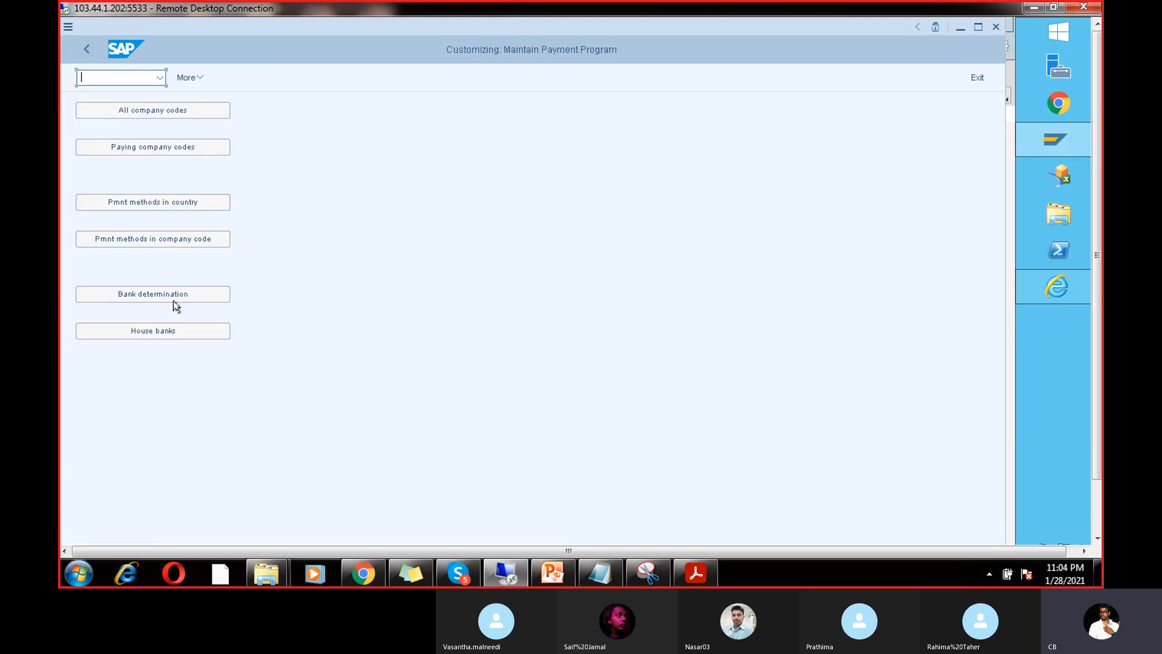
Step: Find company code CHAN among payment methods per company code and open its Cheque method V
left_click(177, 239)
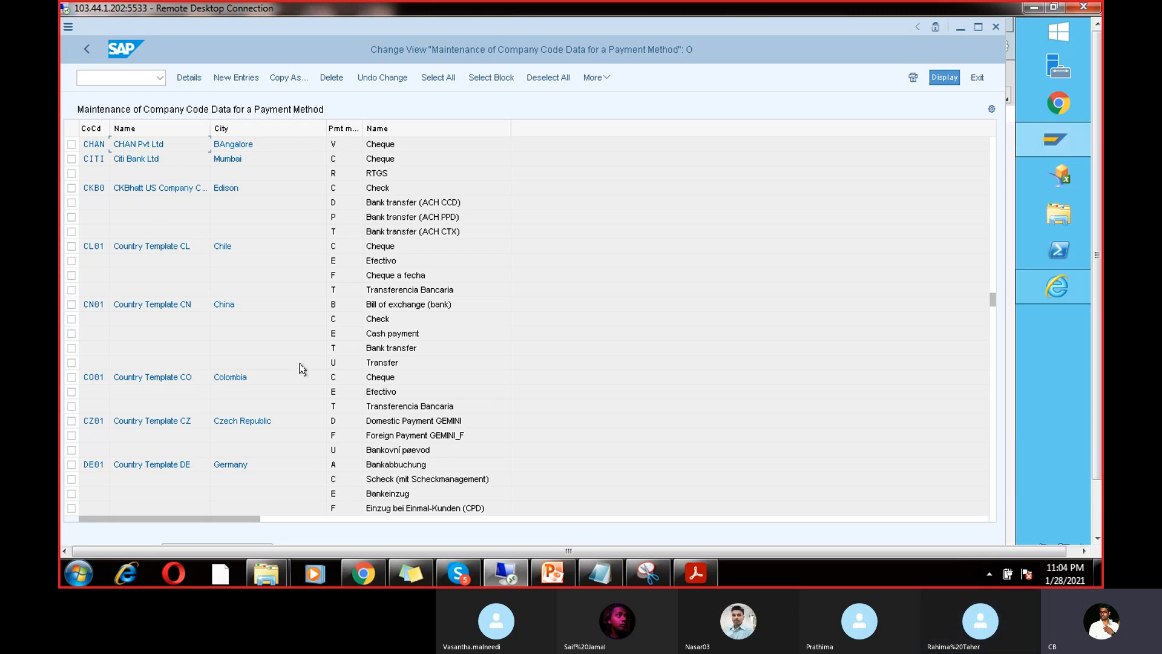
left_click(1097, 506)
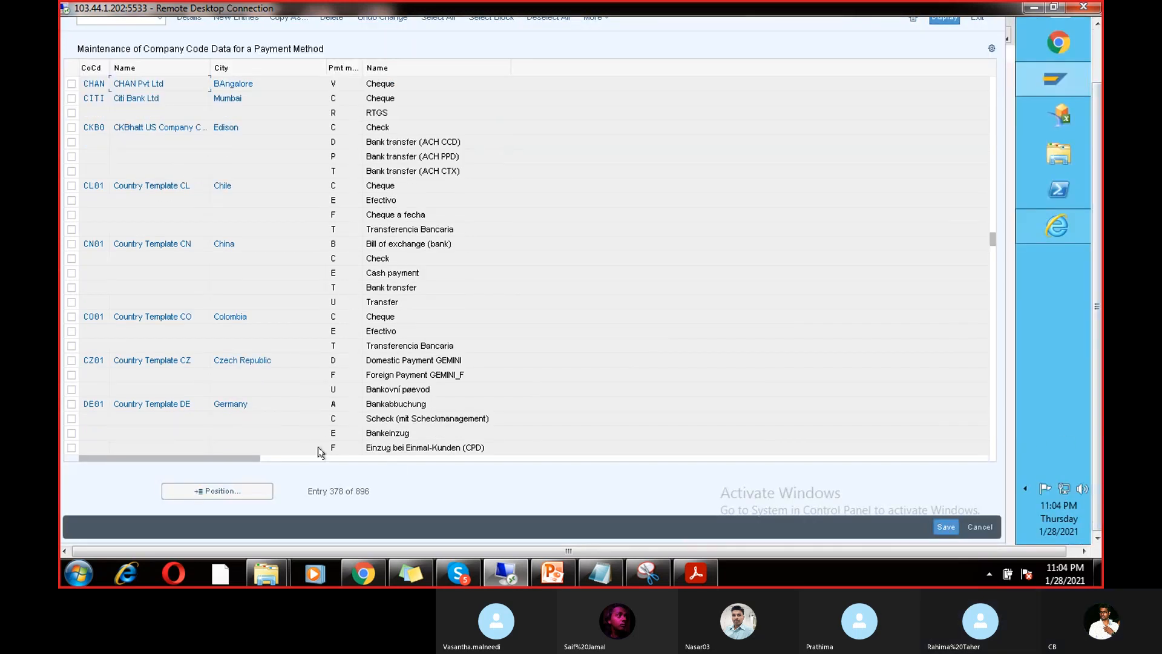
left_click(238, 495)
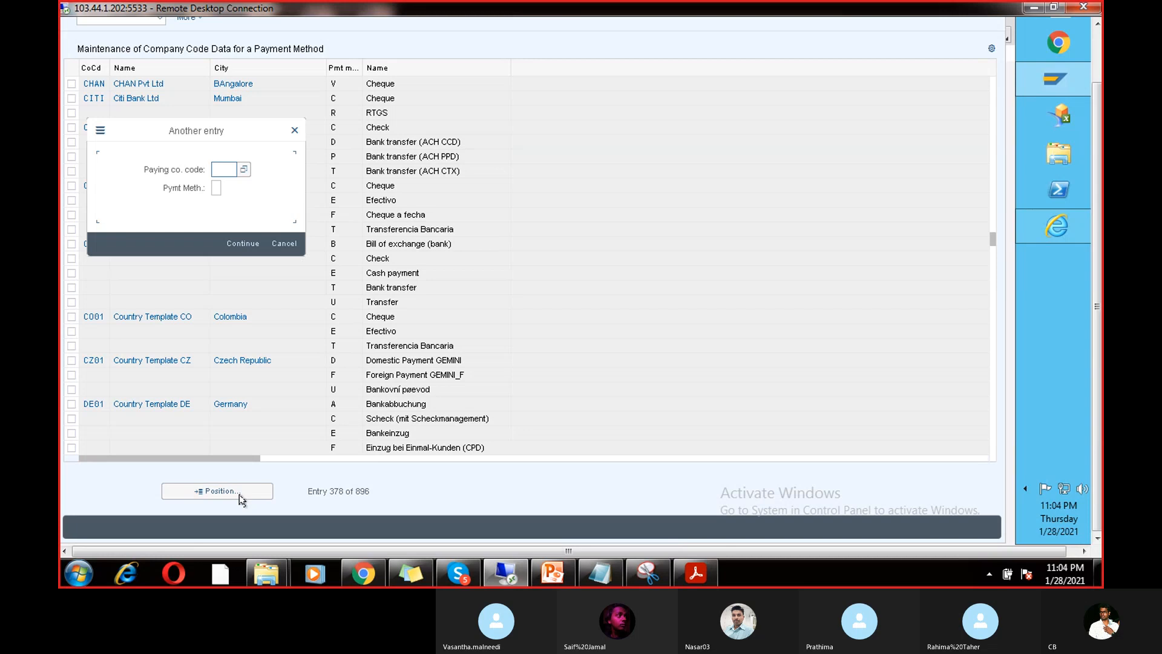
type("chan")
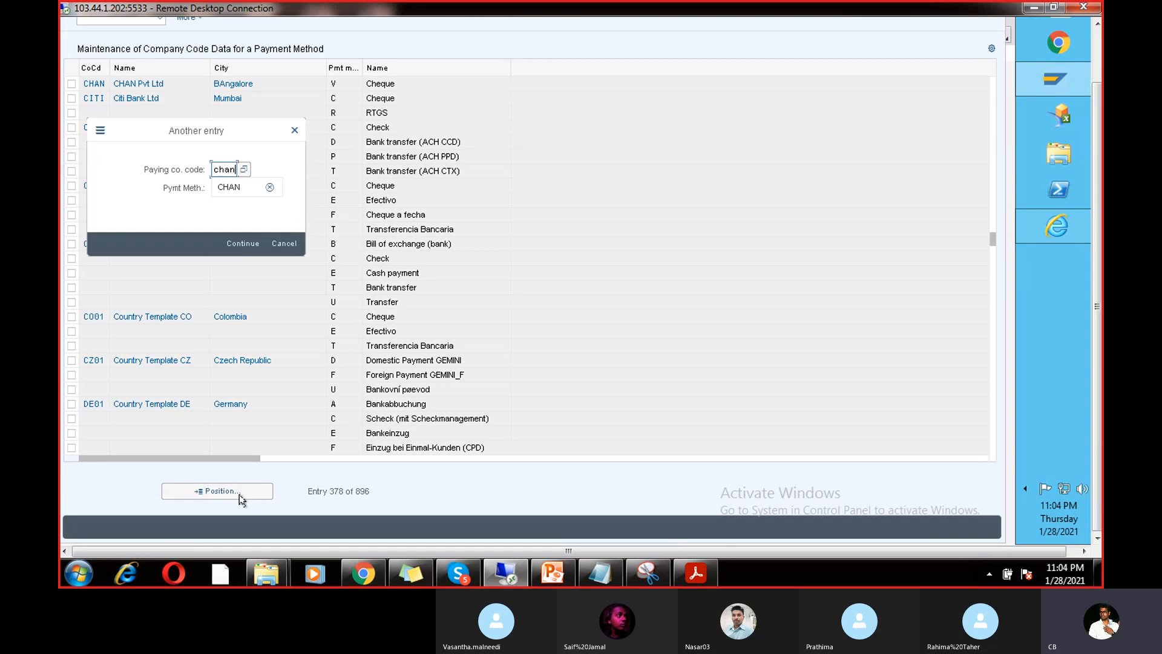
key("Return")
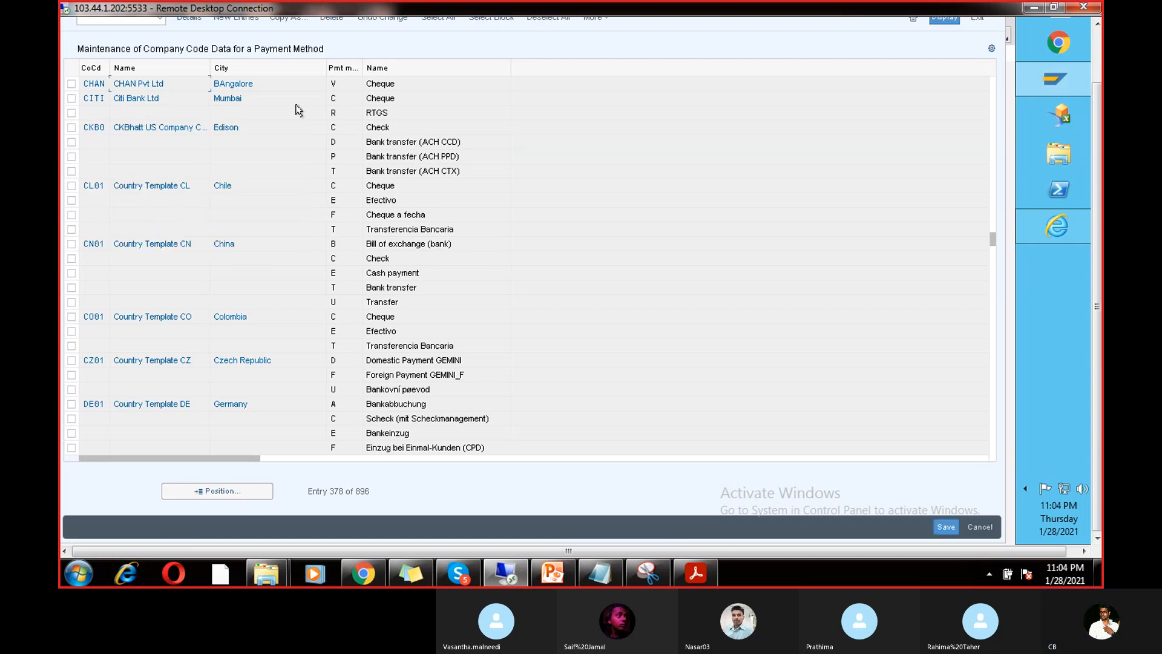
double_click(333, 83)
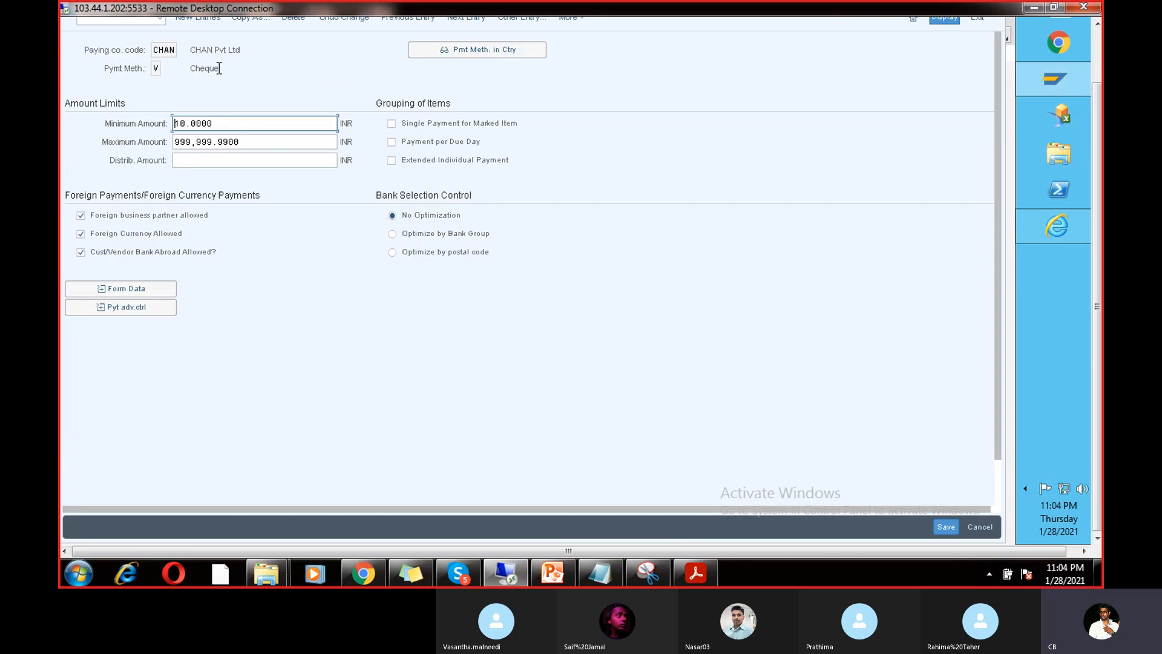
Step: Review CHAN's Cheque limits (10.0000 to 999,999.9900), banks-abroad option and payment form, then go back
left_click_drag(222, 68, 192, 67)
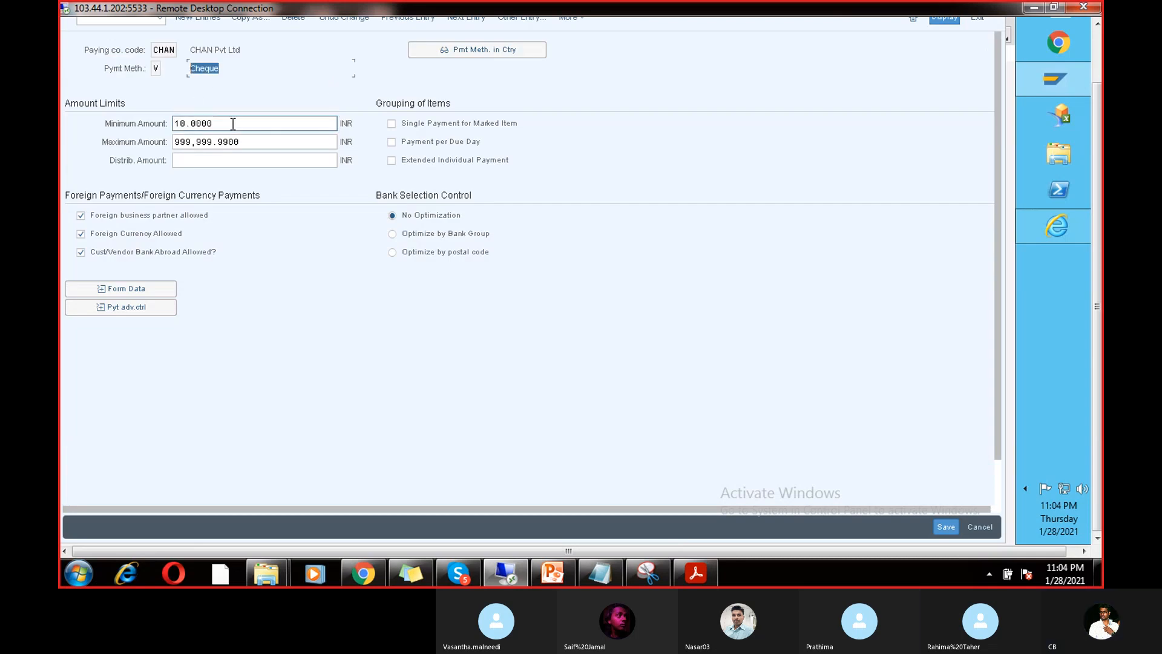
left_click_drag(234, 122, 176, 122)
left_click_drag(255, 141, 168, 141)
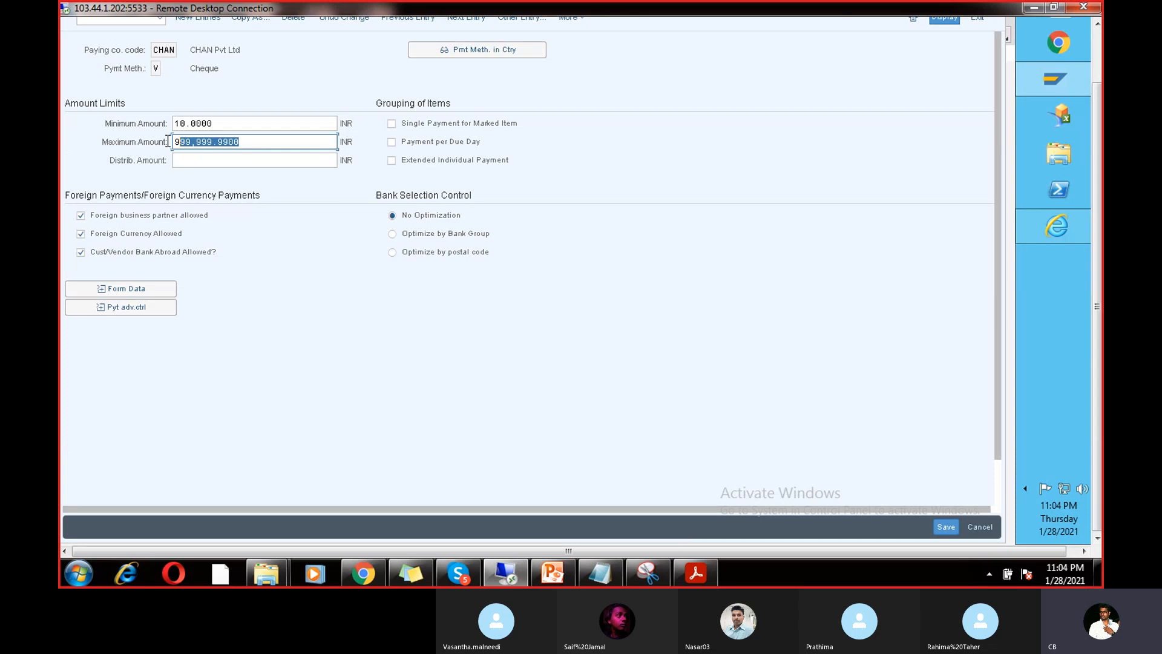
left_click(82, 253)
left_click(133, 292)
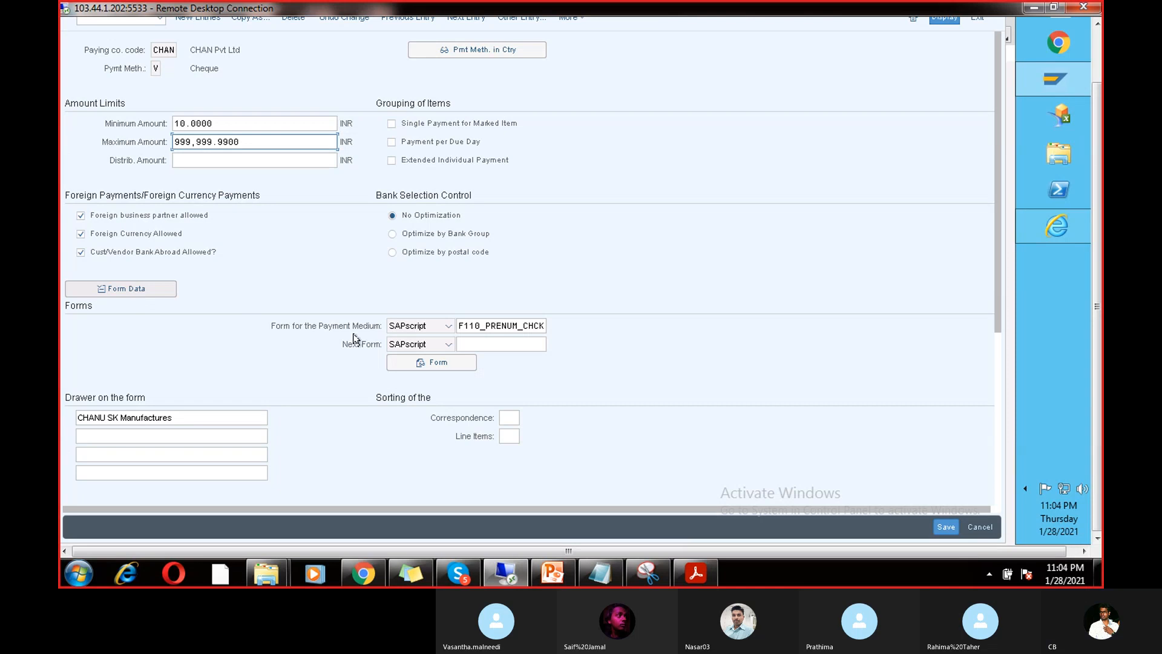
left_click_drag(460, 325, 553, 326)
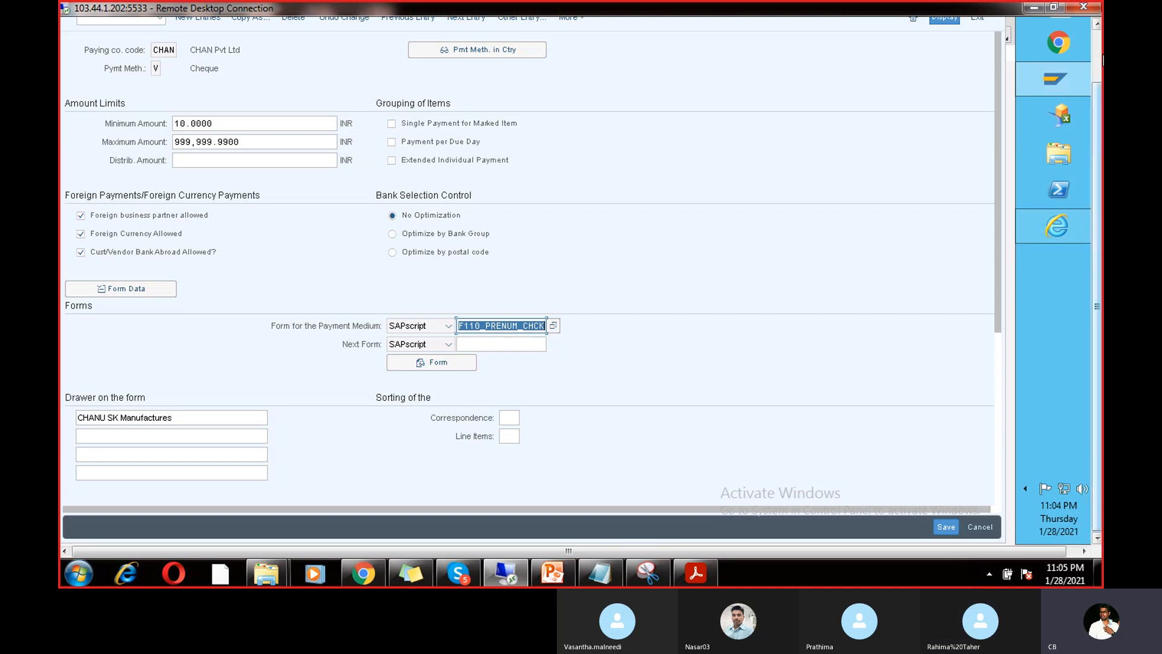
left_click_drag(1098, 112, 1101, 54)
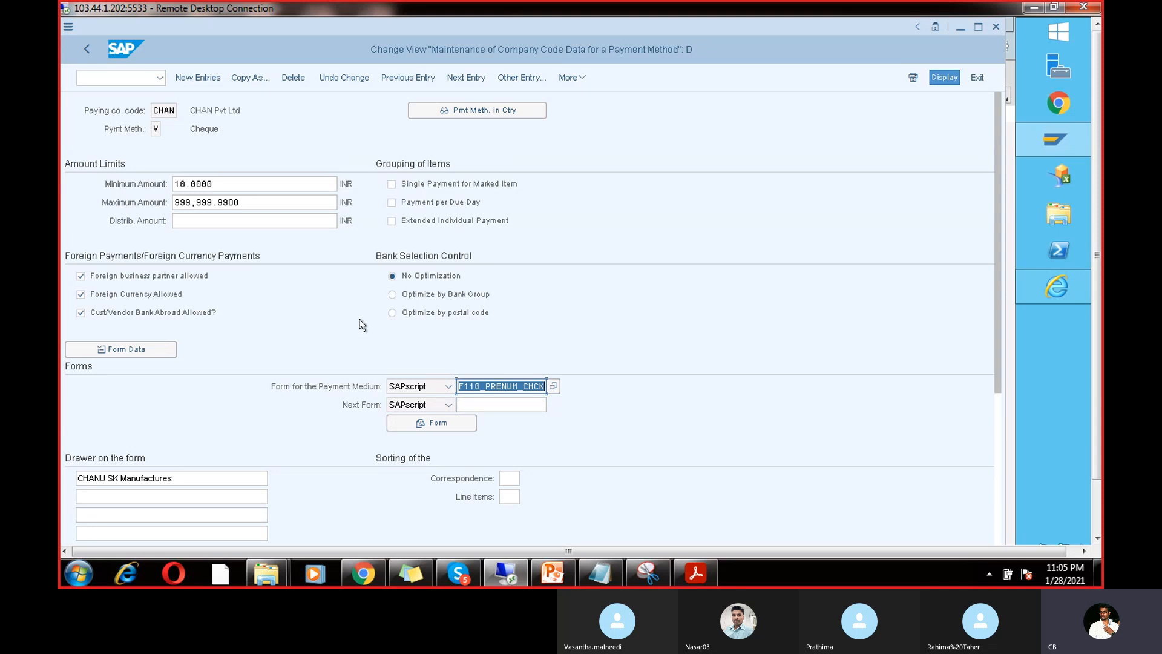
left_click(84, 51)
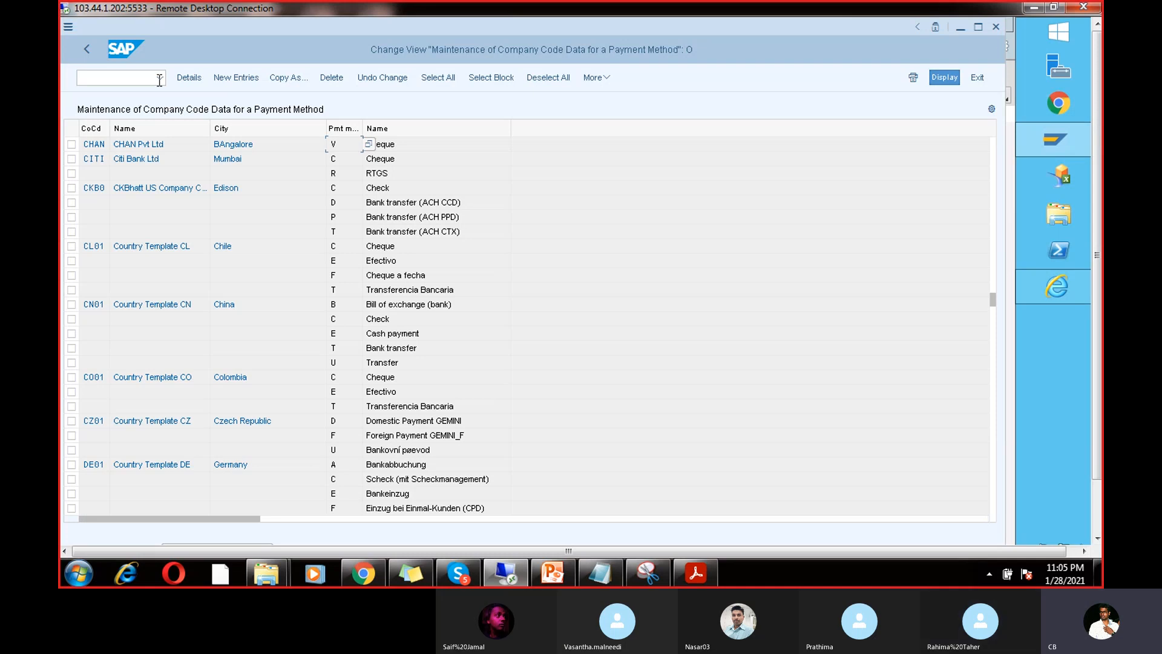
Step: Open the country payment methods and view India's Cheque method details
left_click(88, 52)
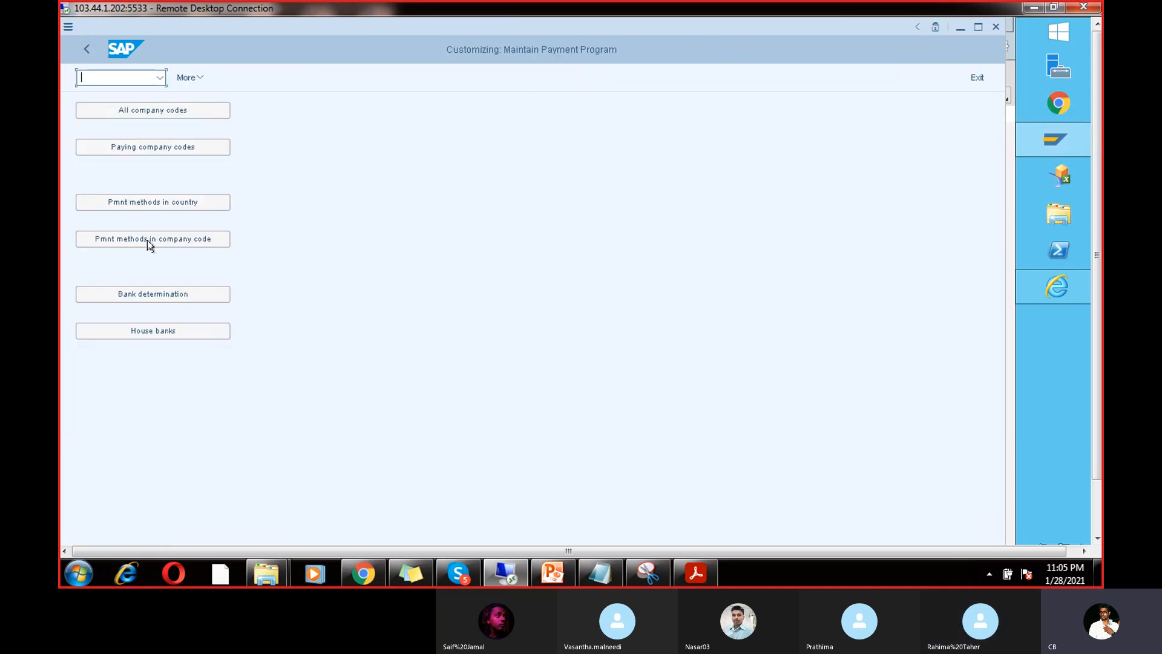
left_click(162, 207)
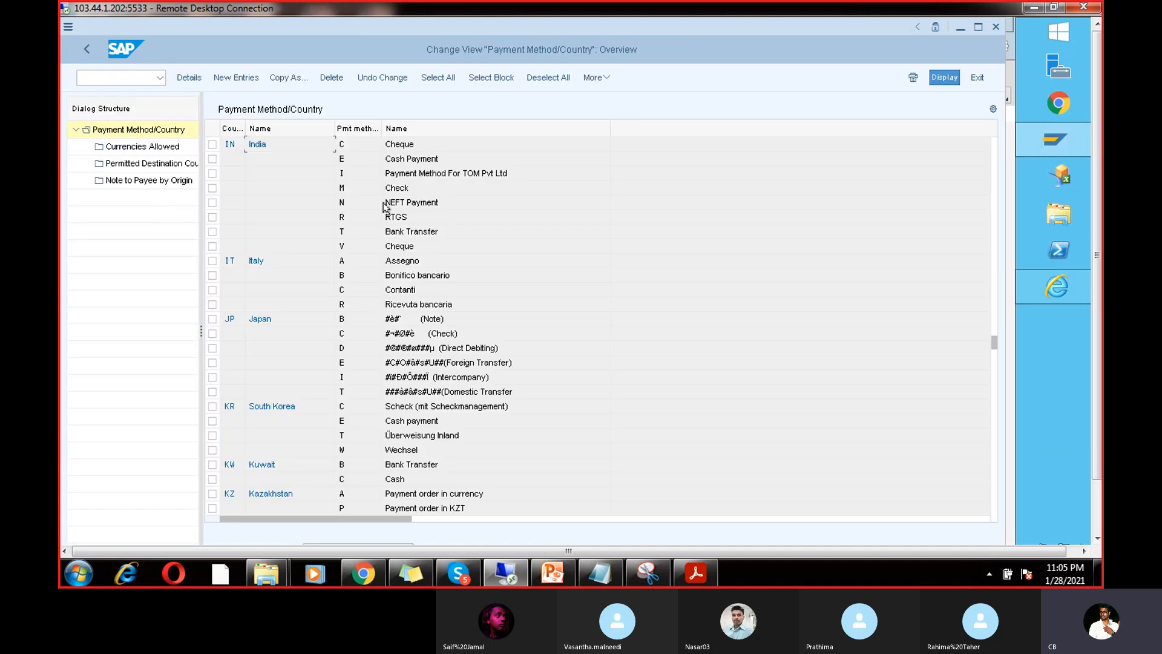
double_click(400, 146)
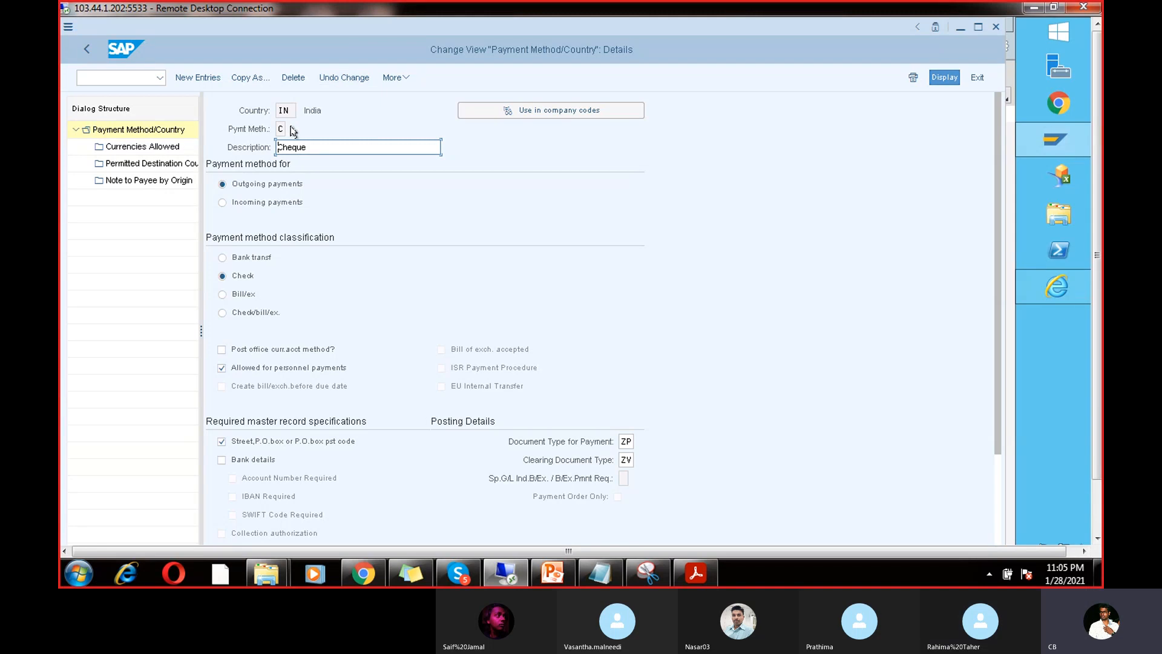
left_click(85, 49)
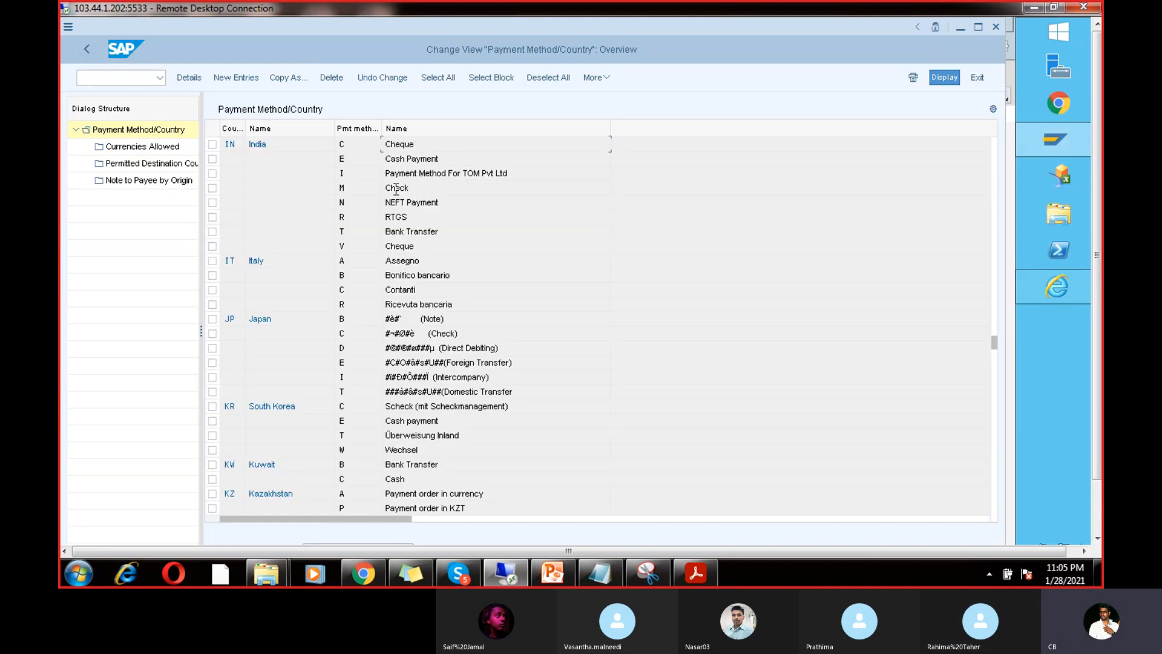
Step: View India's Check and RTGS method details, then bring up the reference PDF guide
double_click(396, 188)
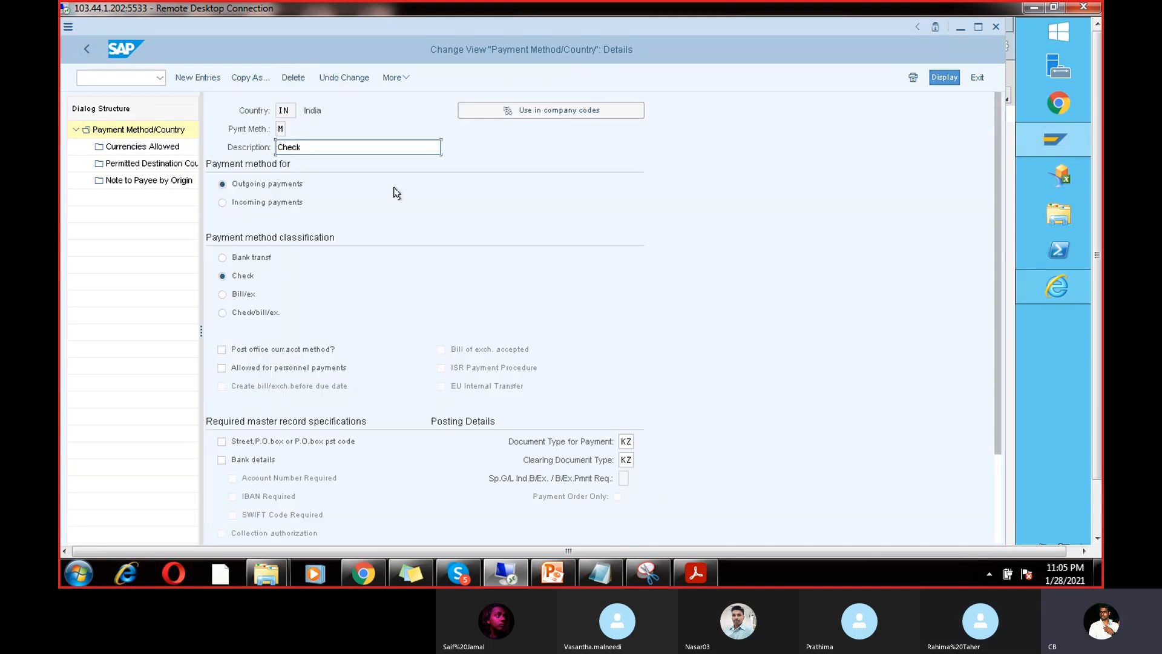
left_click(85, 47)
double_click(401, 218)
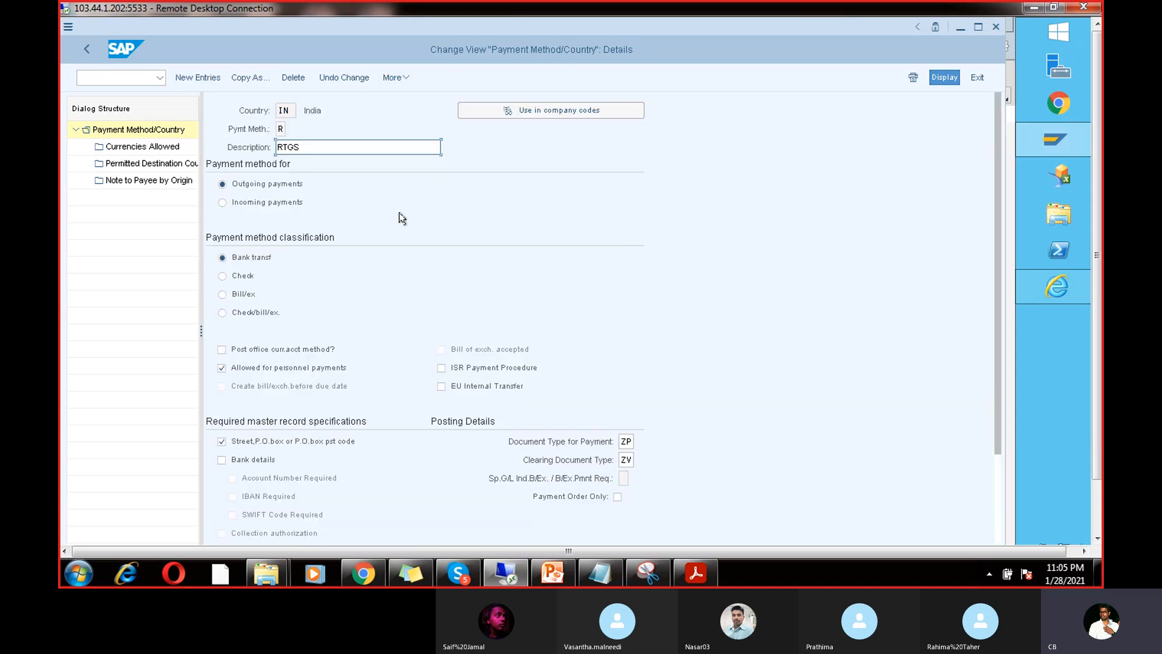
left_click(86, 52)
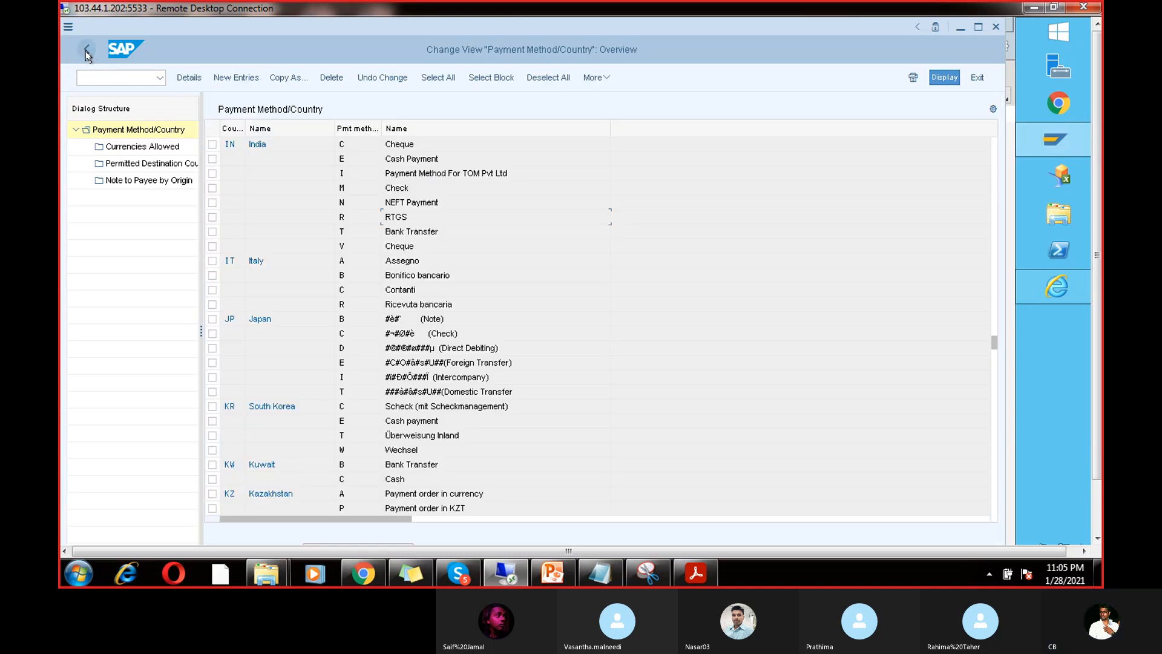
left_click(87, 52)
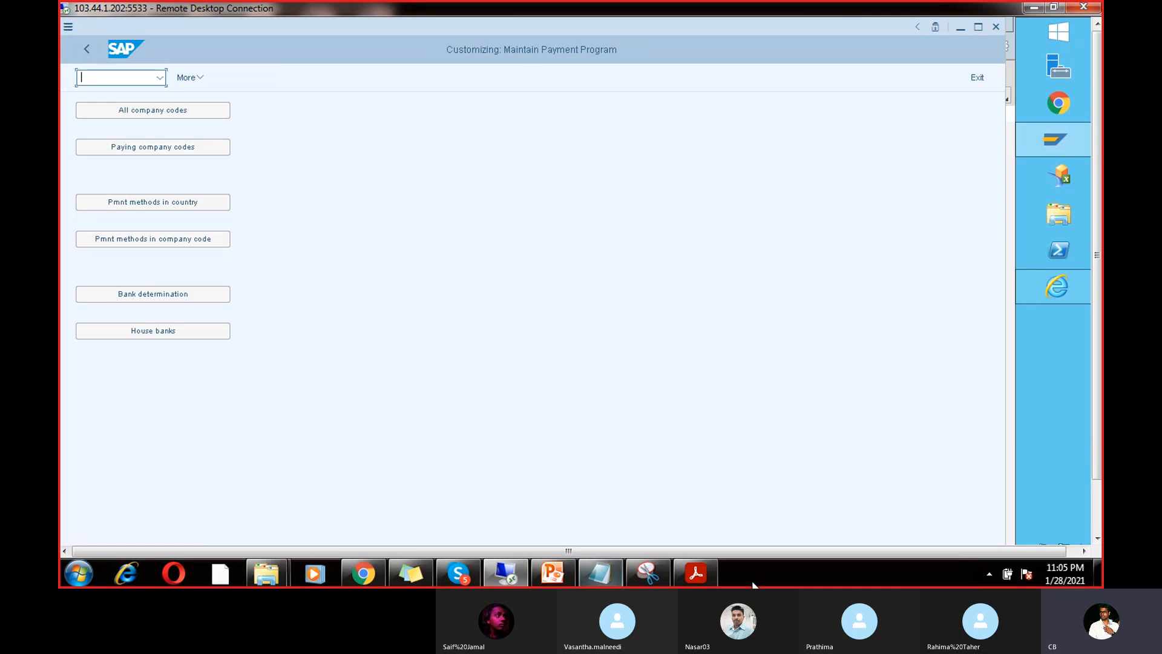
left_click(677, 582)
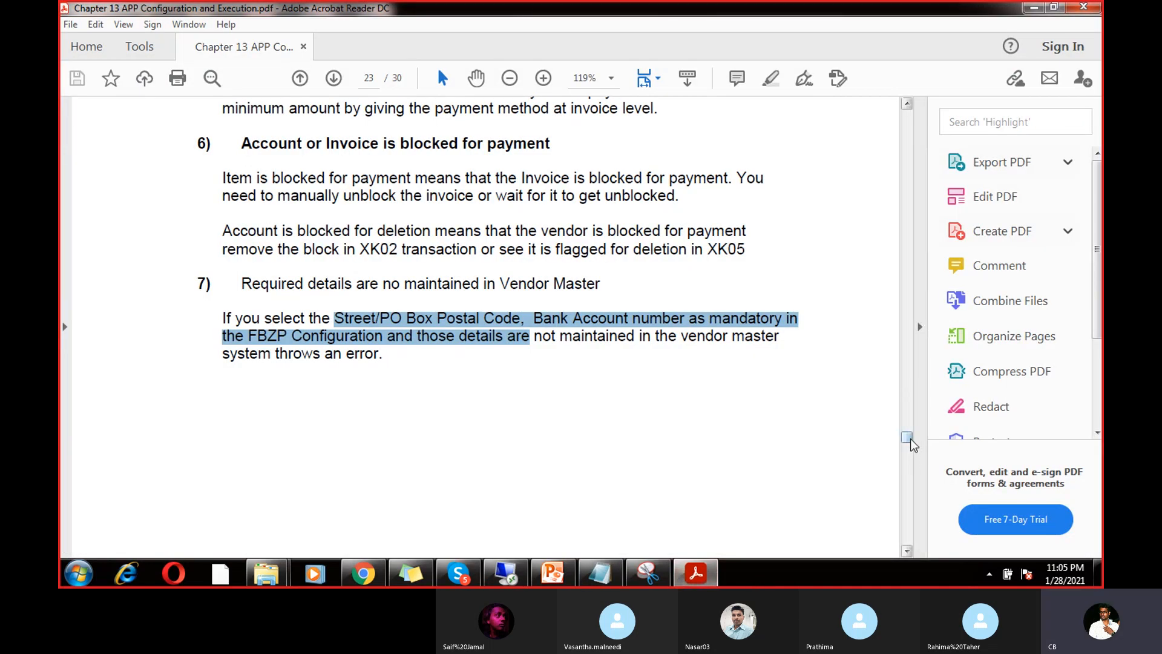
Step: Scroll the PDF guide through its pages 7–10, then switch back to the SAP session
left_click_drag(910, 451, 917, 223)
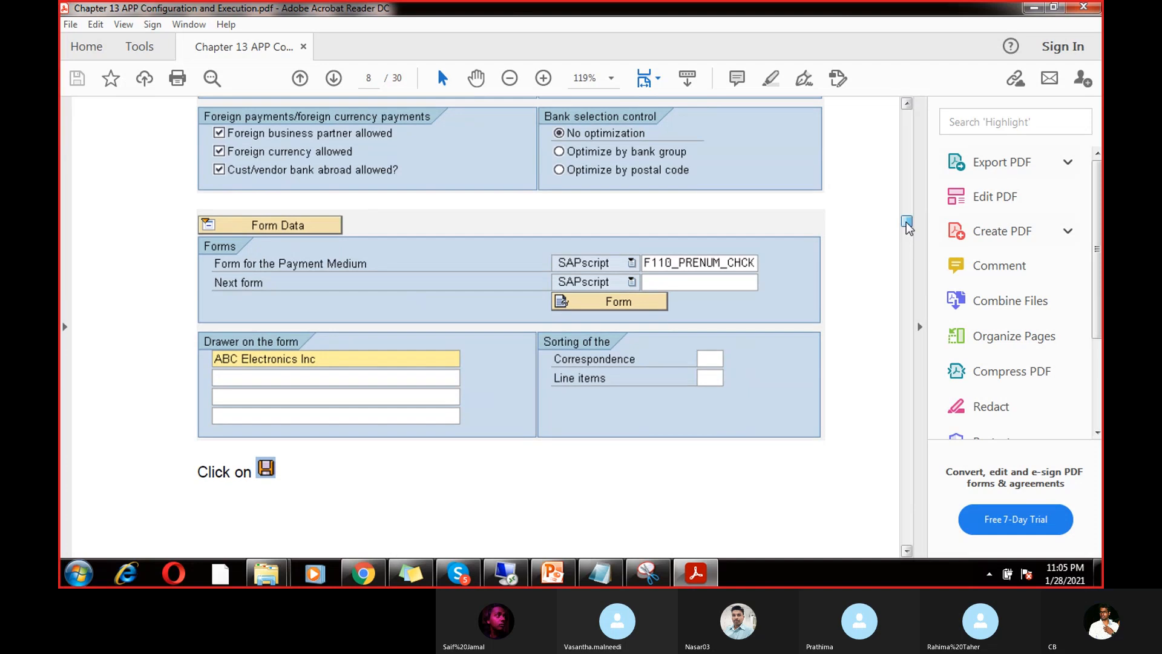
left_click_drag(906, 222, 909, 253)
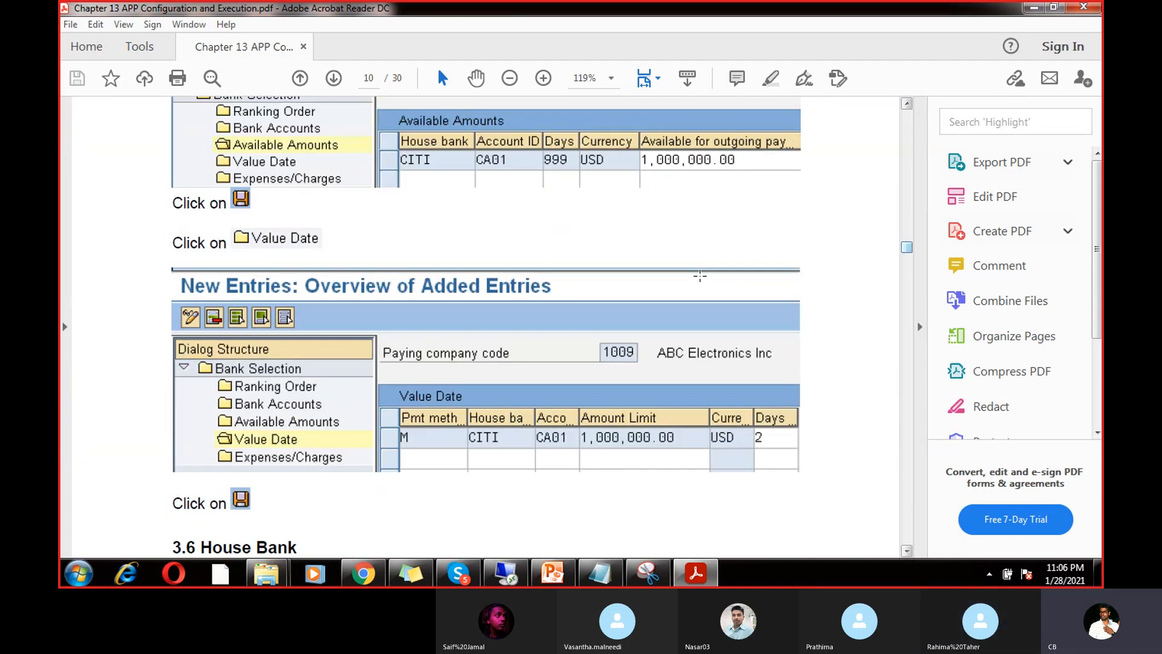
left_click(506, 572)
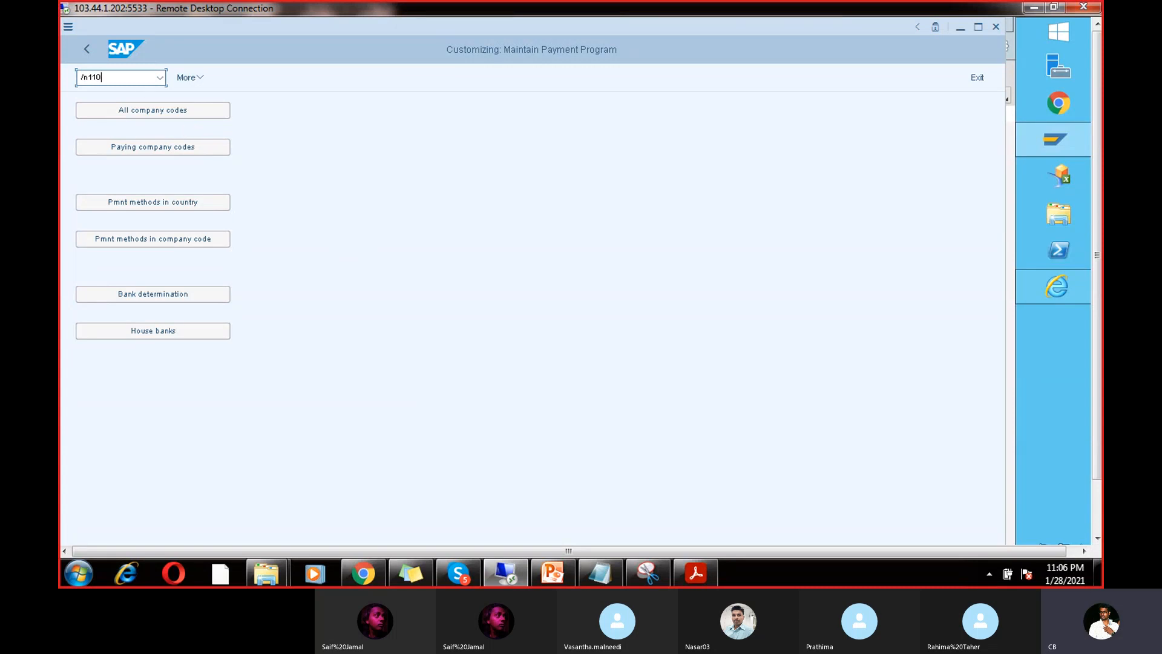
Step: Open F110 to confirm payment run RUN5 was carried out
key("Return")
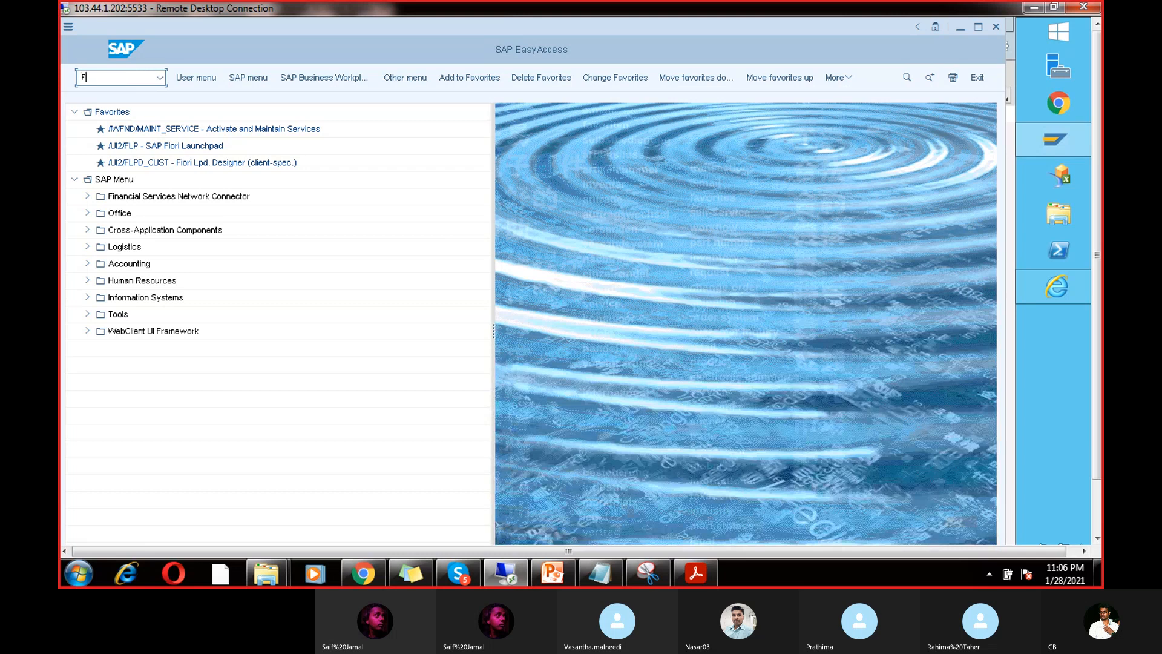
type("110")
key("Return")
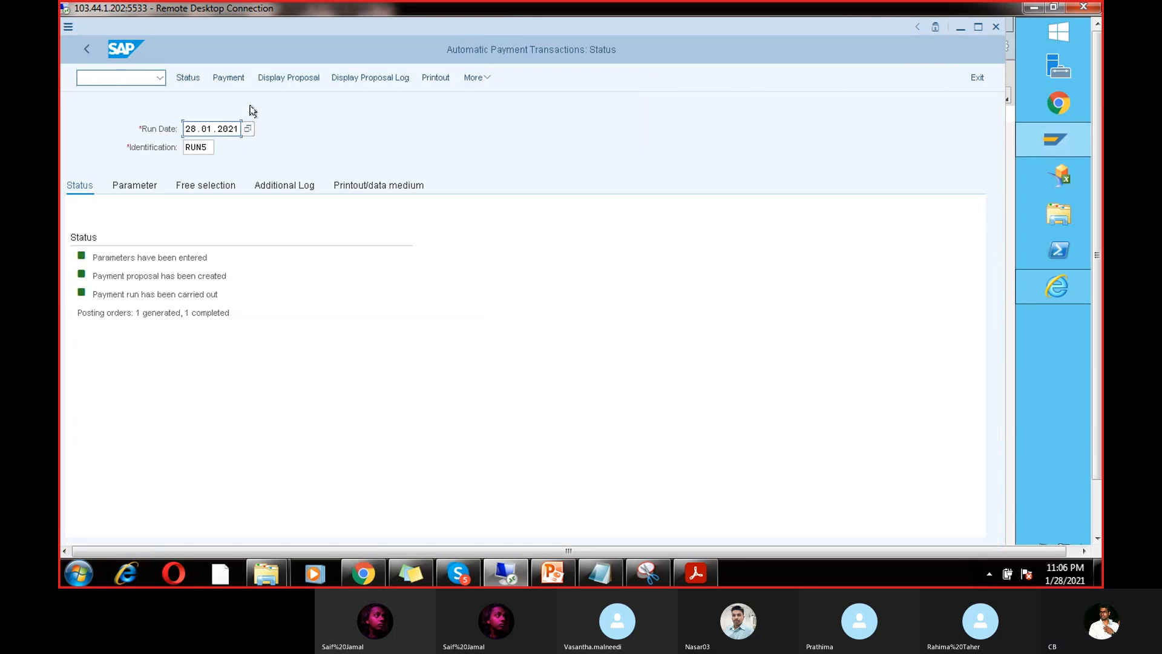
Step: Exit with /n and start FB60 vendor invoice entry
left_click(121, 78)
type("/n")
key("Return")
type("FB60")
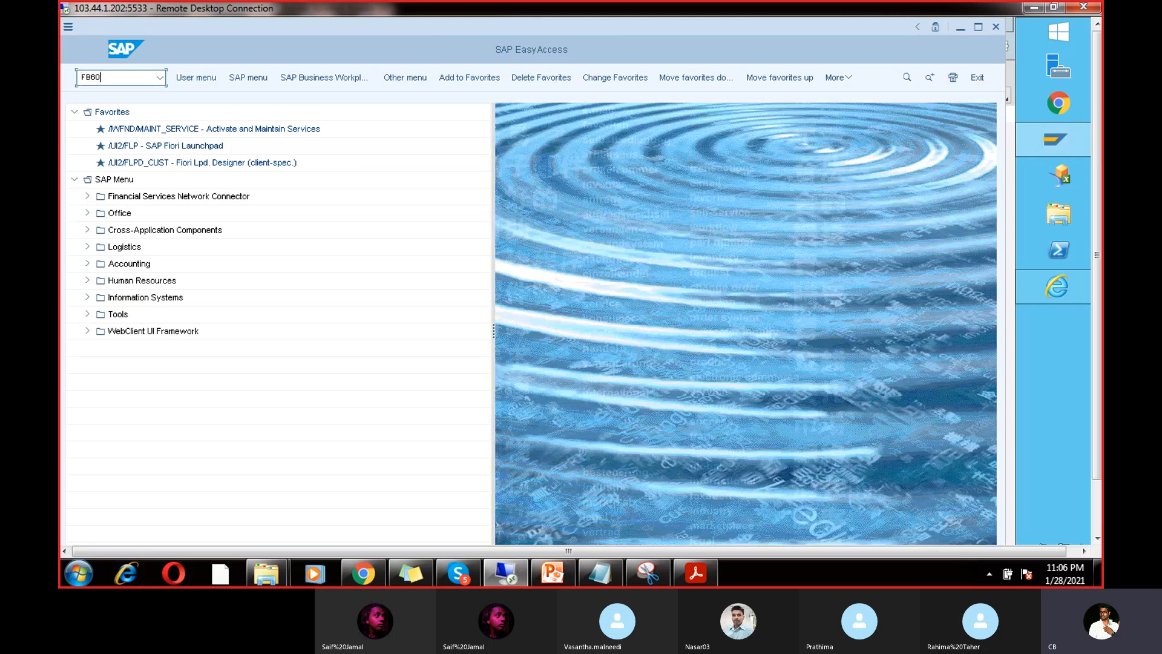
key("Return")
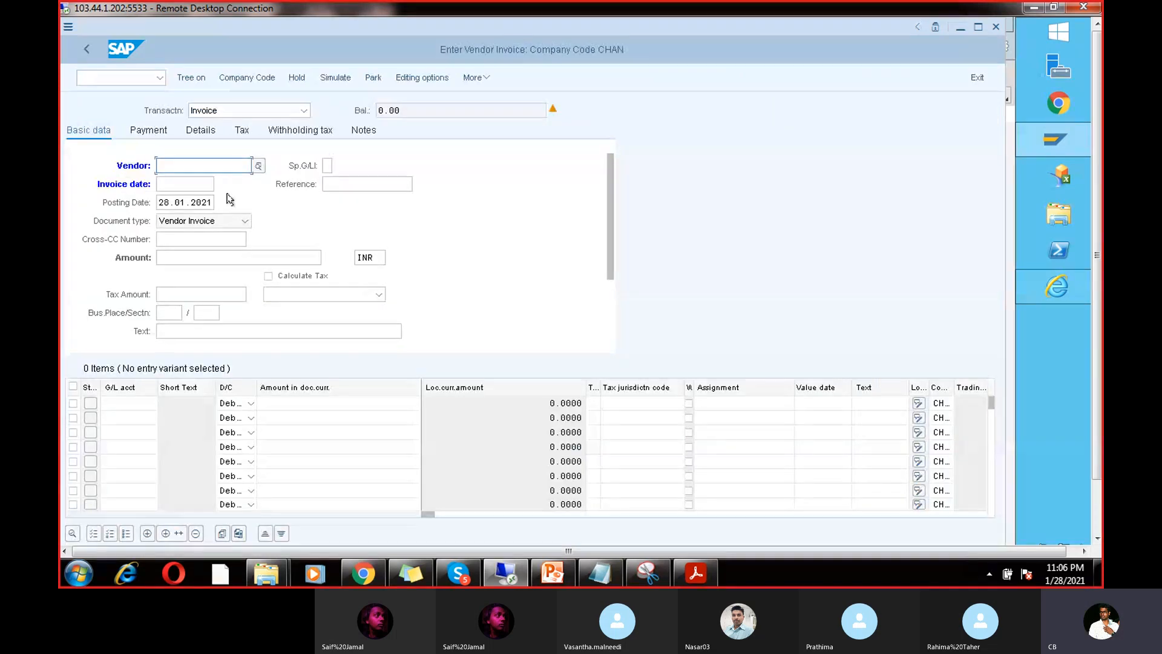
Step: Enter the vendor, invoice date 28.01.2021, amount 1000 and an invoice reference
type("7614")
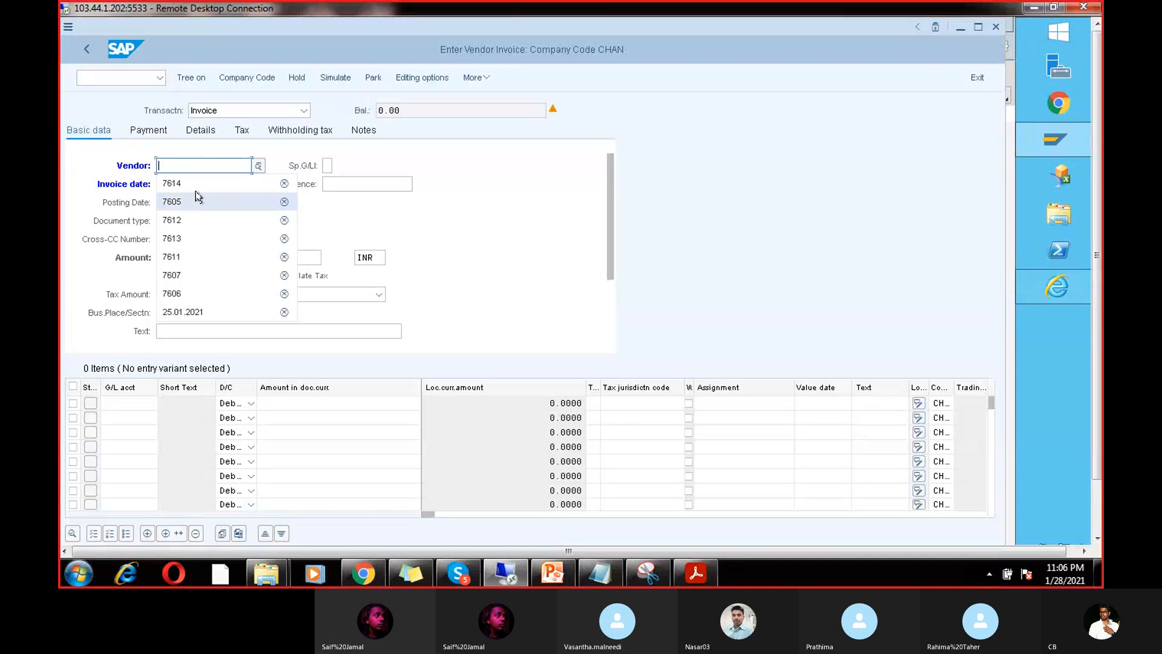
left_click(193, 184)
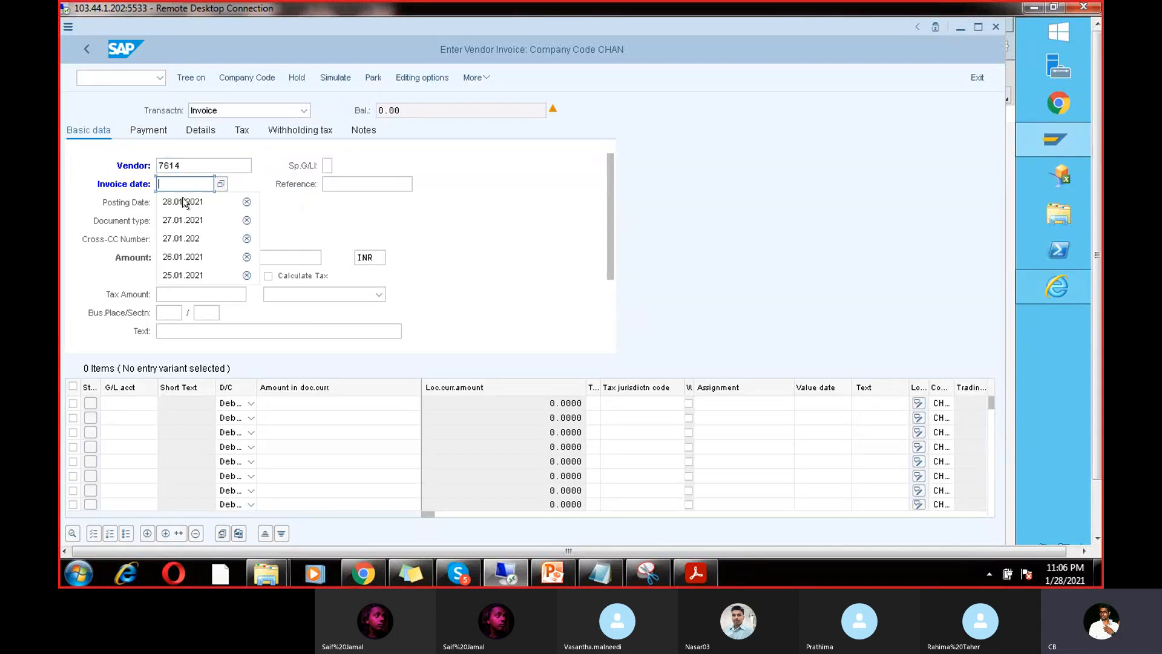
left_click(183, 202)
left_click(200, 257)
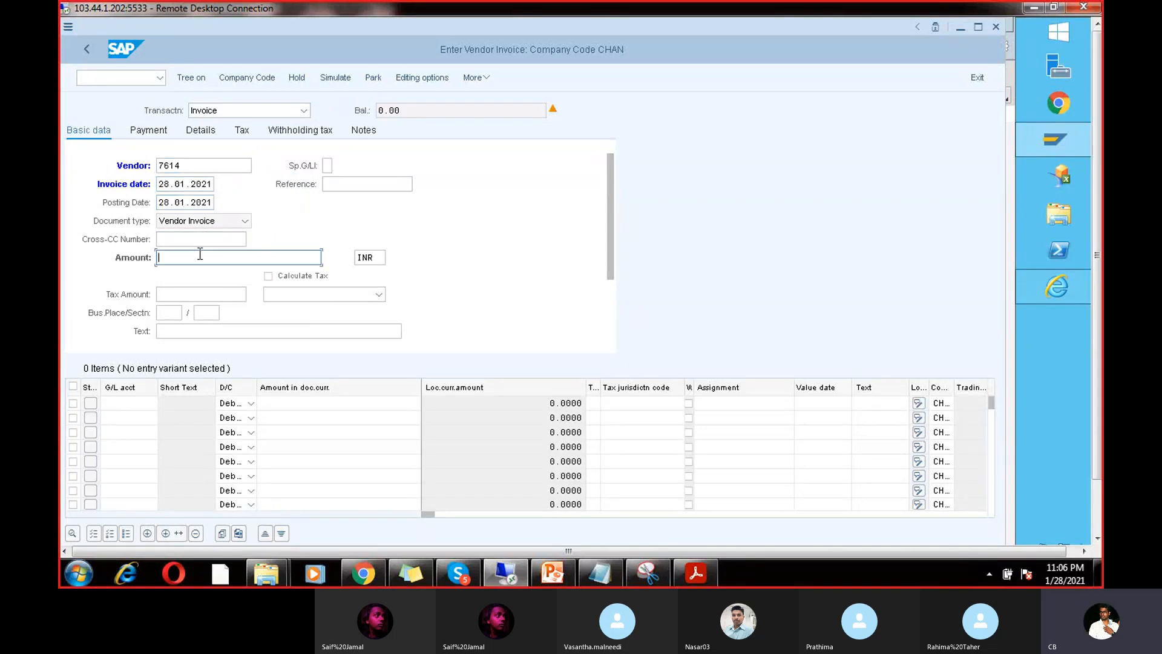
left_click(206, 291)
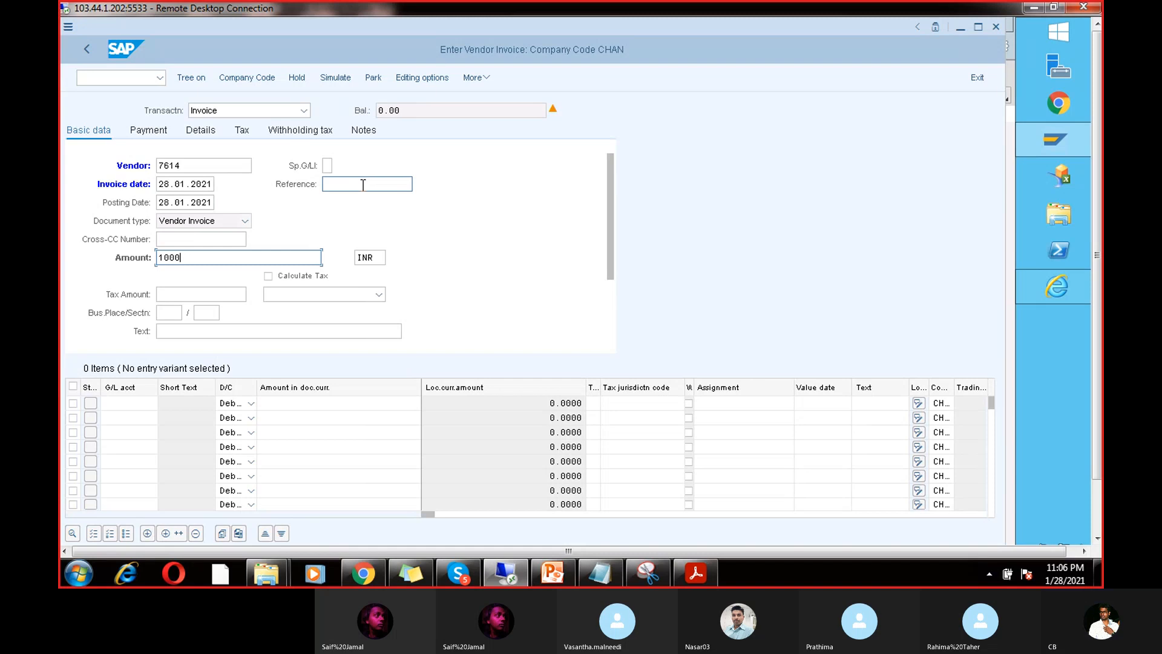
left_click(363, 184)
left_click(350, 204)
Step: Add a G/L 200101 line for 1000 with text TEST, check the payment method, and post
left_click(139, 404)
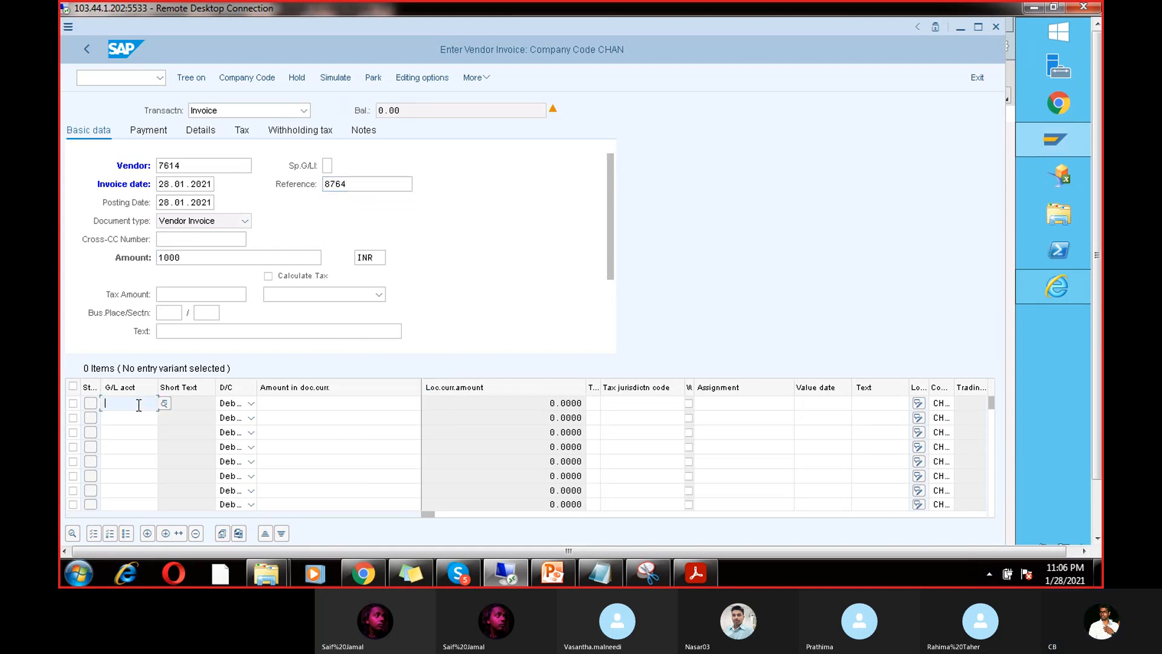
left_click(132, 420)
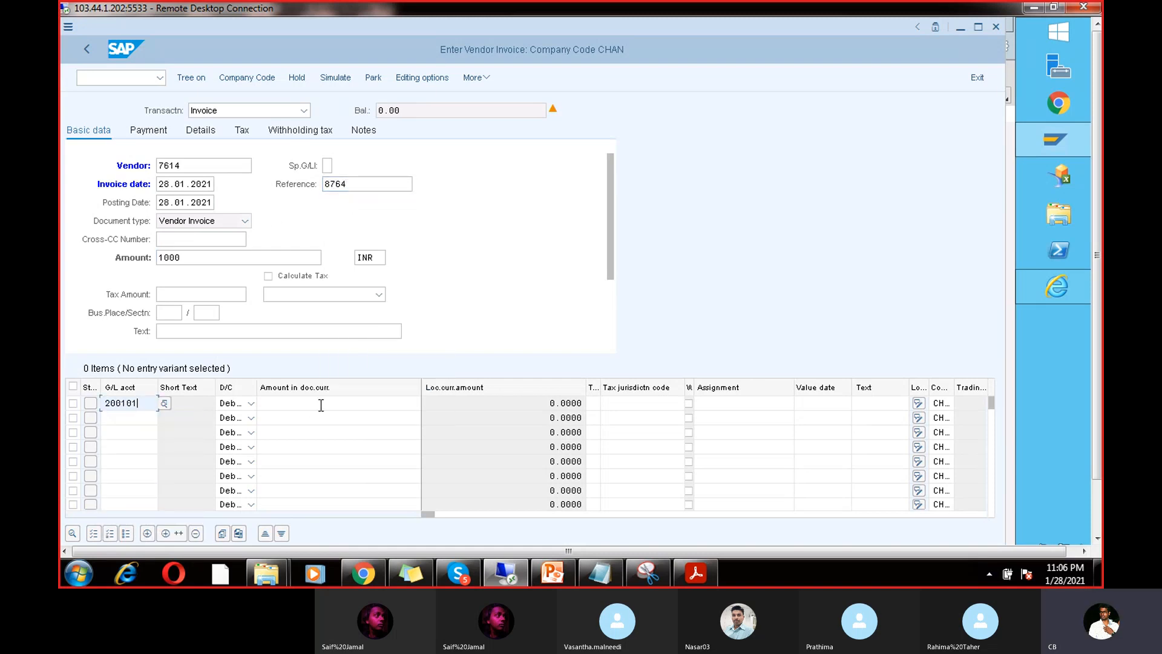
left_click(321, 405)
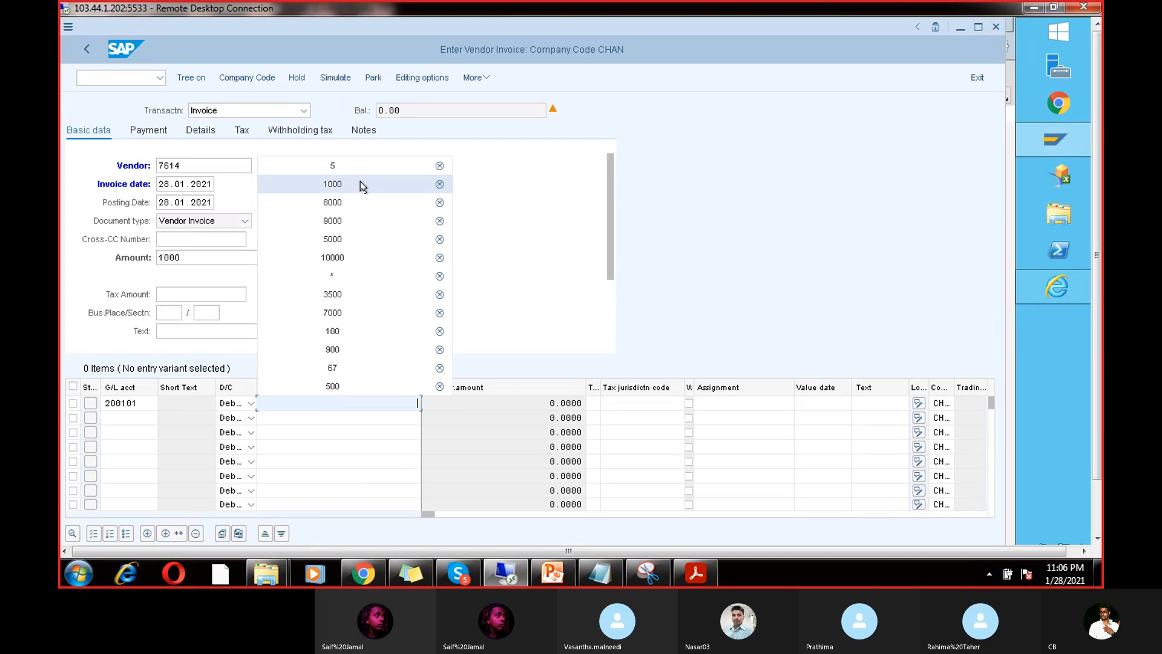
left_click(363, 185)
left_click(888, 402)
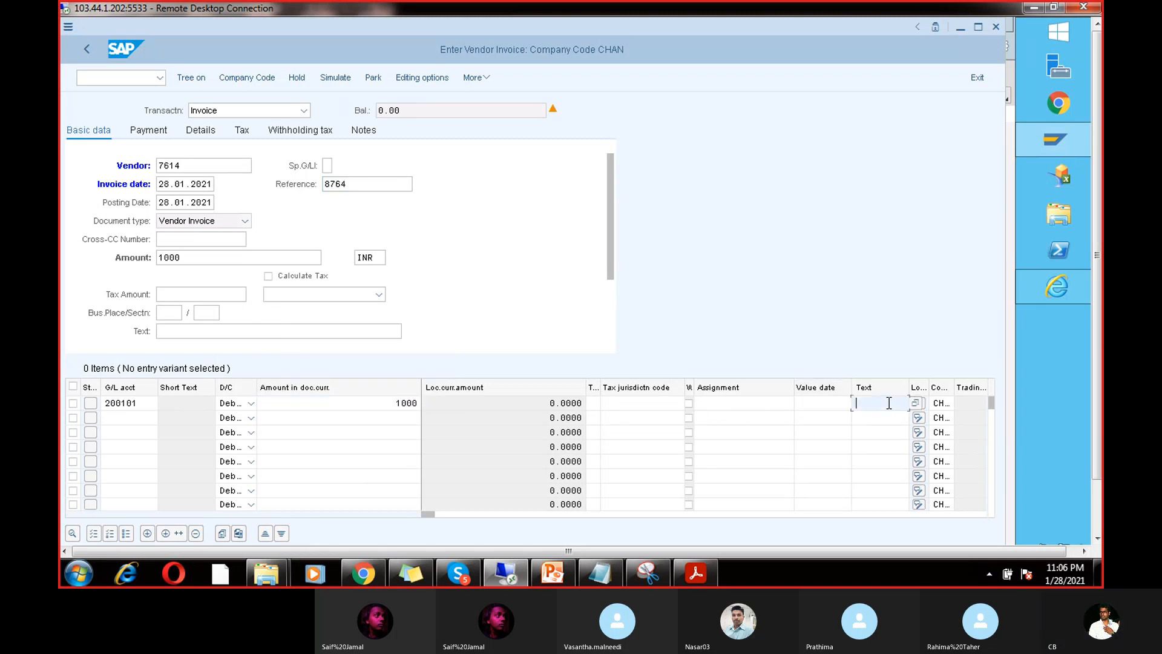
left_click(890, 416)
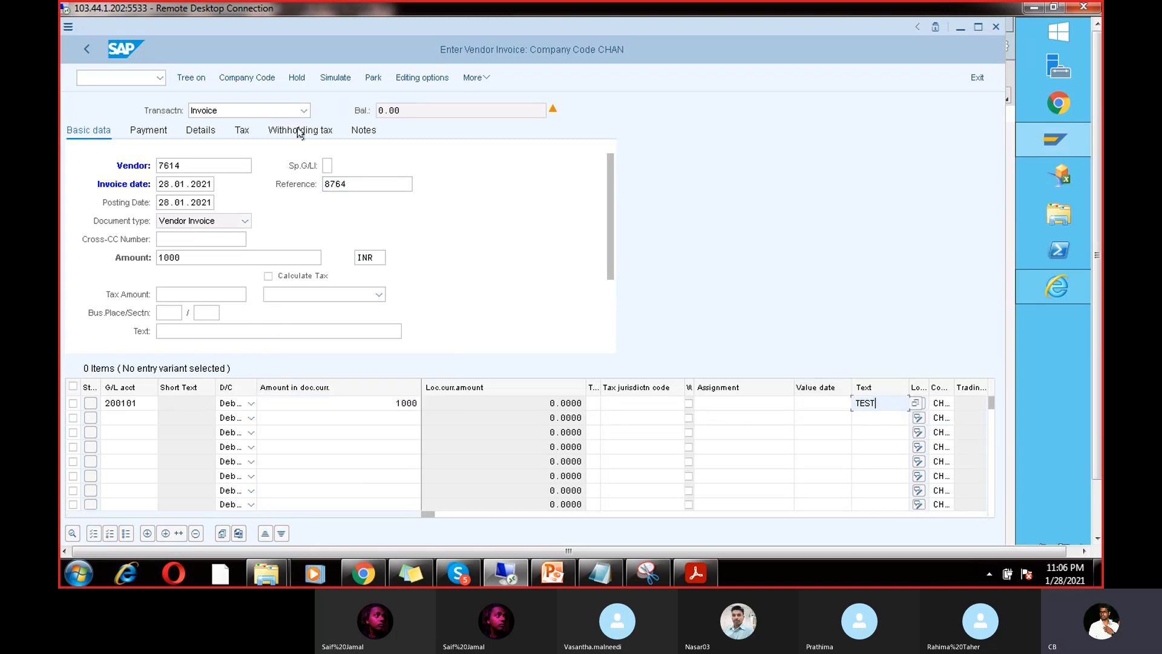
left_click(159, 131)
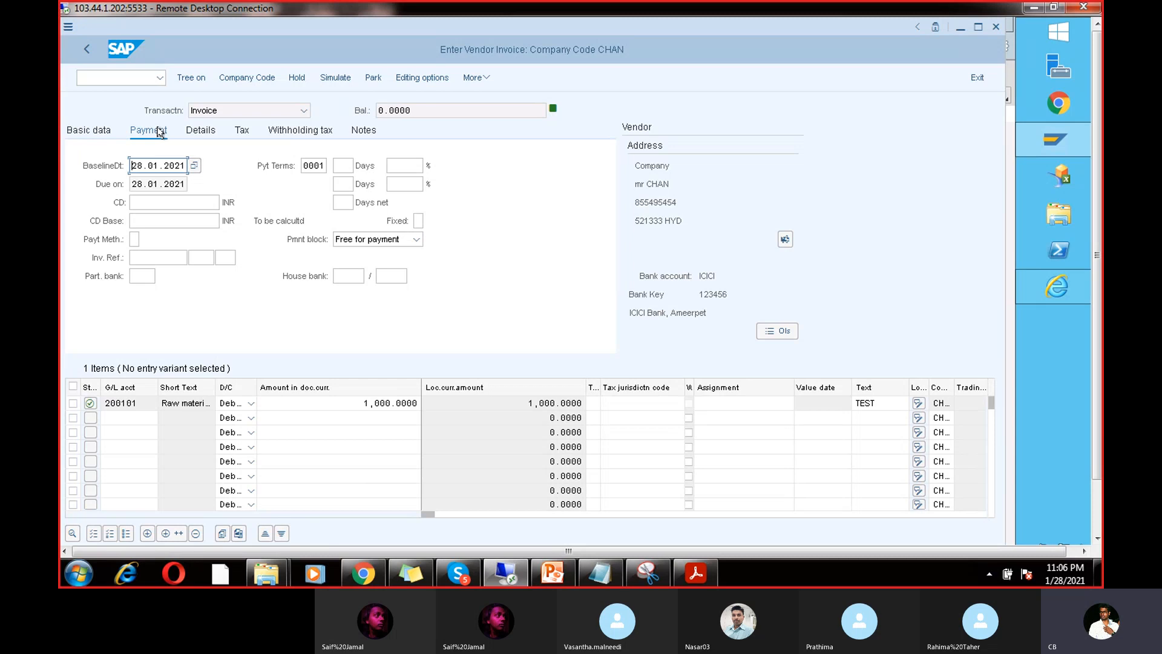
left_click(135, 240)
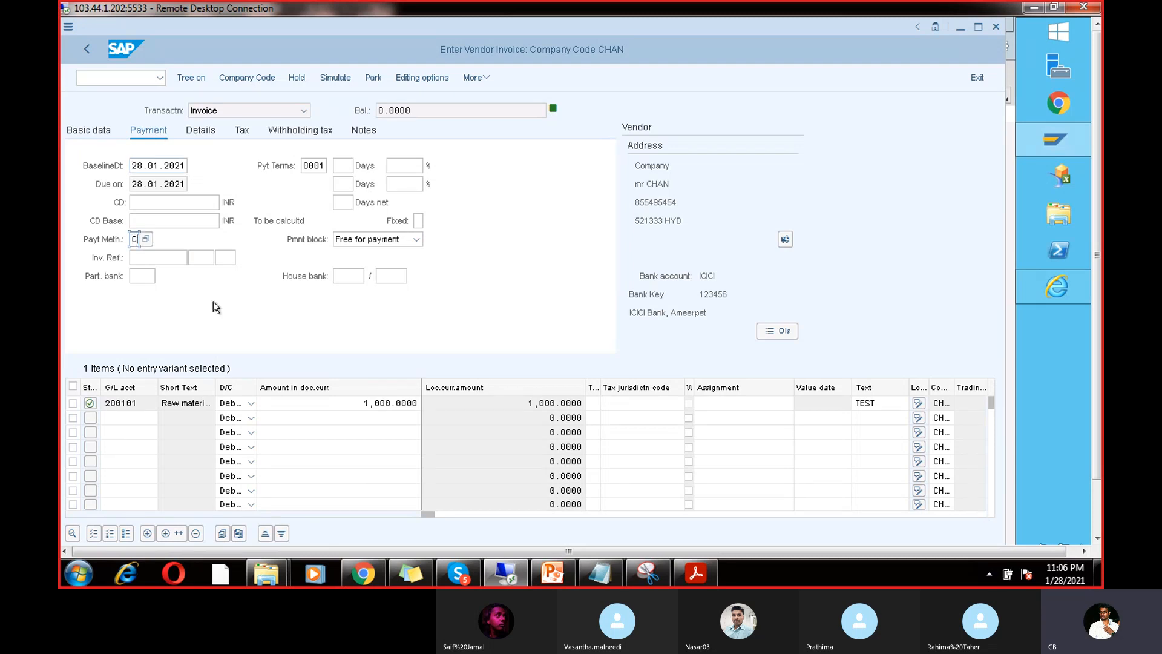
key("ctrl+s")
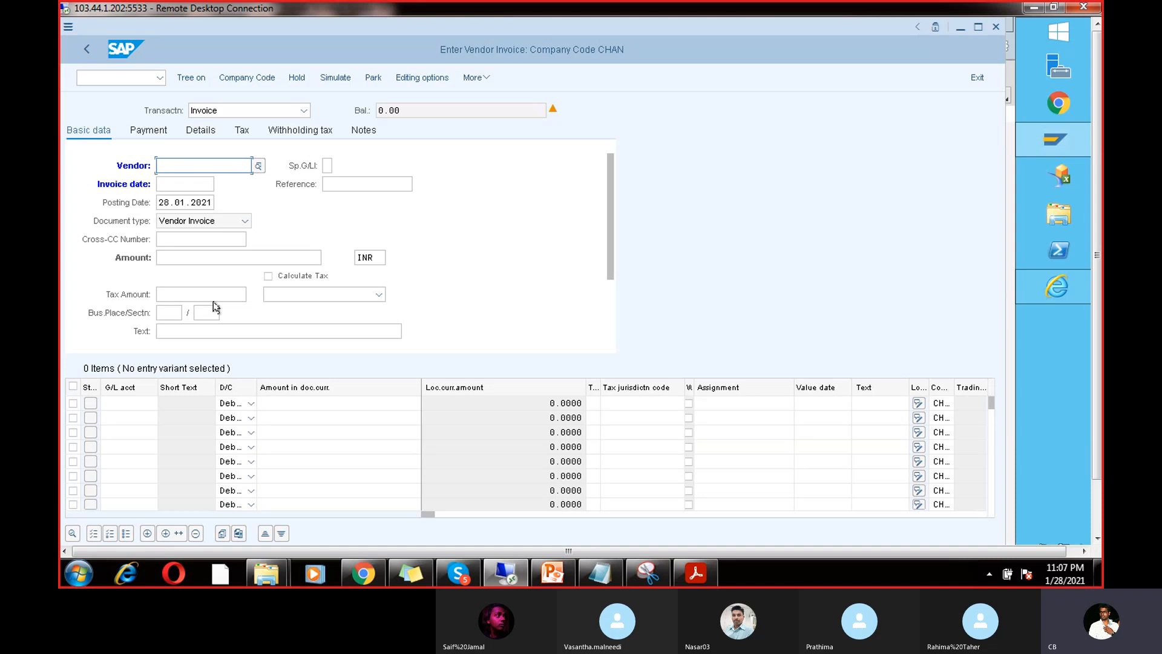
Step: Open F110 and change the run identification to RUN6
left_click(138, 79)
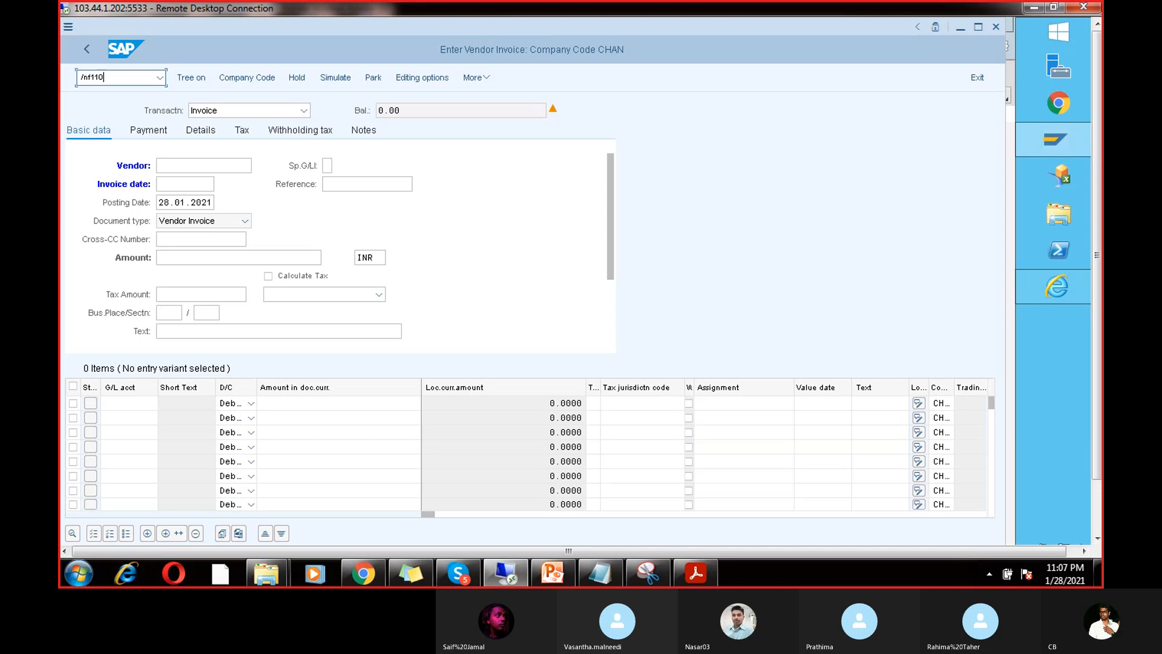
key("Return")
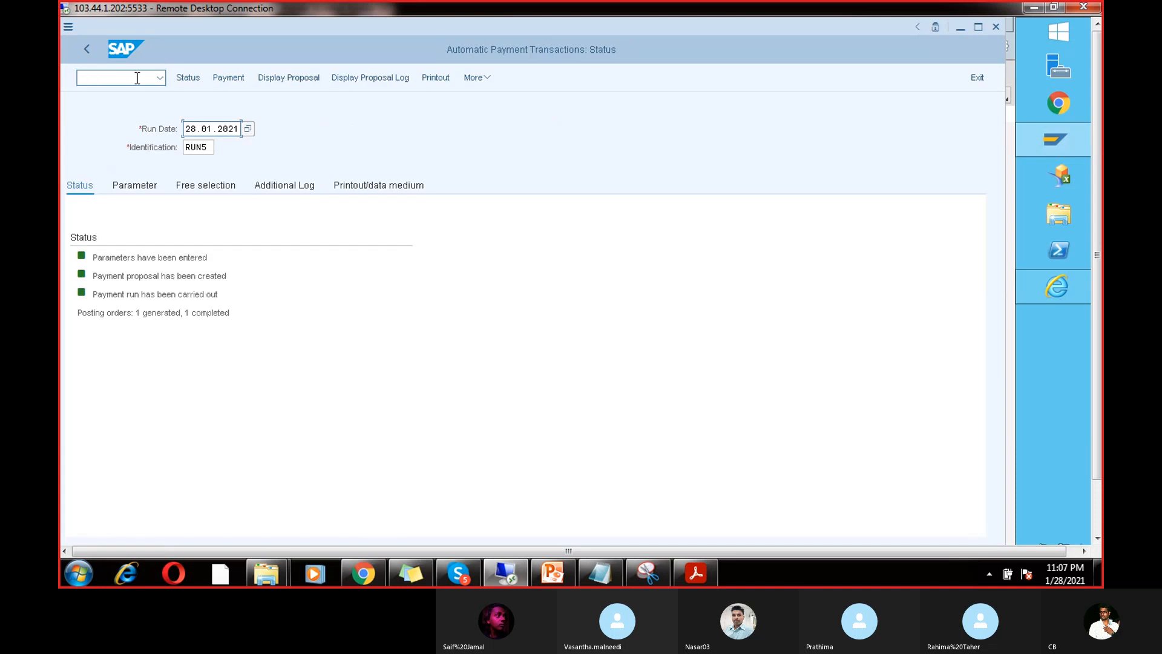
left_click(215, 149)
key("BackSpace")
type("6")
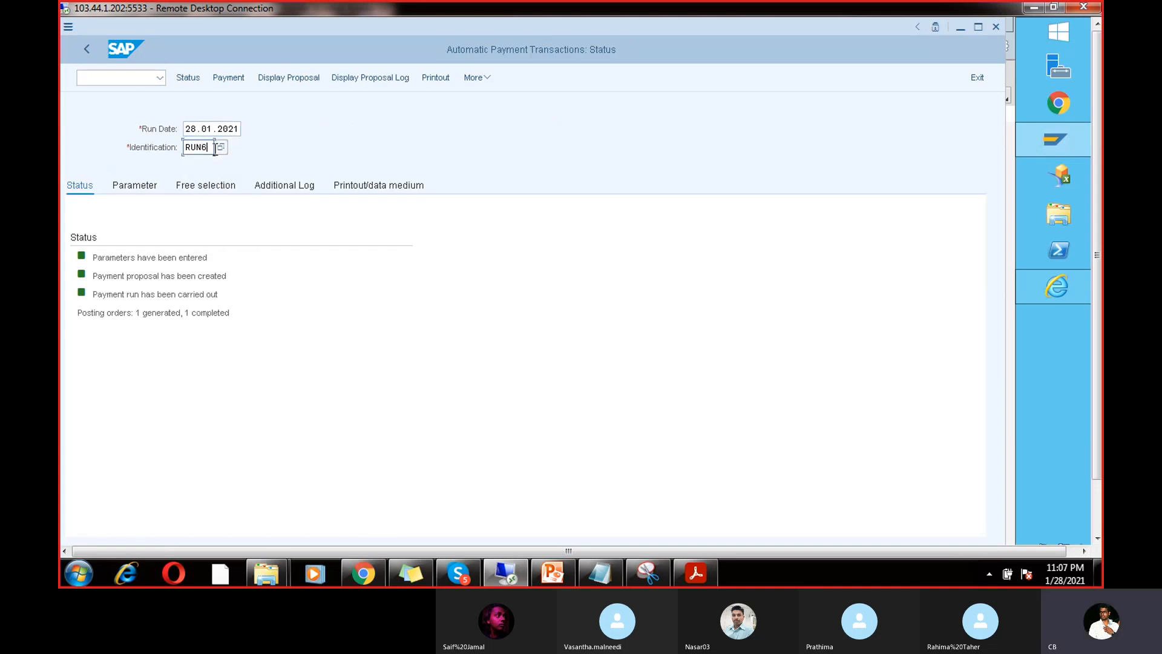
key("Return")
Step: Set parameters: company code CHAN, payment methods V and C, next date 05.02.2021, and the vendor
left_click(144, 190)
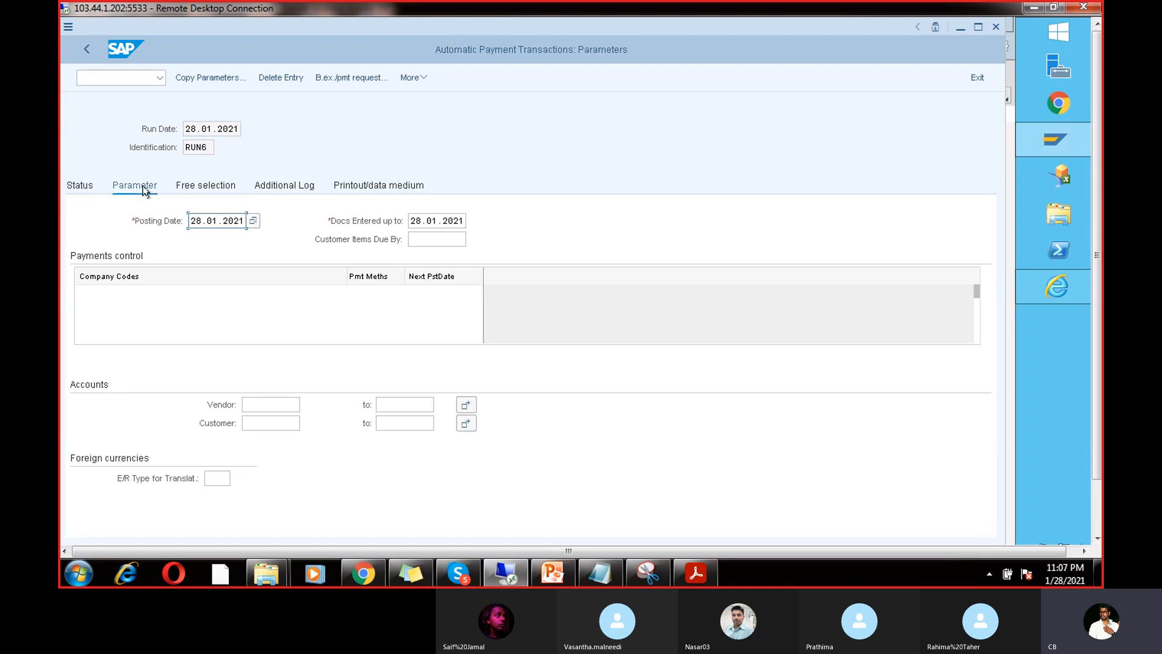
left_click(115, 292)
left_click(111, 308)
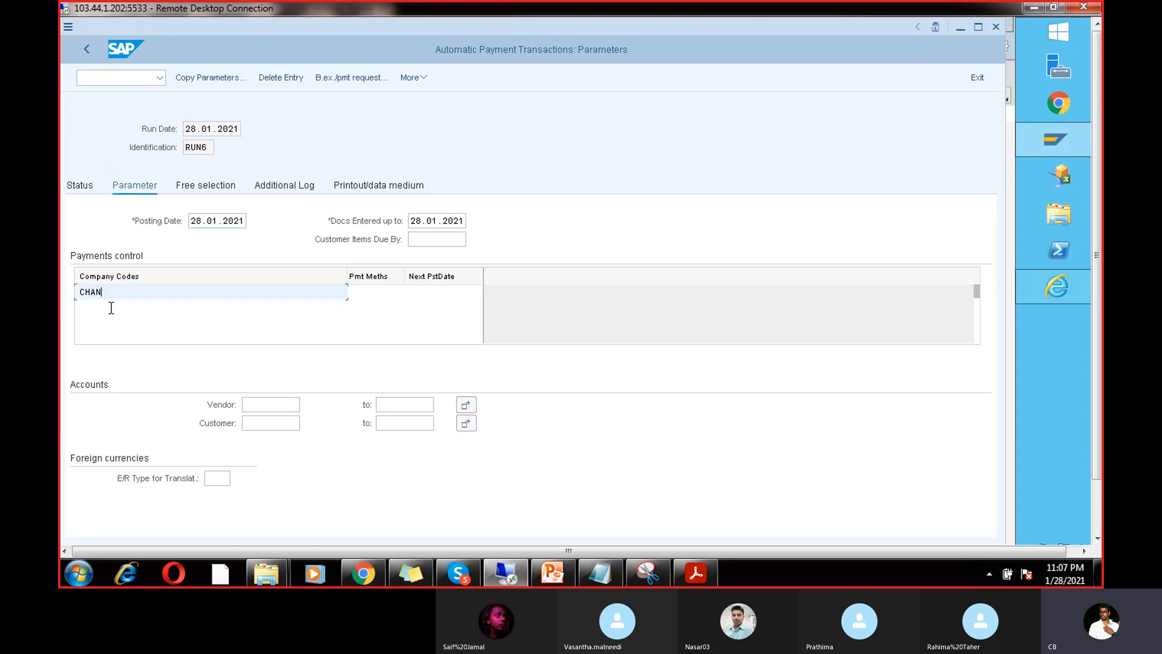
left_click(375, 296)
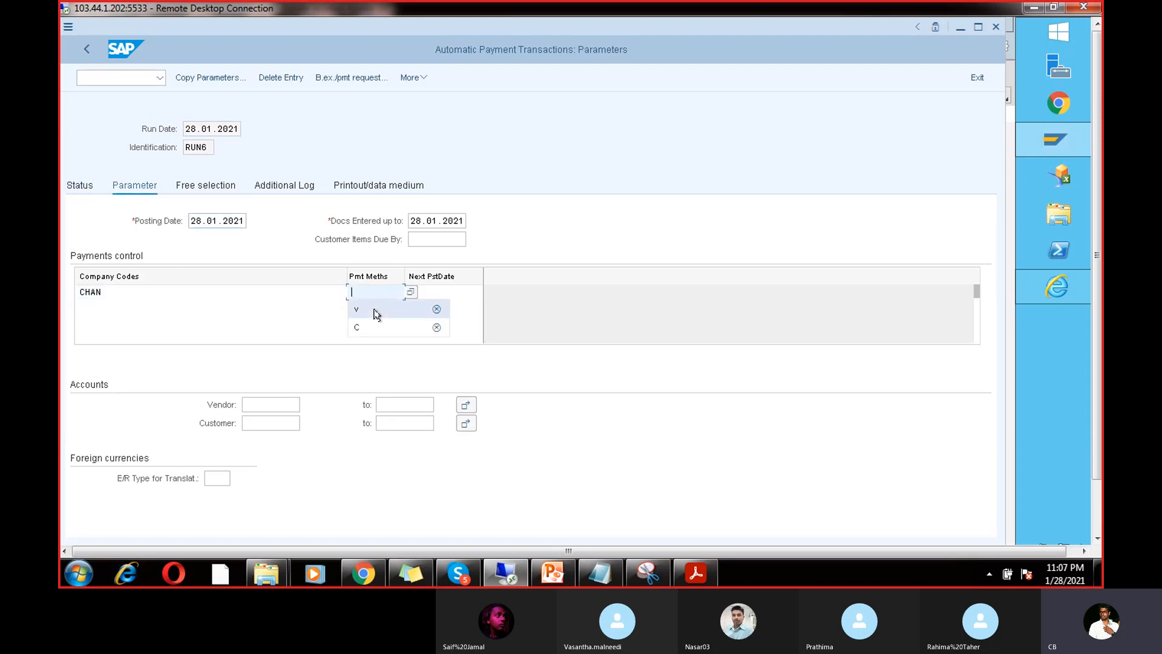
left_click(375, 311)
left_click(429, 292)
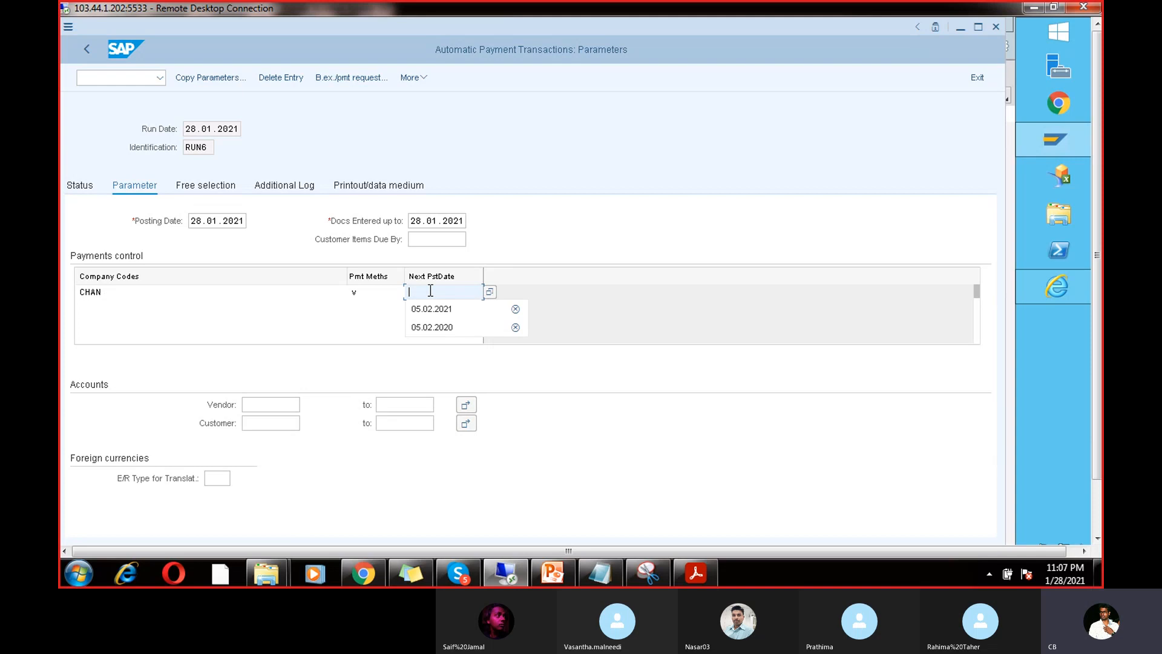
left_click(435, 309)
left_click(271, 404)
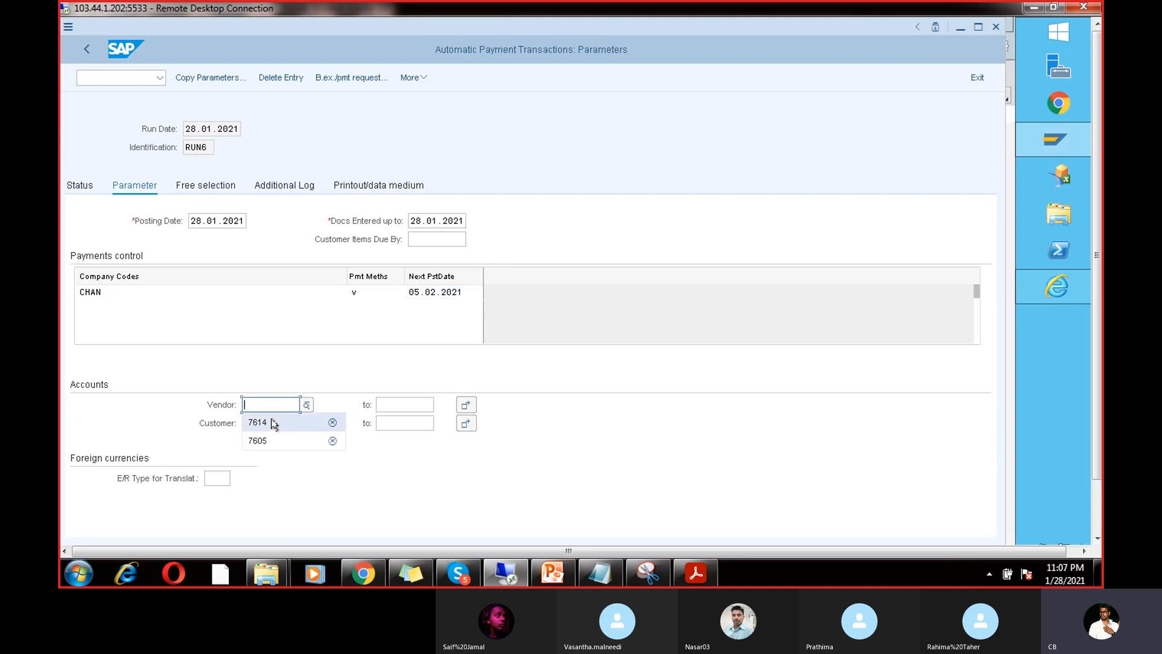
left_click(271, 418)
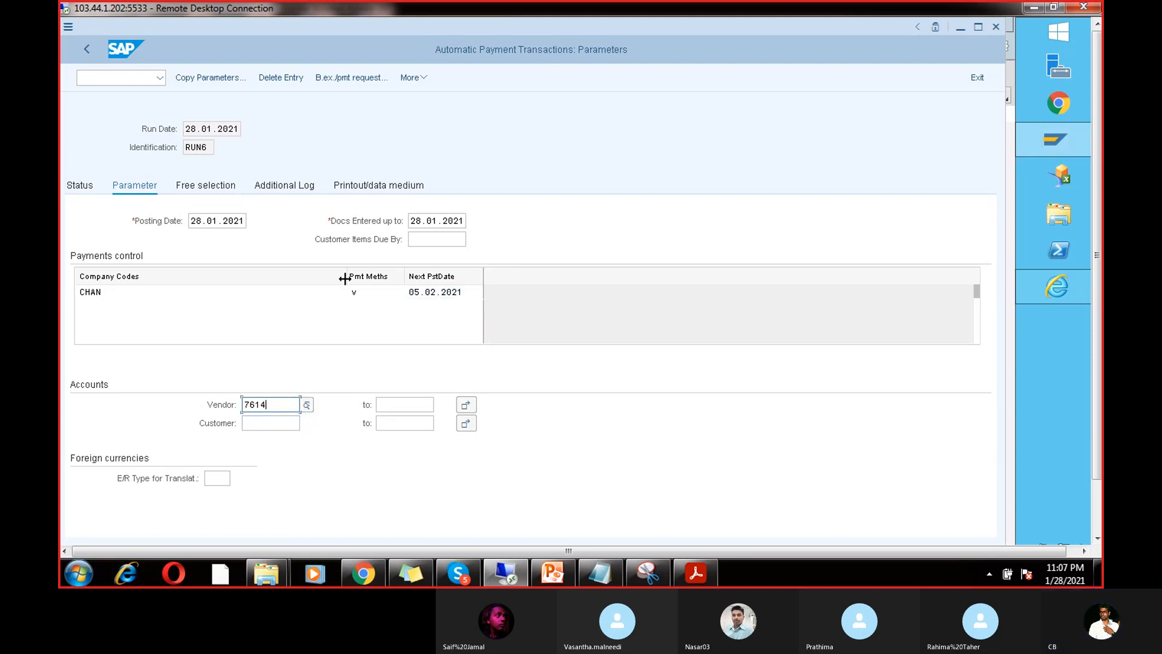
left_click(367, 294)
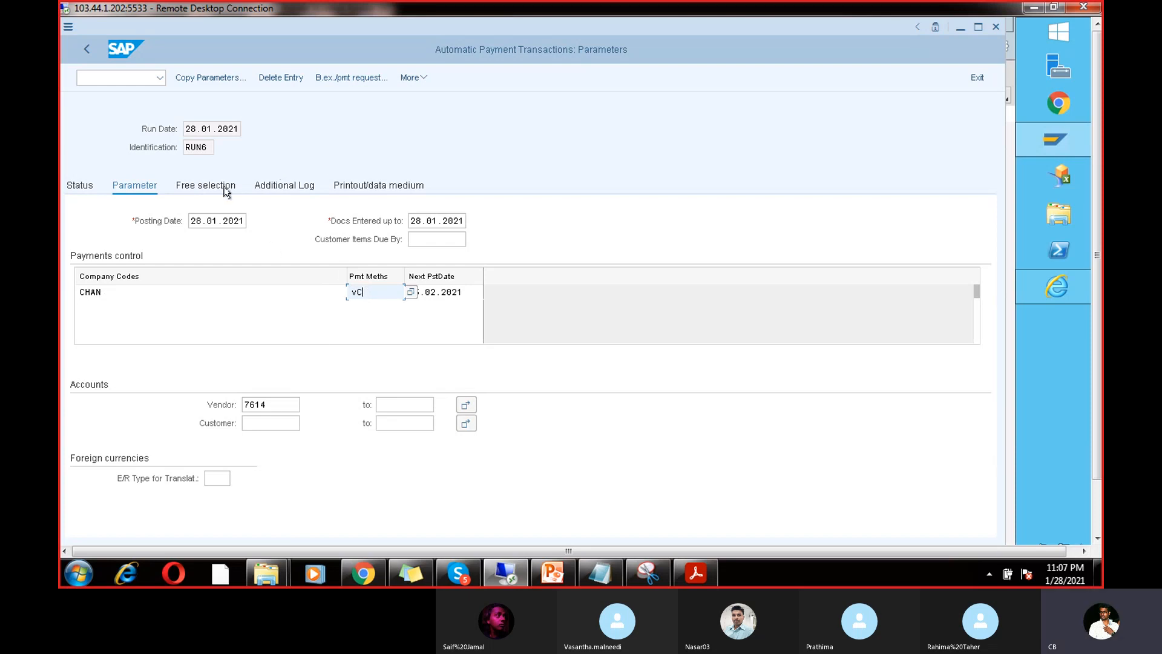
Step: Enable due date check and payment method logging for the vendor, then save the parameters
left_click(272, 186)
left_click(80, 258)
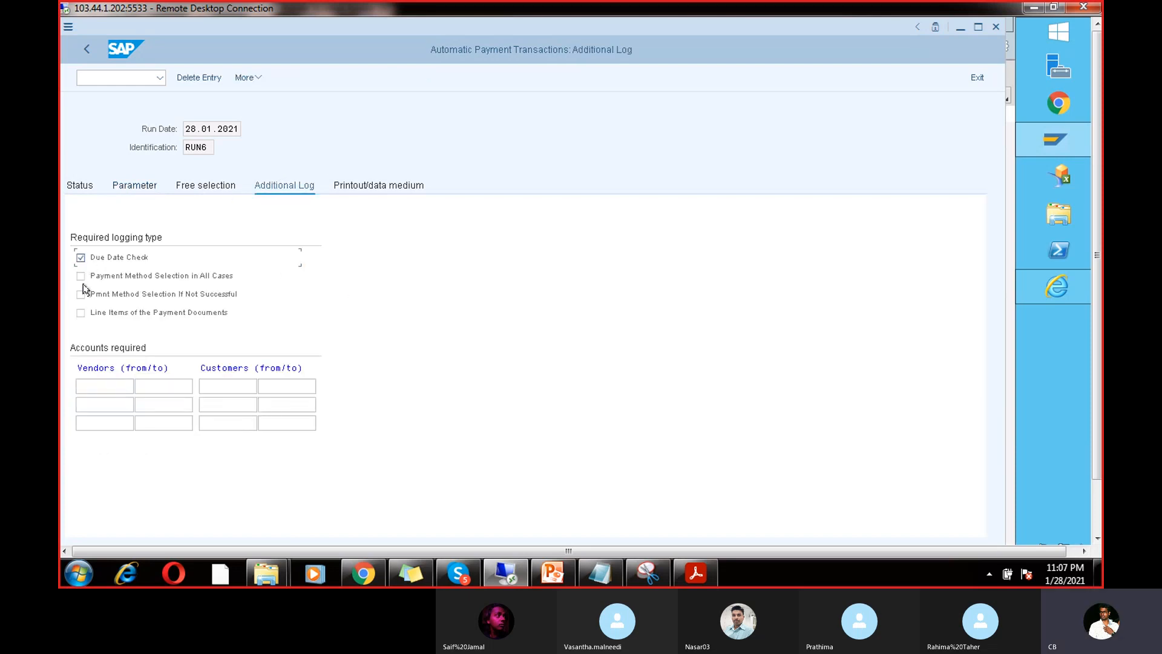
left_click(81, 294)
left_click(104, 386)
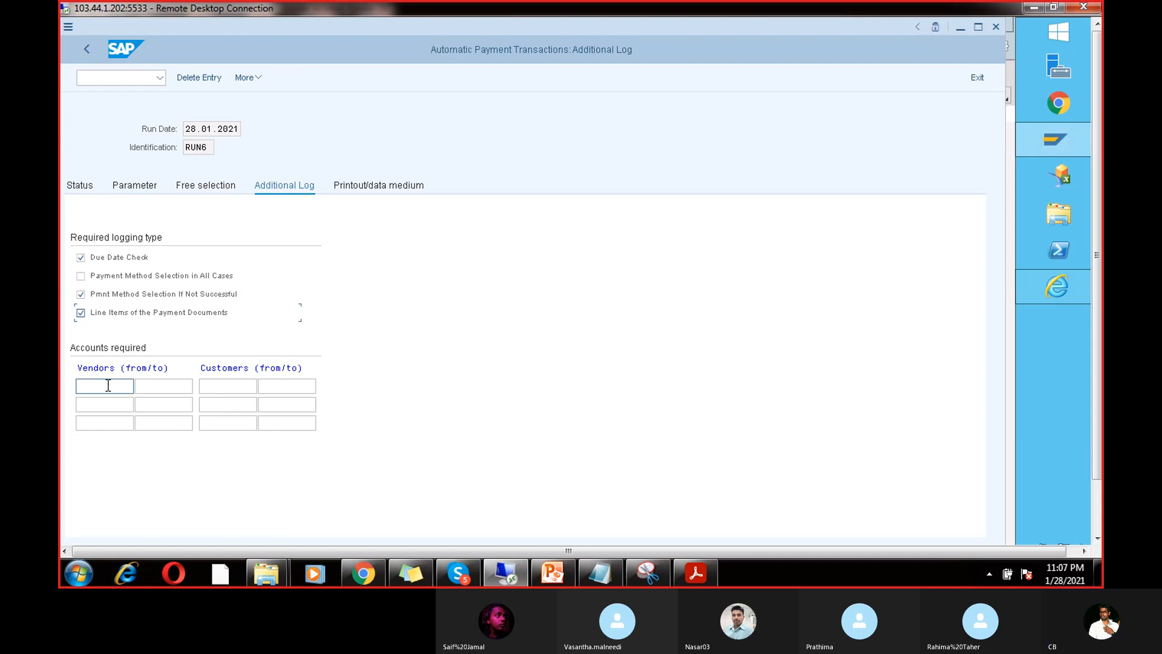
type("7614")
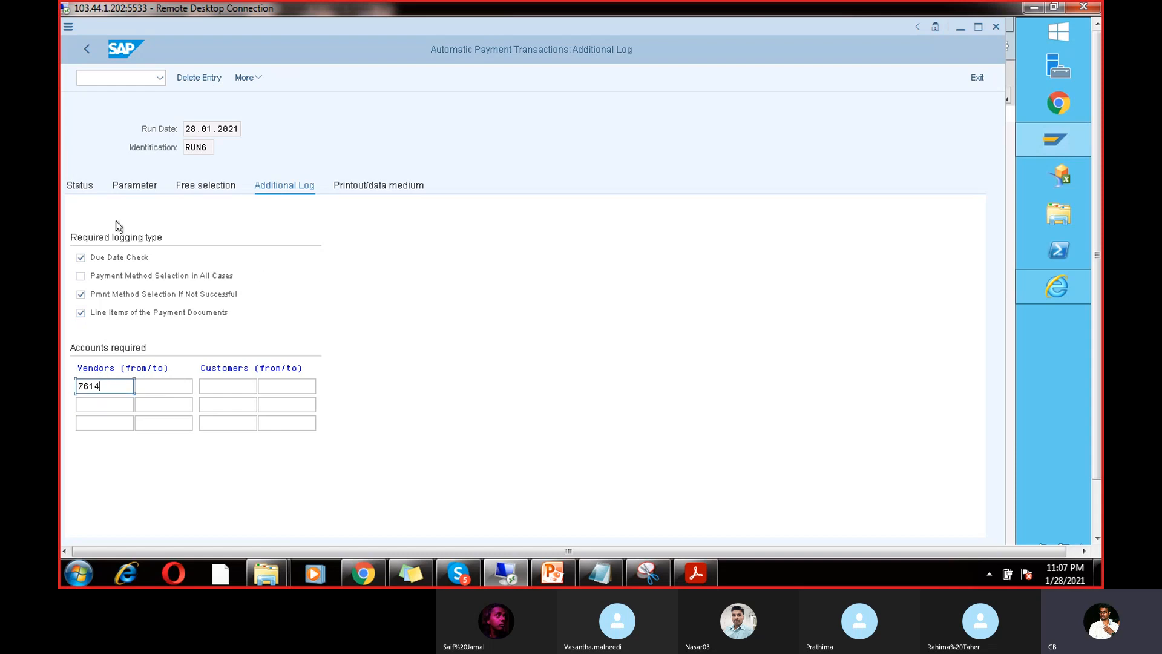
left_click(79, 185)
left_click(270, 303)
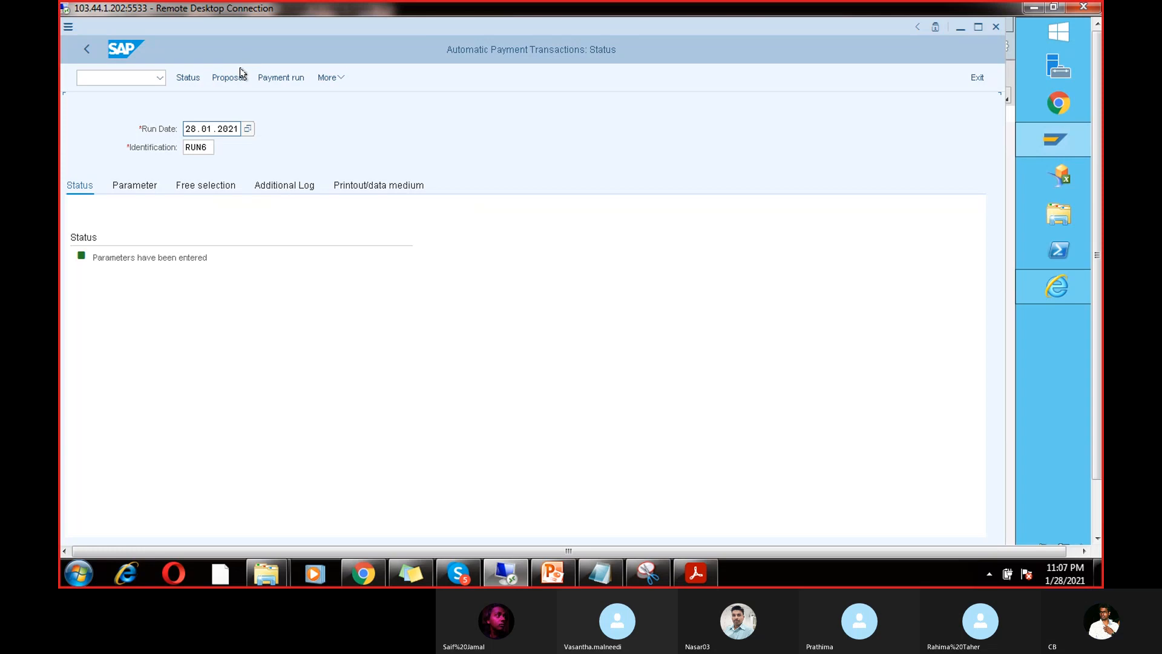
Step: Schedule the RUN6 payment proposal to start immediately
left_click(239, 75)
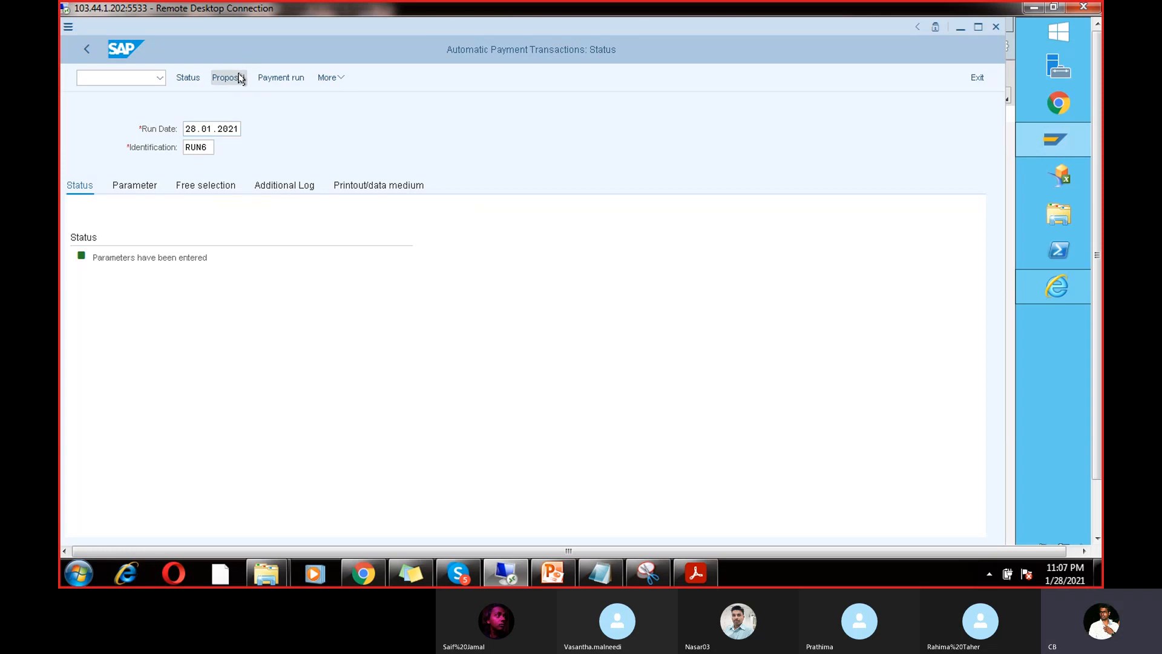
left_click(302, 306)
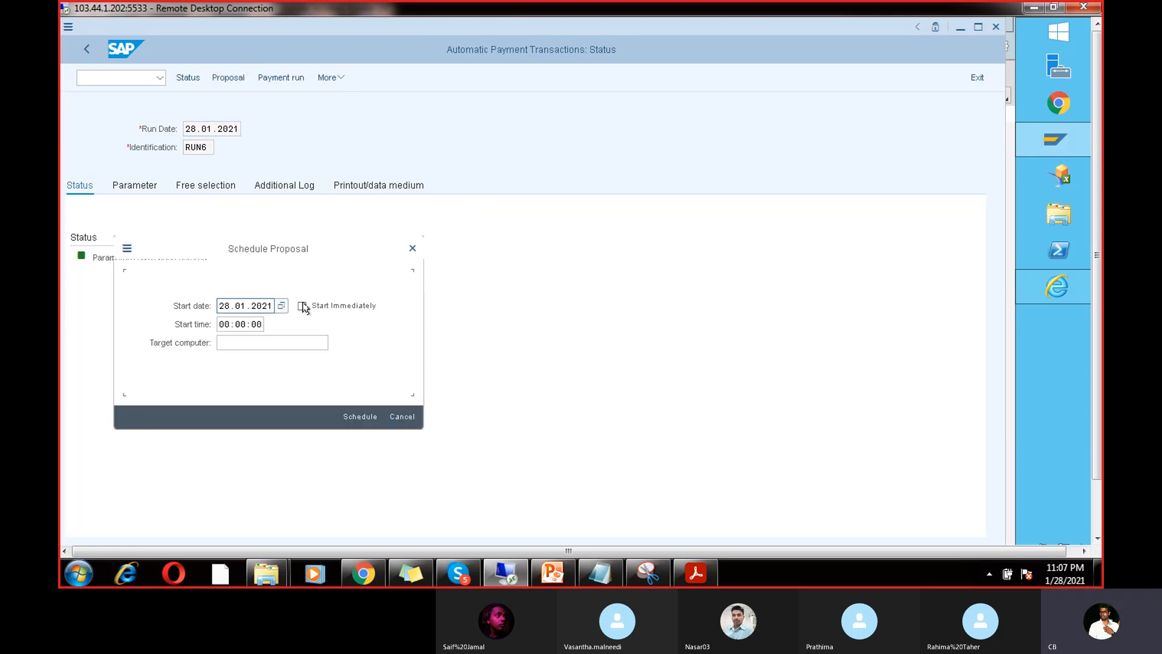
left_click(361, 415)
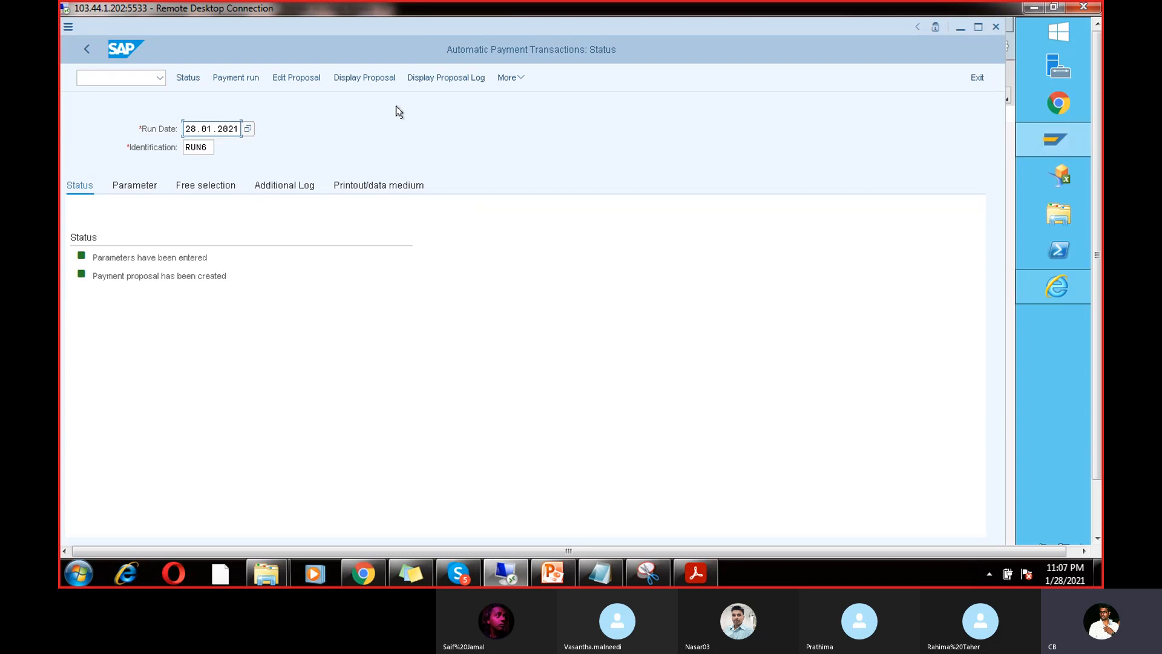
Step: Display the proposal, read the vendor's open-item exception notes, and return to run status
left_click(372, 76)
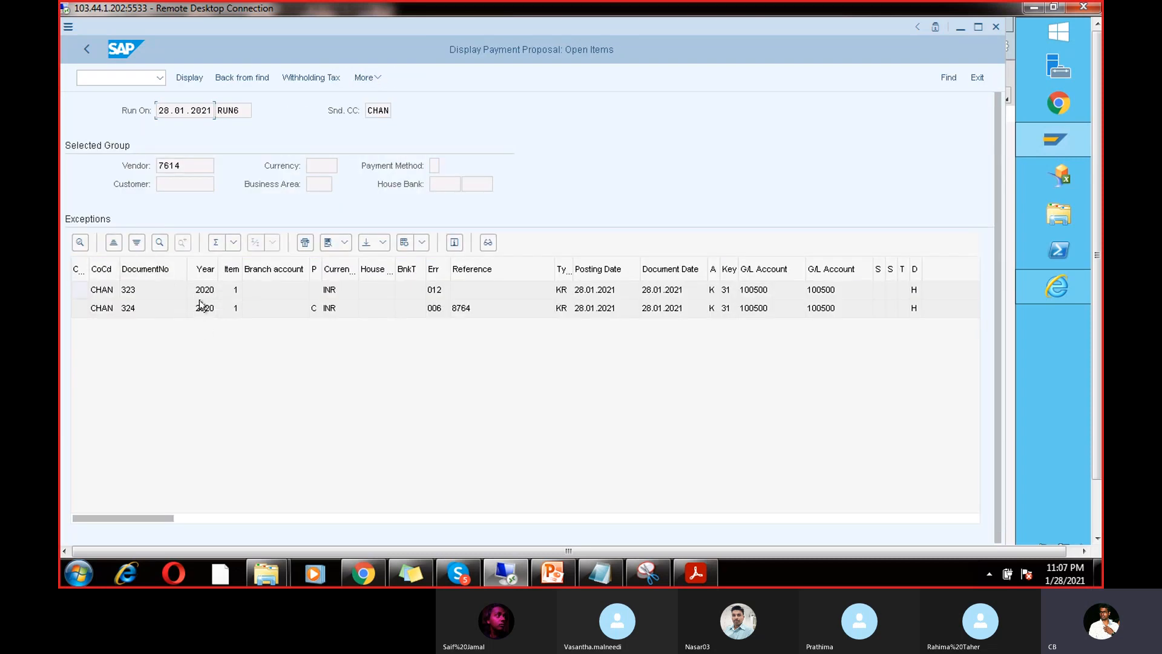
double_click(202, 295)
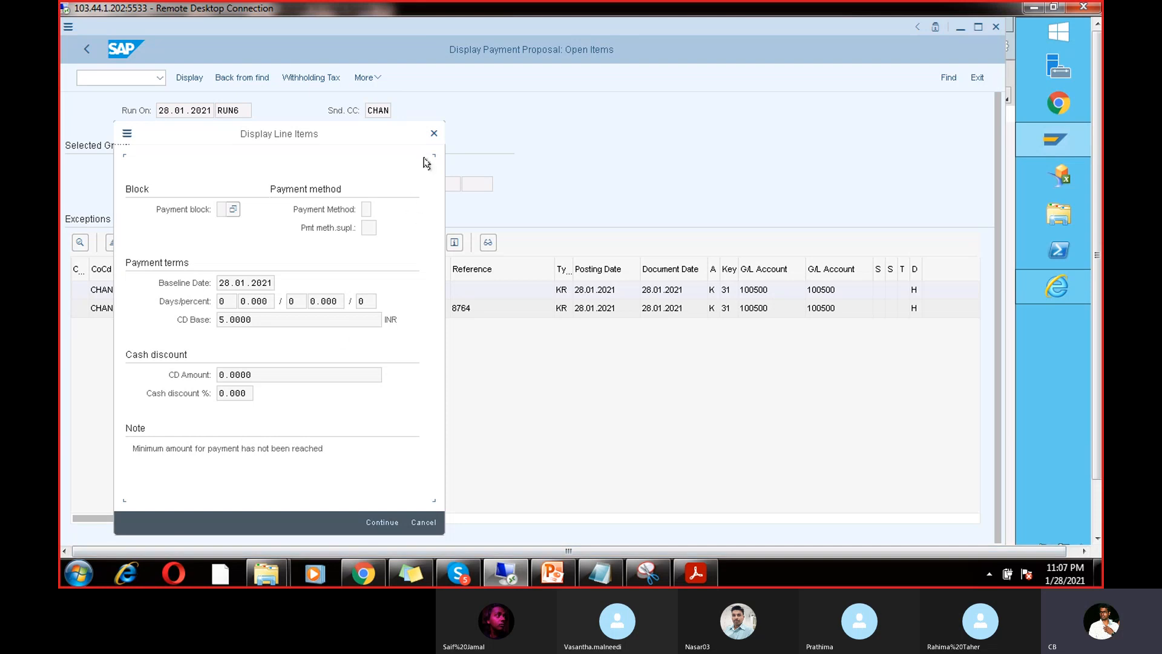
left_click(434, 133)
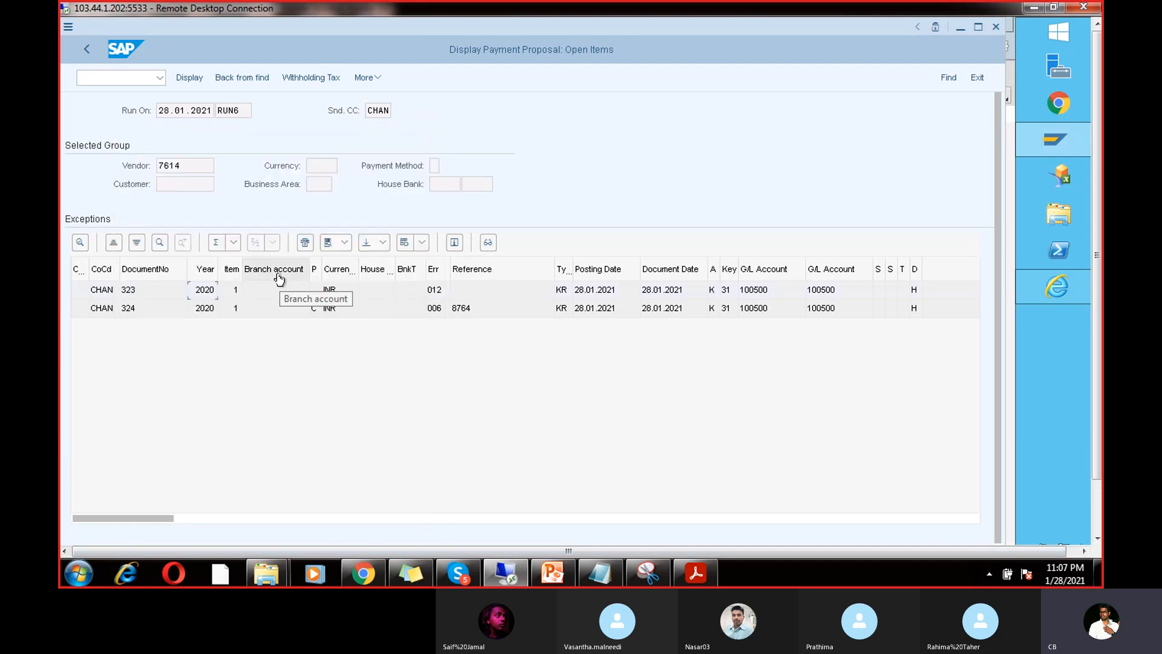
double_click(140, 310)
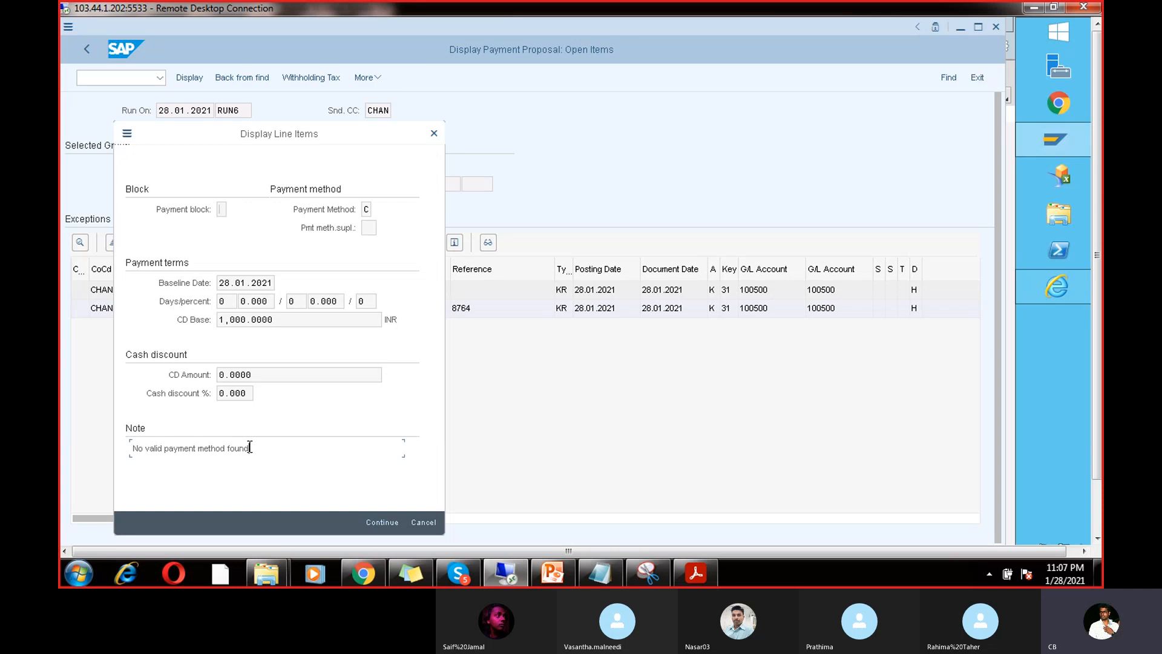
left_click_drag(249, 448, 107, 438)
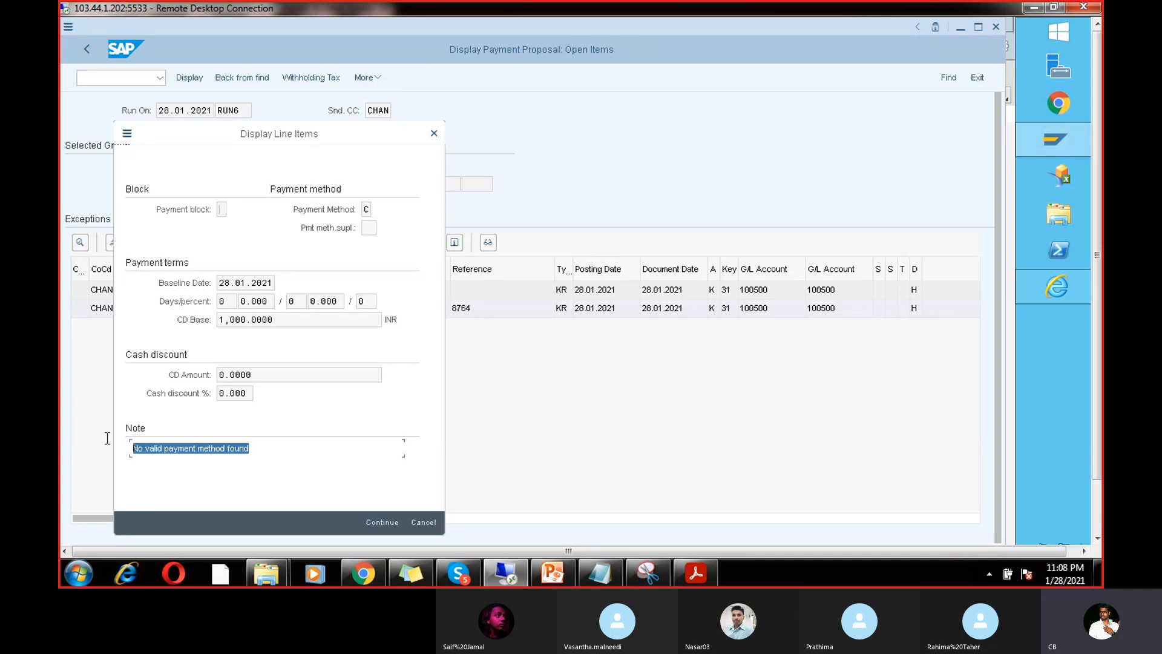
left_click(433, 134)
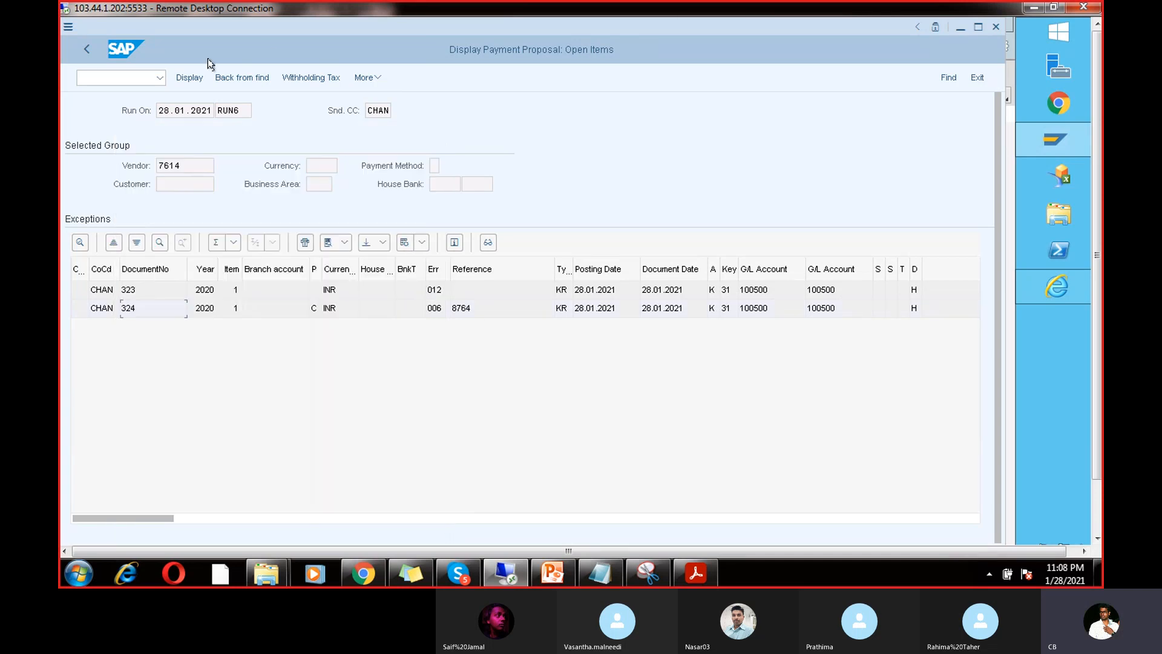
left_click(86, 48)
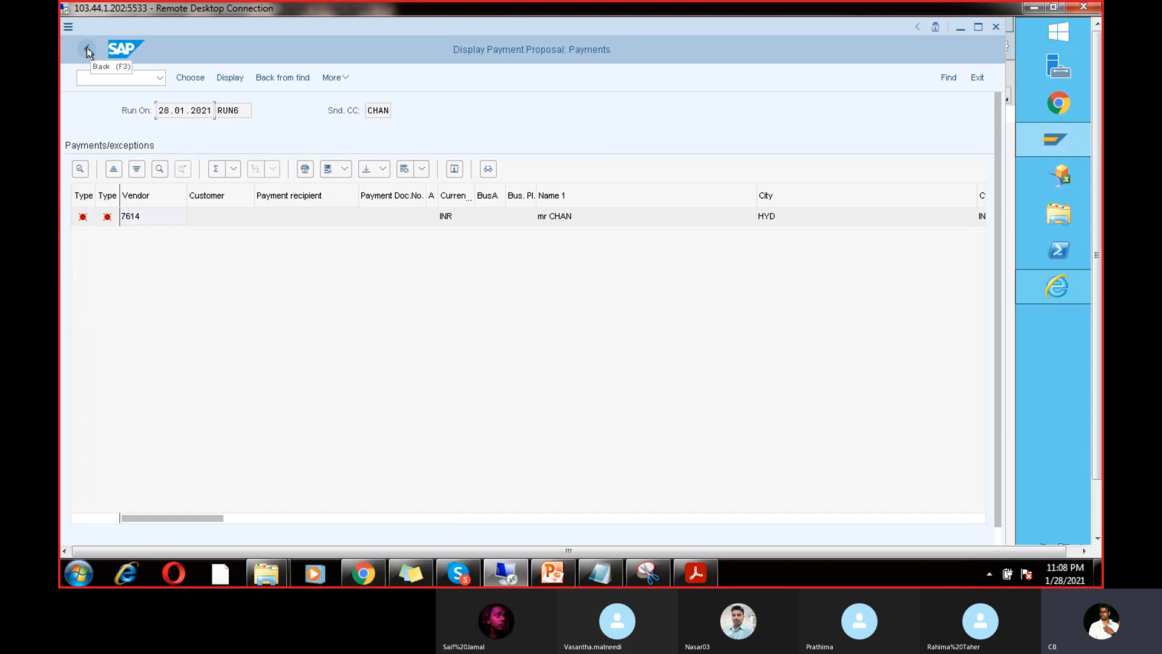
left_click(86, 48)
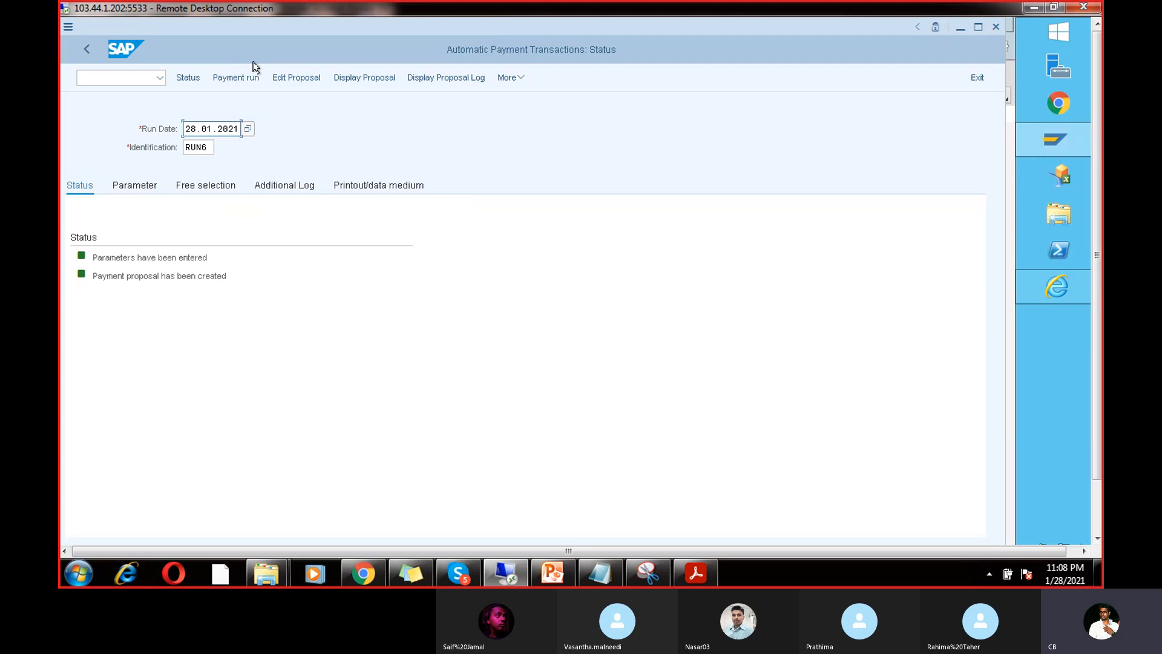
Step: Open the second open item of vendor 7614 in the RUN6 proposal for editing
left_click(290, 77)
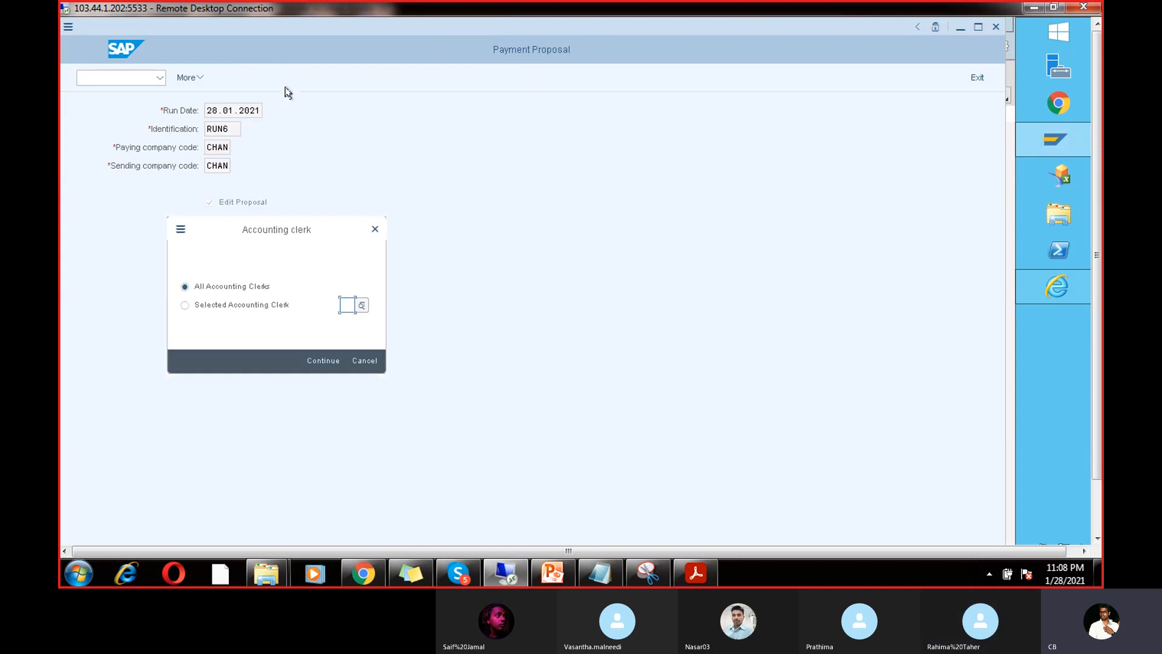
left_click(322, 360)
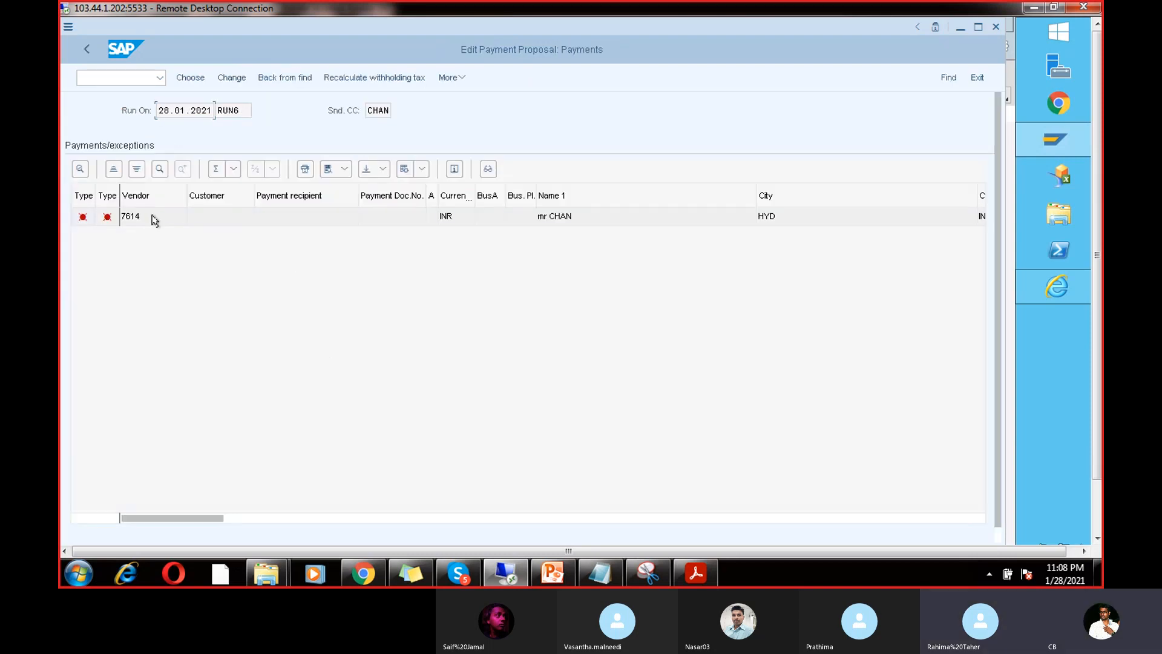
double_click(152, 218)
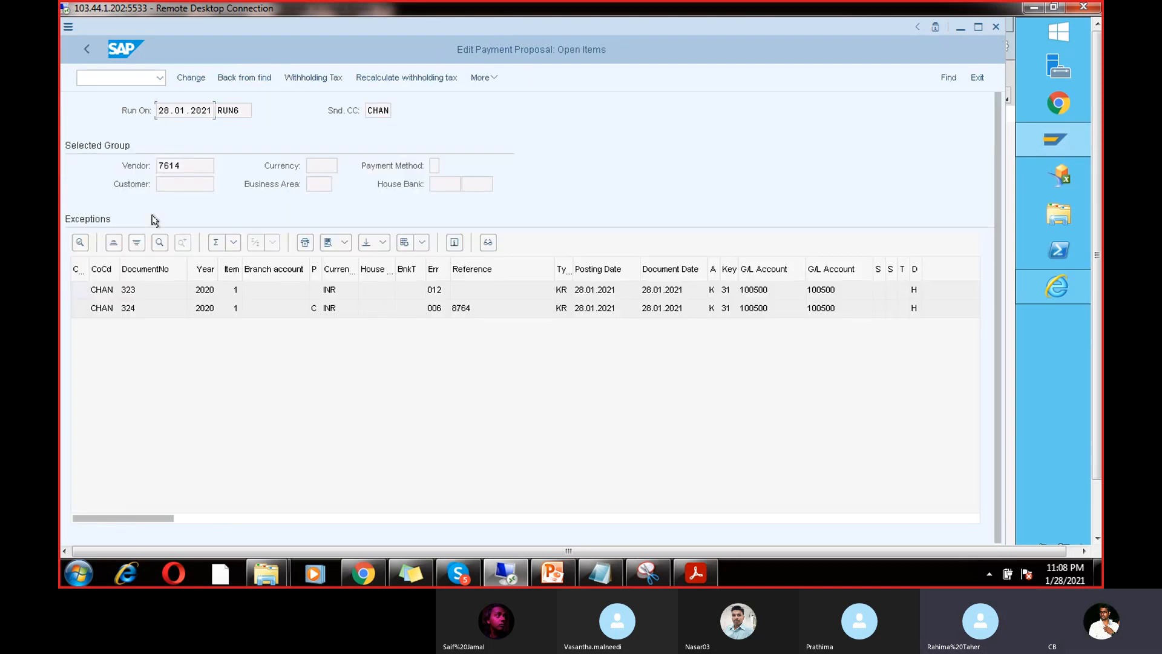
double_click(161, 309)
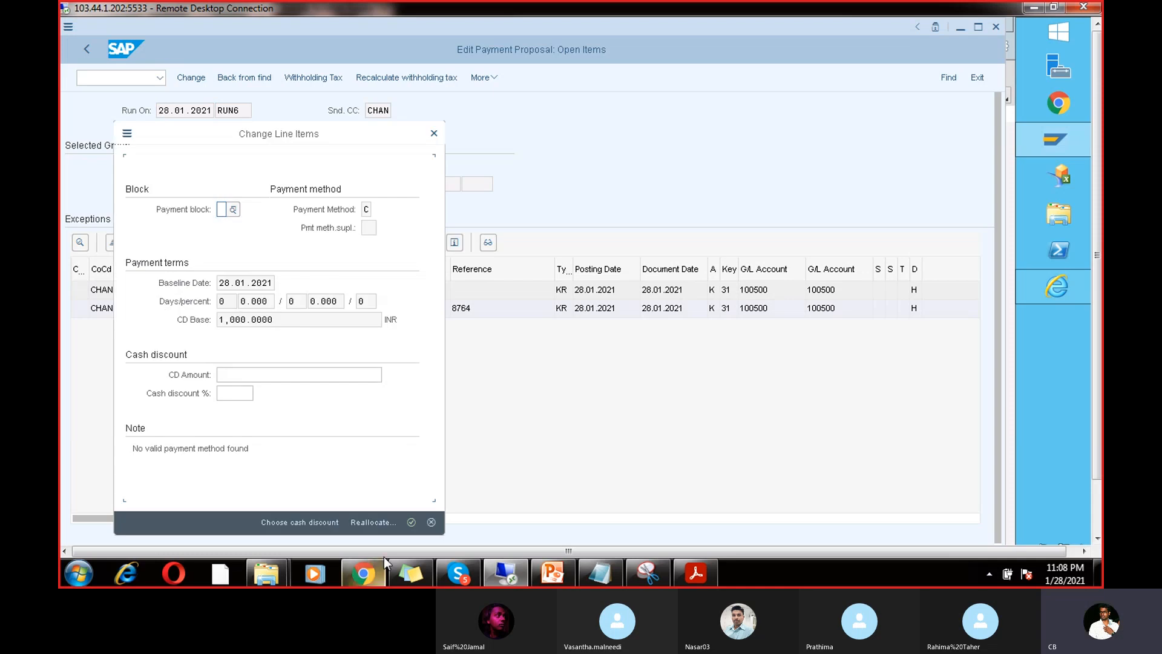
left_click(365, 523)
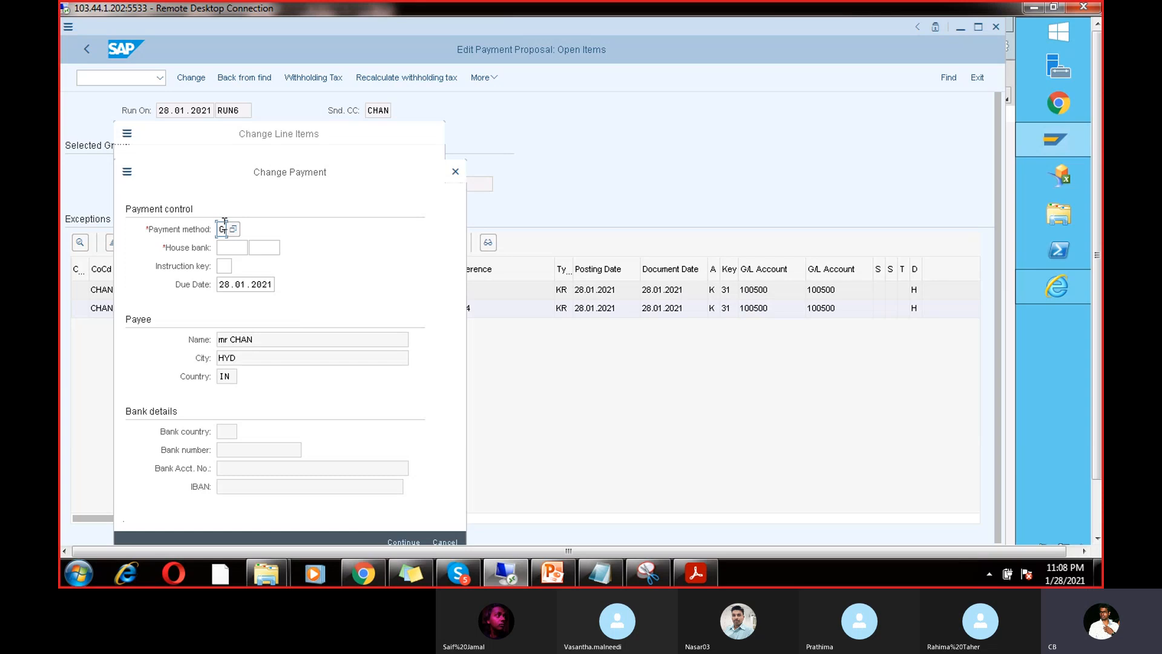
Step: Assign house bank ICICI with account ID ICIC1 to the item and confirm the change
type("V")
left_click(233, 248)
left_click(253, 253)
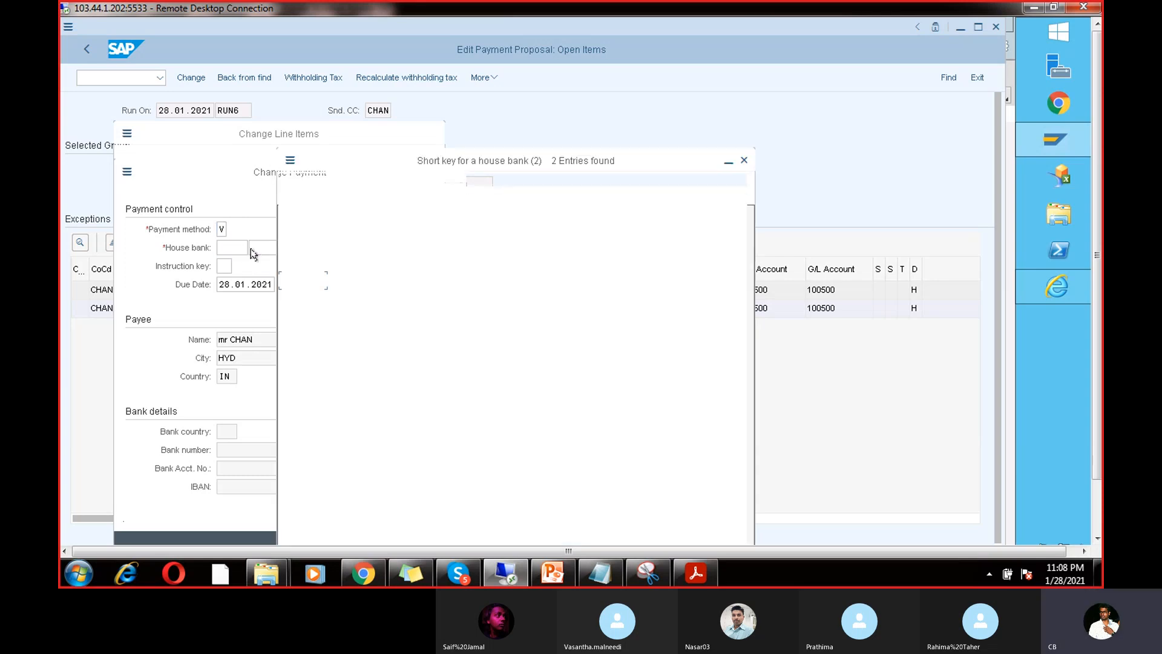
double_click(314, 284)
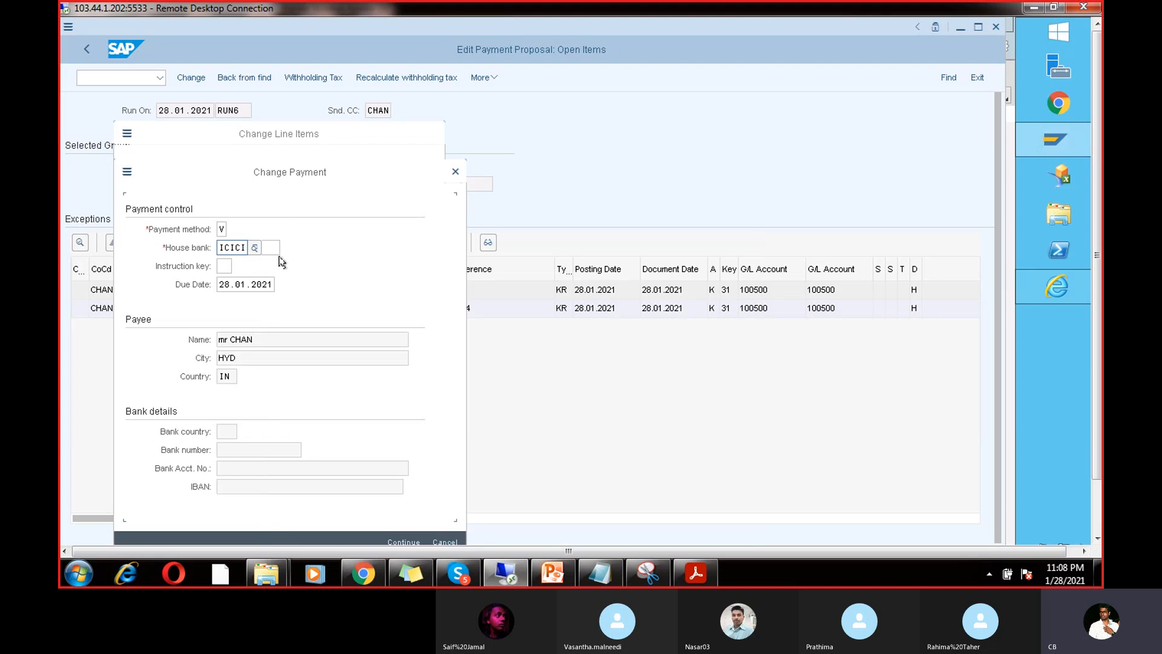
left_click(273, 248)
left_click(287, 248)
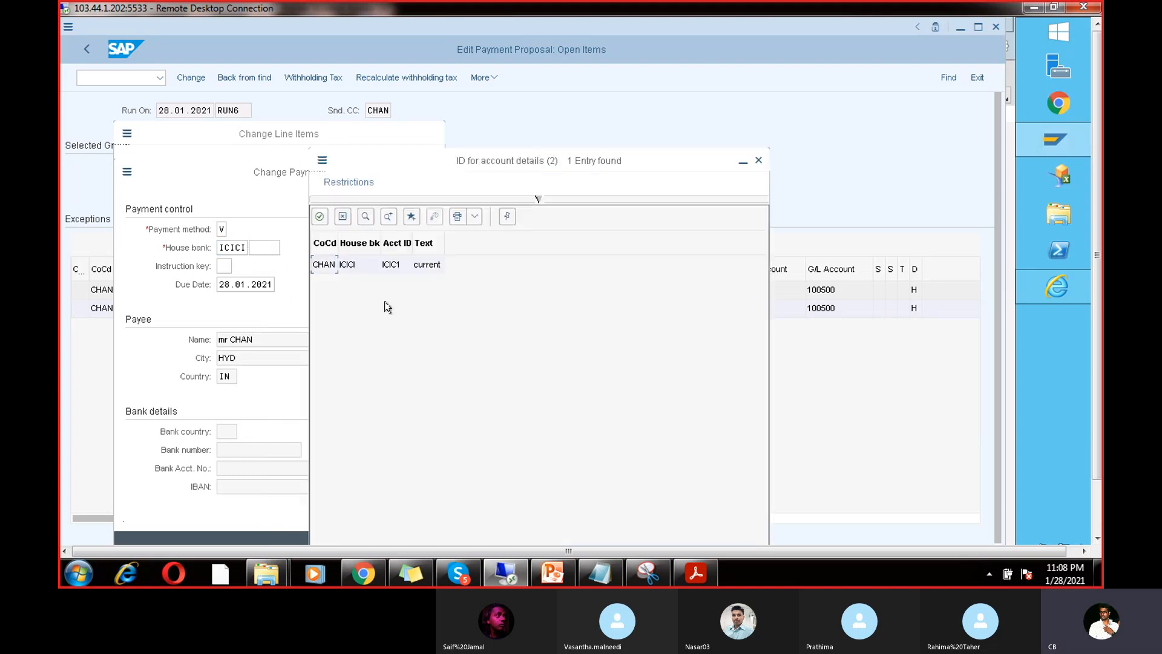
double_click(353, 266)
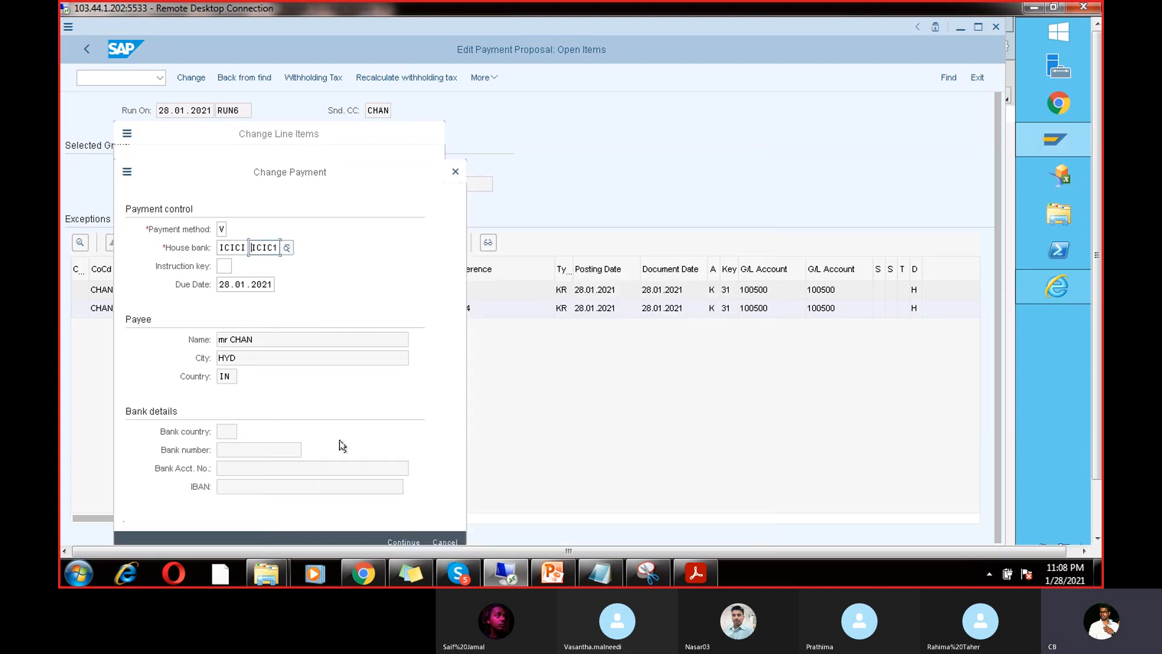
left_click(400, 542)
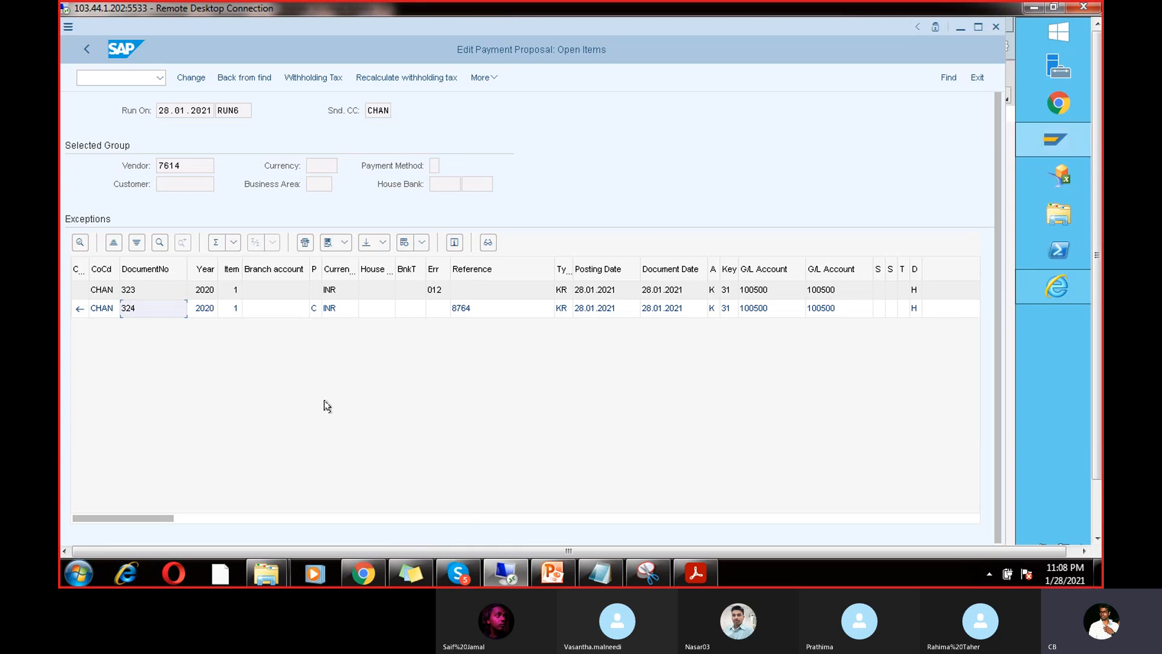
left_click(84, 50)
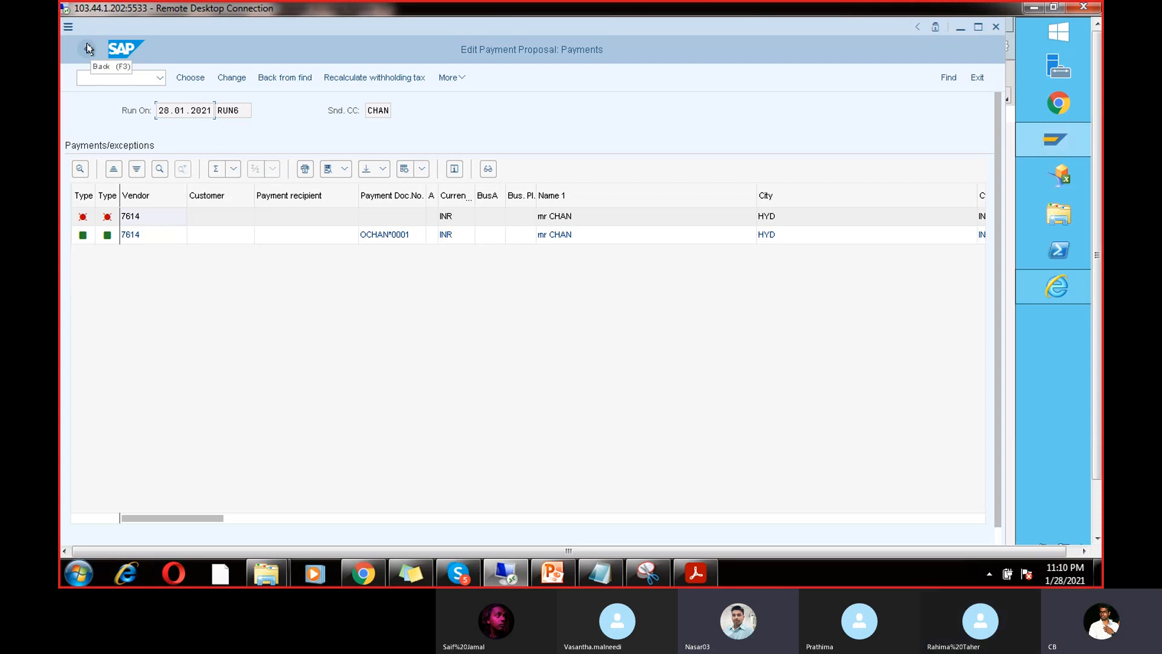
Step: Leave the Payments list and answer Yes to save the RUN6 proposal edits
left_click(87, 49)
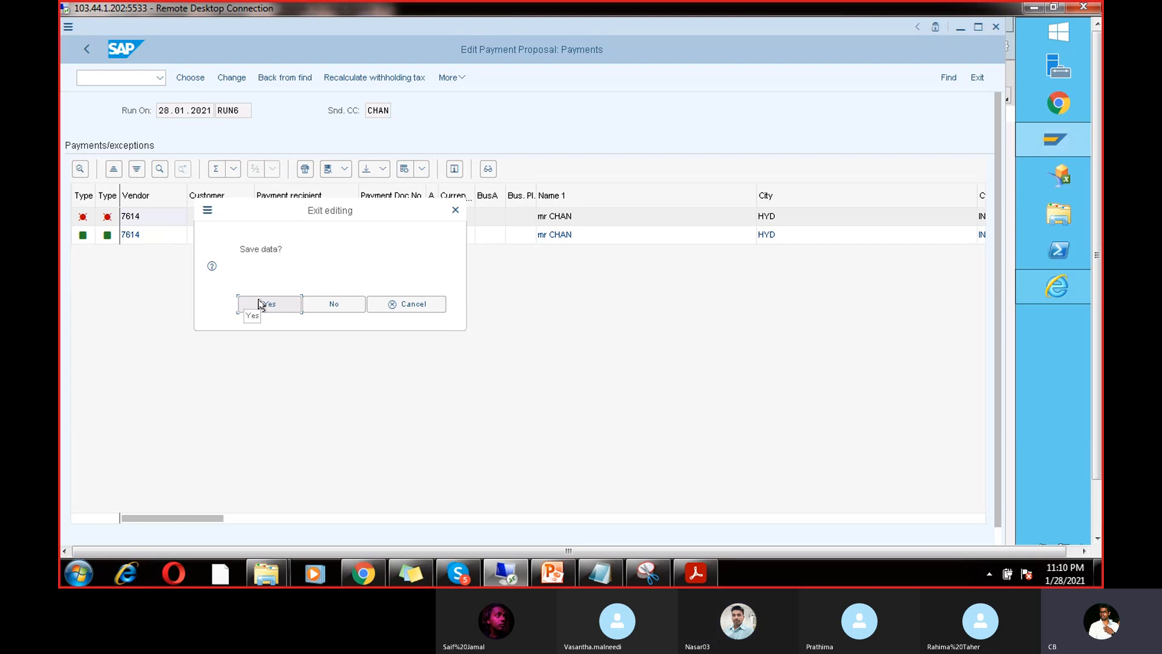
left_click(454, 211)
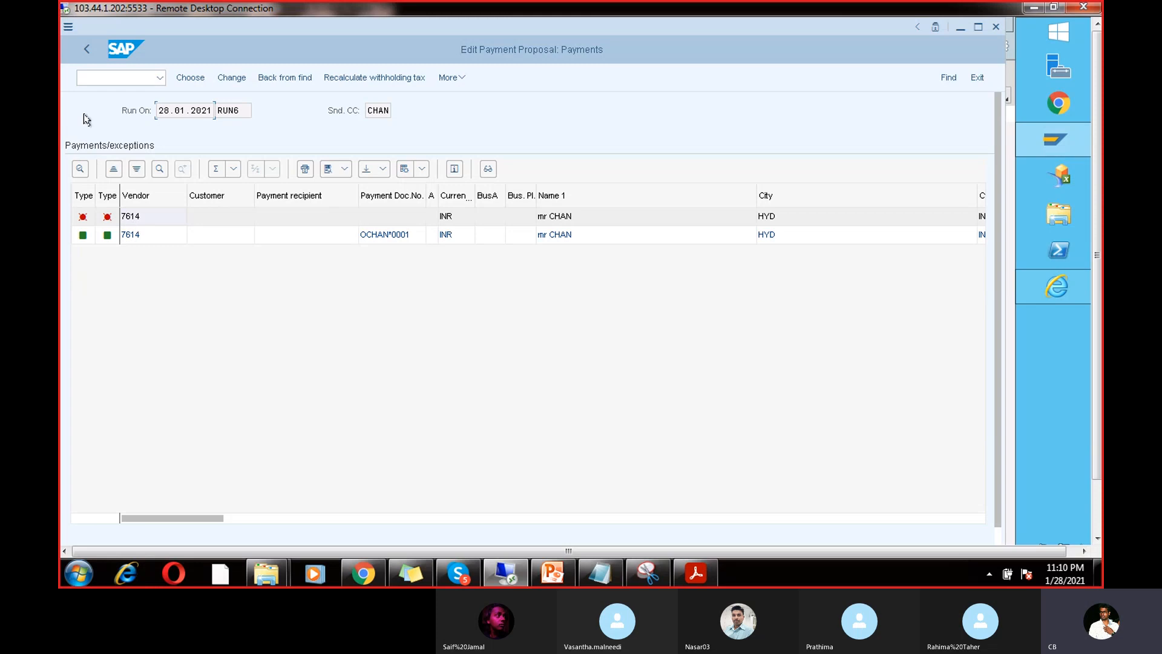
left_click(86, 49)
left_click(265, 303)
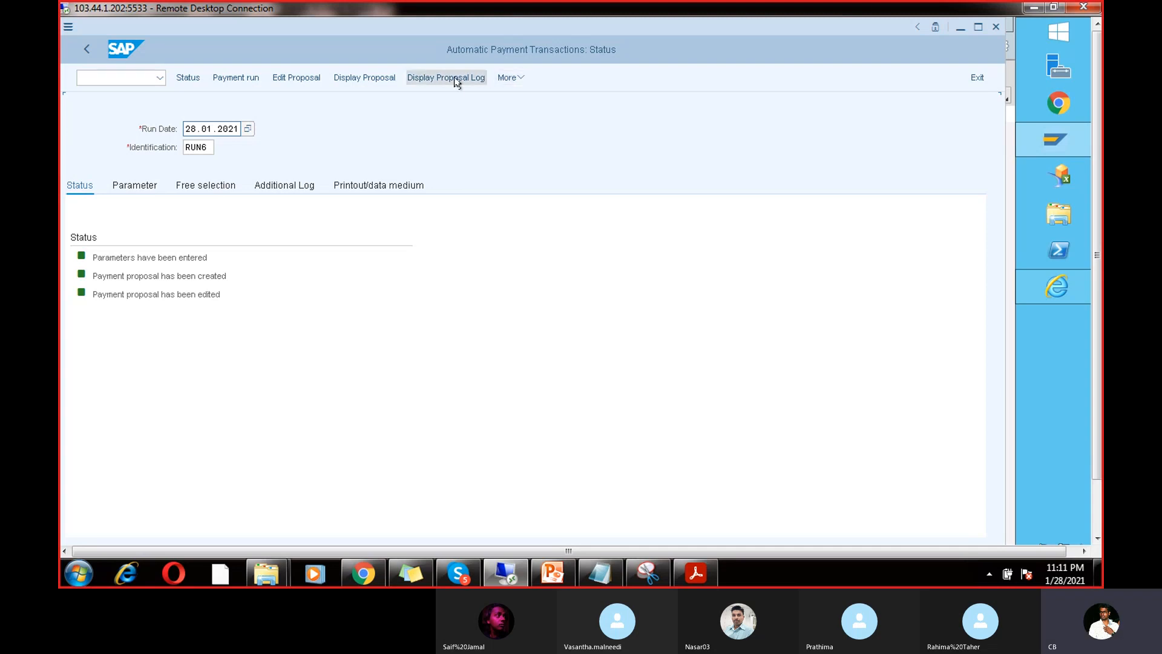
Step: Schedule the RUN6 payment run to start immediately, then reopen F110 to confirm completion
left_click(251, 77)
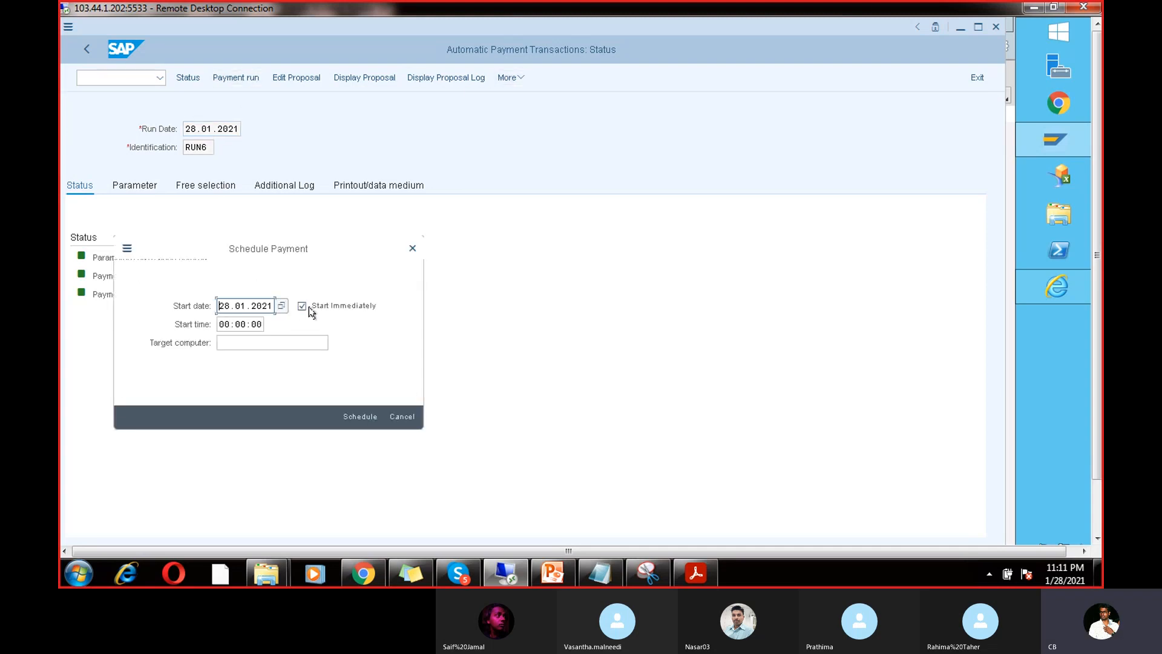
left_click(358, 415)
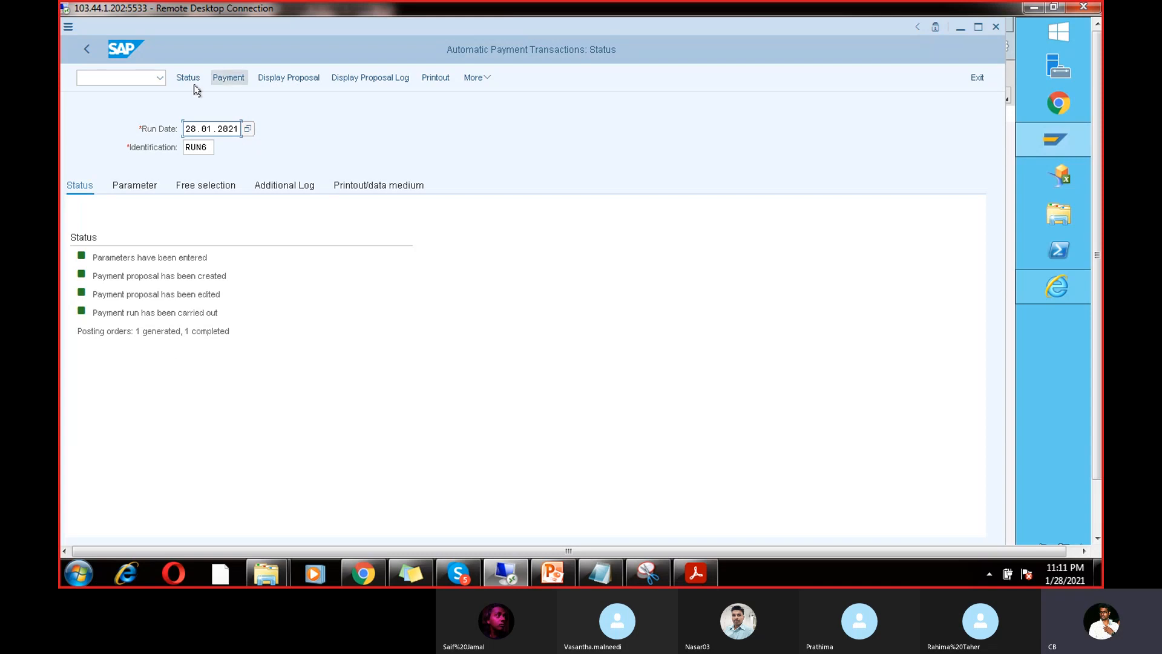
left_click(89, 49)
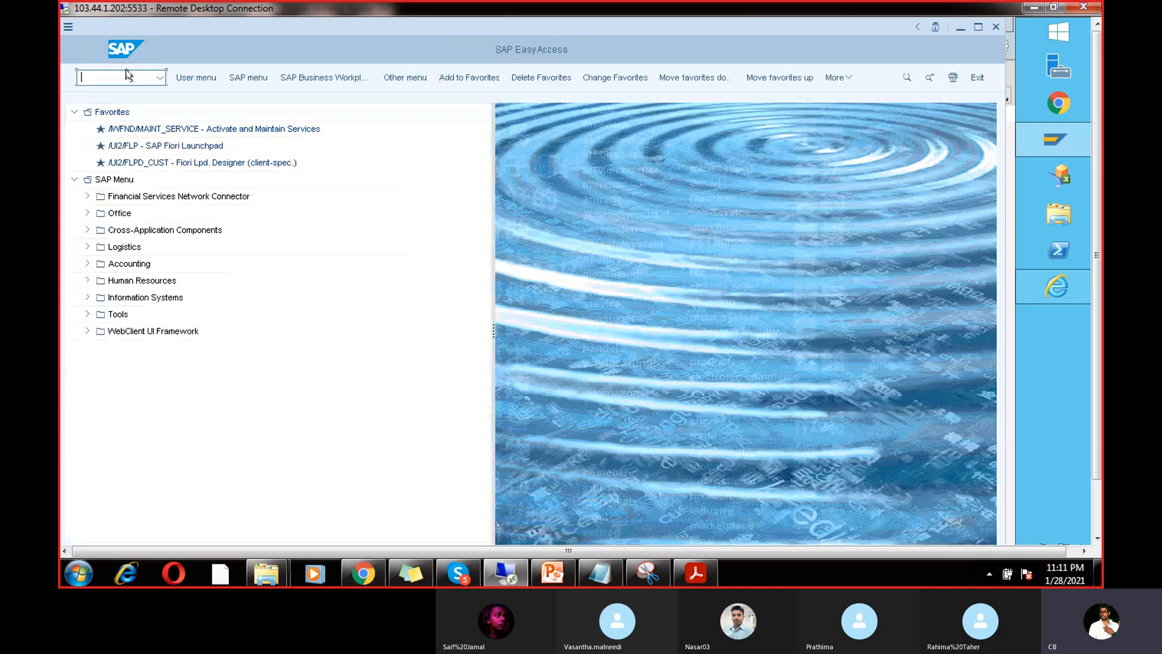
left_click(158, 78)
left_click(137, 91)
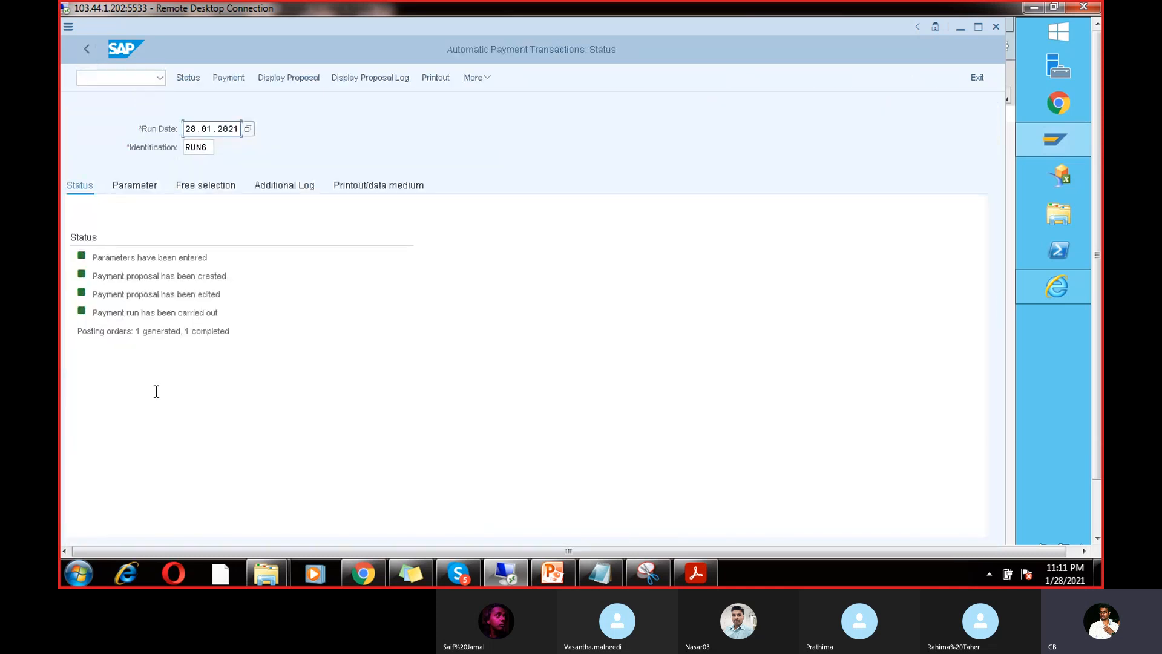
left_click(221, 316)
left_click(125, 79)
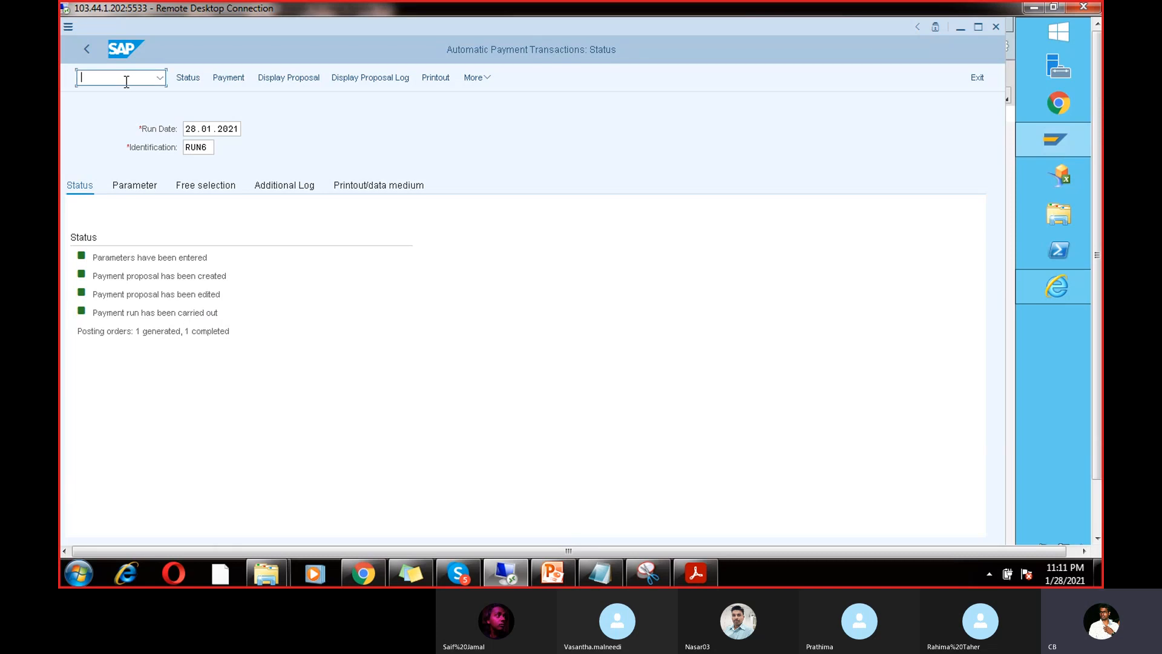
type("/nfbl1n")
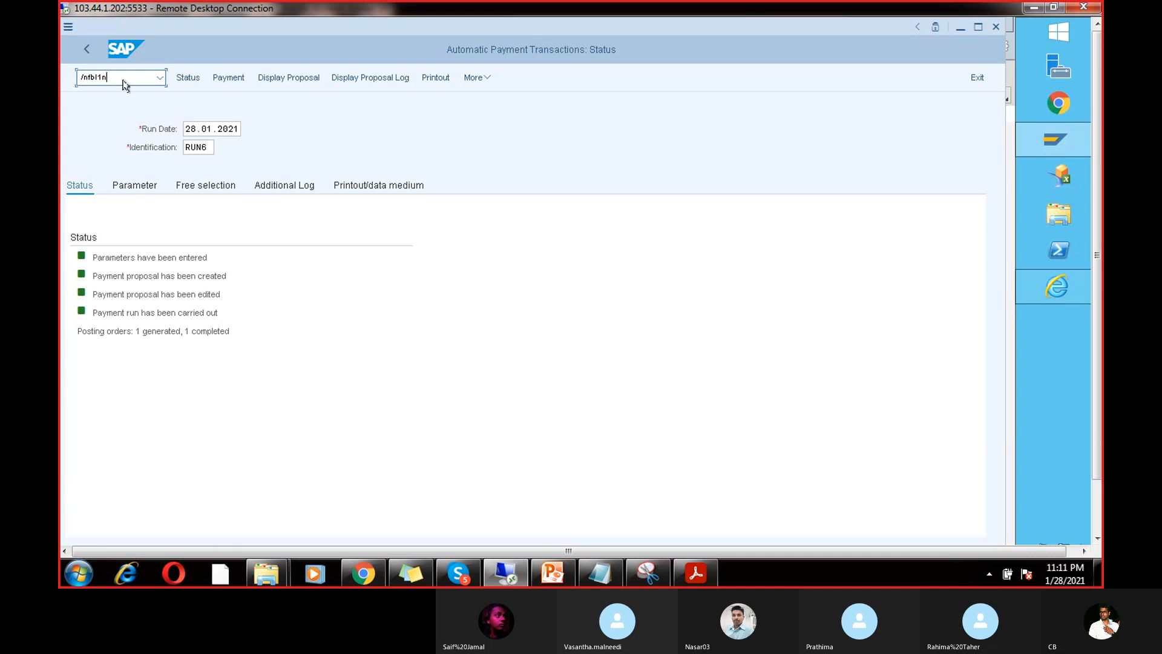
key("Return")
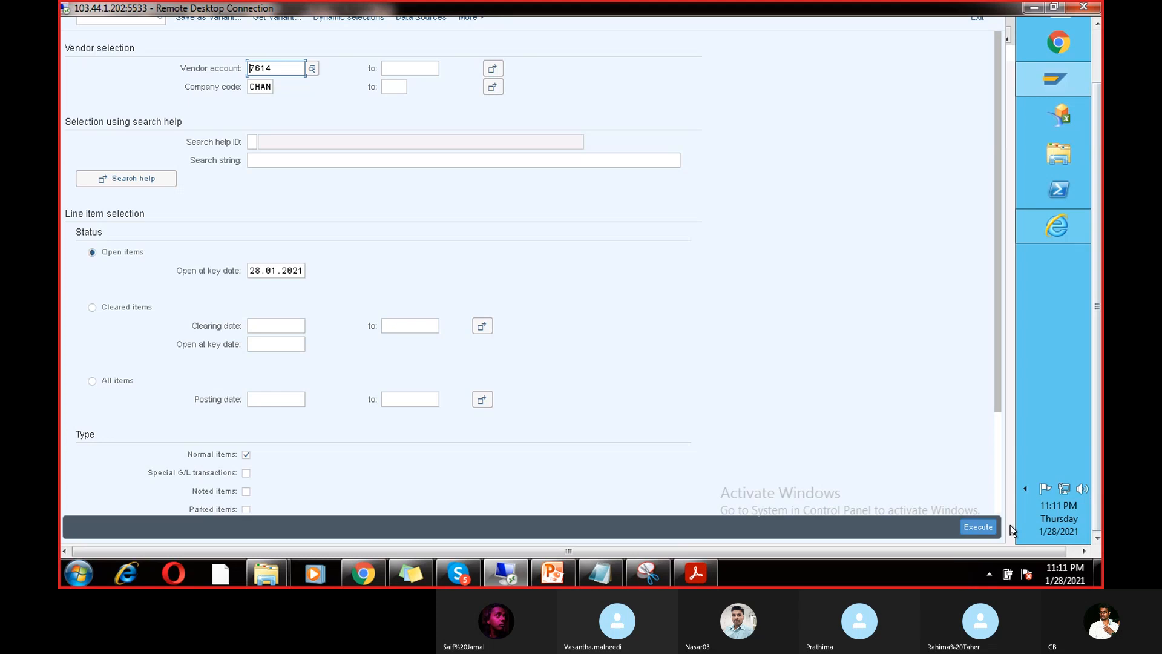
left_click(978, 526)
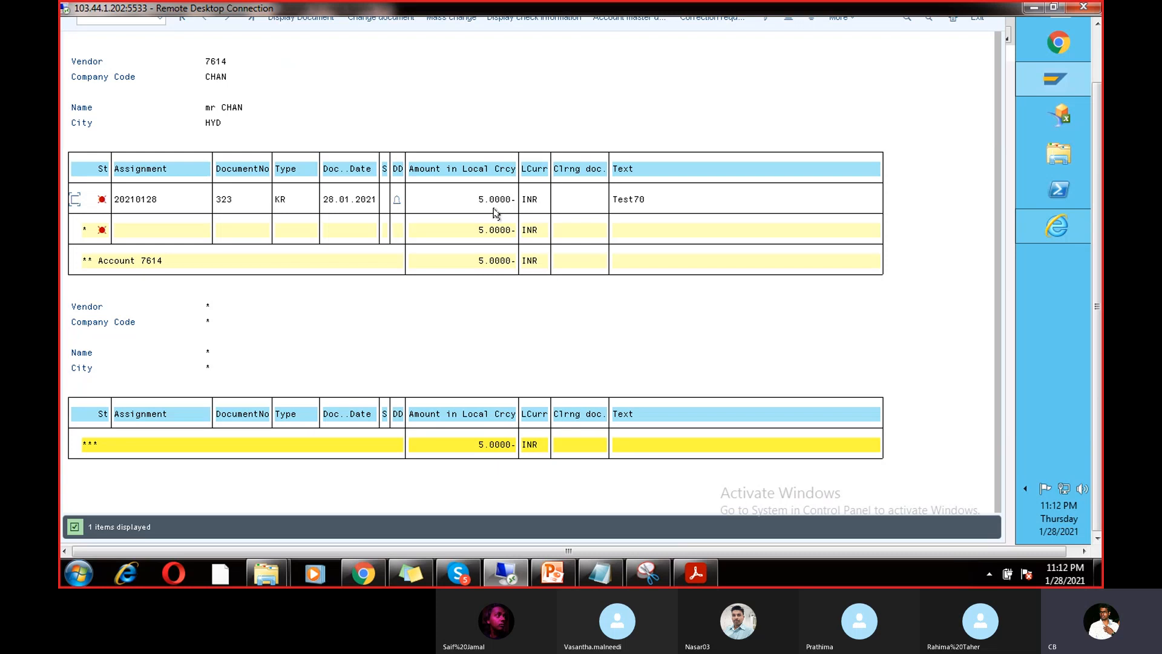
left_click(1099, 51)
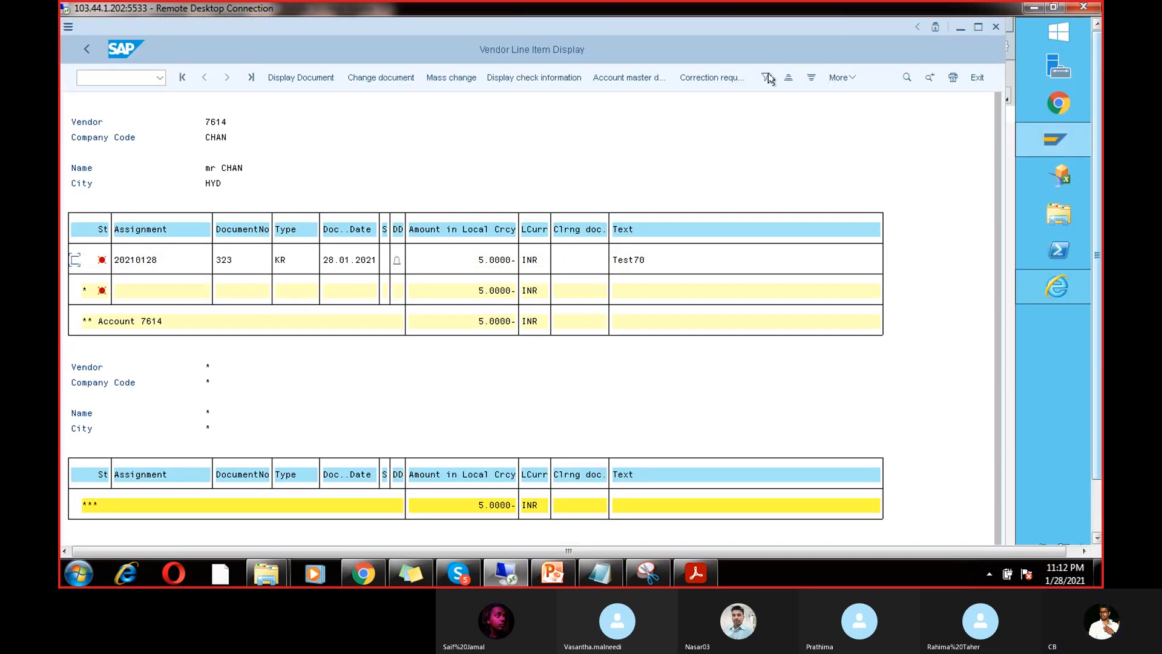
left_click(87, 49)
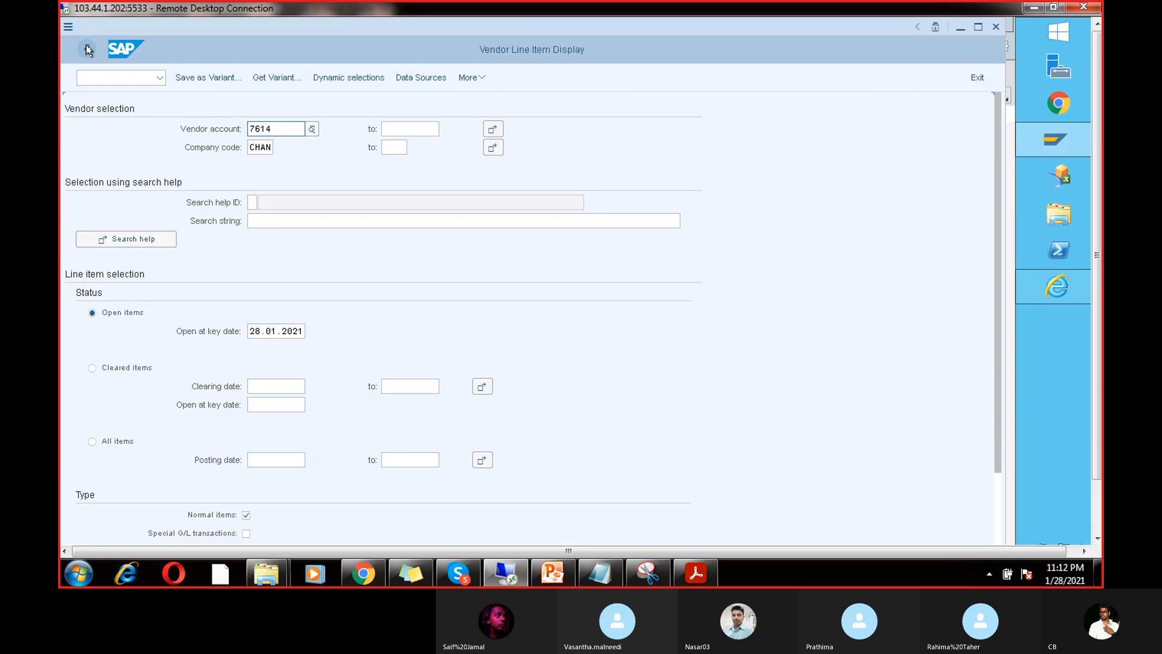
left_click(86, 48)
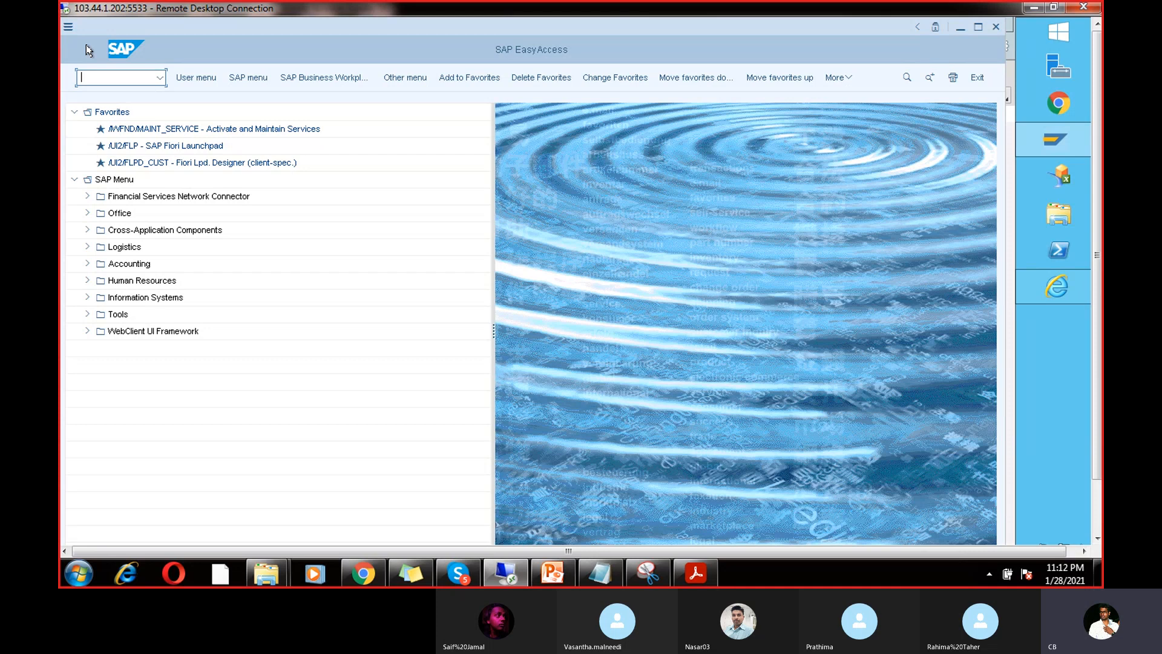
type("F110")
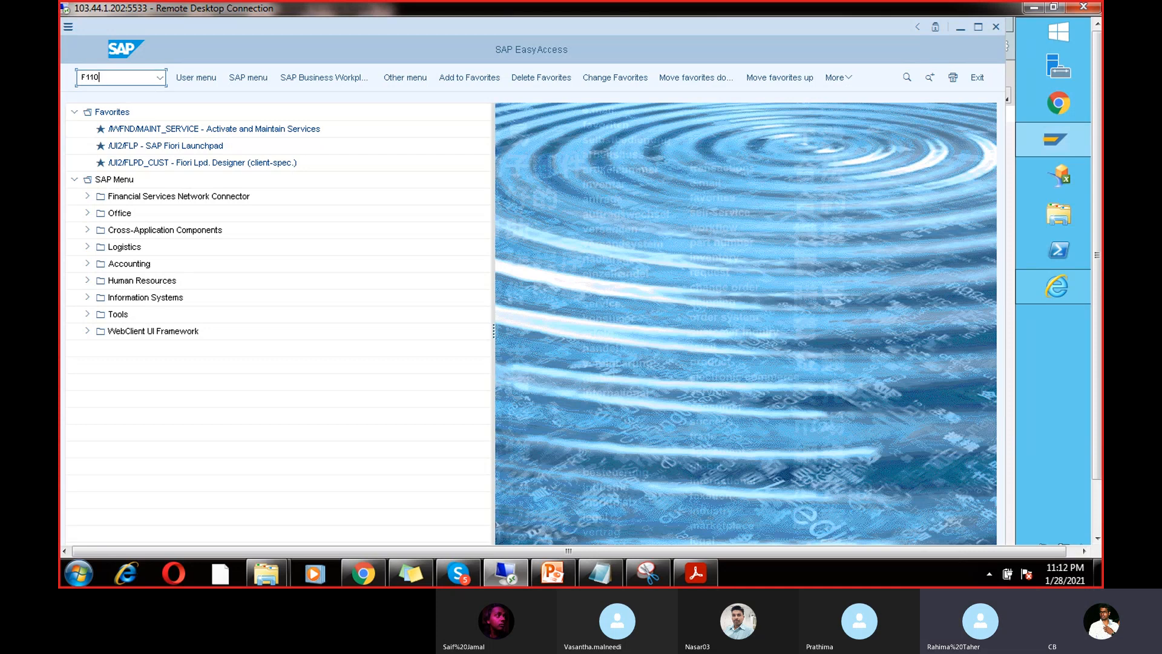
key("Return")
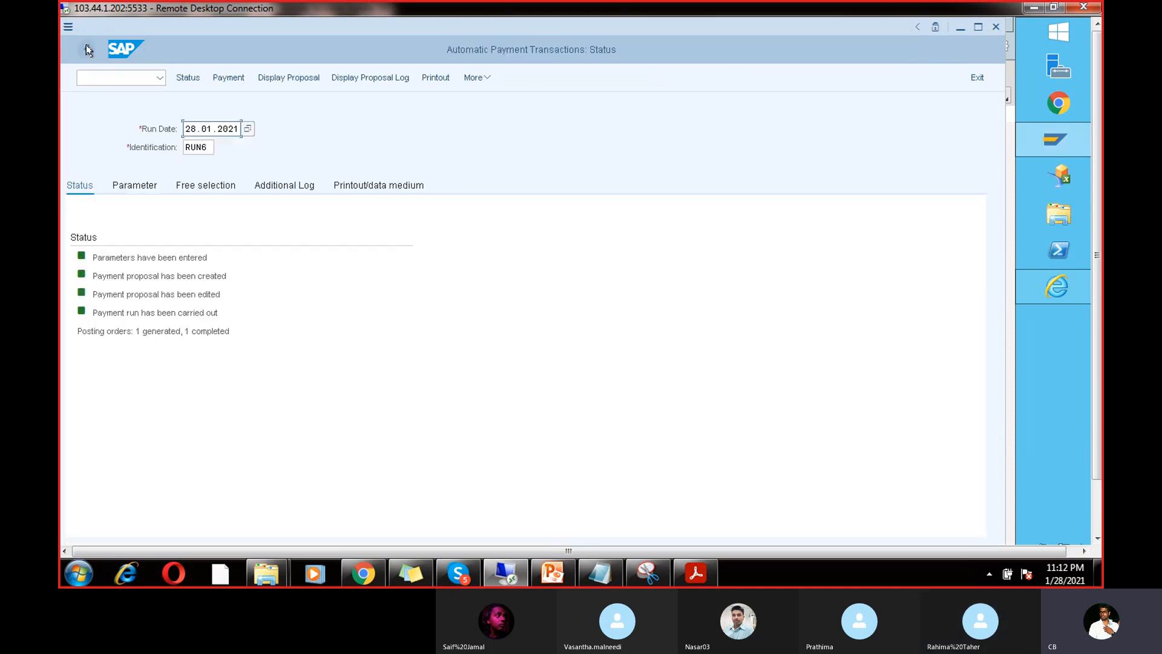
Step: Review RUN6's parameters (vendor 7614, payment methods VC), then return to edit the identification
left_click(135, 185)
double_click(257, 404)
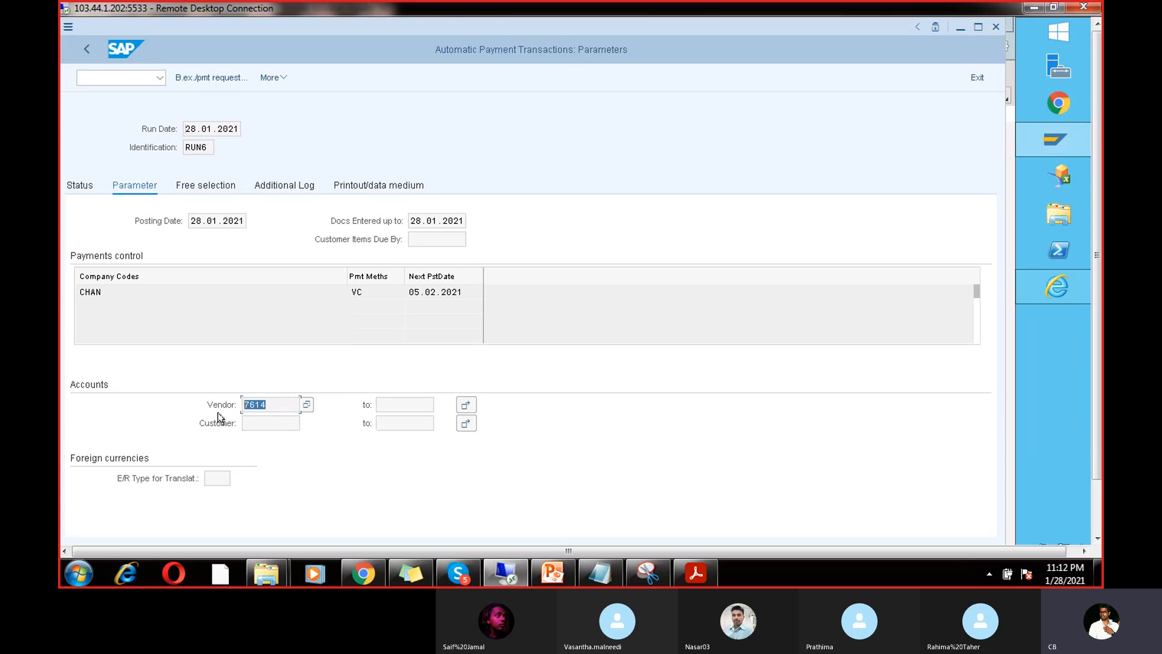
left_click(402, 406)
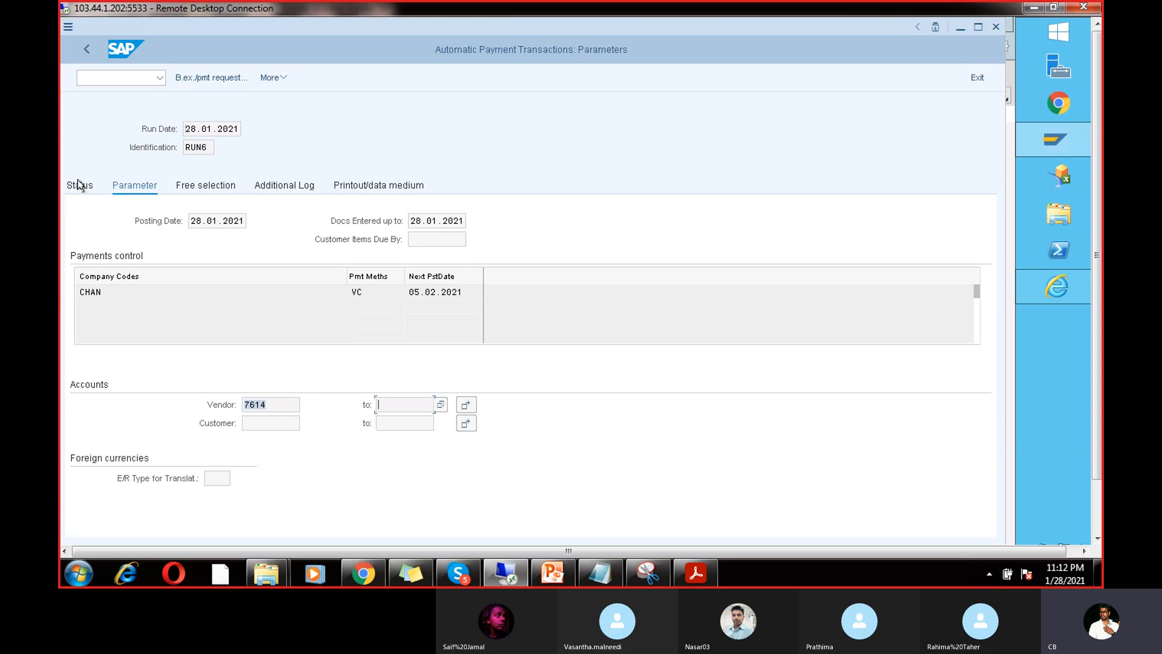
left_click(367, 289)
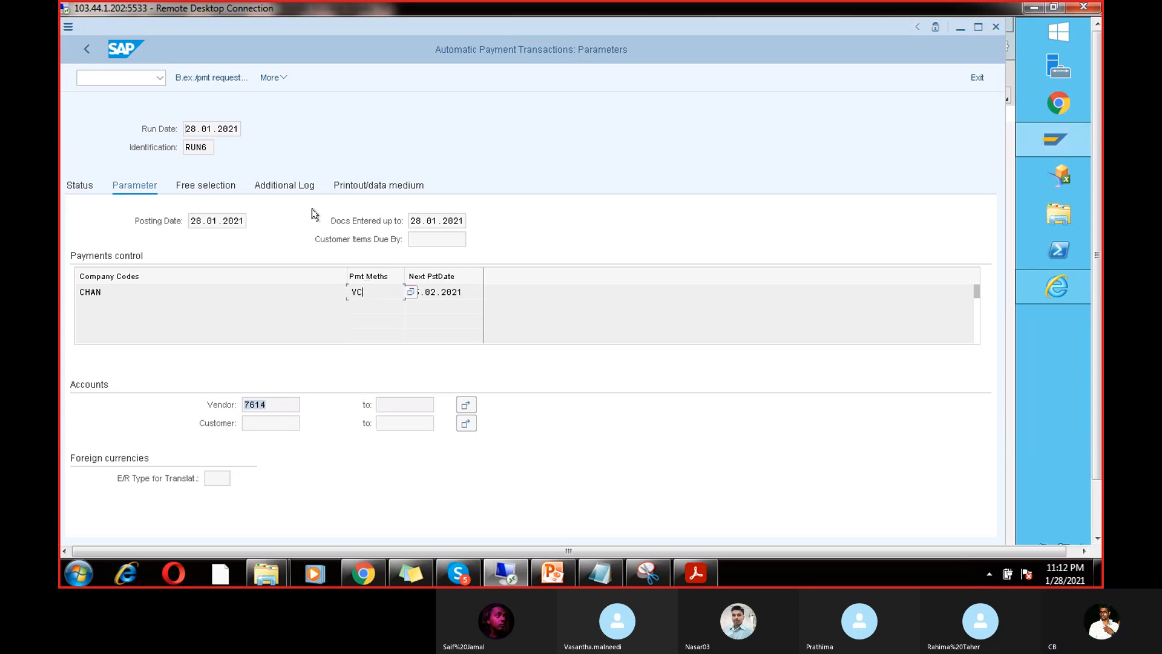
left_click(80, 52)
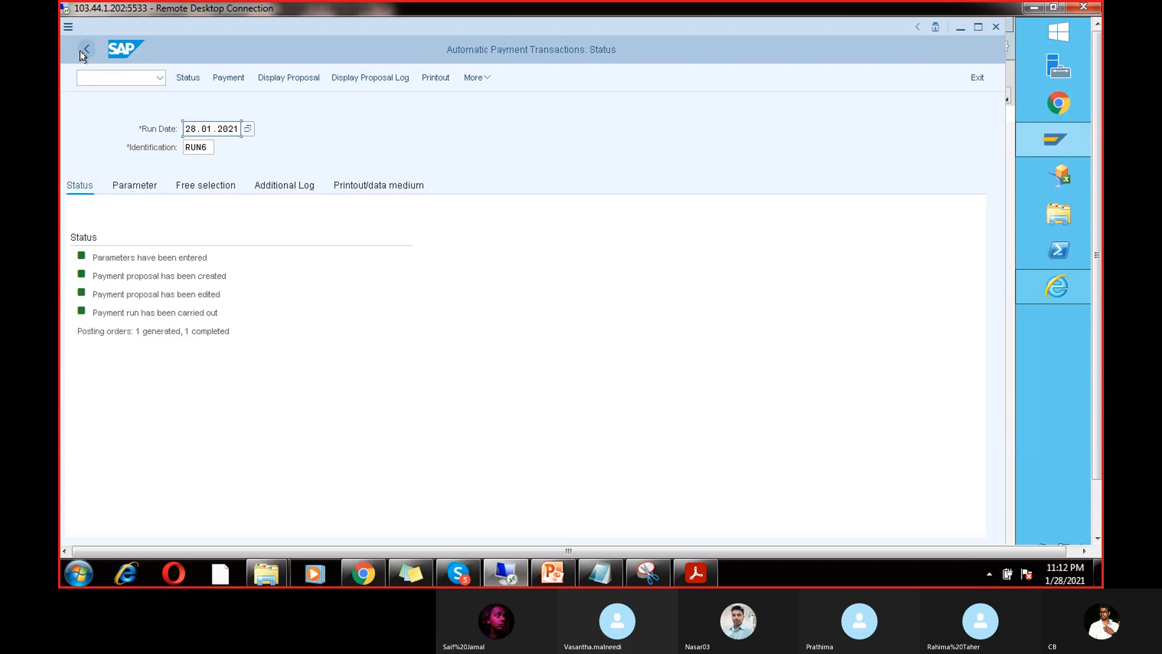
left_click(209, 148)
Step: Change the run identification from RUN6 to RUN8 and open its parameters
key("BackSpace")
type("8")
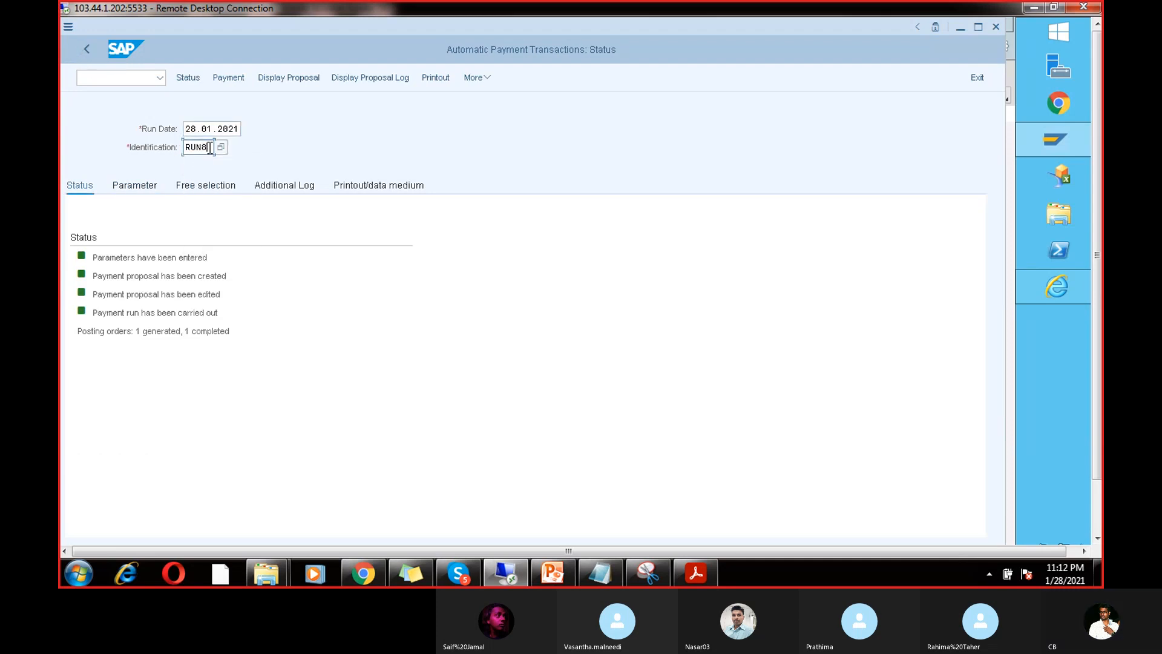
key("Return")
left_click(147, 192)
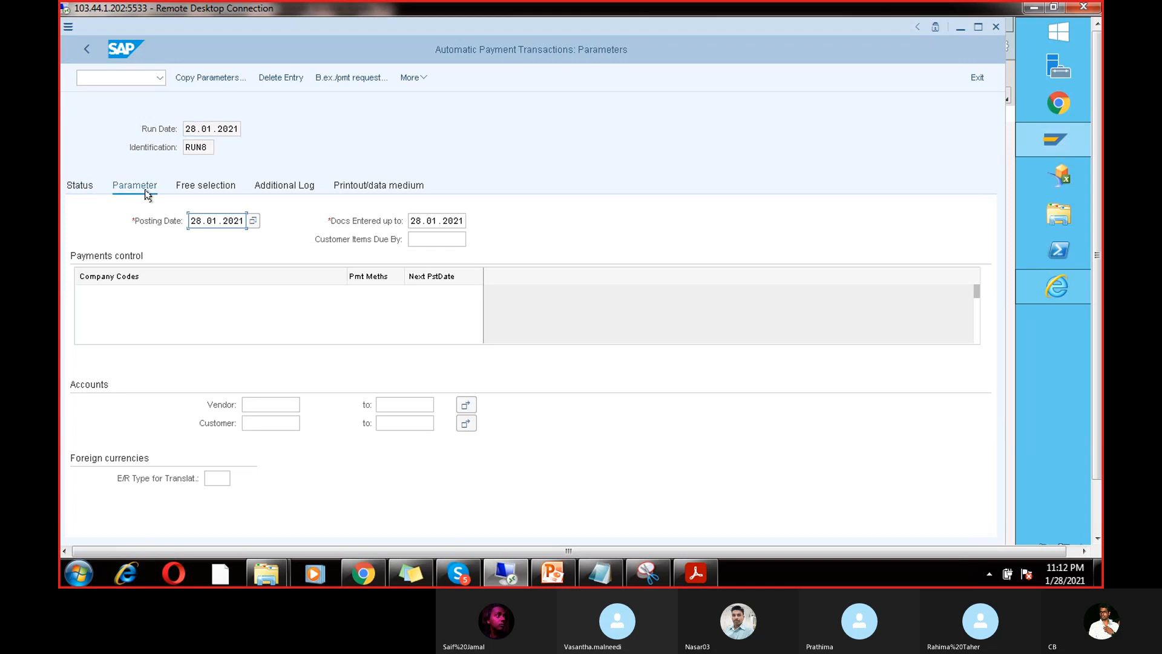
Step: Try entering RUN8's payment methods, check the method list, and clear the mistyped entry
left_click(366, 295)
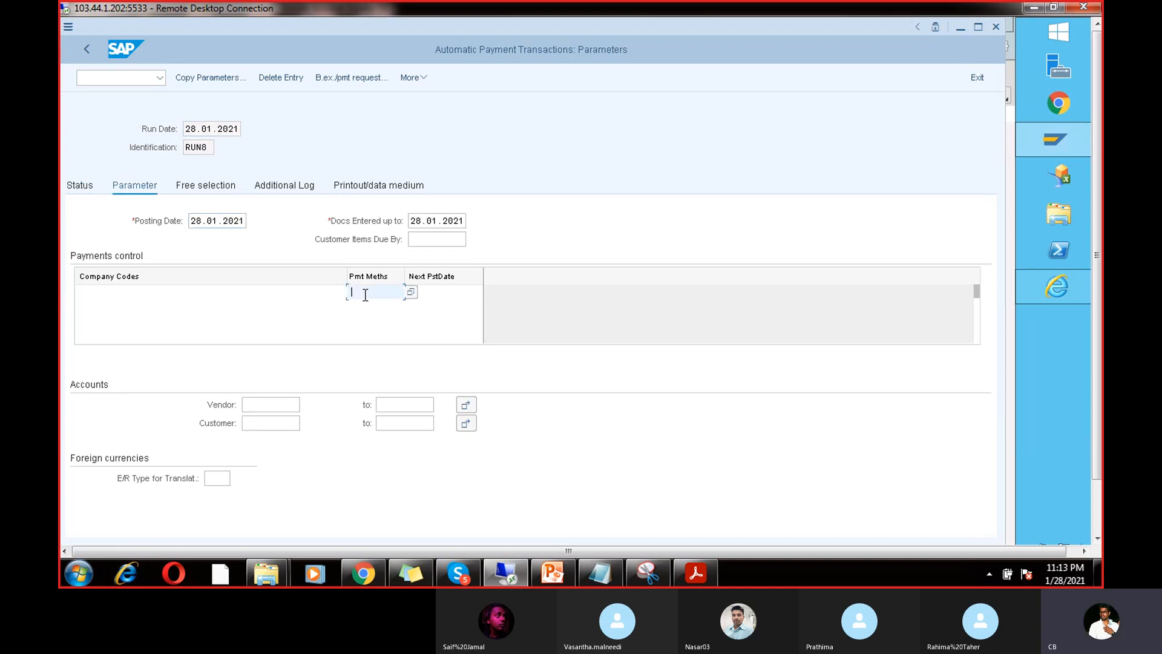
type("vbss")
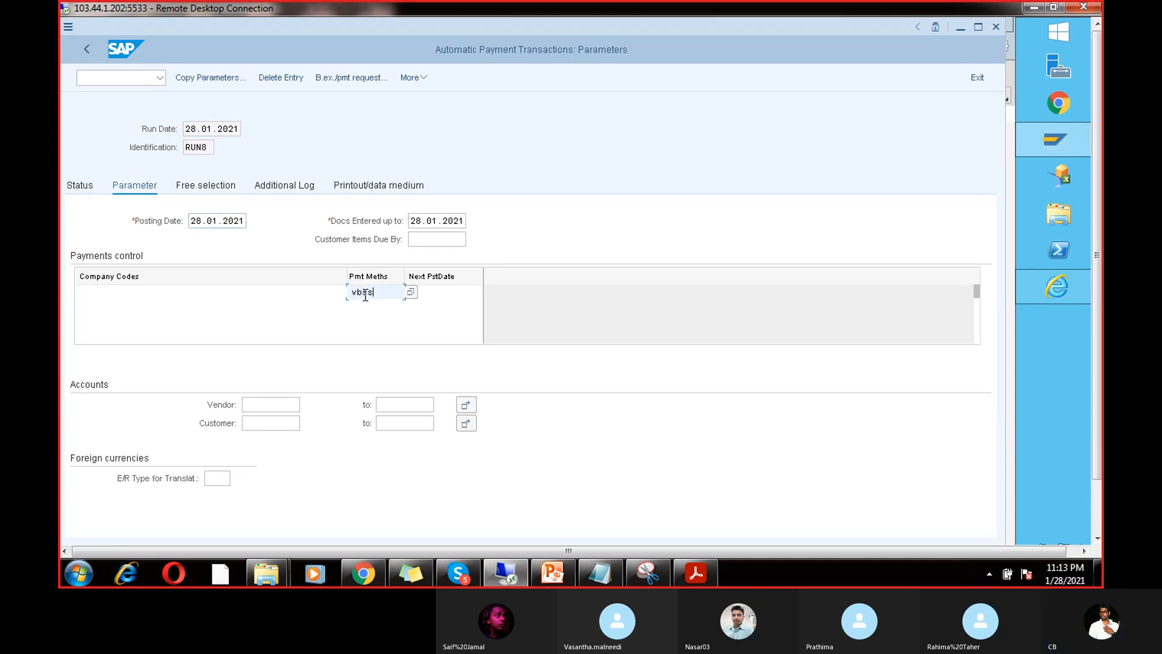
type("ssssss")
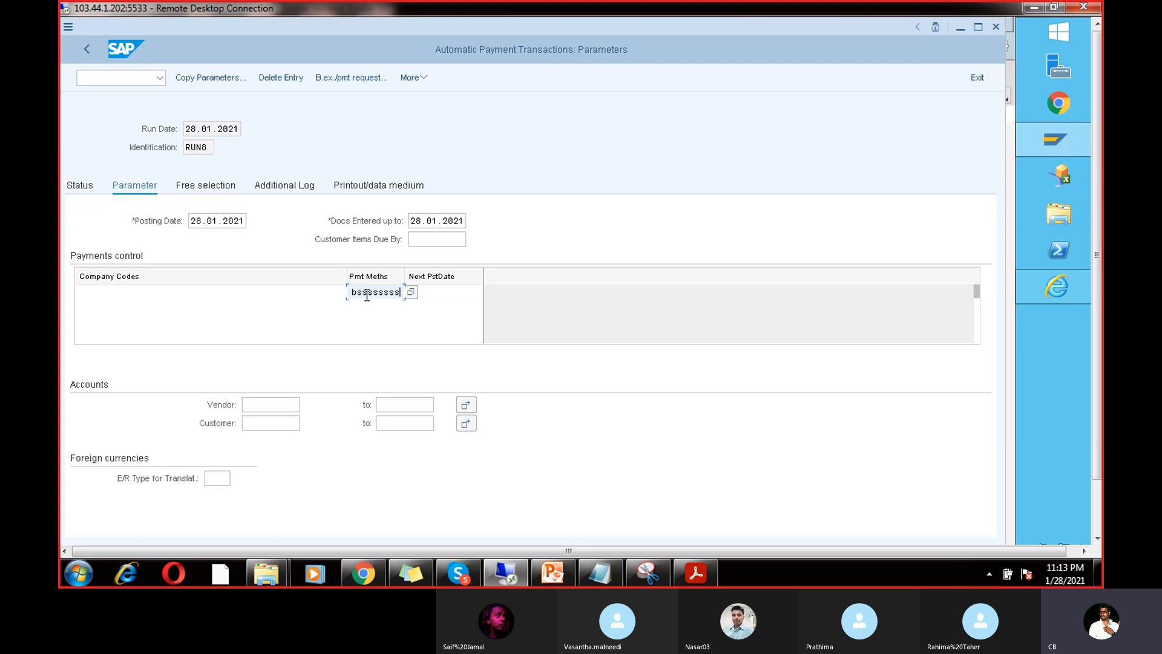
left_click(411, 292)
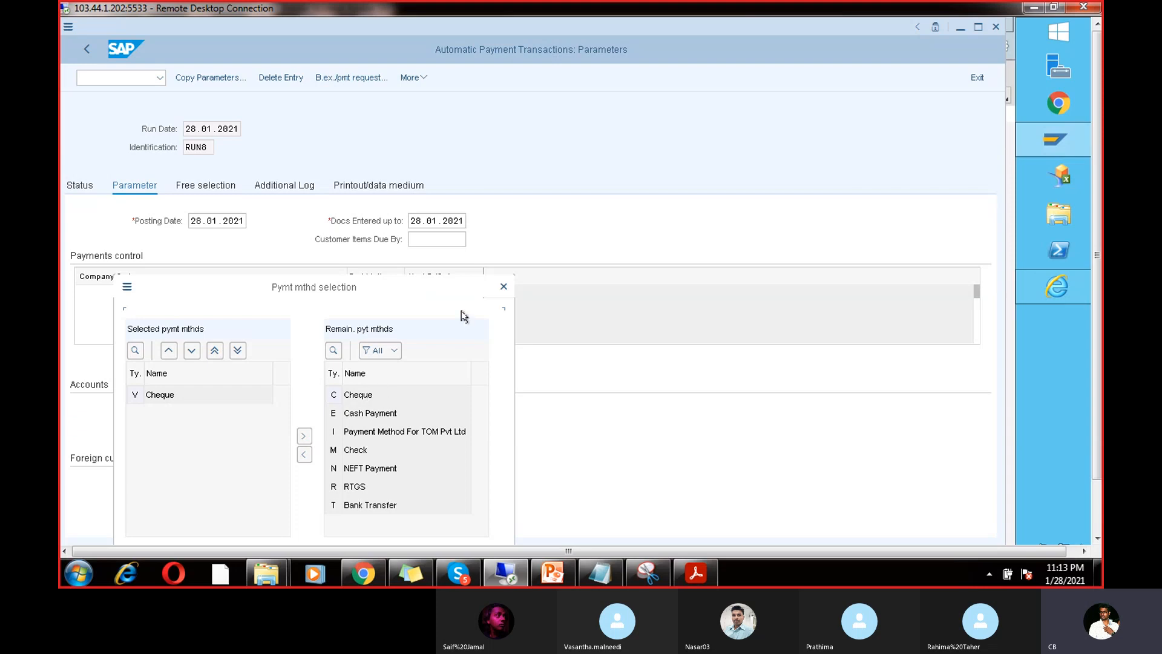
left_click(503, 286)
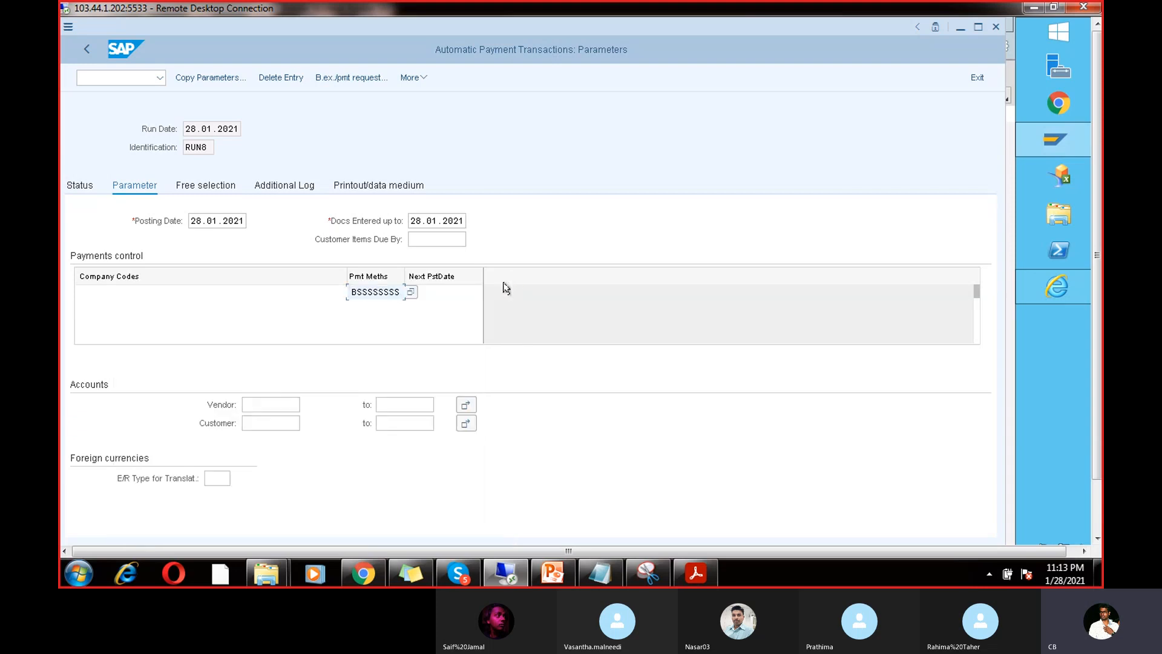
left_click_drag(401, 291, 310, 292)
key("BackSpace")
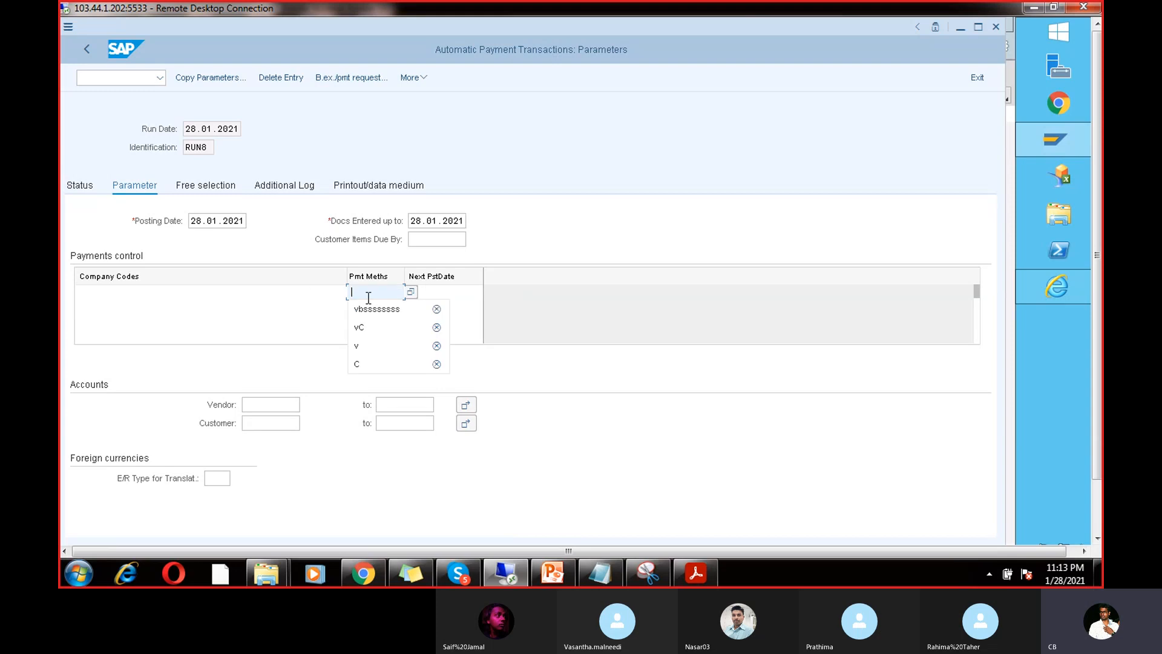
left_click(456, 291)
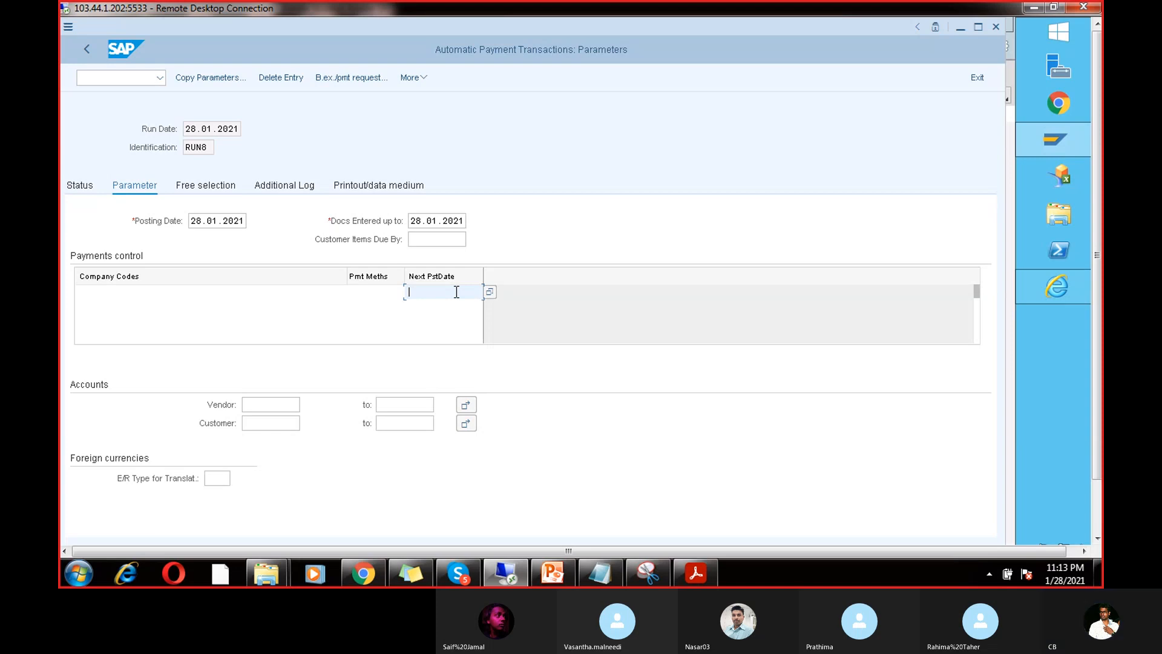
left_click(377, 184)
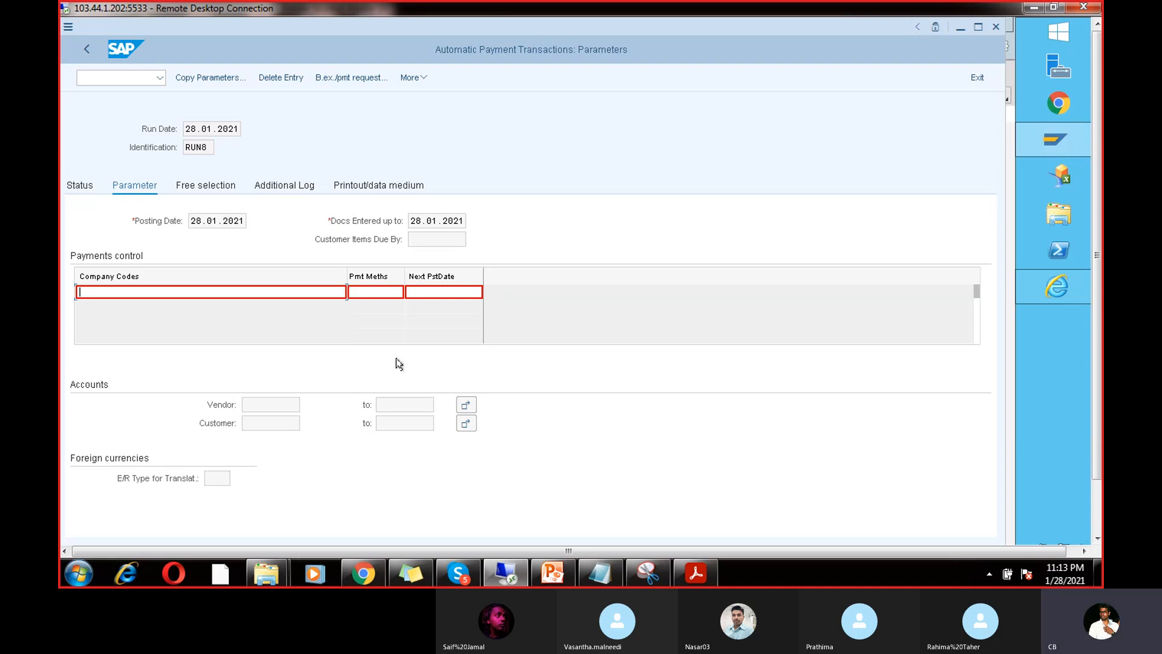
Step: Replace the old error note in Notepad with the lines 100, SBI and ICIC-----
left_click(601, 572)
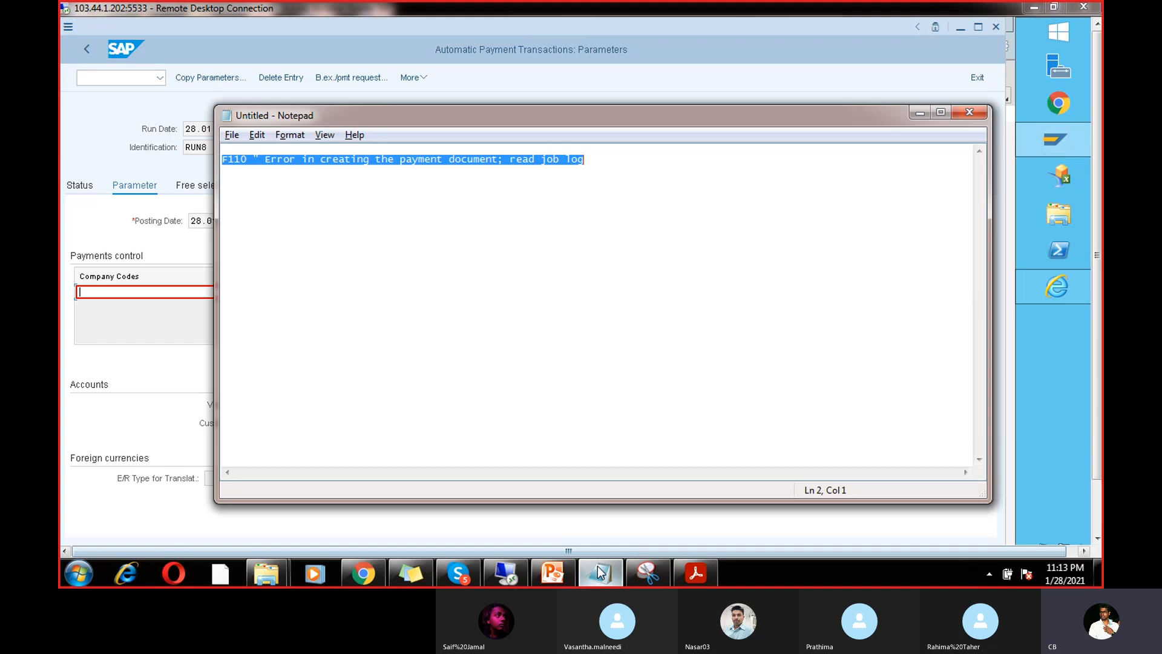
key("Delete")
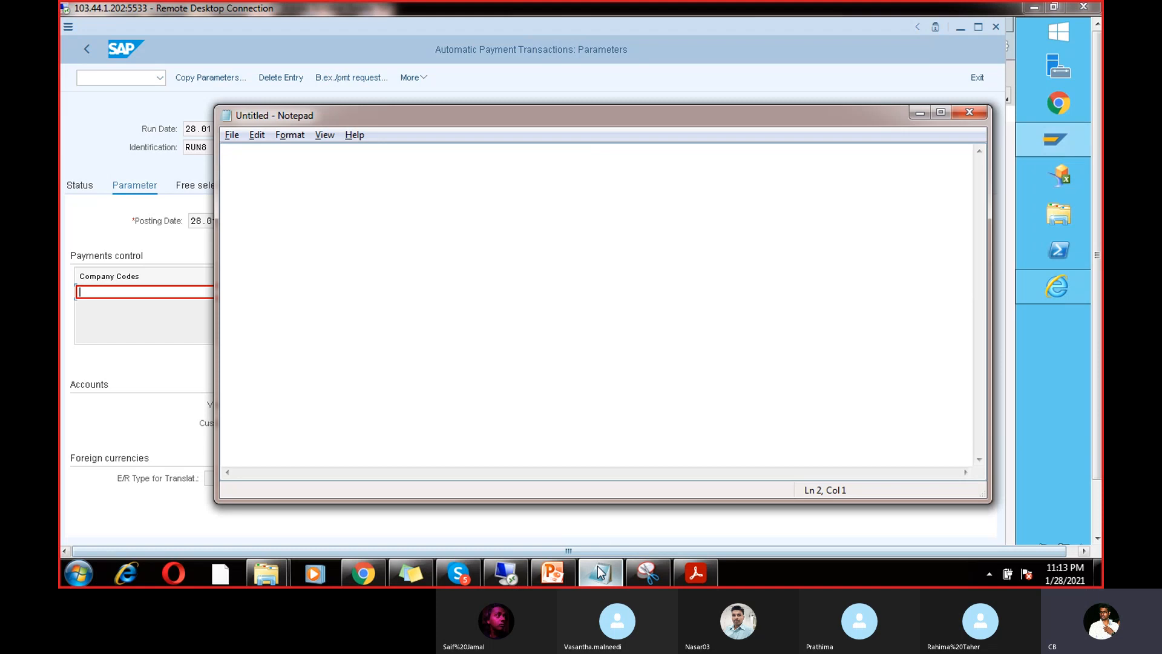
type("SBI ")
type("ICI")
type("C")
key("BackSpace")
type("C")
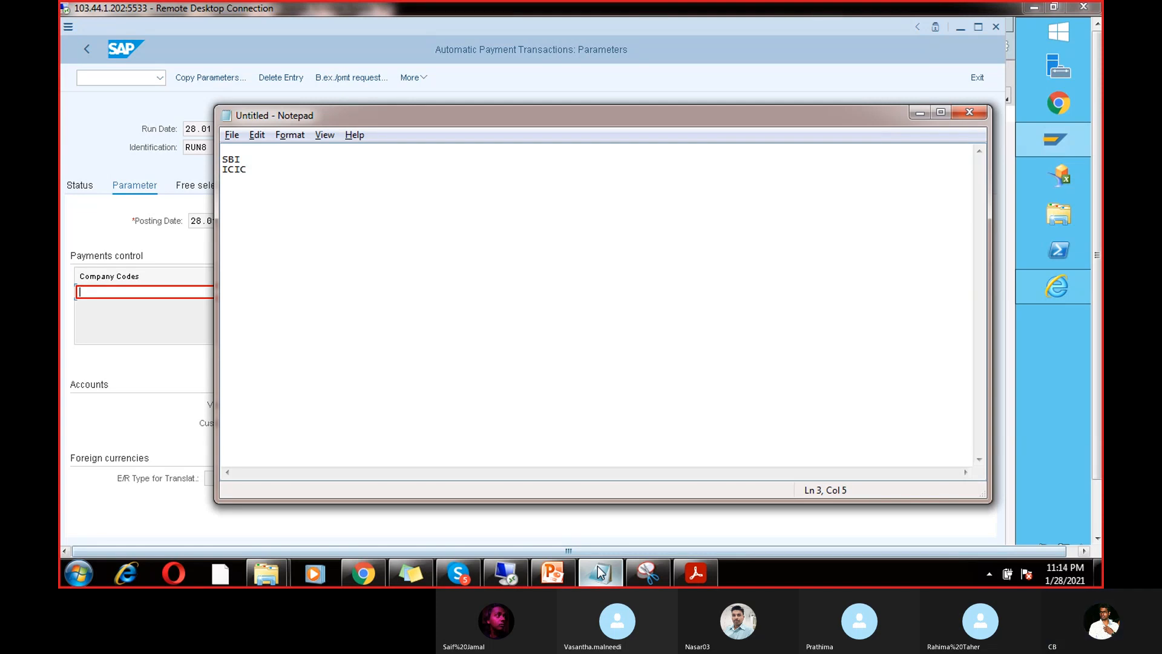
type("-----")
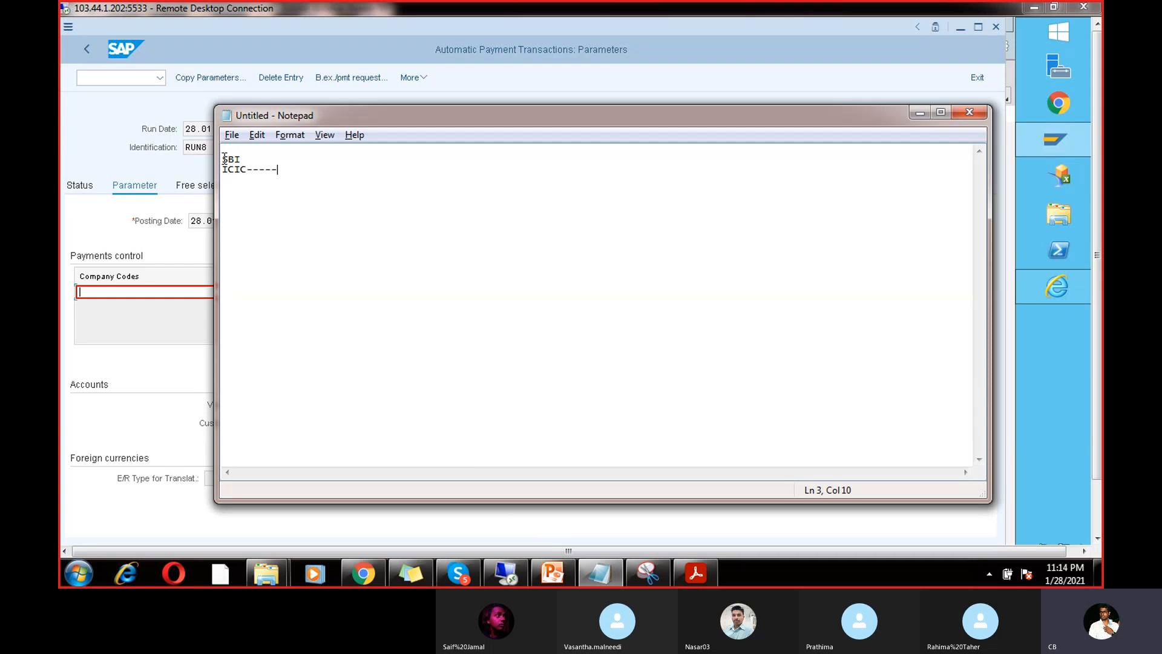
key("Return")
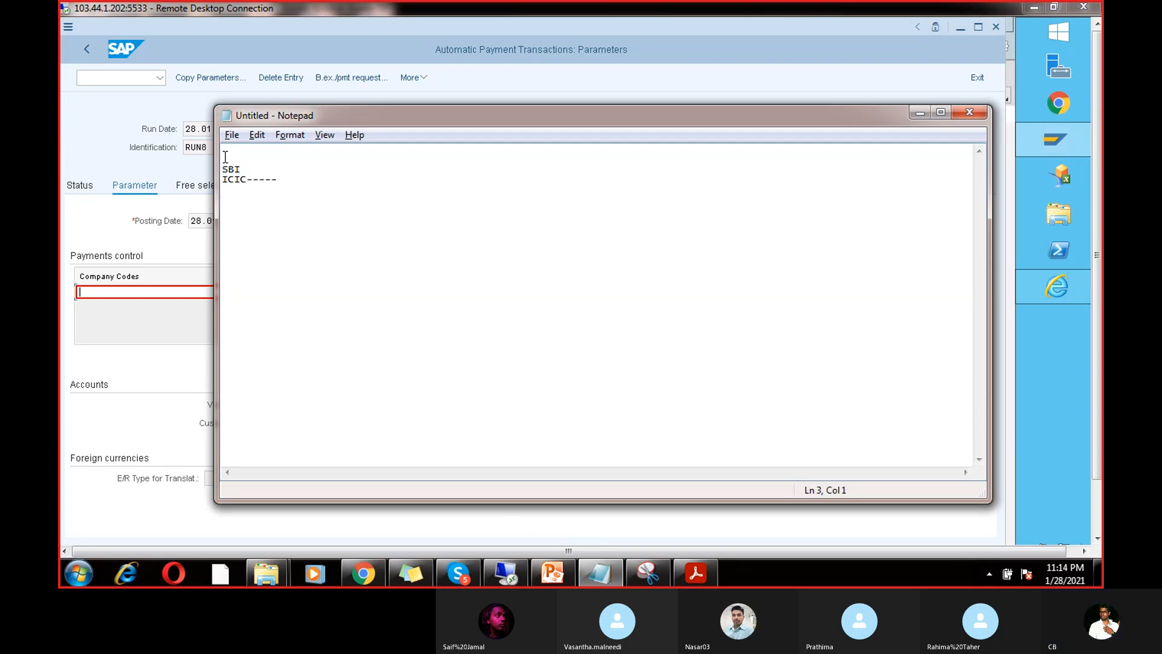
type("100")
key("Return")
Step: Add ---50 after SBI and 1000 after ICIC-----, select those lines, and minimize Notepad
left_click(249, 178)
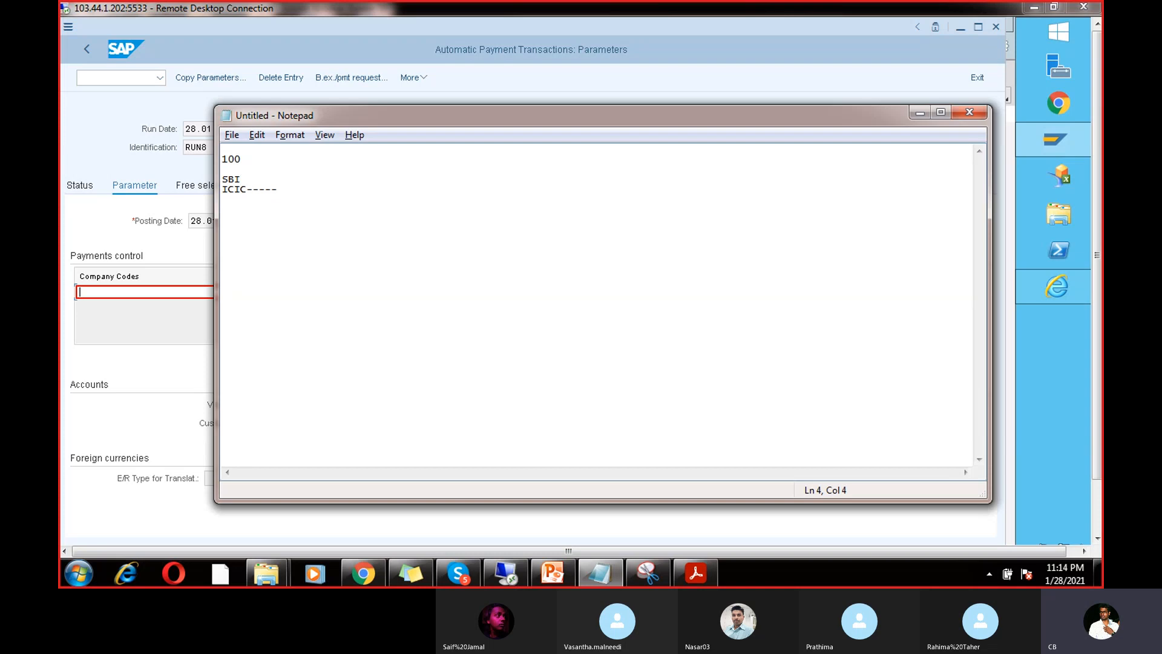
type("---50")
left_click(280, 189)
type("1000")
key("Return")
key("Return")
left_click_drag(314, 189, 224, 177)
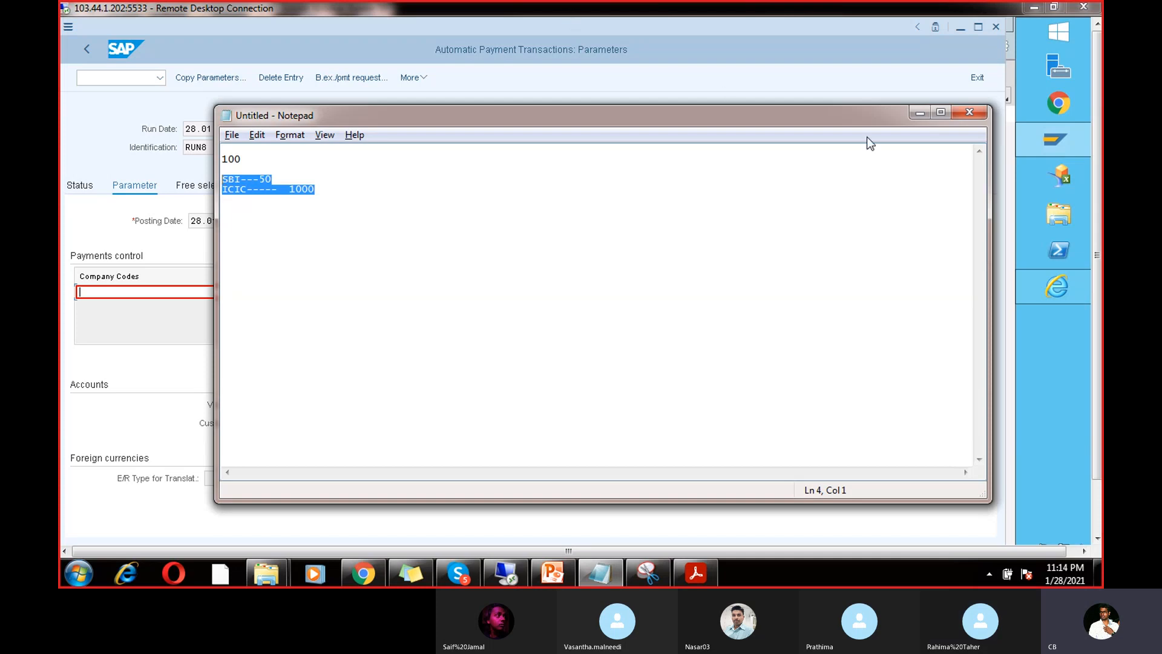
left_click(919, 115)
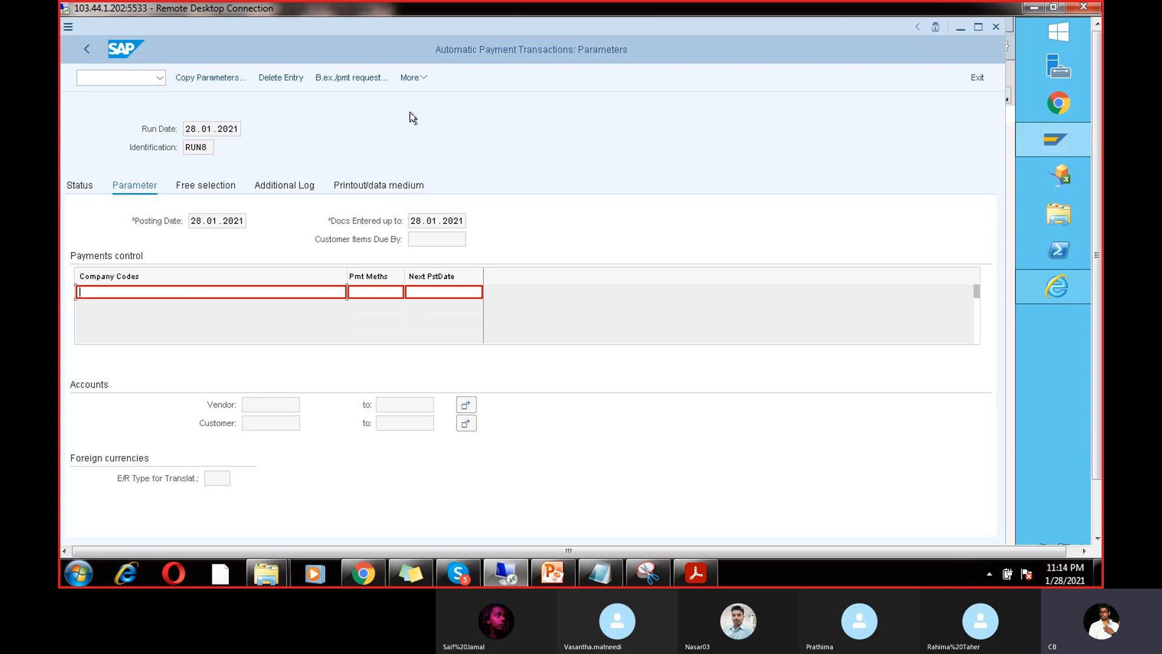
Step: Open FBZP and review company code 0000's special G/L transactions to be paid
left_click(147, 78)
type("/")
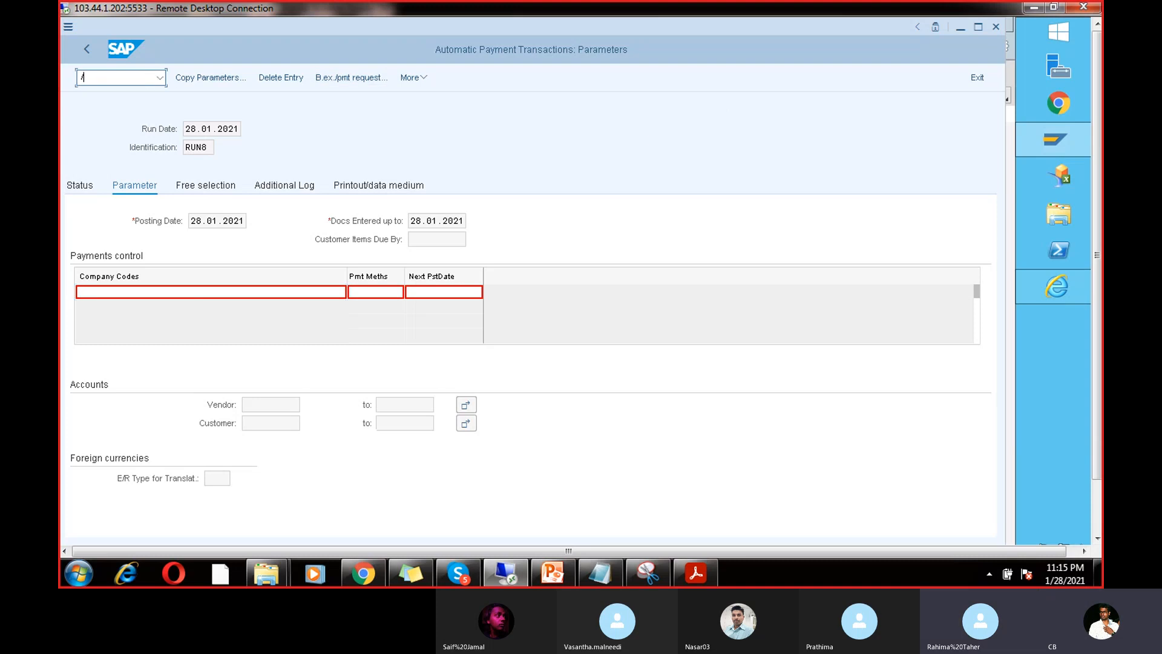
type("nfbzp")
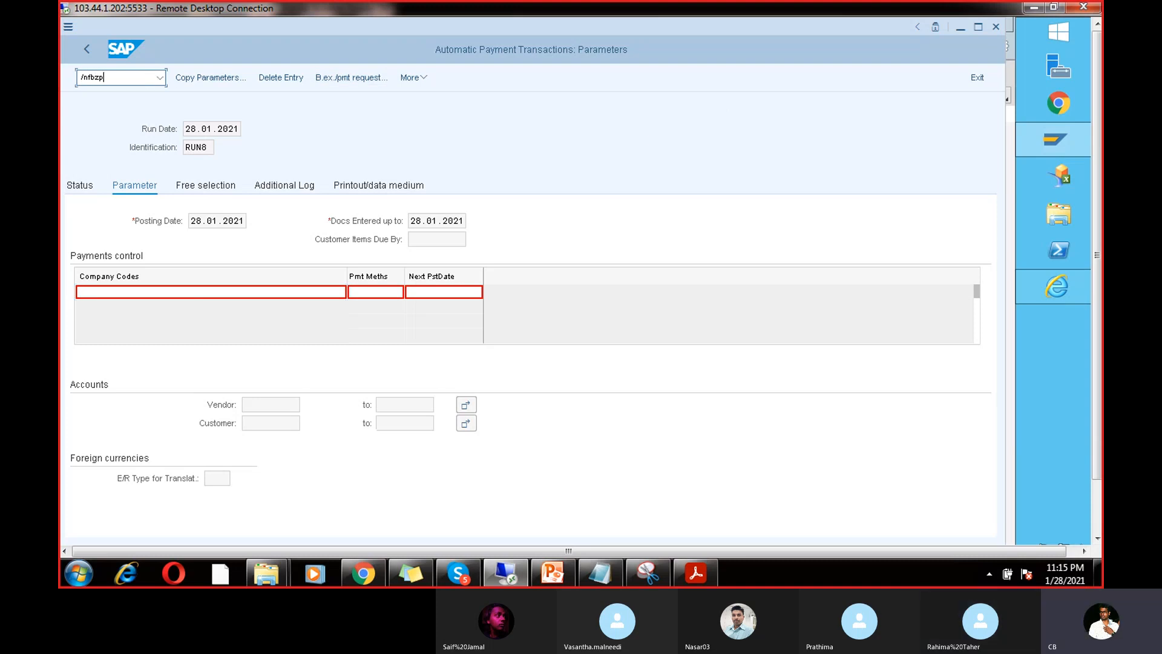
key("Return")
left_click(157, 110)
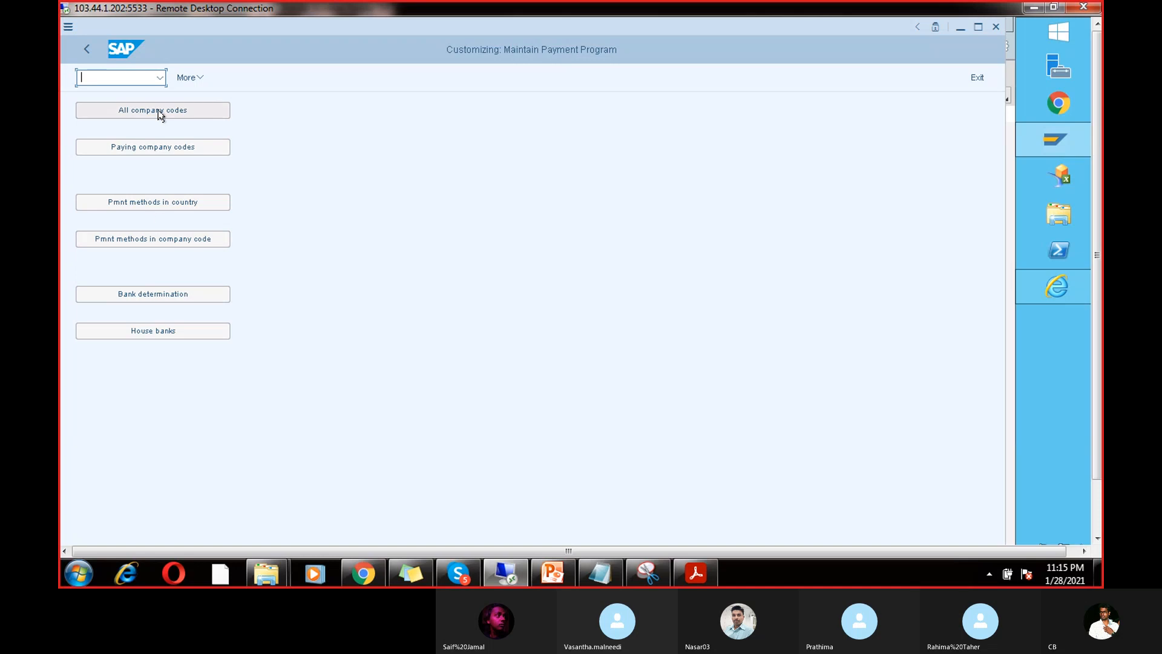
double_click(120, 149)
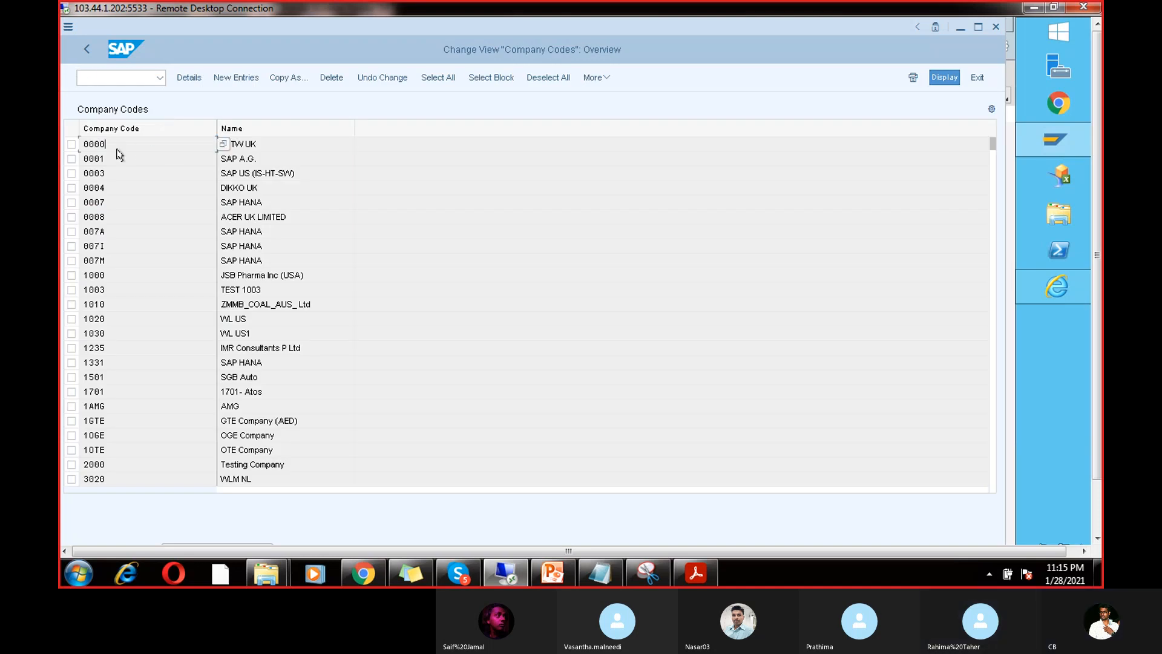
left_click(285, 439)
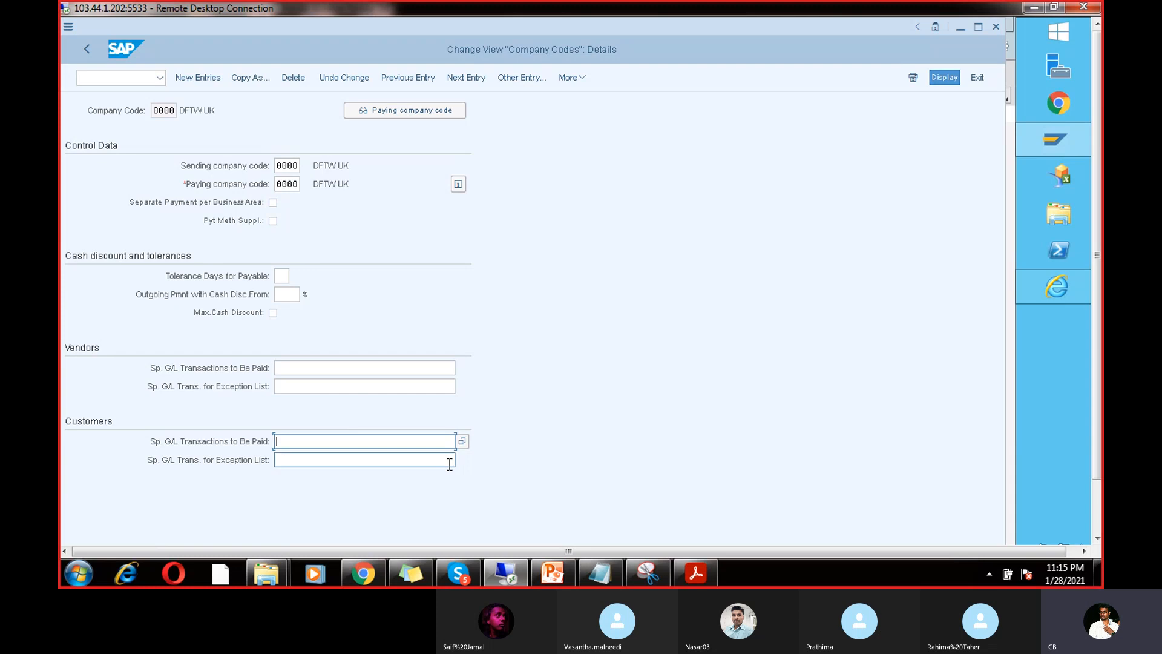
left_click(403, 367)
left_click(457, 369)
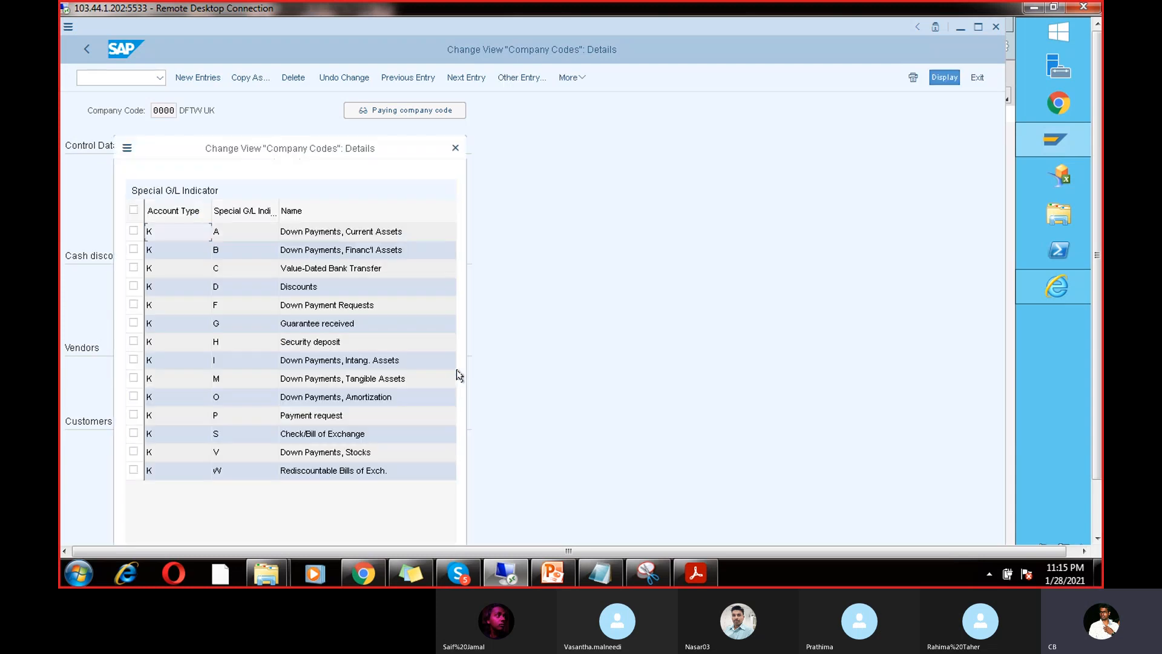
left_click(457, 148)
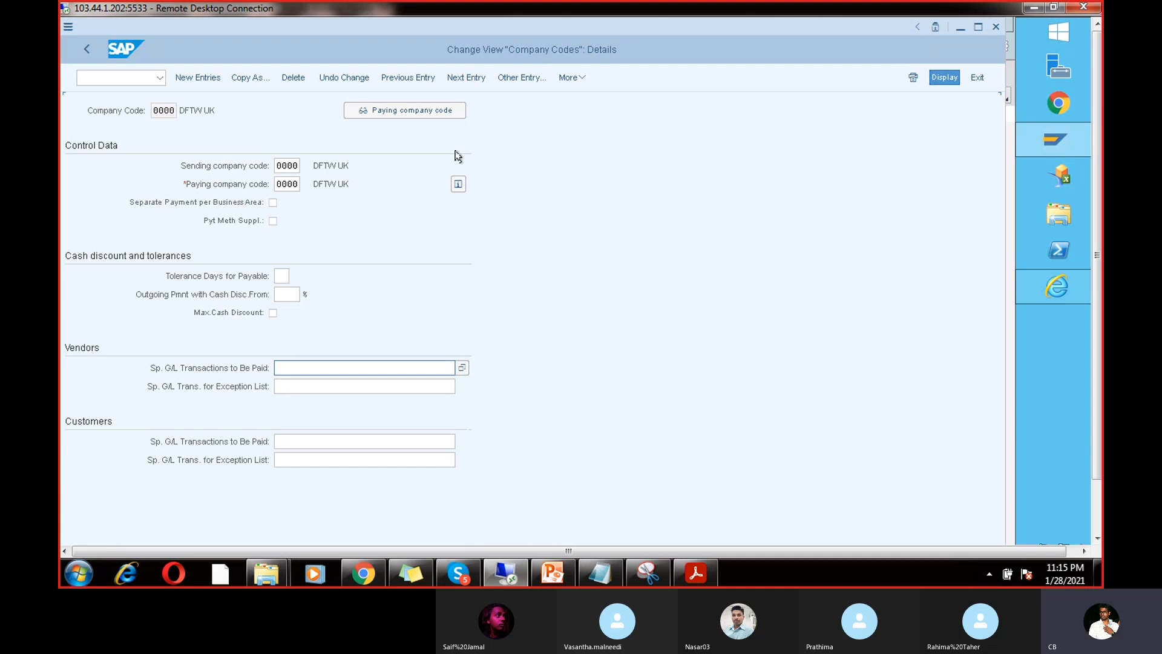
left_click(136, 81)
Step: Enter /n to exit the company code settings to SAP Easy Access
type("/n")
key("Return")
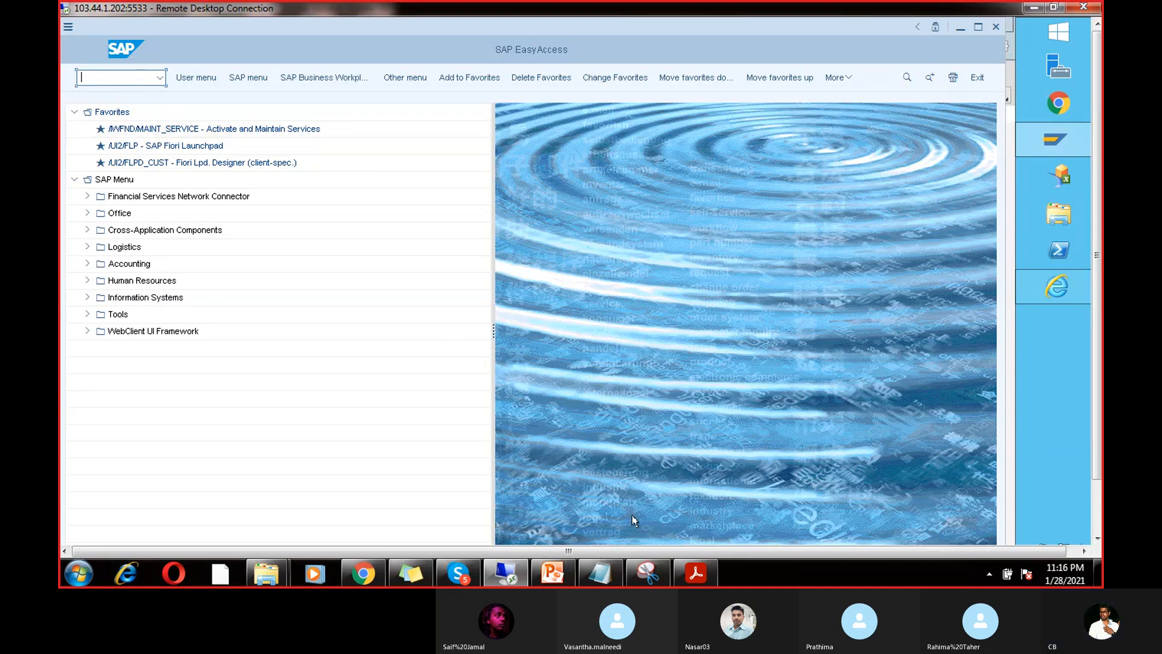
Step: Scroll the Chapter 13 PDF through pages 14–19 and back to page 4's company code table
left_click(695, 573)
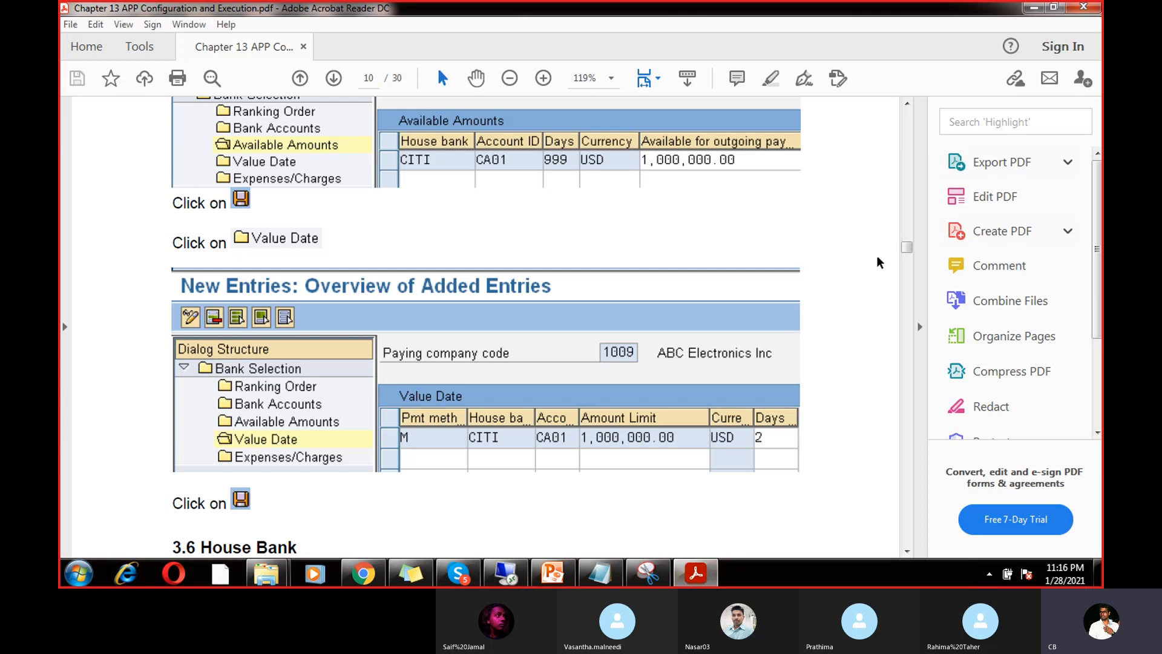
left_click_drag(906, 248, 900, 425)
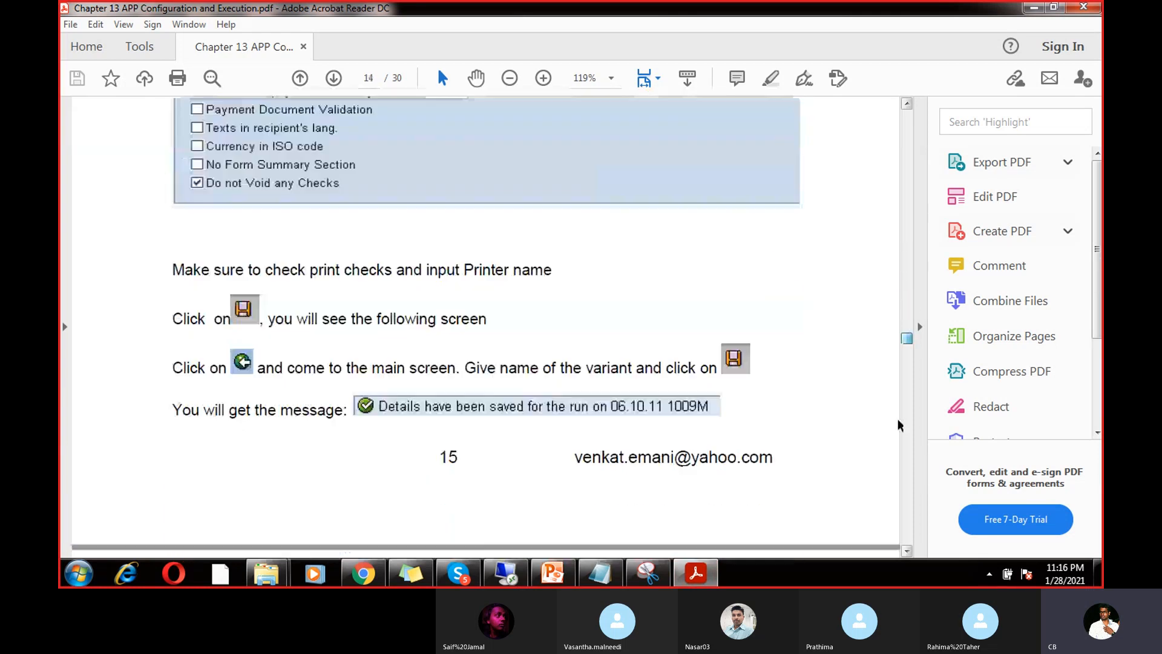
left_click(906, 523)
left_click(907, 523)
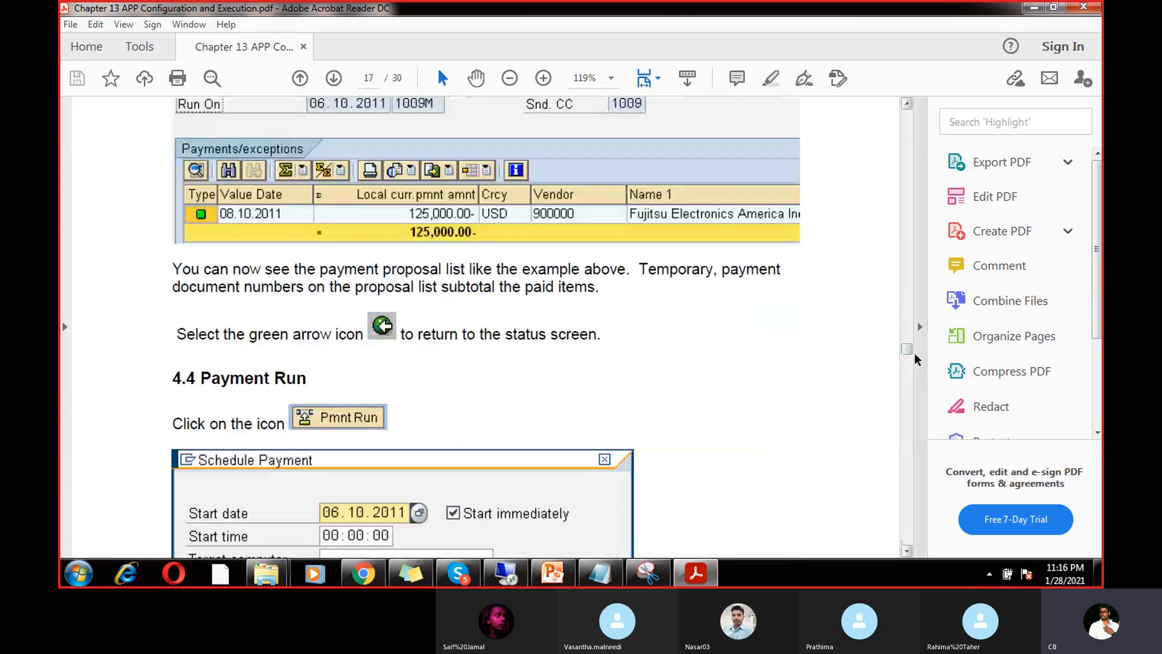
left_click_drag(907, 353, 906, 198)
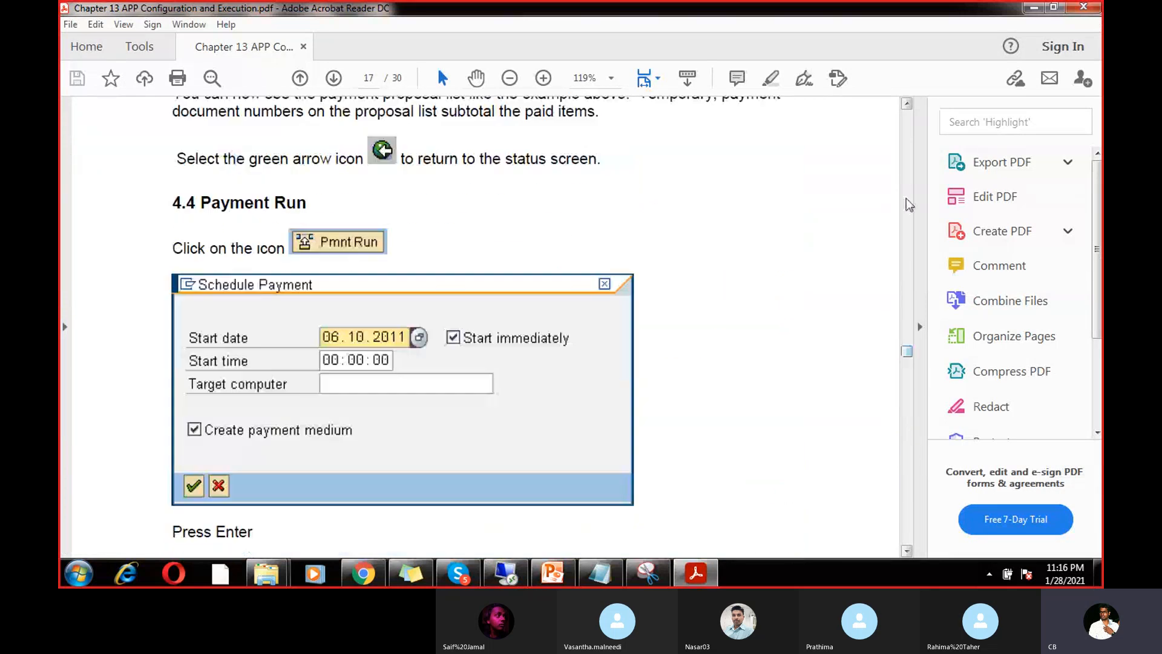
left_click_drag(906, 347, 908, 123)
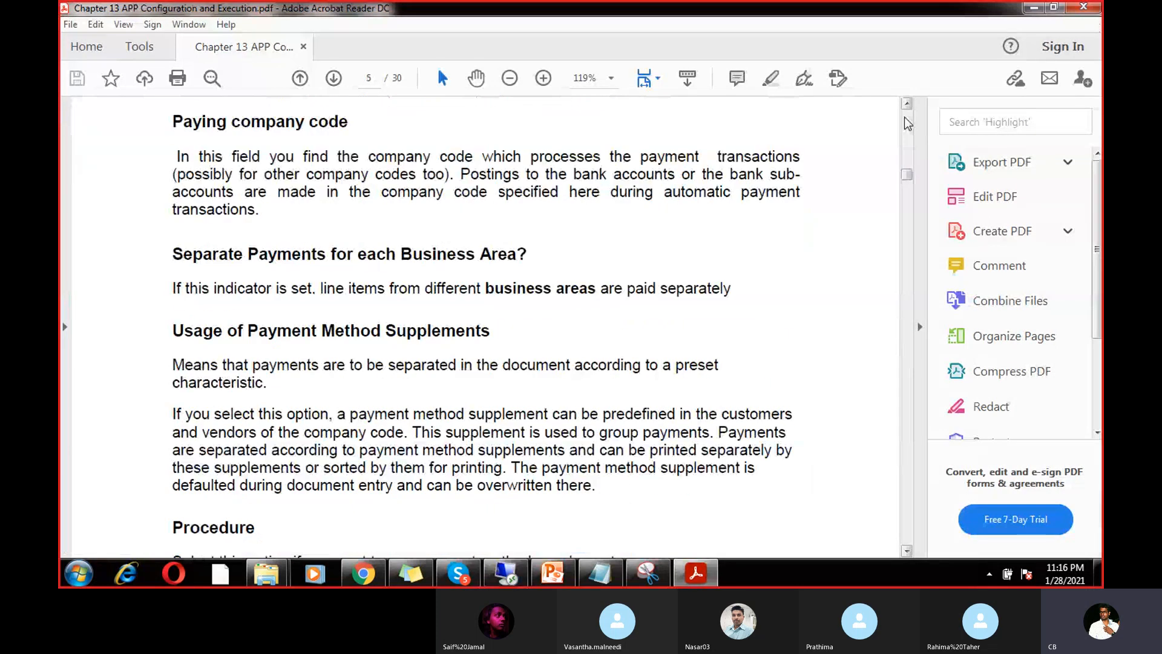
left_click(908, 123)
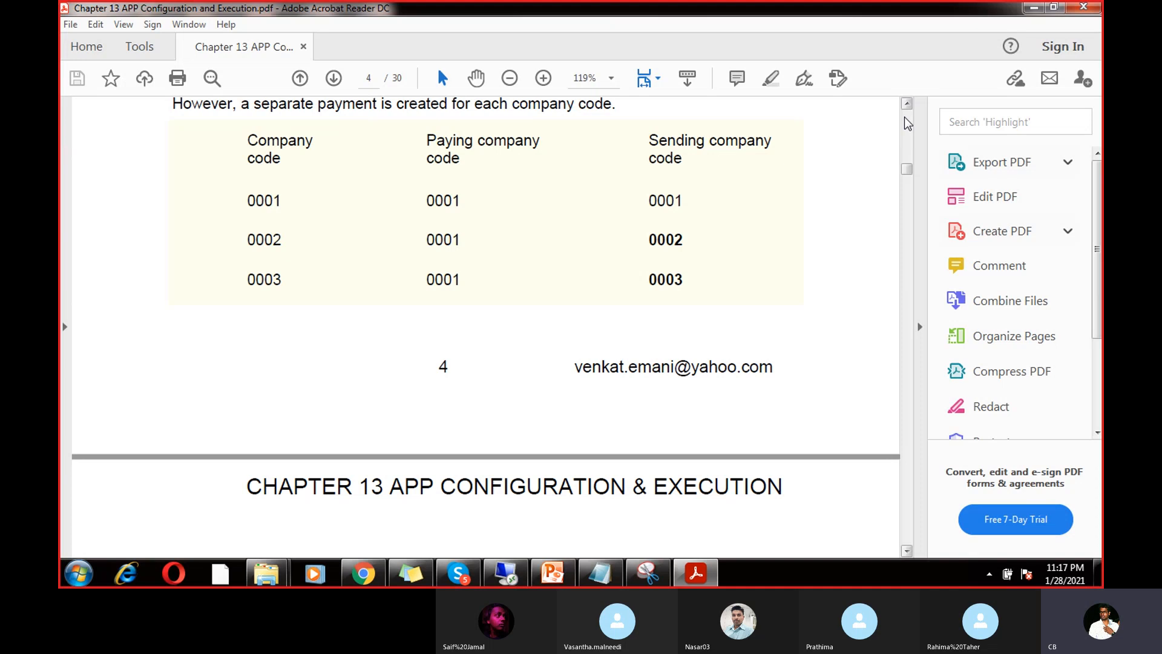
Step: Scroll the Chapter 13 PDF up to its table of contents, then leave the Skype call
left_click_drag(909, 169, 906, 211)
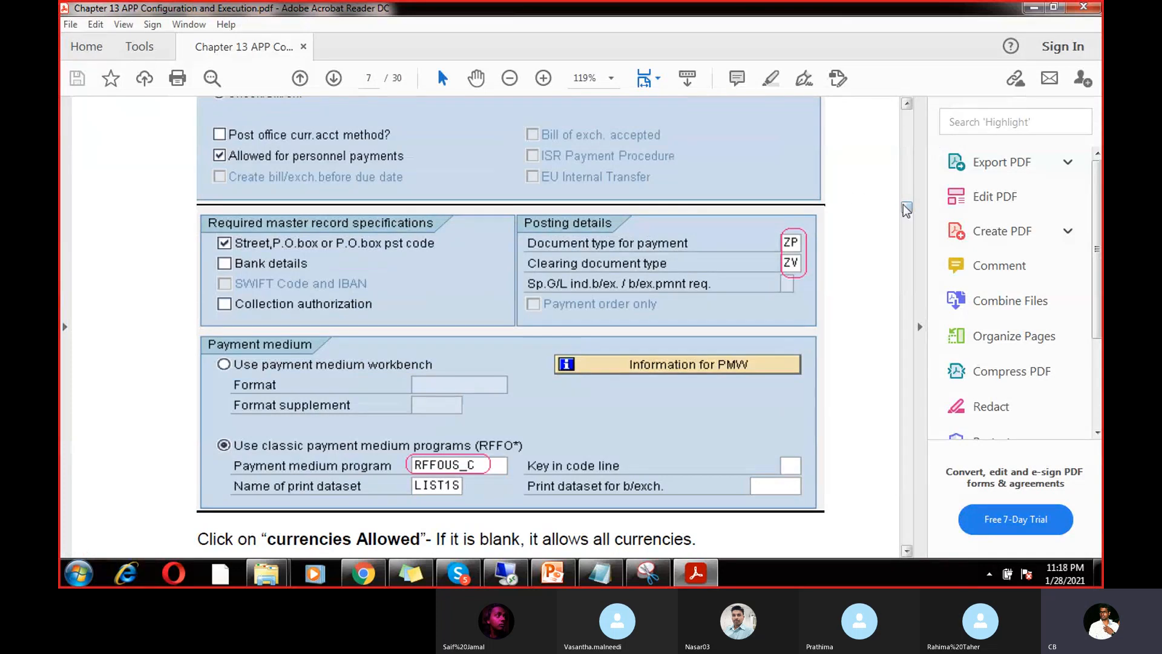
left_click_drag(906, 210, 908, 243)
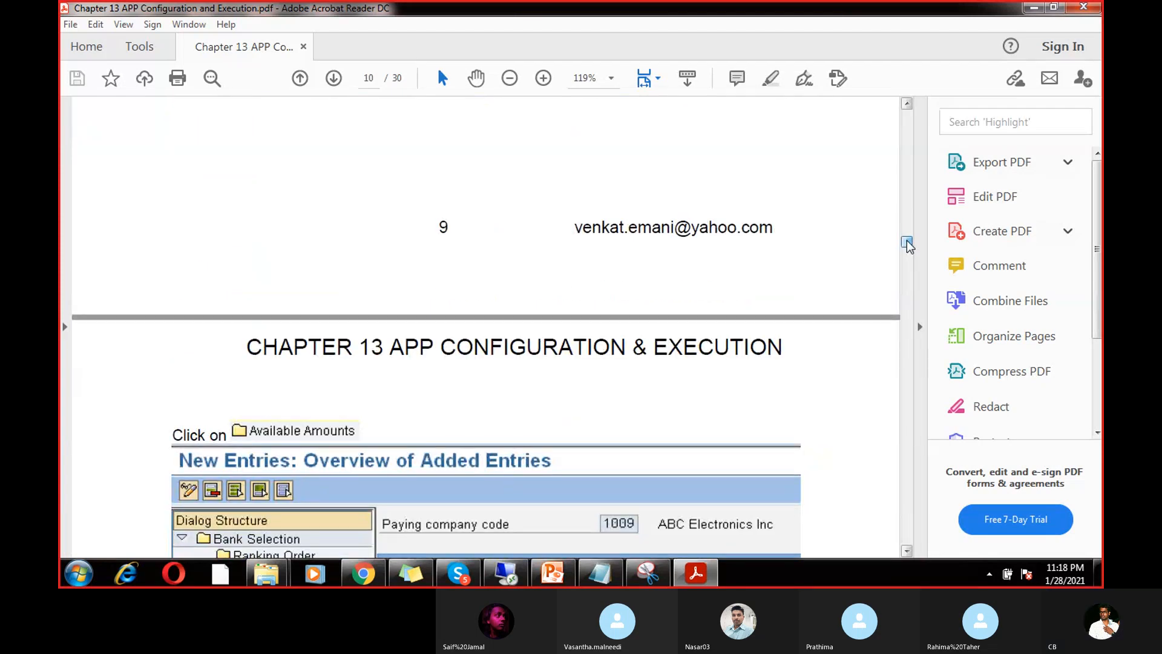
left_click_drag(908, 243, 907, 114)
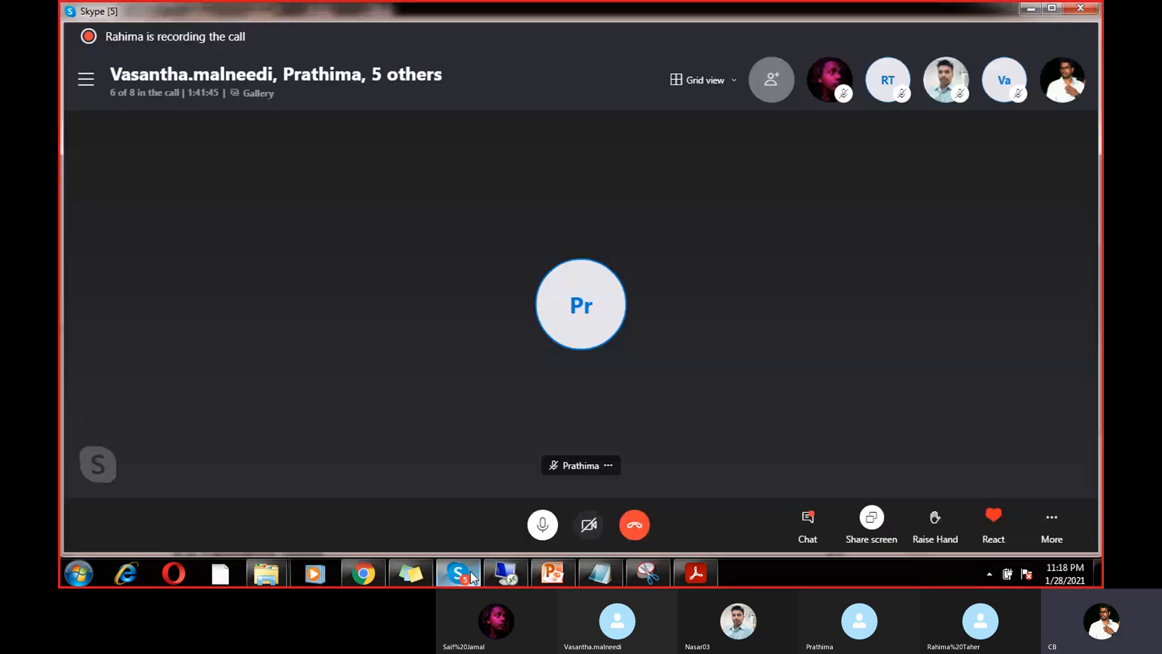
left_click(472, 575)
left_click(633, 526)
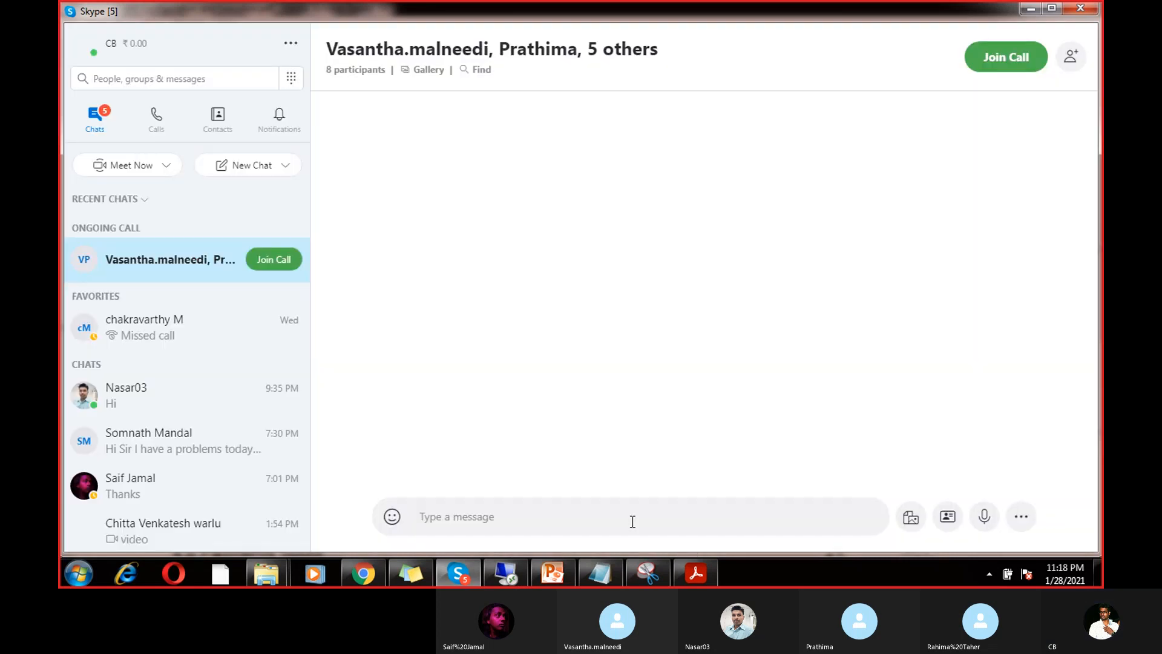